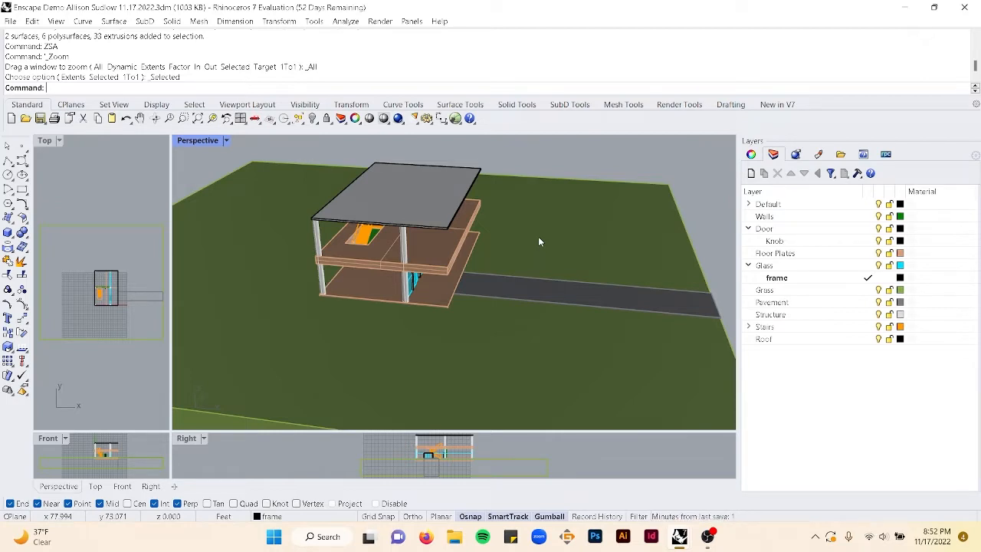
- Zoom in on the door, select its frame and inspect the frame's layer in the object properties
{"action": "scroll", "coordinate": [427, 284], "scroll_direction": "up", "scroll_amount": 5}
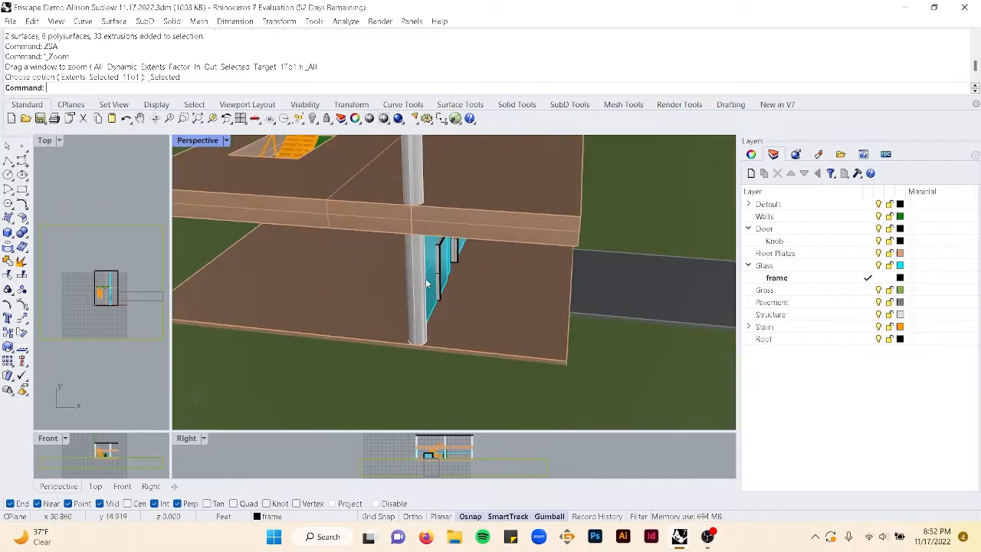
{"action": "left_click", "coordinate": [440, 277]}
{"action": "left_click", "coordinate": [489, 307]}
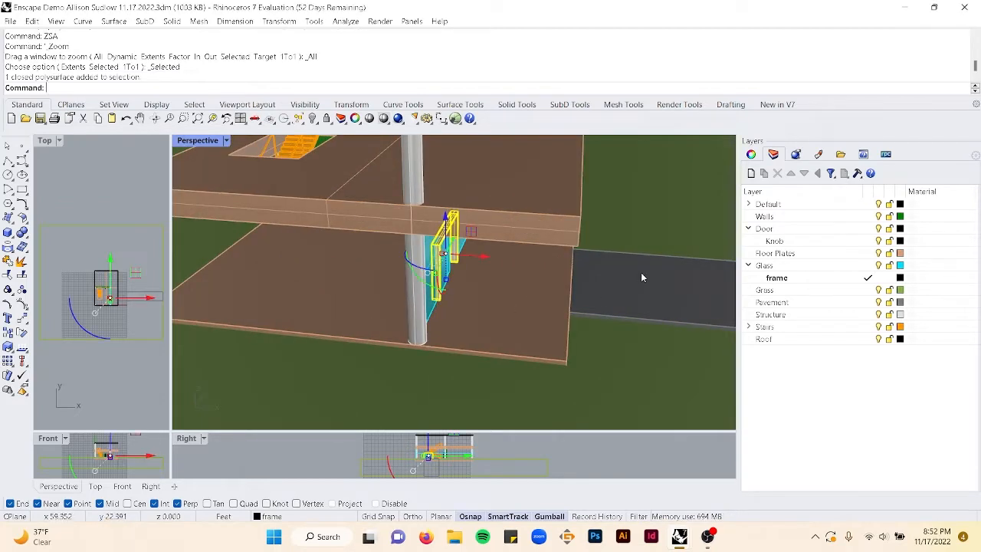
{"action": "left_click", "coordinate": [754, 157]}
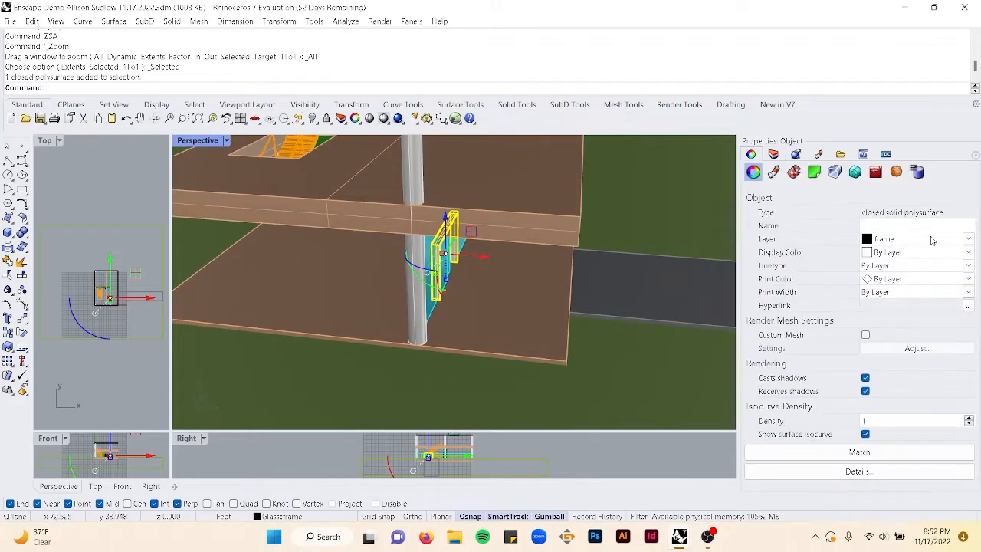
{"action": "left_click", "coordinate": [969, 242]}
{"action": "left_click", "coordinate": [969, 242]}
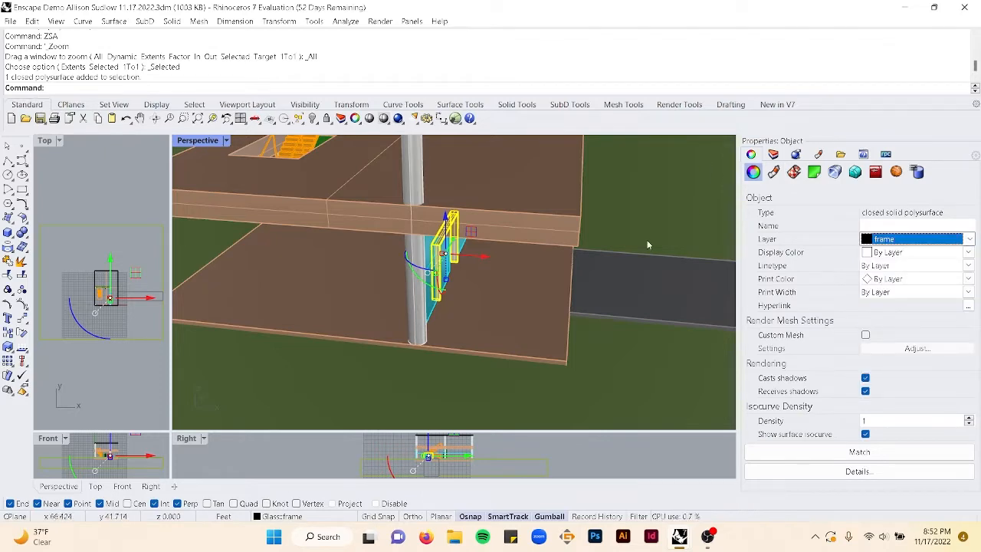
- Zoom back out to the whole site and save the model
{"action": "scroll", "coordinate": [563, 274], "scroll_direction": "down", "scroll_amount": 13}
{"action": "right_click_drag", "start_coordinate": [563, 276], "coordinate": [488, 230]}
{"action": "left_click", "coordinate": [366, 186]}
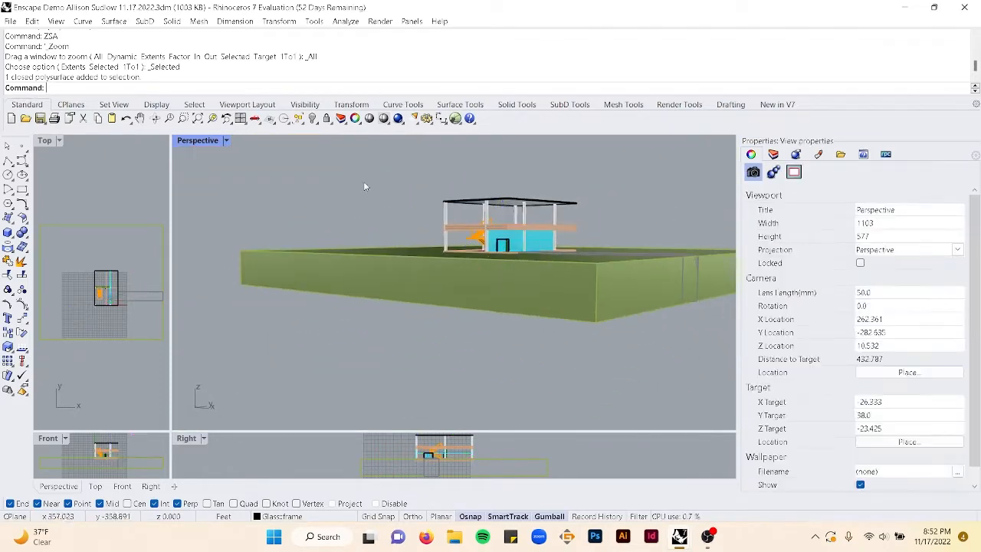
{"action": "right_click_drag", "start_coordinate": [365, 186], "coordinate": [418, 225]}
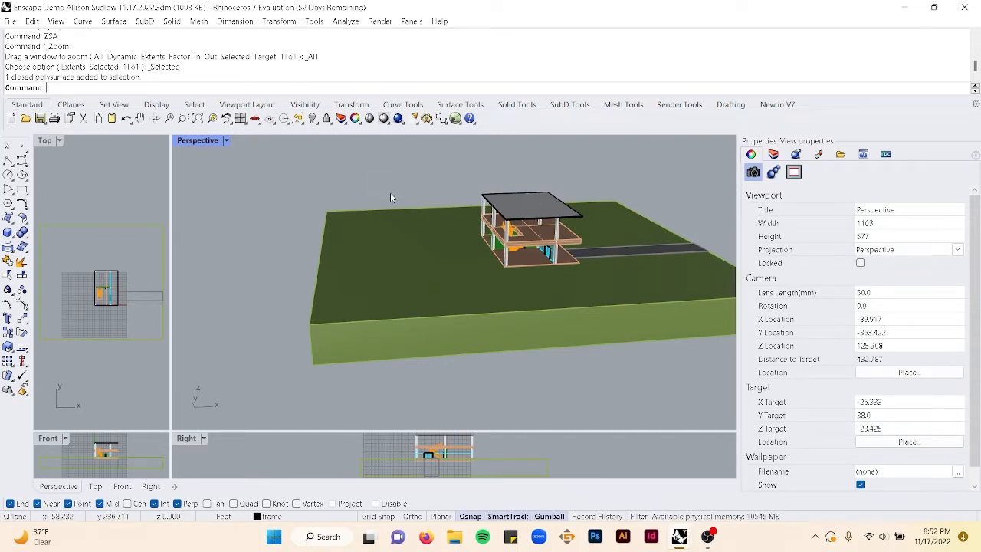
{"action": "key", "text": "ctrl+s"}
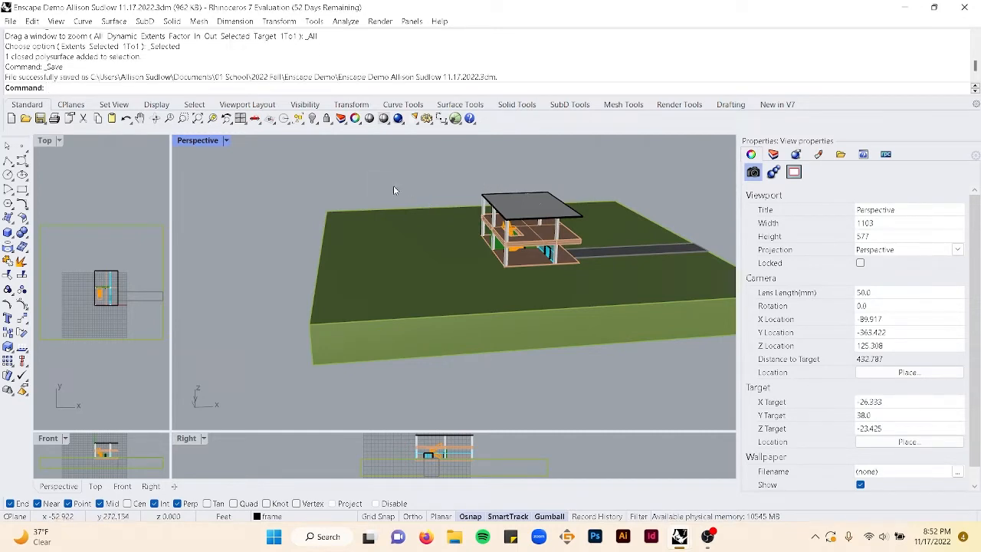
- Open the layer list and select all objects on the Default layer
{"action": "right_click_drag", "start_coordinate": [393, 190], "coordinate": [357, 189]}
{"action": "left_click", "coordinate": [774, 155]}
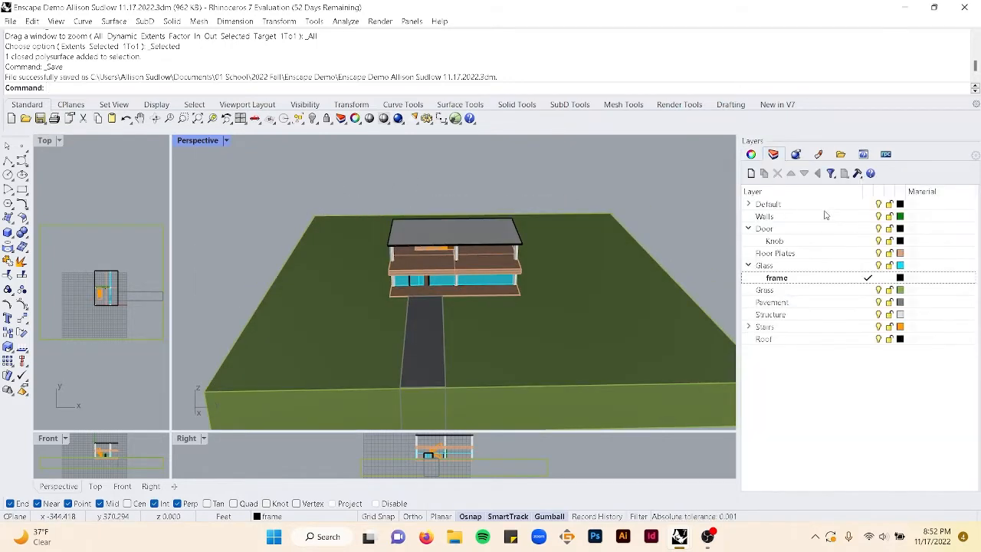
{"action": "left_click", "coordinate": [782, 205]}
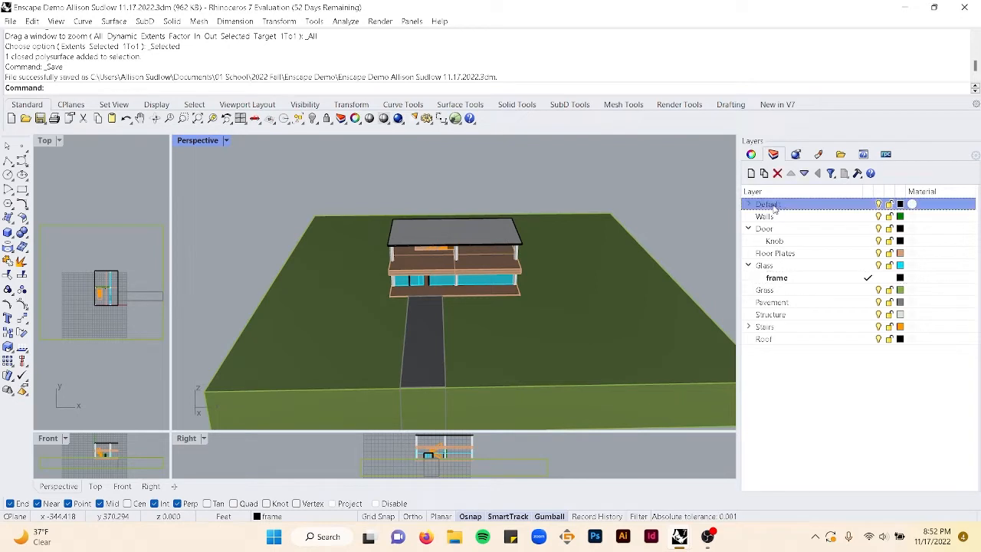
{"action": "right_click", "coordinate": [786, 205]}
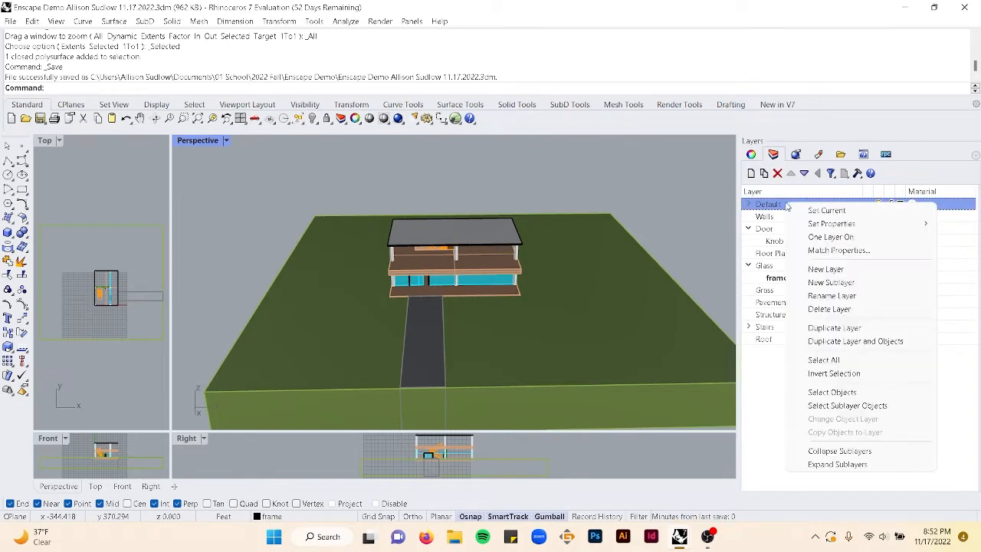
{"action": "left_click", "coordinate": [832, 392]}
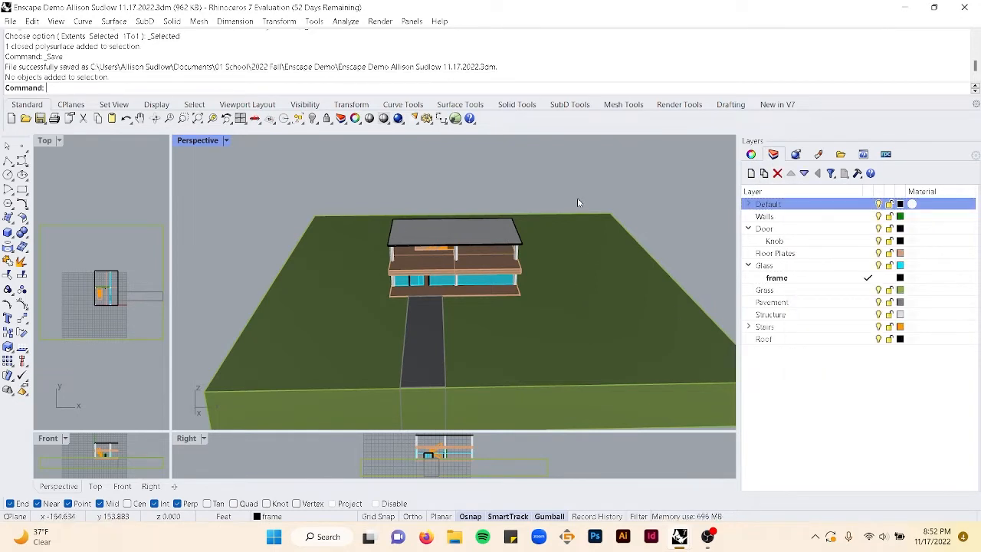
- Save a copy of the model with 'Materials and Objects' inserted before the date in its file name
{"action": "right_click_drag", "start_coordinate": [376, 244], "coordinate": [556, 280]}
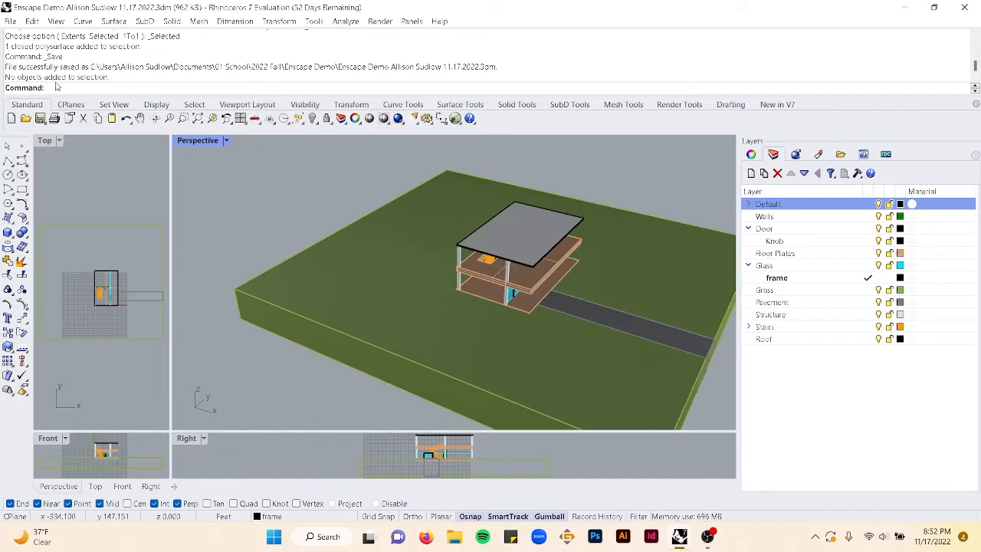
{"action": "left_click", "coordinate": [10, 21]}
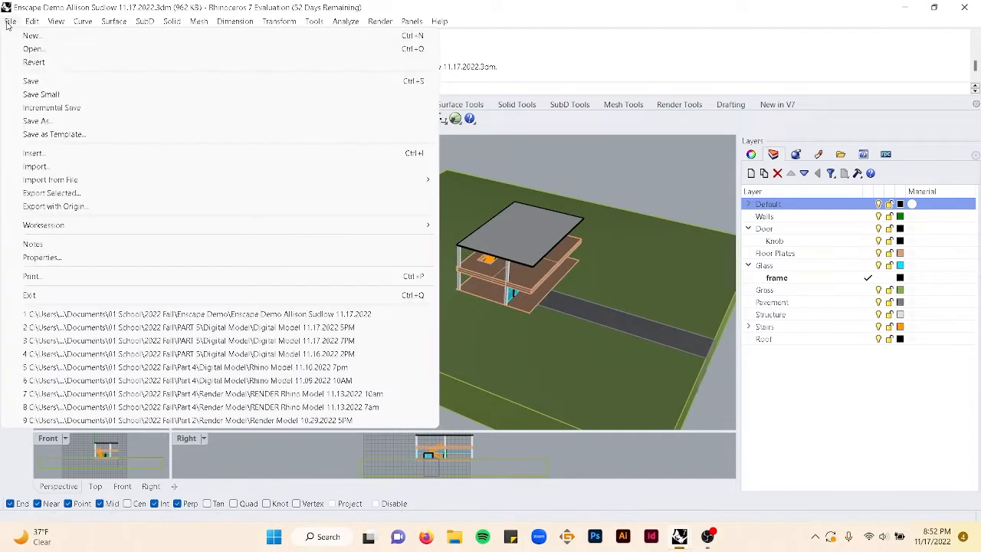
{"action": "left_click", "coordinate": [46, 121]}
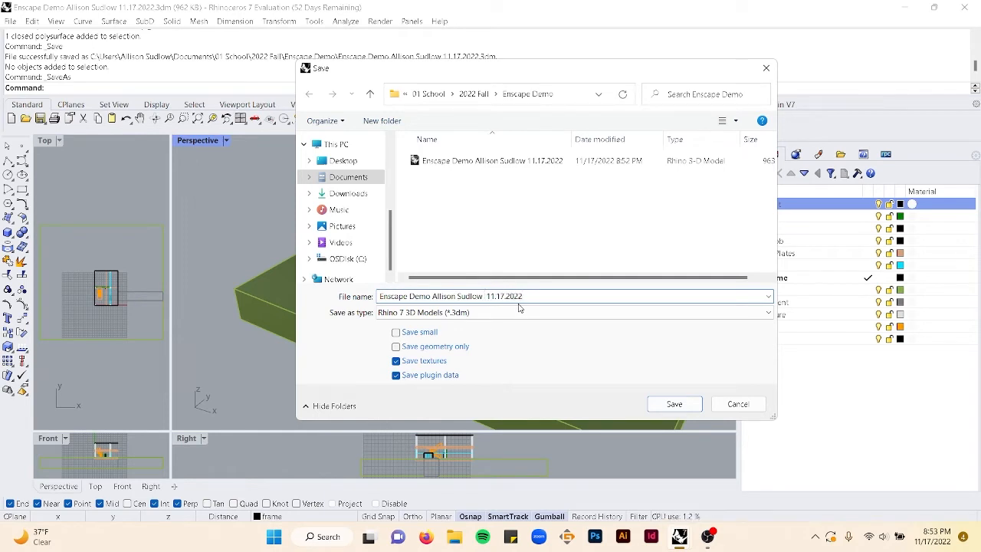
{"action": "type", "text": "Materials and "}
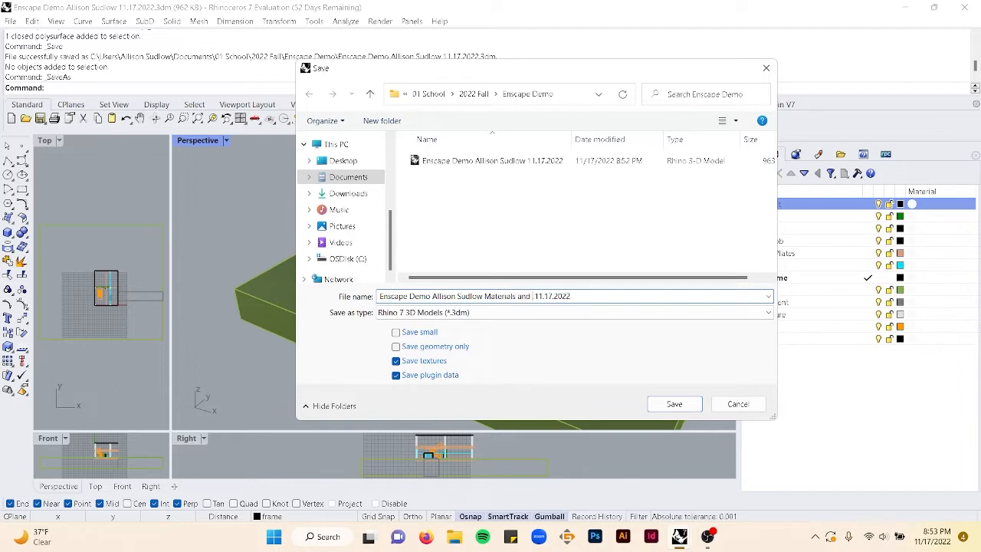
{"action": "type", "text": "jects"}
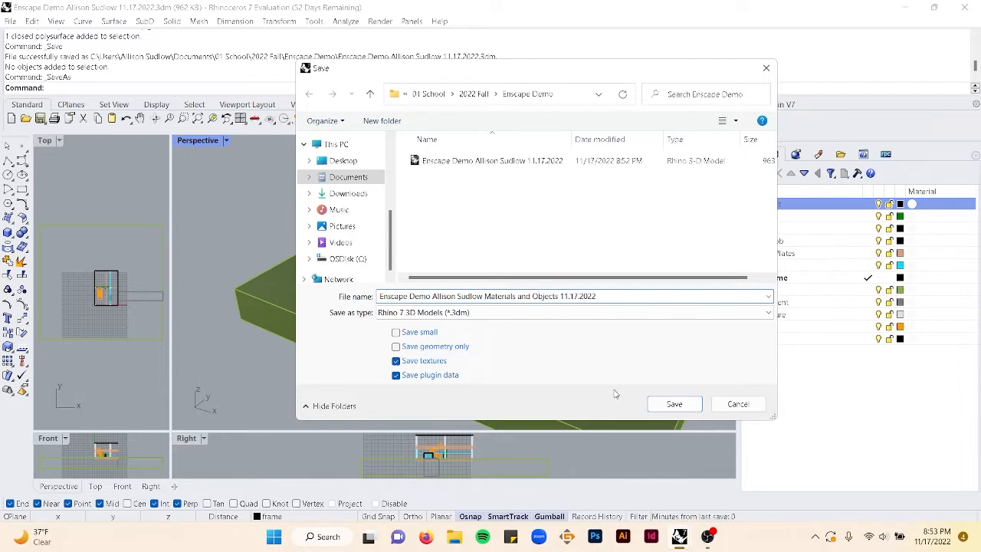
{"action": "left_click", "coordinate": [675, 404]}
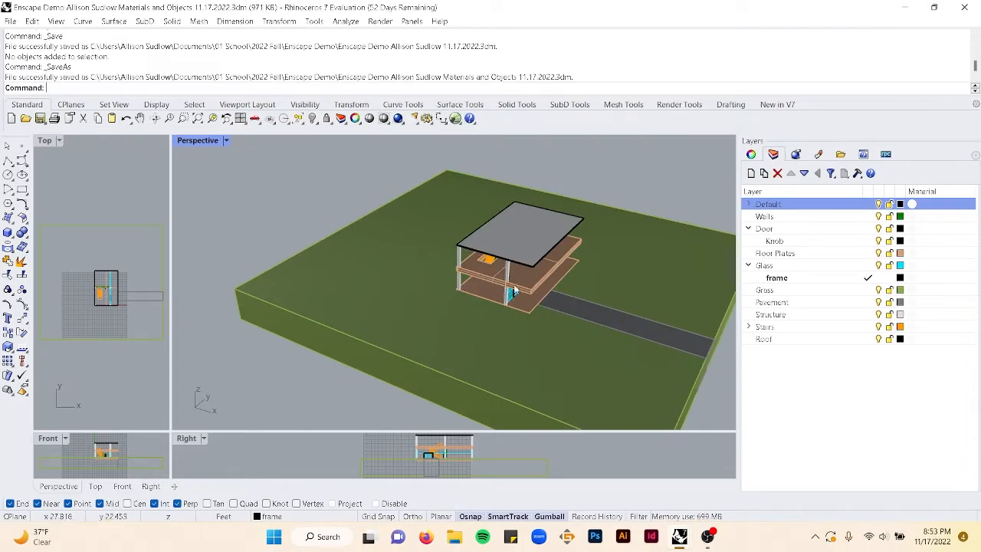
- Delete the empty Default layer and collapse the Glass layer's sublayers
{"action": "left_click", "coordinate": [779, 175]}
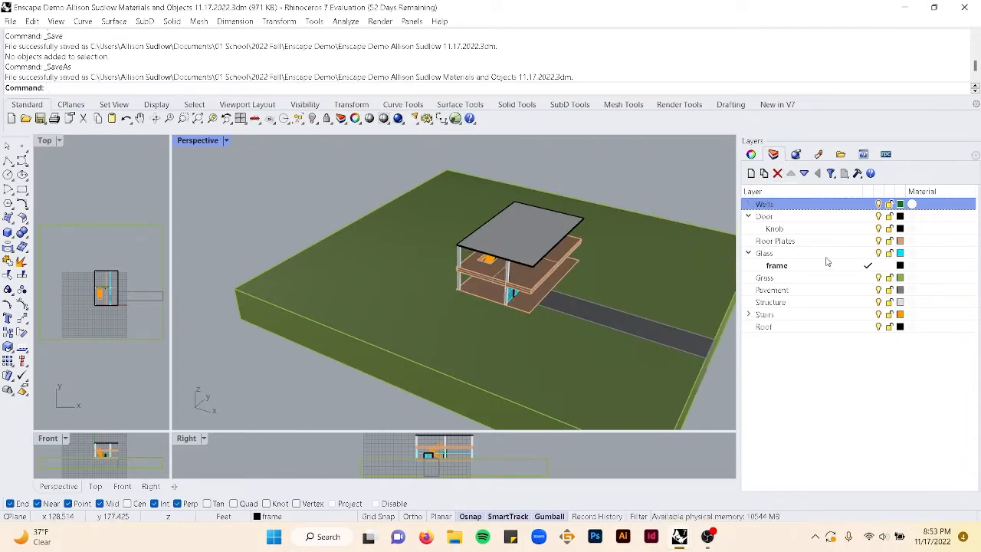
{"action": "left_click", "coordinate": [749, 254]}
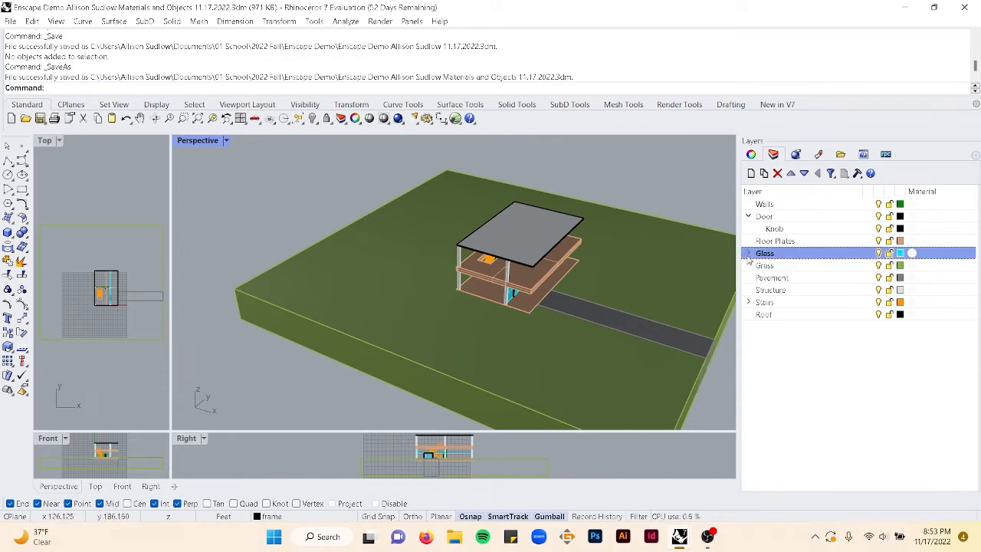
- Collapse the Door layer's sublayers in the layer list
{"action": "left_click", "coordinate": [749, 304]}
{"action": "left_click", "coordinate": [747, 304]}
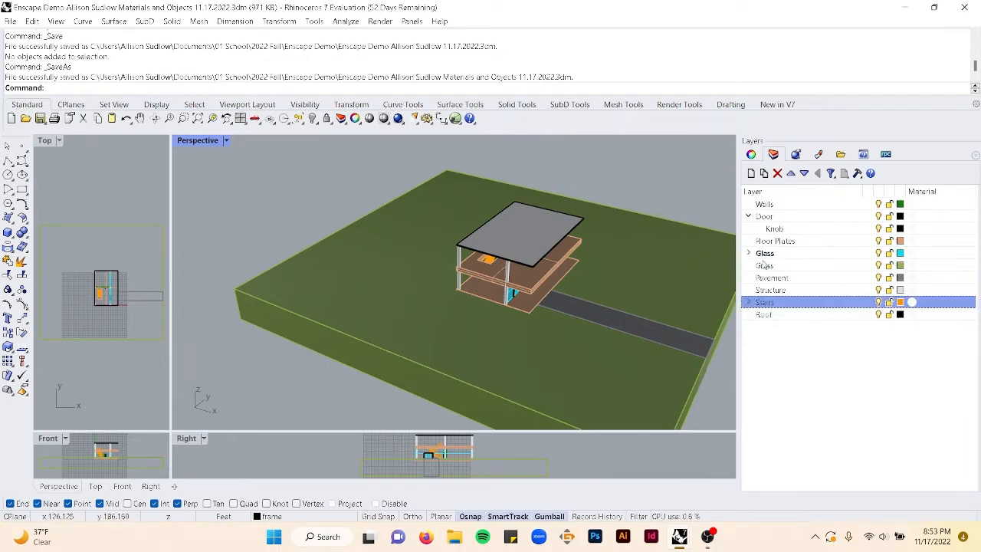
{"action": "left_click", "coordinate": [767, 205]}
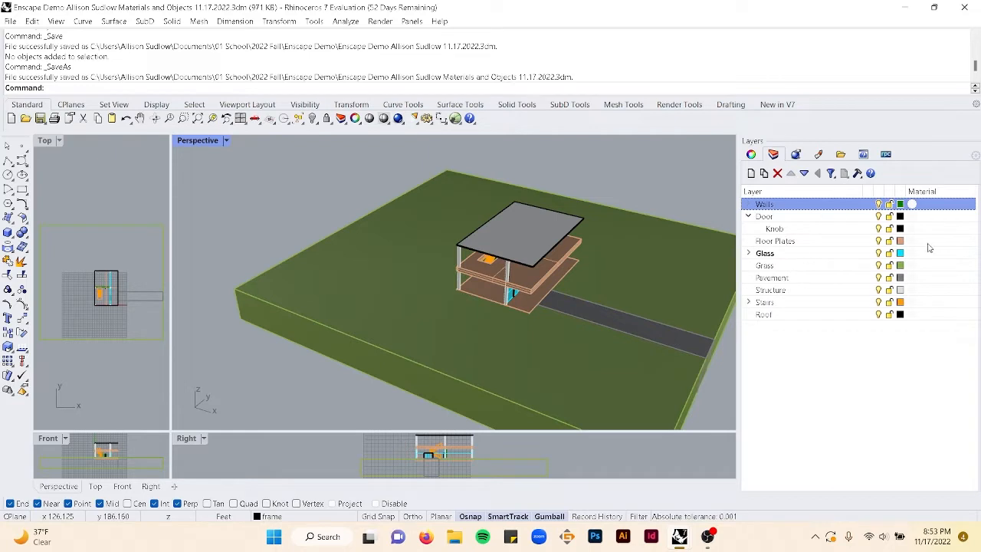
{"action": "right_click_drag", "start_coordinate": [438, 335], "coordinate": [359, 309]}
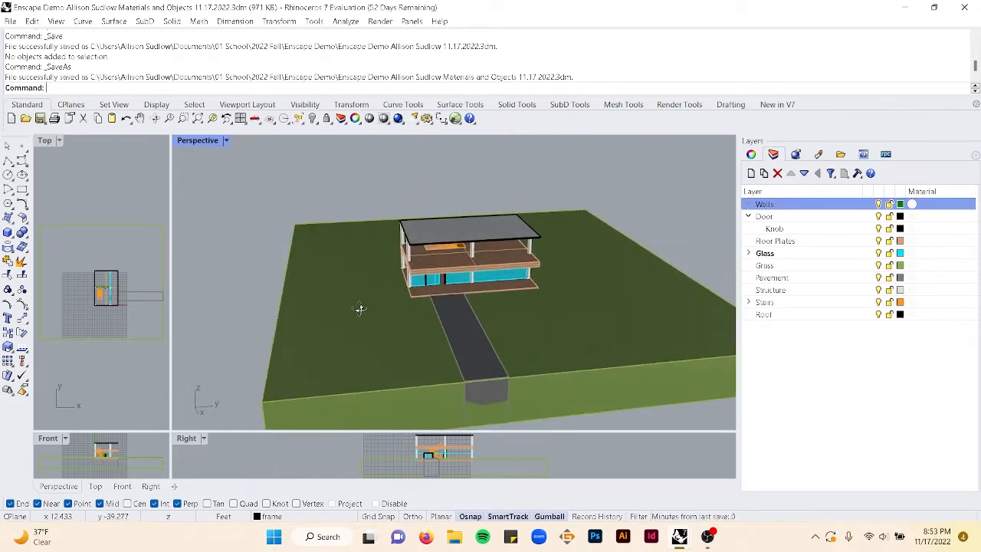
{"action": "right_click_drag", "start_coordinate": [528, 322], "coordinate": [729, 253]}
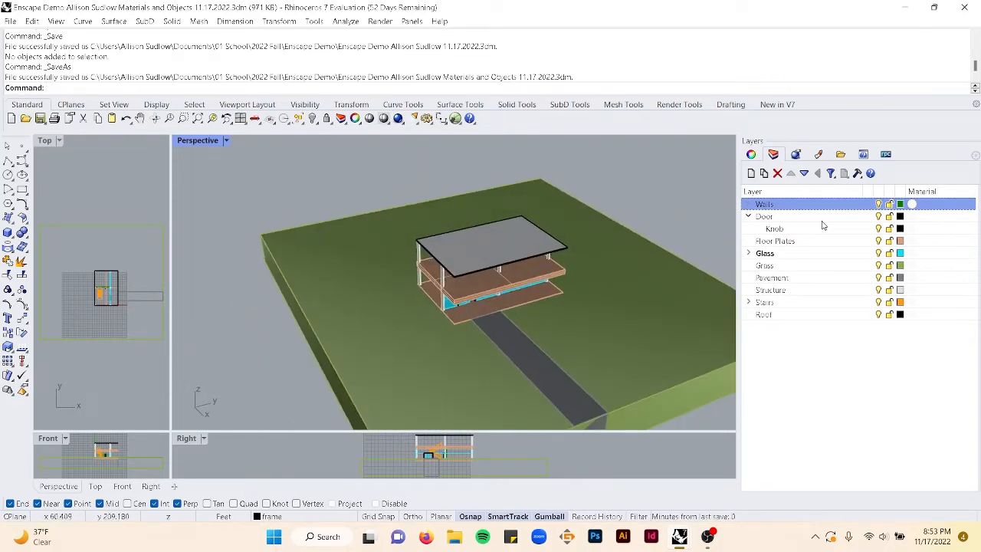
{"action": "double_click", "coordinate": [767, 218]}
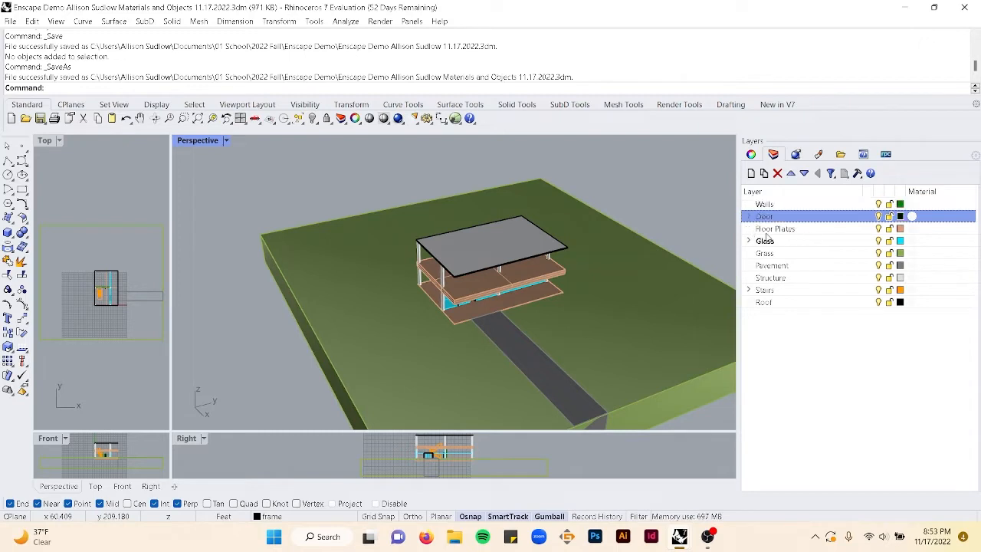
- Expand the Stairs layer to review its RAILINGS, TREADS and LANDINGS sublayers, then collapse it again
{"action": "left_click", "coordinate": [748, 290]}
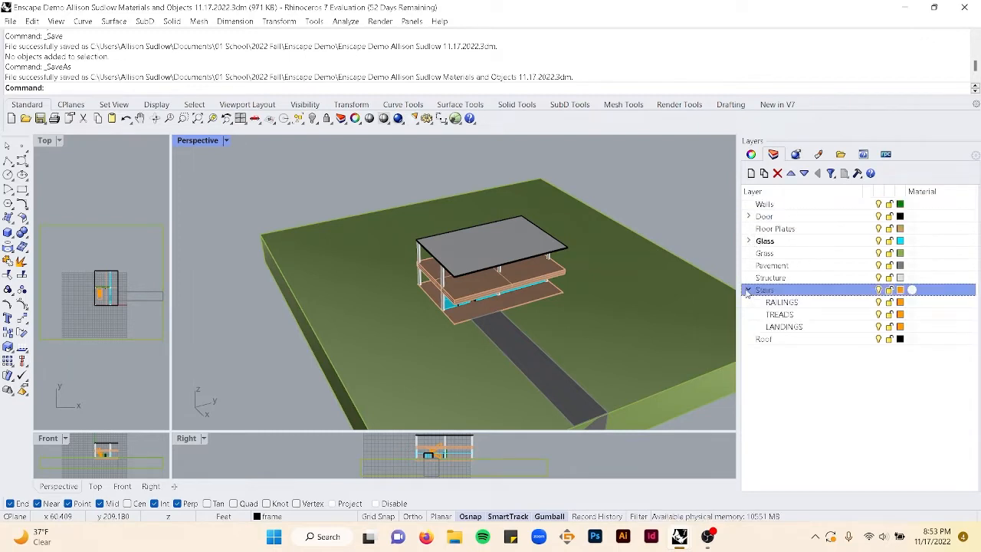
{"action": "left_click", "coordinate": [748, 291]}
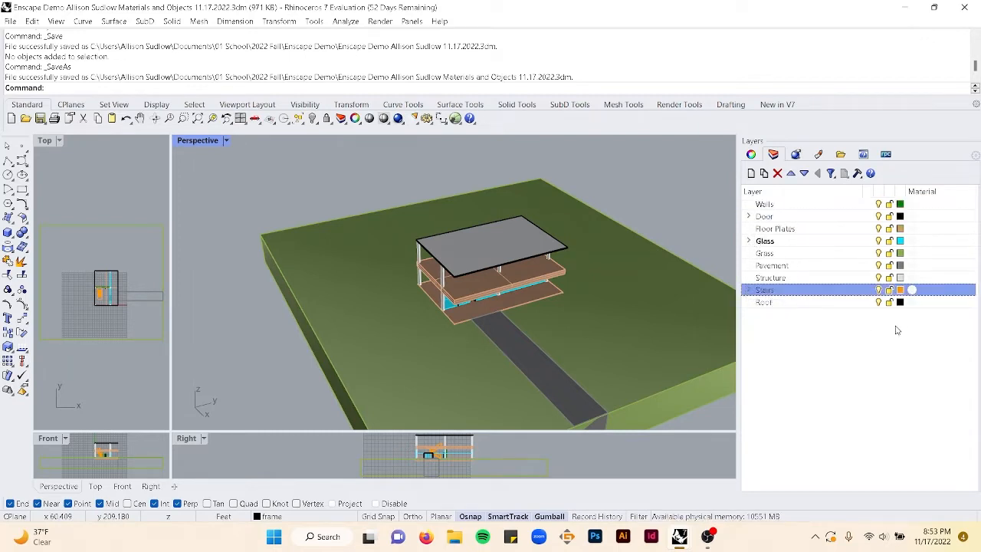
{"action": "left_click", "coordinate": [749, 290]}
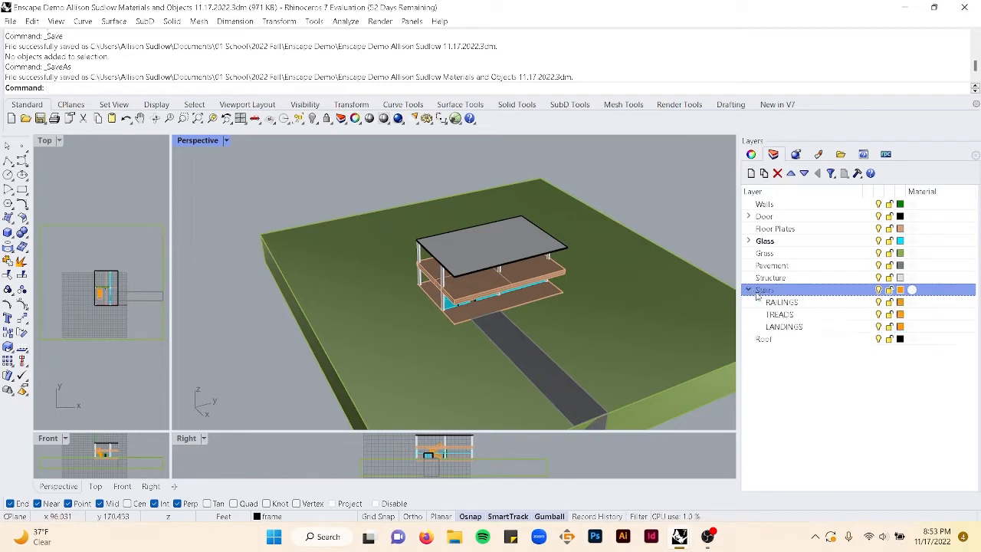
{"action": "left_click", "coordinate": [748, 290]}
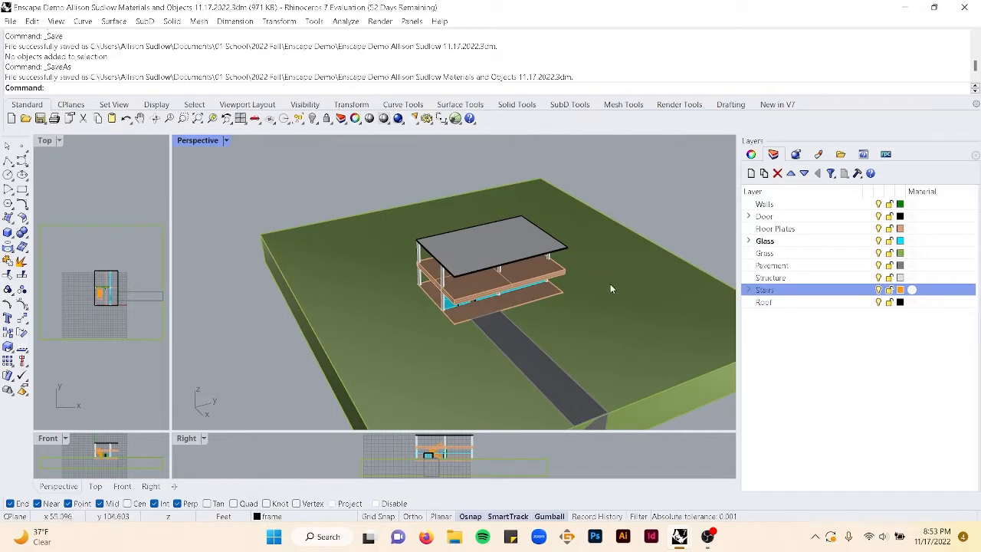
- Orbit around the house and select the corner columns to inspect the structure
{"action": "right_click_drag", "start_coordinate": [600, 278], "coordinate": [441, 243]}
{"action": "scroll", "coordinate": [473, 248], "scroll_direction": "down", "scroll_amount": 5}
{"action": "scroll", "coordinate": [444, 253], "scroll_direction": "up", "scroll_amount": 6}
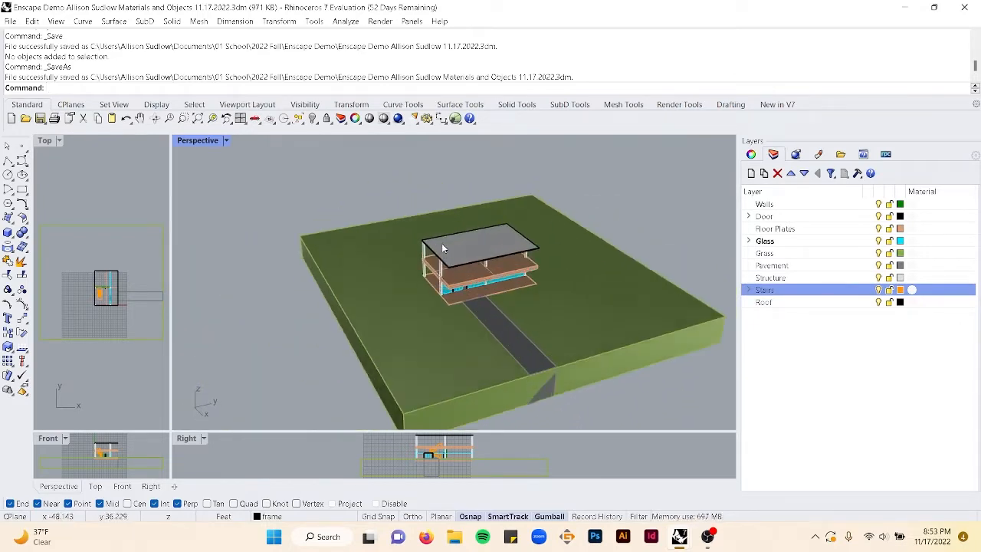
{"action": "left_click", "coordinate": [426, 360]}
{"action": "left_click", "coordinate": [370, 306], "text": "shift"}
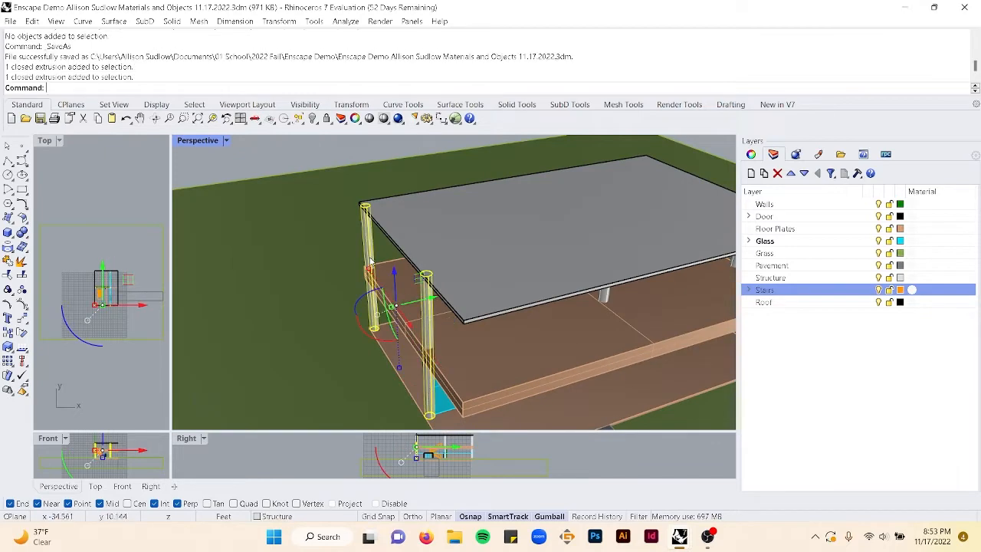
{"action": "right_click_drag", "start_coordinate": [370, 307], "coordinate": [420, 232]}
{"action": "scroll", "coordinate": [473, 222], "scroll_direction": "up", "scroll_amount": 7}
{"action": "left_click", "coordinate": [277, 175]}
- Zoom and orbit through the ground floor to examine the glazing, door opening and stairs
{"action": "scroll", "coordinate": [395, 221], "scroll_direction": "down", "scroll_amount": 5}
{"action": "scroll", "coordinate": [420, 289], "scroll_direction": "up", "scroll_amount": 10}
{"action": "scroll", "coordinate": [418, 294], "scroll_direction": "down", "scroll_amount": 4}
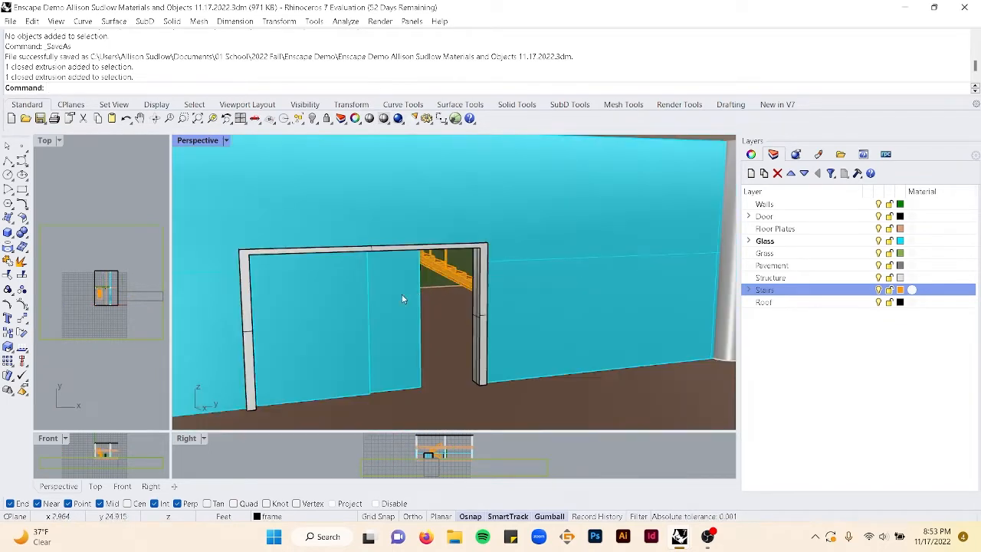
{"action": "right_click_drag", "start_coordinate": [441, 319], "coordinate": [454, 317]}
{"action": "scroll", "coordinate": [615, 320], "scroll_direction": "up", "scroll_amount": 6}
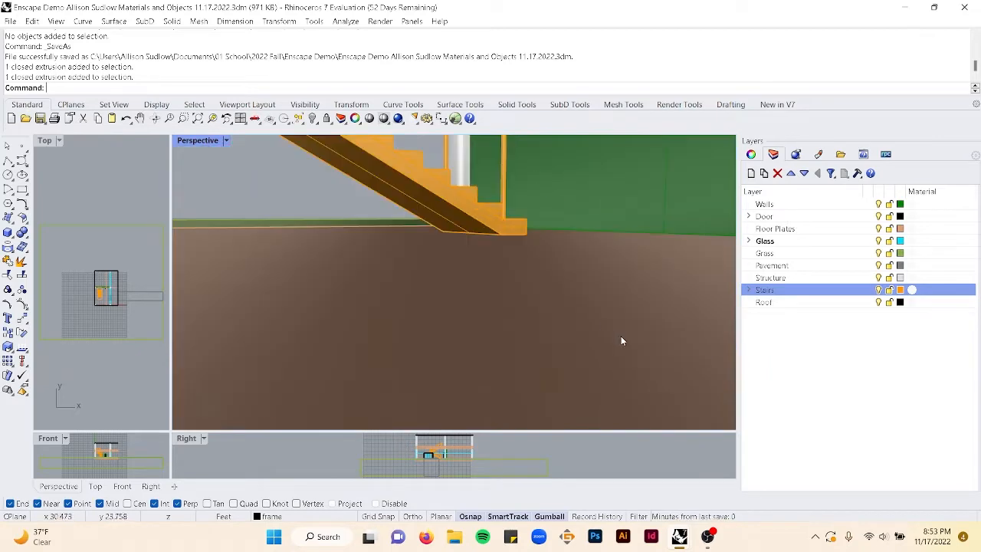
{"action": "scroll", "coordinate": [621, 338], "scroll_direction": "down", "scroll_amount": 3}
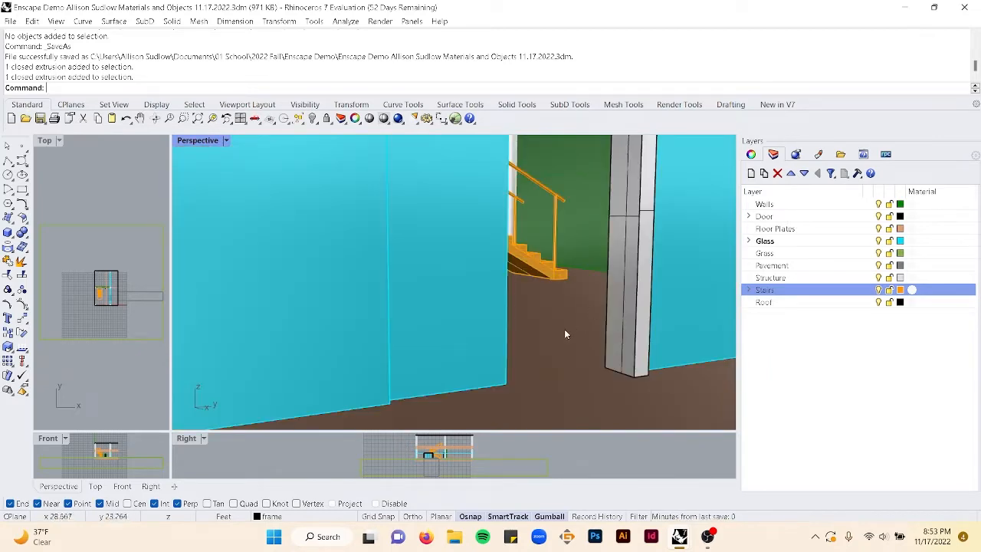
{"action": "scroll", "coordinate": [616, 342], "scroll_direction": "down", "scroll_amount": 8}
{"action": "right_click_drag", "start_coordinate": [611, 338], "coordinate": [485, 313]}
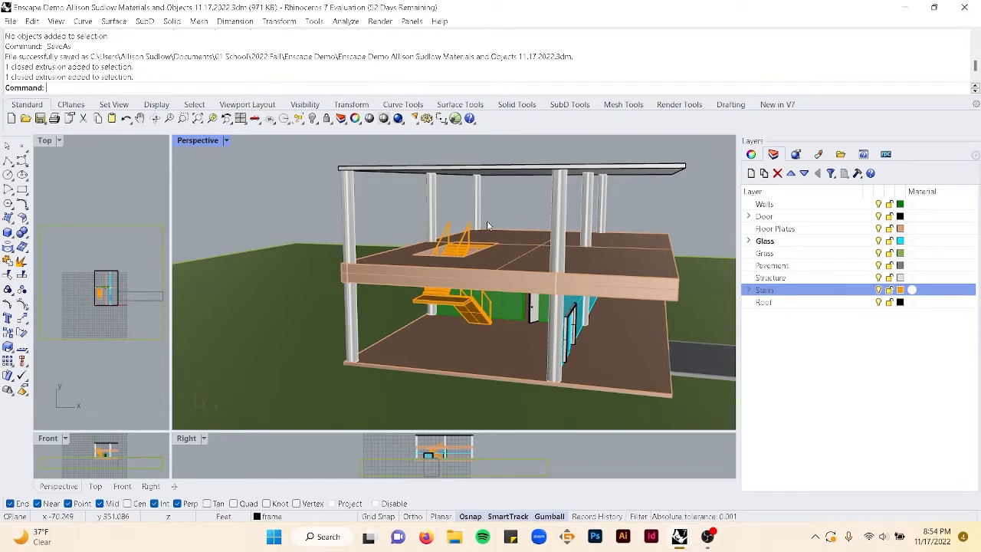
{"action": "right_click_drag", "start_coordinate": [297, 195], "coordinate": [463, 260]}
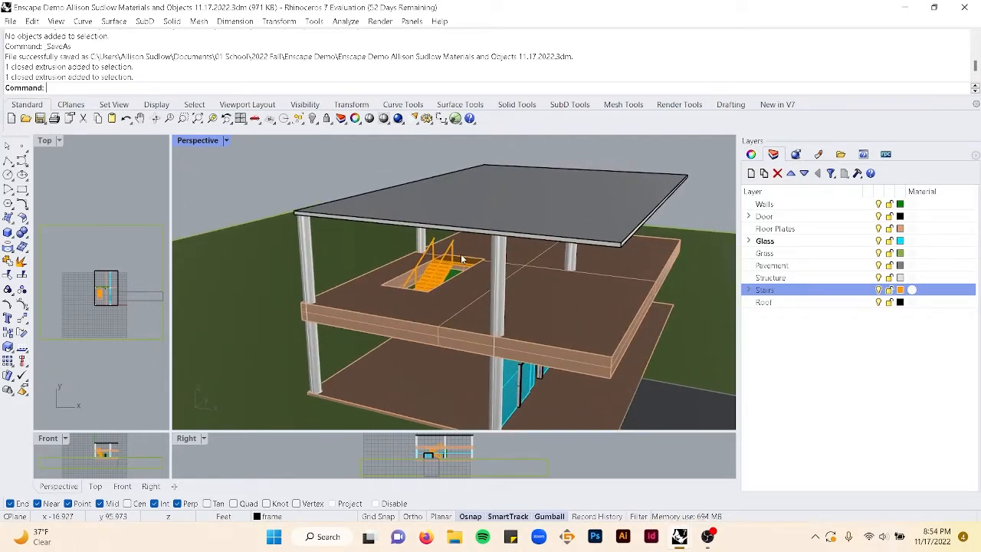
- Open the Enscape Material Library and scroll through all available materials
{"action": "right_click", "coordinate": [462, 259]}
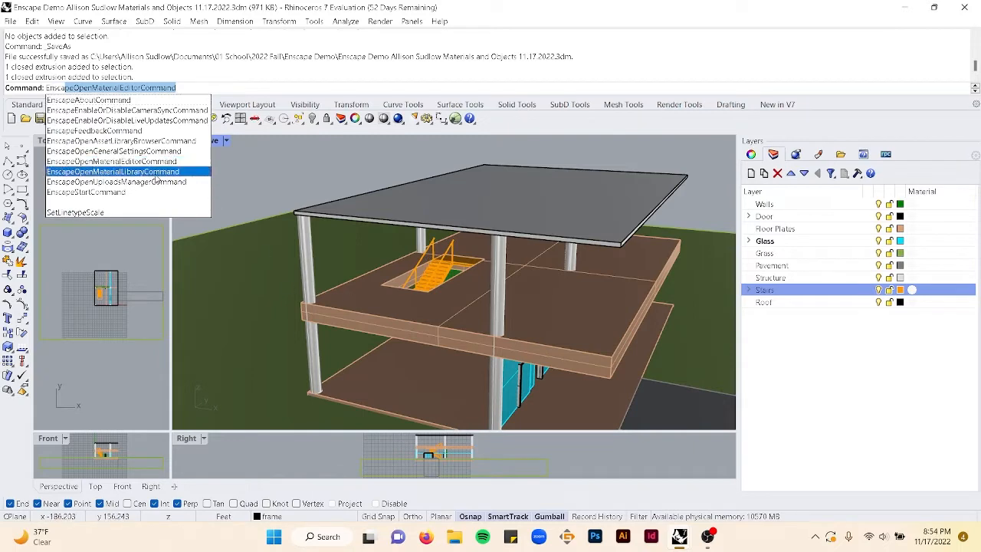
{"action": "left_click", "coordinate": [155, 172]}
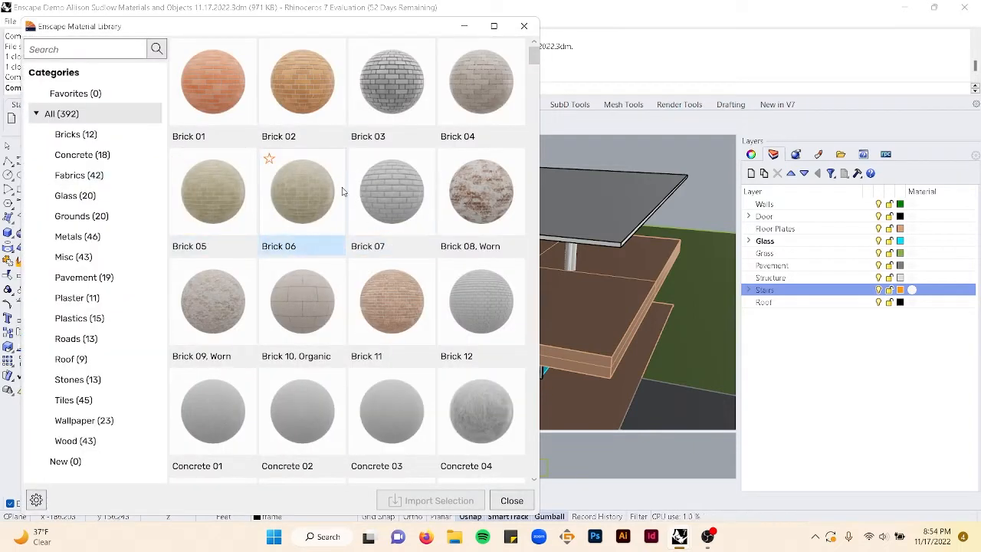
{"action": "scroll", "coordinate": [391, 200], "scroll_direction": "down", "scroll_amount": 10}
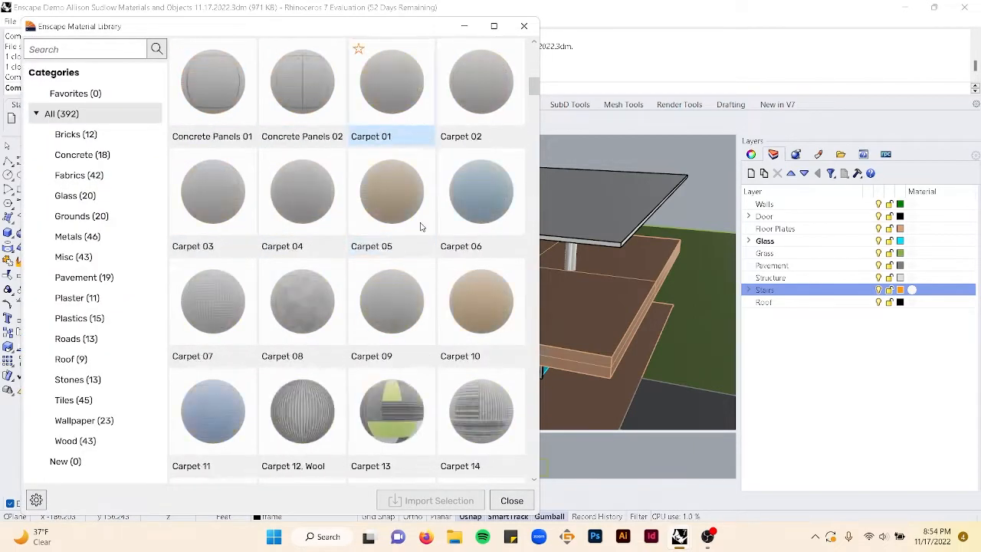
{"action": "scroll", "coordinate": [420, 227], "scroll_direction": "down", "scroll_amount": 3}
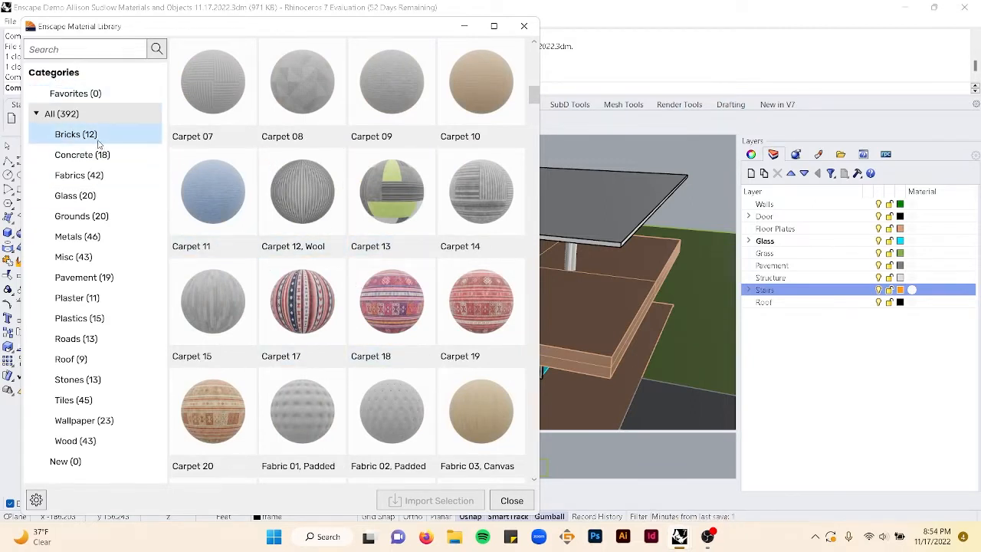
- Import the Grass 04 material from the Grounds category
{"action": "left_click", "coordinate": [95, 219]}
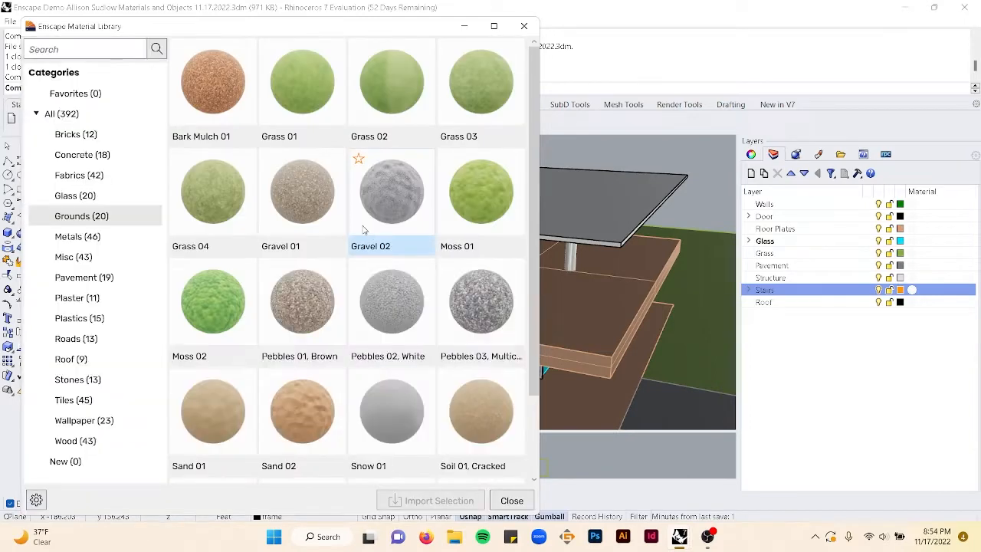
{"action": "scroll", "coordinate": [387, 206], "scroll_direction": "down", "scroll_amount": 2}
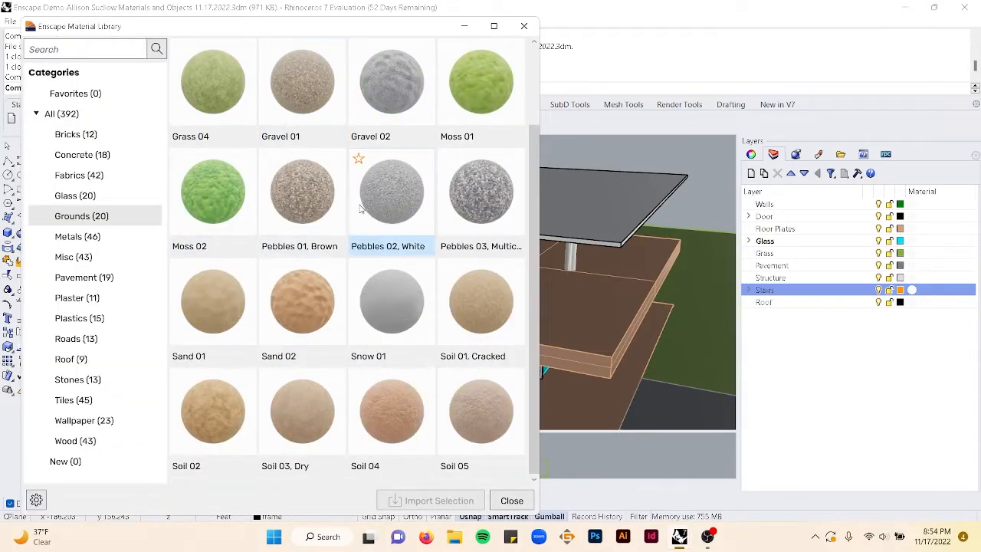
{"action": "scroll", "coordinate": [445, 299], "scroll_direction": "up", "scroll_amount": 2}
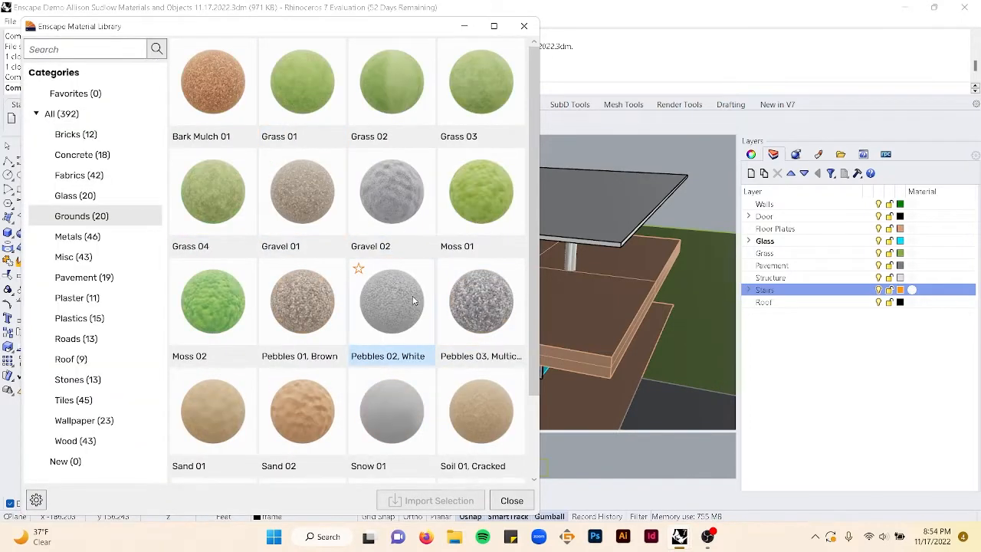
{"action": "left_click", "coordinate": [207, 196]}
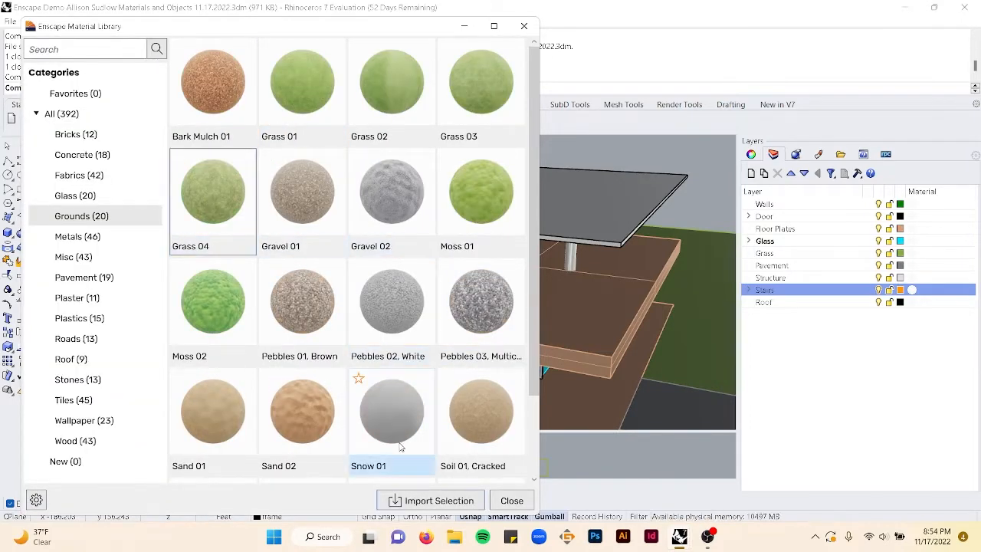
{"action": "left_click", "coordinate": [419, 505]}
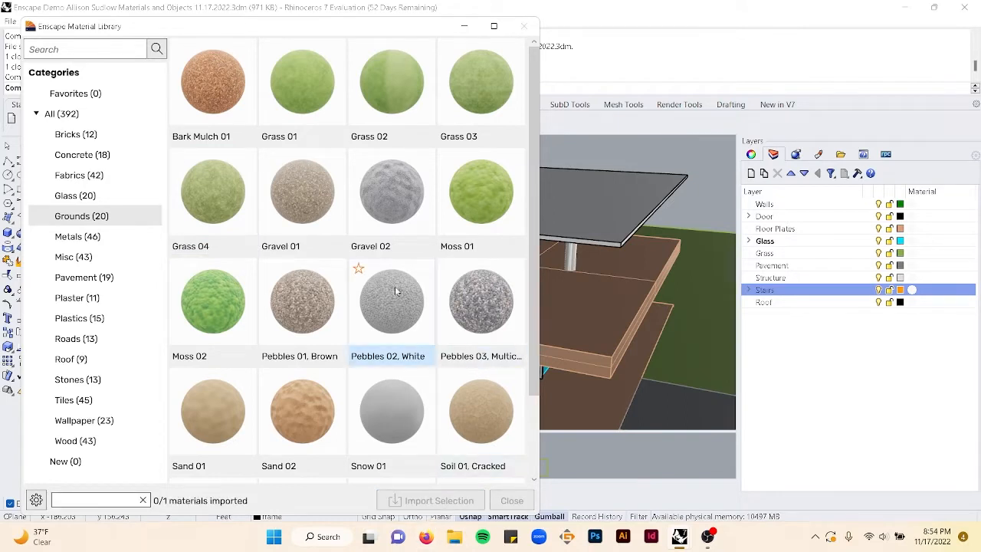
- Select Grass 04 together with Pebbles 01, Brown and import both materials
{"action": "left_click", "coordinate": [213, 201]}
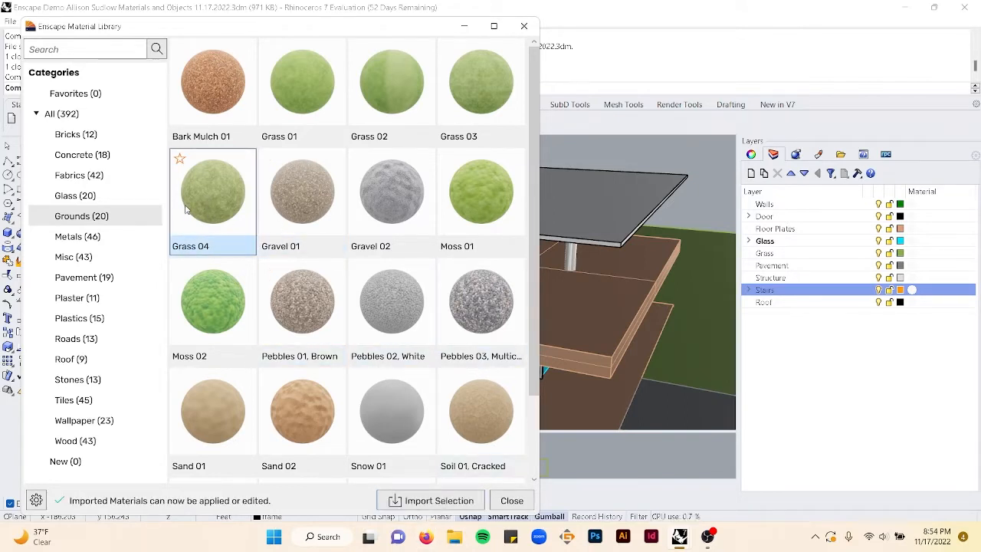
{"action": "left_click", "coordinate": [324, 322]}
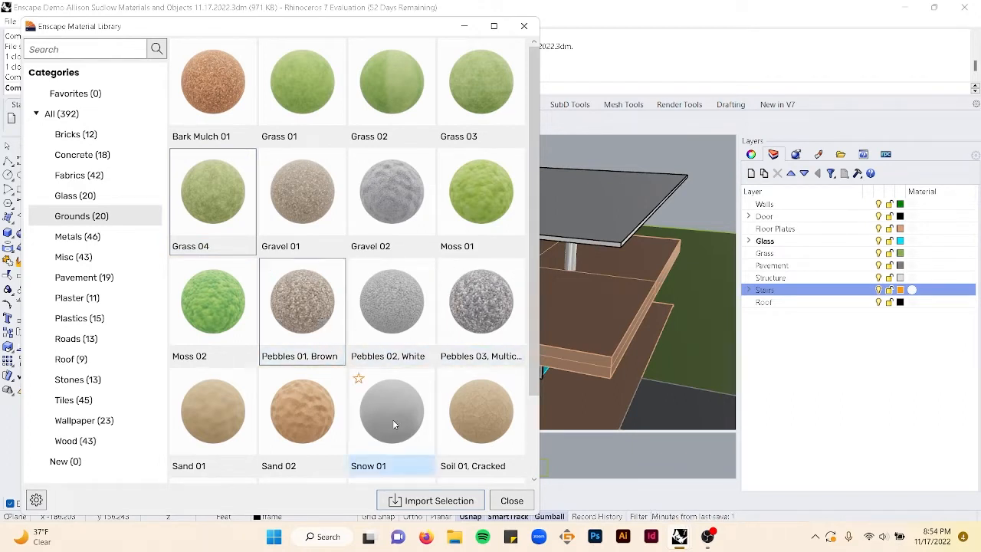
{"action": "left_click", "coordinate": [438, 500]}
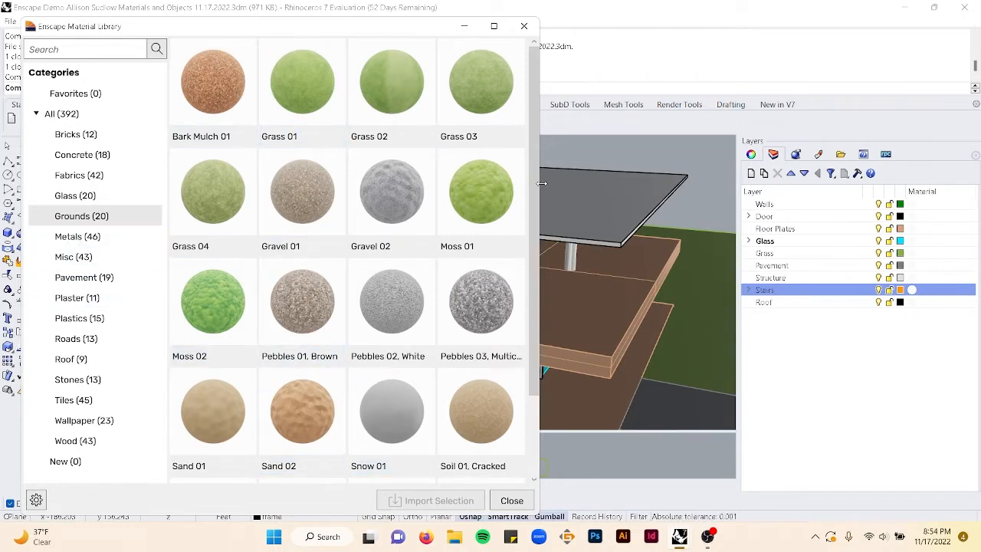
- Import the Frosted Glass 18 material from the Glass category
{"action": "left_click_drag", "start_coordinate": [295, 31], "coordinate": [716, 27]}
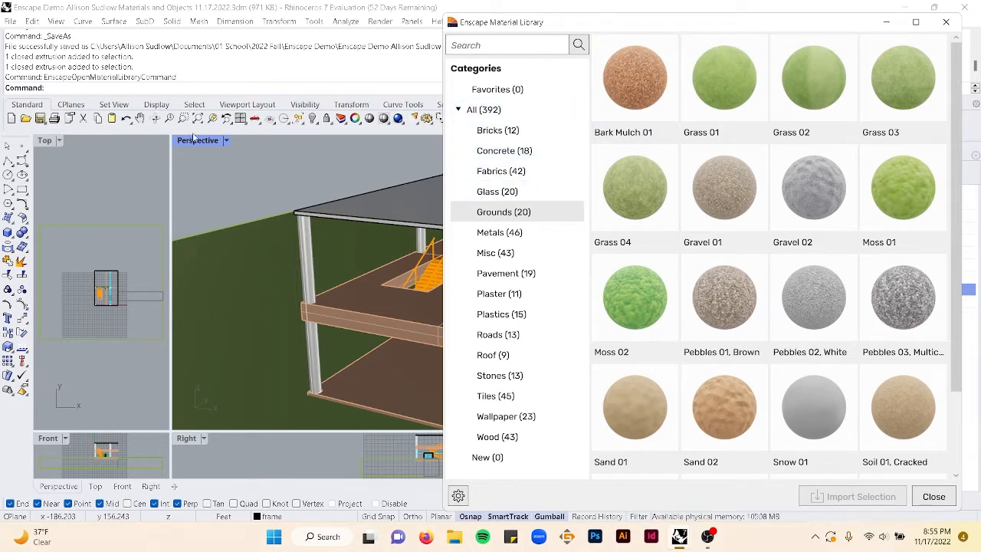
{"action": "left_click_drag", "start_coordinate": [670, 30], "coordinate": [638, 31]}
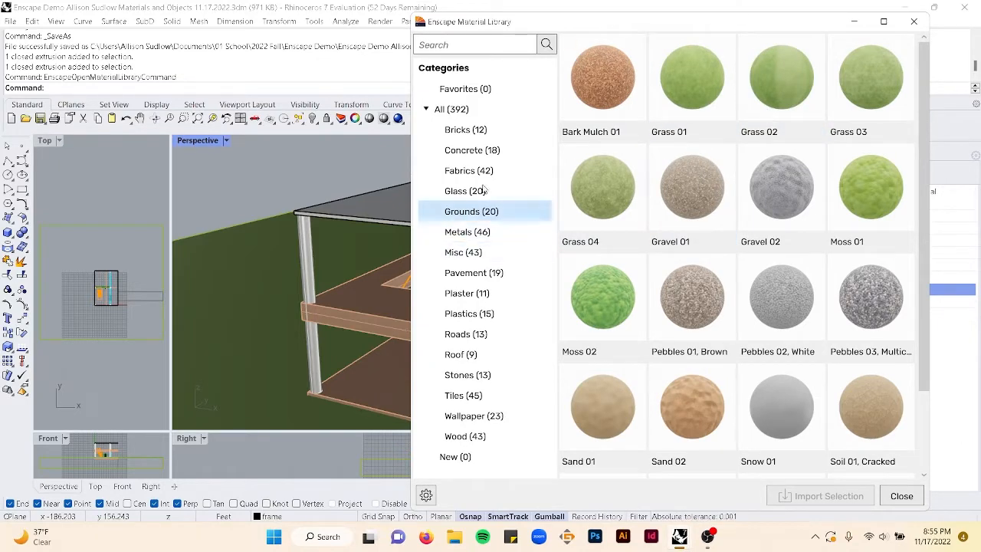
{"action": "left_click_drag", "start_coordinate": [661, 28], "coordinate": [713, 31]}
{"action": "left_click_drag", "start_coordinate": [772, 17], "coordinate": [321, 18]}
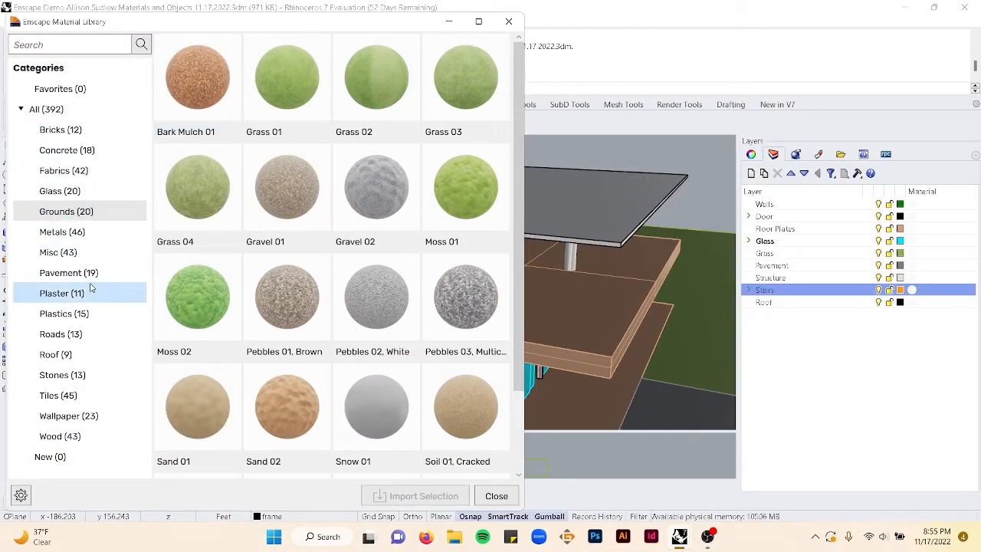
{"action": "left_click", "coordinate": [71, 191]}
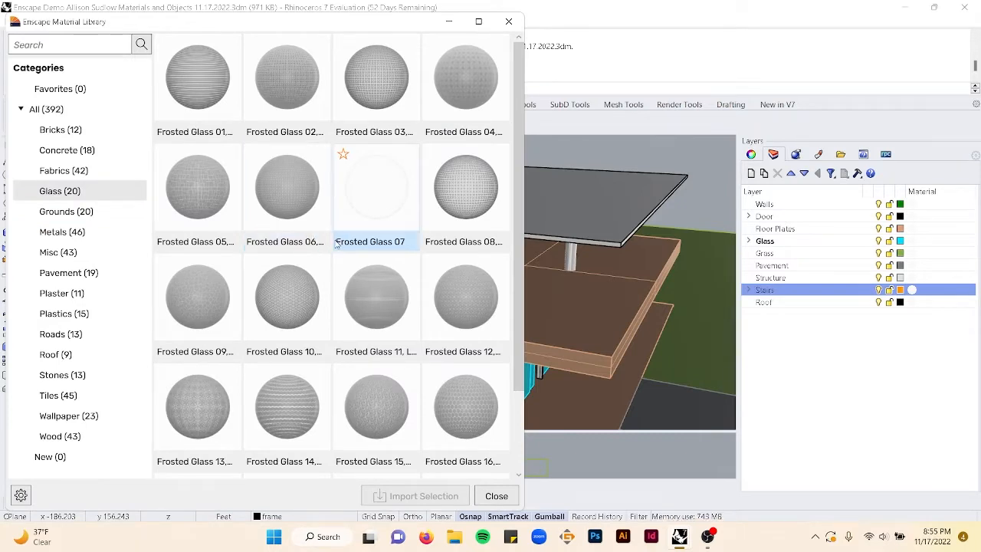
{"action": "scroll", "coordinate": [332, 259], "scroll_direction": "down", "scroll_amount": 1}
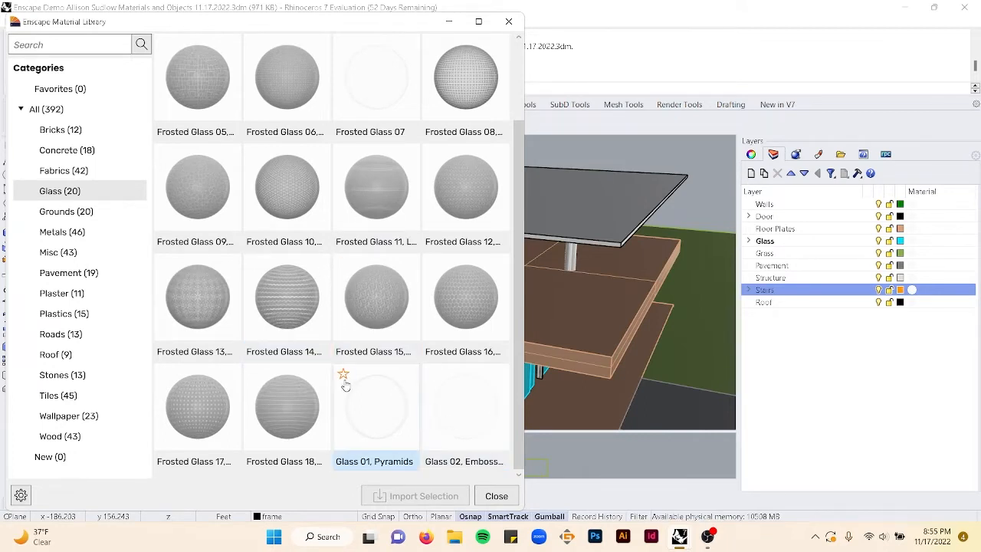
{"action": "scroll", "coordinate": [296, 414], "scroll_direction": "up", "scroll_amount": 1}
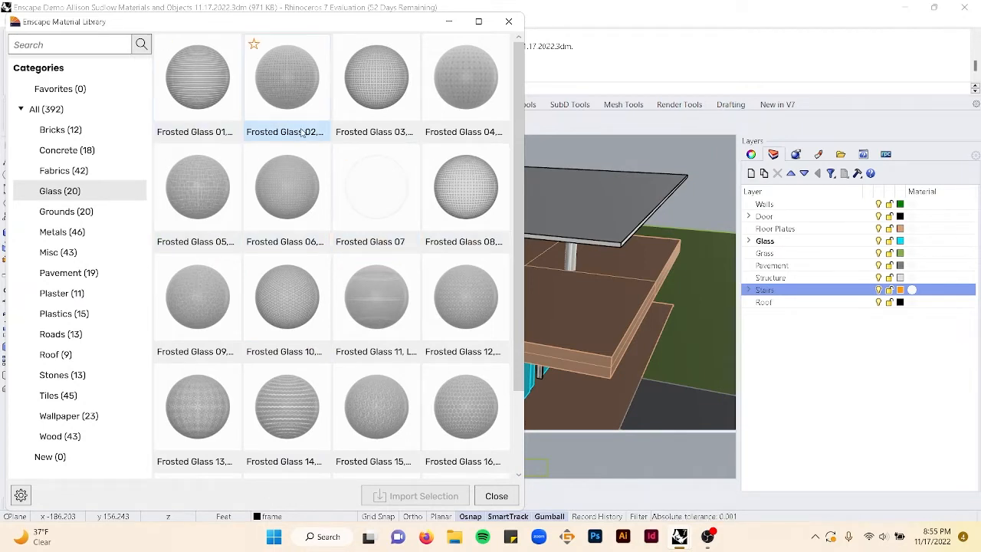
{"action": "scroll", "coordinate": [386, 184], "scroll_direction": "down", "scroll_amount": 1}
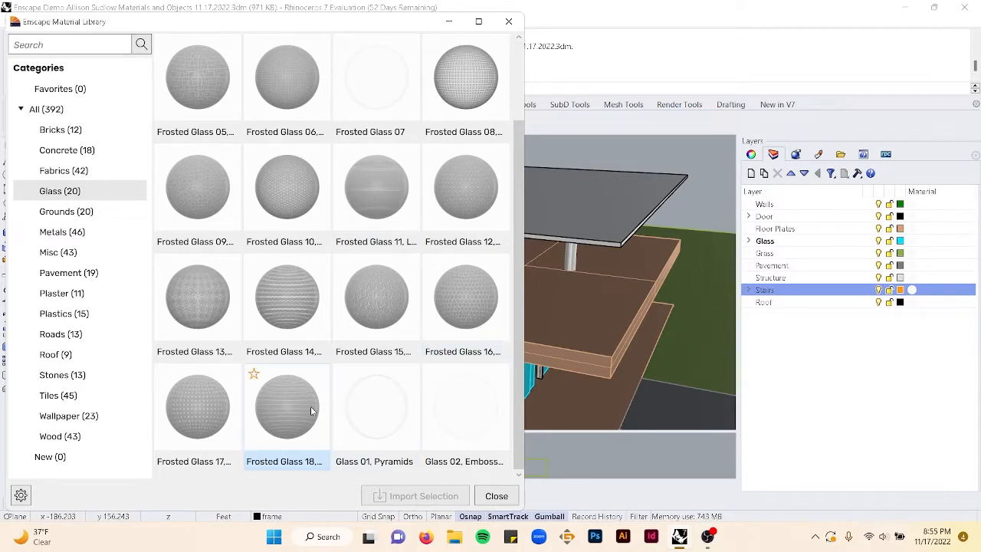
{"action": "left_click", "coordinate": [263, 418]}
{"action": "left_click", "coordinate": [424, 499]}
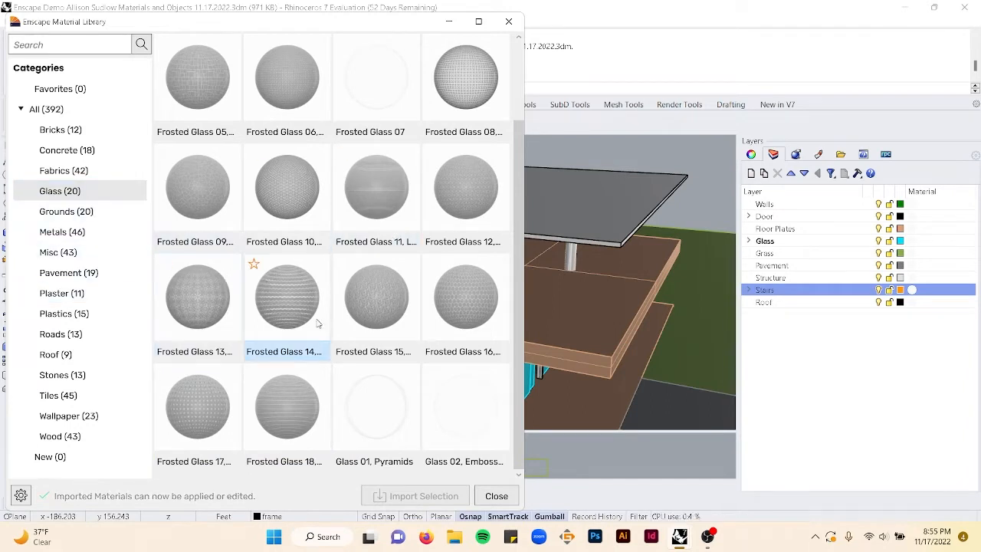
- Select Frosted Glass 16 and Frosted Glass 08 and import them
{"action": "left_click", "coordinate": [466, 330]}
{"action": "left_click", "coordinate": [288, 192]}
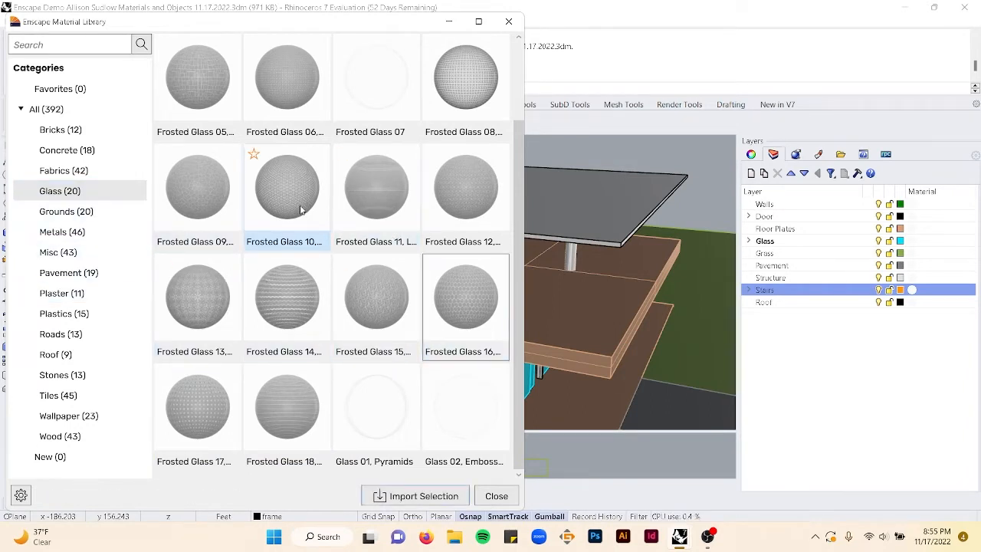
{"action": "left_click", "coordinate": [466, 81]}
{"action": "left_click", "coordinate": [413, 496]}
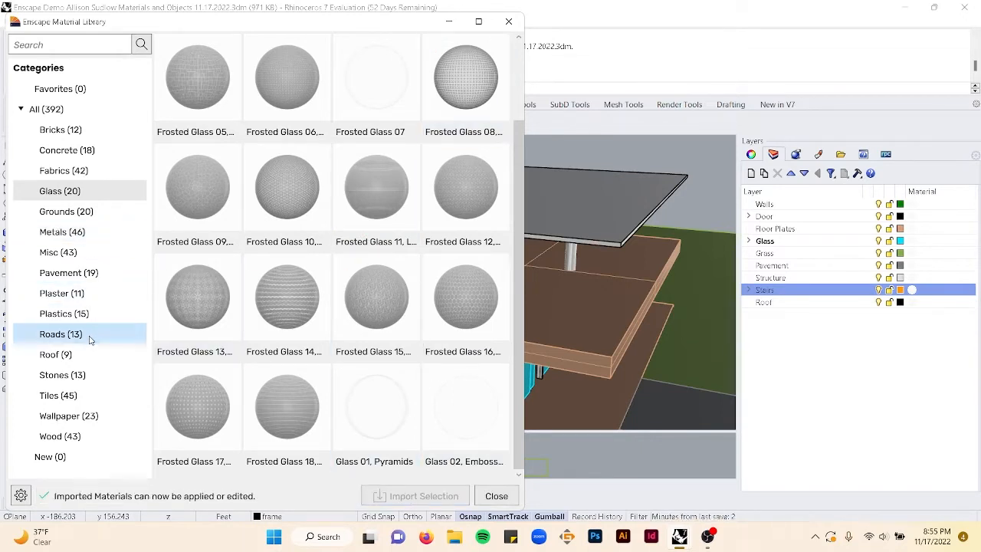
- Import Steel 09, Embossed, Steel 10, Embossed, Copper 05, Embossed and Gold 04, Brushed from the Metals category
{"action": "left_click", "coordinate": [67, 213]}
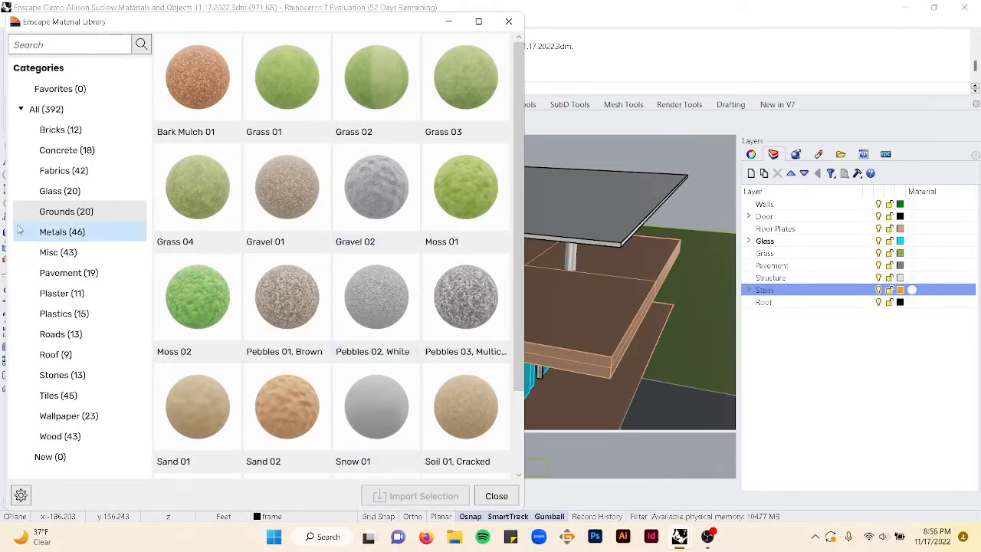
{"action": "left_click", "coordinate": [48, 237]}
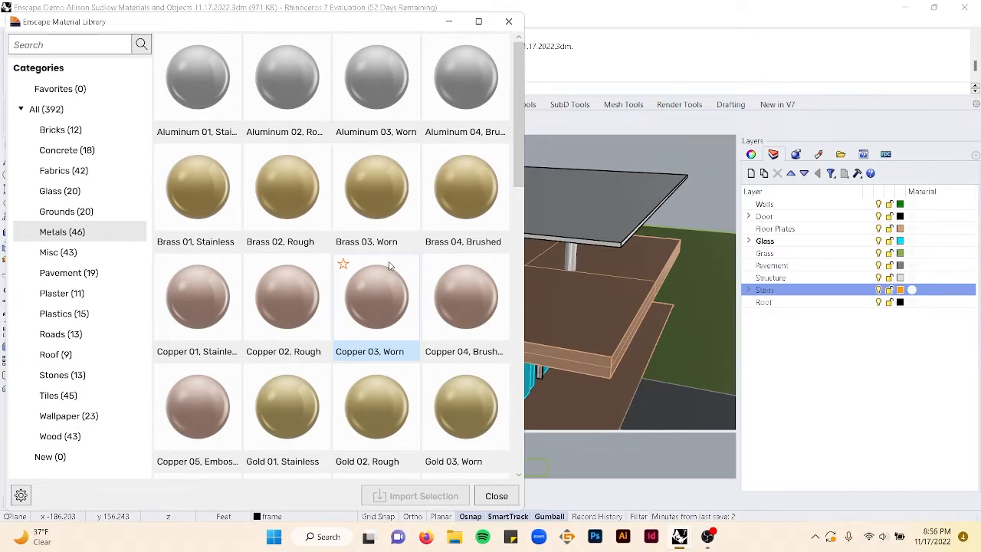
{"action": "scroll", "coordinate": [389, 265], "scroll_direction": "down", "scroll_amount": 5}
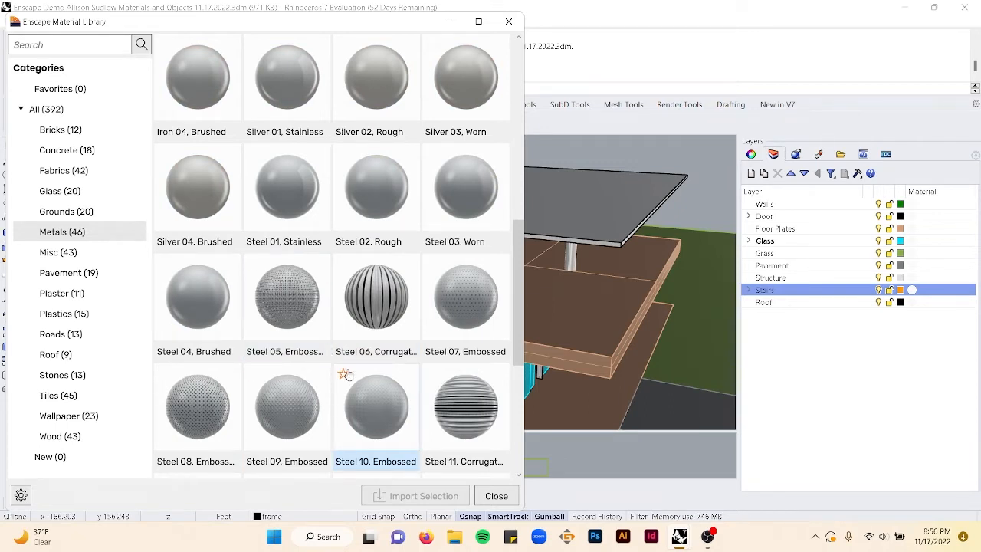
{"action": "scroll", "coordinate": [346, 374], "scroll_direction": "down", "scroll_amount": 1}
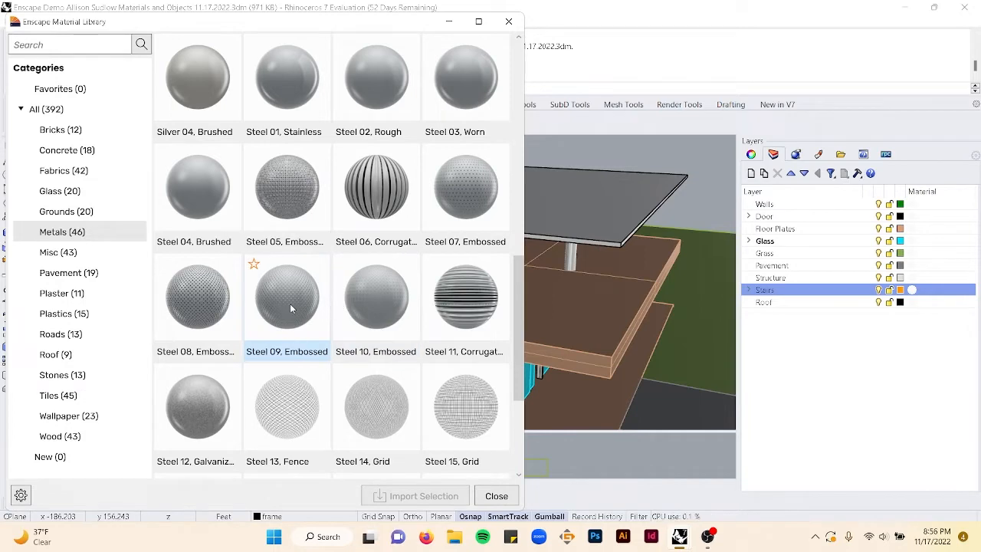
{"action": "scroll", "coordinate": [350, 316], "scroll_direction": "down", "scroll_amount": 2}
{"action": "scroll", "coordinate": [344, 327], "scroll_direction": "up", "scroll_amount": 1}
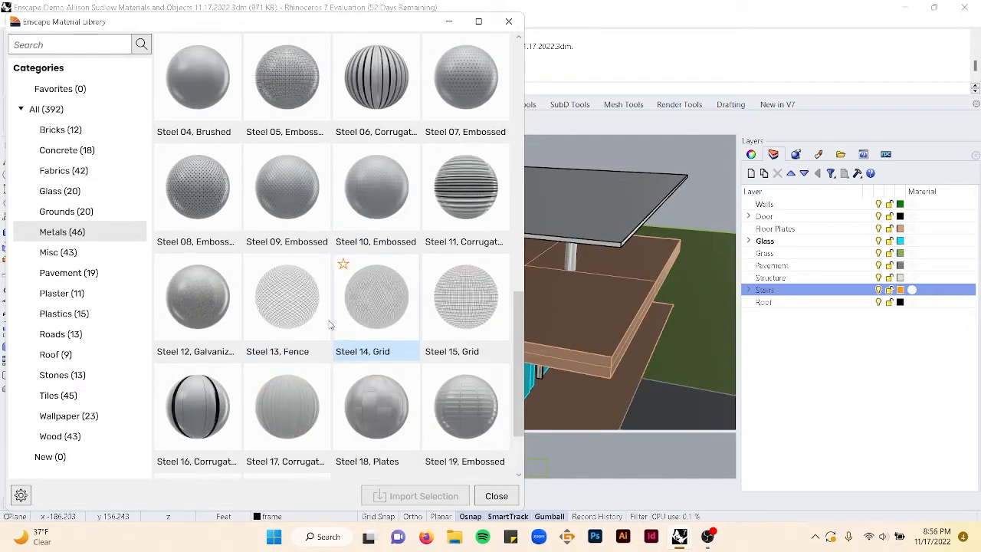
{"action": "left_click", "coordinate": [290, 221]}
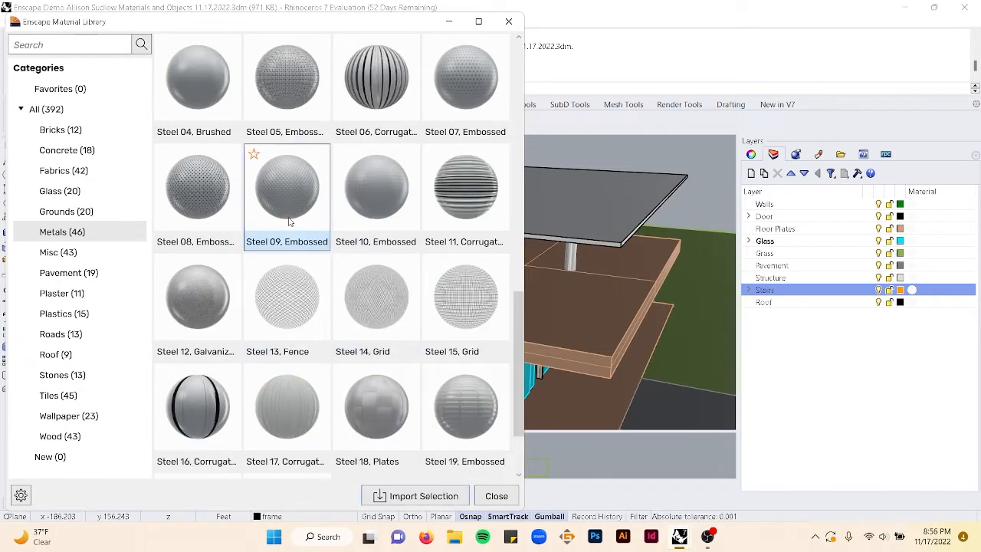
{"action": "left_click", "coordinate": [371, 214]}
{"action": "scroll", "coordinate": [306, 258], "scroll_direction": "up", "scroll_amount": 2}
{"action": "scroll", "coordinate": [306, 258], "scroll_direction": "up", "scroll_amount": 2}
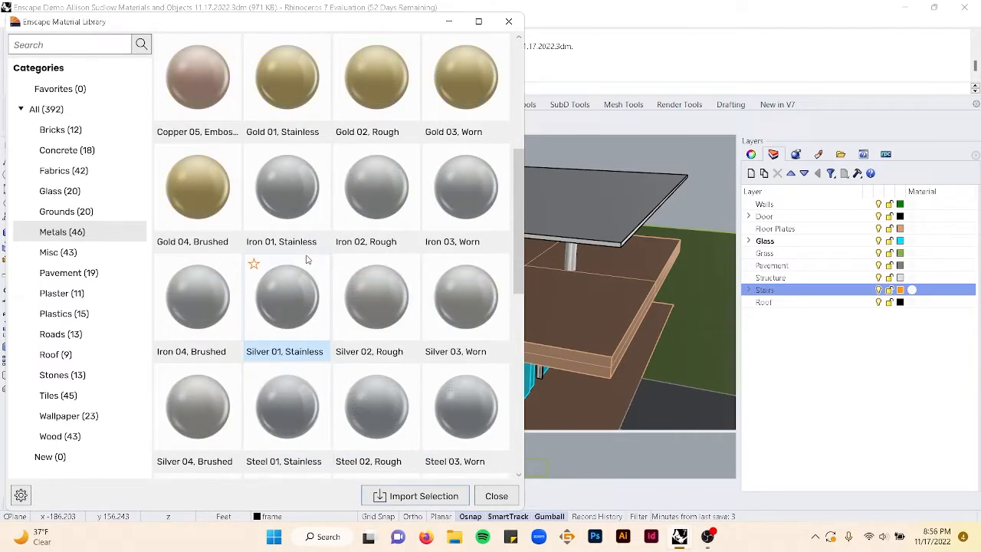
{"action": "left_click", "coordinate": [220, 107]}
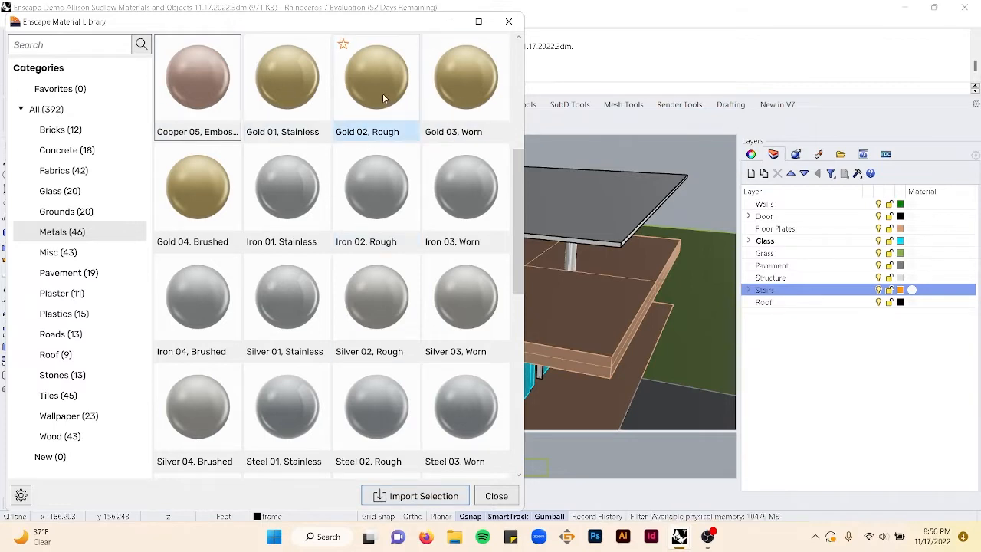
{"action": "left_click", "coordinate": [170, 207]}
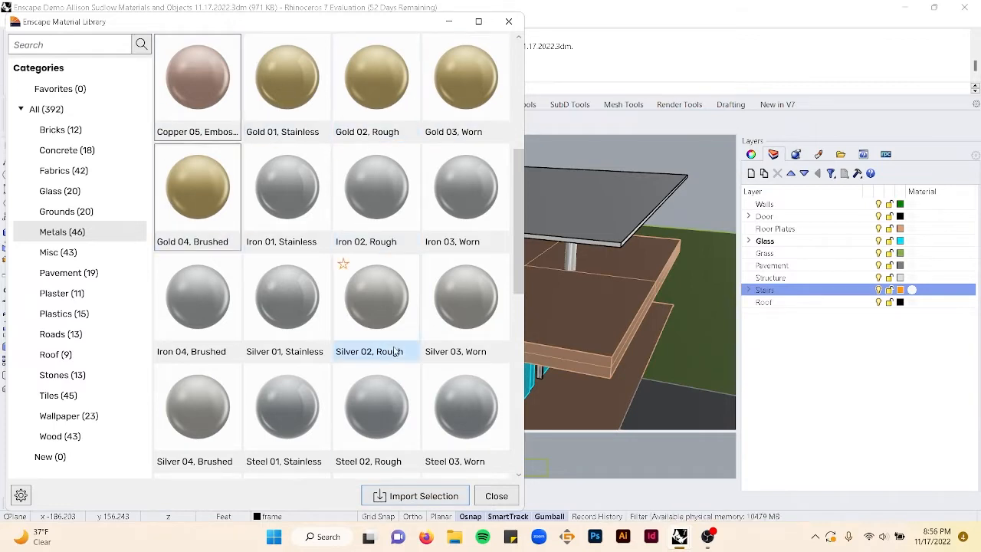
{"action": "left_click", "coordinate": [421, 497]}
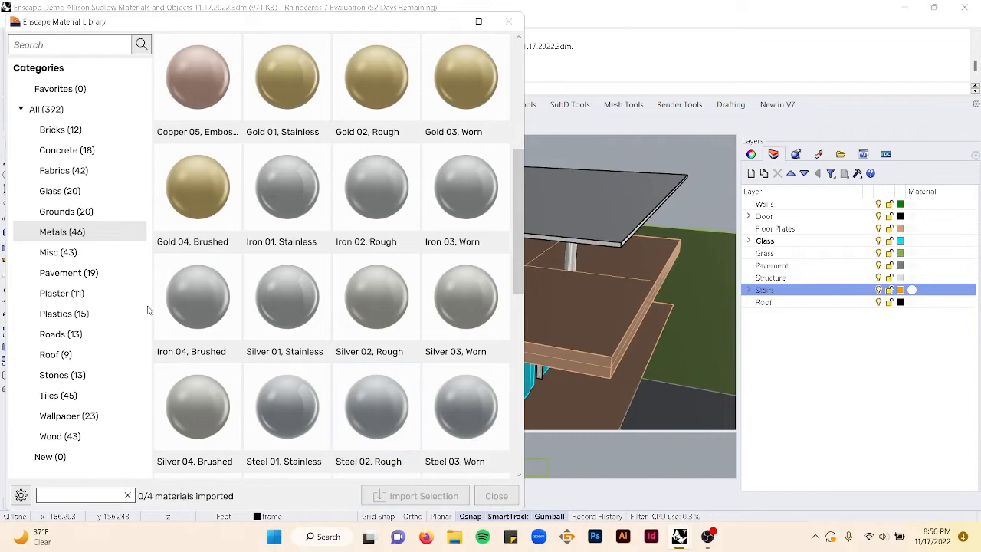
- Import the Cobblestone 01 material from the Pavement category
{"action": "left_click", "coordinate": [96, 260]}
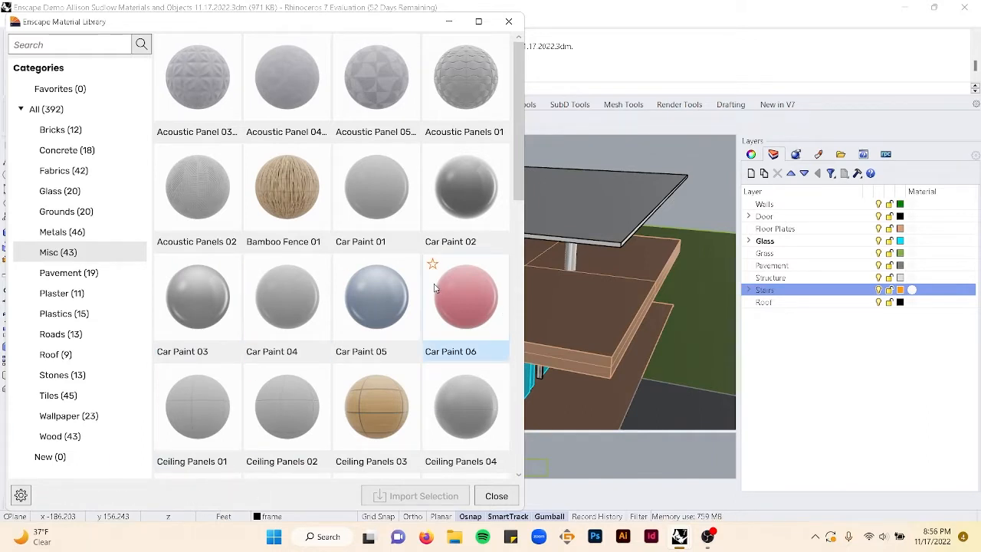
{"action": "scroll", "coordinate": [434, 288], "scroll_direction": "down", "scroll_amount": 3}
{"action": "scroll", "coordinate": [433, 287], "scroll_direction": "down", "scroll_amount": 2}
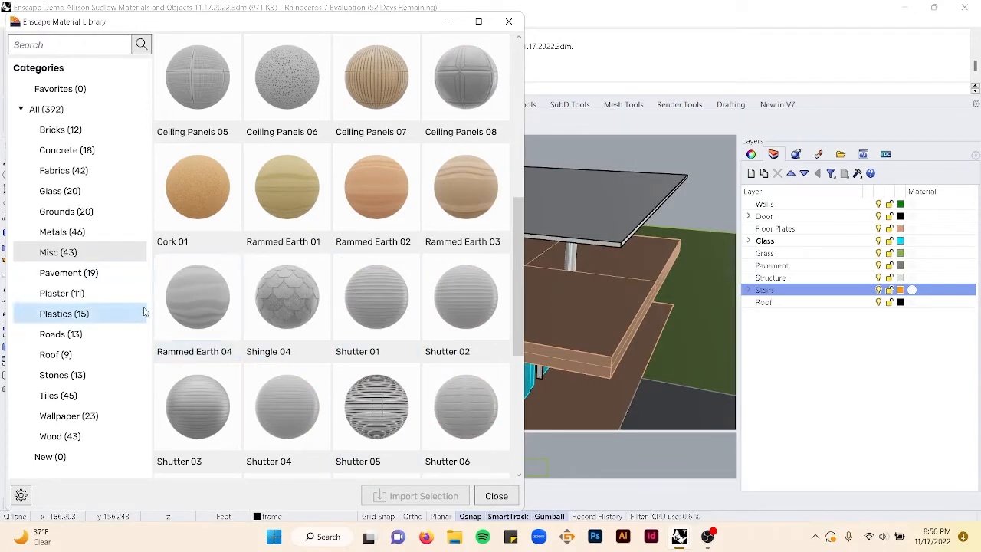
{"action": "left_click", "coordinate": [87, 280]}
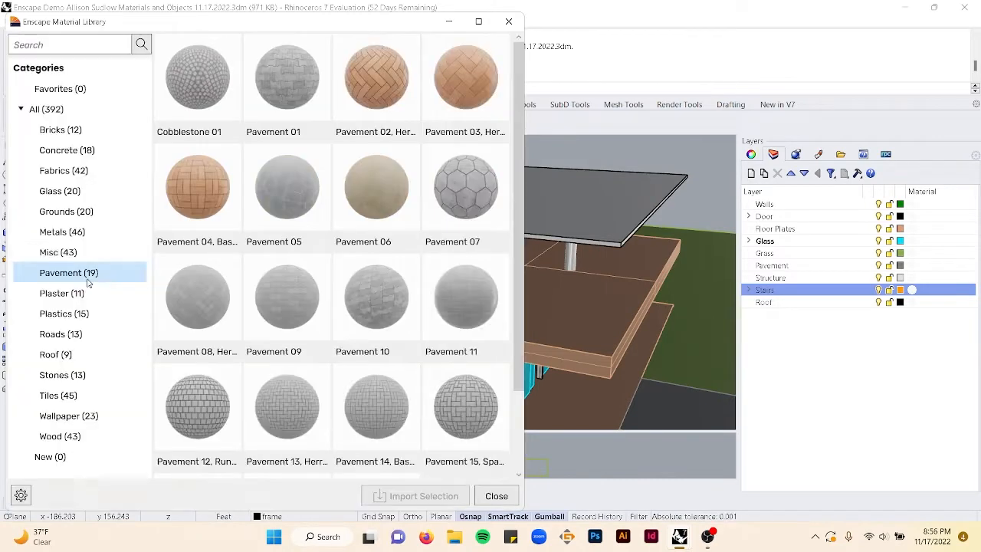
{"action": "scroll", "coordinate": [370, 282], "scroll_direction": "down", "scroll_amount": 3}
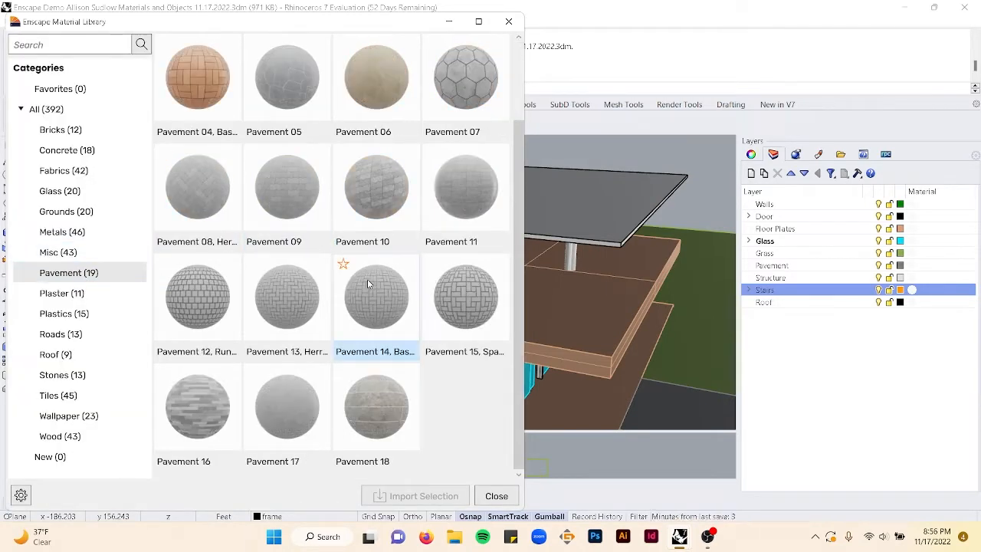
{"action": "scroll", "coordinate": [395, 351], "scroll_direction": "up", "scroll_amount": 3}
{"action": "scroll", "coordinate": [349, 293], "scroll_direction": "down", "scroll_amount": 3}
{"action": "scroll", "coordinate": [349, 294], "scroll_direction": "up", "scroll_amount": 3}
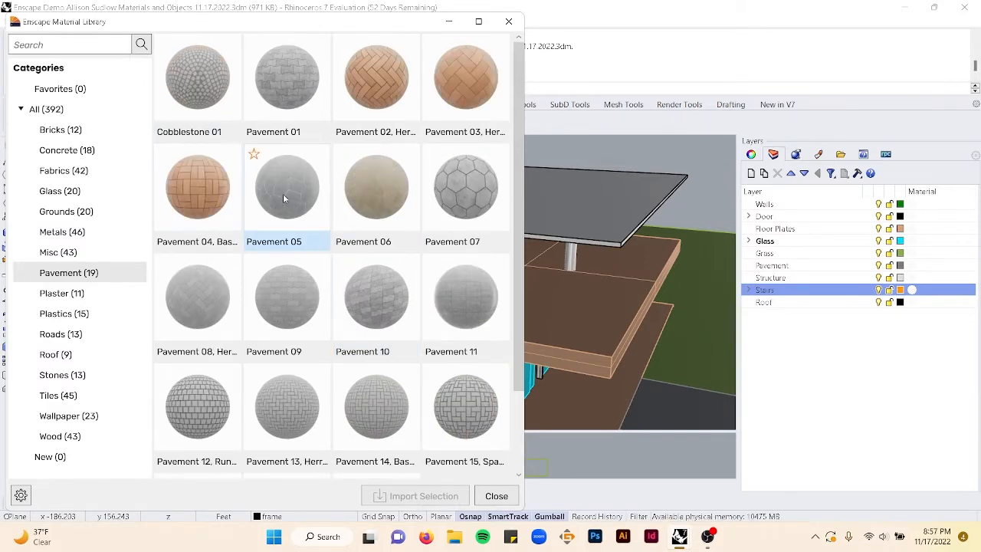
{"action": "left_click", "coordinate": [215, 102]}
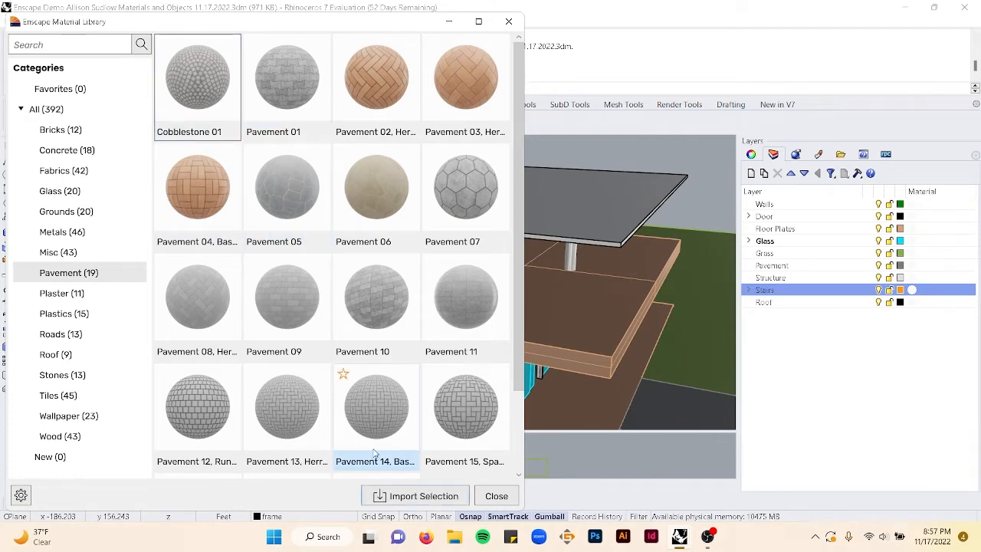
{"action": "left_click", "coordinate": [410, 496]}
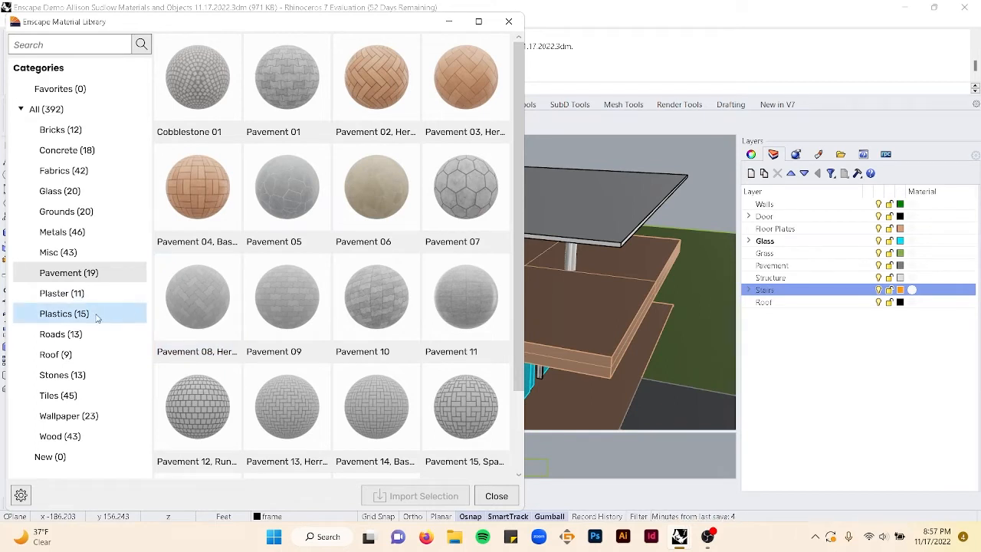
- Import the Shingle 05, Wood material from the Roof category
{"action": "left_click", "coordinate": [73, 353]}
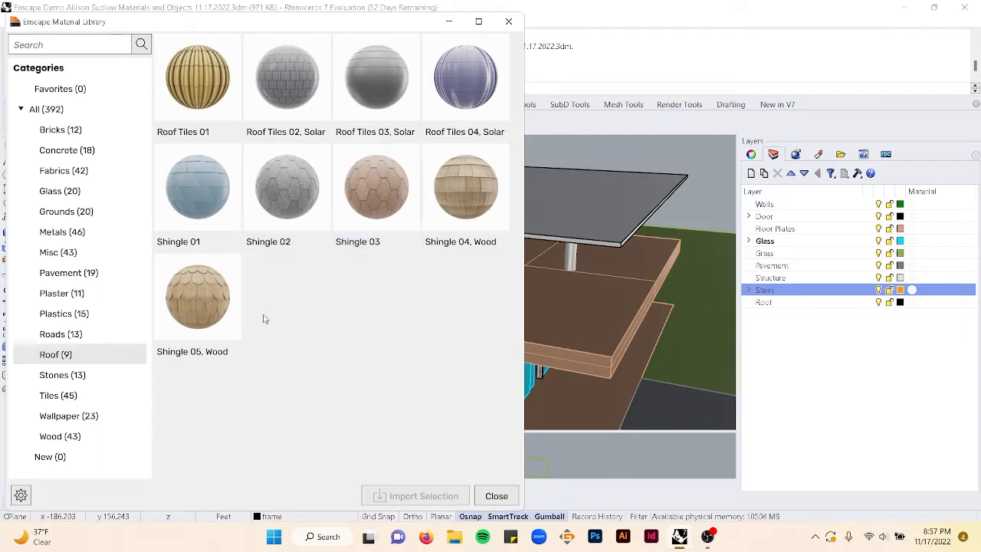
{"action": "left_click", "coordinate": [197, 303]}
{"action": "left_click", "coordinate": [430, 495]}
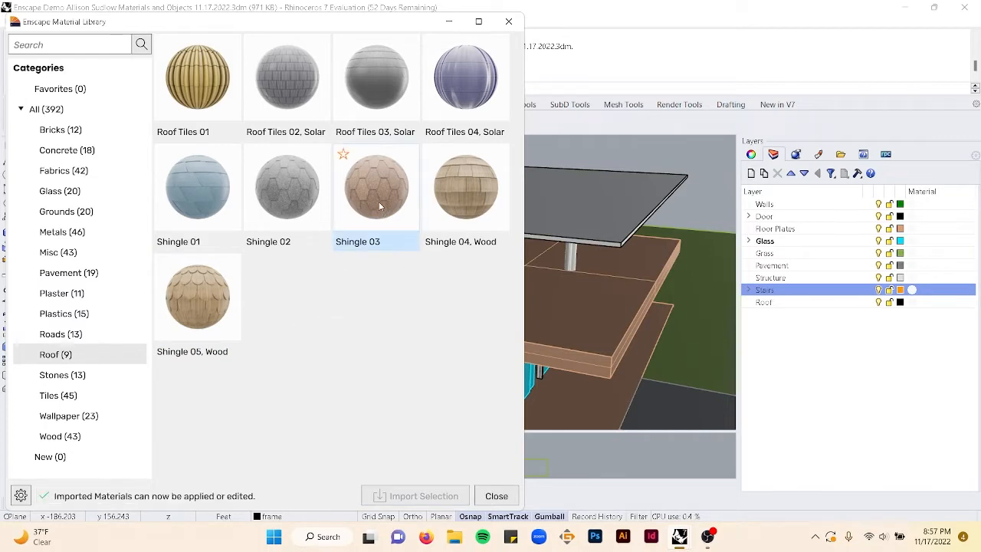
- Select Roof Tiles 01, Shingle 03 and Shingle 01 and import them
{"action": "left_click", "coordinate": [198, 81]}
{"action": "left_click", "coordinate": [377, 192]}
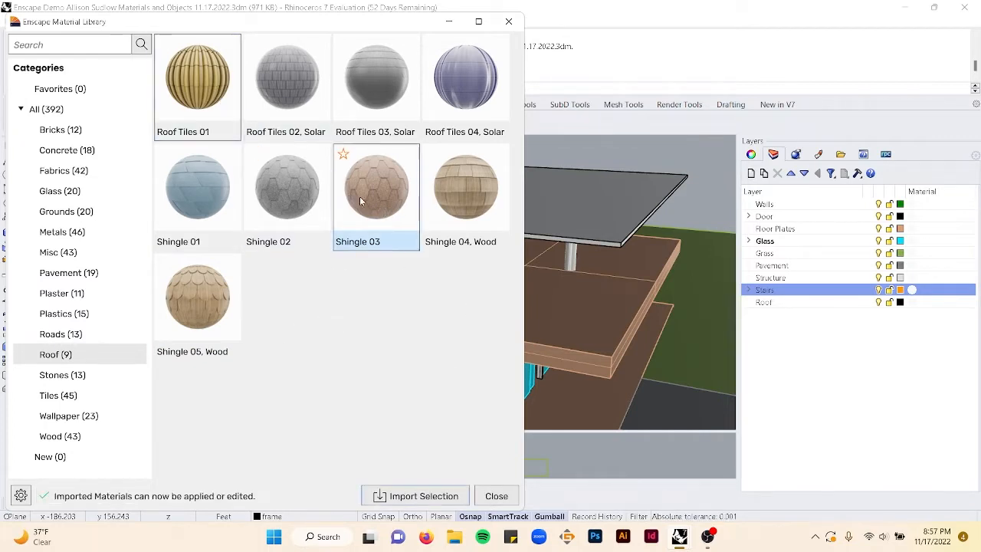
{"action": "left_click", "coordinate": [208, 206]}
{"action": "left_click", "coordinate": [430, 496]}
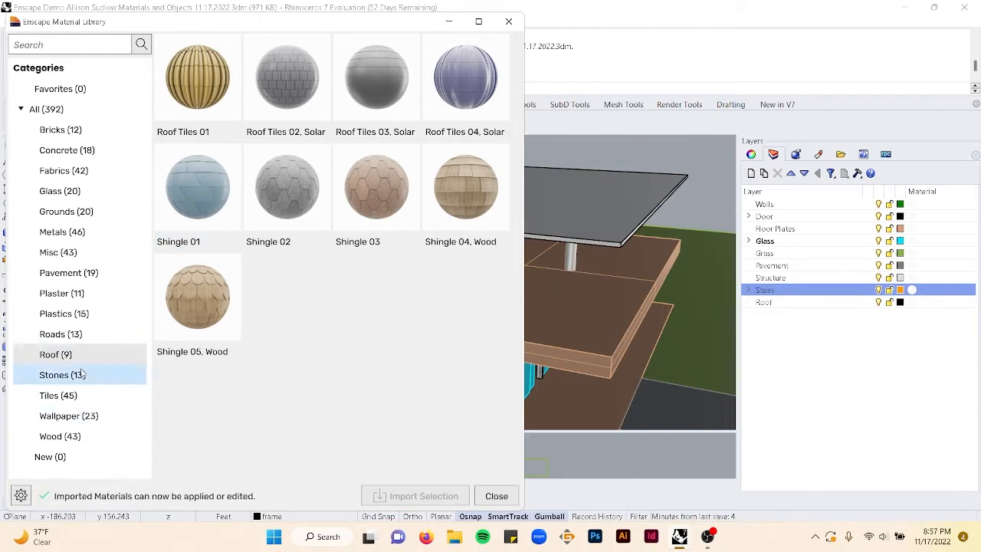
- Import the Stone 02, Wall material from the Stones category
{"action": "left_click", "coordinate": [82, 374]}
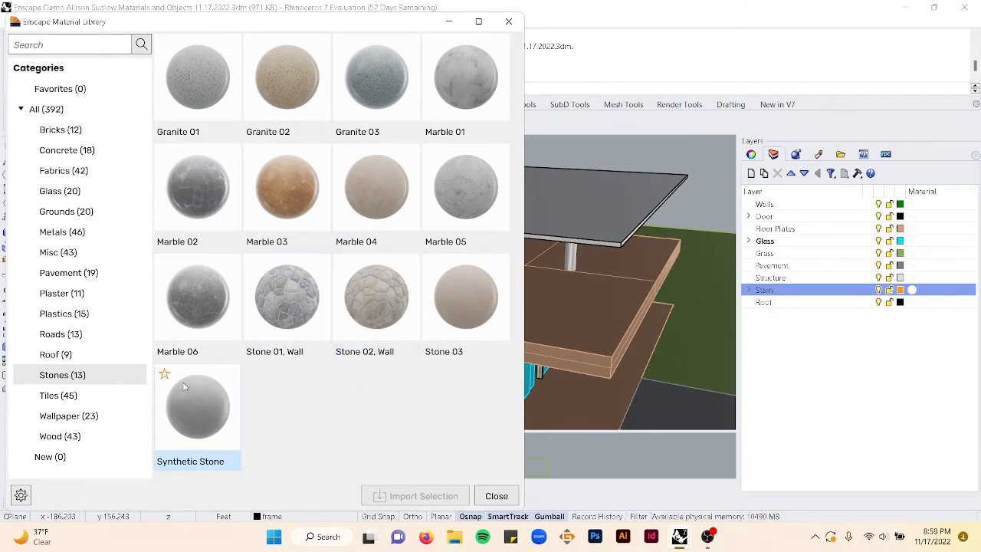
{"action": "left_click", "coordinate": [372, 299]}
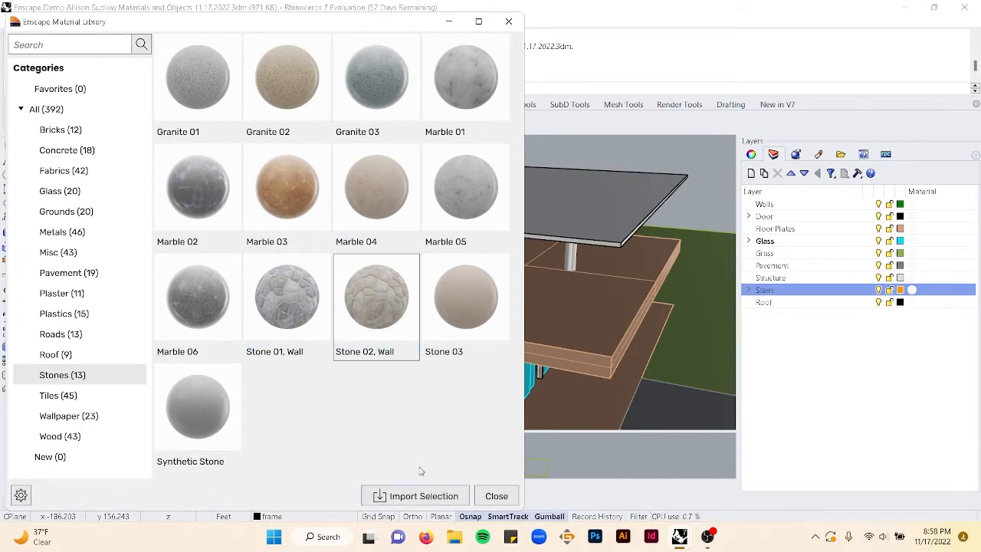
{"action": "left_click", "coordinate": [421, 496]}
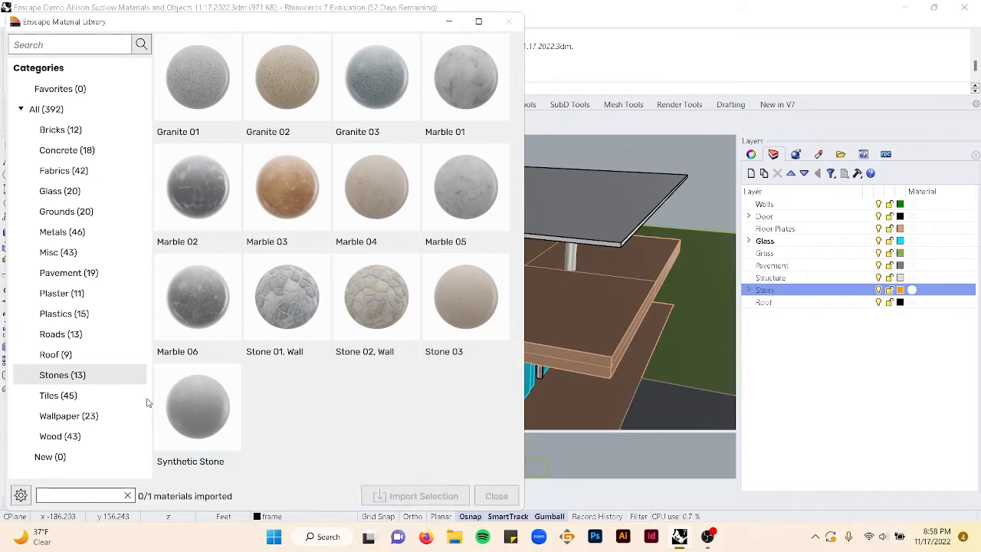
- Select Wallpaper 03 and Wallpaper 21 from the Wallpaper category and import both
{"action": "left_click", "coordinate": [72, 397]}
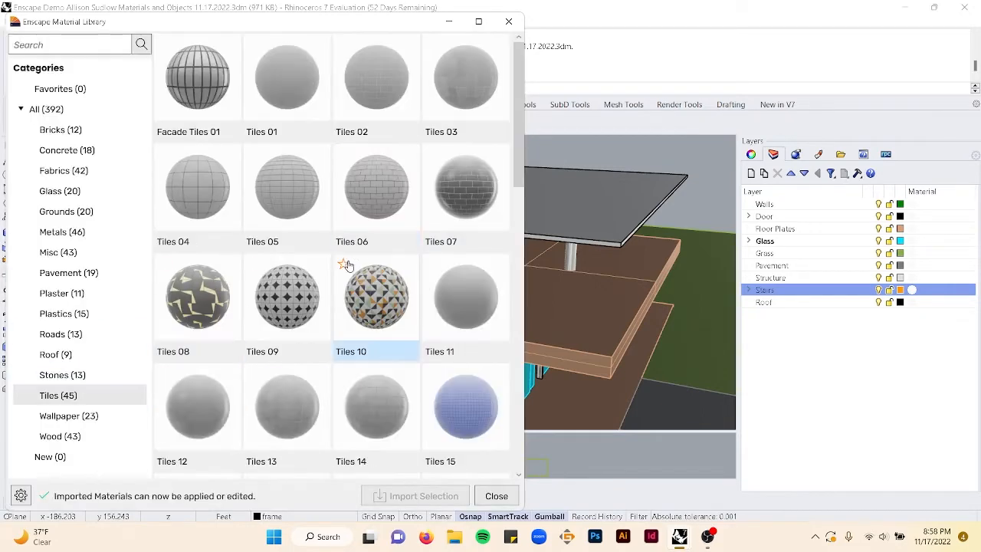
{"action": "scroll", "coordinate": [352, 247], "scroll_direction": "down", "scroll_amount": 8}
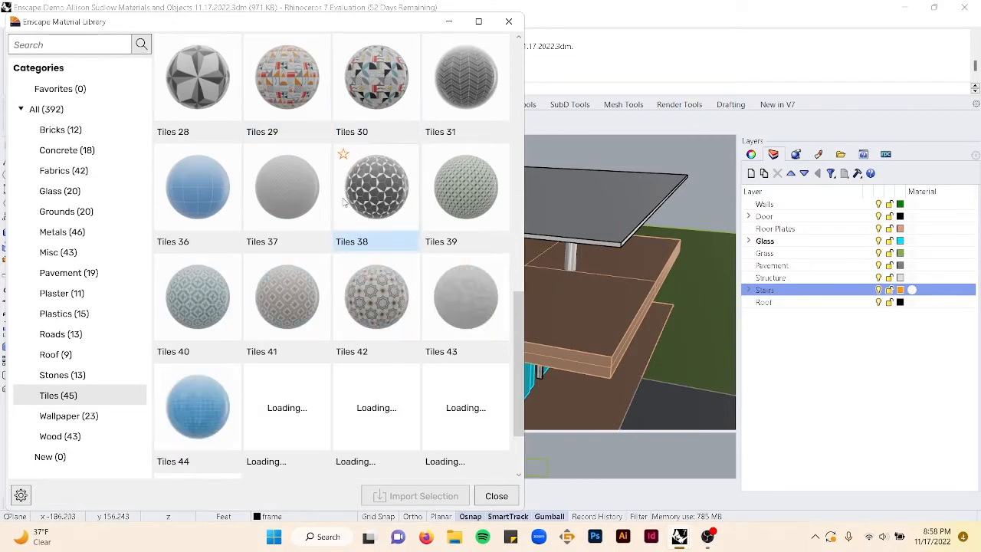
{"action": "scroll", "coordinate": [349, 214], "scroll_direction": "down", "scroll_amount": 1}
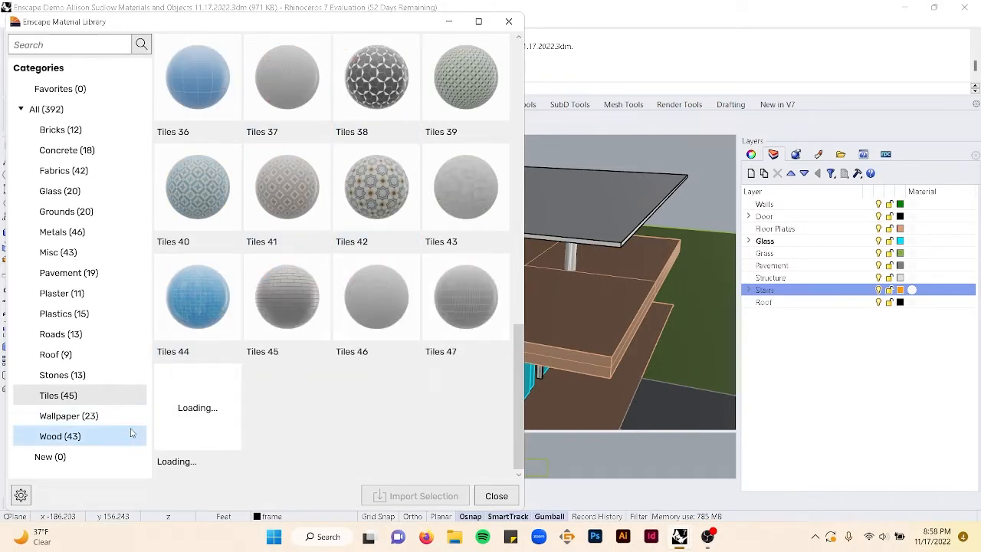
{"action": "left_click", "coordinate": [84, 420]}
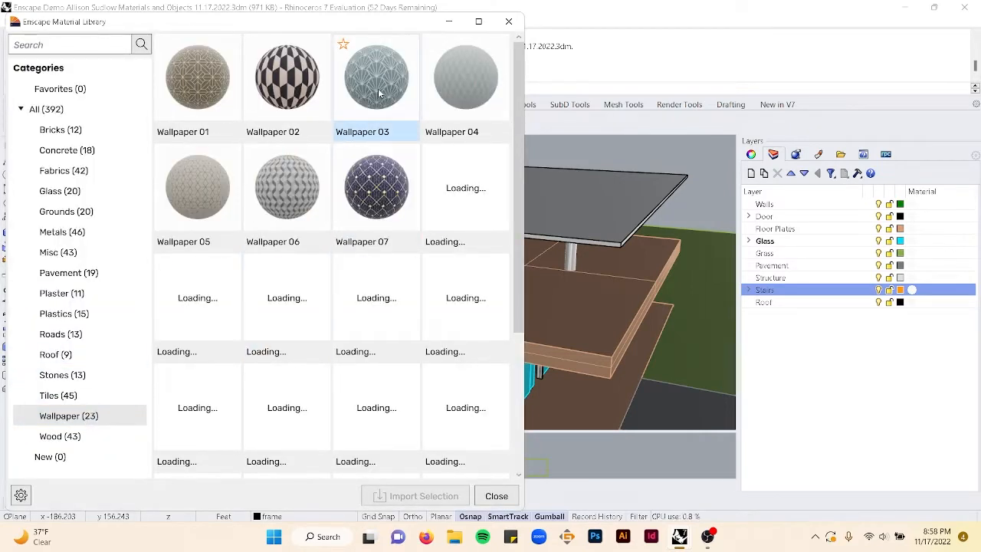
{"action": "left_click", "coordinate": [379, 92]}
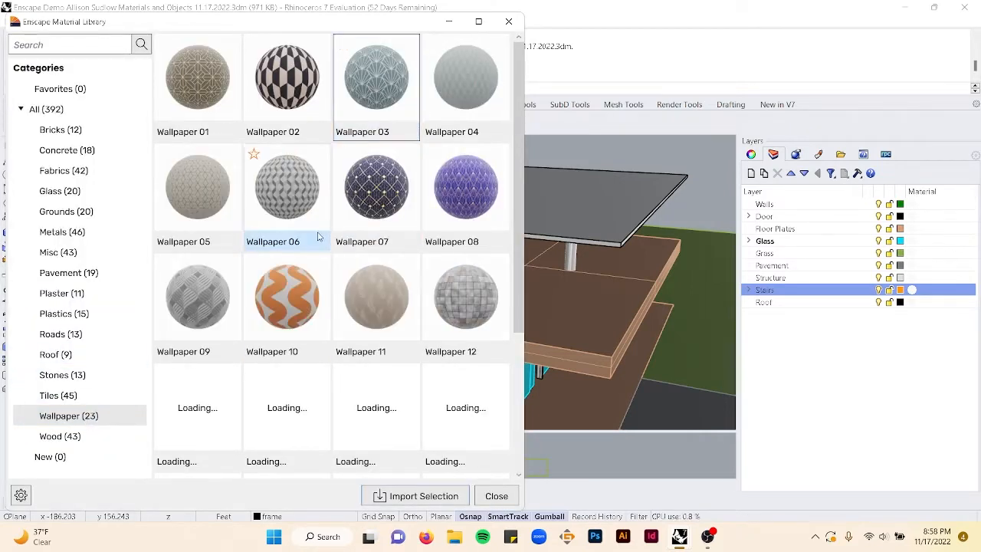
{"action": "scroll", "coordinate": [320, 240], "scroll_direction": "down", "scroll_amount": 1}
{"action": "scroll", "coordinate": [321, 239], "scroll_direction": "down", "scroll_amount": 1}
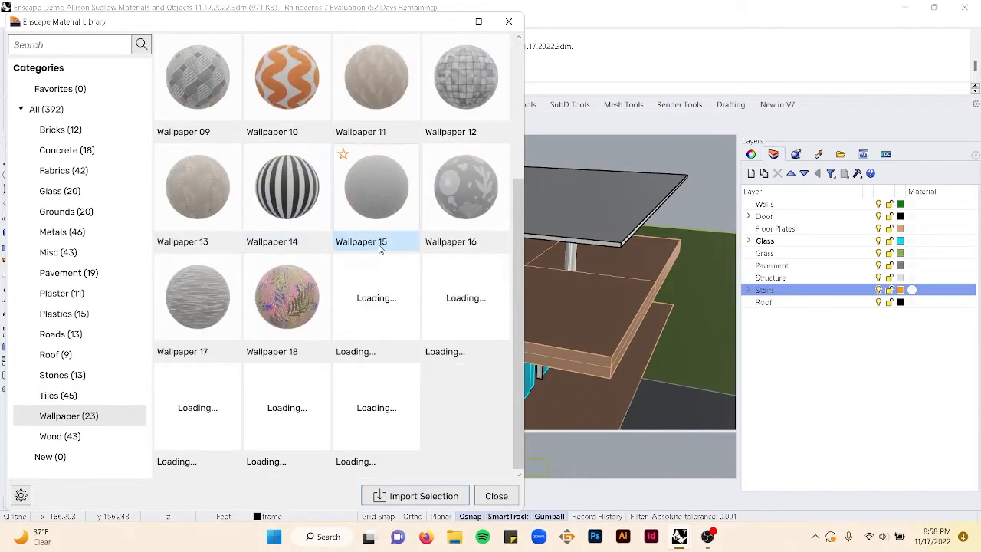
{"action": "left_click", "coordinate": [198, 406]}
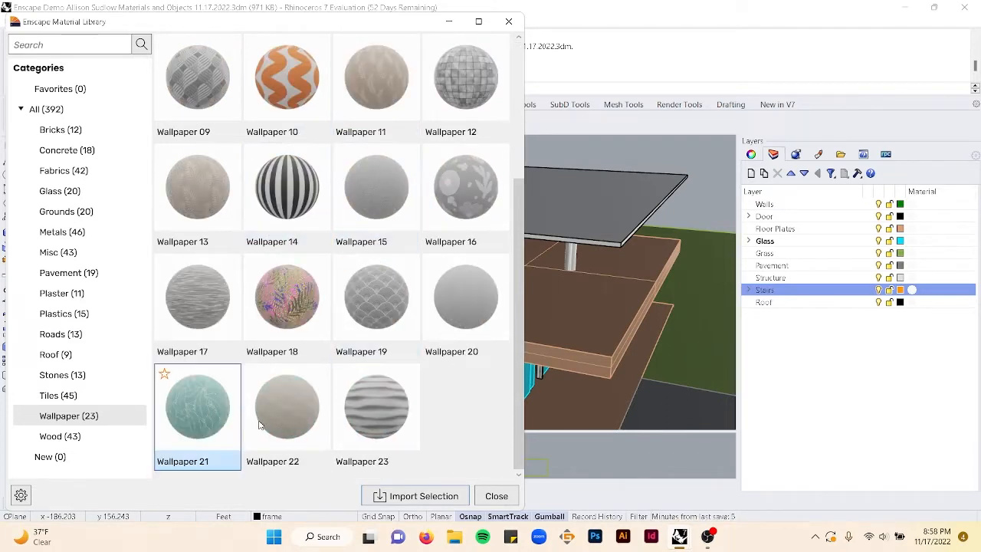
{"action": "left_click", "coordinate": [404, 496]}
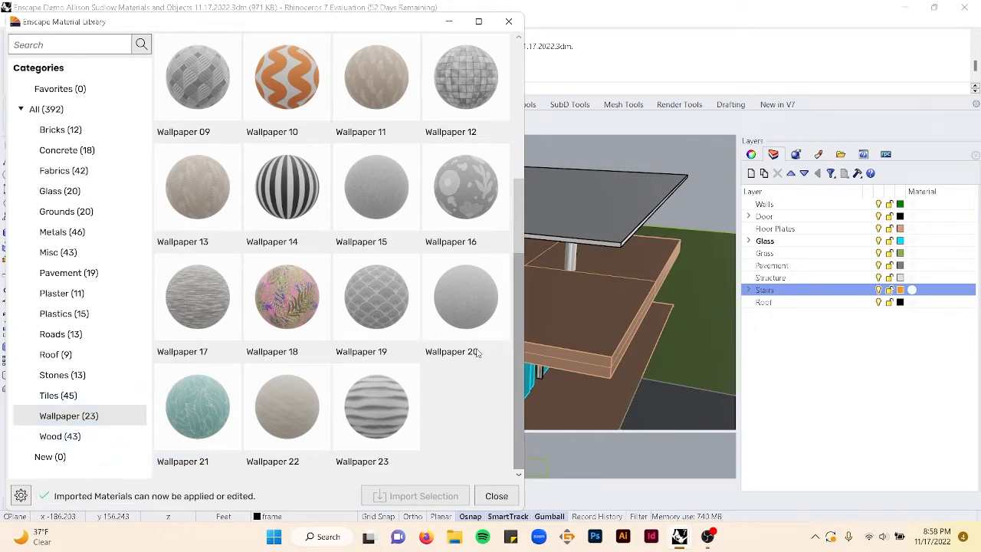
- Import Wood 02, Chevron, Wood 03, Basket and Wood 06, Chevron from the Wood category
{"action": "left_click", "coordinate": [93, 436]}
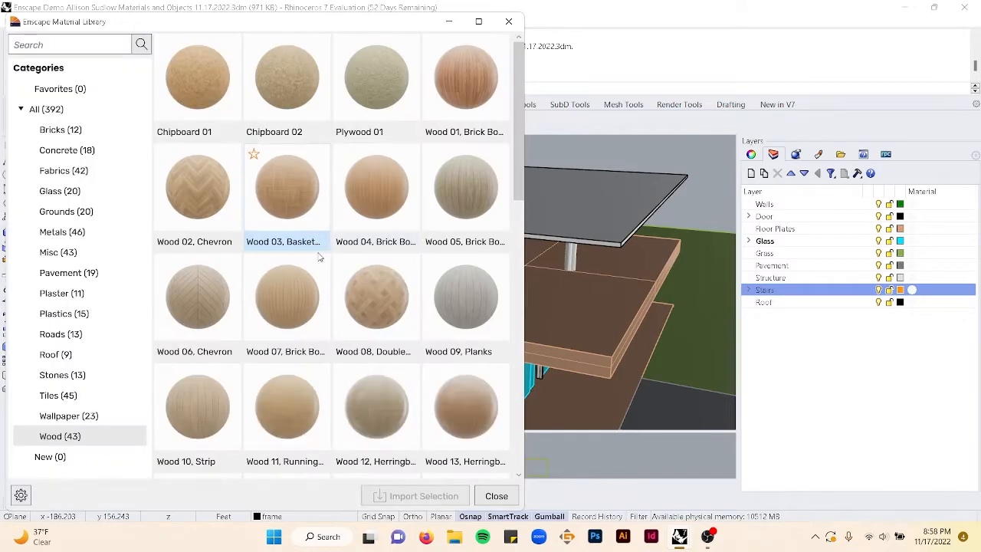
{"action": "left_click", "coordinate": [215, 193]}
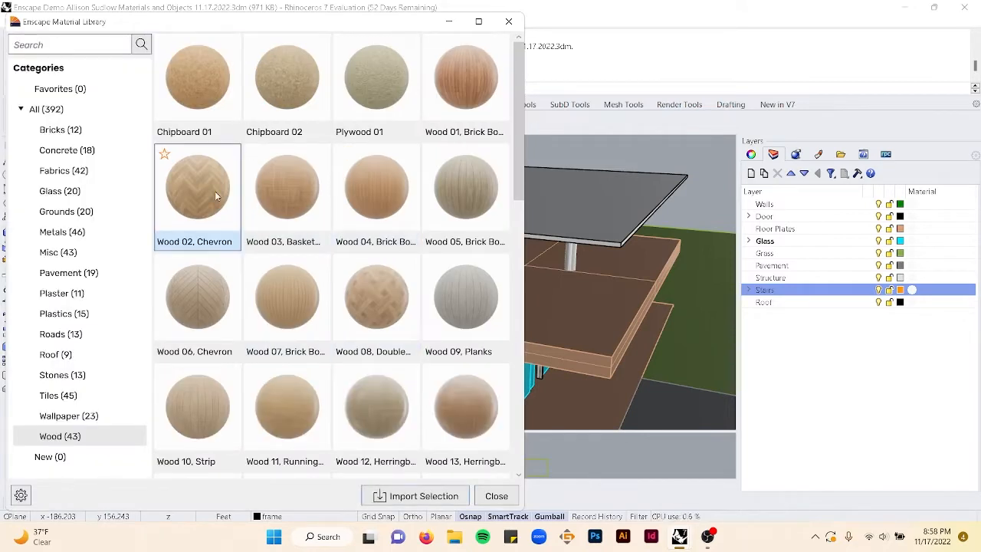
{"action": "left_click", "coordinate": [293, 212]}
{"action": "left_click", "coordinate": [203, 322]}
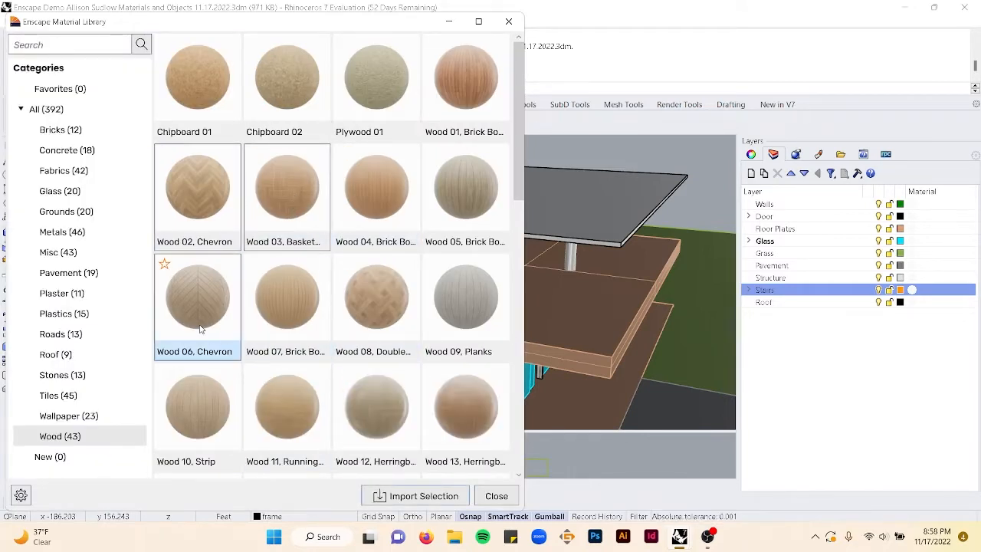
{"action": "left_click", "coordinate": [415, 496]}
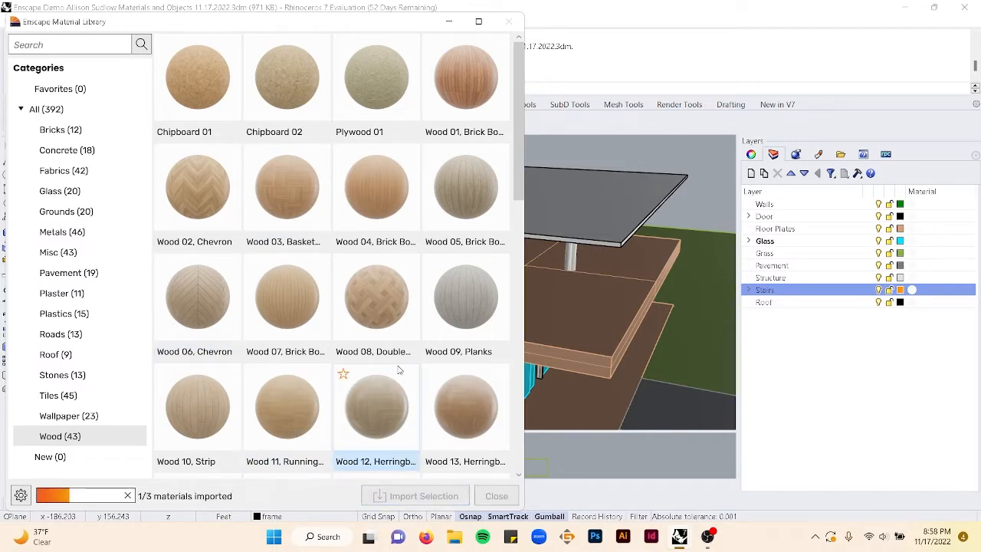
- Import the Wood 24 material from further down the Wood category
{"action": "scroll", "coordinate": [400, 361], "scroll_direction": "down", "scroll_amount": 1}
{"action": "scroll", "coordinate": [413, 306], "scroll_direction": "down", "scroll_amount": 1}
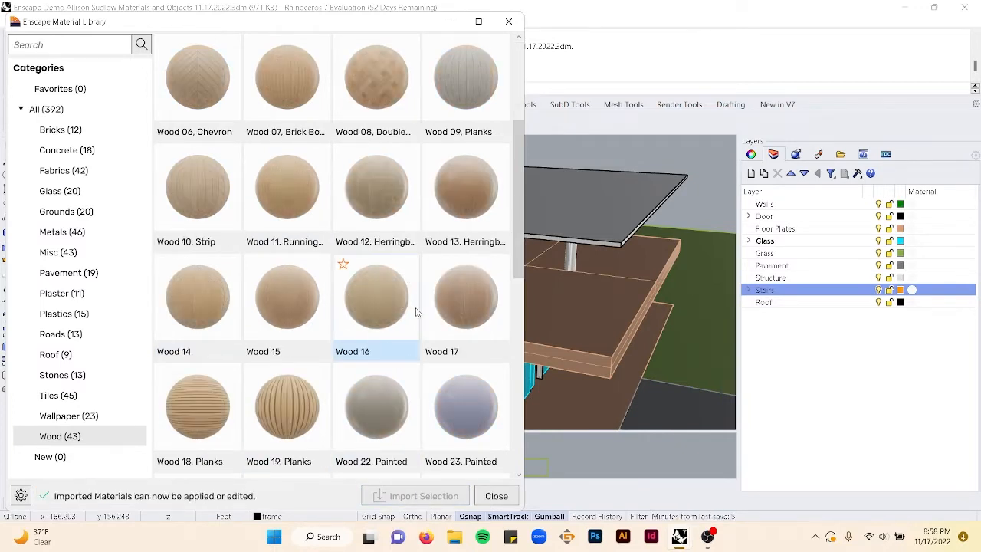
{"action": "scroll", "coordinate": [351, 339], "scroll_direction": "down", "scroll_amount": 2}
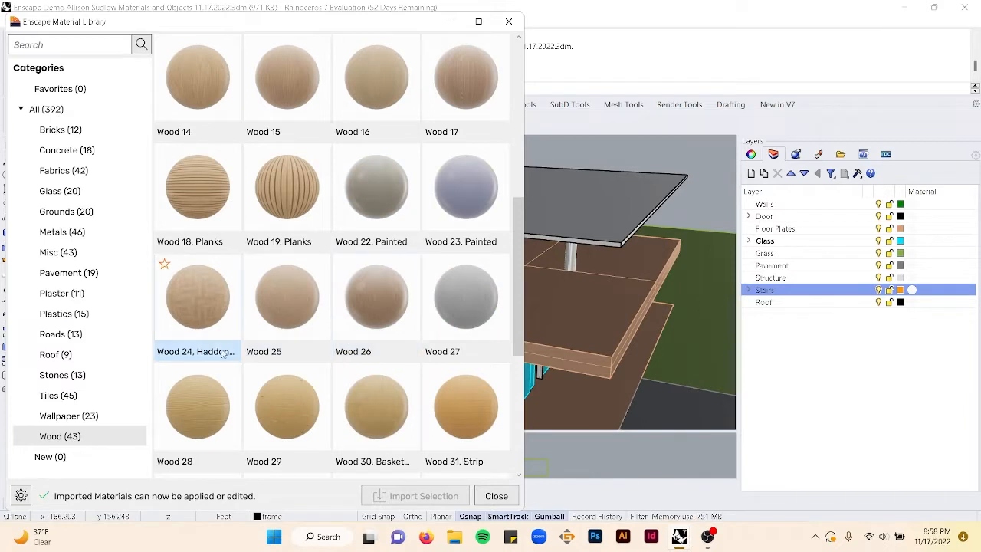
{"action": "left_click", "coordinate": [197, 306]}
{"action": "left_click", "coordinate": [414, 496]}
- Import Wicker 03 from the Misc category and close the material library
{"action": "scroll", "coordinate": [365, 308], "scroll_direction": "down", "scroll_amount": 3}
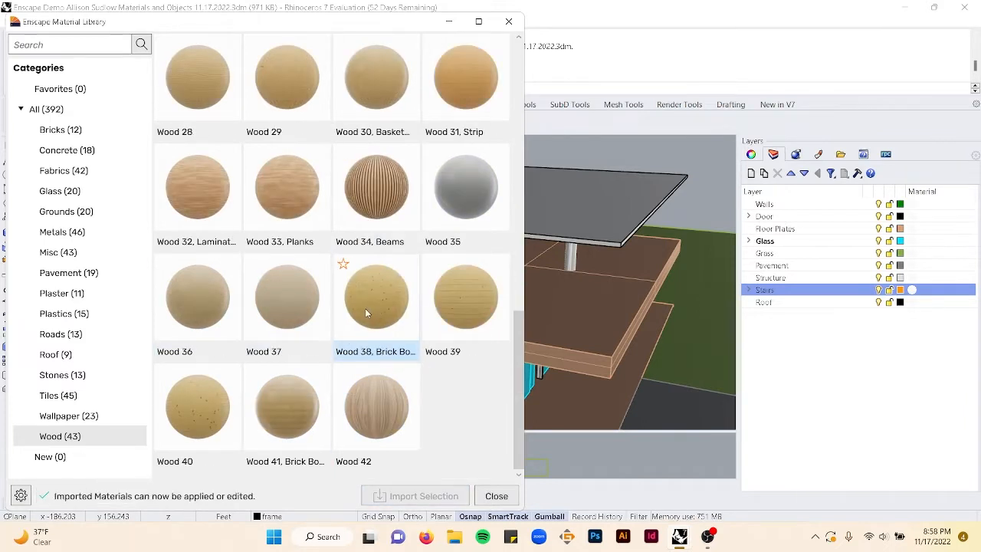
{"action": "scroll", "coordinate": [323, 312], "scroll_direction": "up", "scroll_amount": 1}
{"action": "scroll", "coordinate": [323, 313], "scroll_direction": "down", "scroll_amount": 1}
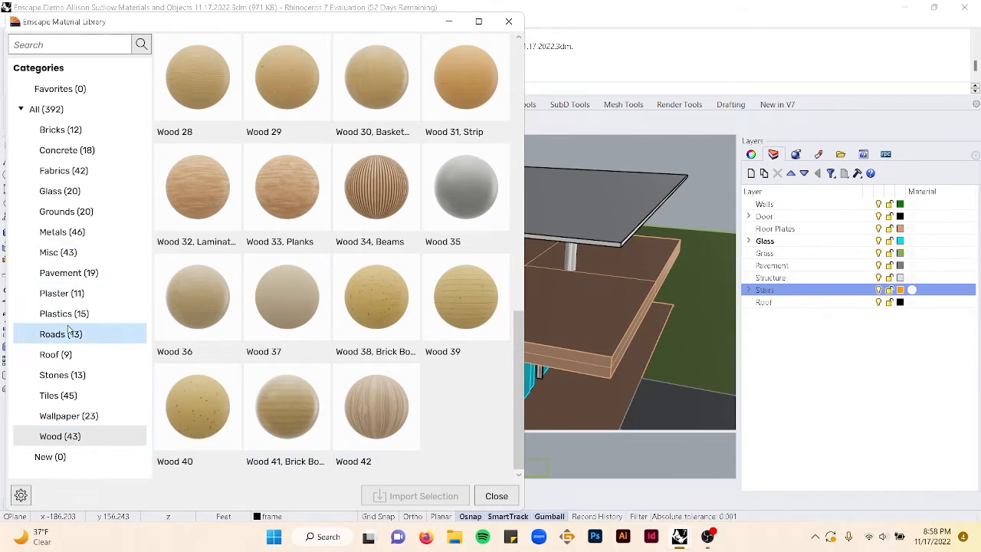
{"action": "left_click", "coordinate": [58, 252]}
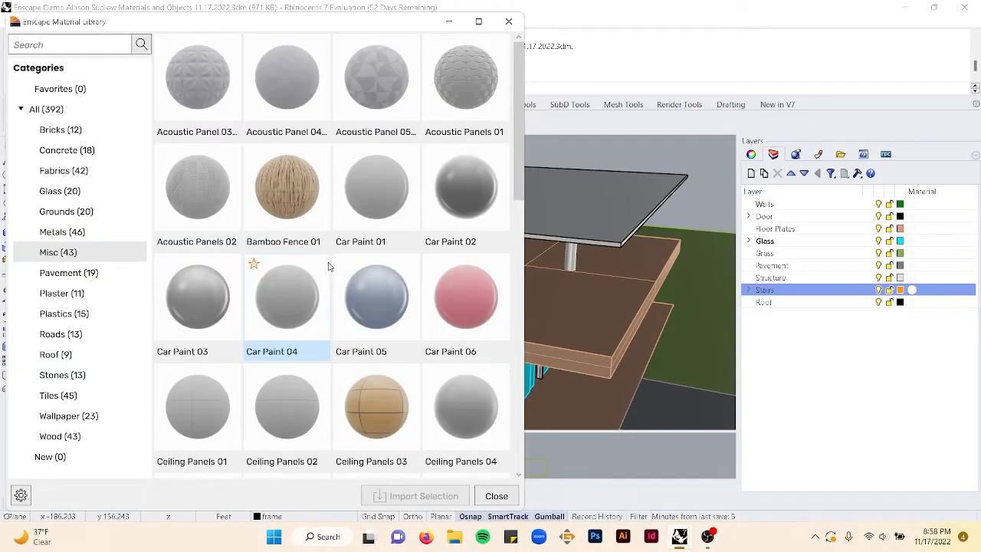
{"action": "scroll", "coordinate": [330, 266], "scroll_direction": "down", "scroll_amount": 10}
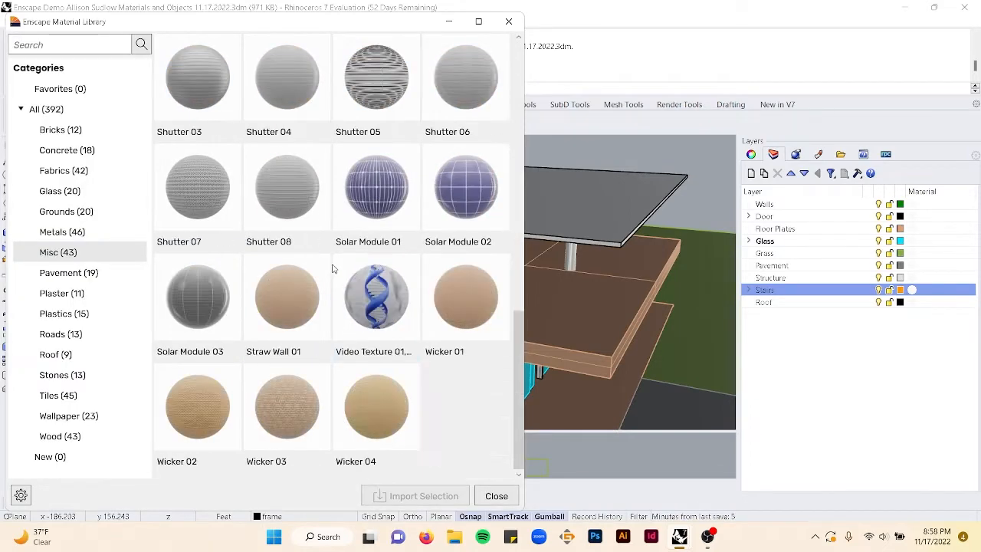
{"action": "left_click", "coordinate": [287, 443]}
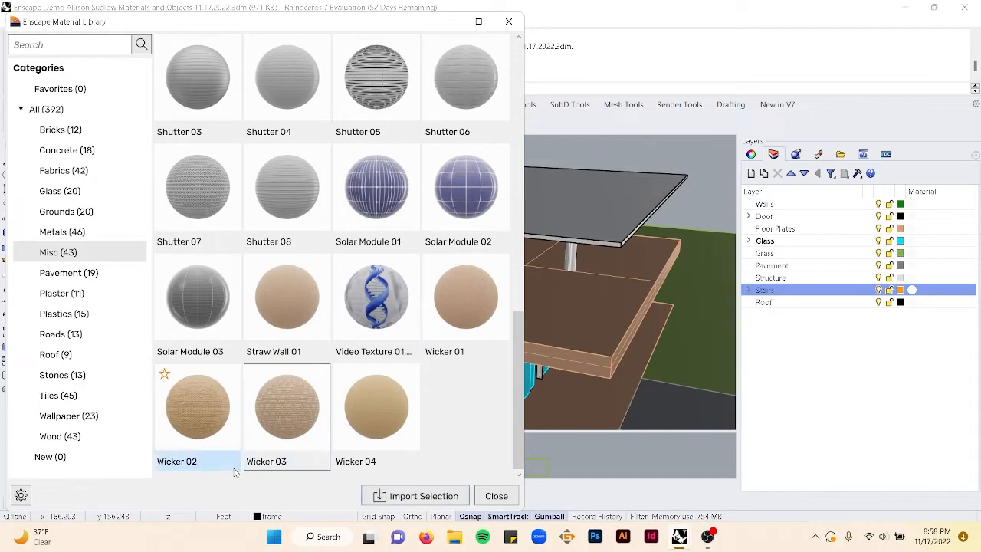
{"action": "left_click", "coordinate": [401, 491]}
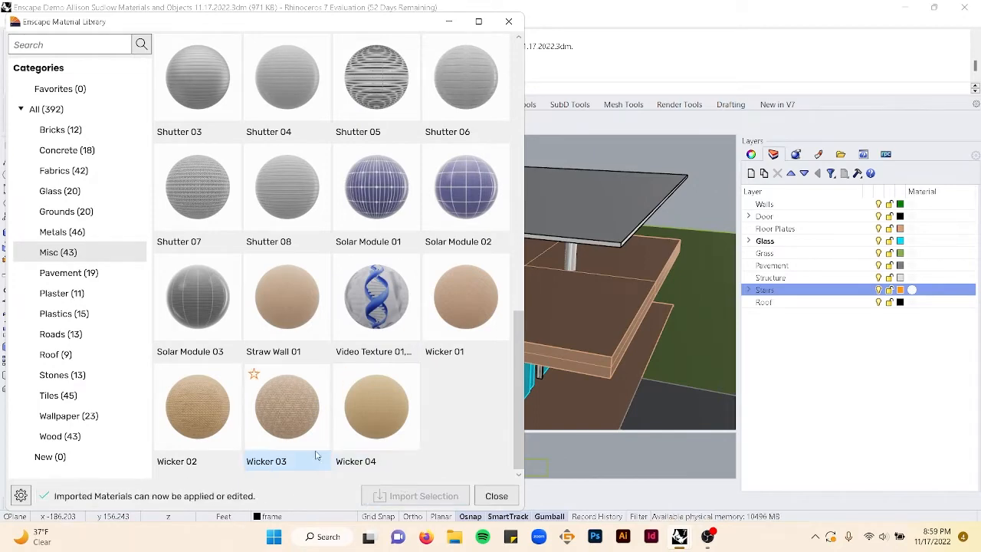
{"action": "left_click", "coordinate": [496, 496]}
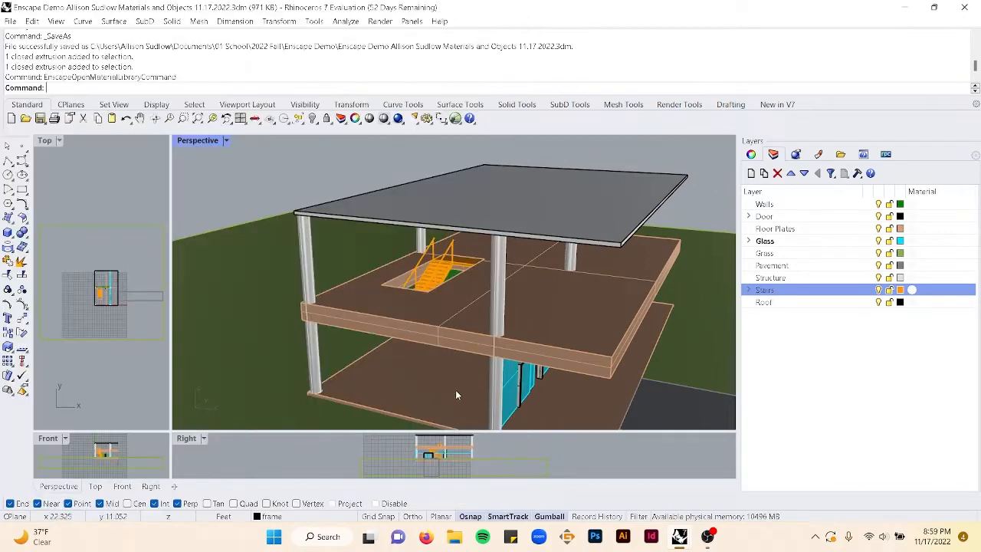
- Select the wall segment beside the stairs on the ground floor
{"action": "right_click_drag", "start_coordinate": [429, 400], "coordinate": [697, 401]}
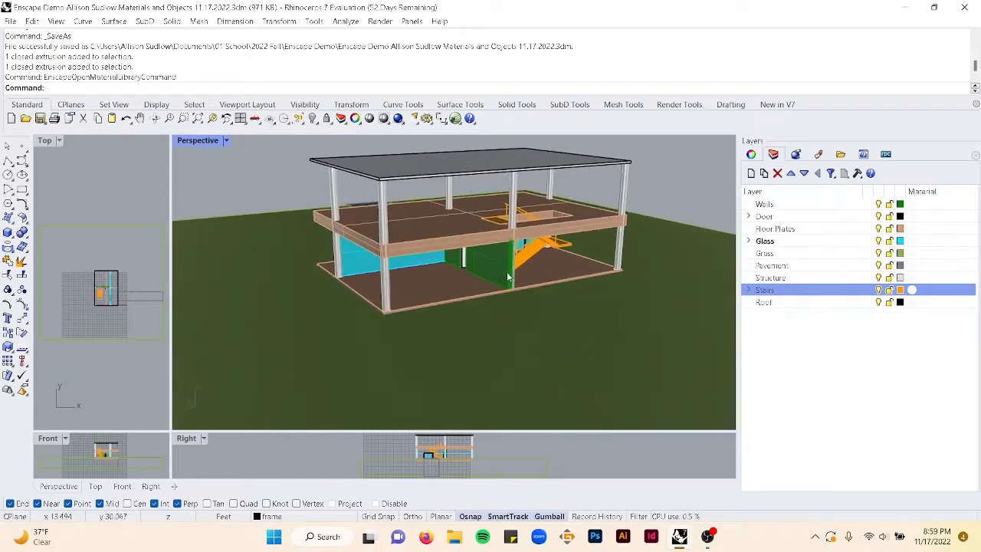
{"action": "scroll", "coordinate": [506, 270], "scroll_direction": "up", "scroll_amount": 10}
{"action": "right_click_drag", "start_coordinate": [466, 270], "coordinate": [423, 318]}
{"action": "left_click", "coordinate": [453, 337]}
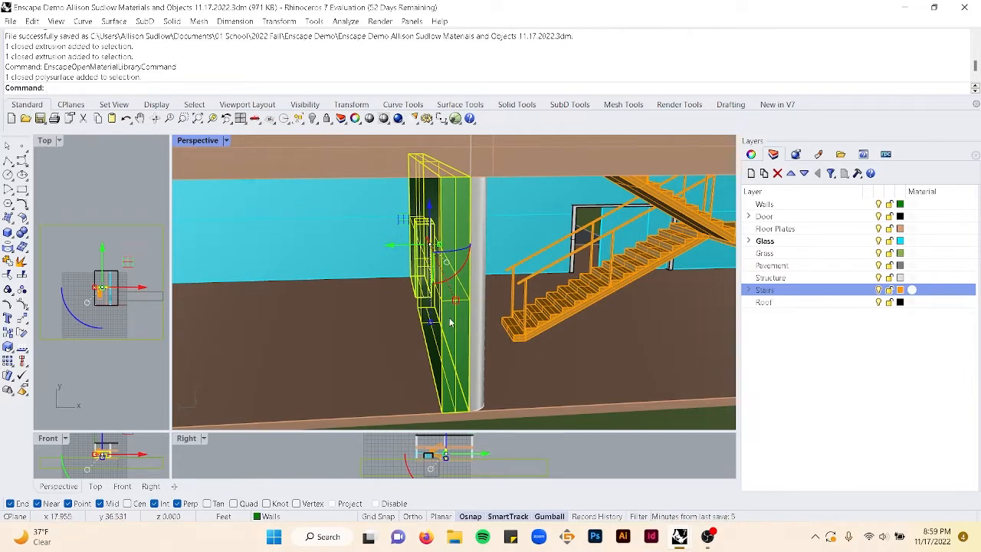
{"action": "type", "text": "Export"}
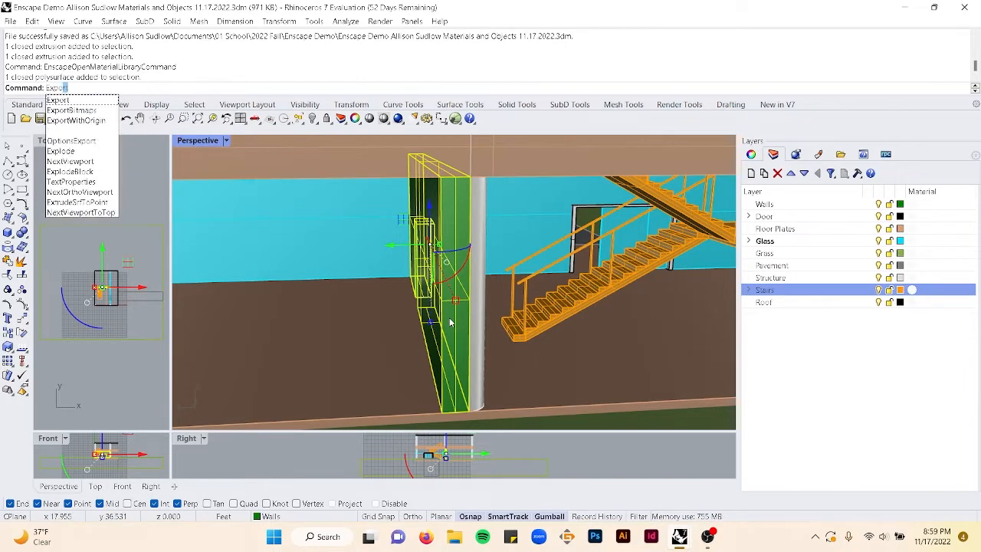
{"action": "key", "text": "Return"}
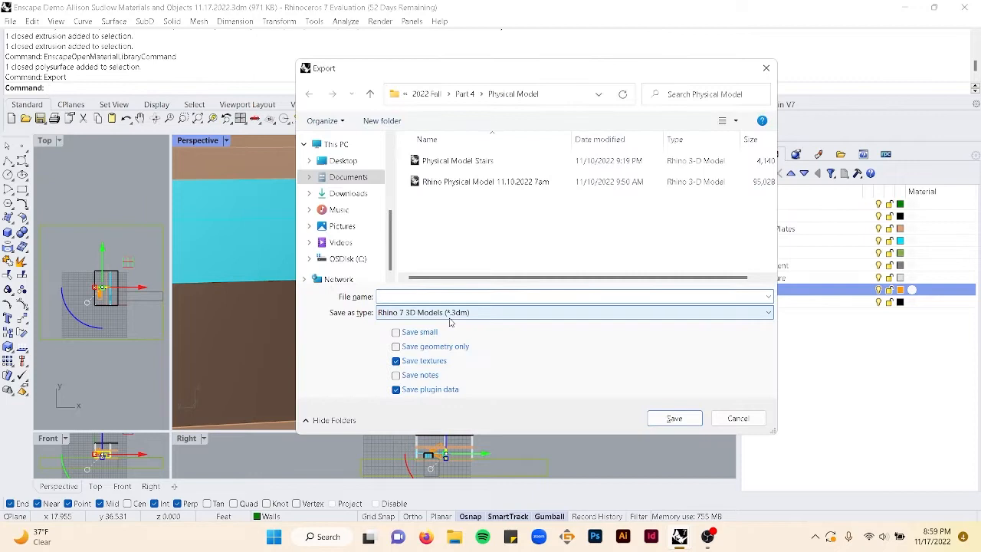
{"action": "left_click", "coordinate": [737, 418]}
- Explode the selected wall into separate surfaces and select its inner face
{"action": "type", "text": "Explode"}
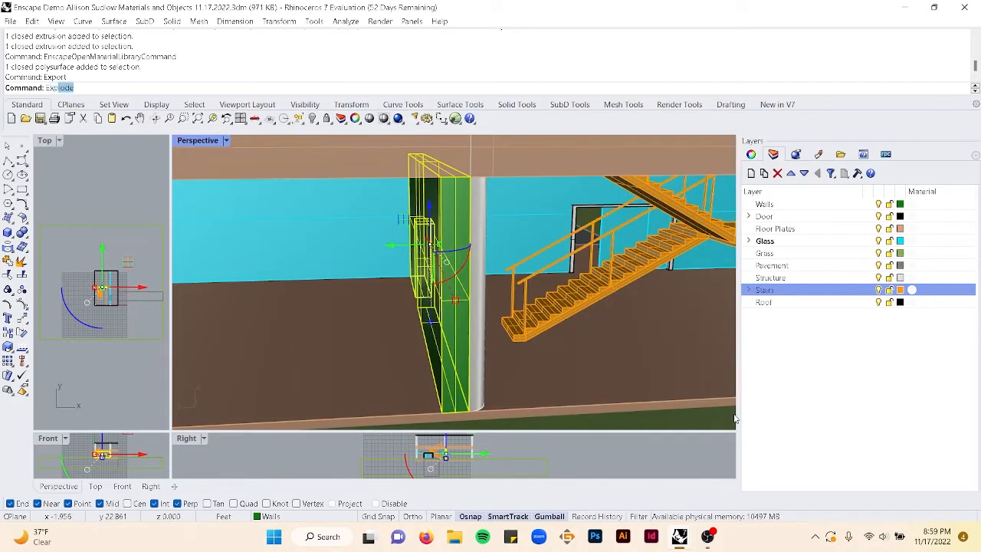
{"action": "key", "text": "Return"}
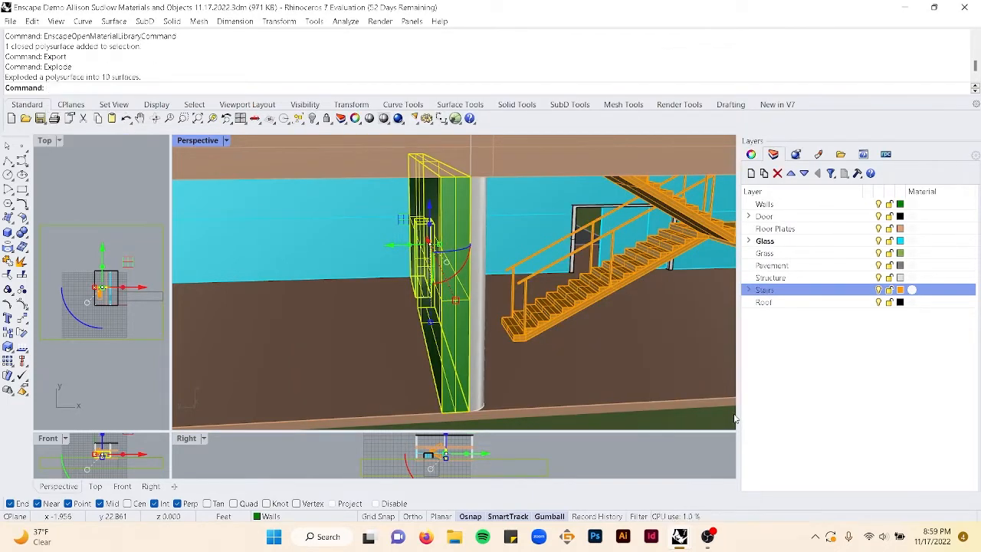
{"action": "key", "text": "Escape"}
{"action": "left_click", "coordinate": [427, 200]}
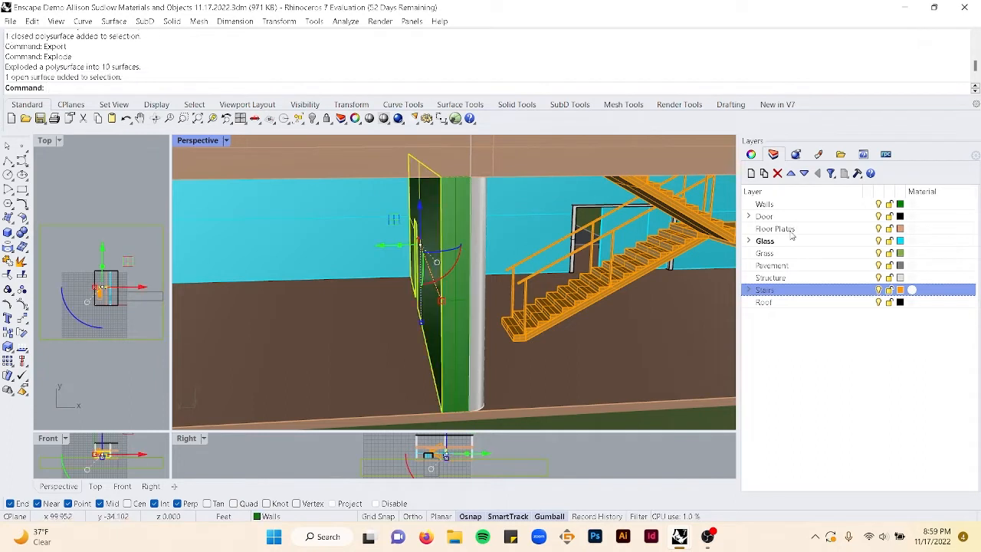
- Create a new layer named Wallpaper below the Walls layer
{"action": "left_click", "coordinate": [751, 154]}
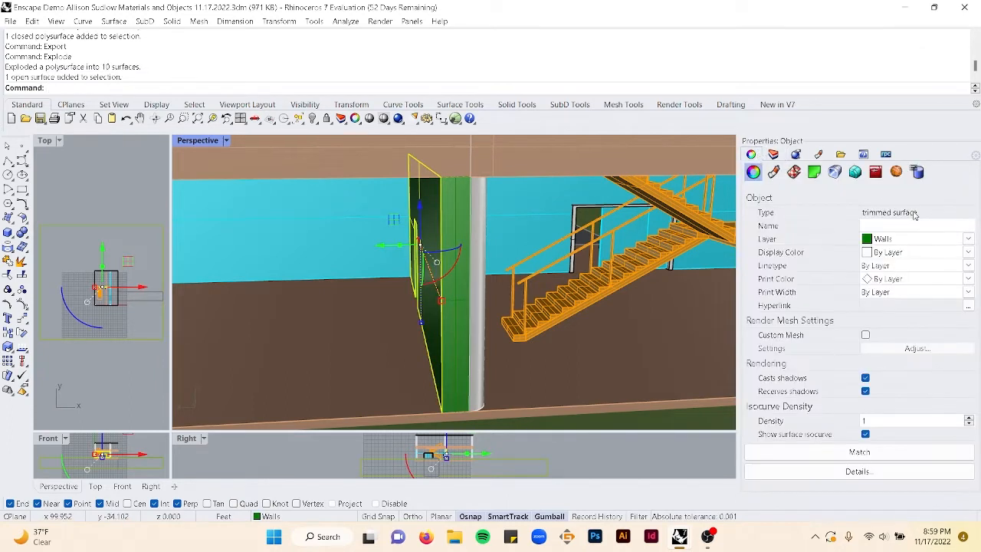
{"action": "left_click", "coordinate": [774, 154]}
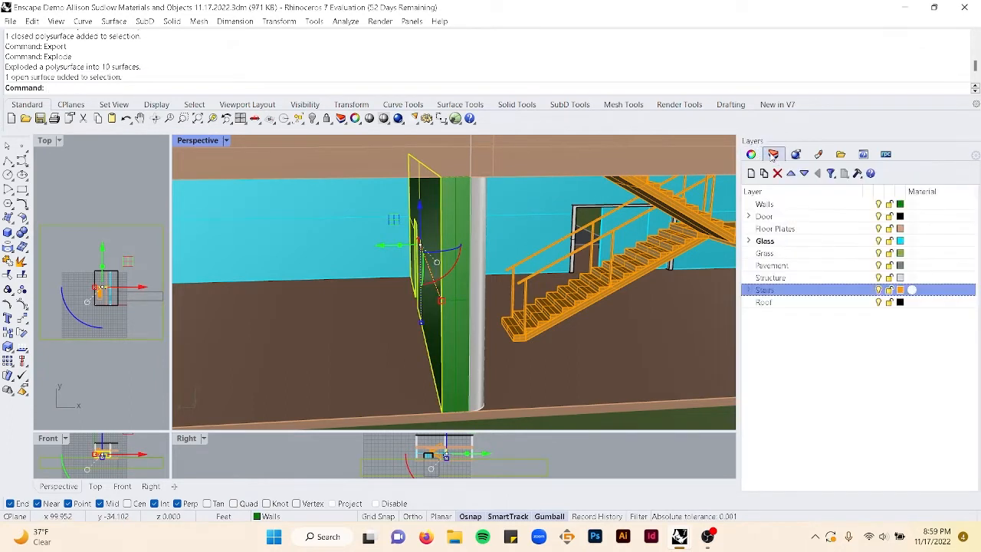
{"action": "left_click", "coordinate": [770, 205]}
{"action": "left_click", "coordinate": [750, 173]}
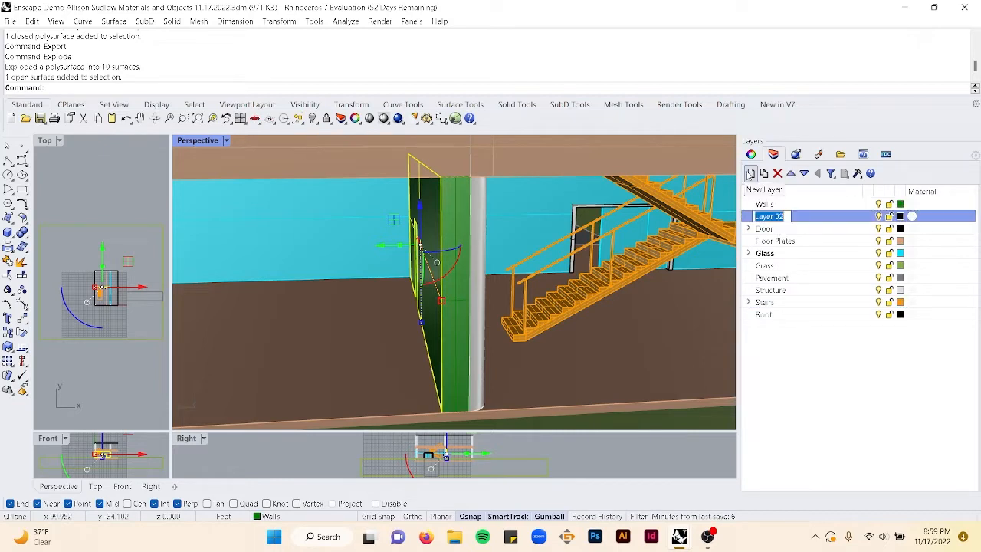
{"action": "type", "text": "Wallpaper"}
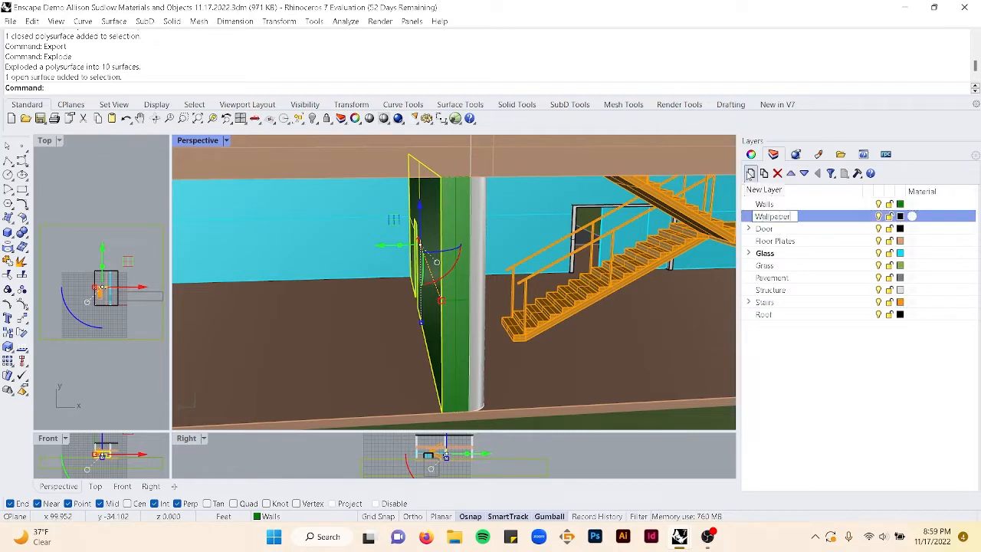
{"action": "key", "text": "Return"}
- Move the selected wall face onto the Wallpaper layer
{"action": "left_click", "coordinate": [753, 154]}
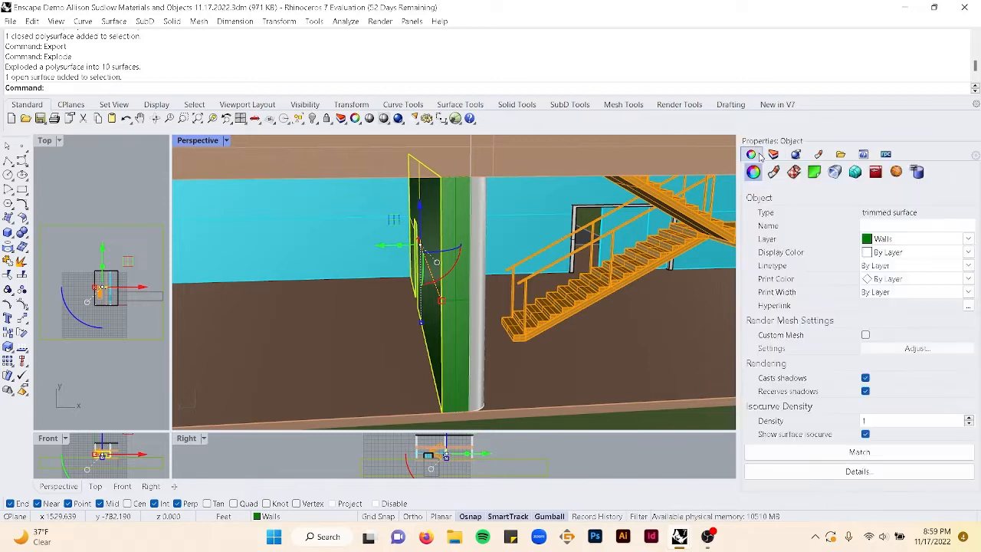
{"action": "left_click", "coordinate": [970, 243]}
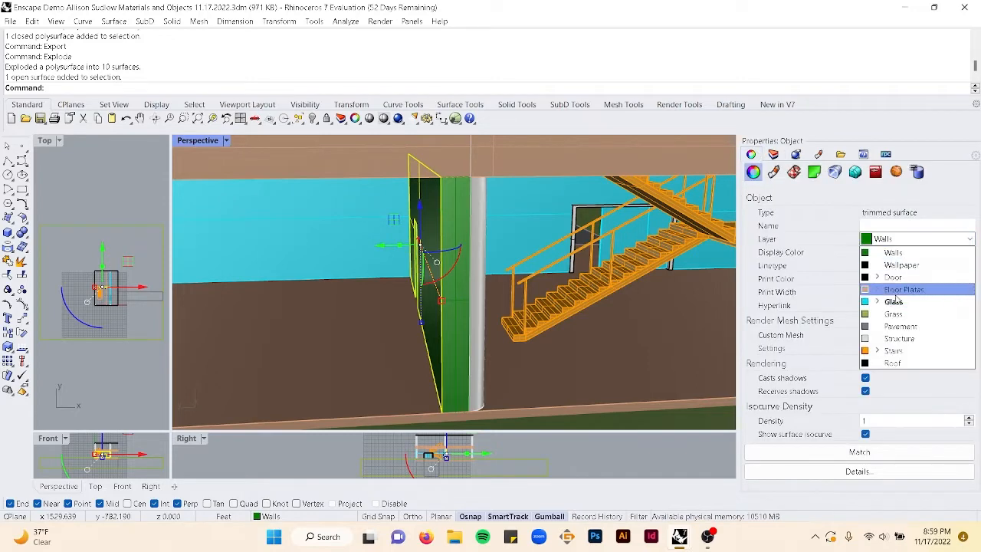
{"action": "left_click", "coordinate": [898, 263]}
- Save the file
{"action": "scroll", "coordinate": [541, 284], "scroll_direction": "down", "scroll_amount": 4}
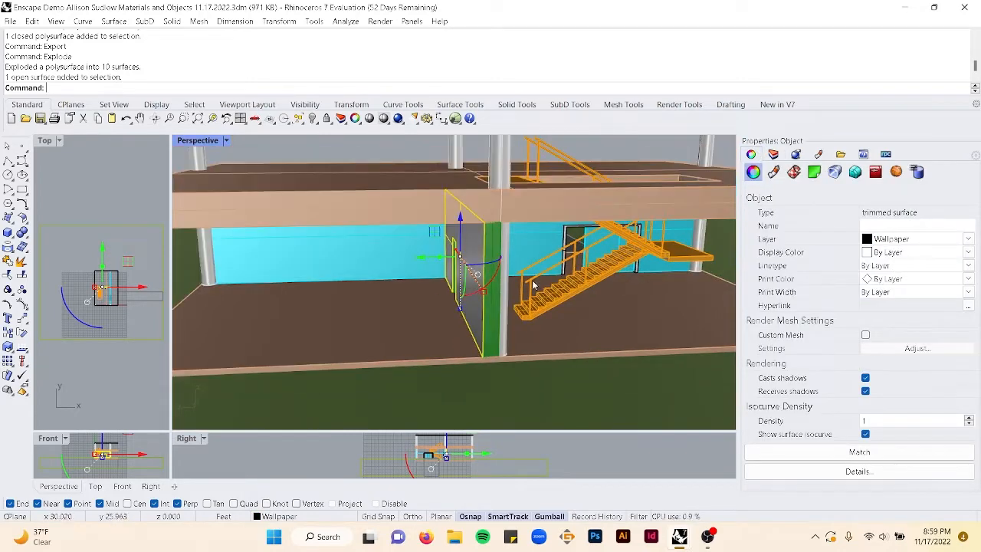
{"action": "left_click", "coordinate": [205, 211]}
{"action": "right_click_drag", "start_coordinate": [205, 211], "coordinate": [498, 287]}
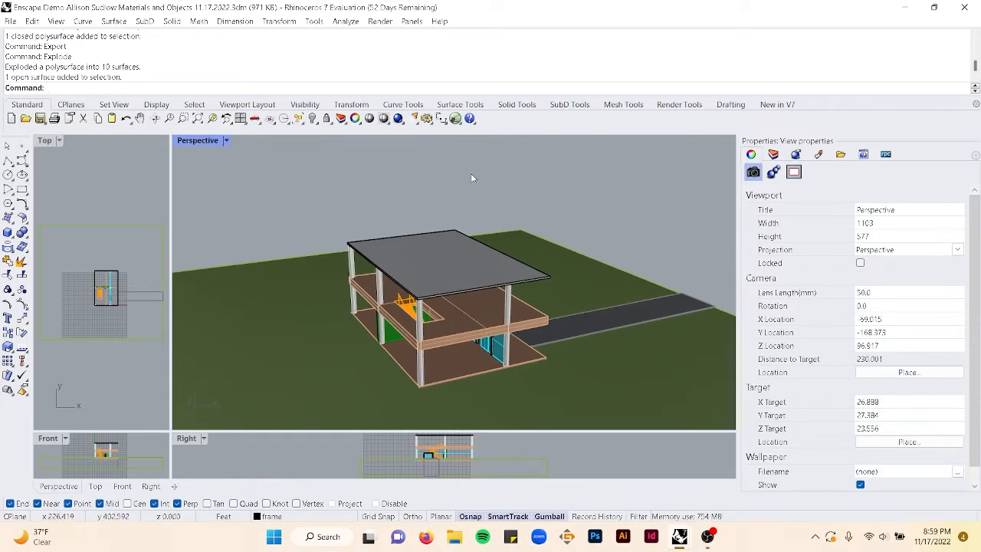
{"action": "key", "text": "ctrl+s"}
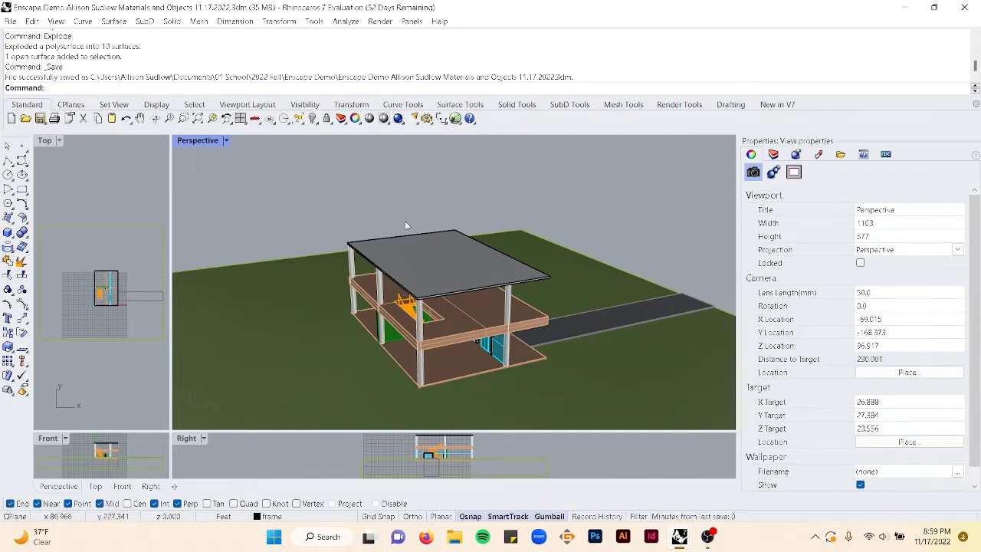
- Switch the Perspective viewport to Rendered display mode
{"action": "right_click_drag", "start_coordinate": [518, 203], "coordinate": [478, 192]}
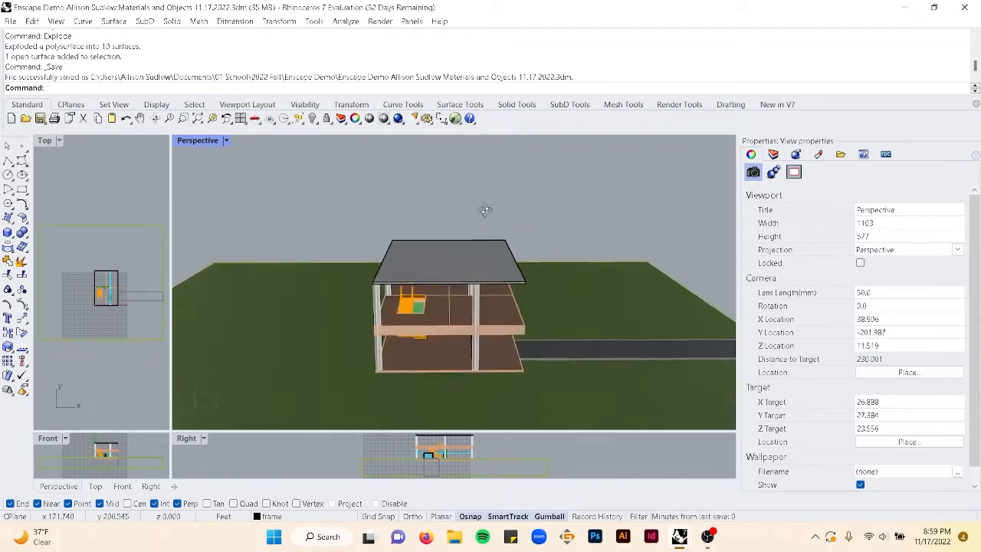
{"action": "scroll", "coordinate": [449, 218], "scroll_direction": "up", "scroll_amount": 5}
{"action": "scroll", "coordinate": [492, 259], "scroll_direction": "down", "scroll_amount": 5}
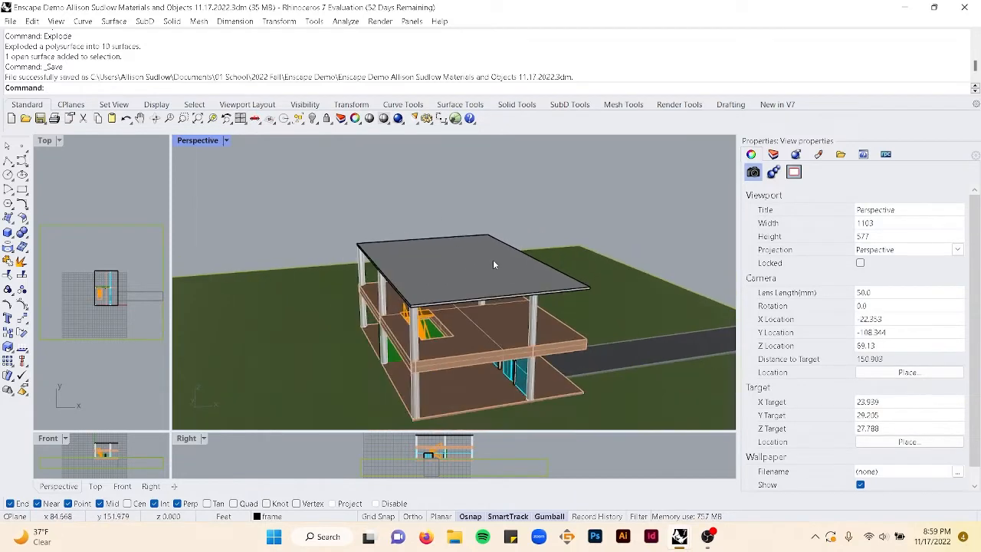
{"action": "left_click", "coordinate": [774, 155]}
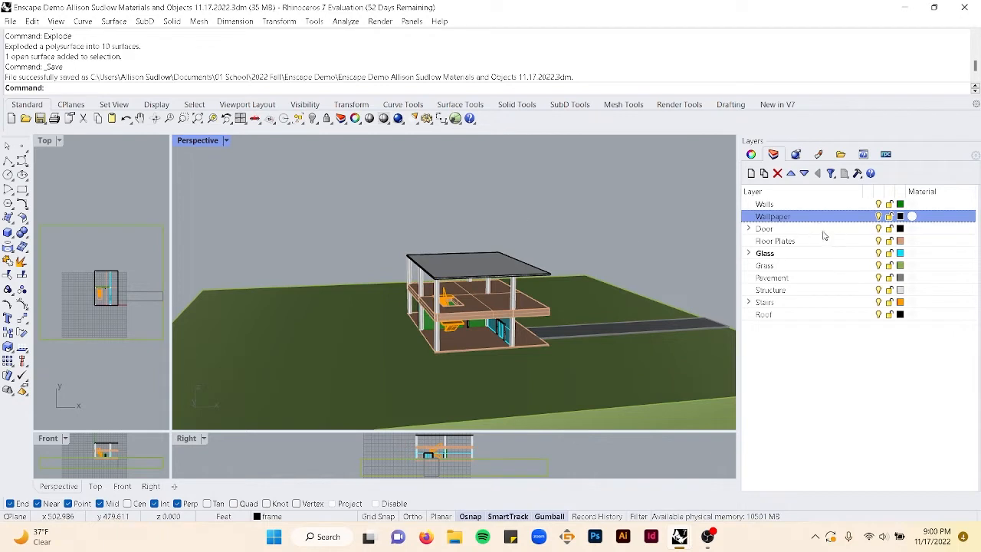
{"action": "left_click", "coordinate": [226, 141]}
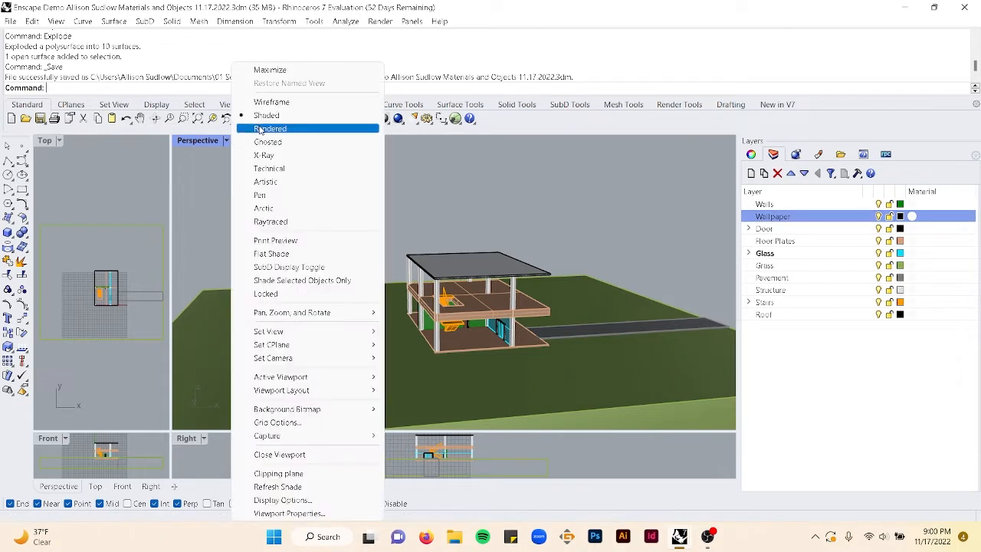
{"action": "left_click", "coordinate": [260, 129]}
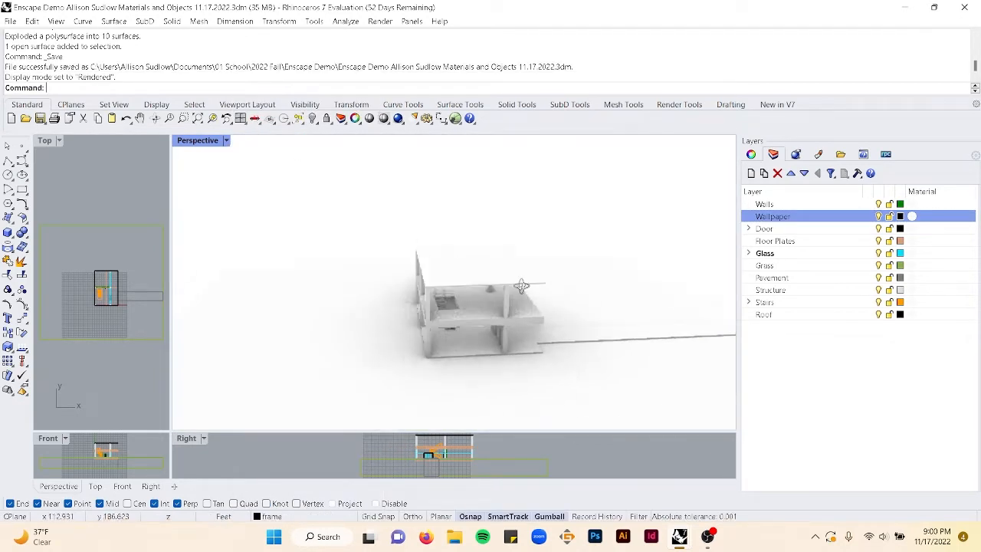
- Select all objects on the Grass layer
{"action": "left_click", "coordinate": [817, 266]}
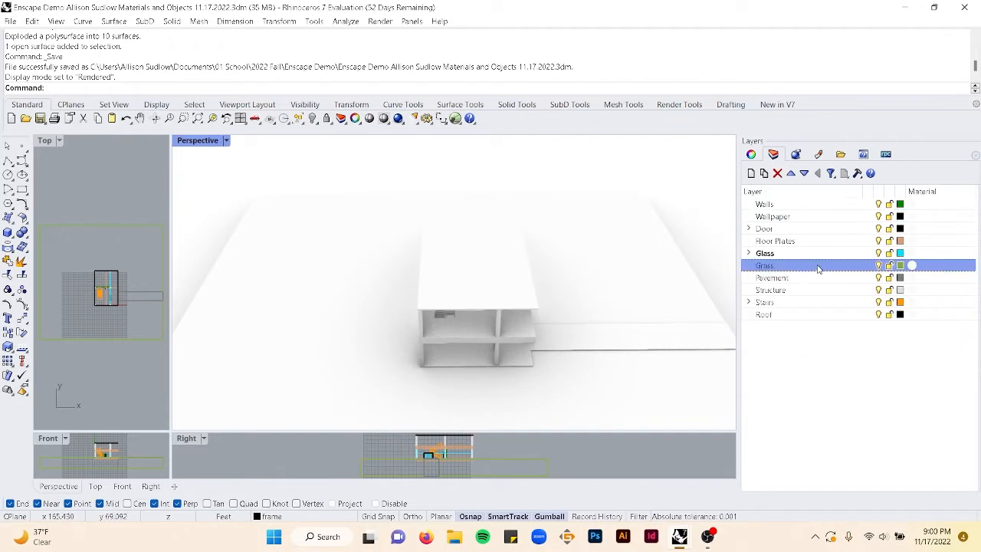
{"action": "right_click", "coordinate": [860, 269]}
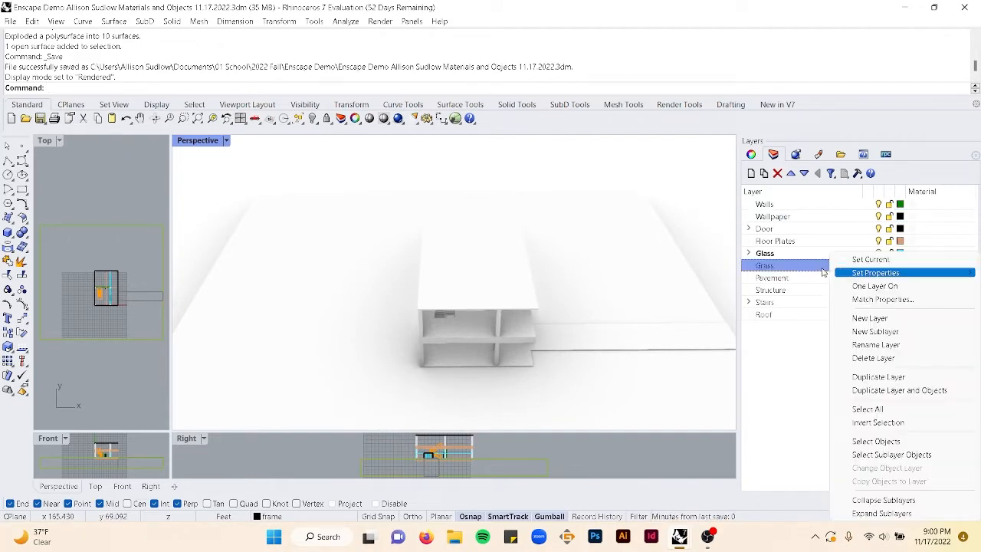
{"action": "left_click", "coordinate": [843, 272]}
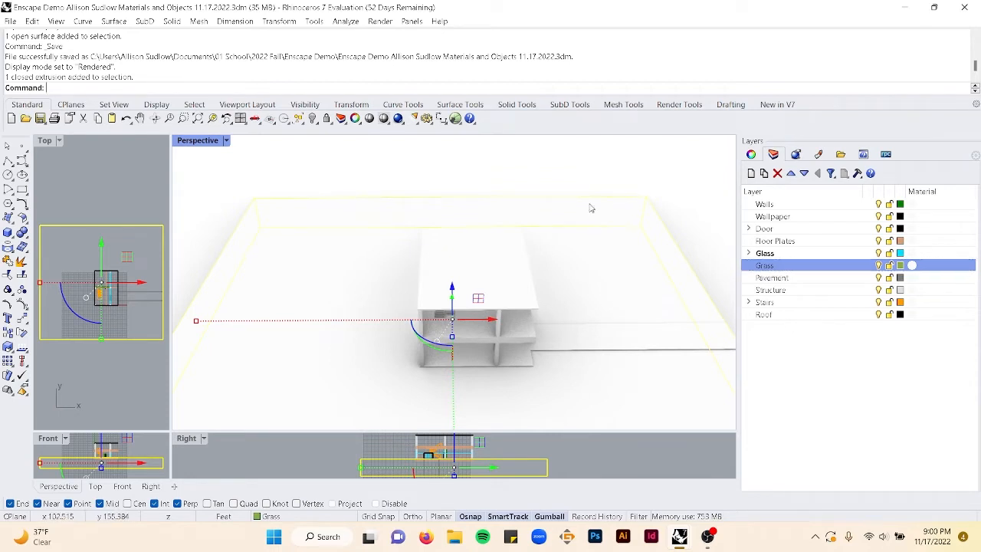
{"action": "left_click", "coordinate": [636, 177]}
{"action": "right_click", "coordinate": [851, 267]}
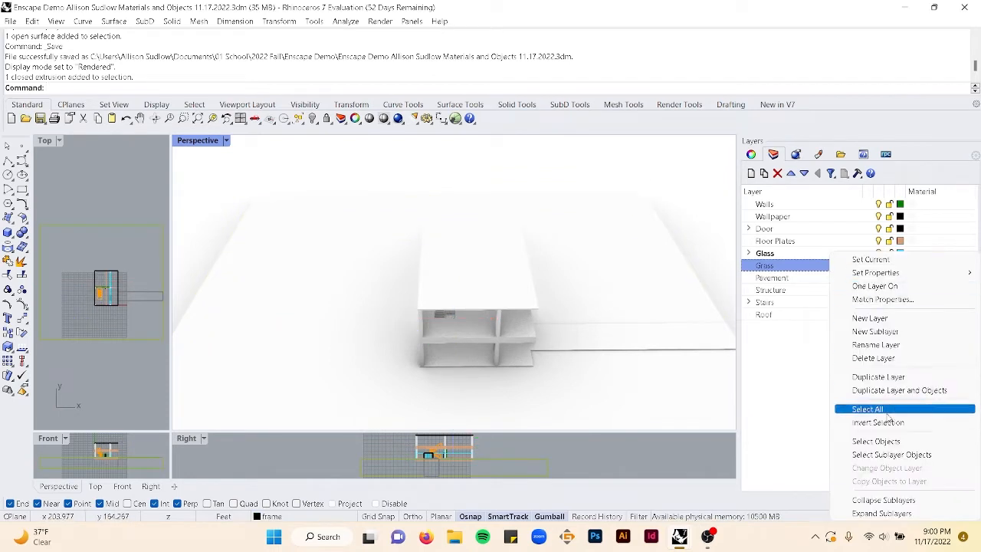
{"action": "left_click", "coordinate": [880, 441]}
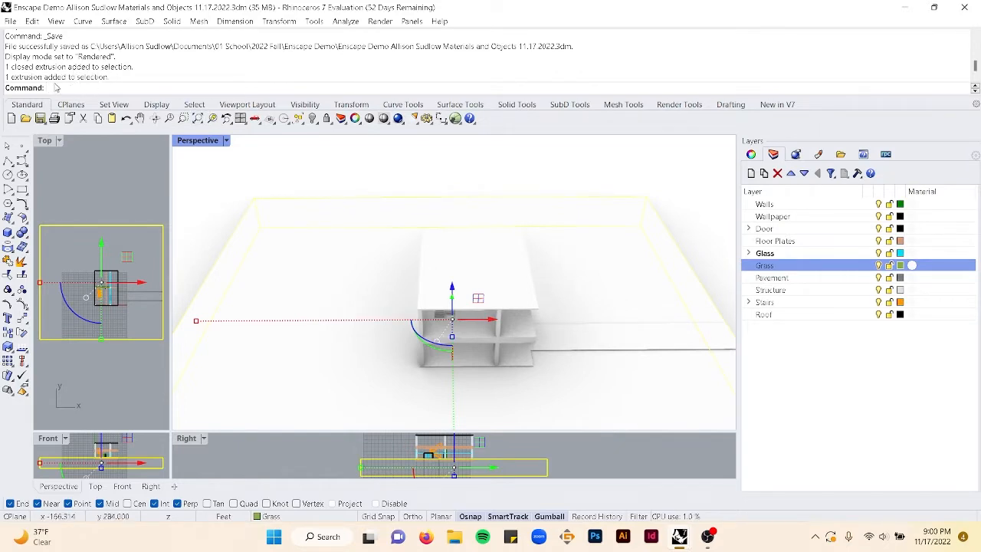
- Assign the Grass 04 material to the Grass layer
{"action": "left_click", "coordinate": [752, 154]}
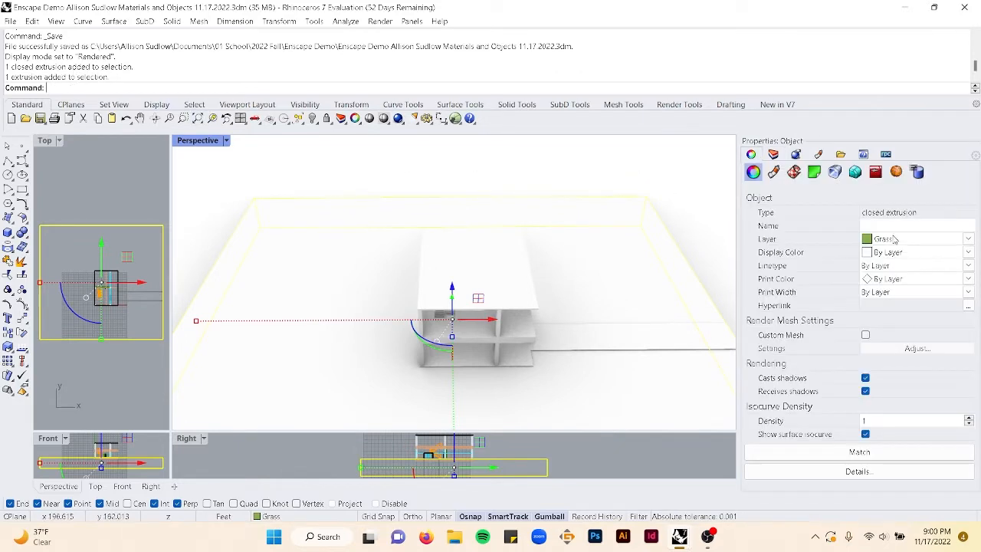
{"action": "left_click", "coordinate": [774, 154]}
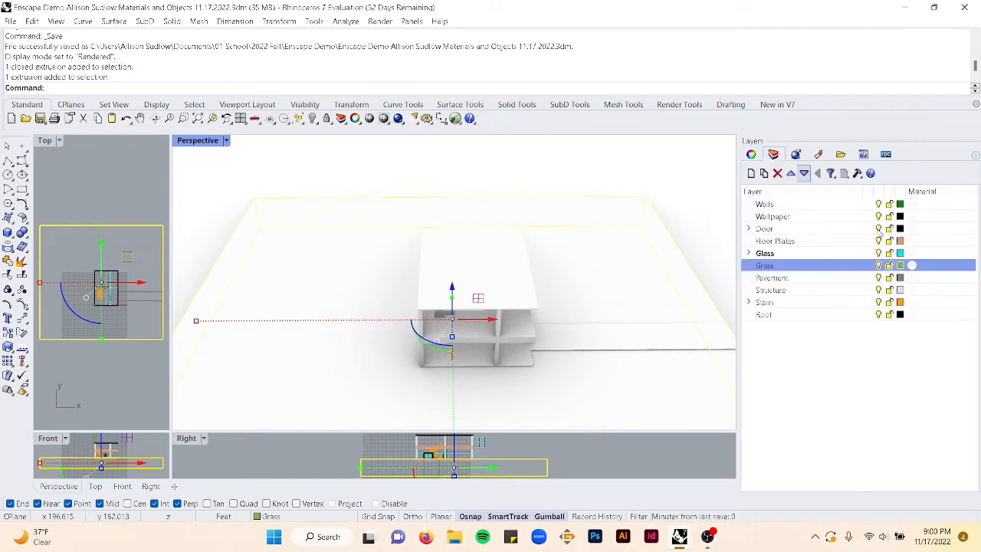
{"action": "left_click", "coordinate": [913, 266]}
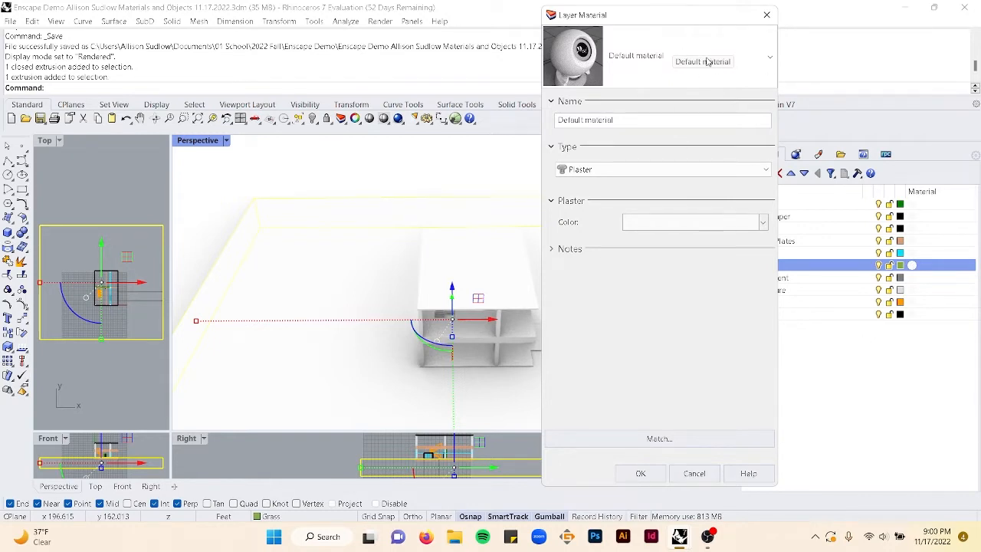
{"action": "left_click", "coordinate": [760, 63]}
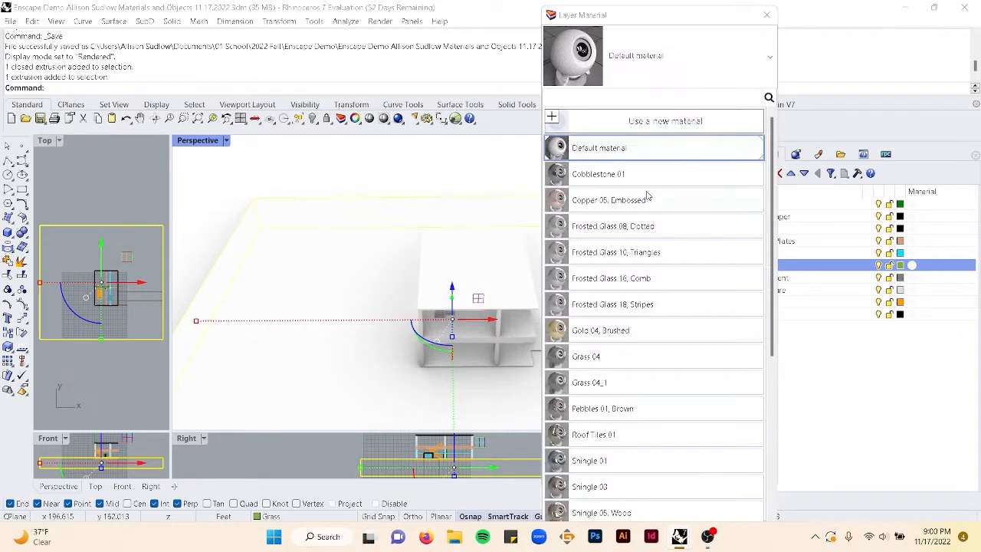
{"action": "scroll", "coordinate": [657, 283], "scroll_direction": "down", "scroll_amount": 1}
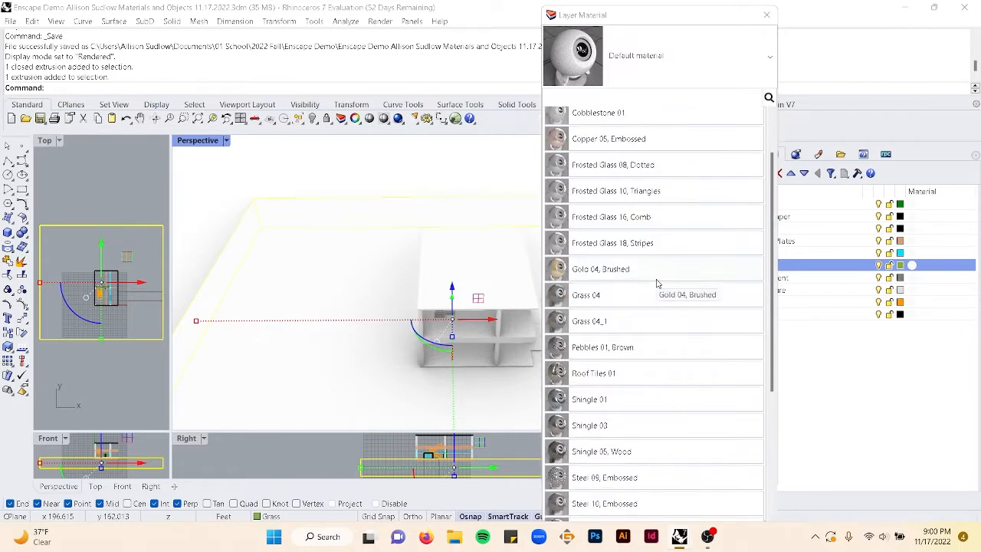
{"action": "scroll", "coordinate": [657, 285], "scroll_direction": "down", "scroll_amount": 3}
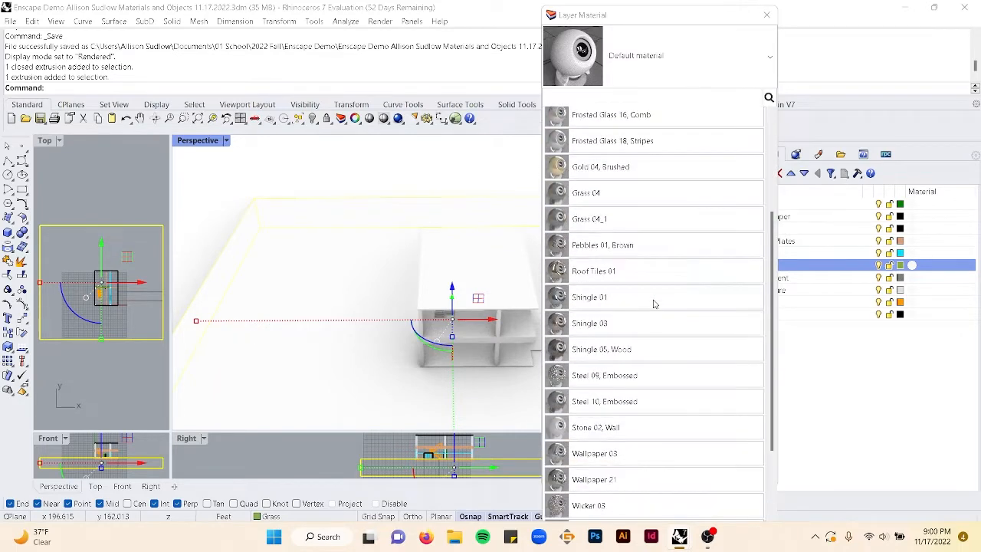
{"action": "scroll", "coordinate": [654, 303], "scroll_direction": "up", "scroll_amount": 3}
{"action": "scroll", "coordinate": [654, 303], "scroll_direction": "up", "scroll_amount": 3}
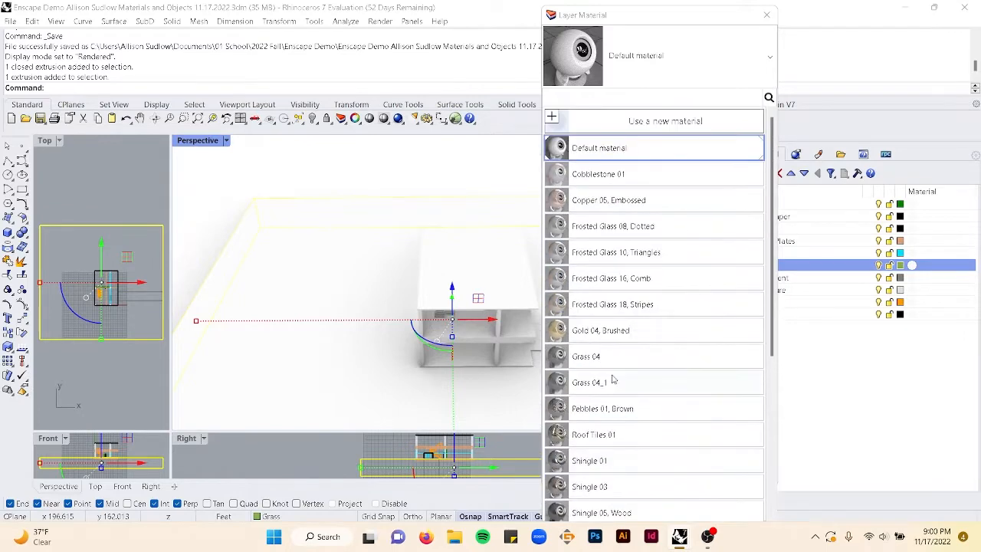
{"action": "left_click", "coordinate": [593, 357]}
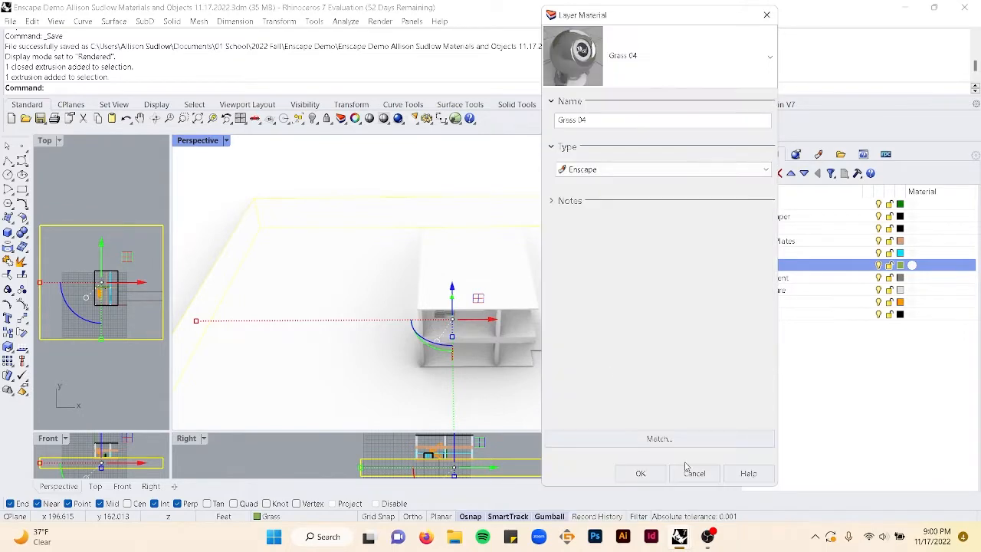
{"action": "left_click", "coordinate": [641, 474]}
{"action": "right_click_drag", "start_coordinate": [611, 337], "coordinate": [597, 360]}
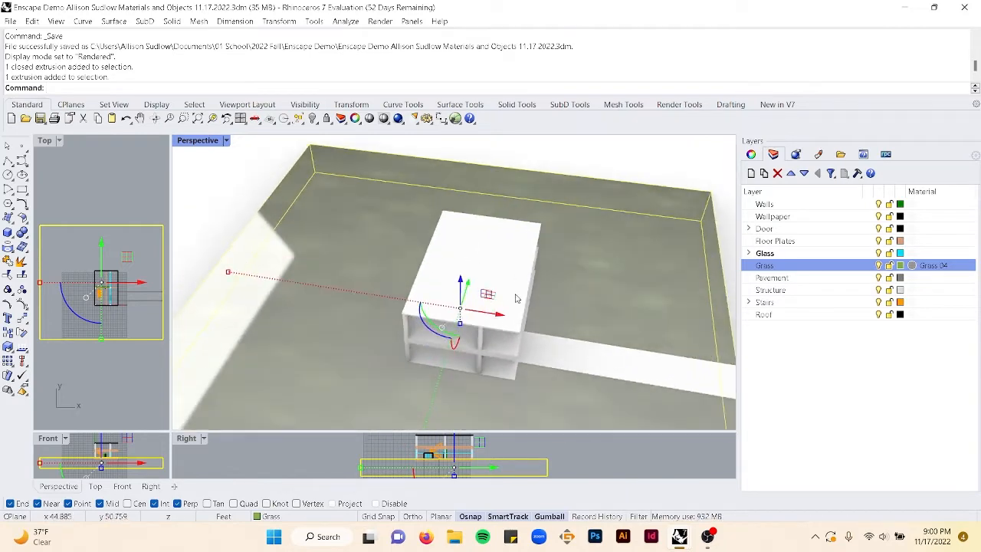
- Open the selected grass object's texture mapping properties and remove its existing mapping channel
{"action": "left_click", "coordinate": [758, 156]}
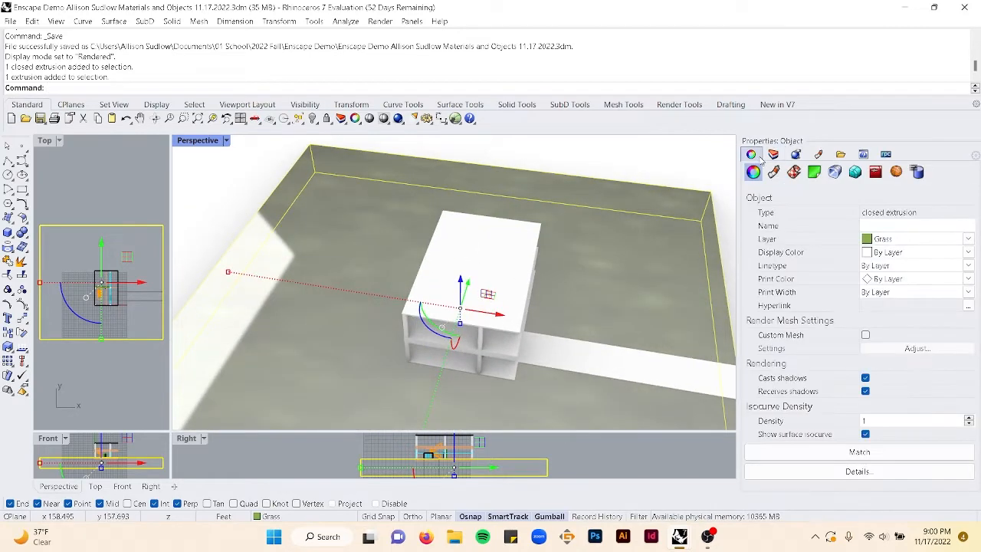
{"action": "left_click", "coordinate": [794, 172]}
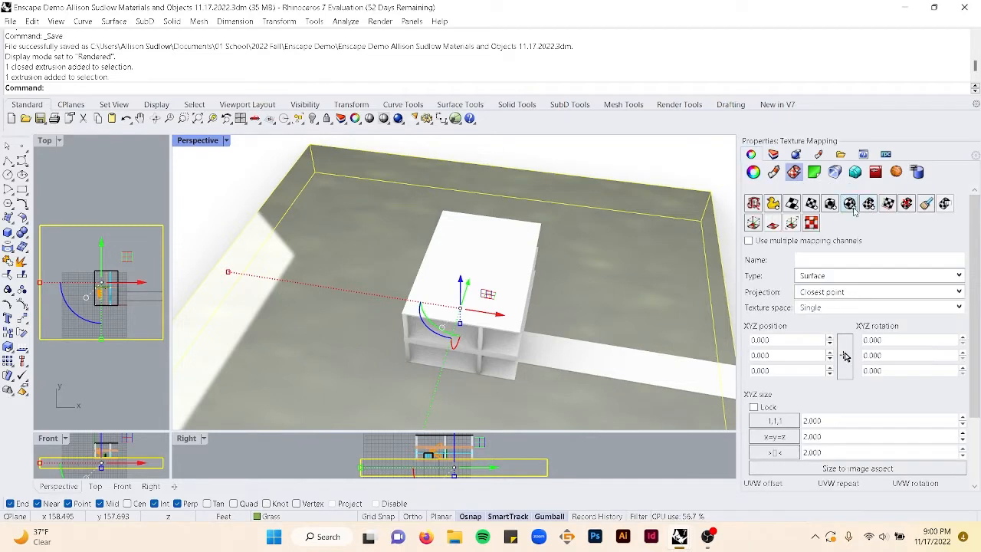
{"action": "left_click", "coordinate": [830, 203]}
{"action": "left_click", "coordinate": [311, 146]}
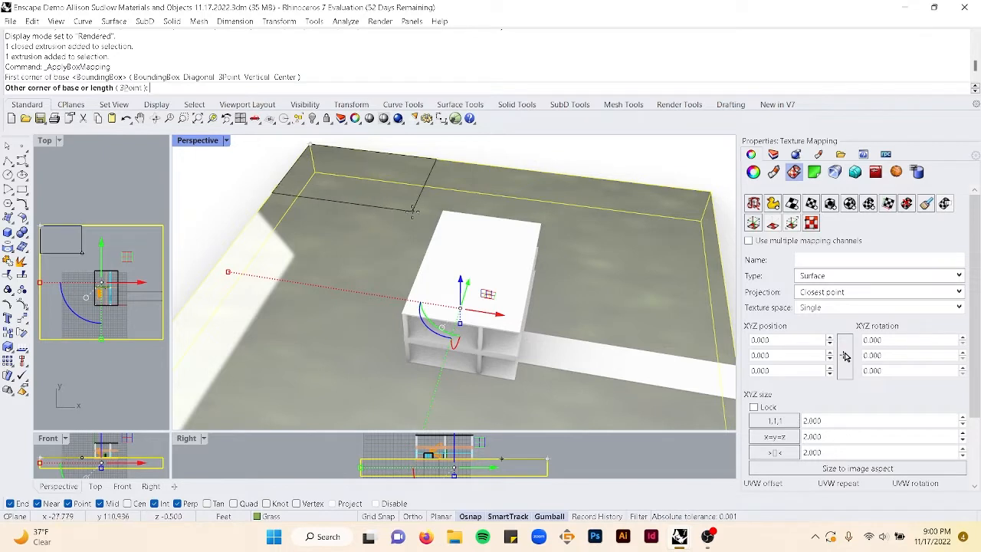
{"action": "key", "text": "Escape"}
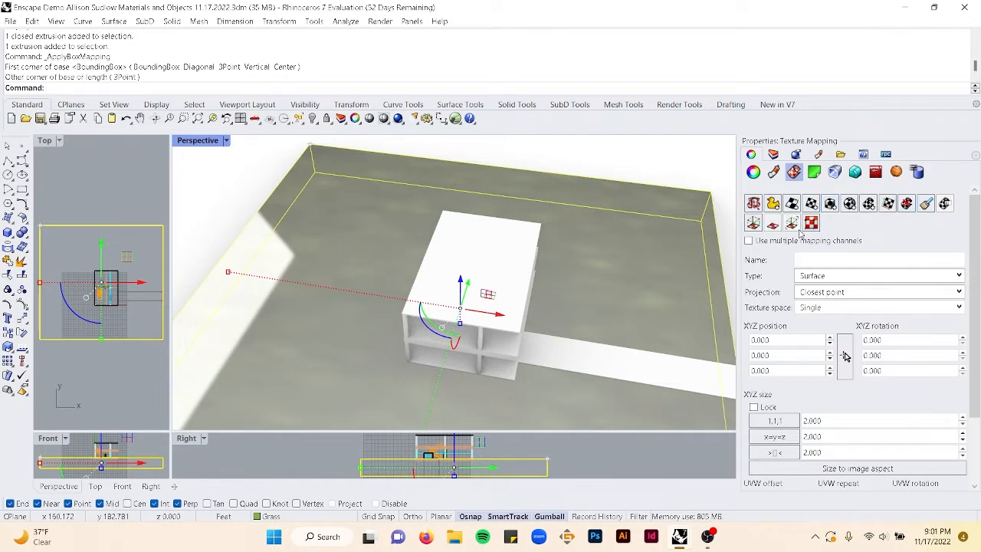
{"action": "left_click", "coordinate": [911, 210]}
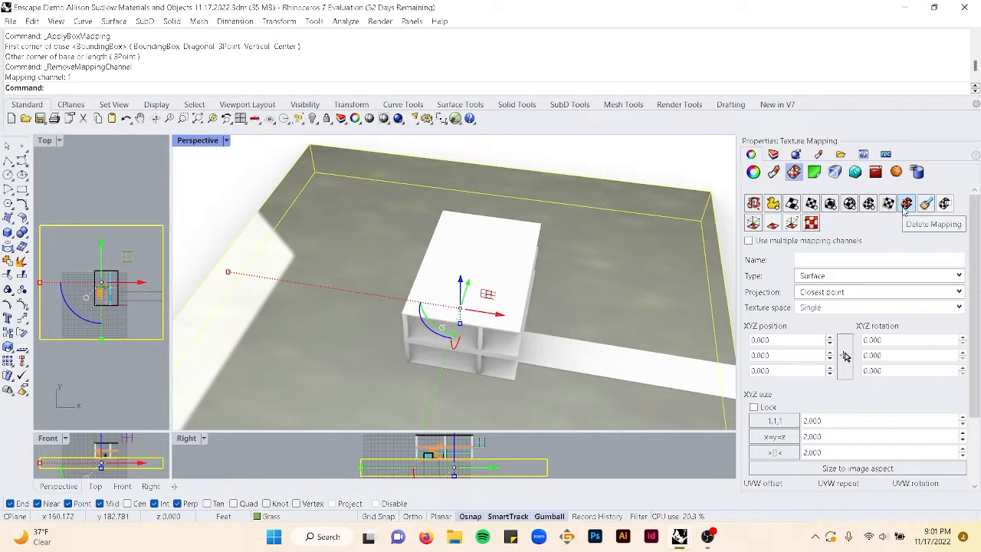
- Apply a capped box mapping to the grass object with length, width and height of 5
{"action": "left_click", "coordinate": [829, 204]}
{"action": "left_click", "coordinate": [309, 146]}
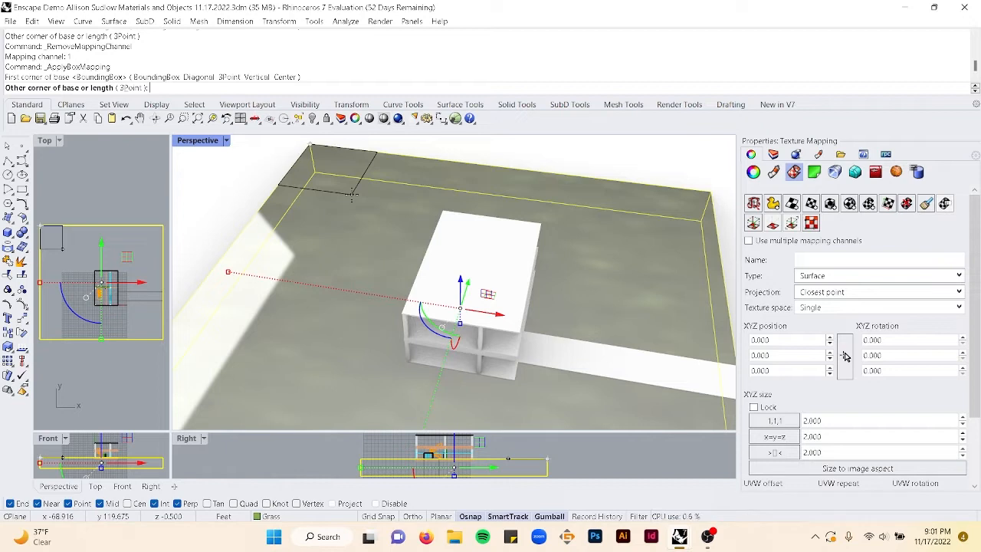
{"action": "type", "text": "5"}
{"action": "key", "text": "Return"}
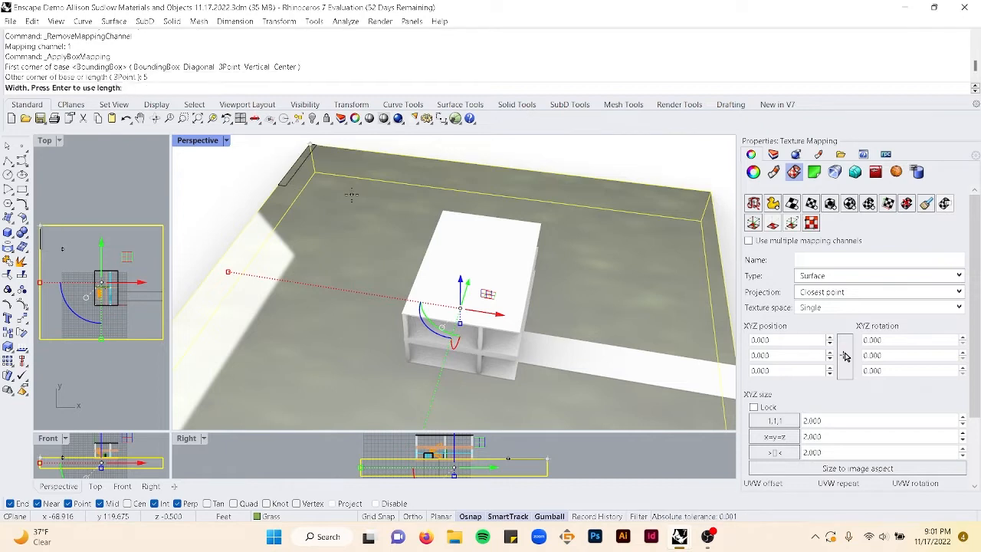
{"action": "key", "text": "Return"}
{"action": "scroll", "coordinate": [351, 195], "scroll_direction": "down", "scroll_amount": 3}
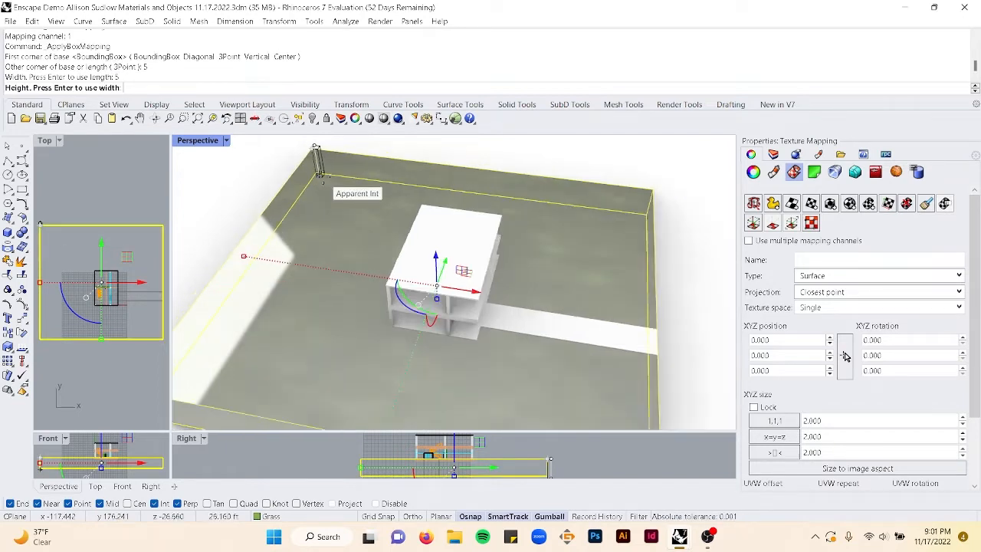
{"action": "scroll", "coordinate": [313, 146], "scroll_direction": "up", "scroll_amount": 5}
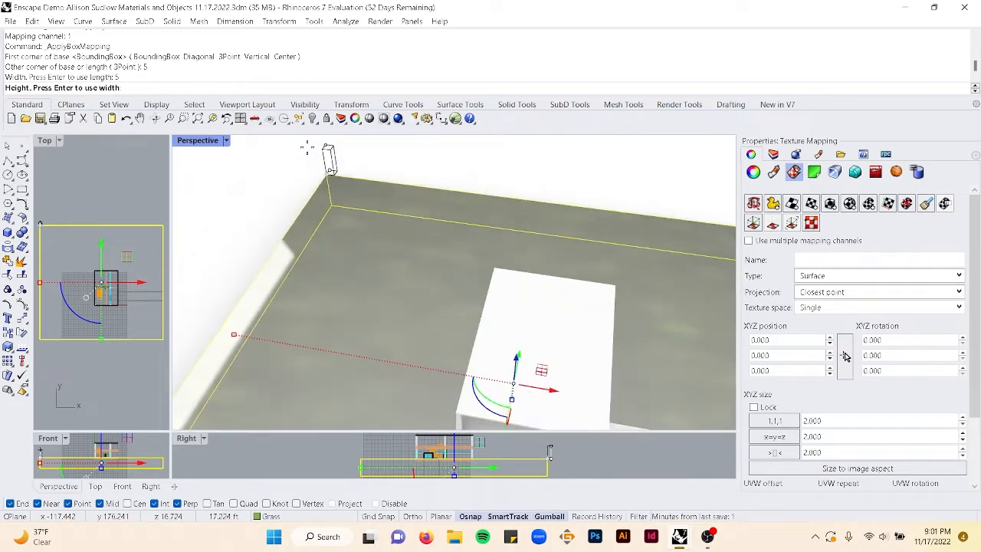
{"action": "type", "text": "5"}
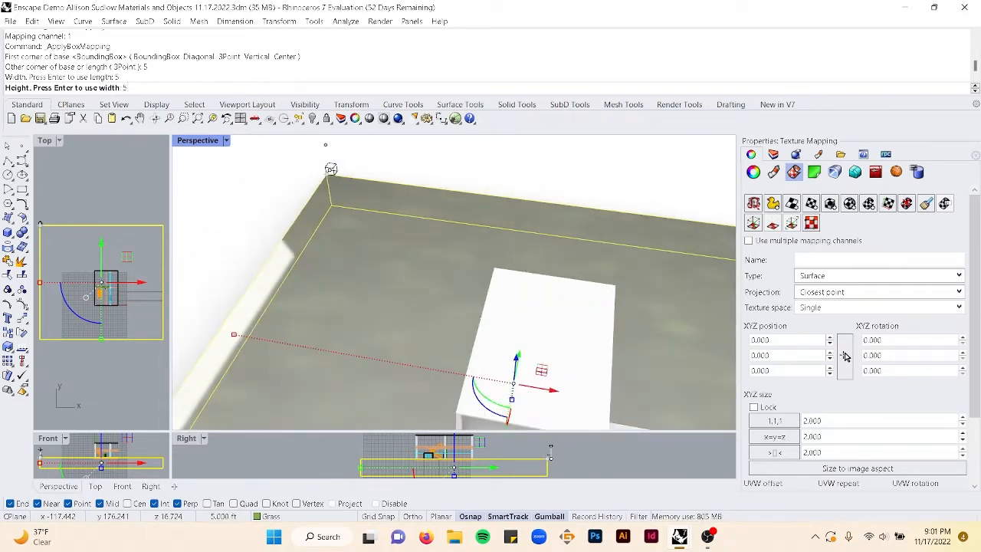
{"action": "key", "text": "Return"}
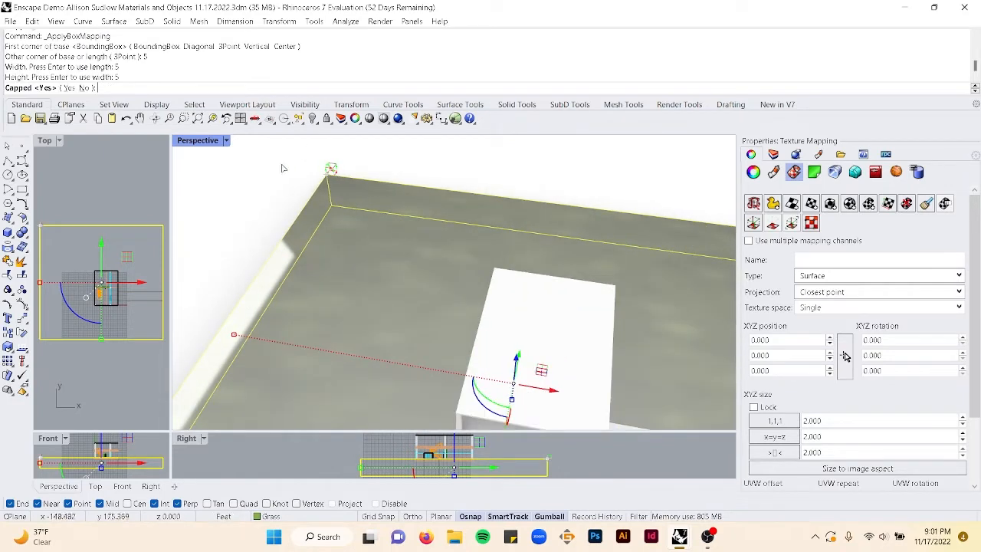
{"action": "left_click", "coordinate": [70, 88]}
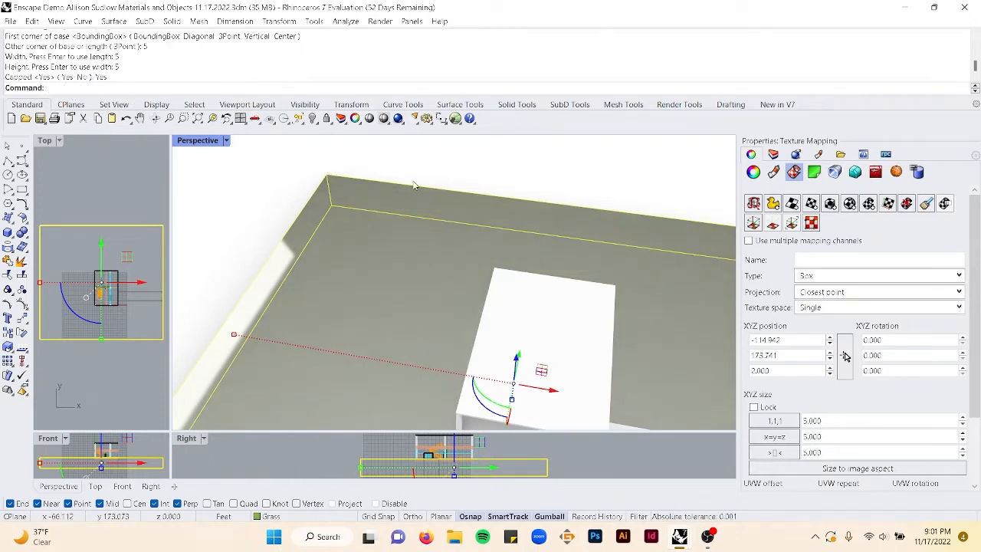
- Deselect the grass and save the file
{"action": "left_click", "coordinate": [466, 187]}
{"action": "scroll", "coordinate": [512, 270], "scroll_direction": "down", "scroll_amount": 7}
{"action": "scroll", "coordinate": [583, 322], "scroll_direction": "up", "scroll_amount": 10}
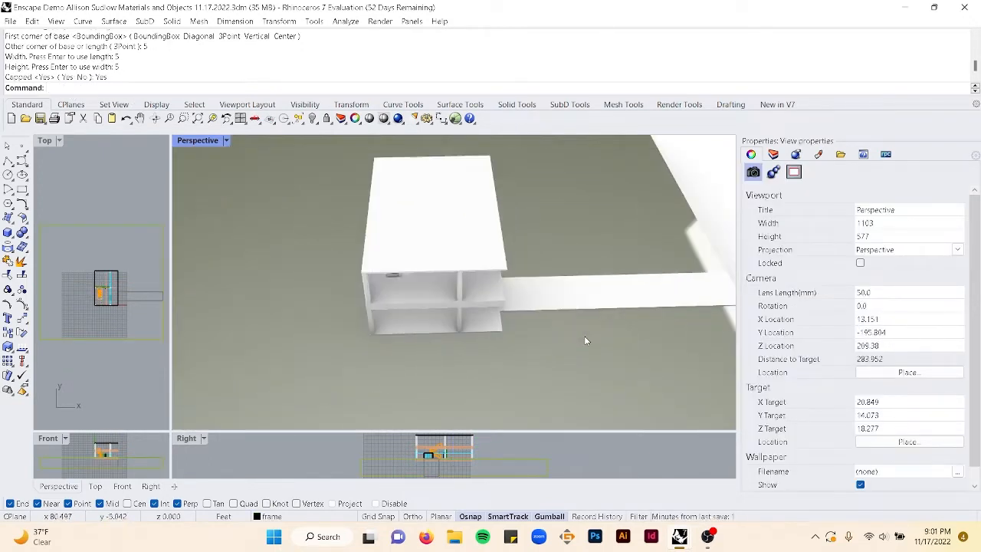
{"action": "scroll", "coordinate": [506, 361], "scroll_direction": "up", "scroll_amount": 8}
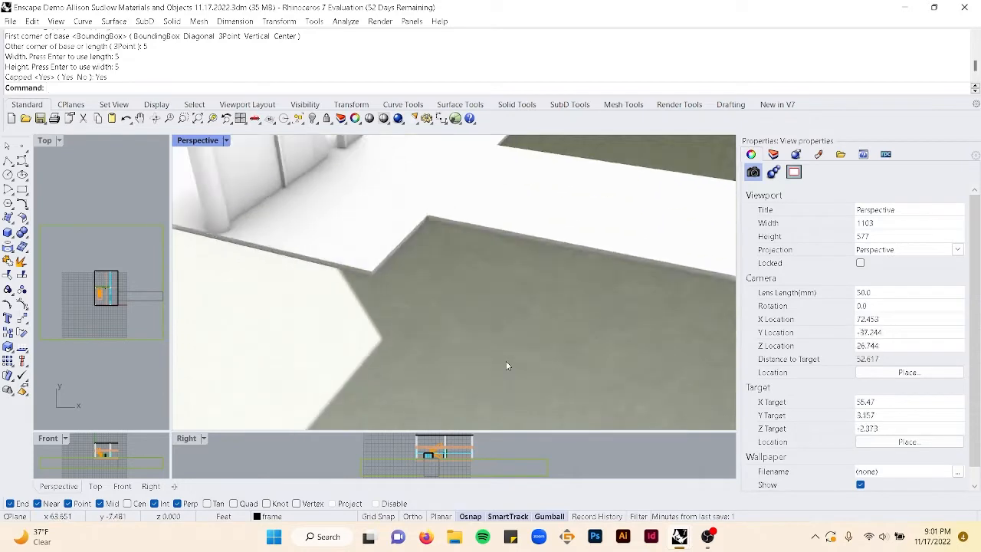
{"action": "scroll", "coordinate": [505, 361], "scroll_direction": "down", "scroll_amount": 8}
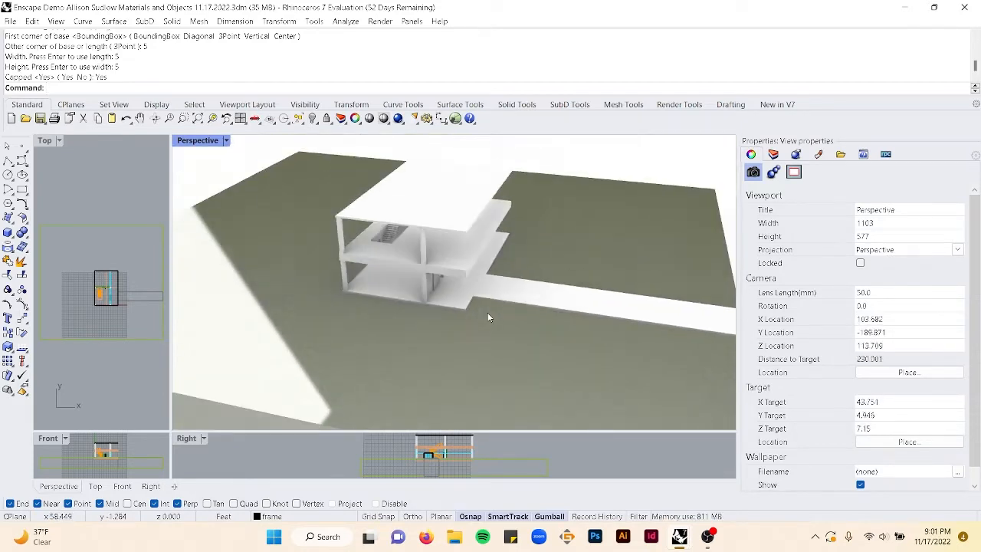
{"action": "key", "text": "ctrl+s"}
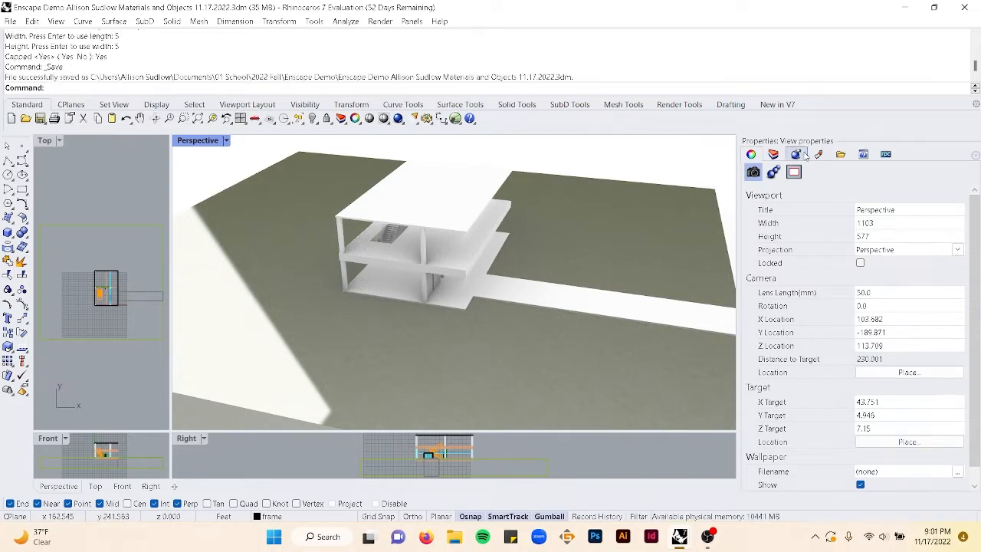
- Select all objects on the Pavement layer
{"action": "left_click", "coordinate": [776, 155]}
{"action": "right_click_drag", "start_coordinate": [620, 191], "coordinate": [623, 199]}
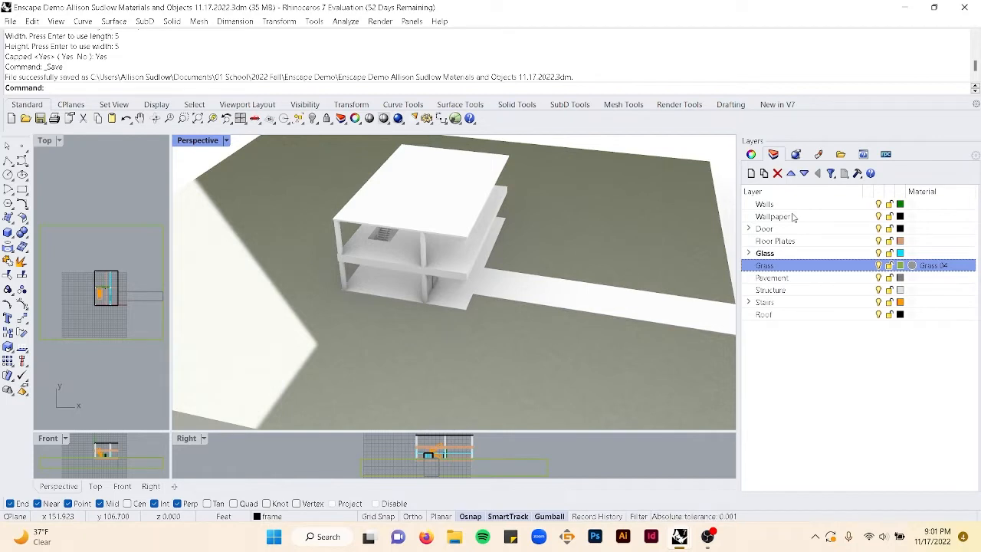
{"action": "left_click", "coordinate": [835, 279]}
{"action": "right_click", "coordinate": [844, 282]}
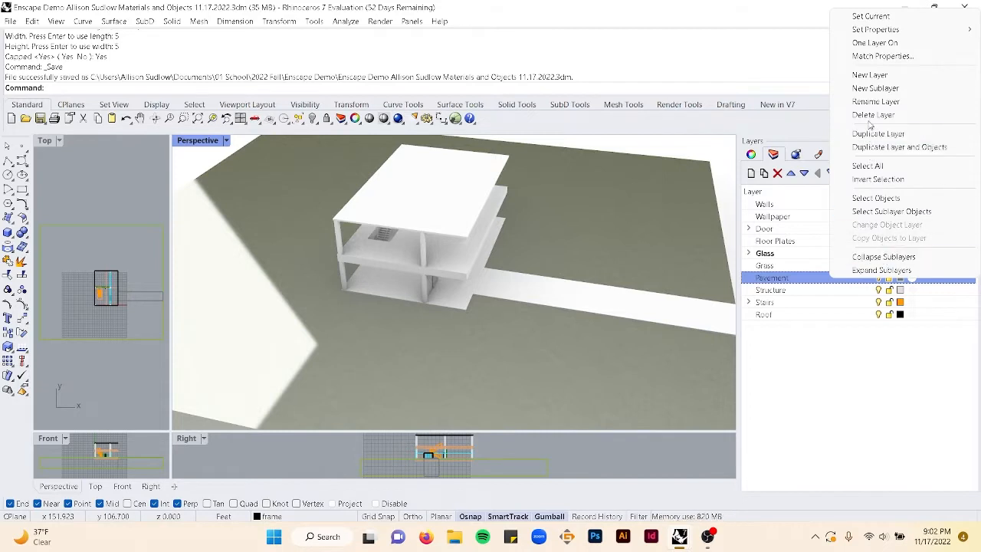
{"action": "left_click", "coordinate": [876, 198]}
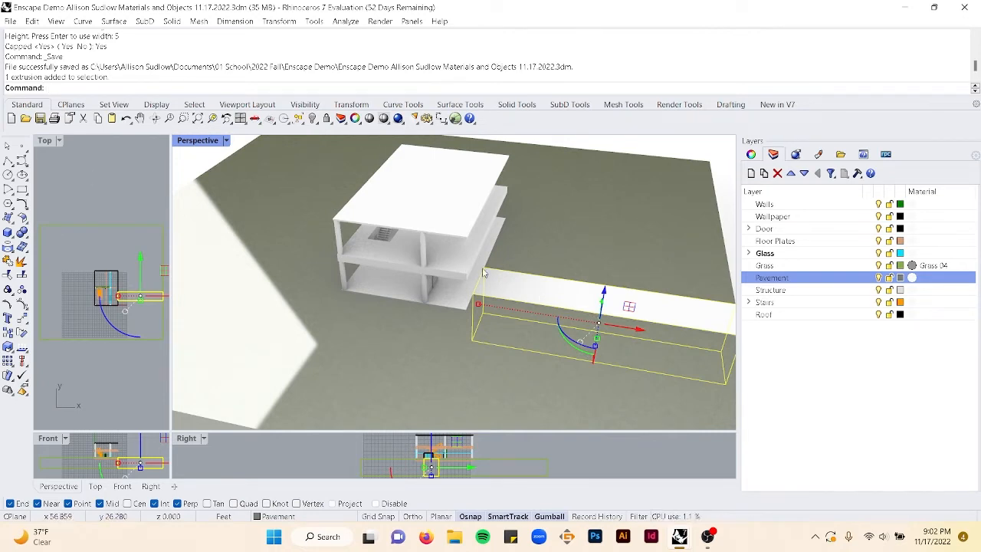
- Assign the Pebbles 01, Brown material to the Pavement layer
{"action": "left_click", "coordinate": [911, 280]}
{"action": "left_click", "coordinate": [680, 60]}
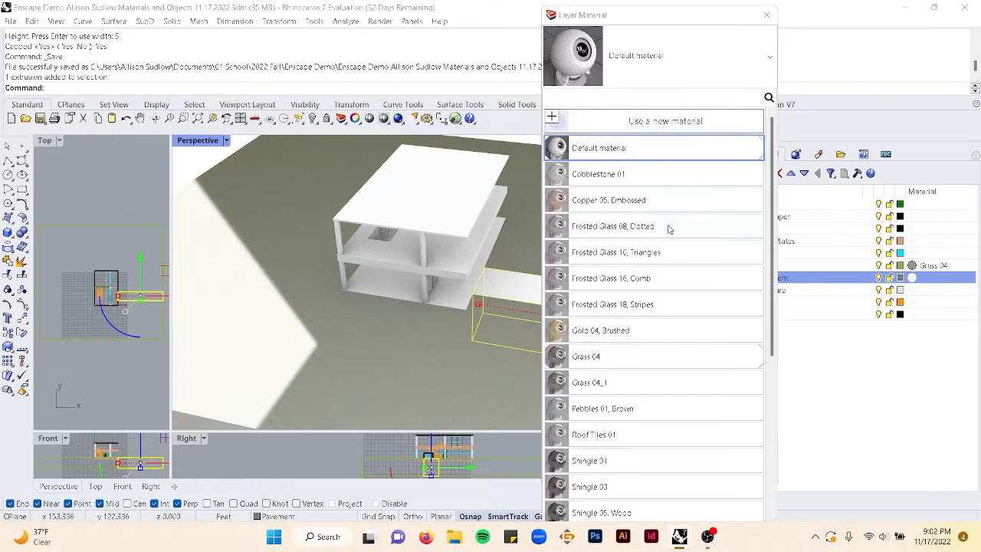
{"action": "scroll", "coordinate": [658, 387], "scroll_direction": "down", "scroll_amount": 1}
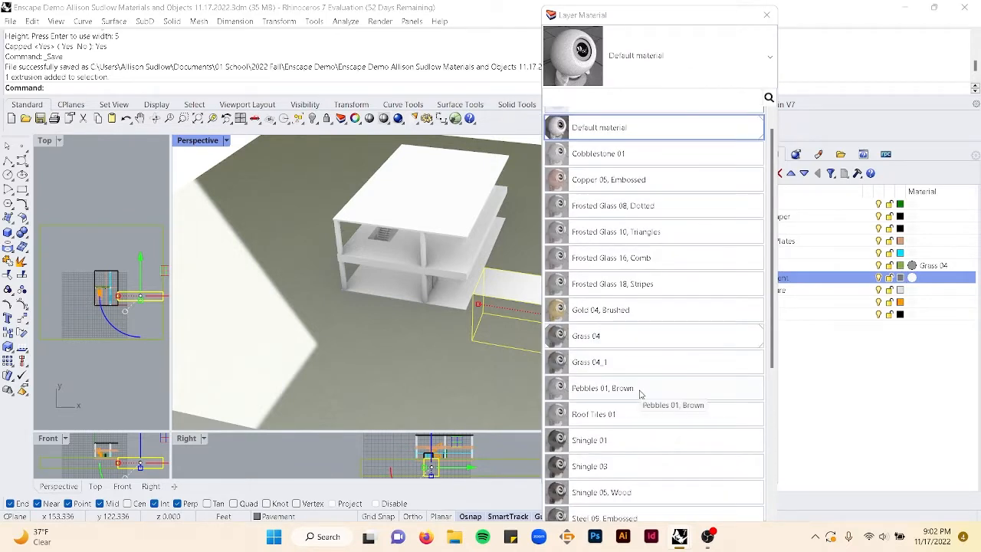
{"action": "scroll", "coordinate": [640, 394], "scroll_direction": "down", "scroll_amount": 7}
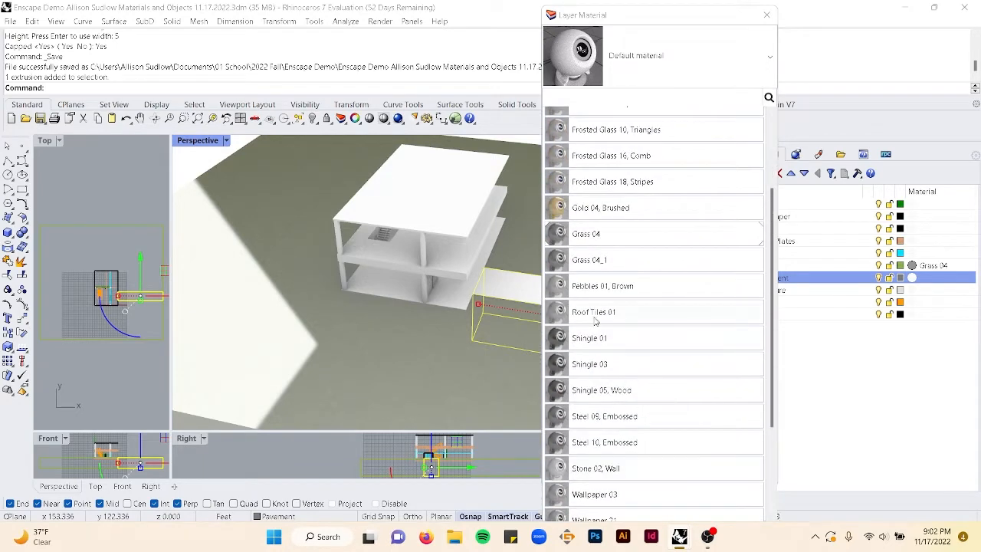
{"action": "left_click", "coordinate": [602, 294]}
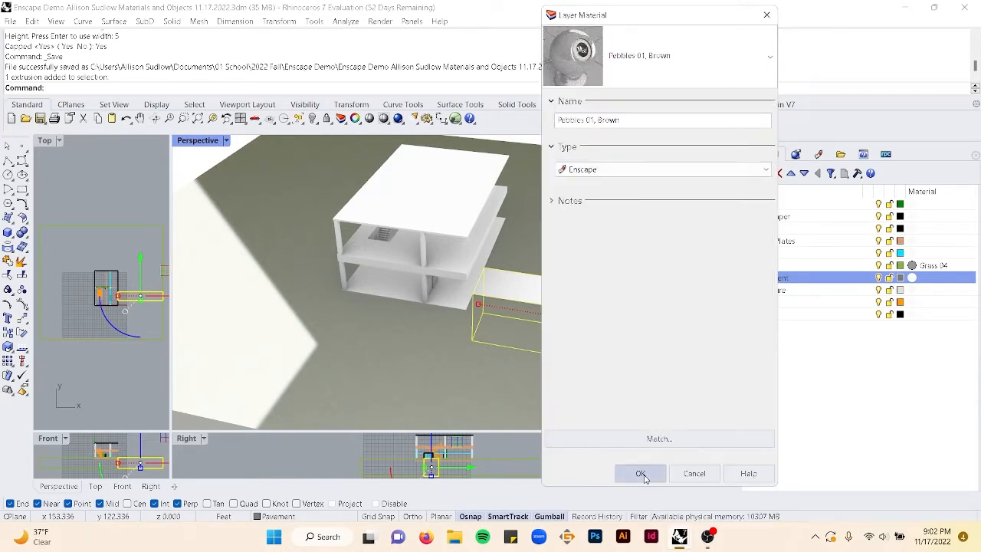
{"action": "left_click", "coordinate": [639, 470]}
- Change the Pavement layer's material to Cobblestone 01
{"action": "scroll", "coordinate": [635, 355], "scroll_direction": "up", "scroll_amount": 6}
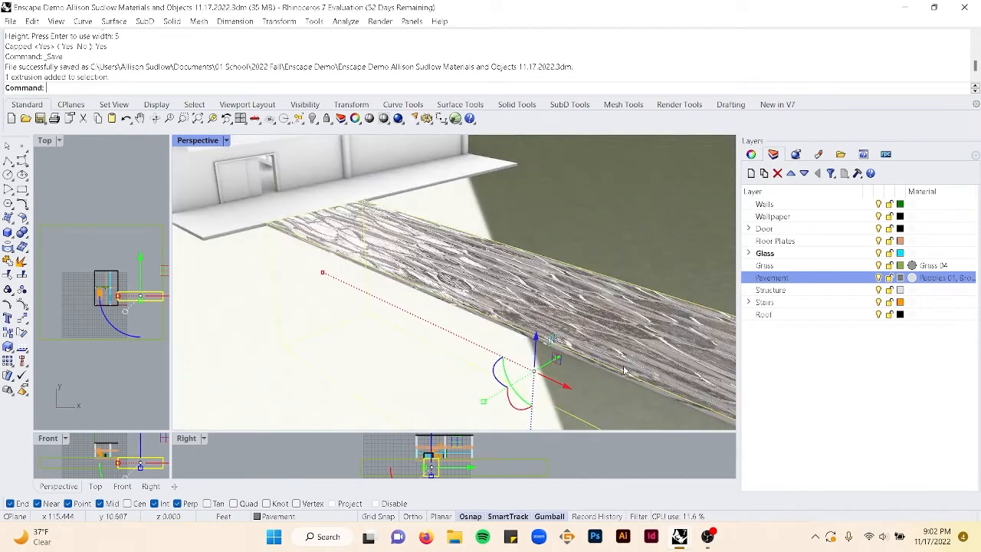
{"action": "right_click_drag", "start_coordinate": [695, 396], "coordinate": [636, 369]}
{"action": "scroll", "coordinate": [528, 299], "scroll_direction": "down", "scroll_amount": 7}
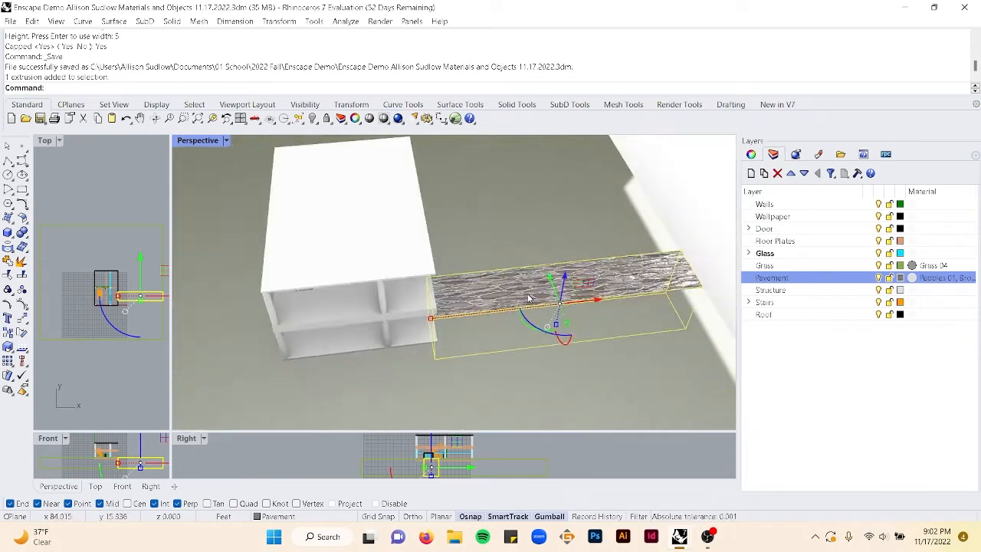
{"action": "right_click_drag", "start_coordinate": [528, 300], "coordinate": [505, 284]}
{"action": "scroll", "coordinate": [529, 288], "scroll_direction": "up", "scroll_amount": 4}
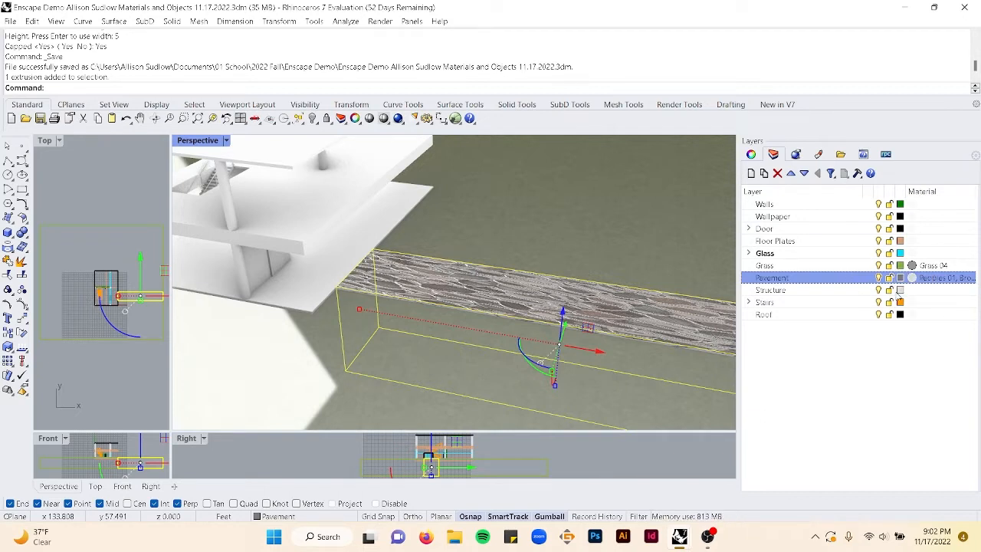
{"action": "left_click", "coordinate": [914, 279]}
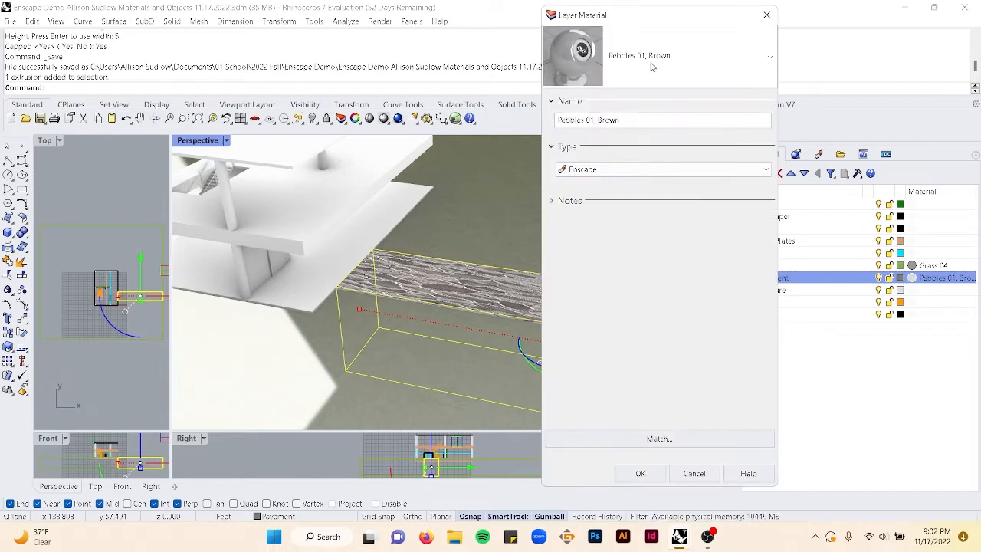
{"action": "left_click", "coordinate": [733, 55]}
{"action": "scroll", "coordinate": [673, 361], "scroll_direction": "down", "scroll_amount": 5}
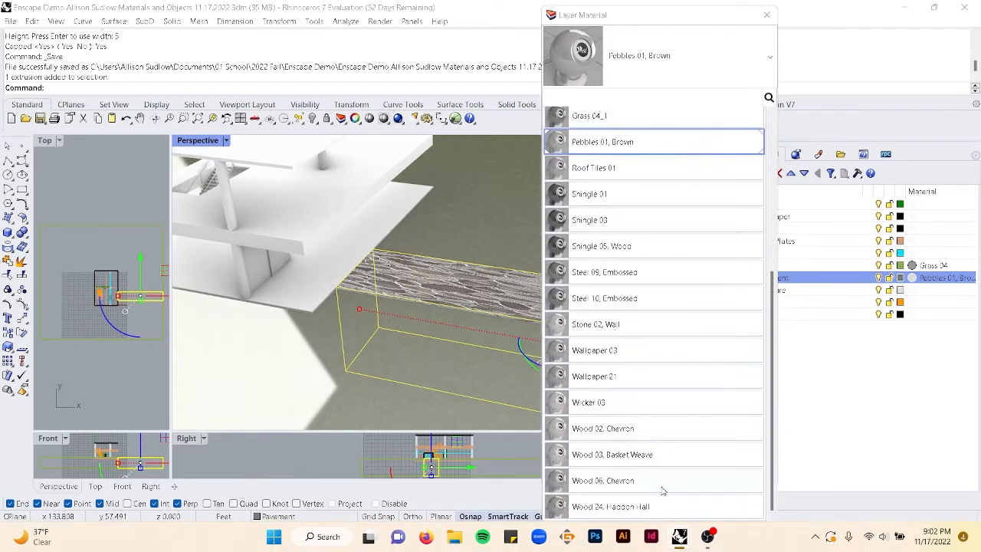
{"action": "scroll", "coordinate": [635, 301], "scroll_direction": "up", "scroll_amount": 5}
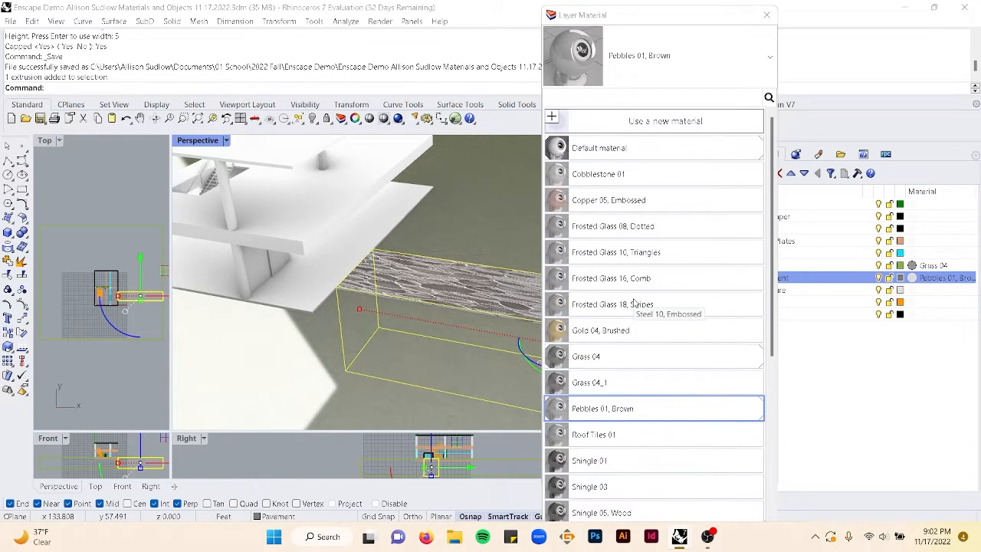
{"action": "left_click", "coordinate": [602, 173]}
{"action": "left_click", "coordinate": [641, 474]}
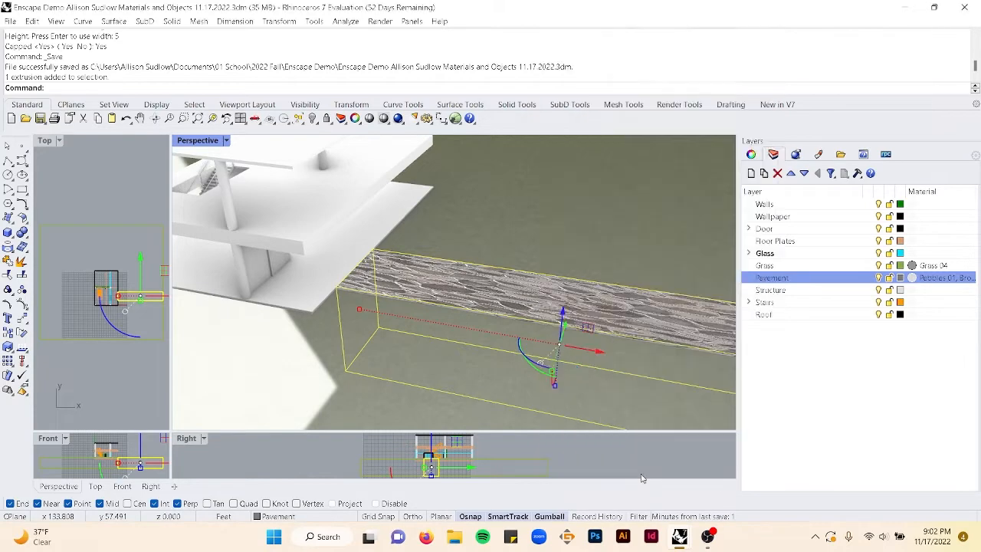
- Apply box texture mapping to the pavement with length, width and height of 3, capped
{"action": "right_click_drag", "start_coordinate": [508, 340], "coordinate": [599, 342]}
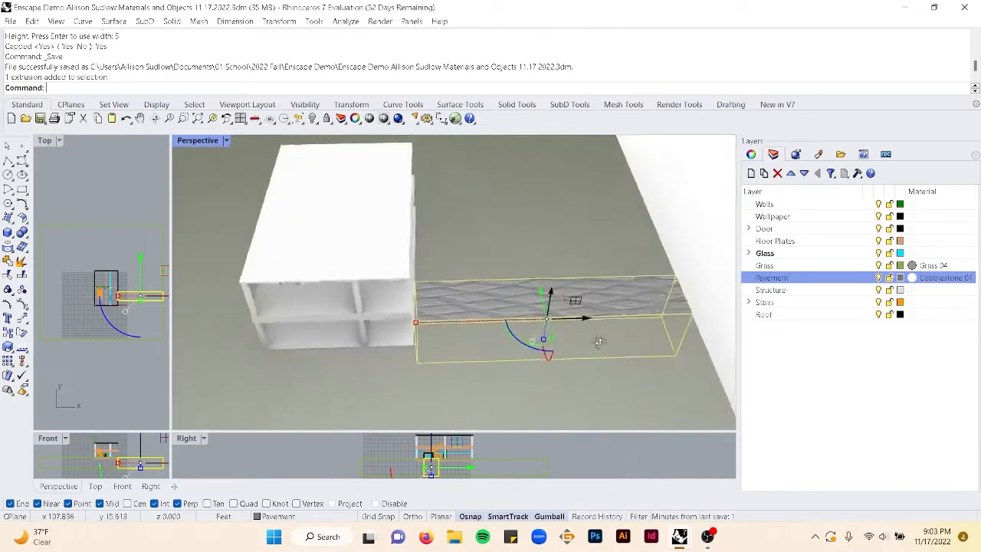
{"action": "scroll", "coordinate": [583, 322], "scroll_direction": "up", "scroll_amount": 5}
{"action": "scroll", "coordinate": [565, 307], "scroll_direction": "down", "scroll_amount": 3}
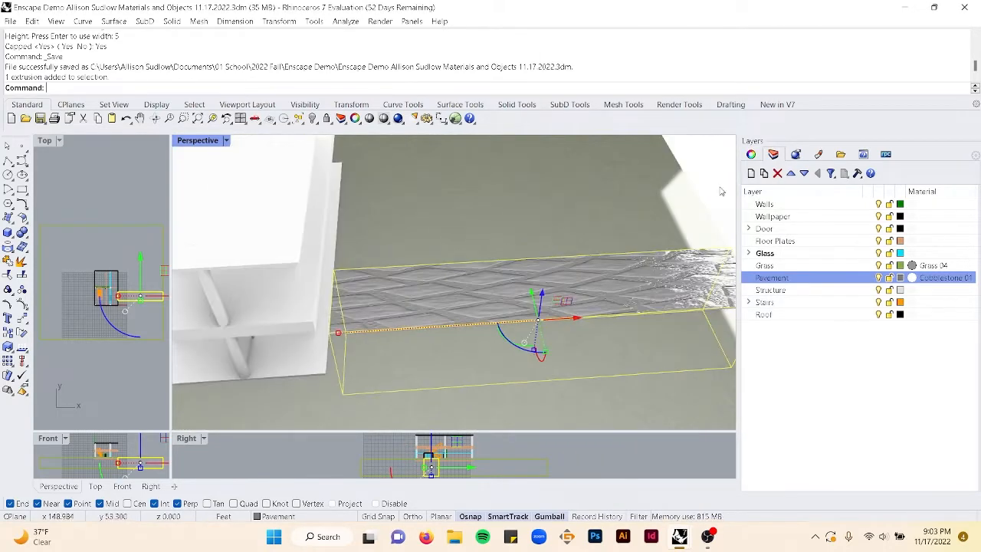
{"action": "left_click", "coordinate": [753, 156]}
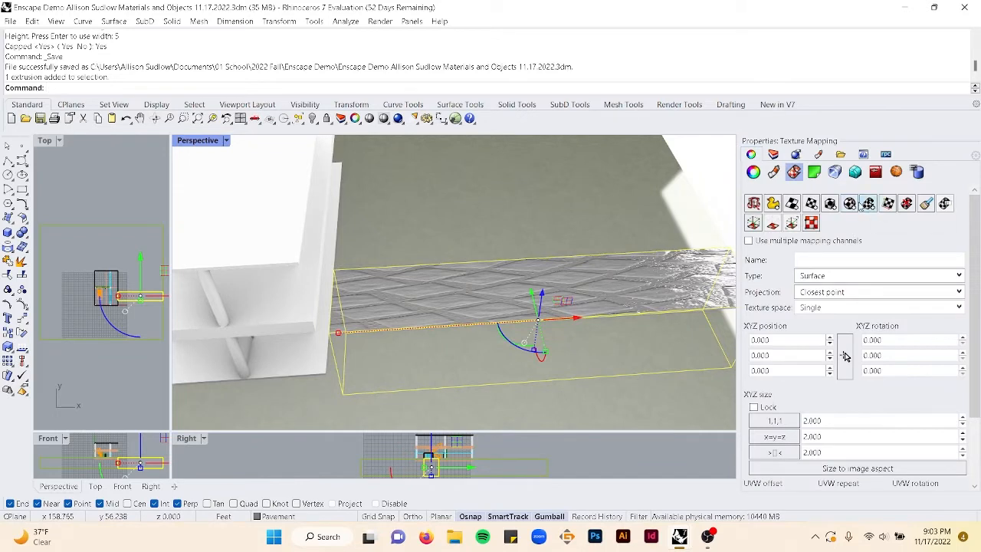
{"action": "left_click", "coordinate": [830, 203]}
{"action": "left_click", "coordinate": [329, 336]}
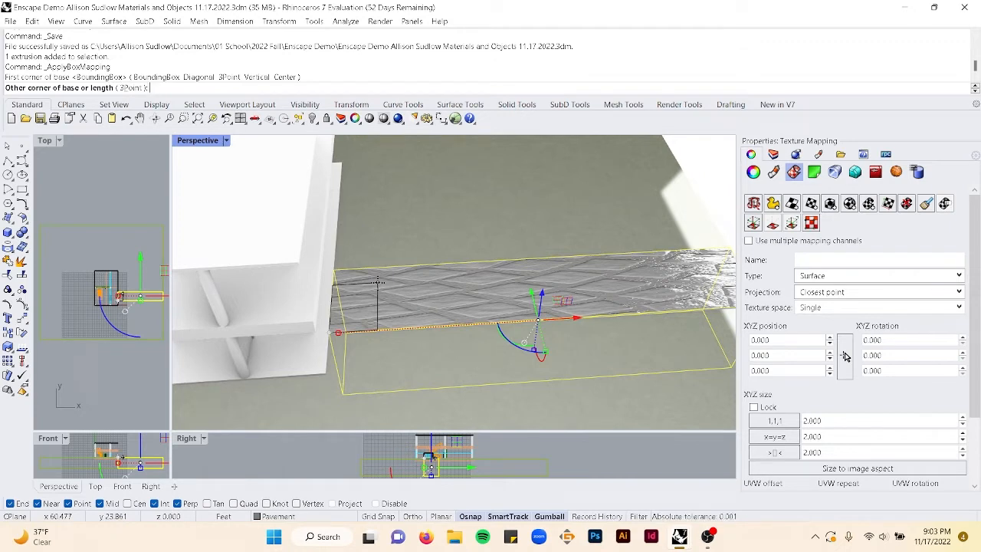
{"action": "type", "text": "3"}
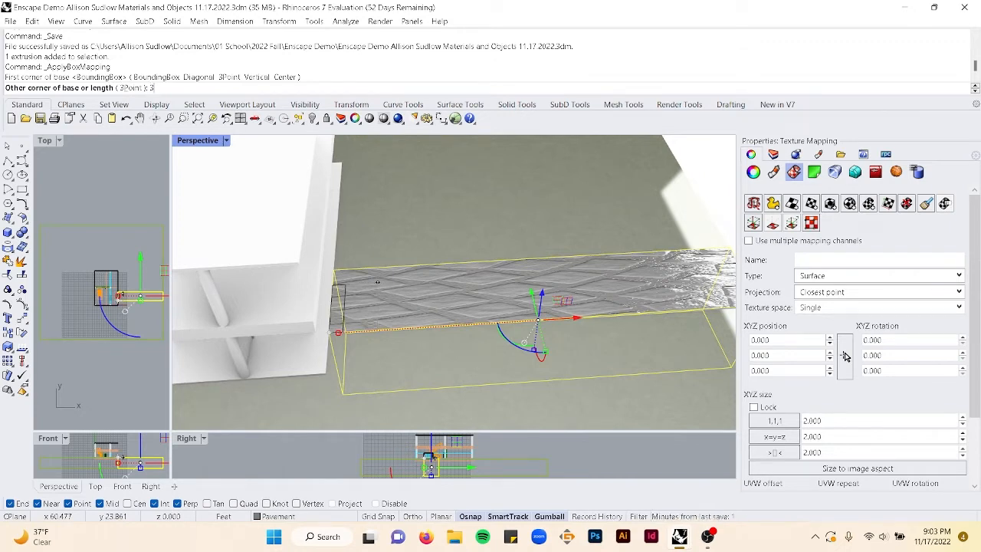
{"action": "key", "text": "Return"}
{"action": "type", "text": "3"}
{"action": "key", "text": "Return"}
{"action": "key", "text": "Return"}
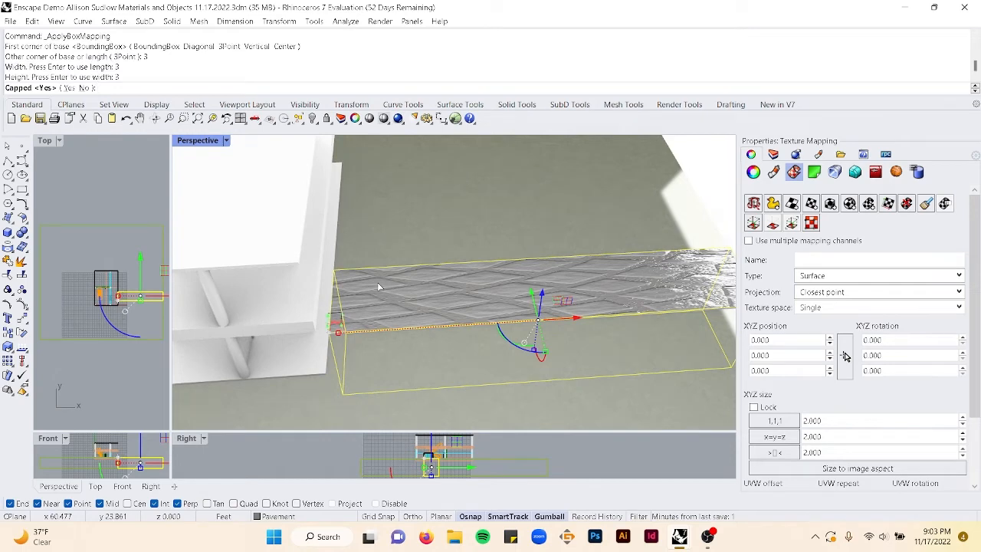
{"action": "key", "text": "Return"}
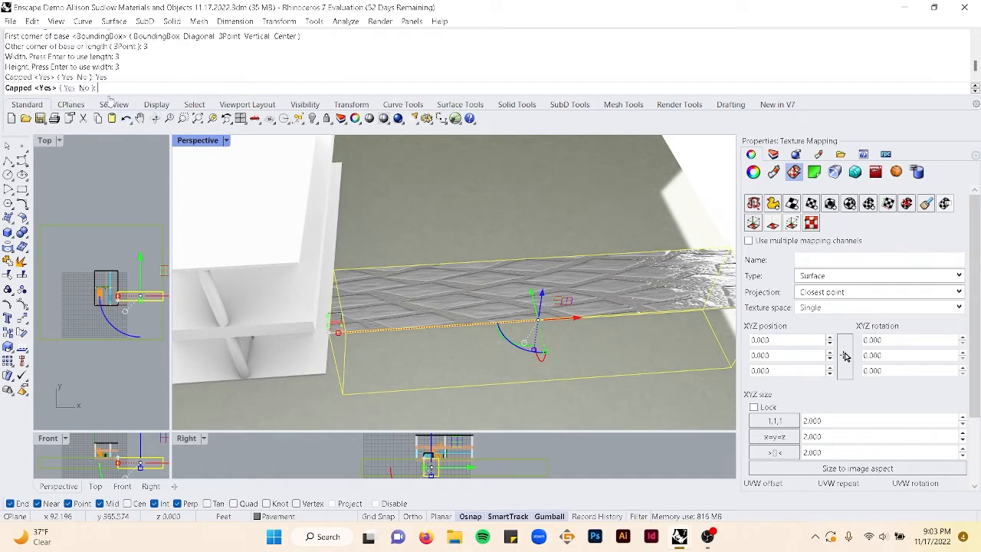
{"action": "key", "text": "Return"}
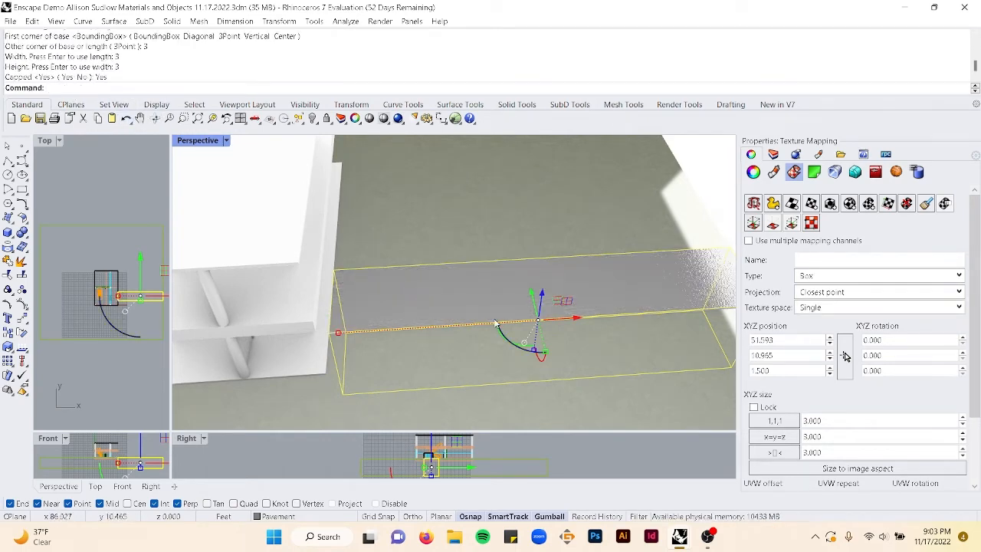
- Inspect the pavement's mapping up close and remove its mapping channel
{"action": "scroll", "coordinate": [412, 295], "scroll_direction": "up", "scroll_amount": 4}
{"action": "scroll", "coordinate": [411, 293], "scroll_direction": "up", "scroll_amount": 5}
{"action": "scroll", "coordinate": [411, 293], "scroll_direction": "down", "scroll_amount": 5}
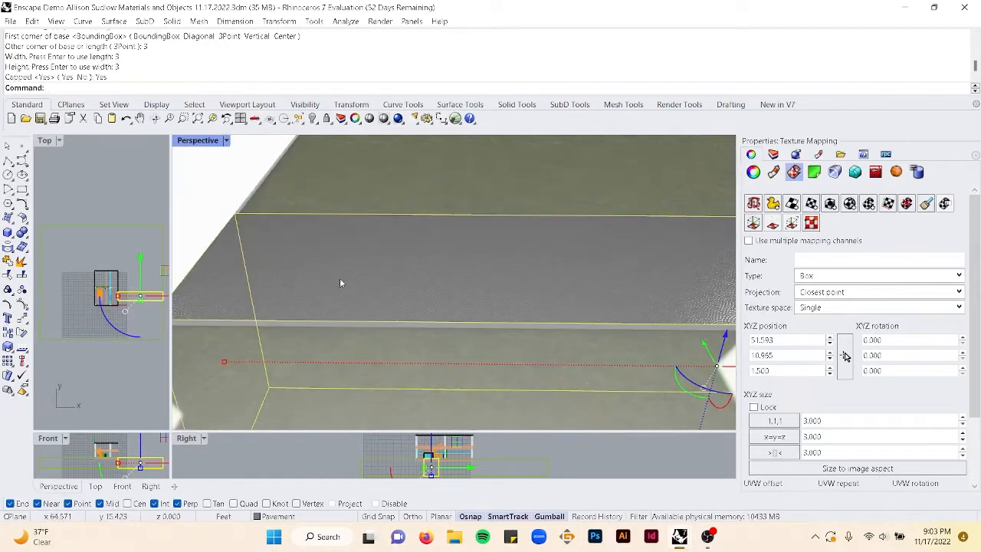
{"action": "mouse_move", "coordinate": [340, 277]}
{"action": "right_mouse_down"}
{"action": "mouse_move", "coordinate": [314, 281]}
{"action": "mouse_move", "coordinate": [324, 274]}
{"action": "right_mouse_up"}
{"action": "scroll", "coordinate": [314, 281], "scroll_direction": "down", "scroll_amount": 6}
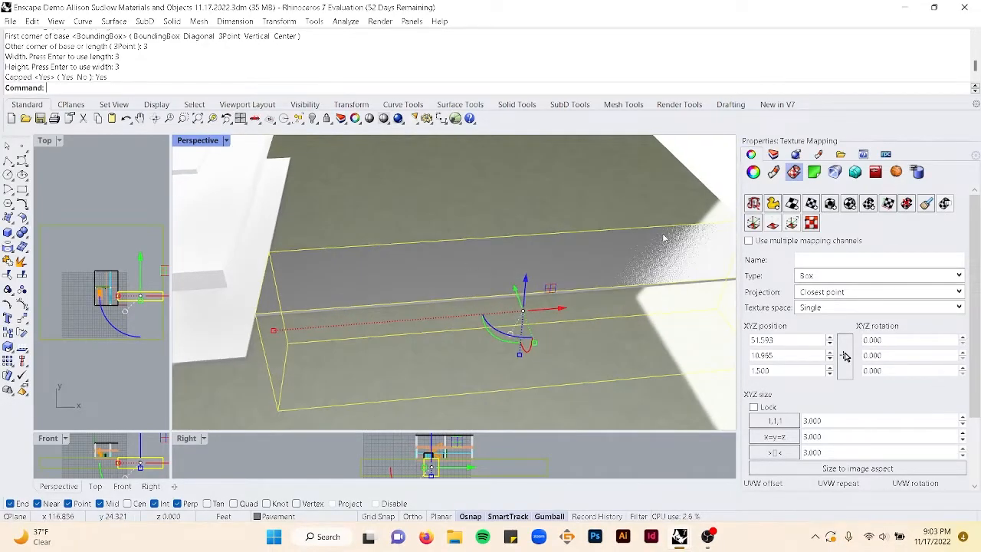
{"action": "left_click", "coordinate": [909, 207]}
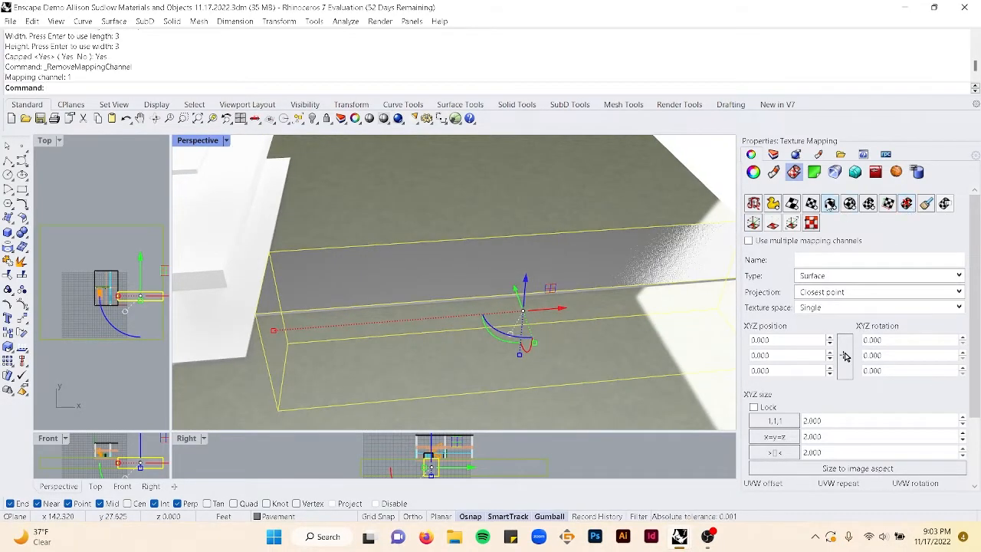
- Apply capped box texture mapping to the pavement with length, width and height of 9
{"action": "left_click", "coordinate": [832, 206]}
{"action": "left_click", "coordinate": [256, 310]}
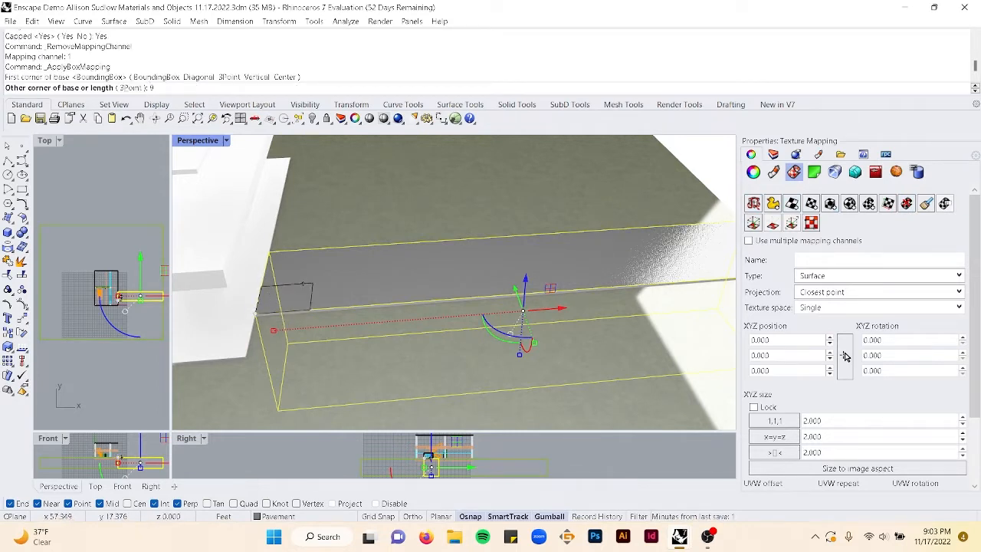
{"action": "type", "text": "9"}
{"action": "key", "text": "Return"}
{"action": "key", "text": "Return"}
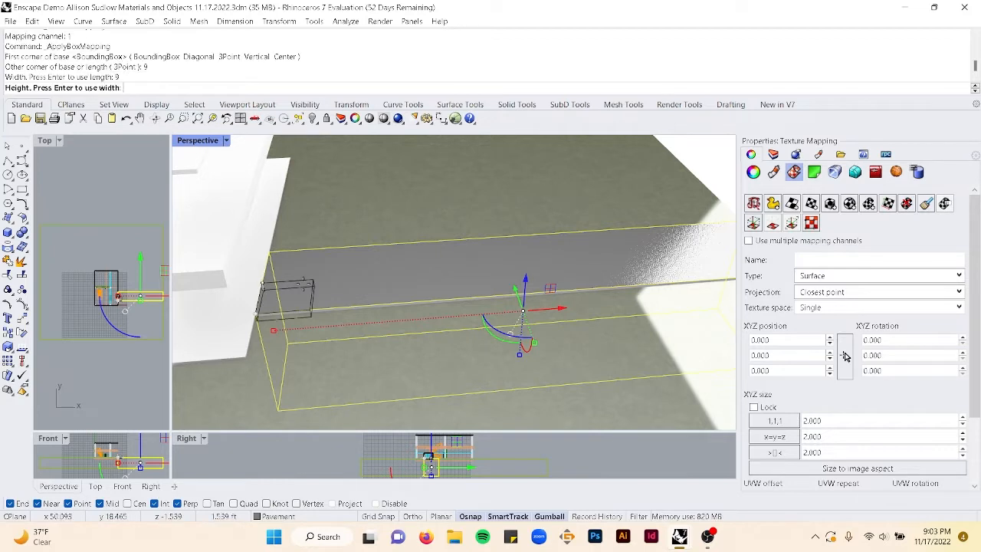
{"action": "key", "text": "Return"}
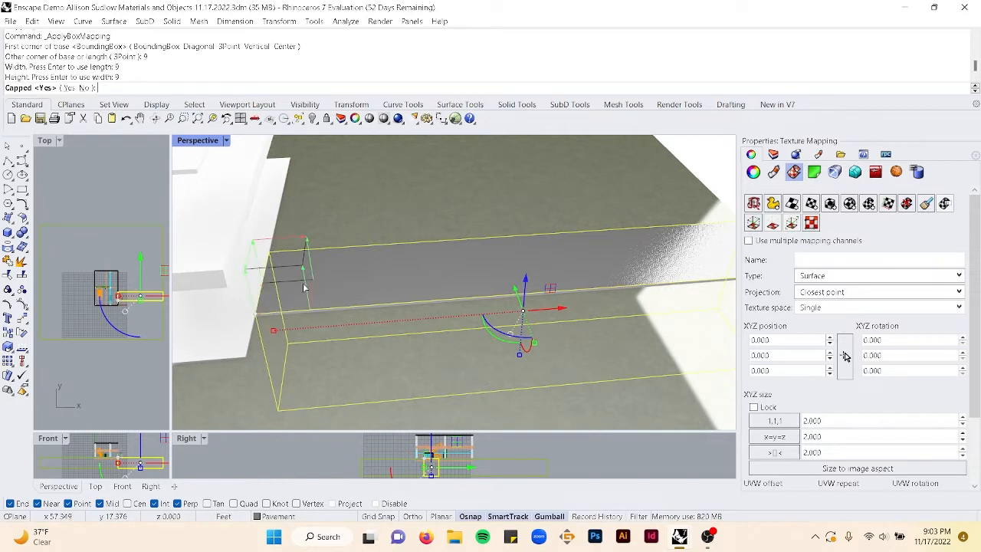
{"action": "key", "text": "Return"}
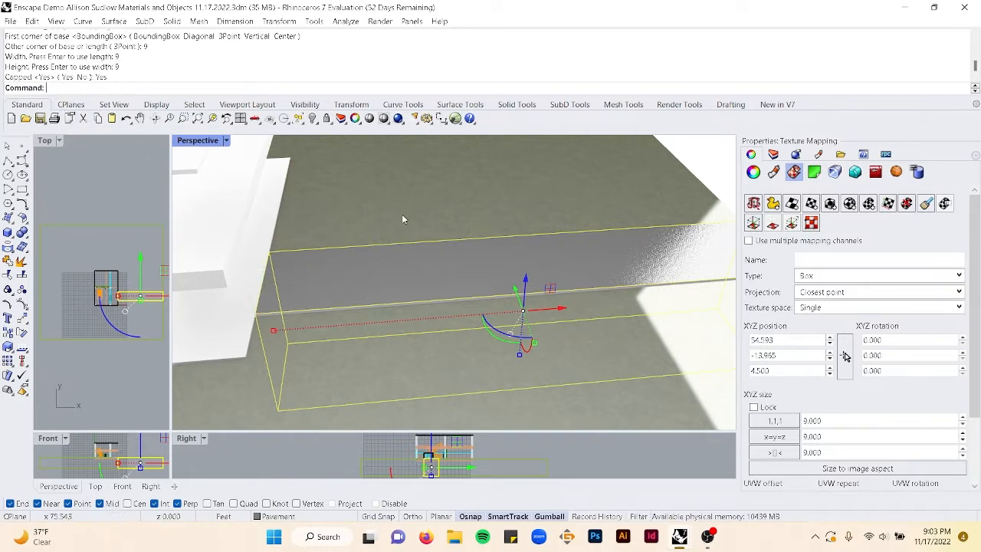
- Deselect everything and launch the Enscape real-time render with EnscapeStartCommand
{"action": "mouse_move", "coordinate": [471, 263]}
{"action": "right_mouse_down"}
{"action": "mouse_move", "coordinate": [480, 296]}
{"action": "mouse_move", "coordinate": [462, 254]}
{"action": "right_mouse_up"}
{"action": "left_click", "coordinate": [689, 179]}
{"action": "right_click_drag", "start_coordinate": [559, 252], "coordinate": [546, 275]}
{"action": "scroll", "coordinate": [449, 291], "scroll_direction": "up", "scroll_amount": 7}
{"action": "scroll", "coordinate": [448, 291], "scroll_direction": "down", "scroll_amount": 15}
{"action": "type", "text": "En"}
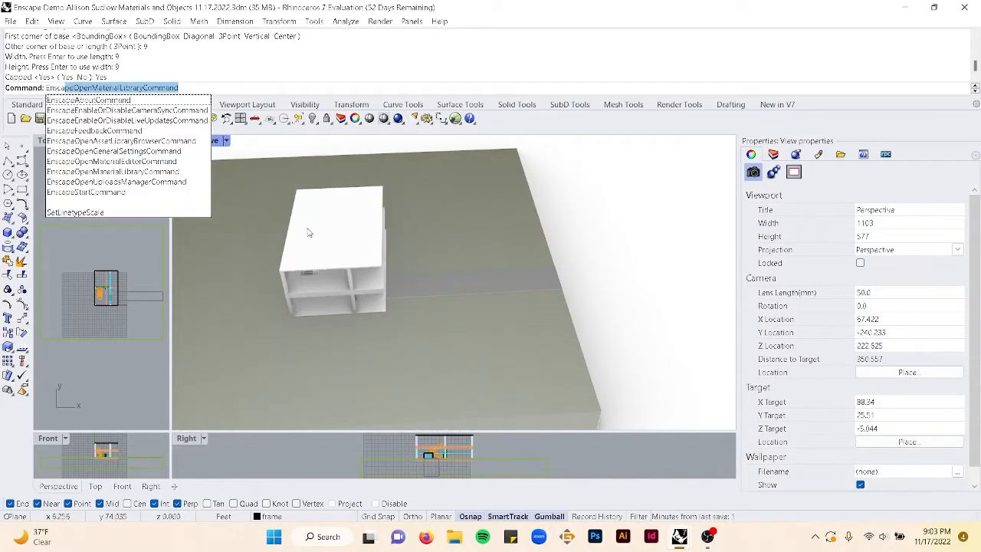
{"action": "left_click", "coordinate": [155, 192]}
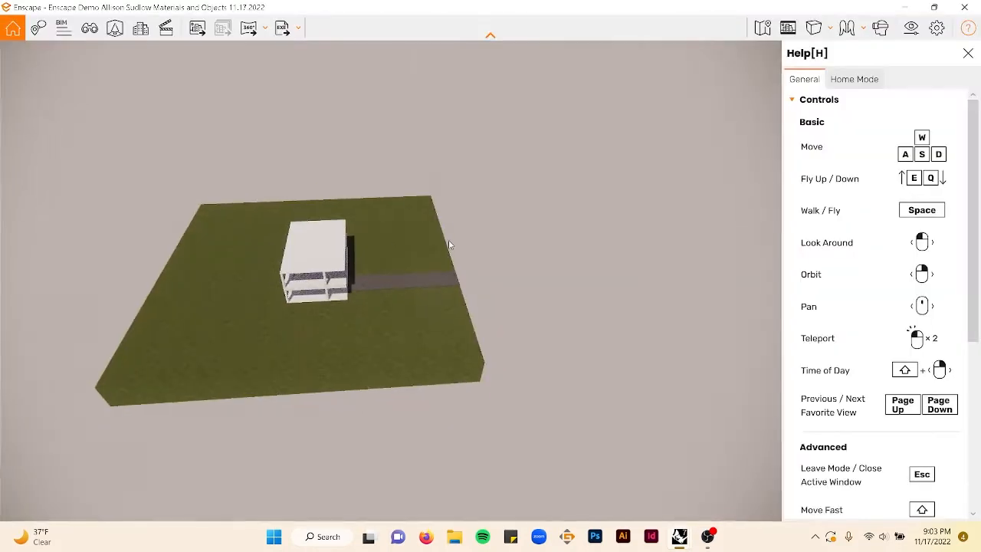
- Scroll through the Enscape controls help and close the help panel
{"action": "scroll", "coordinate": [364, 299], "scroll_direction": "up", "scroll_amount": 3}
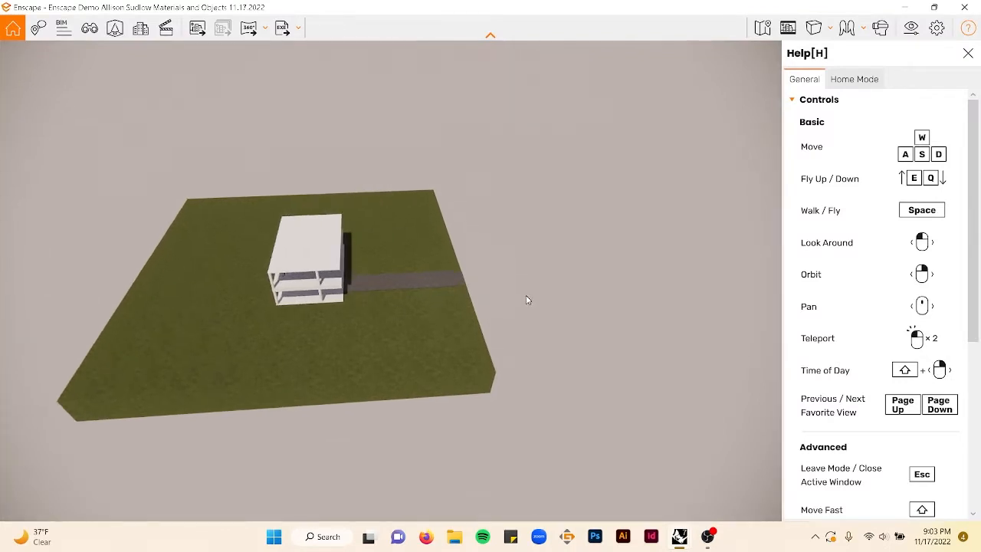
{"action": "scroll", "coordinate": [847, 152], "scroll_direction": "down", "scroll_amount": 4}
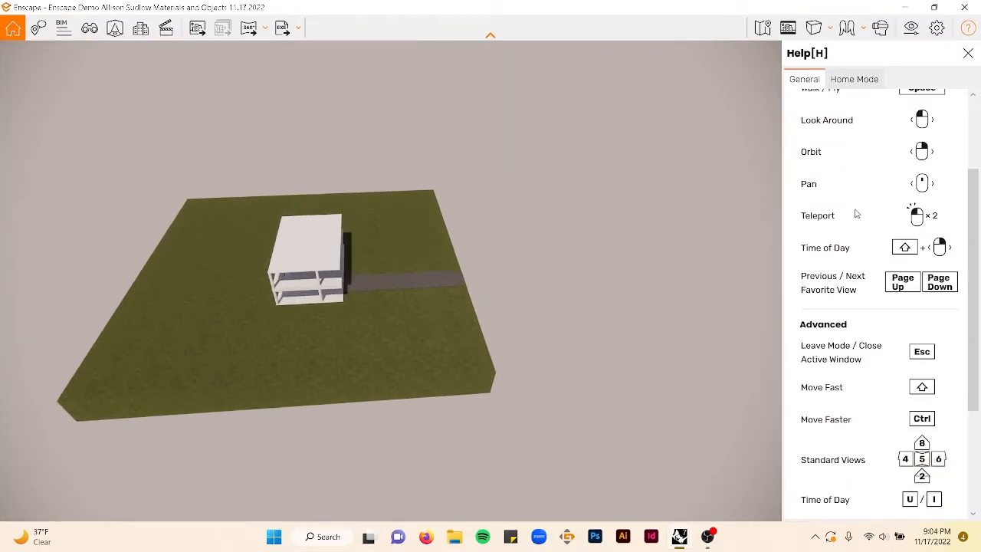
{"action": "scroll", "coordinate": [865, 384], "scroll_direction": "up", "scroll_amount": 2}
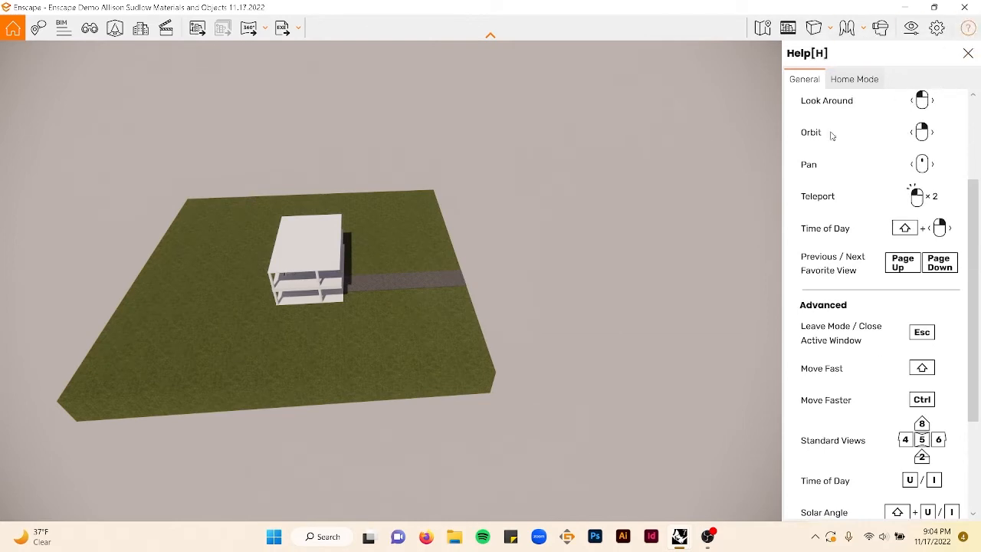
{"action": "left_click", "coordinate": [968, 56]}
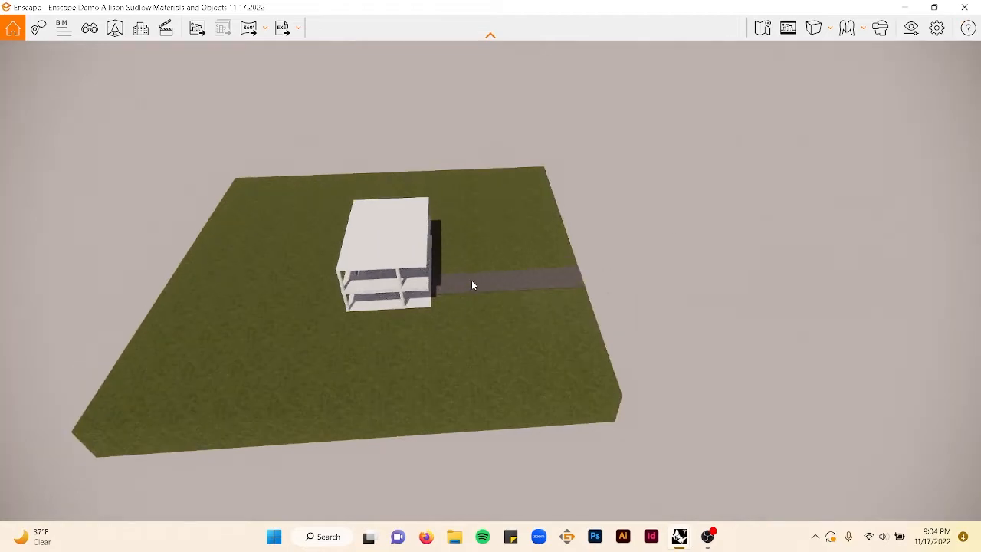
- Zoom in to inspect the grass and cobblestone pavement in the render, then close the Enscape window
{"action": "scroll", "coordinate": [463, 266], "scroll_direction": "up", "scroll_amount": 10}
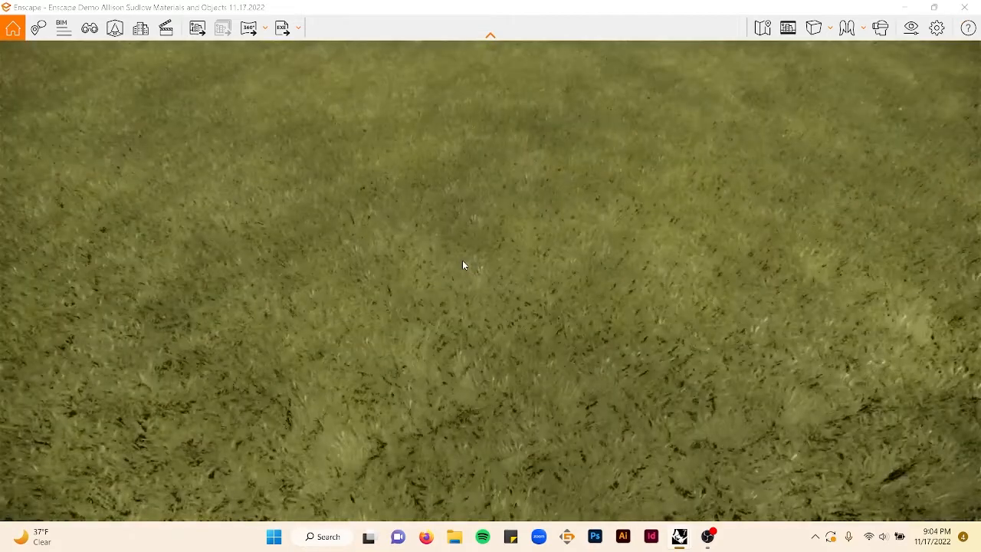
{"action": "scroll", "coordinate": [462, 261], "scroll_direction": "down", "scroll_amount": 2}
{"action": "scroll", "coordinate": [459, 277], "scroll_direction": "up", "scroll_amount": 3}
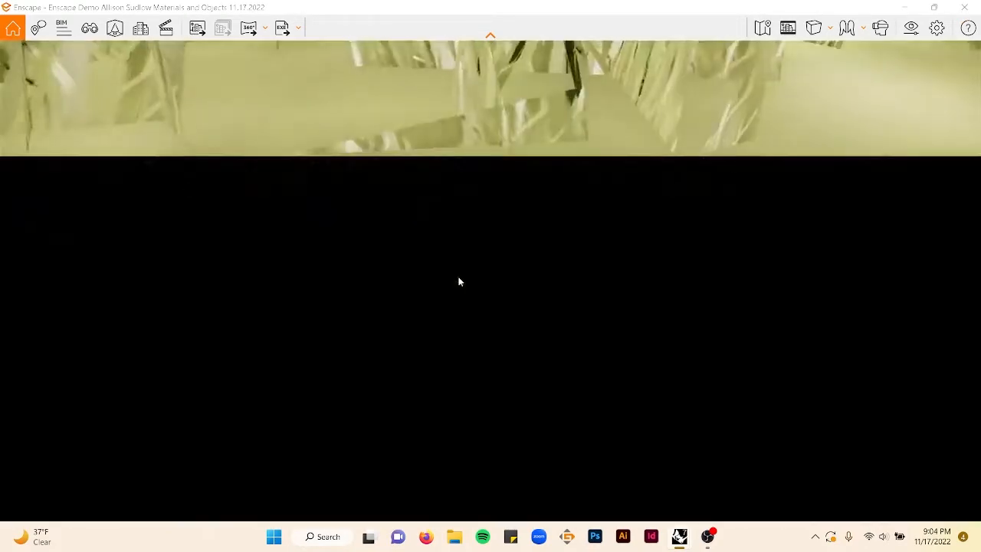
{"action": "scroll", "coordinate": [458, 282], "scroll_direction": "down", "scroll_amount": 4}
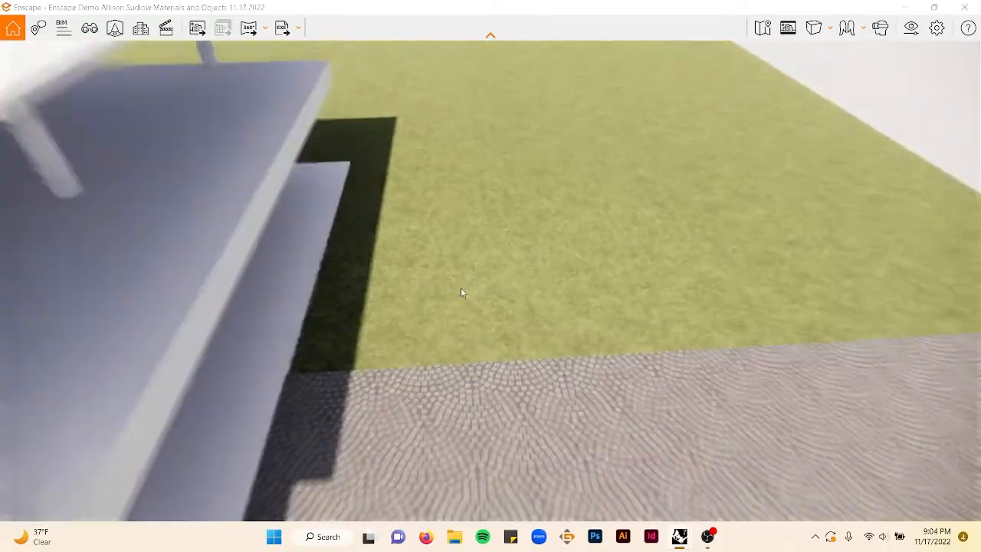
{"action": "mouse_move", "coordinate": [535, 406]}
{"action": "left_mouse_down"}
{"action": "mouse_move", "coordinate": [659, 357]}
{"action": "mouse_move", "coordinate": [544, 397]}
{"action": "left_mouse_up"}
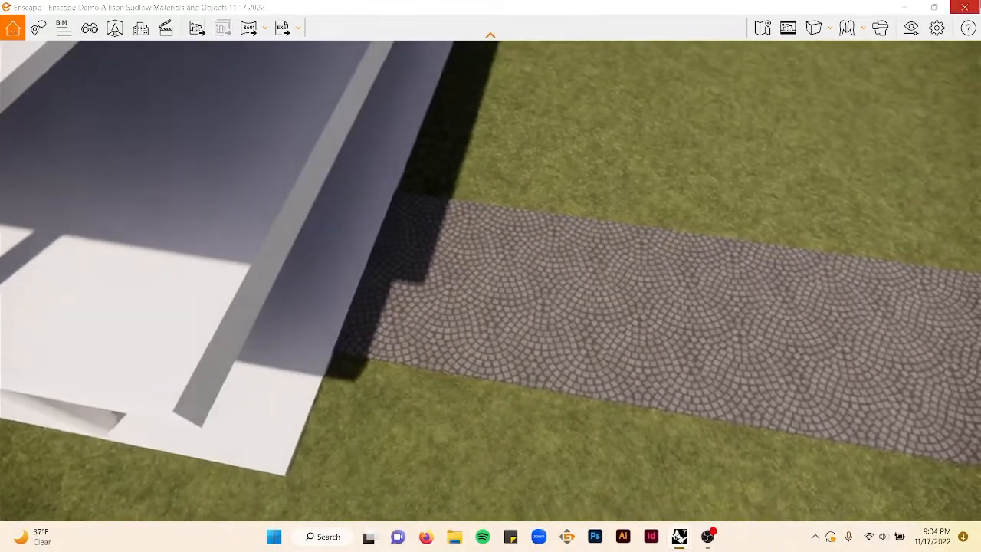
{"action": "left_click", "coordinate": [975, 8]}
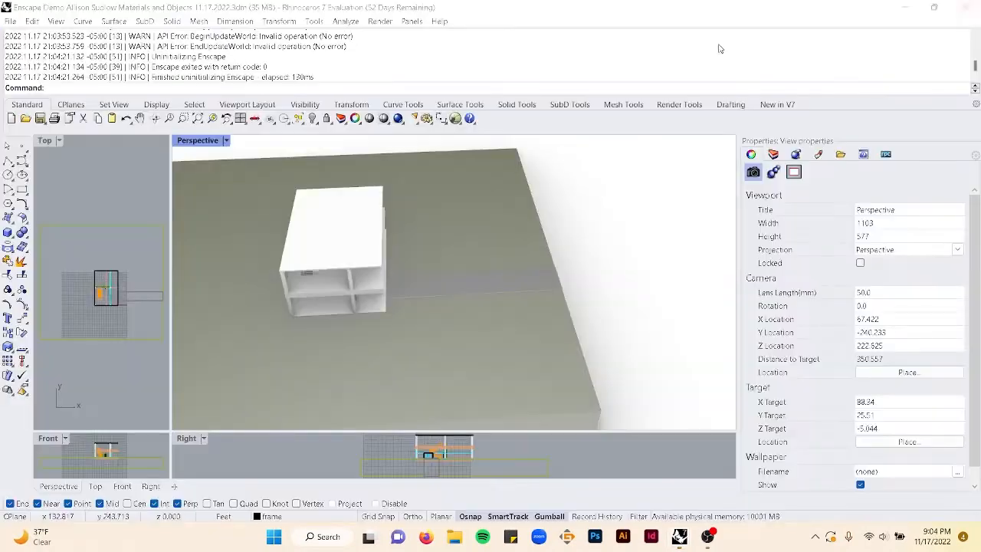
- Rotate the pavement's box mapping 90 degrees about Z with the mapping widget
{"action": "left_click", "coordinate": [546, 292]}
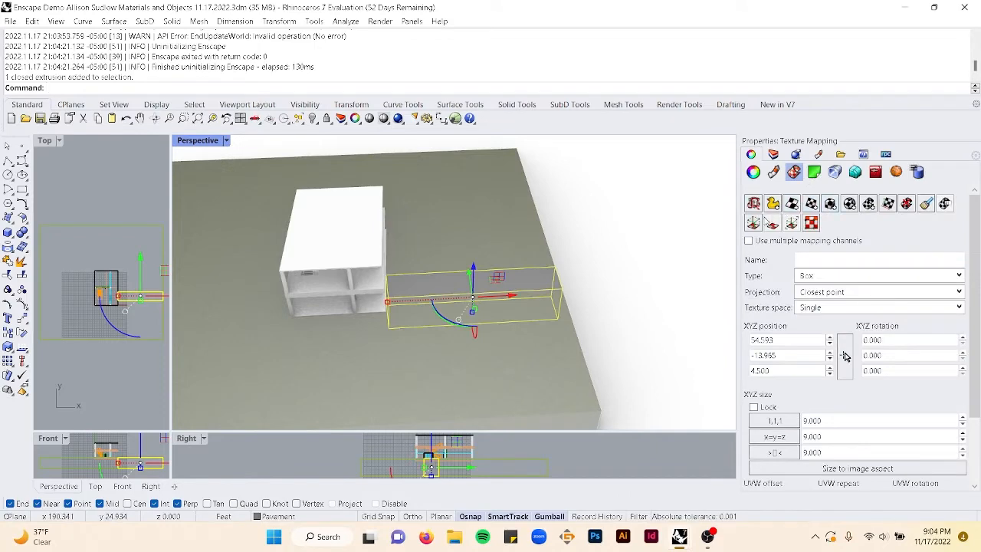
{"action": "left_click", "coordinate": [755, 223]}
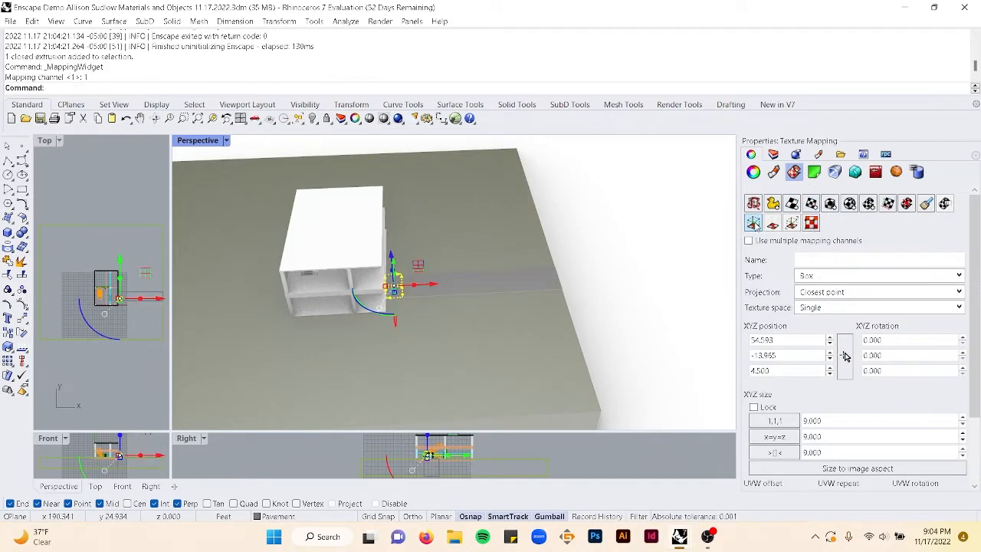
{"action": "scroll", "coordinate": [387, 296], "scroll_direction": "up", "scroll_amount": 5}
{"action": "scroll", "coordinate": [386, 291], "scroll_direction": "up", "scroll_amount": 2}
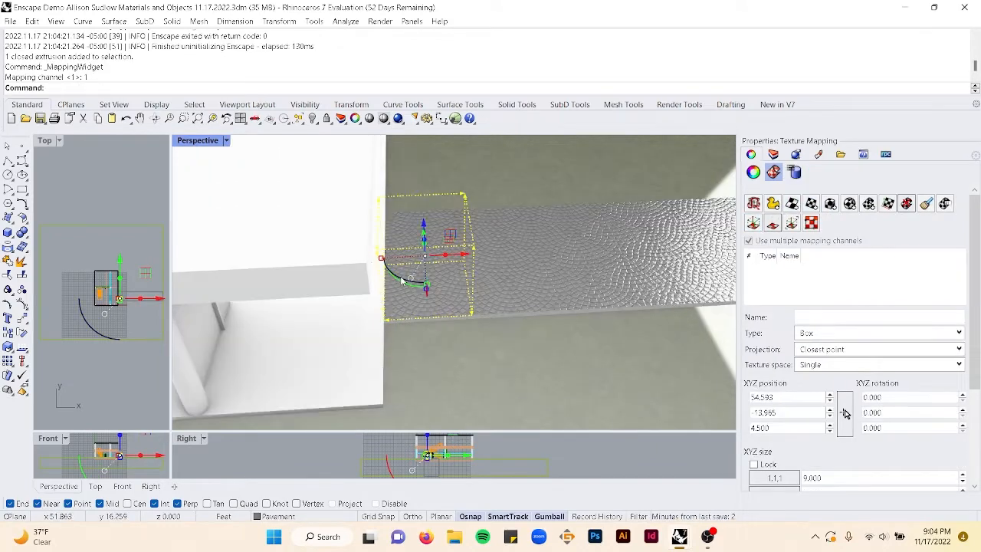
{"action": "left_click", "coordinate": [401, 280]}
{"action": "left_click_drag", "start_coordinate": [404, 281], "coordinate": [489, 263]}
{"action": "scroll", "coordinate": [489, 264], "scroll_direction": "down", "scroll_amount": 5}
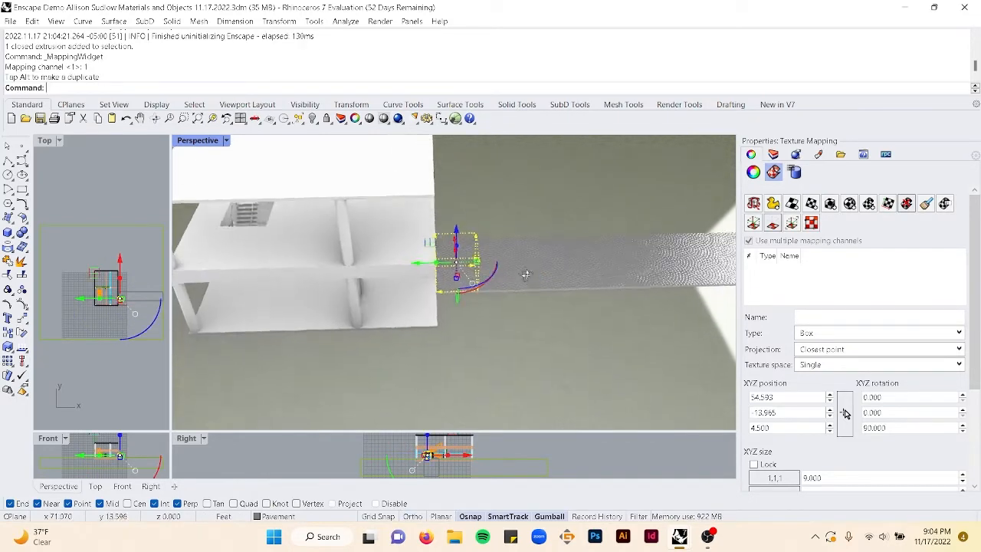
{"action": "key", "text": "Escape"}
- Move the pavement's texture mapping widget -2 along Z with its gumball
{"action": "scroll", "coordinate": [533, 252], "scroll_direction": "up", "scroll_amount": 3}
{"action": "scroll", "coordinate": [540, 258], "scroll_direction": "down", "scroll_amount": 5}
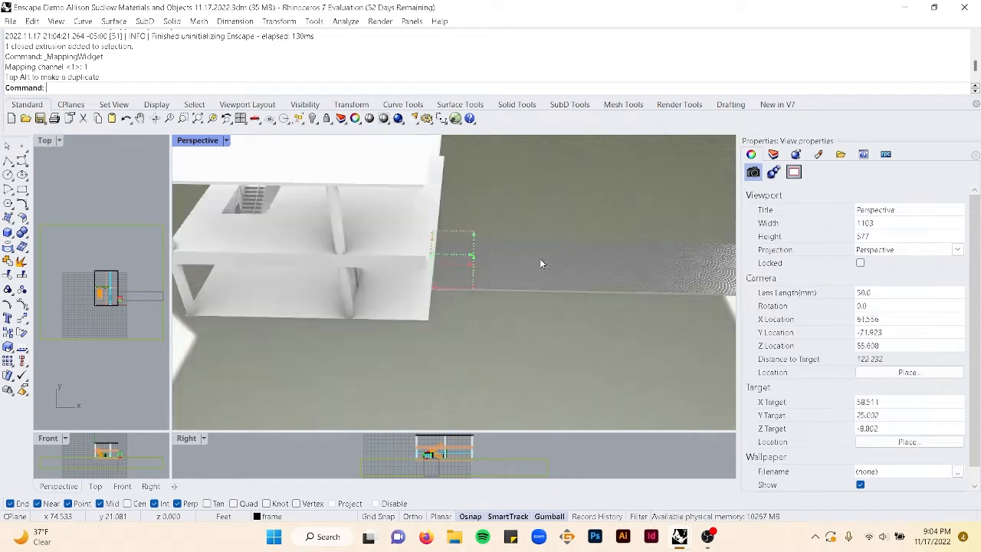
{"action": "right_click_drag", "start_coordinate": [548, 271], "coordinate": [628, 223]}
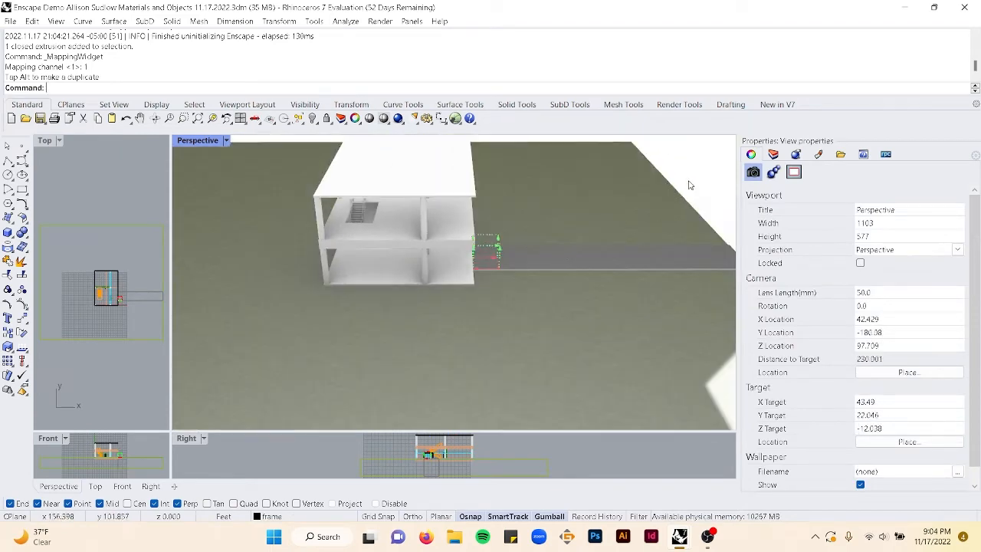
{"action": "left_click", "coordinate": [637, 251]}
{"action": "scroll", "coordinate": [602, 254], "scroll_direction": "up", "scroll_amount": 5}
{"action": "scroll", "coordinate": [369, 299], "scroll_direction": "up", "scroll_amount": 10}
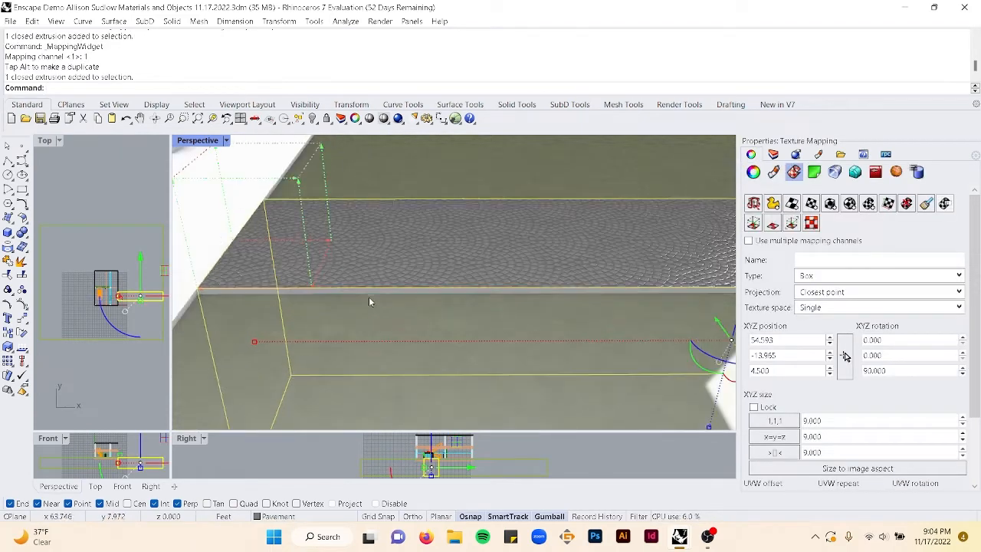
{"action": "scroll", "coordinate": [349, 276], "scroll_direction": "down", "scroll_amount": 6}
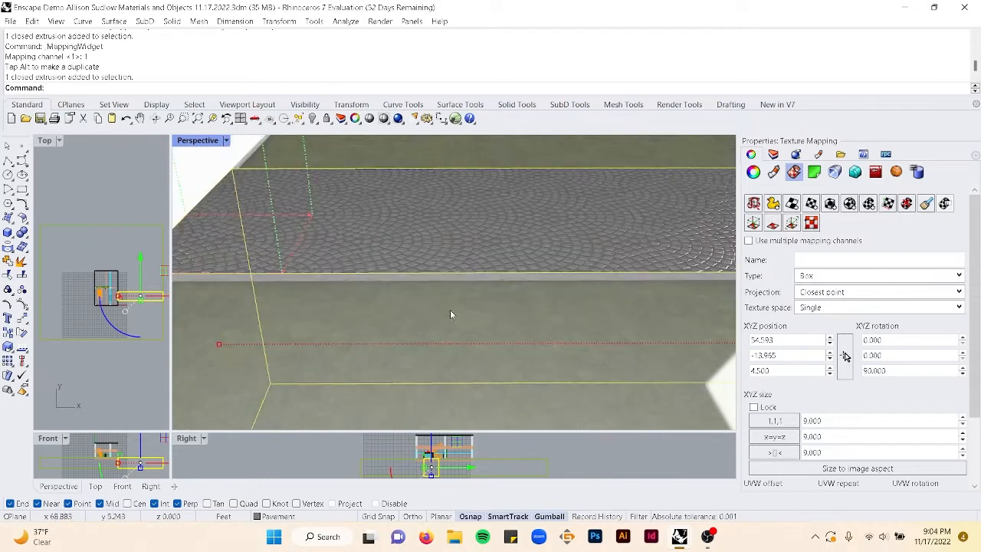
{"action": "scroll", "coordinate": [450, 314], "scroll_direction": "down", "scroll_amount": 5}
{"action": "left_click", "coordinate": [577, 289]}
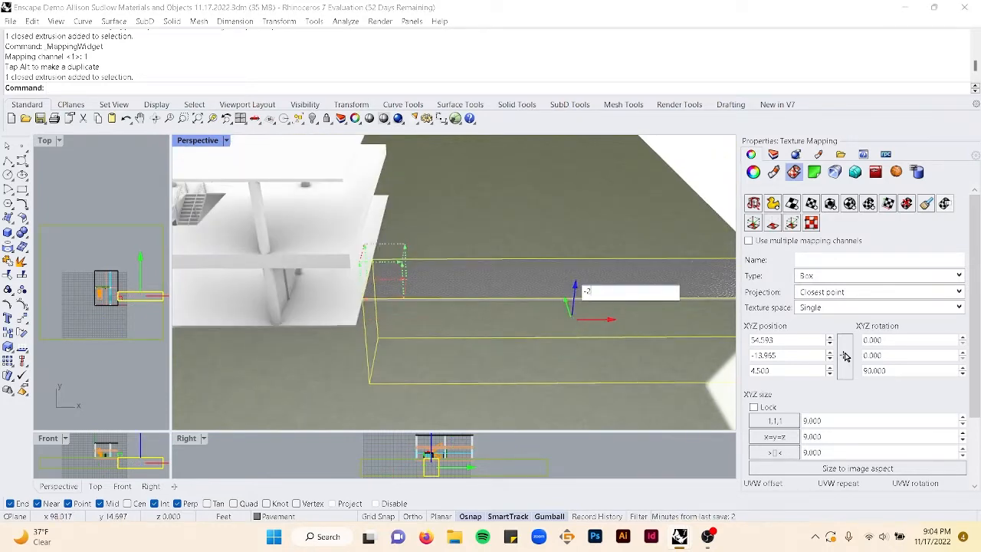
{"action": "key", "text": "Return"}
- Lower the pavement's mapping widget further along Z with two more small gumball moves and exit the widget
{"action": "scroll", "coordinate": [571, 322], "scroll_direction": "up", "scroll_amount": 3}
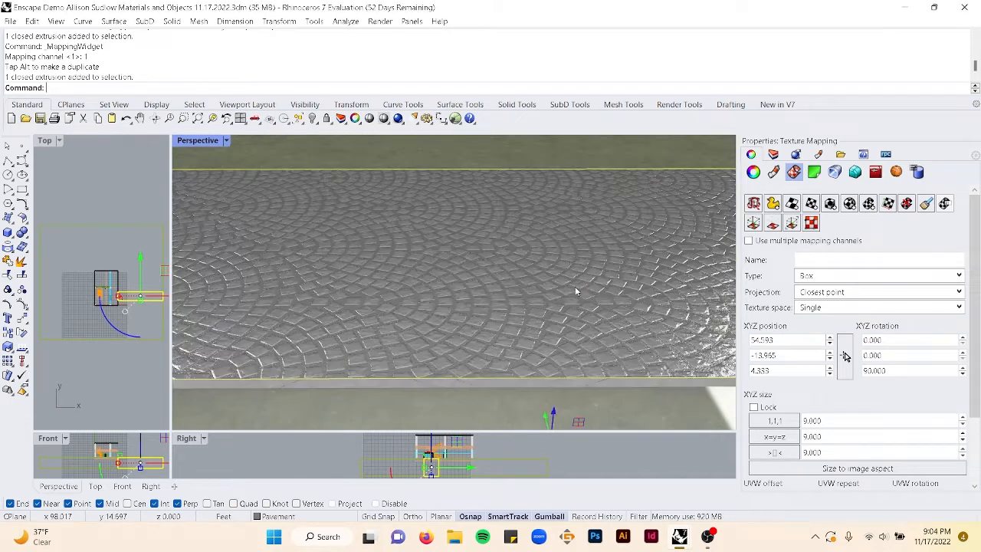
{"action": "left_click", "coordinate": [560, 357]}
{"action": "key", "text": "Return"}
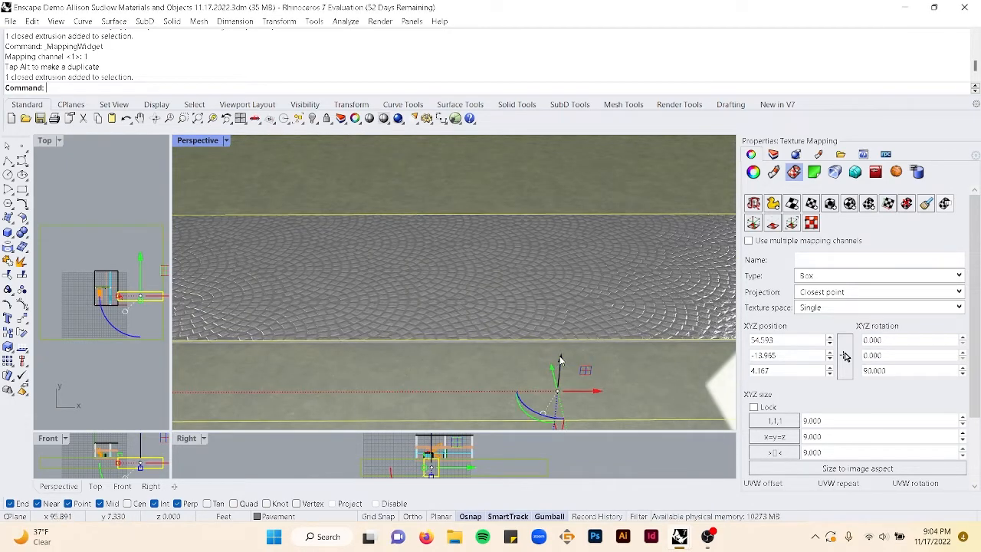
{"action": "left_click", "coordinate": [564, 357]}
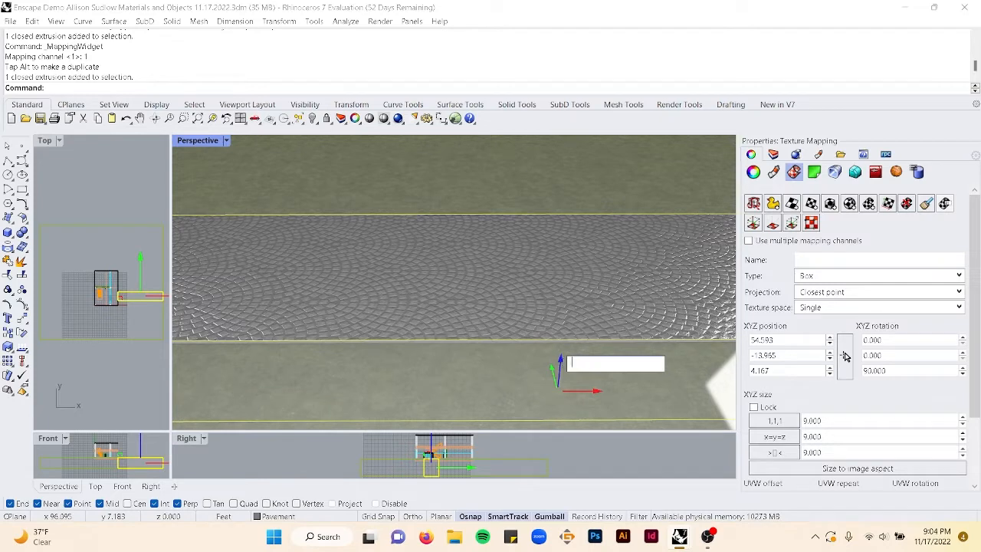
{"action": "key", "text": "Return"}
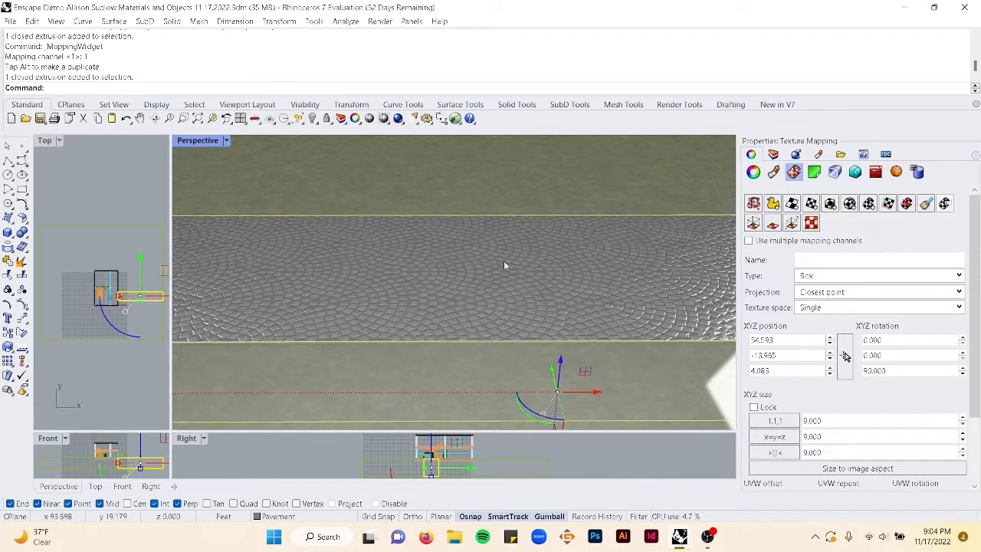
{"action": "key", "text": "Escape"}
- Switch to the layers panel and orbit around the house to review the model
{"action": "scroll", "coordinate": [503, 265], "scroll_direction": "down", "scroll_amount": 10}
{"action": "right_click_drag", "start_coordinate": [480, 270], "coordinate": [560, 146]}
{"action": "left_click", "coordinate": [774, 154]}
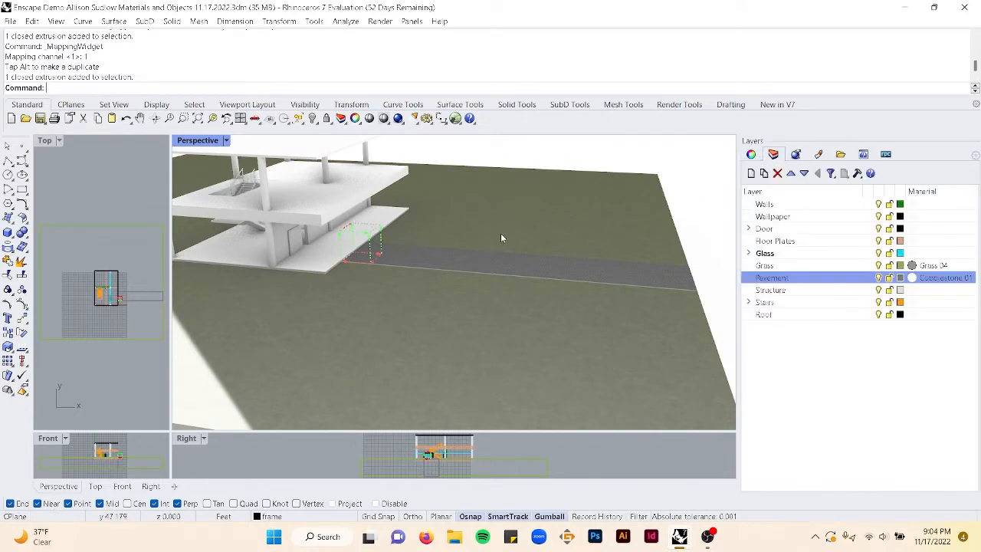
{"action": "scroll", "coordinate": [468, 264], "scroll_direction": "up", "scroll_amount": 5}
{"action": "scroll", "coordinate": [460, 270], "scroll_direction": "down", "scroll_amount": 5}
{"action": "right_click_drag", "start_coordinate": [460, 270], "coordinate": [527, 255]}
{"action": "scroll", "coordinate": [546, 271], "scroll_direction": "up", "scroll_amount": 7}
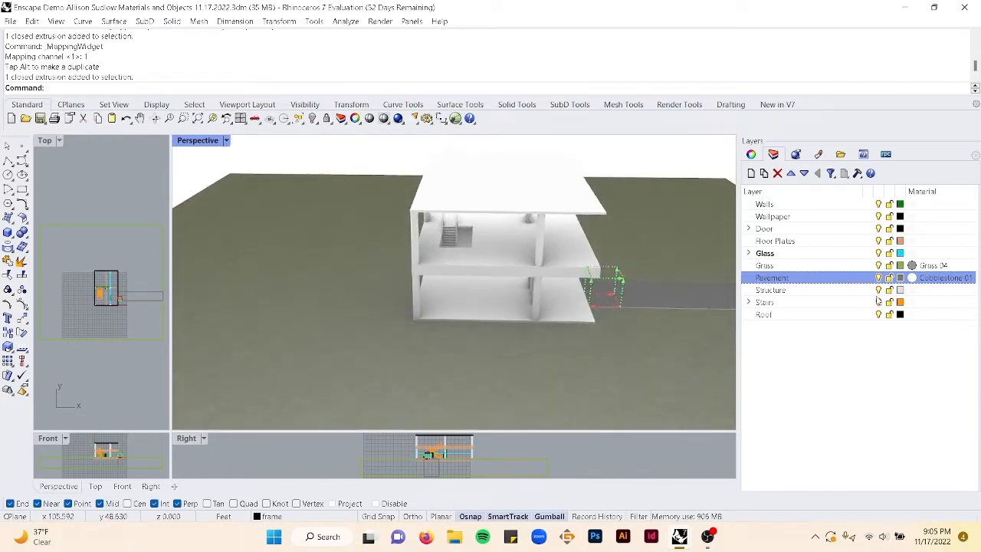
{"action": "left_click", "coordinate": [901, 364]}
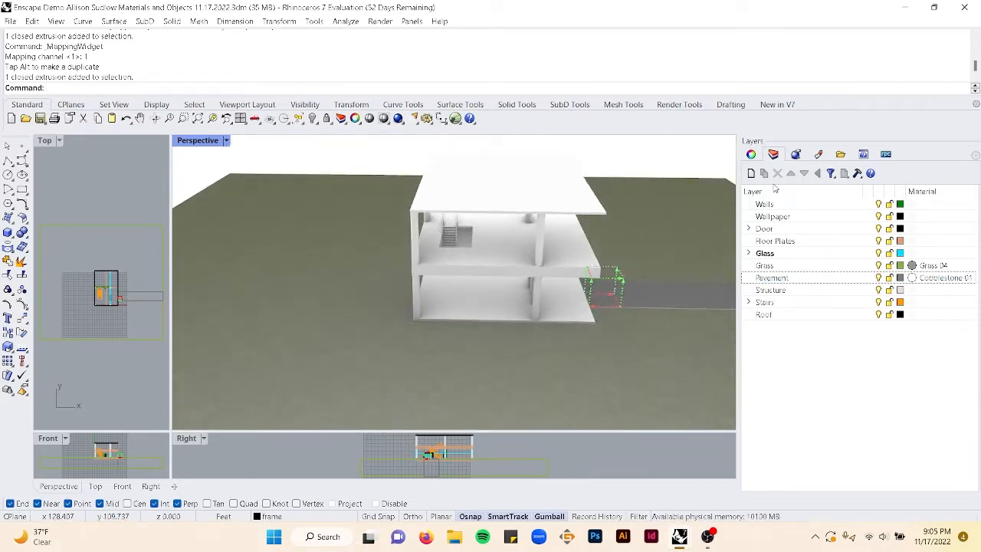
{"action": "right_click_drag", "start_coordinate": [572, 256], "coordinate": [580, 201]}
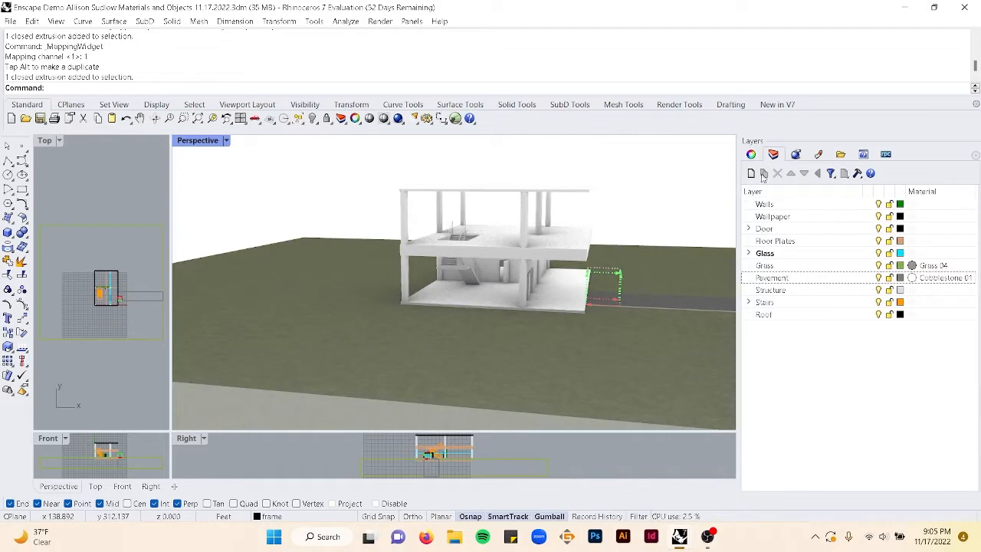
{"action": "left_click", "coordinate": [665, 273]}
{"action": "left_click", "coordinate": [658, 224]}
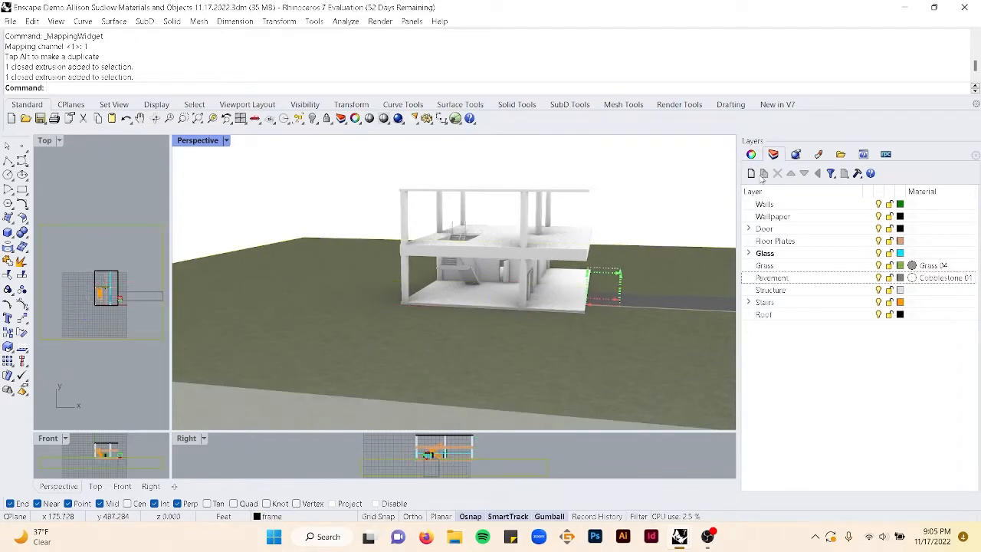
{"action": "left_click", "coordinate": [644, 191]}
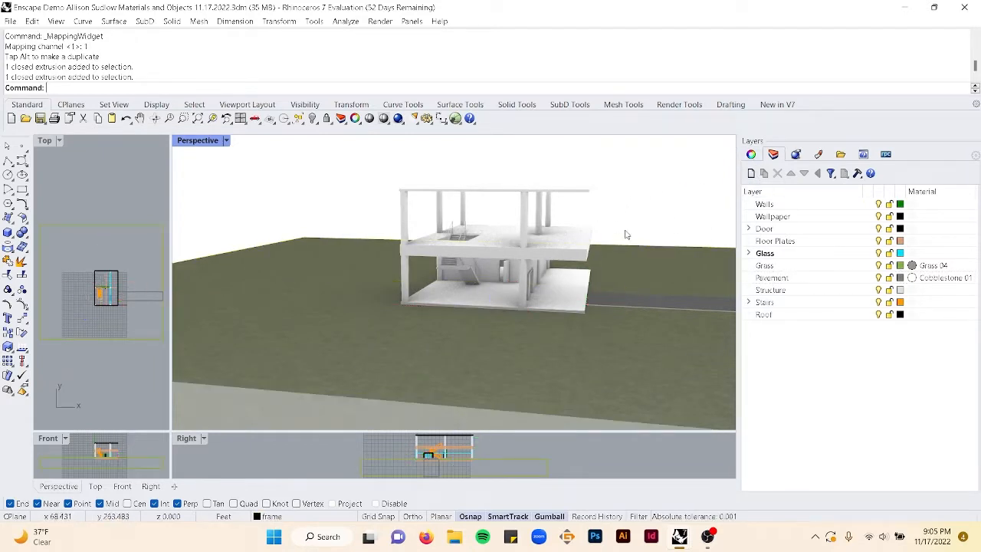
{"action": "right_click_drag", "start_coordinate": [625, 234], "coordinate": [623, 229]}
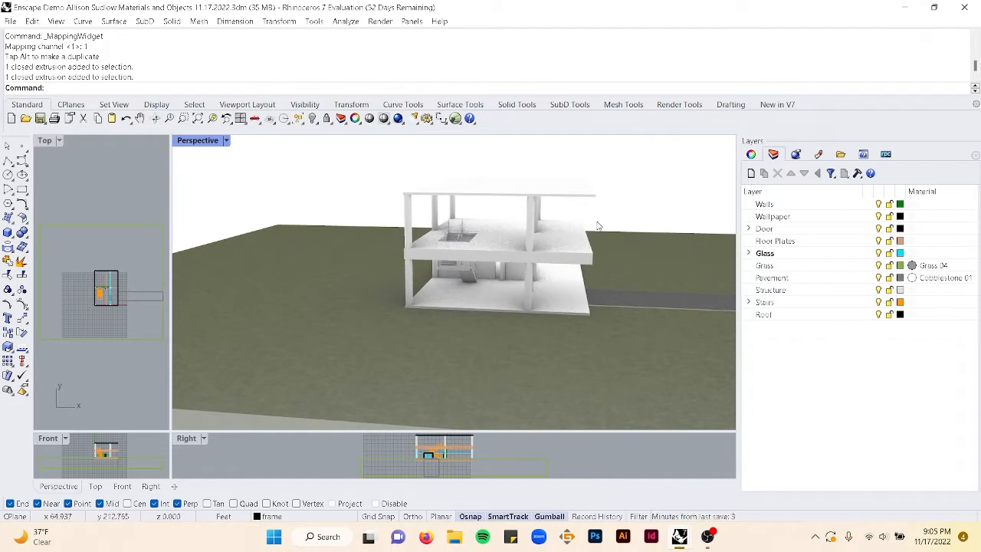
{"action": "scroll", "coordinate": [624, 230], "scroll_direction": "up", "scroll_amount": 2}
- Select the Floor Plates layer's objects and click individual floor and column objects to compare them
{"action": "left_click", "coordinate": [826, 229]}
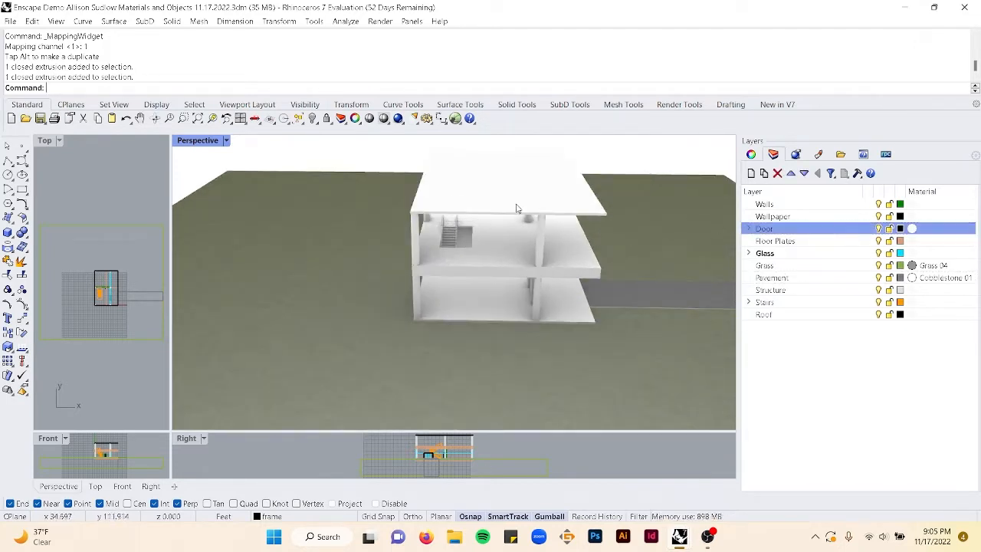
{"action": "left_click", "coordinate": [494, 270]}
{"action": "left_click", "coordinate": [836, 244]}
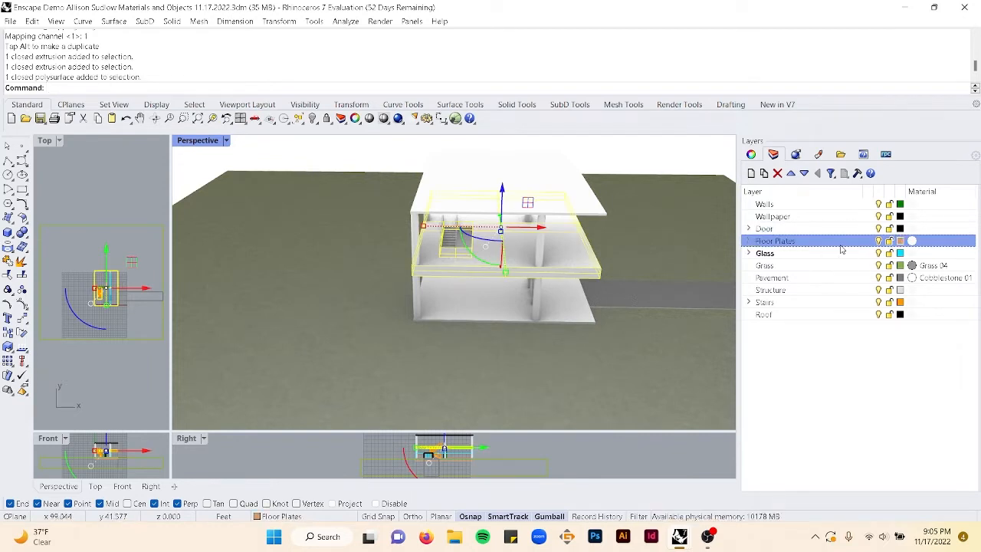
{"action": "right_click", "coordinate": [832, 245]}
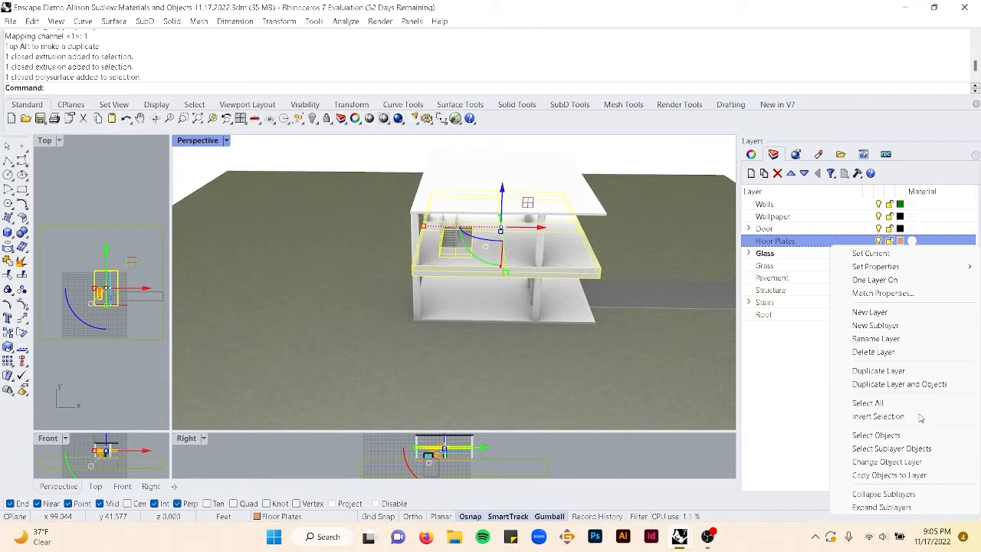
{"action": "left_click", "coordinate": [532, 277]}
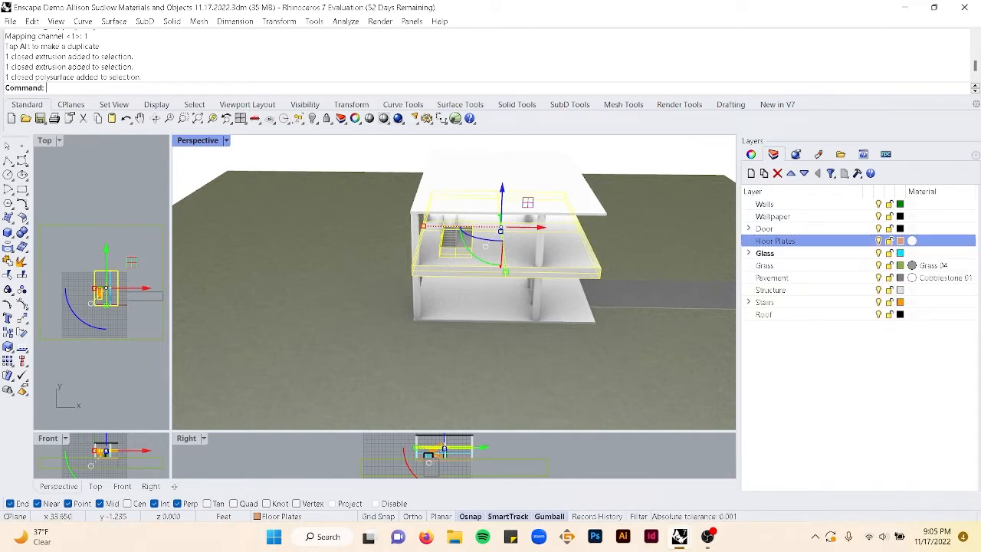
{"action": "left_click", "coordinate": [535, 280]}
{"action": "right_click", "coordinate": [842, 247]}
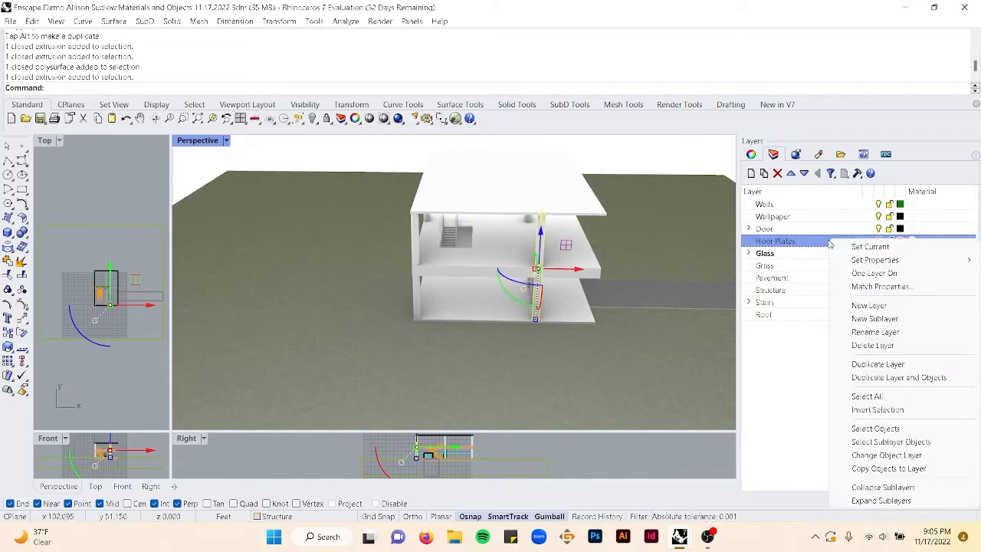
{"action": "left_click", "coordinate": [885, 427]}
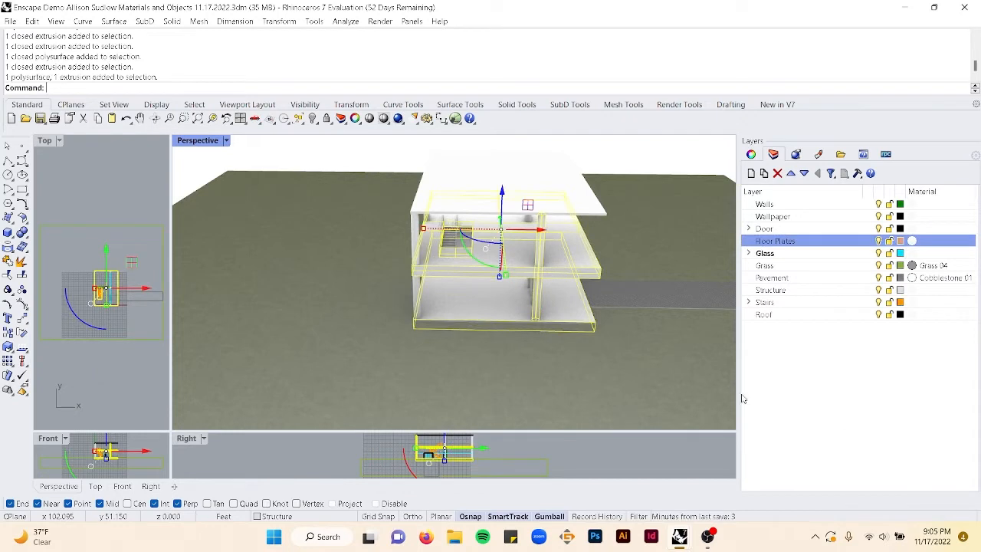
{"action": "left_click", "coordinate": [617, 163]}
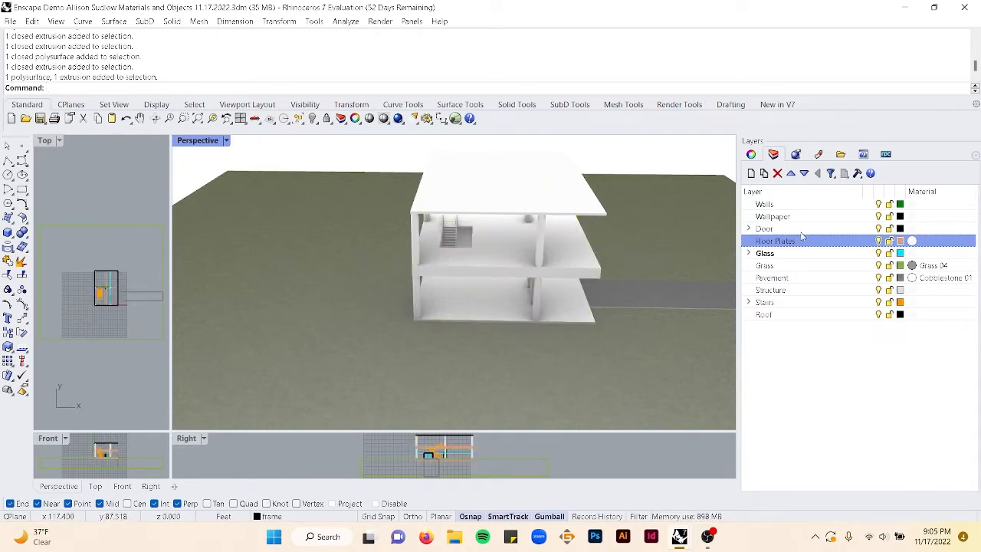
{"action": "left_click", "coordinate": [535, 246]}
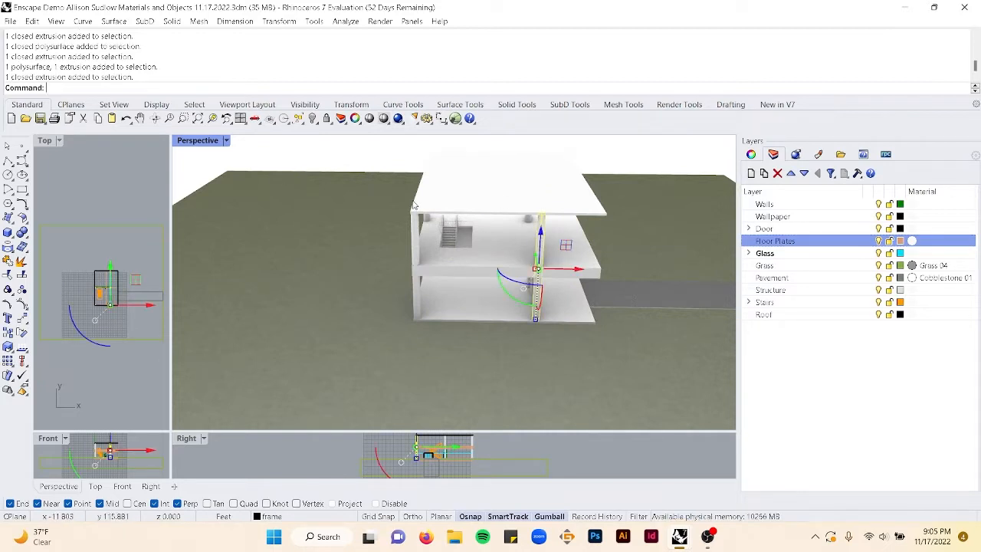
{"action": "left_click", "coordinate": [312, 161]}
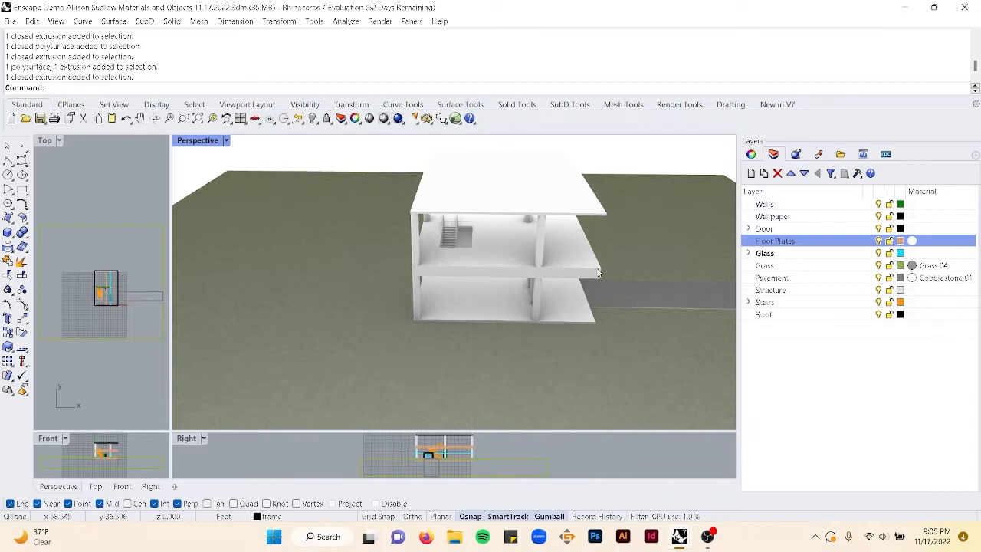
{"action": "left_click", "coordinate": [542, 237]}
{"action": "key", "text": "Escape"}
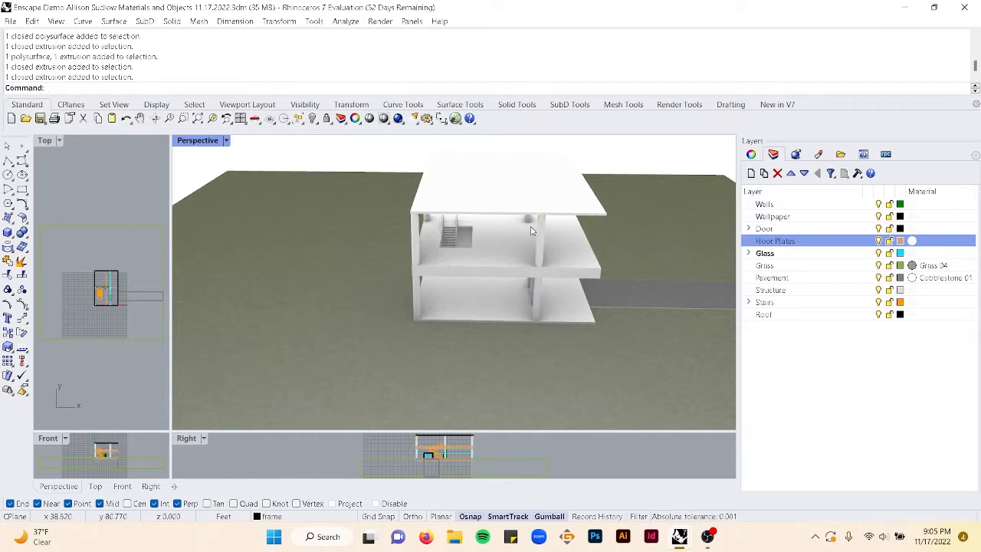
- Select all Floor Plates objects and assign the Wood 02, Chevron material to the Floor Plates layer
{"action": "left_click", "coordinate": [850, 244]}
{"action": "right_click", "coordinate": [853, 247]}
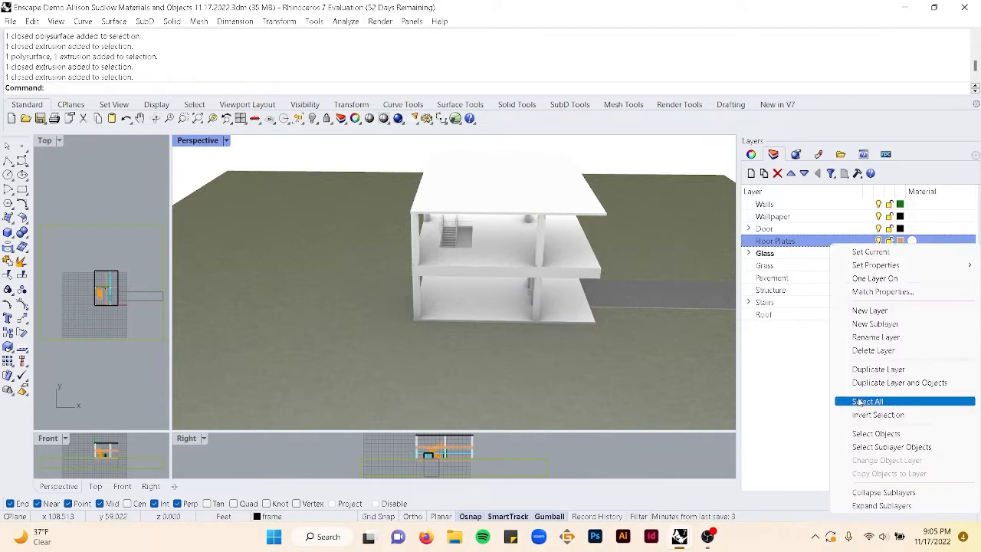
{"action": "left_click", "coordinate": [859, 431]}
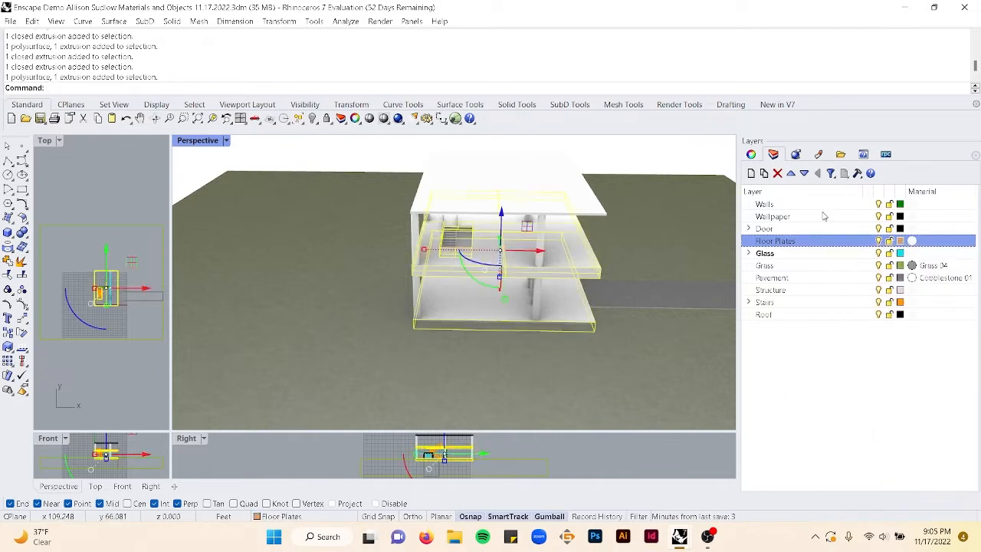
{"action": "left_click", "coordinate": [912, 241]}
{"action": "left_click", "coordinate": [672, 48]}
{"action": "scroll", "coordinate": [654, 254], "scroll_direction": "down", "scroll_amount": 10}
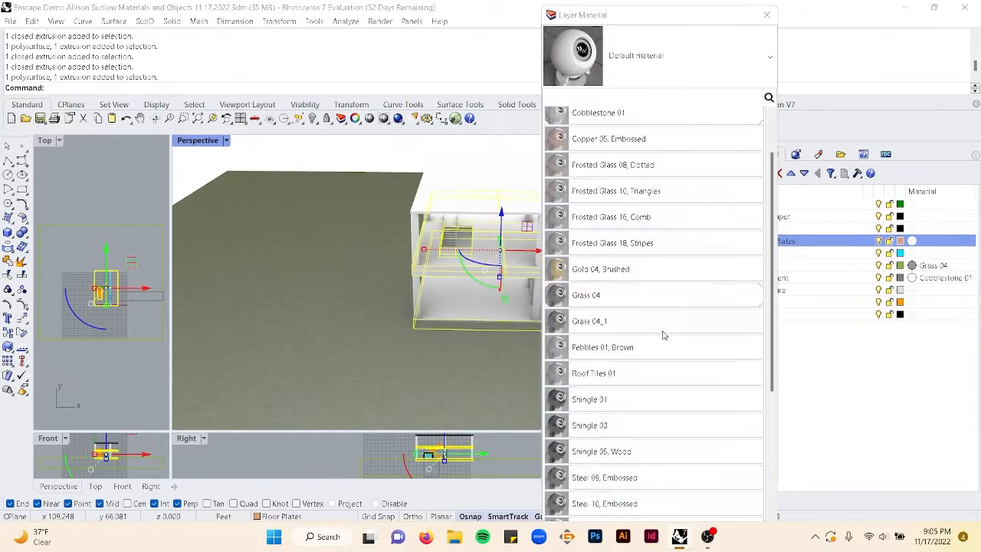
{"action": "scroll", "coordinate": [664, 332], "scroll_direction": "down", "scroll_amount": 2}
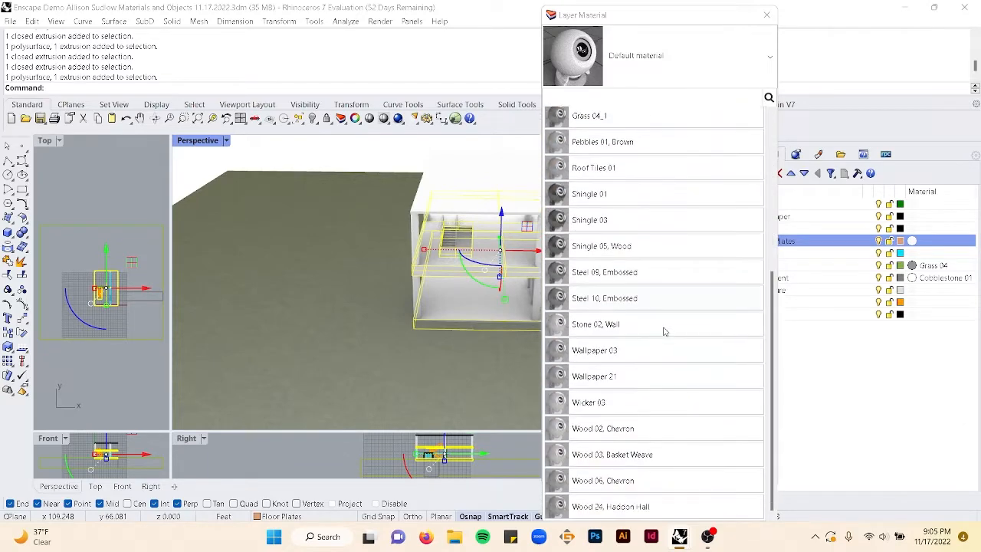
{"action": "left_click", "coordinate": [635, 430]}
{"action": "left_click", "coordinate": [646, 477]}
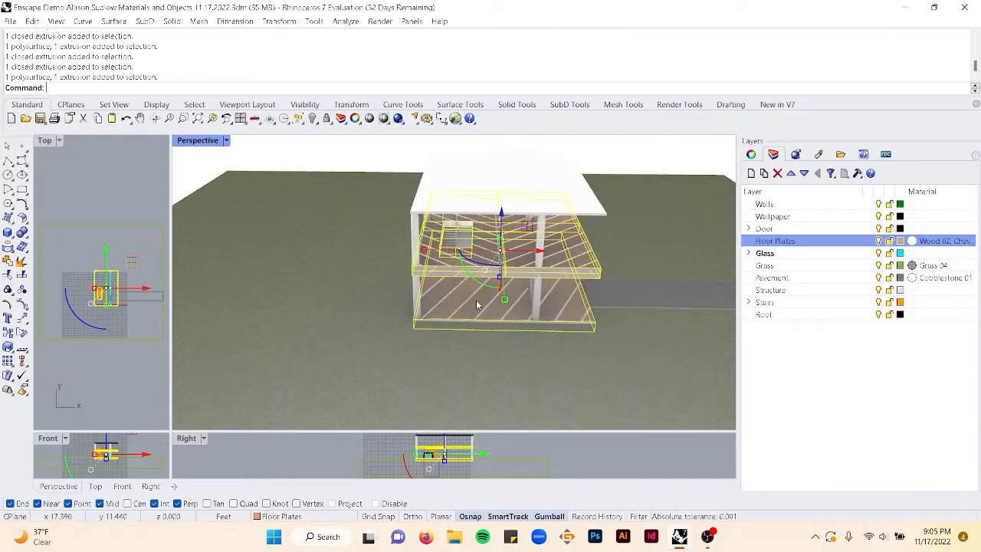
- Apply box texture mapping 4 units in size to the selected Floor Plates objects
{"action": "scroll", "coordinate": [476, 305], "scroll_direction": "up", "scroll_amount": 10}
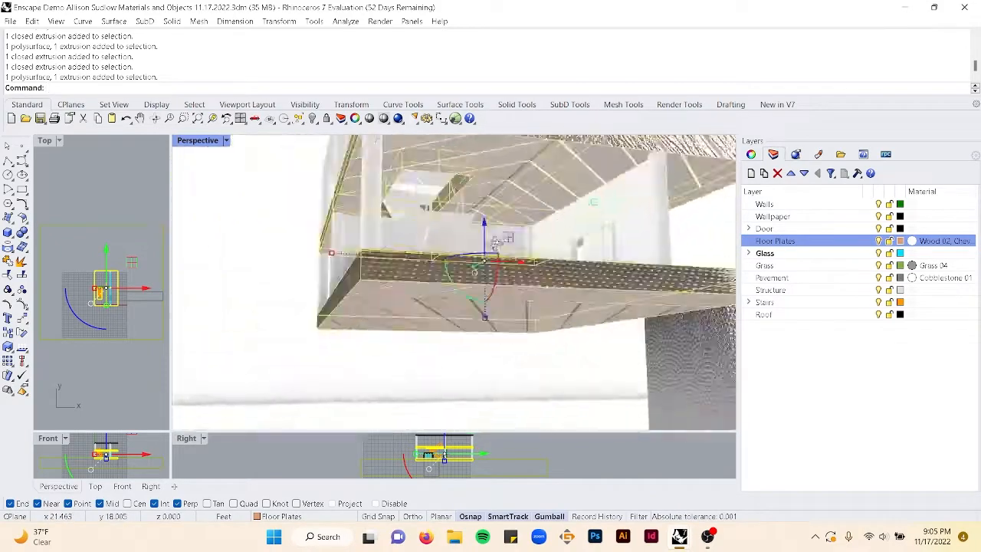
{"action": "scroll", "coordinate": [496, 241], "scroll_direction": "down", "scroll_amount": 5}
{"action": "left_click", "coordinate": [751, 154]}
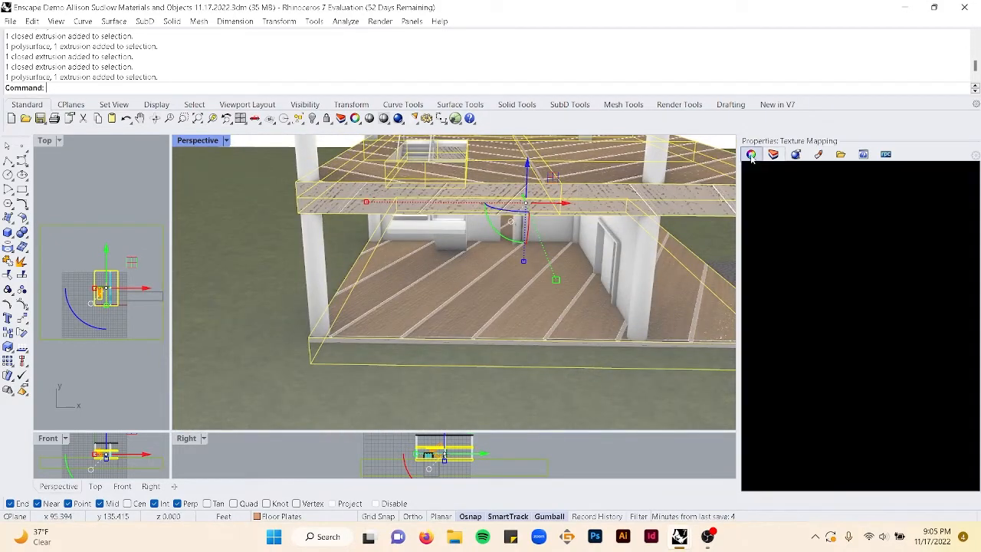
{"action": "left_click", "coordinate": [830, 203]}
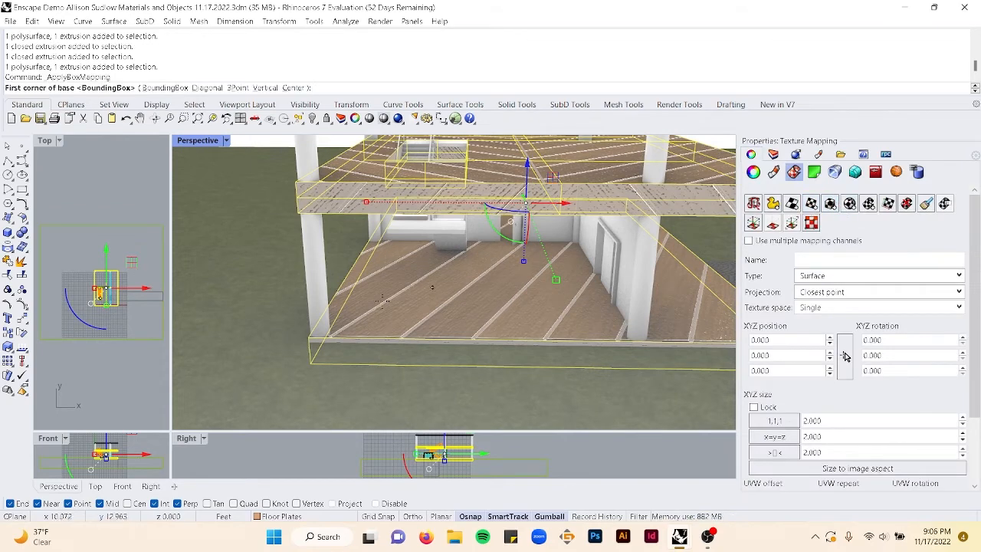
{"action": "left_click", "coordinate": [357, 338]}
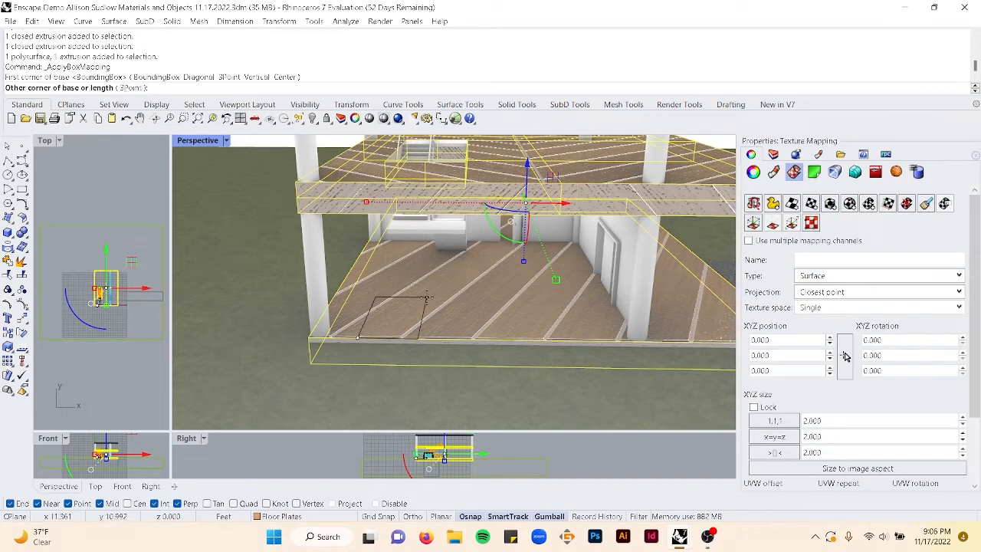
{"action": "type", "text": "4"}
{"action": "key", "text": "Return"}
{"action": "key", "text": "Return"}
{"action": "key", "text": "Return"}
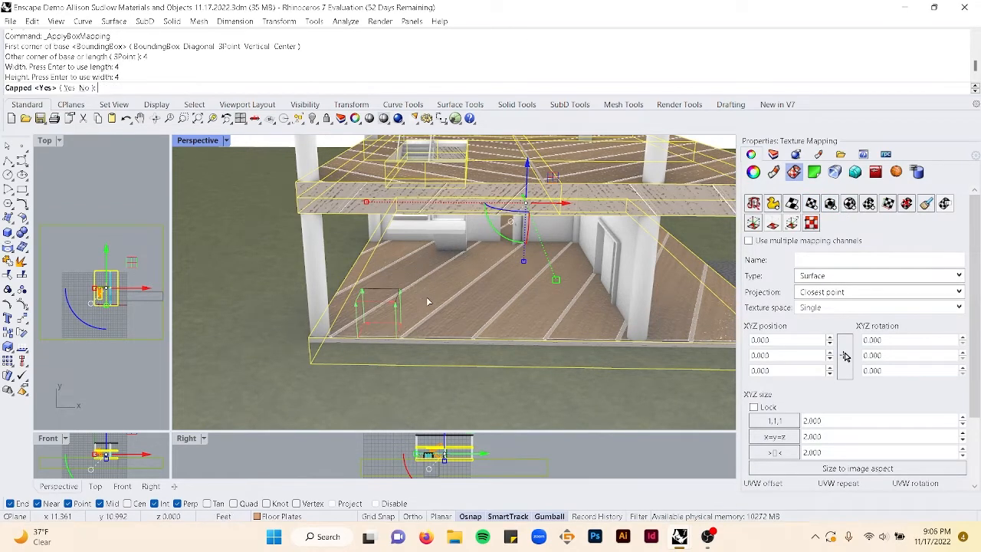
{"action": "key", "text": "Return"}
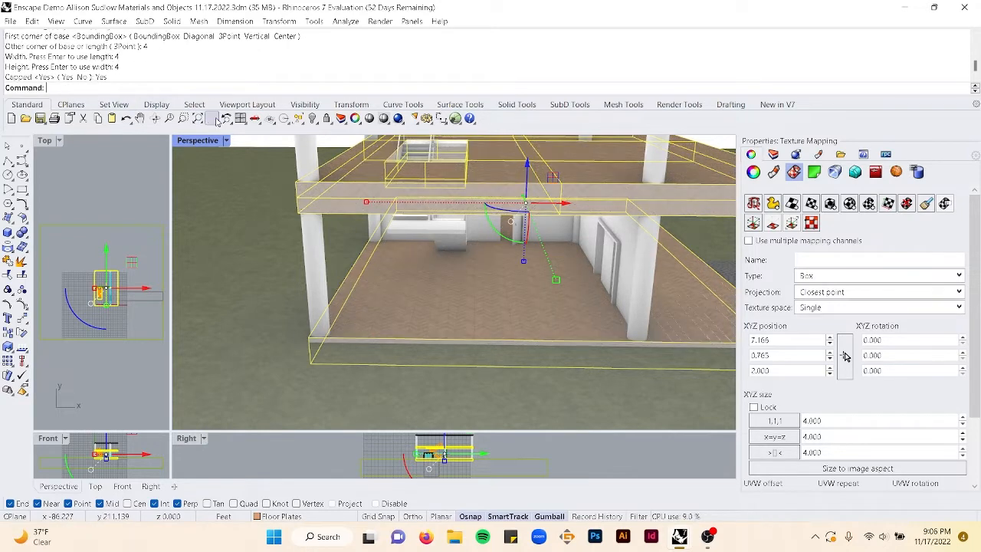
- Assign the Gold 04, Brushed material to the Structure layer
{"action": "mouse_move", "coordinate": [470, 289]}
{"action": "right_mouse_down"}
{"action": "mouse_move", "coordinate": [462, 257]}
{"action": "mouse_move", "coordinate": [457, 278]}
{"action": "right_mouse_up"}
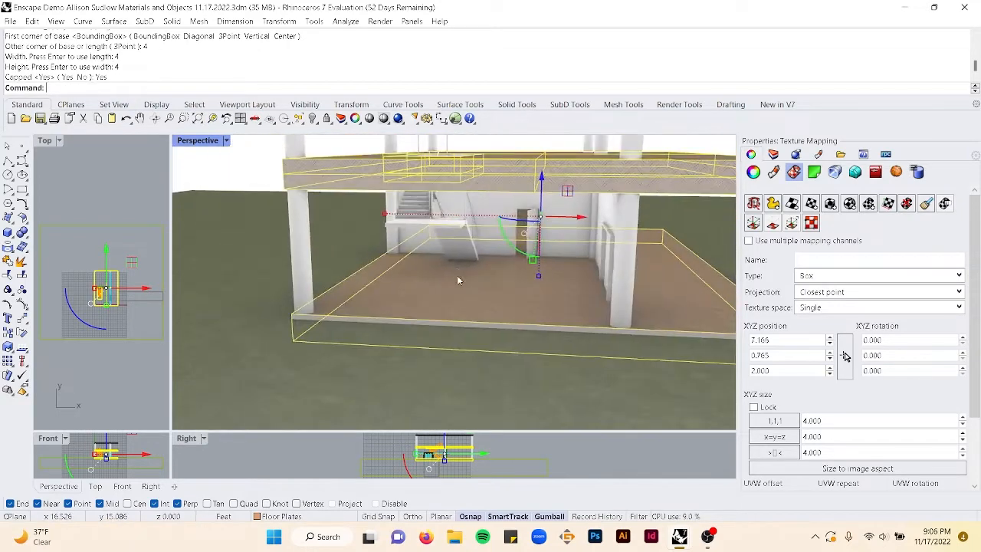
{"action": "left_click", "coordinate": [222, 170]}
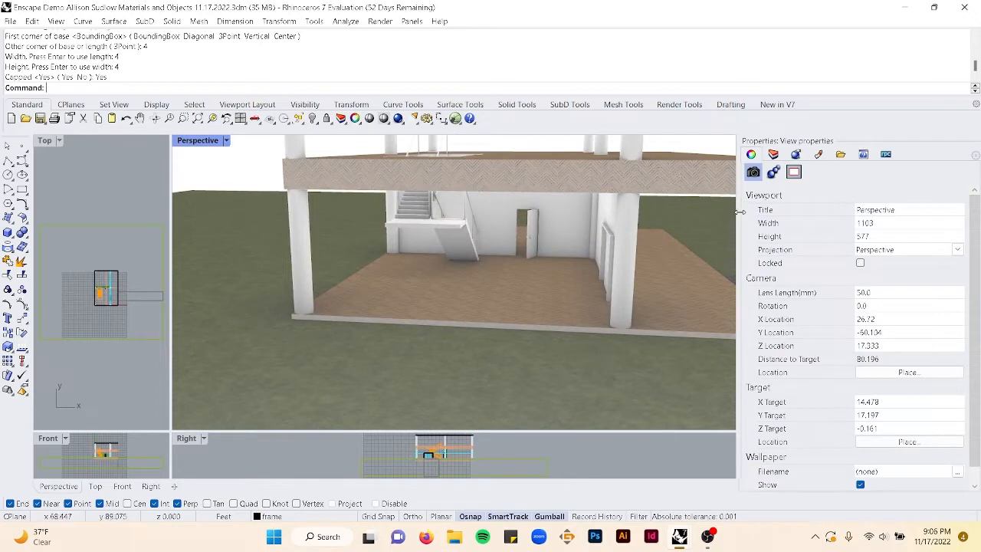
{"action": "right_click_drag", "start_coordinate": [558, 239], "coordinate": [521, 262]}
{"action": "left_click", "coordinate": [772, 154]}
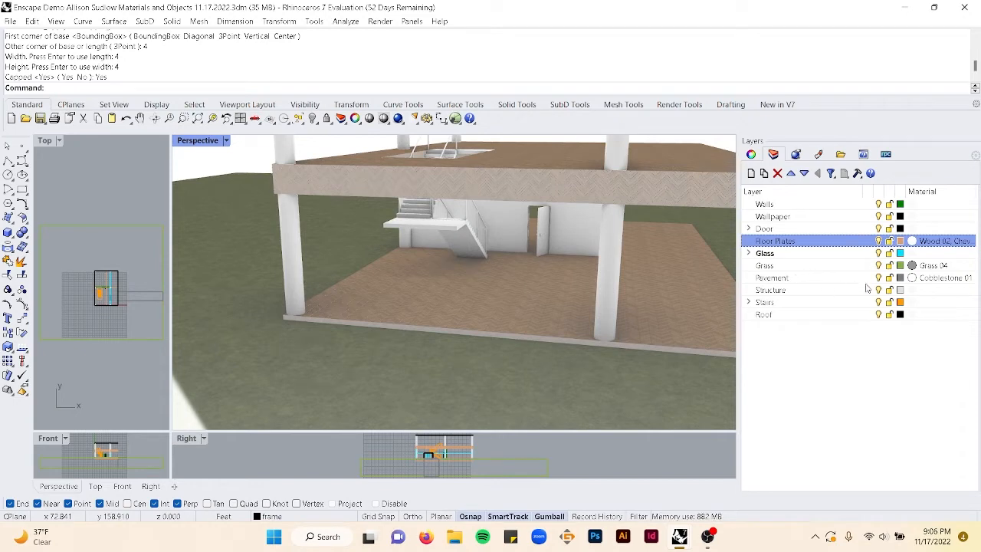
{"action": "left_click", "coordinate": [843, 294]}
{"action": "left_click", "coordinate": [912, 291]}
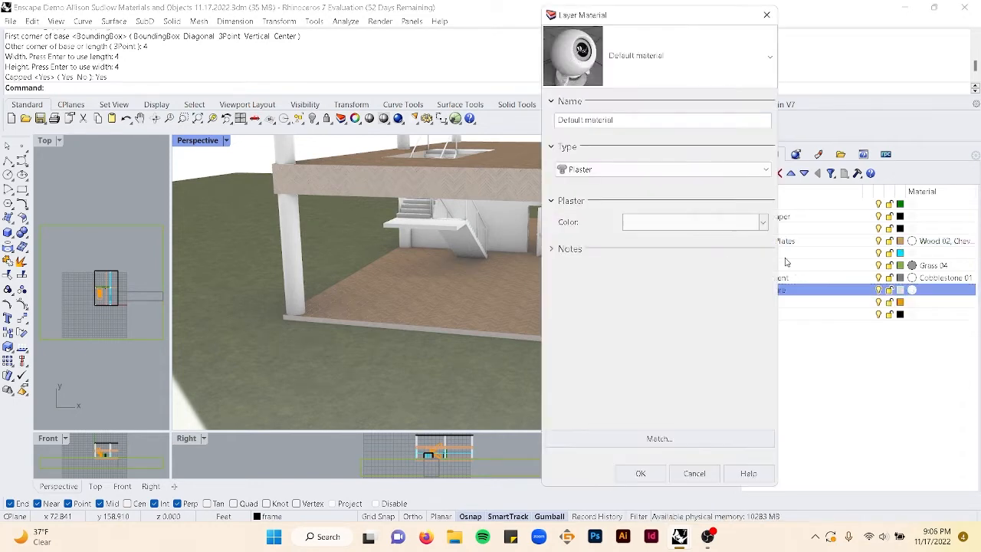
{"action": "left_click_drag", "start_coordinate": [688, 20], "coordinate": [559, 17]}
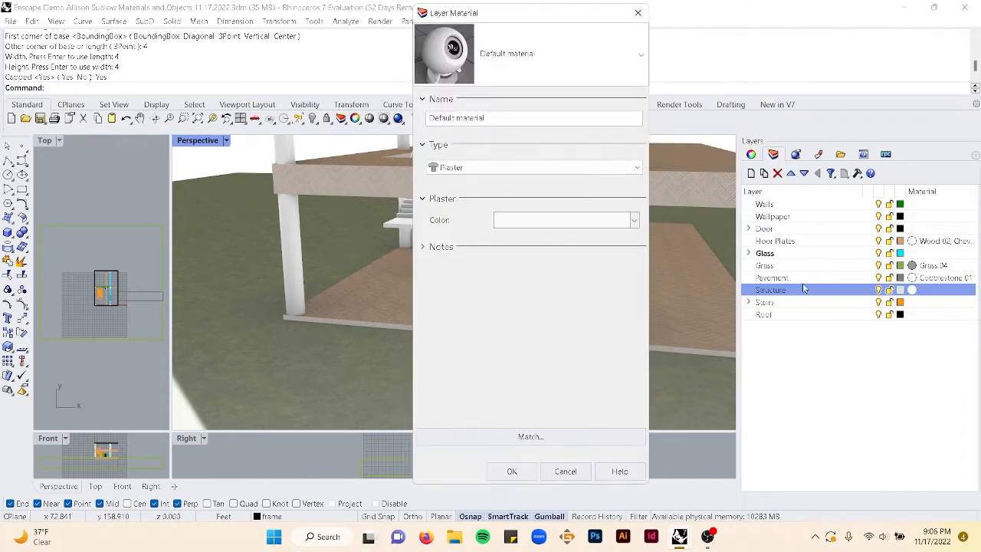
{"action": "left_click_drag", "start_coordinate": [499, 15], "coordinate": [682, 24]}
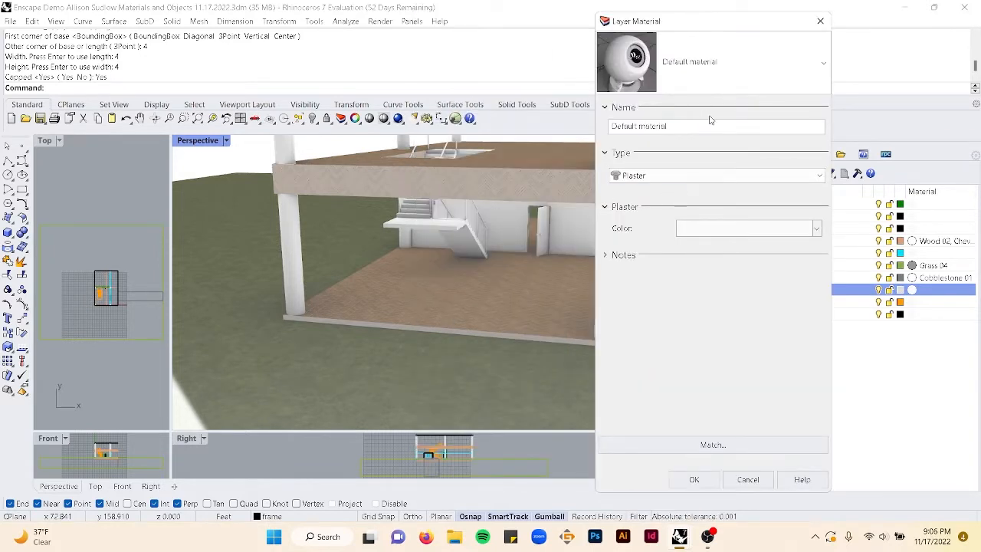
{"action": "left_click", "coordinate": [700, 90]}
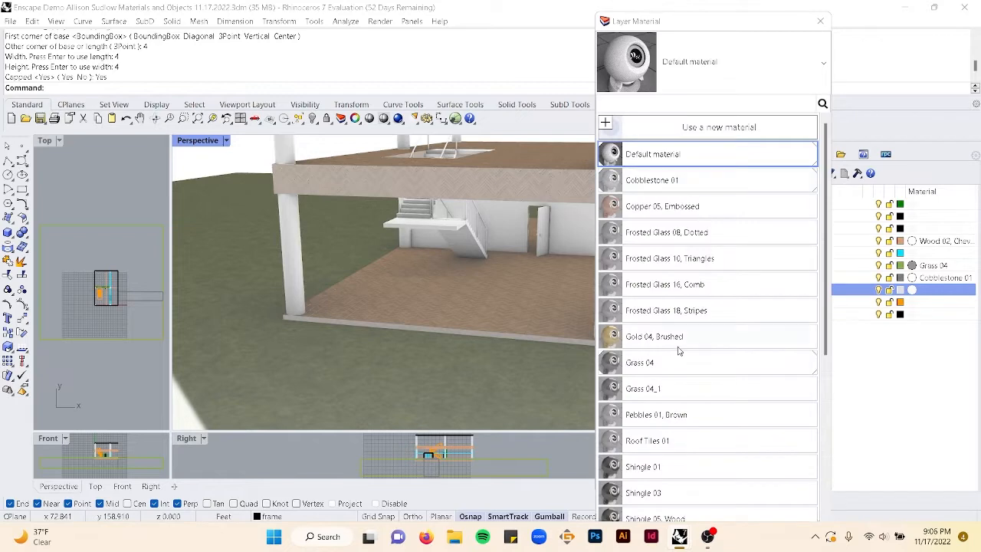
{"action": "scroll", "coordinate": [678, 350], "scroll_direction": "down", "scroll_amount": 3}
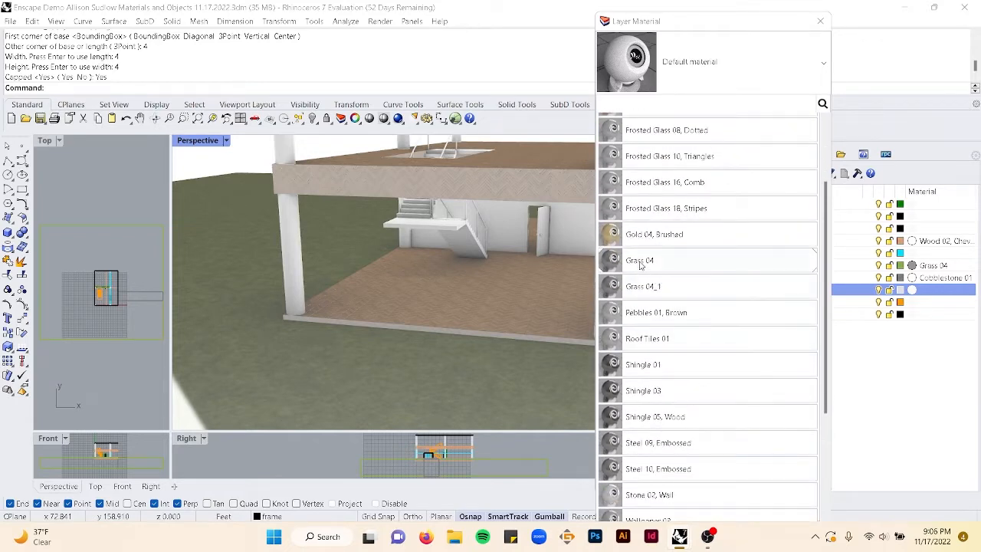
{"action": "left_click", "coordinate": [651, 238]}
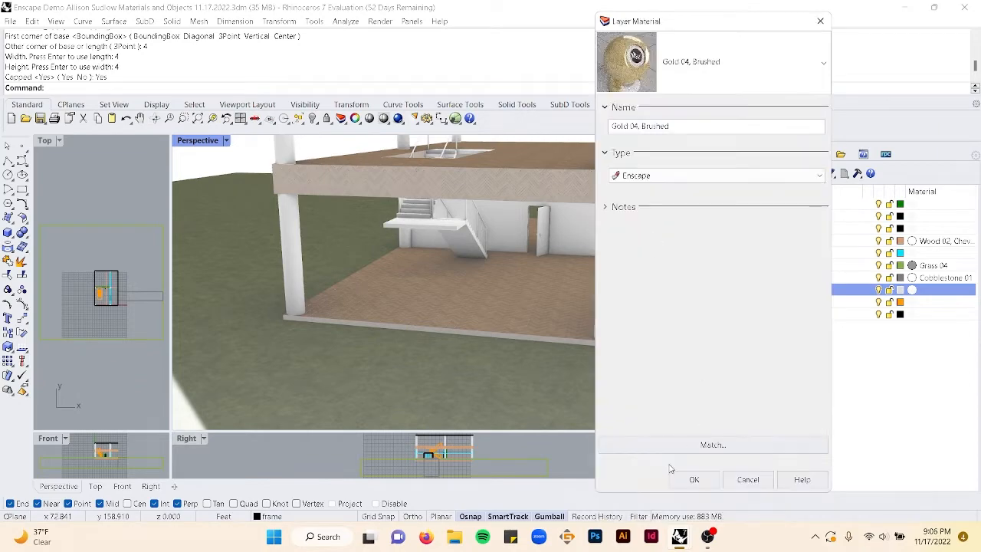
{"action": "left_click", "coordinate": [693, 481]}
- Change the Structure layer's material to Steel 10, Embossed
{"action": "mouse_move", "coordinate": [467, 318]}
{"action": "right_mouse_down"}
{"action": "mouse_move", "coordinate": [468, 294]}
{"action": "mouse_move", "coordinate": [462, 341]}
{"action": "mouse_move", "coordinate": [444, 307]}
{"action": "mouse_move", "coordinate": [468, 361]}
{"action": "mouse_move", "coordinate": [491, 368]}
{"action": "right_mouse_up"}
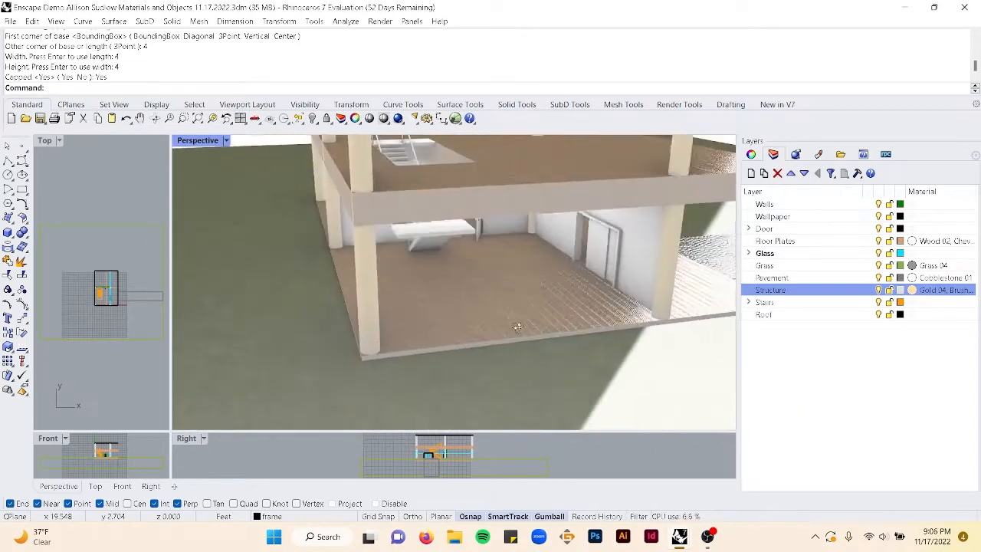
{"action": "left_click", "coordinate": [912, 291]}
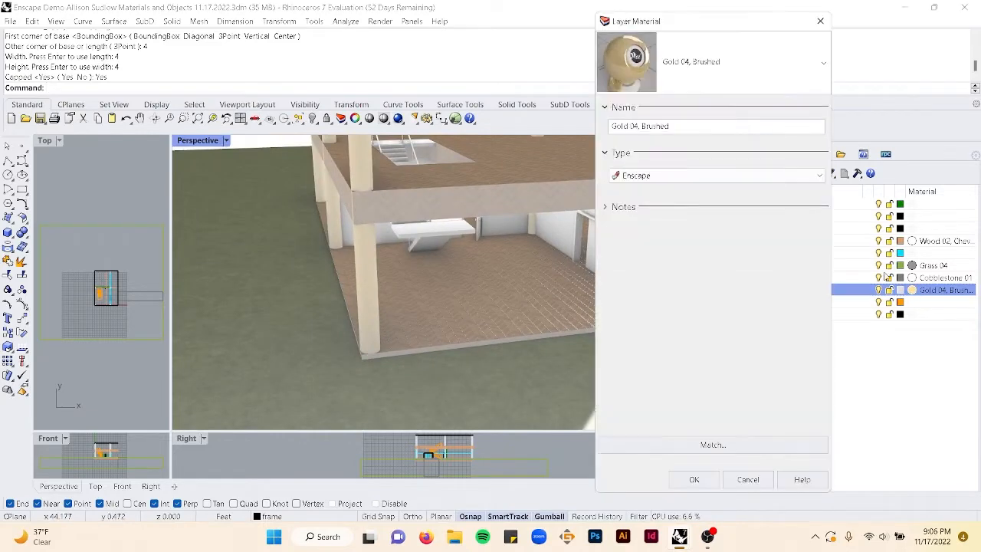
{"action": "left_click", "coordinate": [739, 64]}
{"action": "scroll", "coordinate": [677, 376], "scroll_direction": "down", "scroll_amount": 4}
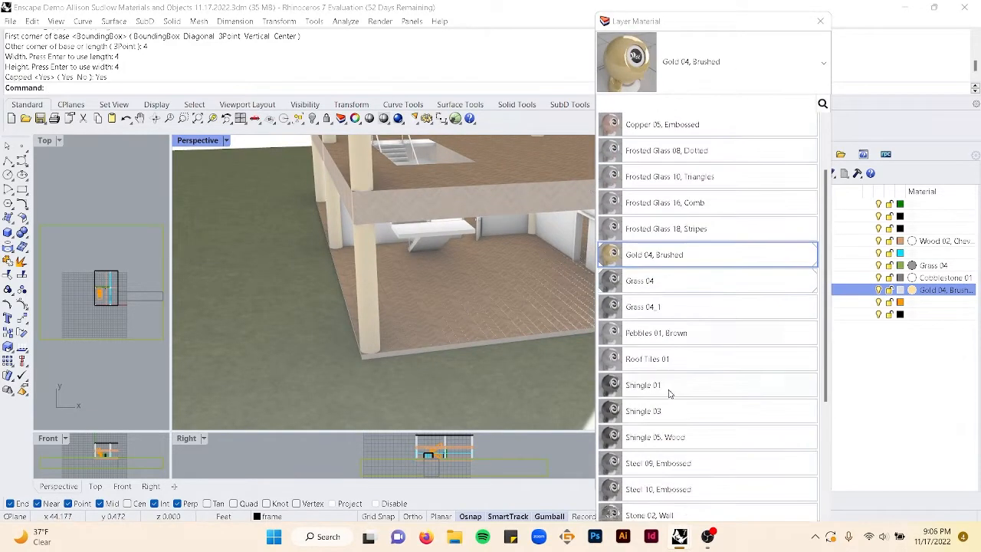
{"action": "scroll", "coordinate": [658, 399], "scroll_direction": "down", "scroll_amount": 1}
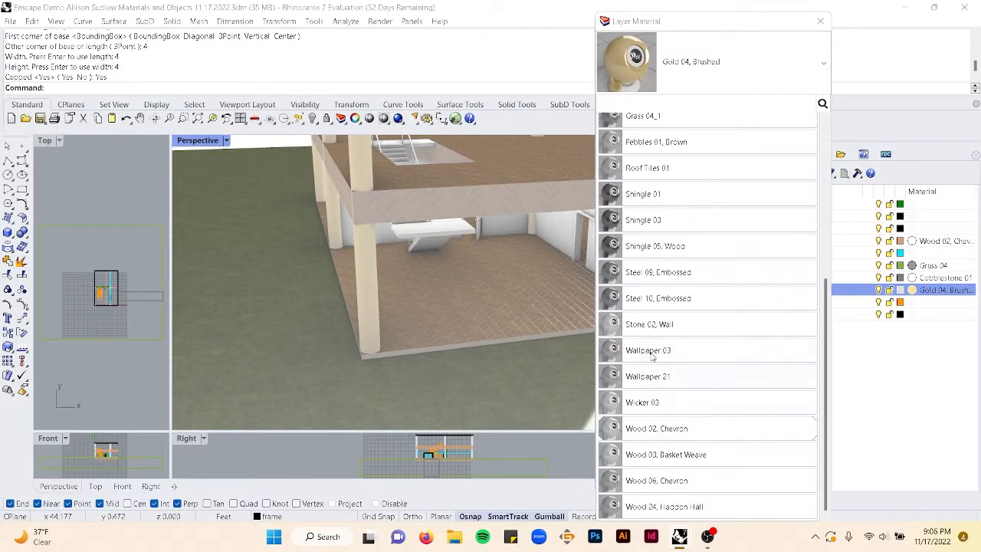
{"action": "left_click", "coordinate": [659, 297]}
{"action": "left_click", "coordinate": [690, 481]}
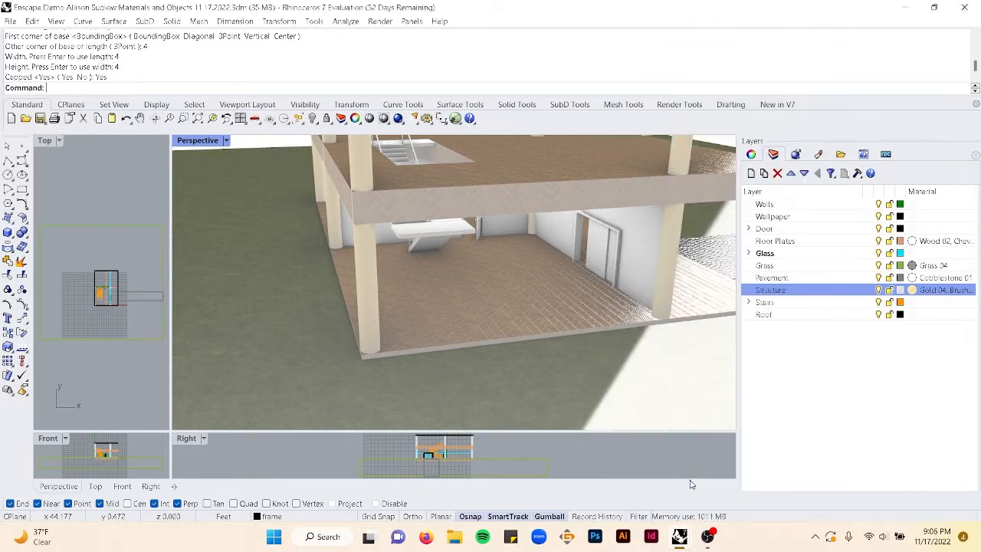
- Select all Structure layer objects and apply box texture mapping with a size of 1 to them
{"action": "right_click_drag", "start_coordinate": [577, 328], "coordinate": [532, 314]}
{"action": "scroll", "coordinate": [611, 231], "scroll_direction": "up", "scroll_amount": 5}
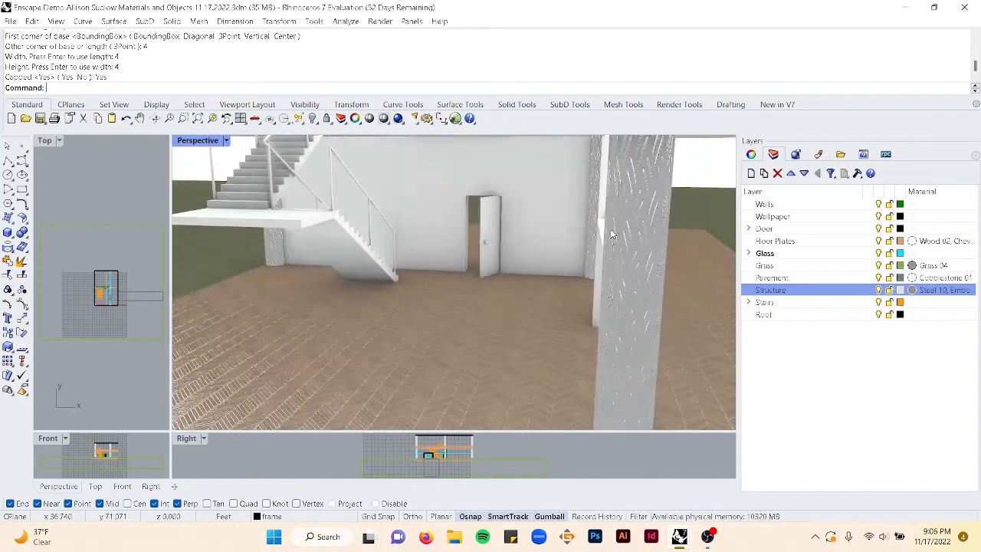
{"action": "scroll", "coordinate": [611, 232], "scroll_direction": "down", "scroll_amount": 2}
{"action": "left_click", "coordinate": [751, 154]}
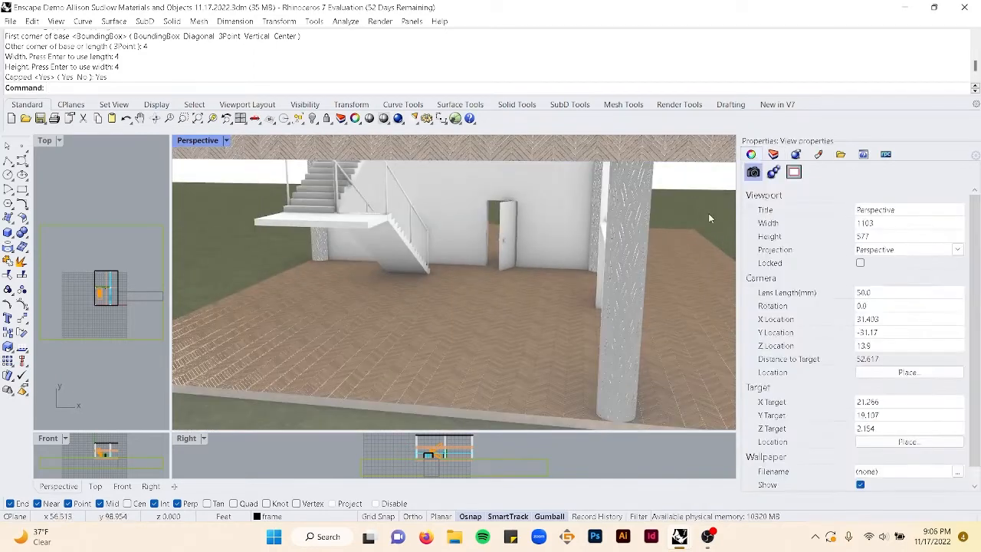
{"action": "left_click", "coordinate": [774, 155]}
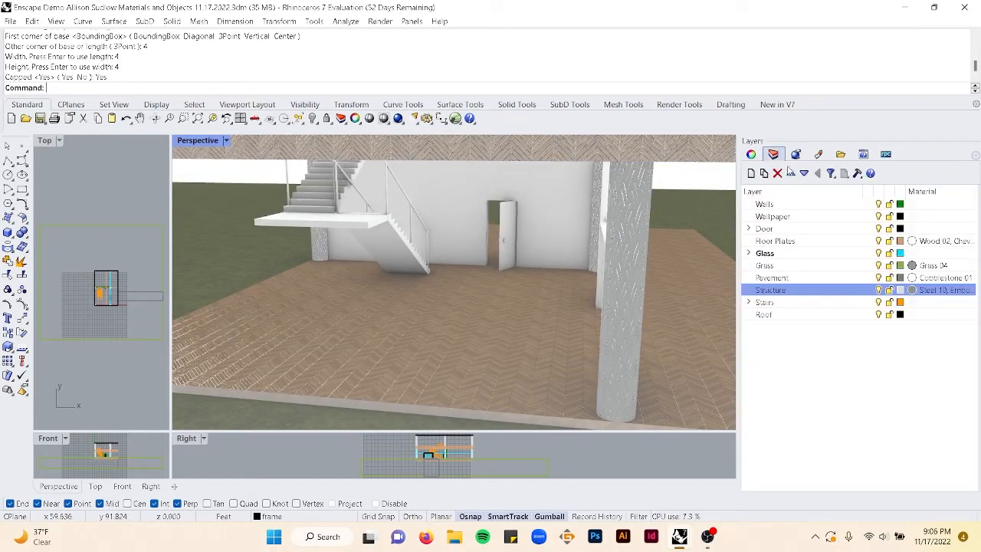
{"action": "right_click", "coordinate": [847, 297]}
{"action": "left_click", "coordinate": [868, 197]}
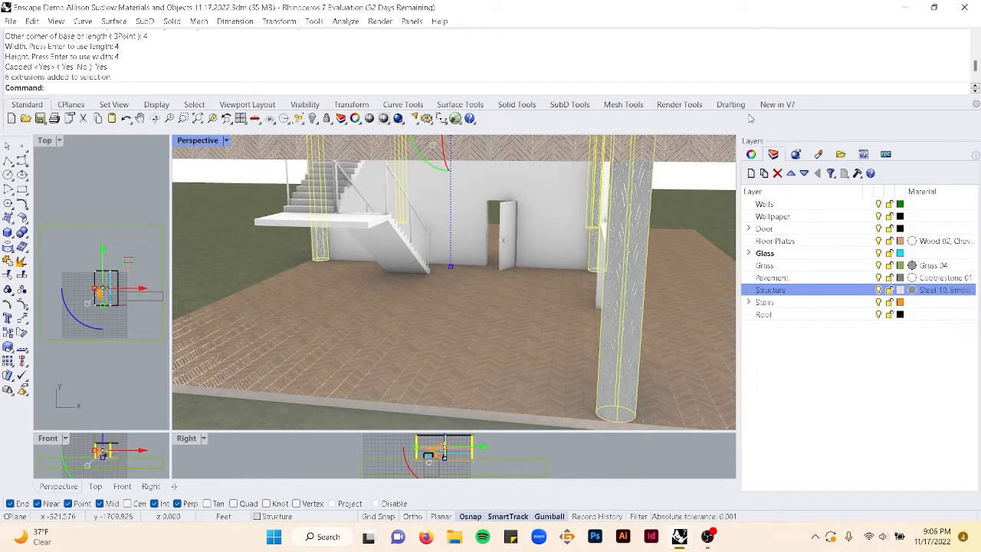
{"action": "left_click", "coordinate": [751, 154]}
{"action": "left_click", "coordinate": [830, 203]}
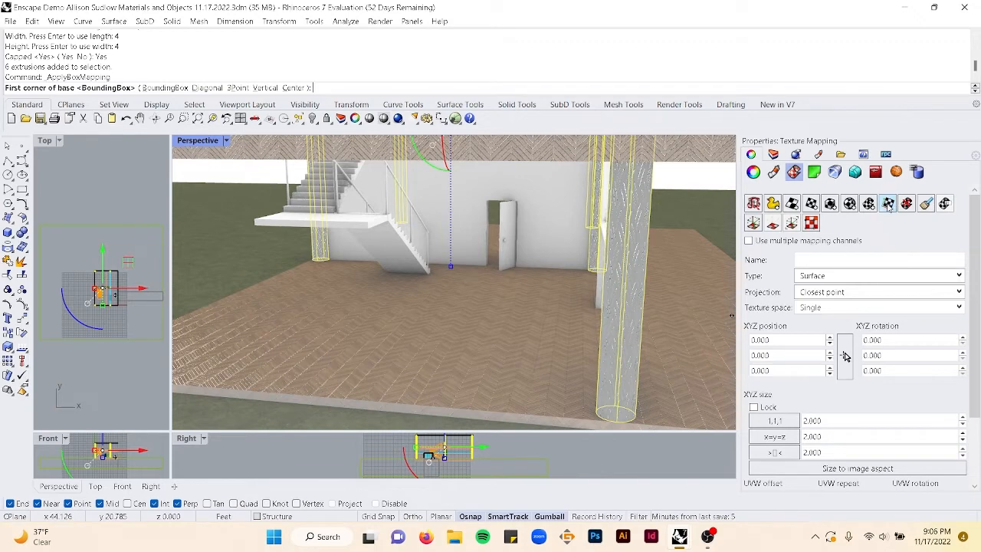
{"action": "left_click", "coordinate": [520, 414]}
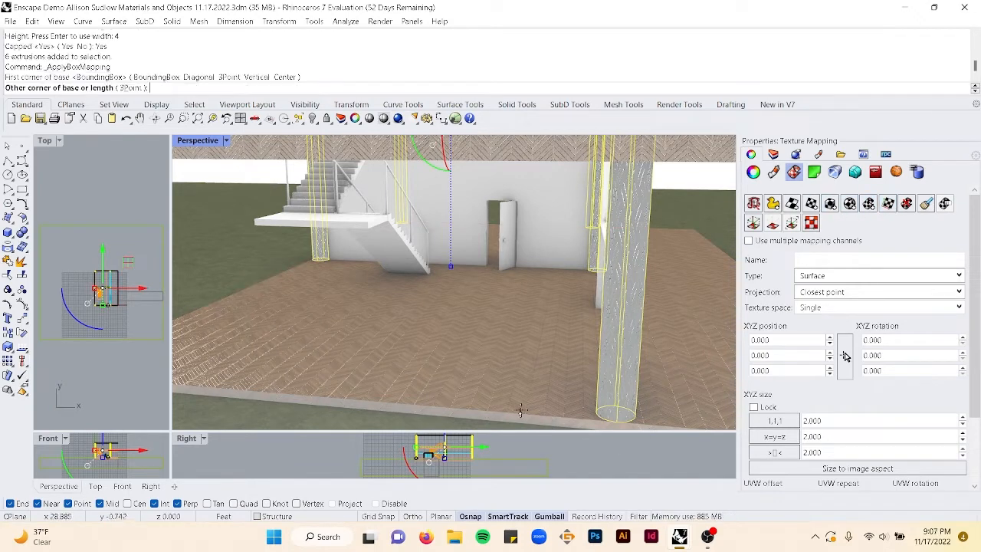
{"action": "type", "text": "1"}
{"action": "key", "text": "Return"}
{"action": "key", "text": "Return"}
{"action": "key", "text": "Return"}
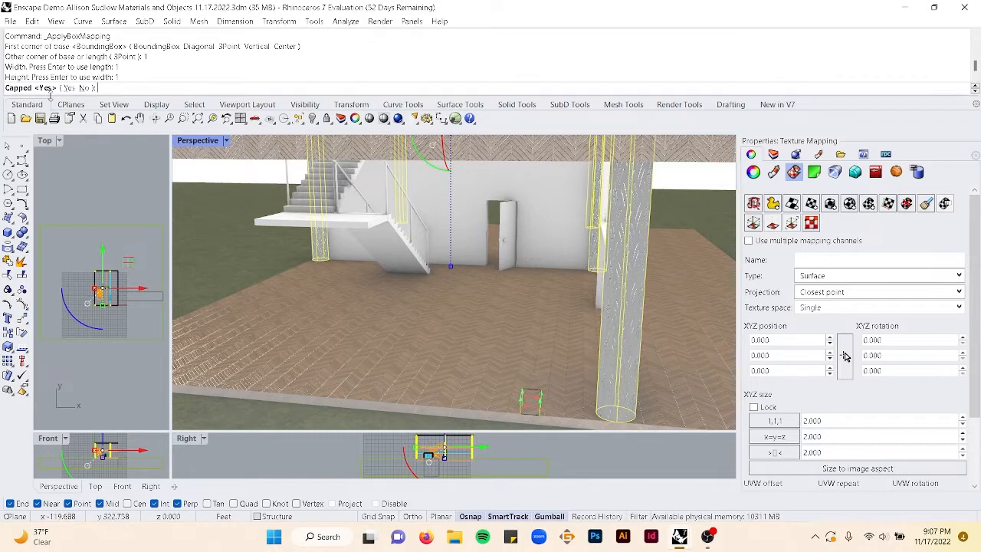
{"action": "key", "text": "Return"}
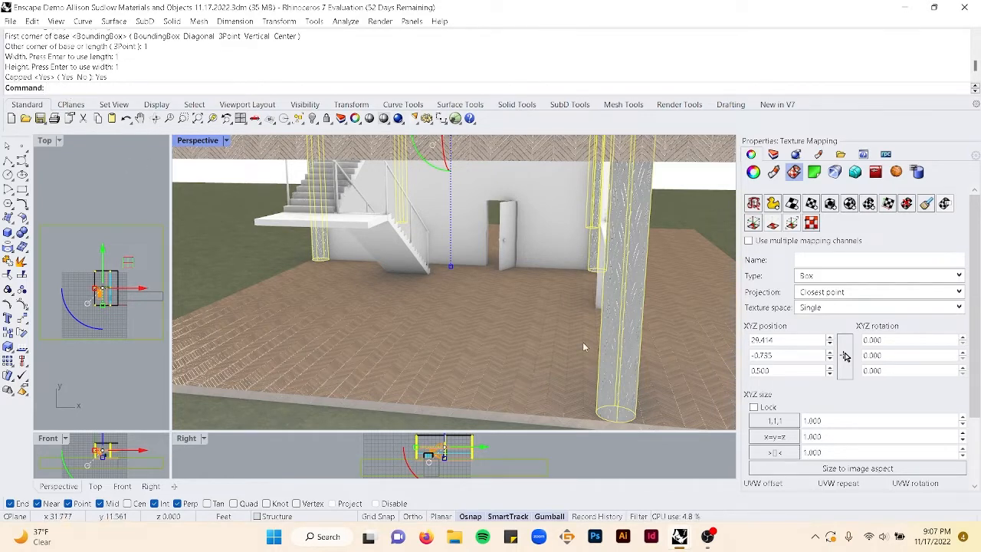
- Deselect the columns and start Enscape to view the materials
{"action": "scroll", "coordinate": [613, 351], "scroll_direction": "down", "scroll_amount": 8}
{"action": "right_click_drag", "start_coordinate": [613, 351], "coordinate": [588, 338]}
{"action": "key", "text": "Escape"}
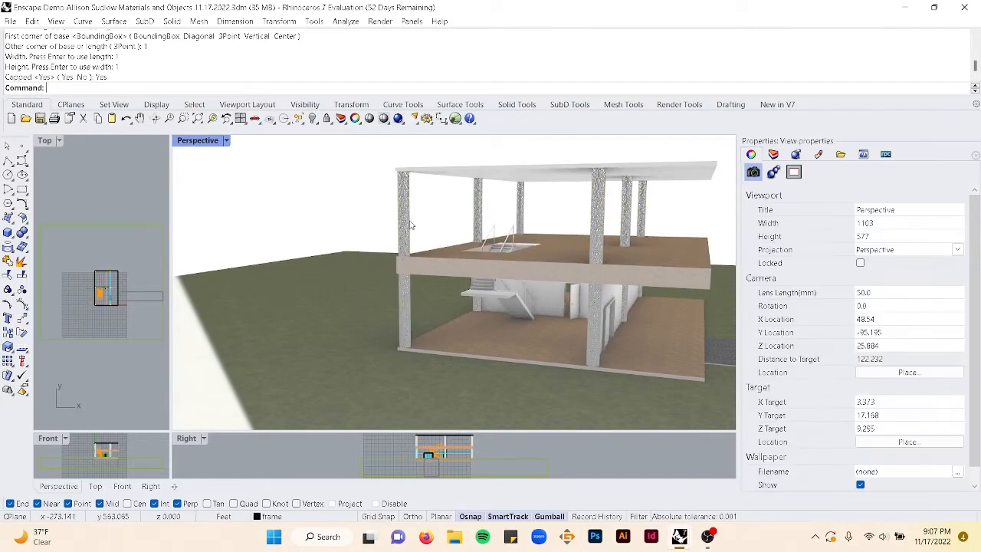
{"action": "scroll", "coordinate": [410, 225], "scroll_direction": "up", "scroll_amount": 5}
{"action": "scroll", "coordinate": [411, 225], "scroll_direction": "up", "scroll_amount": 2}
{"action": "right_click_drag", "start_coordinate": [412, 225], "coordinate": [434, 234]}
{"action": "scroll", "coordinate": [435, 234], "scroll_direction": "down", "scroll_amount": 6}
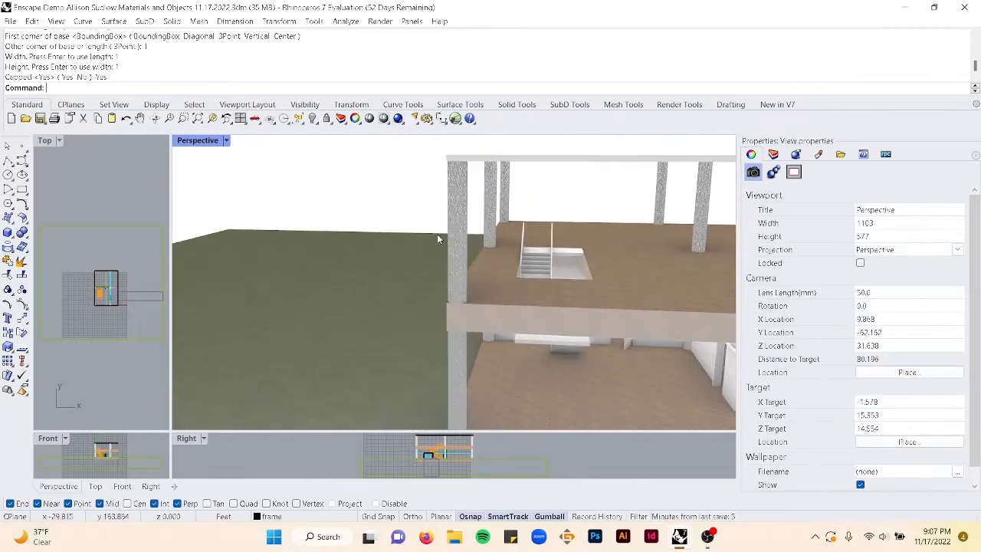
{"action": "type", "text": "EnscapeOpenMaterialLibraryCommand"}
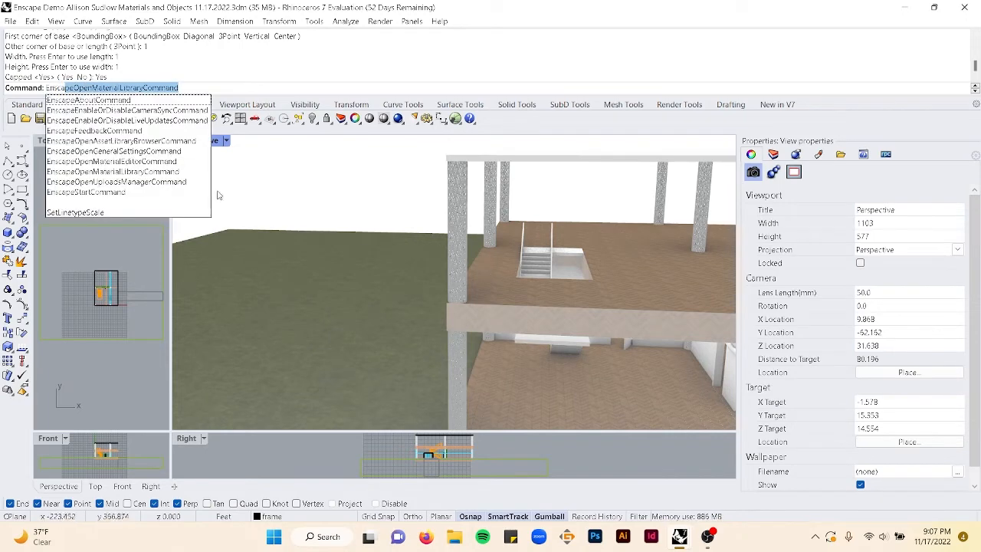
{"action": "left_click", "coordinate": [141, 191]}
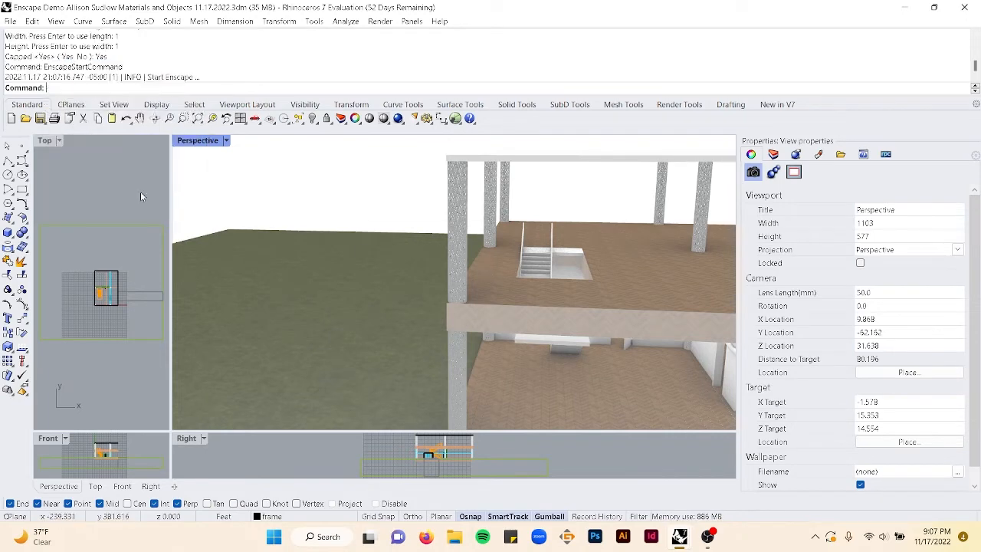
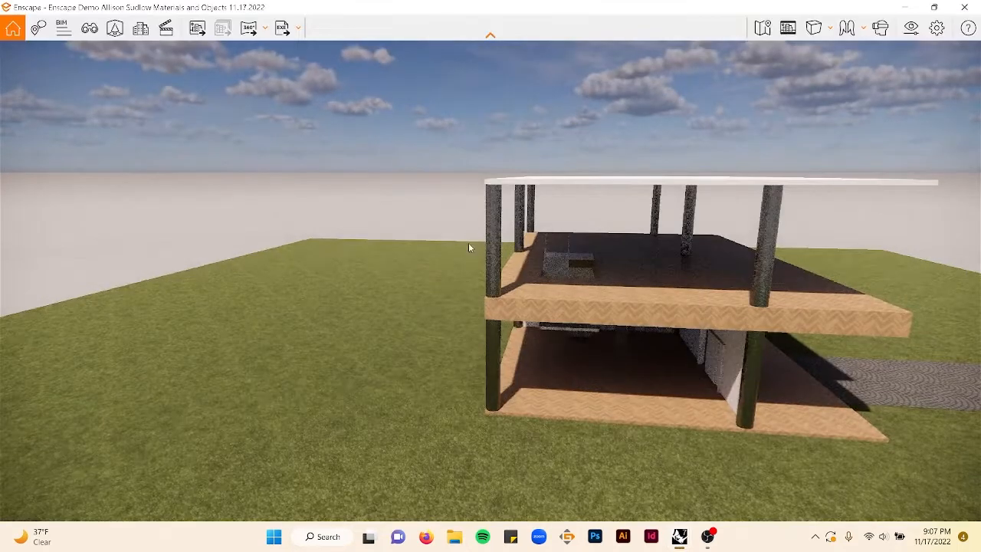
- Walk toward the columns in the Enscape view to inspect the materials and close the Enscape window
{"action": "key", "text": "w"}
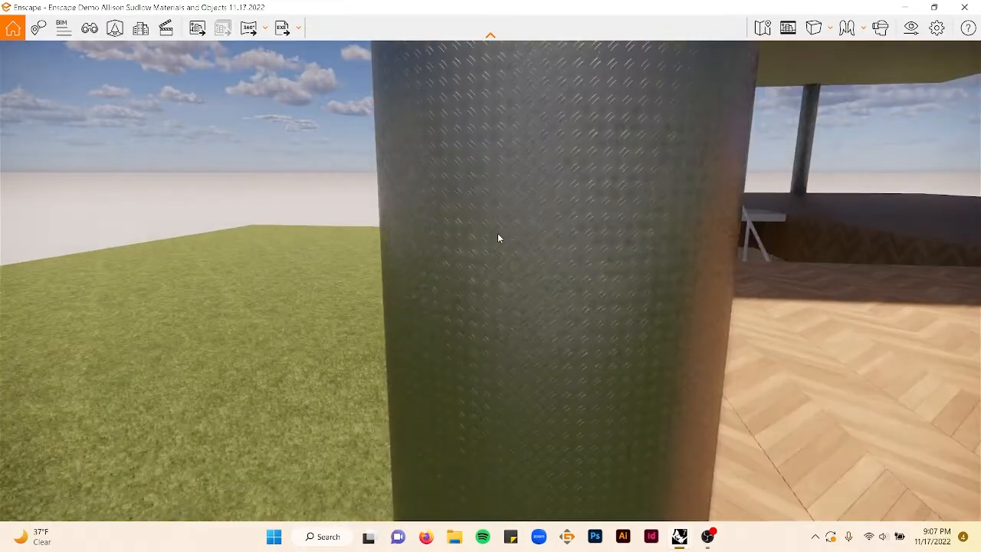
{"action": "left_click", "coordinate": [965, 7]}
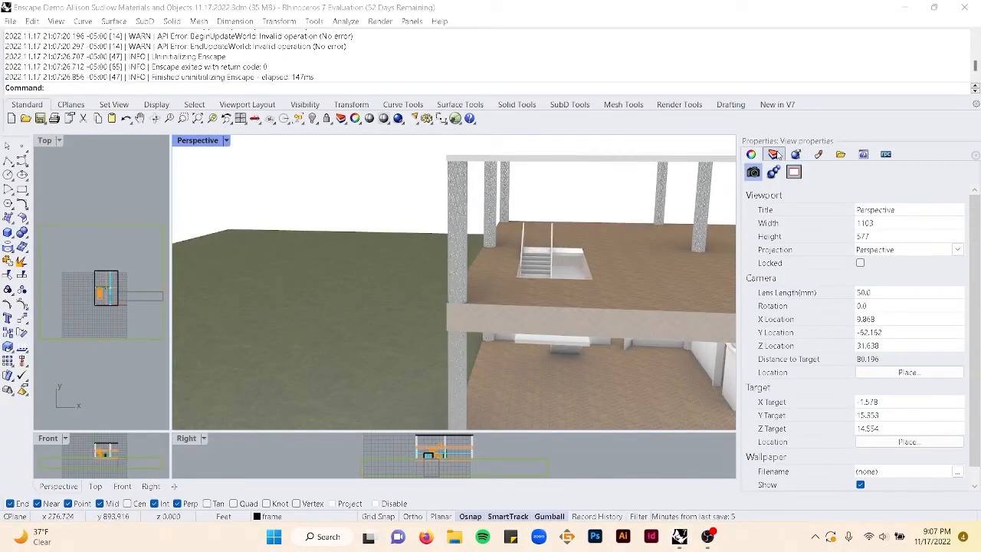
- Select the Structure layer's objects and open Steel 10, Embossed in the Enscape Material Editor
{"action": "left_click", "coordinate": [774, 154]}
{"action": "right_click", "coordinate": [850, 290]}
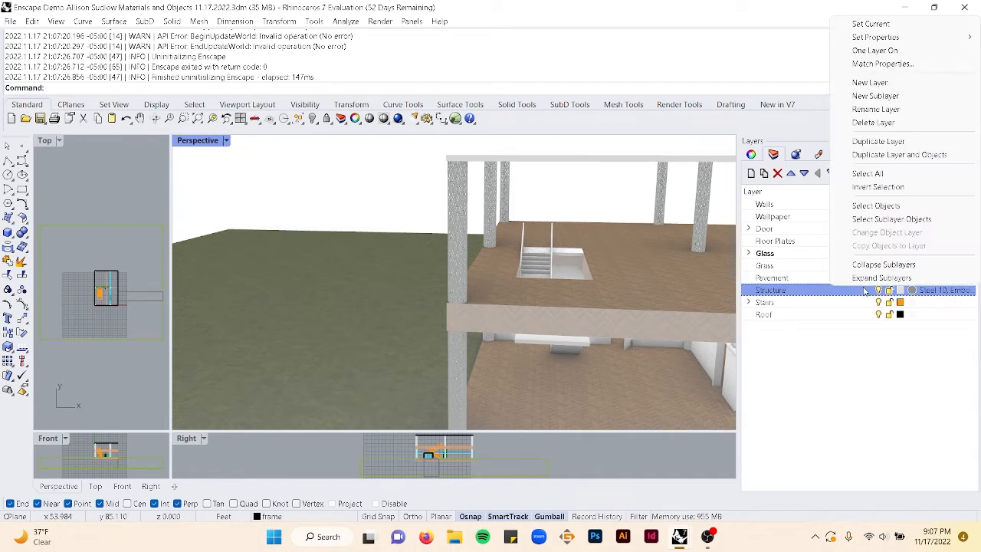
{"action": "left_click", "coordinate": [851, 206]}
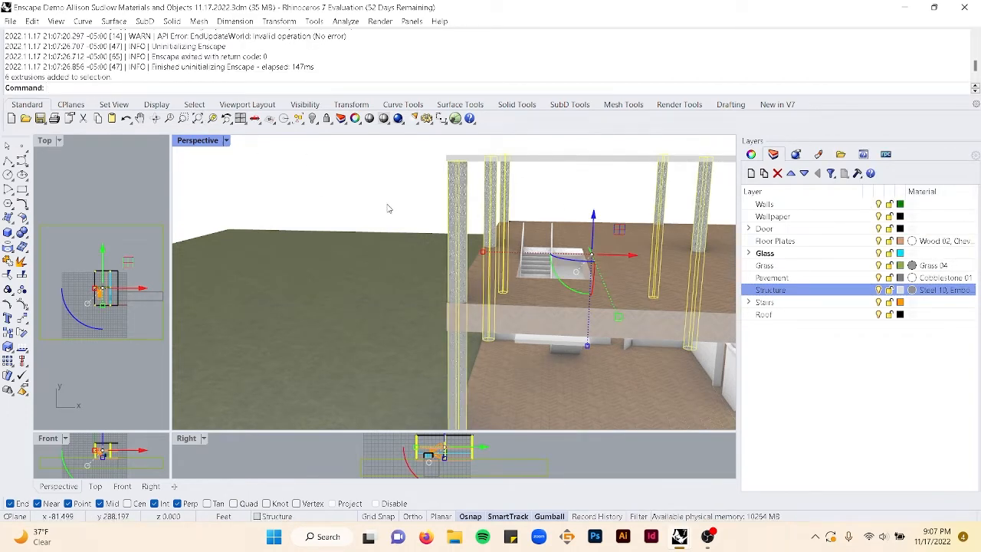
{"action": "key", "text": "Up"}
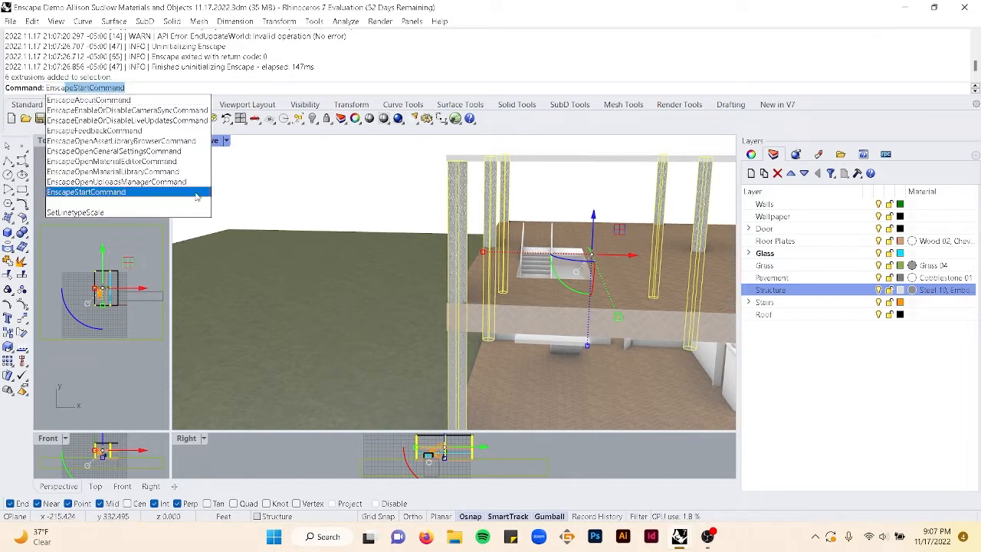
{"action": "left_click", "coordinate": [153, 162]}
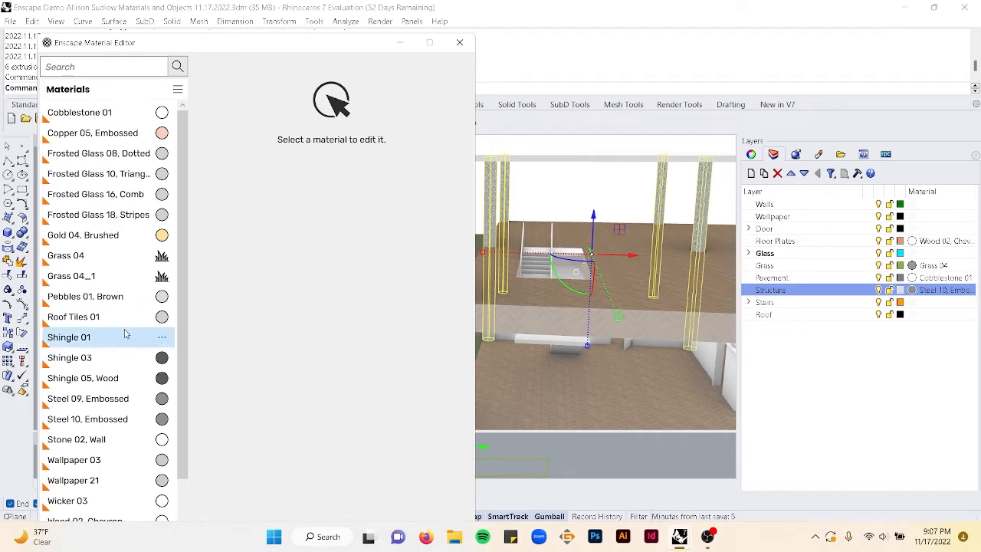
{"action": "scroll", "coordinate": [125, 333], "scroll_direction": "down", "scroll_amount": 1}
{"action": "left_click", "coordinate": [100, 360]}
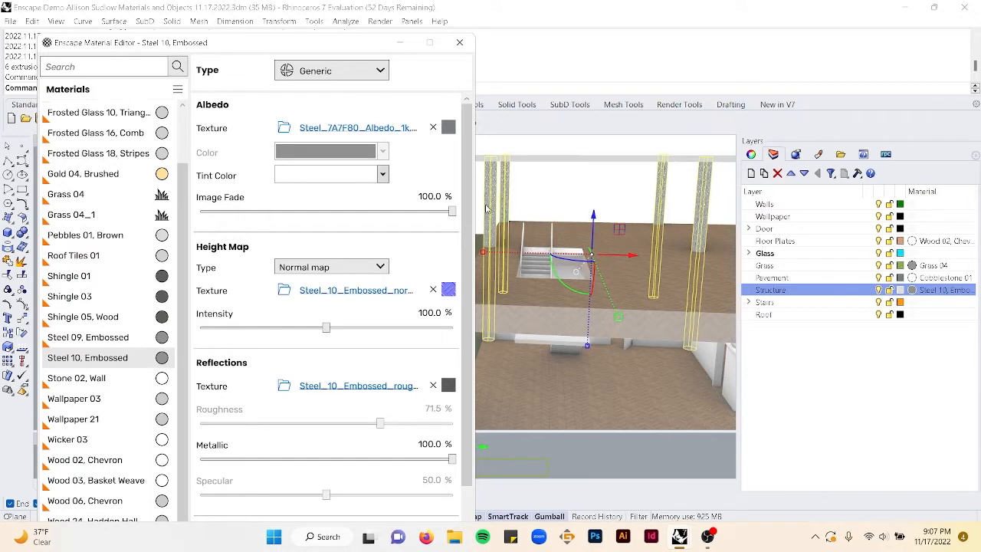
- Set the Steel 10, Embossed tint color to magenta, close the editor and view the tinted columns
{"action": "left_click", "coordinate": [383, 174]}
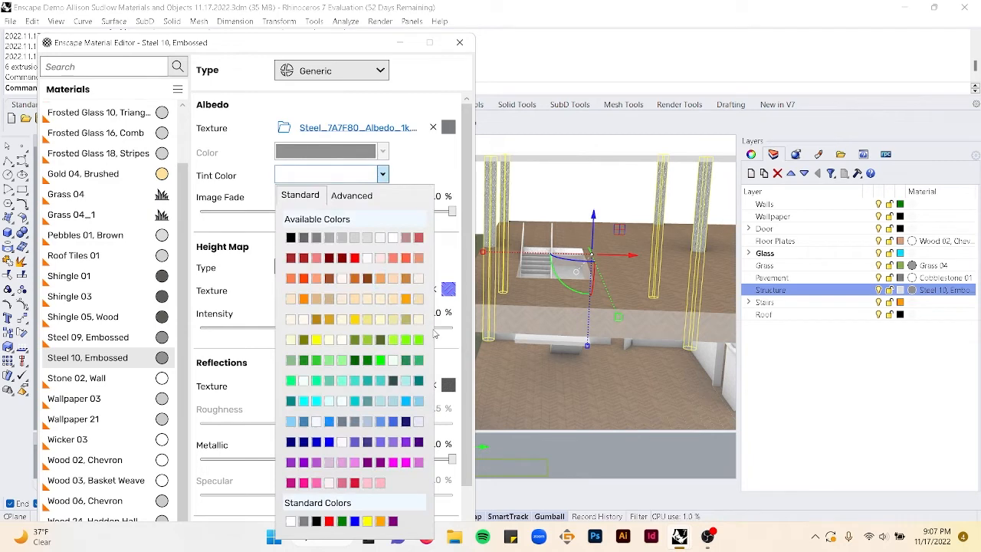
{"action": "left_click", "coordinate": [393, 463]}
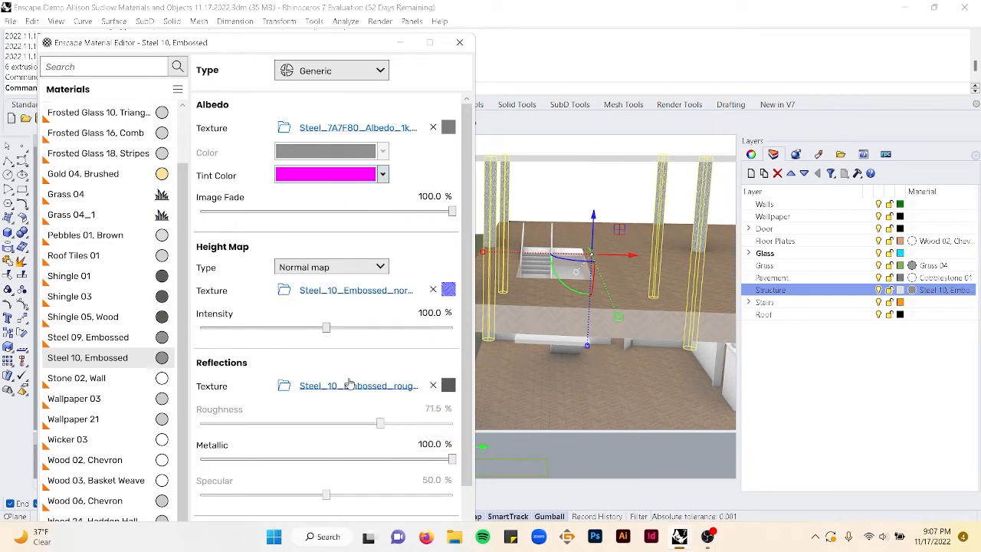
{"action": "scroll", "coordinate": [347, 461], "scroll_direction": "down", "scroll_amount": 1}
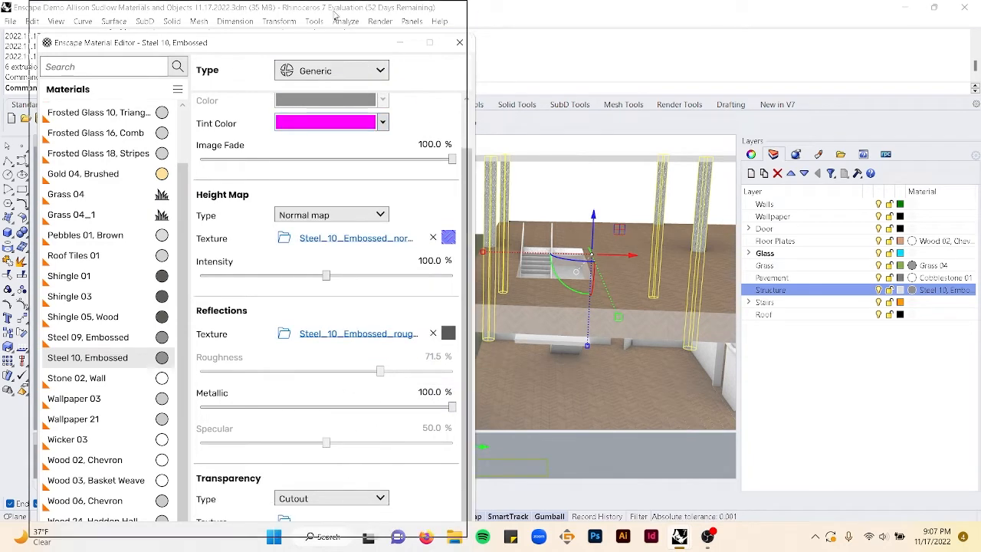
{"action": "left_click_drag", "start_coordinate": [342, 46], "coordinate": [350, 11]}
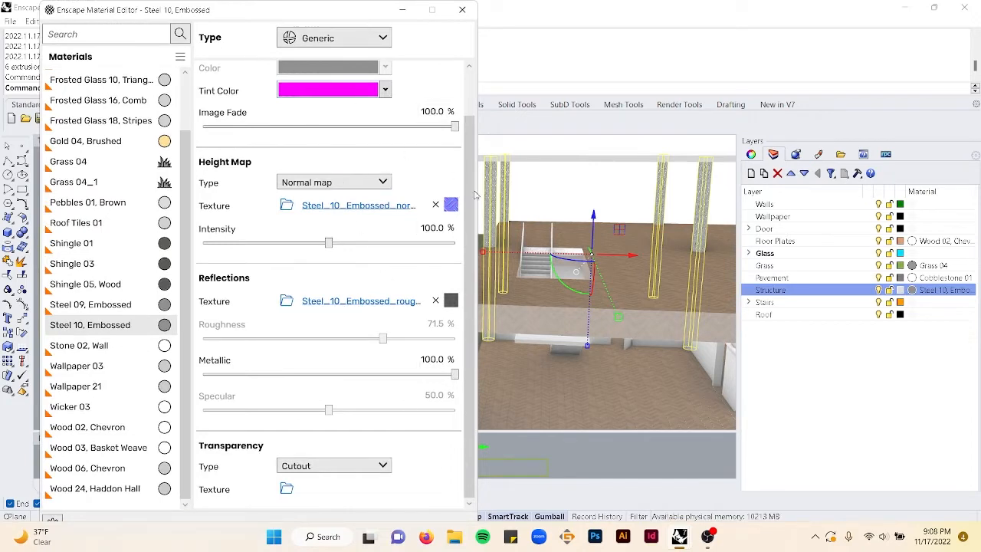
{"action": "left_click", "coordinate": [462, 9]}
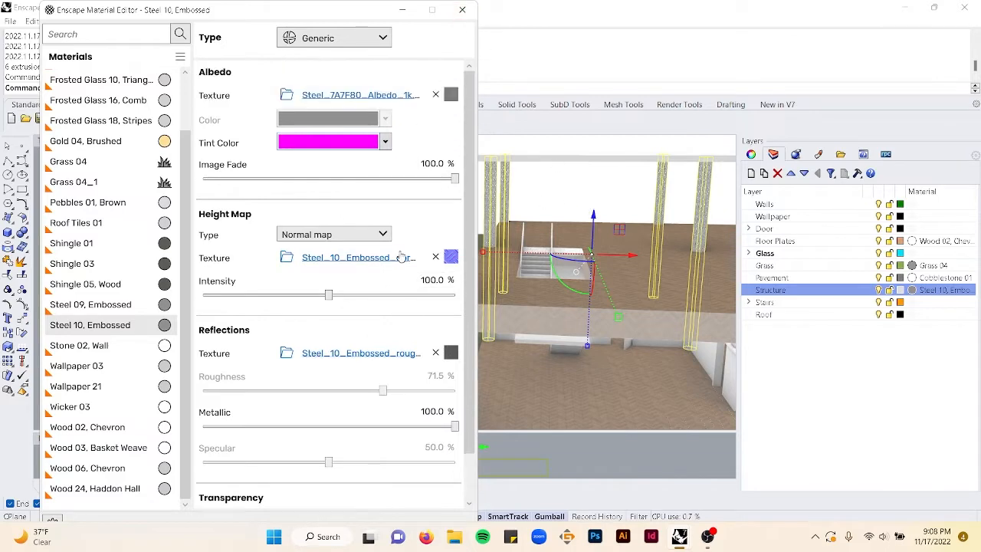
{"action": "left_click", "coordinate": [463, 10]}
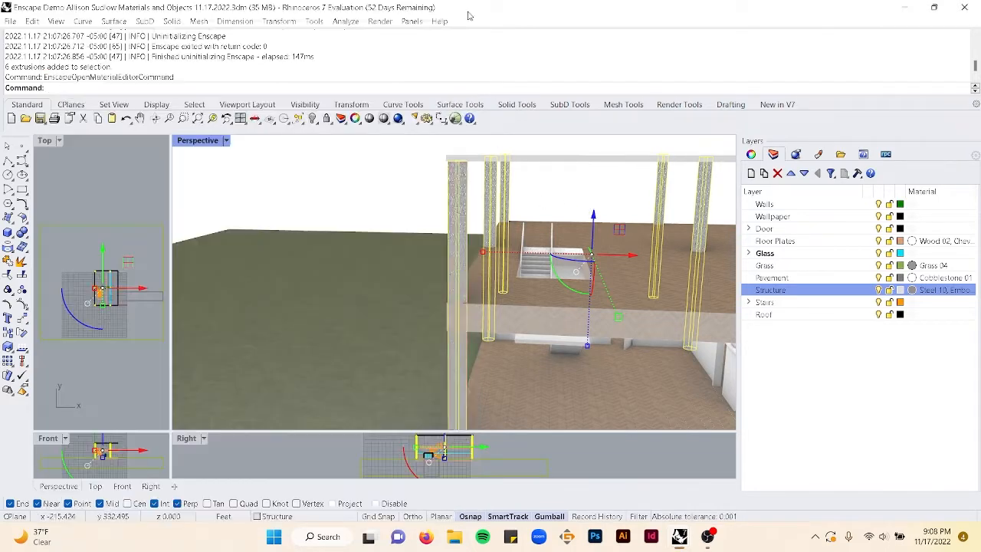
{"action": "left_click", "coordinate": [396, 184]}
{"action": "right_click_drag", "start_coordinate": [516, 253], "coordinate": [534, 226]}
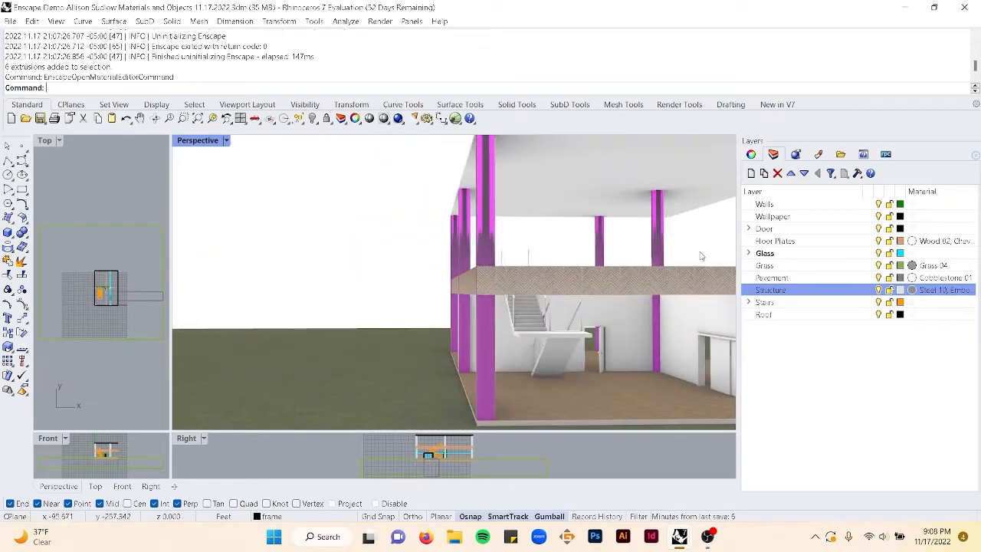
- Reopen Steel 10, Embossed in the Enscape Material Editor and set its tint color to #6E593C
{"action": "right_click", "coordinate": [840, 292]}
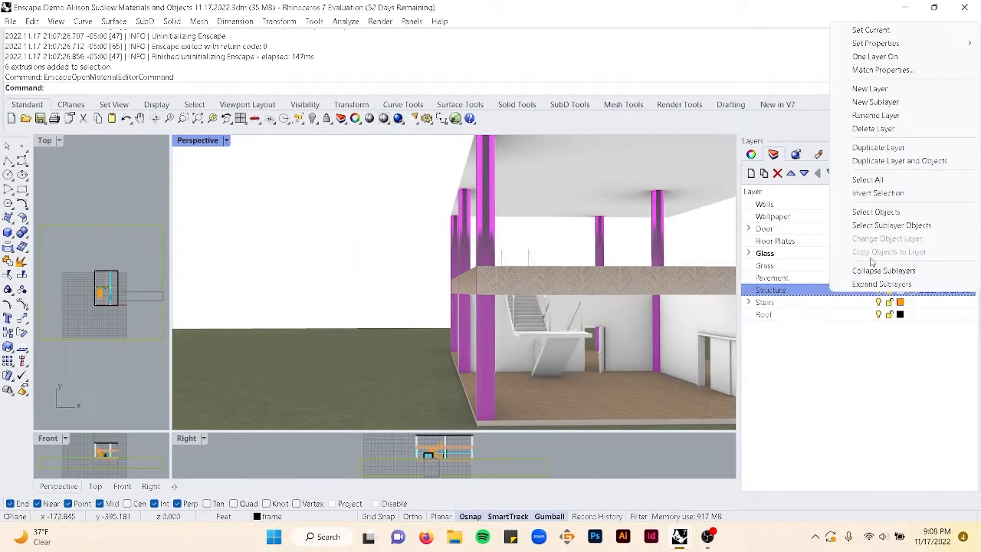
{"action": "left_click", "coordinate": [355, 199]}
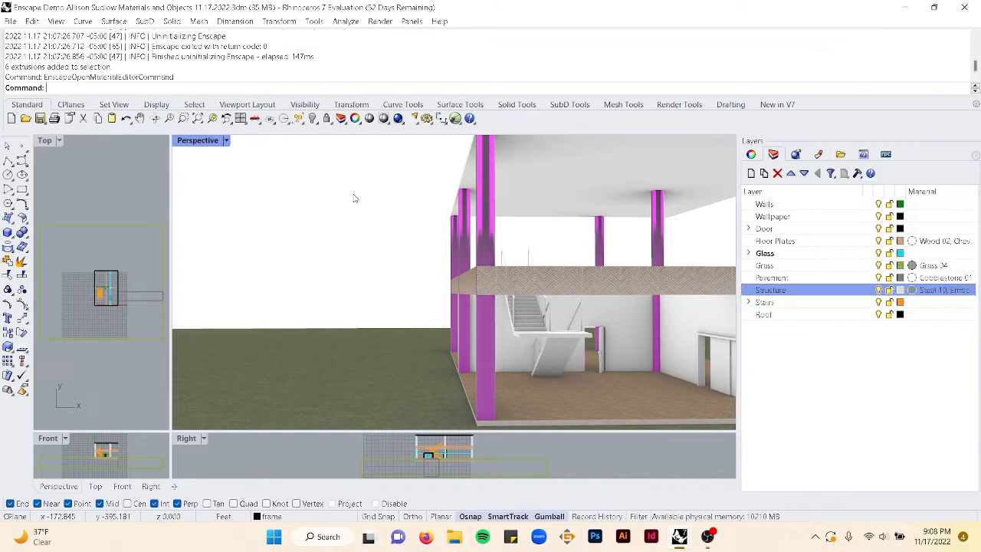
{"action": "type", "text": "EnscapeStartCommand"}
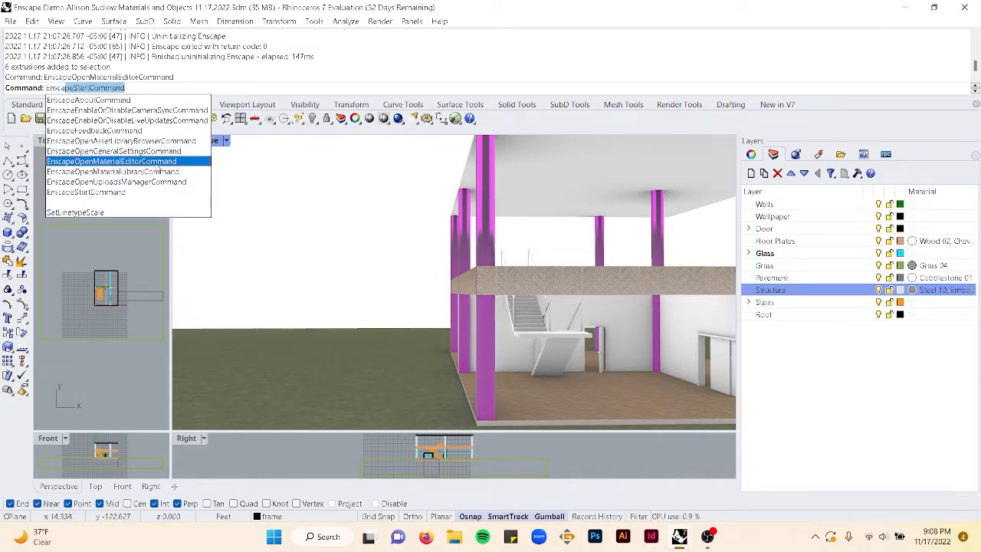
{"action": "left_click", "coordinate": [151, 163]}
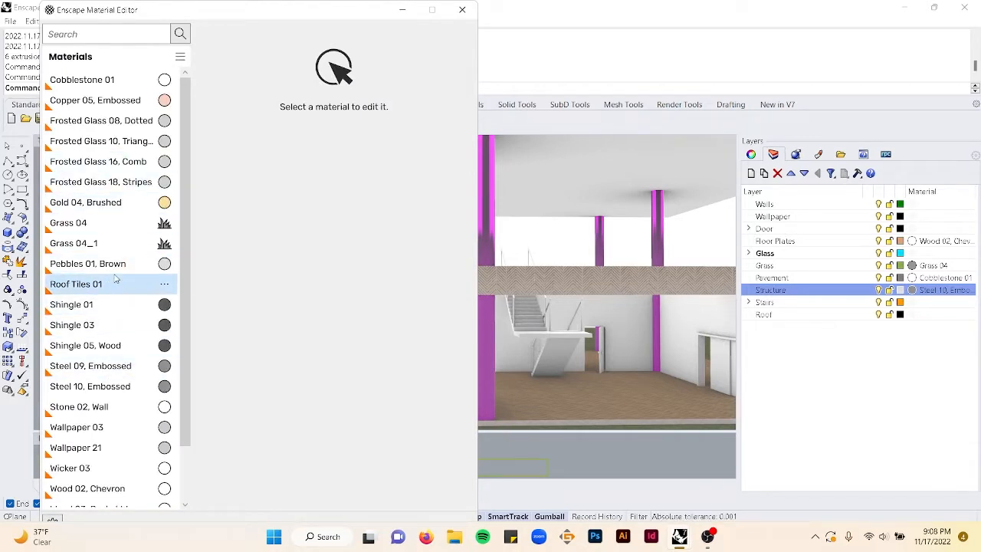
{"action": "scroll", "coordinate": [107, 287], "scroll_direction": "down", "scroll_amount": 1}
{"action": "left_click", "coordinate": [96, 326]}
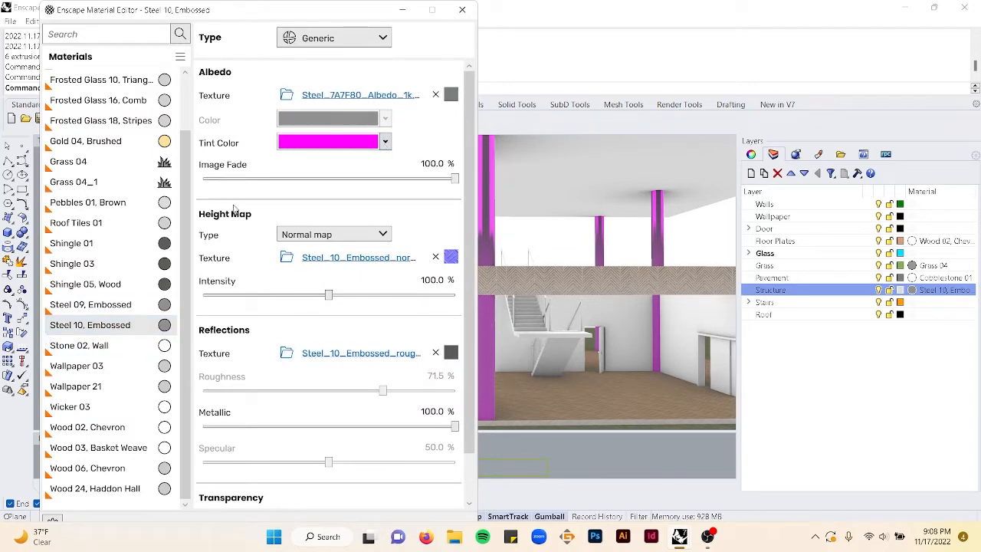
{"action": "left_click", "coordinate": [386, 142]}
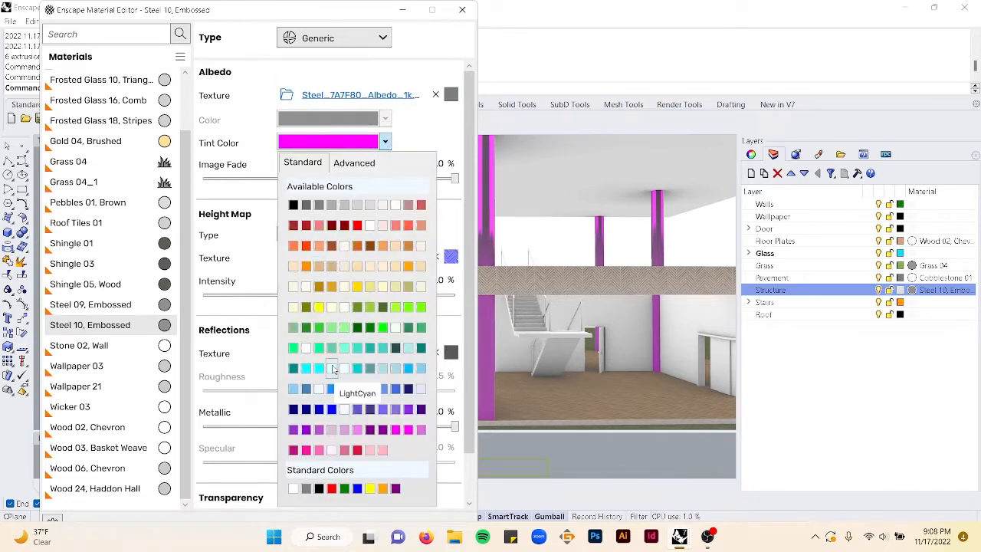
{"action": "left_click", "coordinate": [361, 170]}
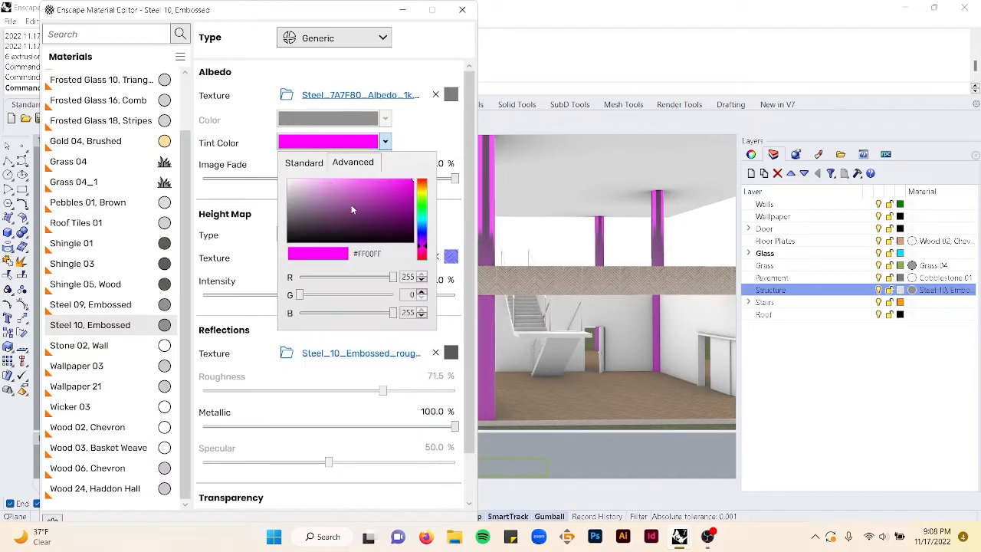
{"action": "left_click", "coordinate": [424, 192]}
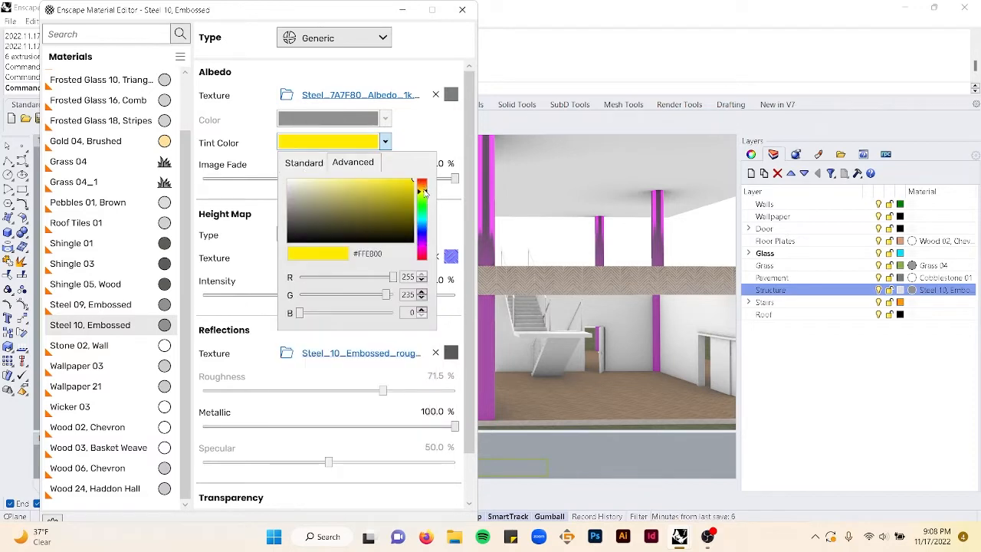
{"action": "left_click", "coordinate": [423, 187]}
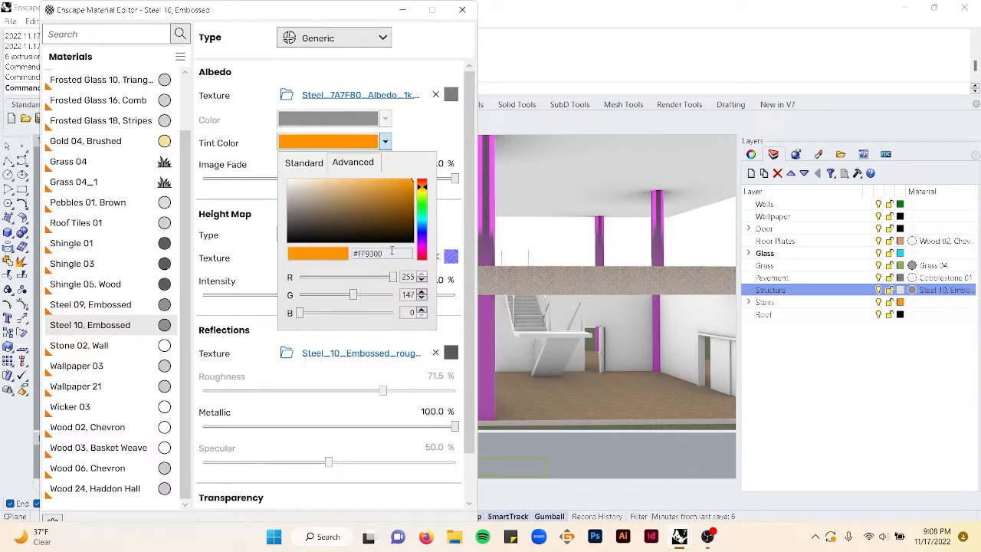
{"action": "left_click_drag", "start_coordinate": [382, 197], "coordinate": [345, 217]}
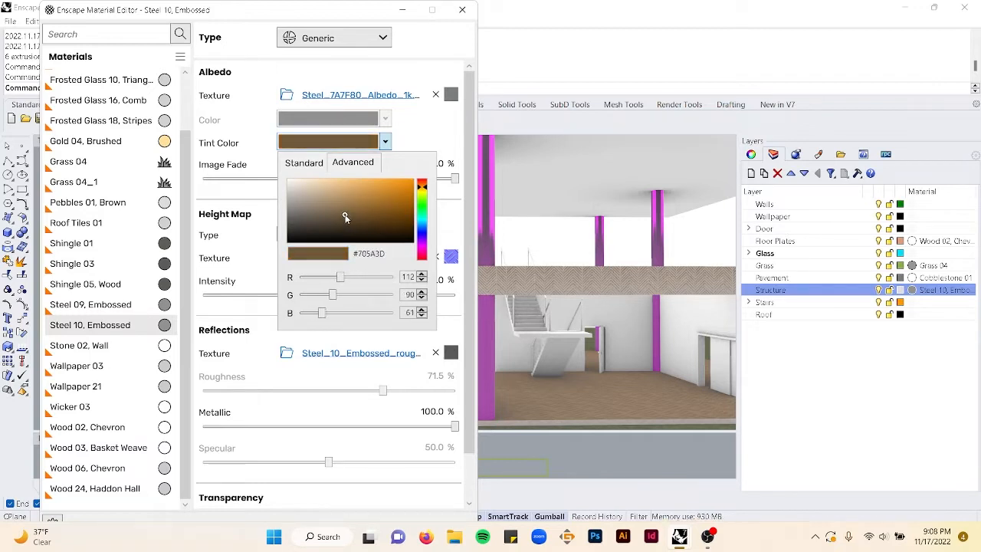
{"action": "left_click", "coordinate": [415, 128]}
{"action": "left_click", "coordinate": [463, 9]}
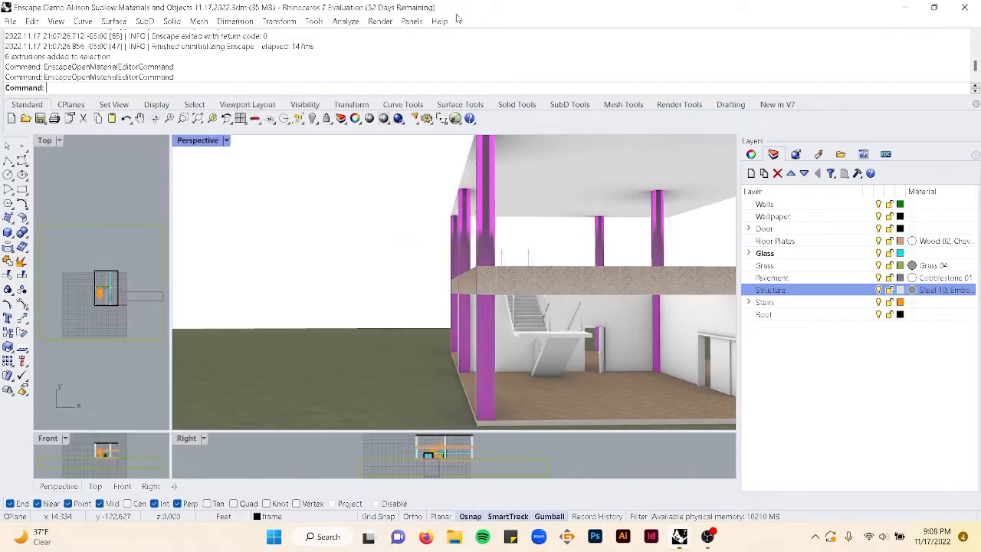
{"action": "right_click_drag", "start_coordinate": [428, 222], "coordinate": [514, 265]}
{"action": "right_click_drag", "start_coordinate": [489, 252], "coordinate": [478, 233]}
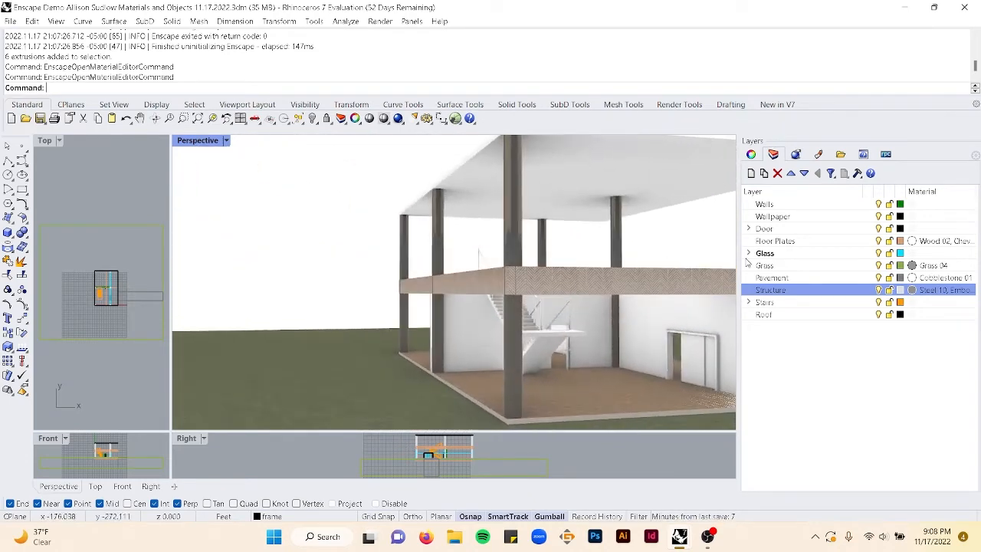
- Expand the Stairs layer, select the RAILINGS objects and assign the Steel 10, Embossed material to the RAILINGS layer
{"action": "left_click", "coordinate": [749, 303]}
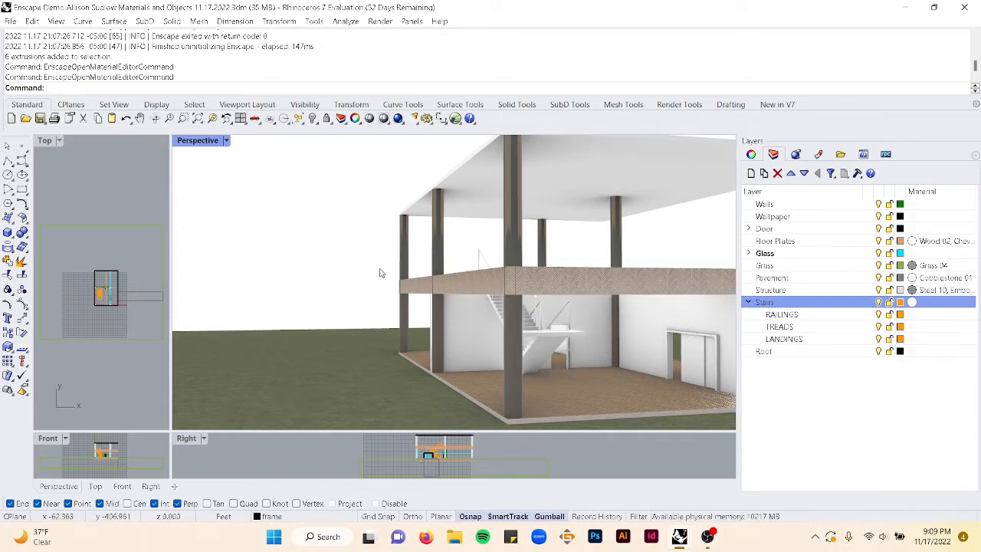
{"action": "left_click", "coordinate": [801, 315]}
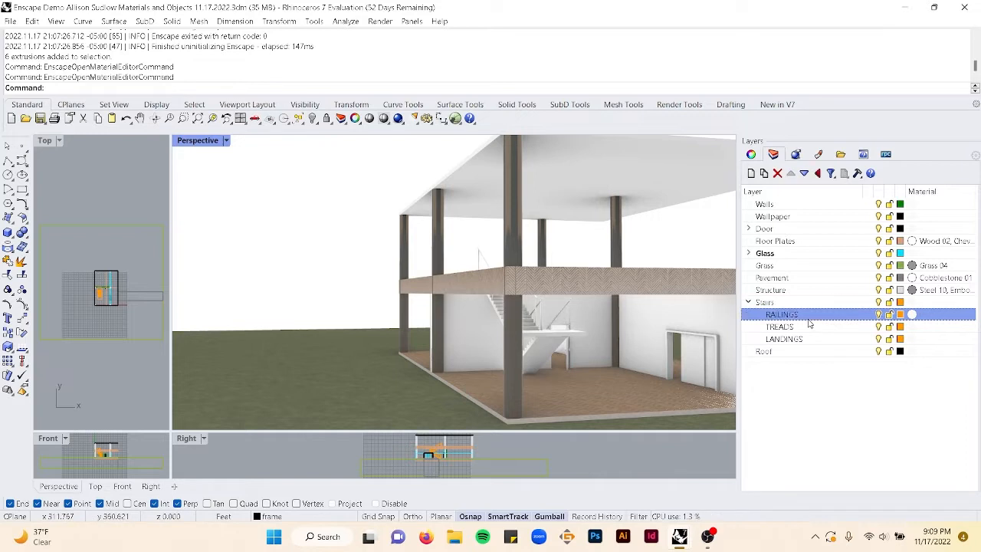
{"action": "right_click", "coordinate": [808, 316]}
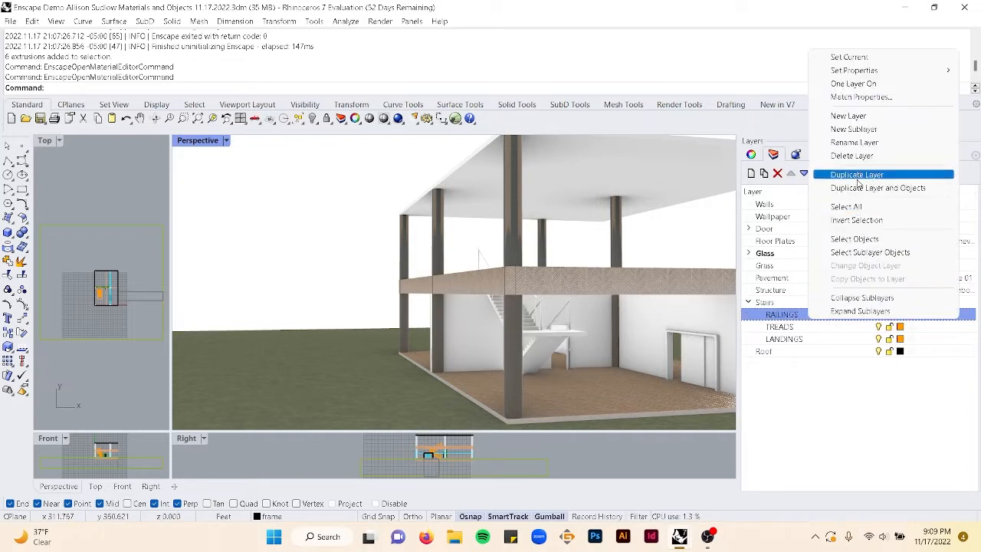
{"action": "left_click", "coordinate": [862, 241]}
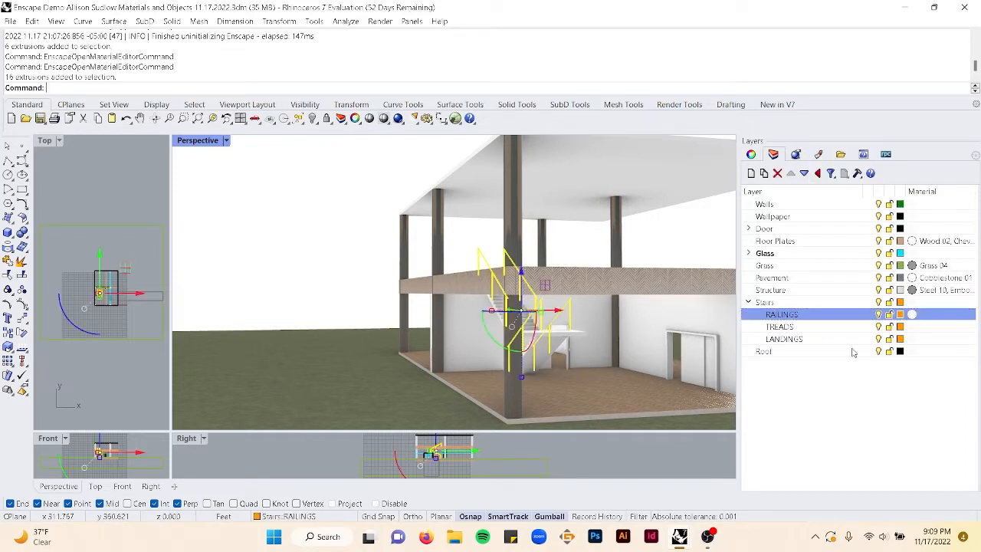
{"action": "left_click", "coordinate": [912, 314]}
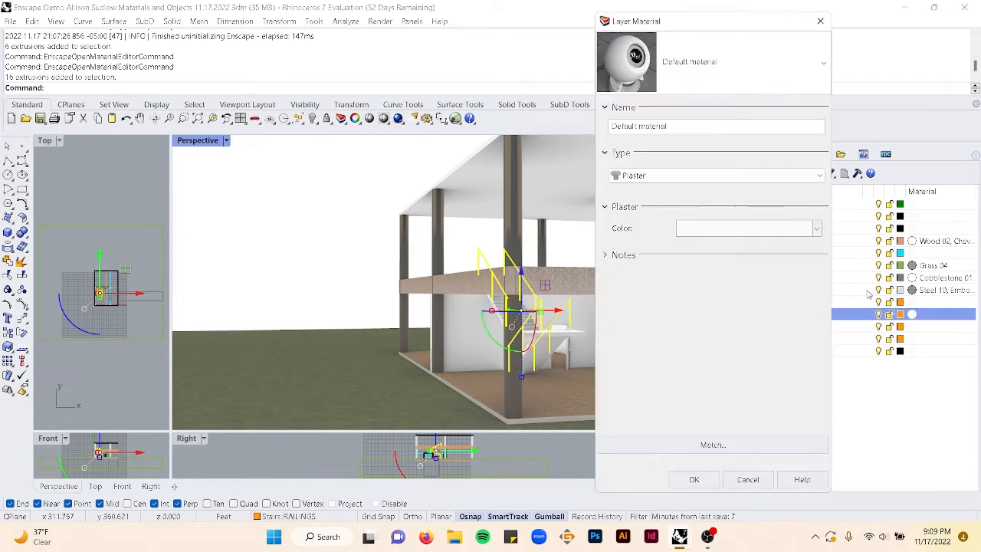
{"action": "left_click", "coordinate": [741, 64]}
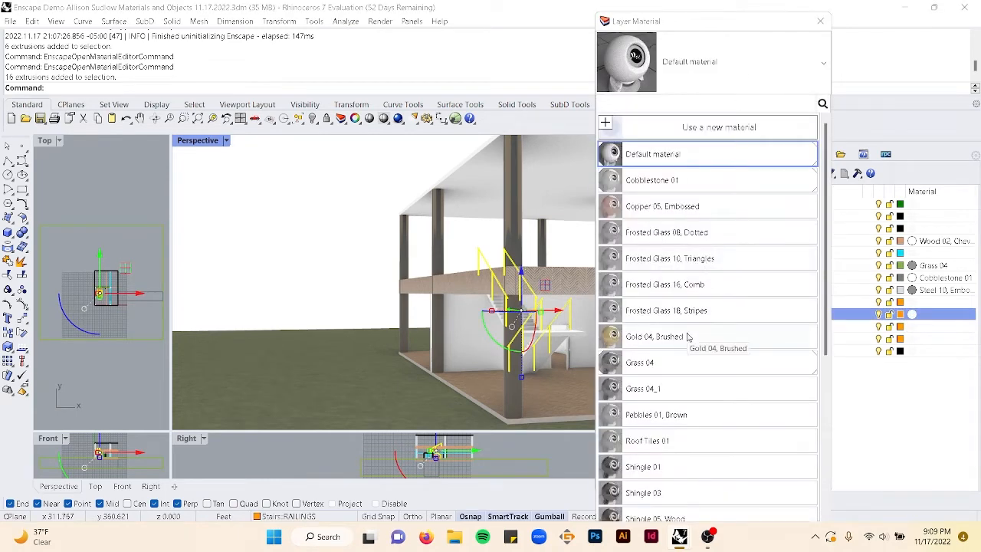
{"action": "scroll", "coordinate": [689, 360], "scroll_direction": "down", "scroll_amount": 3}
{"action": "left_click", "coordinate": [677, 386]}
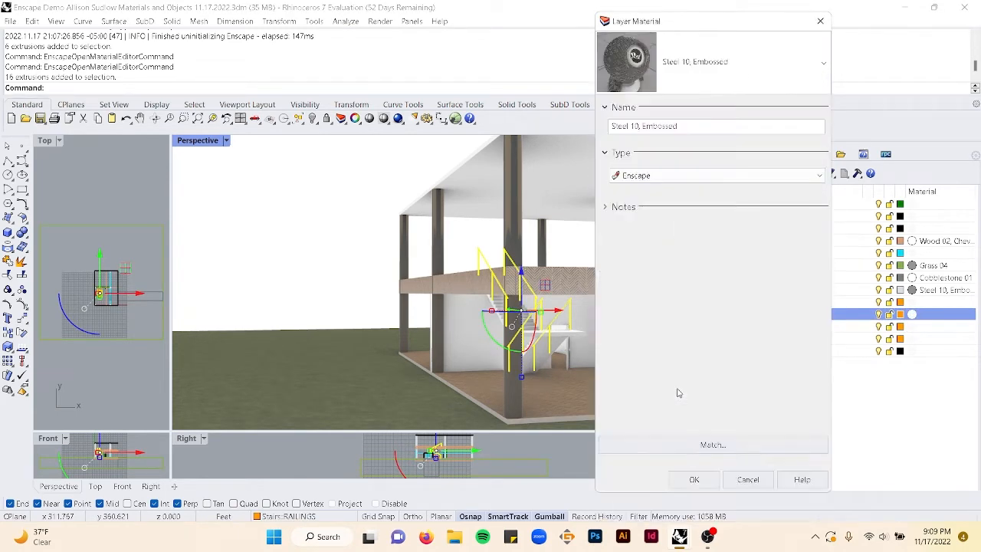
{"action": "left_click", "coordinate": [702, 478]}
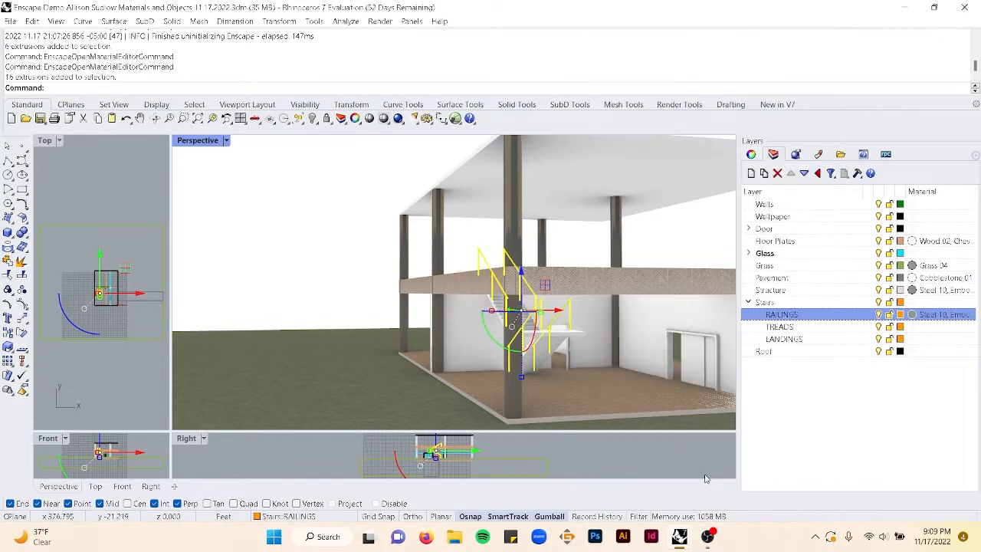
{"action": "left_click", "coordinate": [913, 316]}
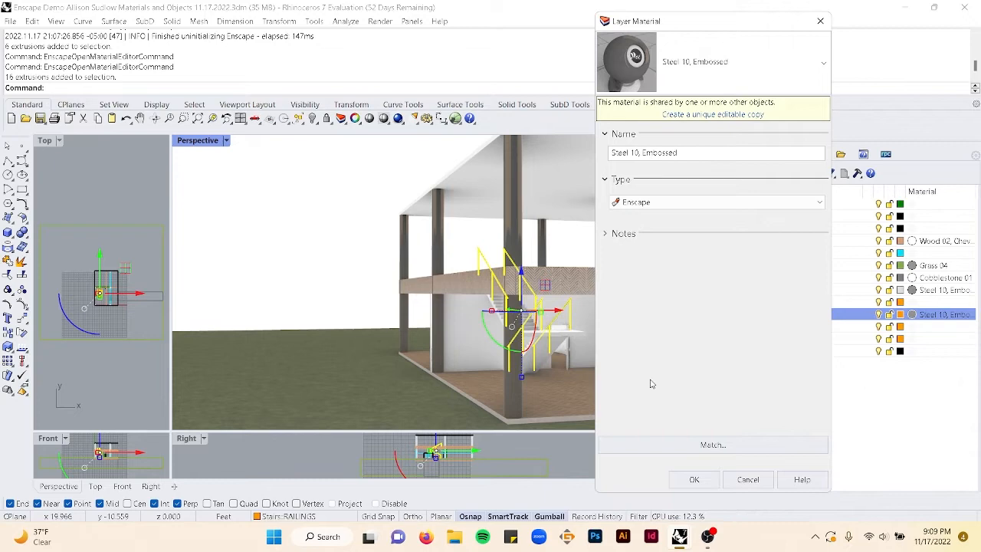
{"action": "left_click", "coordinate": [749, 483]}
{"action": "right_click_drag", "start_coordinate": [578, 269], "coordinate": [571, 243]}
{"action": "left_click", "coordinate": [386, 210]}
{"action": "scroll", "coordinate": [588, 344], "scroll_direction": "up", "scroll_amount": 6}
{"action": "scroll", "coordinate": [588, 345], "scroll_direction": "up", "scroll_amount": 5}
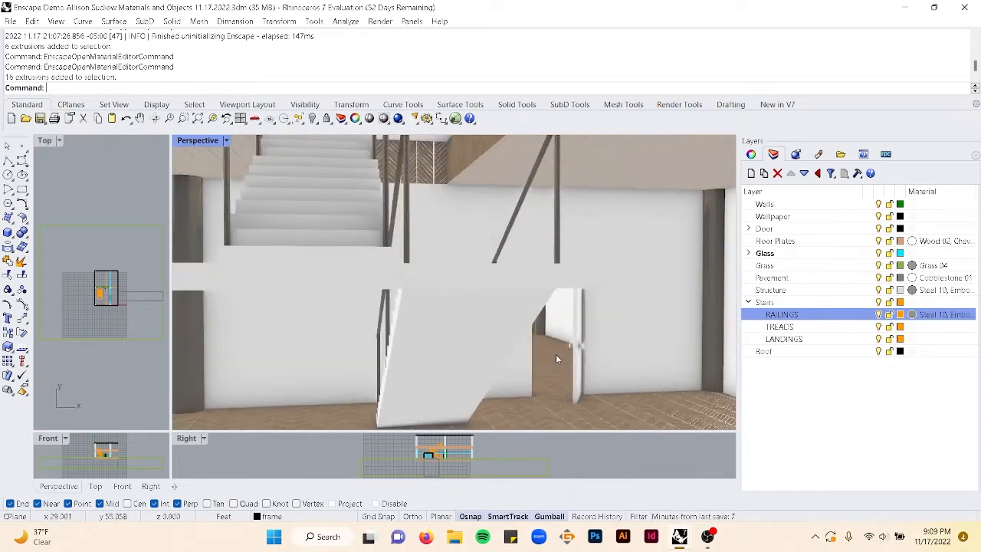
- Expand the Door layer and assign the Steel 10, Embossed material to its Knob sublayer
{"action": "left_click", "coordinate": [749, 229]}
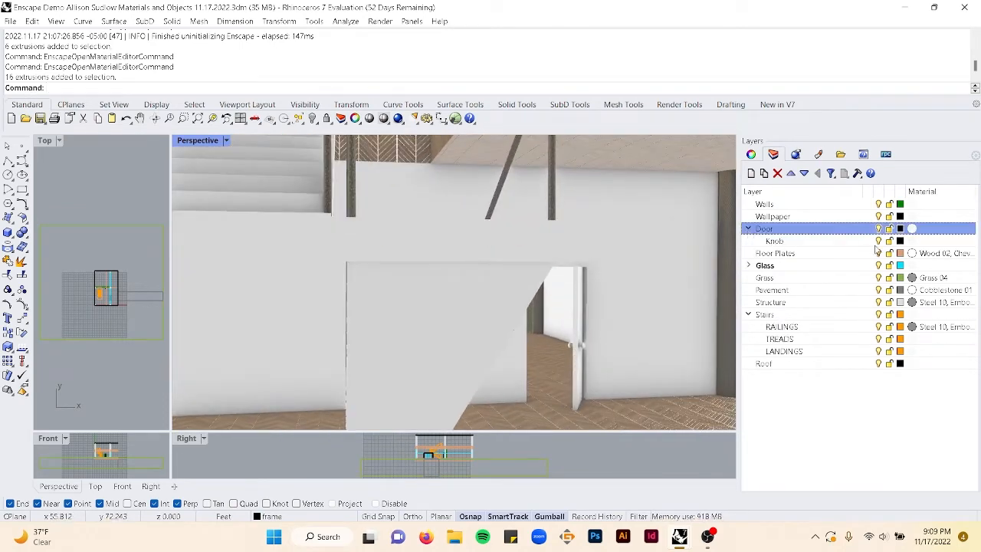
{"action": "left_click", "coordinate": [912, 242]}
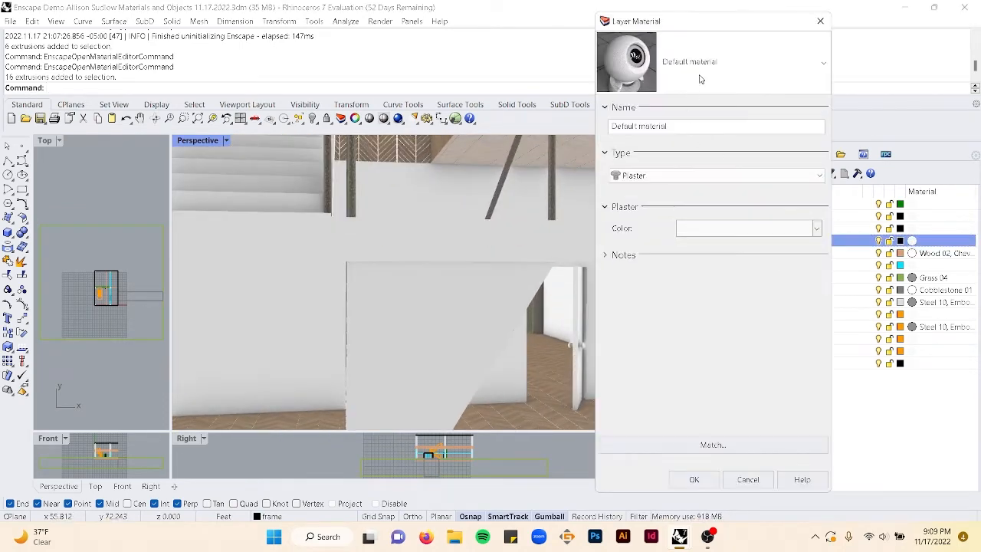
{"action": "left_click", "coordinate": [700, 79]}
{"action": "scroll", "coordinate": [673, 366], "scroll_direction": "down", "scroll_amount": 3}
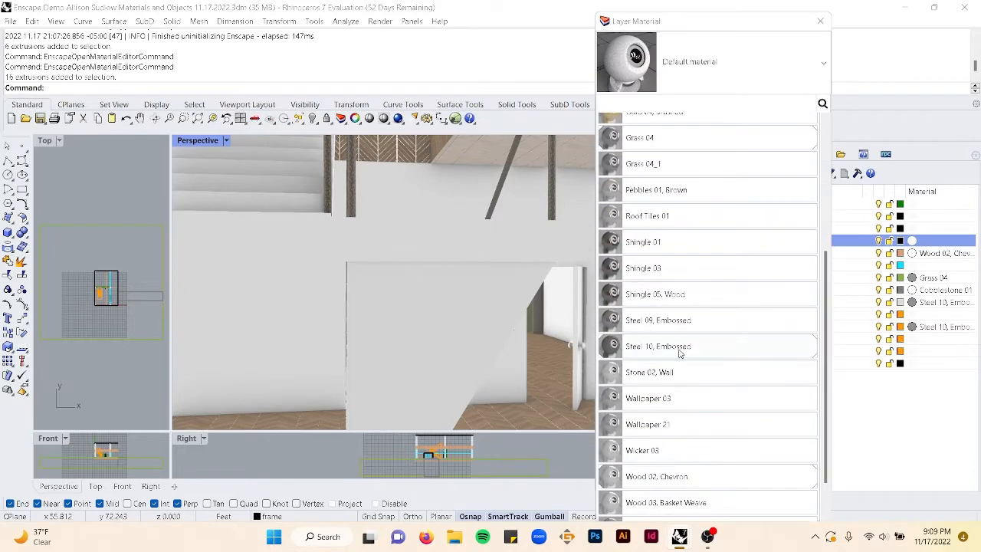
{"action": "left_click", "coordinate": [679, 349]}
{"action": "left_click", "coordinate": [713, 477]}
- Expand the Glass layer and assign the Steel 10, Embossed material to its frame sublayer
{"action": "scroll", "coordinate": [570, 388], "scroll_direction": "down", "scroll_amount": 5}
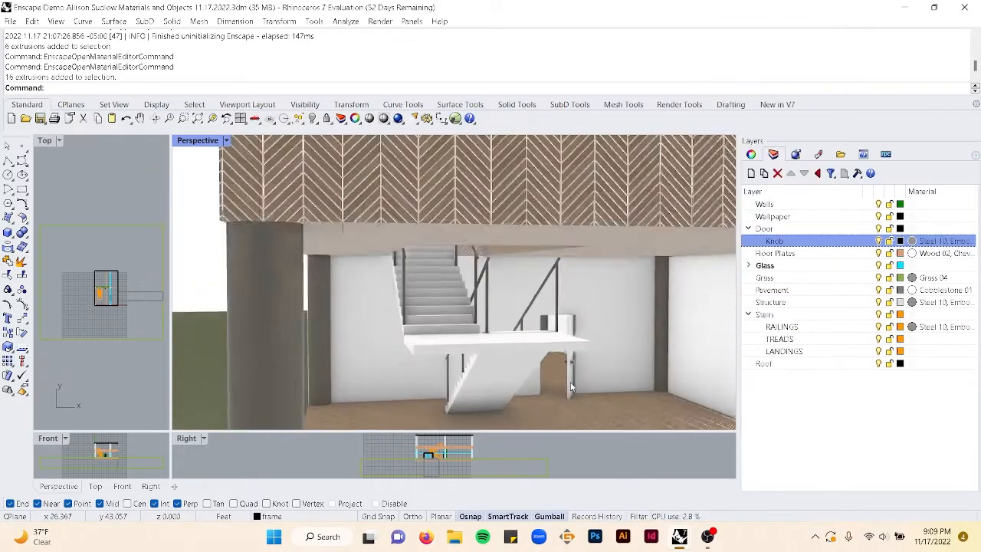
{"action": "right_click_drag", "start_coordinate": [570, 382], "coordinate": [665, 368]}
{"action": "left_click", "coordinate": [665, 365]}
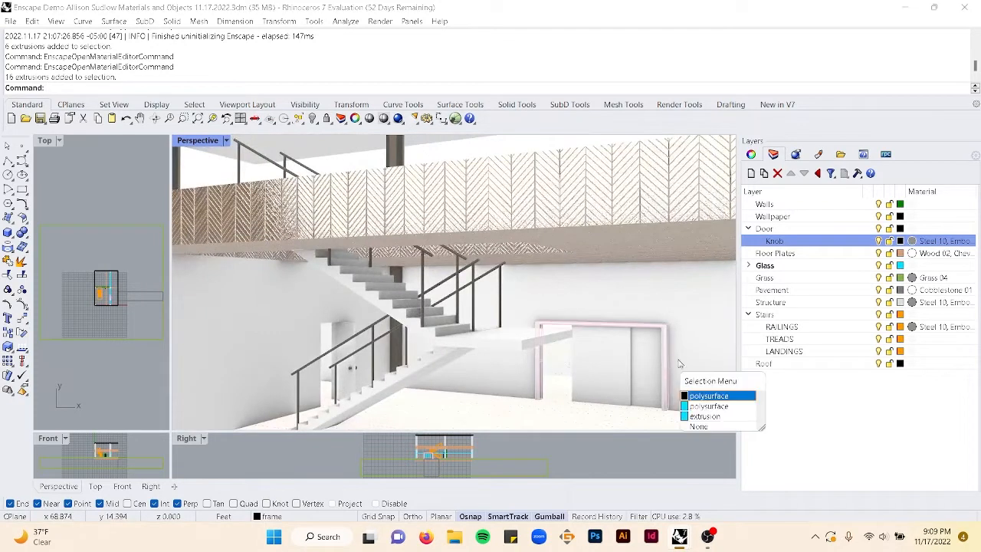
{"action": "left_click", "coordinate": [751, 266]}
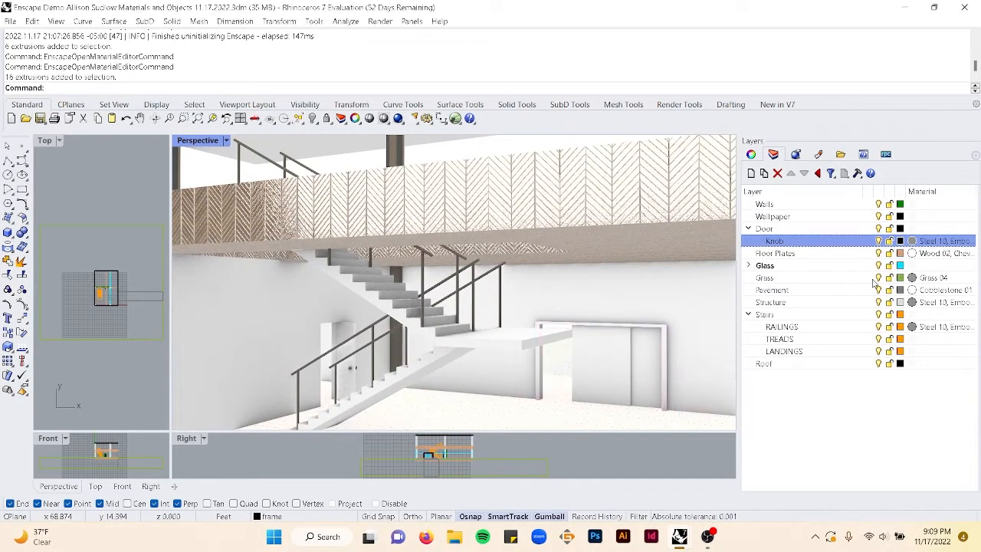
{"action": "left_click", "coordinate": [750, 267]}
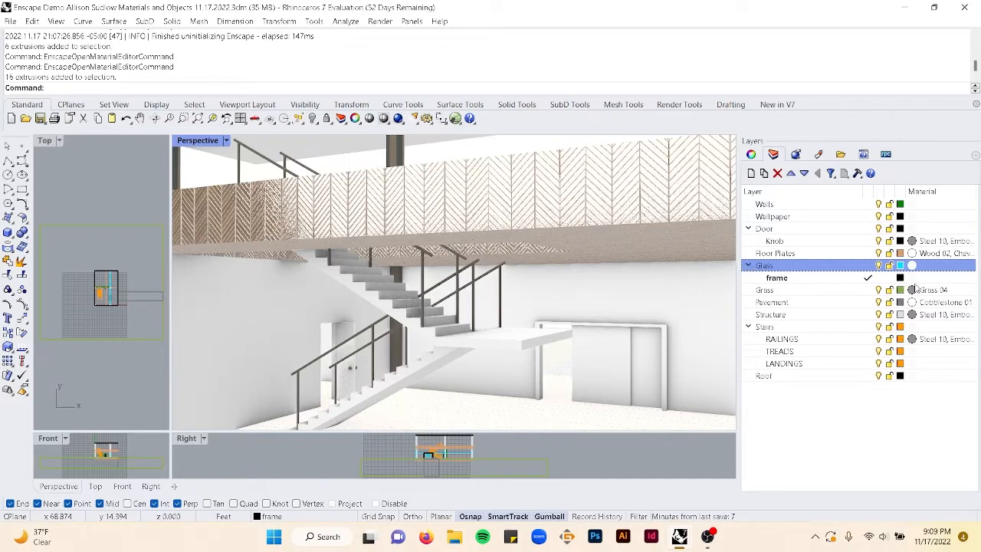
{"action": "left_click", "coordinate": [912, 277]}
{"action": "left_click", "coordinate": [703, 69]}
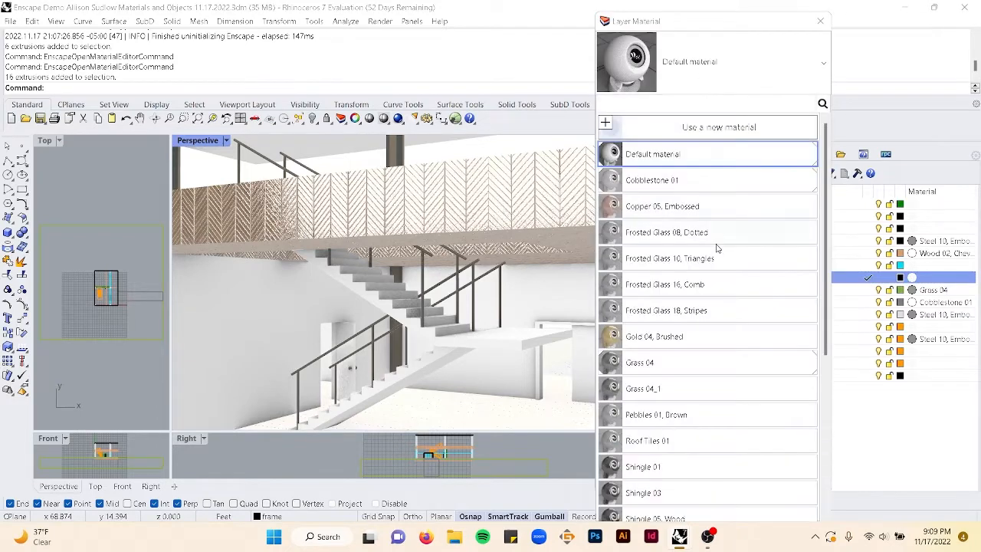
{"action": "scroll", "coordinate": [689, 350], "scroll_direction": "down", "scroll_amount": 6}
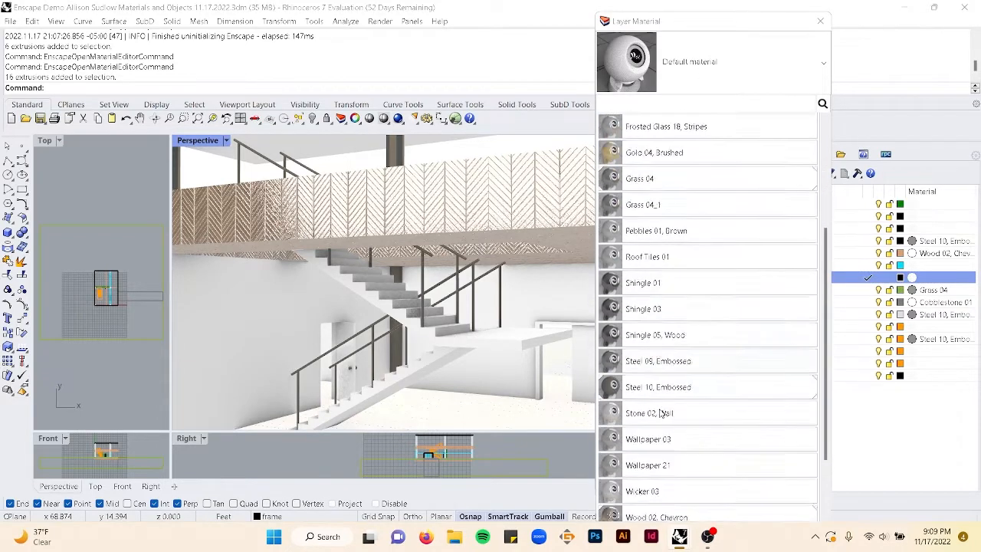
{"action": "left_click", "coordinate": [661, 346]}
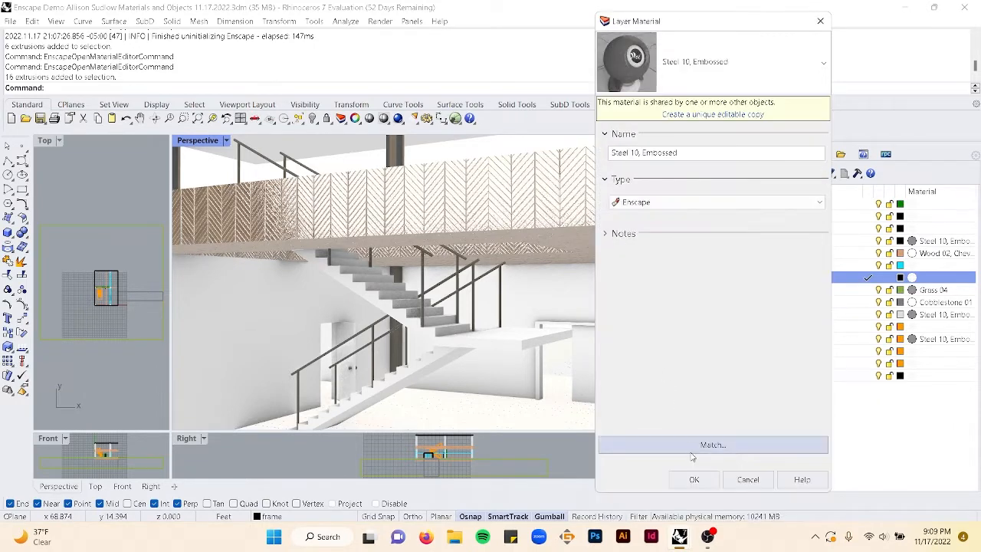
{"action": "left_click", "coordinate": [695, 481]}
- Assign the Wood 06, Chevron material to the LANDINGS layer under Stairs
{"action": "scroll", "coordinate": [631, 322], "scroll_direction": "down", "scroll_amount": 5}
{"action": "scroll", "coordinate": [631, 322], "scroll_direction": "up", "scroll_amount": 5}
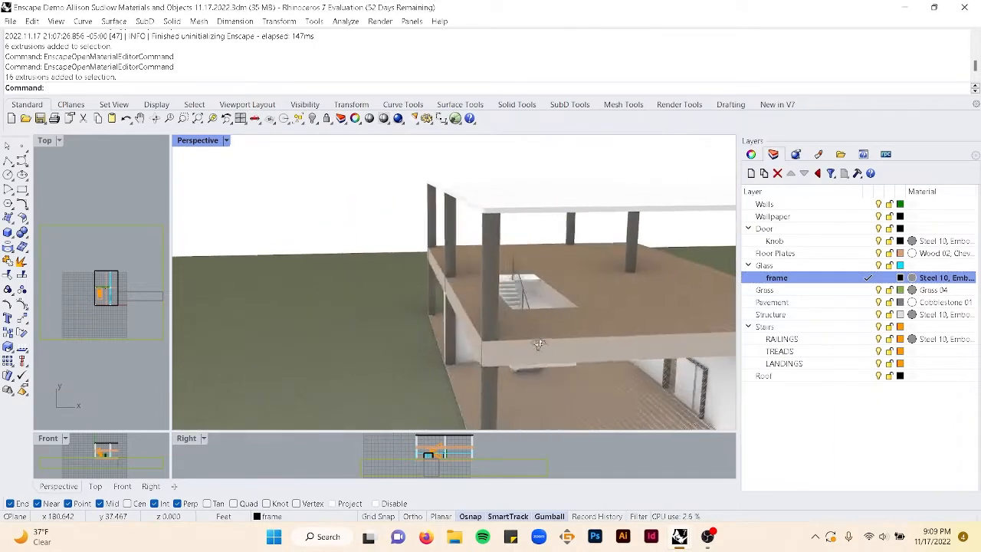
{"action": "right_click_drag", "start_coordinate": [343, 248], "coordinate": [467, 296]}
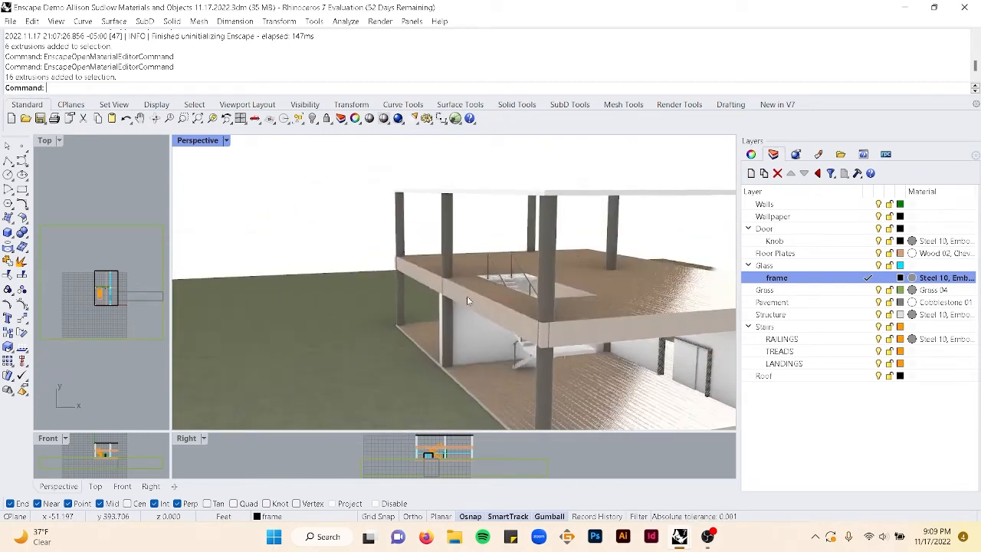
{"action": "scroll", "coordinate": [500, 267], "scroll_direction": "up", "scroll_amount": 4}
{"action": "scroll", "coordinate": [500, 267], "scroll_direction": "down", "scroll_amount": 5}
{"action": "scroll", "coordinate": [500, 267], "scroll_direction": "up", "scroll_amount": 4}
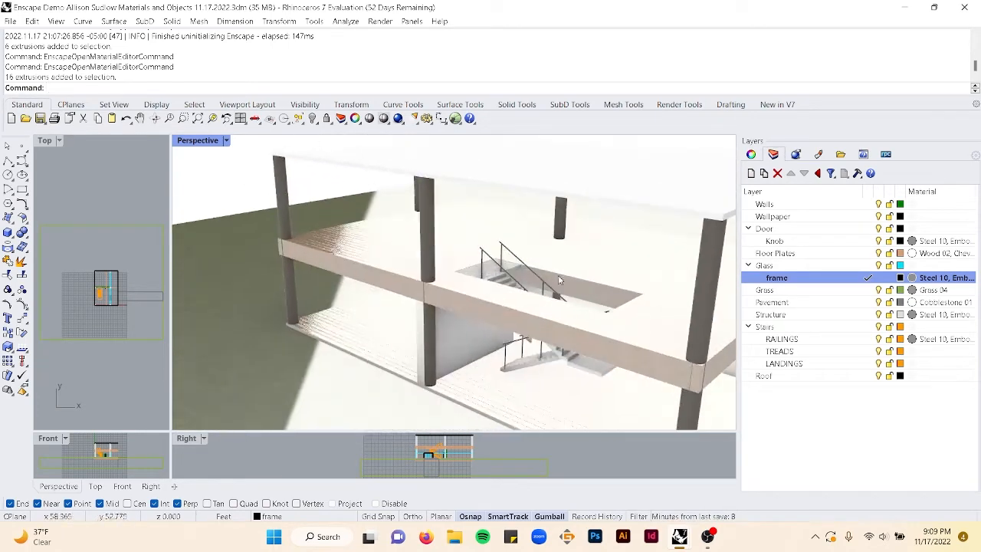
{"action": "left_click", "coordinate": [516, 269]}
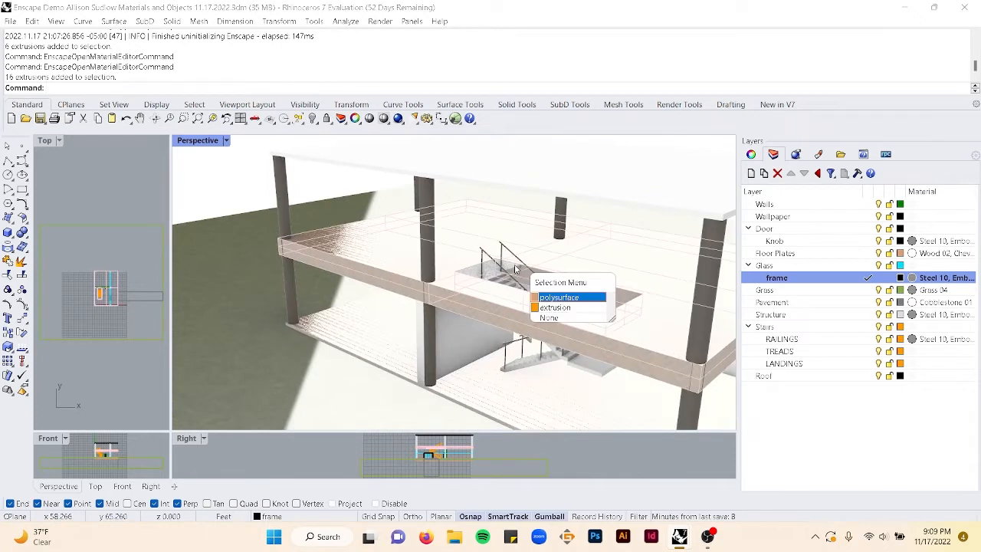
{"action": "left_click", "coordinate": [561, 315]}
{"action": "left_click", "coordinate": [561, 315]}
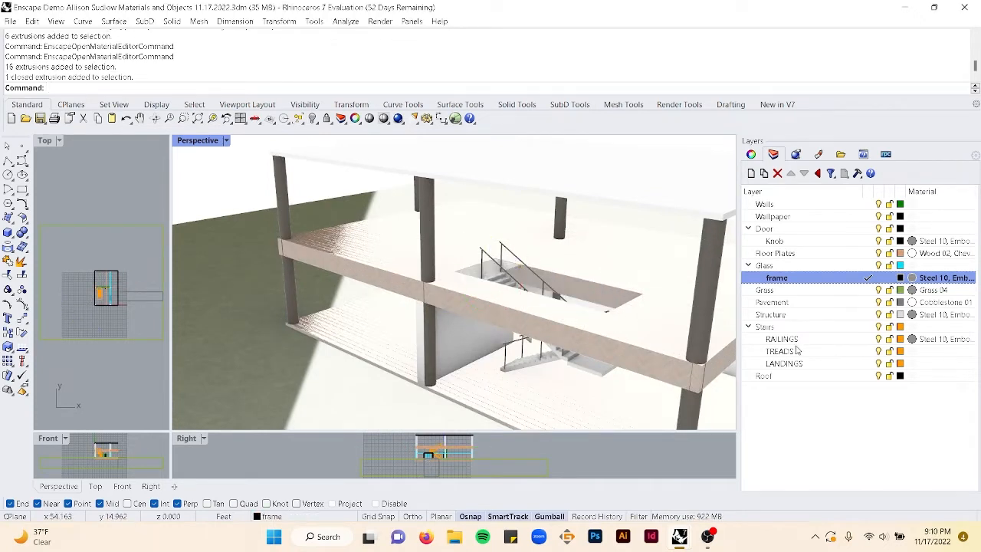
{"action": "left_click", "coordinate": [911, 363]}
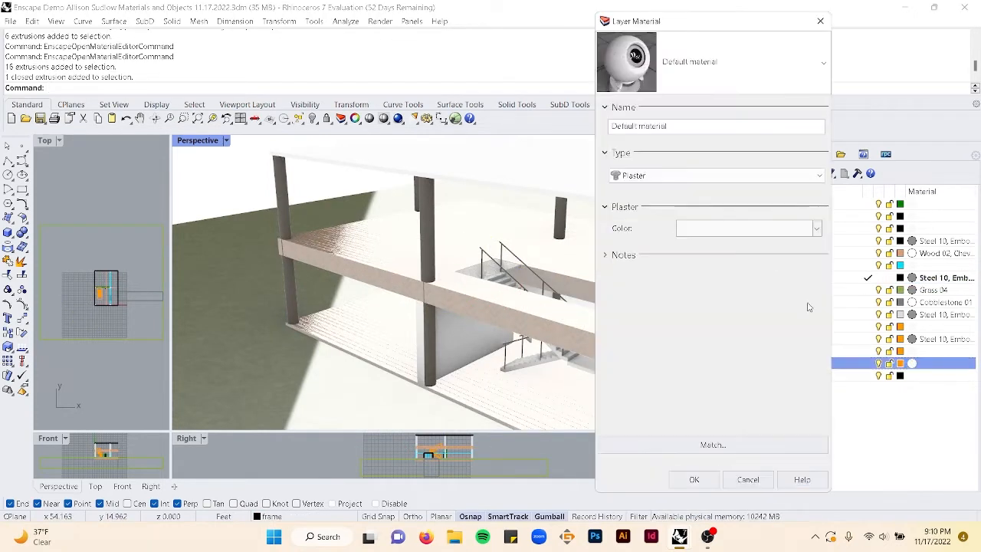
{"action": "left_click", "coordinate": [694, 86]}
{"action": "scroll", "coordinate": [679, 375], "scroll_direction": "down", "scroll_amount": 12}
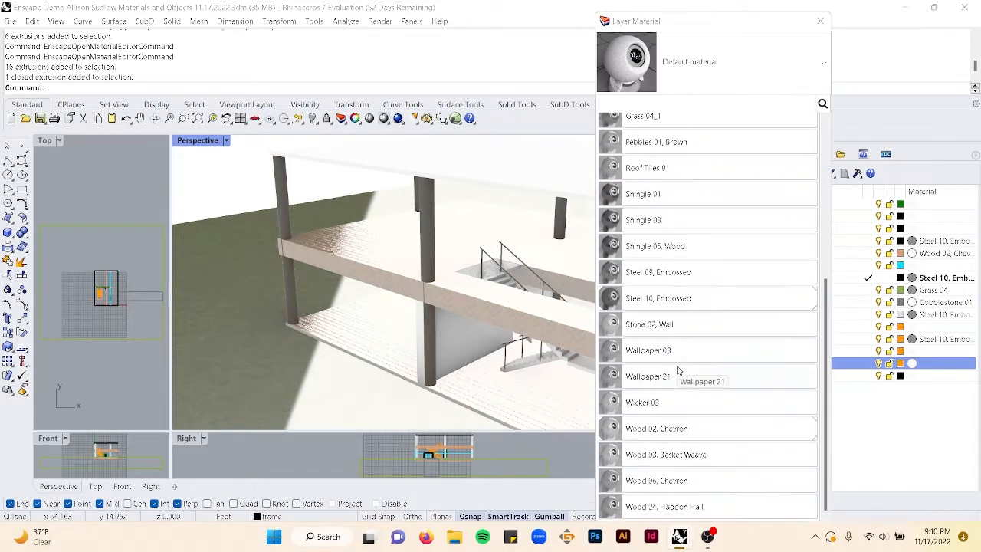
{"action": "left_click", "coordinate": [673, 487]}
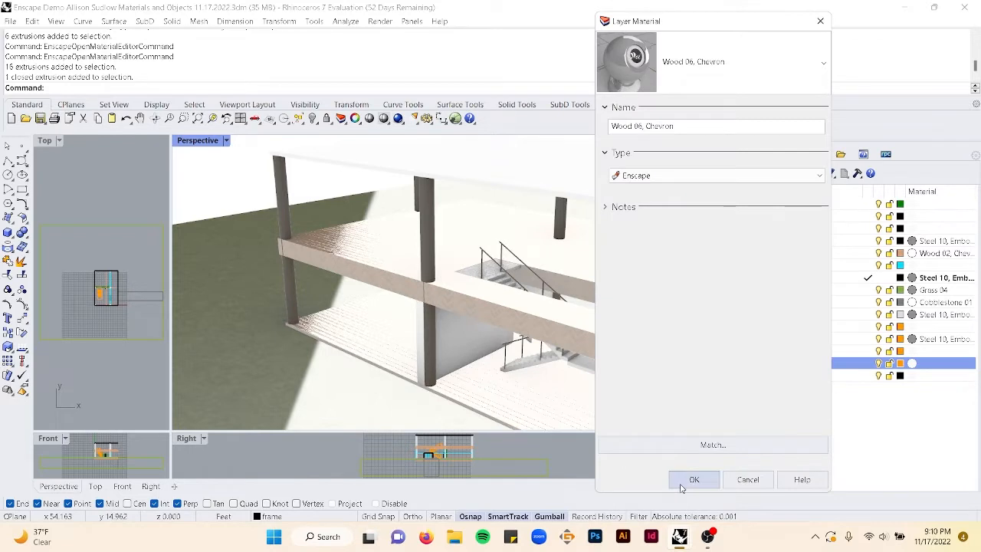
{"action": "left_click", "coordinate": [684, 483]}
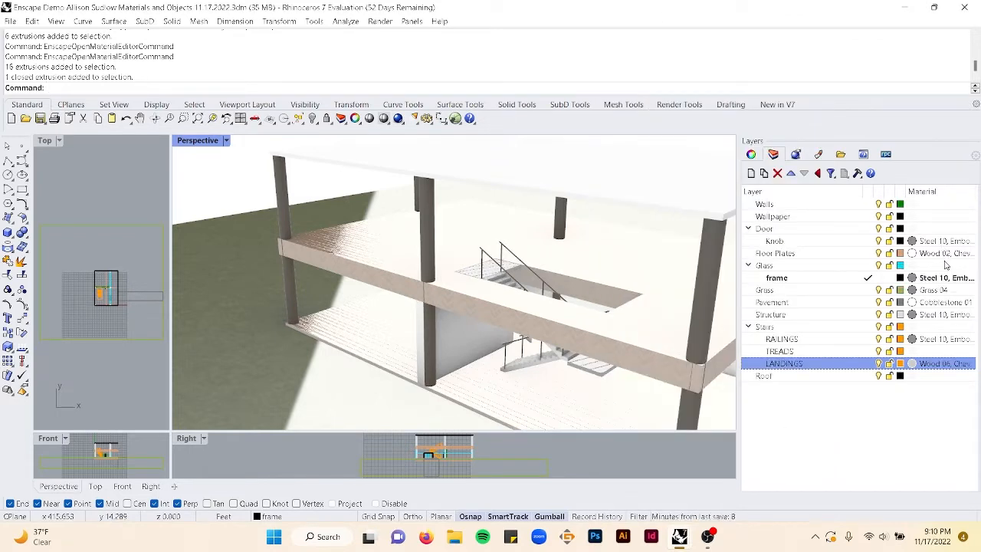
- Change the LANDINGS layer material to Wood 02, Chevron
{"action": "left_click", "coordinate": [917, 365]}
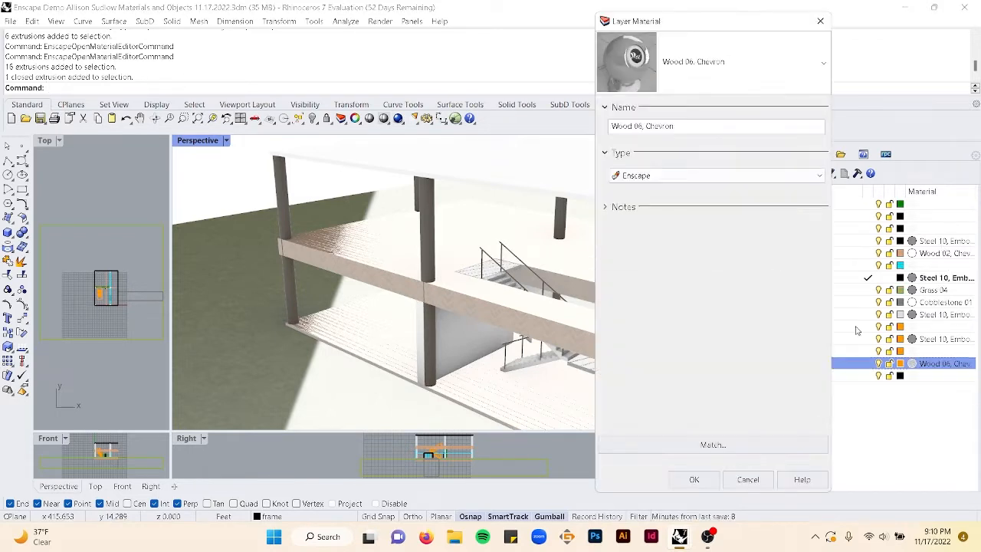
{"action": "left_click", "coordinate": [671, 66]}
{"action": "scroll", "coordinate": [696, 416], "scroll_direction": "down", "scroll_amount": 8}
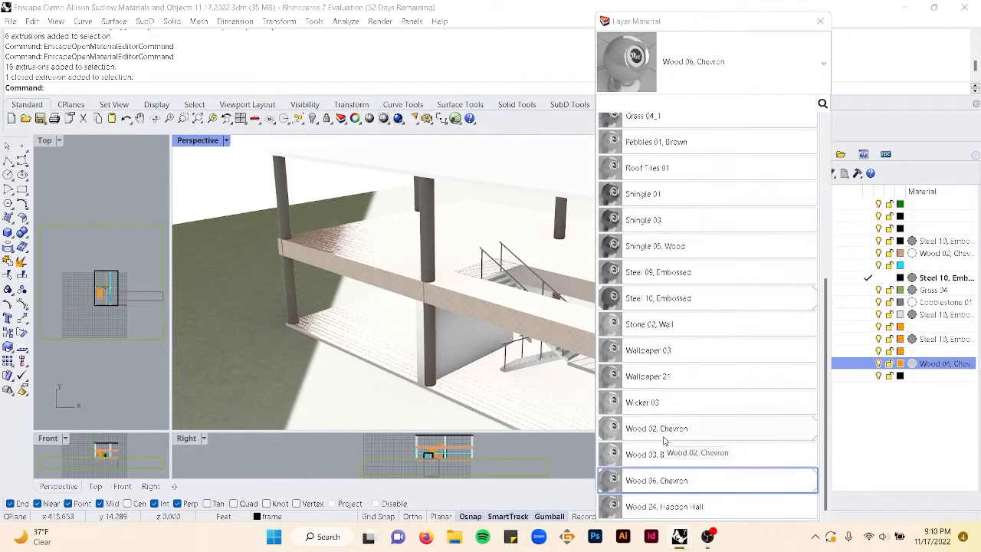
{"action": "left_click", "coordinate": [657, 431]}
{"action": "left_click", "coordinate": [682, 476]}
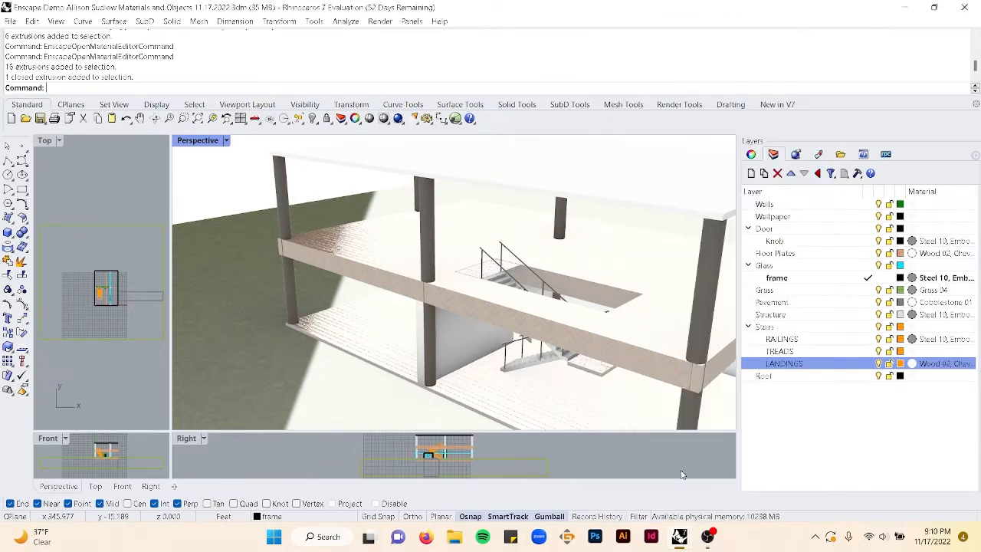
- Select the LANDINGS objects and apply capped box texture mapping with length, width and height of 4
{"action": "scroll", "coordinate": [500, 288], "scroll_direction": "up", "scroll_amount": 10}
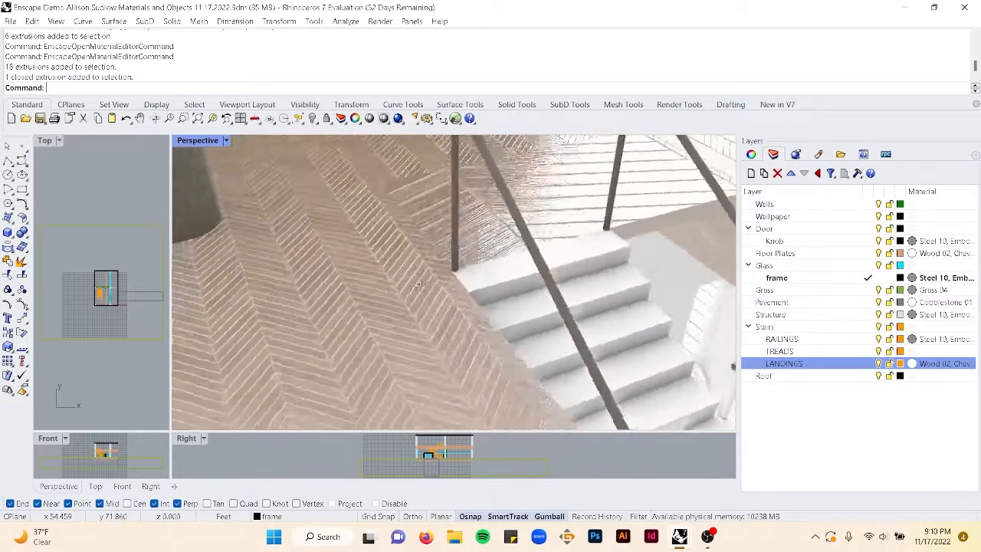
{"action": "right_click_drag", "start_coordinate": [383, 282], "coordinate": [529, 277]}
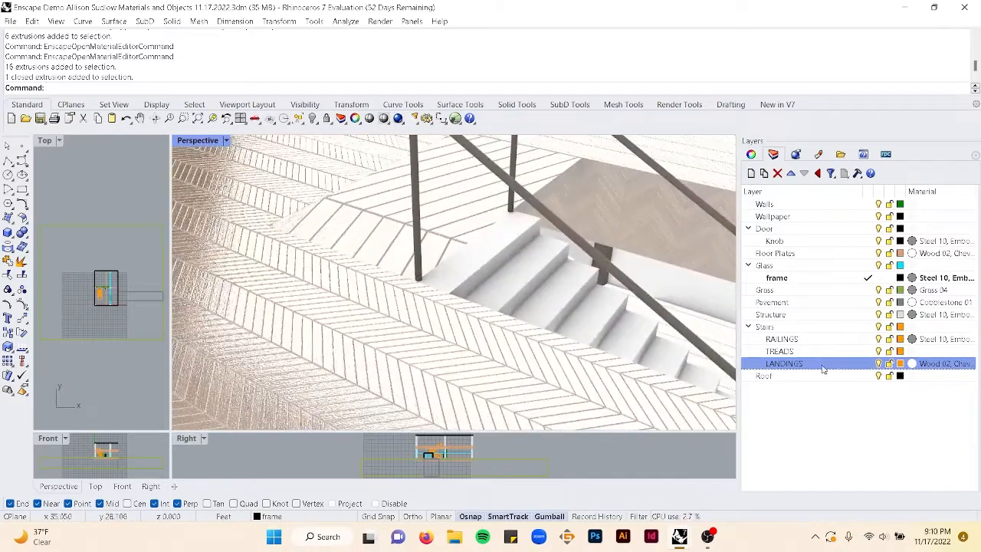
{"action": "right_click", "coordinate": [869, 366]}
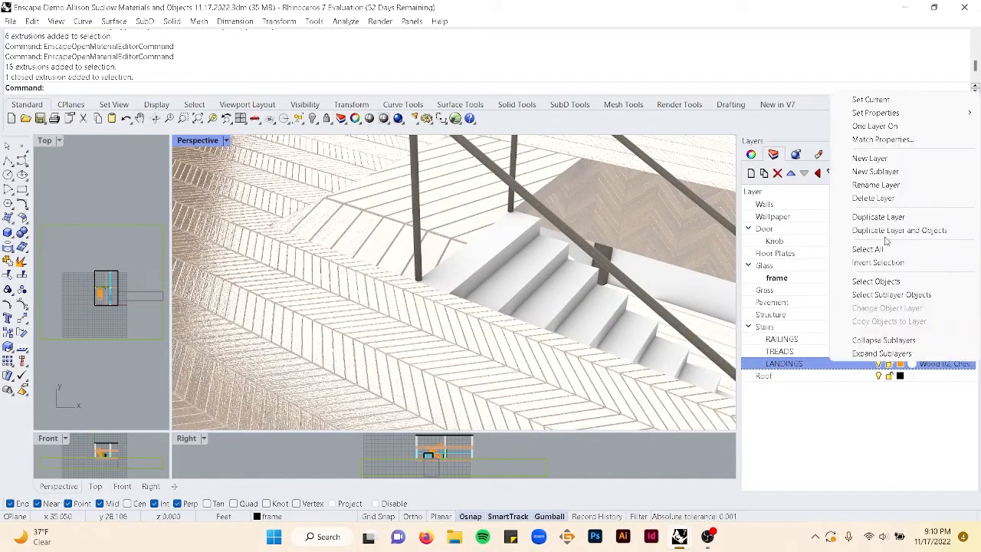
{"action": "left_click", "coordinate": [882, 281]}
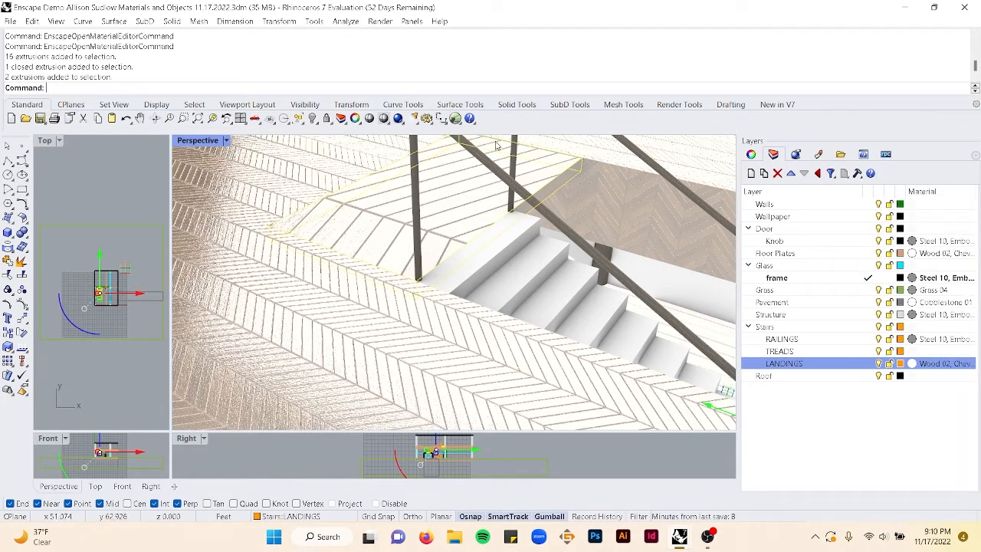
{"action": "left_click", "coordinate": [796, 154]}
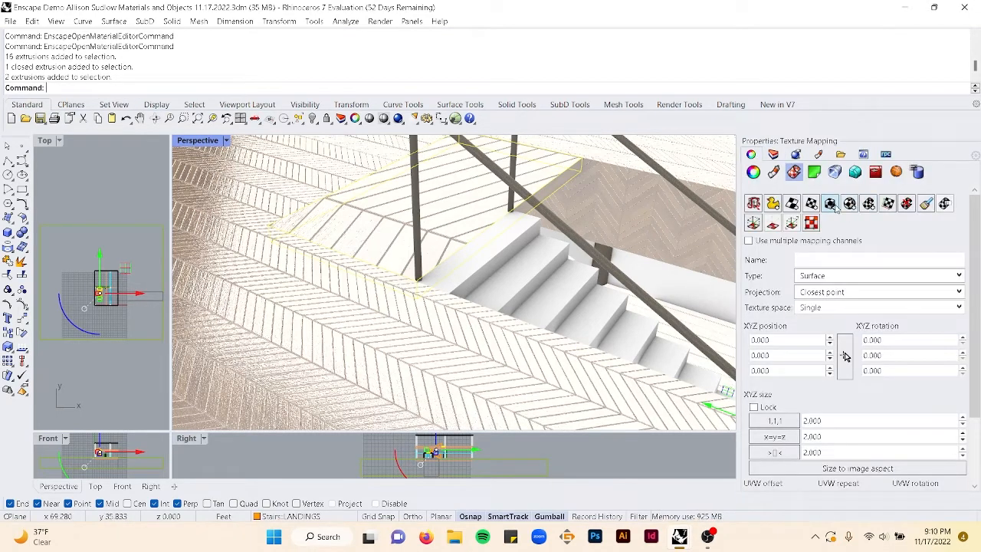
{"action": "left_click", "coordinate": [831, 204]}
{"action": "left_click", "coordinate": [415, 280]}
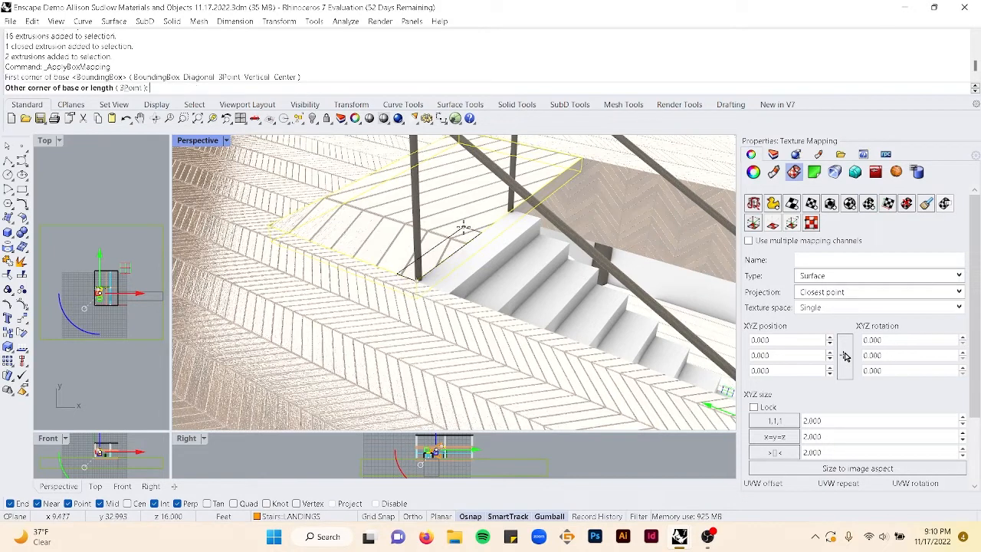
{"action": "type", "text": "4"}
{"action": "key", "text": "Return"}
{"action": "key", "text": "Return"}
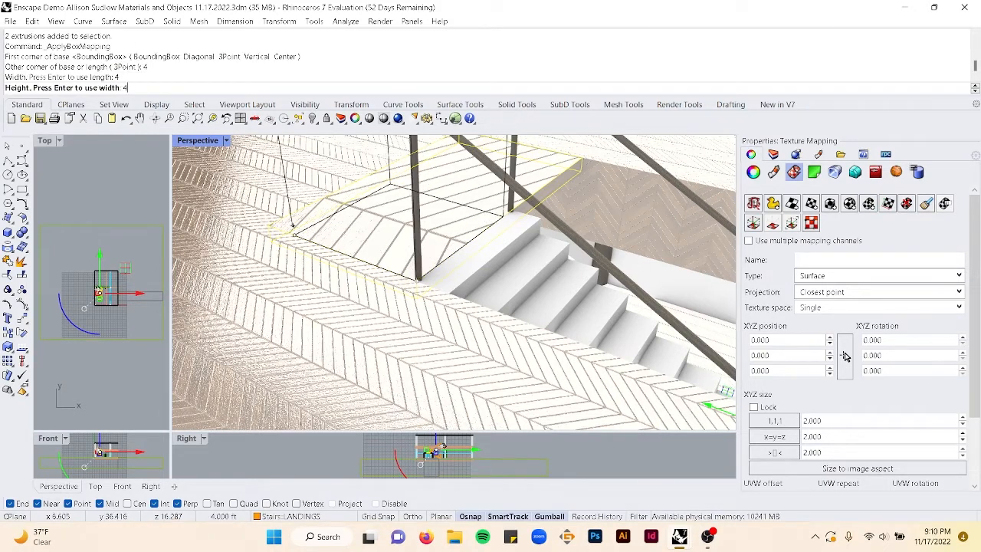
{"action": "key", "text": "Return"}
{"action": "key", "text": "Return"}
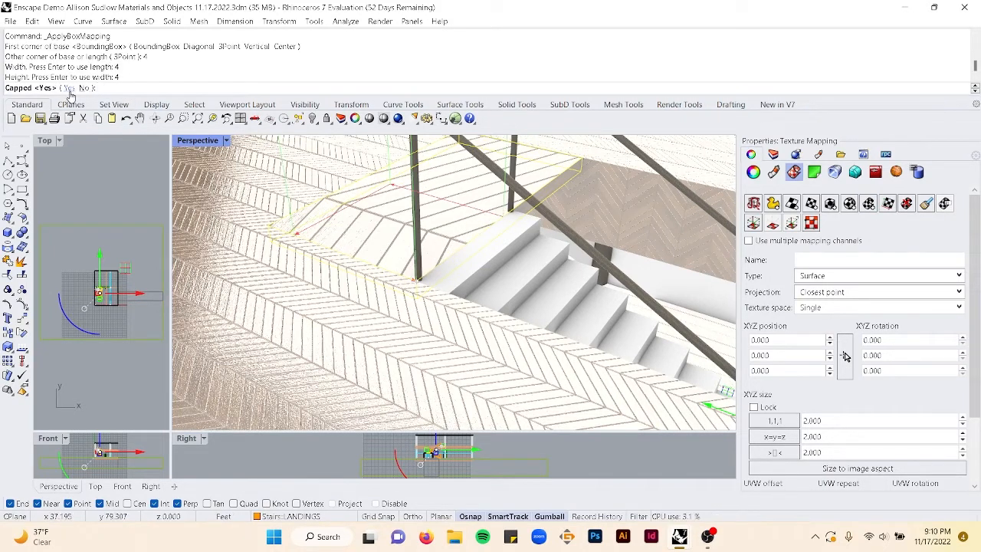
{"action": "scroll", "coordinate": [427, 240], "scroll_direction": "down", "scroll_amount": 5}
{"action": "right_click_drag", "start_coordinate": [427, 241], "coordinate": [364, 235]}
{"action": "left_click", "coordinate": [244, 243]}
{"action": "right_click_drag", "start_coordinate": [281, 242], "coordinate": [450, 253]}
{"action": "key", "text": "Escape"}
{"action": "scroll", "coordinate": [451, 253], "scroll_direction": "down", "scroll_amount": 8}
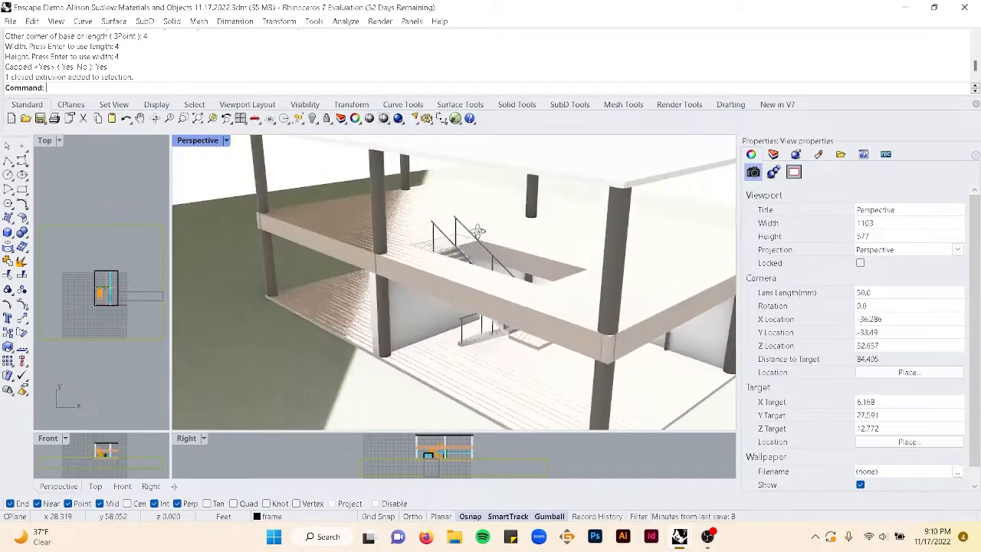
- Open the Layers panel and review the material choices for the LANDINGS layer without changing them
{"action": "left_click", "coordinate": [773, 154]}
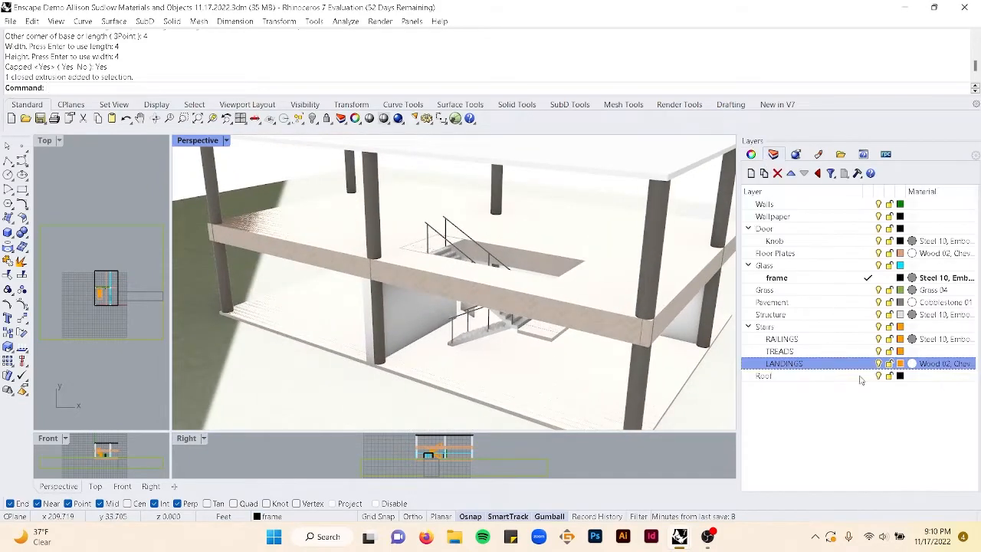
{"action": "left_click", "coordinate": [915, 364]}
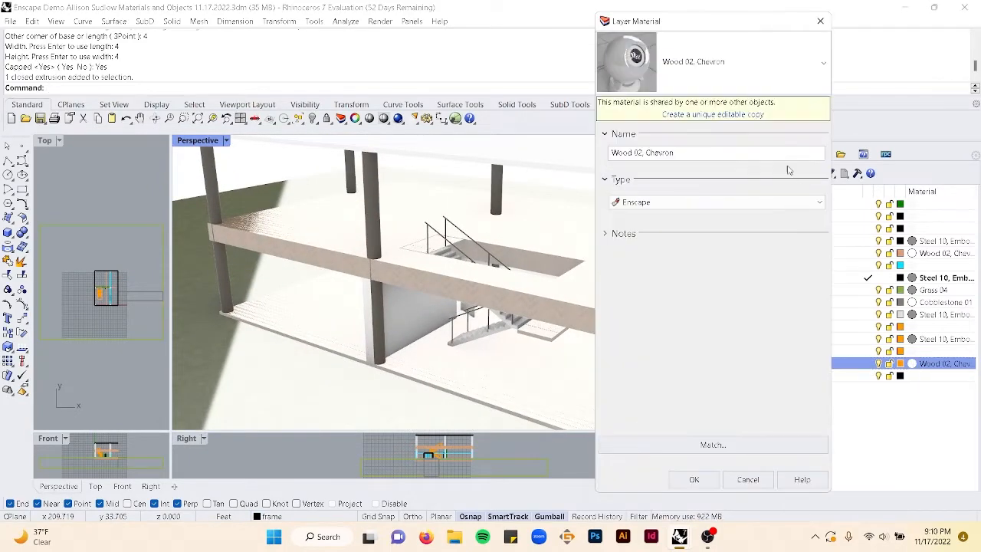
{"action": "left_click", "coordinate": [730, 77]}
{"action": "scroll", "coordinate": [697, 330], "scroll_direction": "down", "scroll_amount": 10}
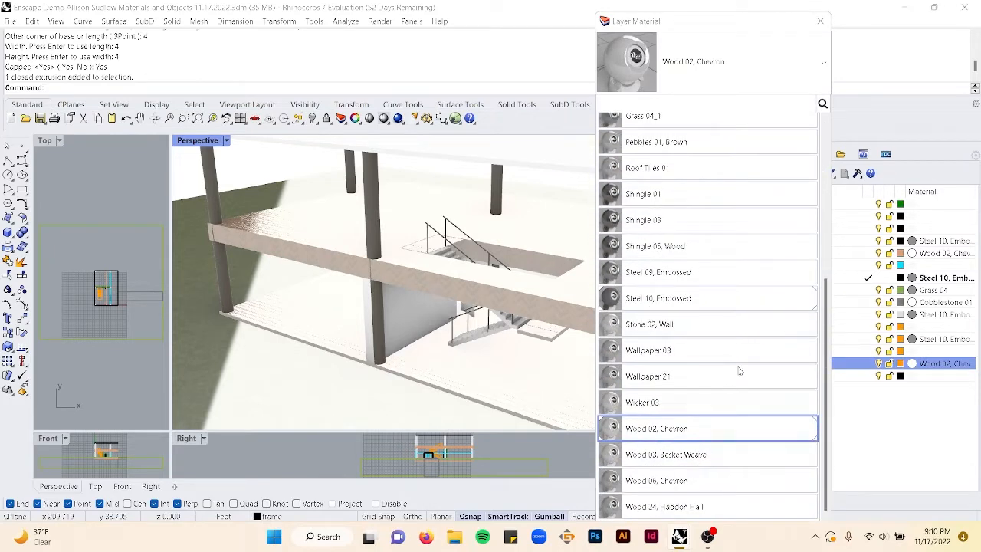
{"action": "left_click", "coordinate": [820, 21]}
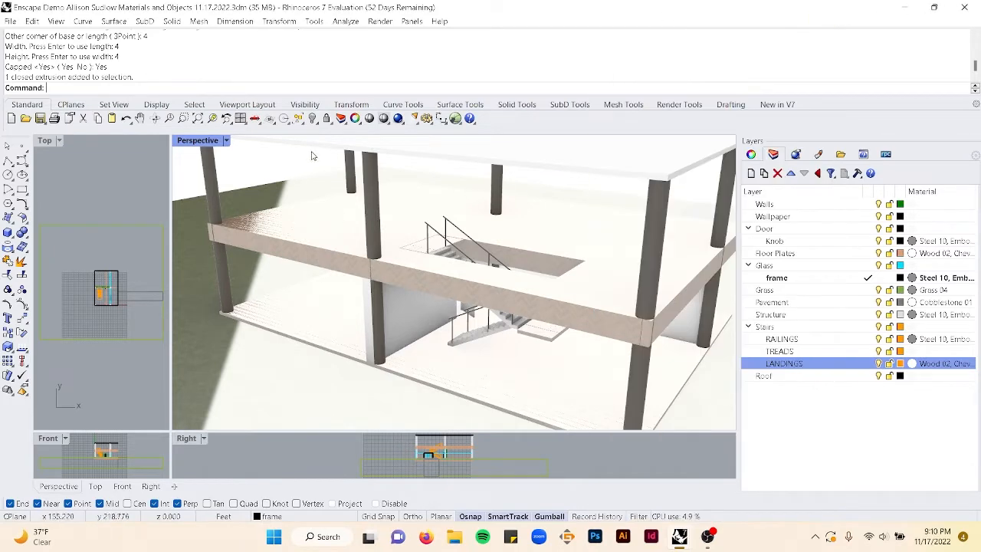
- Close the Enscape Material Editor and save the Rhino file
{"action": "right_click_drag", "start_coordinate": [276, 163], "coordinate": [414, 239]}
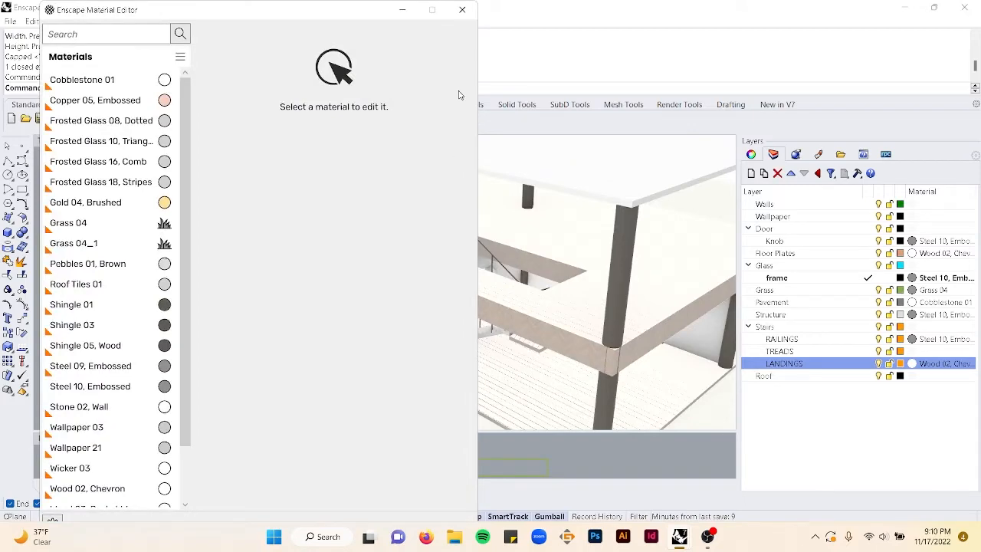
{"action": "left_click", "coordinate": [462, 9]}
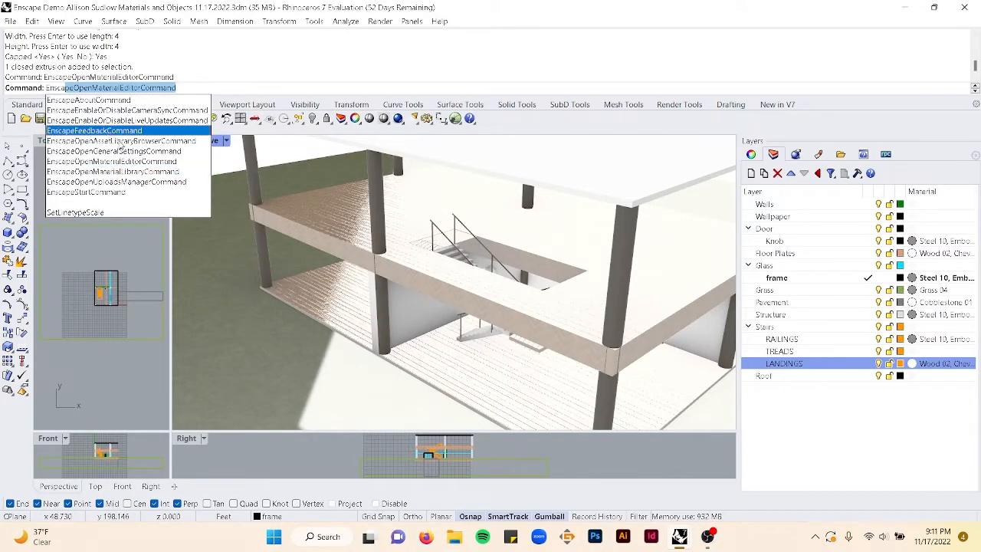
{"action": "key", "text": "Escape"}
{"action": "key", "text": "ctrl+s"}
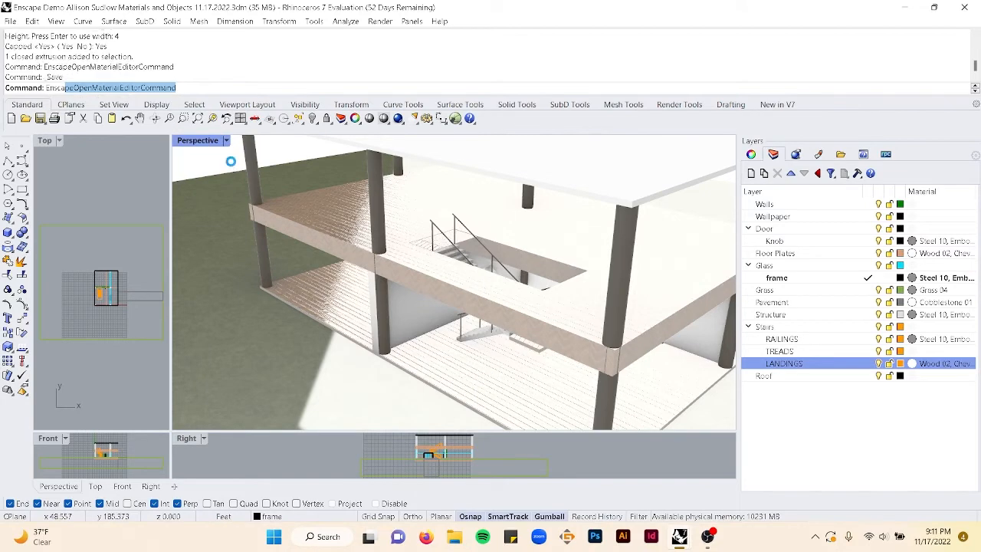
- Run the EnscapeStartCommand to launch the Enscape real-time render of the house
{"action": "type", "text": "Ensc"}
{"action": "type", "text": "az"}
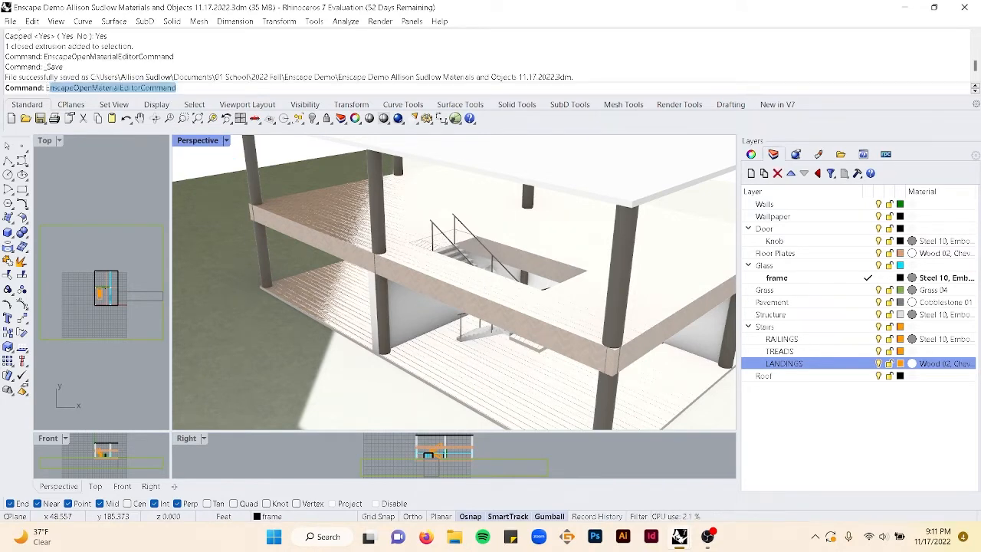
{"action": "key", "text": "BackSpace"}
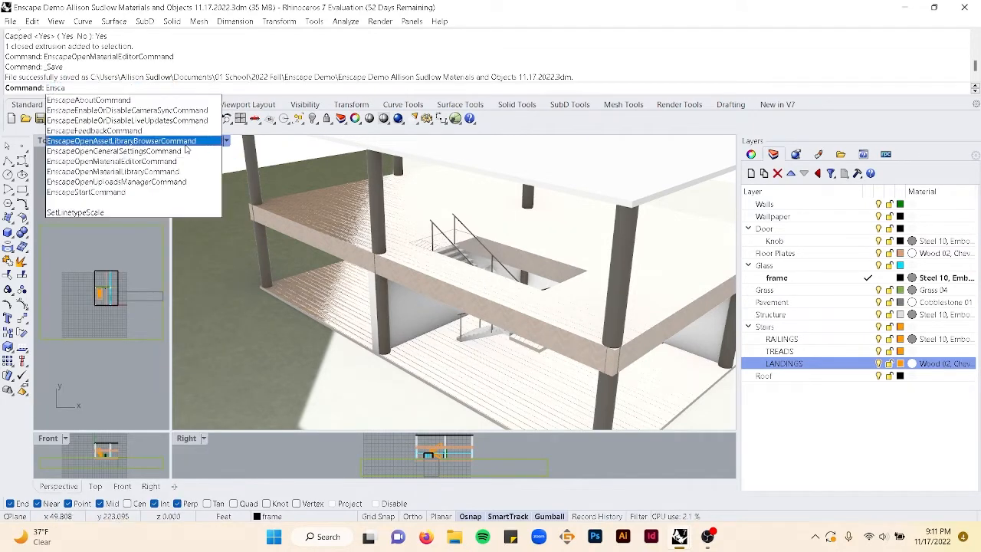
{"action": "left_click", "coordinate": [142, 191]}
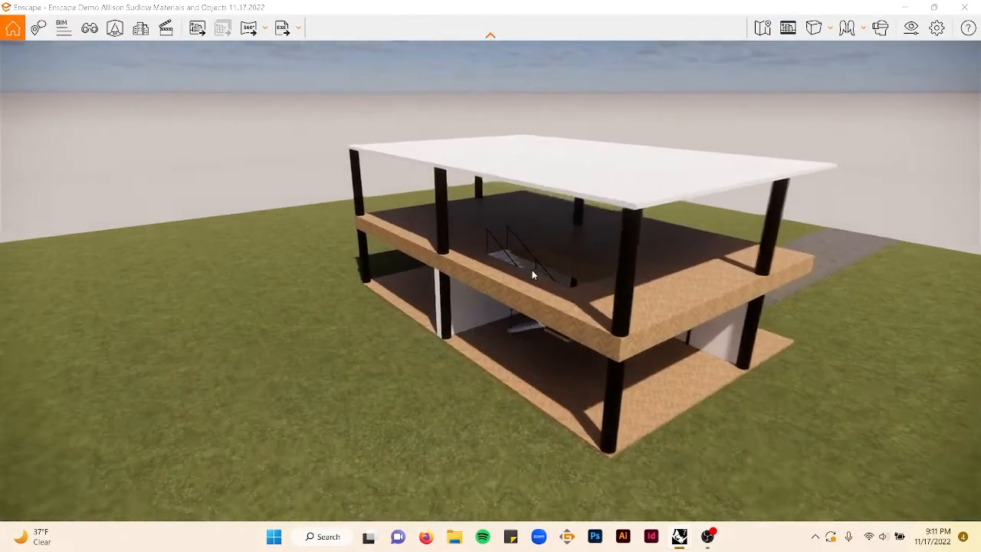
- Navigate the Enscape render to inspect the herringbone floor and landing materials, then close Enscape
{"action": "scroll", "coordinate": [532, 274], "scroll_direction": "up", "scroll_amount": 5}
{"action": "scroll", "coordinate": [491, 240], "scroll_direction": "up", "scroll_amount": 5}
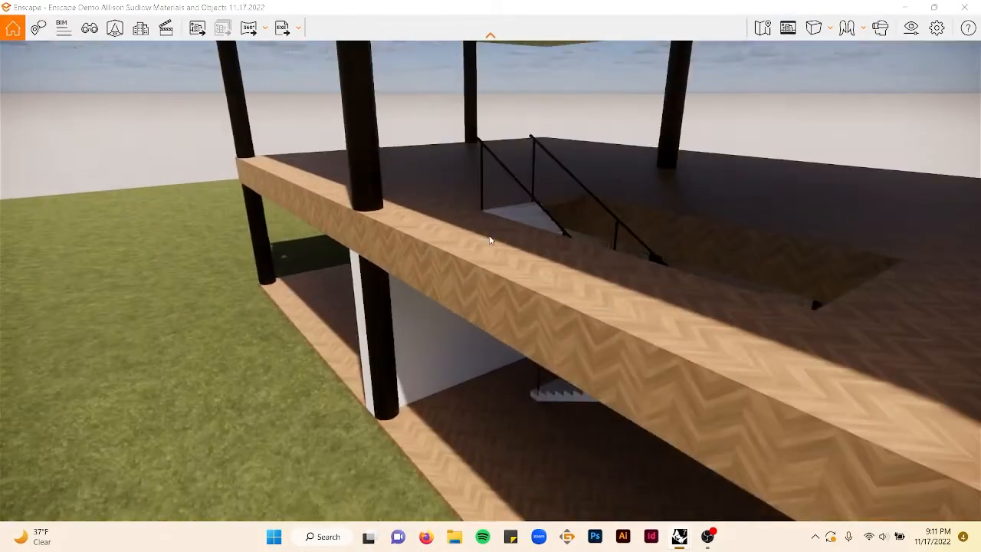
{"action": "left_click_drag", "start_coordinate": [491, 241], "coordinate": [605, 172]}
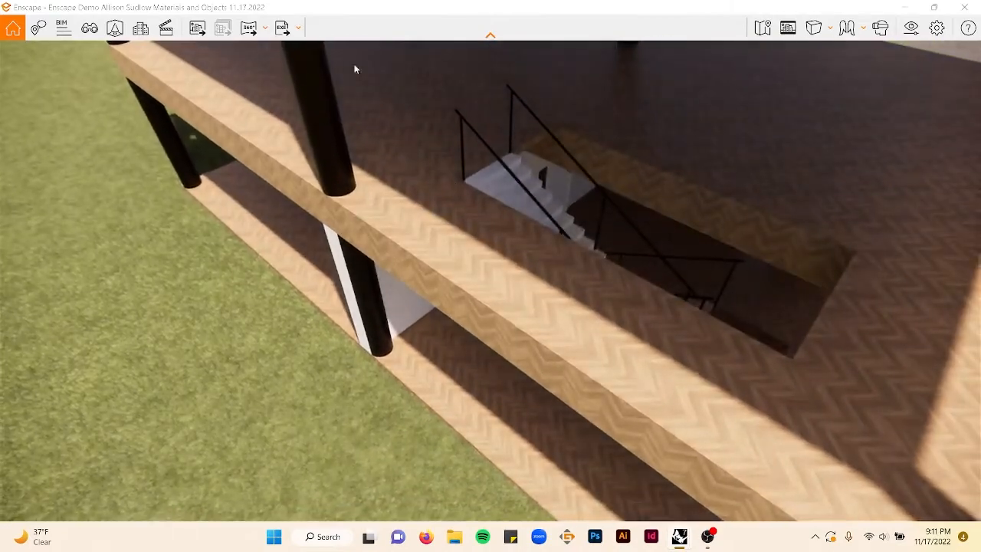
{"action": "scroll", "coordinate": [425, 145], "scroll_direction": "up", "scroll_amount": 2}
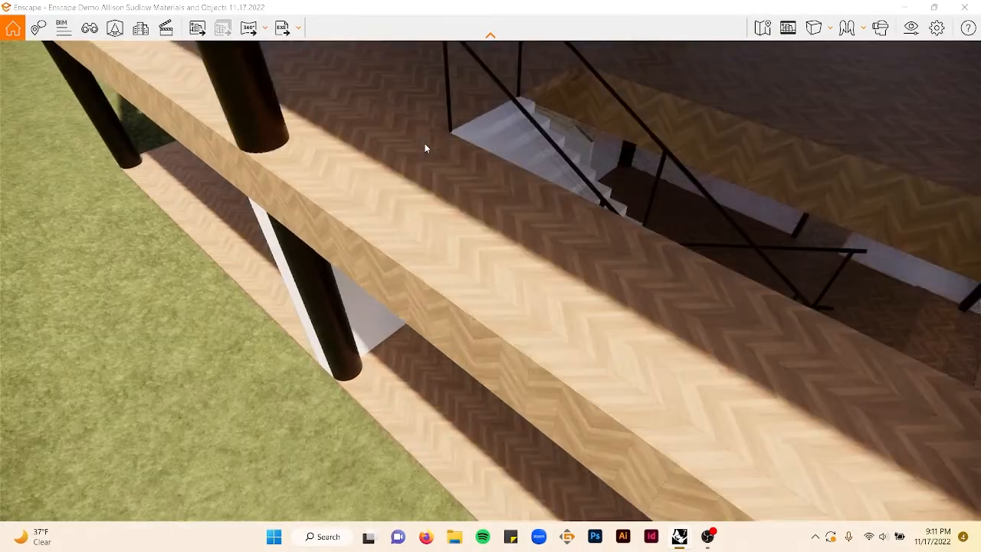
{"action": "scroll", "coordinate": [425, 145], "scroll_direction": "down", "scroll_amount": 2}
{"action": "left_click", "coordinate": [965, 7]}
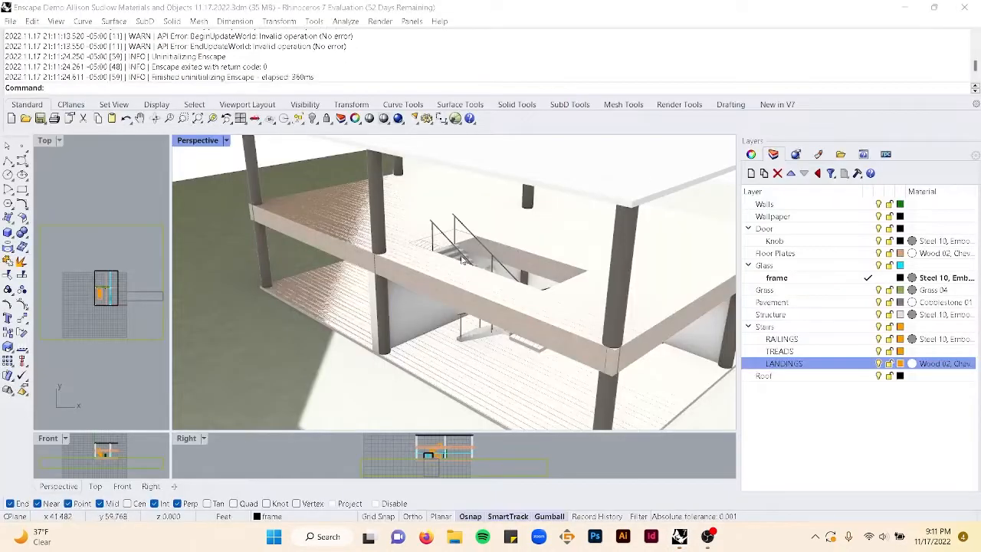
{"action": "right_click_drag", "start_coordinate": [517, 236], "coordinate": [784, 337]}
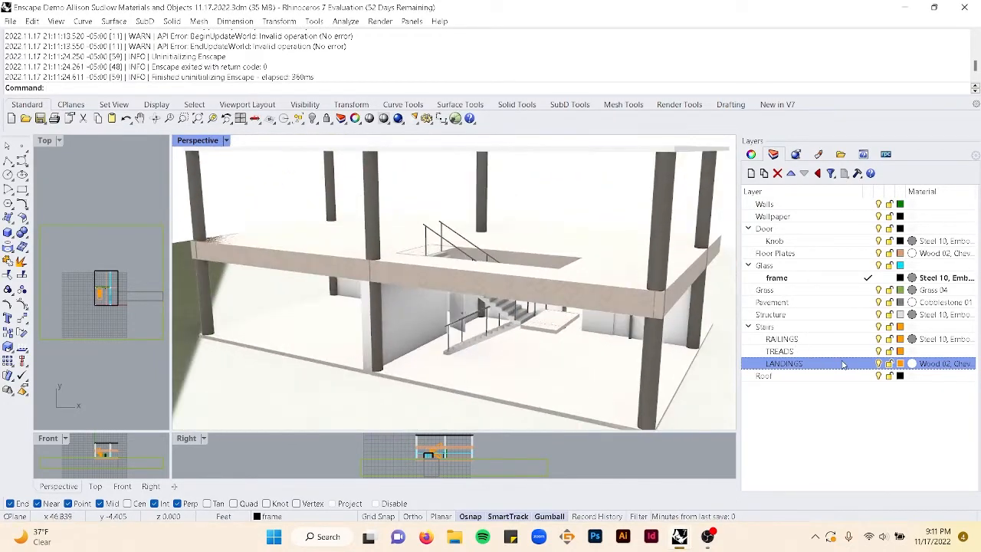
{"action": "left_click", "coordinate": [913, 353]}
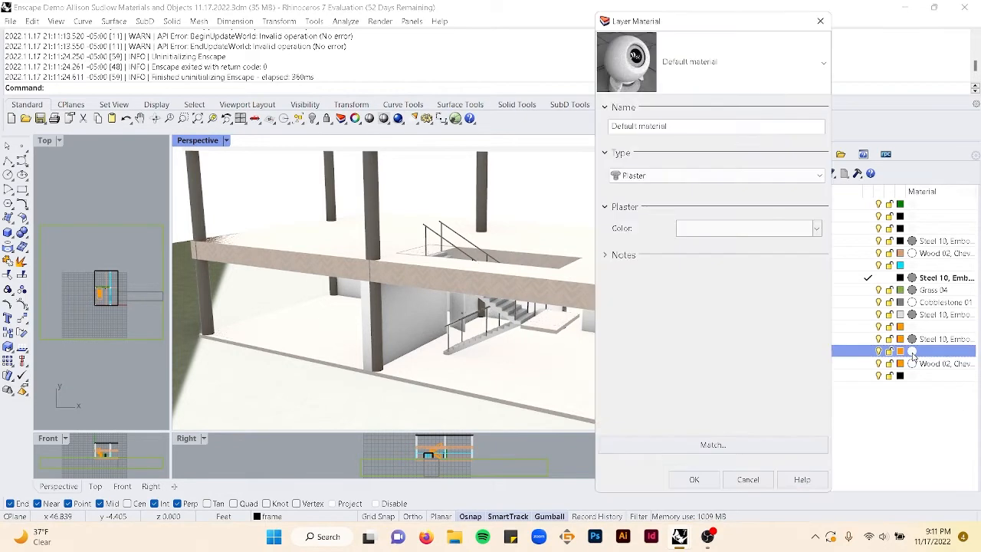
{"action": "left_click", "coordinate": [821, 20]}
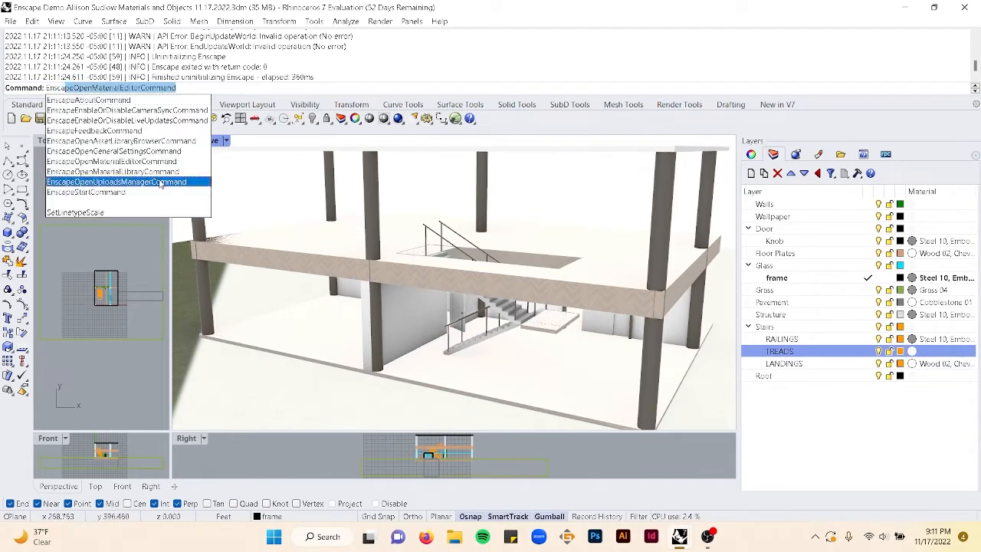
- Open the Enscape Material Library, browse the Fabrics category and import Carpet 10
{"action": "left_click", "coordinate": [153, 176]}
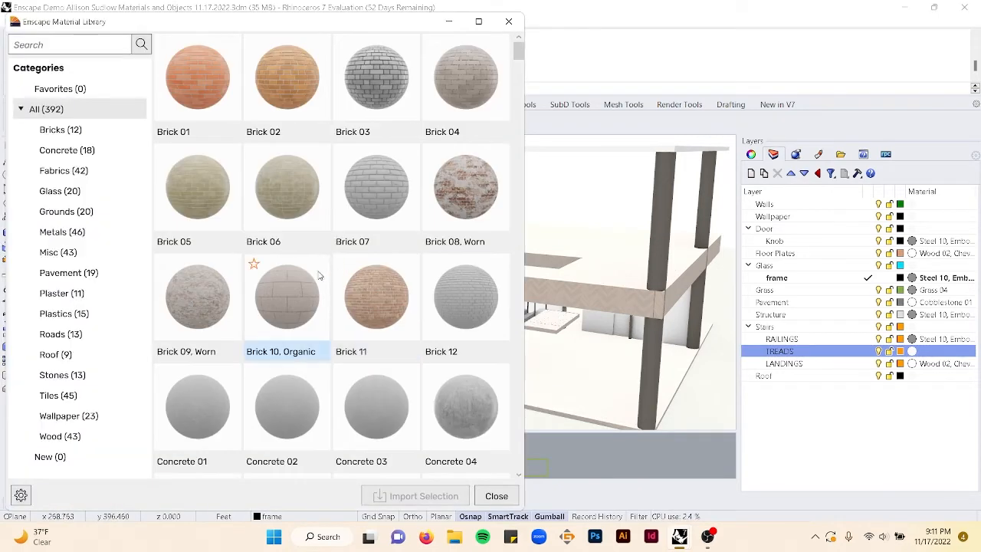
{"action": "left_click", "coordinate": [62, 171]}
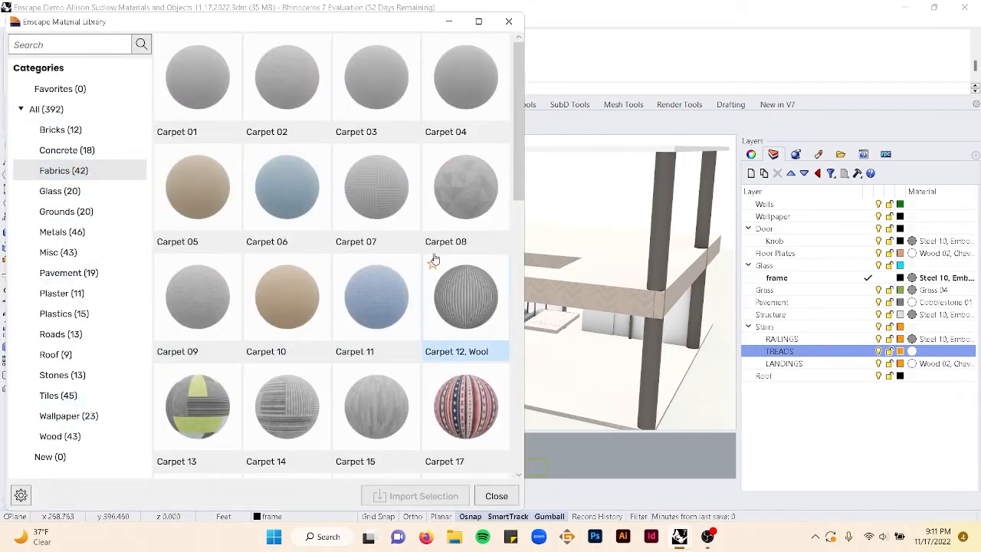
{"action": "scroll", "coordinate": [434, 260], "scroll_direction": "down", "scroll_amount": 4}
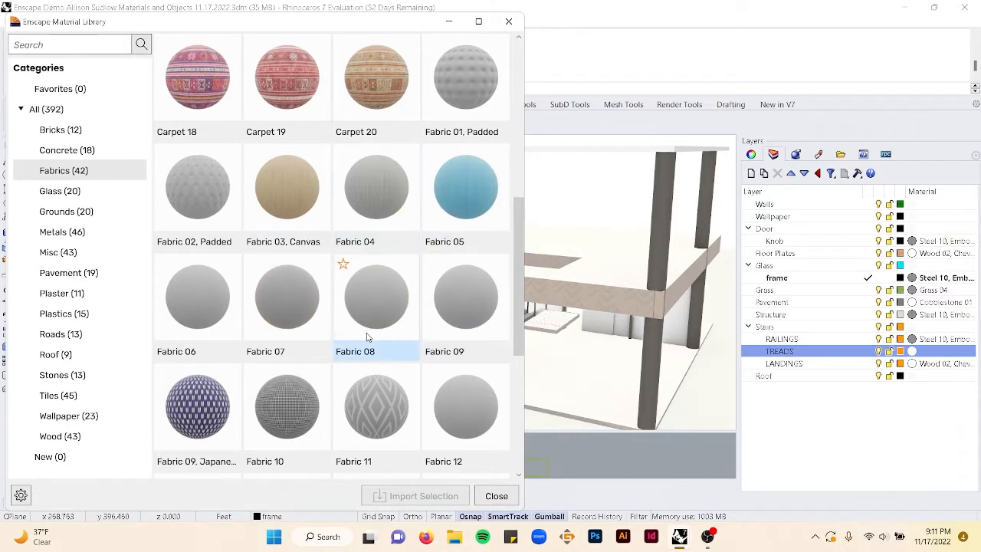
{"action": "scroll", "coordinate": [366, 336], "scroll_direction": "down", "scroll_amount": 1}
{"action": "scroll", "coordinate": [392, 341], "scroll_direction": "down", "scroll_amount": 2}
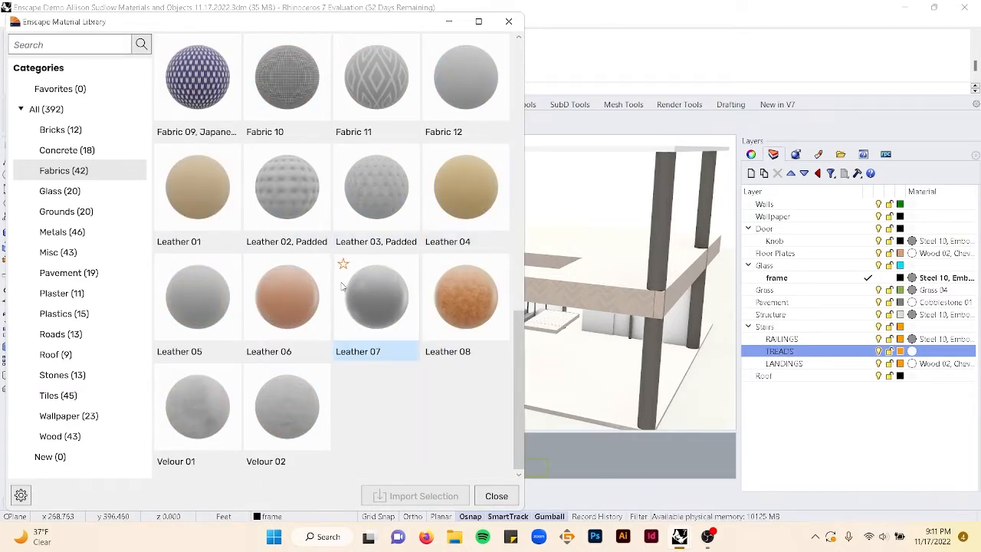
{"action": "scroll", "coordinate": [327, 327], "scroll_direction": "up", "scroll_amount": 4}
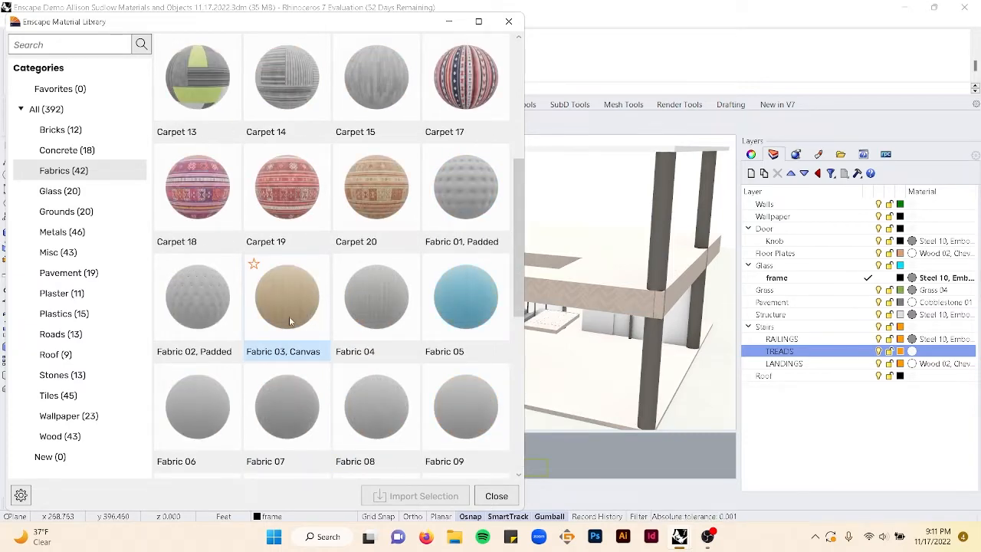
{"action": "scroll", "coordinate": [366, 227], "scroll_direction": "up", "scroll_amount": 1}
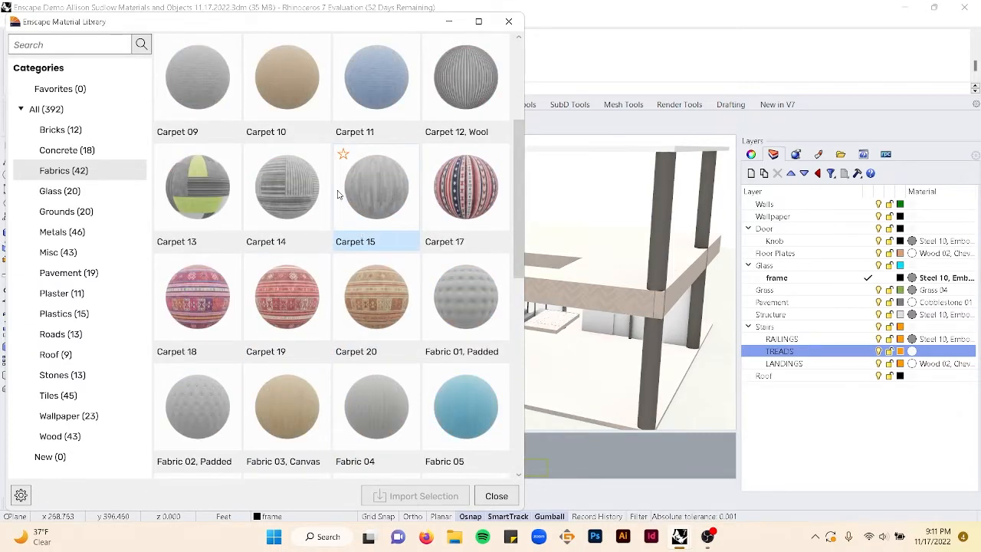
{"action": "scroll", "coordinate": [387, 196], "scroll_direction": "up", "scroll_amount": 1}
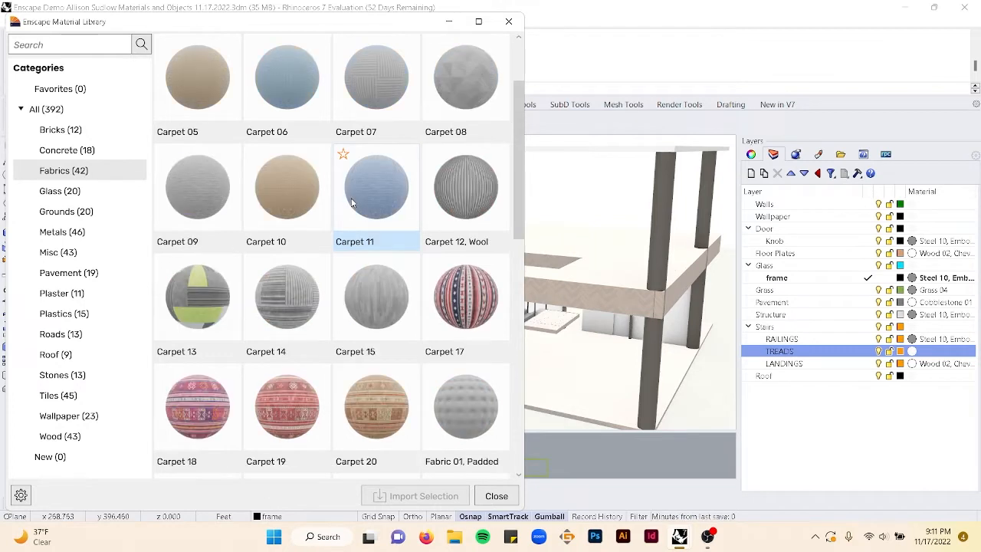
{"action": "left_click", "coordinate": [285, 212]}
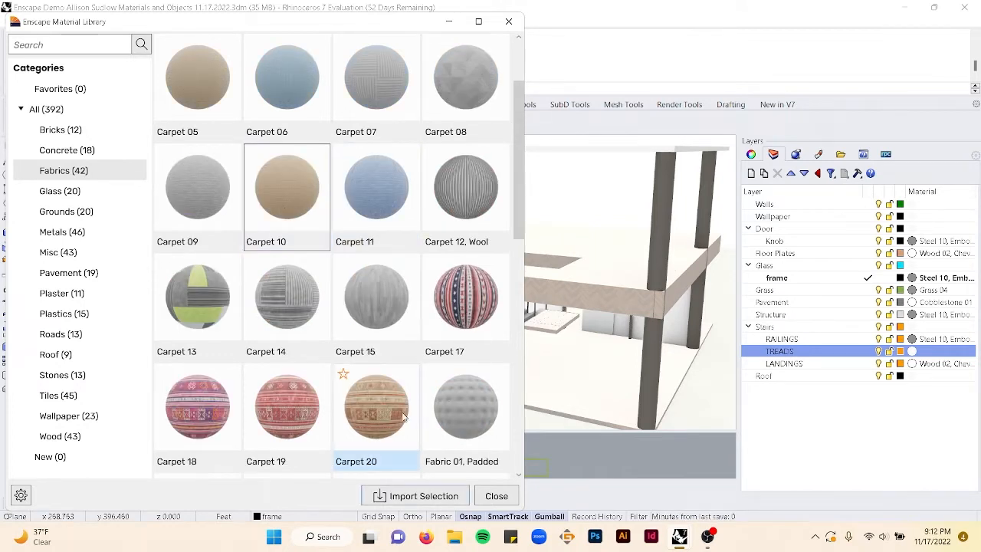
{"action": "left_click", "coordinate": [419, 496]}
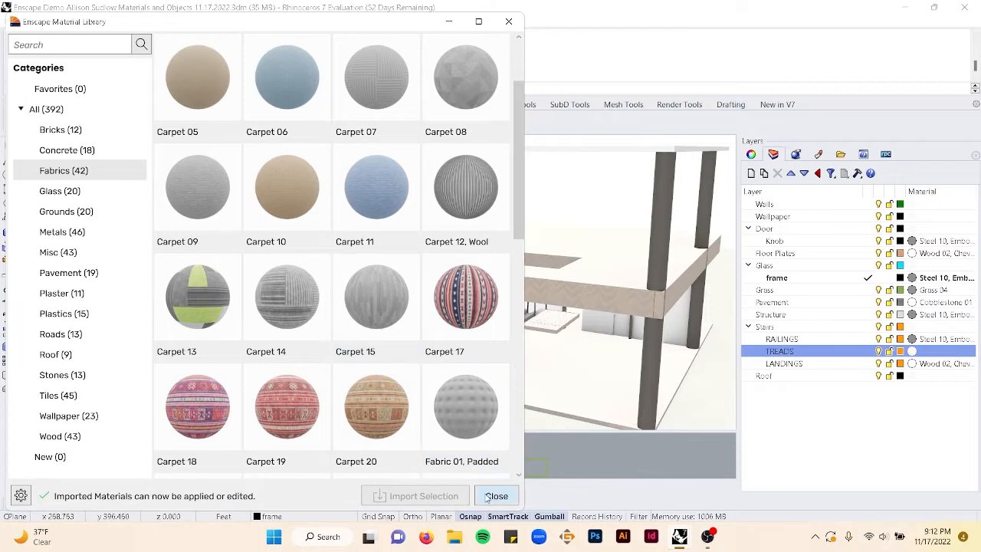
{"action": "left_click", "coordinate": [497, 496]}
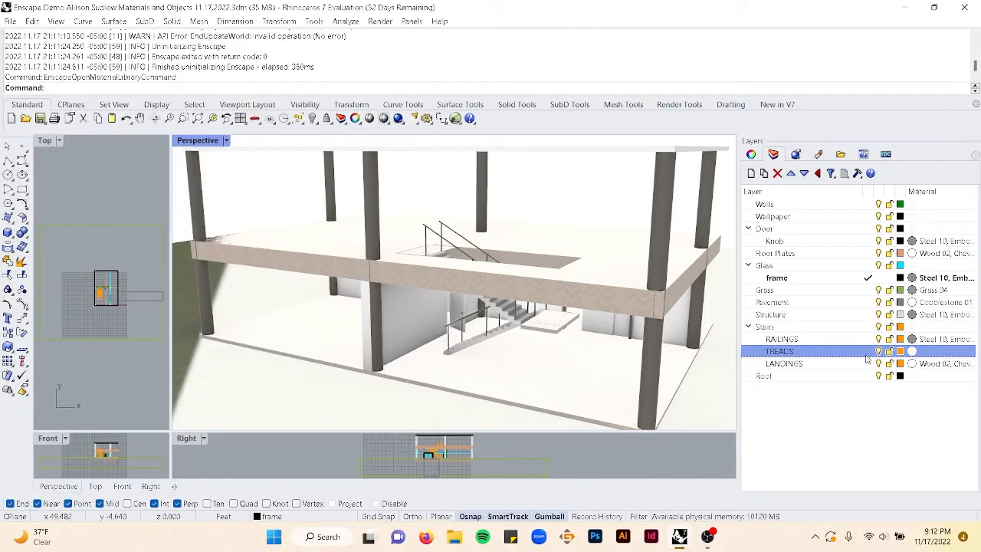
- Assign the Carpet 10 material to the TREADS layer under Stairs
{"action": "left_click", "coordinate": [914, 352]}
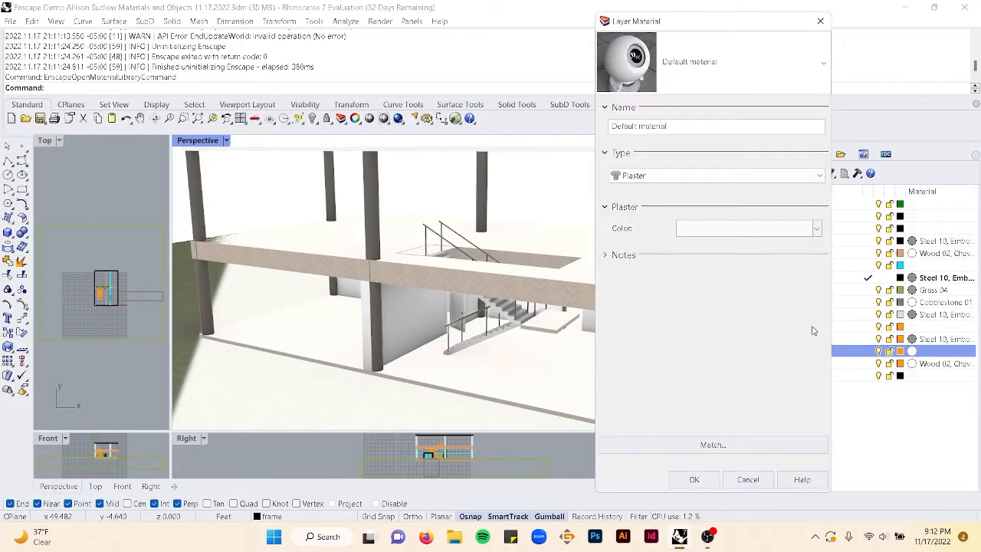
{"action": "left_click", "coordinate": [705, 63]}
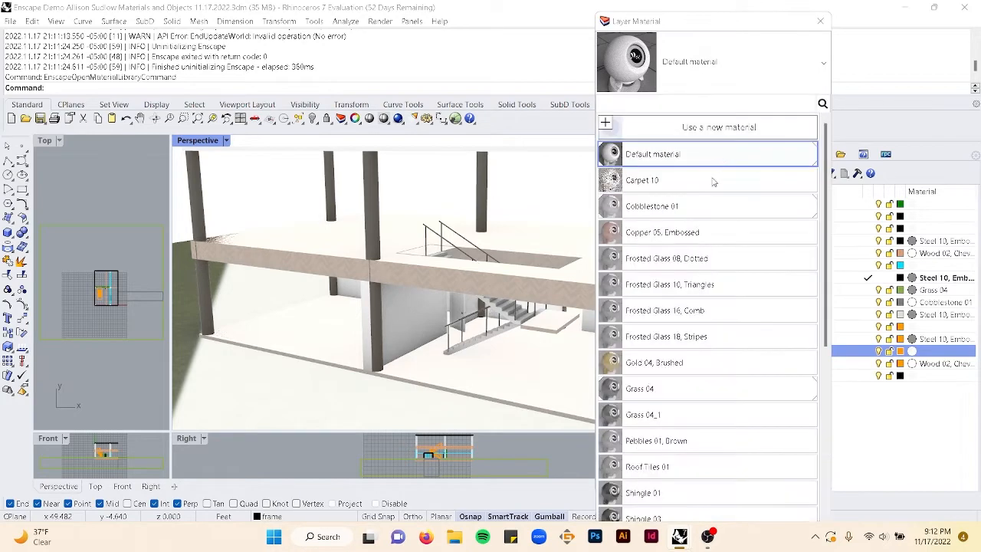
{"action": "scroll", "coordinate": [736, 422], "scroll_direction": "down", "scroll_amount": 5}
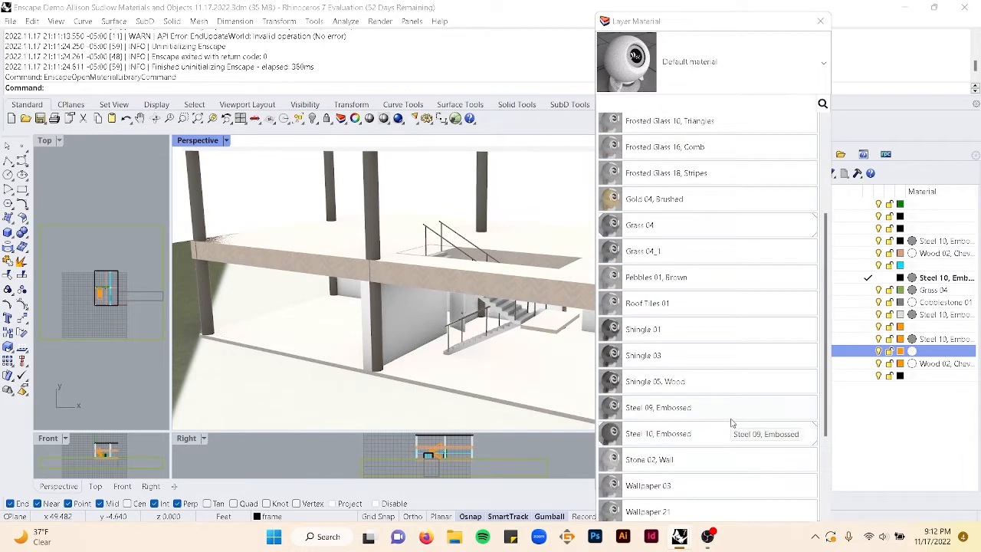
{"action": "scroll", "coordinate": [732, 423], "scroll_direction": "up", "scroll_amount": 4}
{"action": "scroll", "coordinate": [732, 424], "scroll_direction": "up", "scroll_amount": 1}
{"action": "left_click", "coordinate": [646, 180]}
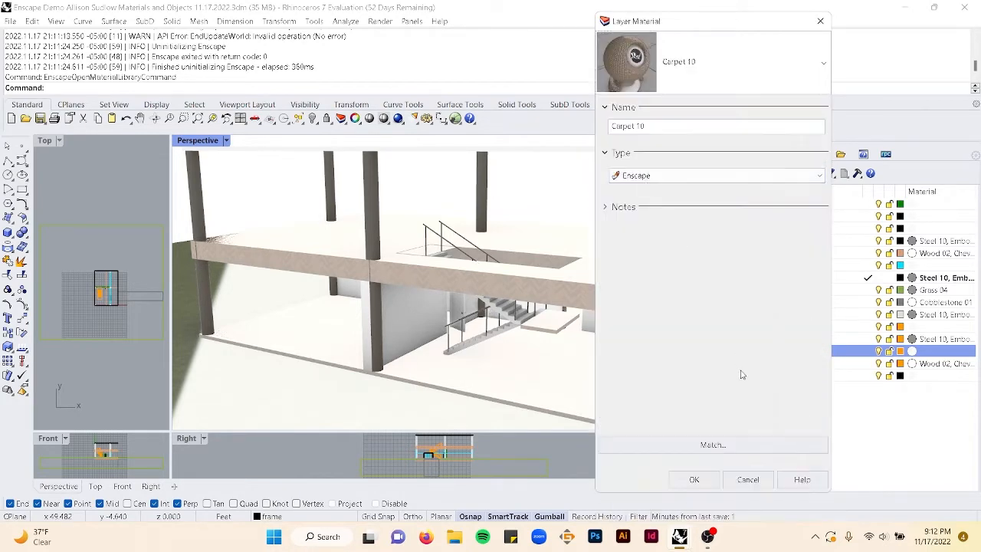
{"action": "left_click", "coordinate": [695, 483]}
- Select all objects on the TREADS layer and apply capped box texture mapping sized 2 by 2 by 2
{"action": "scroll", "coordinate": [568, 347], "scroll_direction": "up", "scroll_amount": 10}
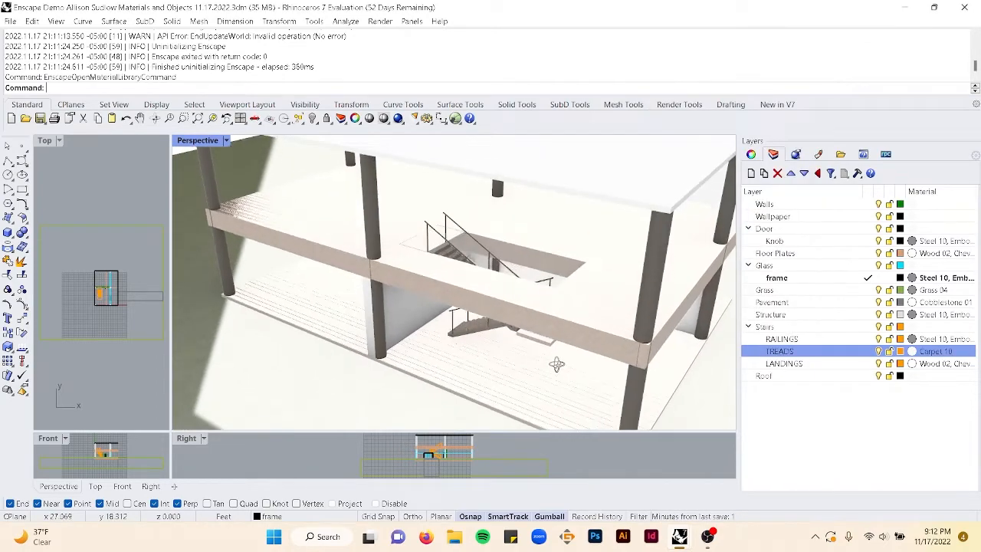
{"action": "scroll", "coordinate": [465, 295], "scroll_direction": "up", "scroll_amount": 3}
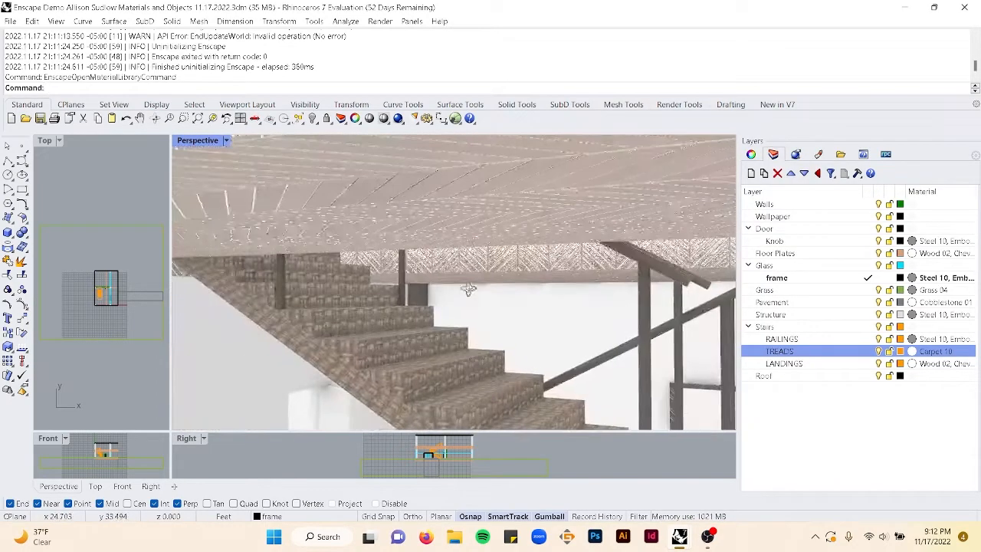
{"action": "right_click", "coordinate": [855, 354]}
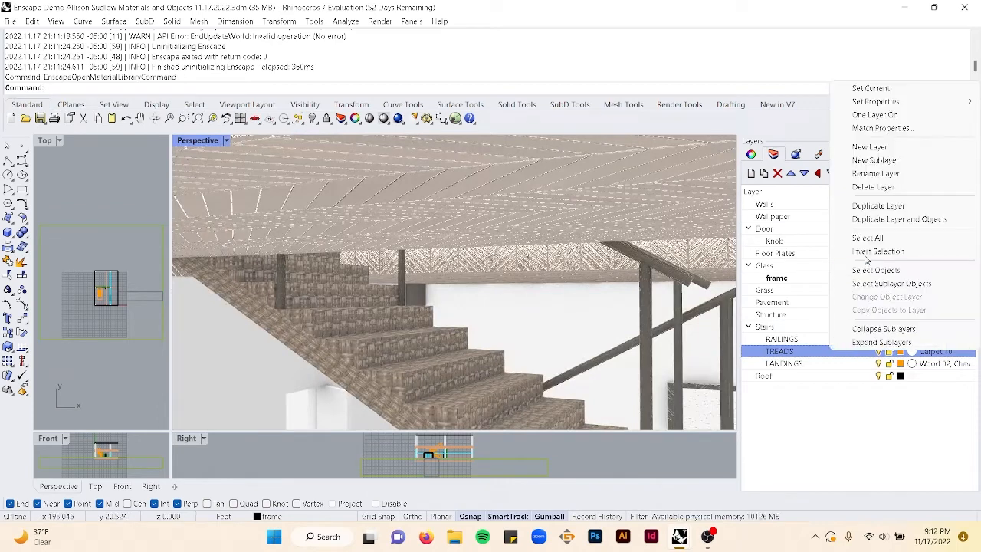
{"action": "left_click", "coordinate": [882, 273]}
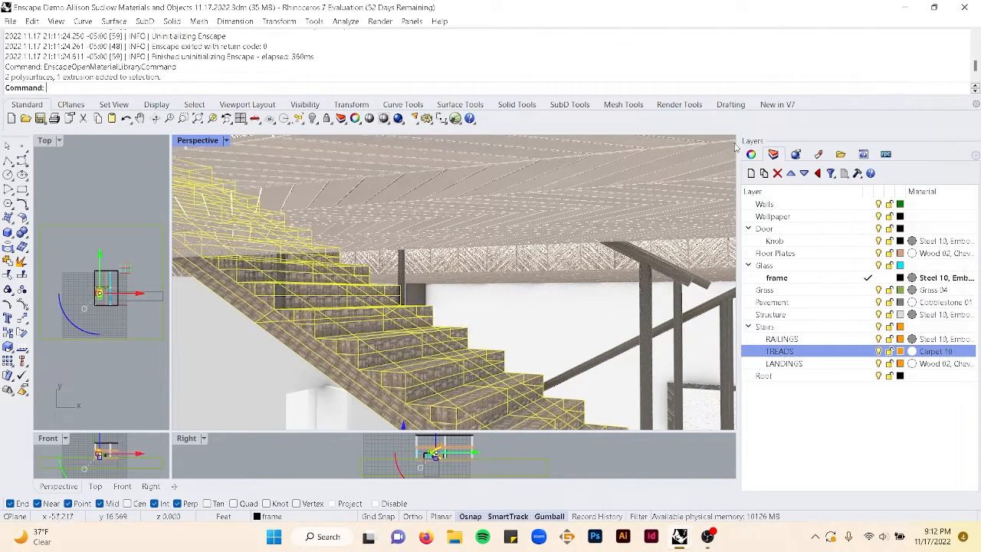
{"action": "left_click", "coordinate": [751, 156]}
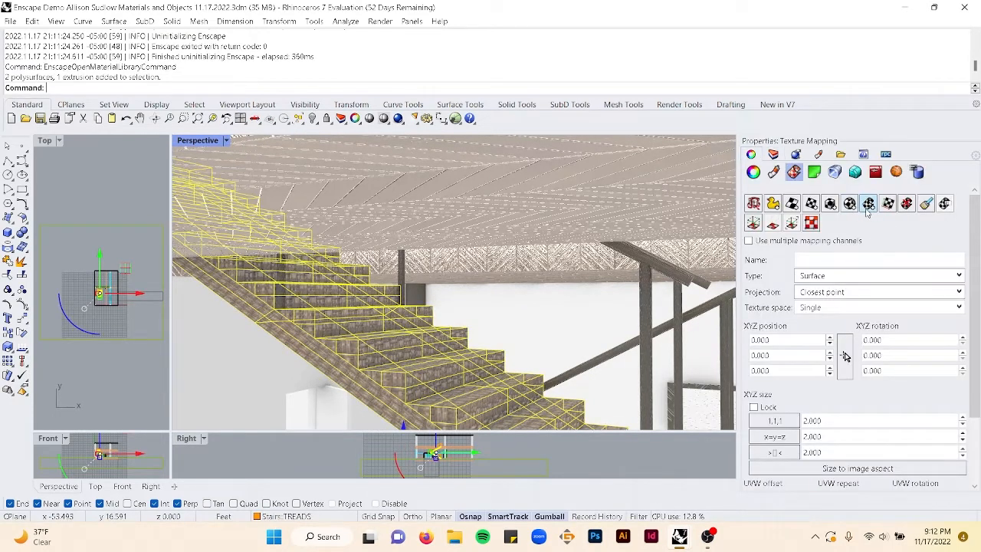
{"action": "left_click", "coordinate": [830, 204]}
{"action": "left_click", "coordinate": [416, 370]}
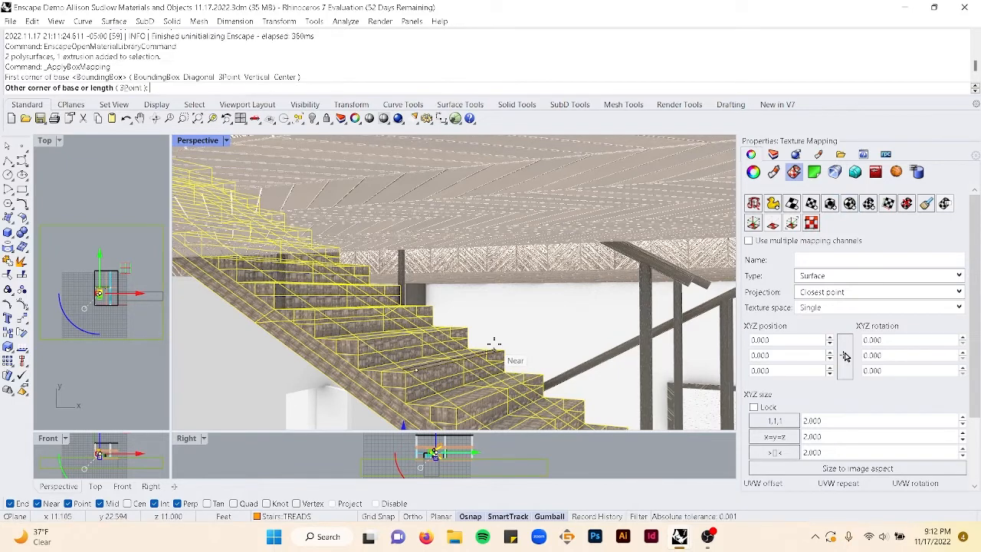
{"action": "type", "text": "2"}
{"action": "key", "text": "Return"}
{"action": "type", "text": "2"}
{"action": "key", "text": "Return"}
{"action": "type", "text": "2"}
{"action": "key", "text": "Return"}
{"action": "type", "text": "2"}
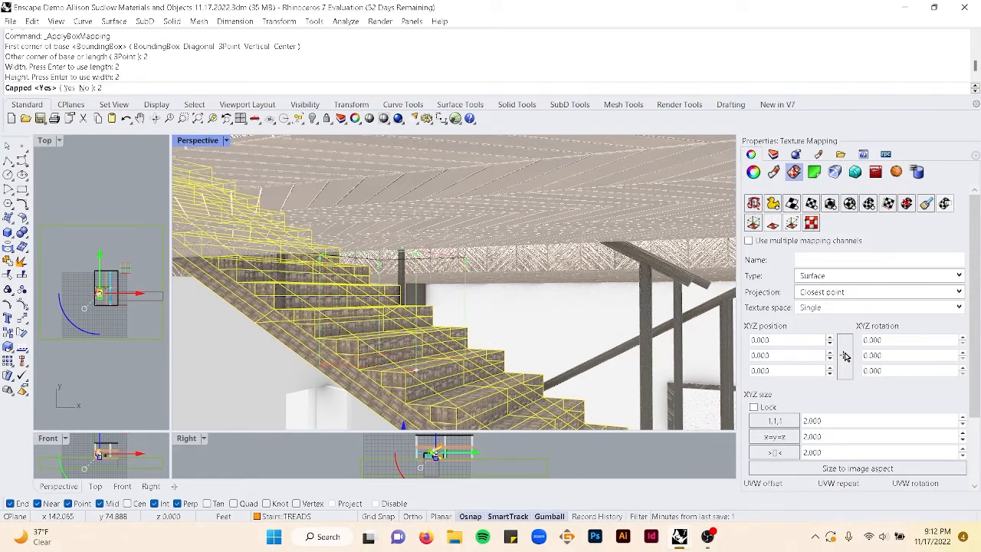
{"action": "left_click", "coordinate": [68, 88]}
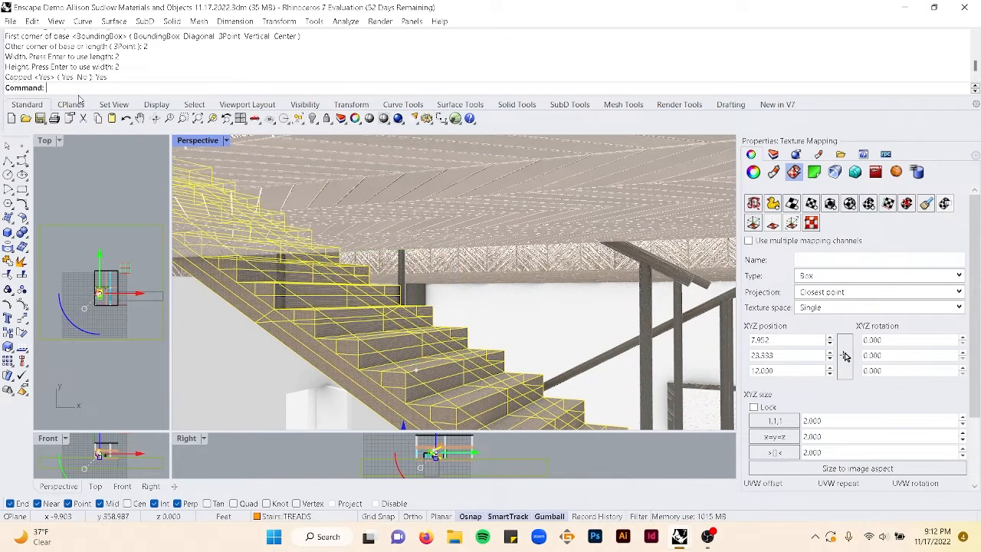
- Orbit and zoom the perspective view to inspect the stairs and upper floor materials
{"action": "left_click", "coordinate": [487, 327]}
{"action": "scroll", "coordinate": [521, 330], "scroll_direction": "down", "scroll_amount": 10}
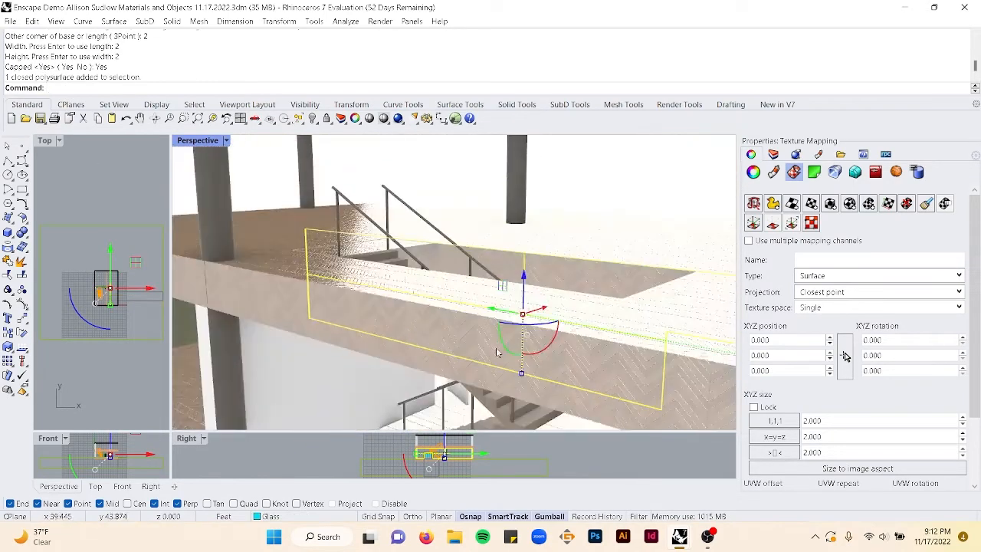
{"action": "left_click", "coordinate": [299, 241]}
{"action": "right_click_drag", "start_coordinate": [456, 359], "coordinate": [490, 285]}
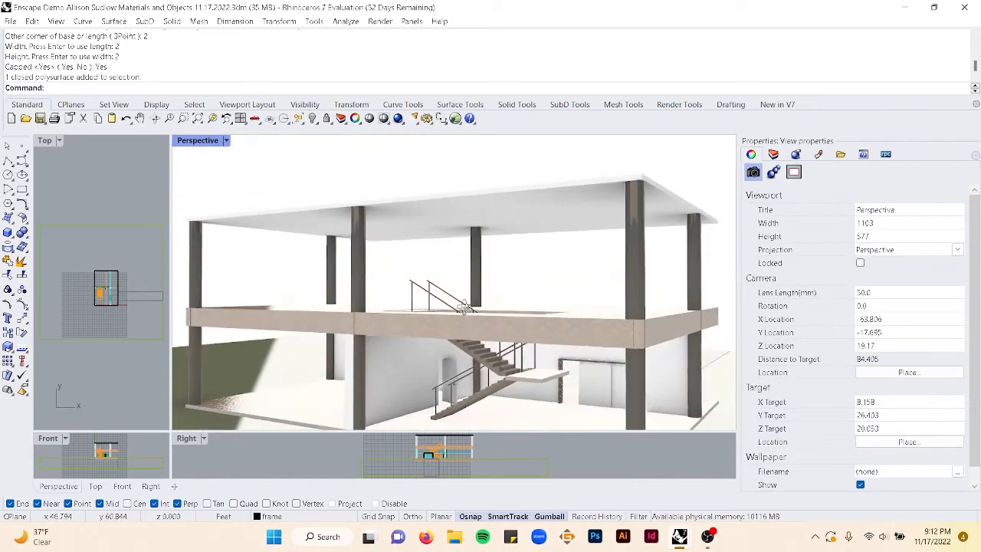
{"action": "left_click", "coordinate": [774, 155]}
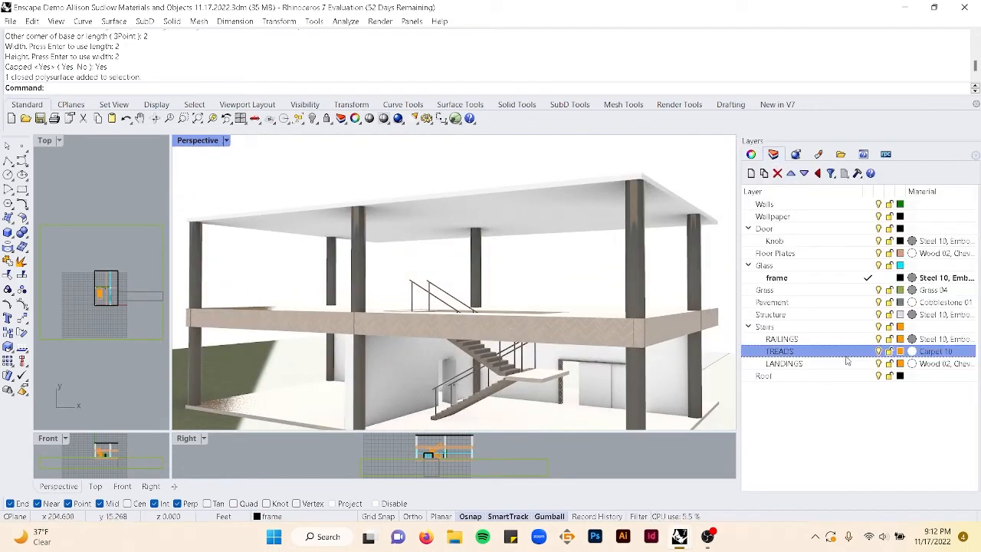
{"action": "scroll", "coordinate": [570, 368], "scroll_direction": "up", "scroll_amount": 5}
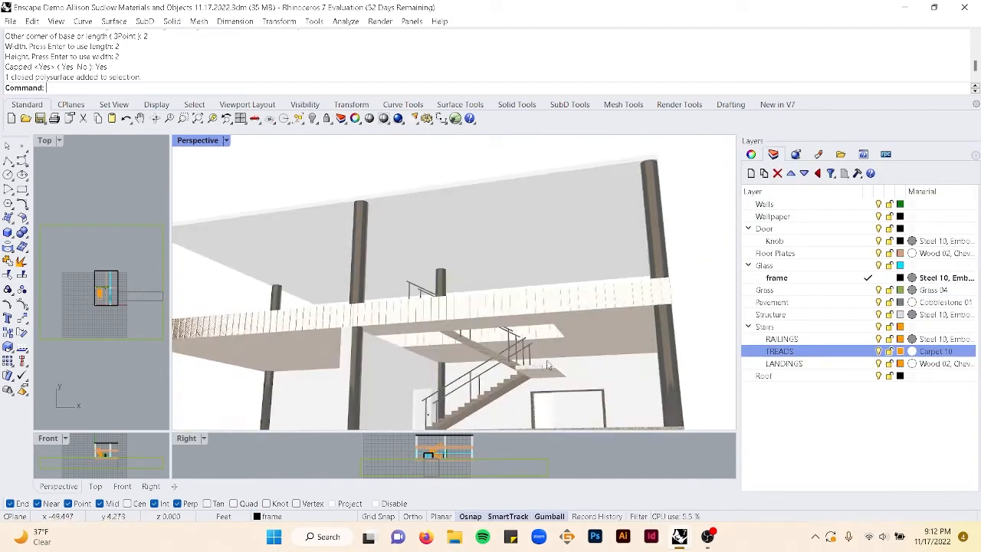
{"action": "left_click", "coordinate": [620, 378]}
{"action": "right_click_drag", "start_coordinate": [631, 338], "coordinate": [701, 309]}
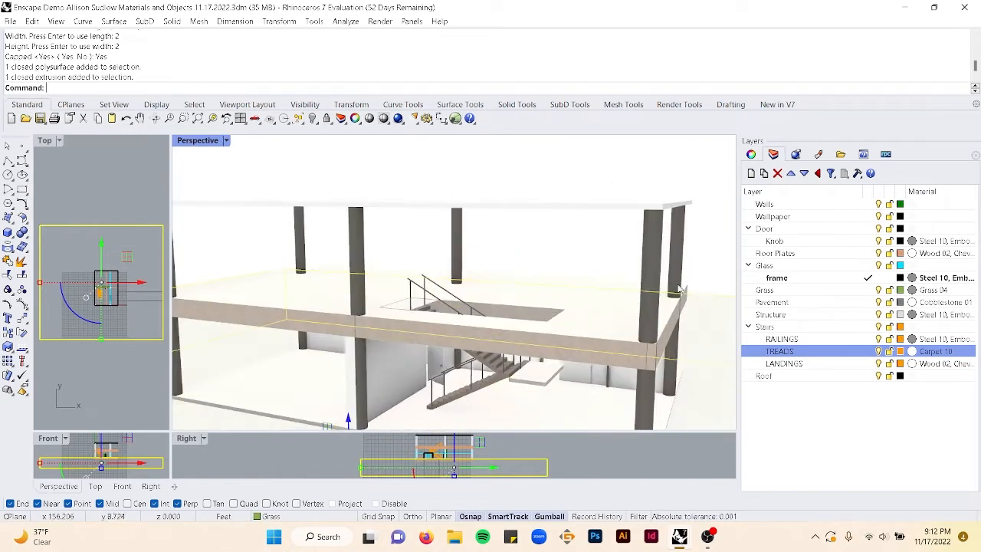
{"action": "left_click", "coordinate": [701, 249]}
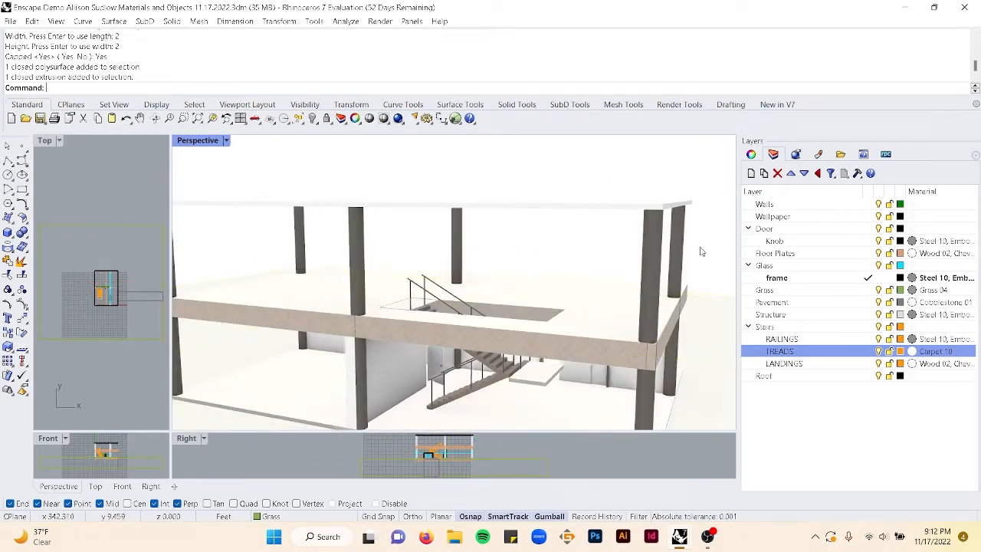
- Collapse the Stairs layer group and assign the Frosted Glass 16, Comb material to the Glass layer
{"action": "left_click", "coordinate": [749, 328]}
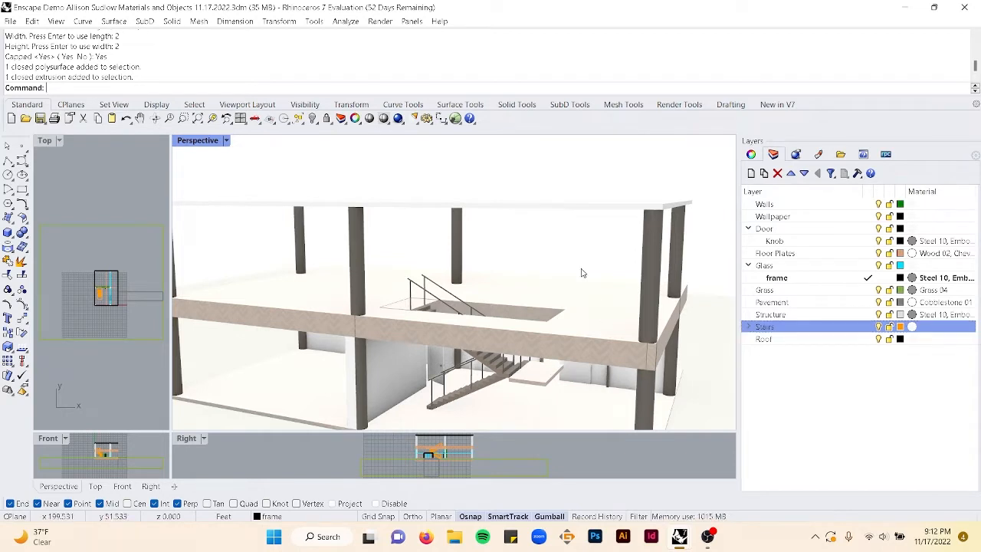
{"action": "scroll", "coordinate": [581, 273], "scroll_direction": "down", "scroll_amount": 5}
{"action": "scroll", "coordinate": [499, 311], "scroll_direction": "up", "scroll_amount": 10}
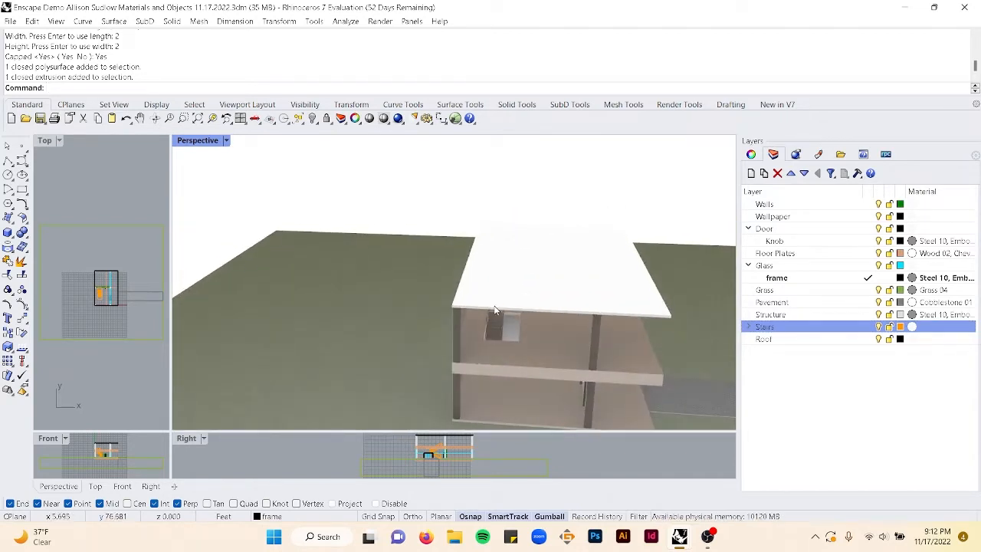
{"action": "scroll", "coordinate": [494, 309], "scroll_direction": "down", "scroll_amount": 4}
{"action": "right_click_drag", "start_coordinate": [599, 299], "coordinate": [540, 300], "text": "shift"}
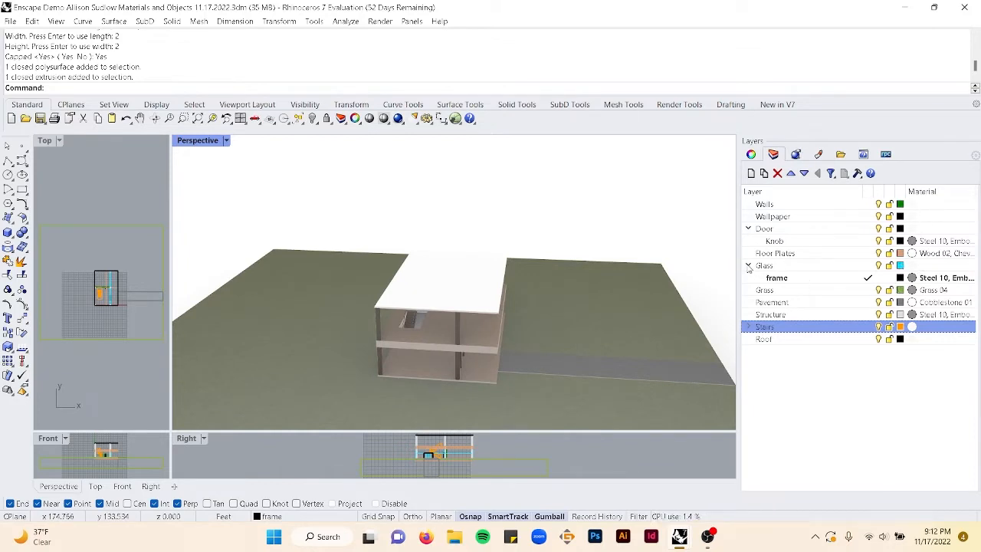
{"action": "left_click", "coordinate": [913, 265]}
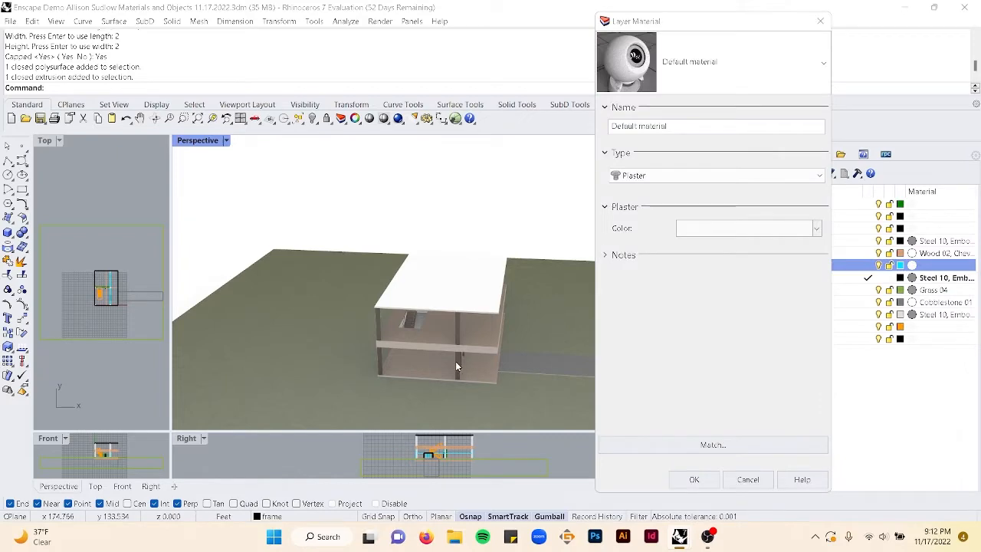
{"action": "left_click", "coordinate": [712, 83]}
{"action": "scroll", "coordinate": [679, 272], "scroll_direction": "down", "scroll_amount": 2}
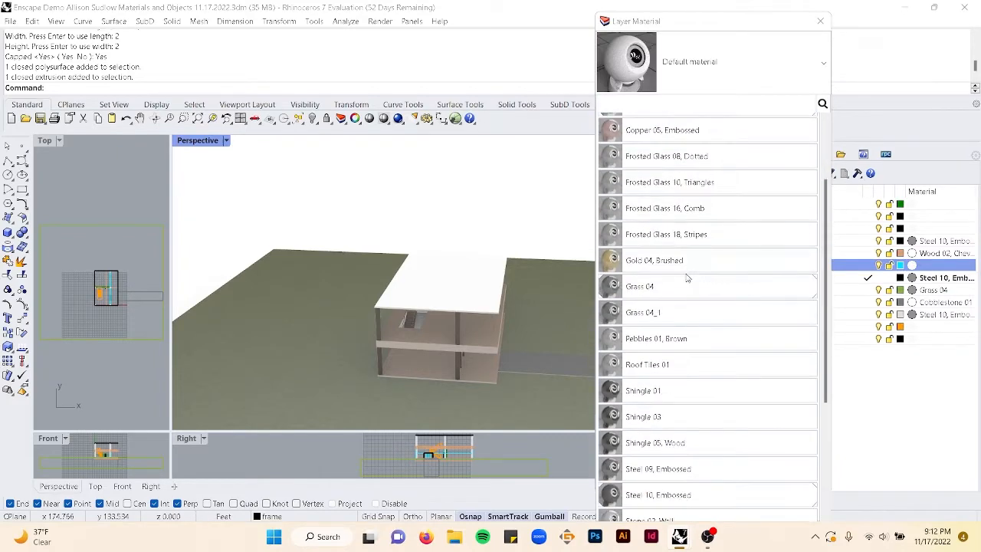
{"action": "scroll", "coordinate": [685, 279], "scroll_direction": "up", "scroll_amount": 2}
{"action": "scroll", "coordinate": [686, 280], "scroll_direction": "down", "scroll_amount": 2}
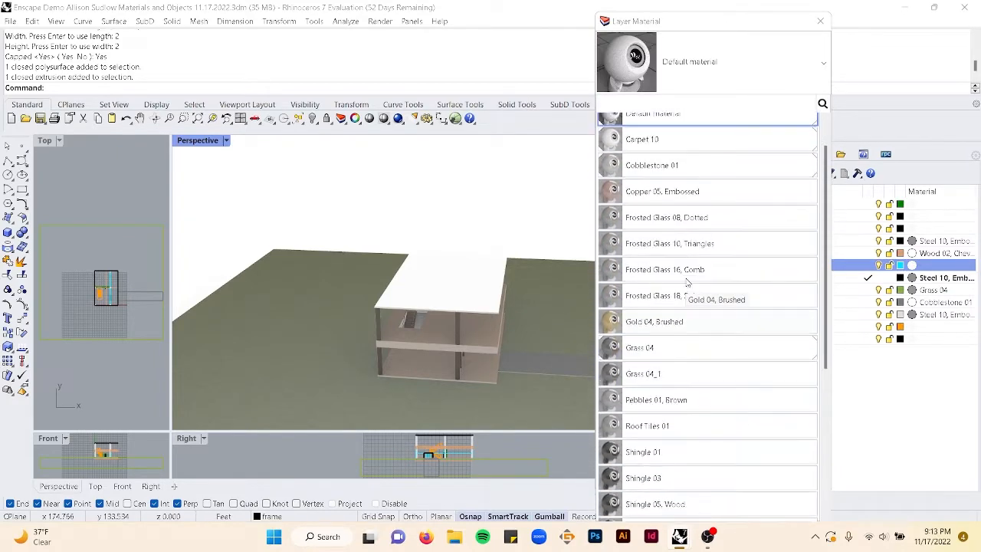
{"action": "scroll", "coordinate": [666, 322], "scroll_direction": "down", "scroll_amount": 3}
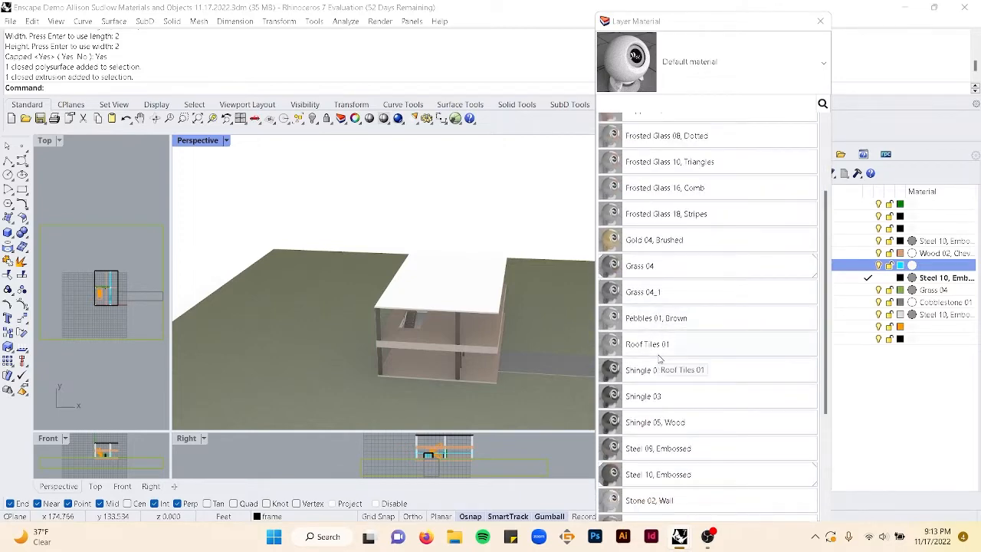
{"action": "scroll", "coordinate": [660, 358], "scroll_direction": "down", "scroll_amount": 3}
{"action": "scroll", "coordinate": [661, 358], "scroll_direction": "up", "scroll_amount": 4}
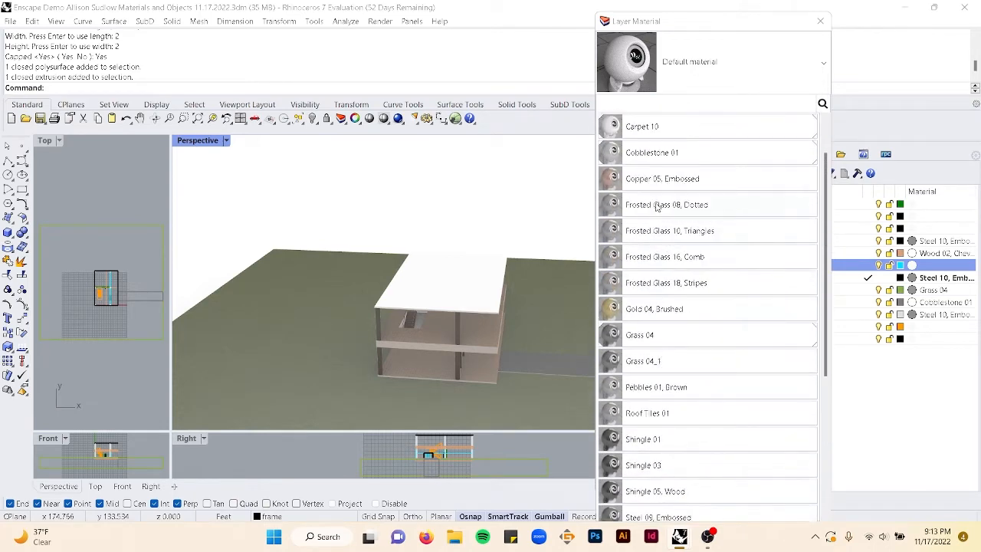
{"action": "left_click", "coordinate": [680, 276]}
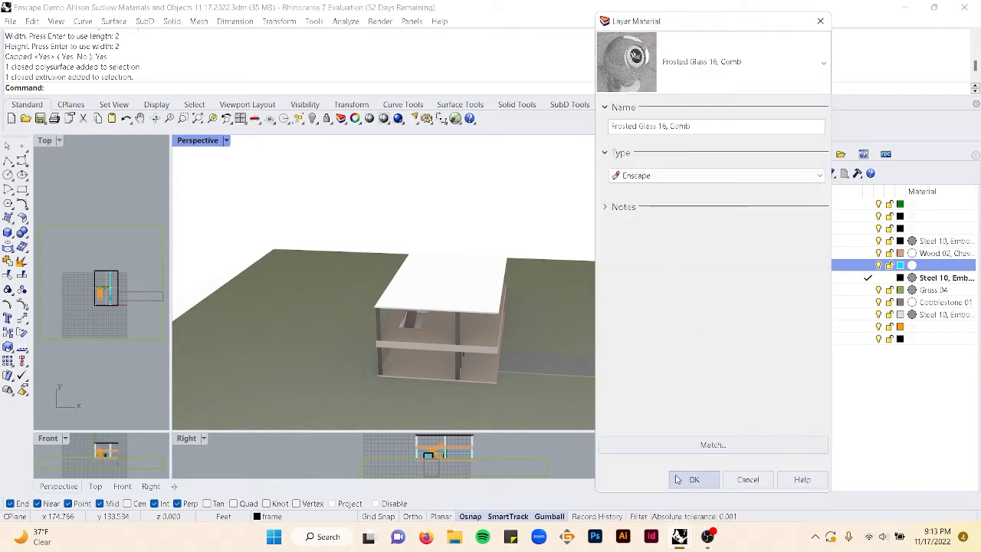
{"action": "left_click", "coordinate": [682, 480]}
- Select the doorway frame objects and apply capped box texture mapping sized 1 by 1 by 1
{"action": "scroll", "coordinate": [586, 386], "scroll_direction": "up", "scroll_amount": 5}
{"action": "right_click_drag", "start_coordinate": [366, 325], "coordinate": [397, 269]}
{"action": "scroll", "coordinate": [402, 252], "scroll_direction": "up", "scroll_amount": 7}
{"action": "scroll", "coordinate": [402, 252], "scroll_direction": "down", "scroll_amount": 3}
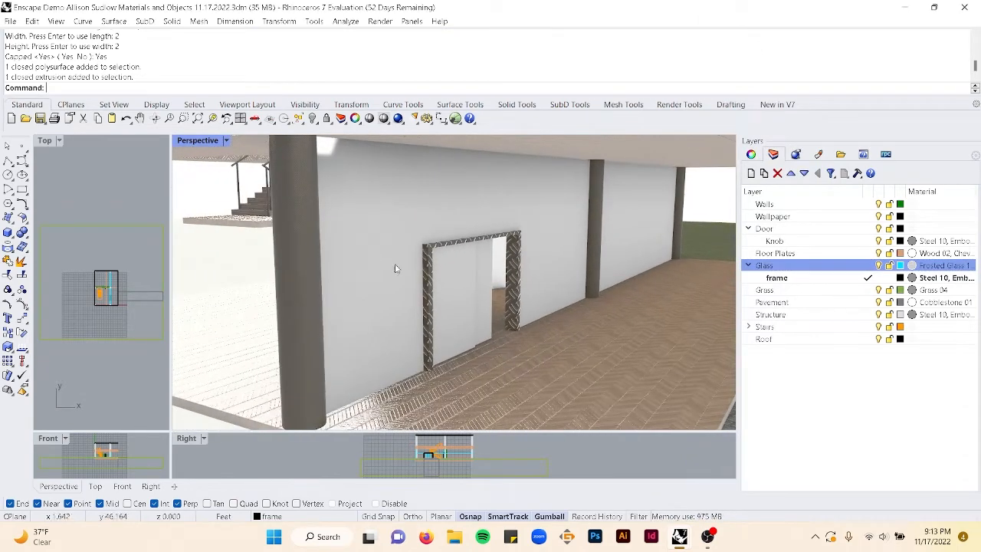
{"action": "left_click", "coordinate": [431, 291]}
{"action": "left_click", "coordinate": [426, 290]}
{"action": "left_click", "coordinate": [464, 318]}
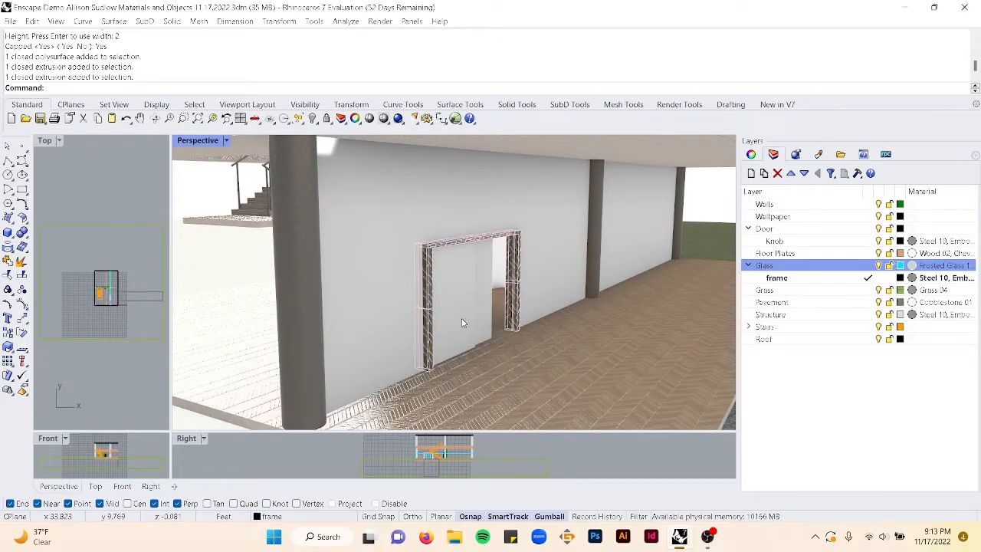
{"action": "left_click", "coordinate": [752, 155]}
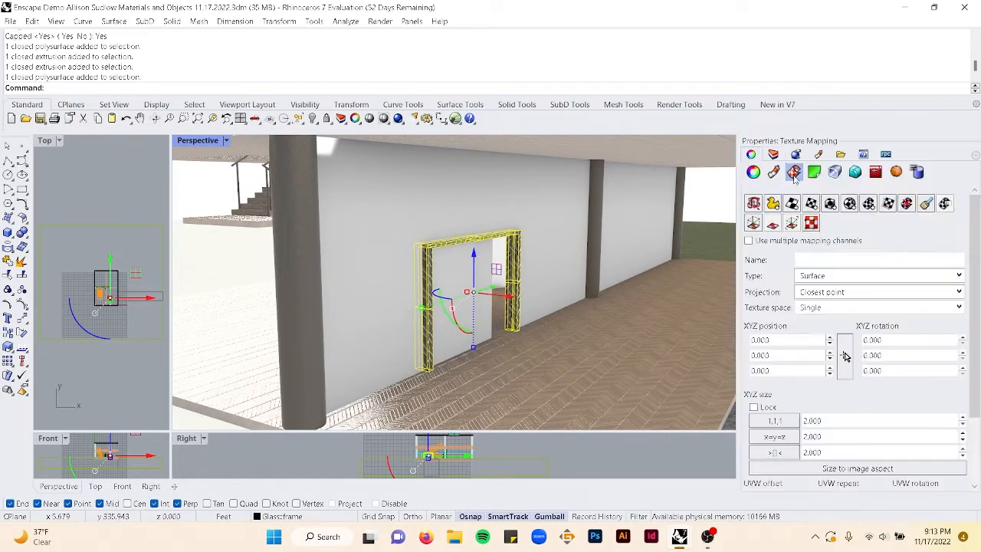
{"action": "left_click", "coordinate": [830, 205]}
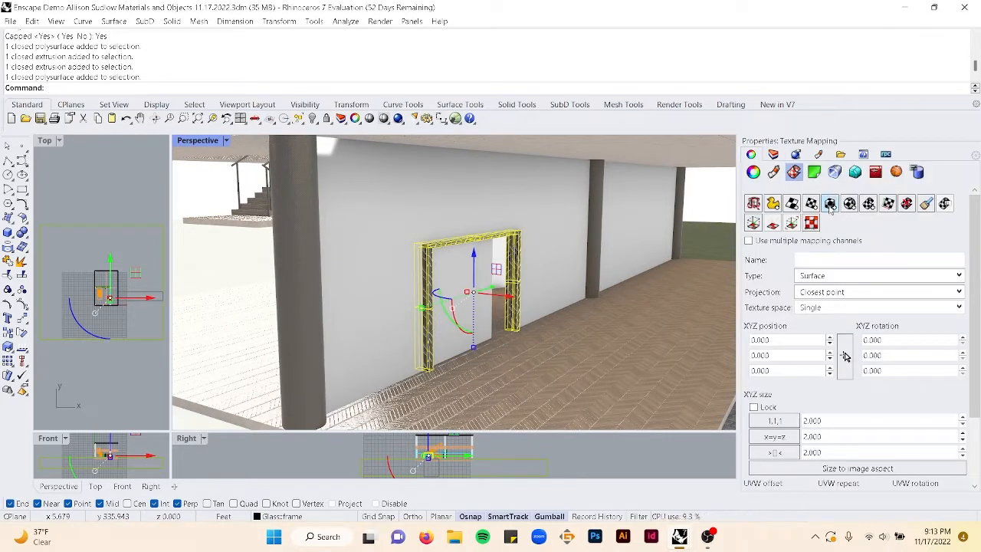
{"action": "left_click", "coordinate": [428, 370]}
{"action": "type", "text": "1"}
{"action": "key", "text": "Return"}
{"action": "key", "text": "Return"}
{"action": "key", "text": "Return"}
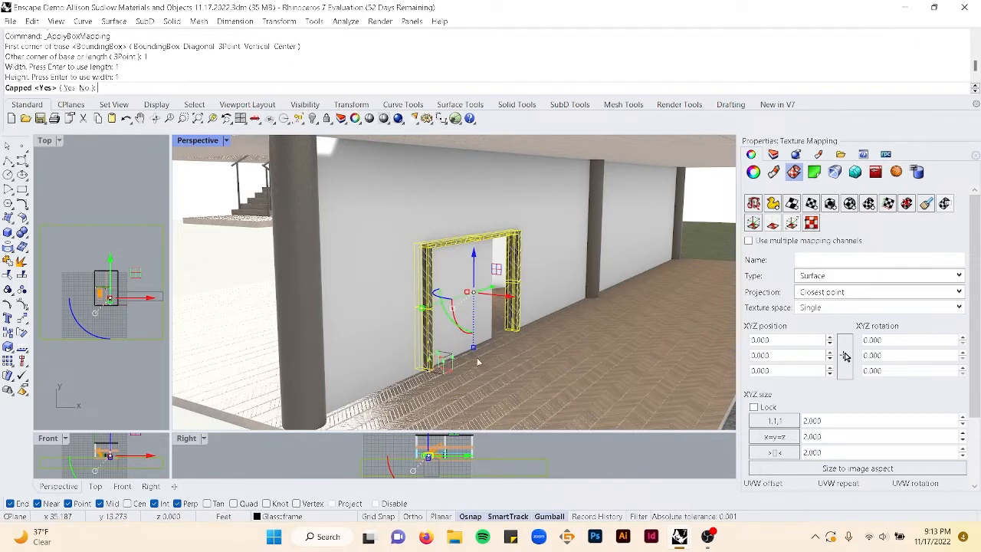
{"action": "key", "text": "Return"}
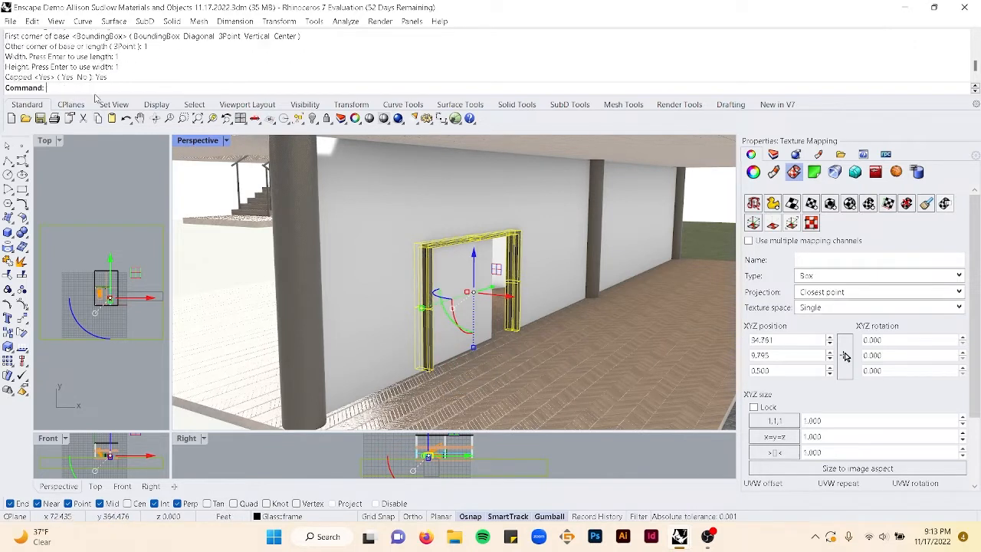
{"action": "key", "text": "Escape"}
- Orbit around the house and select the glass wall to inspect its frosted glass material
{"action": "right_click_drag", "start_coordinate": [596, 268], "coordinate": [543, 234]}
{"action": "scroll", "coordinate": [543, 234], "scroll_direction": "up", "scroll_amount": 10}
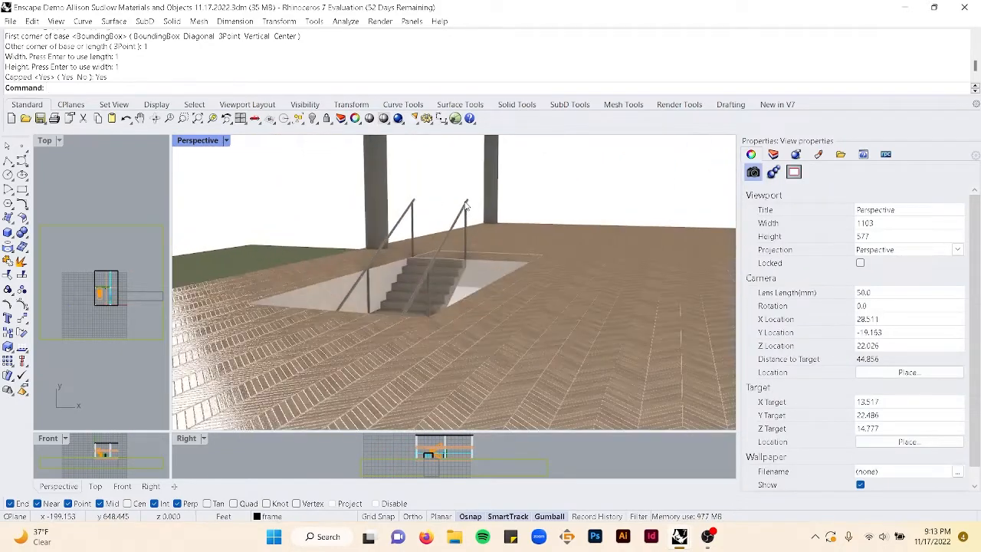
{"action": "scroll", "coordinate": [464, 221], "scroll_direction": "down", "scroll_amount": 12}
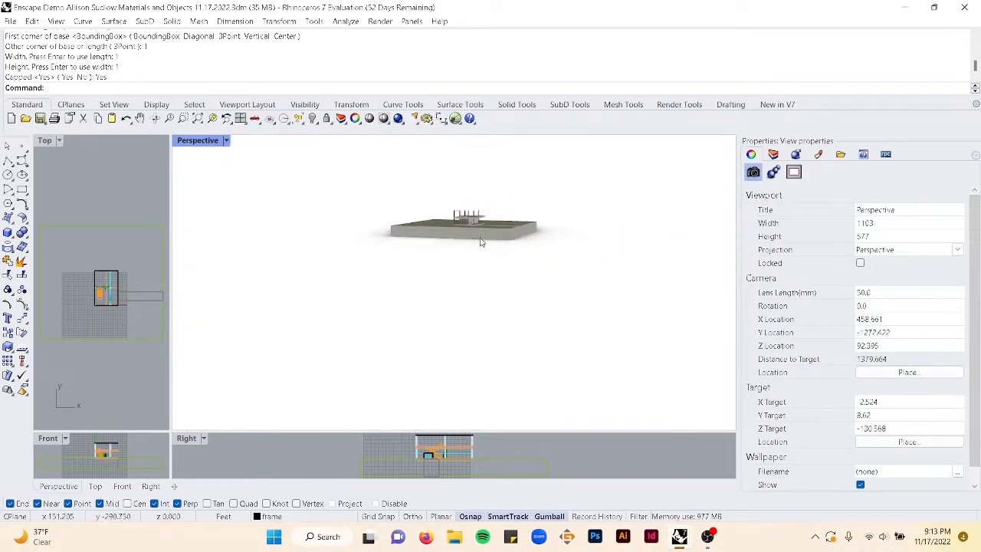
{"action": "scroll", "coordinate": [455, 208], "scroll_direction": "up", "scroll_amount": 6}
{"action": "scroll", "coordinate": [591, 268], "scroll_direction": "up", "scroll_amount": 10}
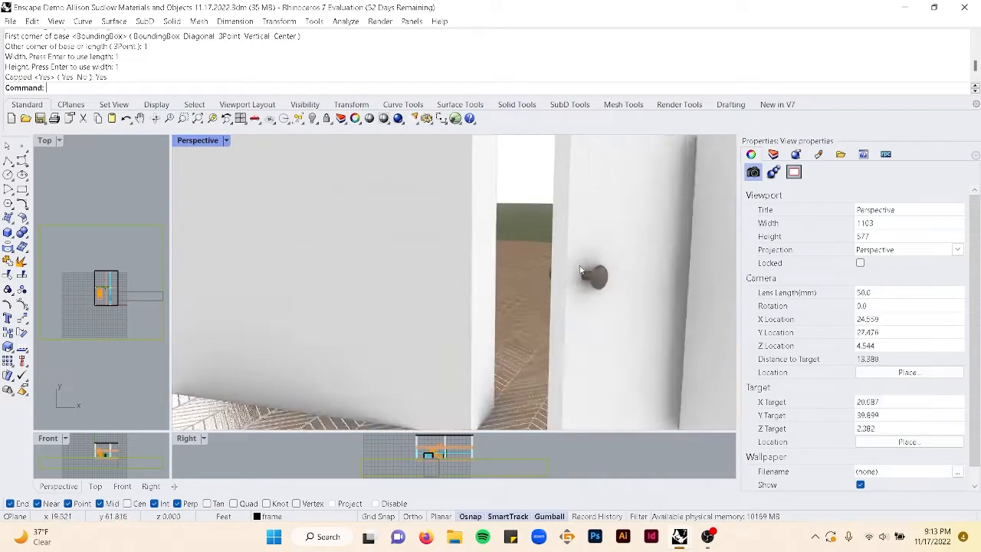
{"action": "scroll", "coordinate": [591, 268], "scroll_direction": "down", "scroll_amount": 5}
{"action": "scroll", "coordinate": [592, 273], "scroll_direction": "down", "scroll_amount": 10}
{"action": "right_click_drag", "start_coordinate": [606, 276], "coordinate": [579, 280]}
{"action": "scroll", "coordinate": [575, 299], "scroll_direction": "up", "scroll_amount": 5}
{"action": "left_click", "coordinate": [556, 274]}
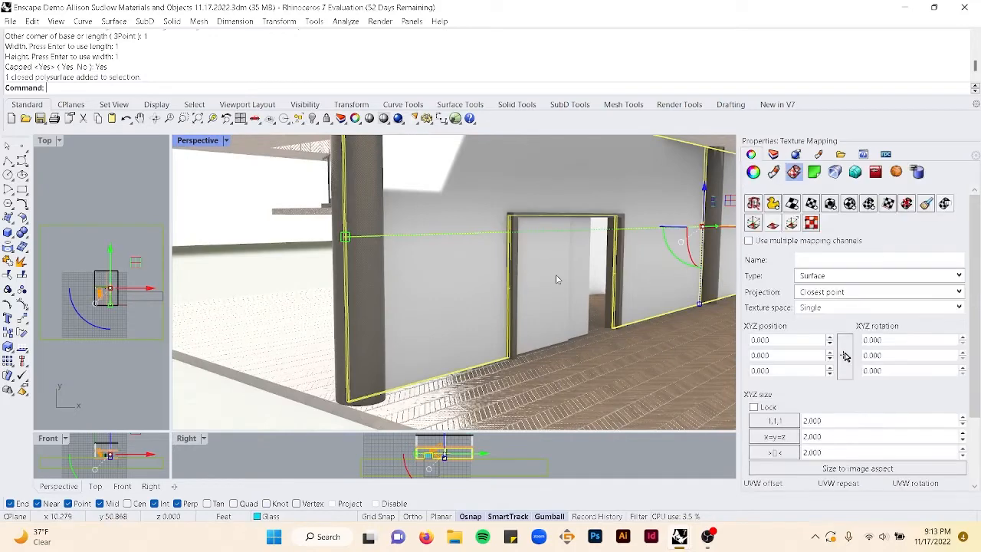
{"action": "left_click", "coordinate": [772, 155]}
{"action": "scroll", "coordinate": [594, 265], "scroll_direction": "down", "scroll_amount": 8}
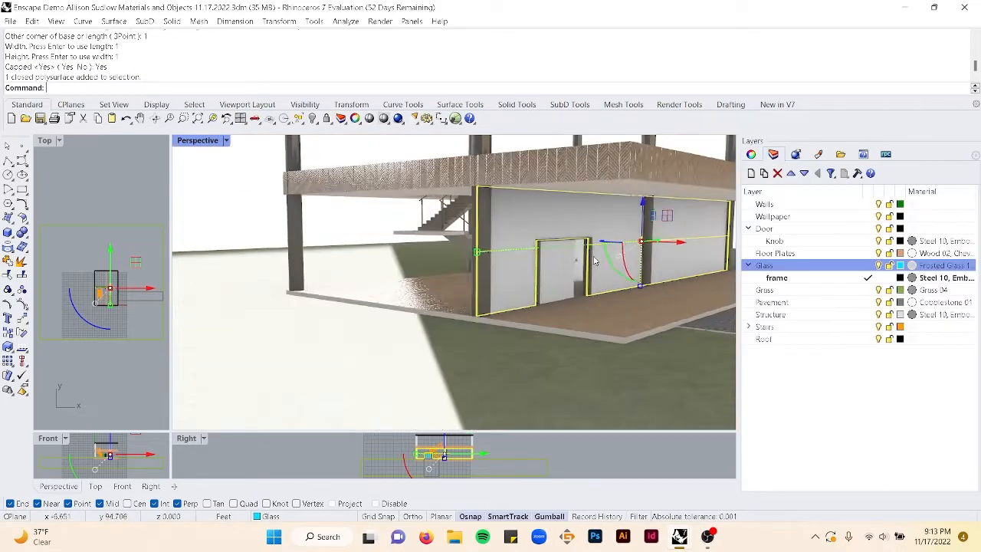
{"action": "mouse_move", "coordinate": [594, 264]}
{"action": "right_mouse_down"}
{"action": "mouse_move", "coordinate": [628, 264]}
{"action": "mouse_move", "coordinate": [610, 267]}
{"action": "right_mouse_up"}
{"action": "scroll", "coordinate": [654, 257], "scroll_direction": "up", "scroll_amount": 6}
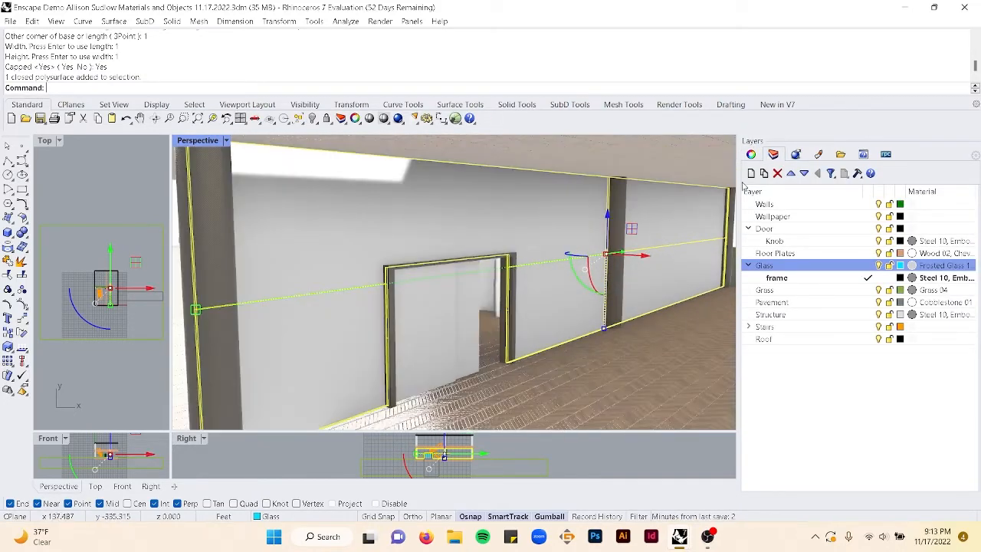
- Select all objects on the Glass layer and reassign Frosted Glass 16, Comb as the layer's material
{"action": "left_click", "coordinate": [751, 154]}
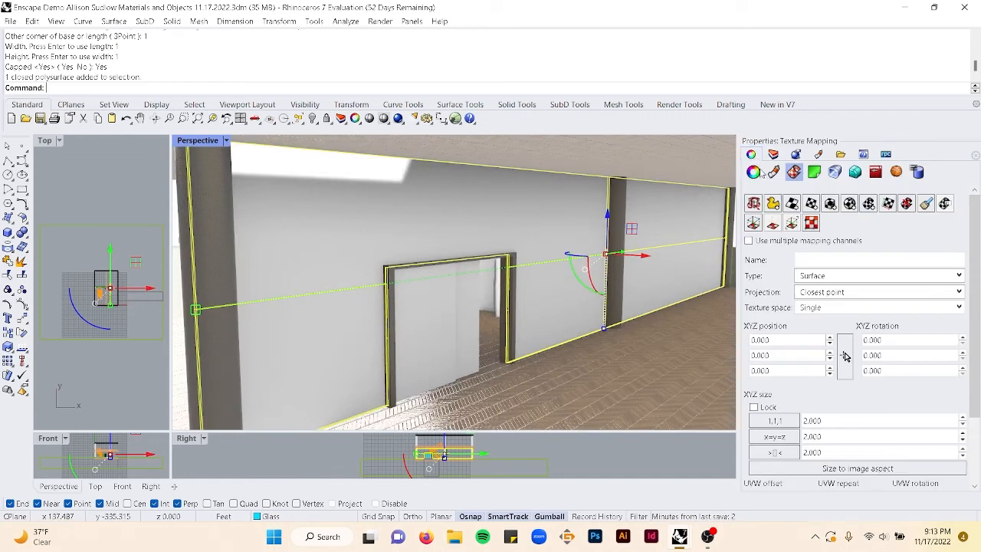
{"action": "left_click", "coordinate": [754, 173]}
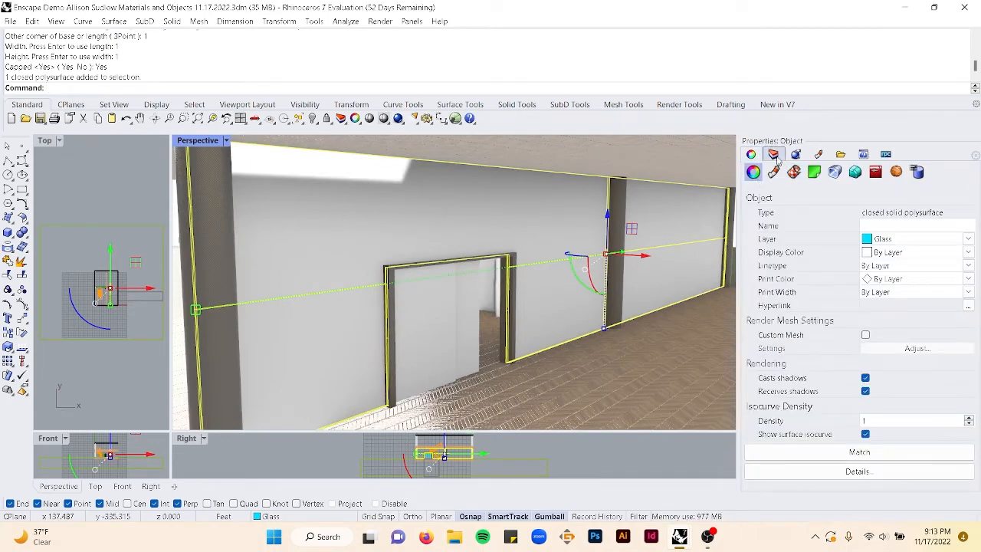
{"action": "left_click", "coordinate": [774, 154]}
{"action": "left_click", "coordinate": [818, 268]}
{"action": "right_click", "coordinate": [839, 272]}
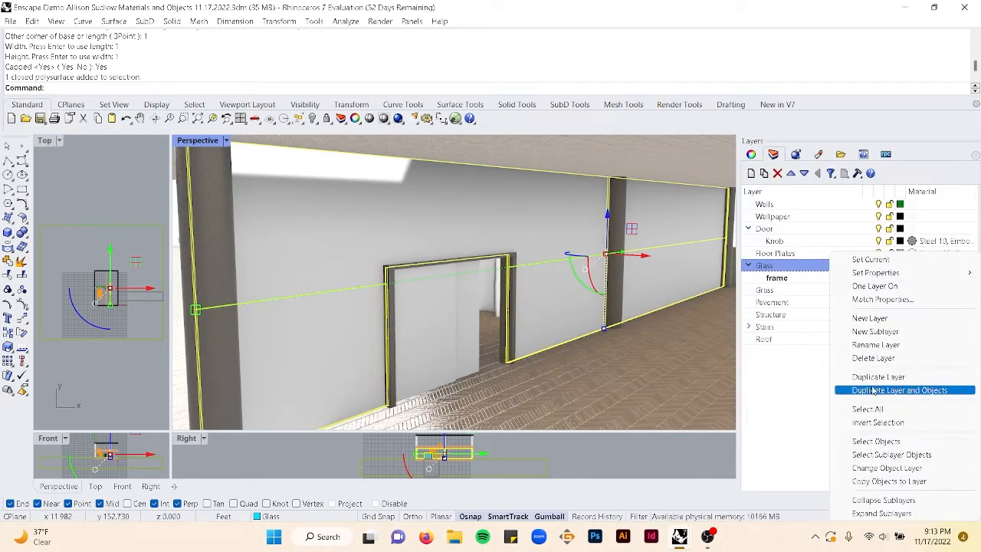
{"action": "left_click", "coordinate": [874, 441]}
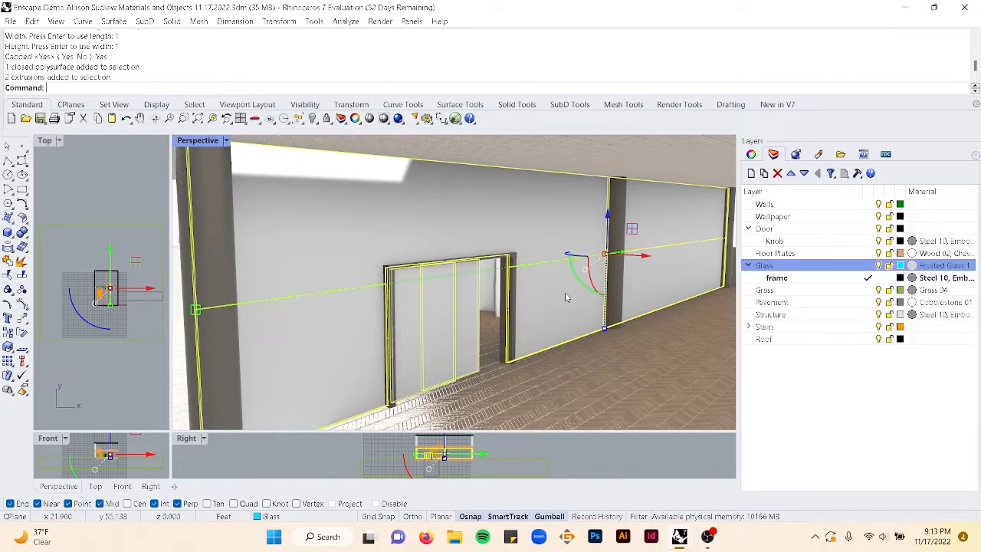
{"action": "left_click", "coordinate": [912, 265]}
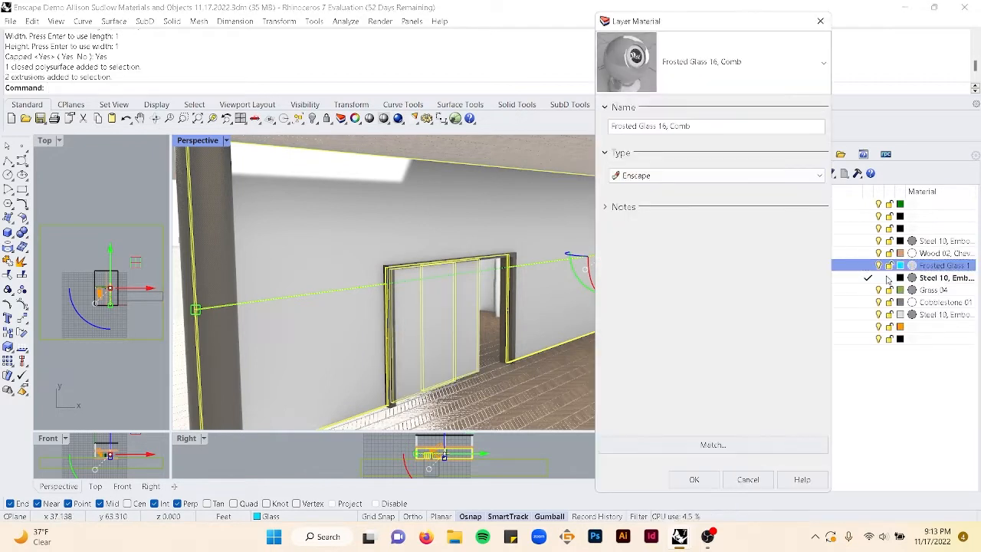
{"action": "left_click", "coordinate": [690, 80]}
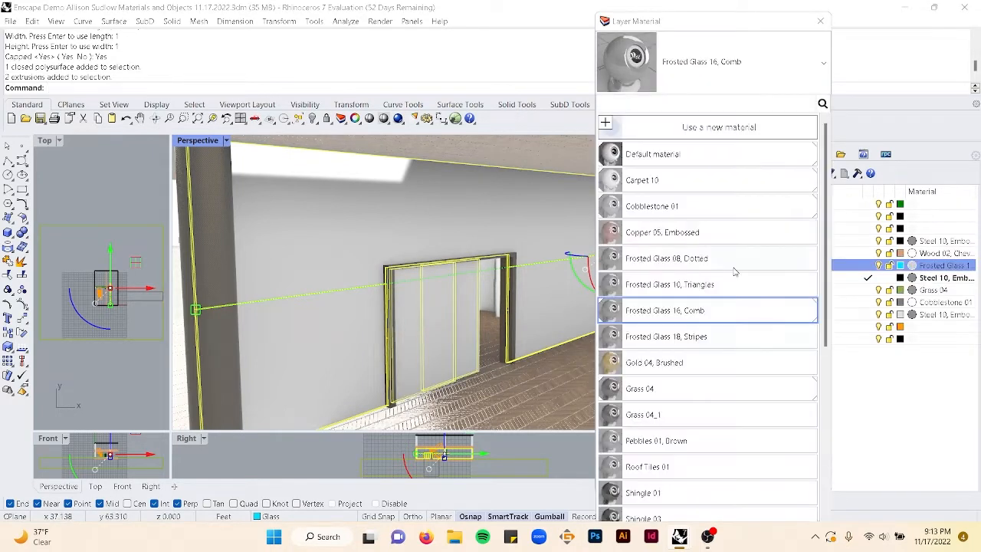
{"action": "left_click", "coordinate": [664, 318]}
{"action": "left_click", "coordinate": [696, 480]}
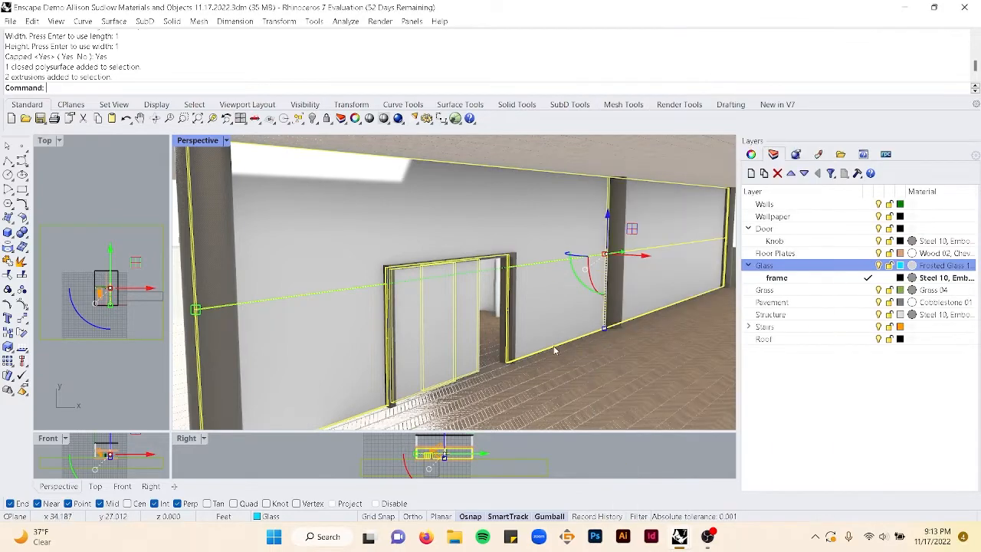
- Open the Enscape Material Editor and set the Frosted Glass 16, Comb albedo colour to a teal swatch
{"action": "right_click_drag", "start_coordinate": [555, 350], "coordinate": [542, 328]}
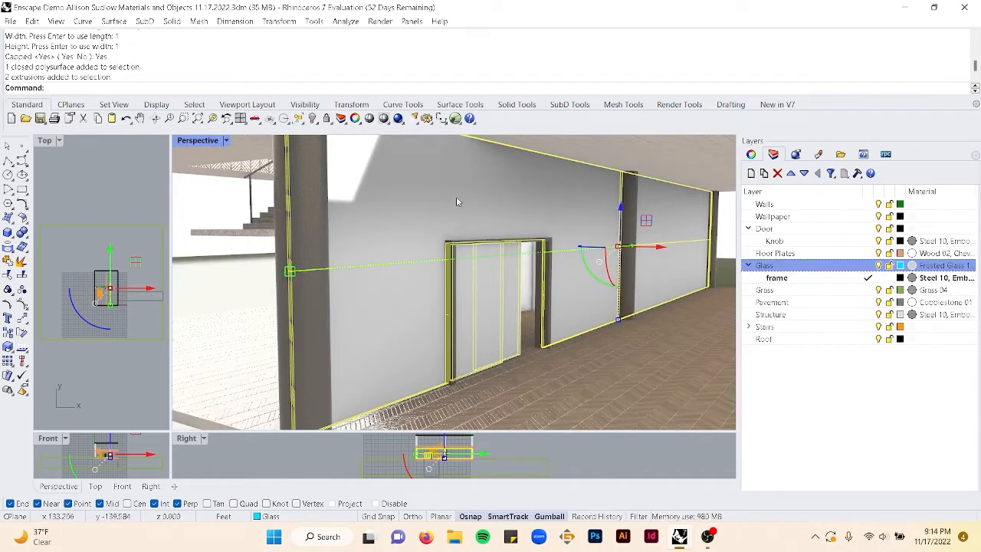
{"action": "type", "text": "Ensca"}
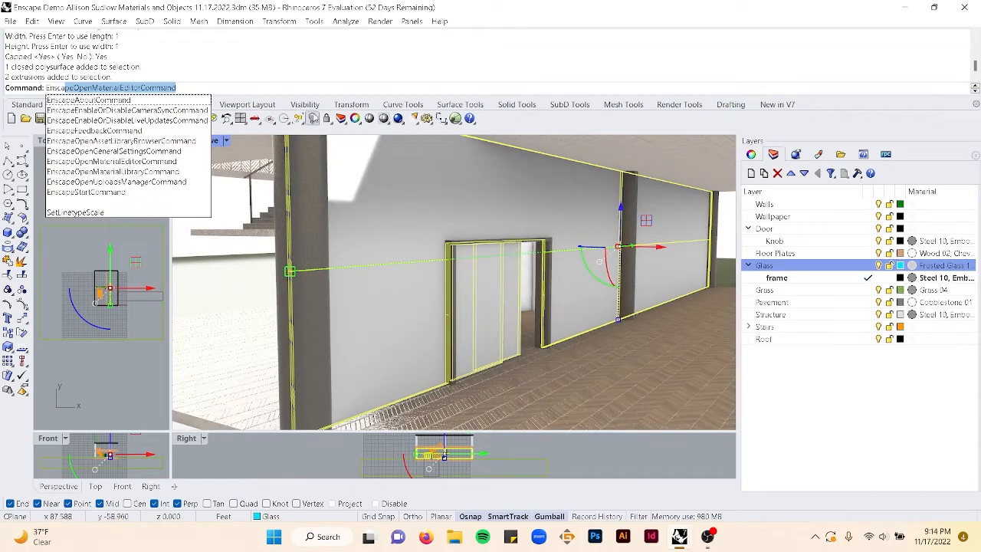
{"action": "left_click", "coordinate": [167, 163]}
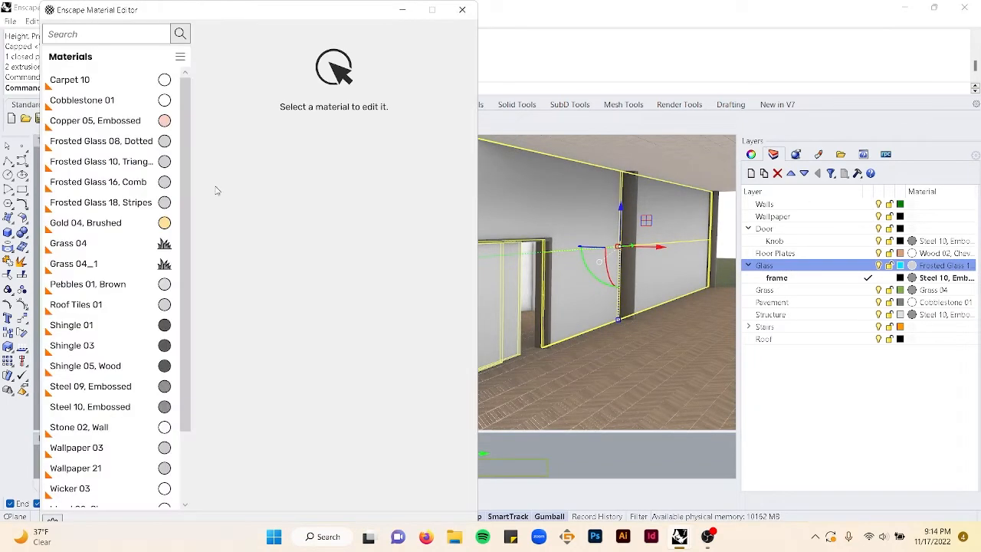
{"action": "left_click", "coordinate": [117, 183]}
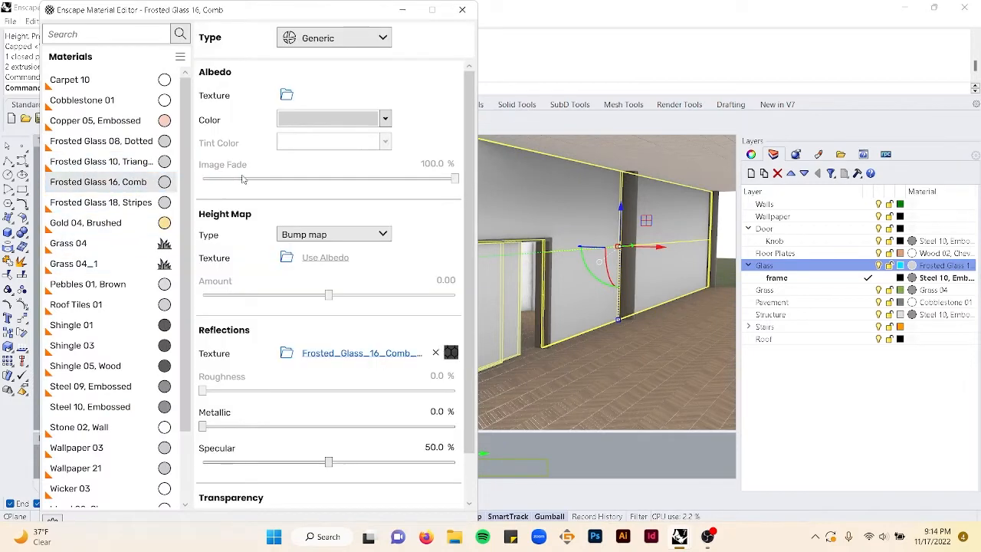
{"action": "left_click", "coordinate": [386, 119]}
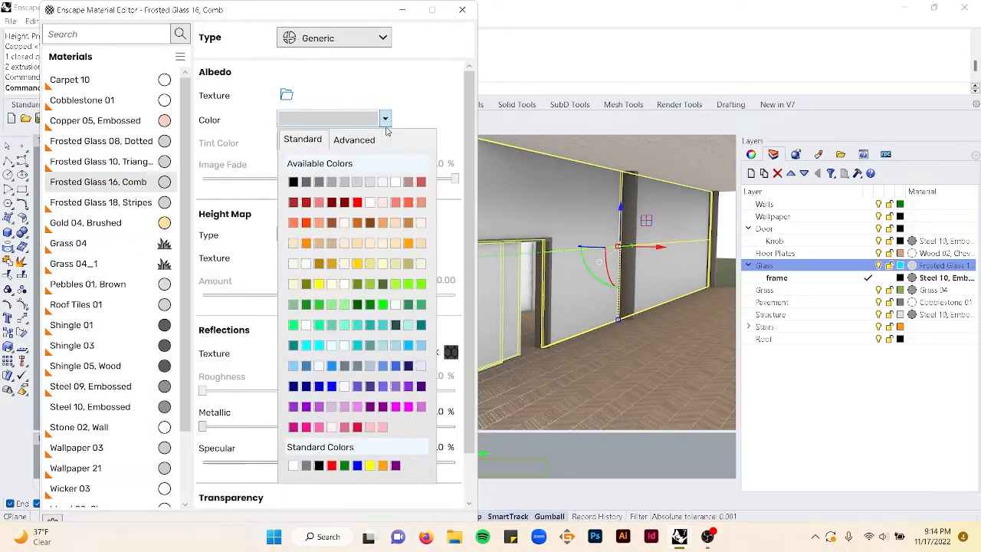
{"action": "left_click", "coordinate": [370, 346]}
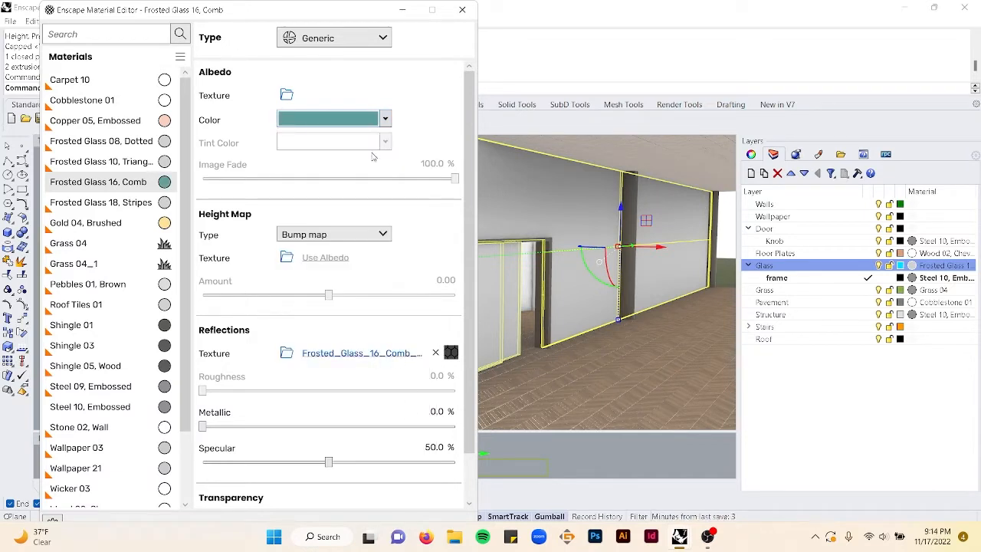
- Lower the material's specular to 44.5% and close the material editor
{"action": "scroll", "coordinate": [328, 411], "scroll_direction": "down", "scroll_amount": 1}
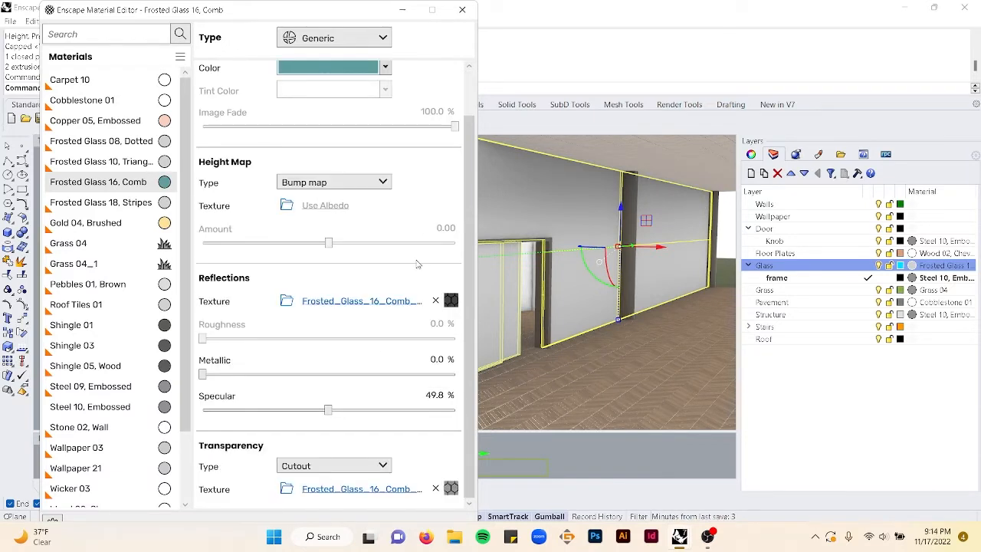
{"action": "left_click_drag", "start_coordinate": [329, 411], "coordinate": [327, 414]}
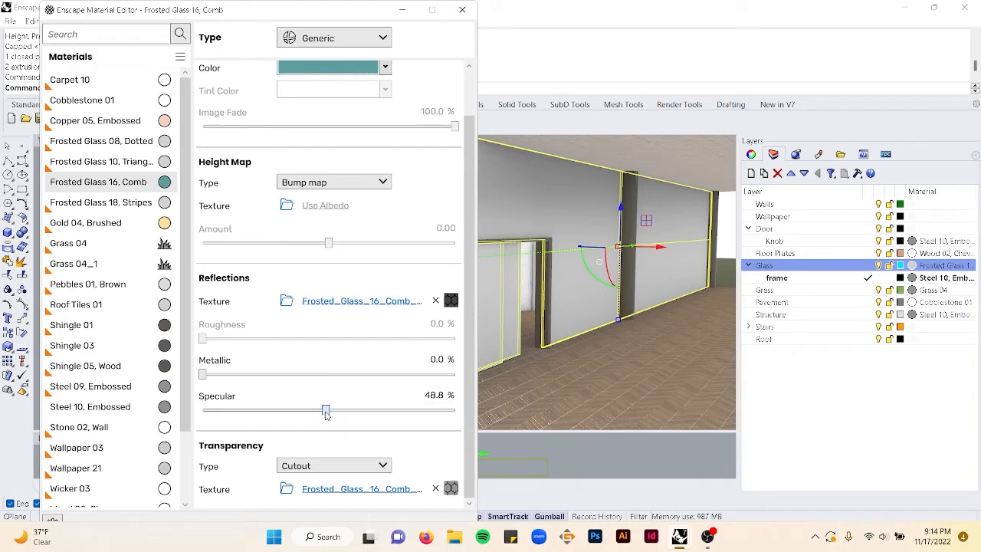
{"action": "left_click", "coordinate": [464, 11]}
{"action": "key", "text": "Escape"}
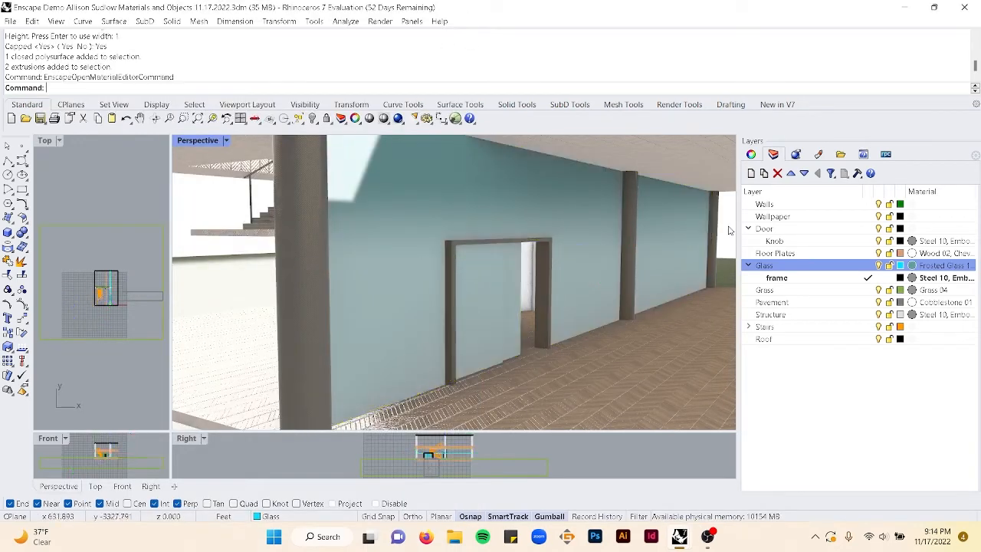
{"action": "mouse_move", "coordinate": [542, 260]}
{"action": "right_mouse_down"}
{"action": "mouse_move", "coordinate": [575, 252]}
{"action": "mouse_move", "coordinate": [552, 255]}
{"action": "right_mouse_up"}
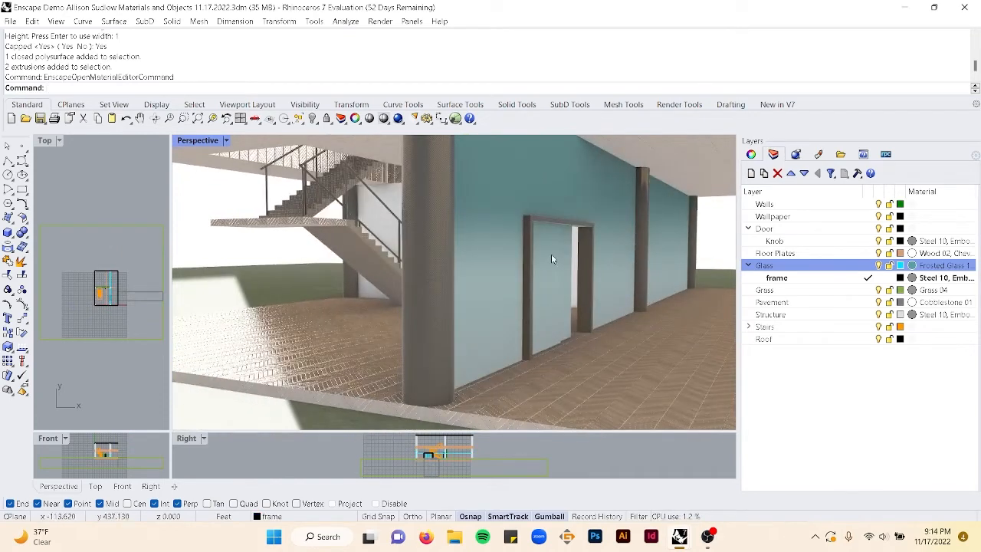
{"action": "key", "text": "Up"}
{"action": "key", "text": "Return"}
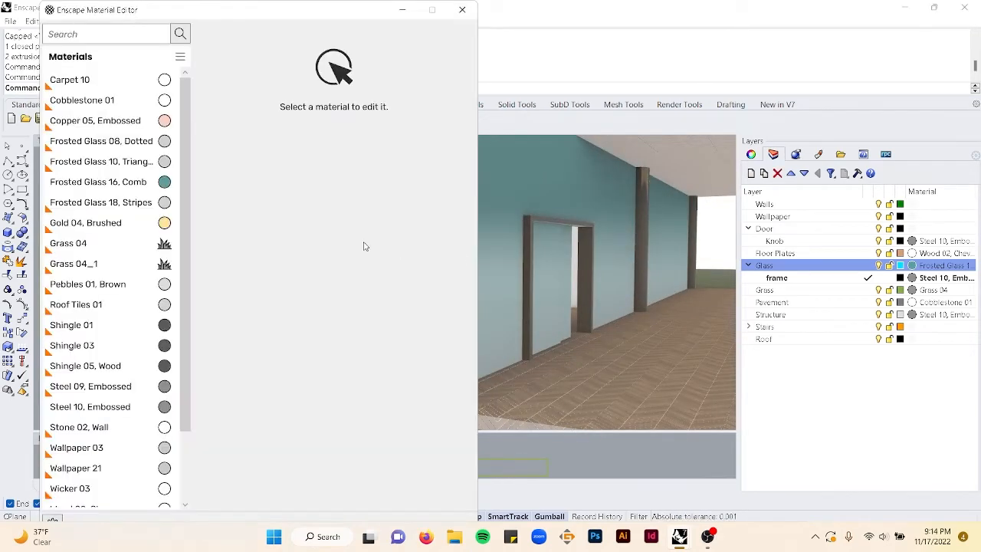
{"action": "left_click", "coordinate": [463, 9]}
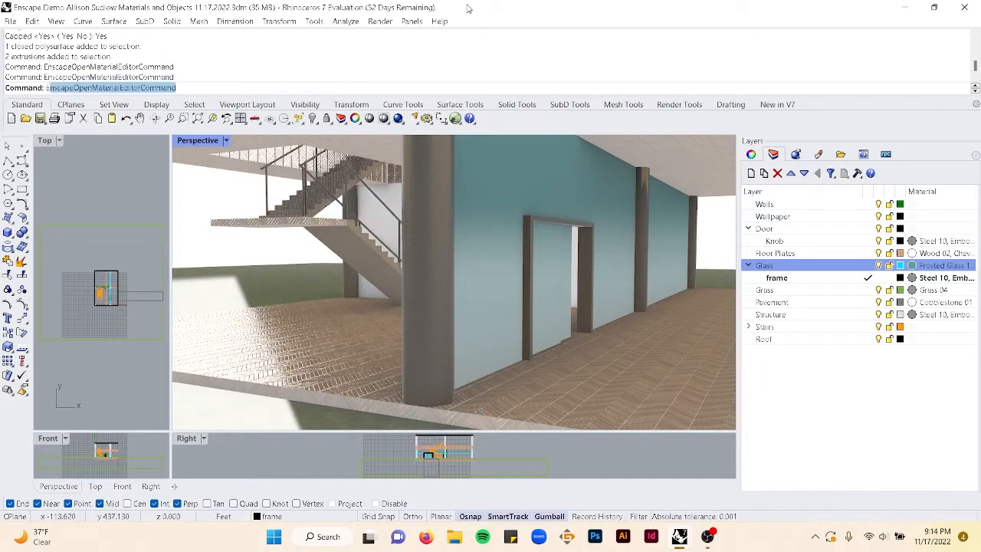
- Start Enscape and look around the house to preview the teal frosted glass wall
{"action": "type", "text": "Ens"}
{"action": "key", "text": "Down"}
{"action": "key", "text": "Down"}
{"action": "key", "text": "Down"}
{"action": "key", "text": "Down"}
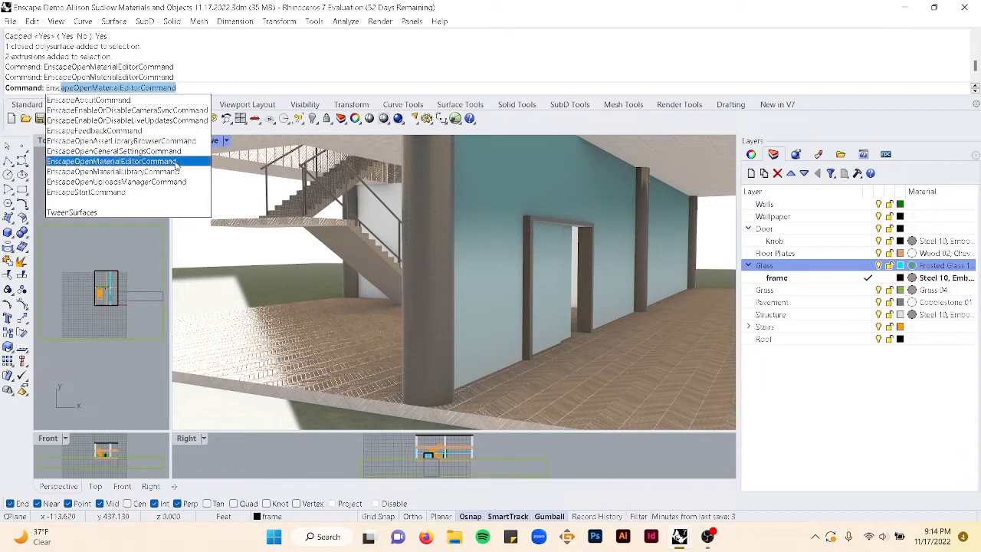
{"action": "key", "text": "Return"}
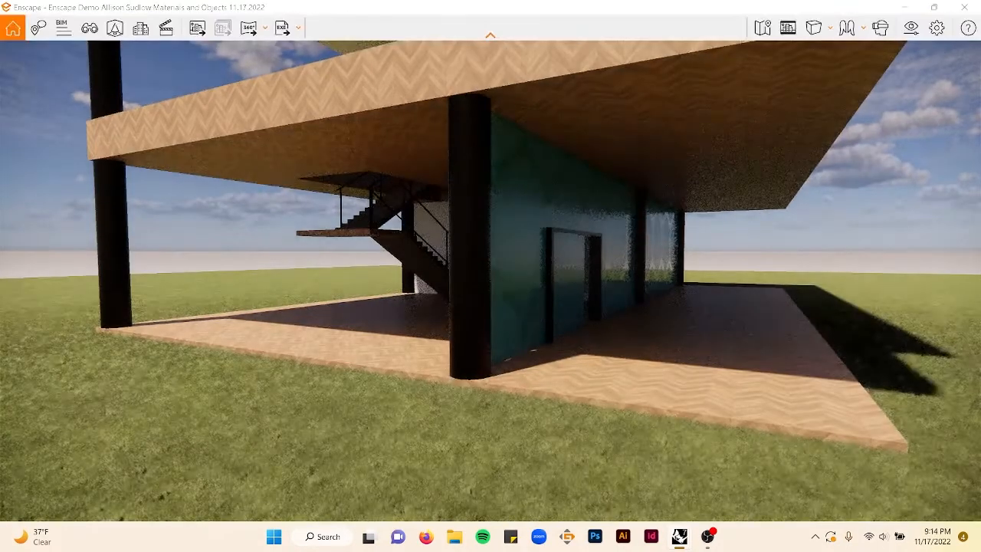
{"action": "mouse_move", "coordinate": [558, 274]}
{"action": "right_mouse_down"}
{"action": "mouse_move", "coordinate": [368, 277]}
{"action": "mouse_move", "coordinate": [373, 295]}
{"action": "mouse_move", "coordinate": [367, 279]}
{"action": "mouse_move", "coordinate": [434, 288]}
{"action": "mouse_move", "coordinate": [565, 278]}
{"action": "right_mouse_up"}
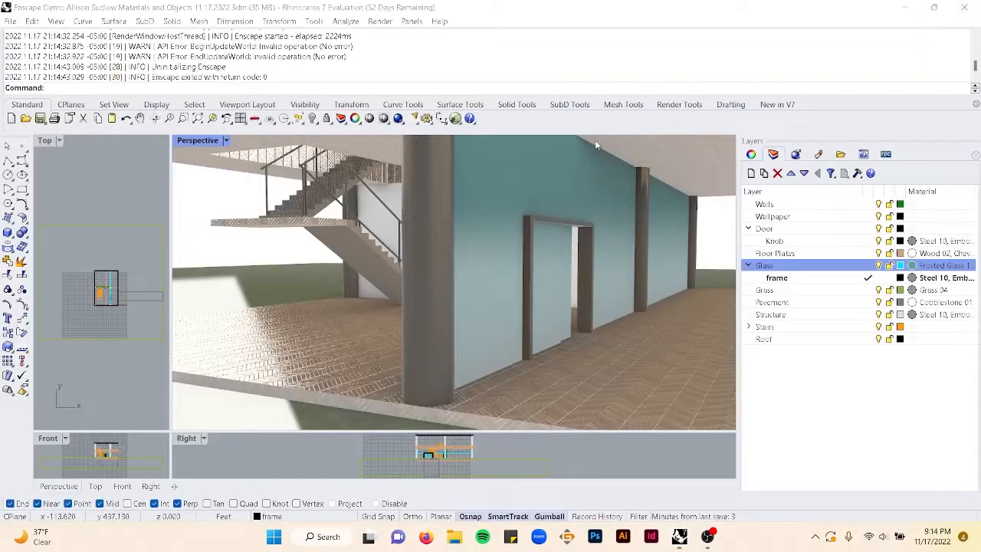
- Select the Glass layer's objects and apply capped box texture mapping sized 1 by 1 by 1
{"action": "right_click", "coordinate": [832, 266]}
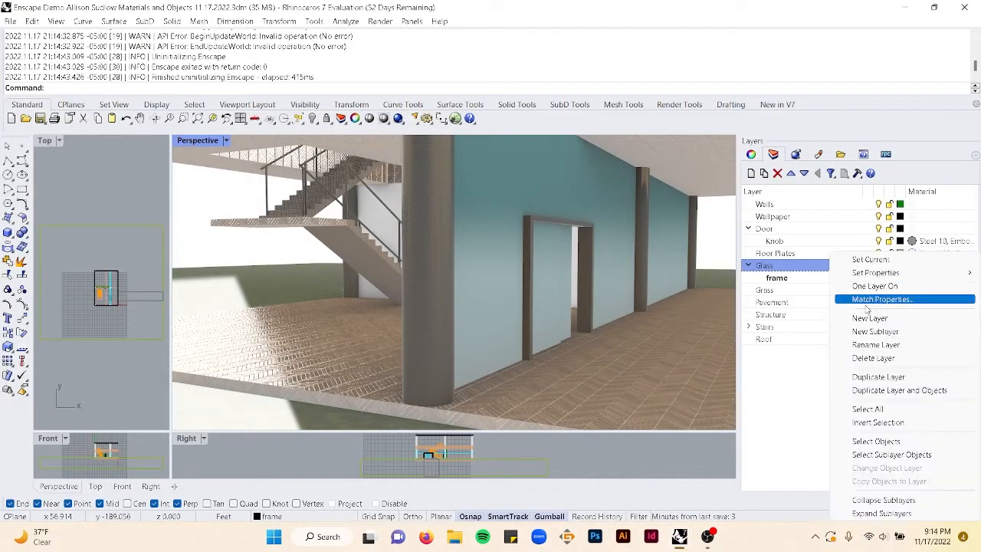
{"action": "left_click", "coordinate": [876, 441]}
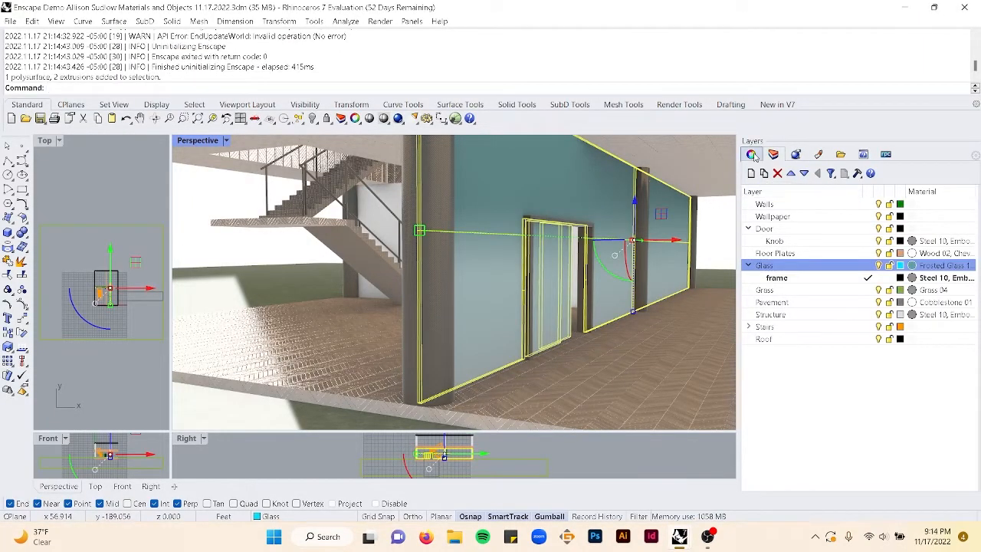
{"action": "left_click", "coordinate": [752, 154]}
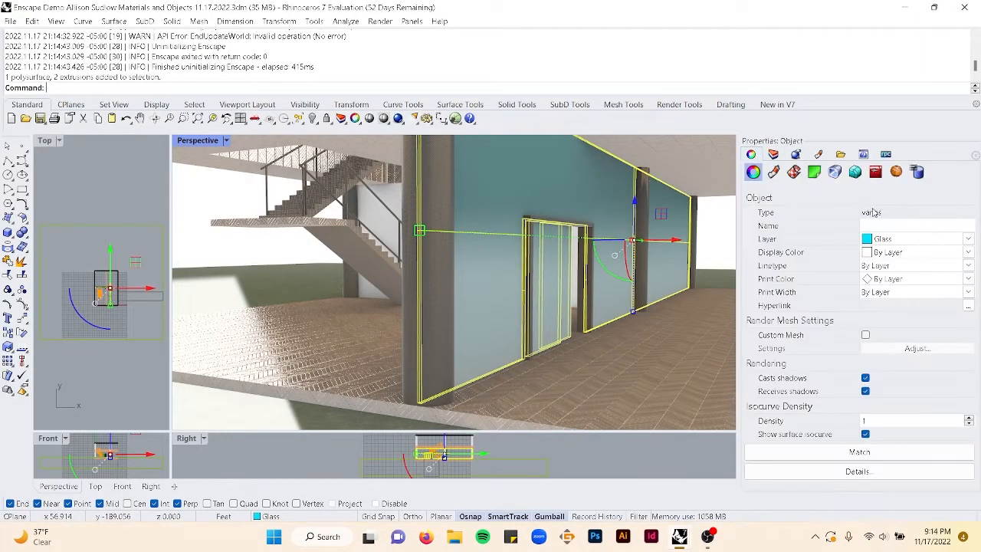
{"action": "left_click", "coordinate": [794, 172]}
{"action": "left_click", "coordinate": [833, 206]}
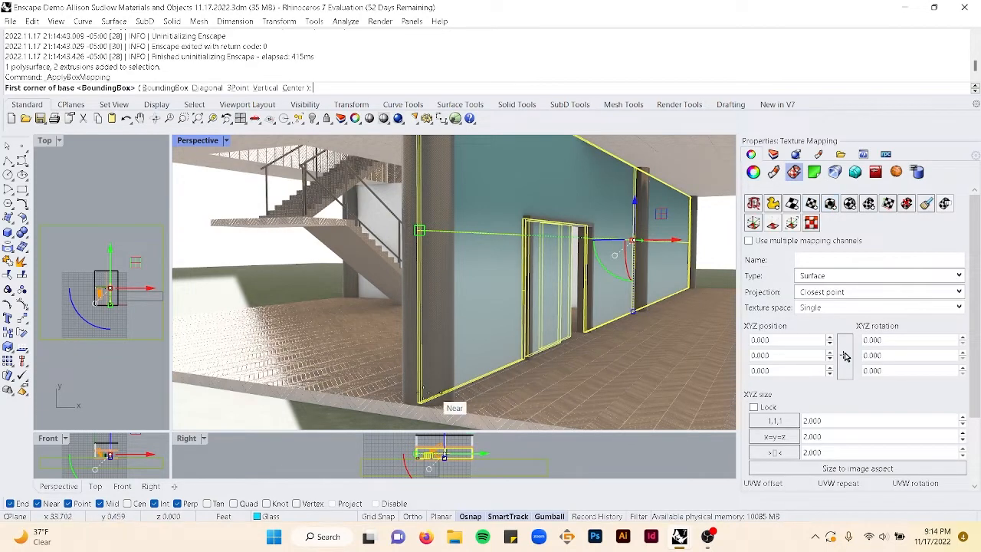
{"action": "left_click", "coordinate": [421, 404]}
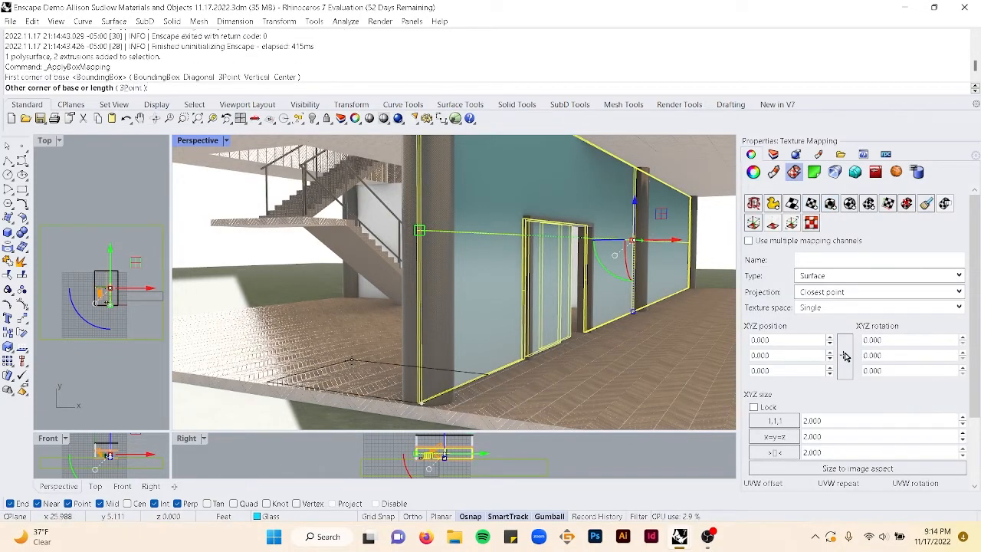
{"action": "type", "text": "1"}
{"action": "key", "text": "Return"}
{"action": "key", "text": "Return"}
{"action": "key", "text": "Return"}
{"action": "key", "text": "Return"}
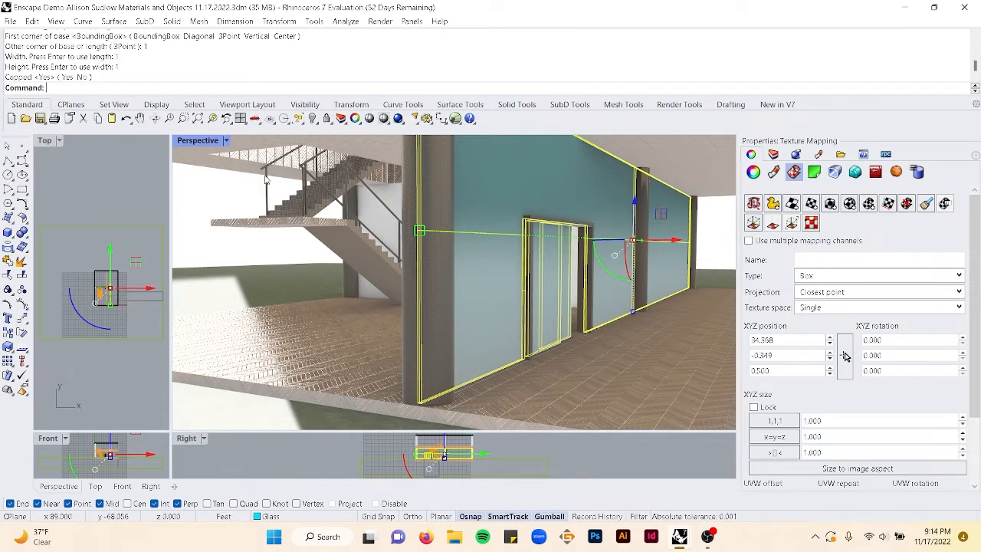
- Reapply the 1 by 1 by 1 capped box mapping to the selected glass objects
{"action": "left_click", "coordinate": [830, 205]}
{"action": "left_click", "coordinate": [421, 403]}
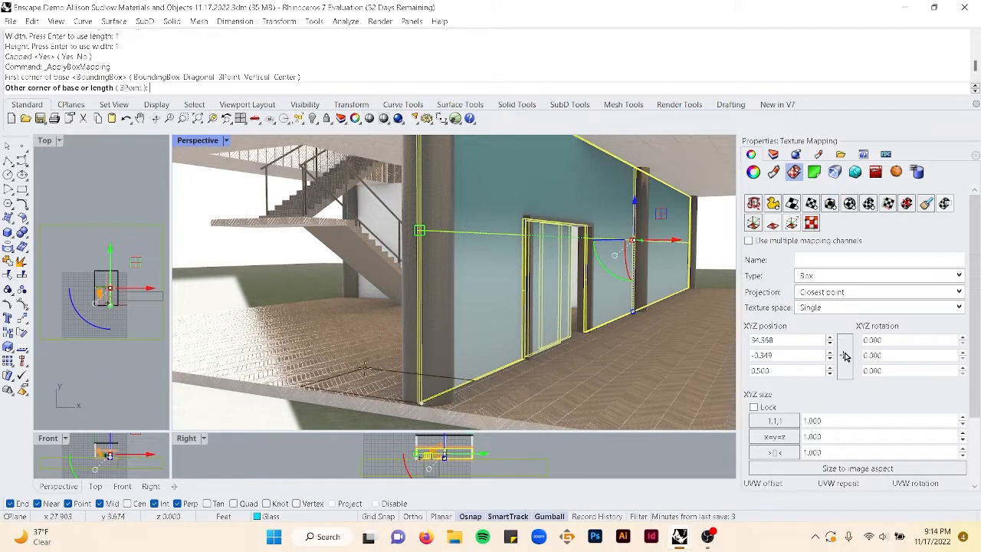
{"action": "type", "text": "1"}
{"action": "key", "text": "Return"}
{"action": "key", "text": "Return"}
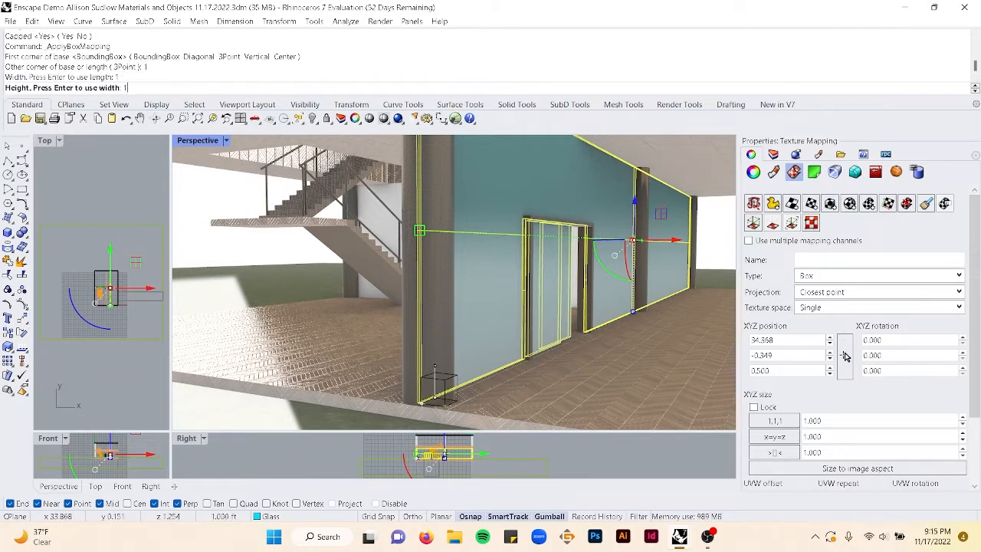
{"action": "key", "text": "Return"}
{"action": "key", "text": "Return"}
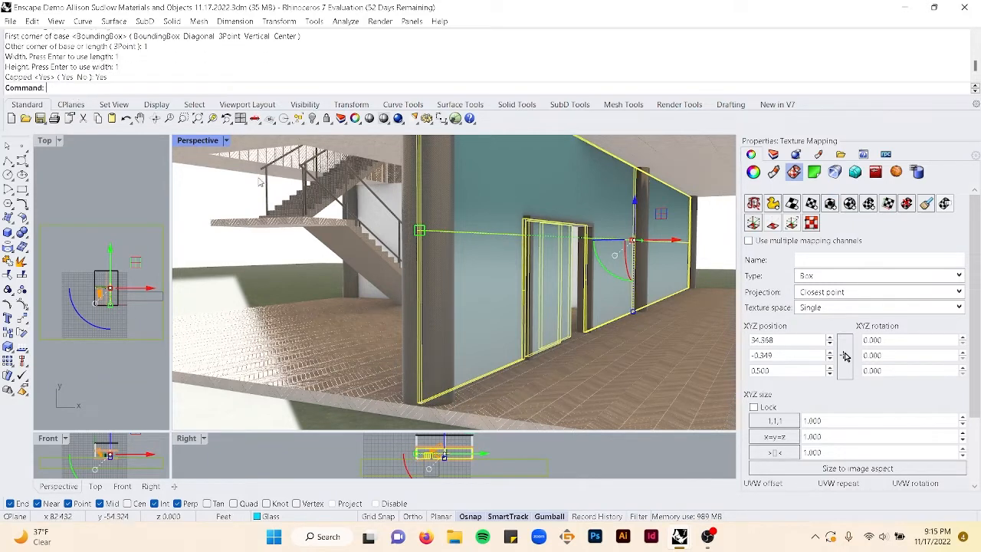
- Deselect everything, launch Enscape and zoom in on the frosted glass wall to inspect its texture
{"action": "left_click", "coordinate": [232, 259]}
{"action": "right_click_drag", "start_coordinate": [468, 280], "coordinate": [464, 277]}
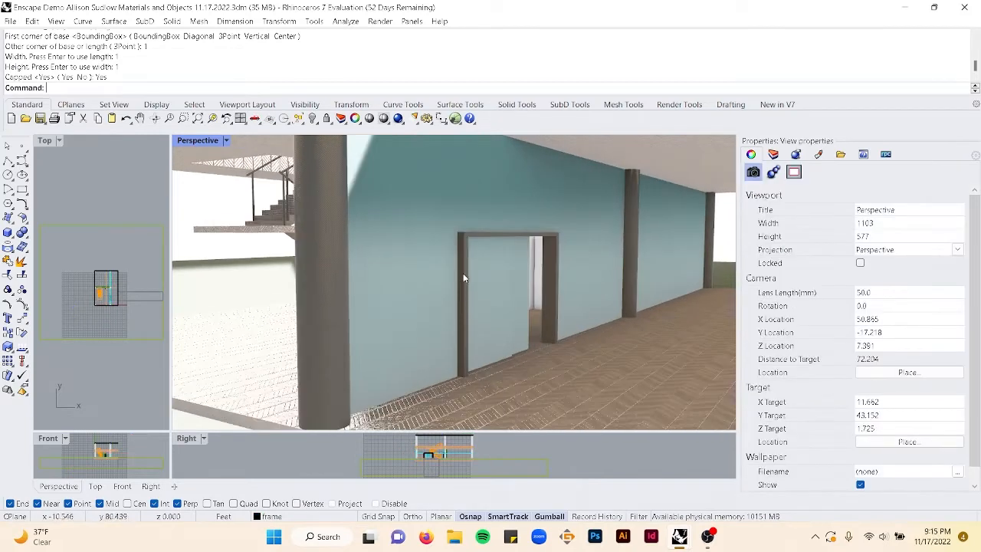
{"action": "type", "text": "EnscapeOpenMaterialEditorCommand"}
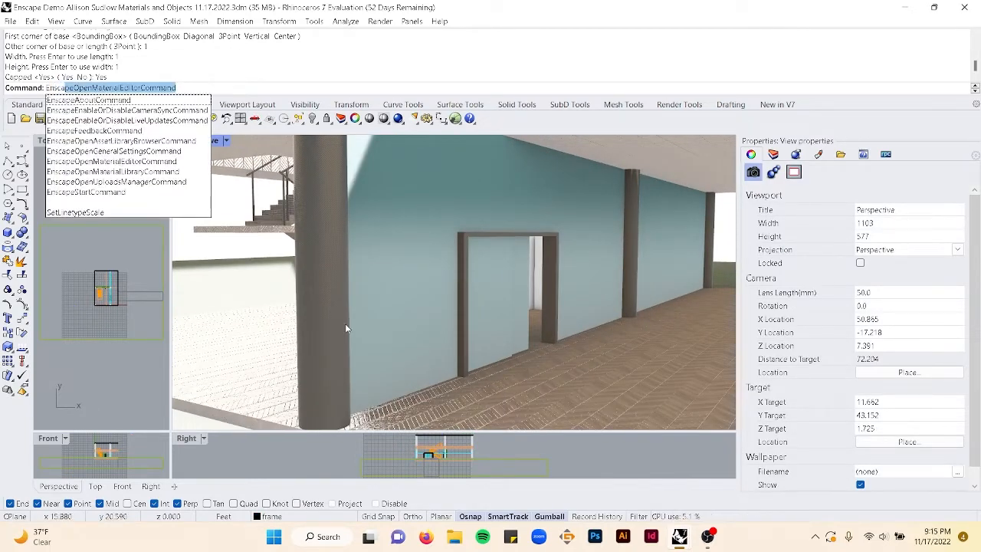
{"action": "left_click", "coordinate": [134, 192]}
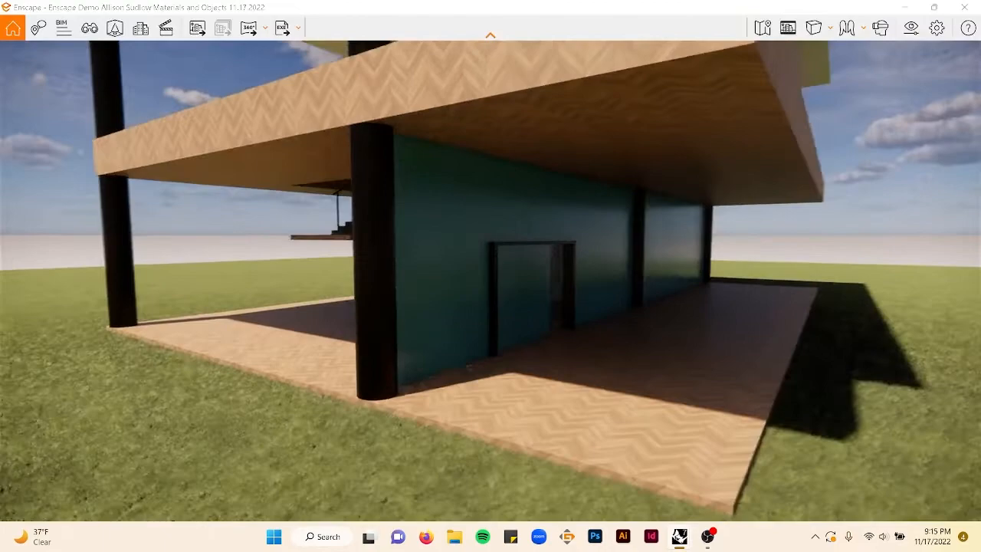
{"action": "right_click_drag", "start_coordinate": [644, 265], "coordinate": [500, 255]}
{"action": "scroll", "coordinate": [461, 237], "scroll_direction": "up", "scroll_amount": 4}
{"action": "scroll", "coordinate": [461, 241], "scroll_direction": "up", "scroll_amount": 5}
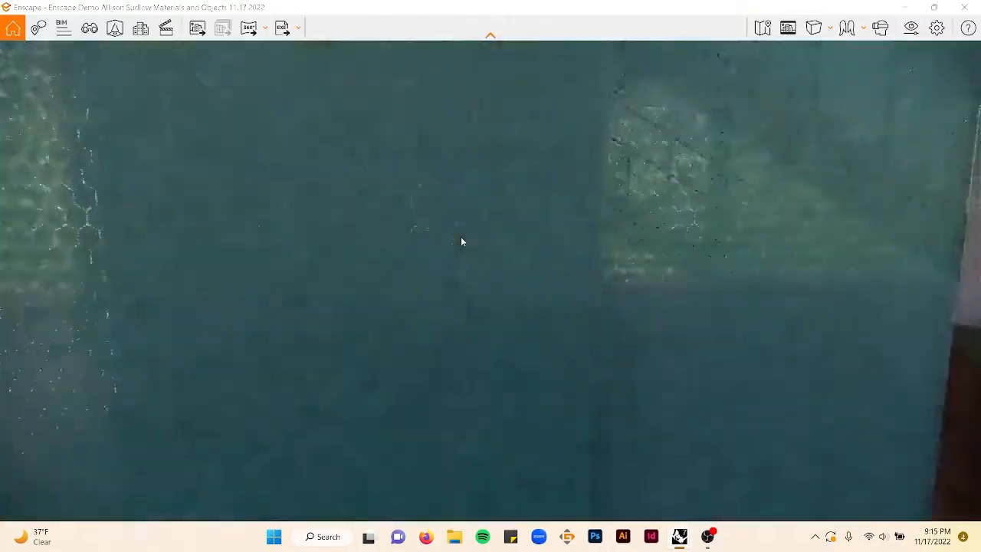
- Zoom out and orbit around the frosted glass wall in Enscape, then close the Enscape window
{"action": "scroll", "coordinate": [468, 242], "scroll_direction": "down", "scroll_amount": 3}
{"action": "scroll", "coordinate": [468, 236], "scroll_direction": "down", "scroll_amount": 4}
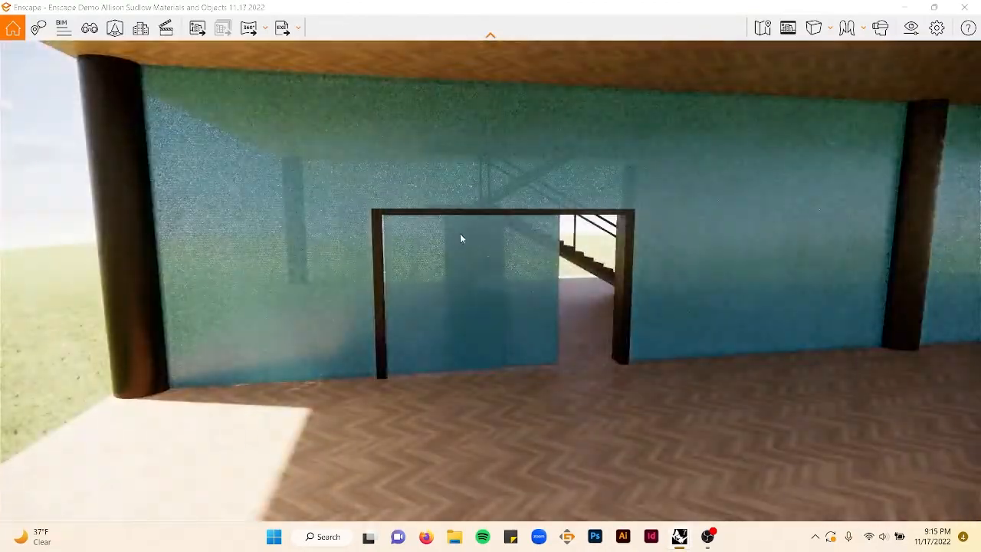
{"action": "right_click_drag", "start_coordinate": [460, 236], "coordinate": [486, 226]}
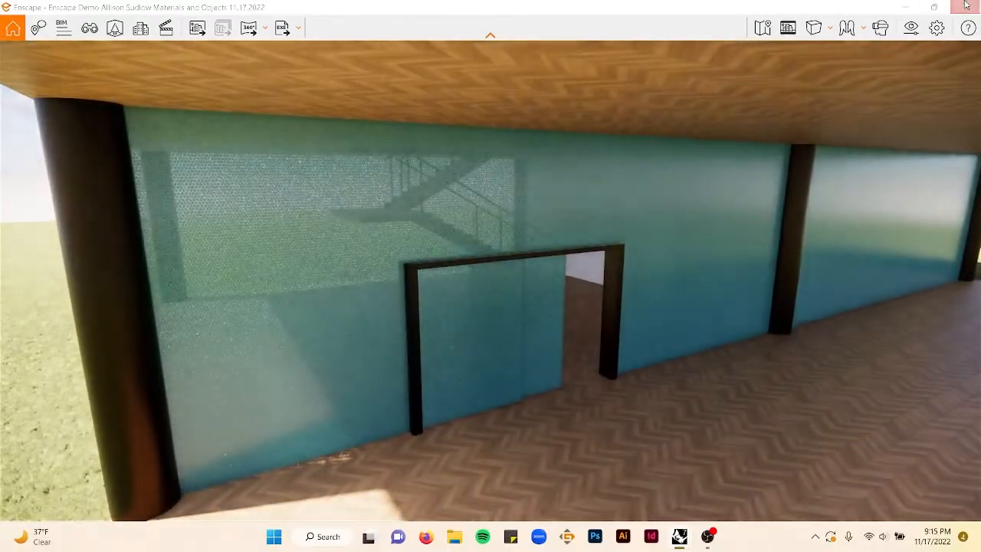
{"action": "left_click", "coordinate": [964, 7]}
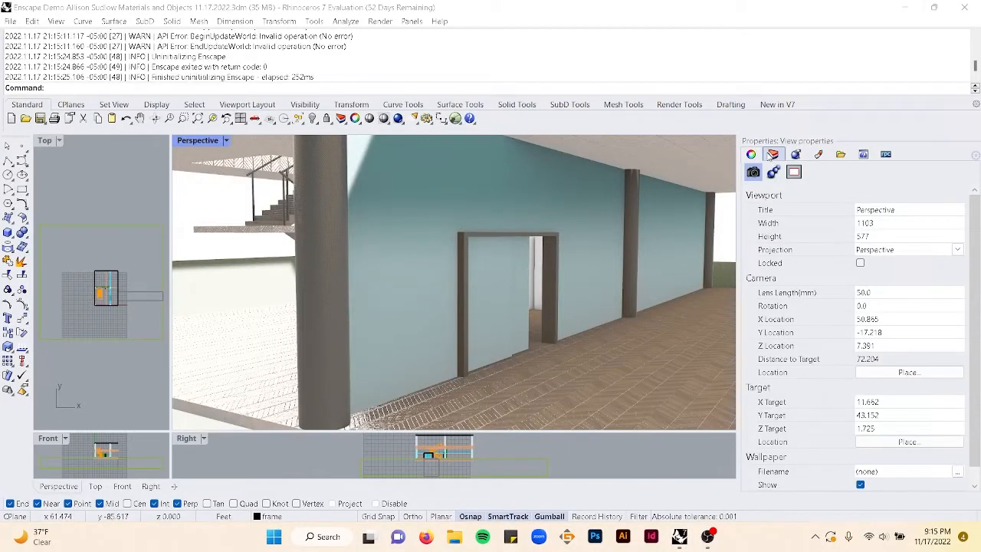
- Open the Layers panel, launch the Enscape Material Editor and select the Frosted Glass 16, Comb material
{"action": "left_click", "coordinate": [772, 154]}
{"action": "right_click", "coordinate": [860, 267]}
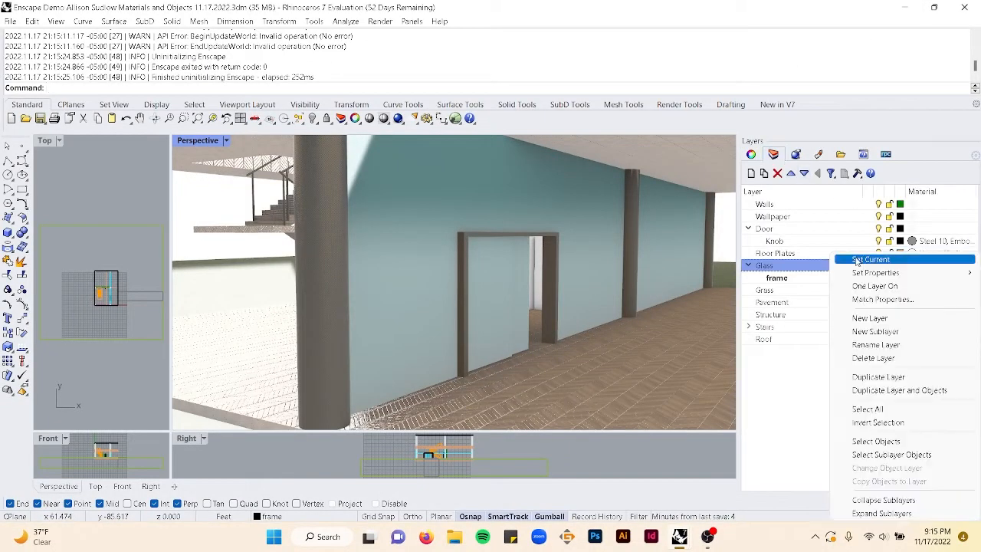
{"action": "left_click", "coordinate": [771, 353]}
{"action": "left_click", "coordinate": [770, 354]}
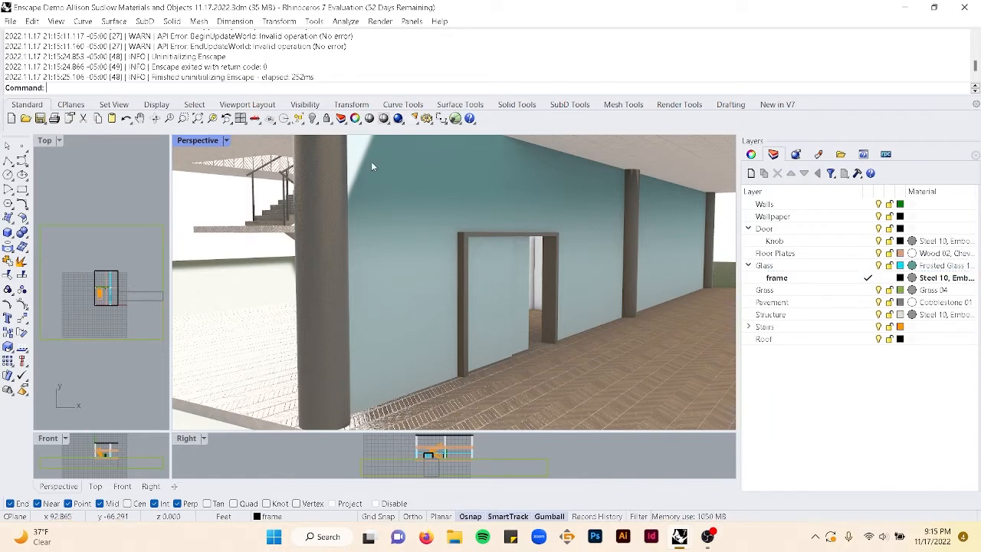
{"action": "type", "text": "E"}
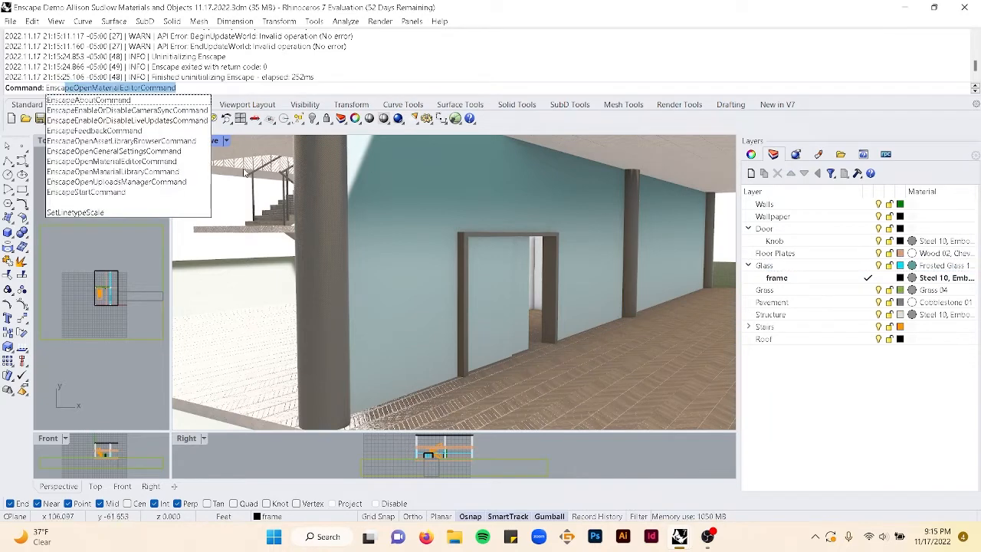
{"action": "left_click", "coordinate": [167, 162]}
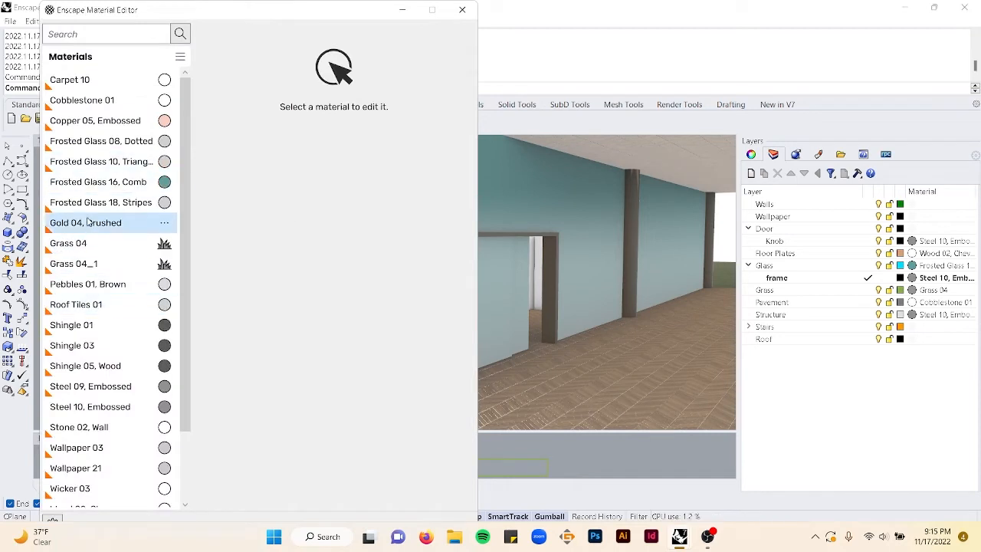
{"action": "left_click", "coordinate": [149, 185]}
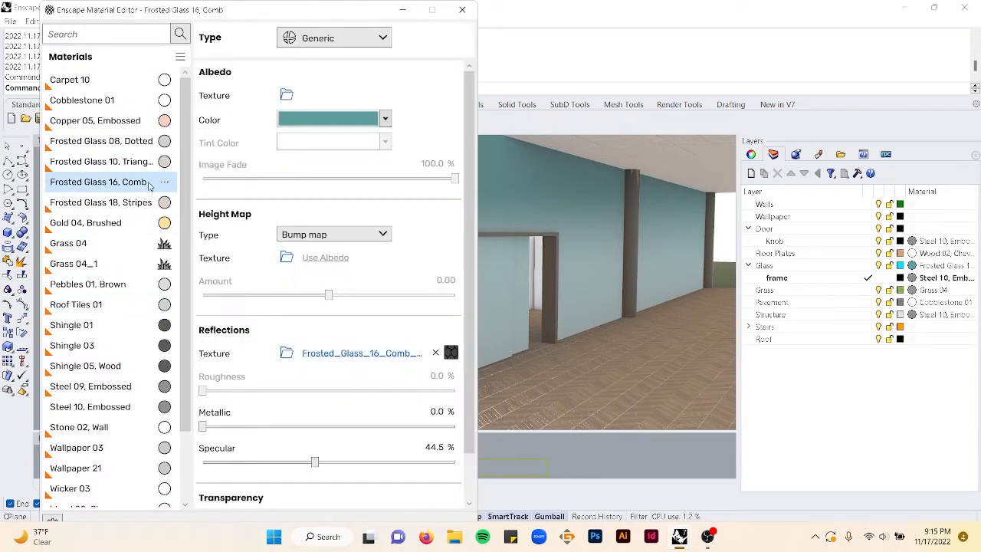
- Raise the Frosted Glass 16, Comb specular to about 73% and close the material editor
{"action": "left_click", "coordinate": [387, 122]}
{"action": "left_click", "coordinate": [389, 124]}
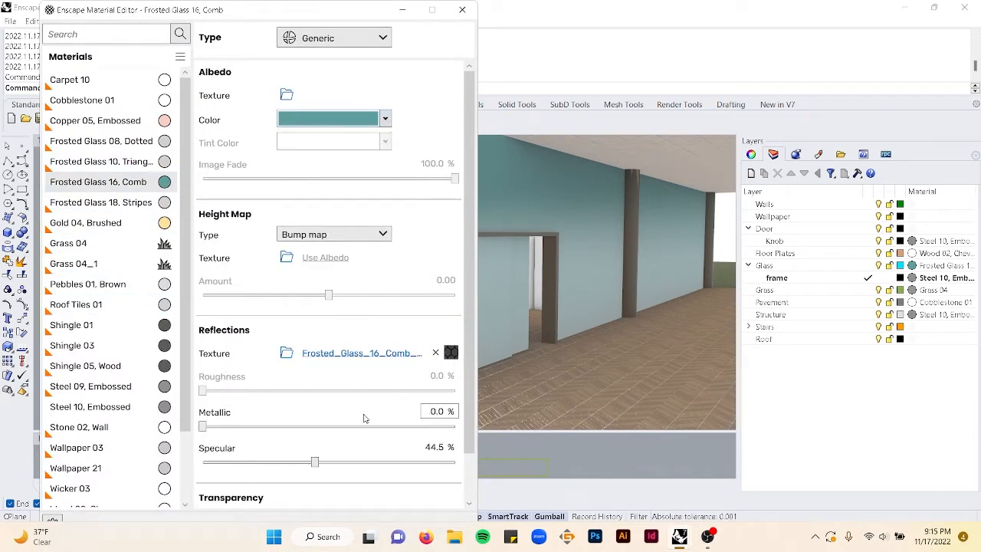
{"action": "left_click_drag", "start_coordinate": [315, 462], "coordinate": [383, 461]}
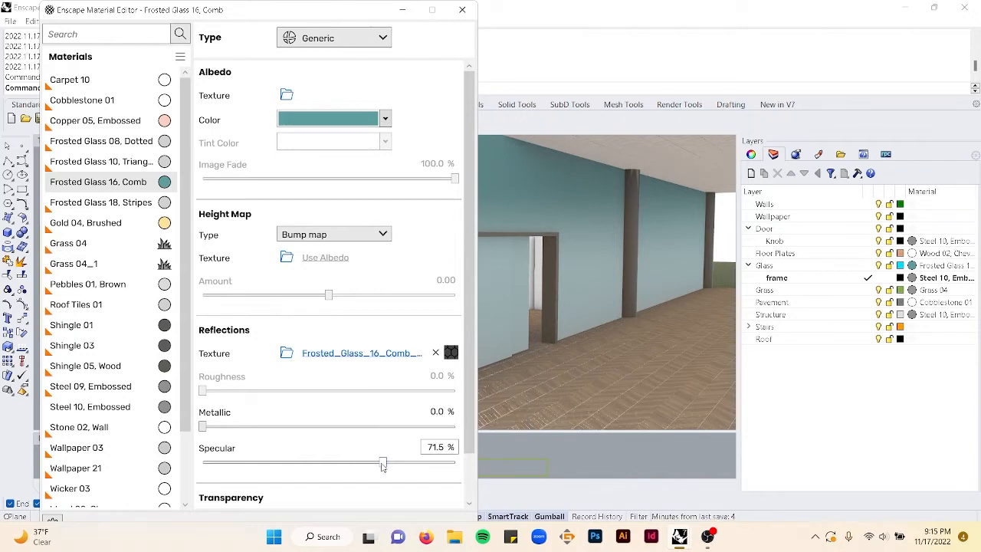
{"action": "left_click_drag", "start_coordinate": [386, 467], "coordinate": [387, 466]}
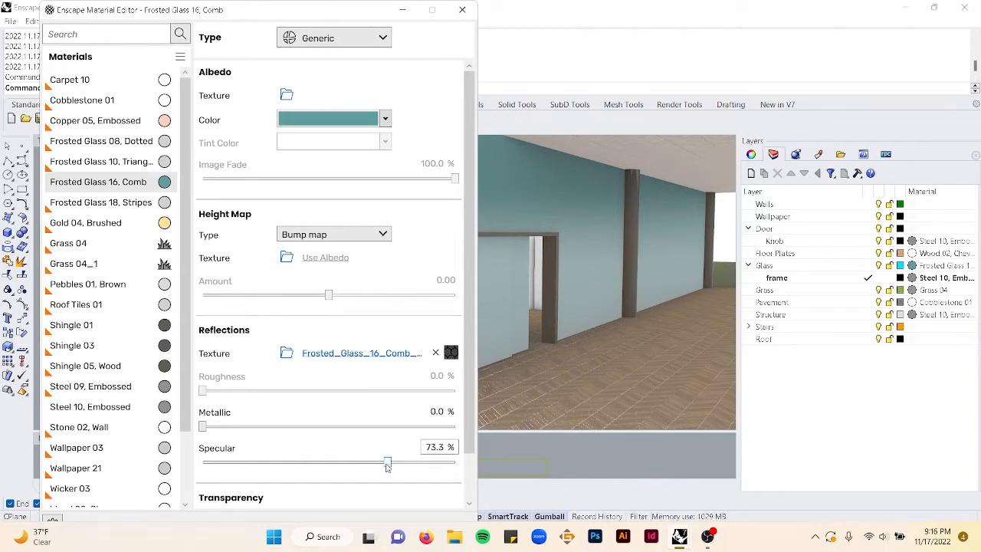
{"action": "scroll", "coordinate": [381, 443], "scroll_direction": "down", "scroll_amount": 1}
{"action": "scroll", "coordinate": [347, 489], "scroll_direction": "down", "scroll_amount": 1}
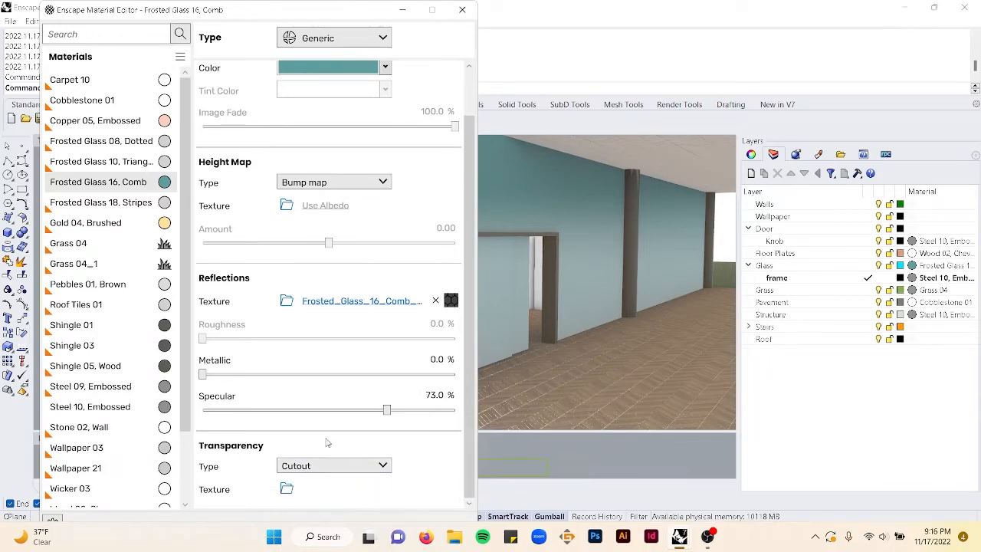
{"action": "left_click", "coordinate": [463, 10]}
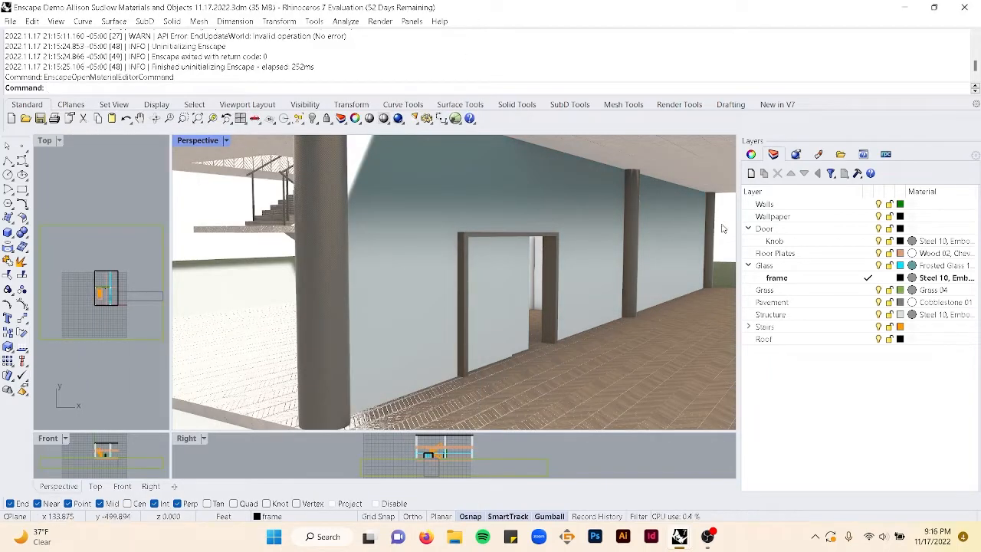
- Start Enscape, orbit and zoom in to inspect the frosted glass wall, then close Enscape
{"action": "right_click_drag", "start_coordinate": [725, 230], "coordinate": [673, 253]}
{"action": "scroll", "coordinate": [674, 253], "scroll_direction": "down", "scroll_amount": 6}
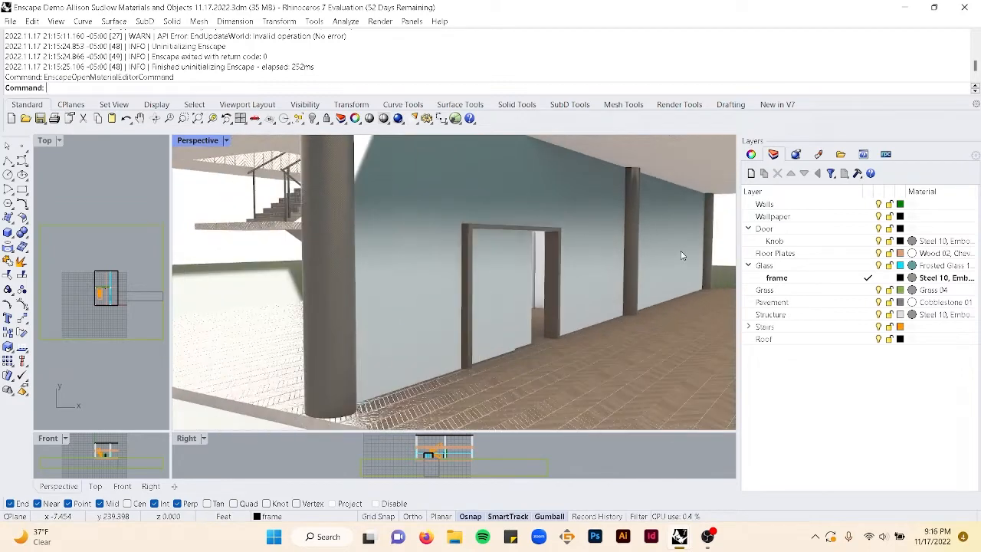
{"action": "type", "text": "EnscapeOpenMaterialEditorCommand"}
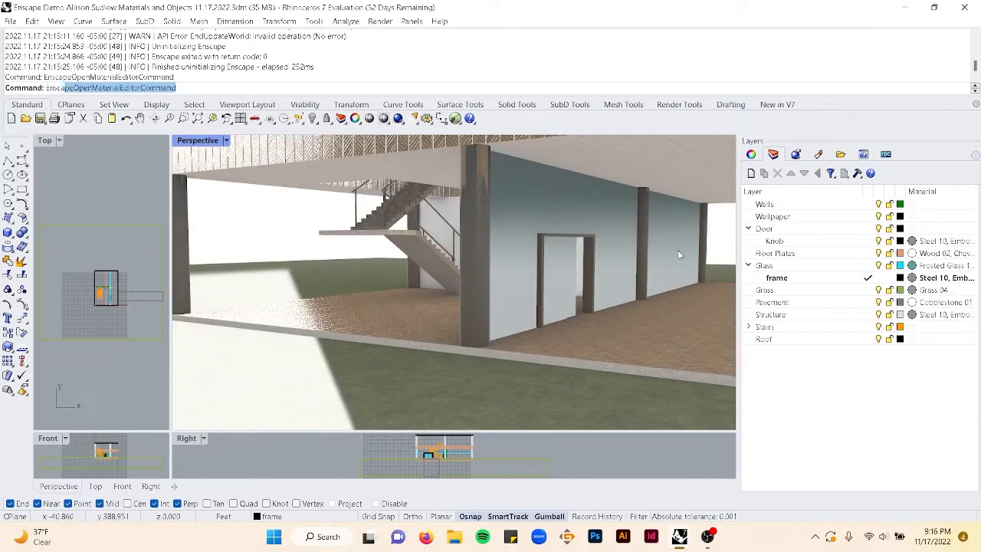
{"action": "left_click", "coordinate": [149, 192]}
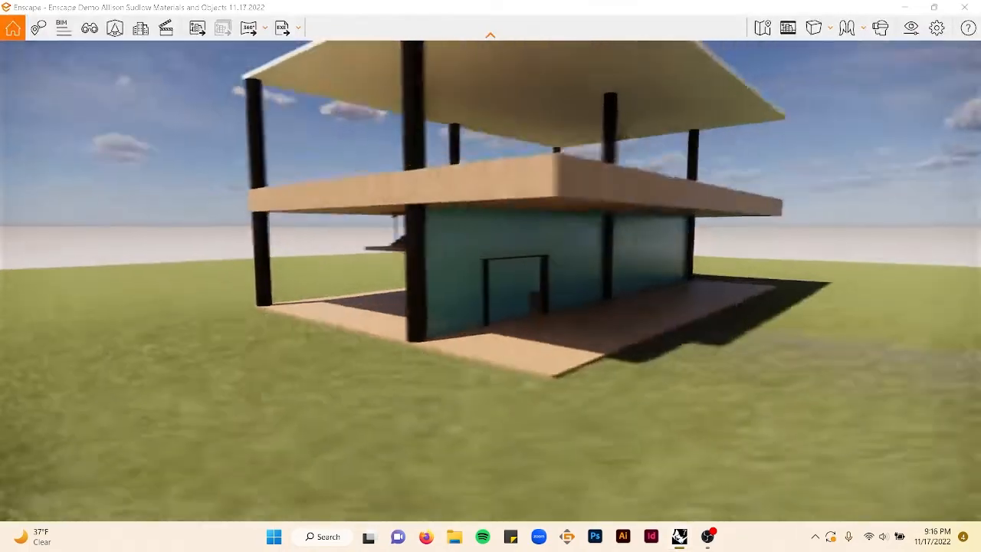
{"action": "right_click_drag", "start_coordinate": [460, 237], "coordinate": [391, 238]}
{"action": "scroll", "coordinate": [383, 239], "scroll_direction": "up", "scroll_amount": 6}
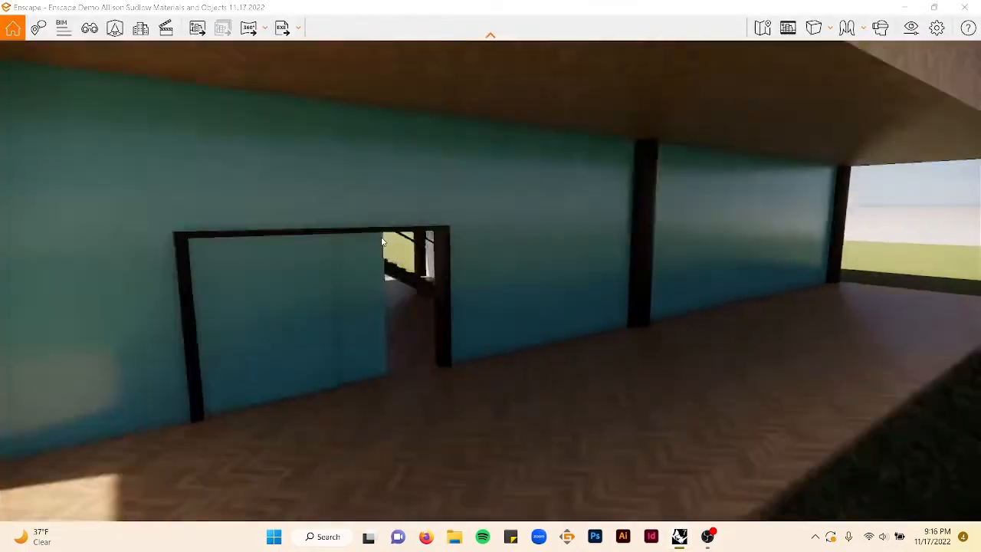
{"action": "left_click", "coordinate": [964, 7]}
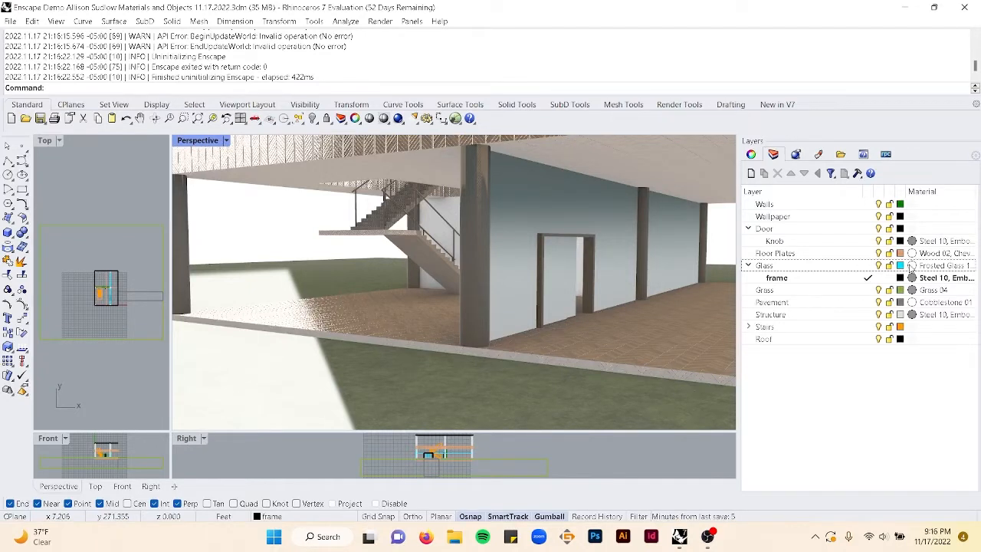
{"action": "left_click", "coordinate": [936, 537]}
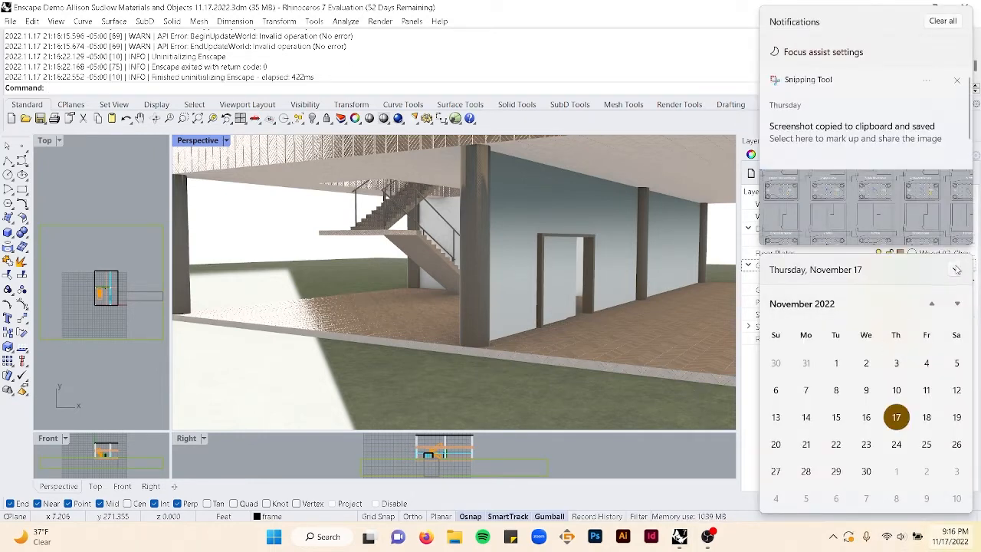
{"action": "left_click", "coordinate": [903, 540]}
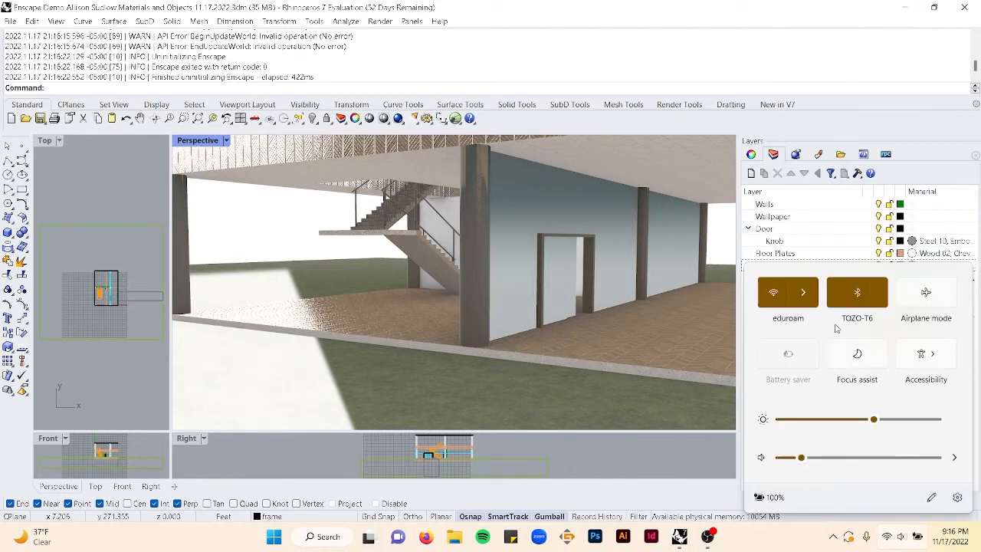
{"action": "left_click", "coordinate": [859, 305]}
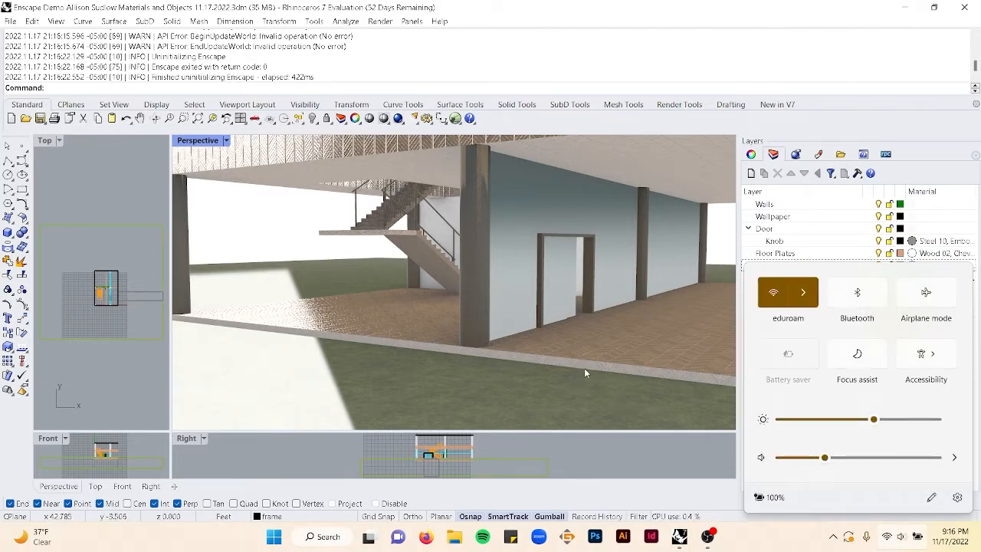
{"action": "left_click", "coordinate": [711, 540]}
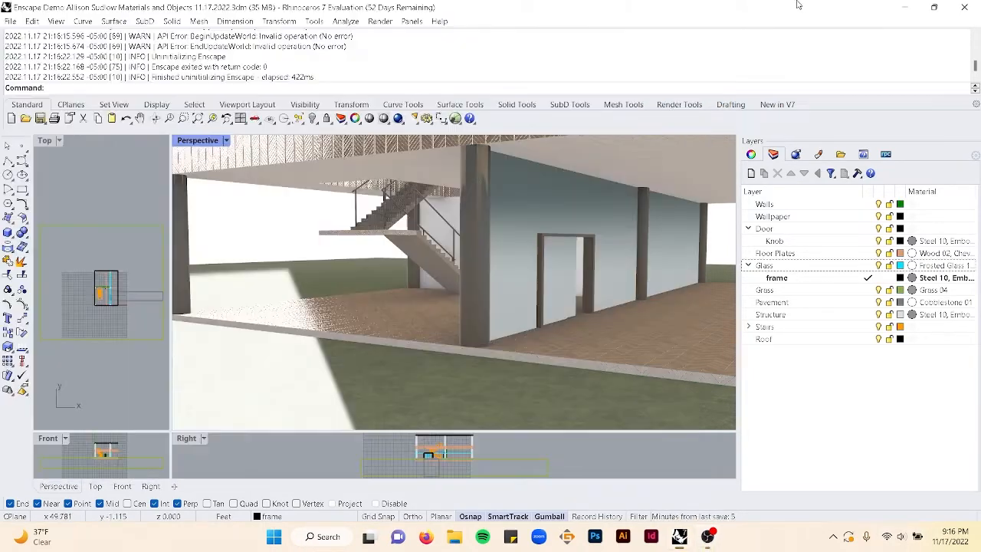
{"action": "left_click", "coordinate": [728, 367]}
- Select the Glass layer's objects and change the Glass layer's material to Frosted Glass 08, Dotted
{"action": "right_click", "coordinate": [847, 267]}
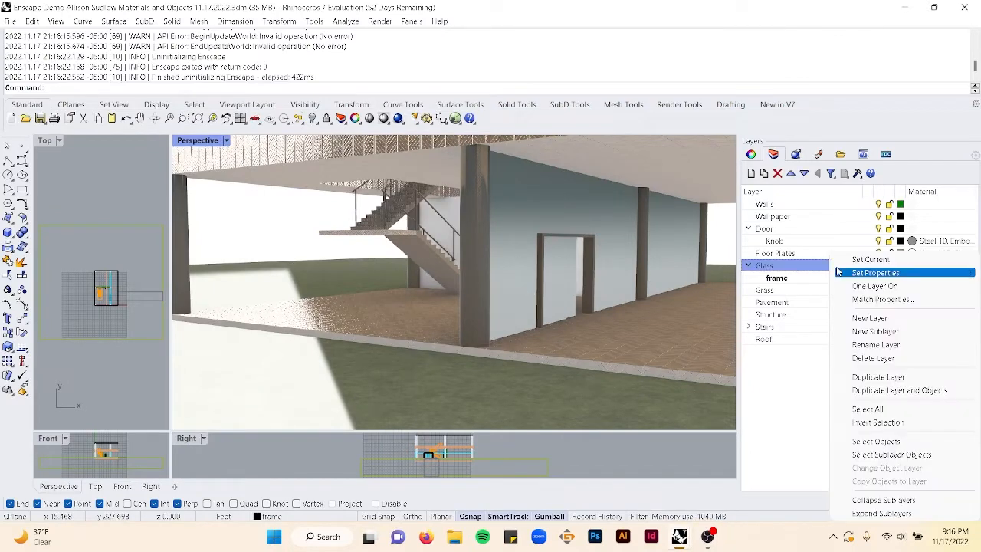
{"action": "left_click", "coordinate": [873, 444]}
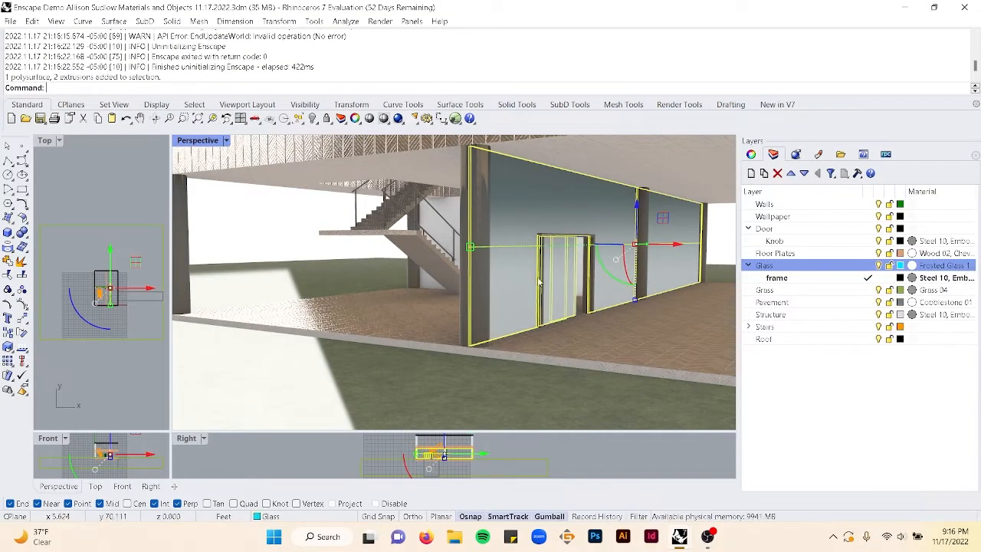
{"action": "right_click_drag", "start_coordinate": [539, 281], "coordinate": [565, 278]}
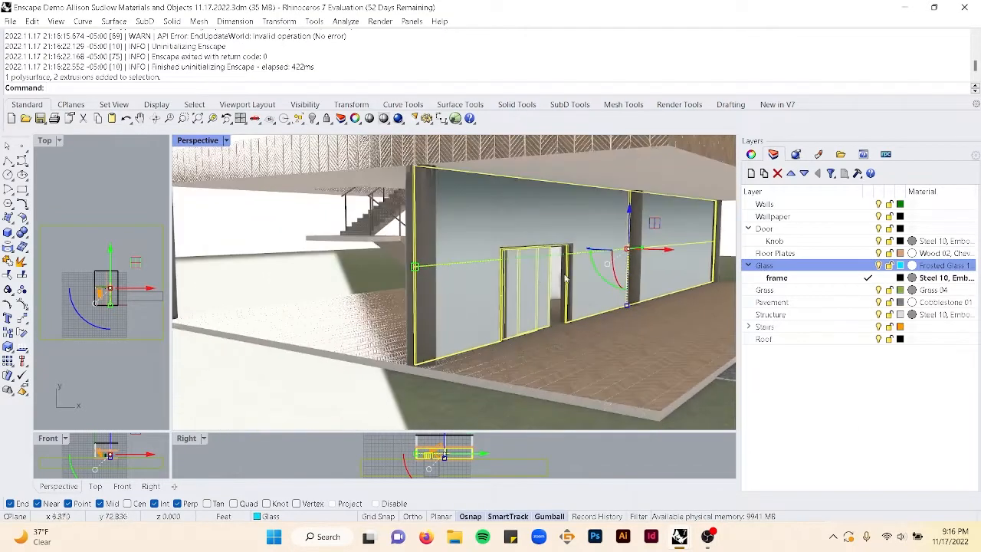
{"action": "left_click", "coordinate": [913, 266]}
{"action": "left_click", "coordinate": [713, 62]}
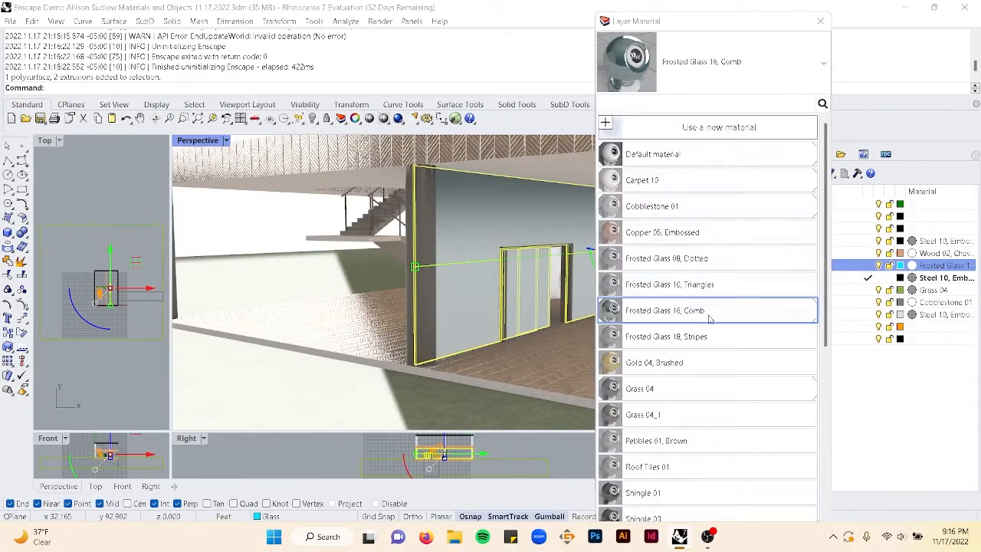
{"action": "left_click", "coordinate": [706, 286]}
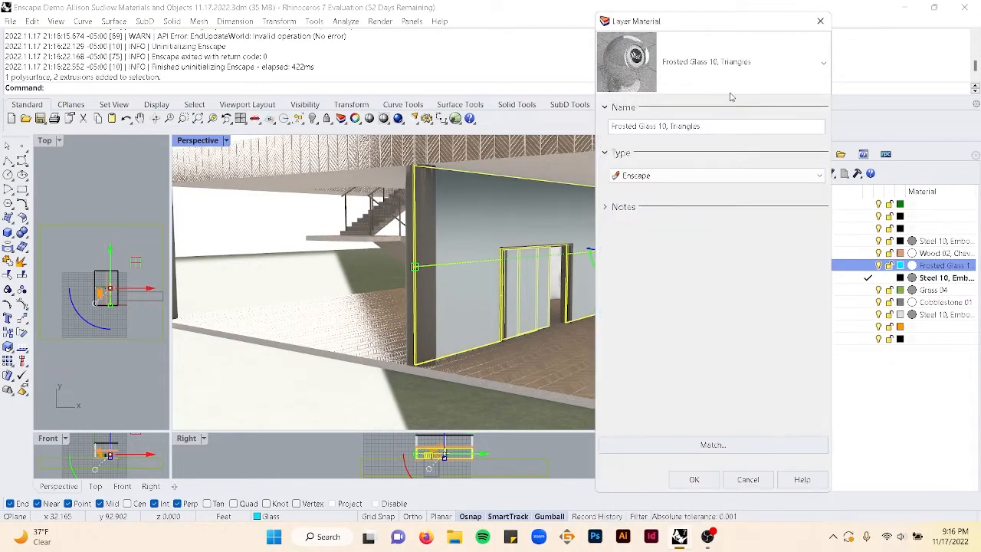
{"action": "left_click", "coordinate": [684, 260]}
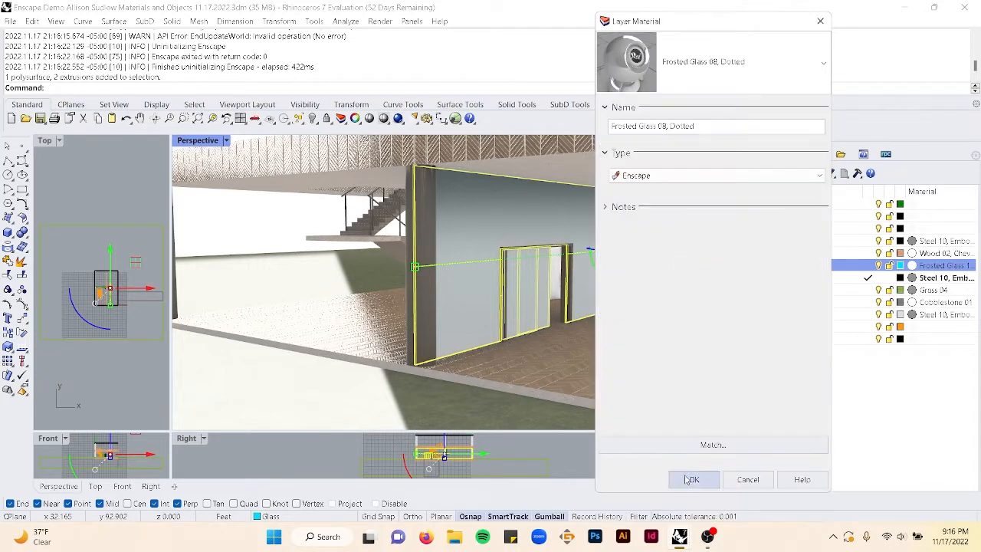
{"action": "left_click", "coordinate": [694, 477]}
- Apply capped box texture mapping sized 3 by 3 by 3 to the selected glass objects
{"action": "left_click", "coordinate": [754, 155]}
{"action": "left_click", "coordinate": [794, 173]}
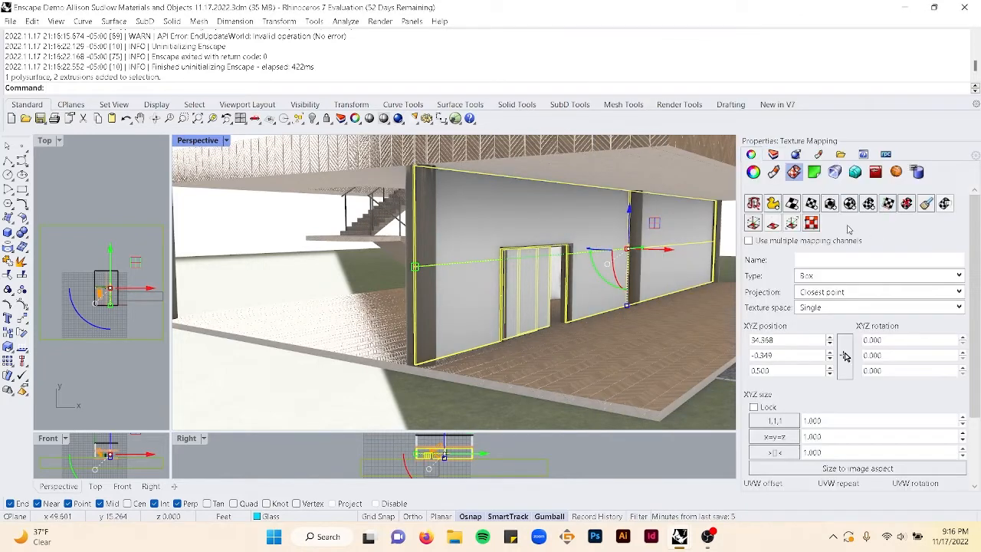
{"action": "left_click", "coordinate": [831, 204]}
{"action": "left_click", "coordinate": [460, 351]}
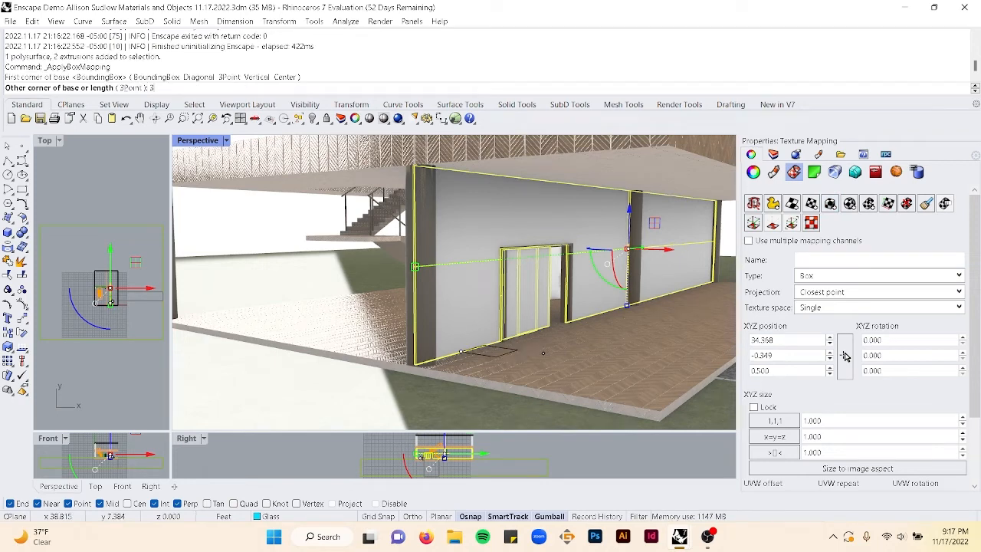
{"action": "type", "text": "3"}
{"action": "key", "text": "Return"}
{"action": "key", "text": "Return"}
{"action": "key", "text": "Return"}
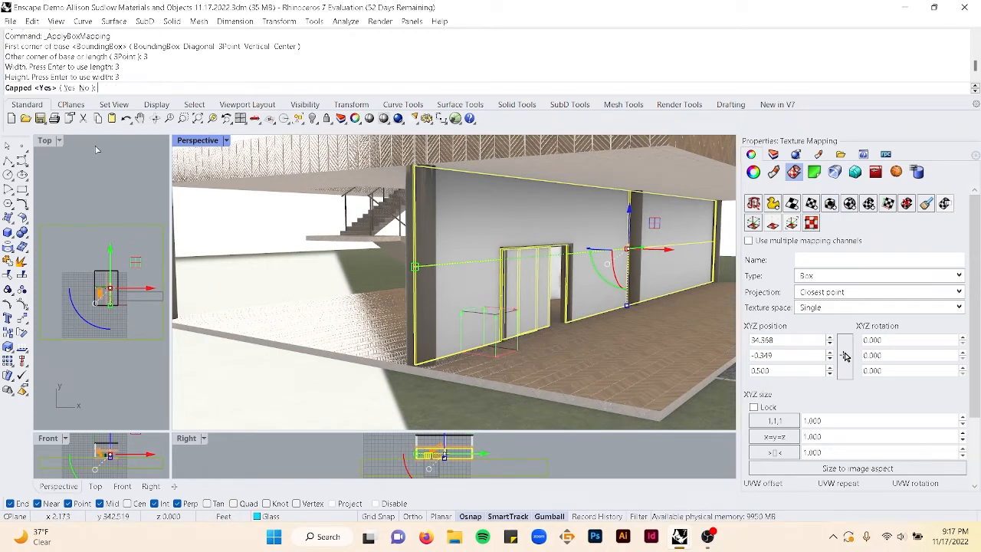
{"action": "key", "text": "Return"}
- Launch Enscape and orbit in close to inspect the box-mapped frosted glass wall, then close Enscape
{"action": "left_click", "coordinate": [267, 228]}
{"action": "scroll", "coordinate": [520, 256], "scroll_direction": "up", "scroll_amount": 9}
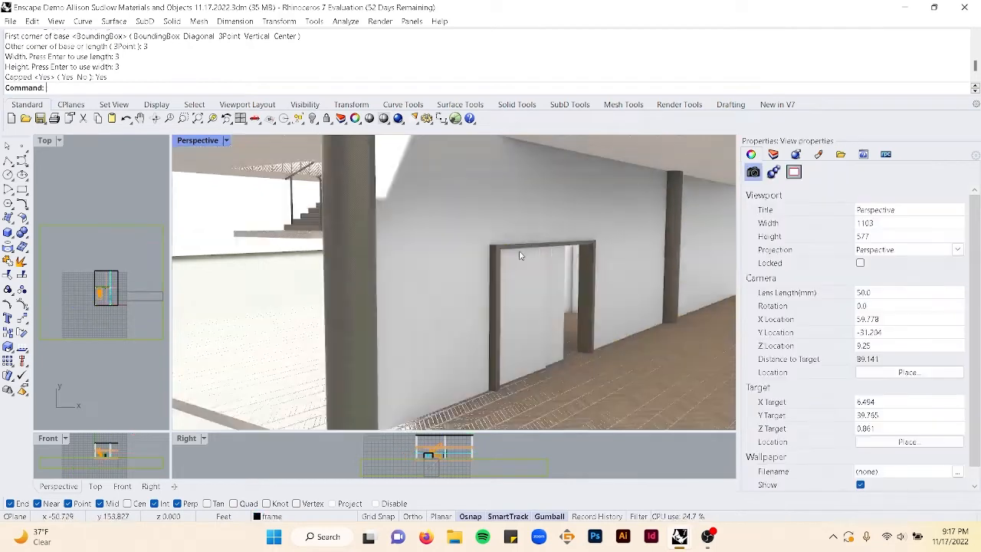
{"action": "scroll", "coordinate": [522, 256], "scroll_direction": "down", "scroll_amount": 5}
{"action": "type", "text": "E"}
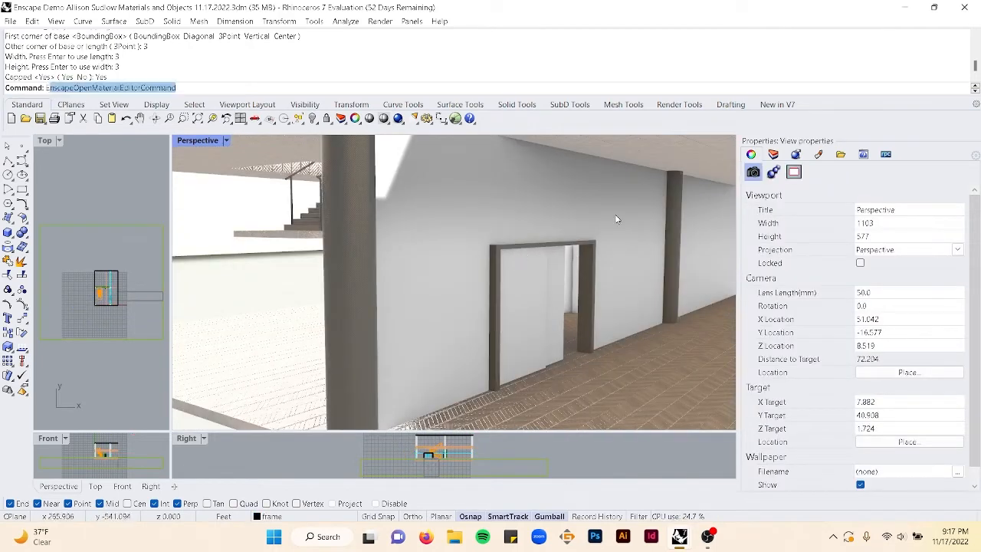
{"action": "type", "text": "ns"}
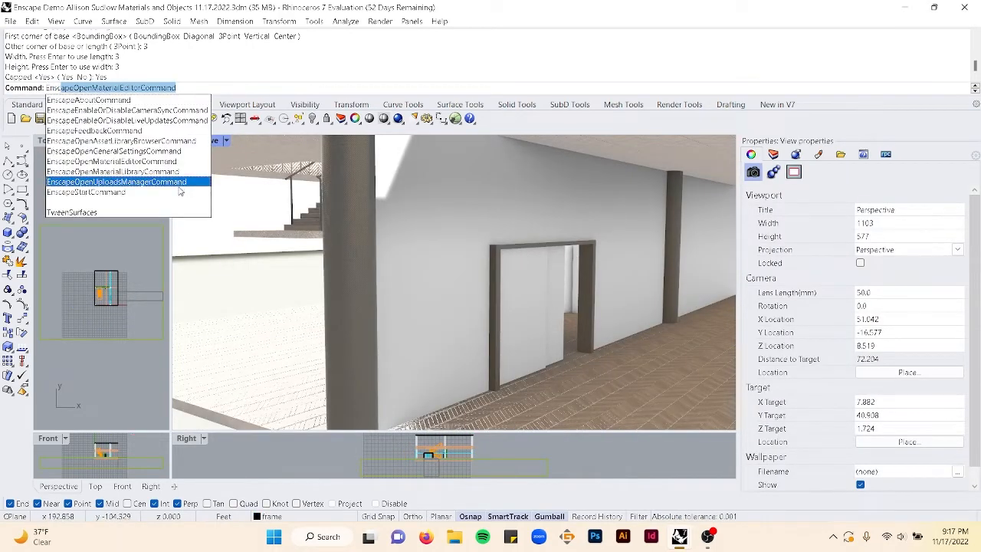
{"action": "left_click", "coordinate": [108, 192]}
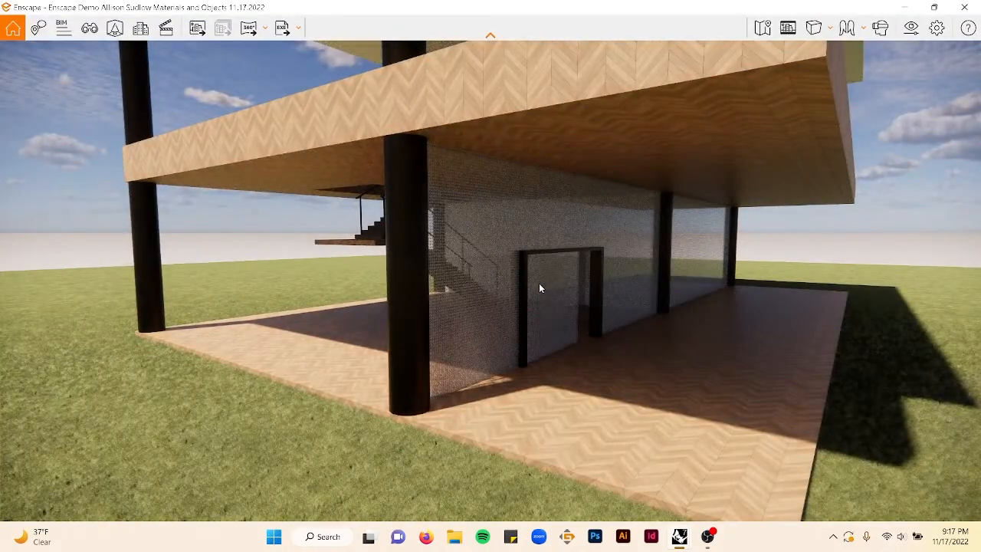
{"action": "right_click_drag", "start_coordinate": [602, 259], "coordinate": [445, 229]}
{"action": "scroll", "coordinate": [409, 233], "scroll_direction": "up", "scroll_amount": 5}
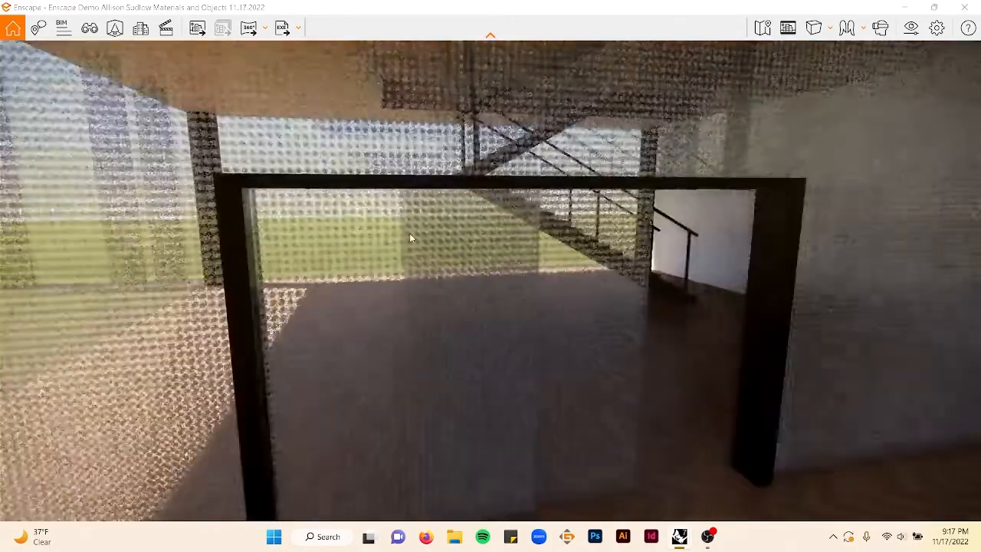
{"action": "scroll", "coordinate": [410, 233], "scroll_direction": "down", "scroll_amount": 4}
{"action": "right_click_drag", "start_coordinate": [411, 245], "coordinate": [512, 215]}
{"action": "left_click", "coordinate": [965, 7]}
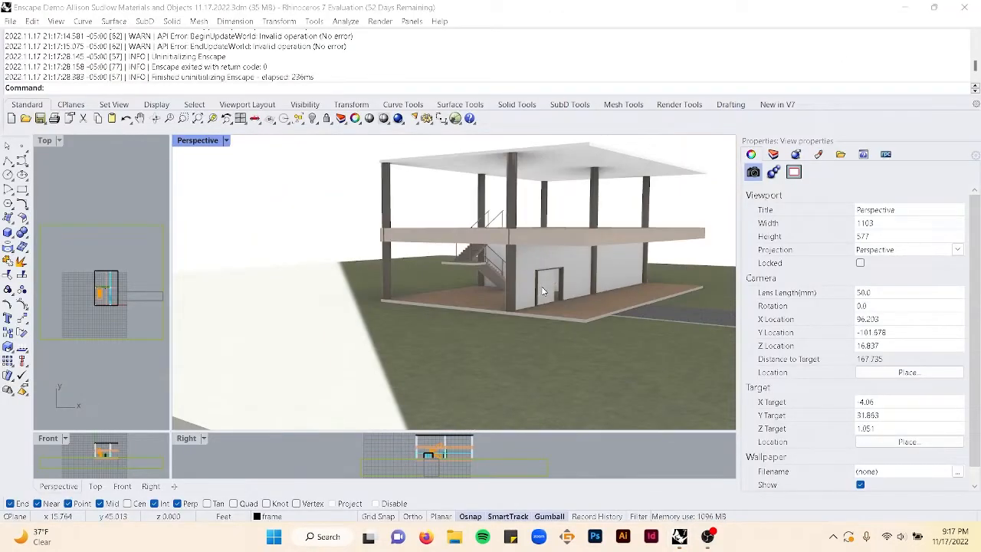
- Clear the selection and save the model
{"action": "left_click", "coordinate": [309, 235]}
{"action": "key", "text": "ctrl+s"}
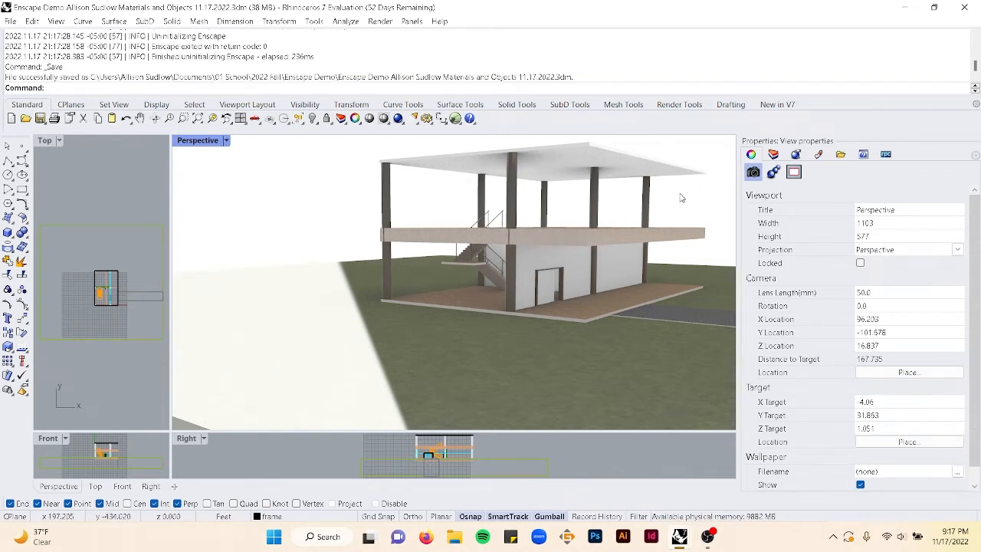
- Select the roof and set the Roof layer's material to Shingle 01
{"action": "right_click_drag", "start_coordinate": [613, 191], "coordinate": [541, 181]}
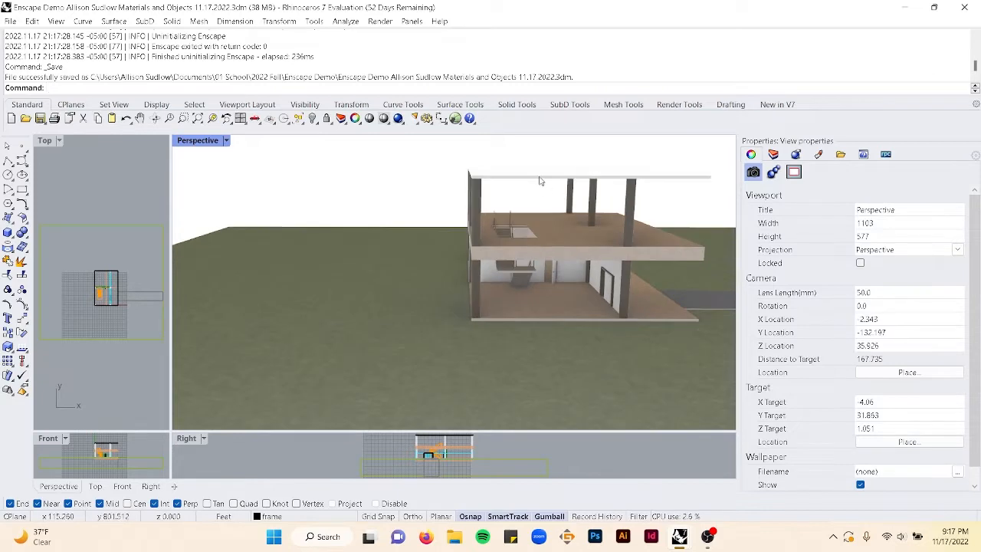
{"action": "left_click", "coordinate": [543, 175]}
{"action": "left_click", "coordinate": [773, 155]}
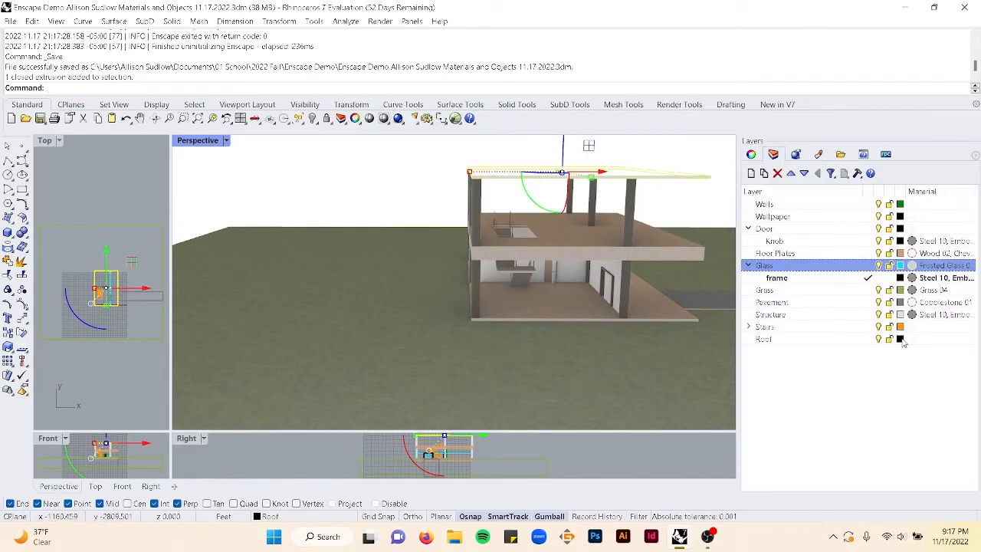
{"action": "left_click", "coordinate": [912, 339]}
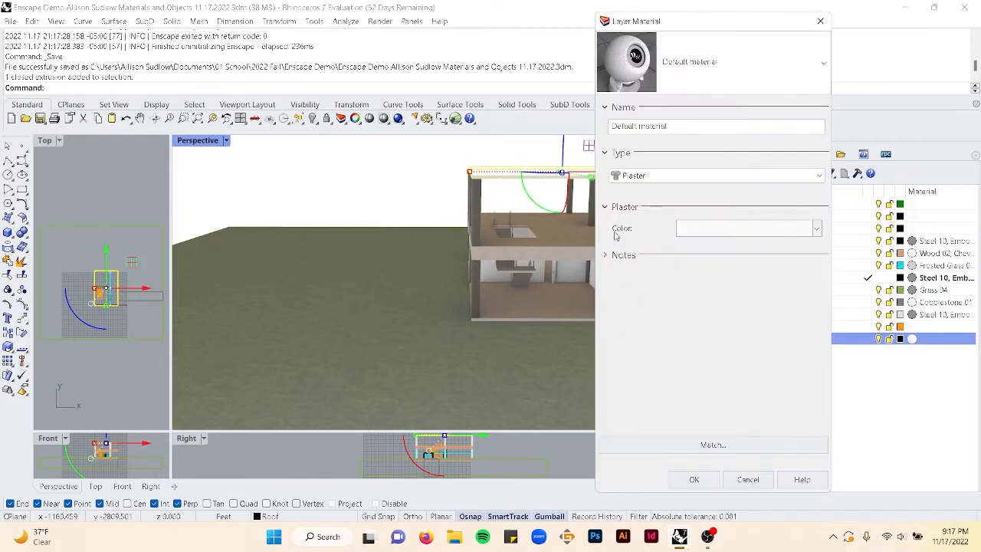
{"action": "left_click", "coordinate": [684, 81]}
{"action": "scroll", "coordinate": [704, 346], "scroll_direction": "down", "scroll_amount": 5}
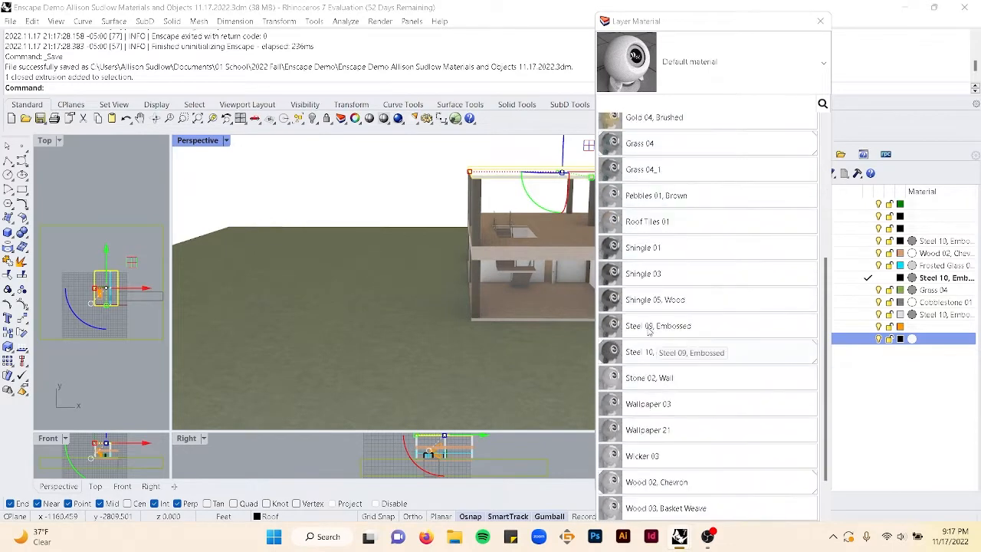
{"action": "left_click", "coordinate": [666, 248]}
{"action": "left_click", "coordinate": [694, 479]}
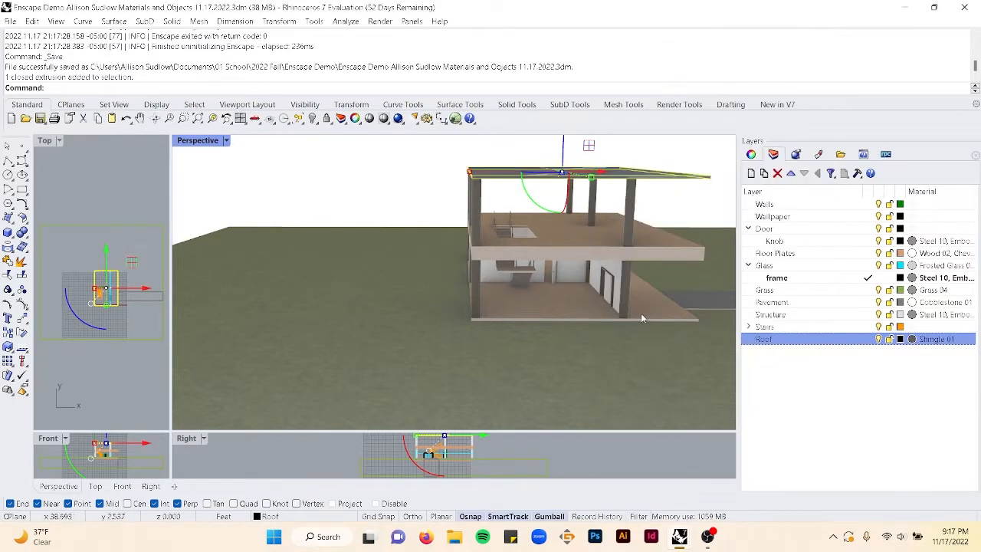
- Apply capped box texture mapping sized 5 by 5 by 5 to the selected roof
{"action": "right_click_drag", "start_coordinate": [642, 314], "coordinate": [607, 338]}
{"action": "scroll", "coordinate": [578, 279], "scroll_direction": "up", "scroll_amount": 5}
{"action": "right_click_drag", "start_coordinate": [576, 282], "coordinate": [657, 263]}
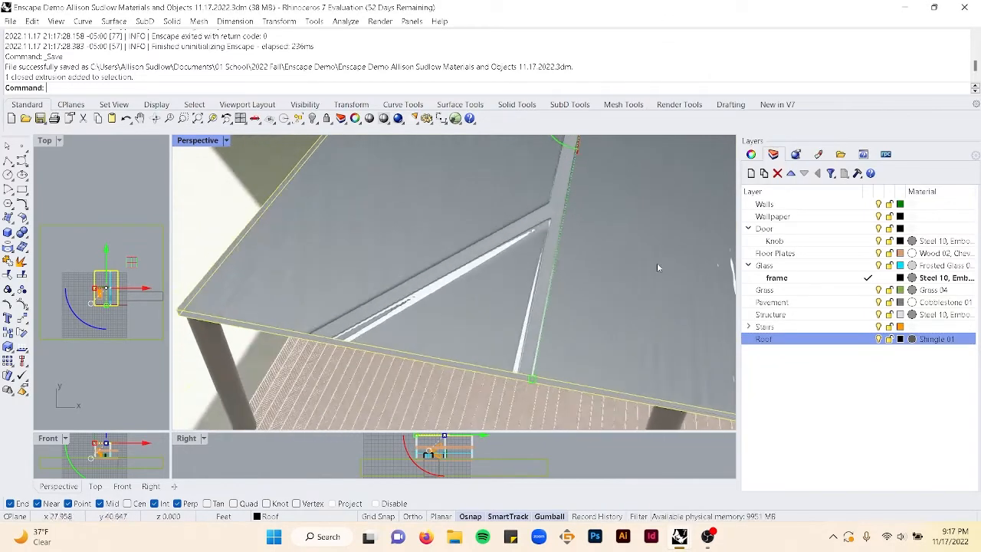
{"action": "left_click", "coordinate": [751, 154]}
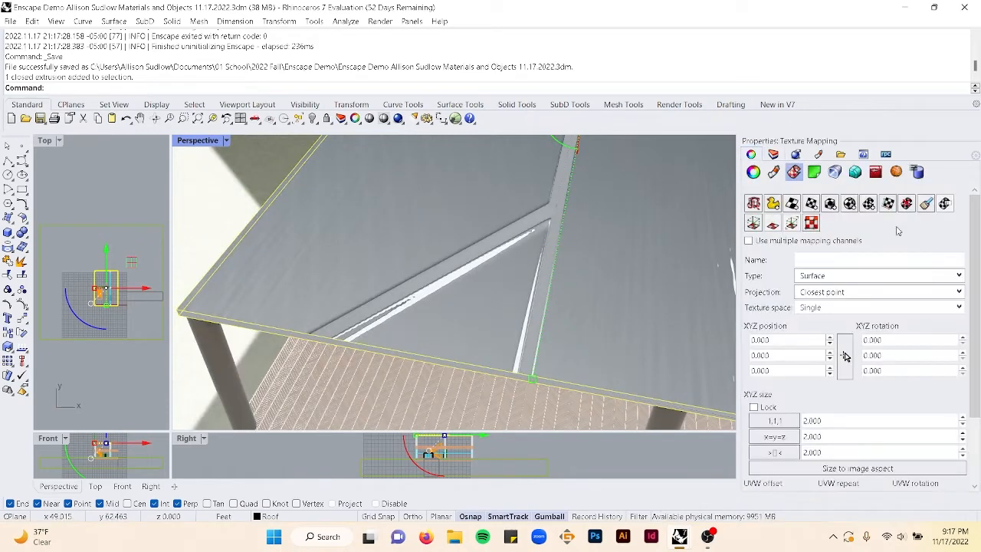
{"action": "left_click", "coordinate": [831, 204]}
{"action": "left_click", "coordinate": [198, 312]}
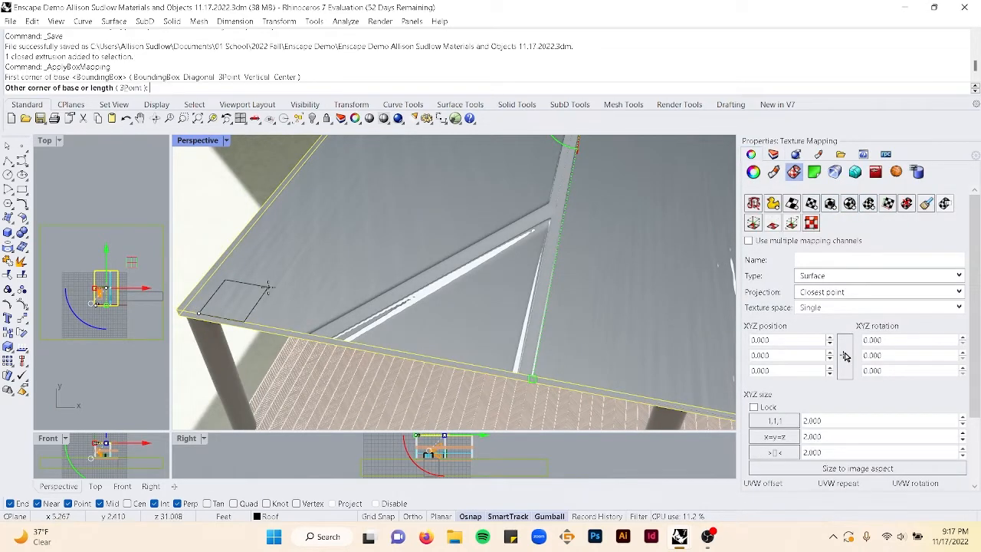
{"action": "type", "text": "5"}
{"action": "key", "text": "Return"}
{"action": "type", "text": "5"}
{"action": "key", "text": "Return"}
{"action": "type", "text": "5"}
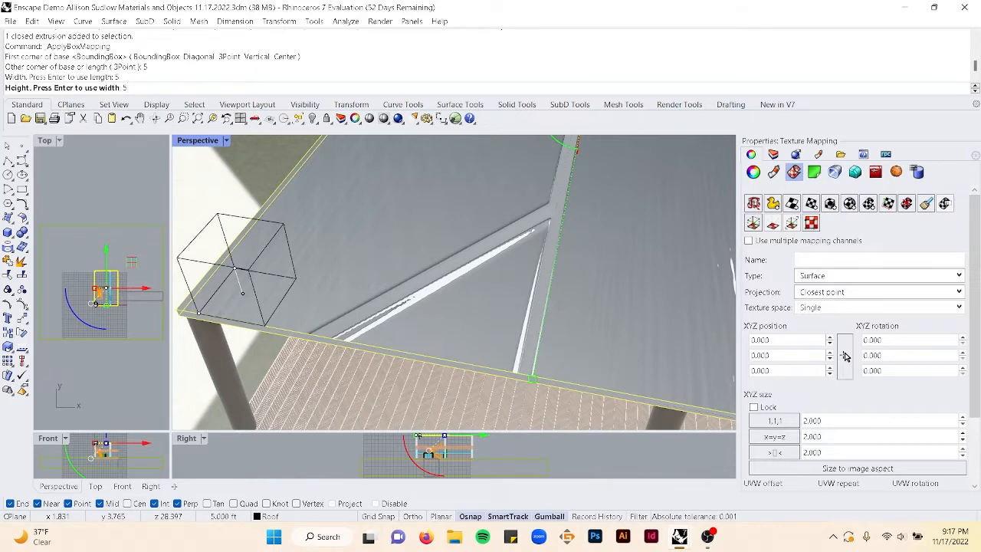
{"action": "key", "text": "Return"}
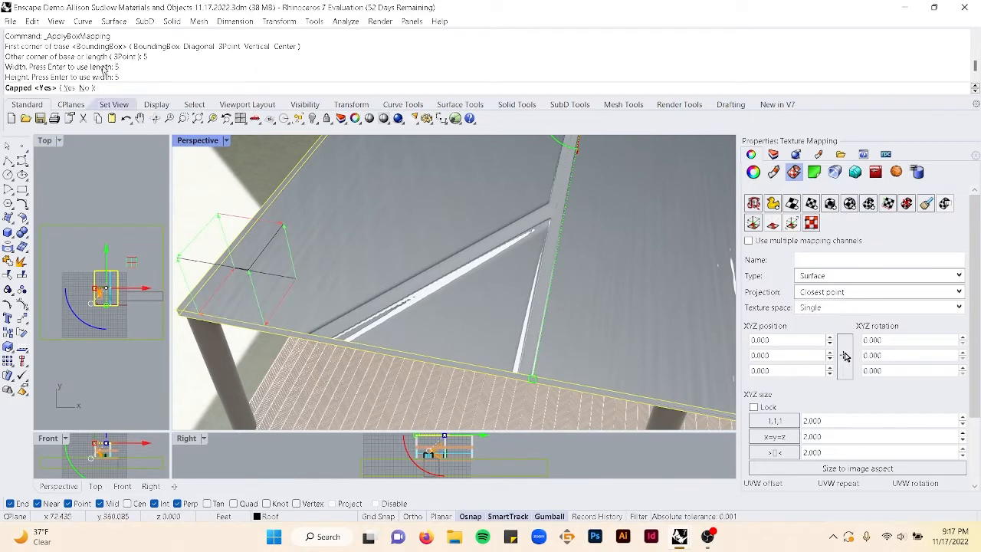
{"action": "left_click", "coordinate": [72, 89]}
- Set the Door layer's material to Wicker 03
{"action": "right_click_drag", "start_coordinate": [309, 232], "coordinate": [337, 194]}
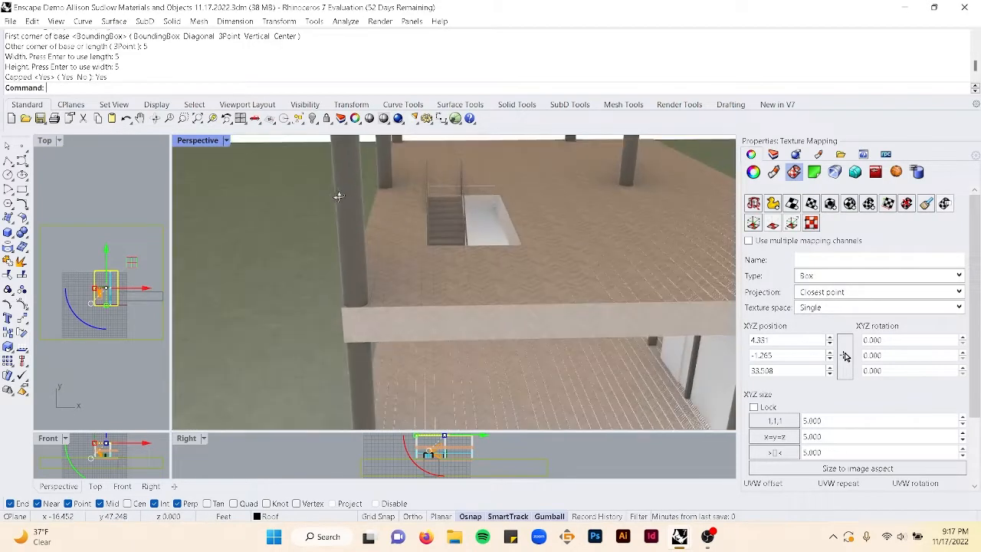
{"action": "right_click_drag", "start_coordinate": [447, 207], "coordinate": [414, 265]}
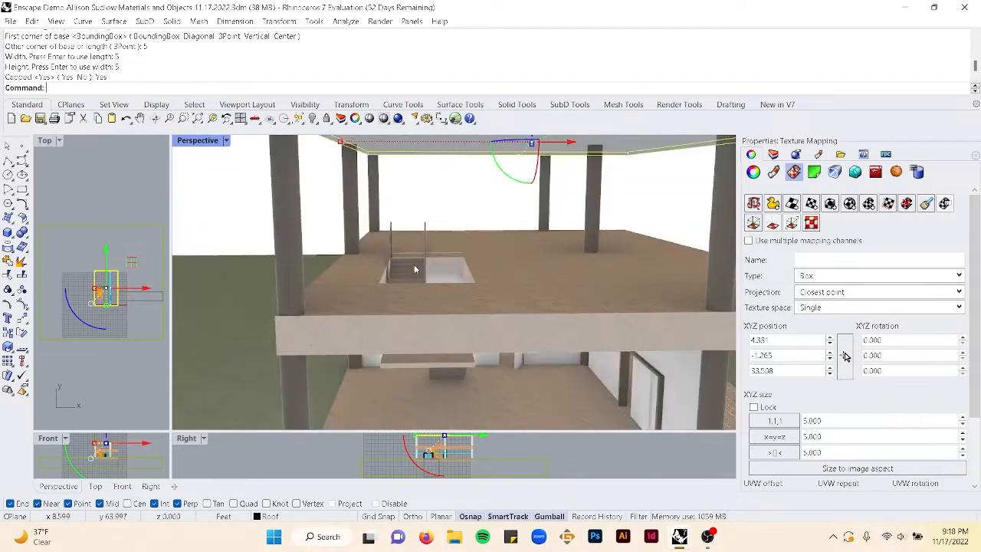
{"action": "left_click", "coordinate": [428, 193]}
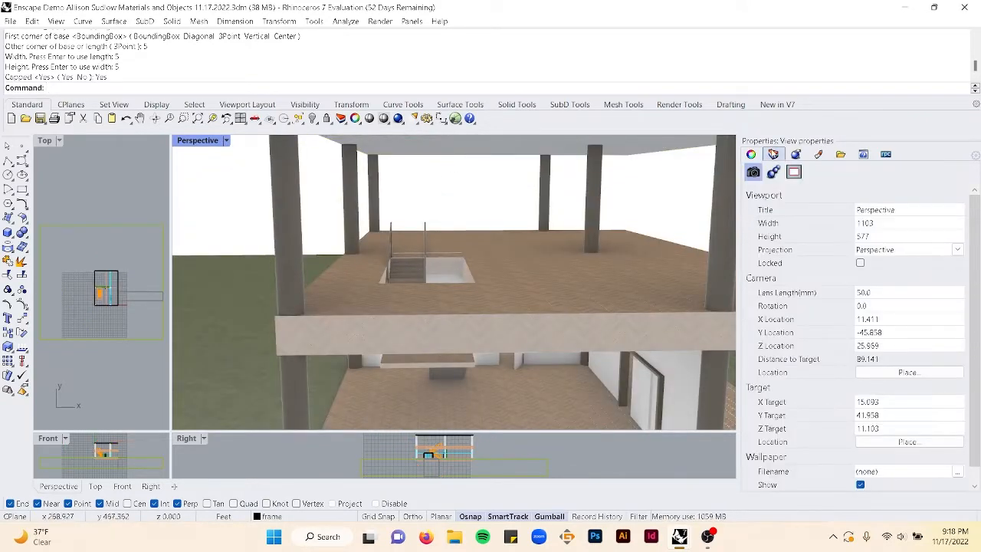
{"action": "left_click", "coordinate": [774, 155]}
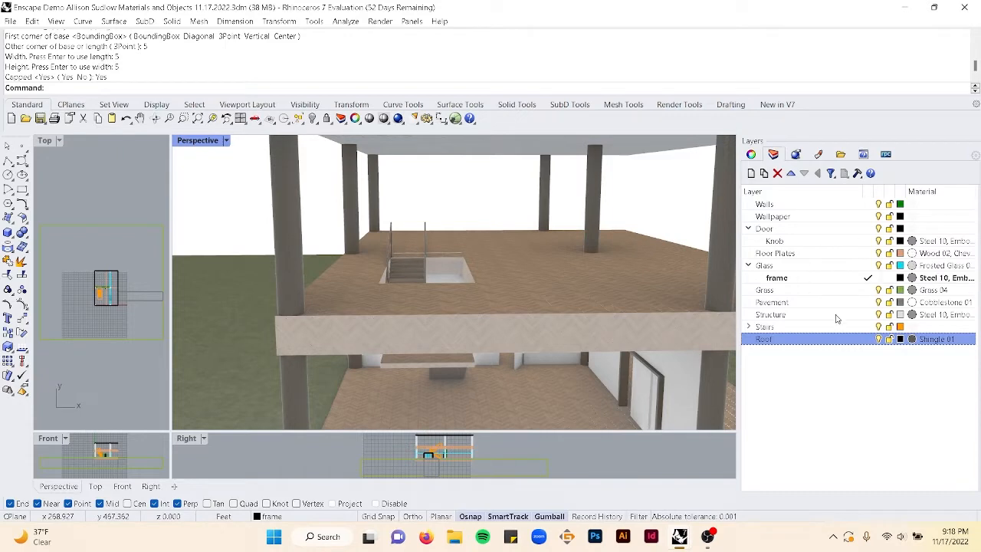
{"action": "left_click", "coordinate": [910, 229]}
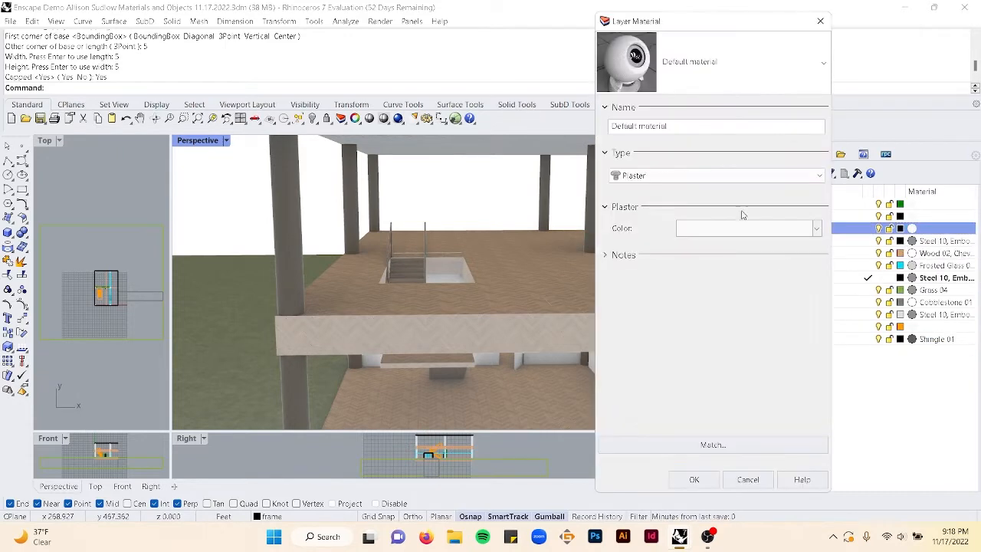
{"action": "left_click", "coordinate": [686, 80]}
{"action": "scroll", "coordinate": [706, 307], "scroll_direction": "down", "scroll_amount": 3}
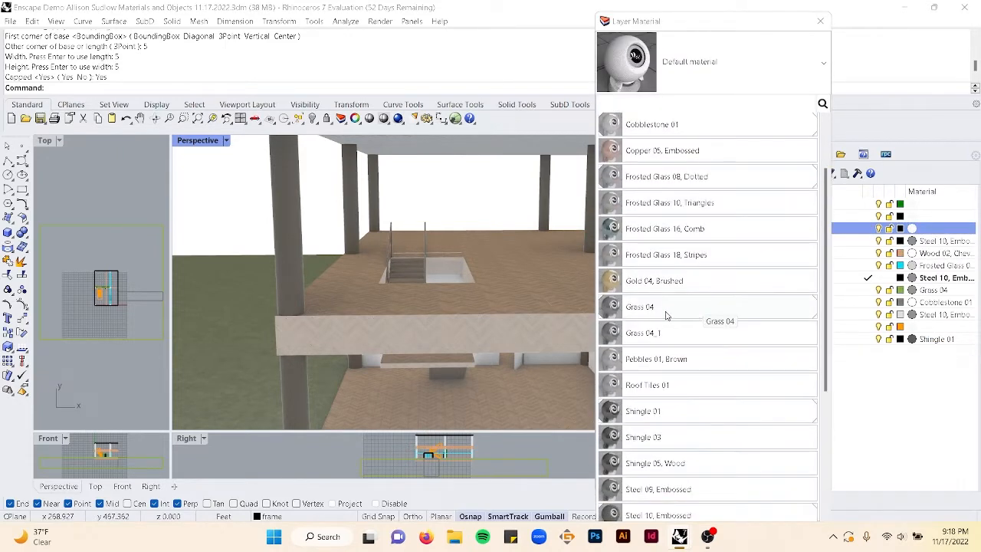
{"action": "scroll", "coordinate": [660, 306], "scroll_direction": "down", "scroll_amount": 5}
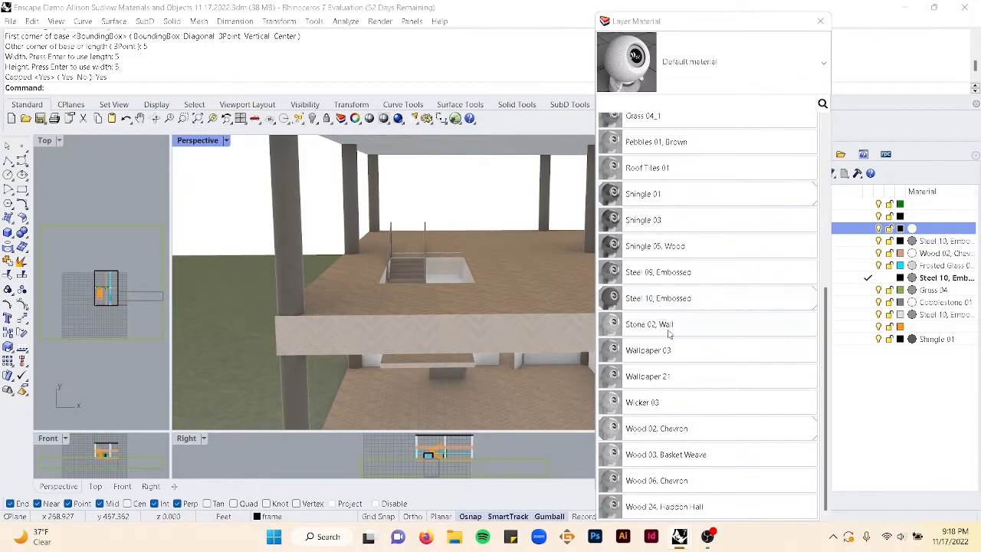
{"action": "left_click", "coordinate": [669, 411]}
{"action": "left_click", "coordinate": [692, 477]}
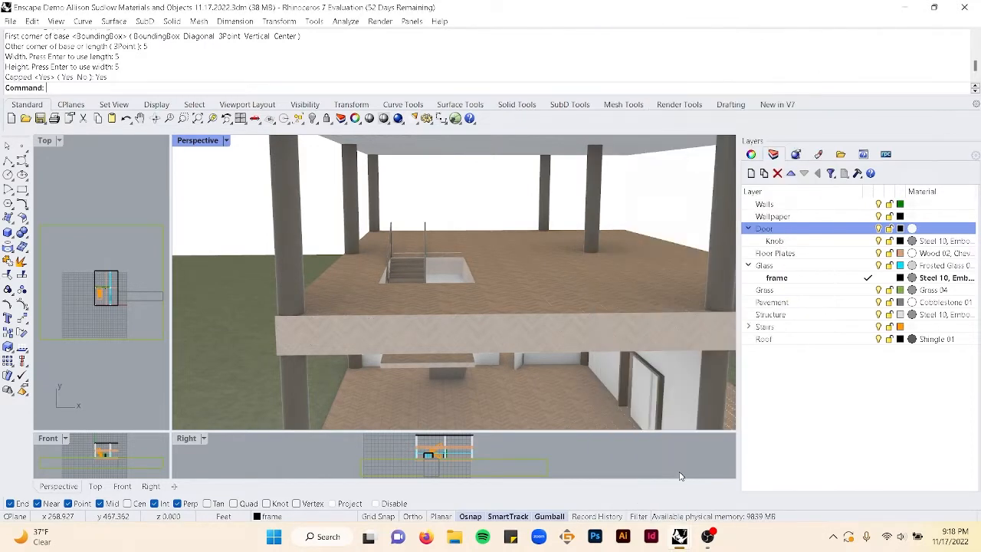
- Select the Door layer's objects and apply capped box texture mapping sized 1 by 1 by 1 to them
{"action": "scroll", "coordinate": [483, 383], "scroll_direction": "up", "scroll_amount": 2}
{"action": "scroll", "coordinate": [596, 307], "scroll_direction": "up", "scroll_amount": 10}
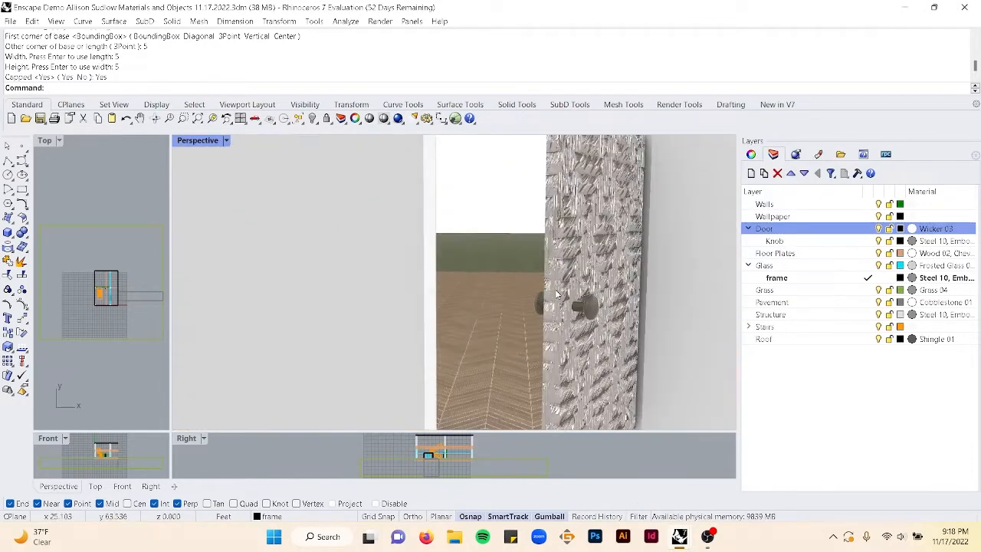
{"action": "scroll", "coordinate": [607, 296], "scroll_direction": "down", "scroll_amount": 10}
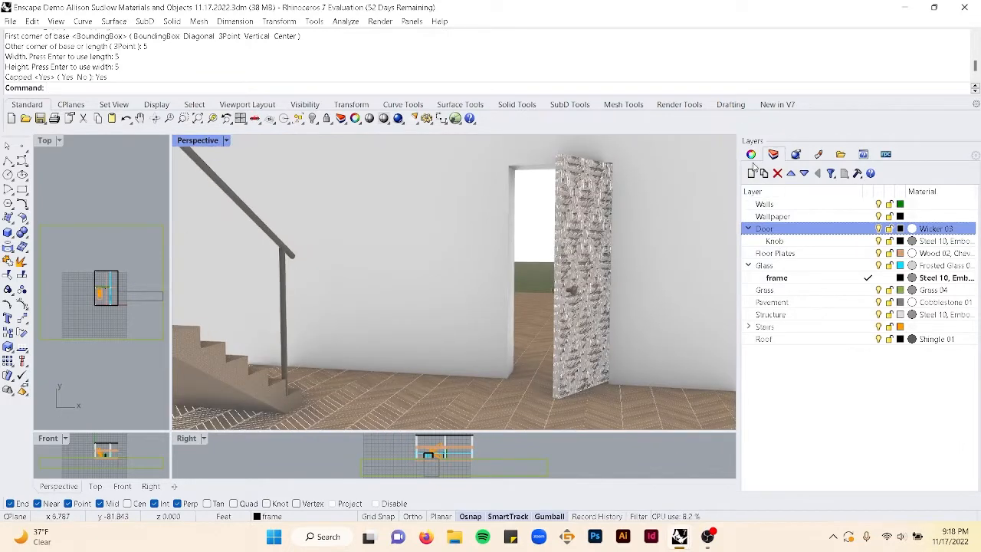
{"action": "left_click", "coordinate": [752, 154]}
{"action": "left_click", "coordinate": [773, 154]}
{"action": "right_click", "coordinate": [860, 230]}
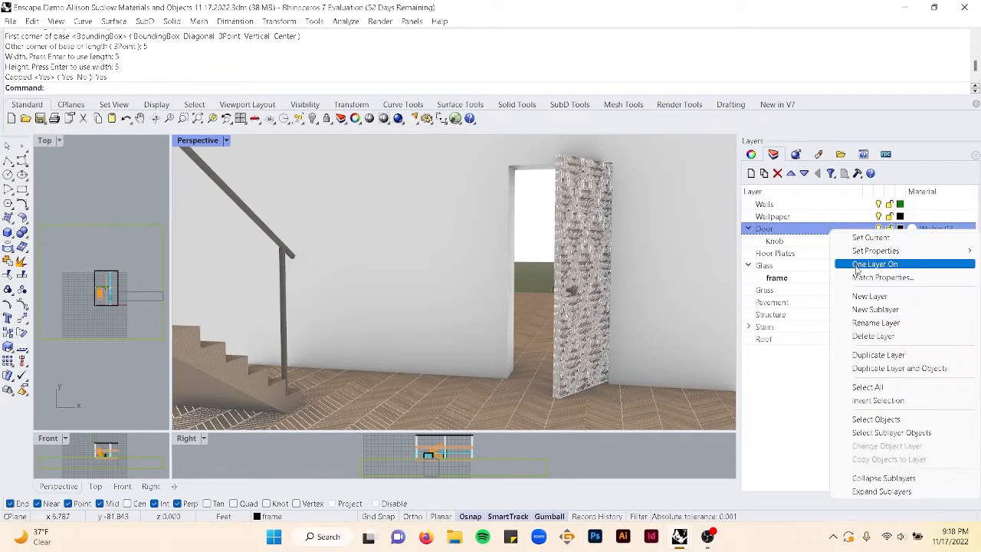
{"action": "left_click", "coordinate": [879, 421]}
{"action": "left_click", "coordinate": [752, 154]}
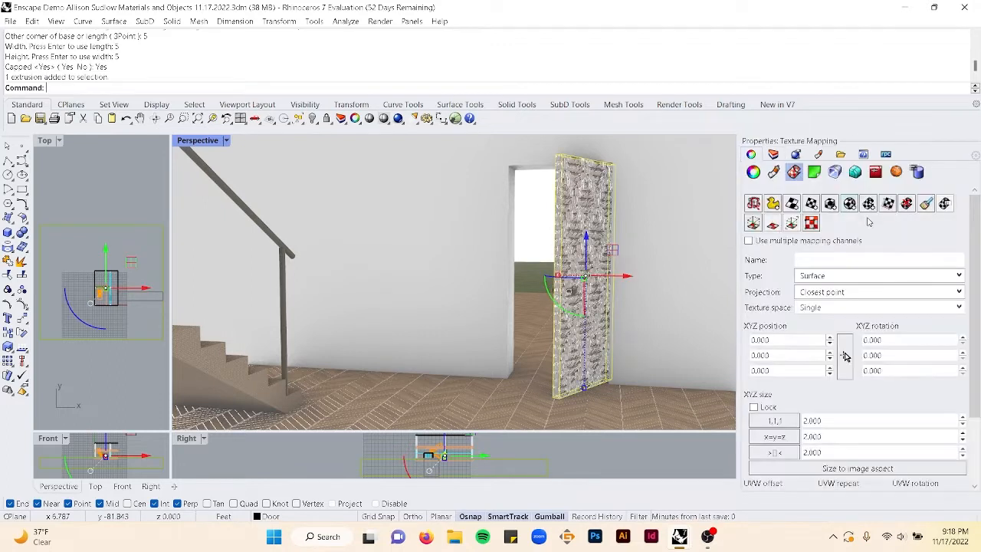
{"action": "left_click", "coordinate": [831, 204]}
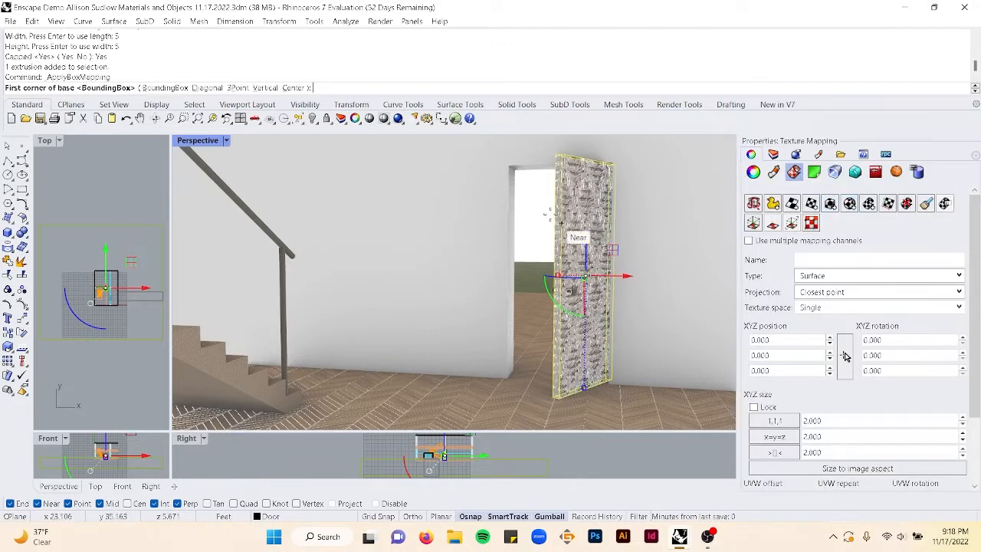
{"action": "left_click", "coordinate": [558, 404]}
{"action": "type", "text": "1"}
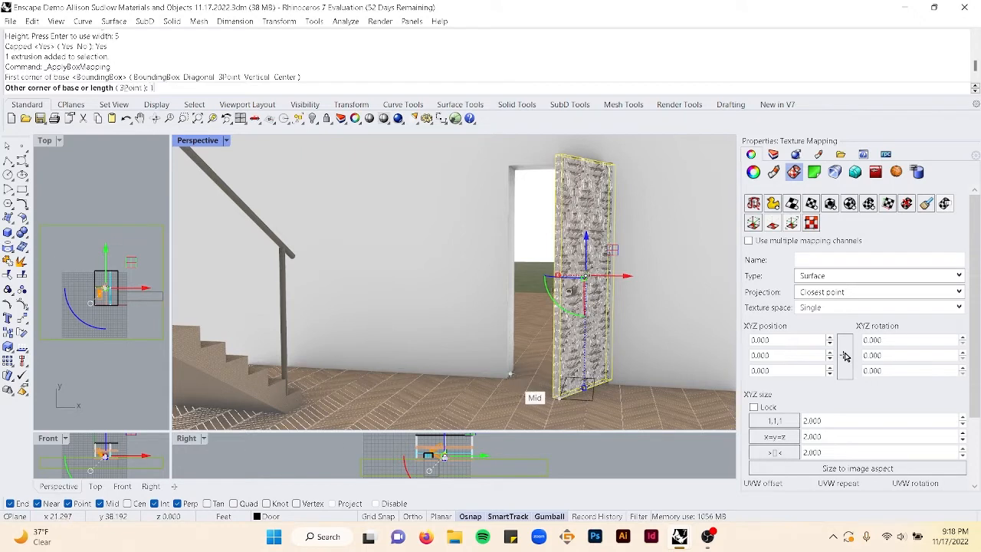
{"action": "key", "text": "Return"}
{"action": "key", "text": "Return"}
{"action": "key", "text": "Return"}
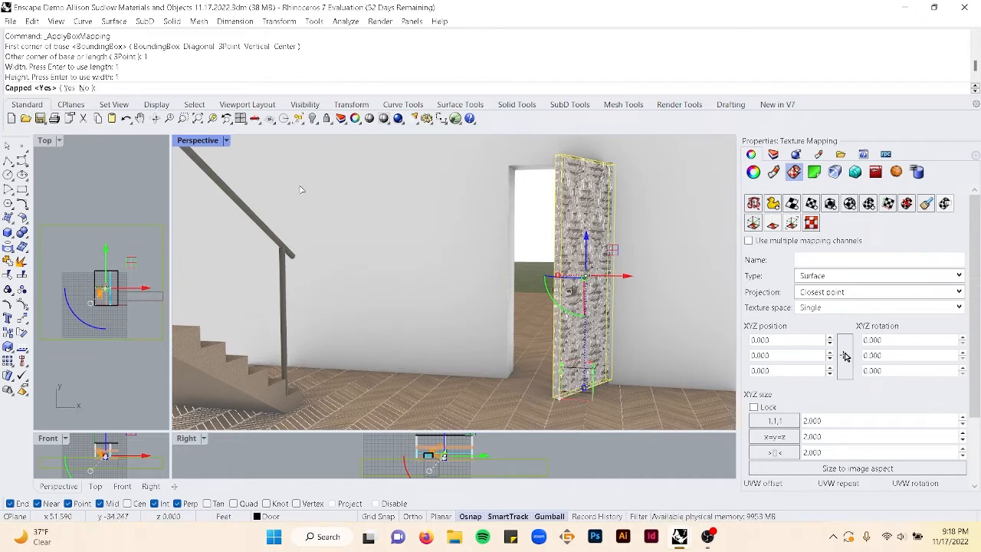
{"action": "key", "text": "Return"}
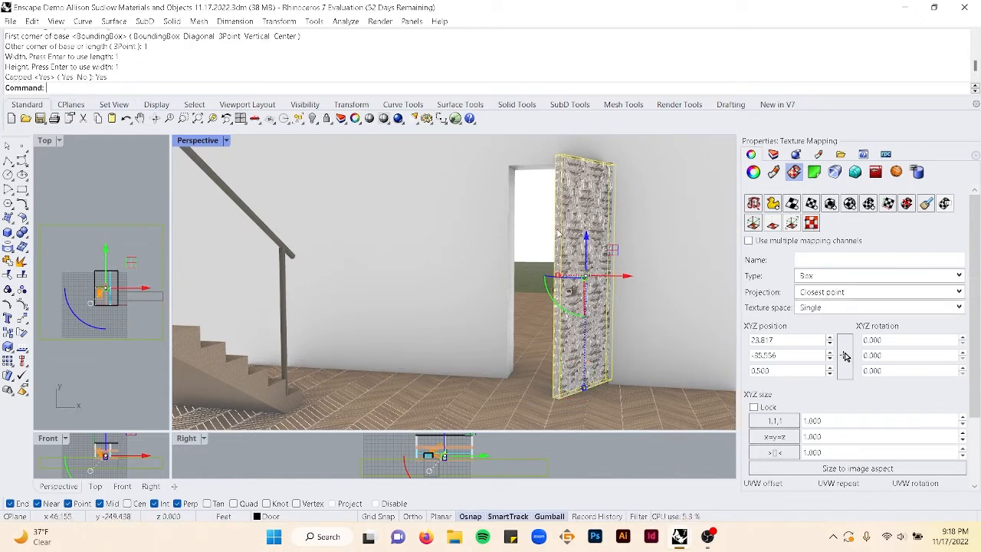
{"action": "key", "text": "Escape"}
- Save the model
{"action": "key", "text": "ctrl+s"}
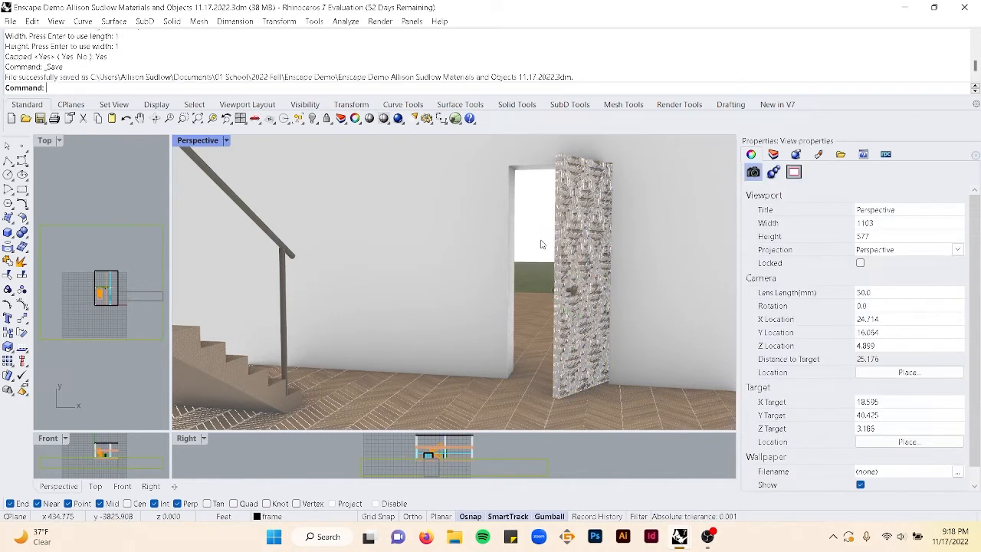
{"action": "scroll", "coordinate": [541, 242], "scroll_direction": "down", "scroll_amount": 8}
{"action": "right_click_drag", "start_coordinate": [537, 243], "coordinate": [697, 246]}
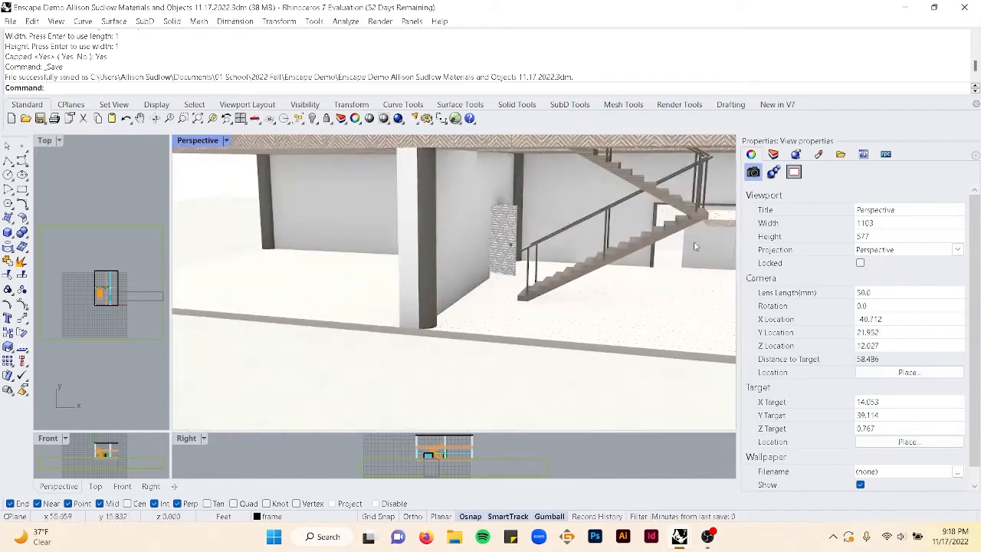
- Browse the list of available materials for the Walls layer
{"action": "left_click", "coordinate": [773, 154]}
{"action": "left_click", "coordinate": [843, 218]}
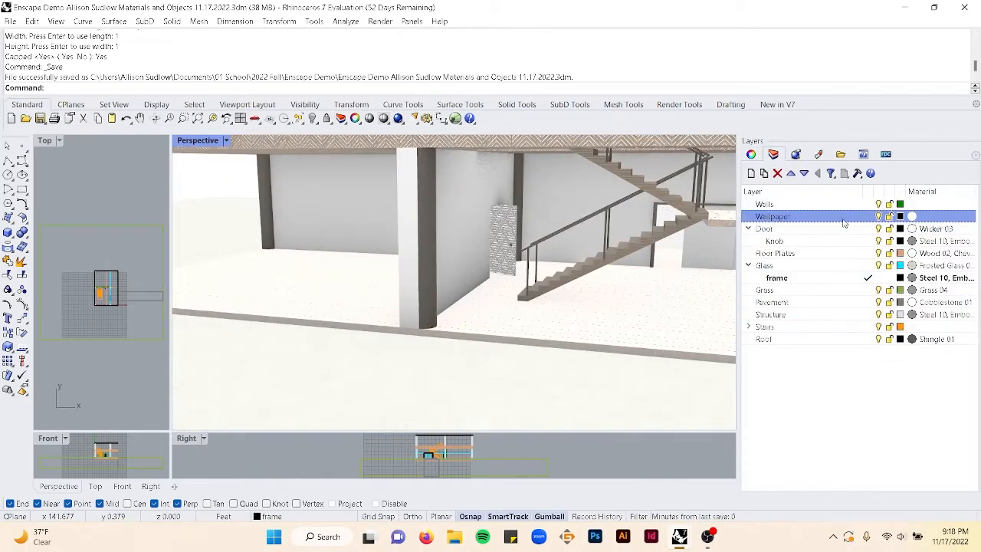
{"action": "left_click", "coordinate": [913, 203]}
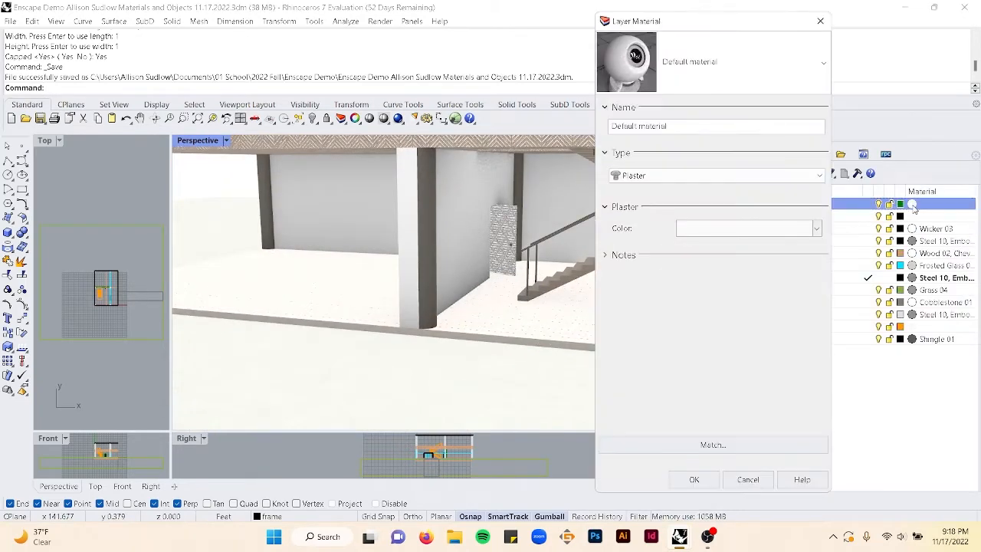
{"action": "left_click", "coordinate": [730, 55]}
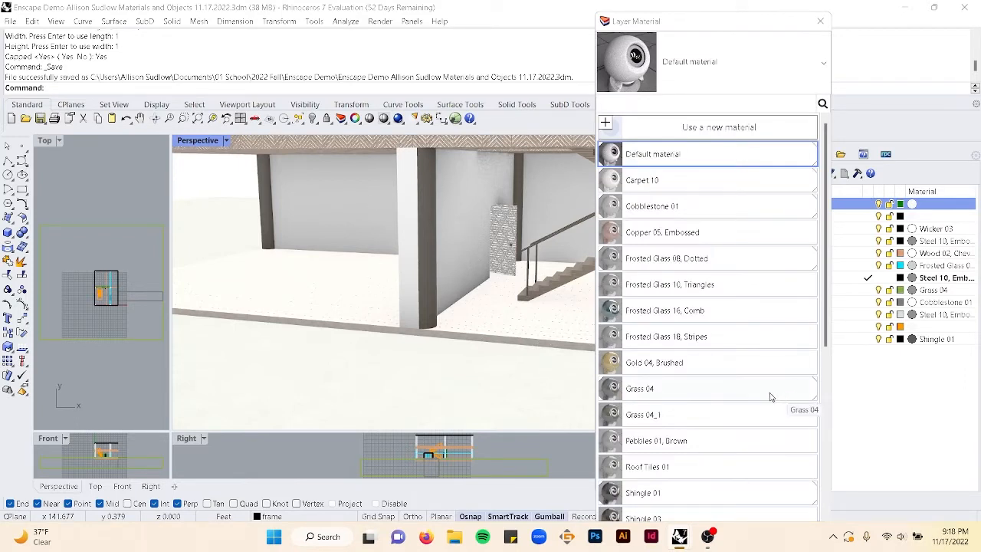
{"action": "scroll", "coordinate": [690, 402], "scroll_direction": "down", "scroll_amount": 5}
{"action": "scroll", "coordinate": [687, 399], "scroll_direction": "down", "scroll_amount": 3}
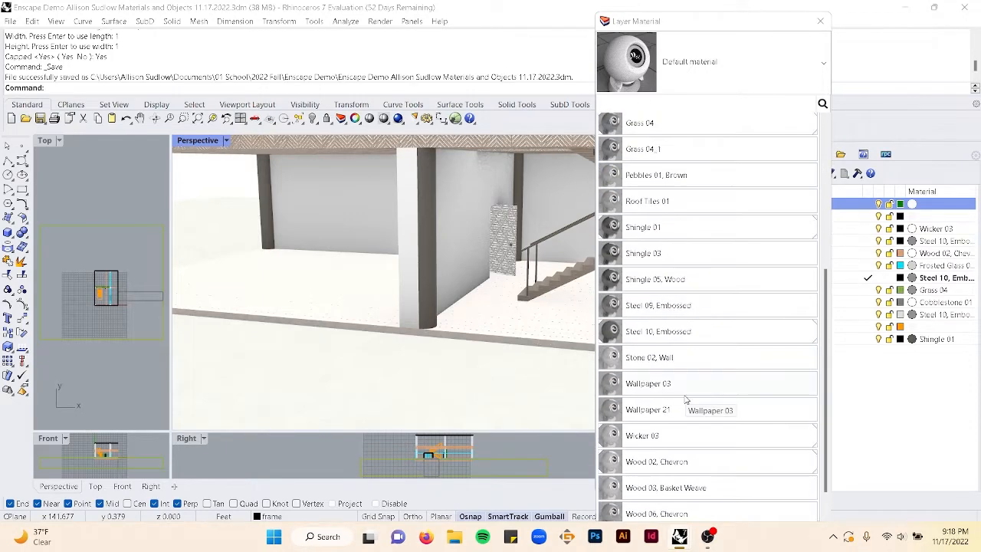
{"action": "scroll", "coordinate": [686, 399], "scroll_direction": "up", "scroll_amount": 8}
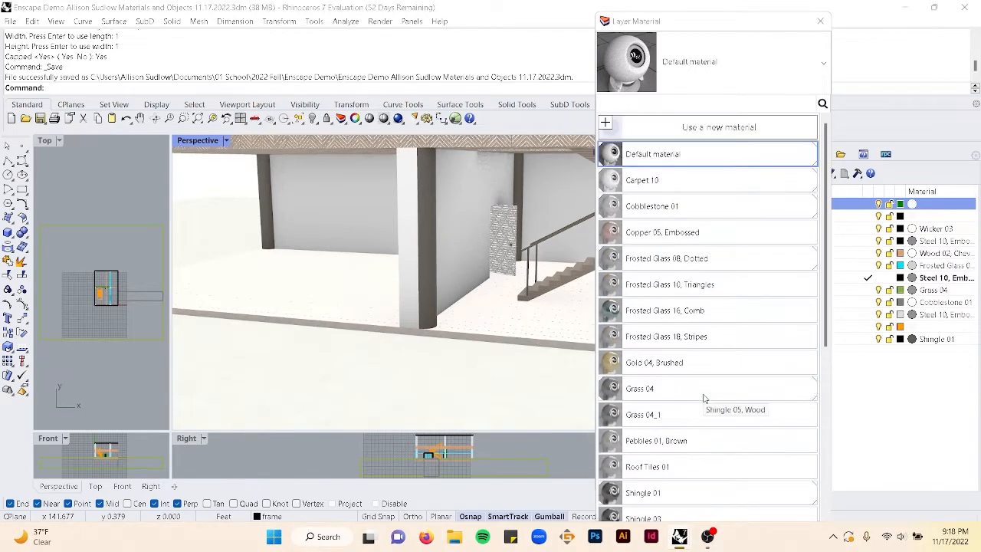
{"action": "left_click", "coordinate": [818, 23]}
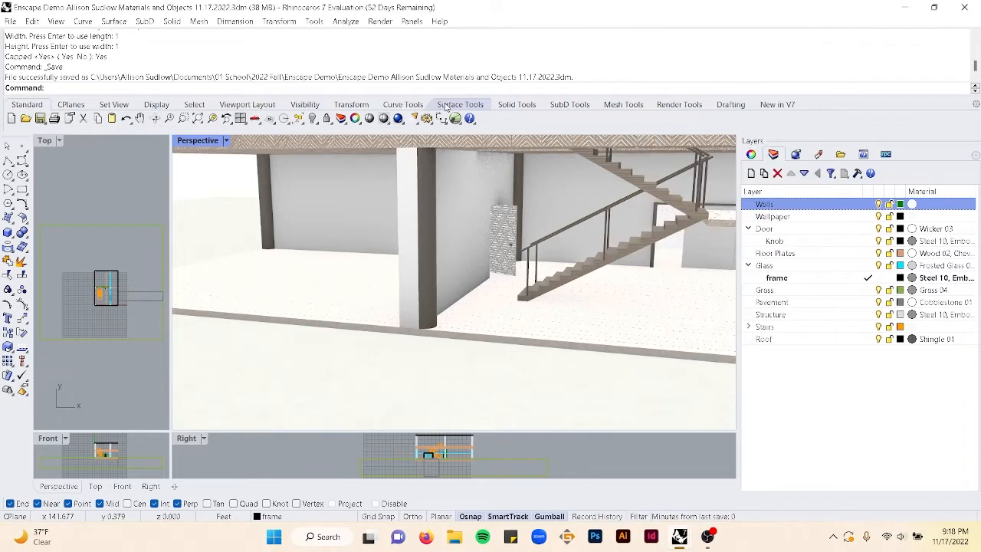
- Import the Moss 01 material from the Grounds category of the Enscape Material Library
{"action": "type", "text": "EnscapeStartCommand"}
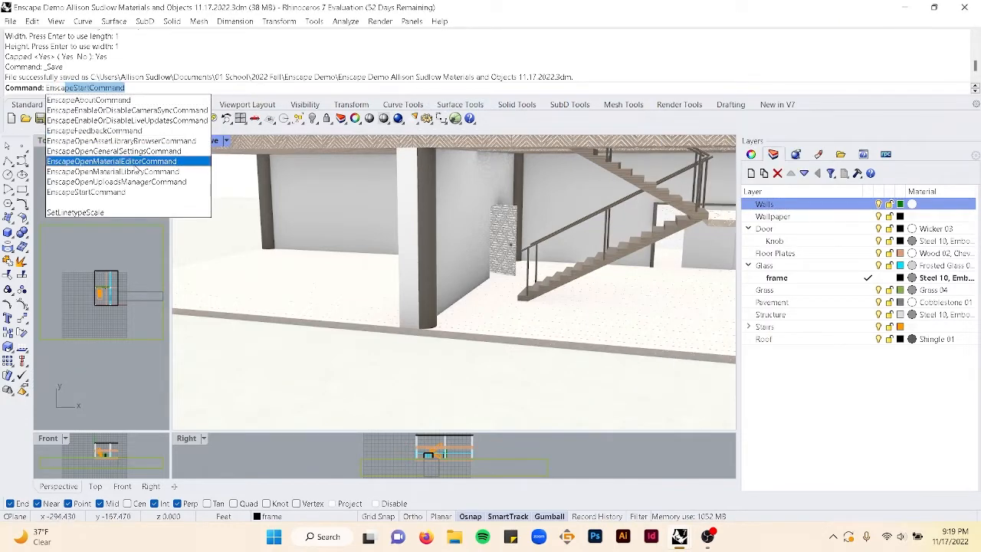
{"action": "left_click", "coordinate": [111, 161]}
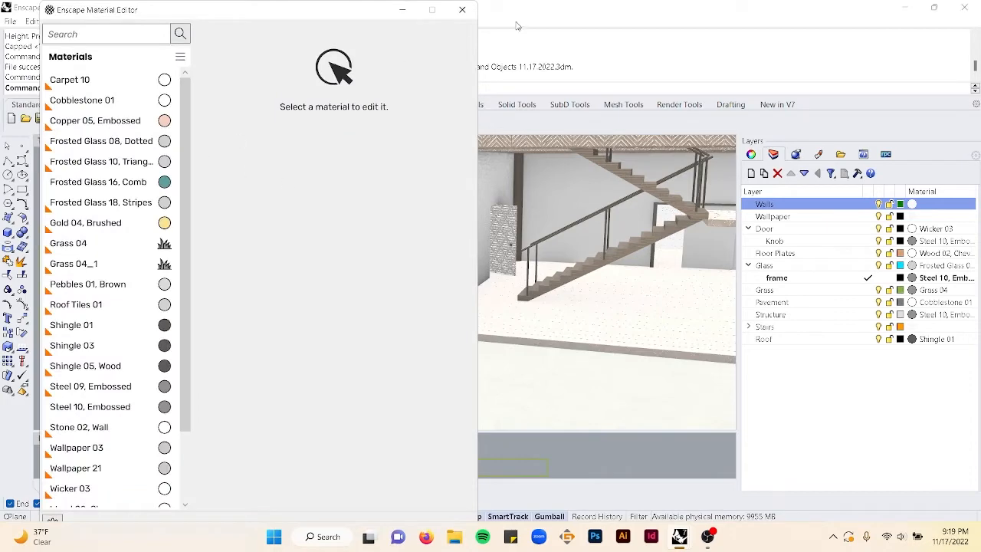
{"action": "left_click", "coordinate": [462, 9]}
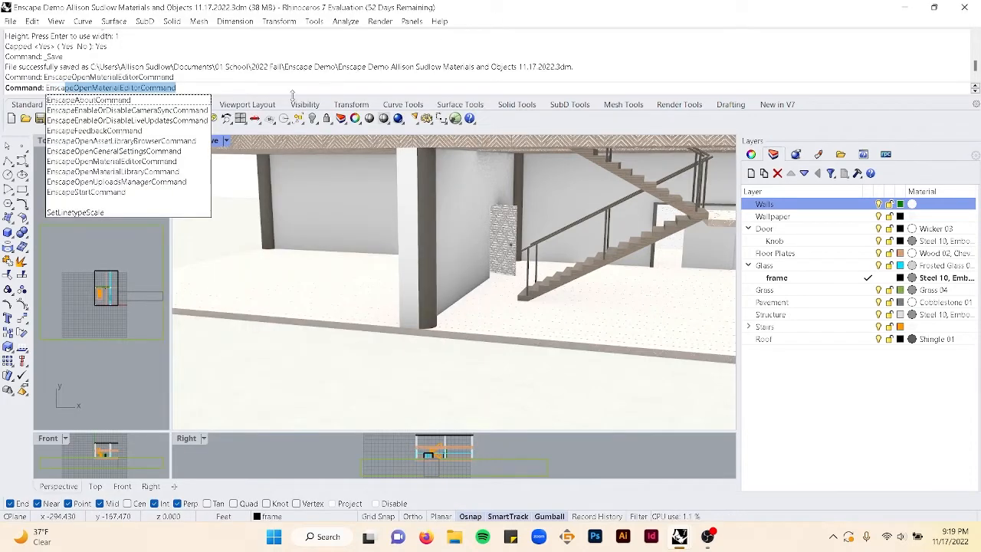
{"action": "left_click", "coordinate": [188, 171]}
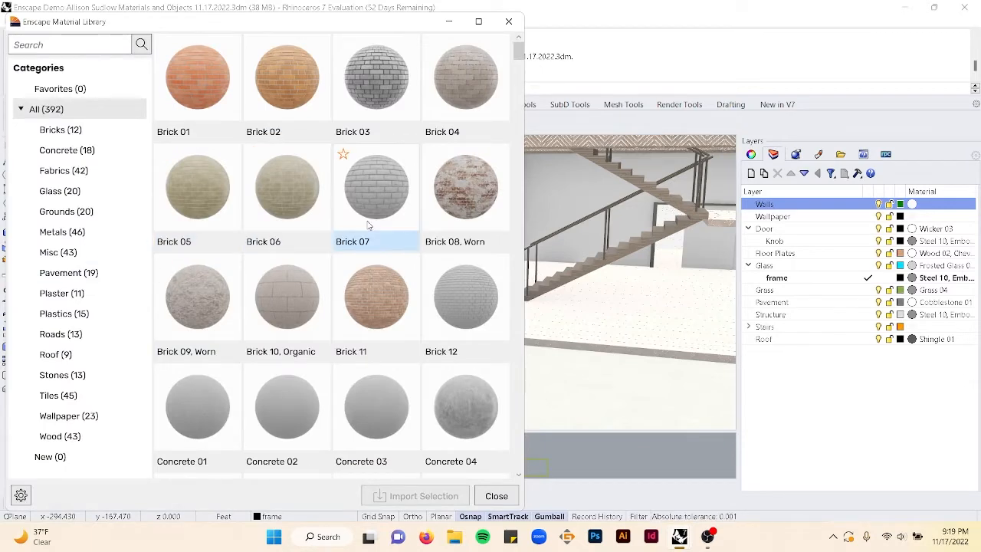
{"action": "left_click", "coordinate": [85, 212]}
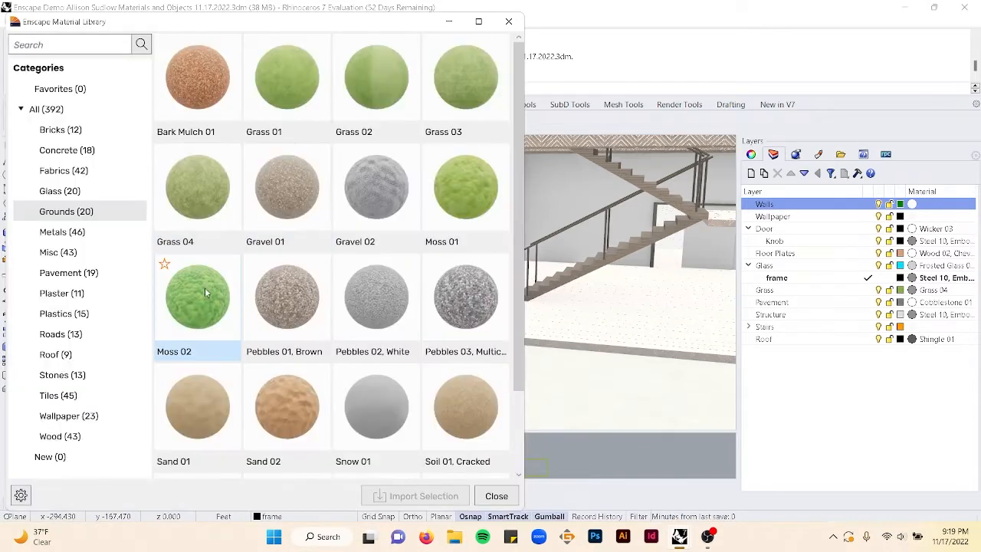
{"action": "left_click", "coordinate": [467, 199]}
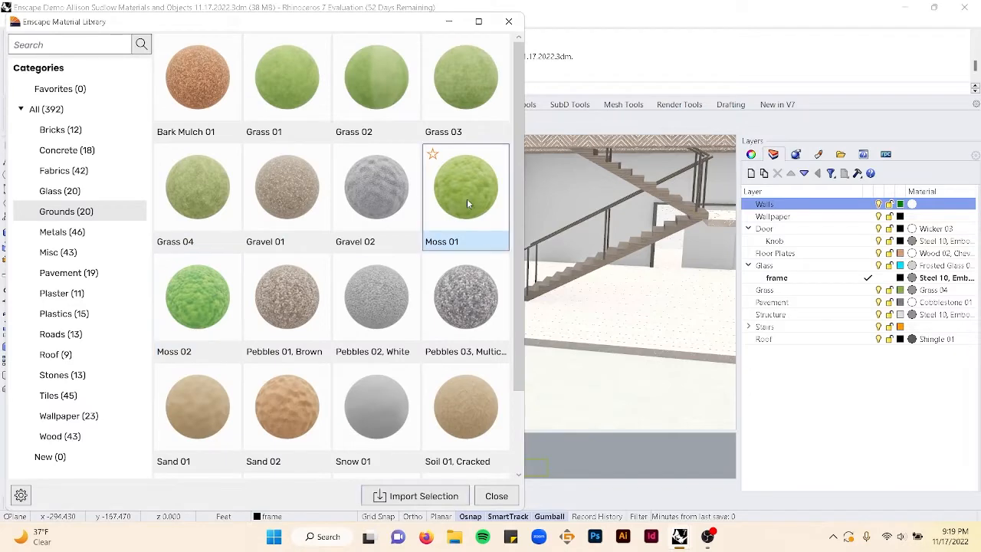
{"action": "left_click", "coordinate": [430, 497]}
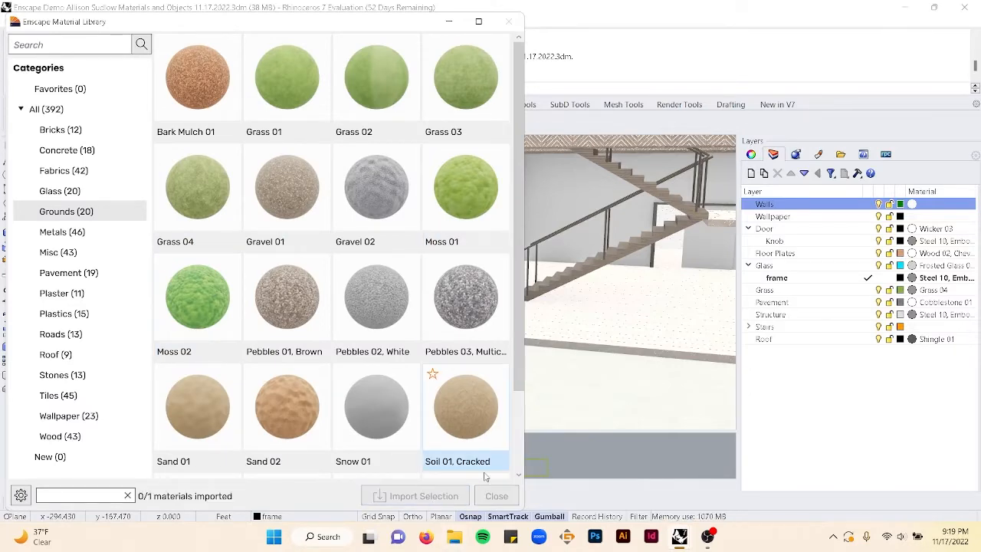
{"action": "left_click", "coordinate": [507, 20]}
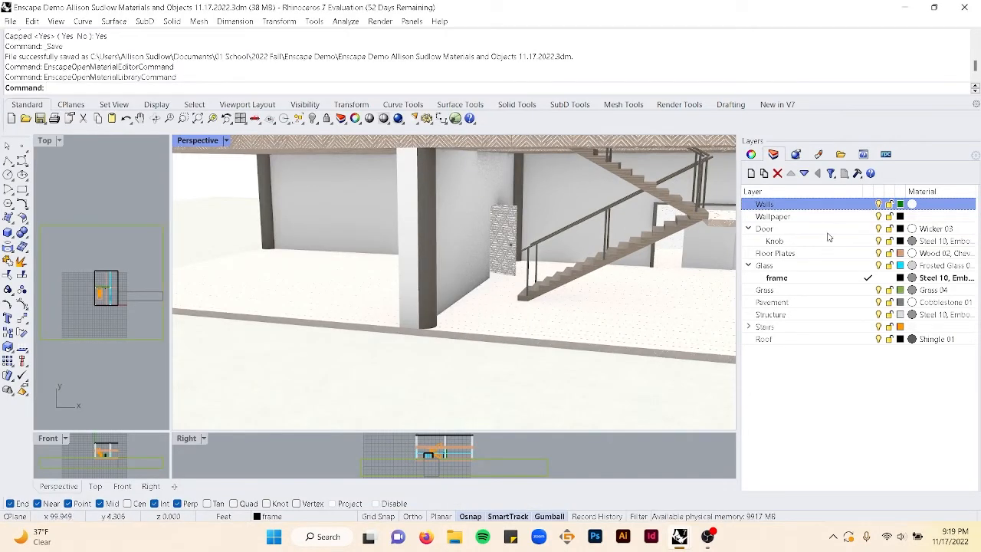
- Select the Walls layer's objects and set the Walls layer's material to Moss 01
{"action": "right_click", "coordinate": [837, 204]}
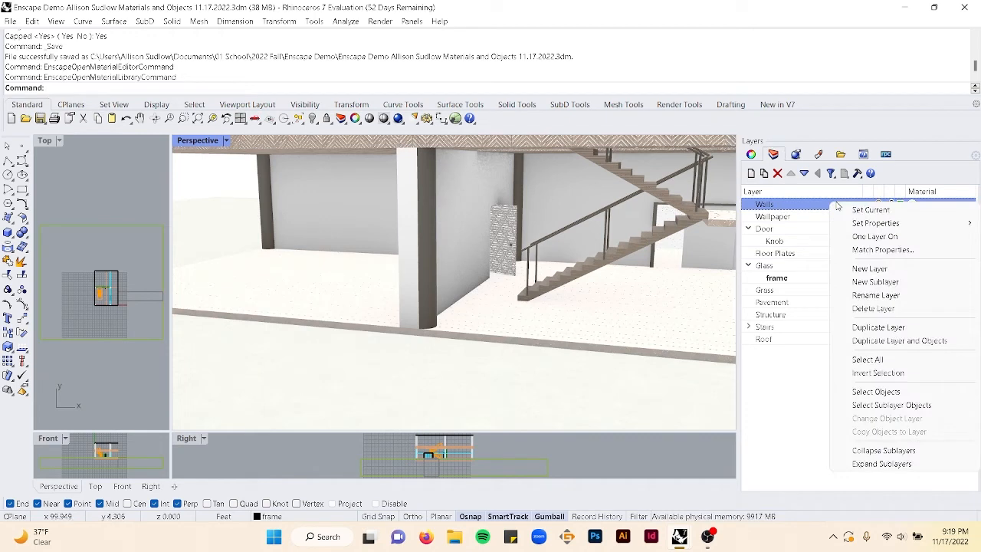
{"action": "left_click", "coordinate": [878, 391]}
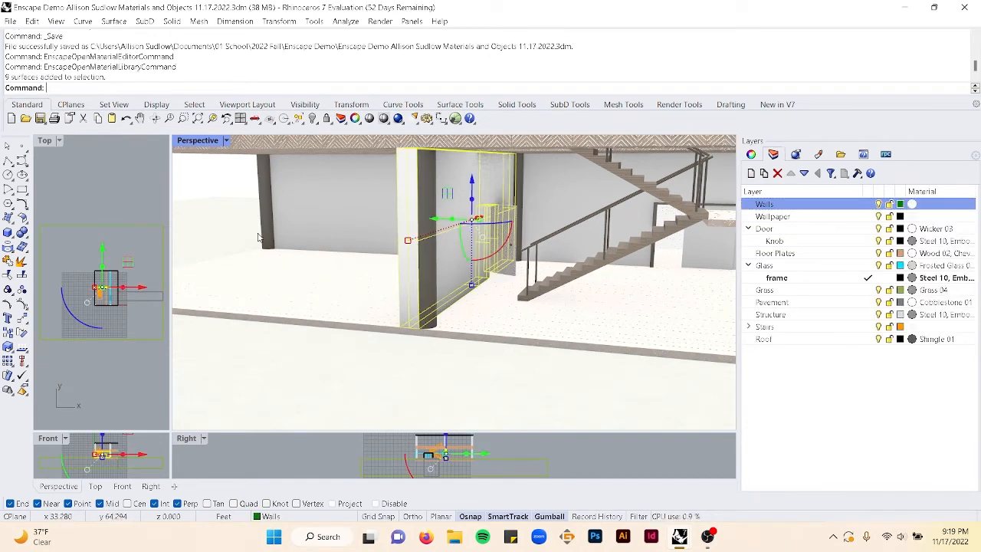
{"action": "left_click", "coordinate": [913, 205]}
{"action": "left_click", "coordinate": [693, 76]}
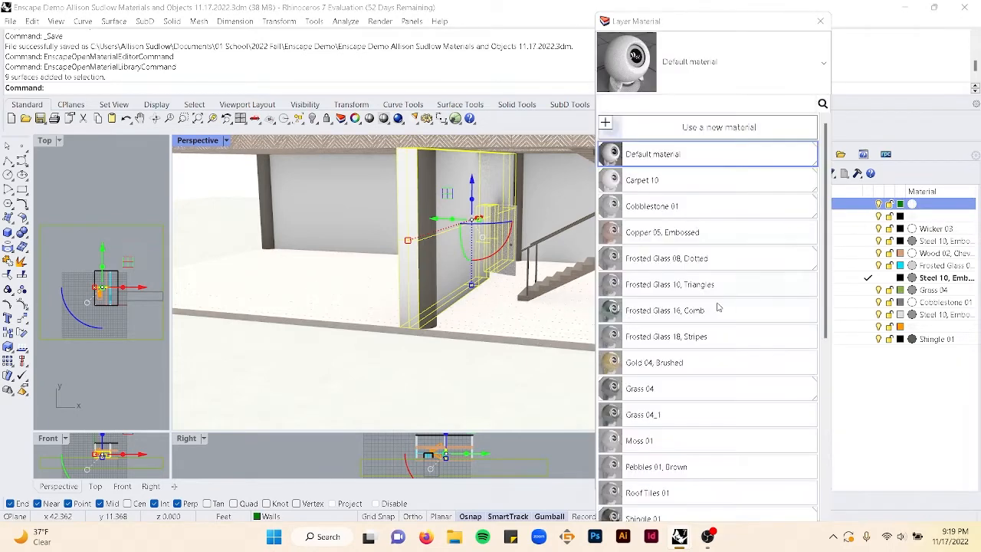
{"action": "scroll", "coordinate": [666, 391], "scroll_direction": "down", "scroll_amount": 3}
{"action": "left_click", "coordinate": [656, 382]}
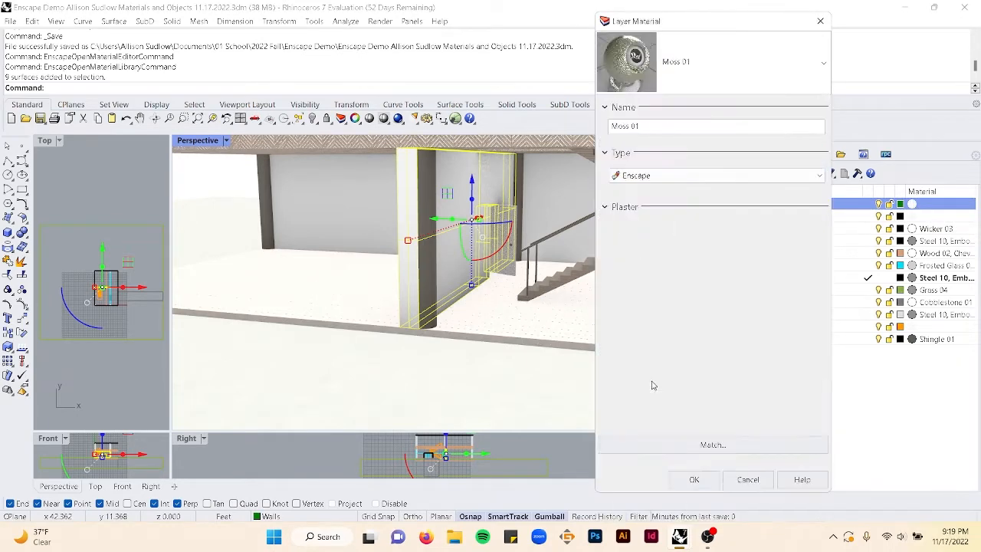
{"action": "left_click", "coordinate": [697, 479]}
{"action": "scroll", "coordinate": [429, 272], "scroll_direction": "up", "scroll_amount": 4}
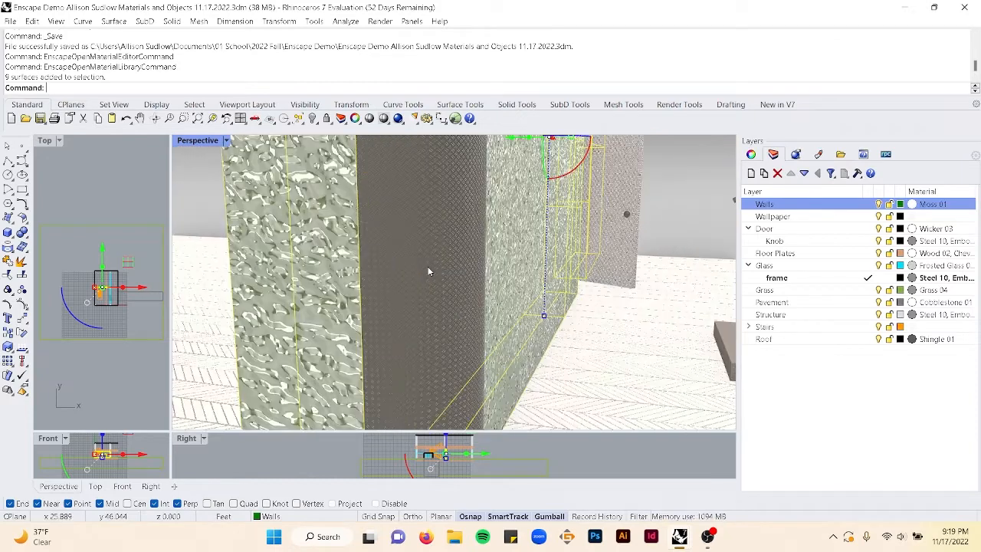
{"action": "scroll", "coordinate": [372, 268], "scroll_direction": "down", "scroll_amount": 2}
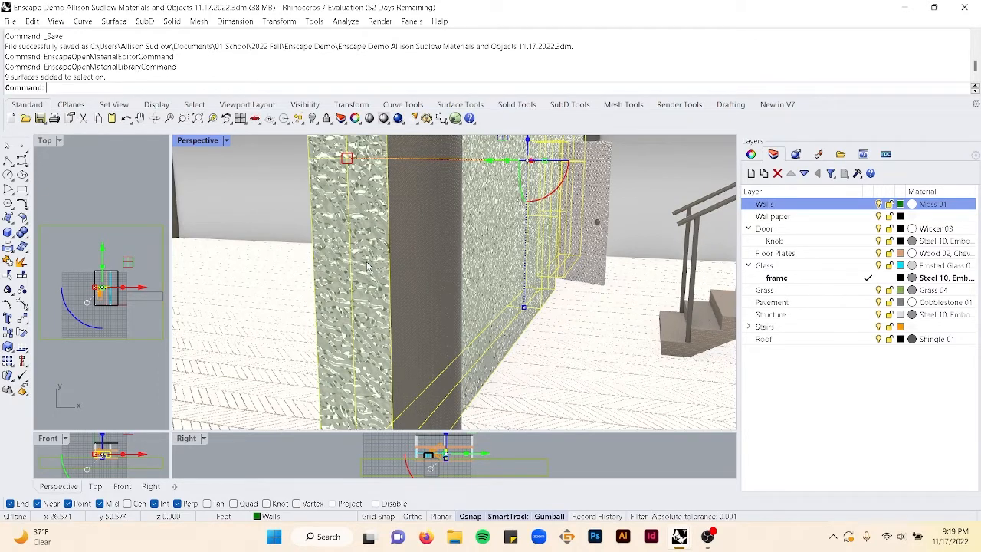
- Apply box texture mapping to the selected wall objects with length, width and height of 3
{"action": "left_click", "coordinate": [795, 153]}
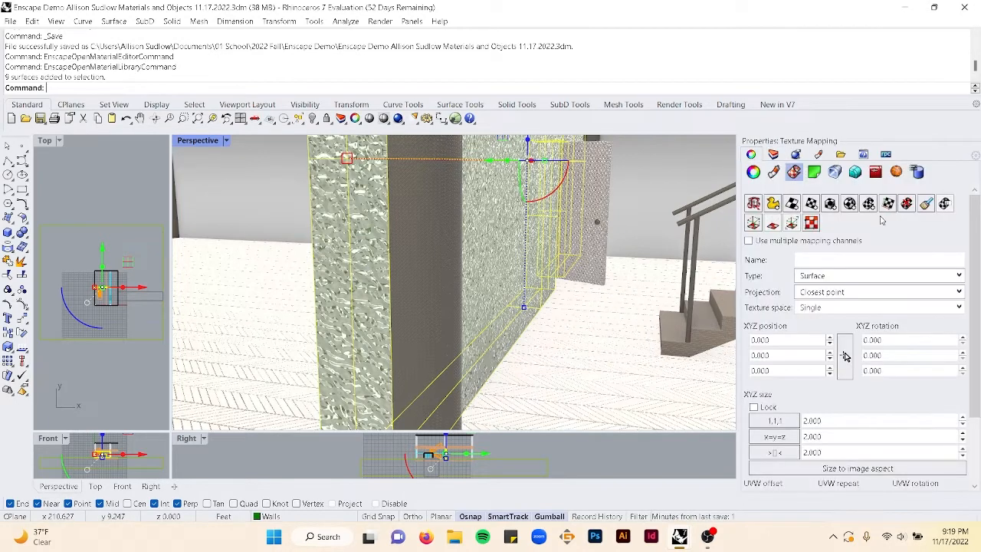
{"action": "left_click", "coordinate": [831, 205]}
{"action": "left_click", "coordinate": [550, 295]}
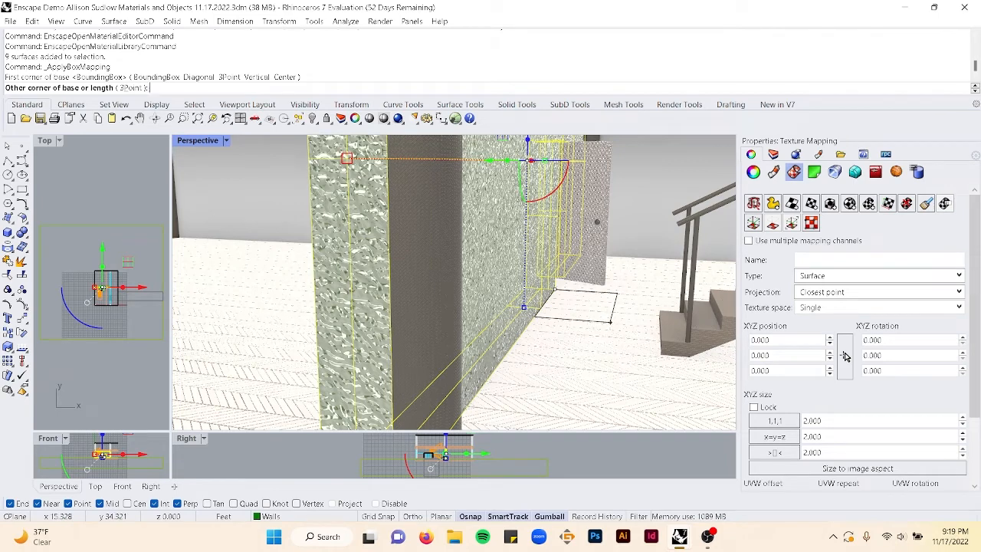
{"action": "type", "text": "3"}
{"action": "key", "text": "Return"}
{"action": "key", "text": "Return"}
{"action": "key", "text": "Return"}
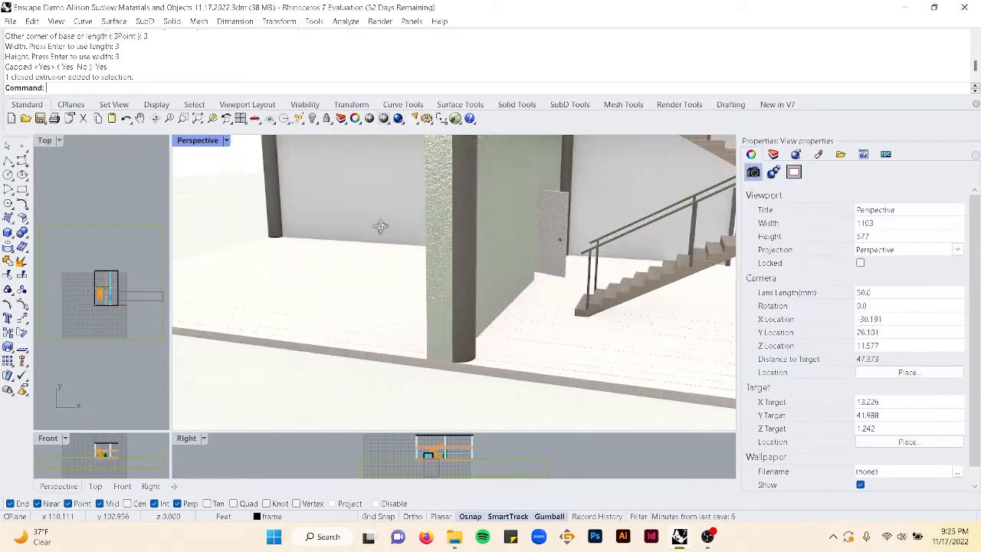
- Select the wallpaper surface and set the Wallpaper layer's material to Carpet 10
{"action": "right_click_drag", "start_coordinate": [360, 230], "coordinate": [446, 231]}
{"action": "scroll", "coordinate": [506, 244], "scroll_direction": "up", "scroll_amount": 6}
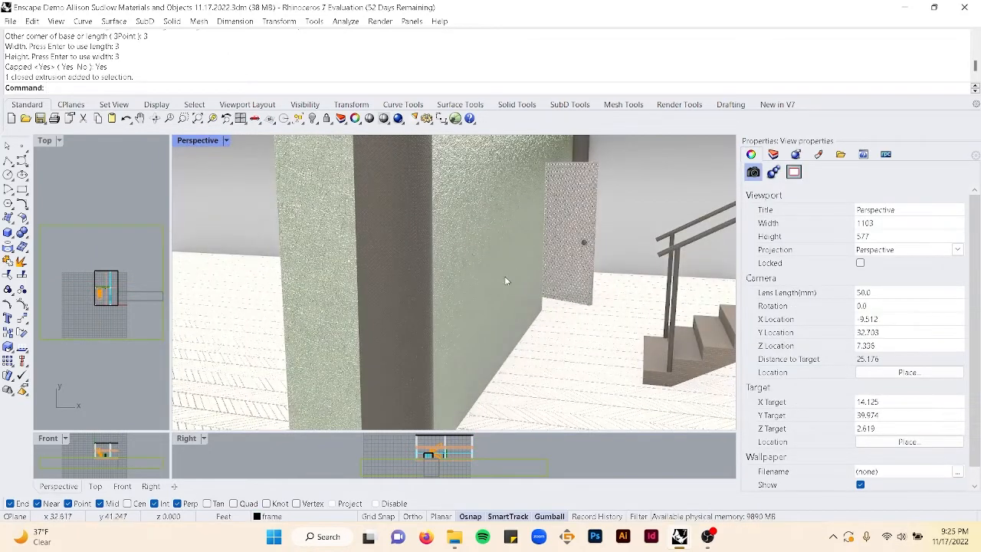
{"action": "right_click_drag", "start_coordinate": [485, 281], "coordinate": [575, 281]}
{"action": "scroll", "coordinate": [567, 287], "scroll_direction": "down", "scroll_amount": 4}
{"action": "scroll", "coordinate": [575, 282], "scroll_direction": "down", "scroll_amount": 4}
{"action": "left_click", "coordinate": [568, 278]}
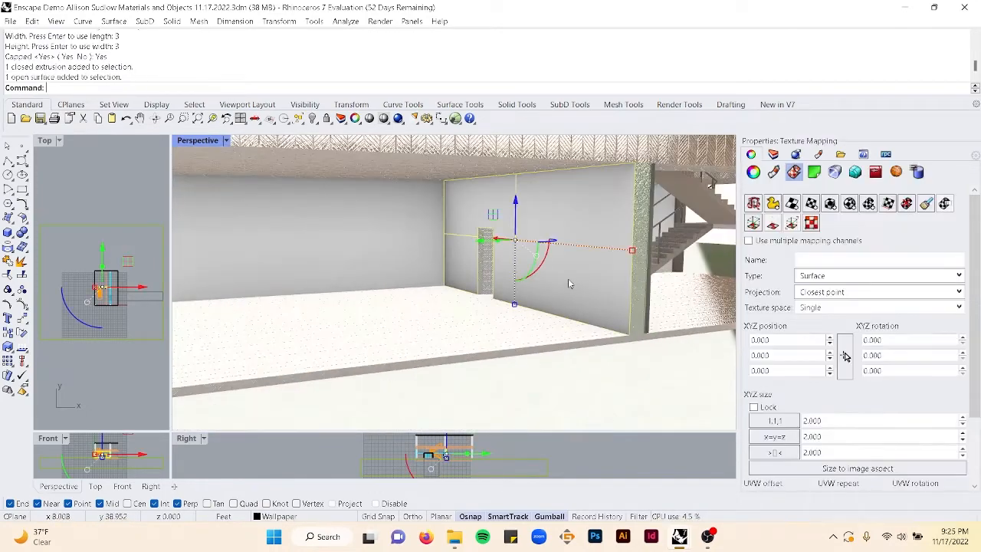
{"action": "left_click", "coordinate": [773, 154]}
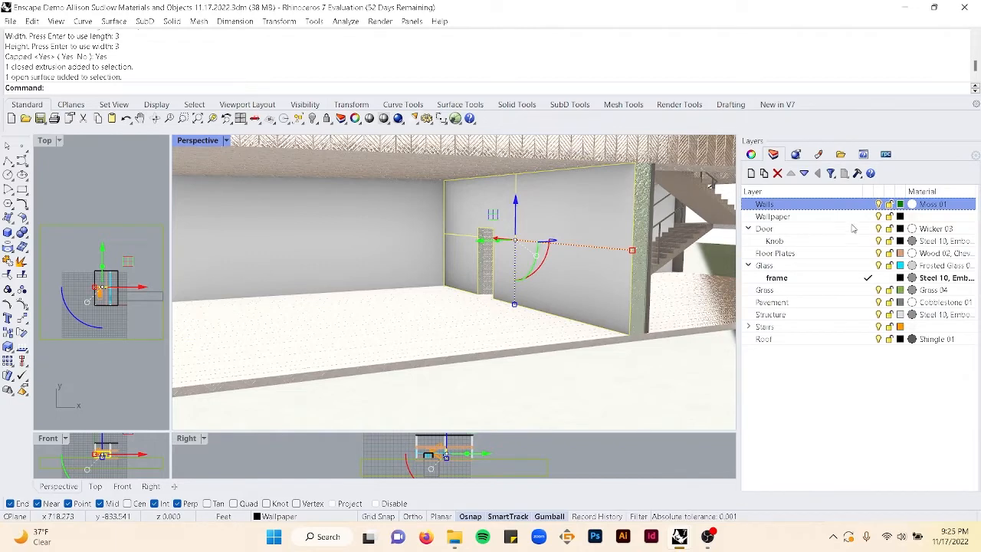
{"action": "left_click", "coordinate": [910, 218]}
{"action": "left_click", "coordinate": [713, 64]}
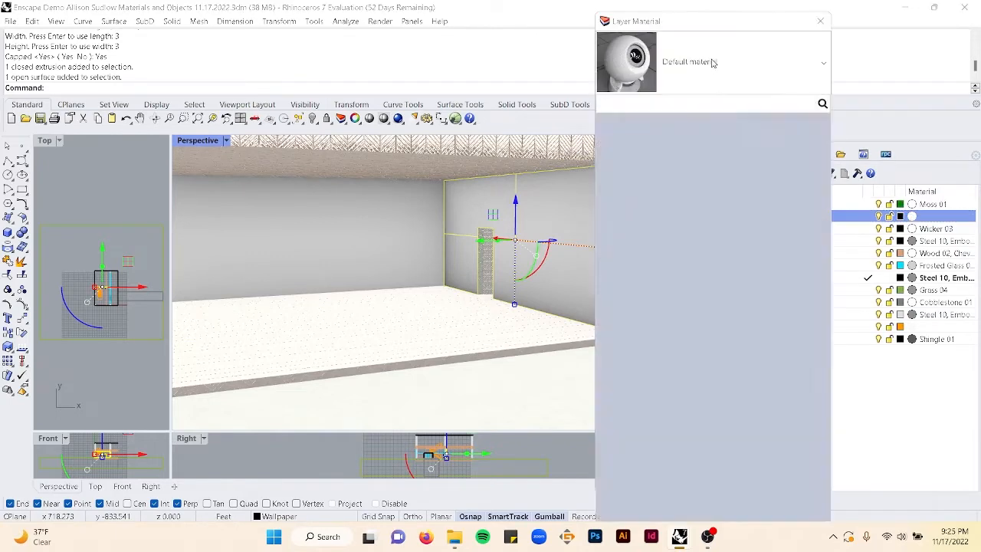
{"action": "scroll", "coordinate": [683, 259], "scroll_direction": "down", "scroll_amount": 5}
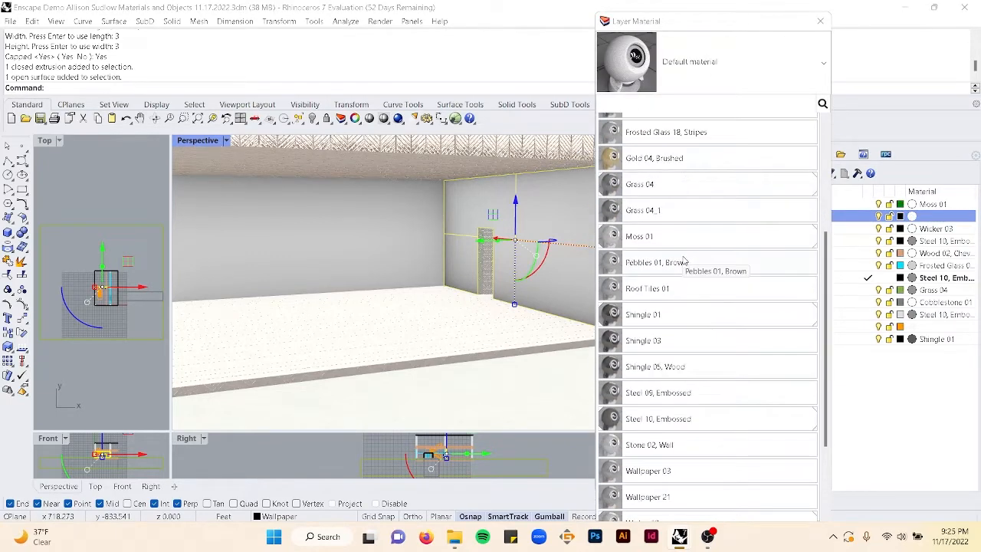
{"action": "scroll", "coordinate": [674, 351], "scroll_direction": "up", "scroll_amount": 6}
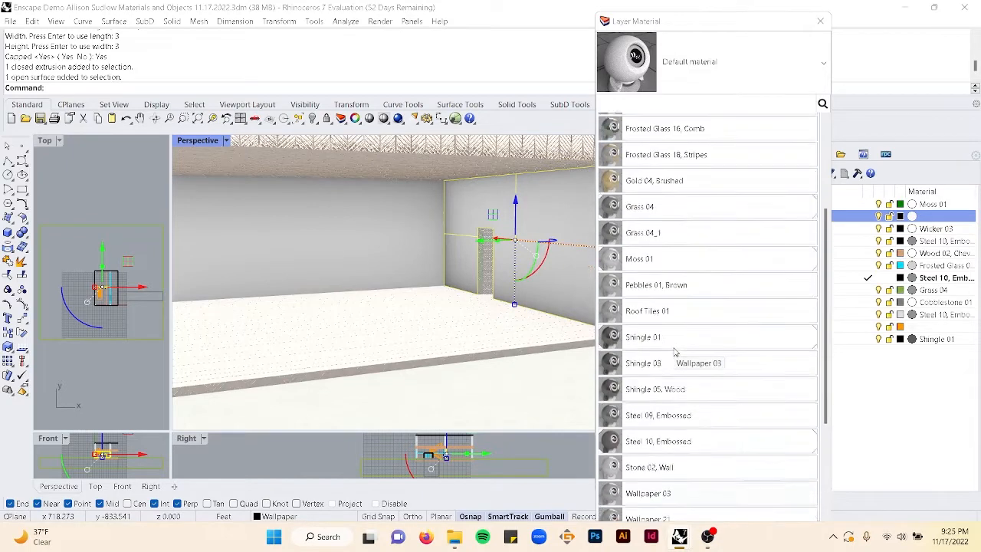
{"action": "left_click", "coordinate": [645, 190]}
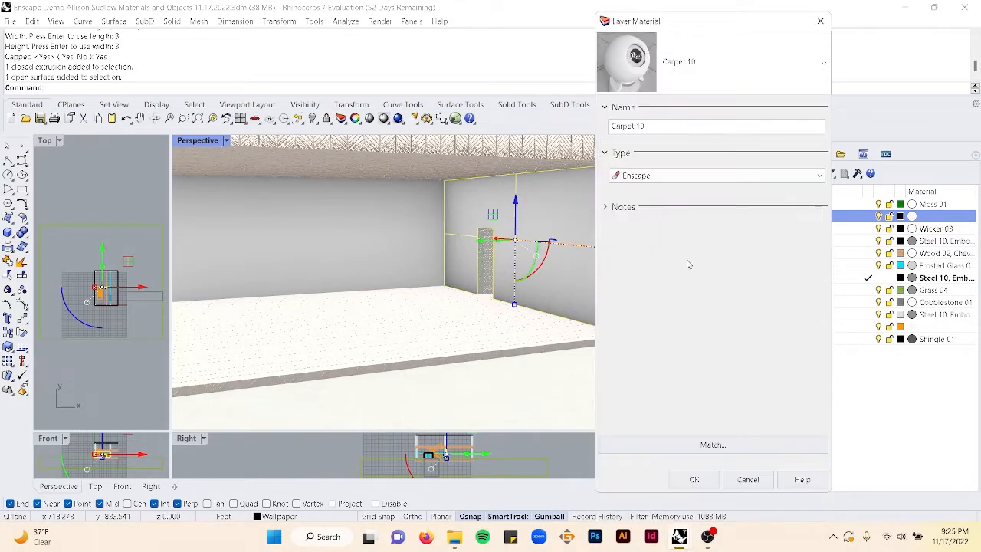
{"action": "left_click", "coordinate": [692, 476]}
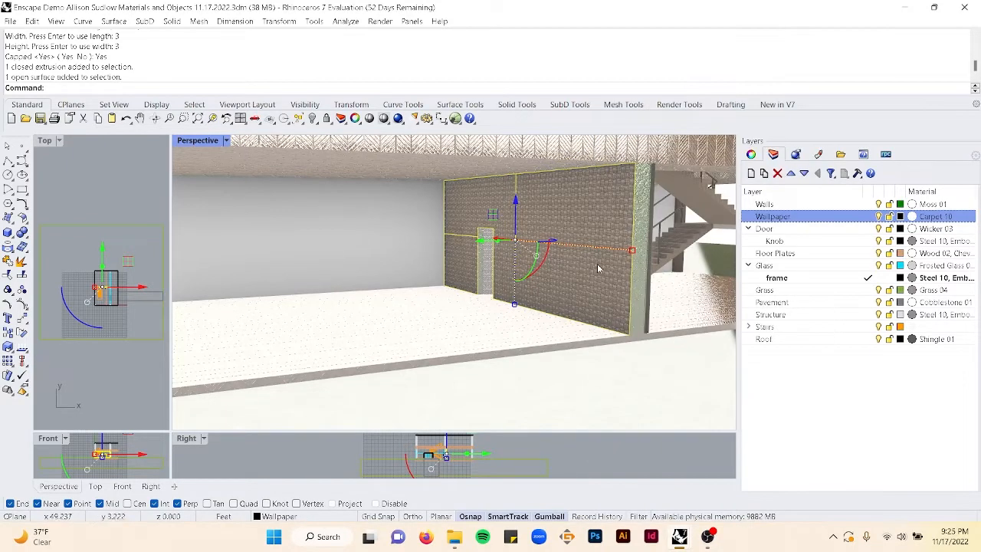
- Browse the list of available materials for the Wallpaper layer without changing it
{"action": "left_click", "coordinate": [913, 217]}
{"action": "left_click", "coordinate": [724, 53]}
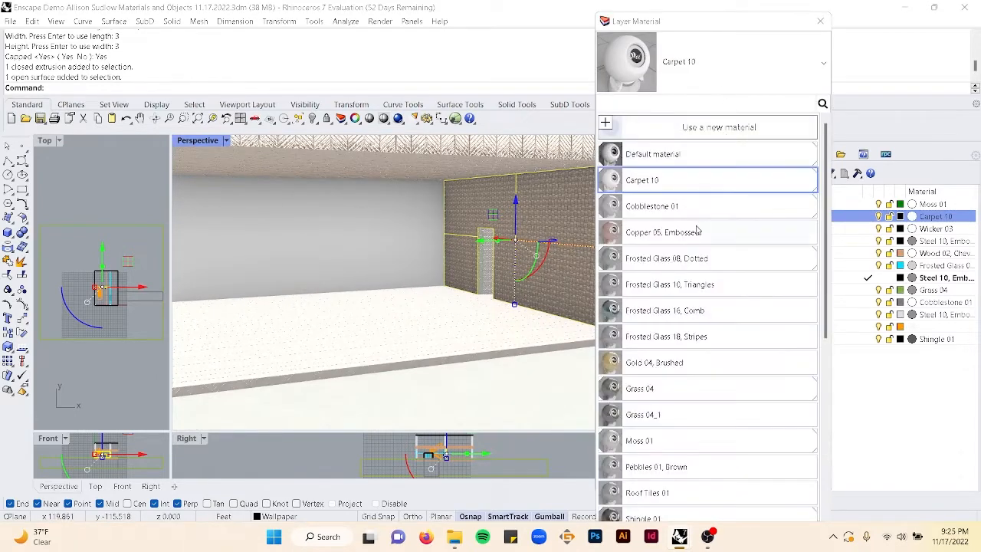
{"action": "scroll", "coordinate": [696, 232], "scroll_direction": "down", "scroll_amount": 2}
{"action": "scroll", "coordinate": [696, 236], "scroll_direction": "down", "scroll_amount": 5}
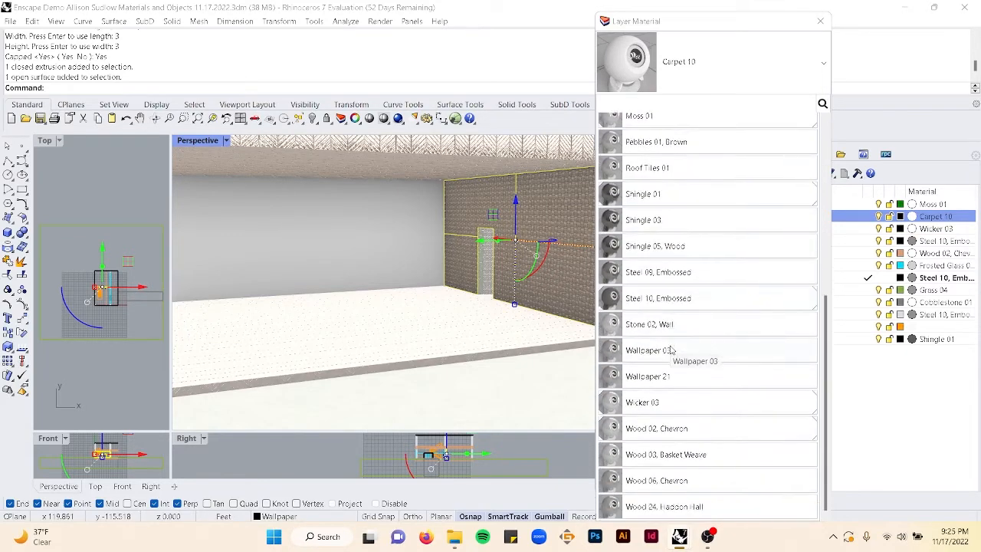
{"action": "scroll", "coordinate": [653, 365], "scroll_direction": "up", "scroll_amount": 6}
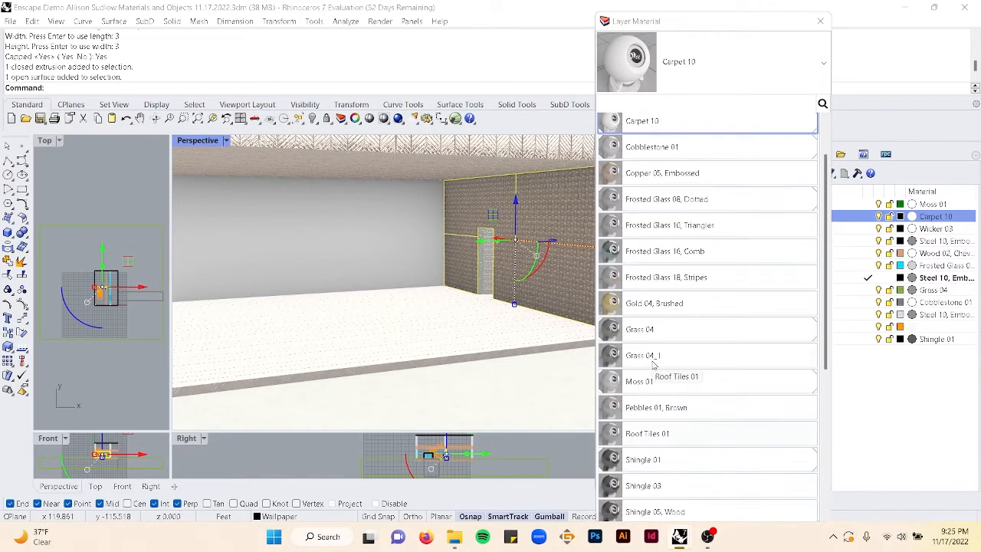
{"action": "left_click", "coordinate": [821, 24]}
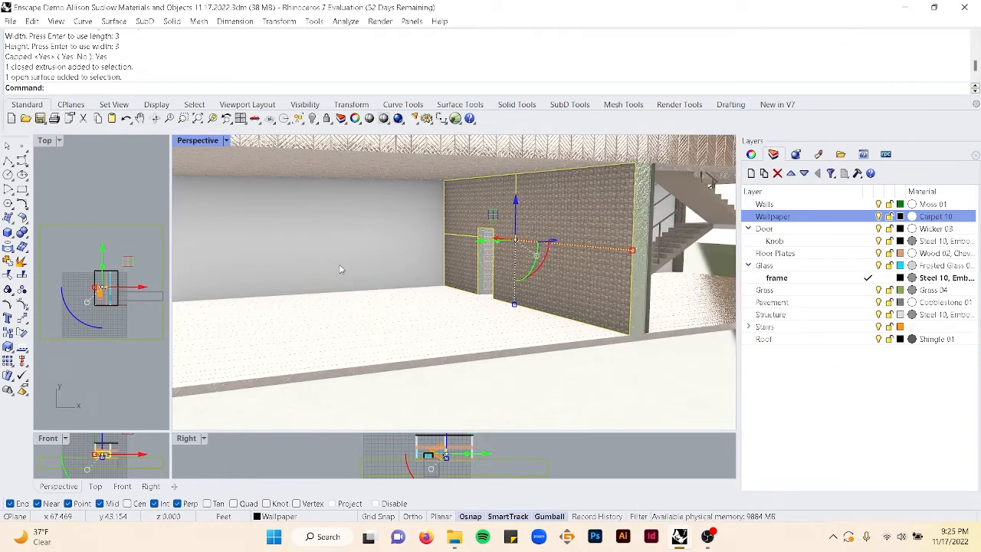
- Open the Enscape Material Library and browse the Fabrics, Misc, Concrete, Grounds and Tiles categories
{"action": "type", "text": "EnscapeOpenMaterialEditorCommand"}
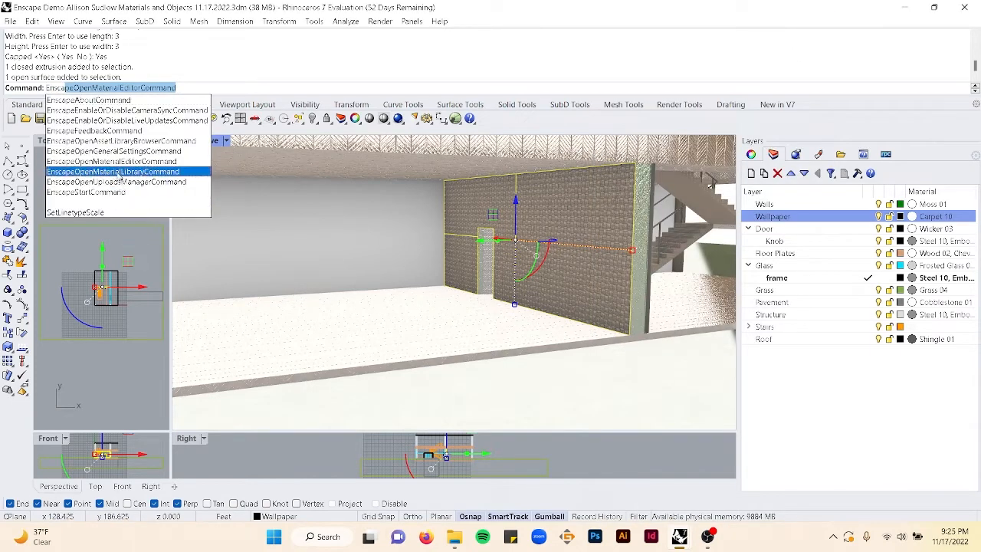
{"action": "left_click", "coordinate": [123, 173]}
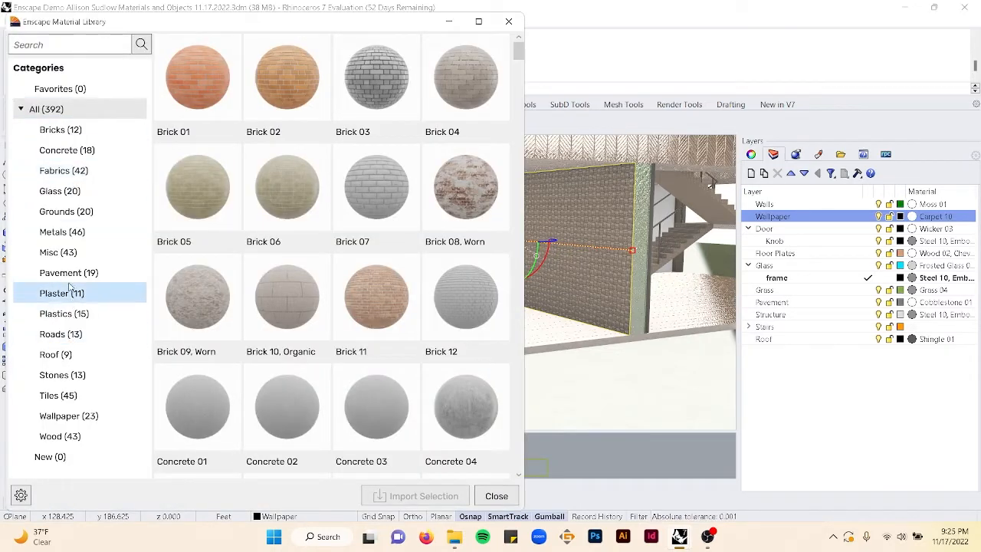
{"action": "left_click", "coordinate": [66, 171]}
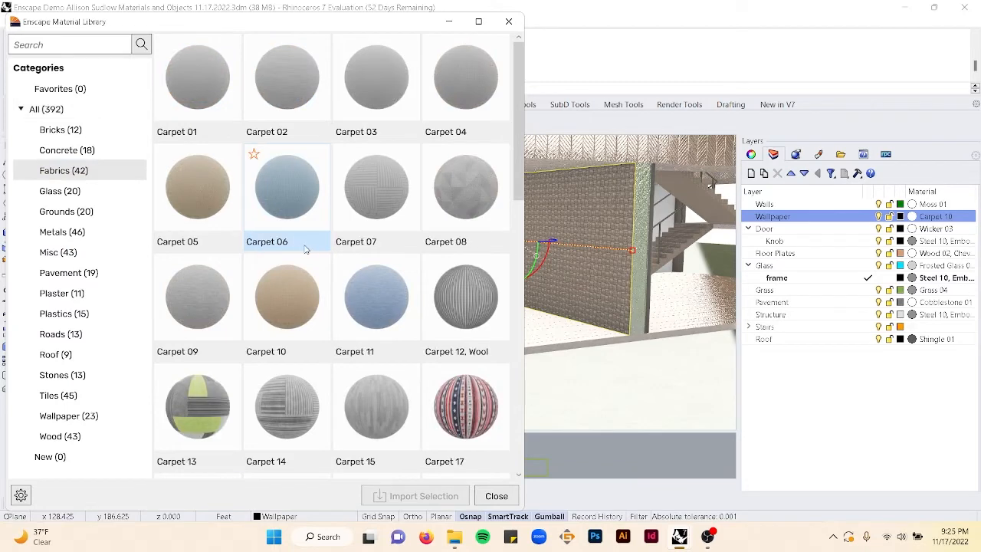
{"action": "scroll", "coordinate": [395, 334], "scroll_direction": "down", "scroll_amount": 4}
{"action": "scroll", "coordinate": [394, 334], "scroll_direction": "down", "scroll_amount": 3}
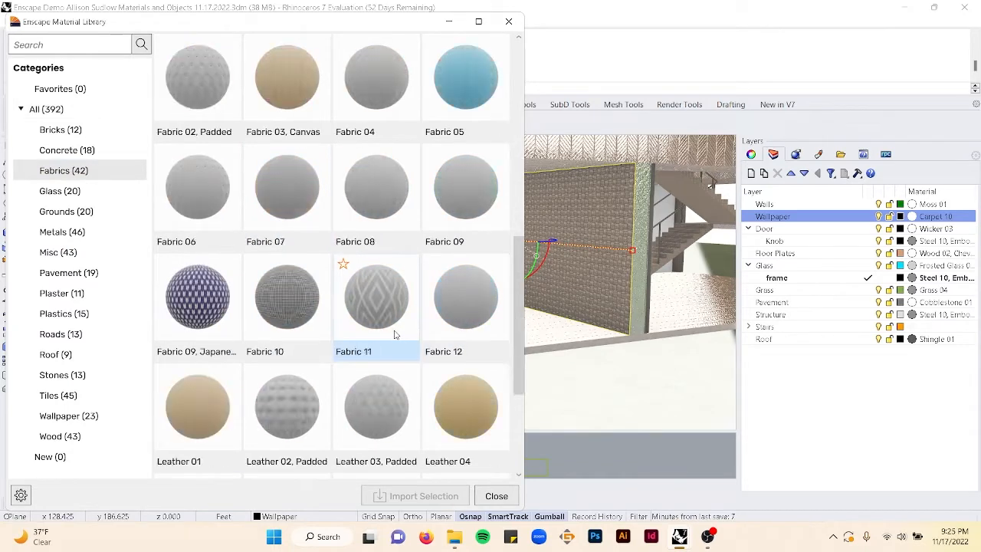
{"action": "scroll", "coordinate": [395, 334], "scroll_direction": "down", "scroll_amount": 3}
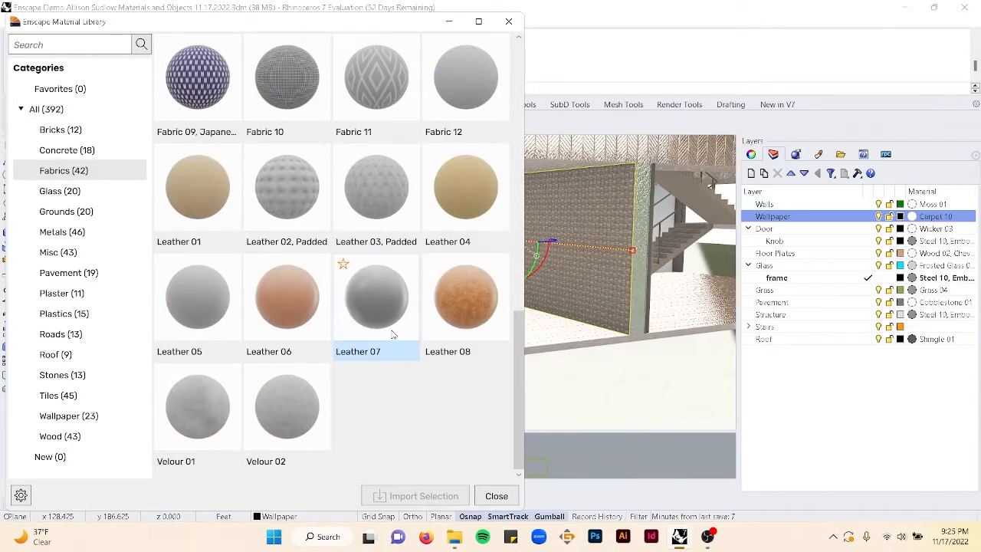
{"action": "left_click", "coordinate": [56, 255]}
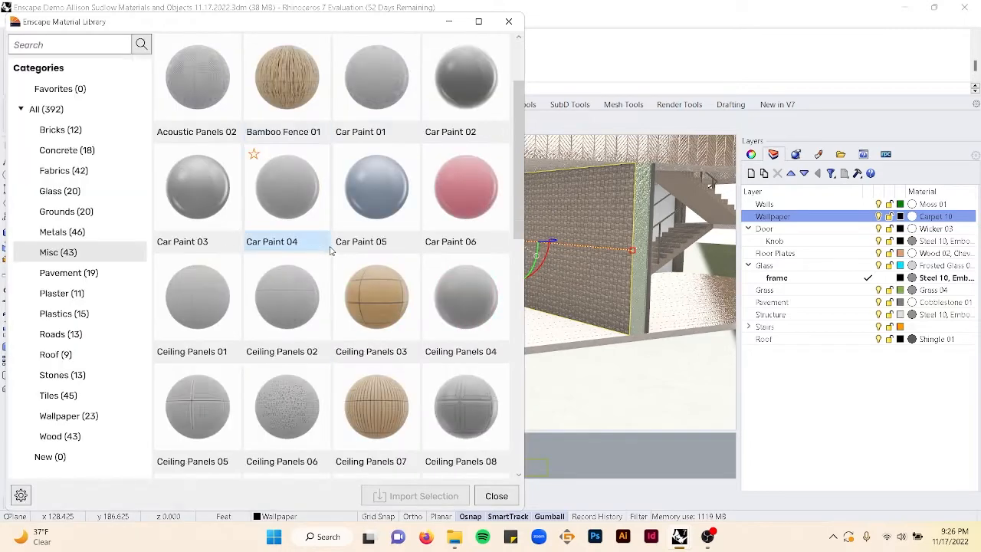
{"action": "scroll", "coordinate": [330, 253], "scroll_direction": "down", "scroll_amount": 8}
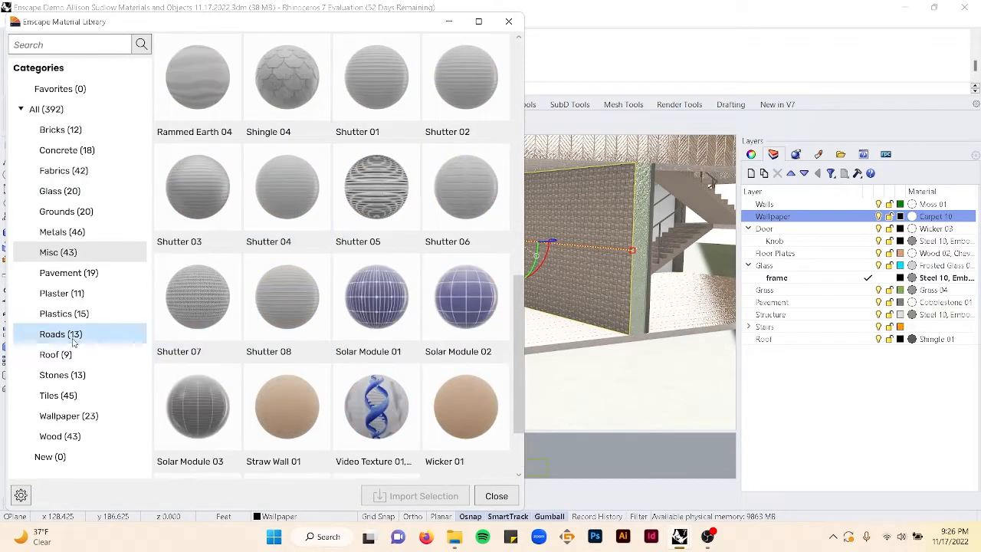
{"action": "left_click", "coordinate": [65, 151]}
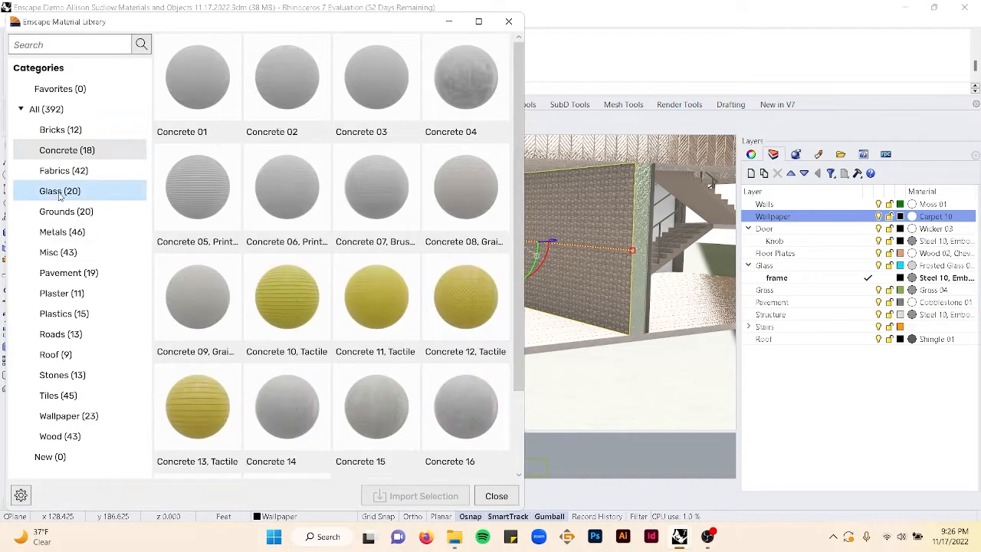
{"action": "left_click", "coordinate": [66, 214]}
{"action": "scroll", "coordinate": [335, 282], "scroll_direction": "down", "scroll_amount": 2}
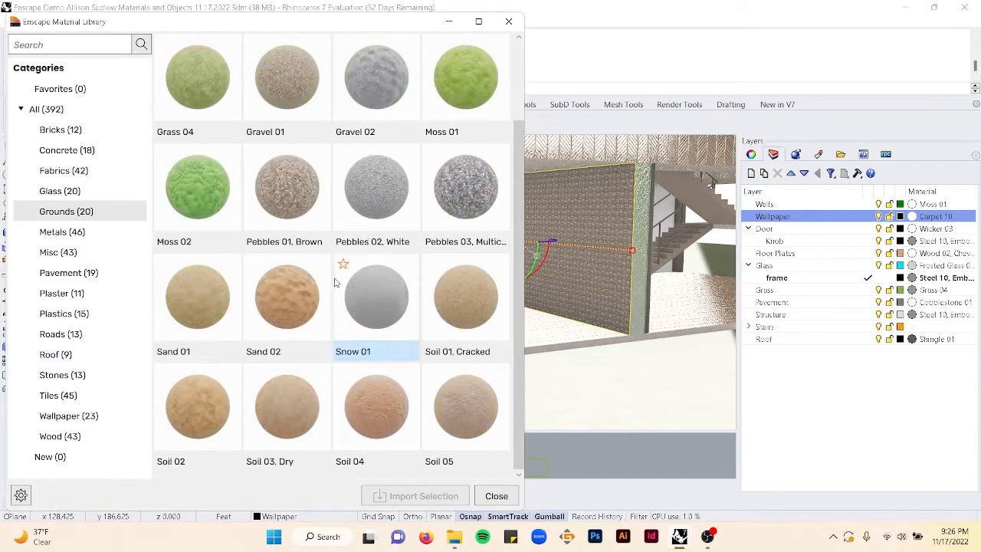
{"action": "left_click", "coordinate": [58, 252]}
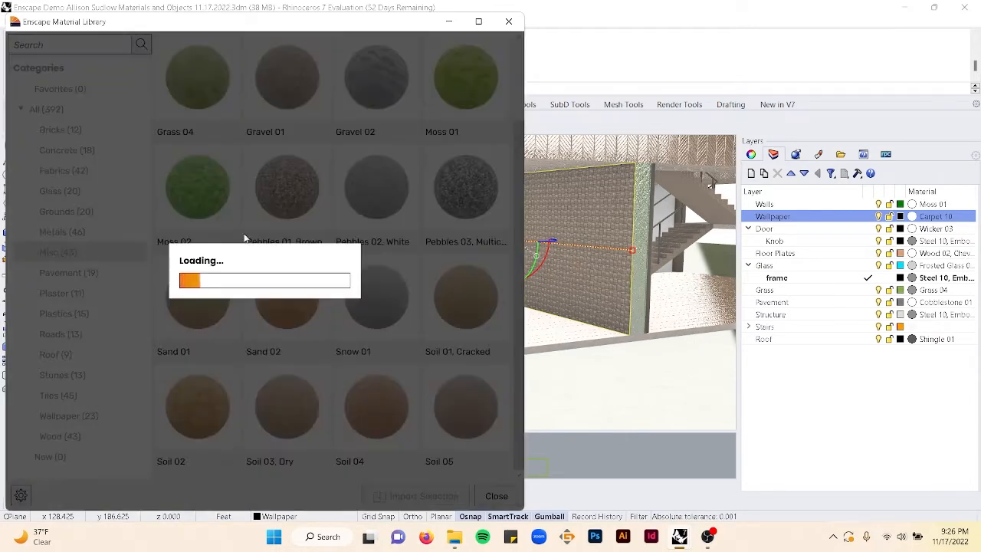
{"action": "scroll", "coordinate": [243, 255], "scroll_direction": "down", "scroll_amount": 7}
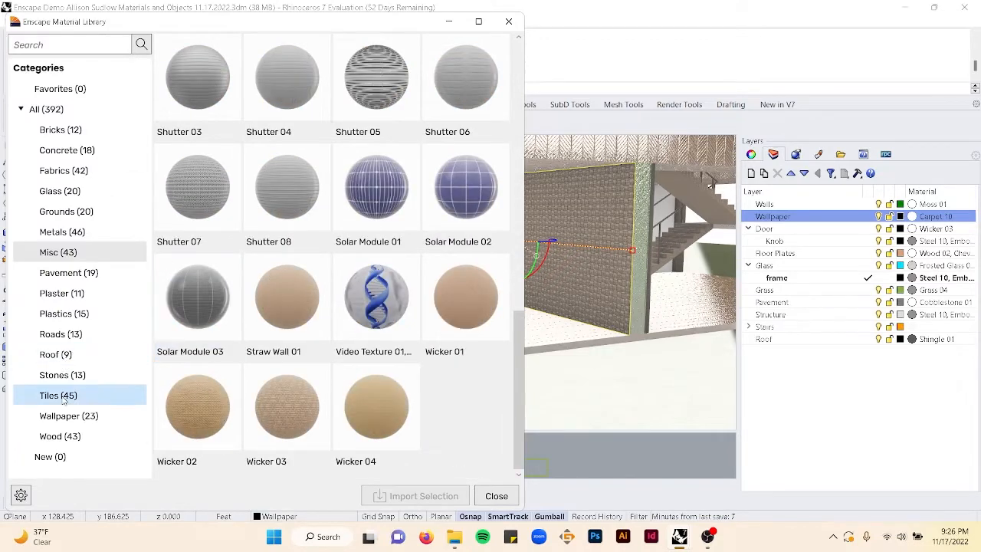
{"action": "left_click", "coordinate": [99, 396]}
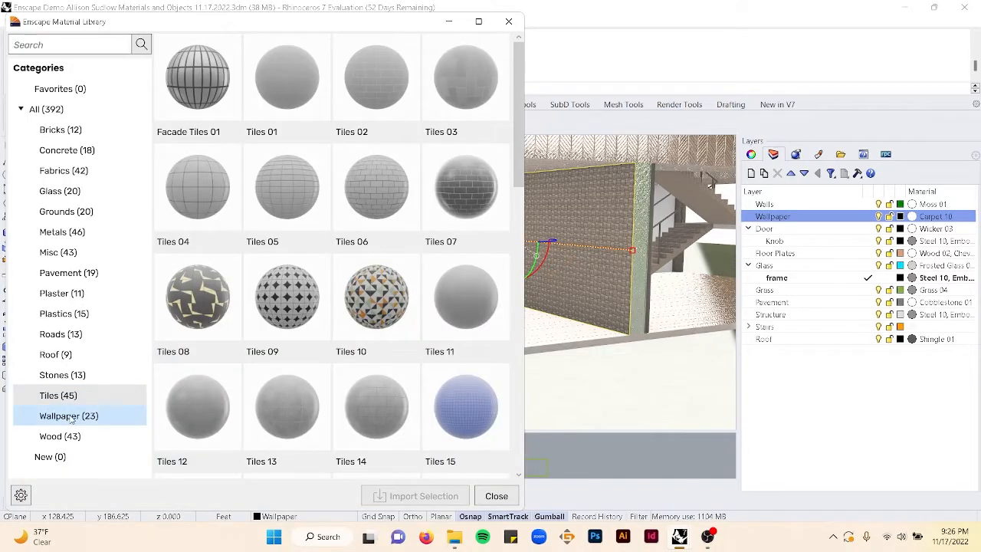
- Import Wallpaper 03, 07, 09 and 21 from the library's Wallpaper category, then close the library
{"action": "left_click", "coordinate": [69, 417]}
{"action": "left_click", "coordinate": [387, 111]}
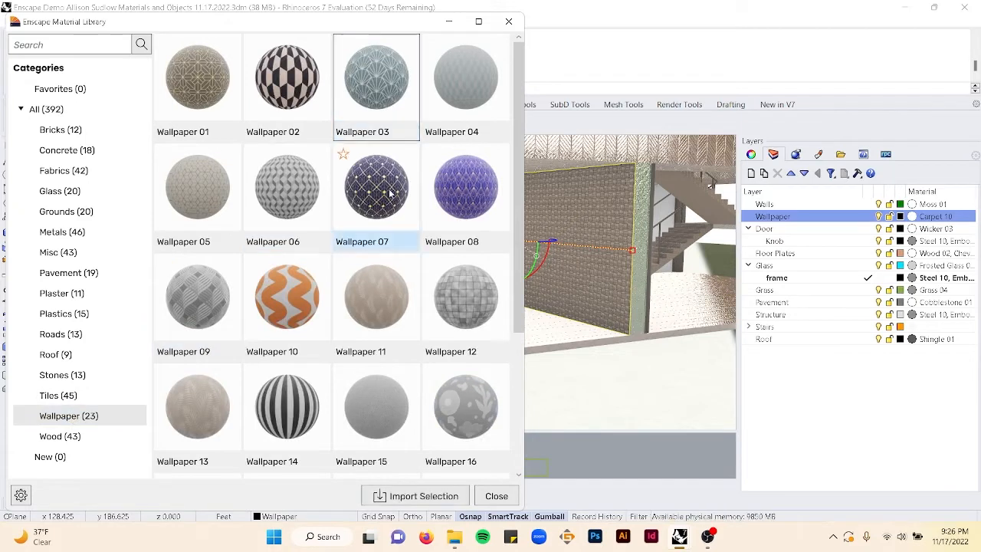
{"action": "left_click", "coordinate": [198, 314]}
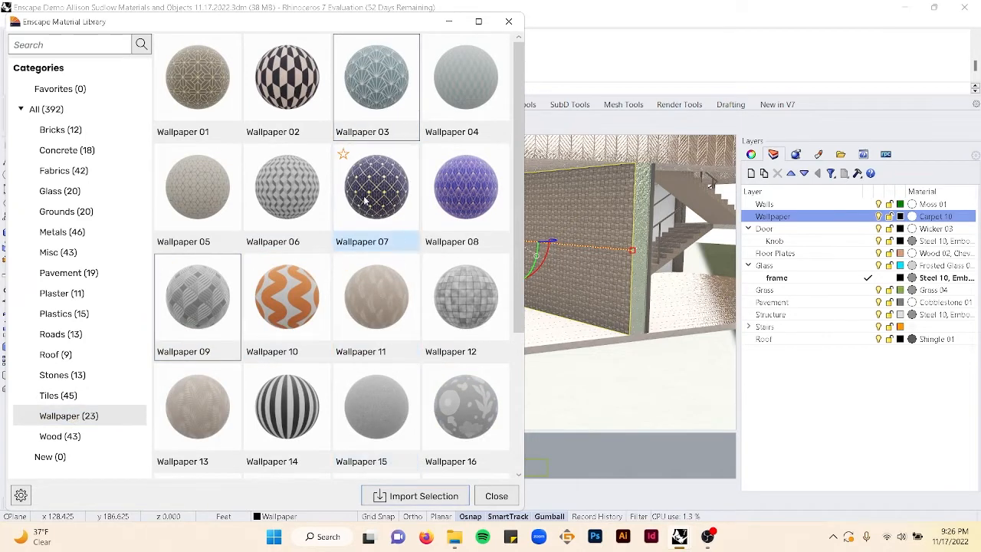
{"action": "left_click", "coordinate": [395, 205]}
{"action": "scroll", "coordinate": [407, 290], "scroll_direction": "down", "scroll_amount": 3}
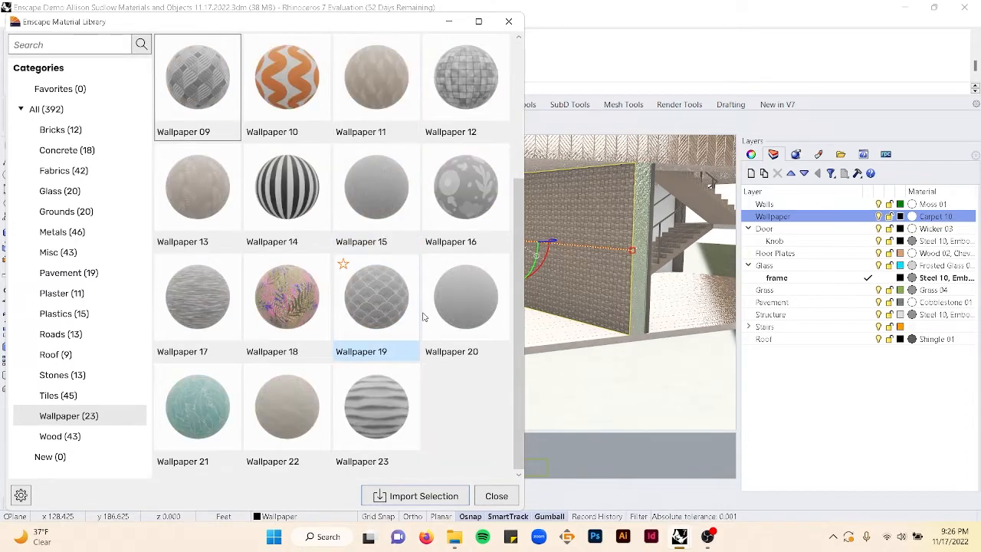
{"action": "left_click", "coordinate": [216, 420]}
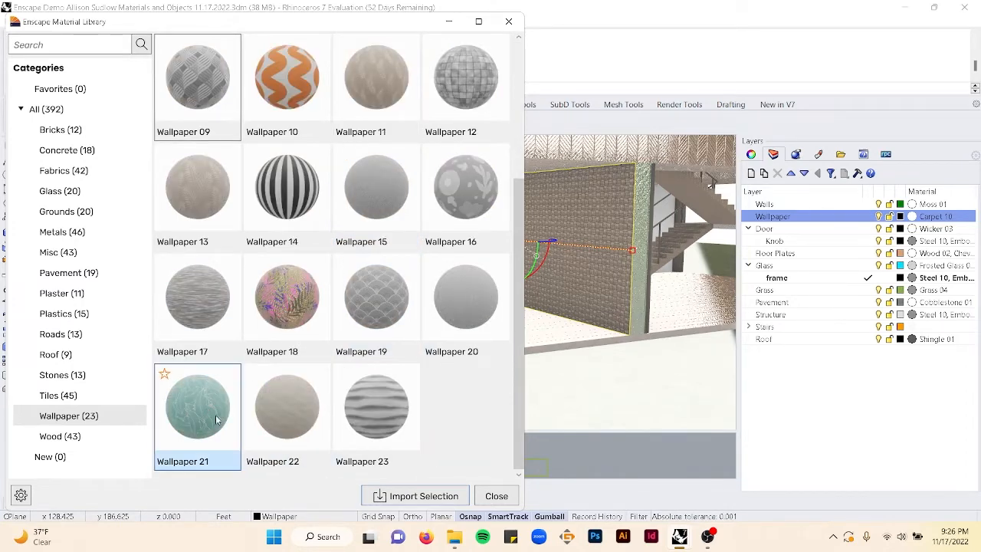
{"action": "left_click", "coordinate": [392, 500]}
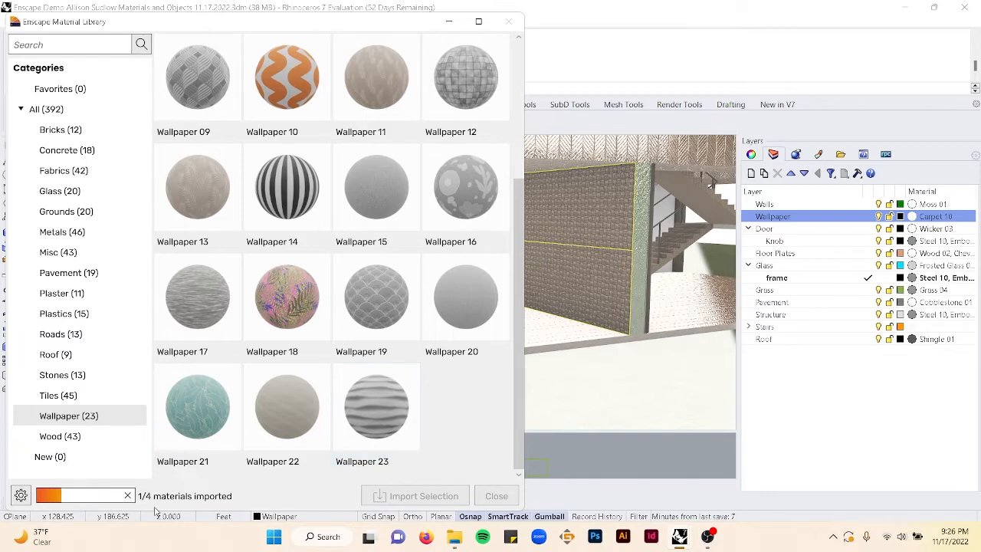
{"action": "left_click", "coordinate": [509, 21]}
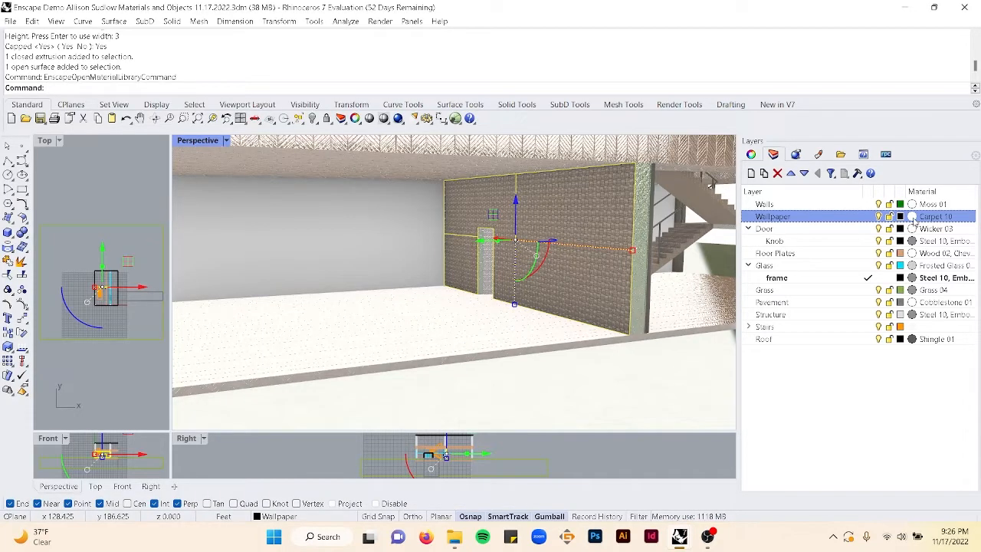
- Change the Wallpaper layer's material to Wallpaper 21
{"action": "left_click", "coordinate": [914, 220]}
{"action": "left_click", "coordinate": [708, 70]}
{"action": "scroll", "coordinate": [714, 322], "scroll_direction": "down", "scroll_amount": 5}
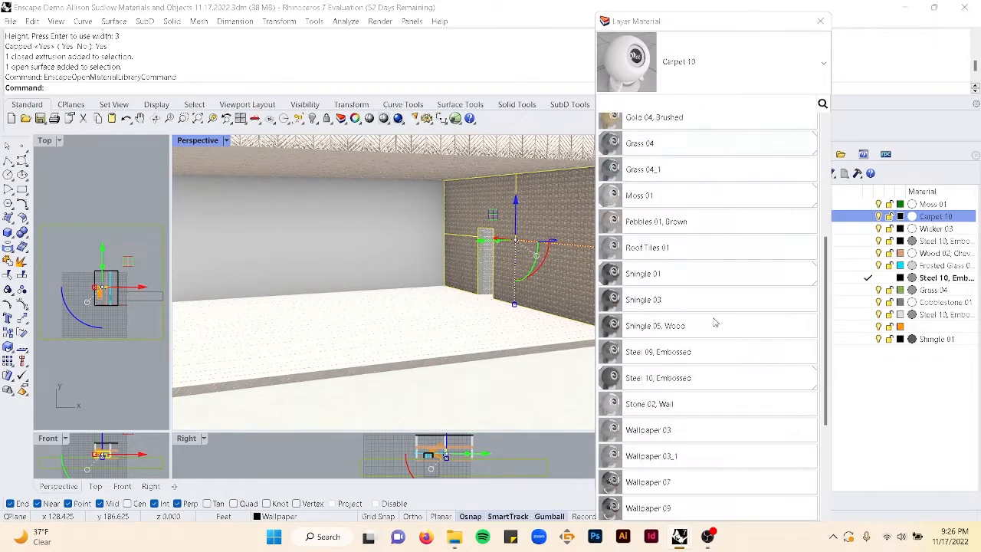
{"action": "scroll", "coordinate": [715, 322], "scroll_direction": "down", "scroll_amount": 4}
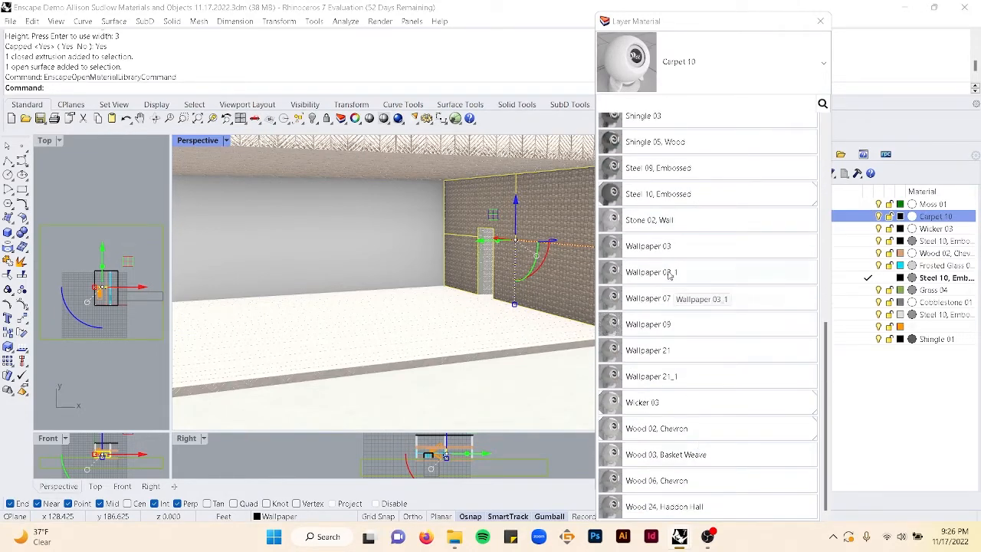
{"action": "left_click", "coordinate": [664, 351]}
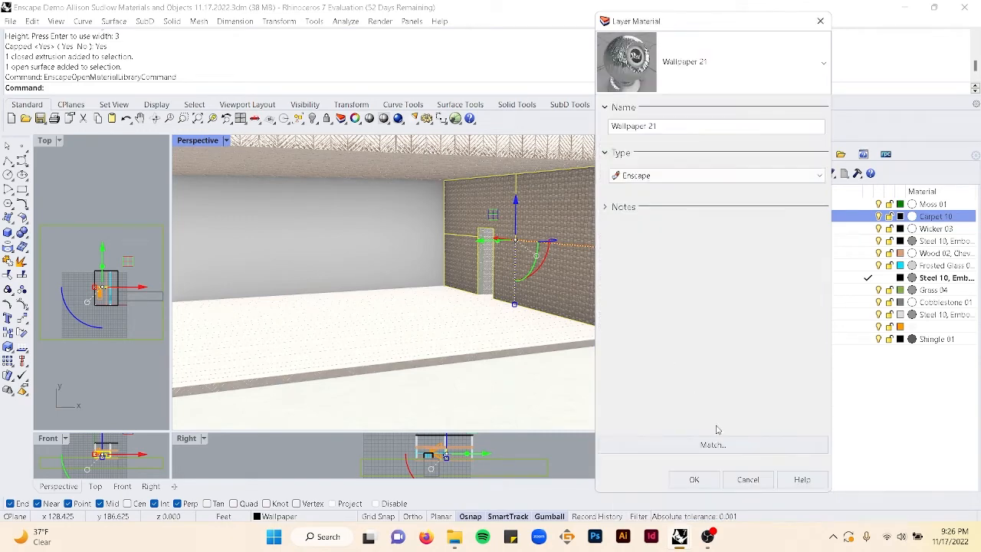
{"action": "left_click", "coordinate": [693, 478]}
- Apply box texture mapping to the wallpaper surface with length, width and height of 4, capped
{"action": "scroll", "coordinate": [625, 287], "scroll_direction": "up", "scroll_amount": 3}
{"action": "scroll", "coordinate": [625, 288], "scroll_direction": "up", "scroll_amount": 2}
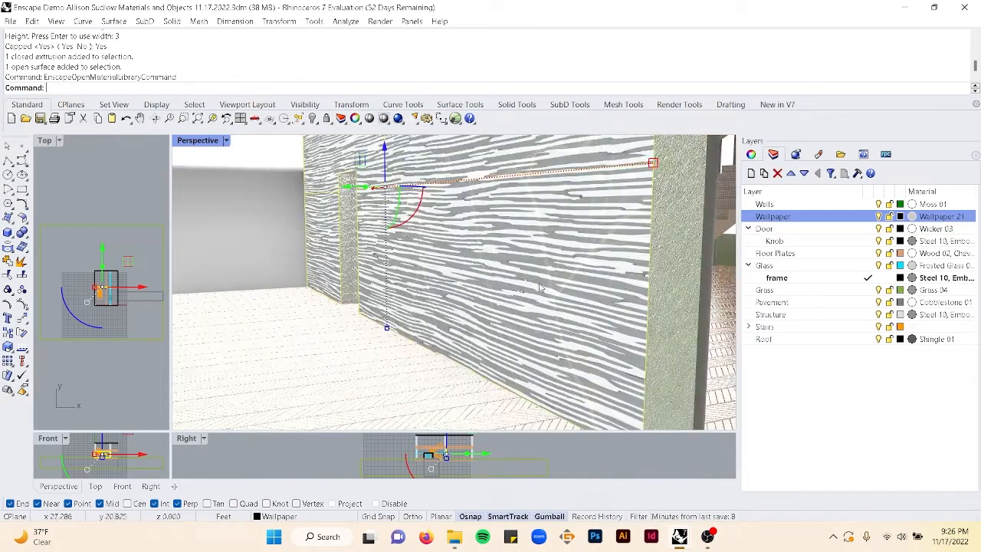
{"action": "scroll", "coordinate": [625, 288], "scroll_direction": "down", "scroll_amount": 4}
{"action": "right_click_drag", "start_coordinate": [624, 287], "coordinate": [669, 321]}
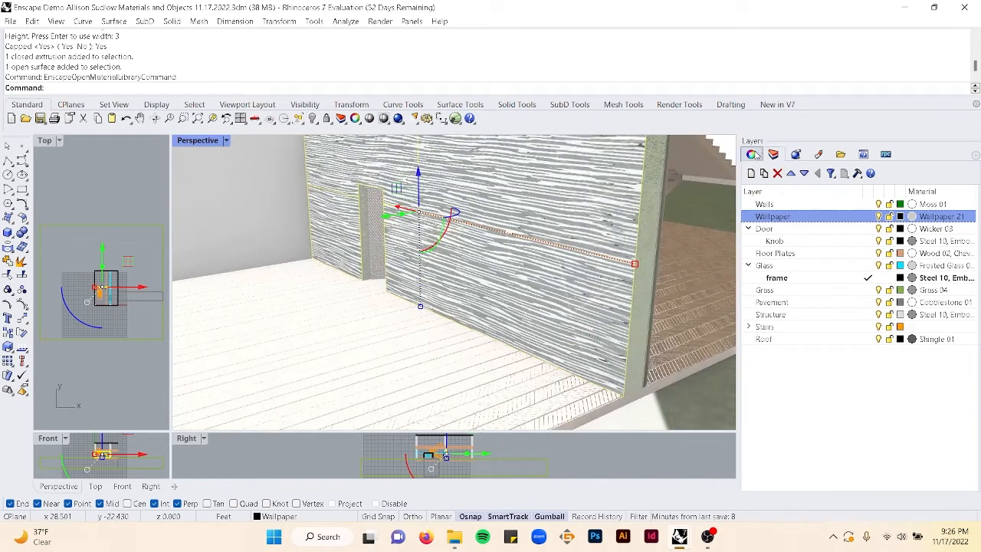
{"action": "left_click", "coordinate": [753, 154]}
{"action": "left_click", "coordinate": [831, 203]}
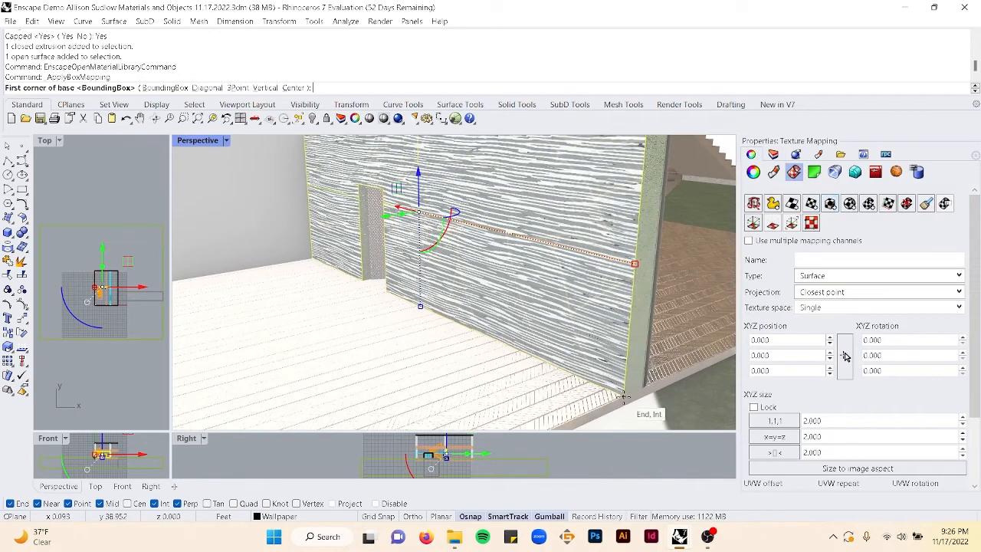
{"action": "left_click", "coordinate": [622, 414]}
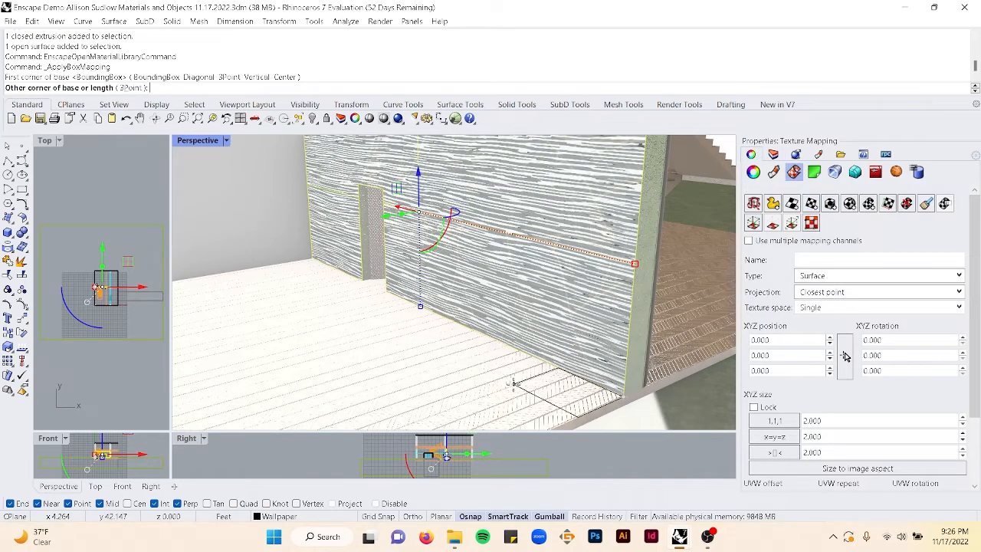
{"action": "type", "text": "4"}
{"action": "key", "text": "Return"}
{"action": "type", "text": "4"}
{"action": "key", "text": "Return"}
{"action": "key", "text": "Return"}
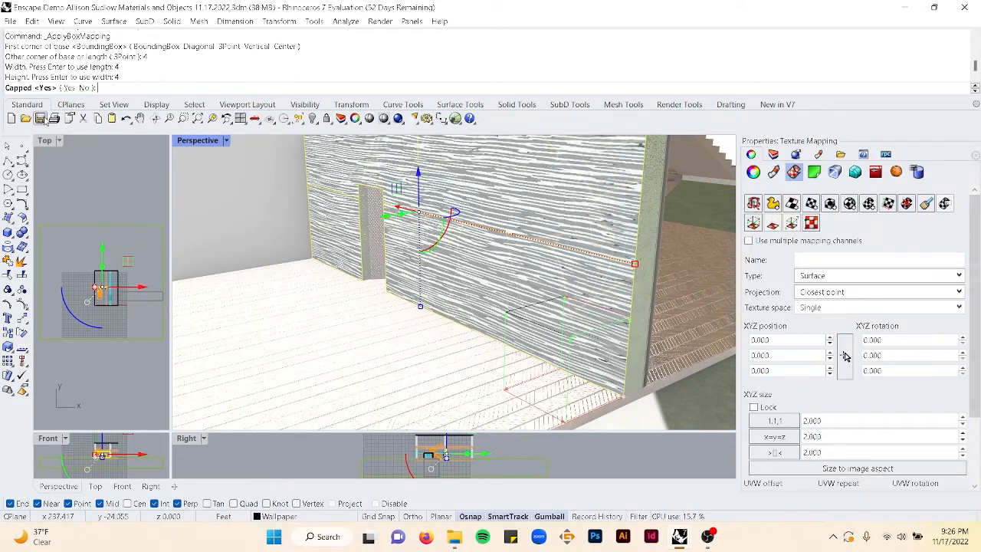
{"action": "key", "text": "Return"}
- Save the Rhino file
{"action": "scroll", "coordinate": [560, 318], "scroll_direction": "down", "scroll_amount": 5}
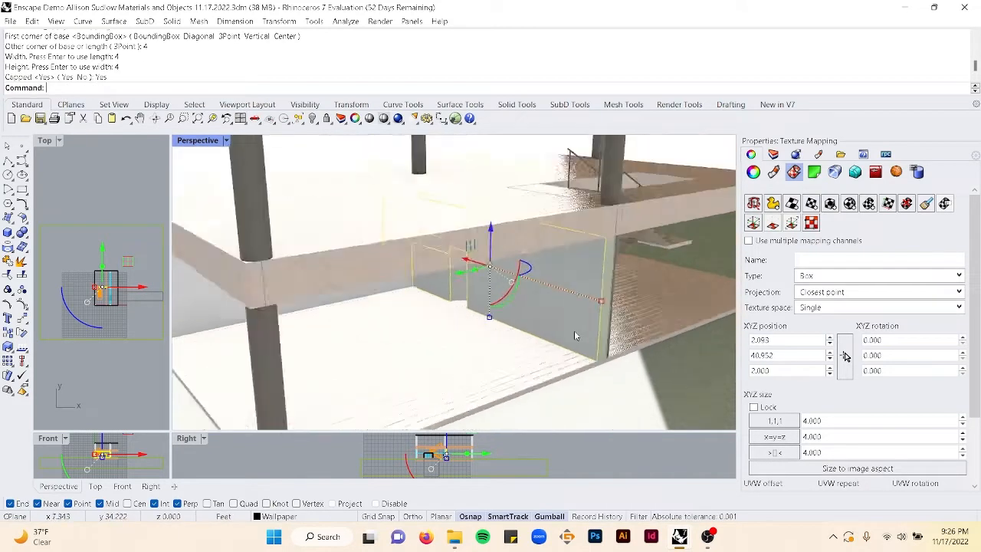
{"action": "right_click_drag", "start_coordinate": [561, 317], "coordinate": [461, 320]}
{"action": "left_click", "coordinate": [622, 285]}
{"action": "scroll", "coordinate": [460, 324], "scroll_direction": "up", "scroll_amount": 8}
{"action": "key", "text": "ctrl+s"}
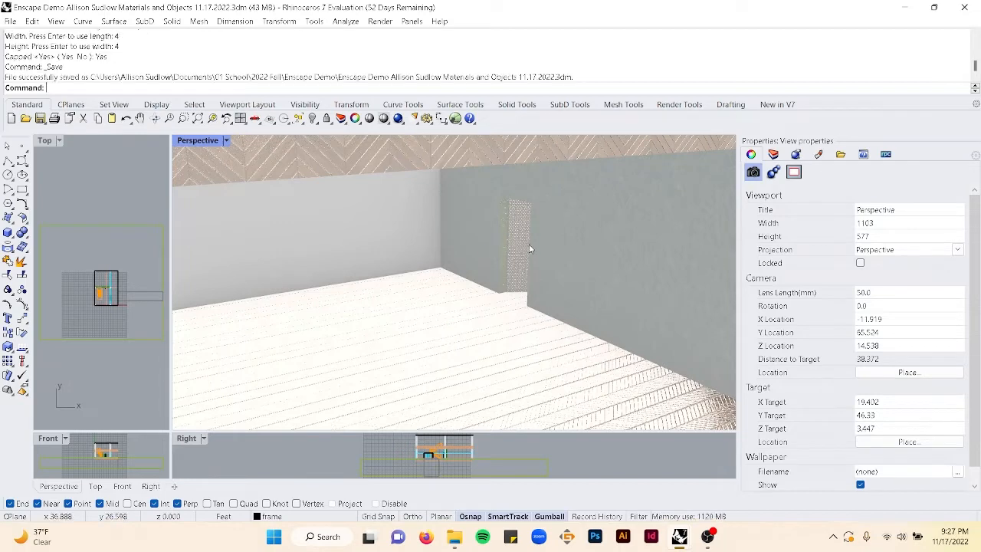
- Expand the Stairs layer's sublayers and select the objects on the Stairs layer
{"action": "scroll", "coordinate": [532, 246], "scroll_direction": "down", "scroll_amount": 6}
{"action": "right_click_drag", "start_coordinate": [533, 247], "coordinate": [595, 227]}
{"action": "left_click", "coordinate": [772, 154]}
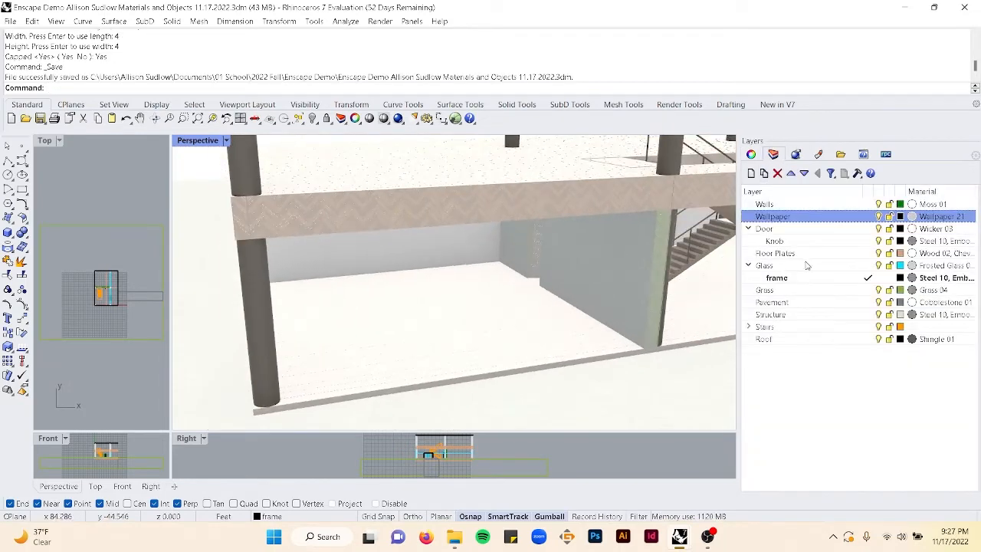
{"action": "left_click", "coordinate": [748, 328]}
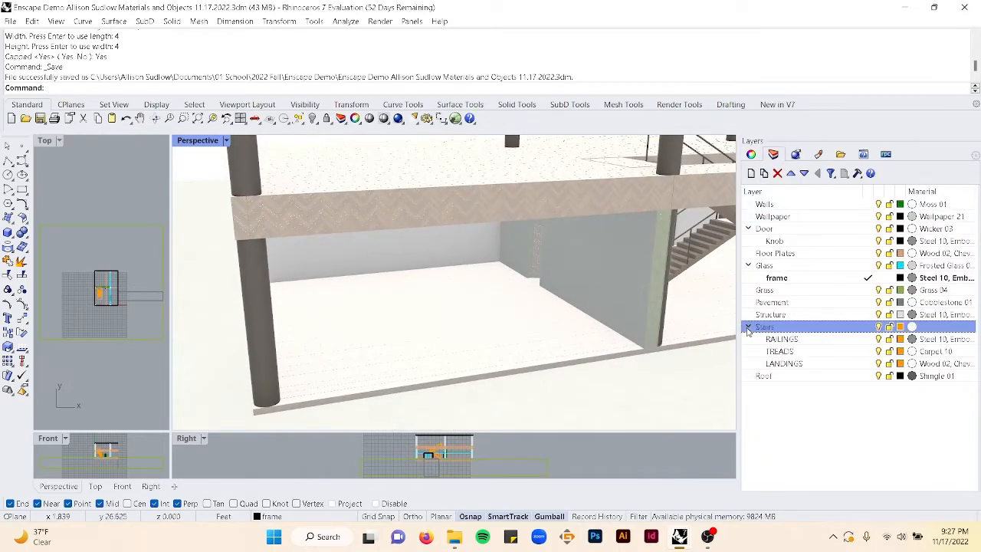
{"action": "left_click", "coordinate": [750, 265]}
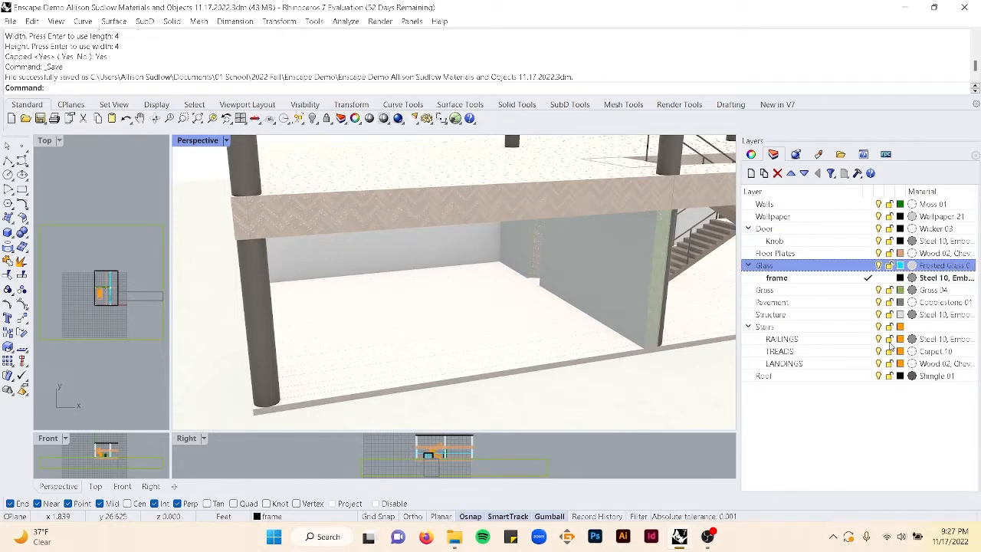
{"action": "right_click", "coordinate": [843, 333]}
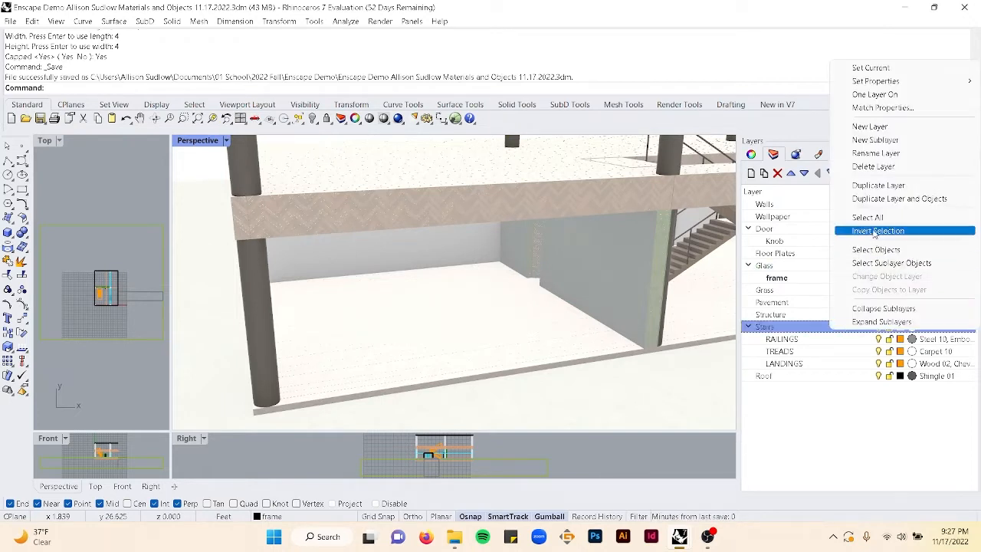
{"action": "left_click", "coordinate": [876, 251]}
- Save the Rhino file again
{"action": "scroll", "coordinate": [591, 286], "scroll_direction": "down", "scroll_amount": 5}
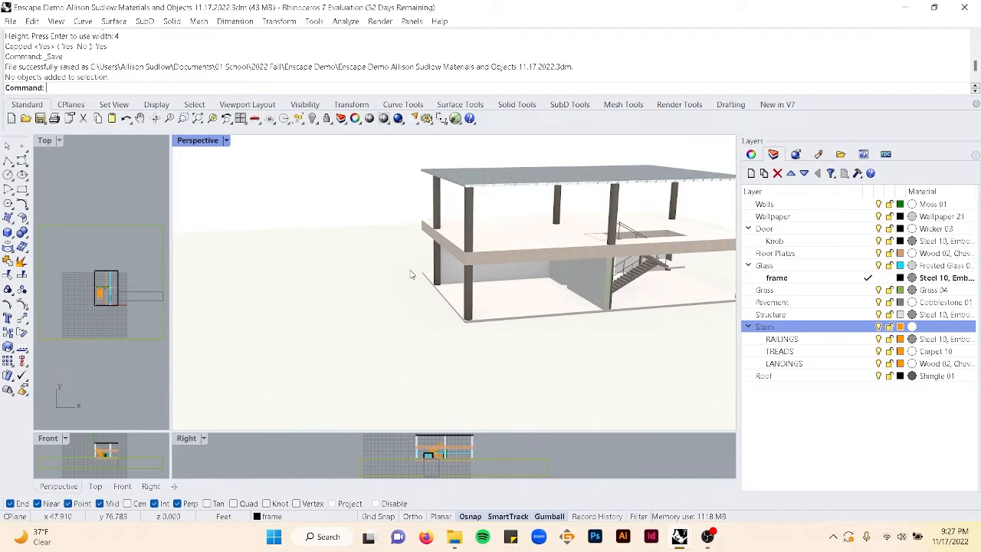
{"action": "scroll", "coordinate": [537, 214], "scroll_direction": "down", "scroll_amount": 5}
{"action": "right_click_drag", "start_coordinate": [579, 219], "coordinate": [486, 204]}
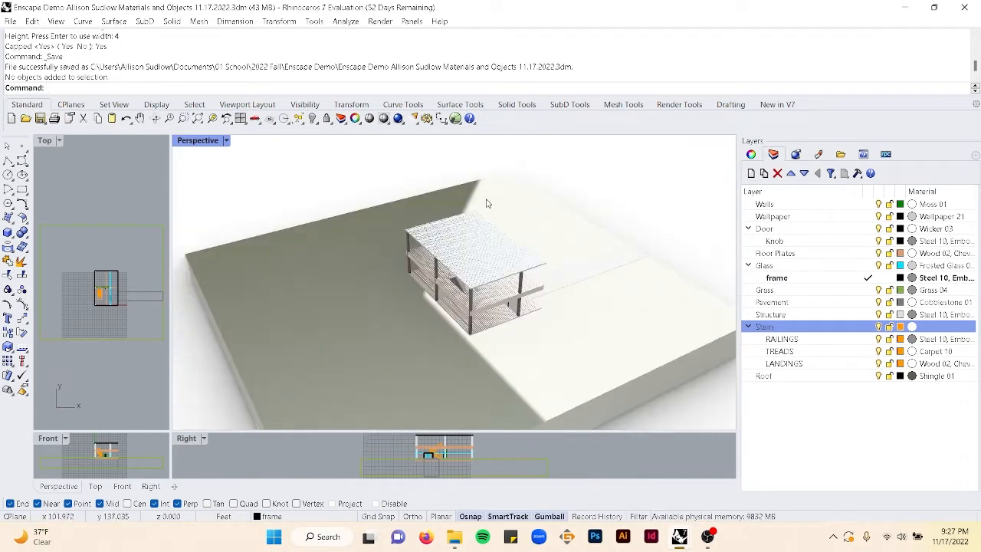
{"action": "key", "text": "ctrl+s"}
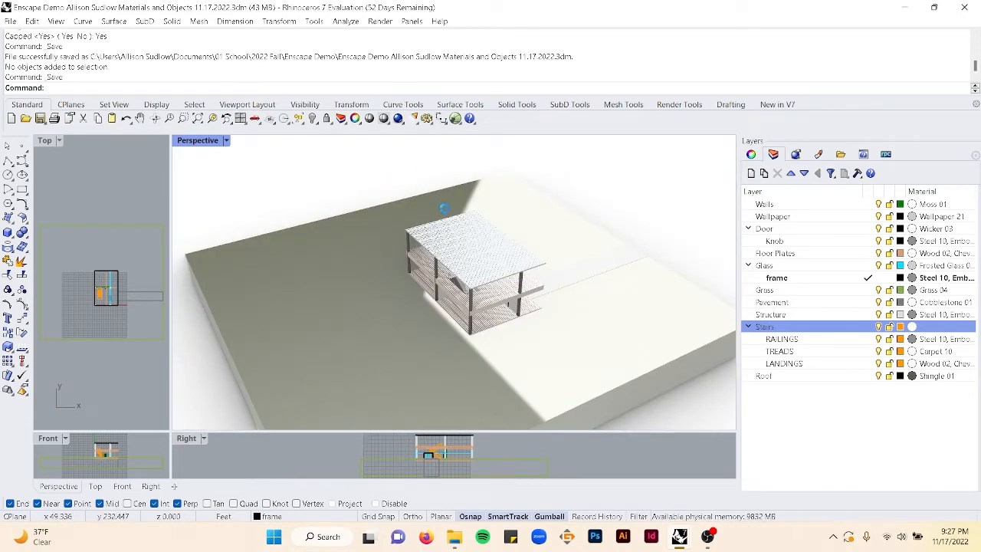
- Start Enscape with the EnscapeStartCommand to render the model
{"action": "right_click_drag", "start_coordinate": [559, 302], "coordinate": [513, 264]}
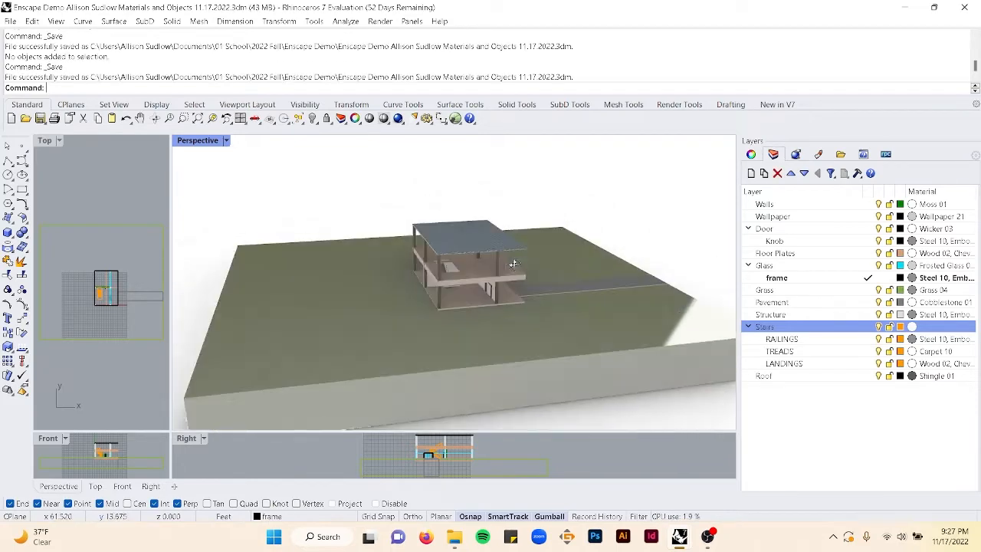
{"action": "type", "text": "EnscapeOpenMaterialEditorCommand"}
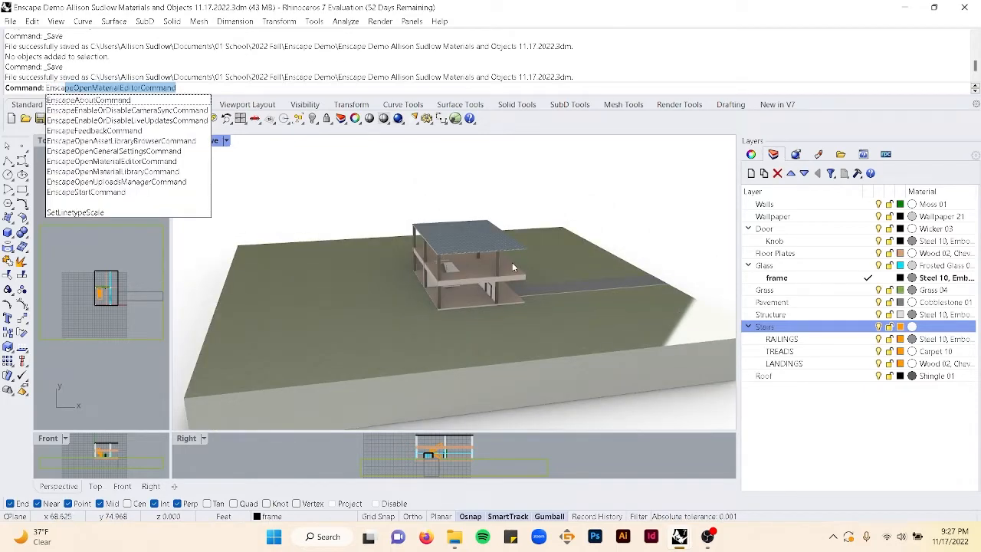
{"action": "left_click", "coordinate": [112, 192]}
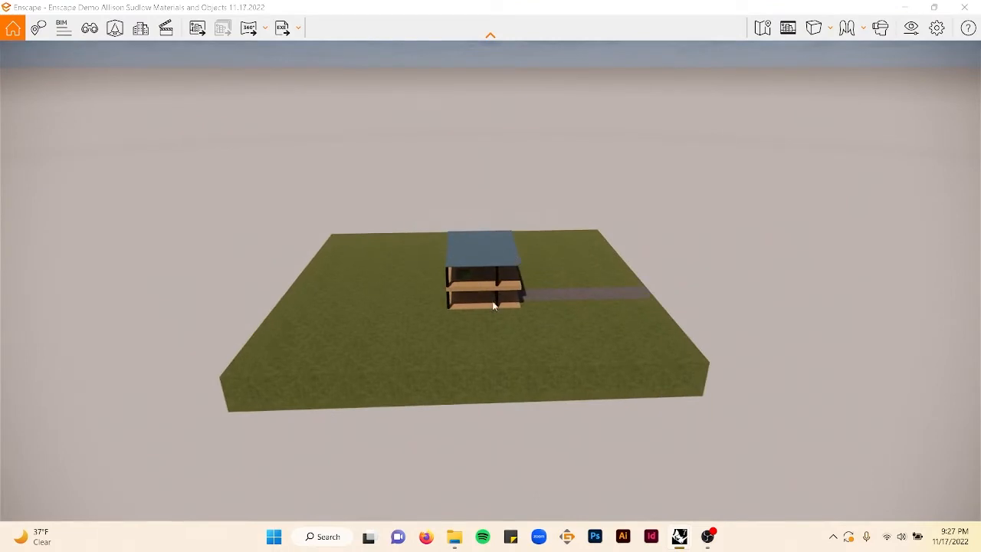
- Open Enscape's help controls and fly into the house to inspect the rendered materials
{"action": "left_click", "coordinate": [970, 26]}
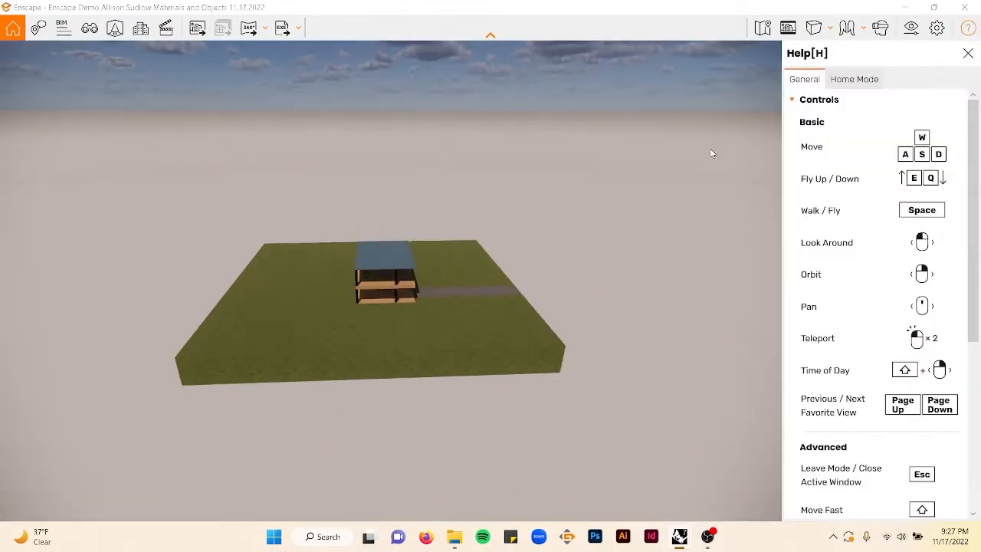
{"action": "double_click", "coordinate": [364, 318]}
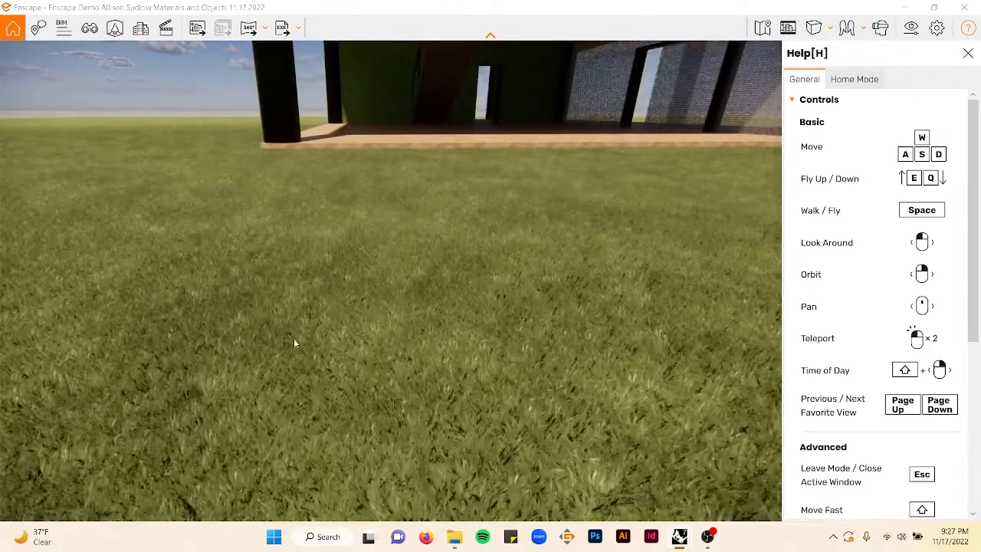
{"action": "left_click_drag", "start_coordinate": [293, 338], "coordinate": [375, 327]}
{"action": "scroll", "coordinate": [294, 308], "scroll_direction": "down", "scroll_amount": 5}
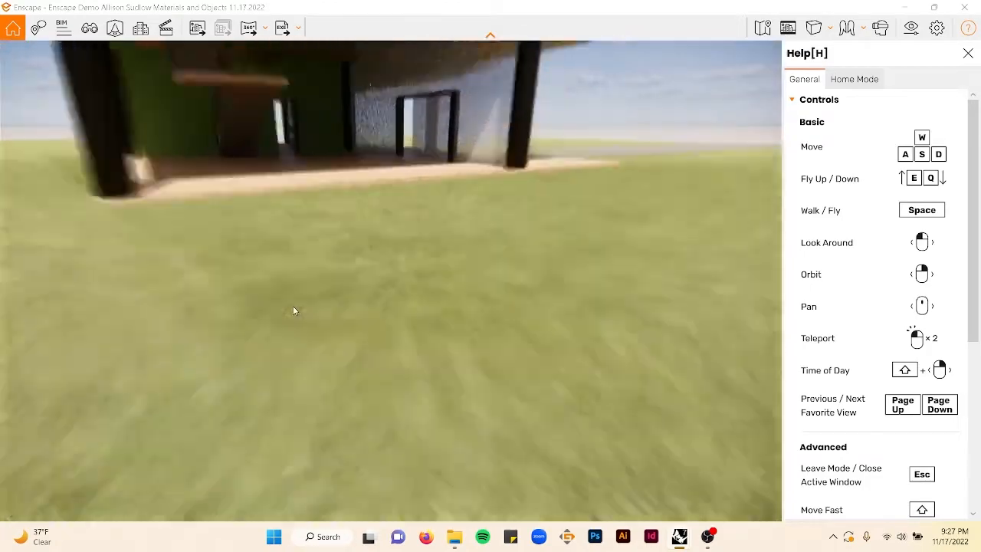
{"action": "right_click_drag", "start_coordinate": [301, 296], "coordinate": [398, 316]}
{"action": "left_click_drag", "start_coordinate": [491, 318], "coordinate": [409, 298]}
{"action": "scroll", "coordinate": [857, 251], "scroll_direction": "down", "scroll_amount": 4}
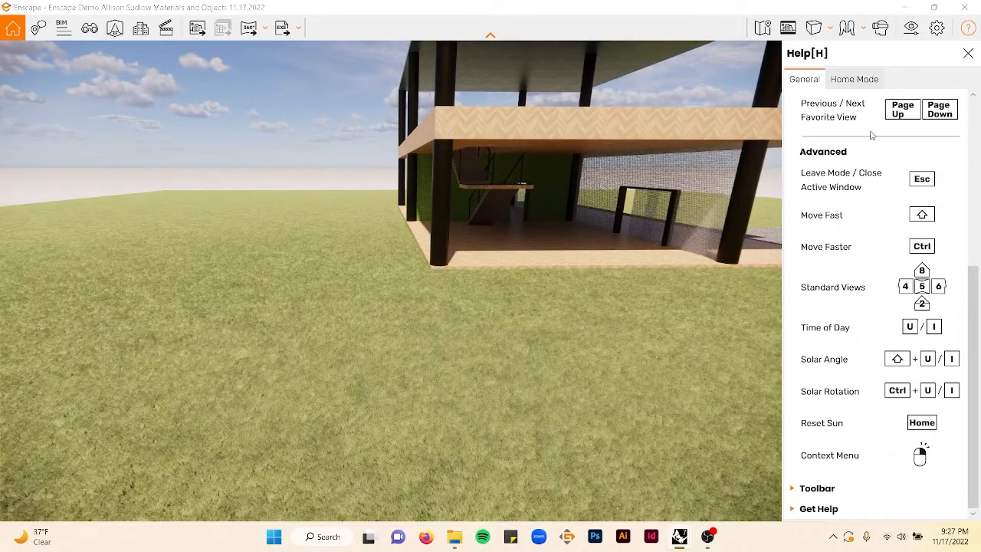
{"action": "mouse_move", "coordinate": [429, 252]}
{"action": "left_mouse_down"}
{"action": "mouse_move", "coordinate": [647, 241]}
{"action": "mouse_move", "coordinate": [427, 249]}
{"action": "left_mouse_up"}
{"action": "key", "text": "e"}
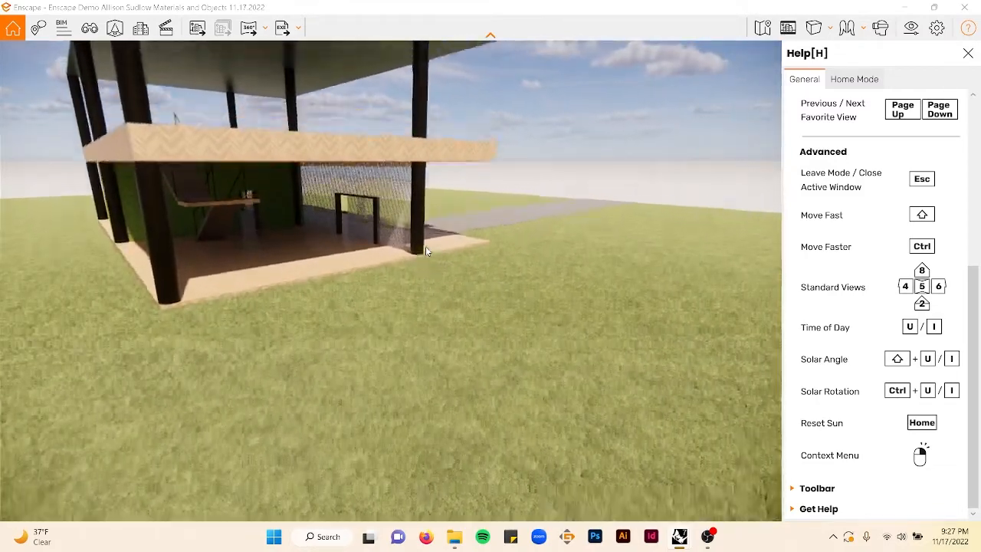
{"action": "key", "text": "w"}
{"action": "left_click_drag", "start_coordinate": [468, 247], "coordinate": [422, 247]}
{"action": "key", "text": "w"}
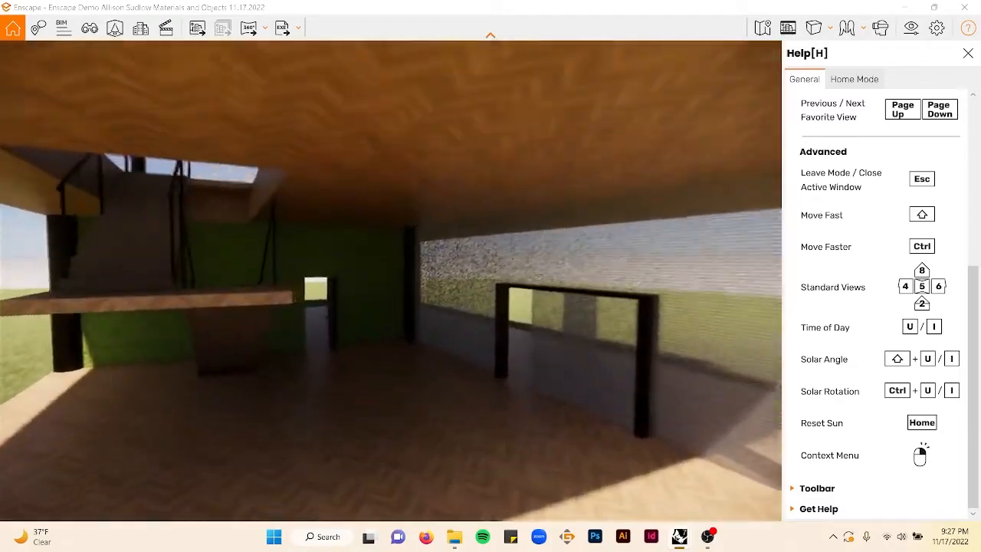
{"action": "key", "text": "w"}
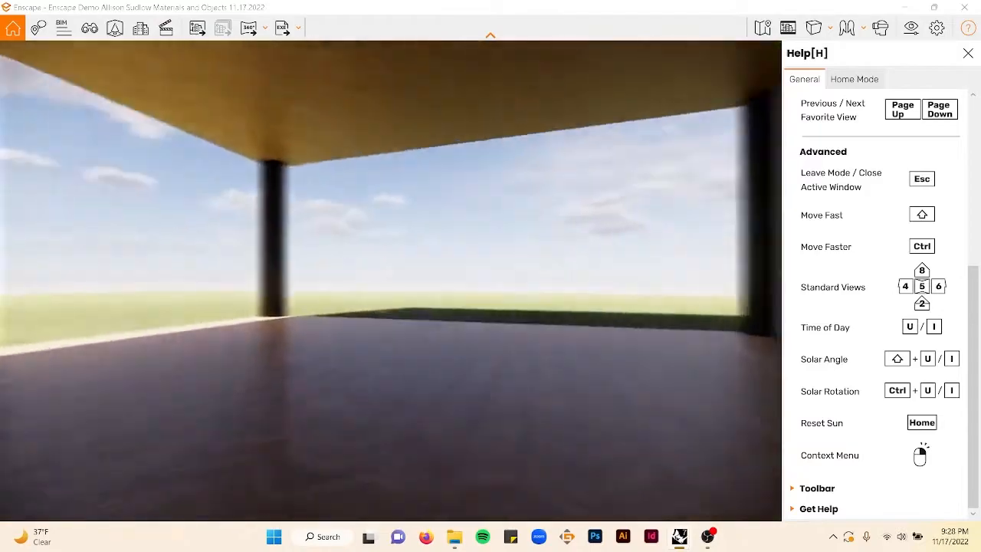
{"action": "key", "text": "w"}
- Walk through the rooms and around the roof and site to review the materials, then close Enscape
{"action": "left_click_drag", "start_coordinate": [468, 268], "coordinate": [138, 269]}
{"action": "key", "text": "w"}
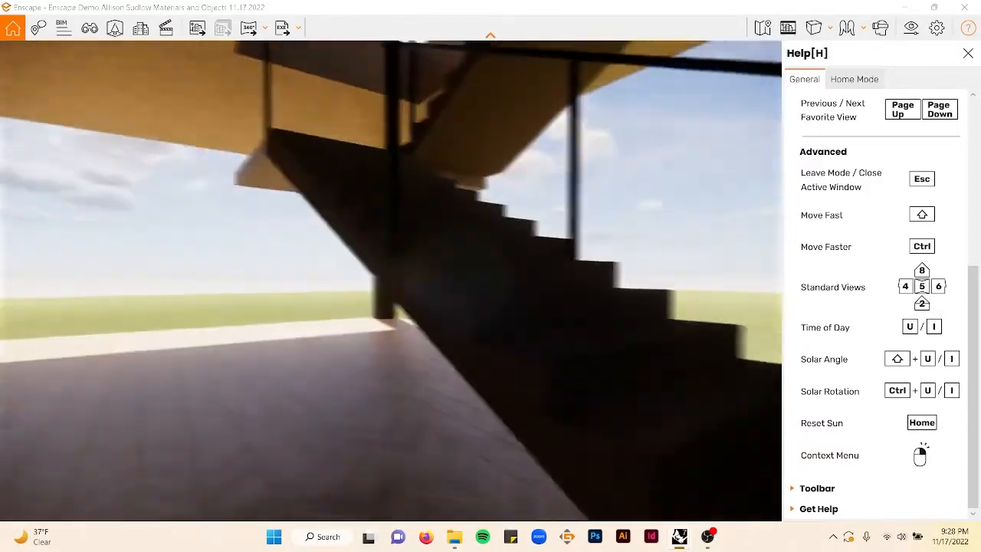
{"action": "left_click_drag", "start_coordinate": [307, 268], "coordinate": [591, 269]}
{"action": "key", "text": "w"}
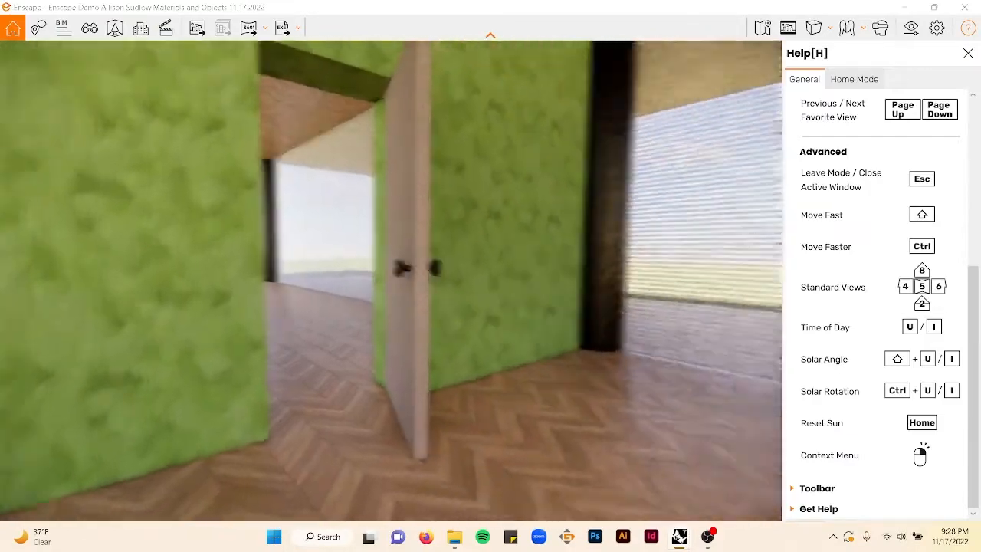
{"action": "key", "text": "w"}
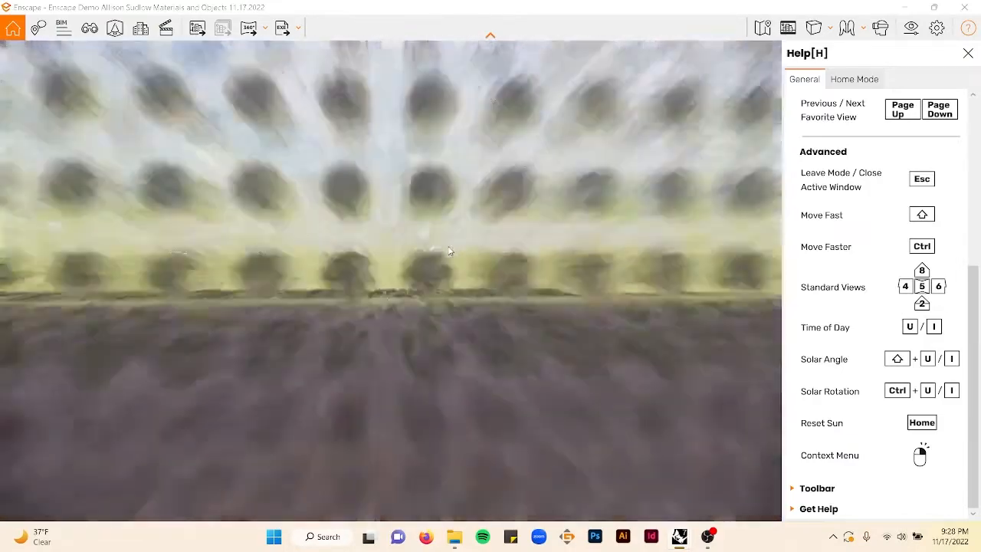
{"action": "key", "text": "e"}
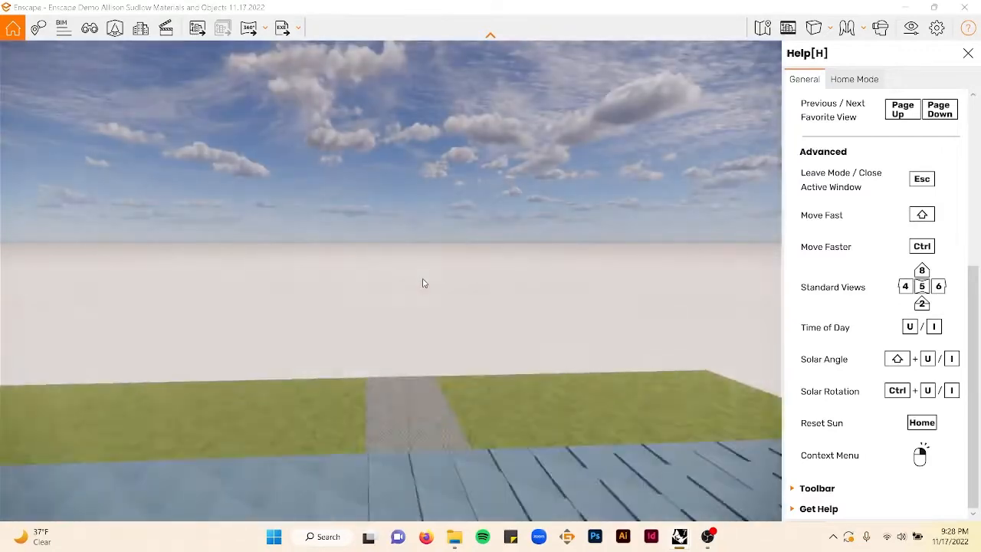
{"action": "left_click_drag", "start_coordinate": [438, 297], "coordinate": [446, 285]}
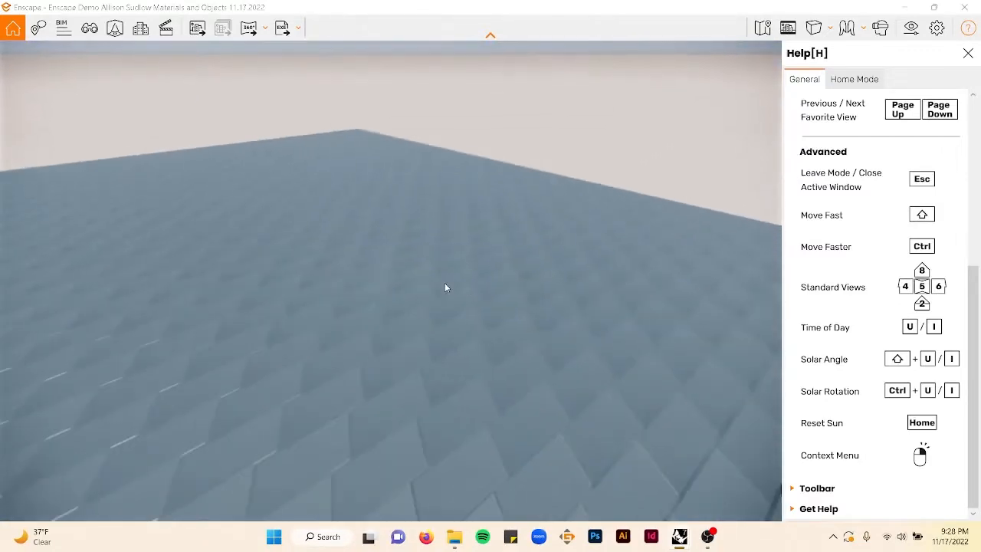
{"action": "key", "text": "d"}
{"action": "key", "text": "d"}
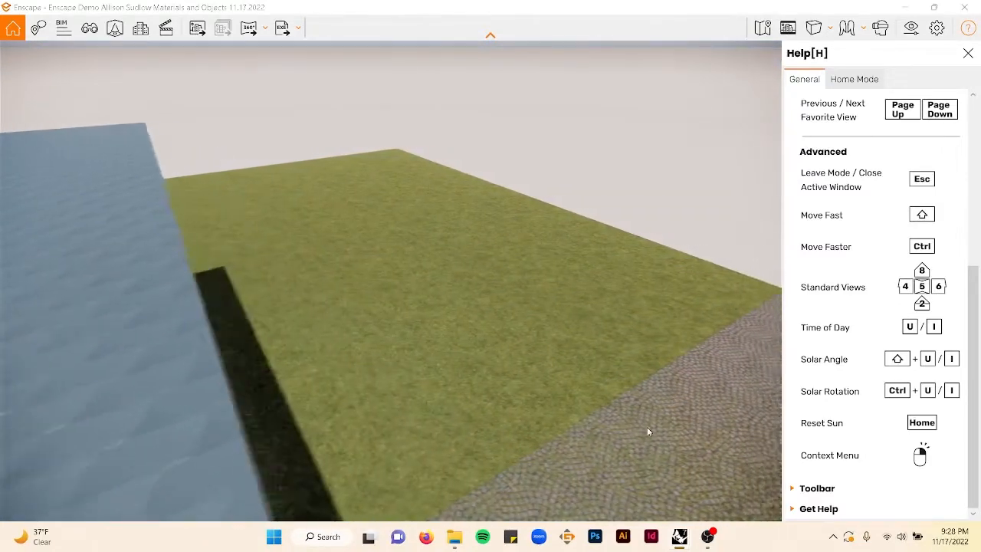
{"action": "key", "text": "w"}
{"action": "key", "text": "s"}
{"action": "key", "text": "d"}
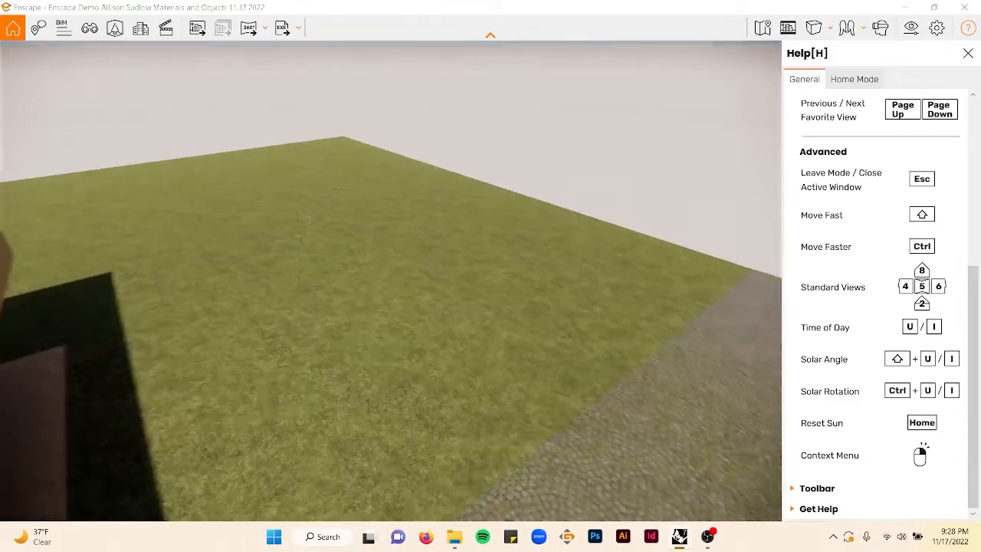
{"action": "left_click_drag", "start_coordinate": [644, 436], "coordinate": [531, 378]}
{"action": "key", "text": "w"}
{"action": "key", "text": "w"}
{"action": "left_click", "coordinate": [965, 7]}
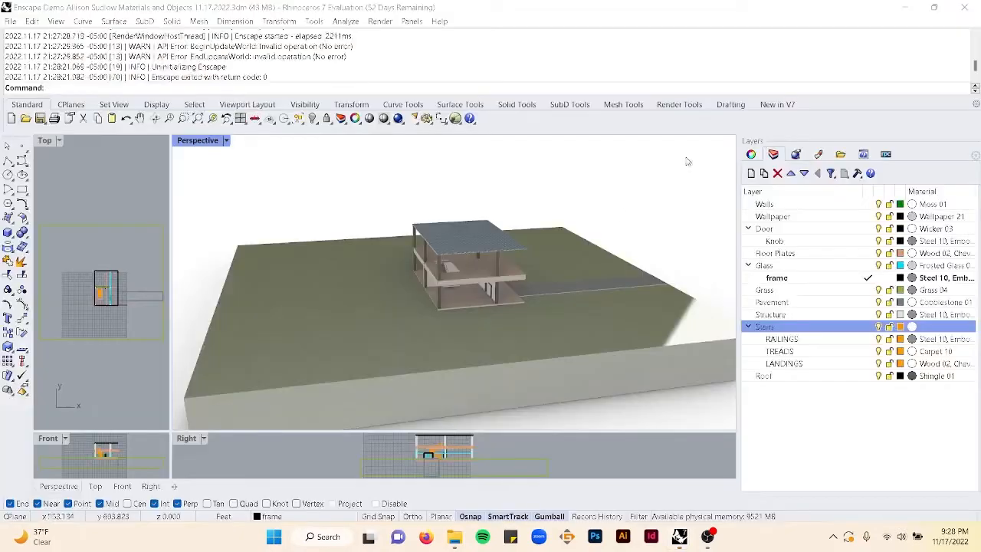
- Select the pavement and move it up 2 feet along its vertical axis with the gumball
{"action": "left_click", "coordinate": [616, 288]}
{"action": "scroll", "coordinate": [583, 279], "scroll_direction": "up", "scroll_amount": 5}
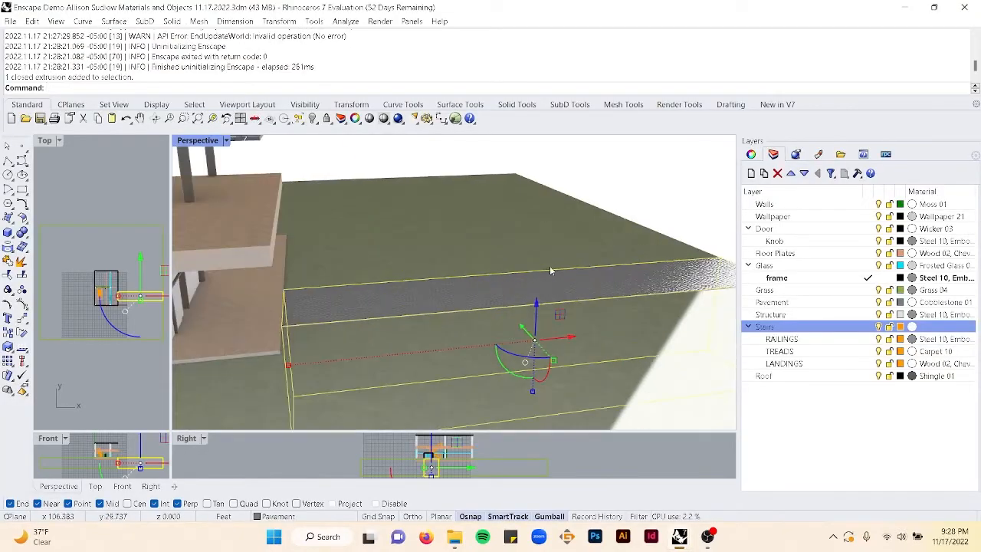
{"action": "left_click", "coordinate": [535, 305]}
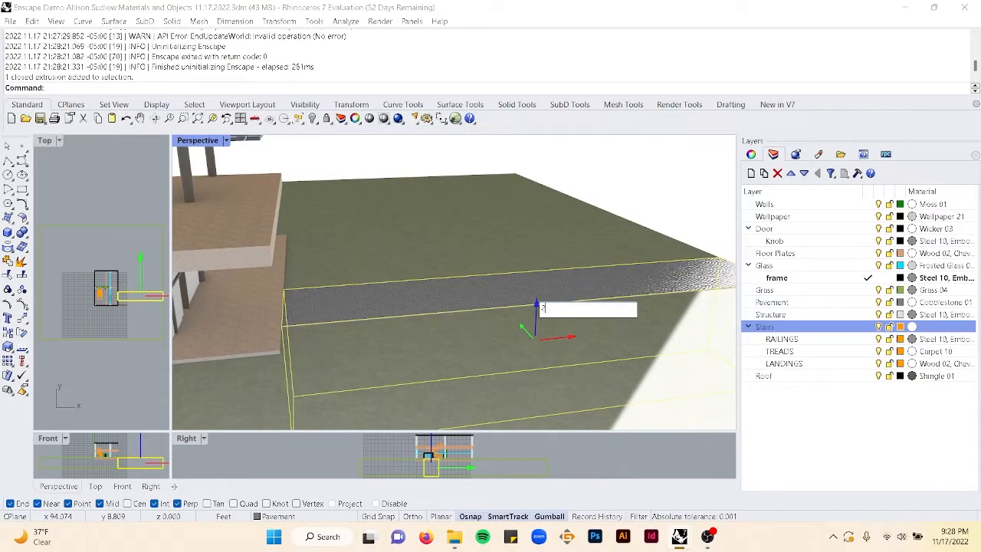
{"action": "type", "text": "2"}
{"action": "key", "text": "Return"}
{"action": "key", "text": "Escape"}
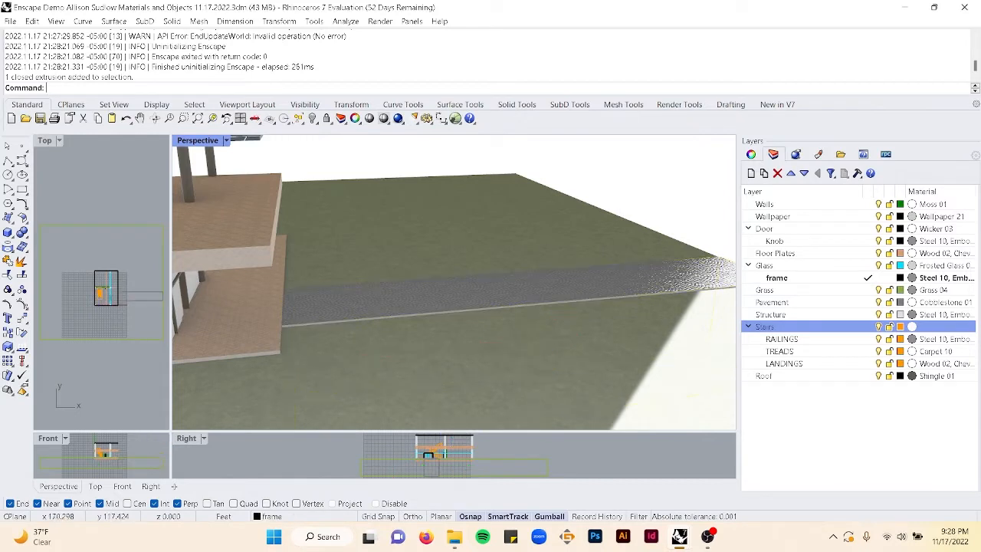
- Restart Enscape with EnscapeStartCommand and fly over to inspect the raised cobblestone pavement
{"action": "type", "text": "EnscapeStartCommand"}
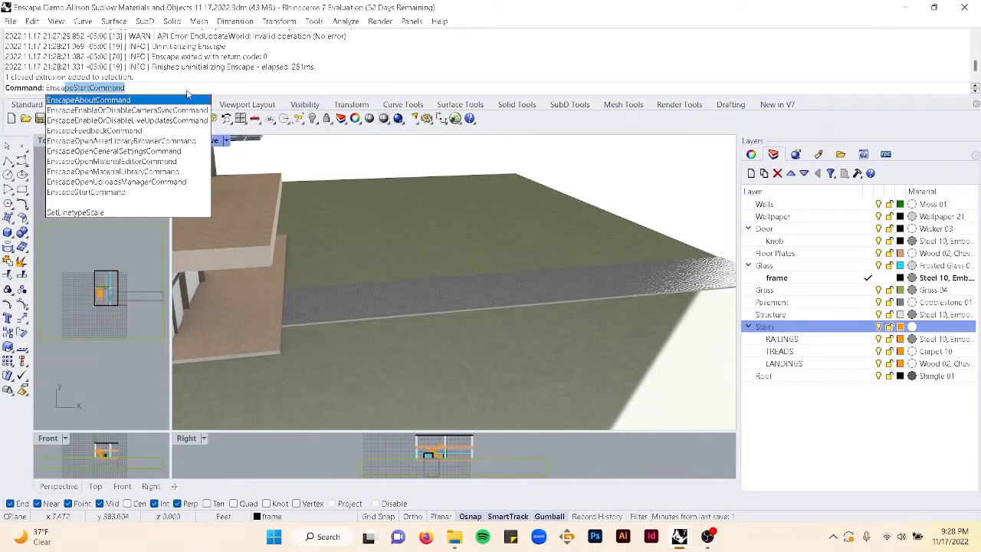
{"action": "left_click", "coordinate": [149, 193]}
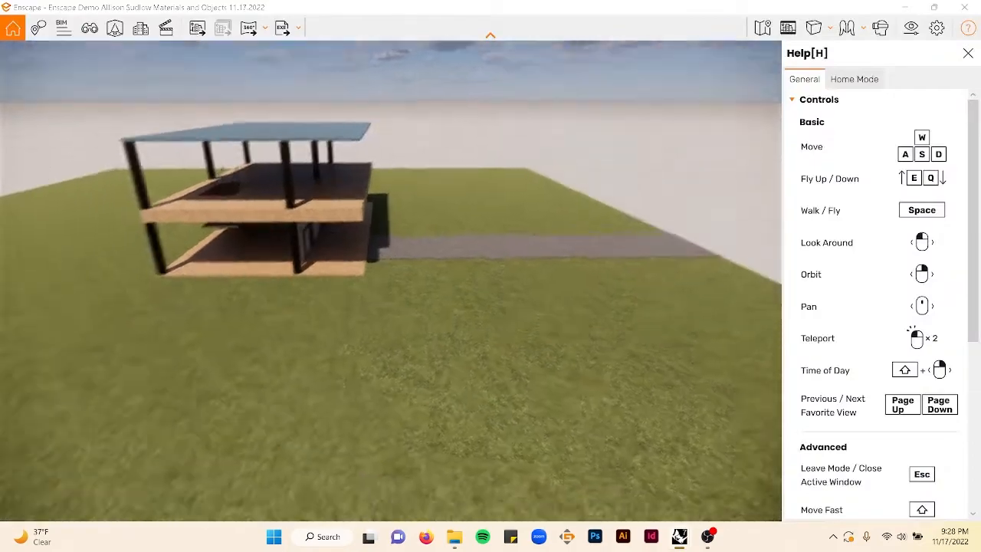
{"action": "scroll", "coordinate": [486, 205], "scroll_direction": "up", "scroll_amount": 10}
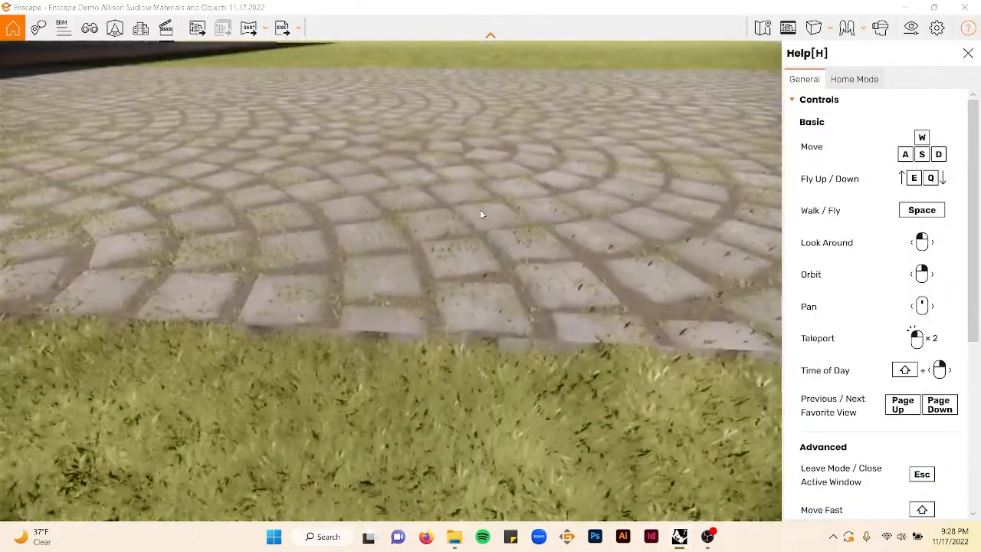
{"action": "scroll", "coordinate": [475, 211], "scroll_direction": "down", "scroll_amount": 10}
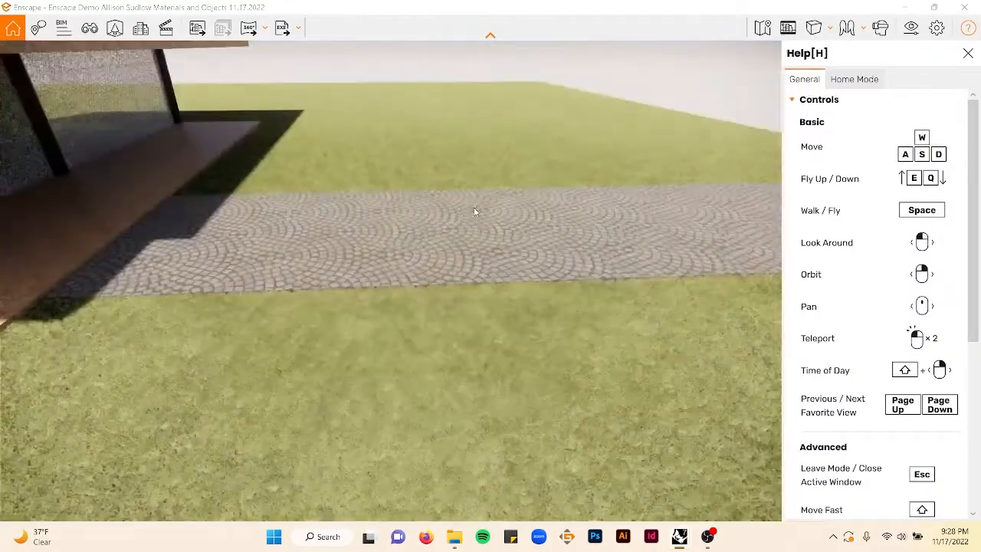
{"action": "left_click_drag", "start_coordinate": [474, 211], "coordinate": [534, 212]}
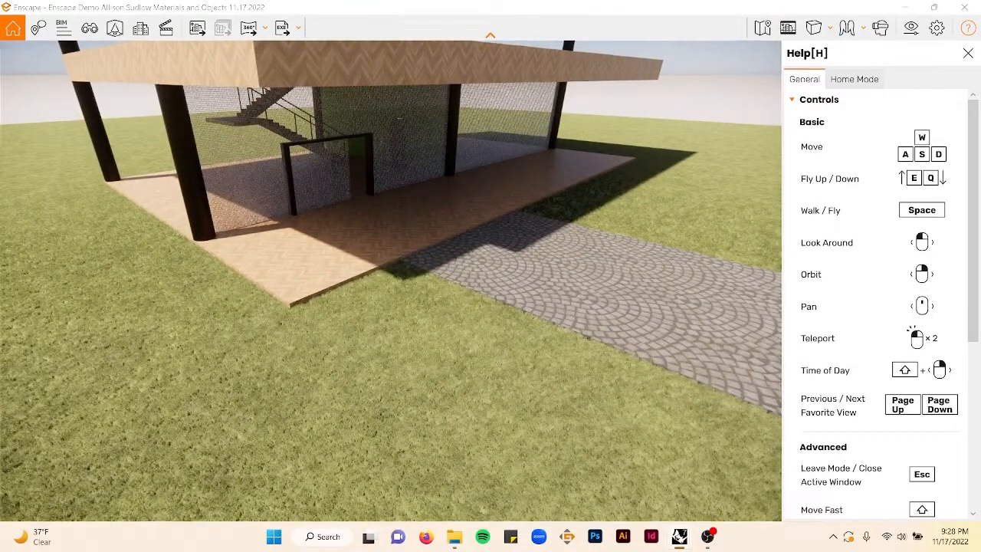
{"action": "left_click_drag", "start_coordinate": [476, 223], "coordinate": [398, 263]}
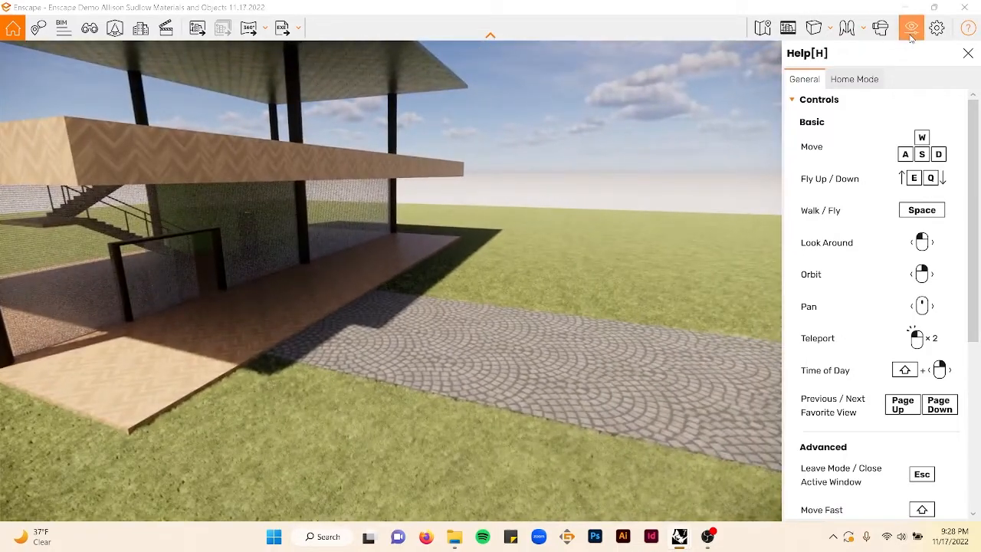
- Open the Visual Settings and set the sky horizon source to Mountains, after trying Forest
{"action": "left_click", "coordinate": [912, 29]}
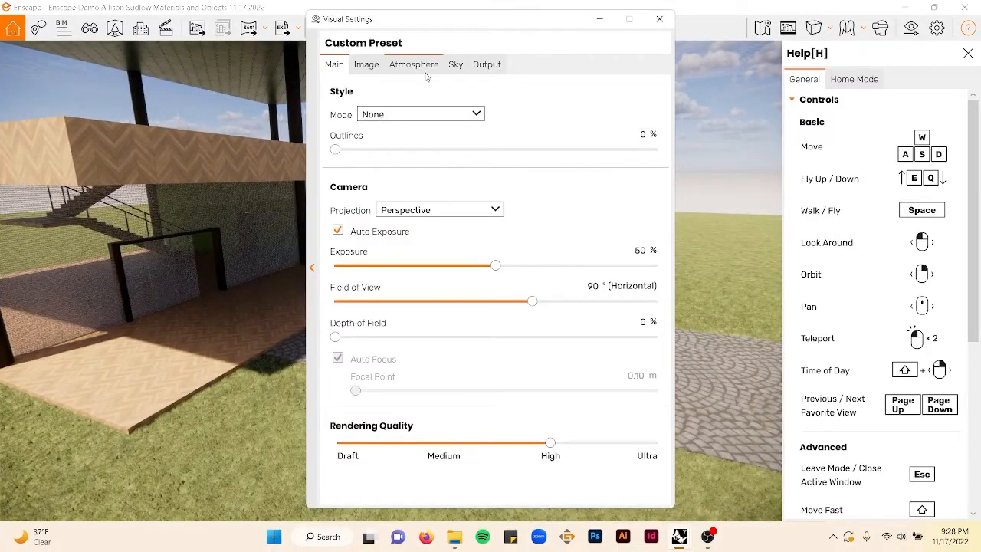
{"action": "left_click", "coordinate": [456, 66]}
{"action": "left_click", "coordinate": [437, 145]}
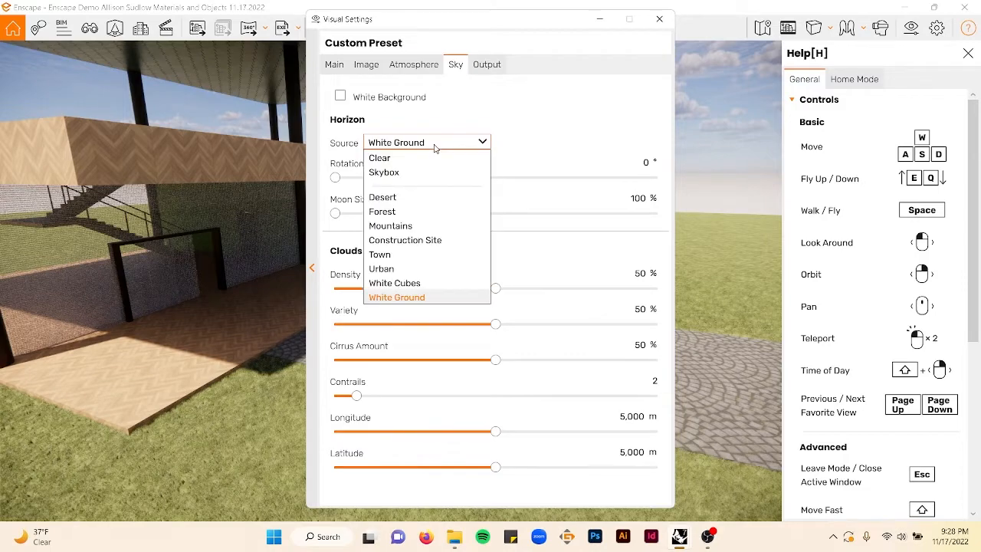
{"action": "left_click", "coordinate": [421, 218]}
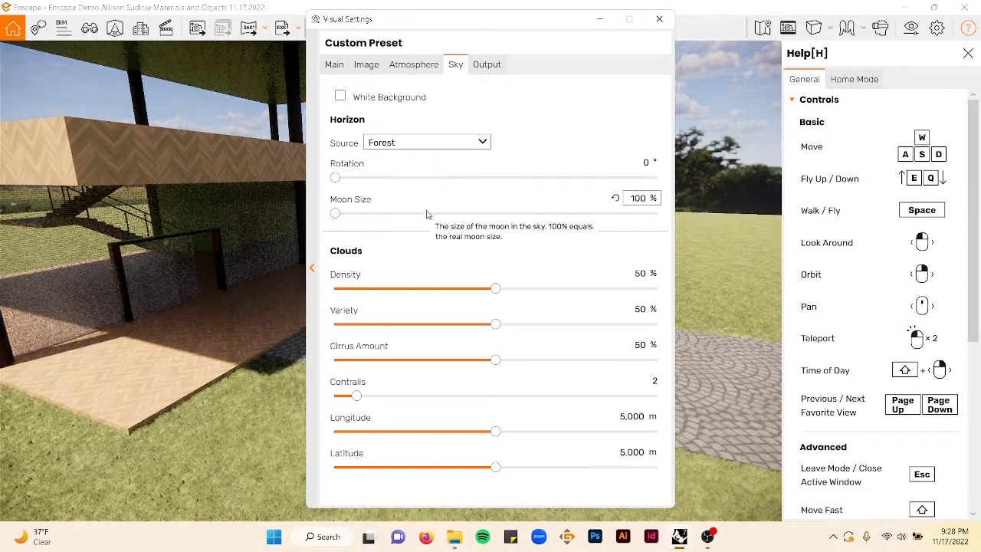
{"action": "left_click_drag", "start_coordinate": [192, 197], "coordinate": [15, 201]}
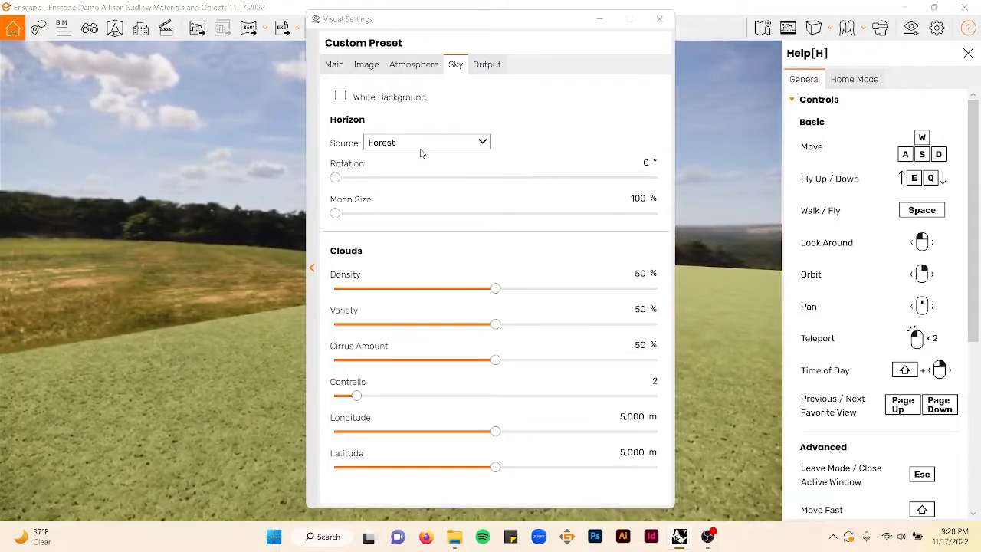
{"action": "left_click", "coordinate": [421, 144]}
{"action": "left_click", "coordinate": [396, 227]}
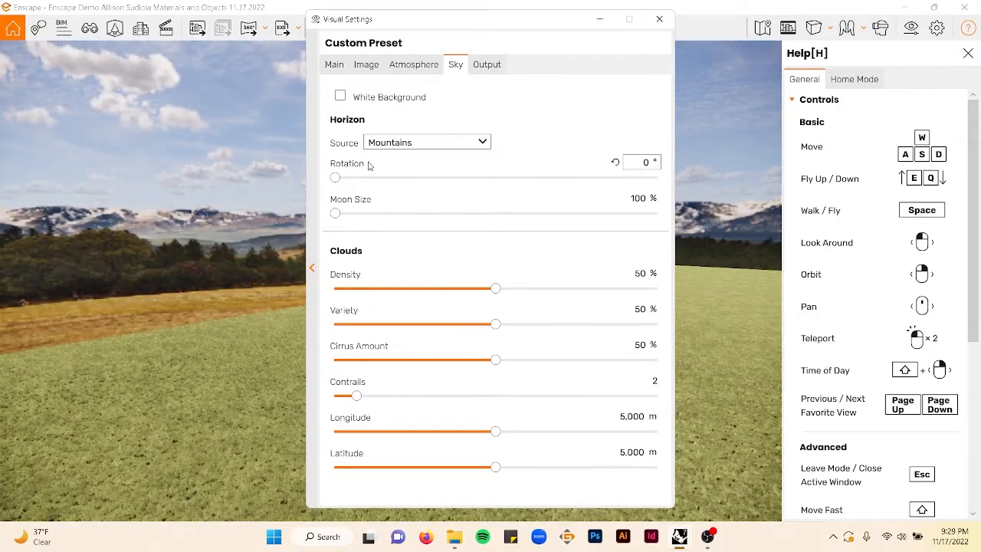
{"action": "left_click_drag", "start_coordinate": [213, 232], "coordinate": [314, 233]}
{"action": "left_click", "coordinate": [421, 142]}
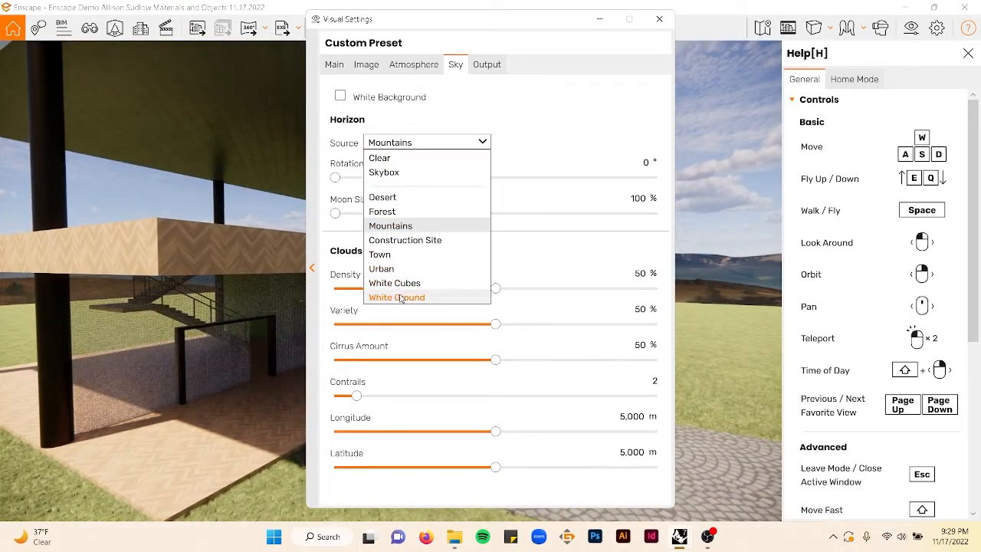
{"action": "left_click", "coordinate": [566, 150]}
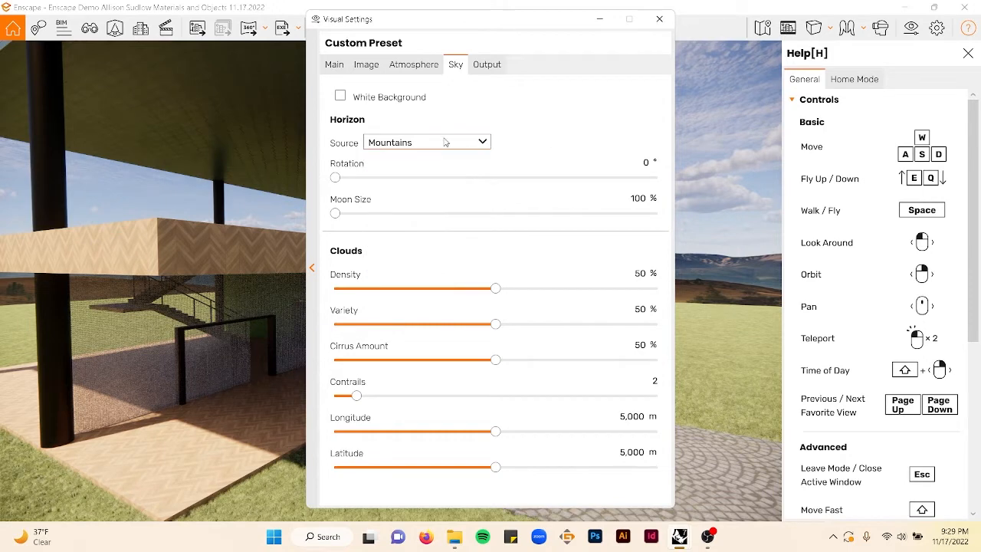
{"action": "left_click", "coordinate": [401, 145]}
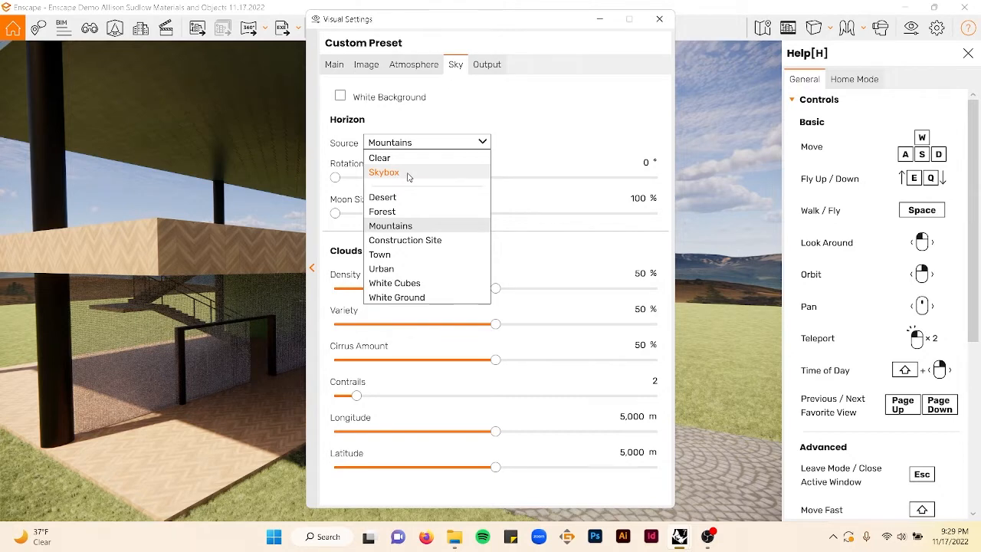
{"action": "left_click", "coordinate": [525, 167]}
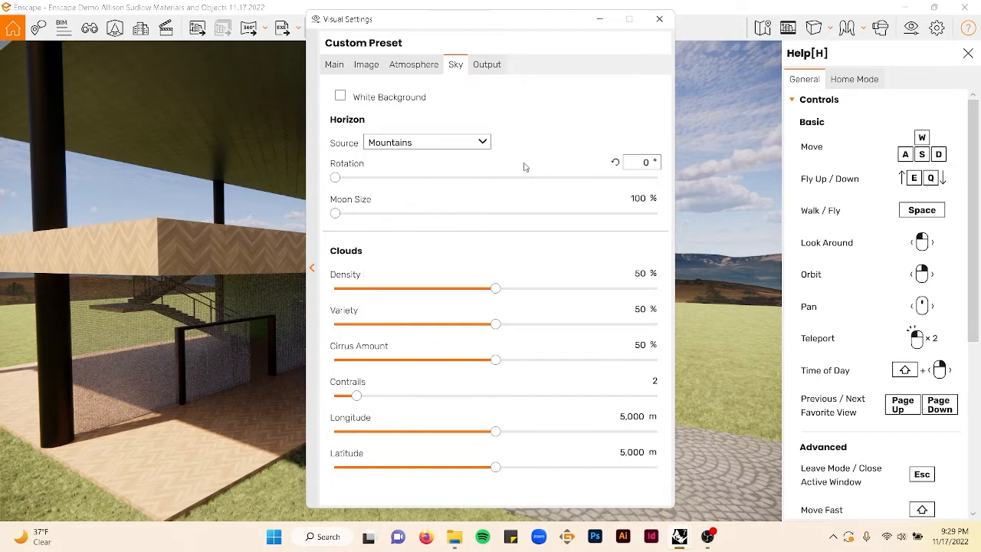
- Set the output resolution to Ultra HD and the panorama resolution to High
{"action": "left_click", "coordinate": [487, 65]}
{"action": "left_click", "coordinate": [441, 115]}
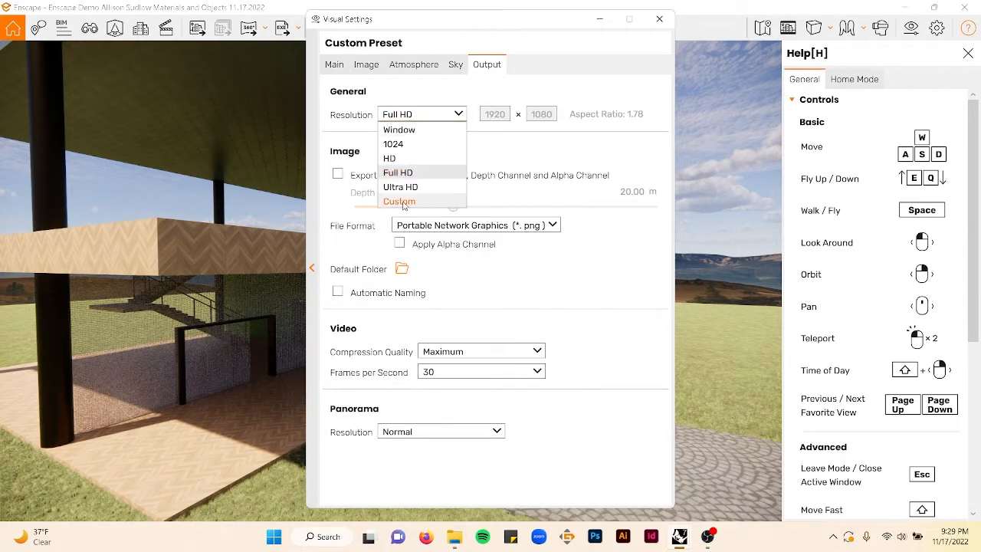
{"action": "left_click", "coordinate": [495, 91]}
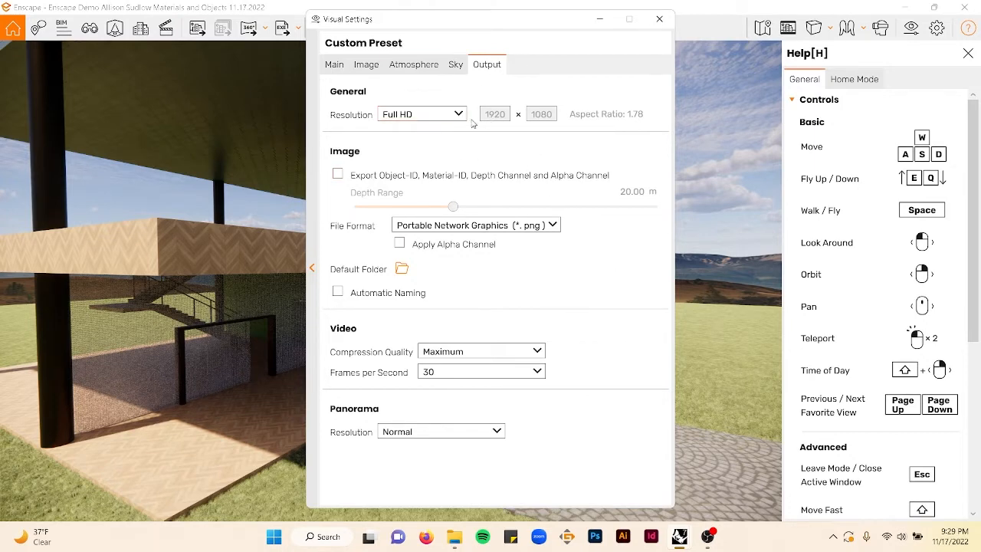
{"action": "left_click", "coordinate": [449, 114]}
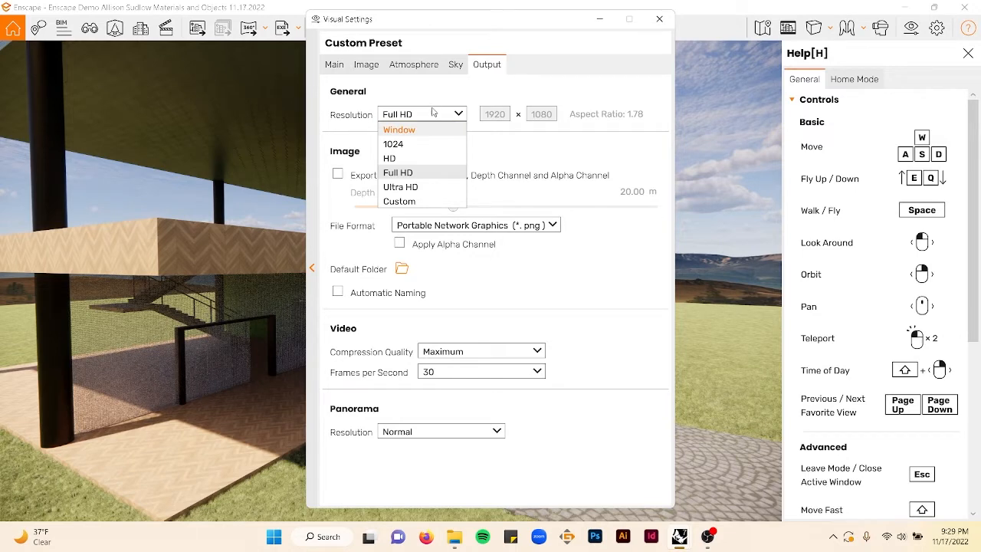
{"action": "left_click", "coordinate": [401, 187]}
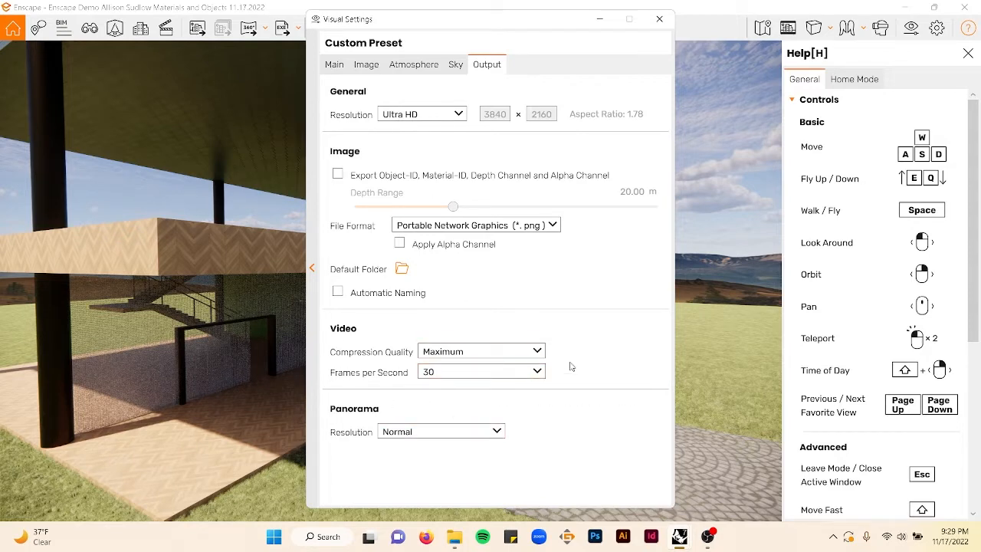
{"action": "left_click", "coordinate": [430, 433]}
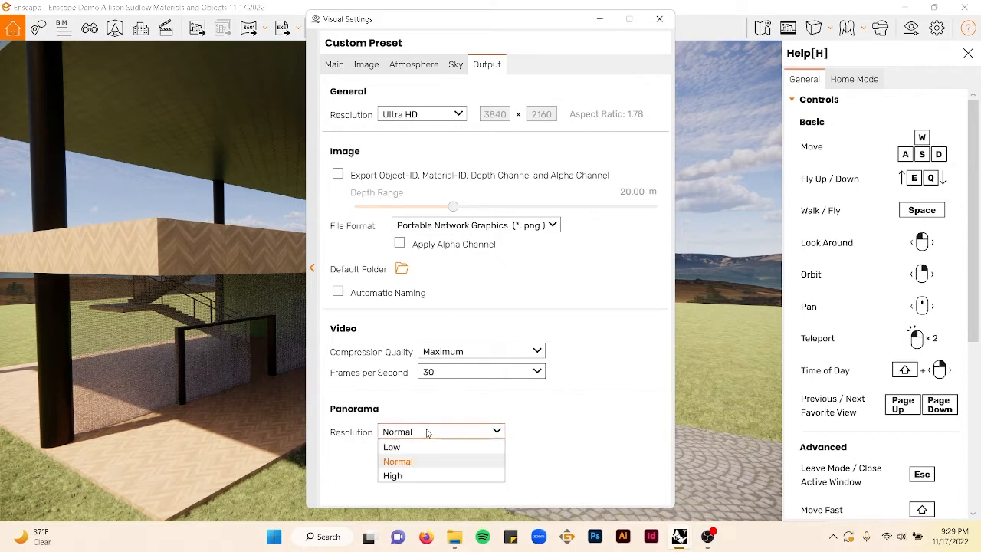
{"action": "left_click", "coordinate": [418, 476]}
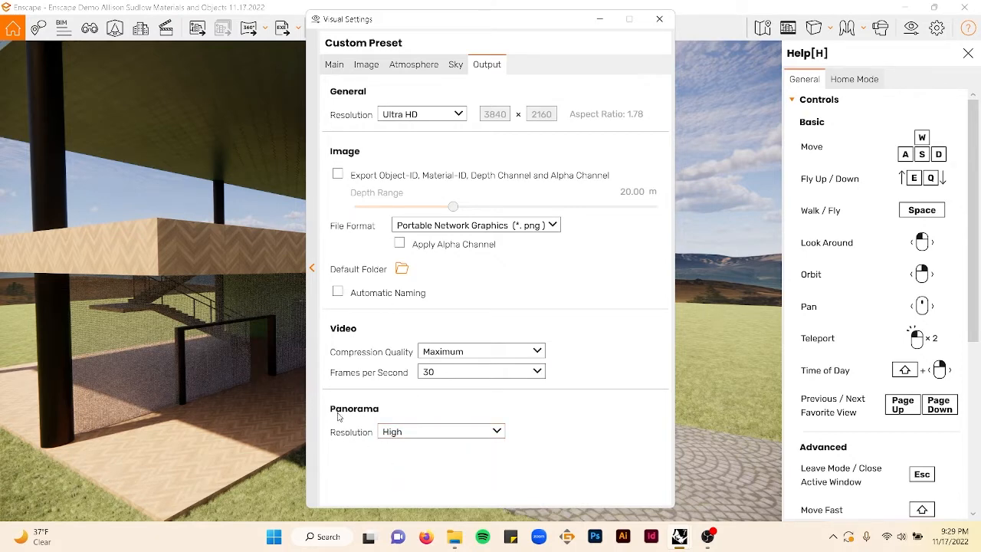
- Set the camera field of view to 106° and the depth of field to 33%
{"action": "left_click", "coordinate": [335, 67]}
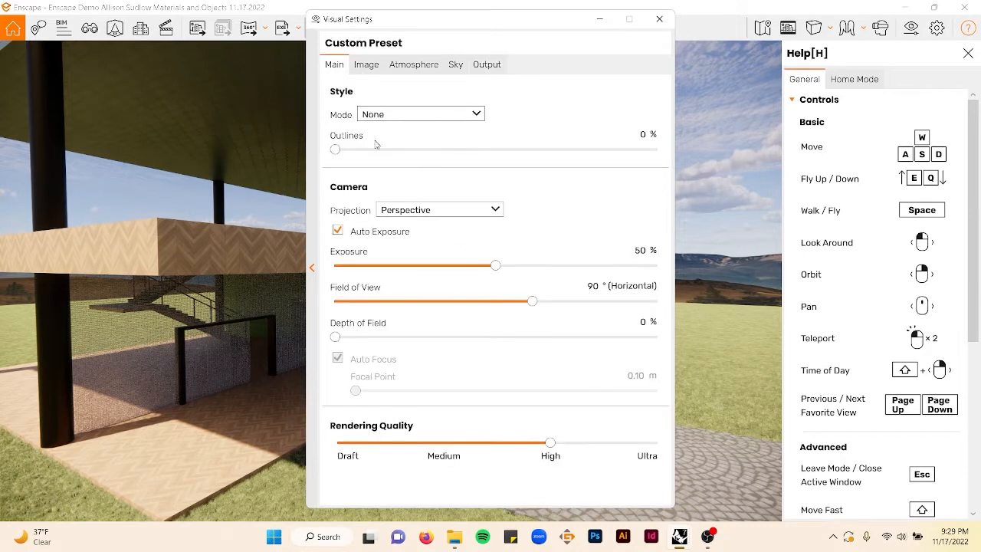
{"action": "left_click_drag", "start_coordinate": [532, 302], "coordinate": [569, 314]}
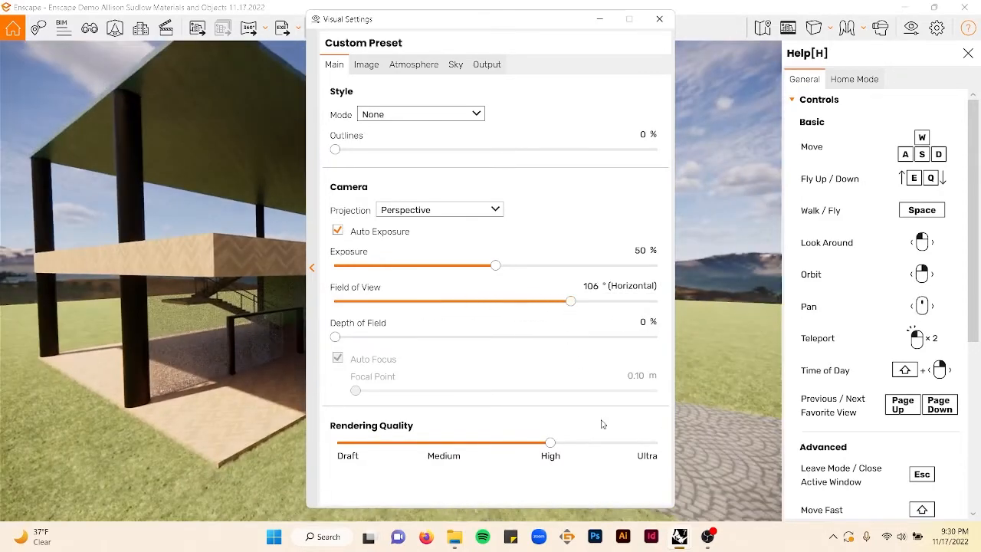
{"action": "left_click_drag", "start_coordinate": [335, 337], "coordinate": [496, 341]}
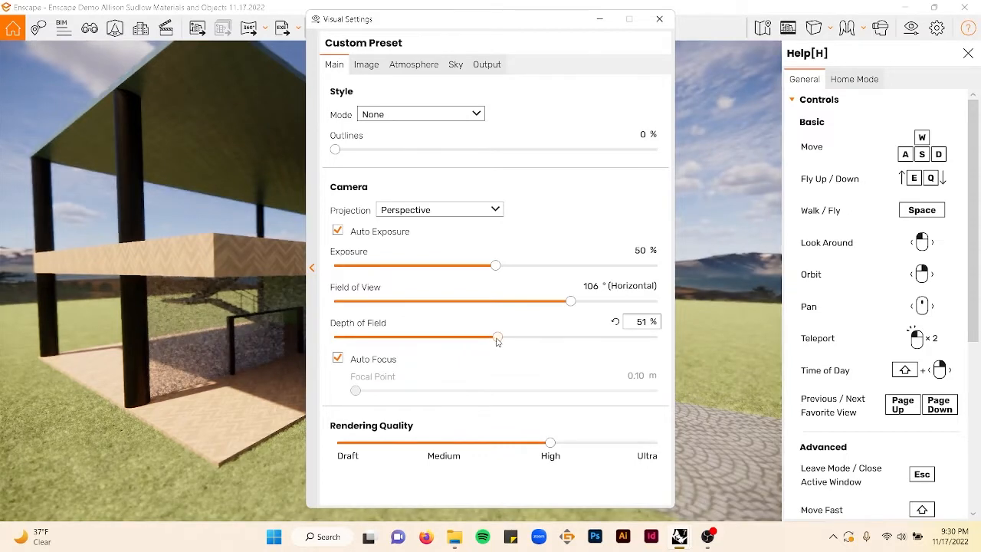
{"action": "left_click_drag", "start_coordinate": [525, 35], "coordinate": [737, 48]}
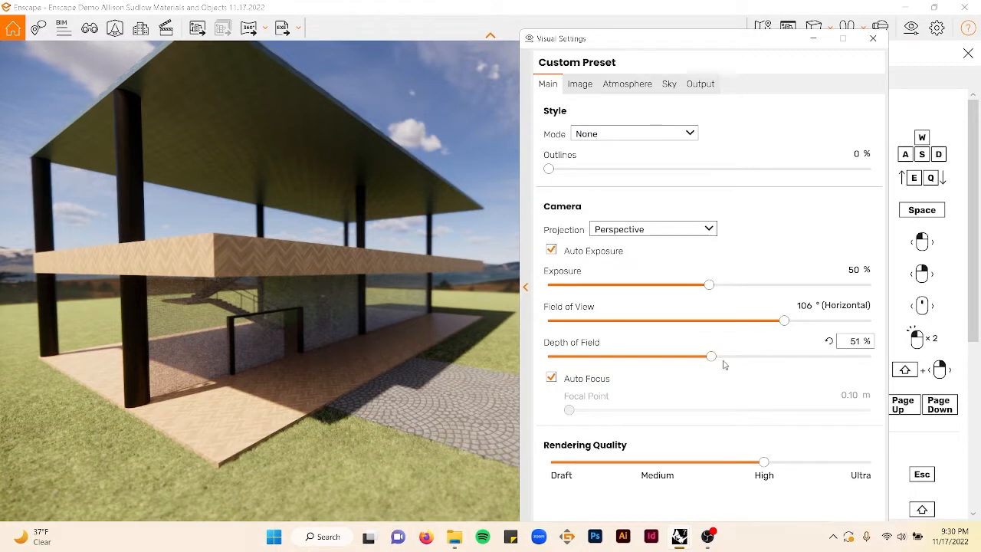
{"action": "left_click_drag", "start_coordinate": [712, 357], "coordinate": [666, 359]}
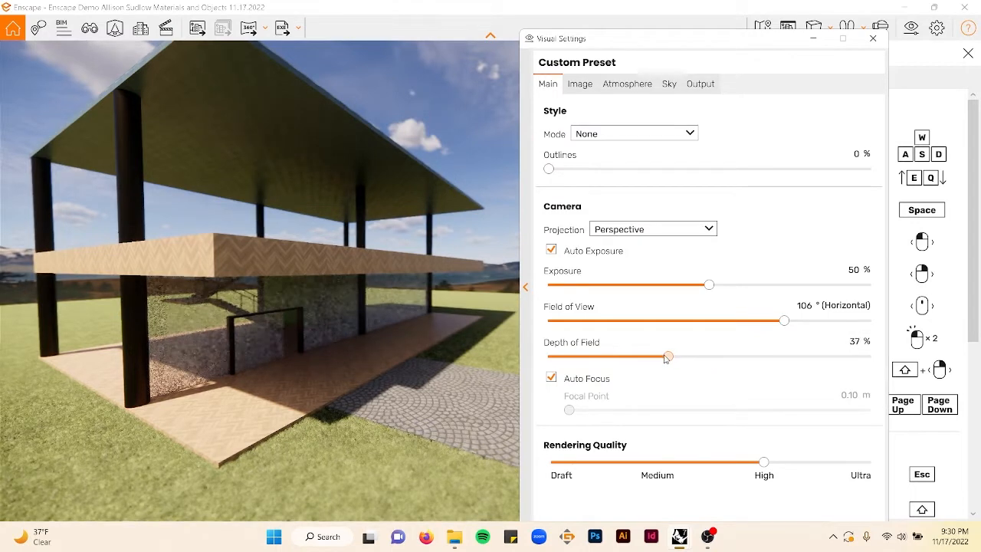
{"action": "left_click", "coordinate": [552, 378]}
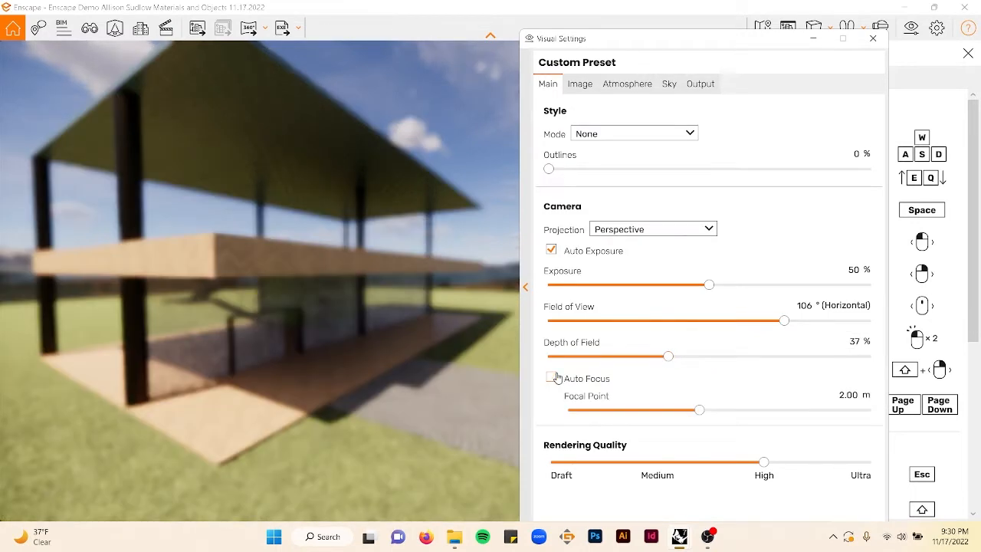
{"action": "left_click", "coordinate": [555, 378]}
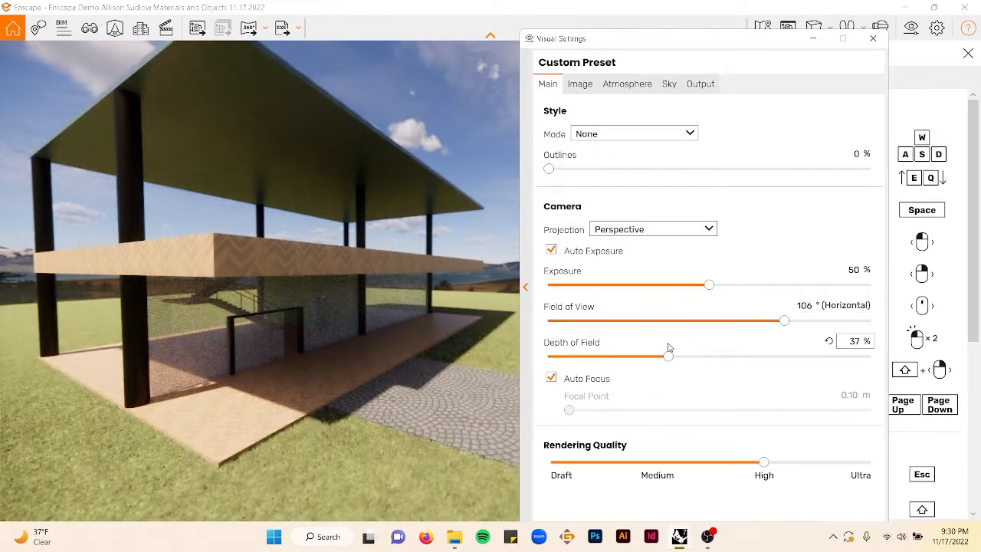
{"action": "mouse_move", "coordinate": [667, 357]}
{"action": "left_mouse_down"}
{"action": "mouse_move", "coordinate": [627, 363]}
{"action": "mouse_move", "coordinate": [655, 359]}
{"action": "left_mouse_up"}
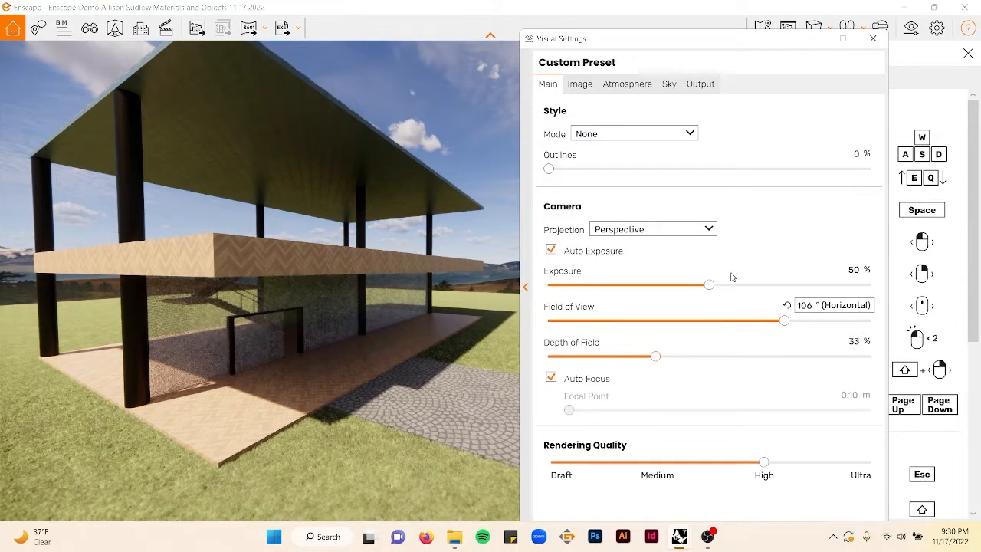
- Set the camera projection to Two-Point
{"action": "left_click", "coordinate": [622, 135]}
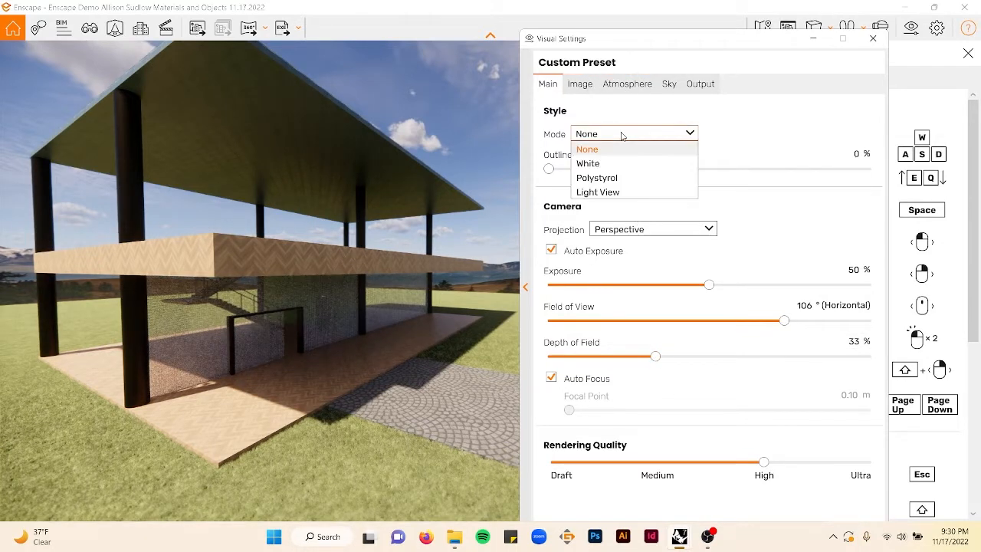
{"action": "left_click", "coordinate": [755, 145]}
{"action": "left_click", "coordinate": [707, 230]}
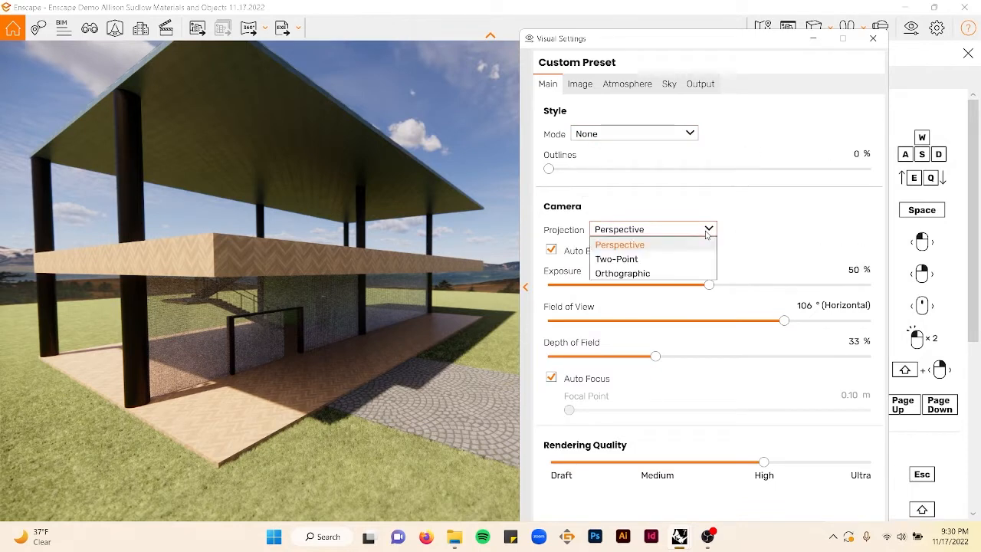
{"action": "left_click", "coordinate": [617, 259]}
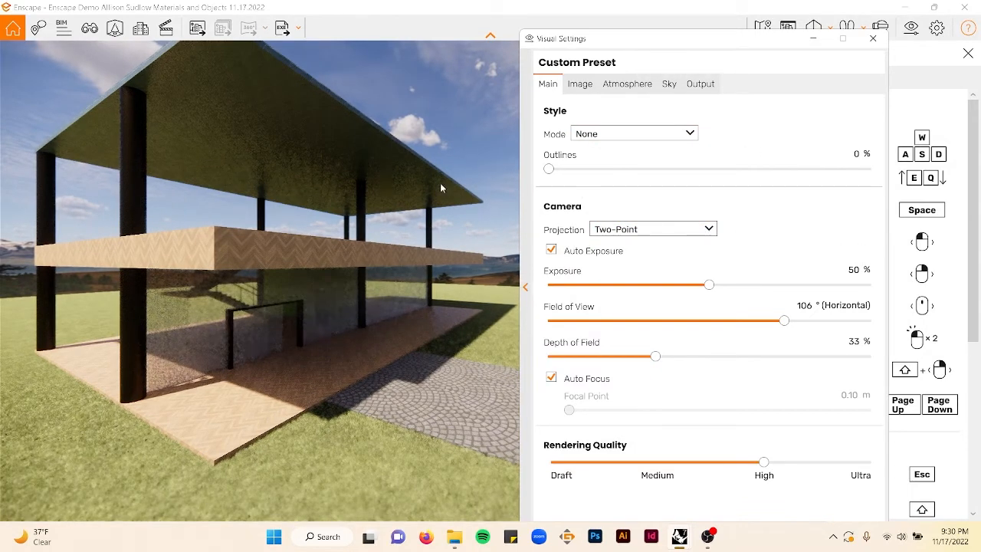
- Try the Orthographic camera projection and orbit to preview the house with it
{"action": "left_click", "coordinate": [656, 229]}
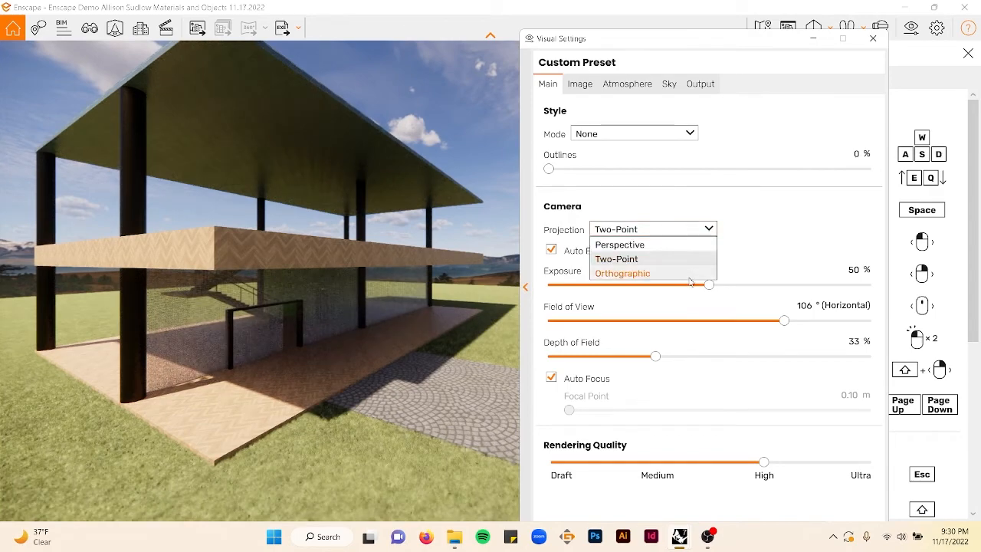
{"action": "left_click", "coordinate": [669, 275]}
{"action": "scroll", "coordinate": [407, 262], "scroll_direction": "up", "scroll_amount": 3}
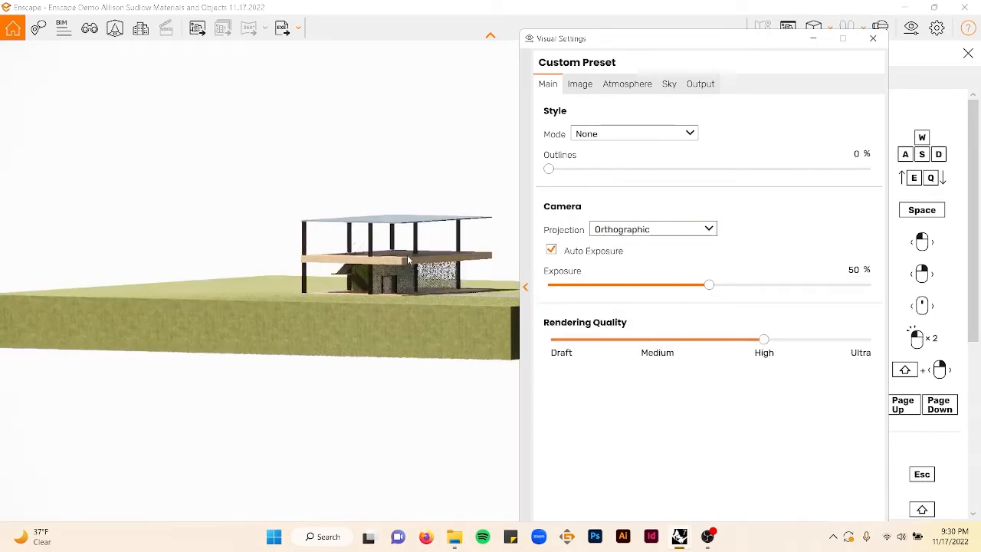
{"action": "scroll", "coordinate": [407, 256], "scroll_direction": "up", "scroll_amount": 4}
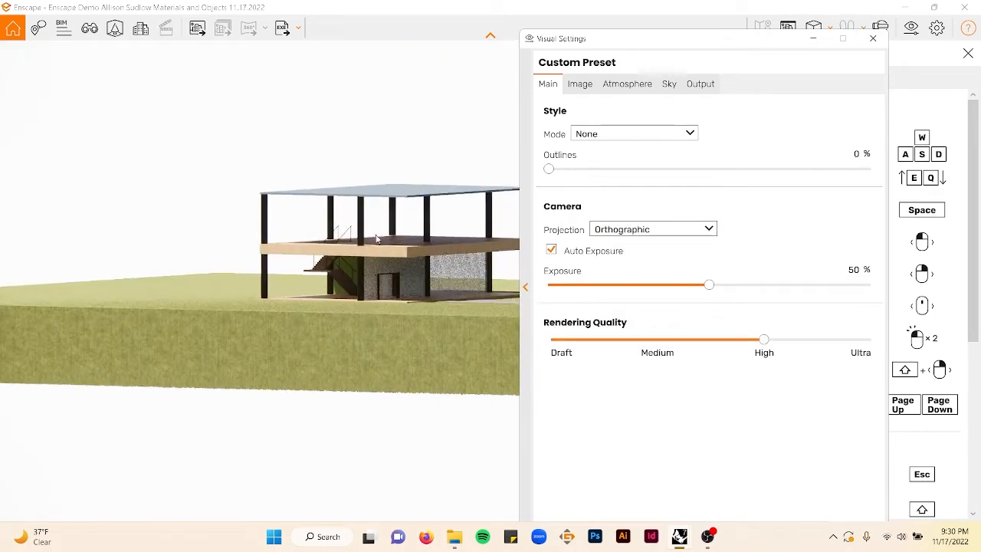
{"action": "left_click_drag", "start_coordinate": [407, 256], "coordinate": [447, 260]}
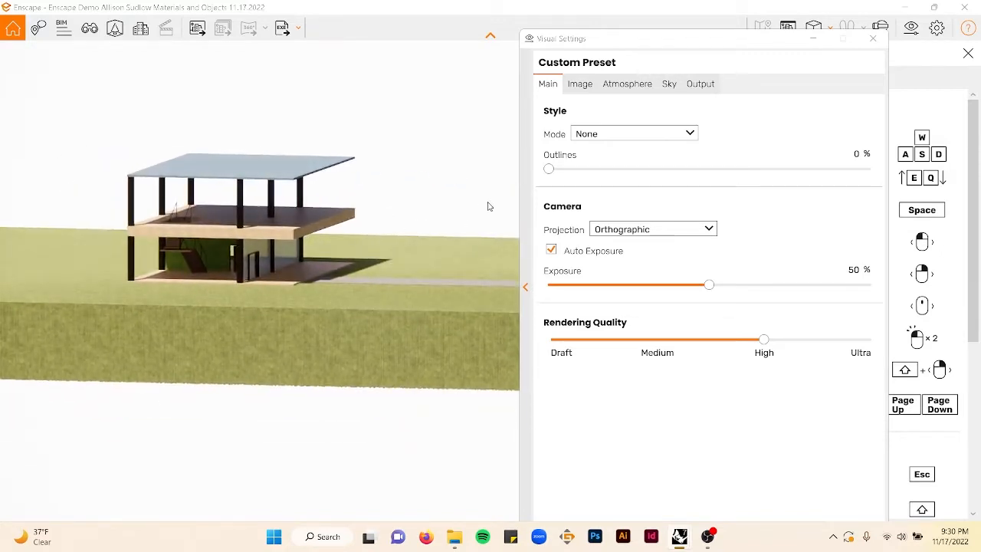
- Set the camera projection to Perspective and close the Visual Settings
{"action": "left_click", "coordinate": [673, 230]}
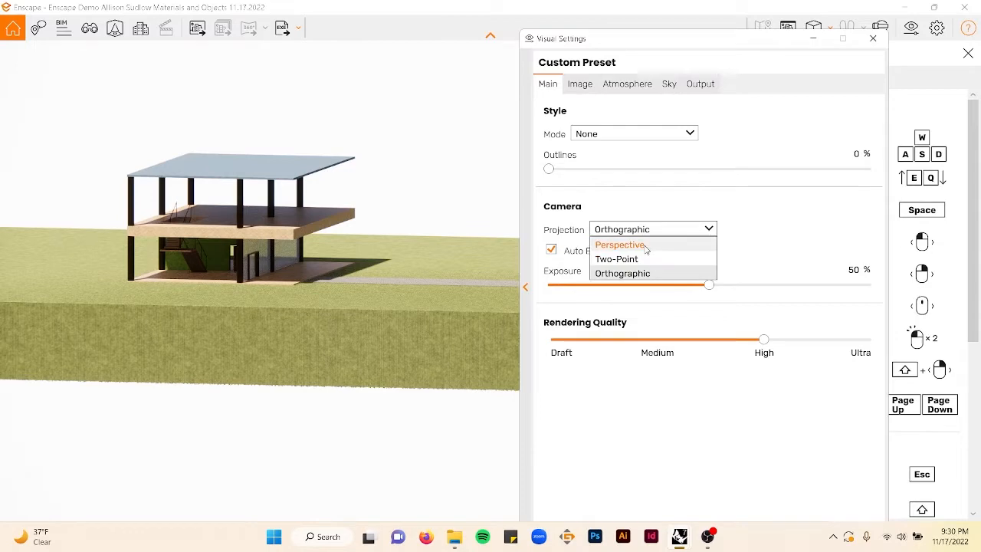
{"action": "left_click", "coordinate": [646, 243]}
{"action": "left_click", "coordinate": [874, 38]}
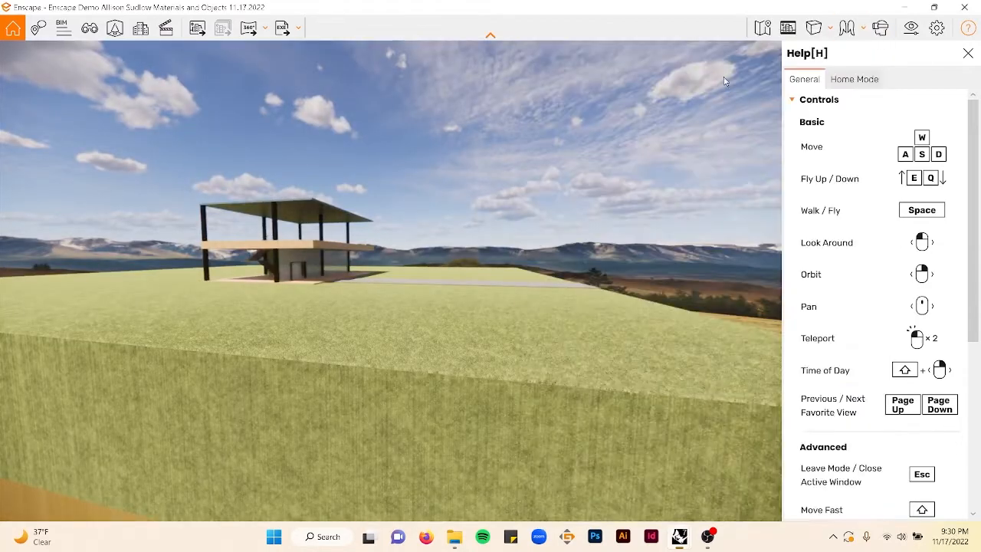
- Reopen the Visual Settings and reduce the depth of field
{"action": "double_click", "coordinate": [411, 297]}
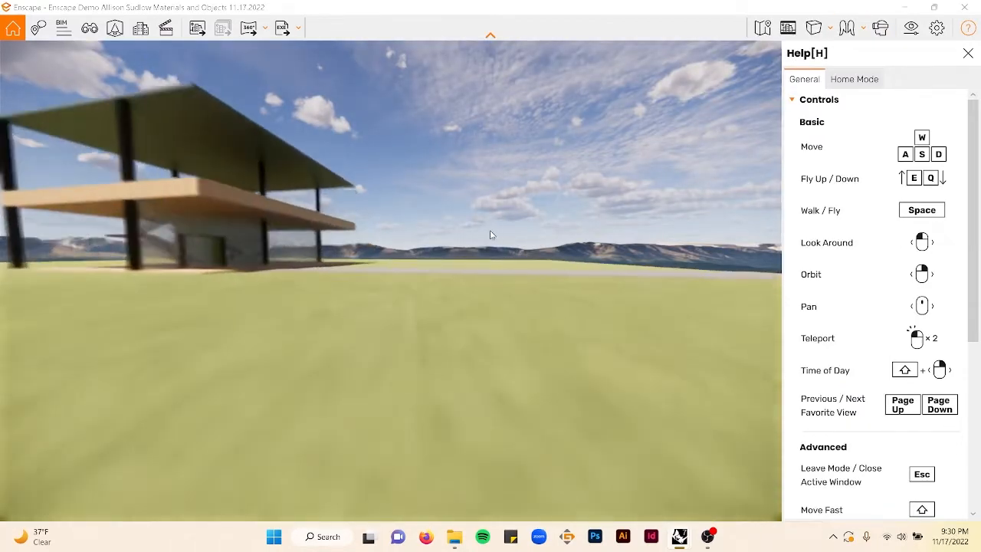
{"action": "key", "text": "space"}
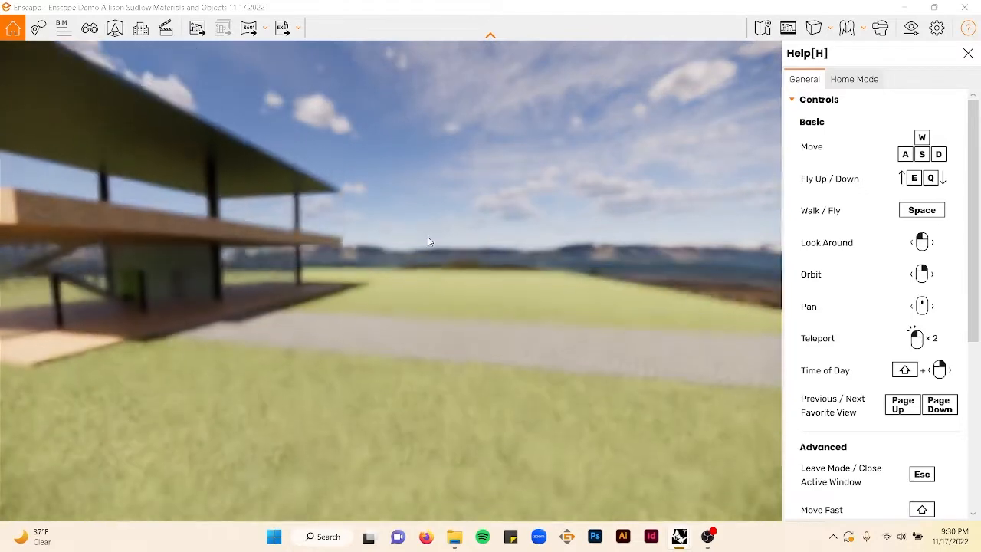
{"action": "left_click_drag", "start_coordinate": [429, 241], "coordinate": [345, 242]}
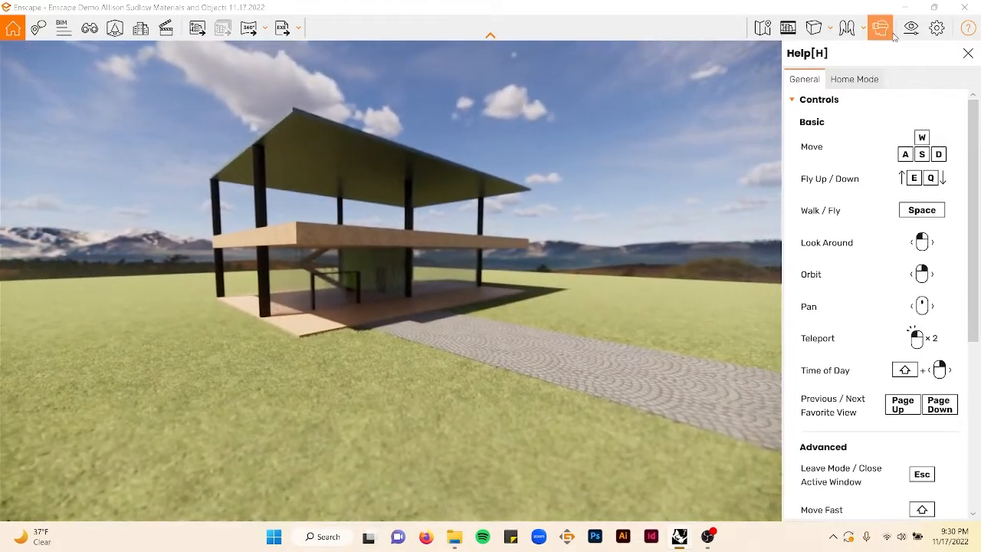
{"action": "left_click", "coordinate": [911, 27]}
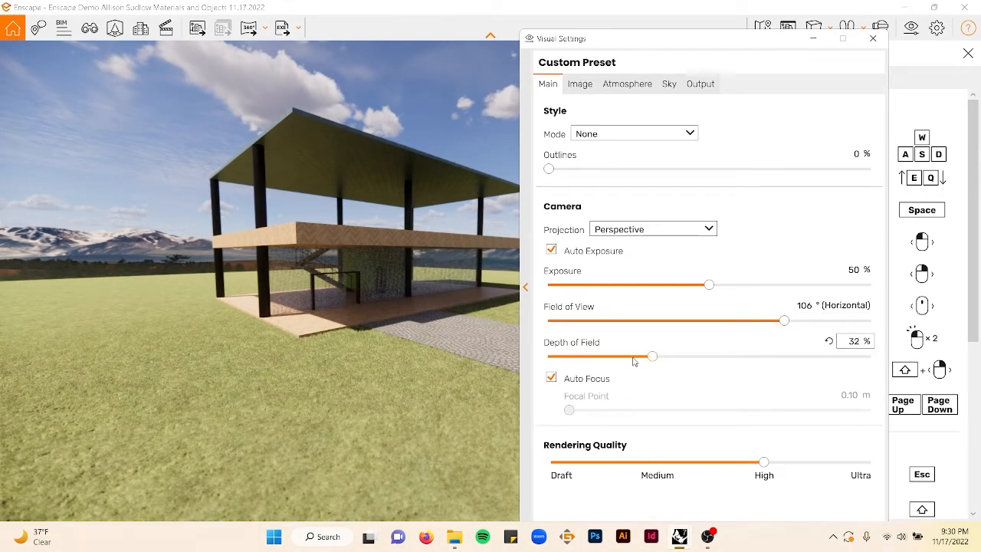
{"action": "left_click_drag", "start_coordinate": [649, 358], "coordinate": [519, 351]}
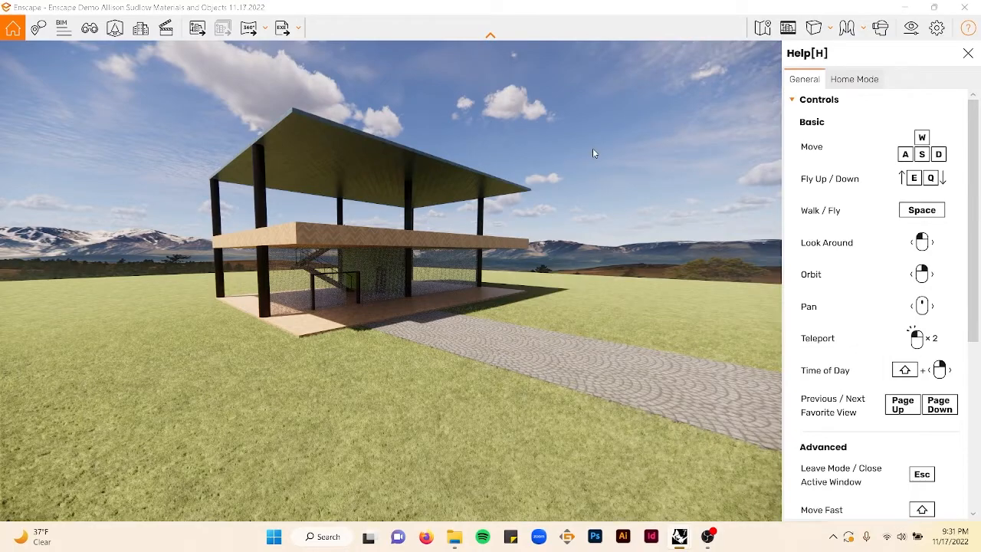
- Fly around the rendered house to view it from above
{"action": "left_click_drag", "start_coordinate": [335, 186], "coordinate": [391, 223]}
{"action": "key", "text": "s"}
{"action": "left_click_drag", "start_coordinate": [335, 153], "coordinate": [360, 222]}
{"action": "key", "text": "e"}
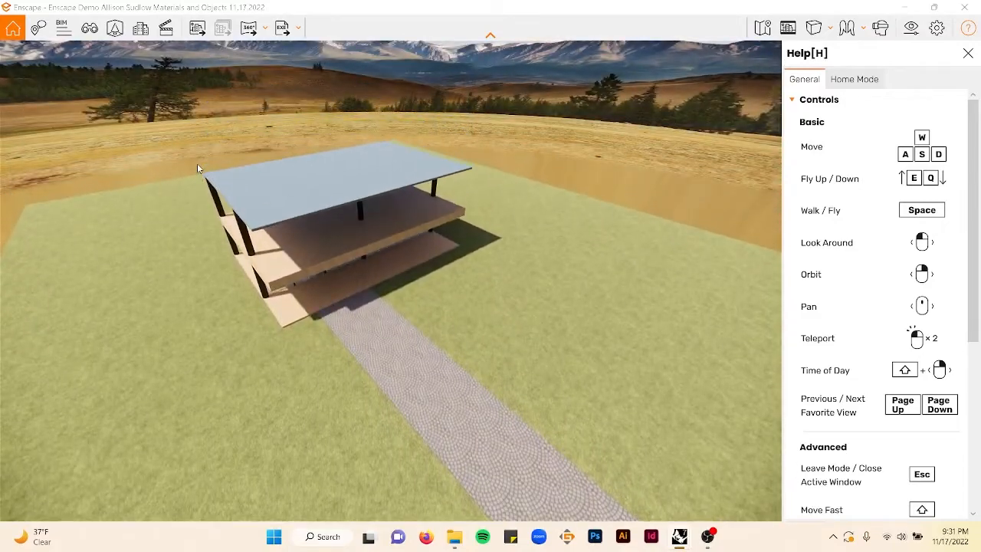
{"action": "scroll", "coordinate": [230, 161], "scroll_direction": "up", "scroll_amount": 2}
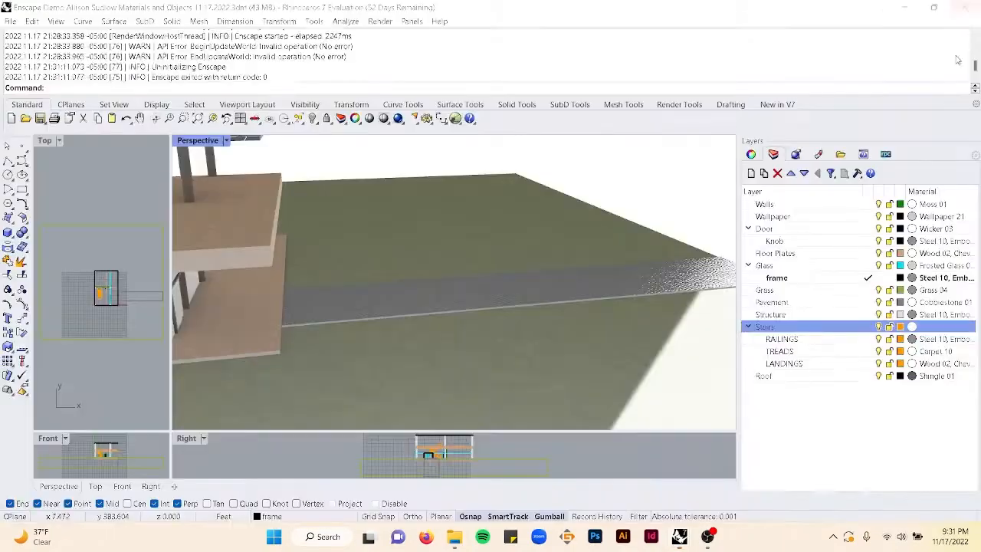
- Create a Building parent layer and nest all the existing model layers inside it, then collapse it
{"action": "left_click", "coordinate": [749, 327]}
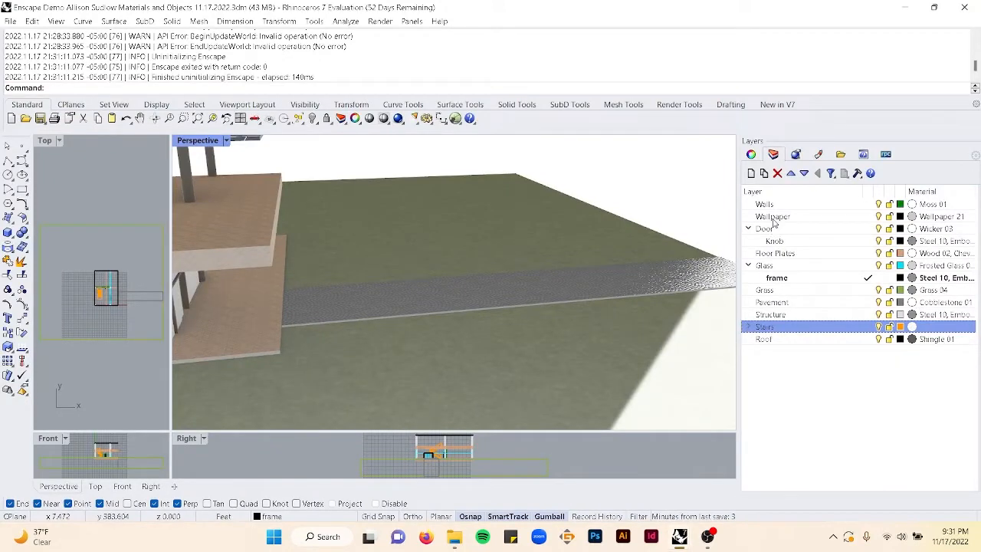
{"action": "left_click", "coordinate": [776, 206]}
{"action": "left_click", "coordinate": [752, 173]}
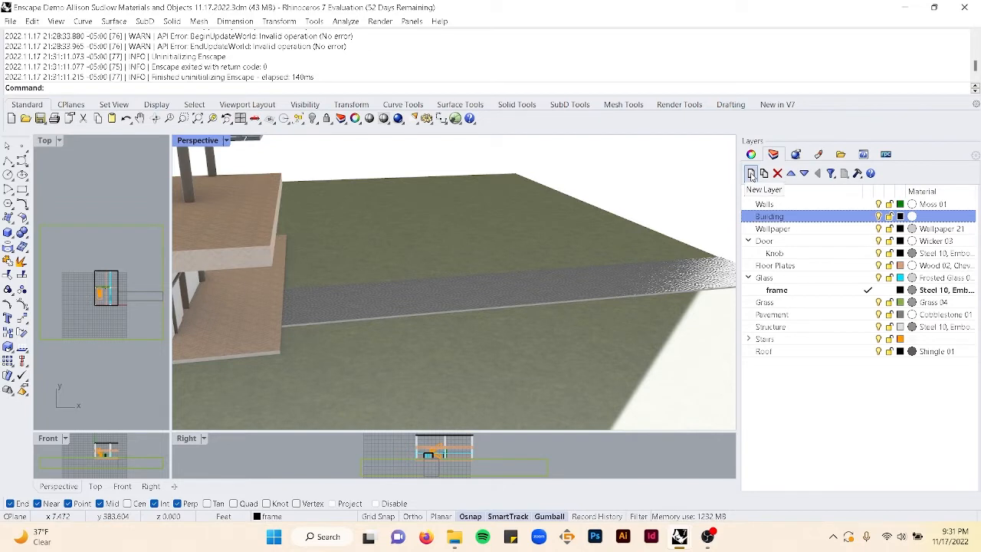
{"action": "mouse_move", "coordinate": [779, 205]}
{"action": "left_mouse_down"}
{"action": "mouse_move", "coordinate": [802, 217]}
{"action": "mouse_move", "coordinate": [788, 219]}
{"action": "left_mouse_up"}
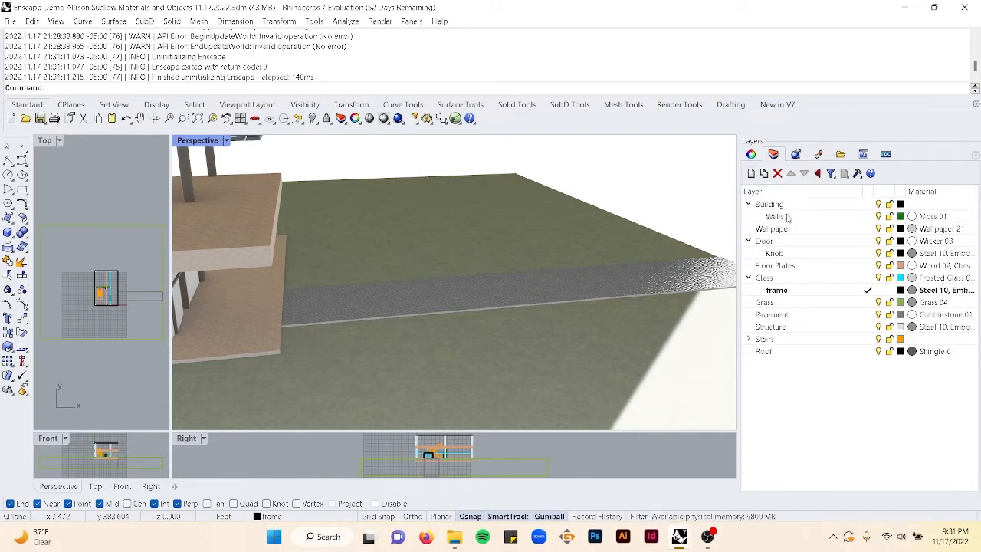
{"action": "left_click", "coordinate": [778, 229]}
{"action": "left_click", "coordinate": [782, 351], "text": "shift"}
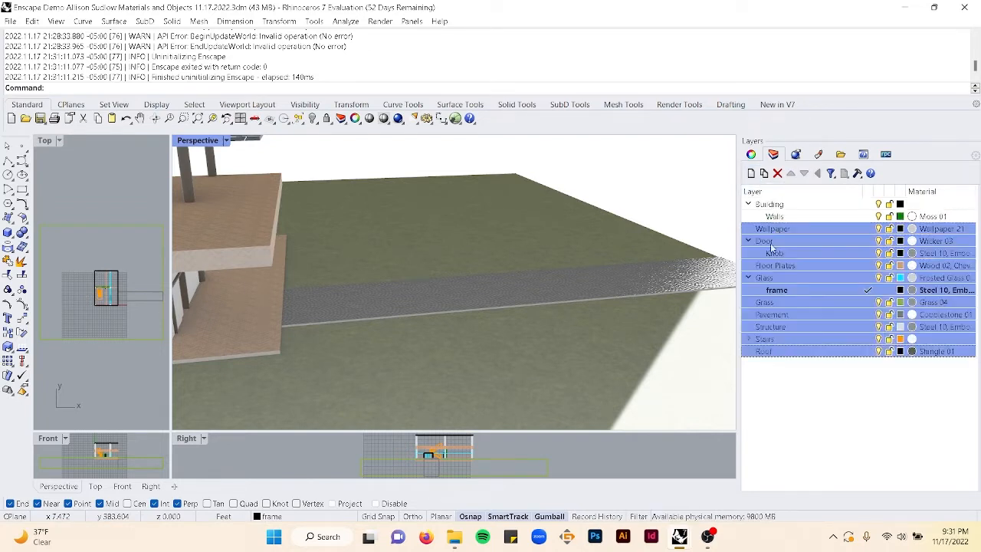
{"action": "left_click_drag", "start_coordinate": [773, 250], "coordinate": [778, 205]}
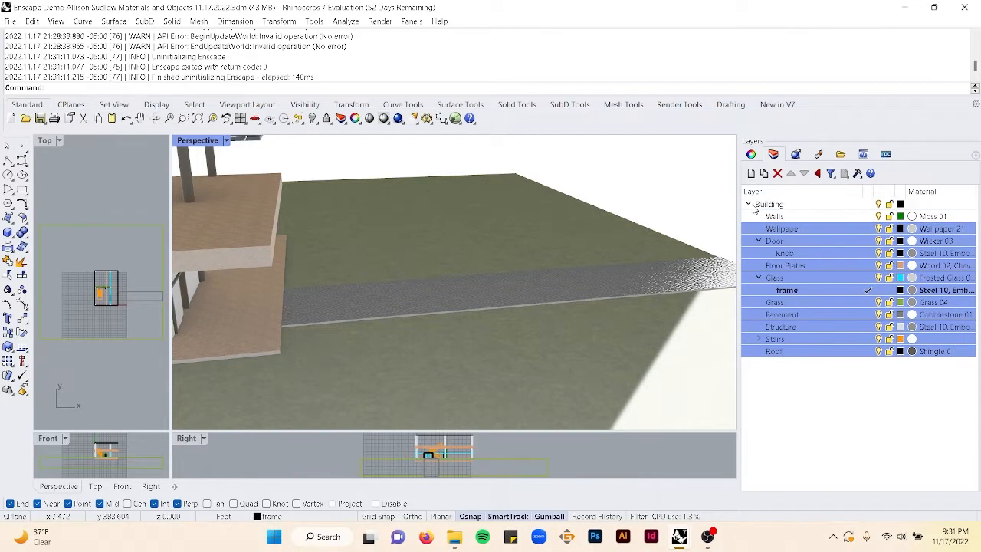
{"action": "left_click", "coordinate": [749, 204]}
- Add a new top-level layer named Landscape
{"action": "left_click", "coordinate": [752, 174]}
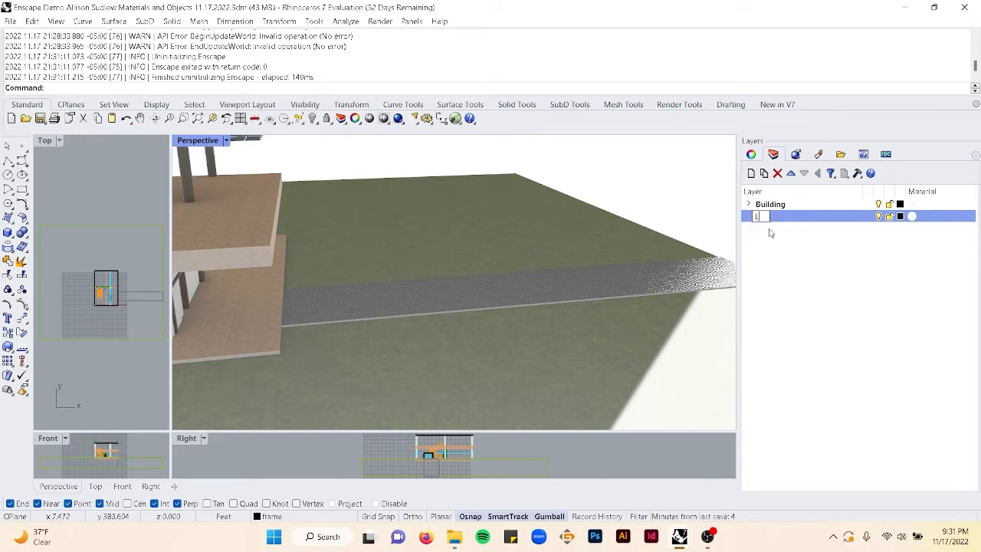
{"action": "type", "text": "Landscap"}
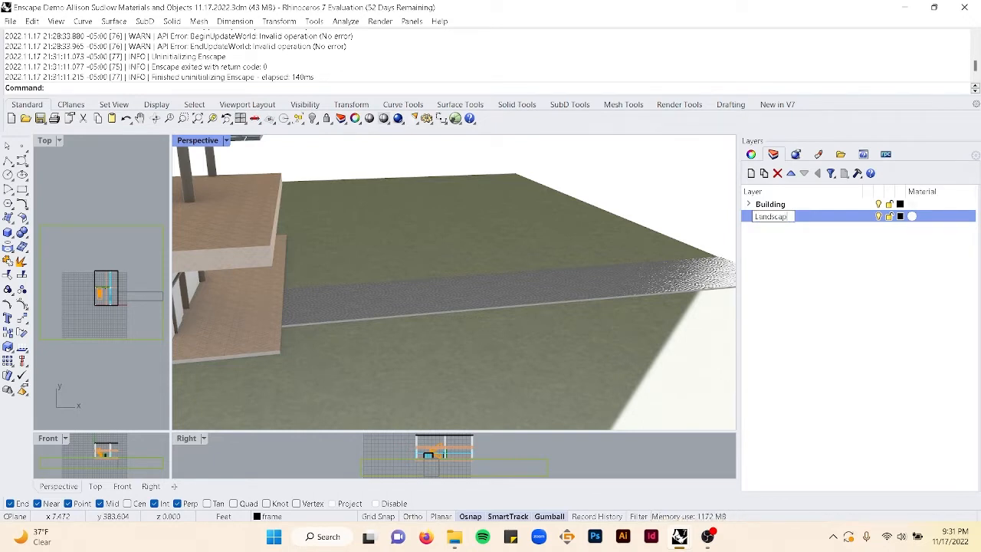
{"action": "type", "text": "e"}
{"action": "key", "text": "Return"}
- Add two more top-level layers named Furniture and People and Animals
{"action": "left_click", "coordinate": [752, 173]}
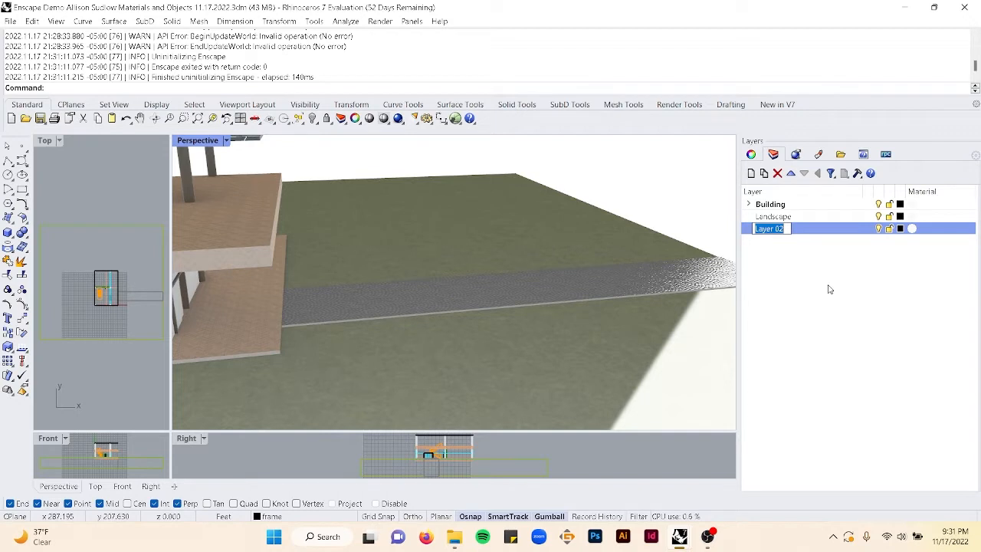
{"action": "type", "text": "Furniture"}
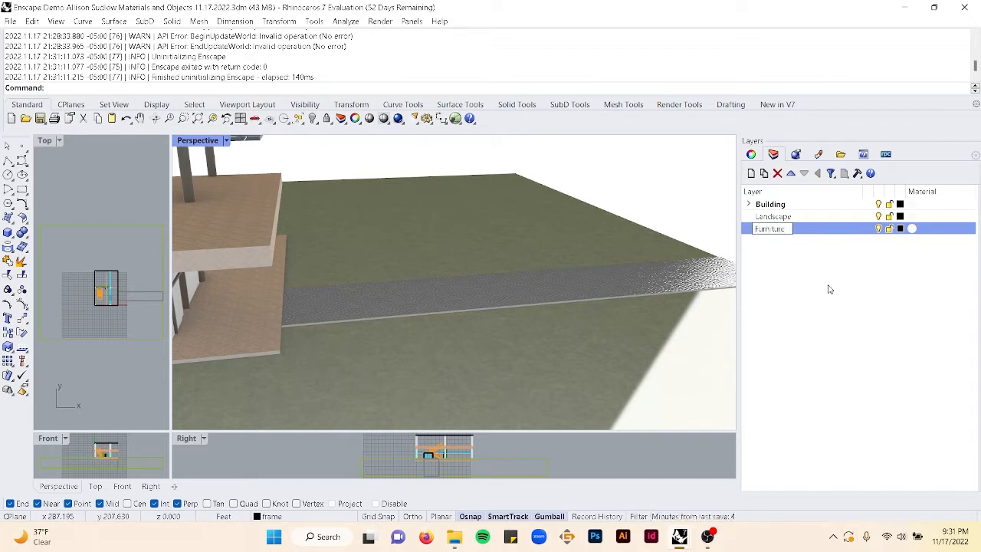
{"action": "left_click", "coordinate": [752, 173]}
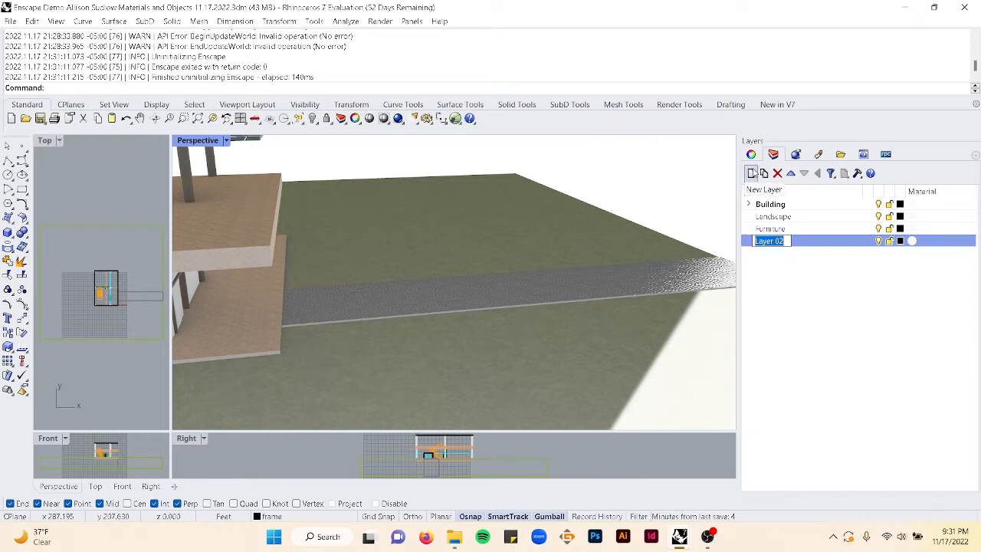
{"action": "type", "text": "People and"}
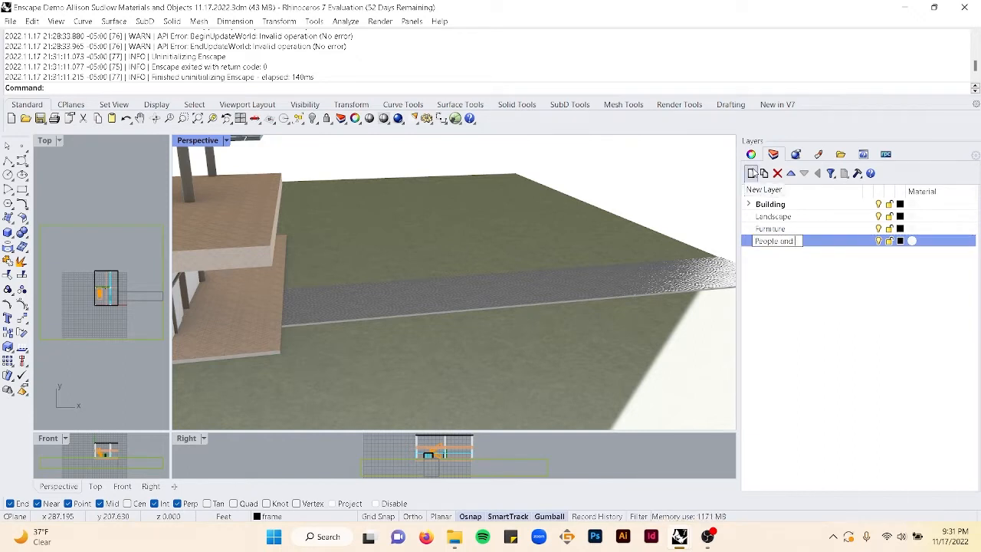
{"action": "type", "text": " Animals"}
{"action": "key", "text": "Return"}
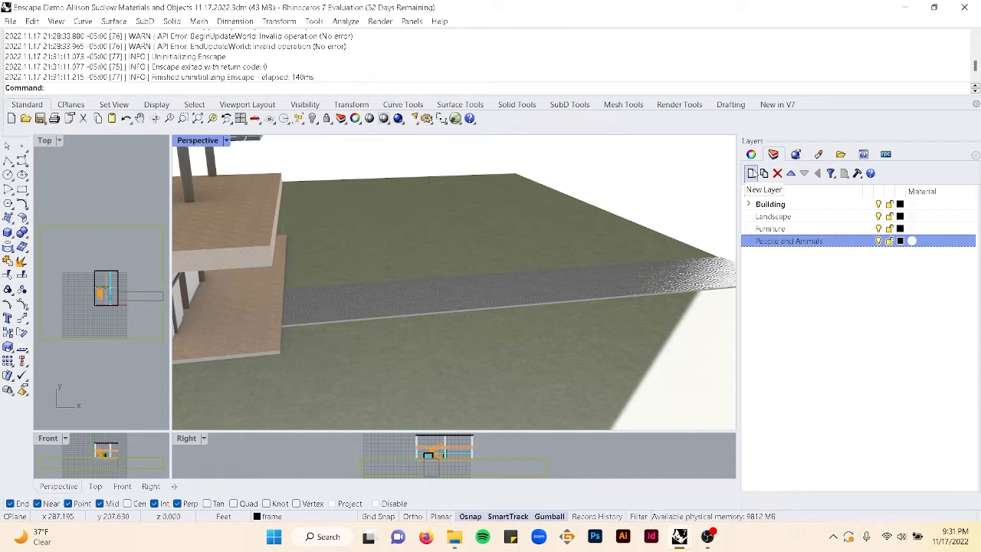
- Make Landscape the current layer and save the file
{"action": "left_click", "coordinate": [863, 220]}
{"action": "left_click", "coordinate": [869, 218]}
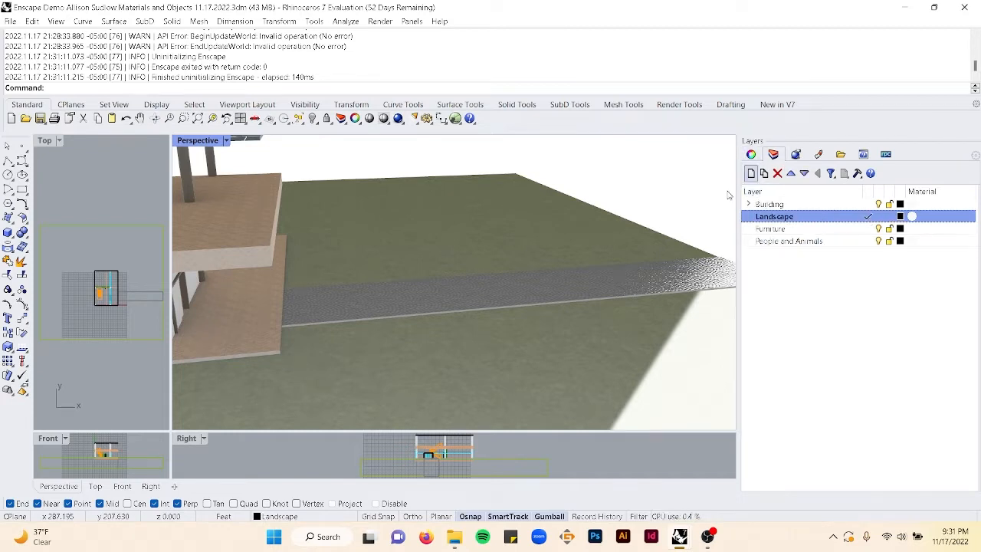
{"action": "key", "text": "ctrl+s"}
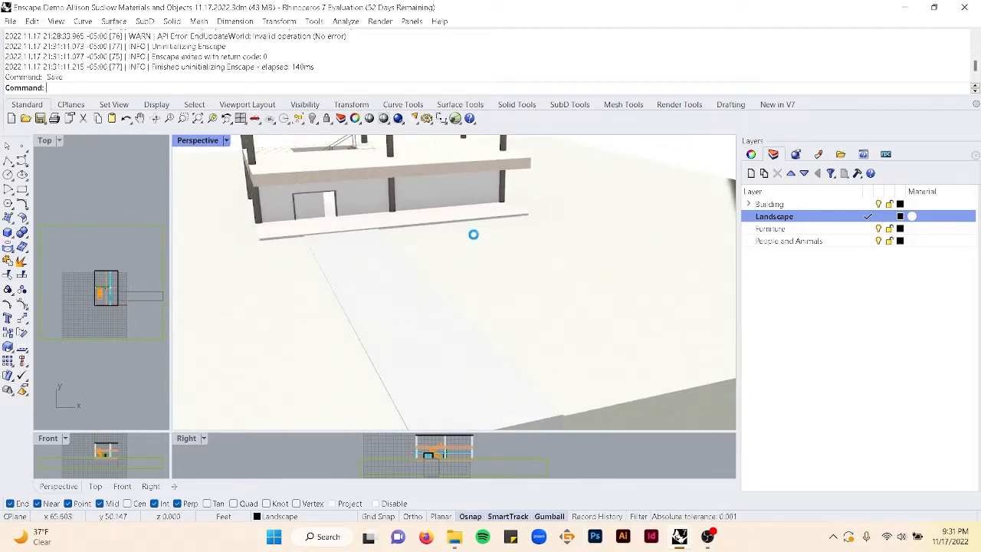
- Start Enscape and fly around the site to preview the house and landscape
{"action": "type", "text": "EnscapeStartCommand"}
{"action": "key", "text": "Return"}
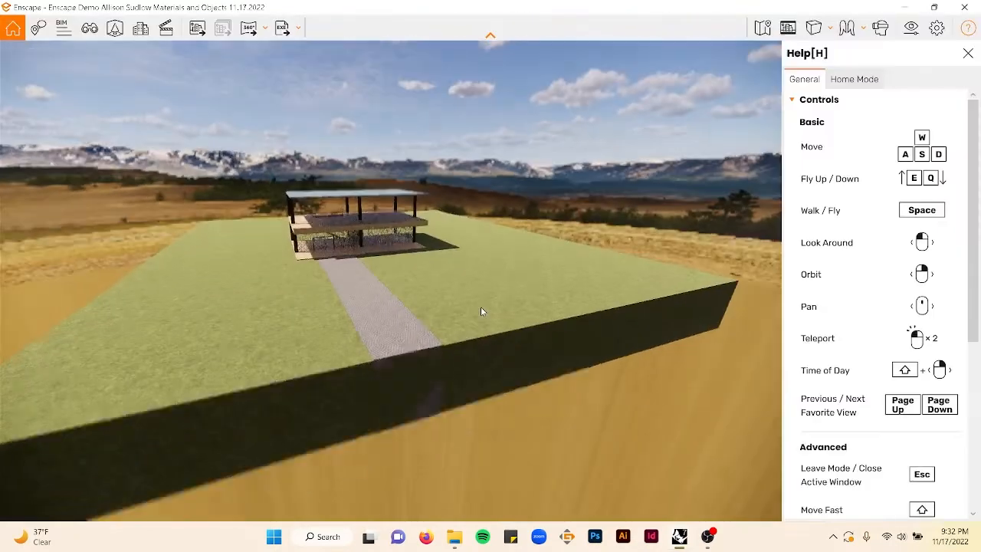
{"action": "key", "text": "w"}
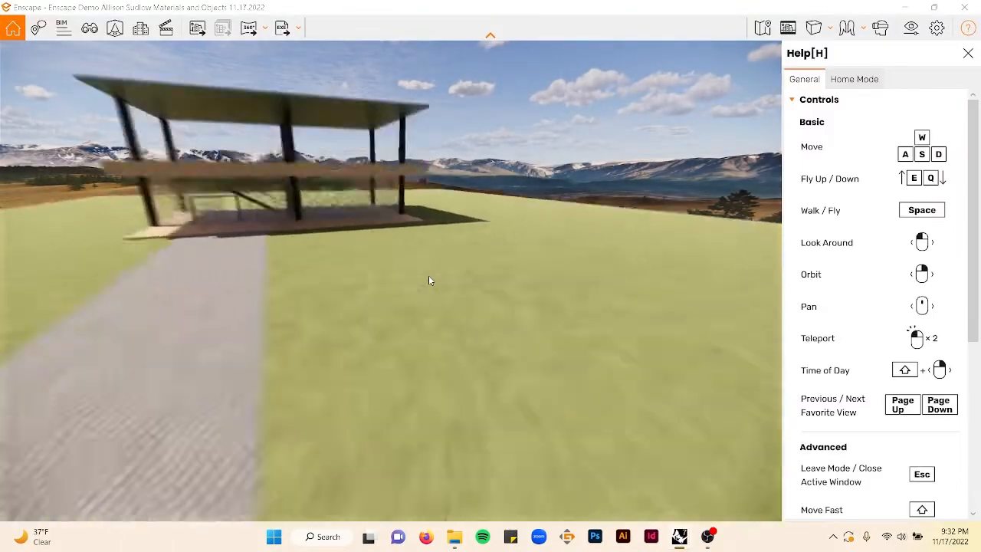
{"action": "key", "text": "s"}
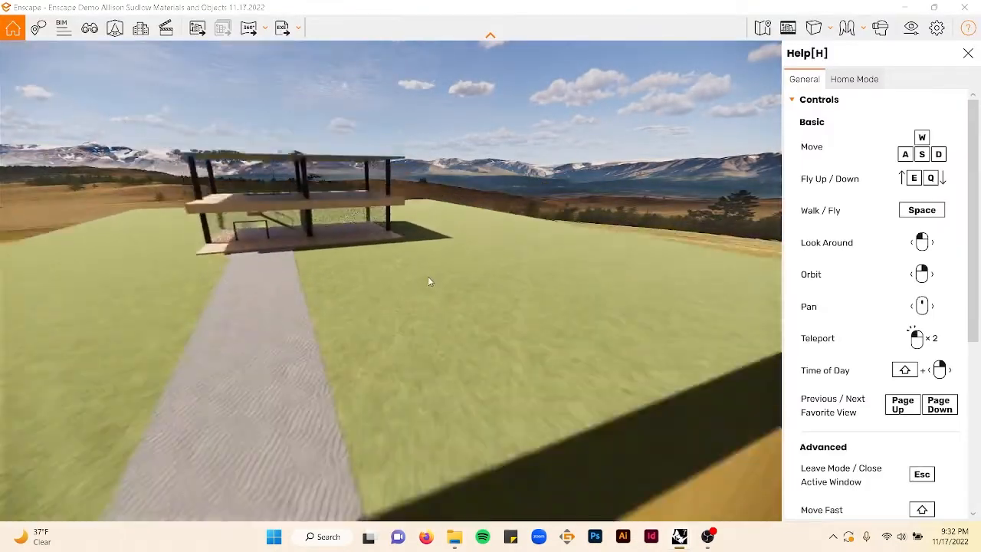
{"action": "left_click_drag", "start_coordinate": [428, 287], "coordinate": [428, 293]}
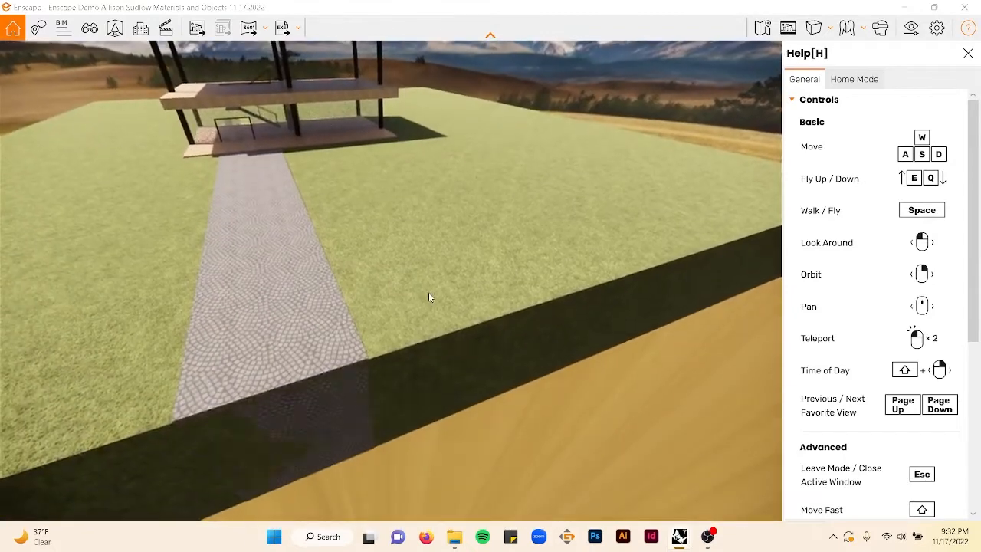
{"action": "key", "text": "e"}
{"action": "key", "text": "a"}
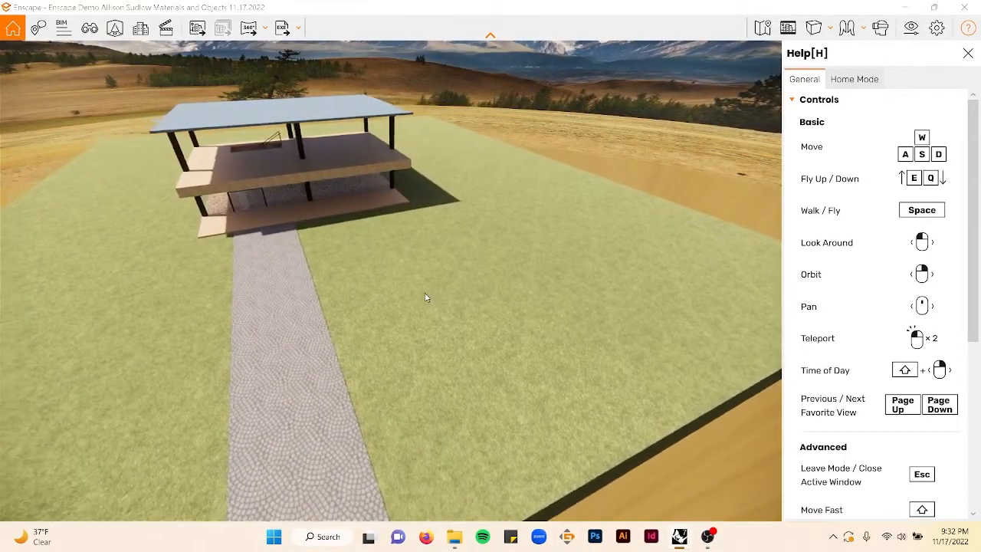
{"action": "key", "text": "a"}
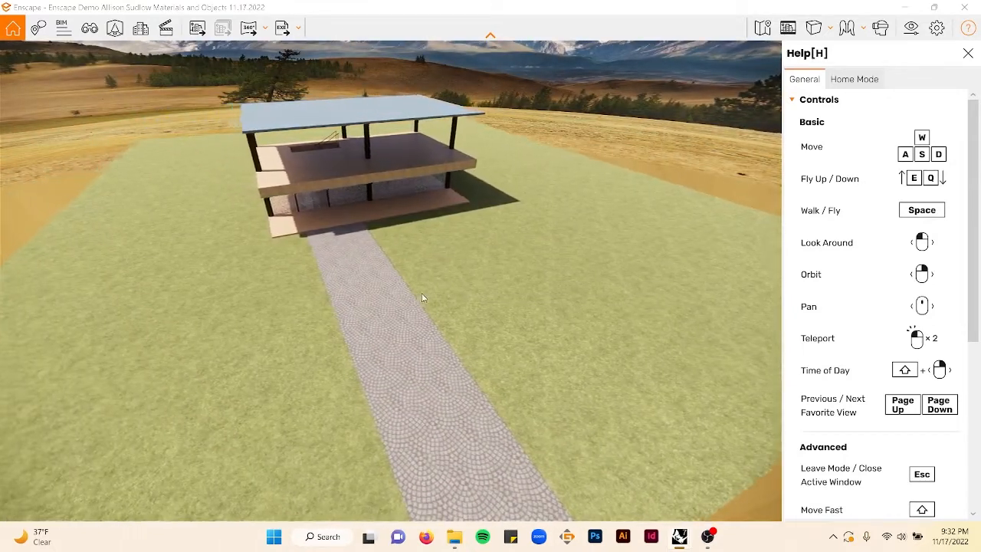
{"action": "key", "text": "e"}
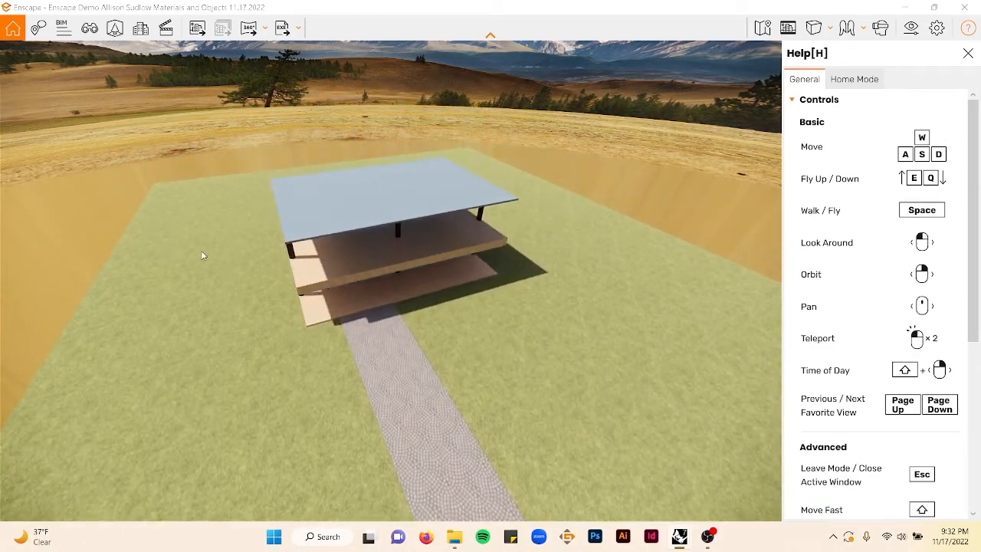
{"action": "left_click_drag", "start_coordinate": [391, 284], "coordinate": [471, 284]}
{"action": "left_click_drag", "start_coordinate": [345, 230], "coordinate": [256, 235]}
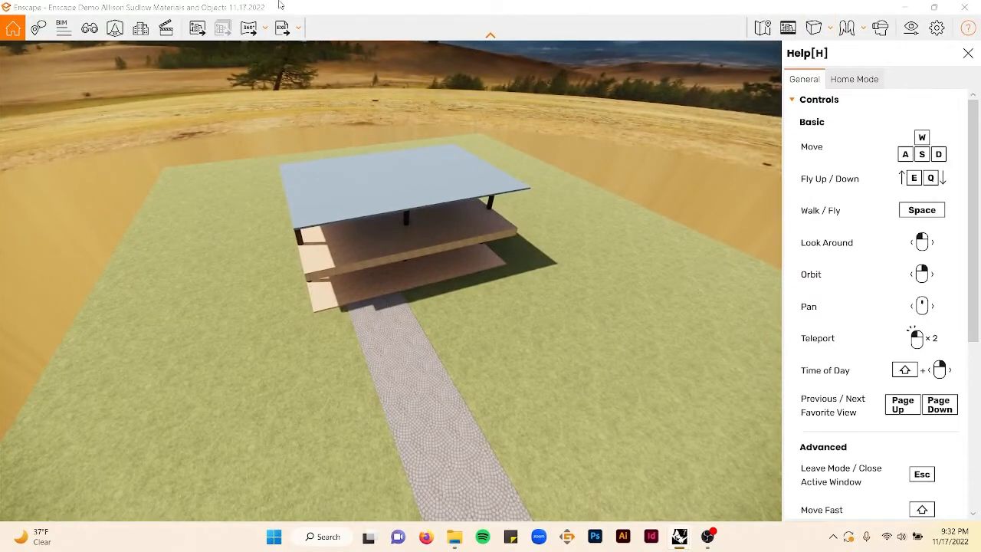
- Open the Enscape Asset Library and filter its assets to the Vegetation category
{"action": "left_click", "coordinate": [115, 27]}
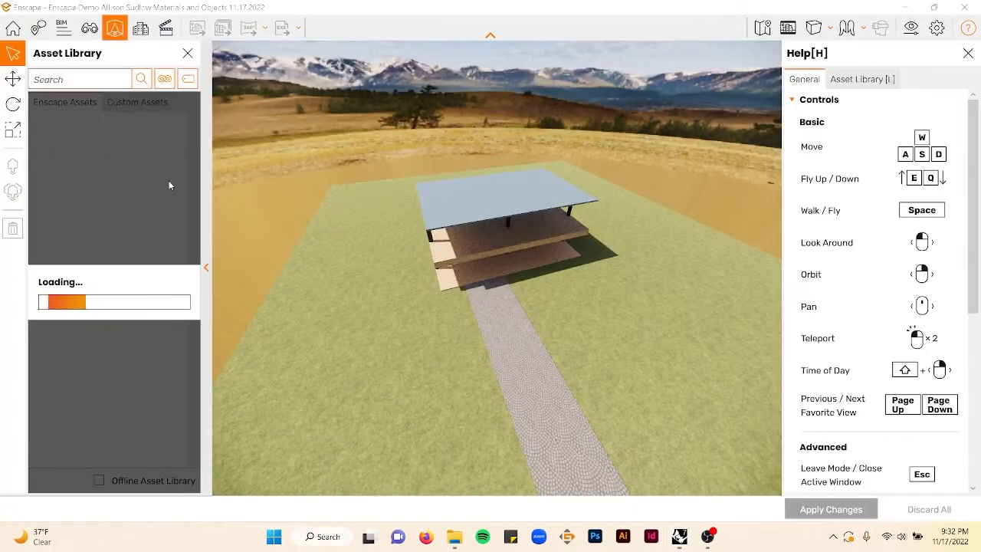
{"action": "left_click", "coordinate": [164, 80]}
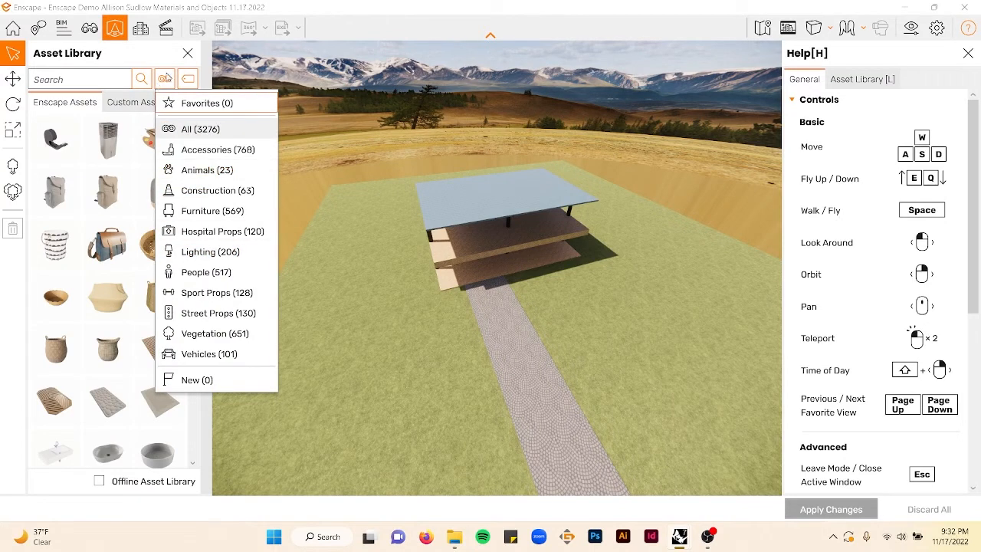
{"action": "left_click", "coordinate": [132, 51]}
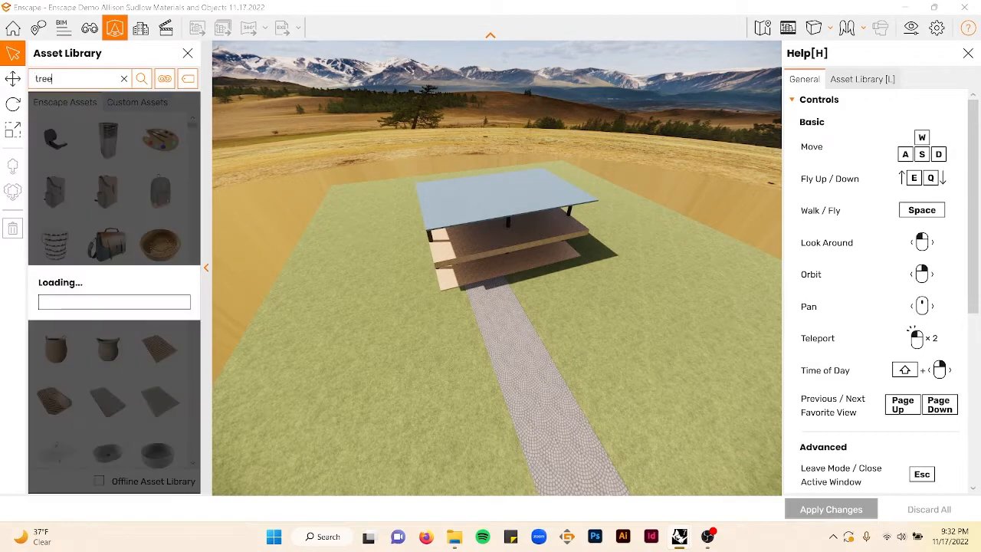
{"action": "key", "text": "BackSpace"}
{"action": "key", "text": "BackSpace"}
{"action": "key", "text": "BackSpace"}
{"action": "left_click", "coordinate": [164, 80]}
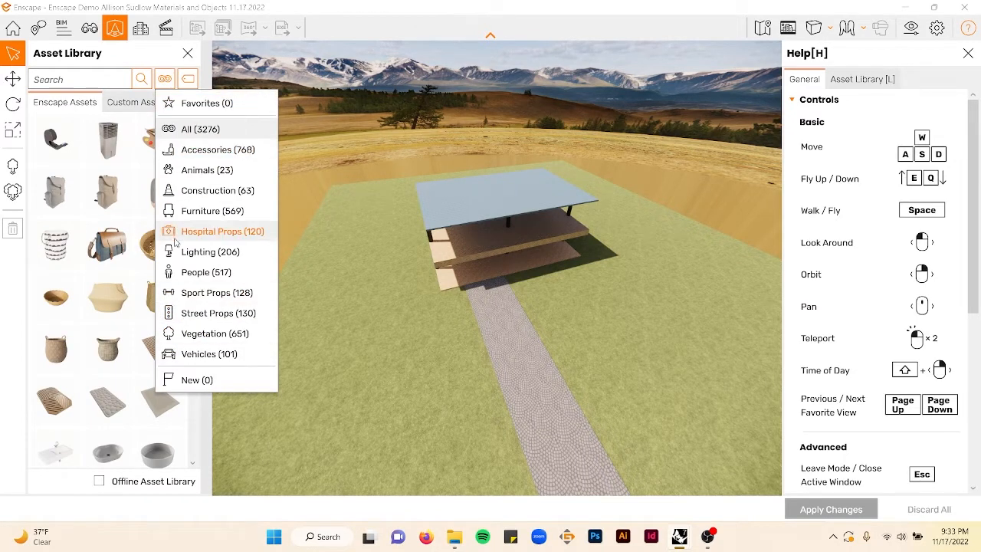
{"action": "left_click", "coordinate": [189, 334]}
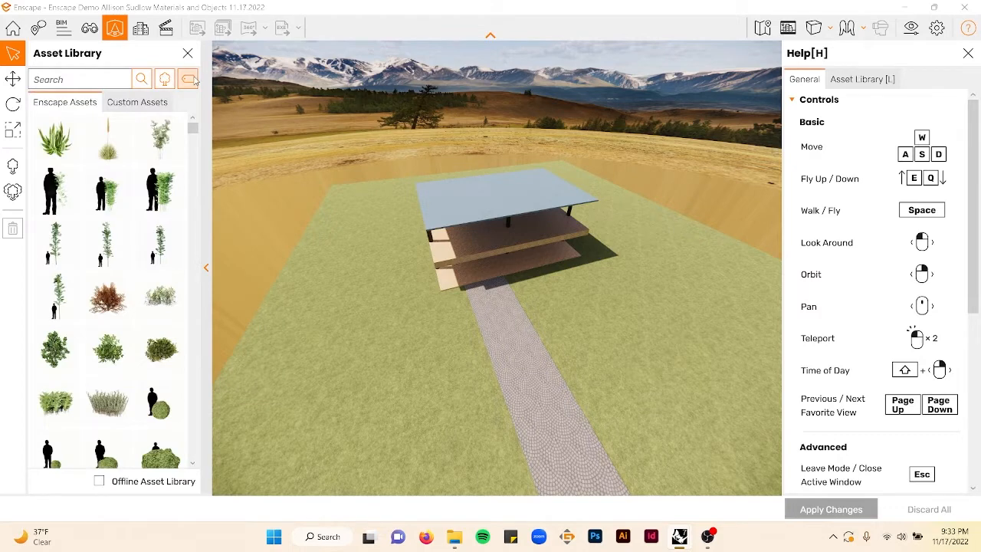
- Browse the vegetation tag filters and scroll through the tree assets to compare options
{"action": "left_click", "coordinate": [190, 80]}
{"action": "scroll", "coordinate": [233, 146], "scroll_direction": "down", "scroll_amount": 3}
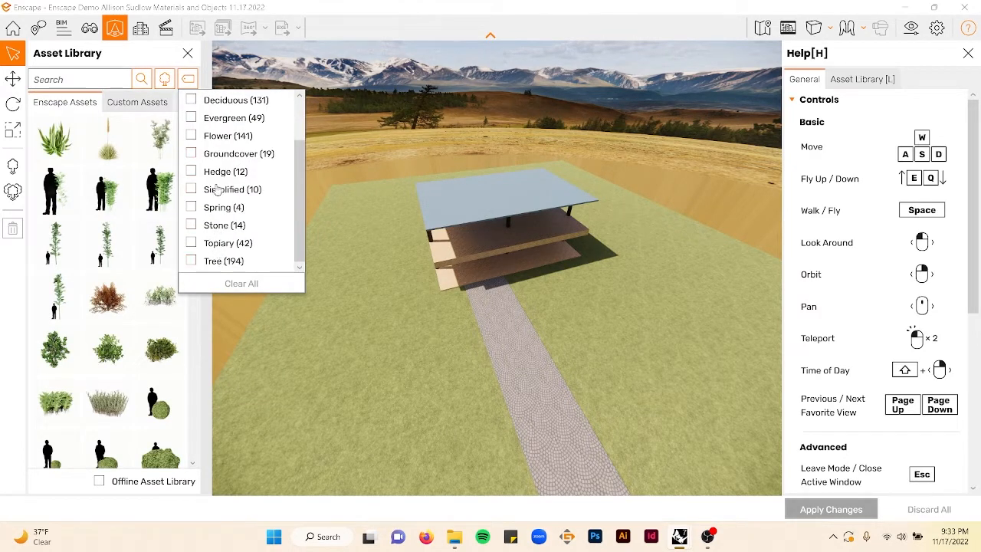
{"action": "scroll", "coordinate": [219, 186], "scroll_direction": "up", "scroll_amount": 3}
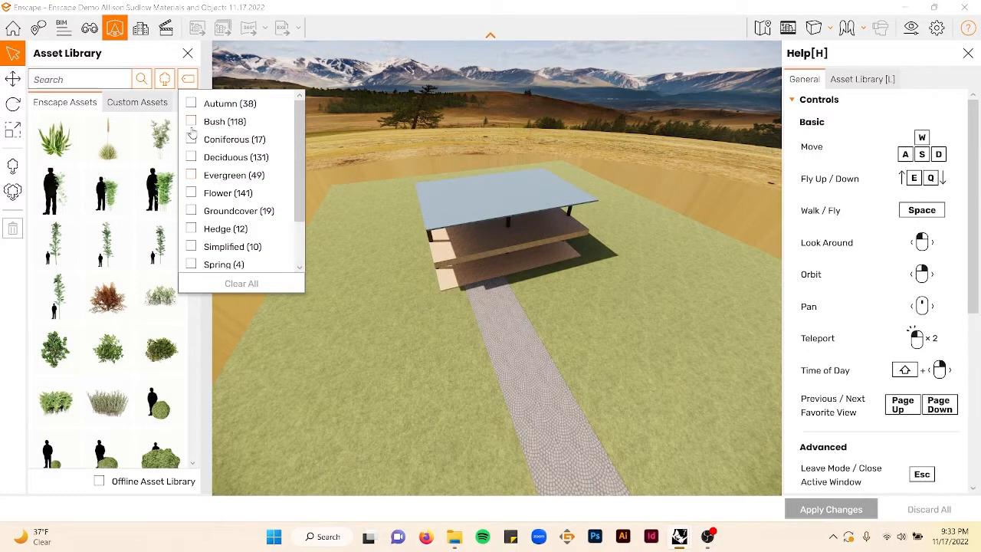
{"action": "left_click", "coordinate": [116, 49]}
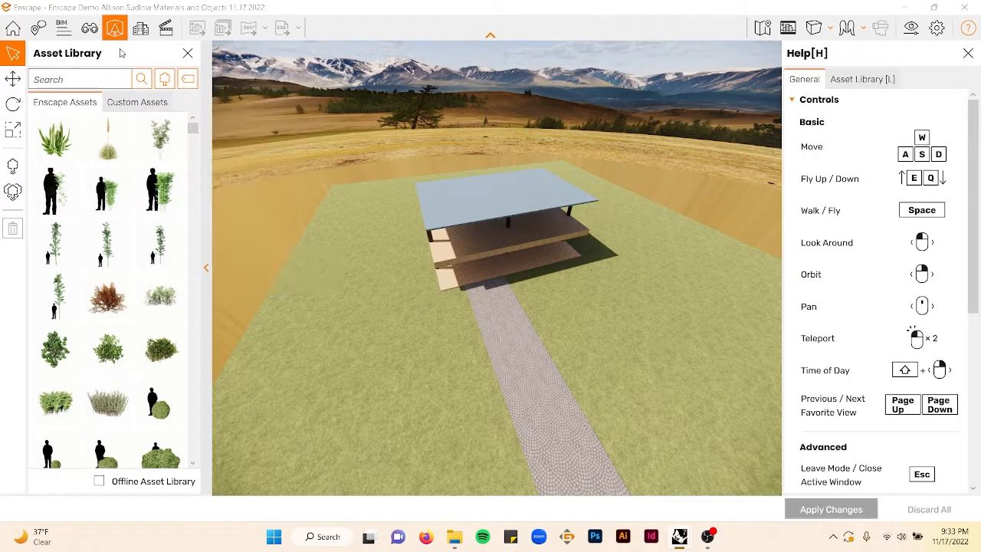
{"action": "scroll", "coordinate": [159, 255], "scroll_direction": "down", "scroll_amount": 5}
{"action": "scroll", "coordinate": [159, 254], "scroll_direction": "down", "scroll_amount": 10}
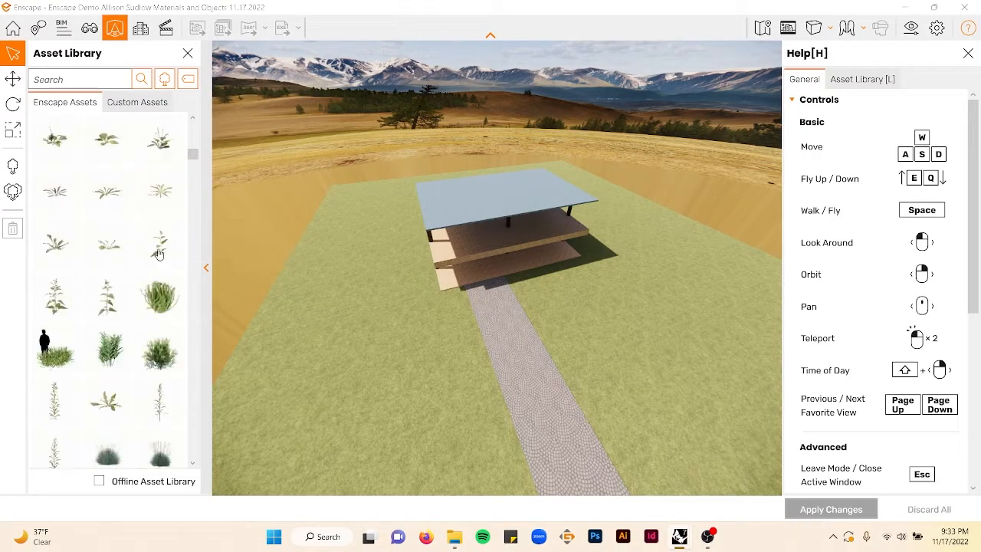
{"action": "scroll", "coordinate": [154, 254], "scroll_direction": "down", "scroll_amount": 10}
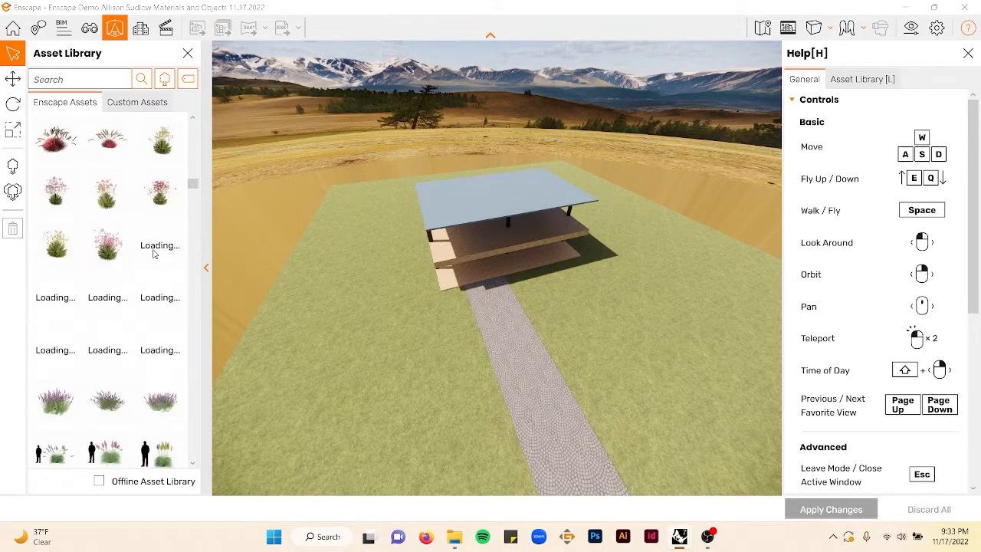
{"action": "scroll", "coordinate": [154, 254], "scroll_direction": "up", "scroll_amount": 3}
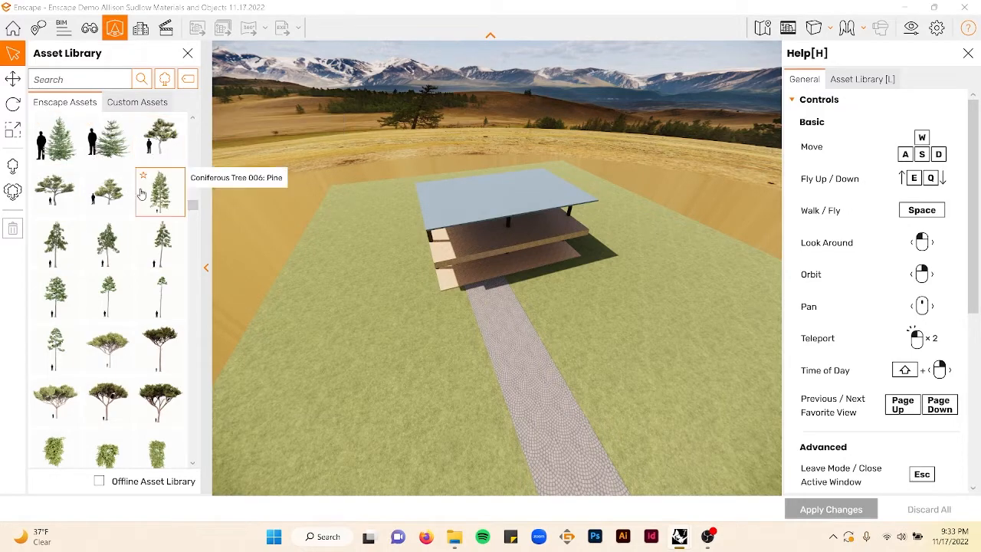
{"action": "scroll", "coordinate": [115, 199], "scroll_direction": "down", "scroll_amount": 6}
{"action": "scroll", "coordinate": [125, 213], "scroll_direction": "down", "scroll_amount": 4}
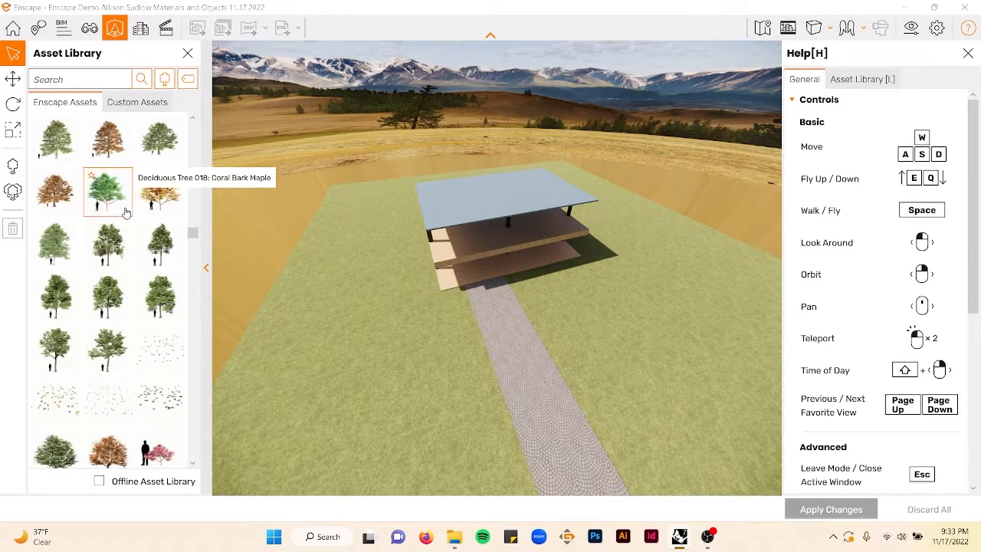
- Place several deciduous trees along the left side of the site next to the house
{"action": "left_click", "coordinate": [66, 255]}
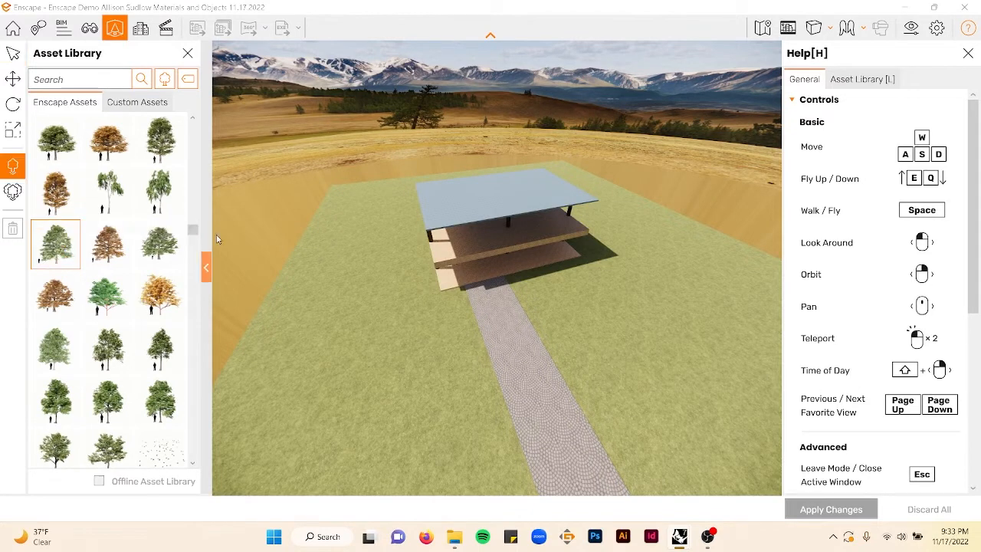
{"action": "left_click", "coordinate": [337, 187]}
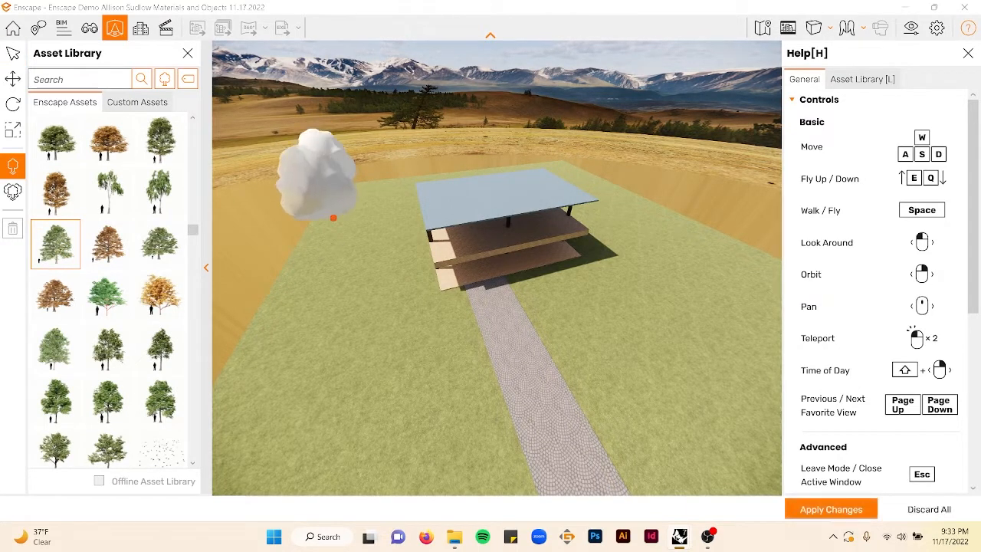
{"action": "left_click", "coordinate": [160, 244]}
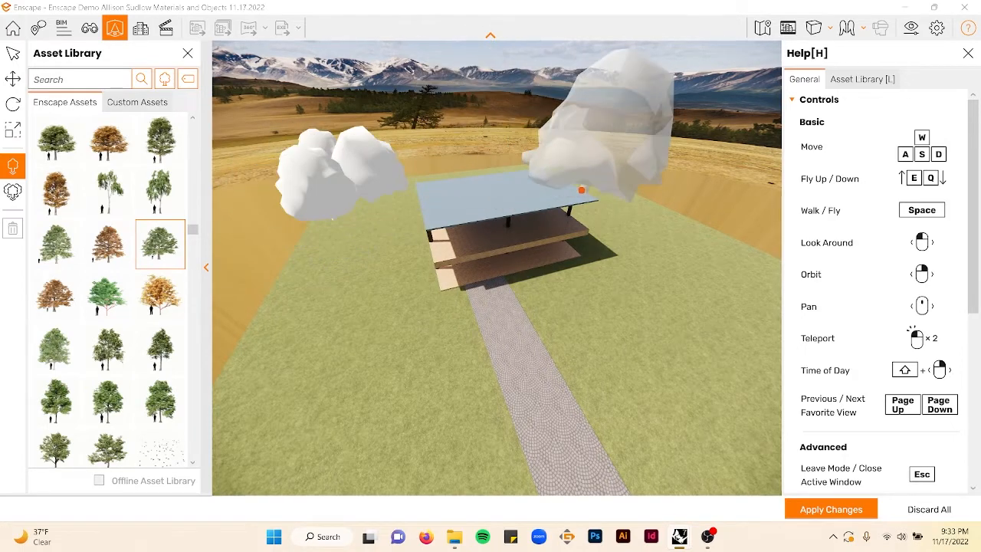
{"action": "left_click", "coordinate": [583, 191]}
{"action": "right_click_drag", "start_coordinate": [582, 191], "coordinate": [701, 249]}
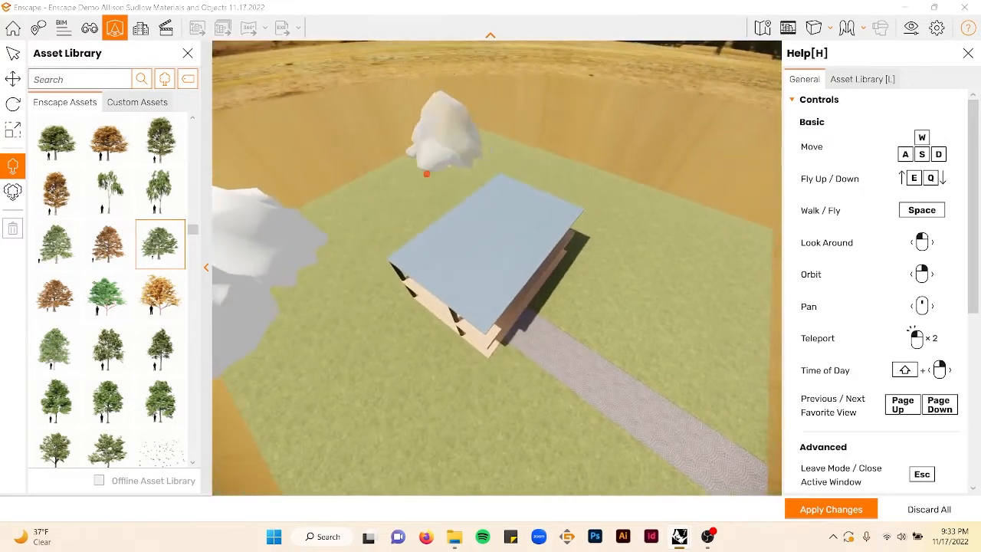
{"action": "left_click", "coordinate": [107, 296]}
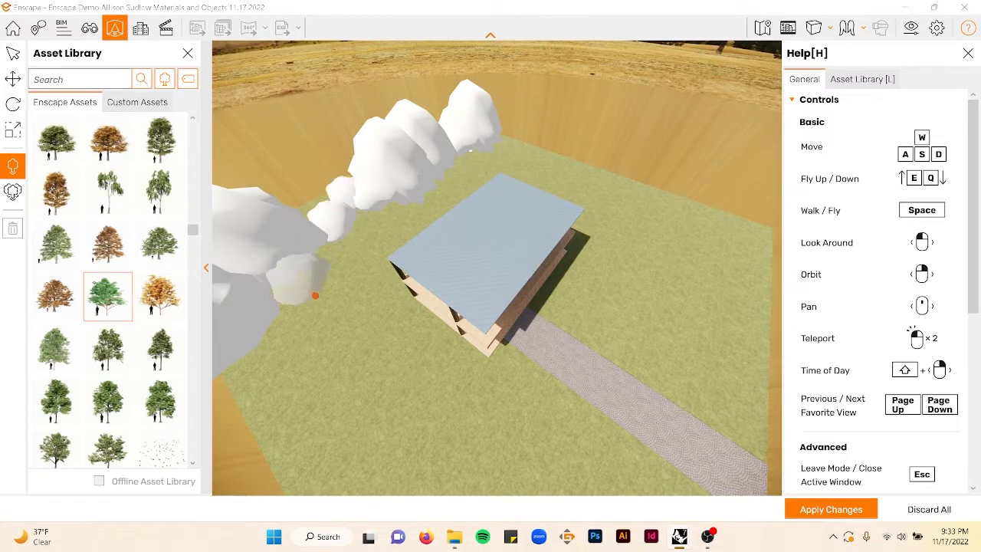
{"action": "left_click", "coordinate": [302, 292]}
{"action": "left_click", "coordinate": [146, 255]}
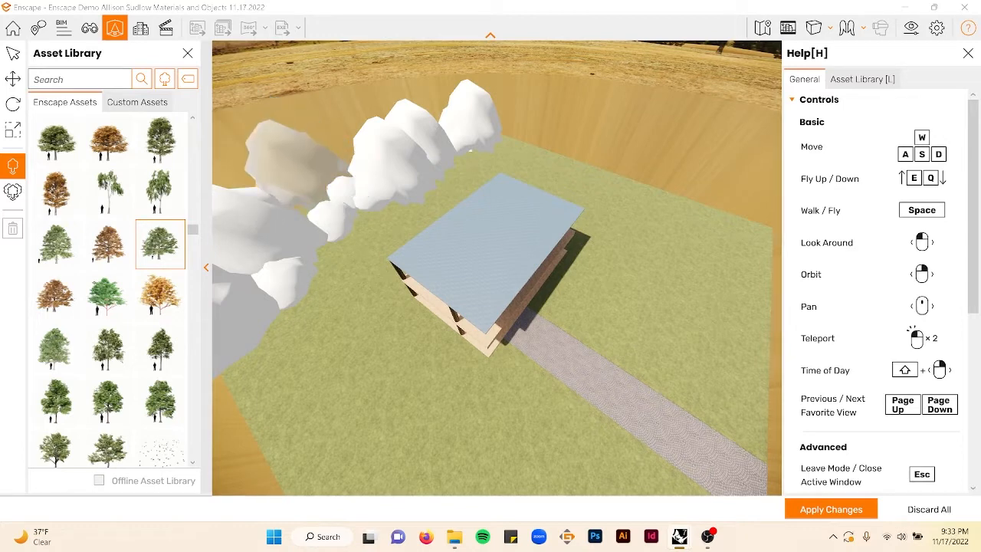
{"action": "left_click", "coordinate": [332, 194]}
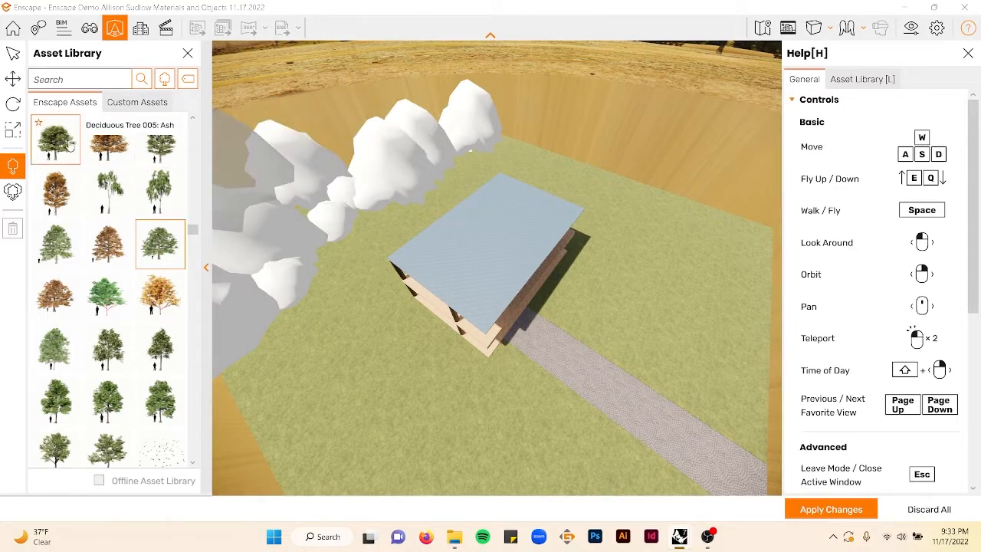
- Place Deciduous Tree 005: Ash and other trees in a row along the far edge behind the house
{"action": "left_click", "coordinate": [55, 139]}
{"action": "left_click", "coordinate": [469, 168]}
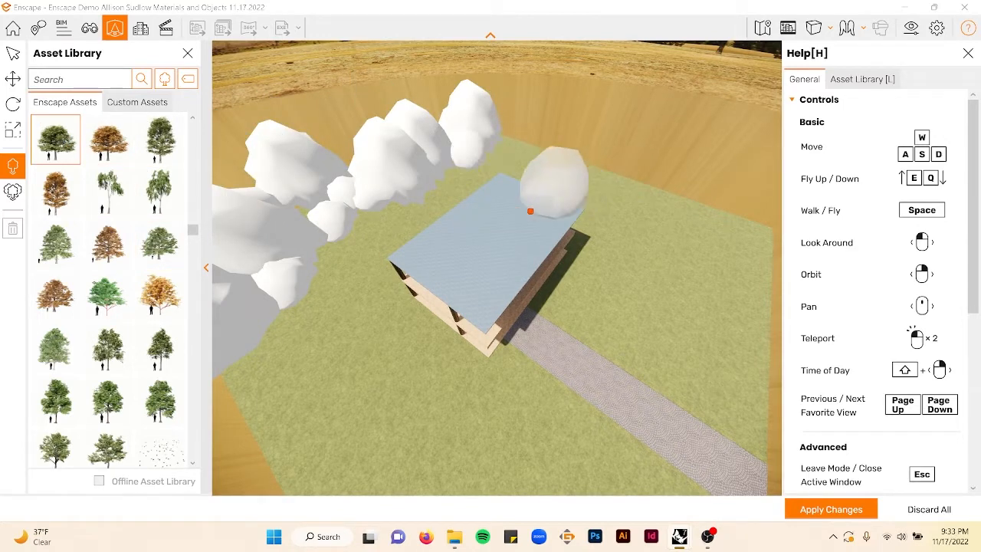
{"action": "right_click_drag", "start_coordinate": [529, 212], "coordinate": [587, 228]}
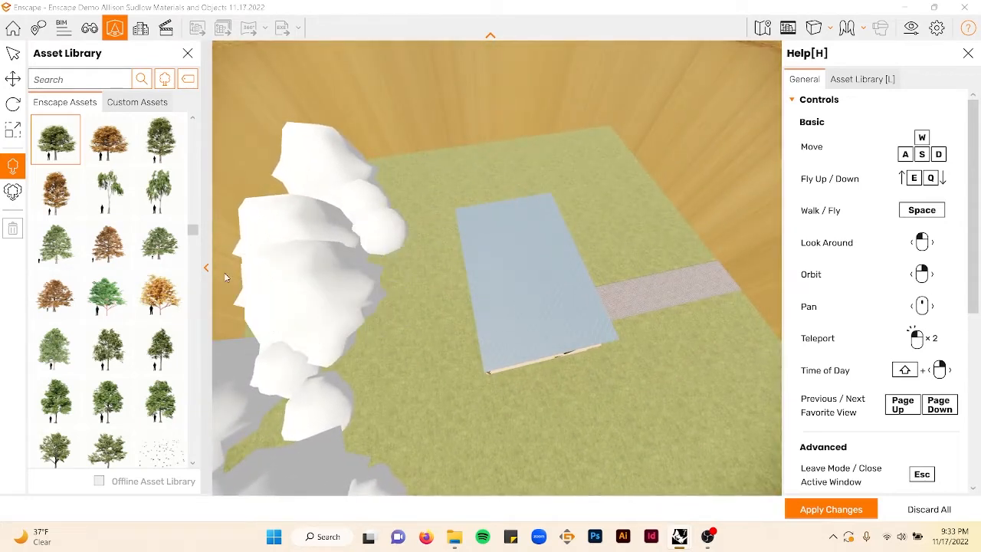
{"action": "left_click", "coordinate": [159, 246]}
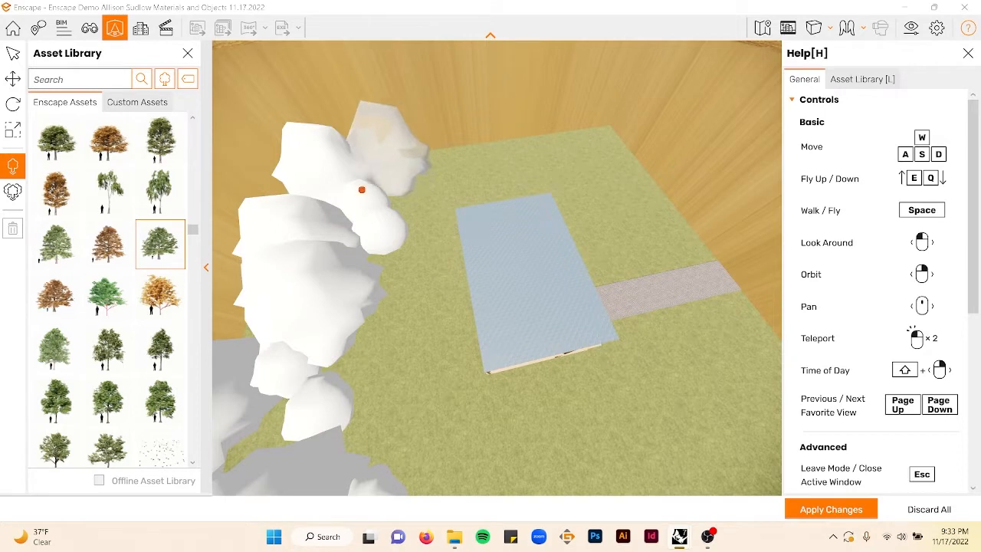
{"action": "scroll", "coordinate": [120, 165], "scroll_direction": "up", "scroll_amount": 2}
{"action": "left_click", "coordinate": [55, 244]}
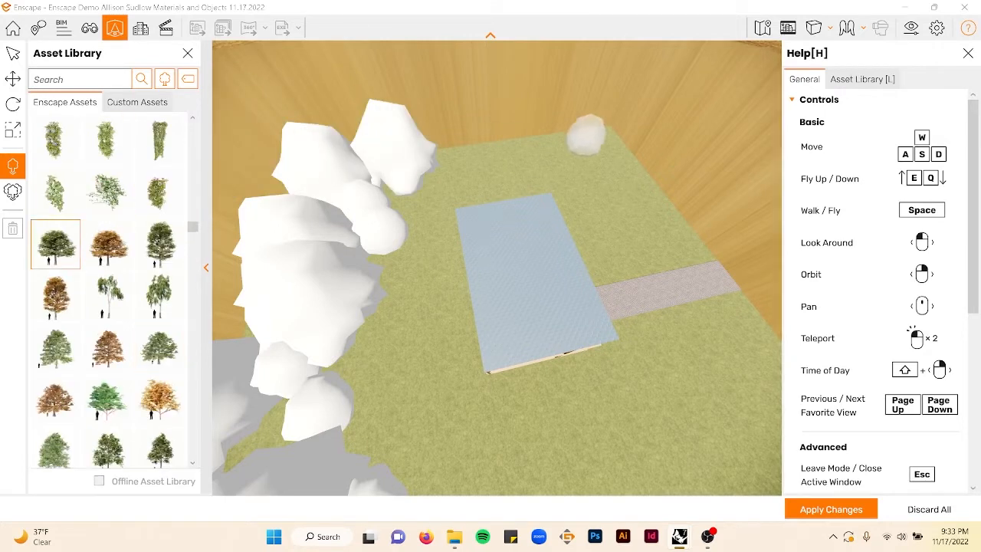
{"action": "left_click", "coordinate": [589, 153]}
{"action": "left_click", "coordinate": [480, 192]}
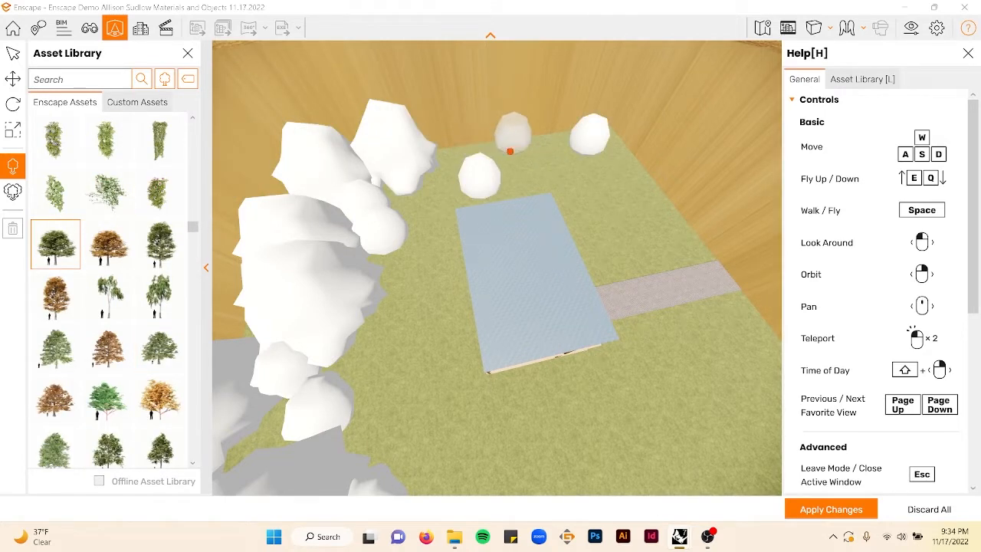
{"action": "left_click", "coordinate": [513, 151]}
{"action": "left_click", "coordinate": [448, 156]}
{"action": "left_click", "coordinate": [436, 184]}
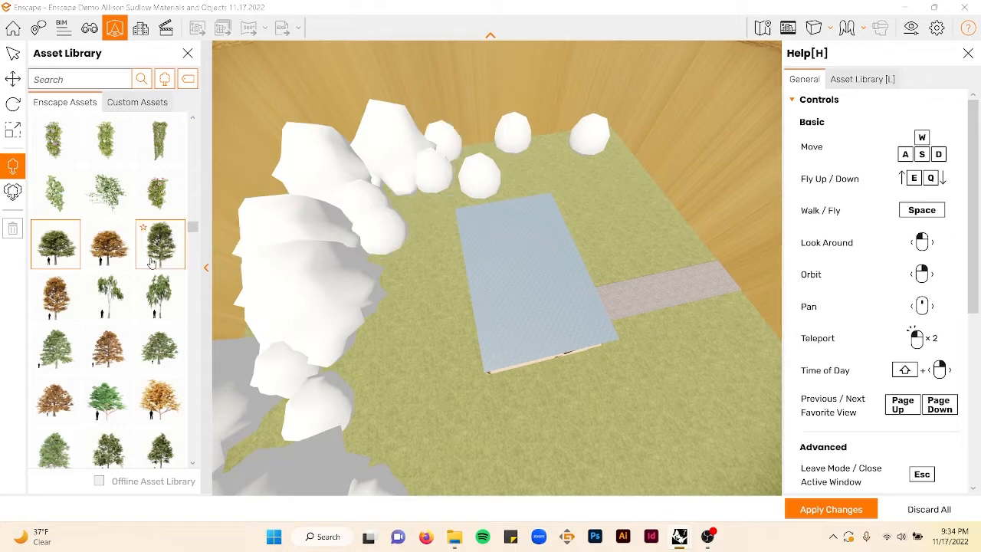
- Add more deciduous trees around the far corner and down the right side of the site
{"action": "left_click", "coordinate": [161, 255]}
{"action": "left_click", "coordinate": [485, 153]}
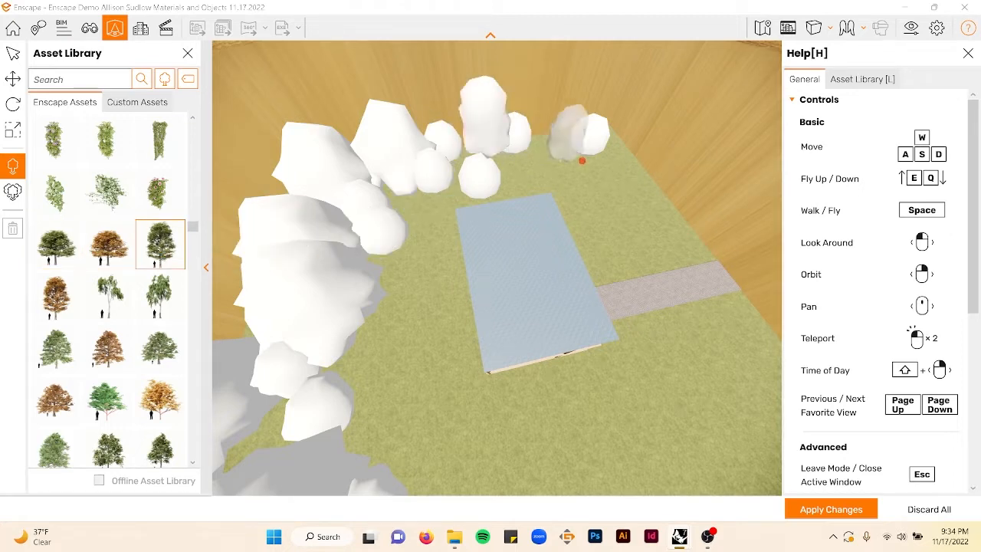
{"action": "left_click", "coordinate": [560, 142]}
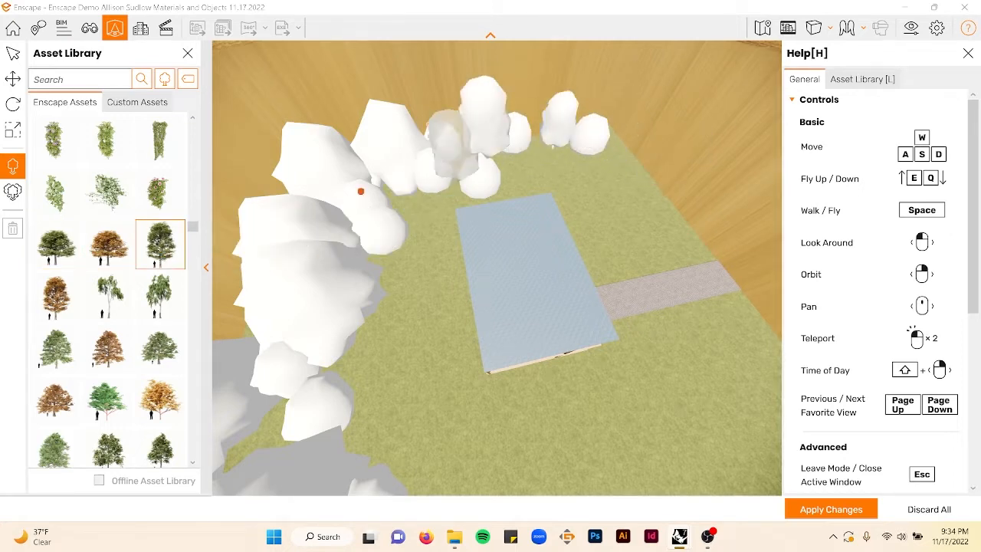
{"action": "left_click", "coordinate": [55, 348]}
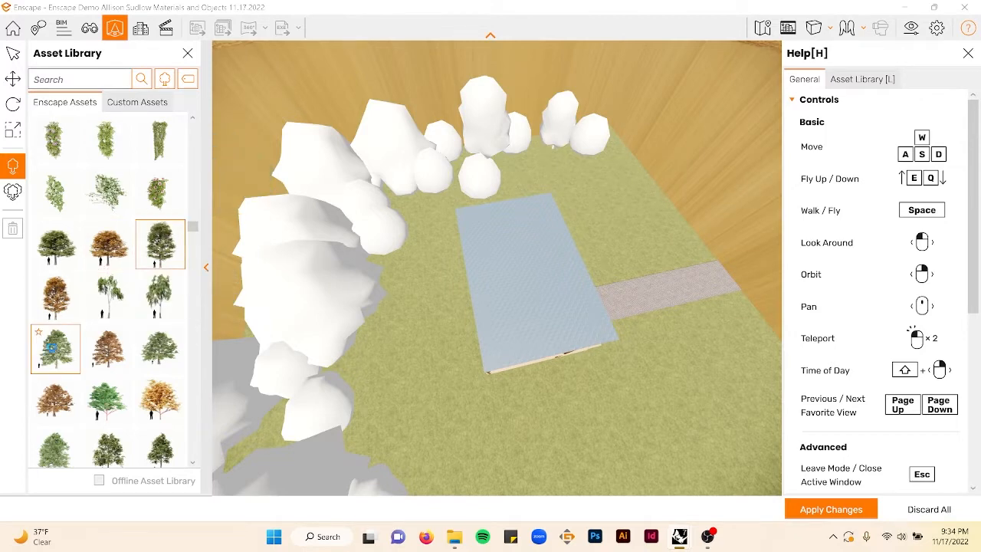
{"action": "left_click", "coordinate": [535, 164]}
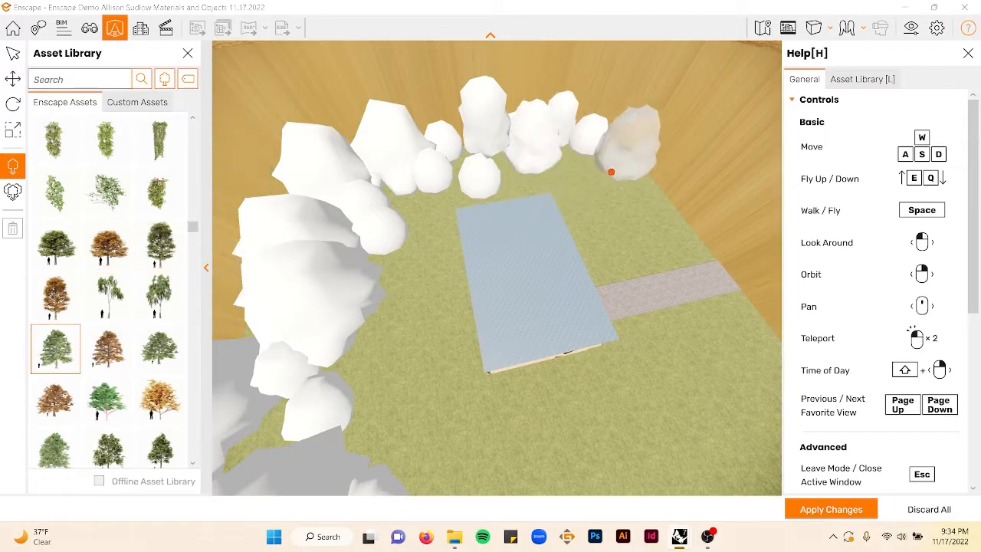
{"action": "left_click", "coordinate": [612, 169]}
{"action": "left_click", "coordinate": [626, 199]}
{"action": "left_click", "coordinate": [642, 221]}
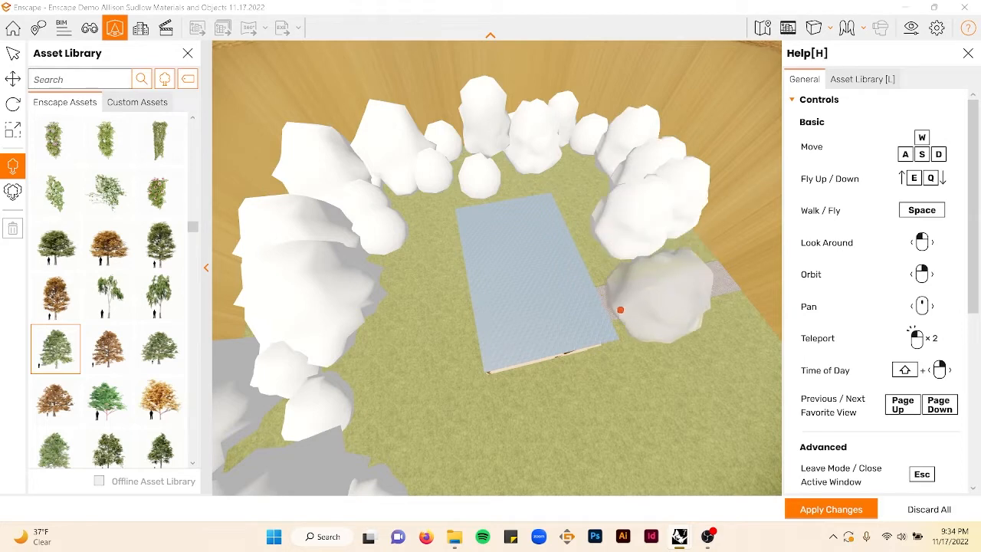
{"action": "right_click_drag", "start_coordinate": [582, 320], "coordinate": [675, 356]}
{"action": "right_click_drag", "start_coordinate": [613, 303], "coordinate": [508, 246]}
- Place further trees beside the path and along the site edge near the house front
{"action": "left_click", "coordinate": [475, 255]}
{"action": "left_click", "coordinate": [539, 272]}
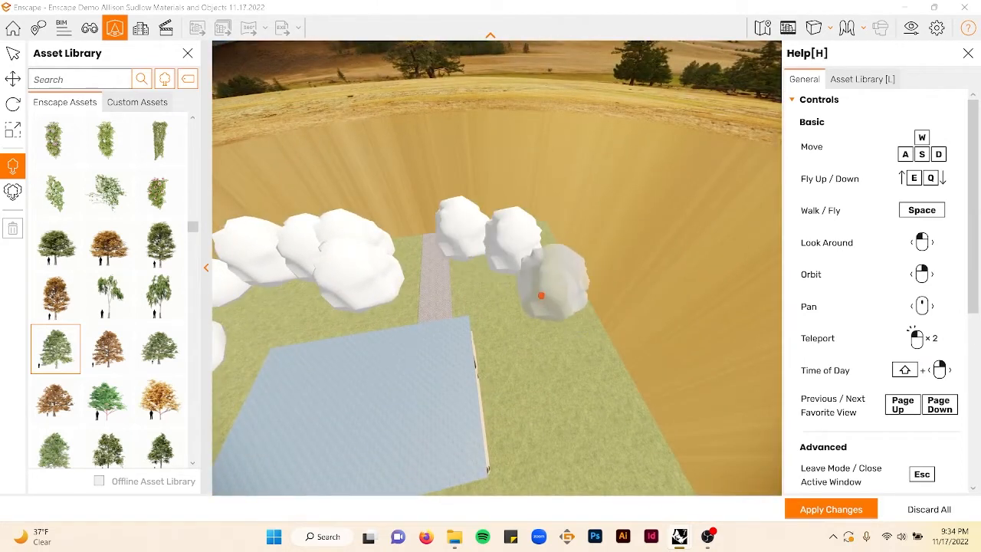
{"action": "left_click", "coordinate": [542, 348]}
{"action": "left_click", "coordinate": [553, 400]}
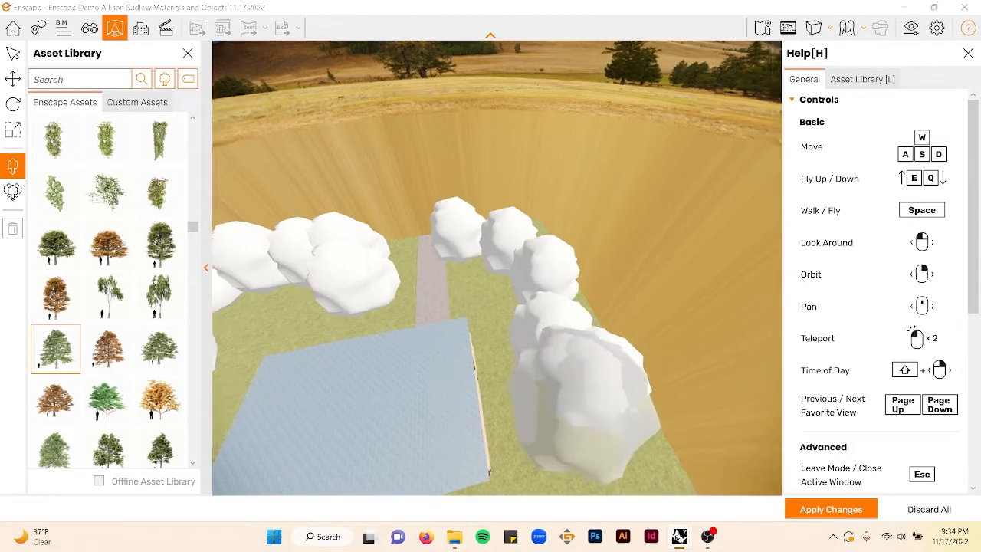
{"action": "right_click_drag", "start_coordinate": [554, 400], "coordinate": [675, 440]}
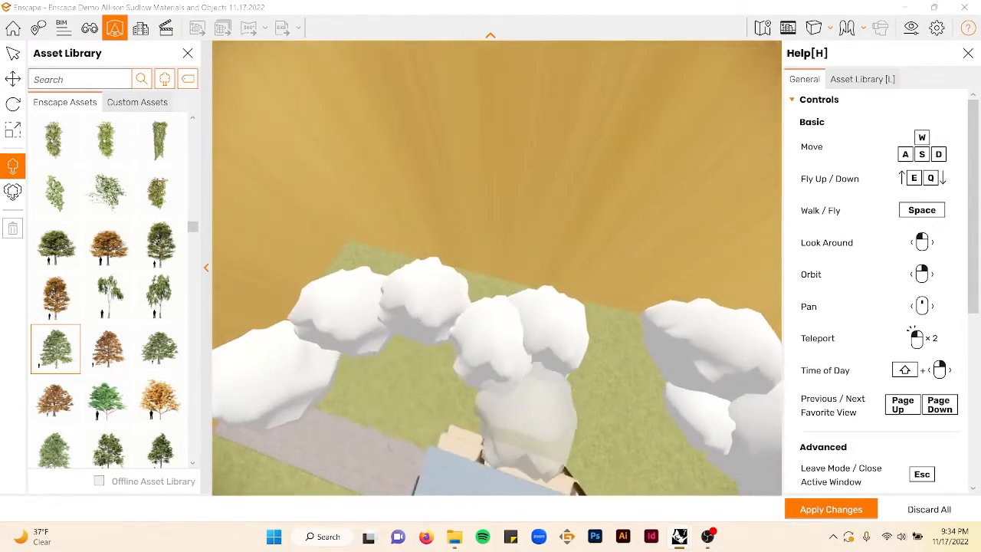
{"action": "left_click", "coordinate": [170, 242]}
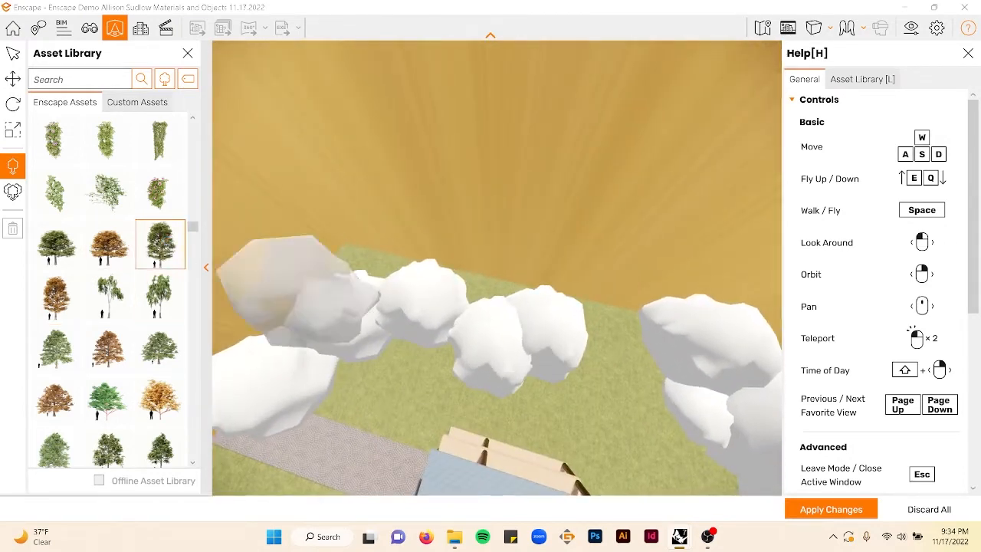
{"action": "left_click", "coordinate": [558, 368]}
{"action": "left_click_drag", "start_coordinate": [558, 368], "coordinate": [534, 370]}
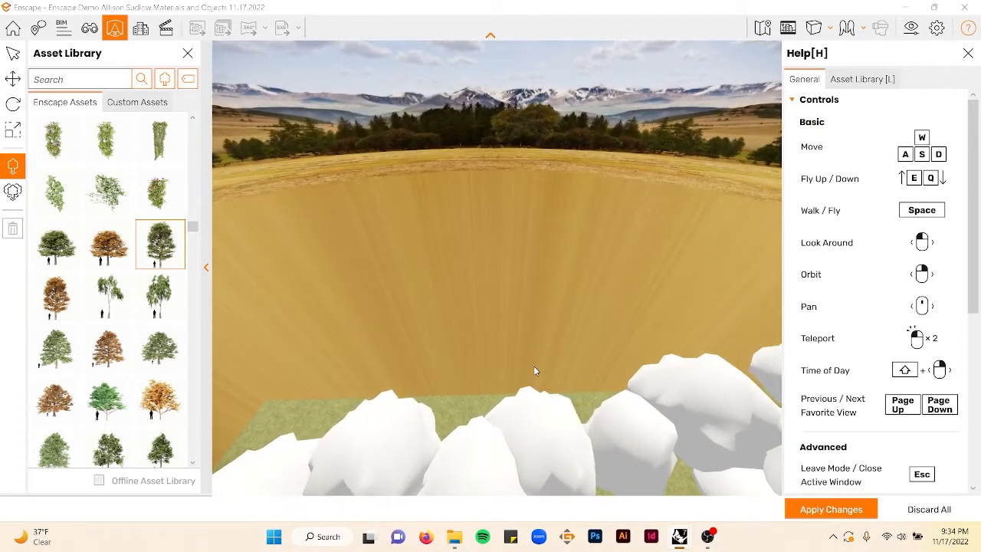
- Select a green deciduous tree and place several of them in the middle of the site near the far row
{"action": "key", "text": "s"}
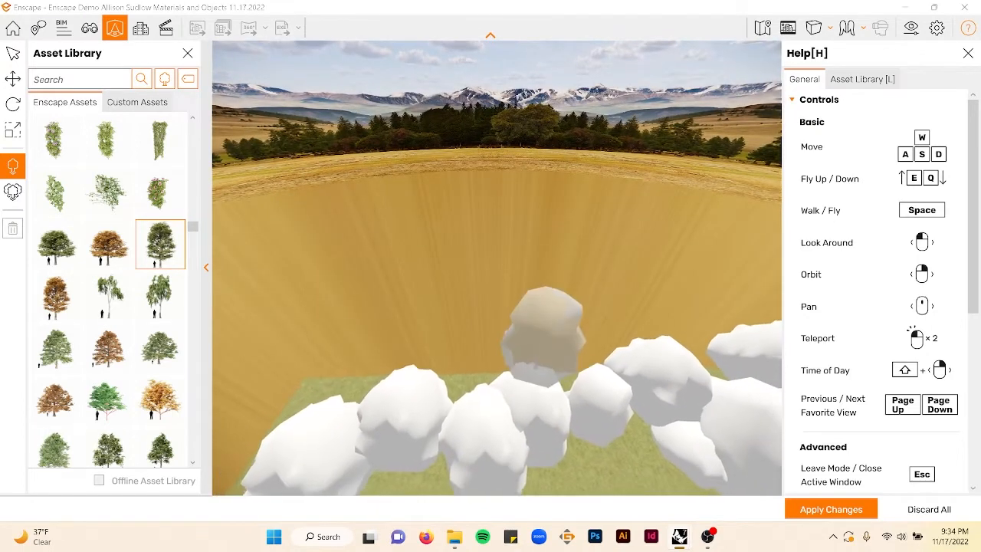
{"action": "key", "text": "s"}
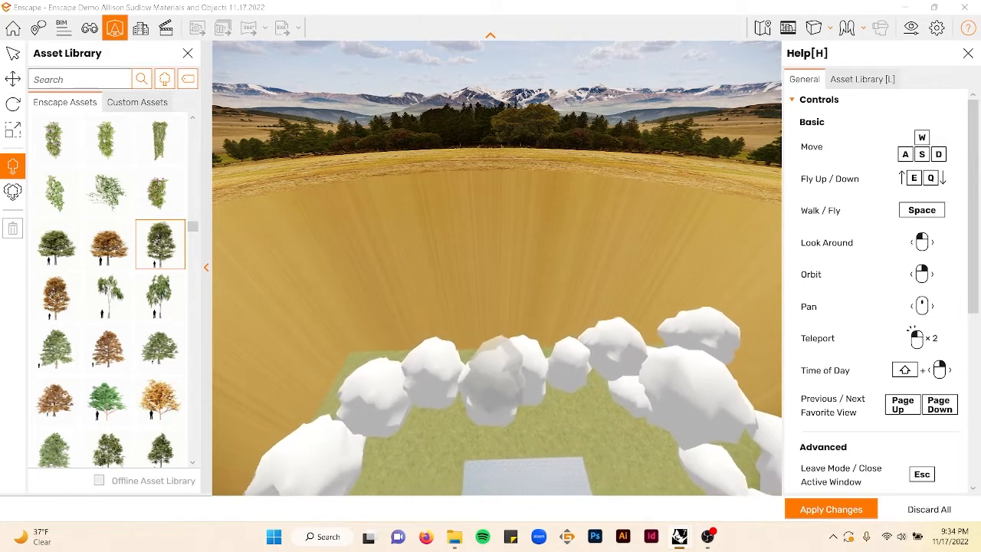
{"action": "left_click", "coordinate": [107, 399]}
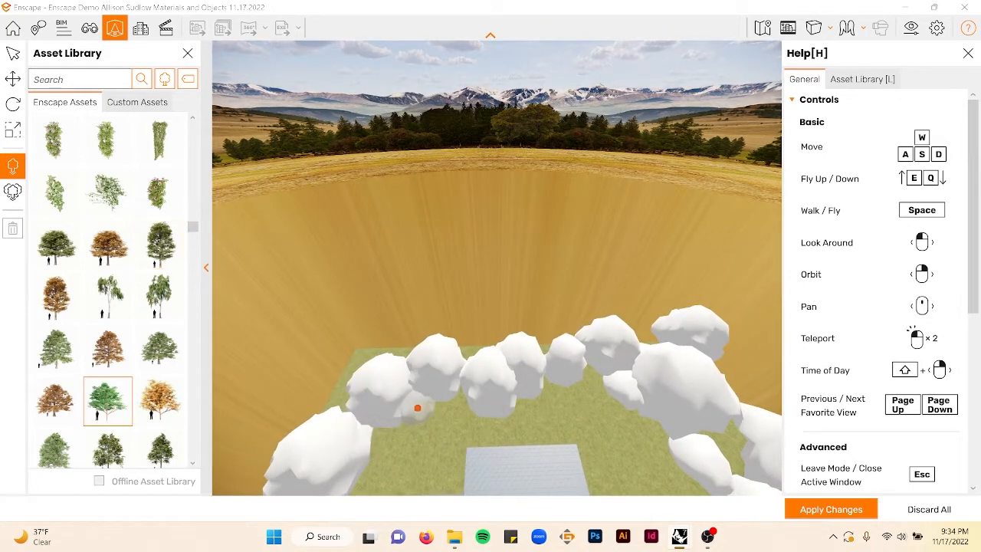
{"action": "left_click", "coordinate": [402, 434]}
{"action": "left_click", "coordinate": [385, 432]}
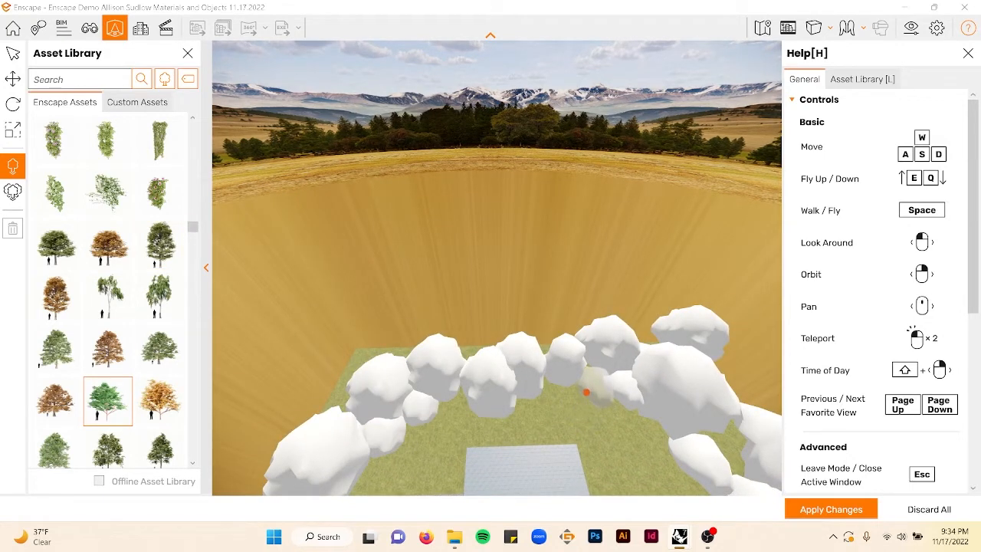
{"action": "left_click", "coordinate": [567, 395]}
{"action": "left_click", "coordinate": [540, 394]}
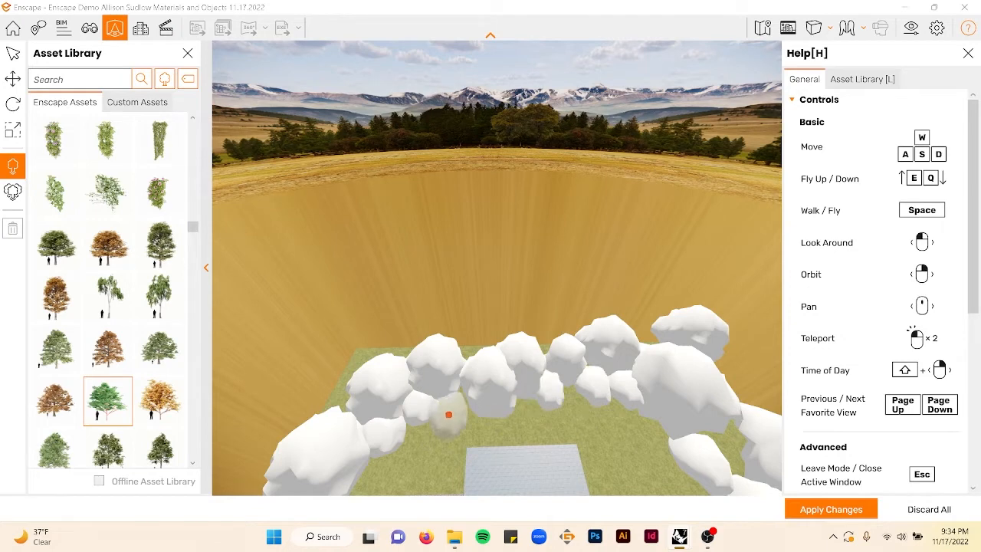
- Place more deciduous trees along the right side of the site beside the path
{"action": "right_click_drag", "start_coordinate": [493, 403], "coordinate": [519, 396]}
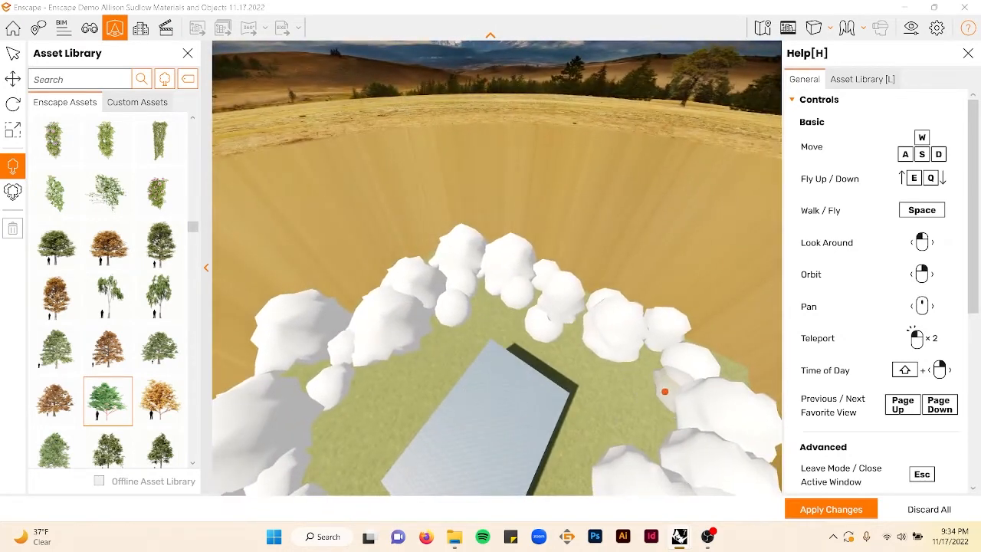
{"action": "right_click_drag", "start_coordinate": [643, 405], "coordinate": [540, 343]}
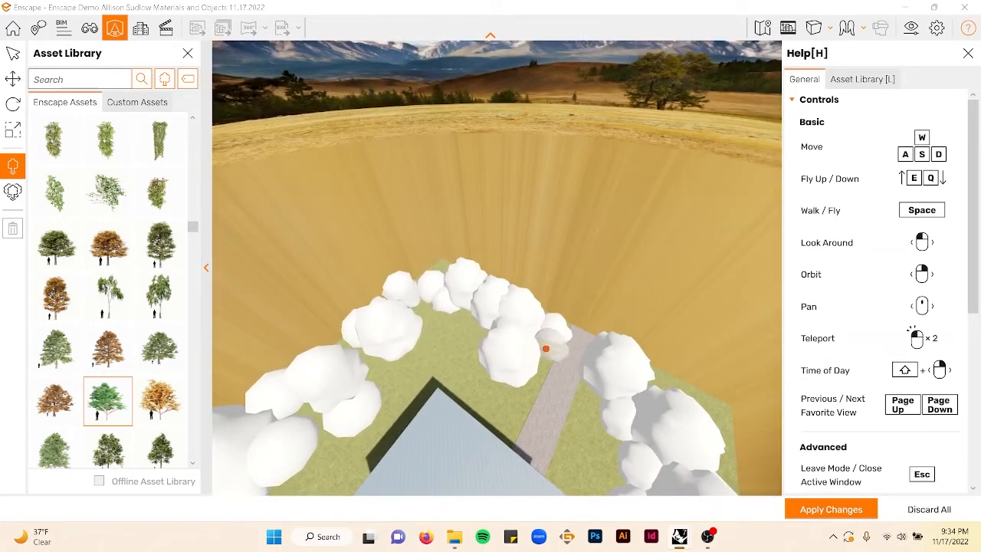
{"action": "left_click", "coordinate": [546, 349]}
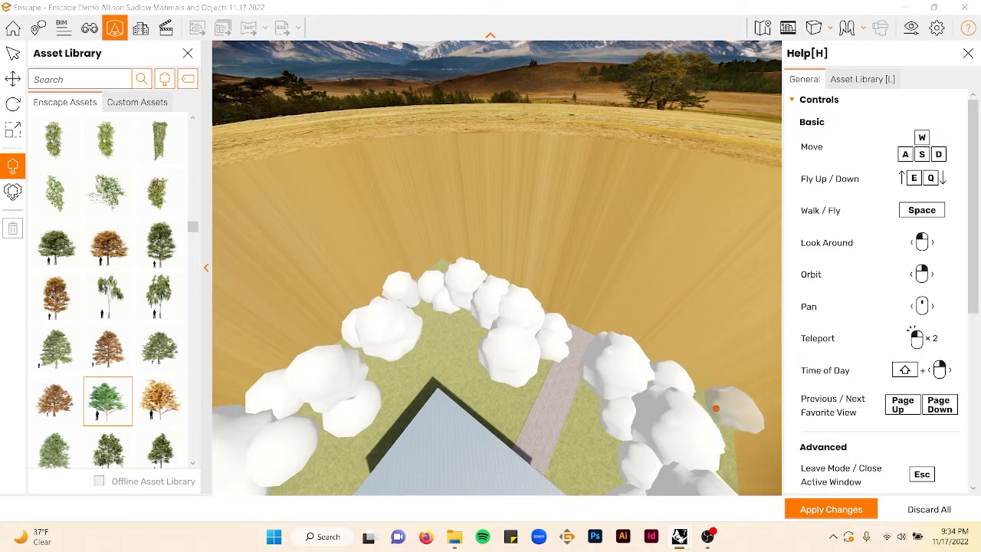
{"action": "left_click", "coordinate": [714, 412]}
{"action": "scroll", "coordinate": [440, 377], "scroll_direction": "up", "scroll_amount": 4}
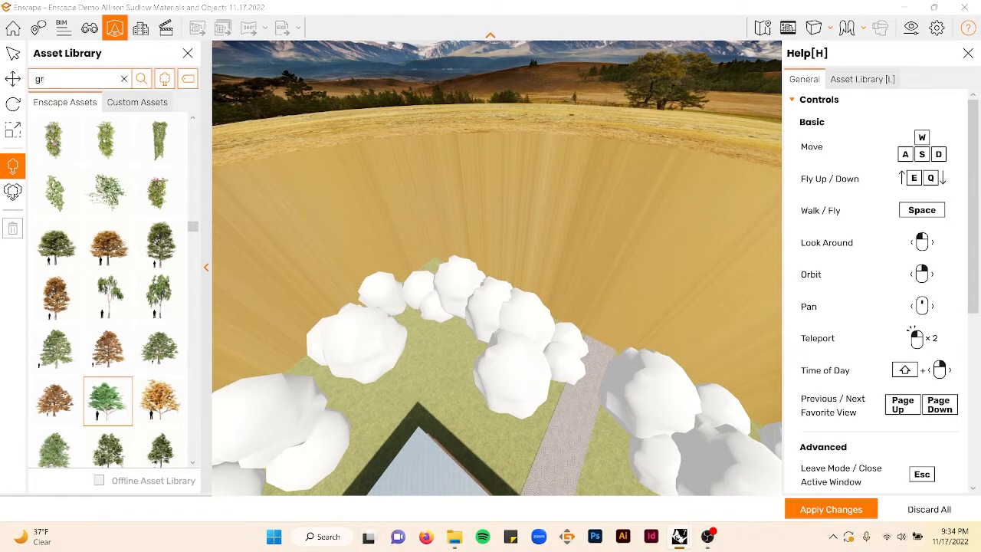
- Apply the placed assets to the model and search the asset library for grass
{"action": "type", "text": "grass"}
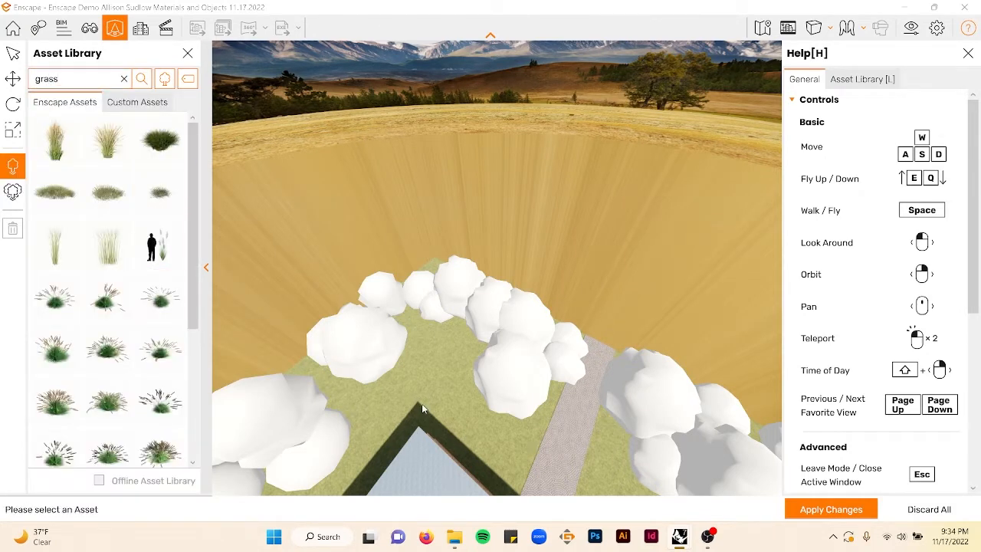
{"action": "left_click", "coordinate": [828, 506]}
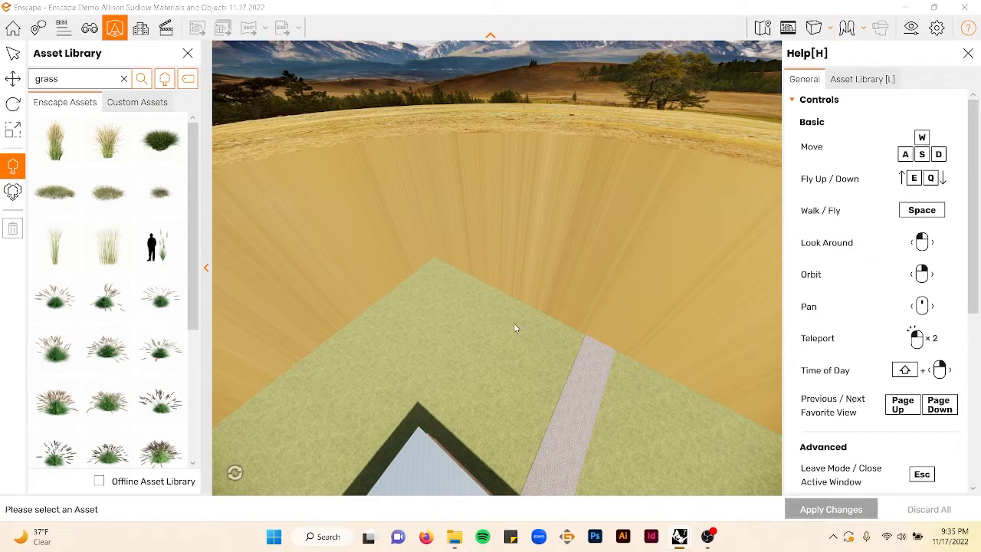
- Switch navigation to Walk Mode
{"action": "left_click", "coordinate": [862, 28]}
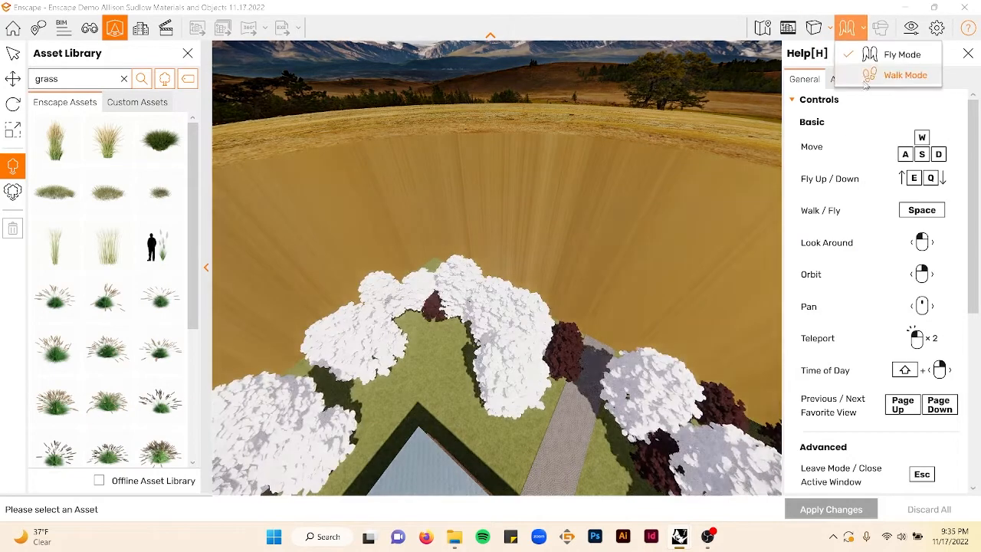
{"action": "left_click", "coordinate": [874, 74]}
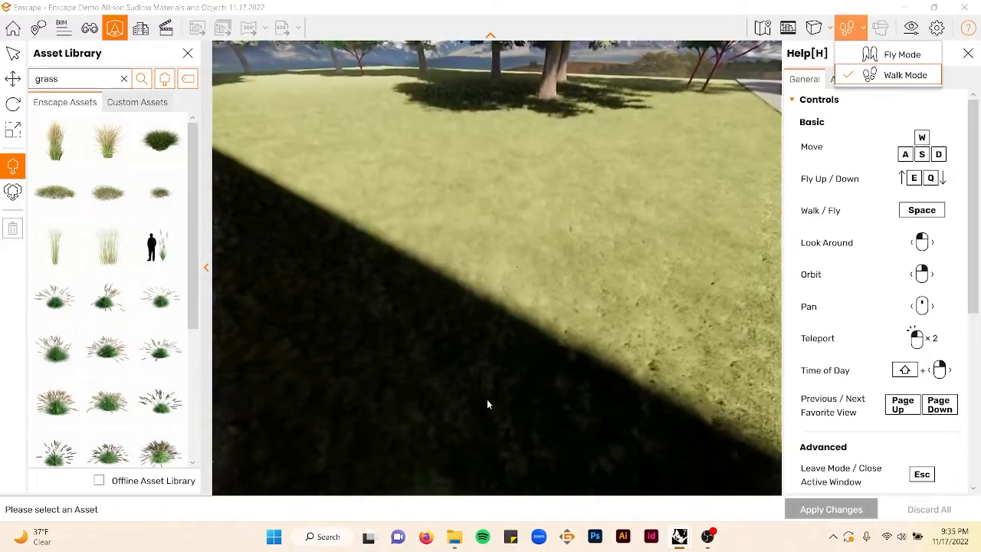
{"action": "left_click_drag", "start_coordinate": [489, 399], "coordinate": [528, 392]}
{"action": "mouse_move", "coordinate": [398, 286]}
{"action": "left_mouse_down"}
{"action": "mouse_move", "coordinate": [567, 290]}
{"action": "mouse_move", "coordinate": [437, 311]}
{"action": "left_mouse_up"}
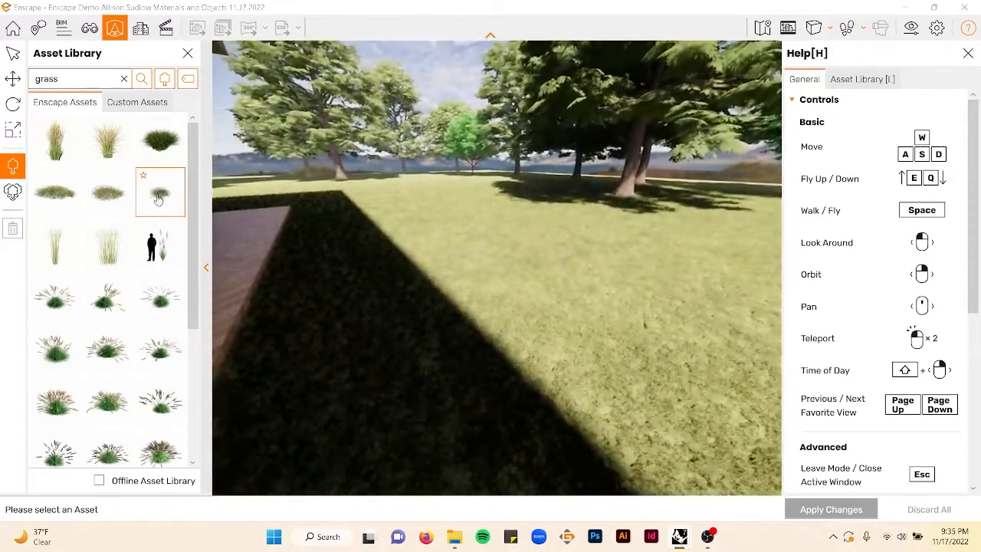
- Select a low grass clump asset and place several clumps across the lawn beside the house
{"action": "left_click", "coordinate": [112, 194]}
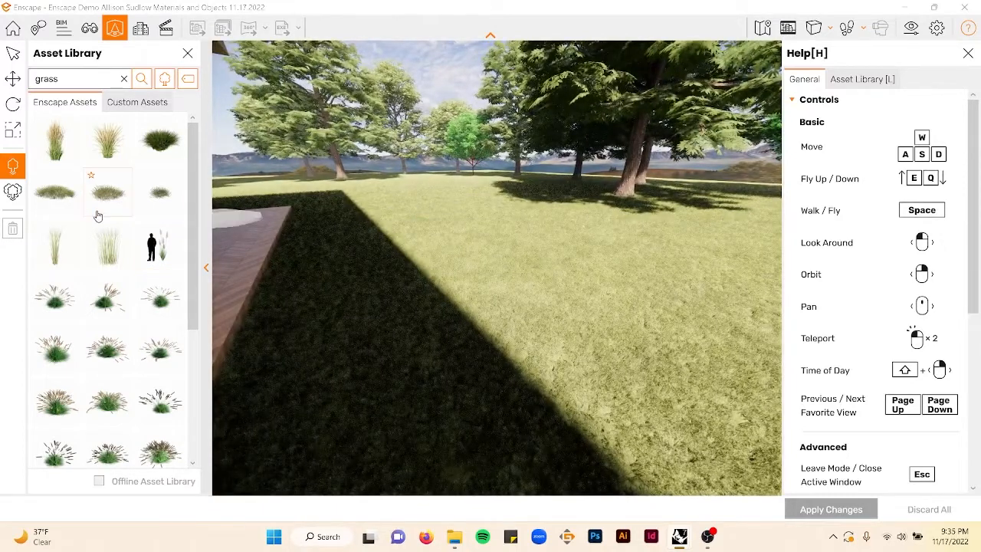
{"action": "left_click", "coordinate": [55, 192]}
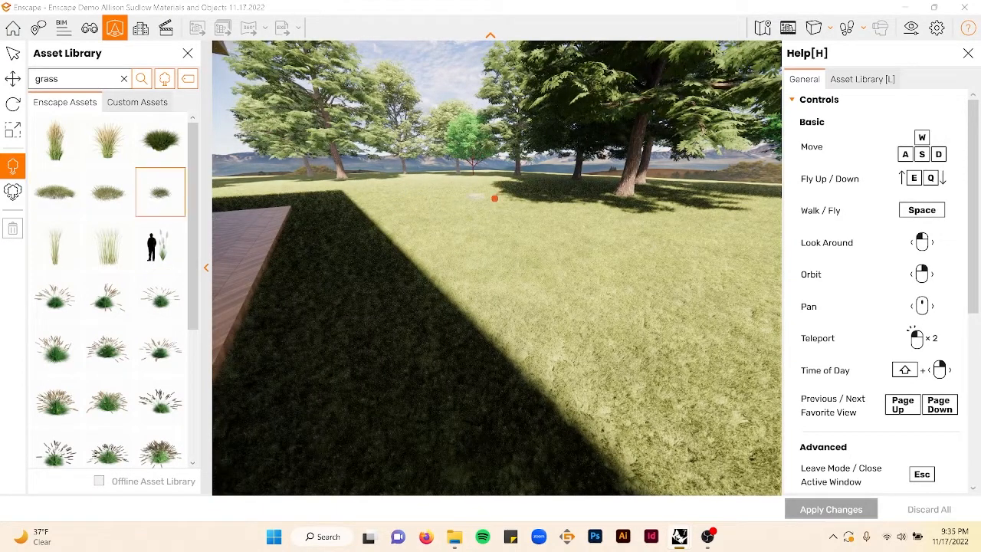
{"action": "left_click", "coordinate": [543, 209]}
{"action": "left_click", "coordinate": [623, 200]}
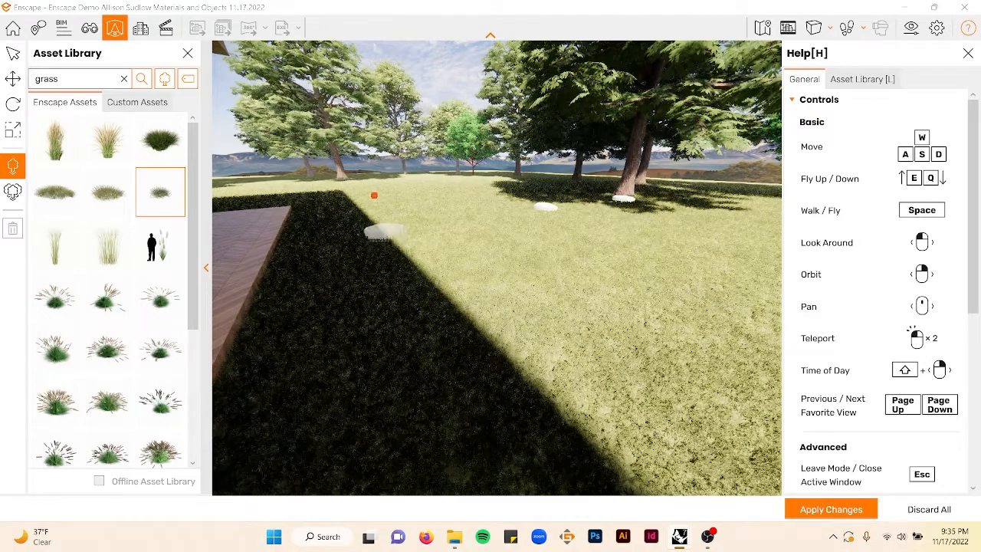
{"action": "left_click", "coordinate": [535, 264]}
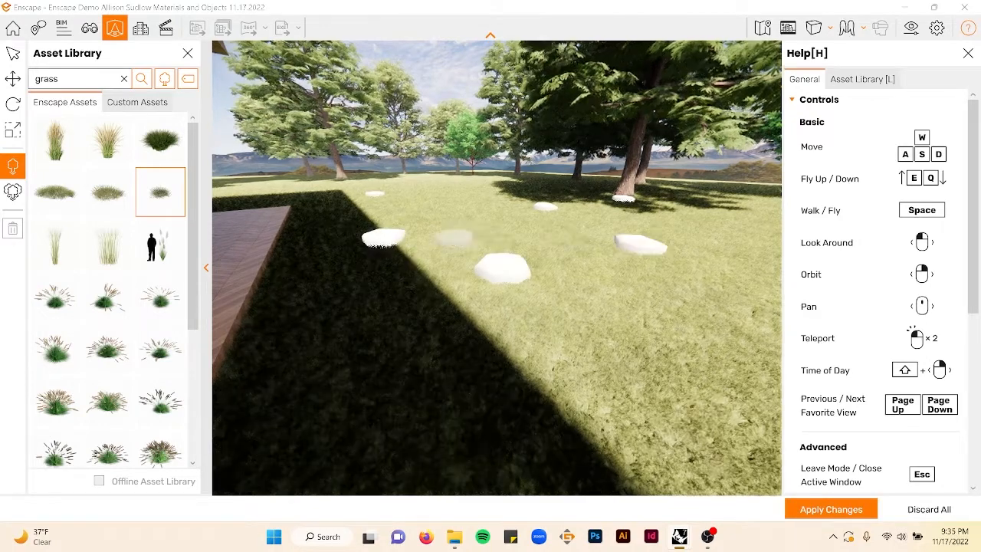
- Walk around the house to examine the placed grass clumps on the lawn
{"action": "scroll", "coordinate": [455, 239], "scroll_direction": "down", "scroll_amount": 5}
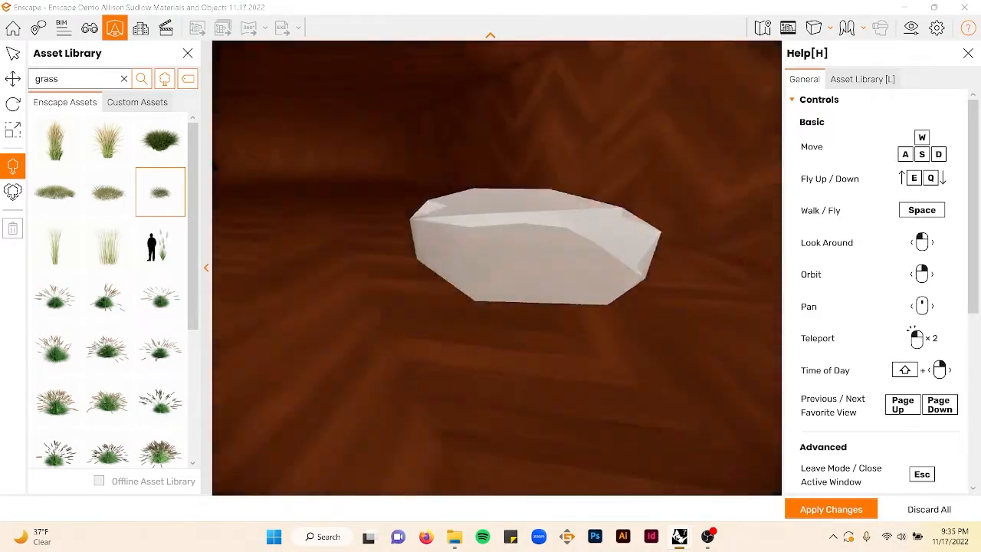
{"action": "scroll", "coordinate": [535, 245], "scroll_direction": "up", "scroll_amount": 5}
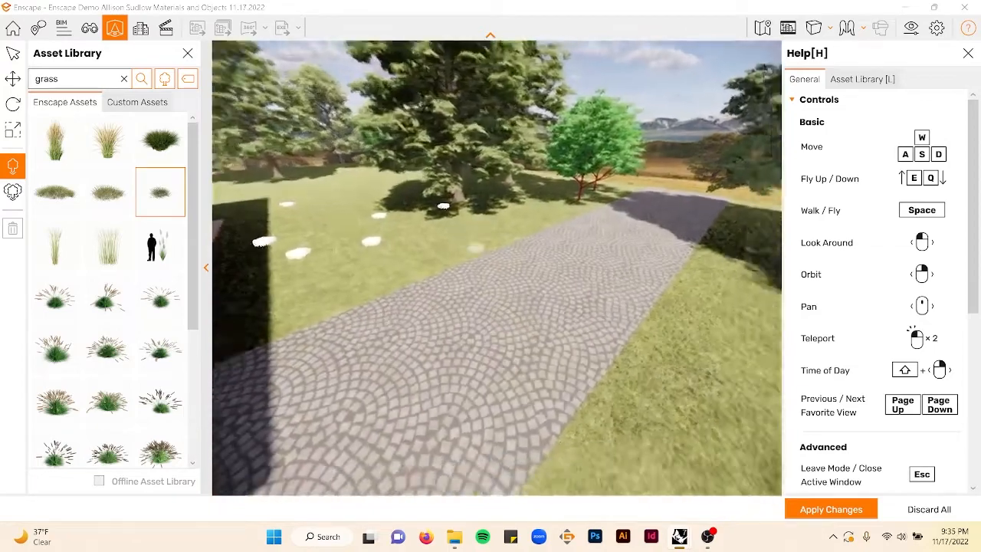
{"action": "right_click_drag", "start_coordinate": [535, 245], "coordinate": [439, 250]}
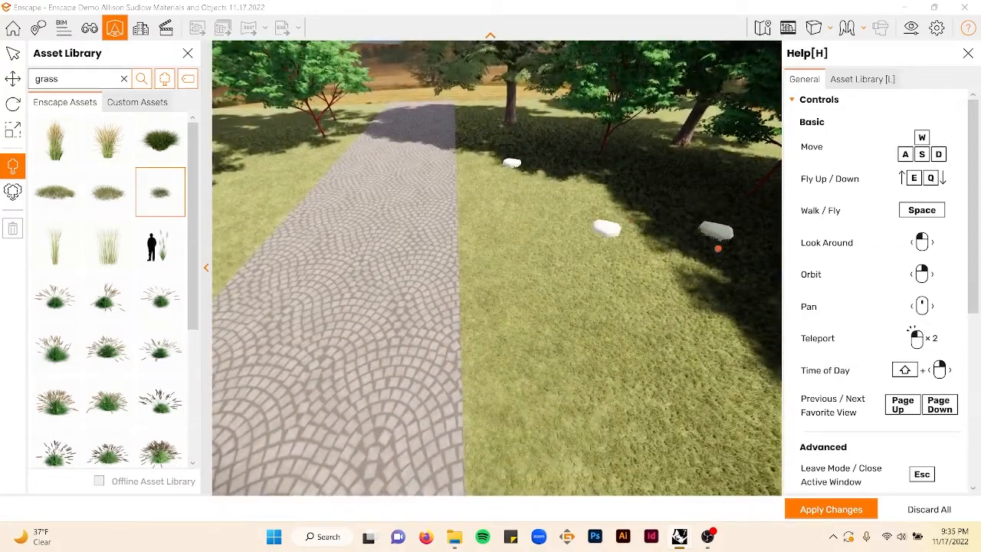
{"action": "mouse_move", "coordinate": [460, 209]}
{"action": "right_mouse_down"}
{"action": "mouse_move", "coordinate": [436, 209]}
{"action": "mouse_move", "coordinate": [458, 209]}
{"action": "right_mouse_up"}
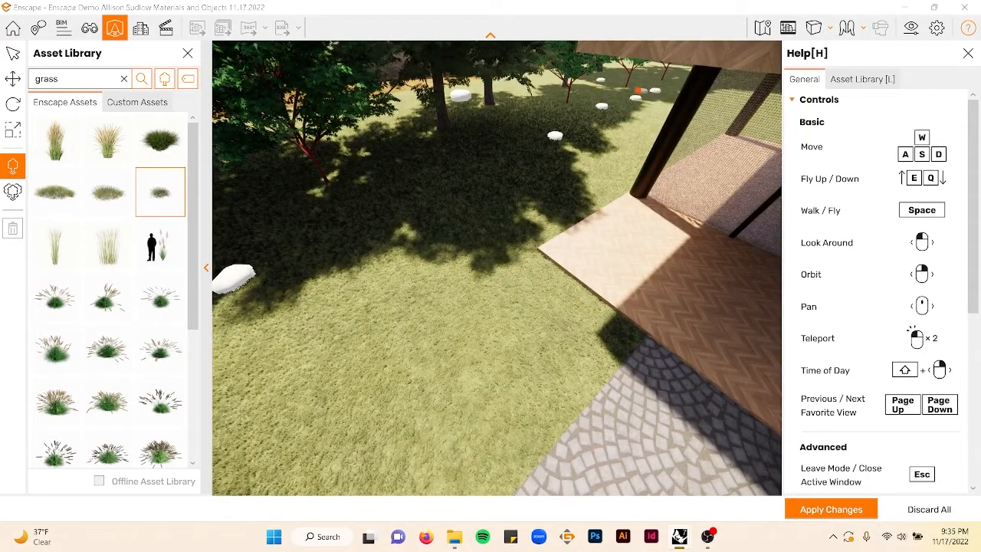
{"action": "right_click_drag", "start_coordinate": [470, 182], "coordinate": [335, 184]}
{"action": "key", "text": "e"}
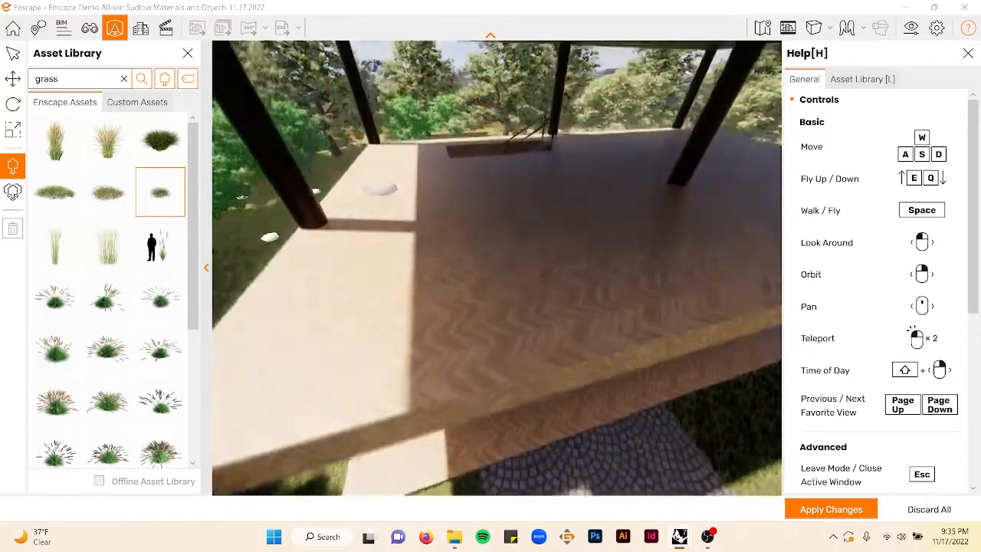
{"action": "key", "text": "w"}
{"action": "key", "text": "w"}
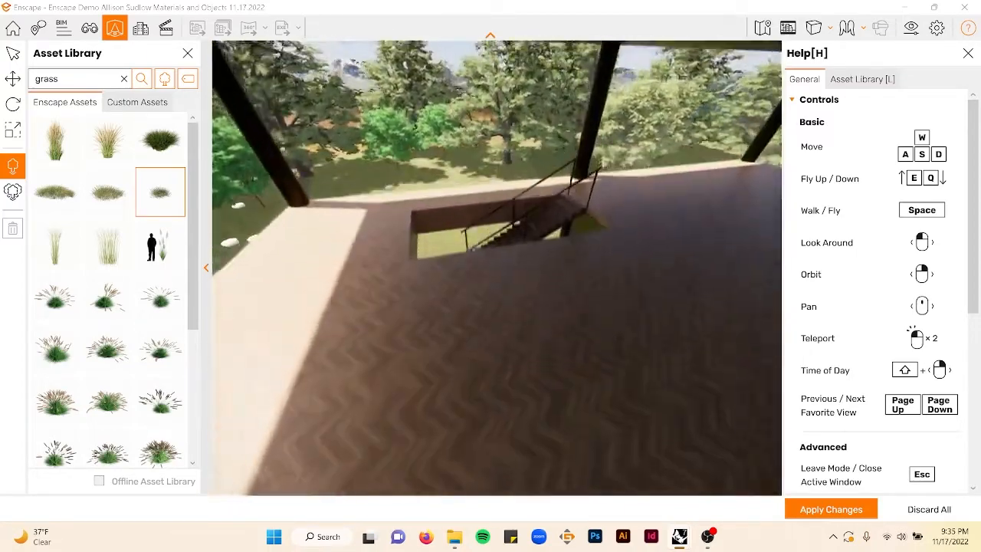
{"action": "key", "text": "w"}
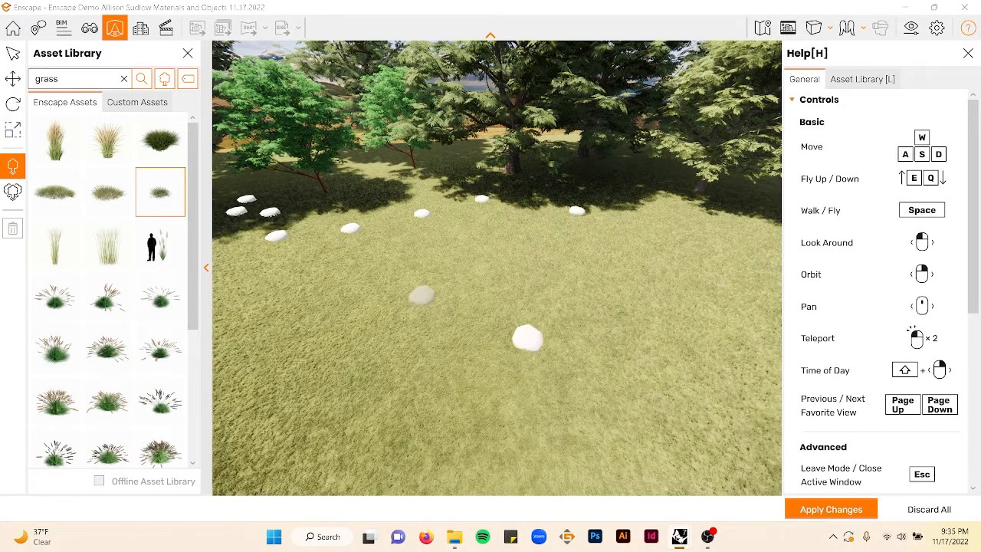
{"action": "key", "text": "Page_Up"}
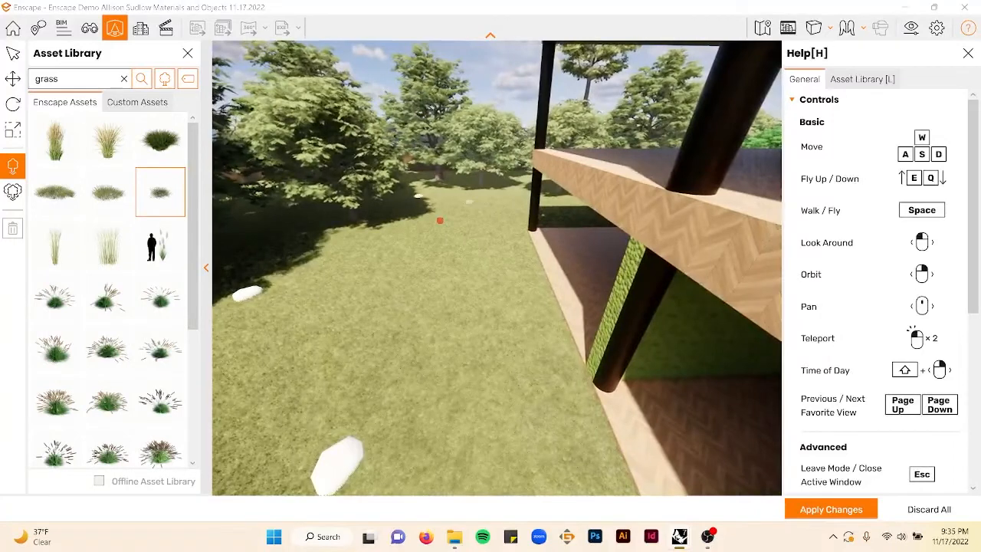
- Select the dark green grass bush asset and place several more clumps on the lawn next to the house
{"action": "scroll", "coordinate": [111, 307], "scroll_direction": "down", "scroll_amount": 5}
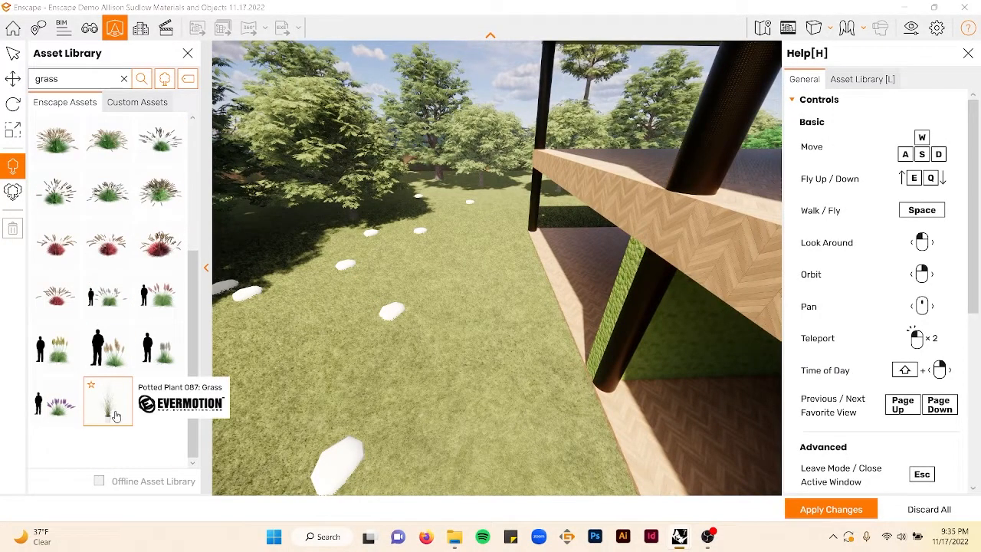
{"action": "scroll", "coordinate": [96, 377], "scroll_direction": "up", "scroll_amount": 5}
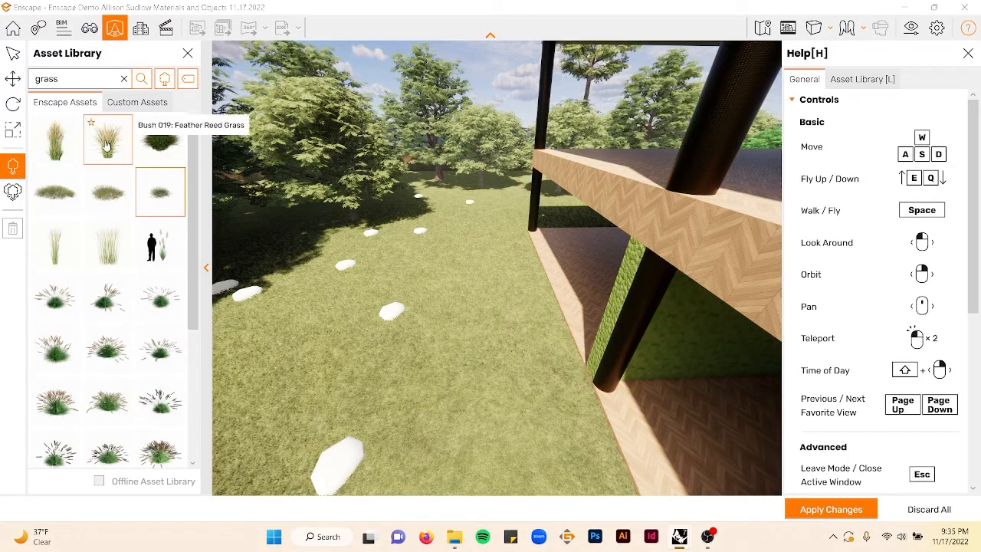
{"action": "left_click", "coordinate": [119, 156]}
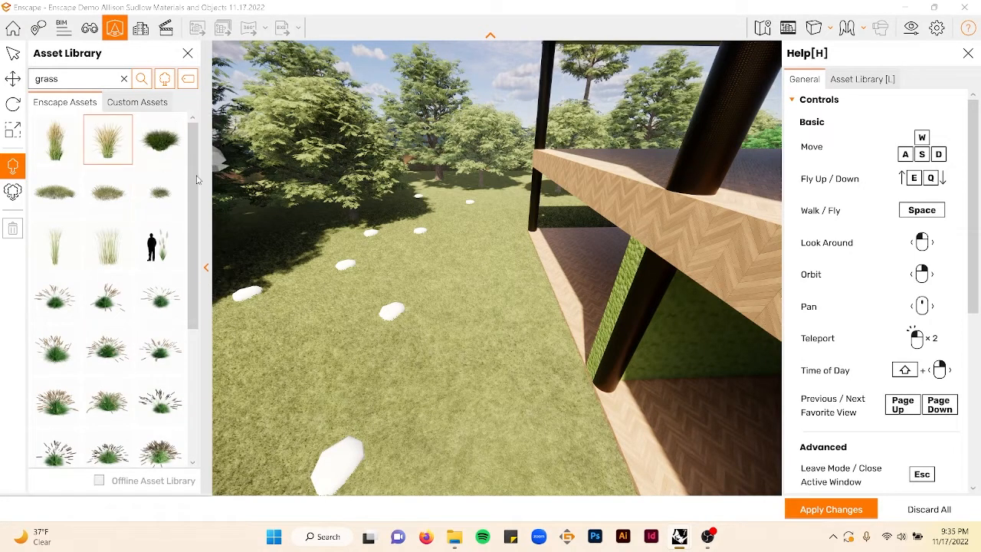
{"action": "left_click", "coordinate": [162, 154]}
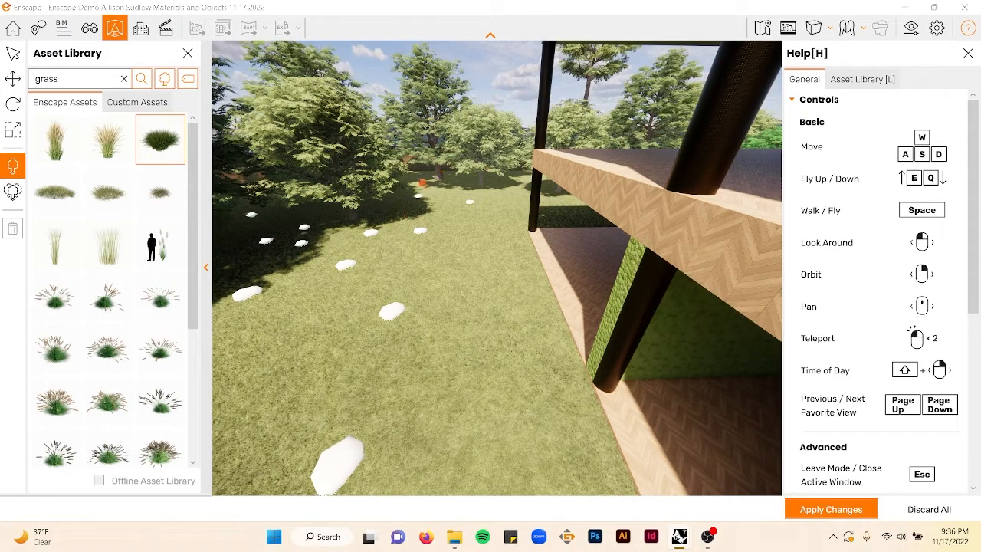
{"action": "key", "text": "s"}
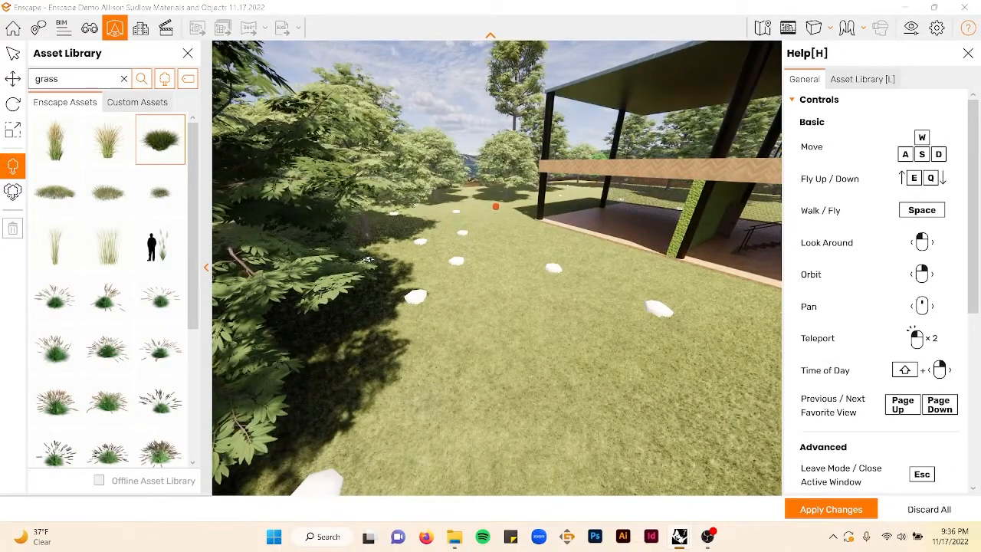
{"action": "left_click_drag", "start_coordinate": [368, 261], "coordinate": [651, 305]}
{"action": "left_click", "coordinate": [651, 305]}
{"action": "left_click", "coordinate": [560, 357]}
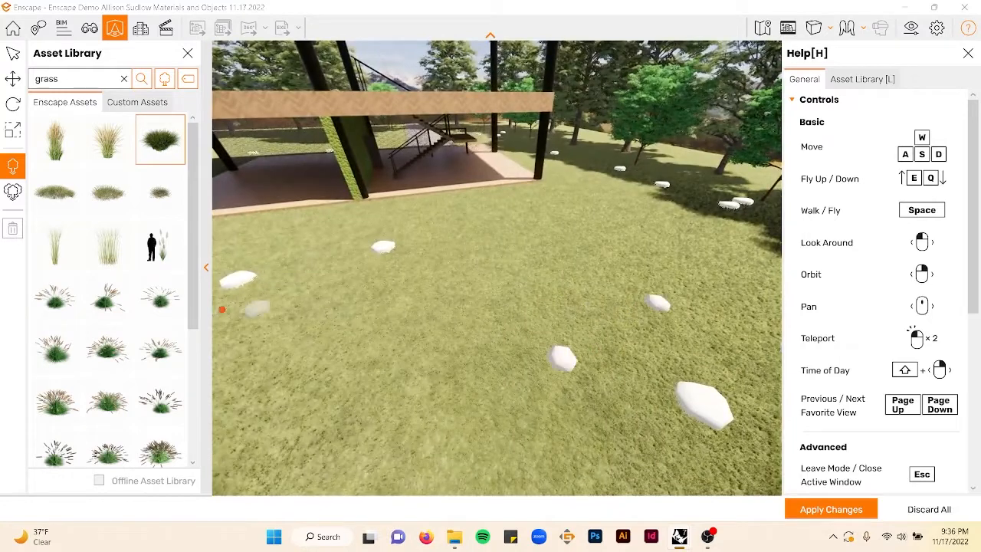
- Search the library for bush and place Bush 012: English Laurel near the trees across the lawn
{"action": "left_click", "coordinate": [124, 79]}
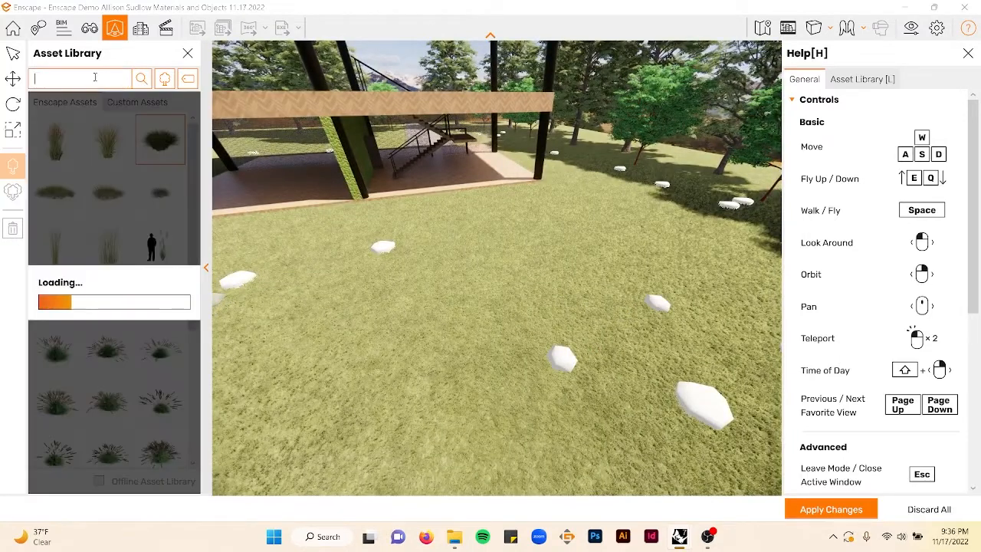
{"action": "type", "text": "bush"}
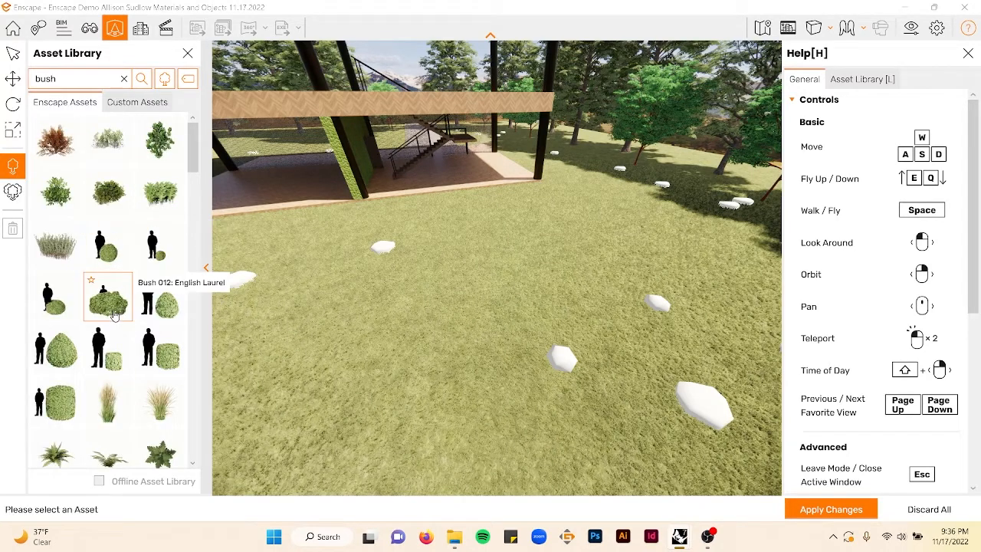
{"action": "left_click", "coordinate": [107, 297]}
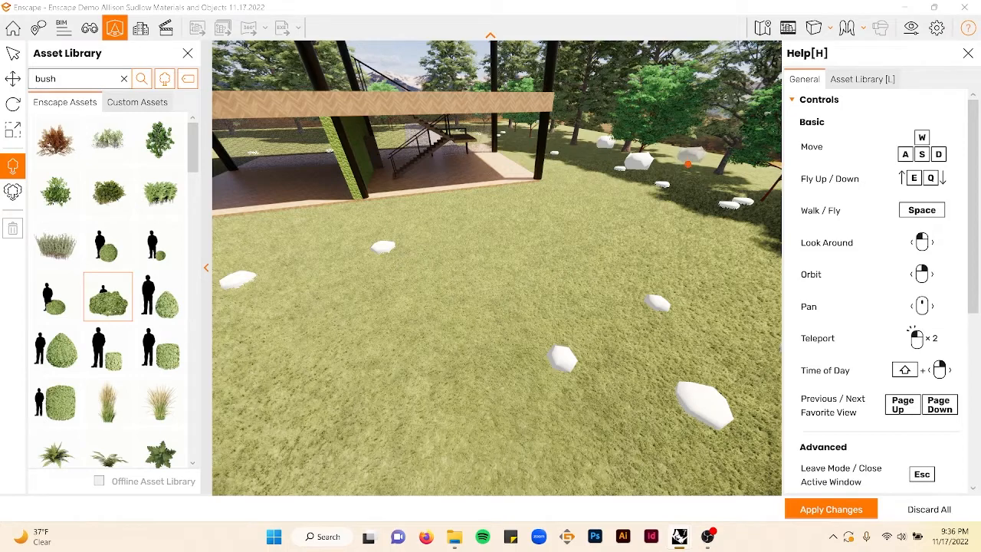
{"action": "left_click", "coordinate": [693, 177]}
{"action": "left_click_drag", "start_coordinate": [500, 202], "coordinate": [488, 196]}
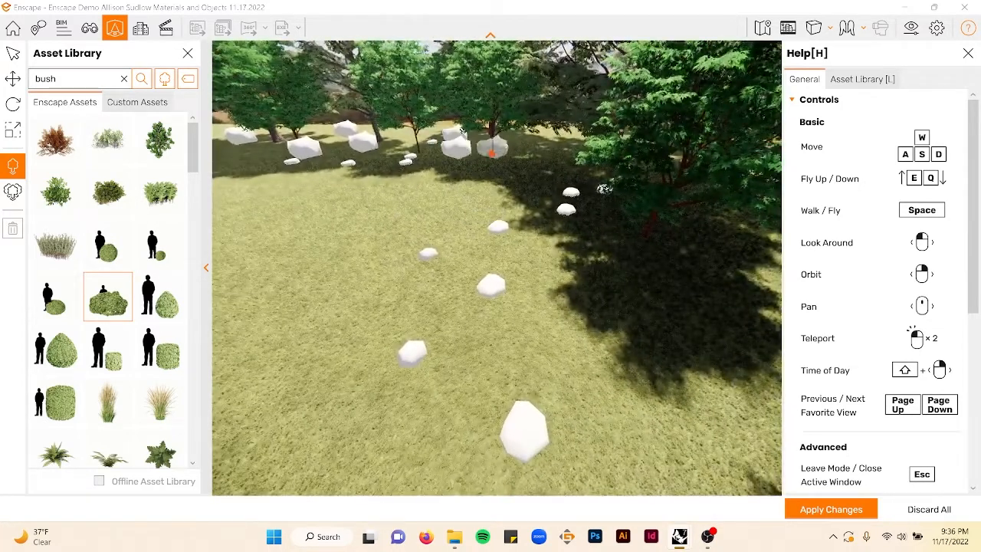
- Place several more English Laurel bushes along the tree line and beneath the large tree on the lawn
{"action": "left_click", "coordinate": [491, 158]}
{"action": "left_click_drag", "start_coordinate": [515, 191], "coordinate": [470, 201]}
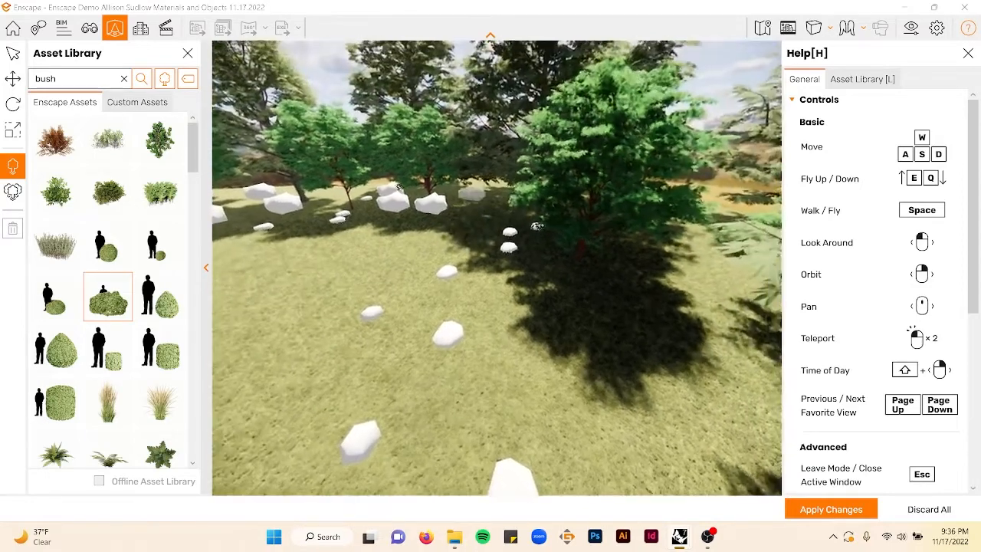
{"action": "left_click", "coordinate": [467, 193]}
{"action": "left_click", "coordinate": [488, 207]}
{"action": "left_click", "coordinate": [472, 236]}
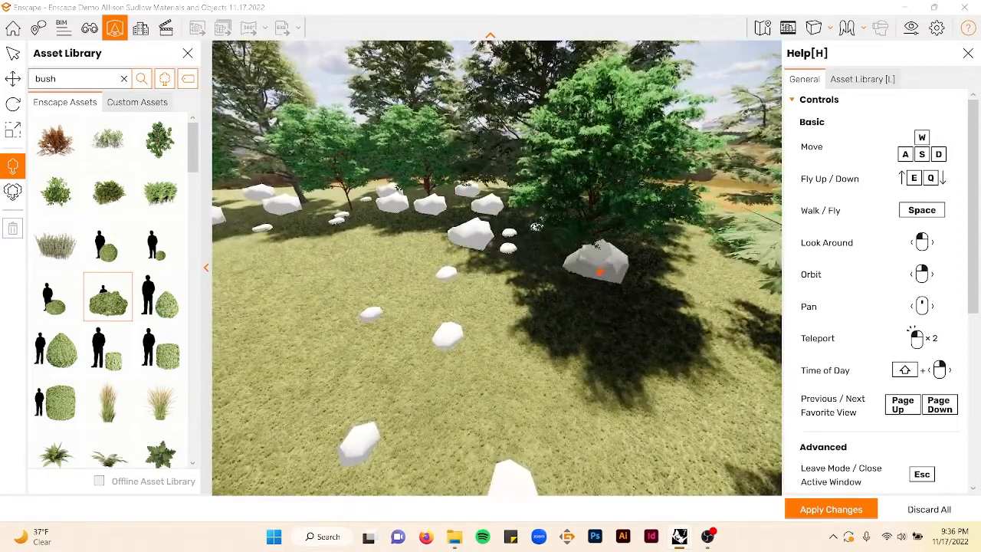
{"action": "left_click", "coordinate": [641, 276]}
{"action": "left_click", "coordinate": [699, 278]}
{"action": "mouse_move", "coordinate": [635, 355]}
{"action": "left_mouse_down"}
{"action": "mouse_move", "coordinate": [644, 351]}
{"action": "mouse_move", "coordinate": [636, 358]}
{"action": "left_mouse_up"}
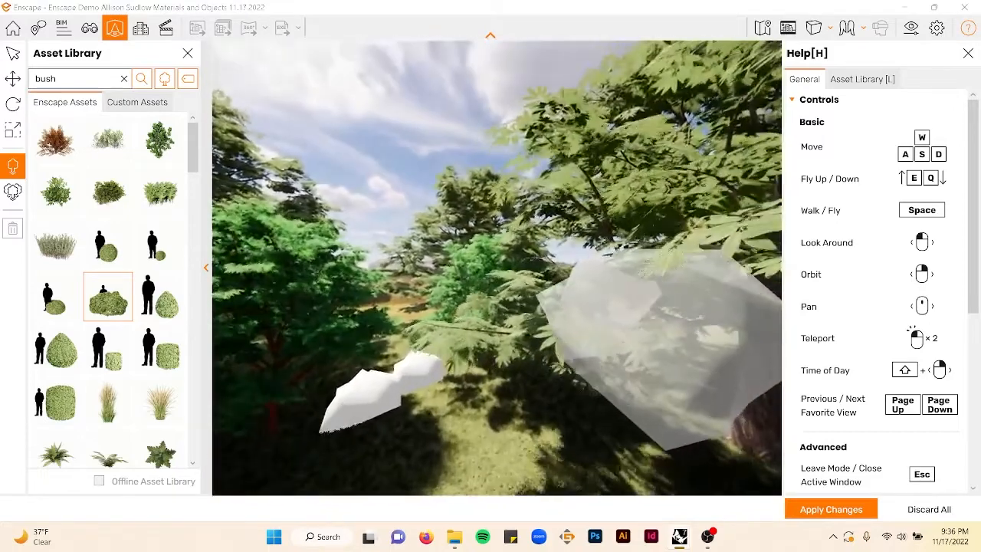
- Fly around the site to examine the placed bushes among the trees and beside the house
{"action": "key", "text": "space"}
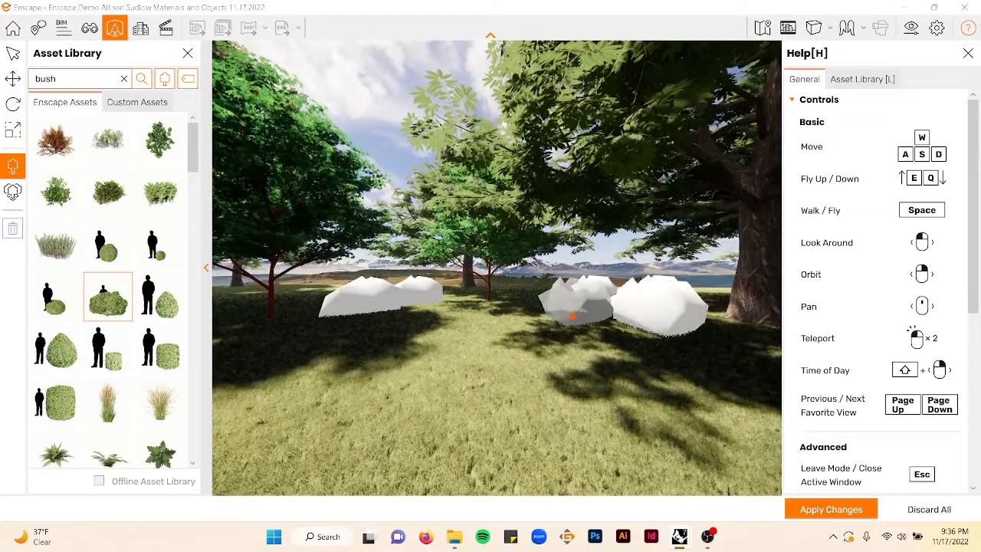
{"action": "left_click_drag", "start_coordinate": [589, 336], "coordinate": [613, 331]}
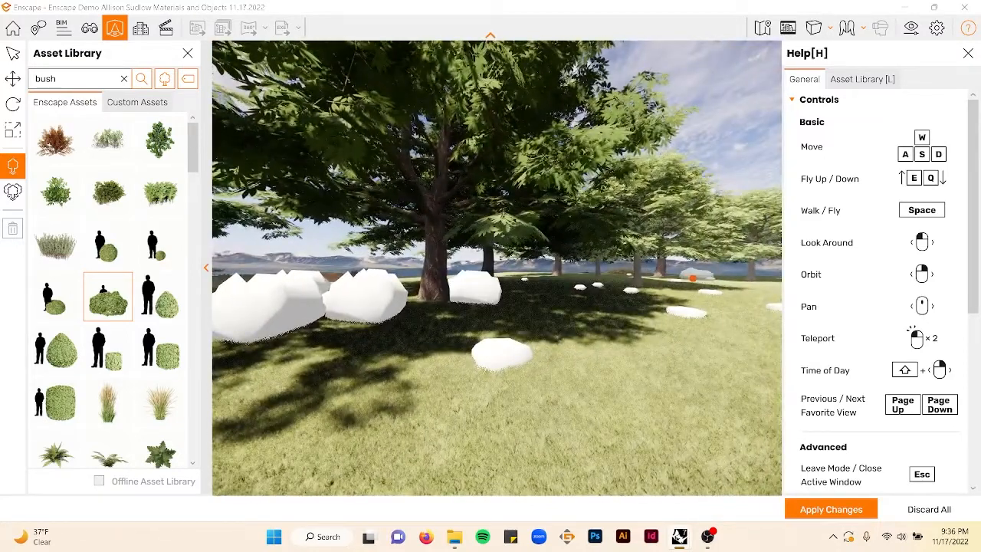
{"action": "left_click_drag", "start_coordinate": [609, 299], "coordinate": [538, 270]}
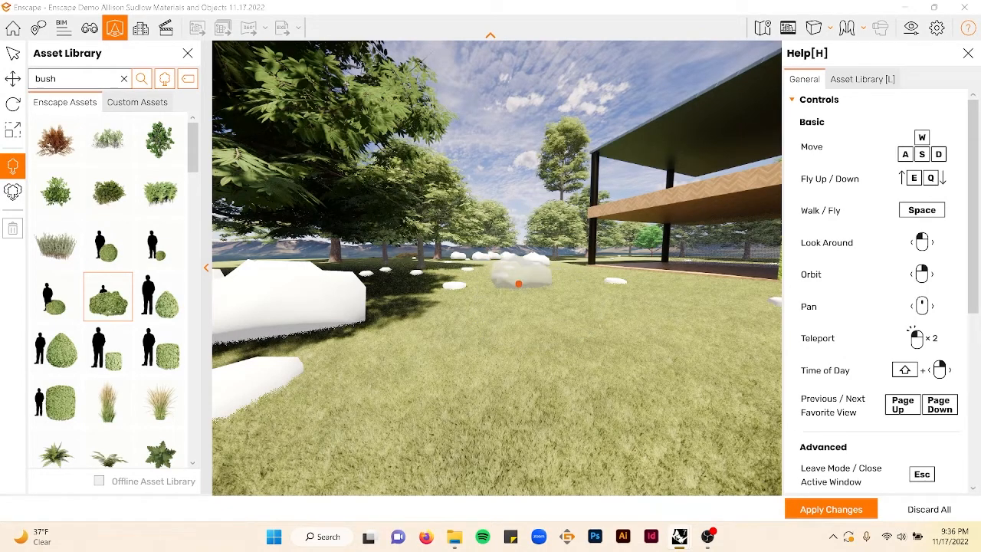
{"action": "key", "text": "e"}
{"action": "key", "text": "w"}
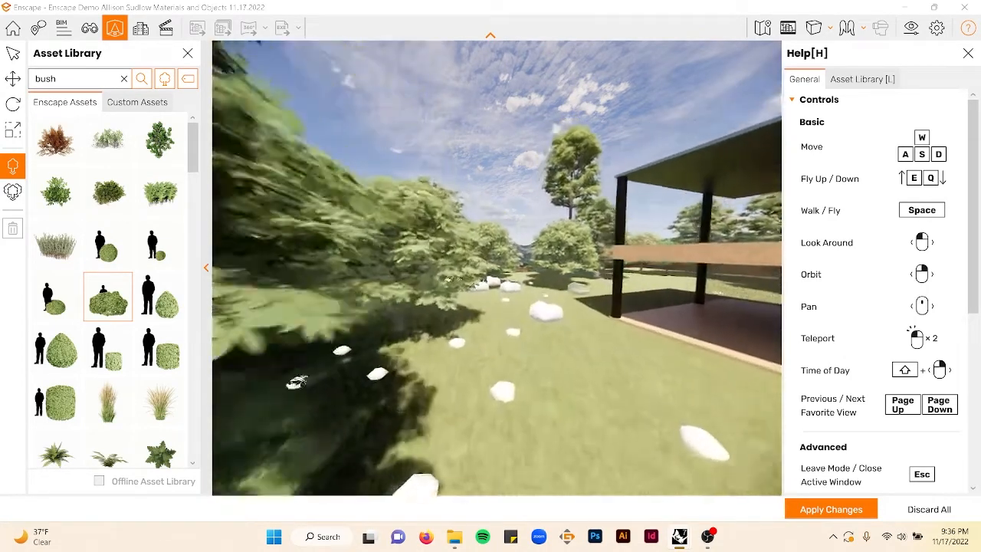
{"action": "key", "text": "w"}
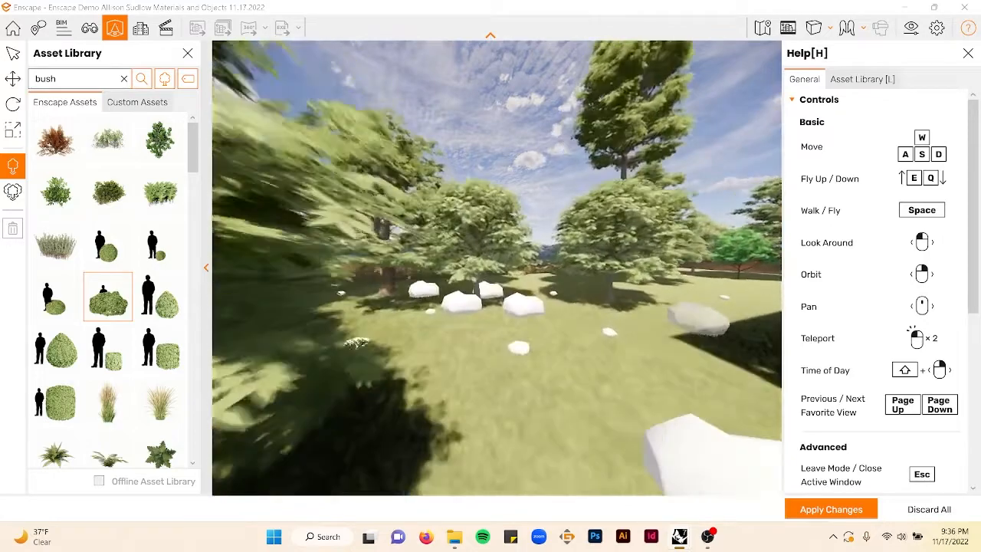
{"action": "key", "text": "d"}
{"action": "left_click_drag", "start_coordinate": [657, 317], "coordinate": [615, 288]}
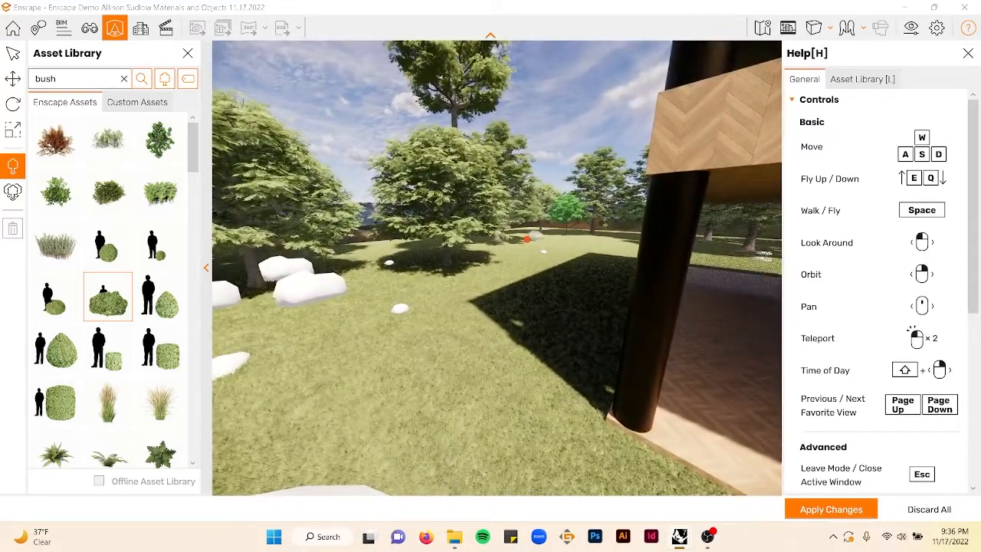
{"action": "left_click_drag", "start_coordinate": [541, 242], "coordinate": [529, 227]}
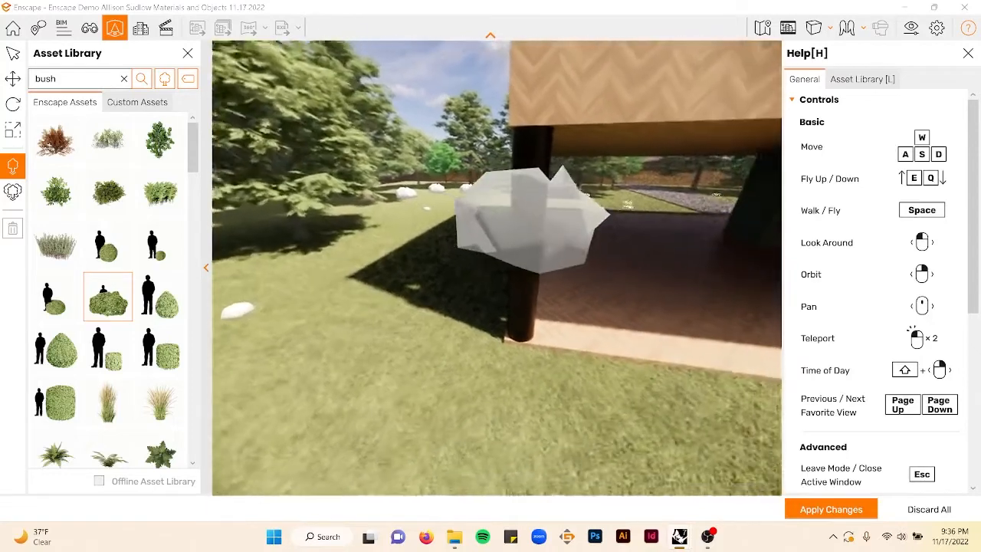
{"action": "key", "text": "a"}
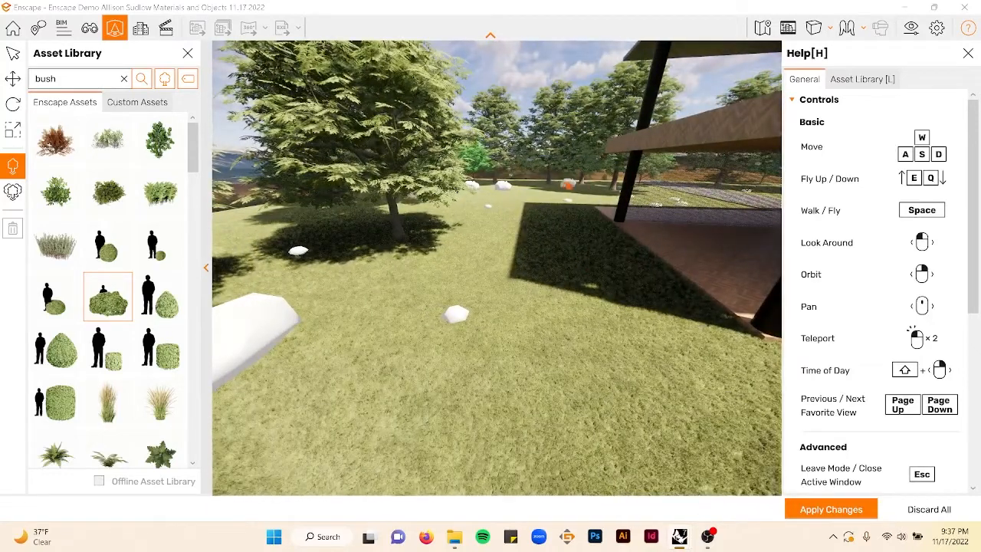
{"action": "key", "text": "w"}
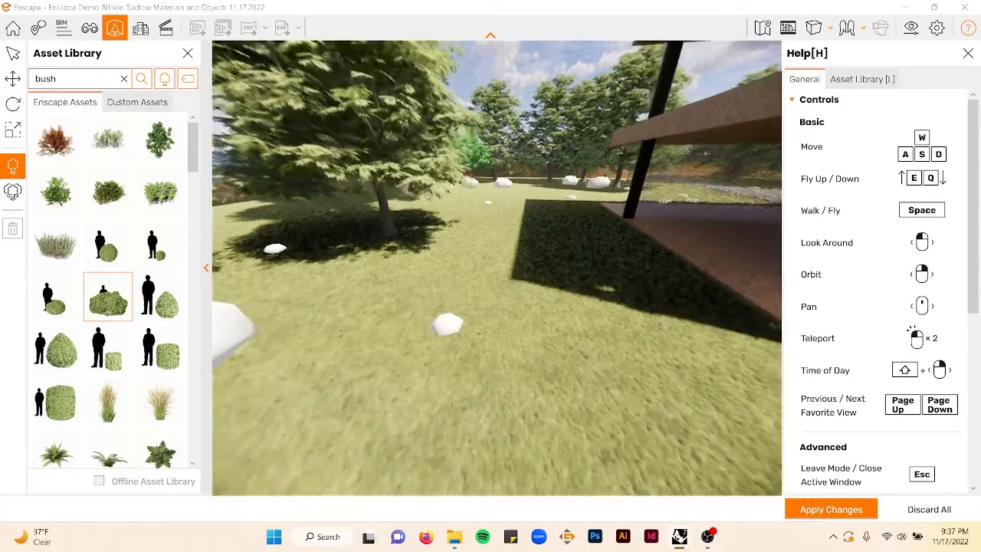
{"action": "key", "text": "e"}
{"action": "key", "text": "e"}
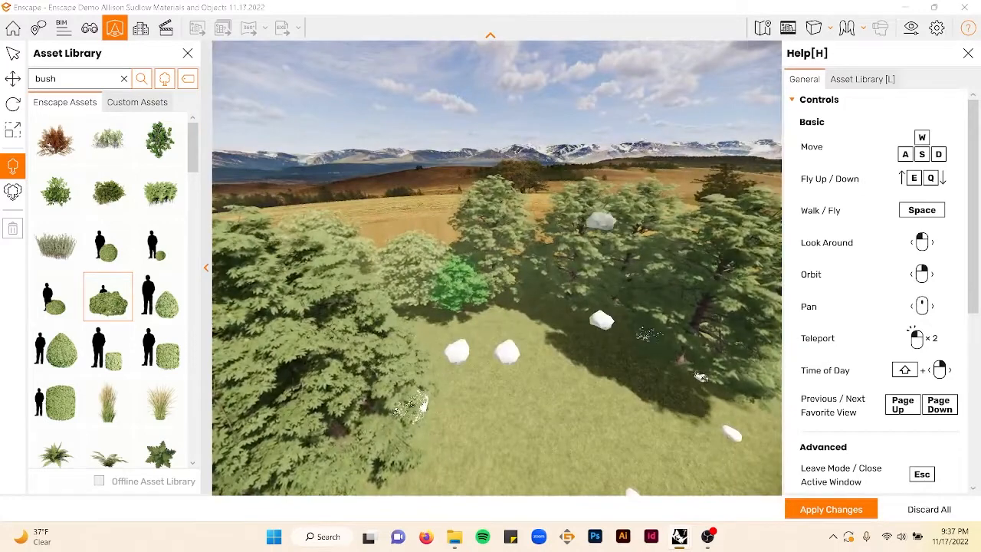
{"action": "left_click_drag", "start_coordinate": [460, 306], "coordinate": [443, 290]}
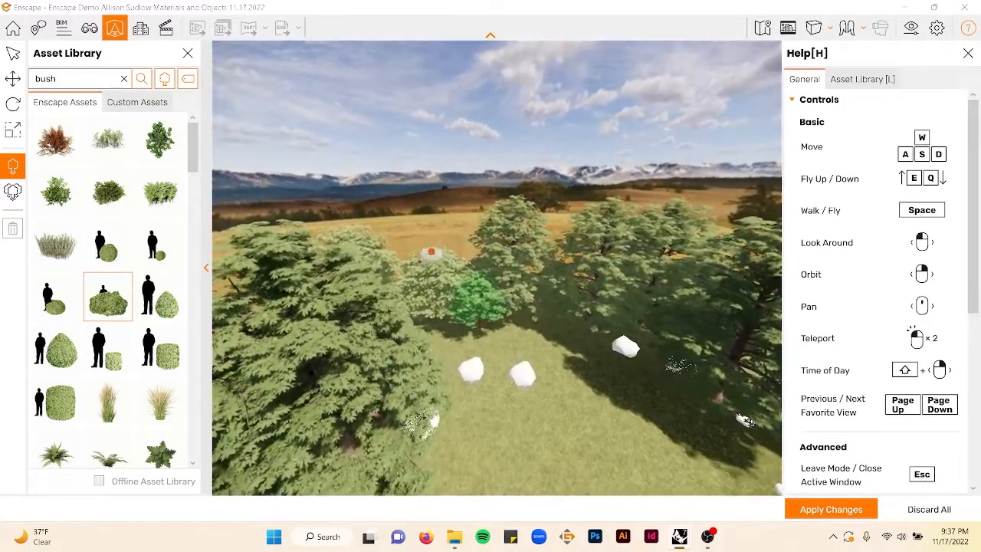
{"action": "right_click_drag", "start_coordinate": [515, 241], "coordinate": [224, 421]}
{"action": "key", "text": "w"}
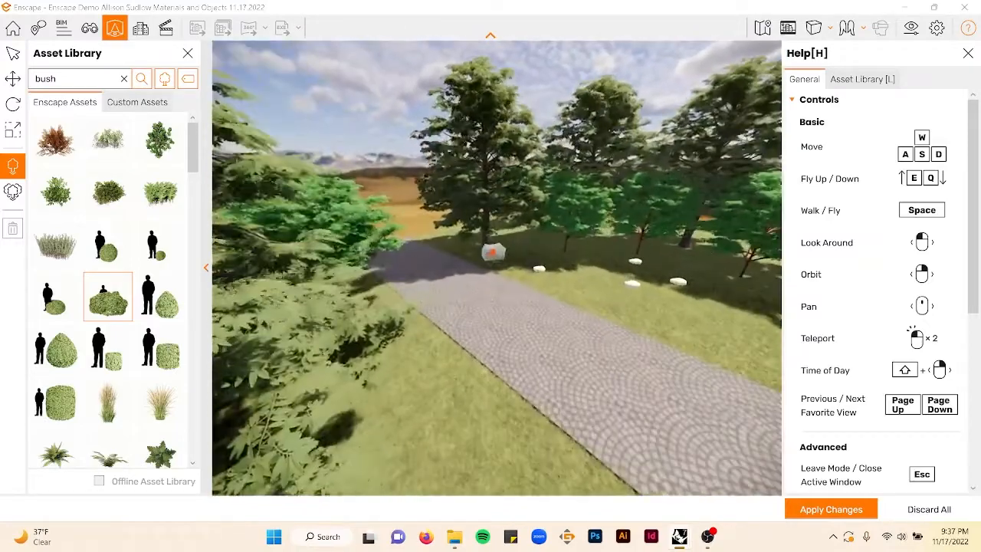
- Place more English Laurel bushes in a row along the edge of the paved path
{"action": "left_click", "coordinate": [486, 258]}
{"action": "left_click", "coordinate": [505, 245]}
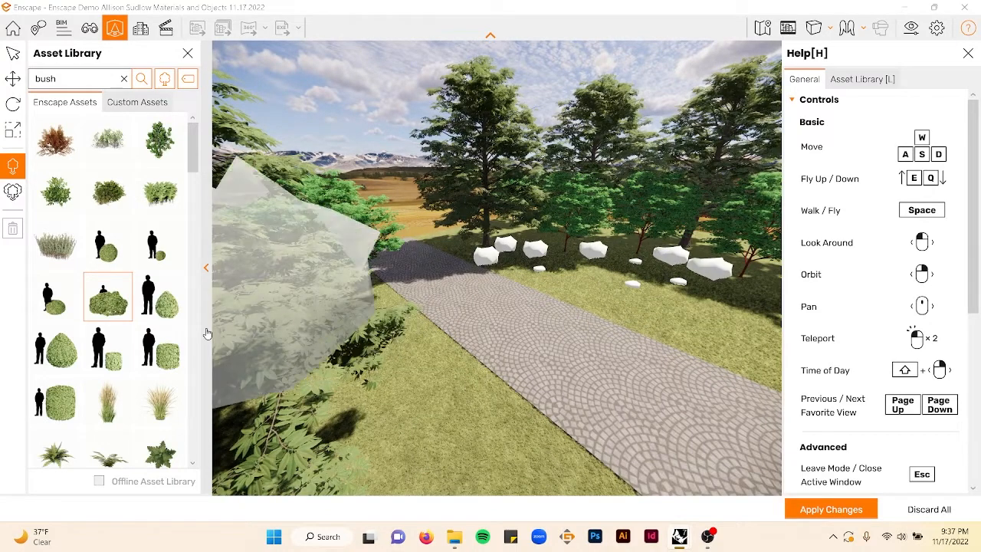
{"action": "right_click_drag", "start_coordinate": [508, 340], "coordinate": [652, 341]}
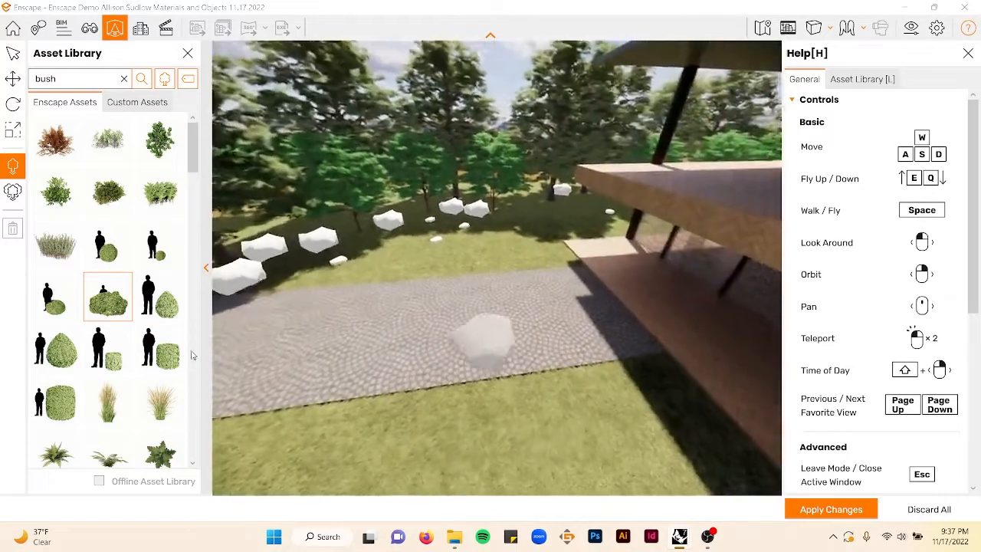
- Browse further down the bush results, select a tall grass asset and place a clump beside the paved path
{"action": "scroll", "coordinate": [90, 374], "scroll_direction": "down", "scroll_amount": 2}
{"action": "scroll", "coordinate": [90, 374], "scroll_direction": "down", "scroll_amount": 1}
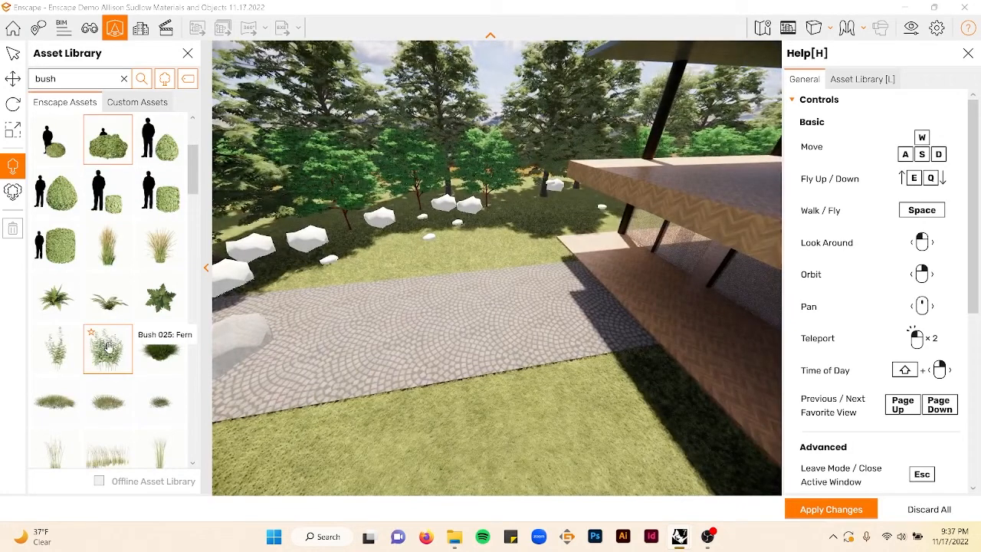
{"action": "left_click", "coordinate": [108, 347]}
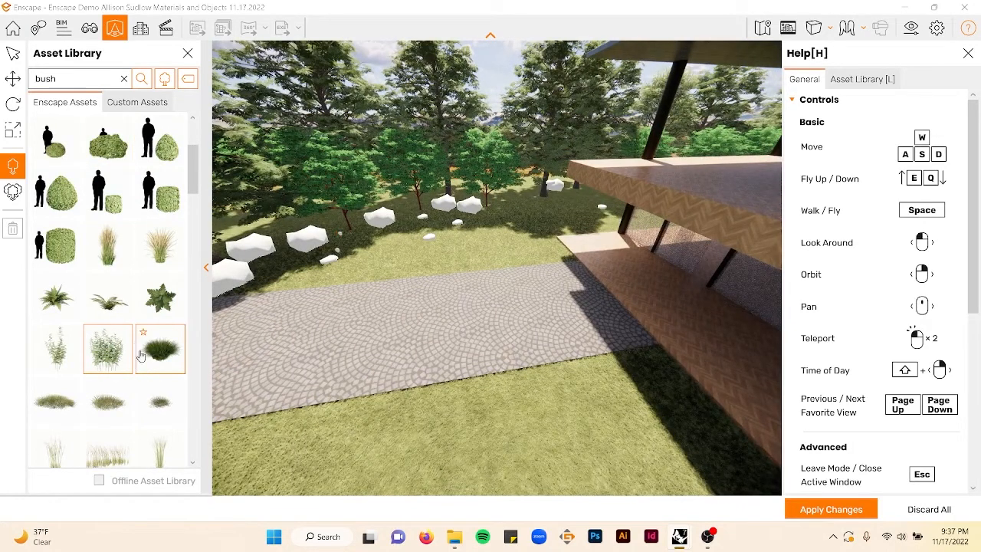
{"action": "scroll", "coordinate": [117, 363], "scroll_direction": "down", "scroll_amount": 1}
{"action": "left_click", "coordinate": [110, 402]}
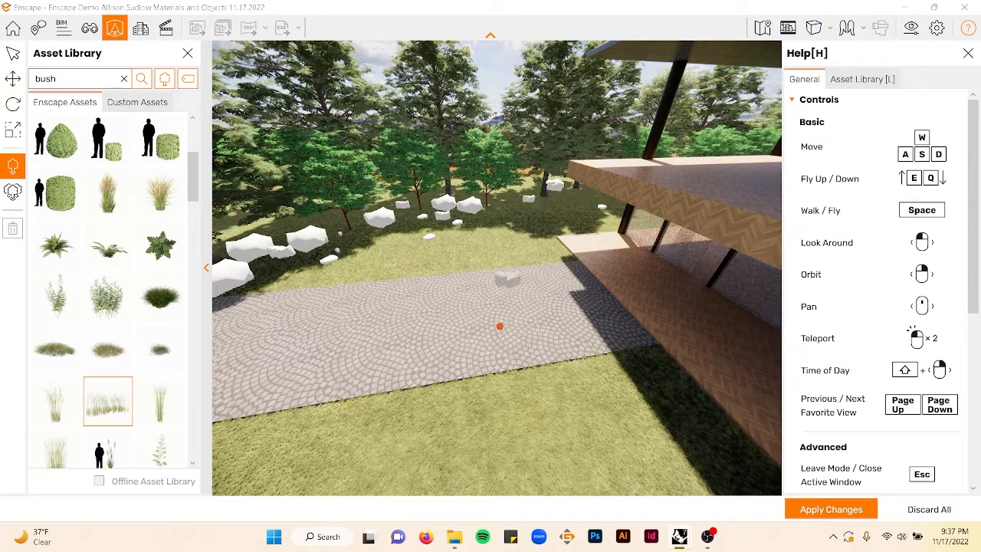
{"action": "left_click", "coordinate": [400, 429]}
- Fly above the house to inspect the plantings along the path and lawn
{"action": "scroll", "coordinate": [483, 347], "scroll_direction": "down", "scroll_amount": 3}
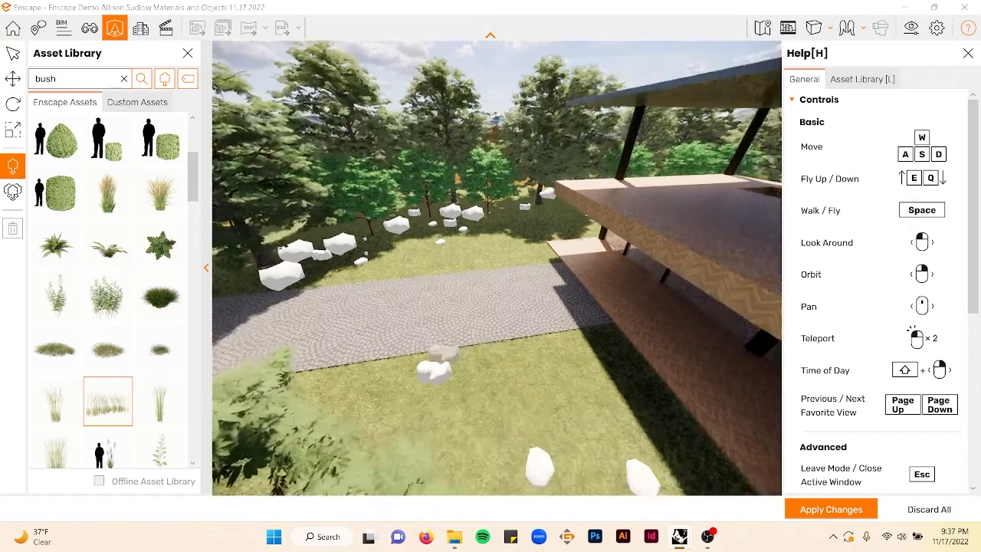
{"action": "right_click_drag", "start_coordinate": [445, 353], "coordinate": [682, 395]}
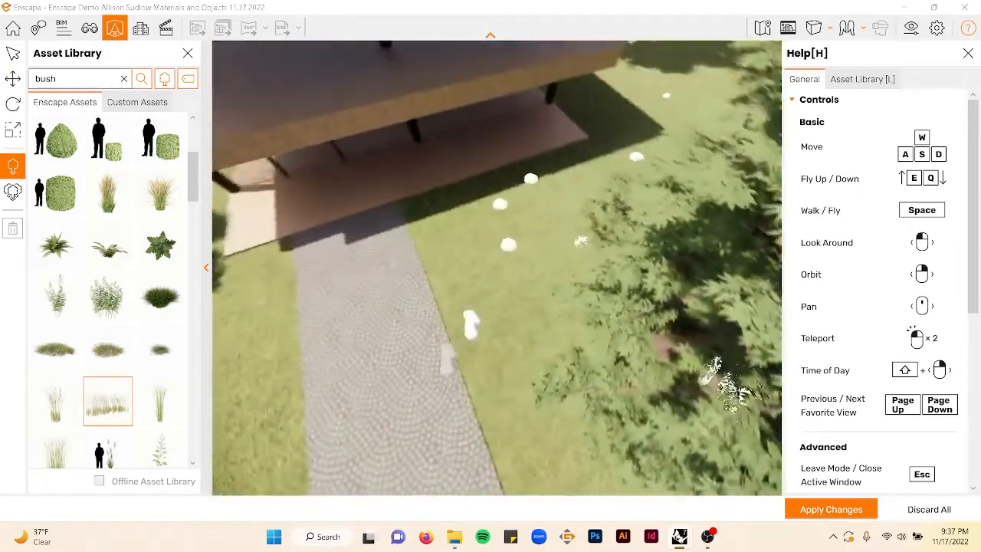
{"action": "right_click_drag", "start_coordinate": [469, 330], "coordinate": [546, 322]}
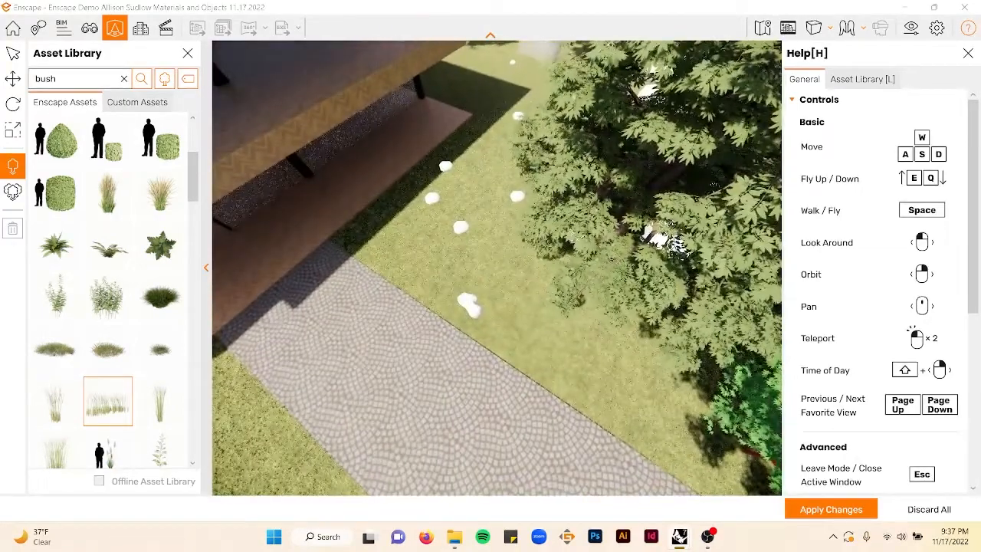
{"action": "scroll", "coordinate": [497, 268], "scroll_direction": "up", "scroll_amount": 2}
{"action": "middle_click_drag", "start_coordinate": [496, 200], "coordinate": [497, 398]}
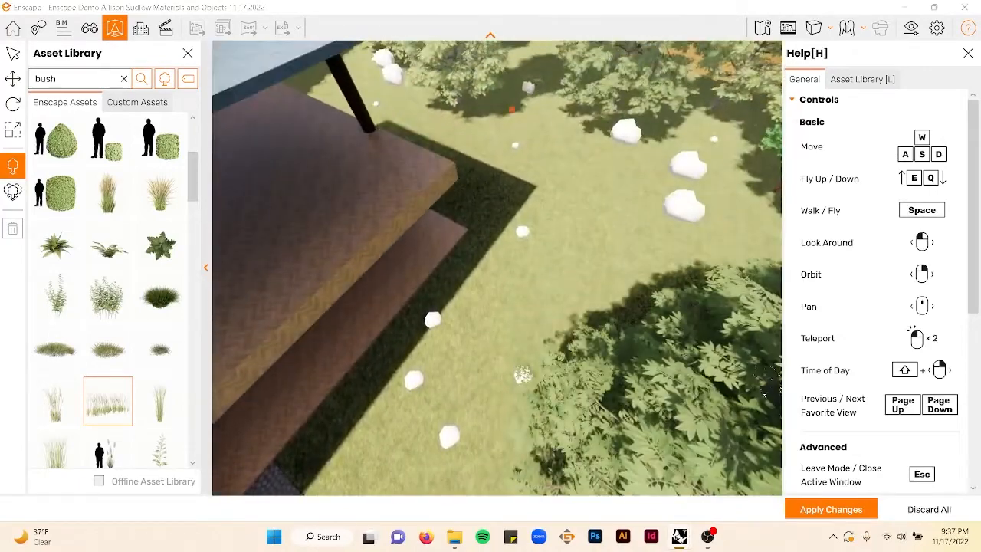
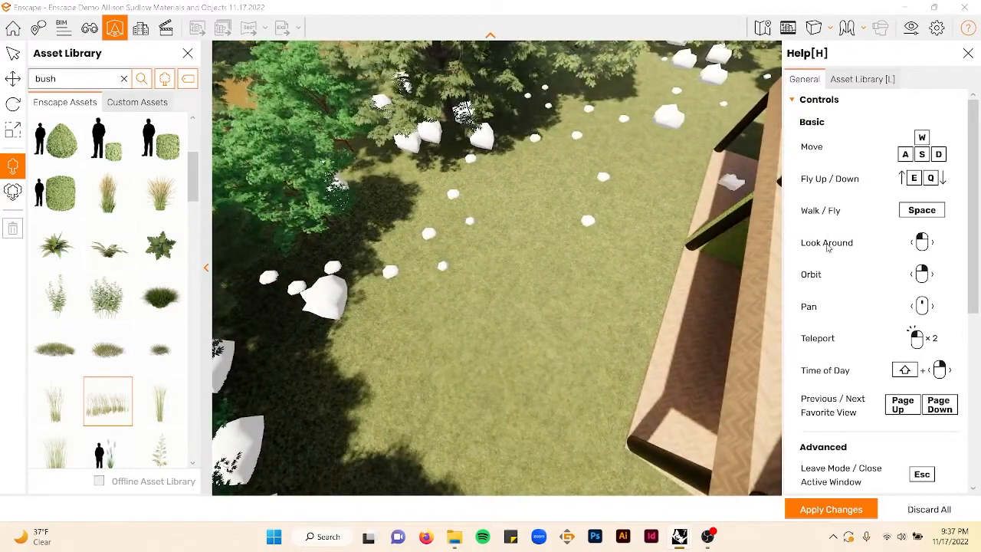
- Pick a different bush asset from the bush results and place three of them at the house's corner beside the lawn
{"action": "scroll", "coordinate": [828, 247], "scroll_direction": "down", "scroll_amount": 3}
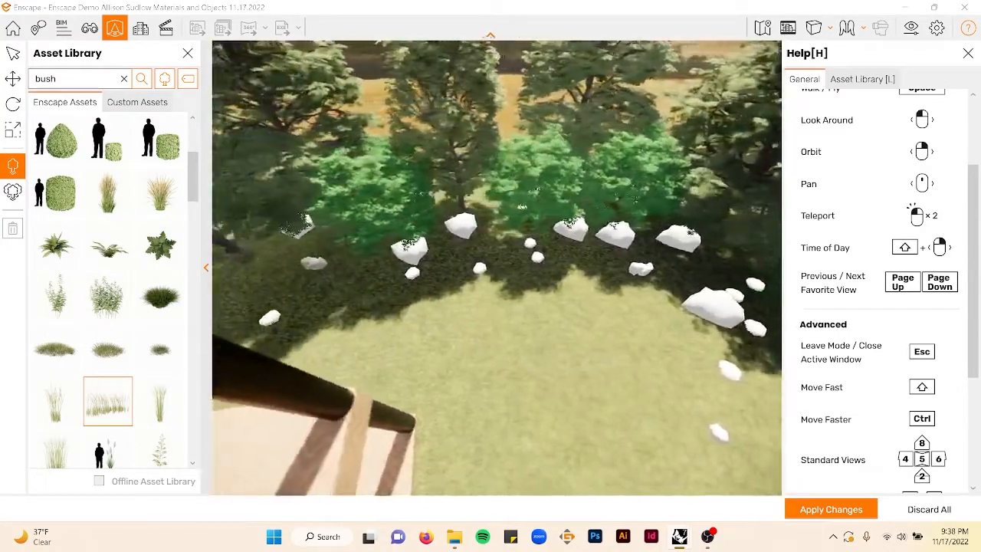
{"action": "key", "text": "w"}
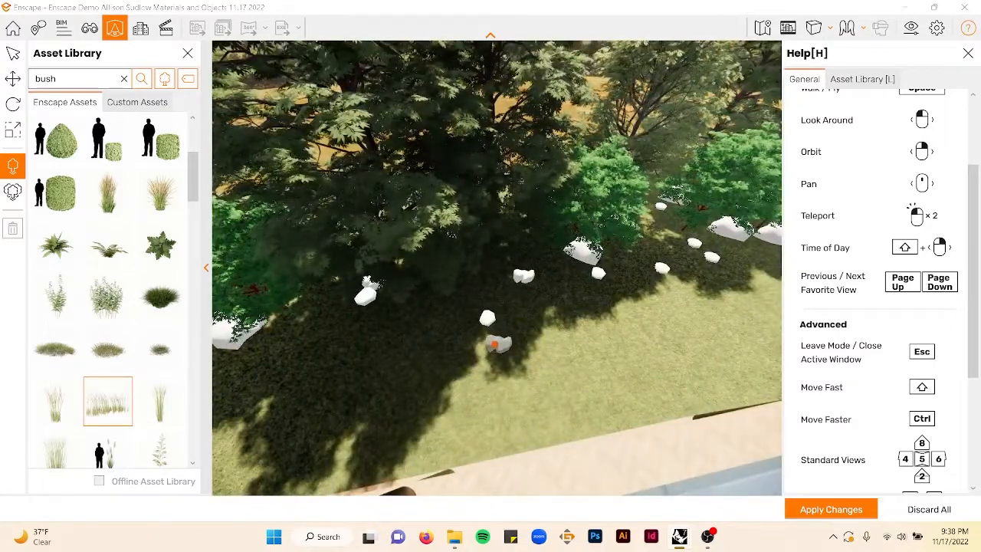
{"action": "key", "text": "s"}
{"action": "right_click_drag", "start_coordinate": [490, 253], "coordinate": [674, 215]}
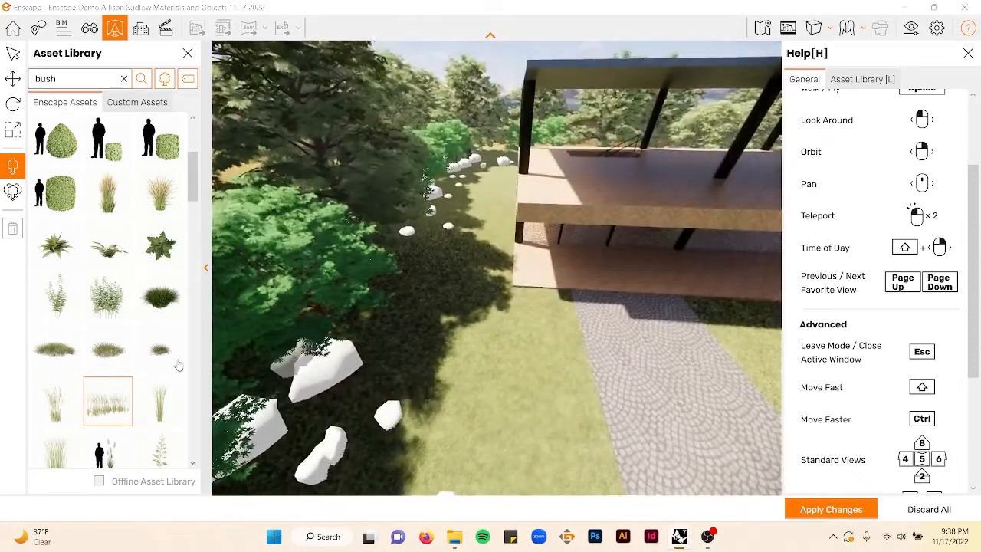
{"action": "scroll", "coordinate": [151, 363], "scroll_direction": "down", "scroll_amount": 5}
{"action": "scroll", "coordinate": [151, 363], "scroll_direction": "down", "scroll_amount": 5}
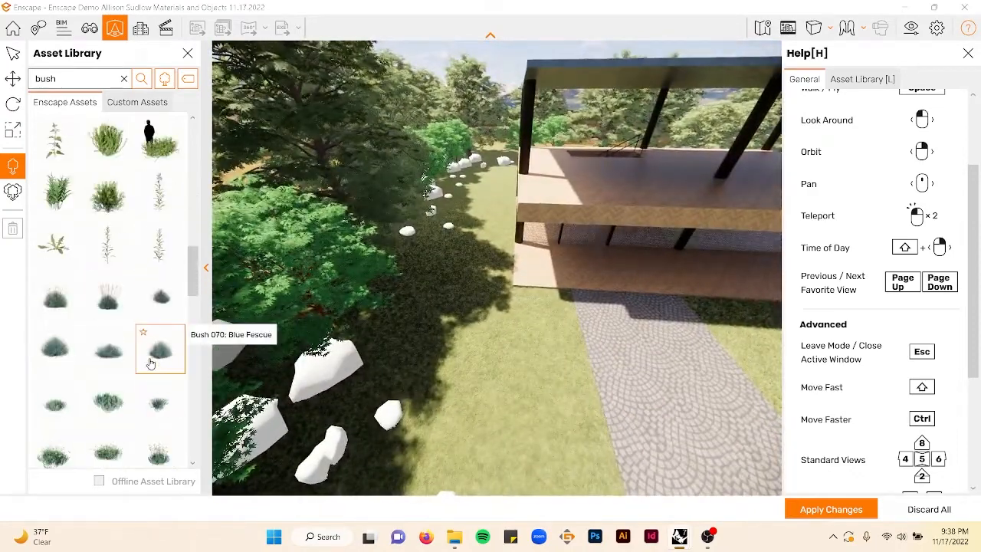
{"action": "left_click", "coordinate": [171, 160]}
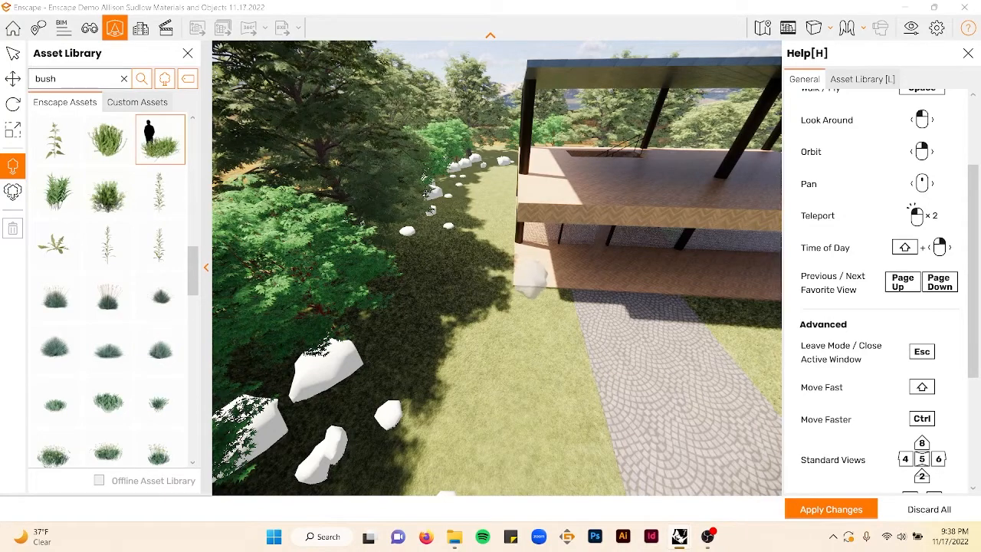
{"action": "key", "text": "w"}
{"action": "key", "text": "s"}
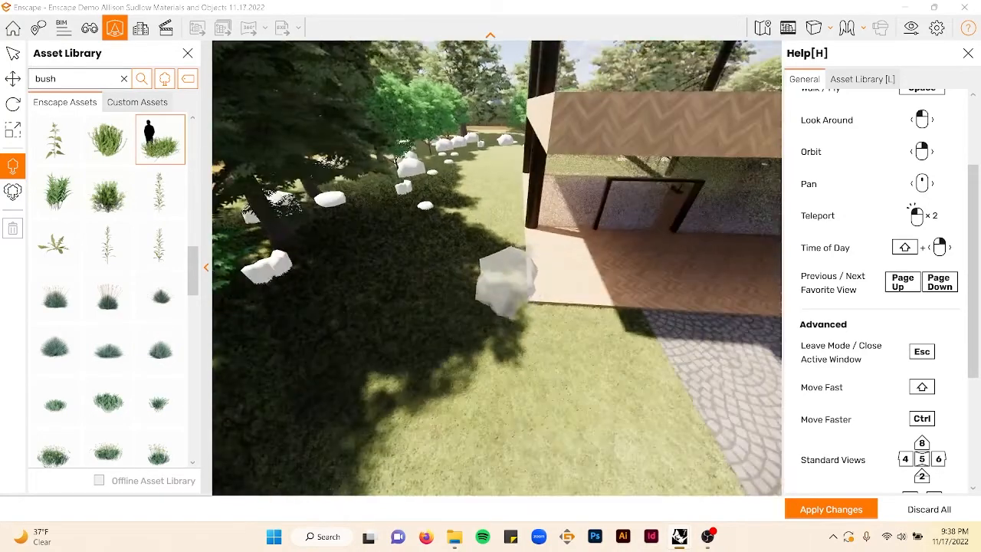
{"action": "left_click", "coordinate": [499, 295]}
{"action": "left_click", "coordinate": [504, 244]}
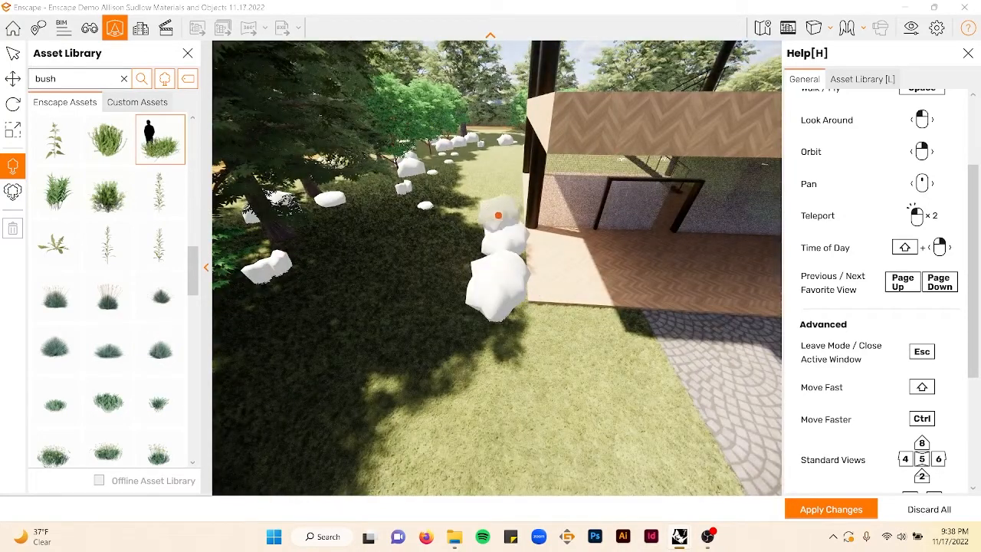
{"action": "left_click", "coordinate": [503, 216]}
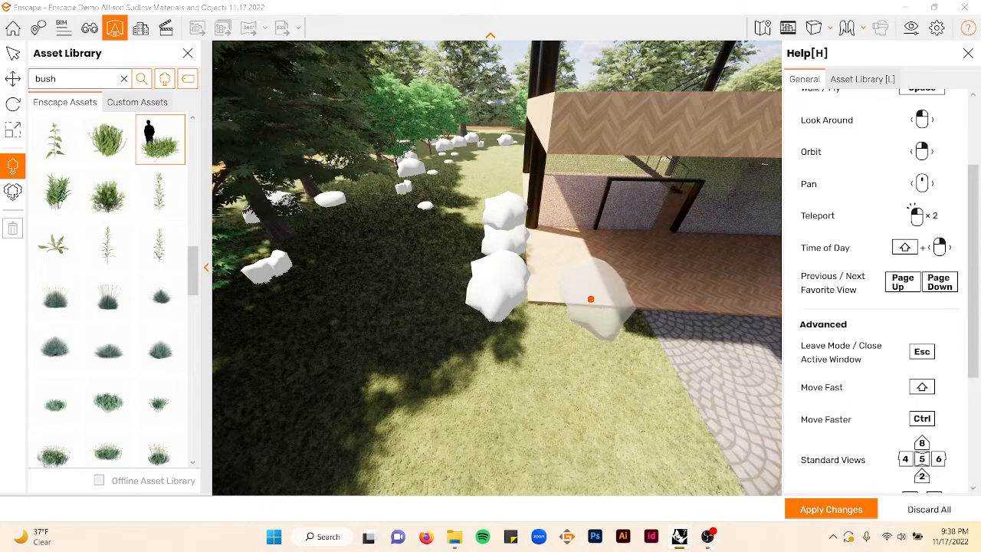
{"action": "key", "text": "Escape"}
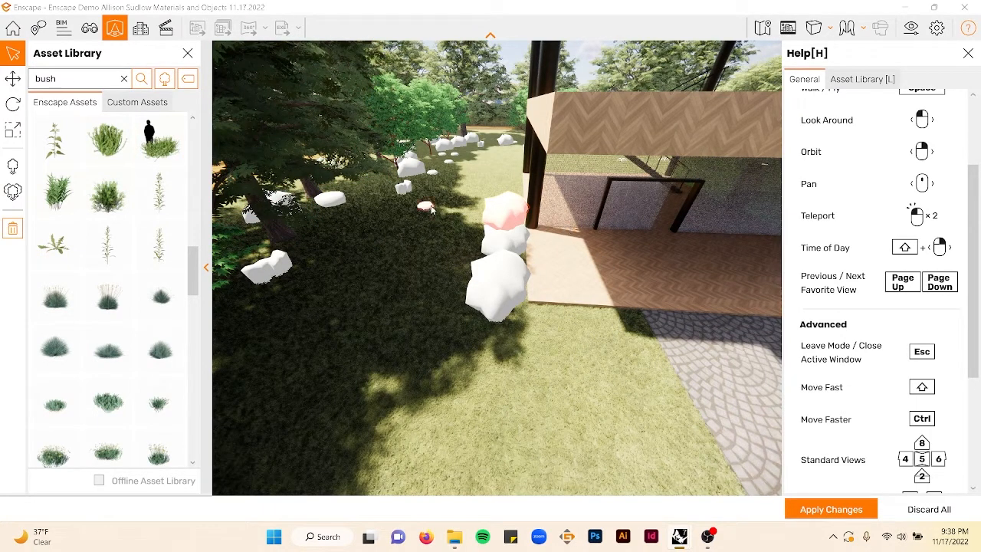
- With the Move tool, raise, shift and rotate the top bush at the house corner into a better position
{"action": "left_click", "coordinate": [13, 79]}
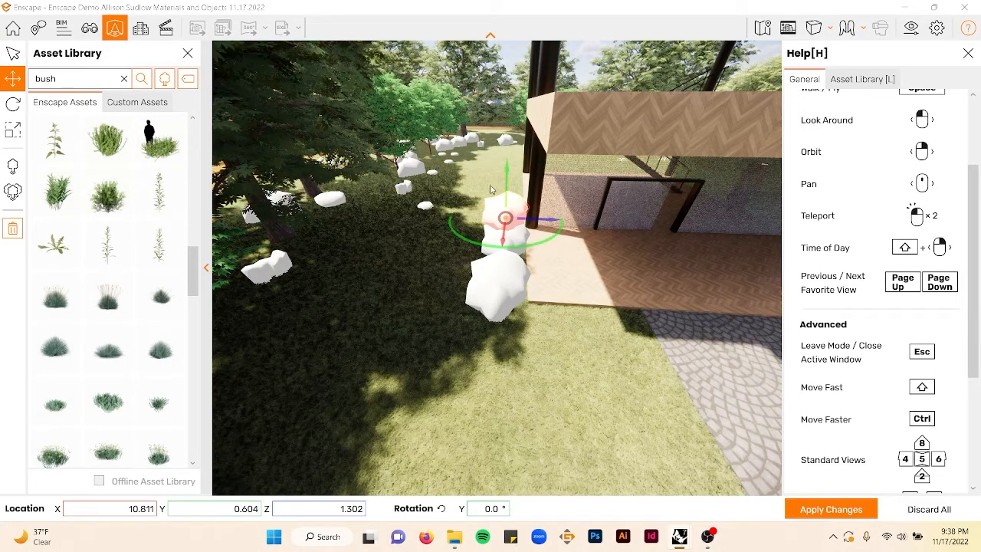
{"action": "key", "text": "Escape"}
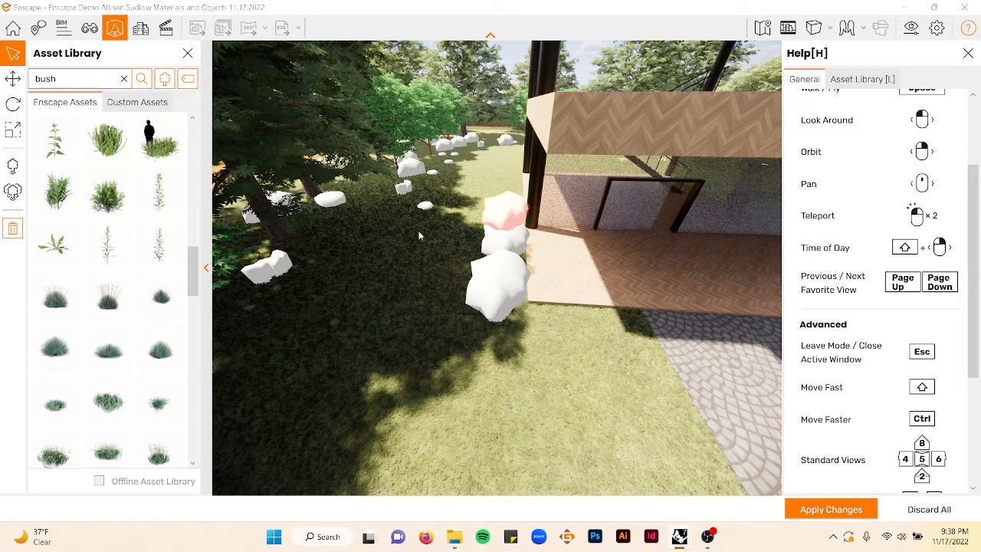
{"action": "left_click", "coordinate": [11, 84]}
{"action": "left_click", "coordinate": [517, 202]}
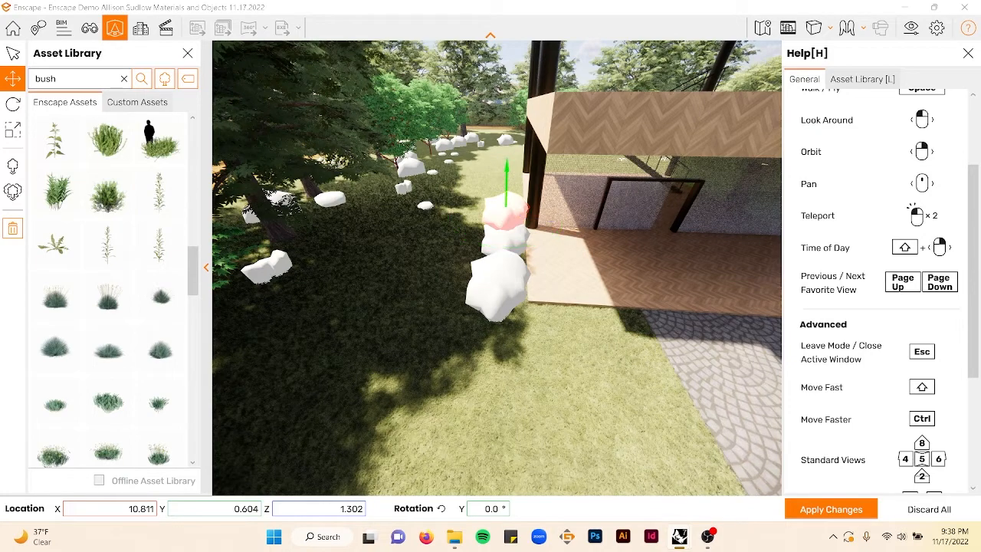
{"action": "left_click_drag", "start_coordinate": [507, 182], "coordinate": [507, 153]}
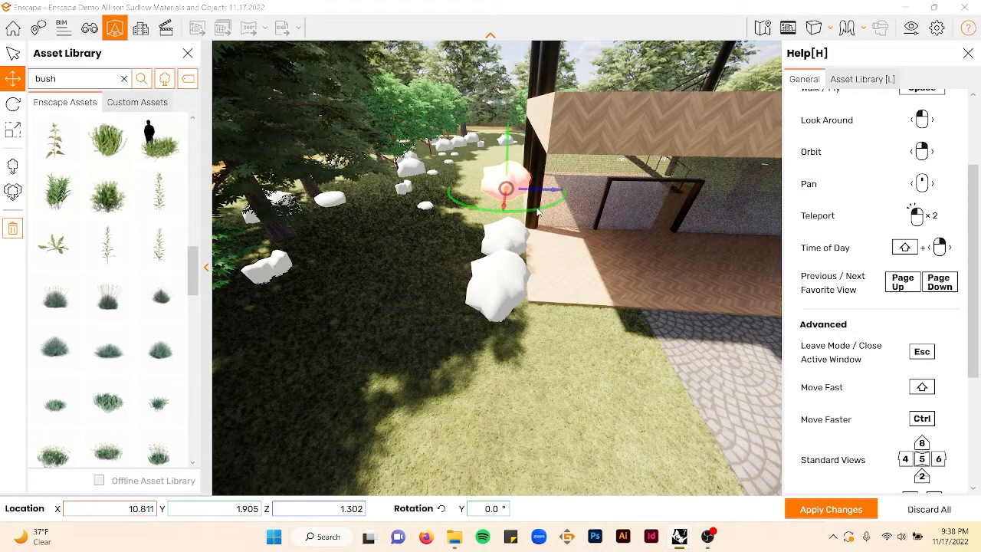
{"action": "left_click_drag", "start_coordinate": [539, 214], "coordinate": [510, 213]}
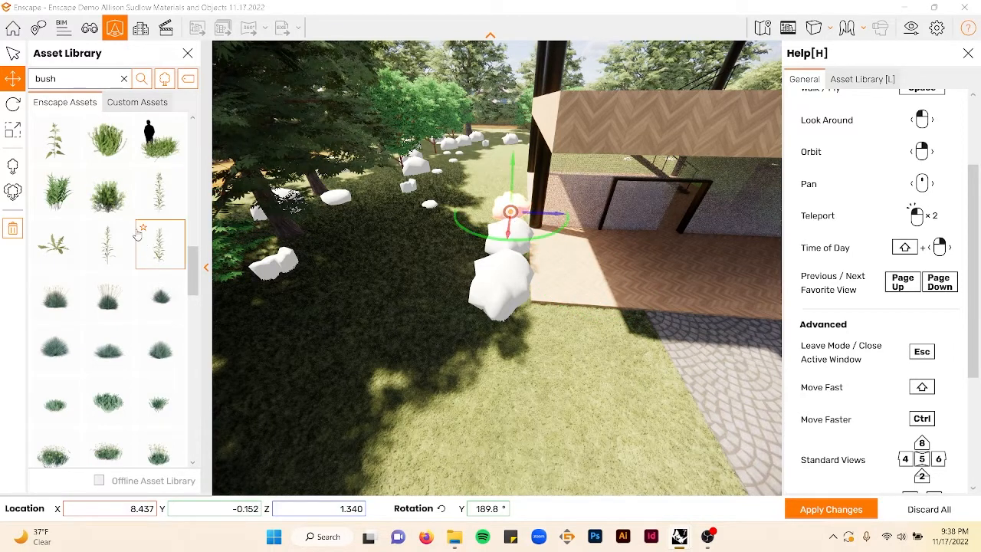
- Select a leafy bush asset and place two more beside the bushes at the house corner
{"action": "left_click", "coordinate": [115, 195]}
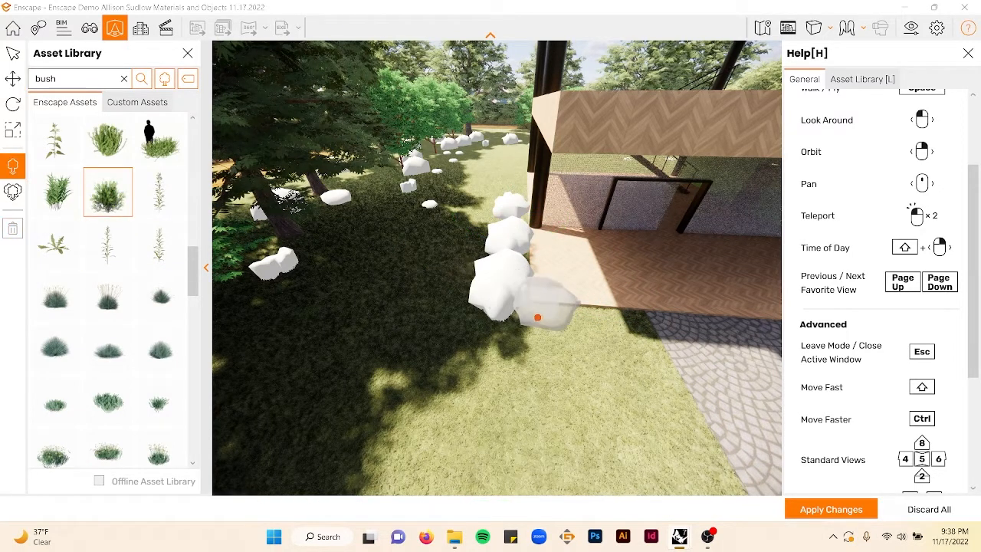
{"action": "left_click", "coordinate": [535, 315]}
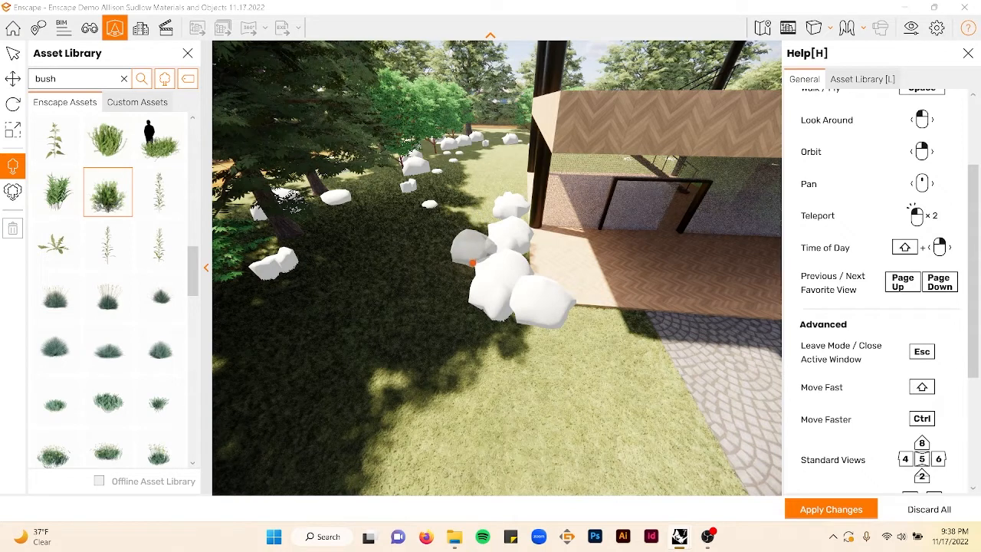
{"action": "left_click", "coordinate": [472, 263]}
{"action": "key", "text": "Escape"}
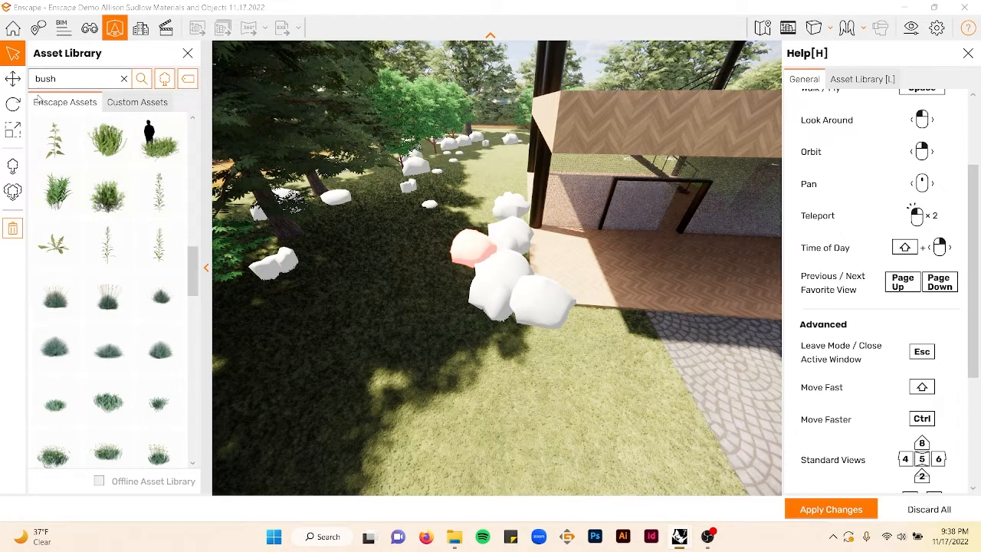
- Move one of the corner bushes and rotate it to about 355.4° on the X axis
{"action": "left_click", "coordinate": [21, 81]}
{"action": "left_click_drag", "start_coordinate": [508, 270], "coordinate": [522, 304]}
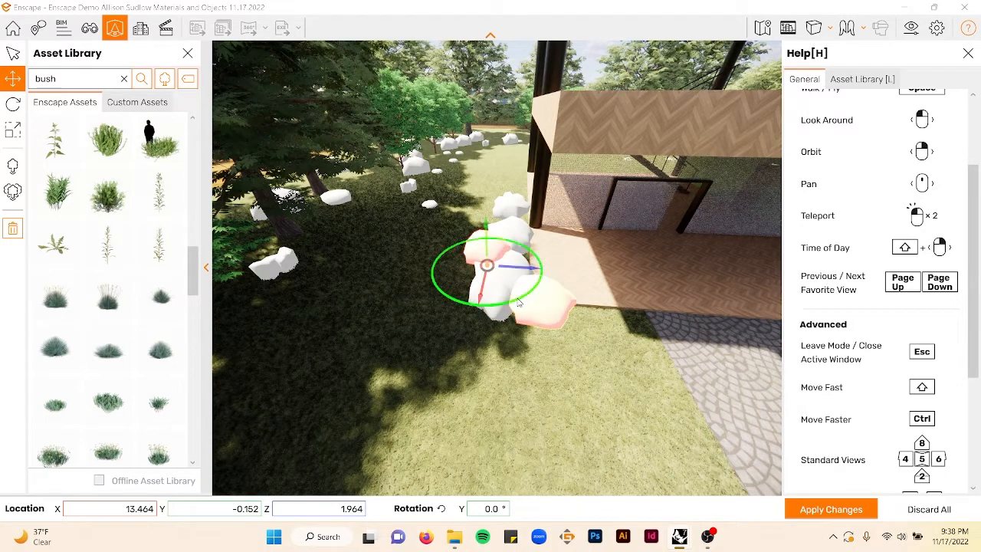
{"action": "left_click", "coordinate": [11, 106]}
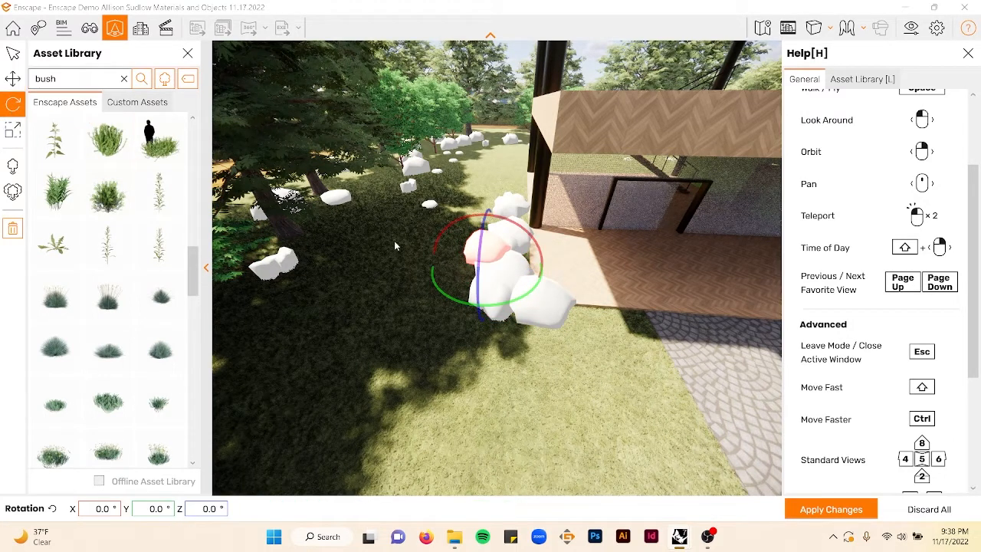
{"action": "left_click_drag", "start_coordinate": [531, 240], "coordinate": [531, 238]}
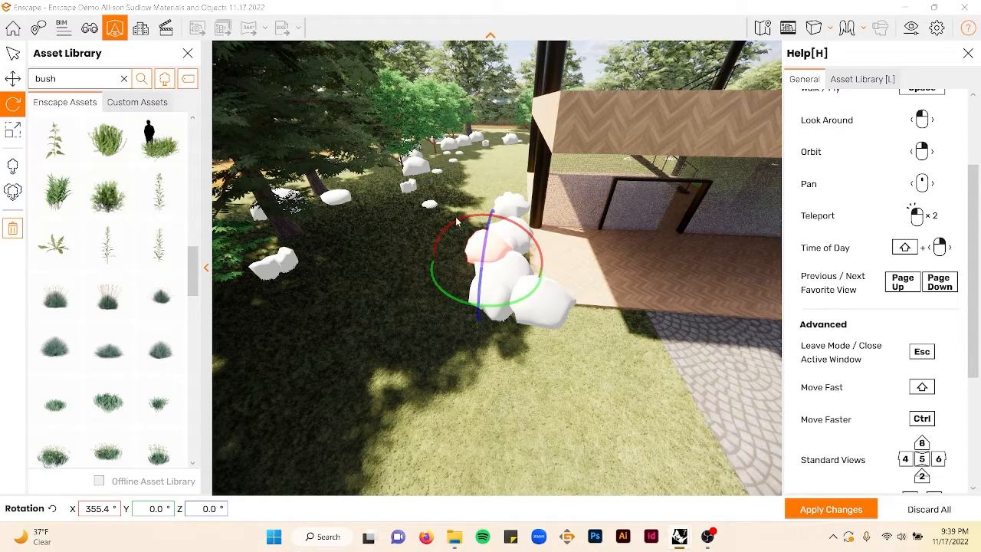
- Scale that bush to 136% and apply the changes
{"action": "left_click", "coordinate": [14, 131]}
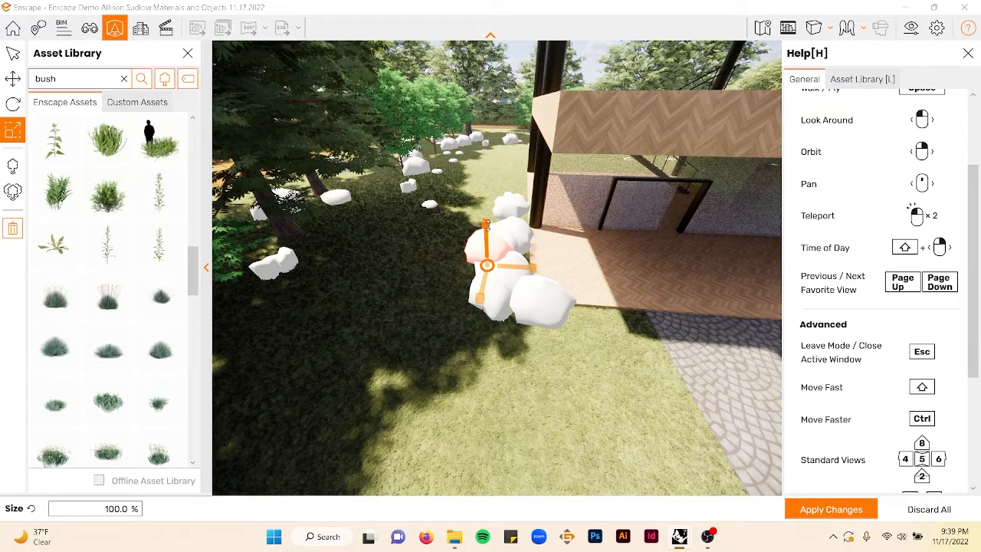
{"action": "left_click_drag", "start_coordinate": [487, 223], "coordinate": [488, 227]}
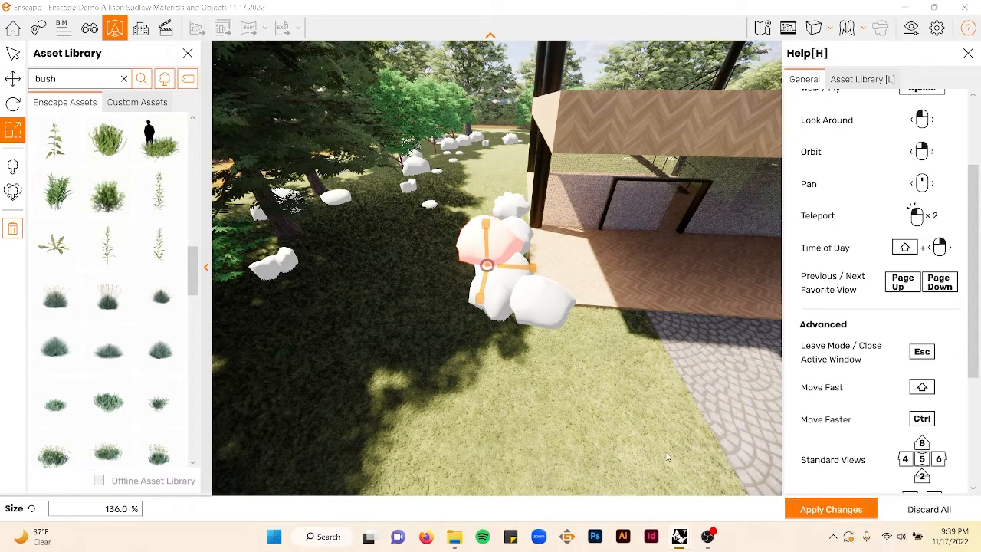
{"action": "left_click", "coordinate": [826, 510]}
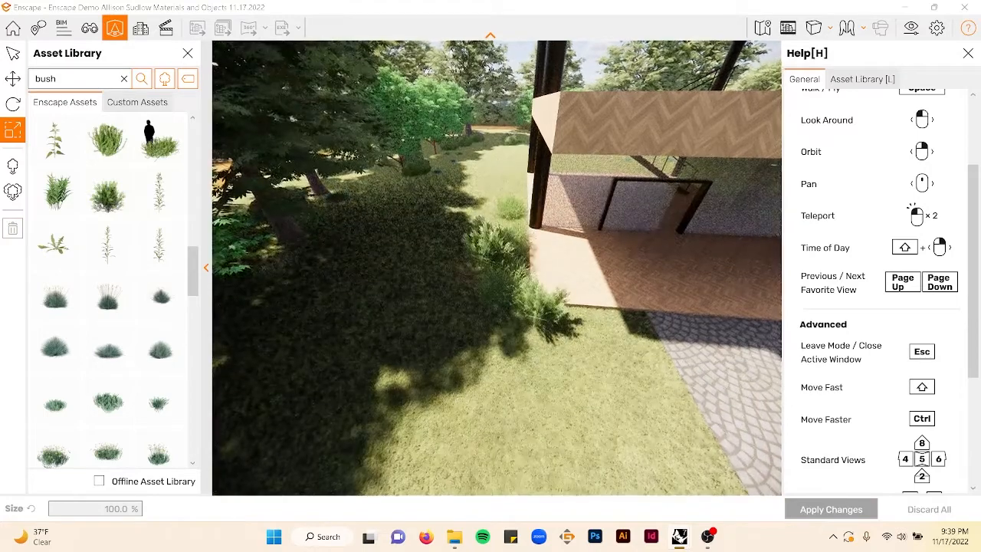
- Place a Bush 072: Curry Plant beside the paved path where it meets the terrace
{"action": "key", "text": "Right"}
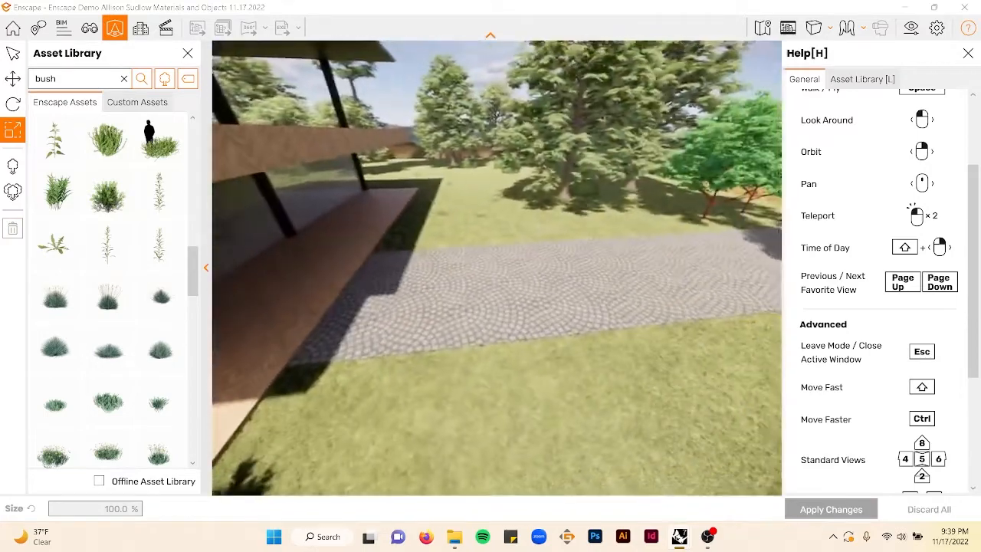
{"action": "key", "text": "Left"}
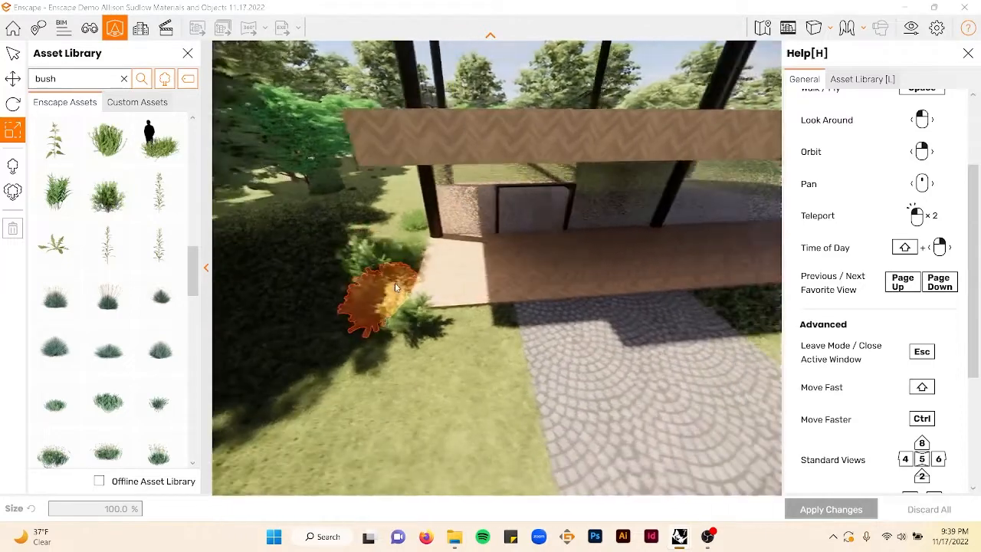
{"action": "key", "text": "Right"}
{"action": "key", "text": "Up"}
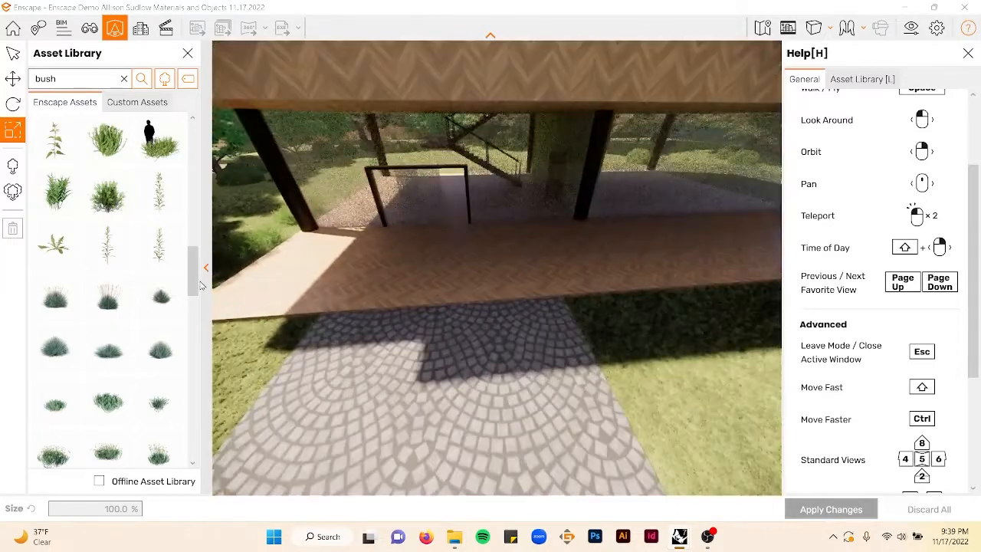
{"action": "key", "text": "Left"}
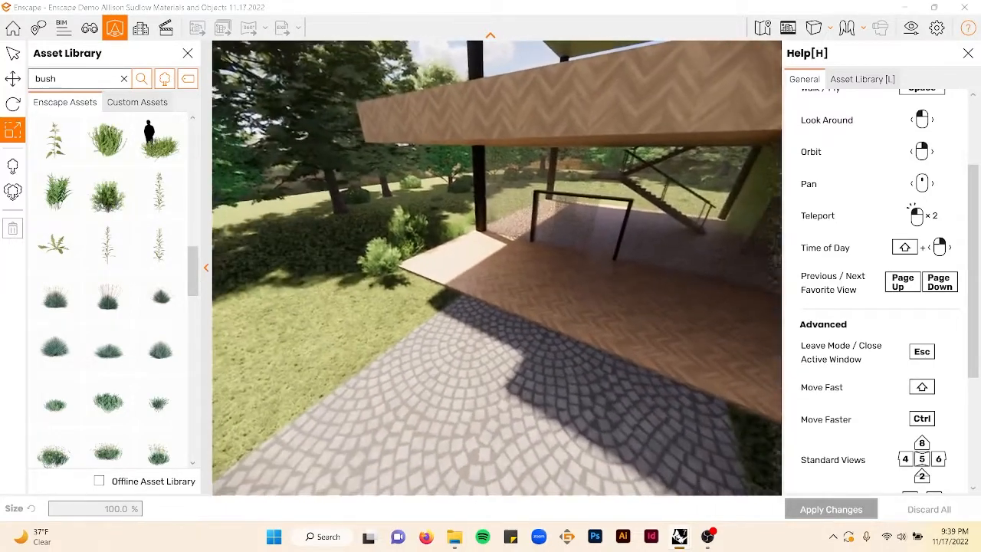
{"action": "scroll", "coordinate": [155, 276], "scroll_direction": "down", "scroll_amount": 1}
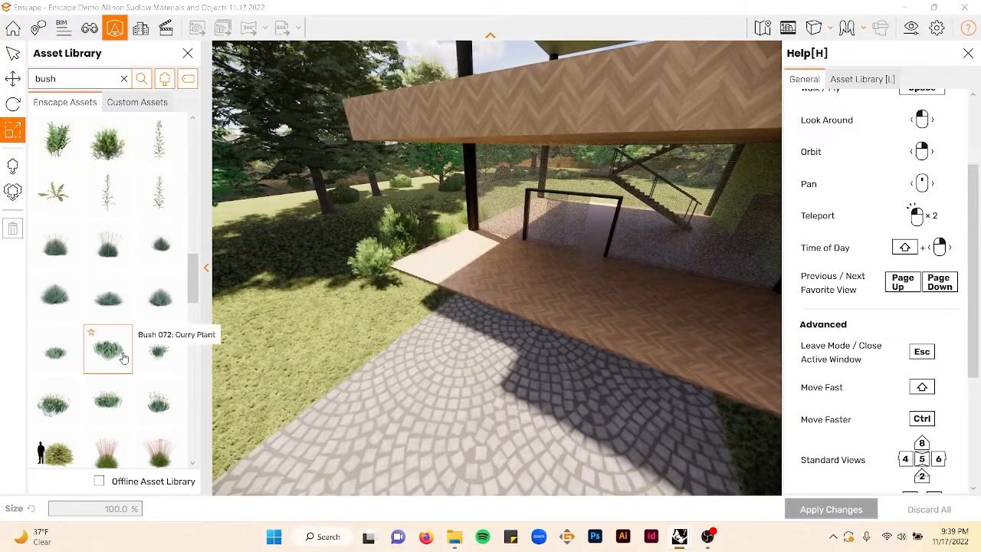
{"action": "left_click", "coordinate": [108, 349]}
{"action": "left_click", "coordinate": [391, 280]}
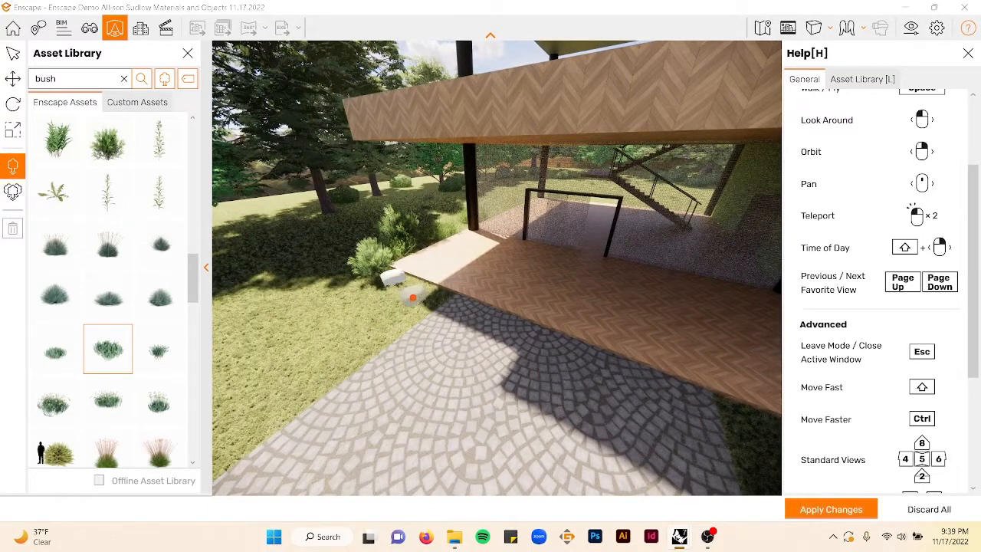
- Select a large grassy bush asset and place a row of them along the terrace edge beside the house
{"action": "scroll", "coordinate": [123, 330], "scroll_direction": "down", "scroll_amount": 2}
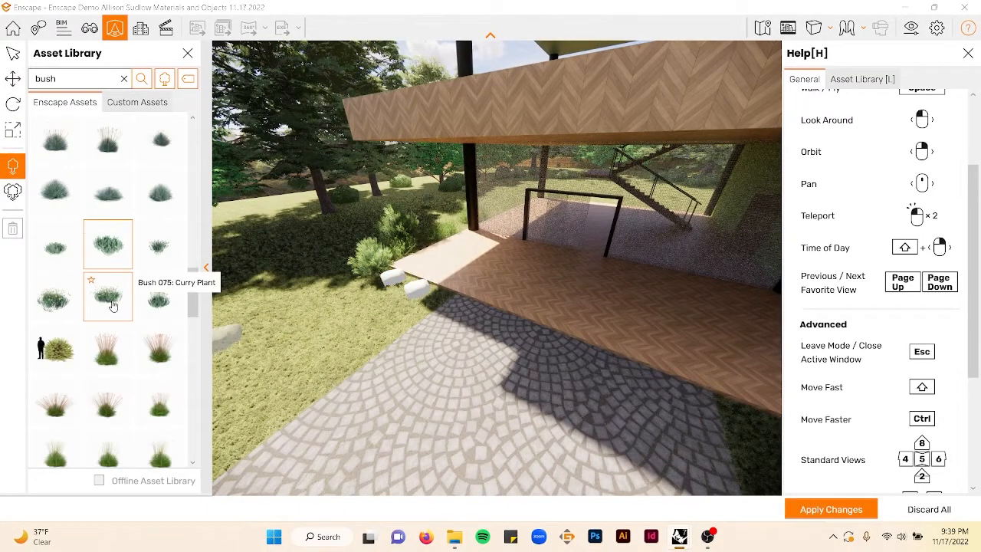
{"action": "left_click", "coordinate": [107, 298]}
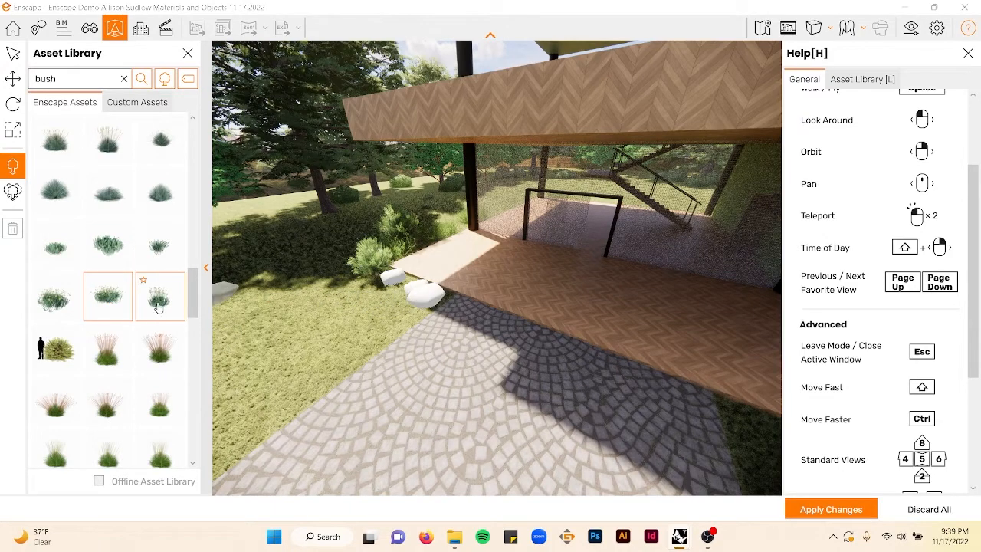
{"action": "left_click", "coordinate": [56, 349]}
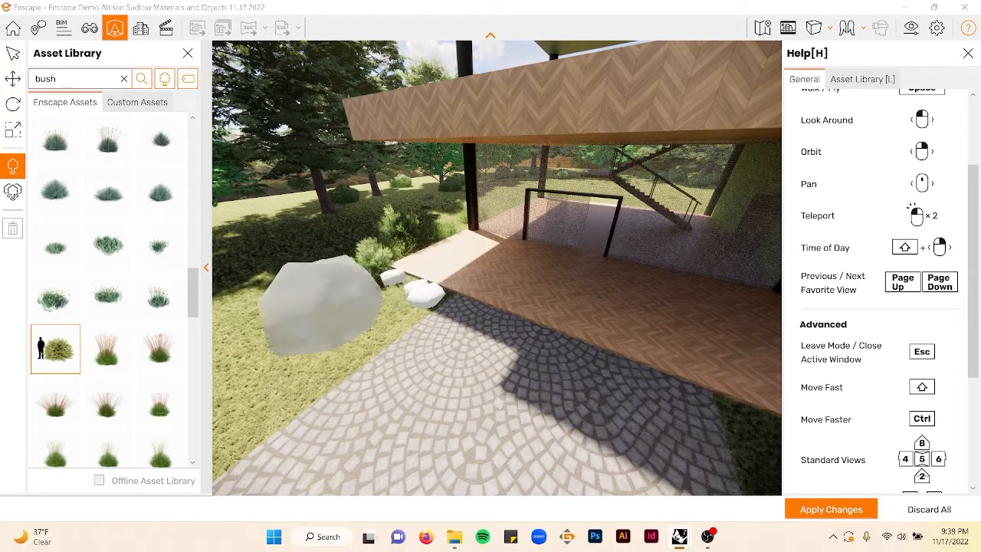
{"action": "right_click_drag", "start_coordinate": [504, 317], "coordinate": [562, 288]}
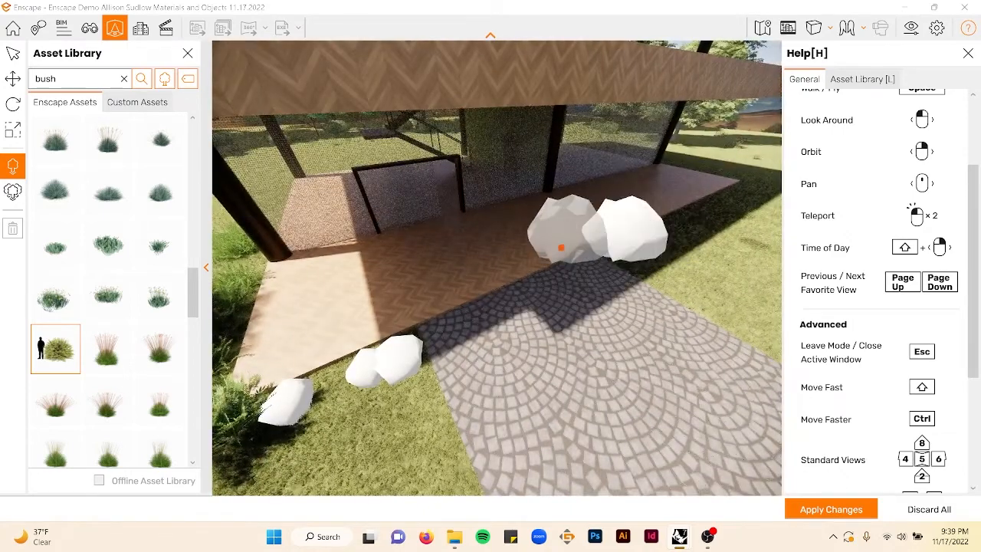
{"action": "right_click_drag", "start_coordinate": [563, 247], "coordinate": [650, 247]}
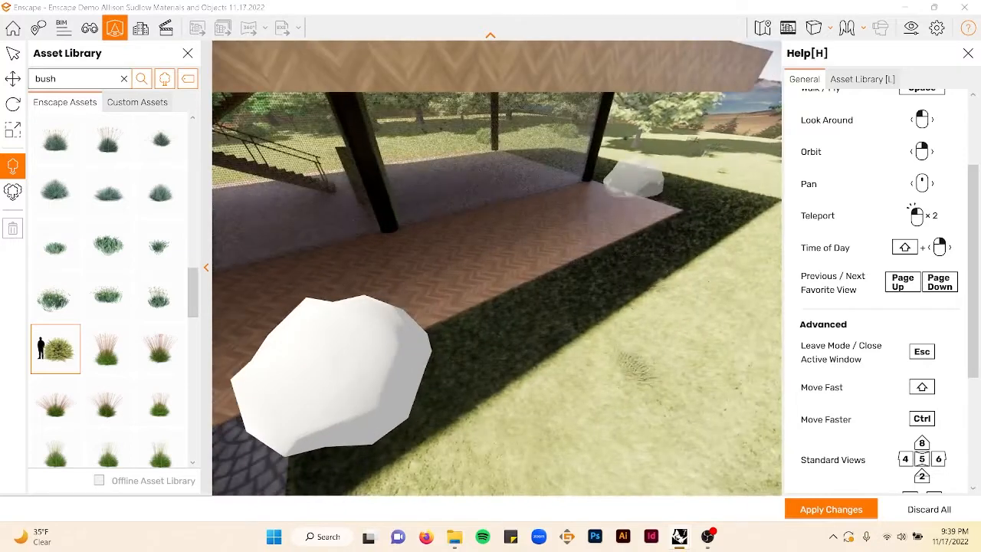
{"action": "left_click", "coordinate": [640, 198]}
{"action": "left_click", "coordinate": [694, 213]}
{"action": "left_click", "coordinate": [603, 259]}
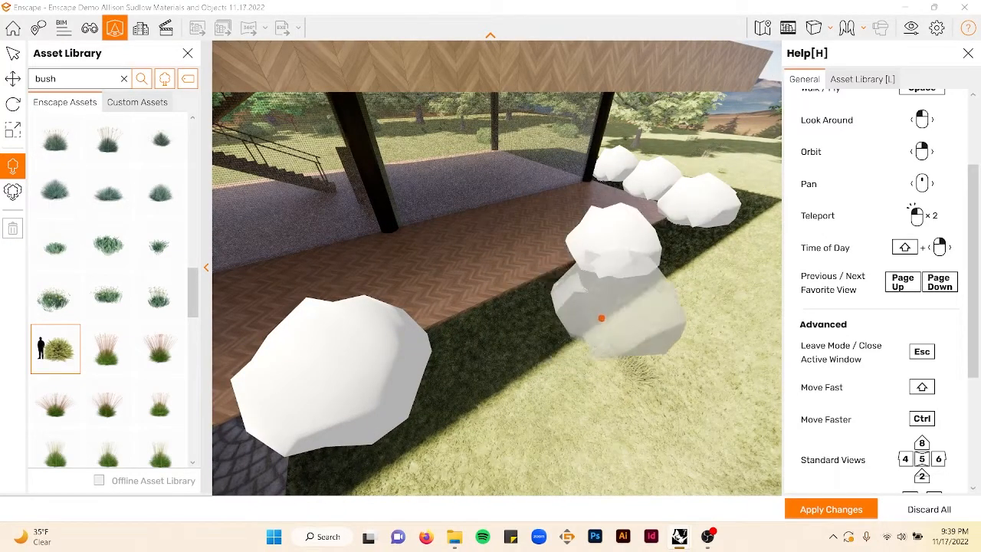
- Select a dense grass bush asset and place a couple of them at the base of a column beside the house
{"action": "right_click_drag", "start_coordinate": [602, 310], "coordinate": [600, 291]}
{"action": "scroll", "coordinate": [115, 230], "scroll_direction": "up", "scroll_amount": 3}
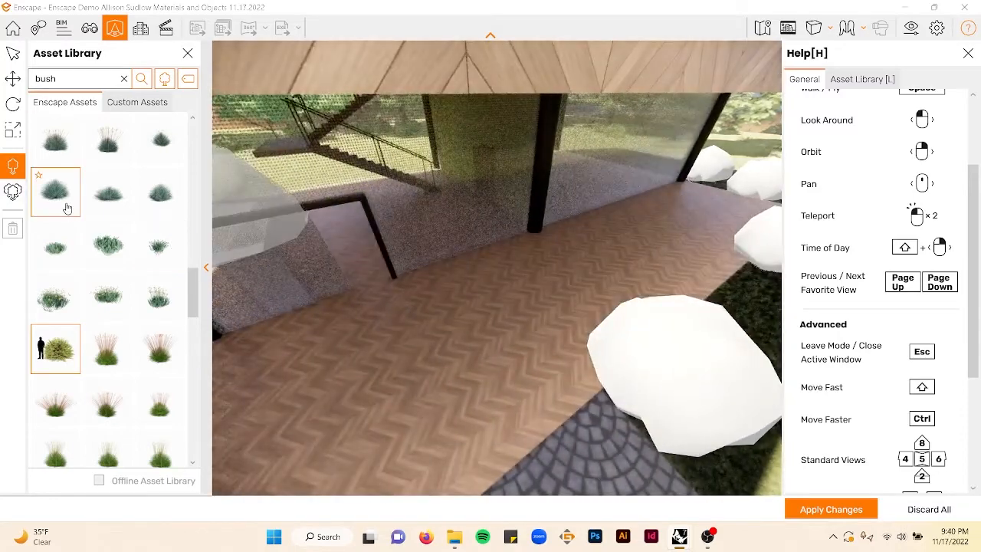
{"action": "scroll", "coordinate": [117, 207], "scroll_direction": "up", "scroll_amount": 1}
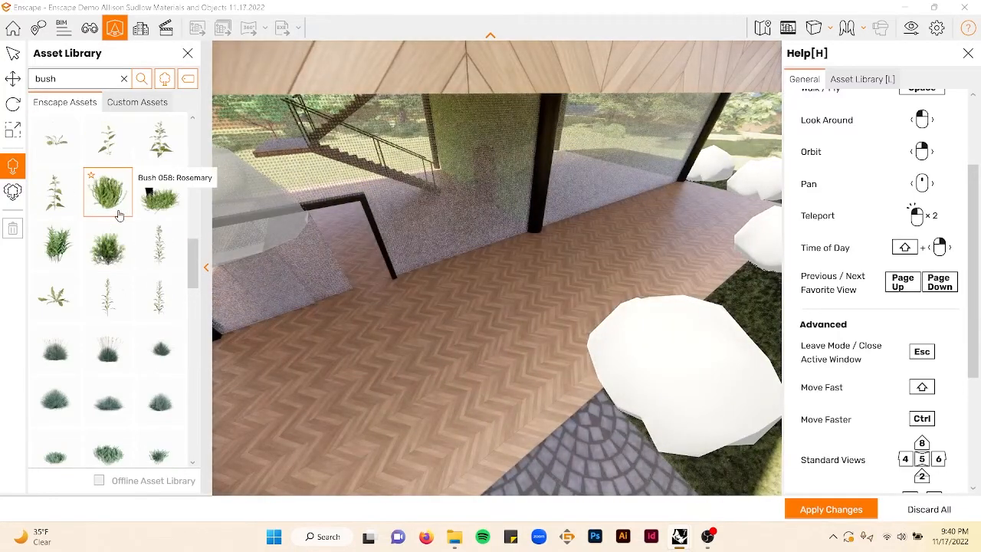
{"action": "left_click", "coordinate": [158, 192]}
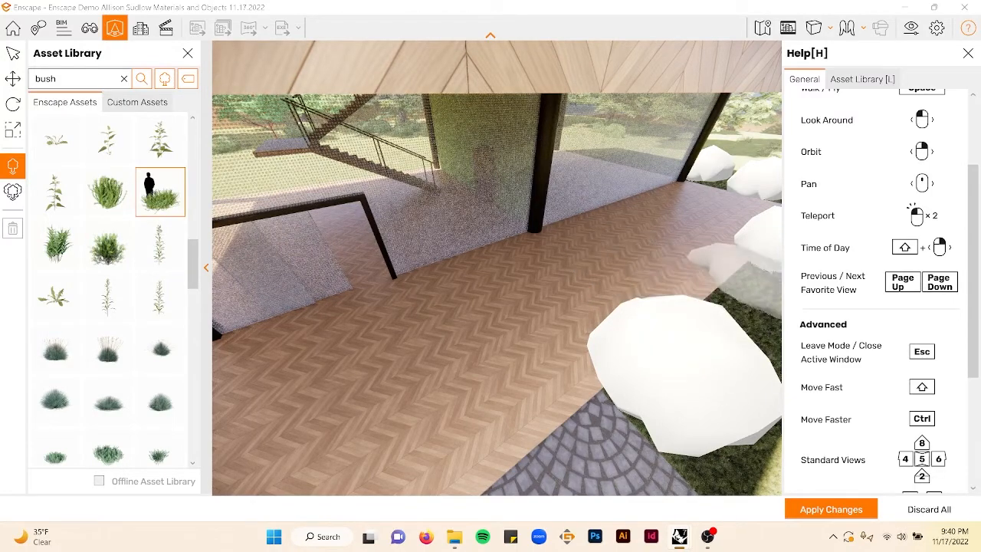
{"action": "key", "text": "d"}
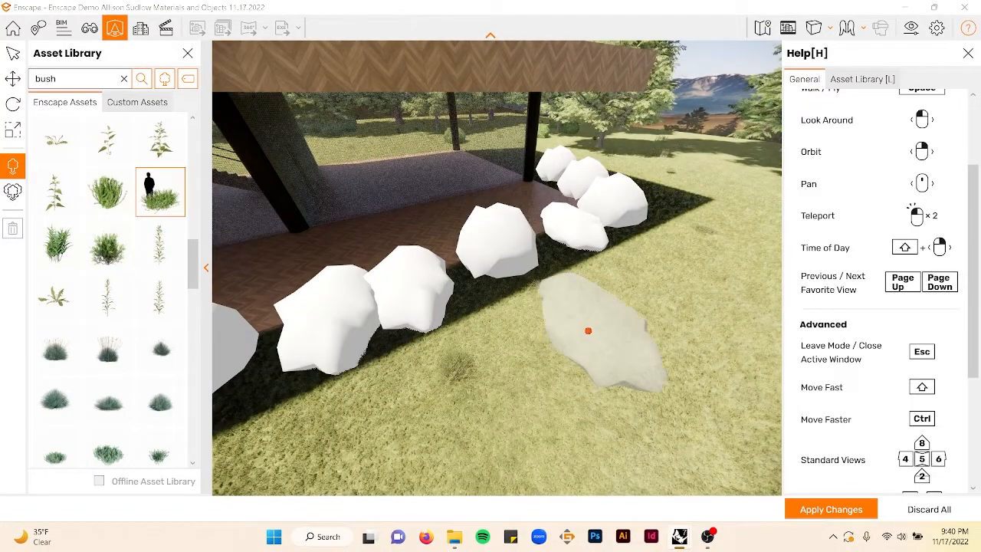
{"action": "right_click_drag", "start_coordinate": [492, 312], "coordinate": [479, 320]}
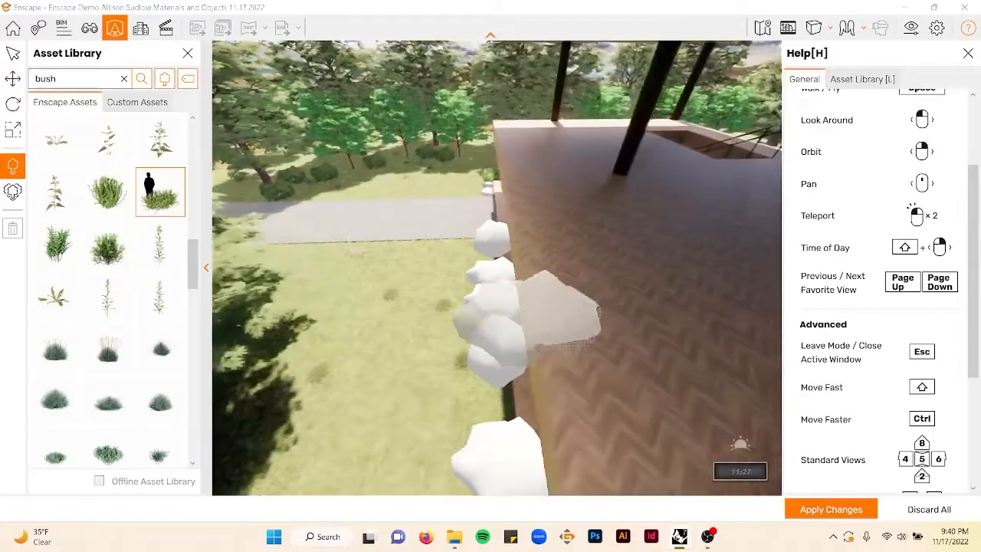
{"action": "key", "text": "d"}
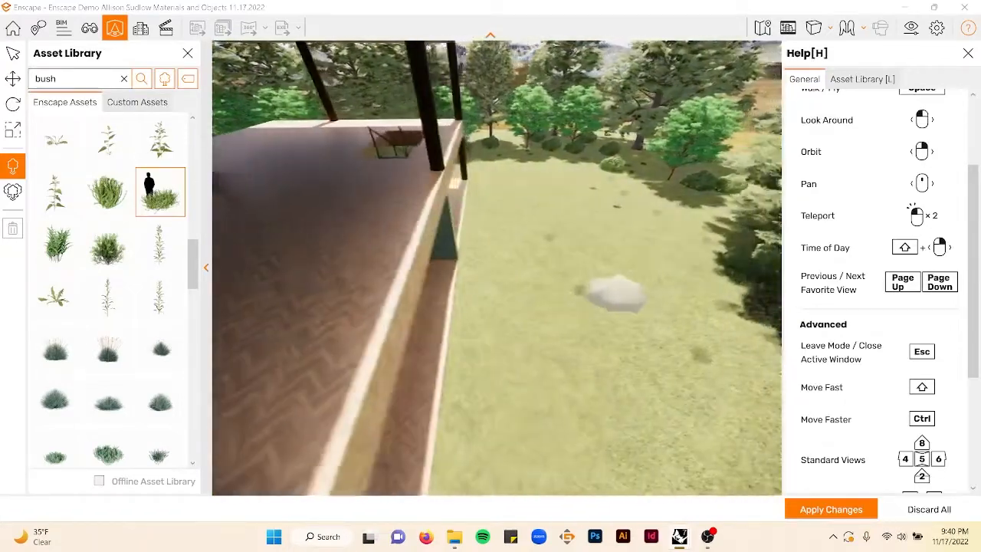
{"action": "right_click_drag", "start_coordinate": [617, 295], "coordinate": [620, 294], "text": "shift"}
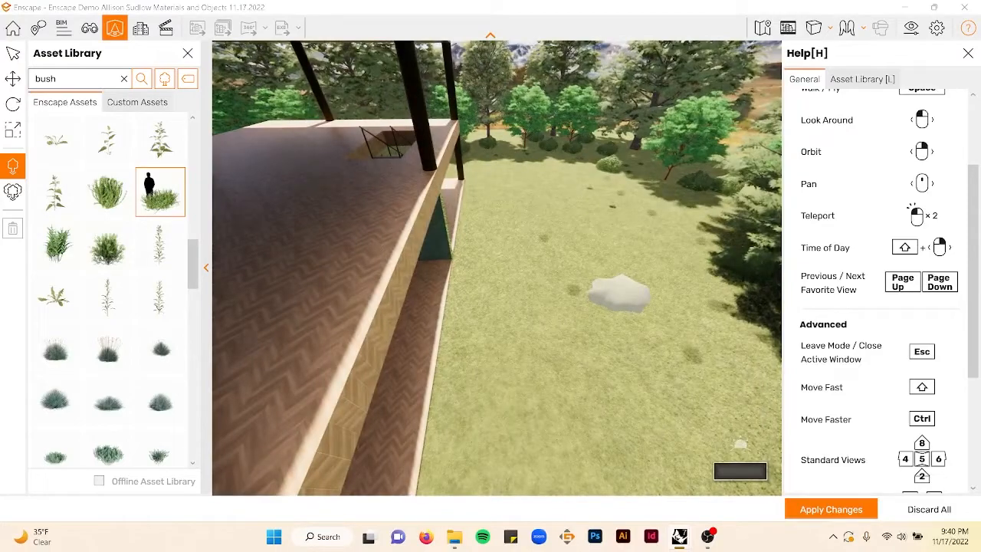
{"action": "right_click_drag", "start_coordinate": [499, 232], "coordinate": [500, 231]}
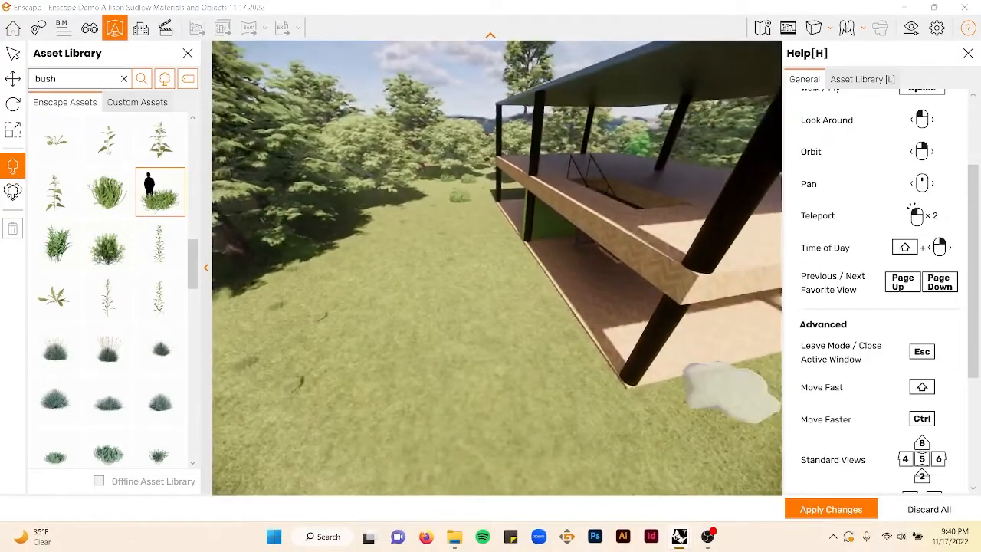
{"action": "key", "text": "d"}
{"action": "left_click", "coordinate": [482, 394]}
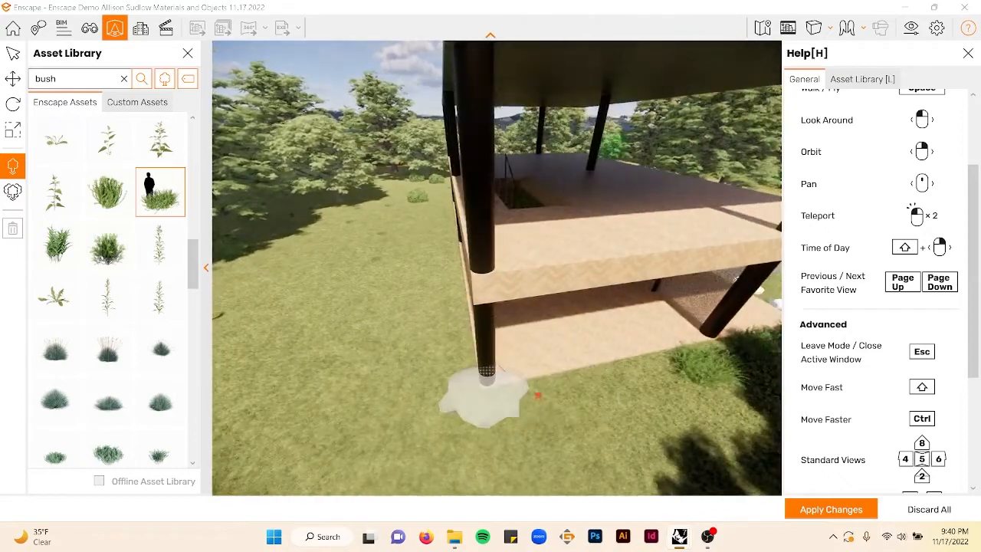
{"action": "left_click", "coordinate": [662, 379]}
- Select the large grassy bush asset and place a row of them along the lawn edge of the lower terrace
{"action": "key", "text": "a"}
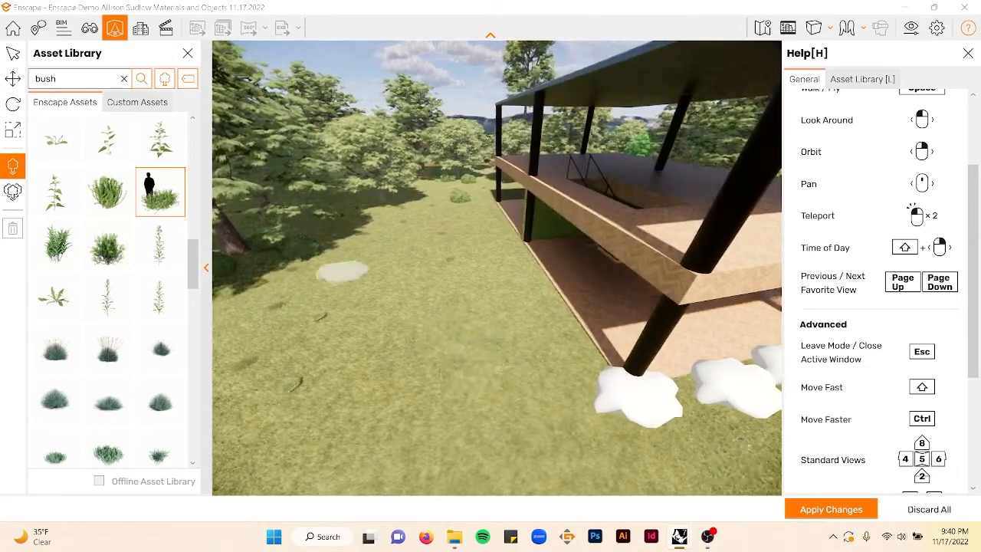
{"action": "right_click_drag", "start_coordinate": [344, 270], "coordinate": [349, 283]}
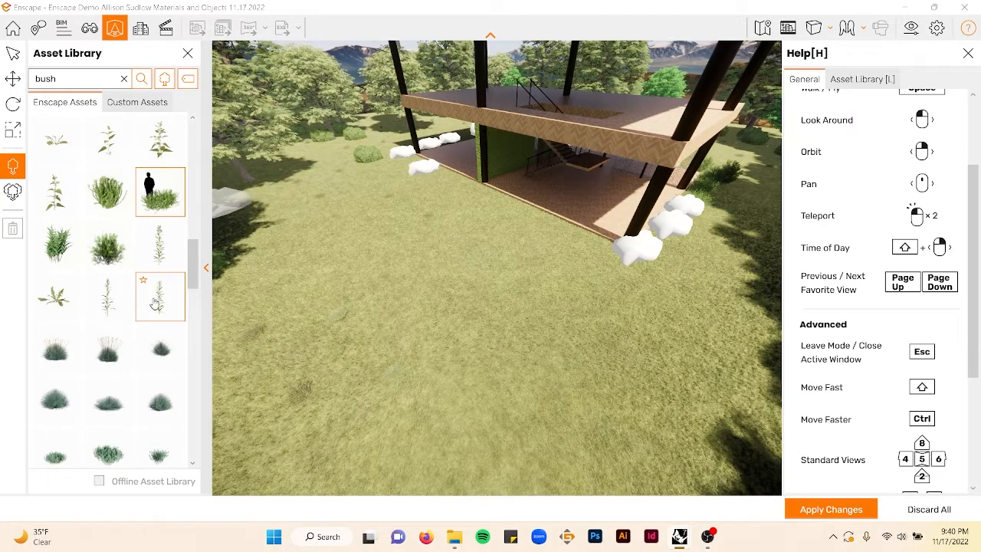
{"action": "scroll", "coordinate": [153, 295], "scroll_direction": "down", "scroll_amount": 5}
{"action": "left_click", "coordinate": [55, 297]}
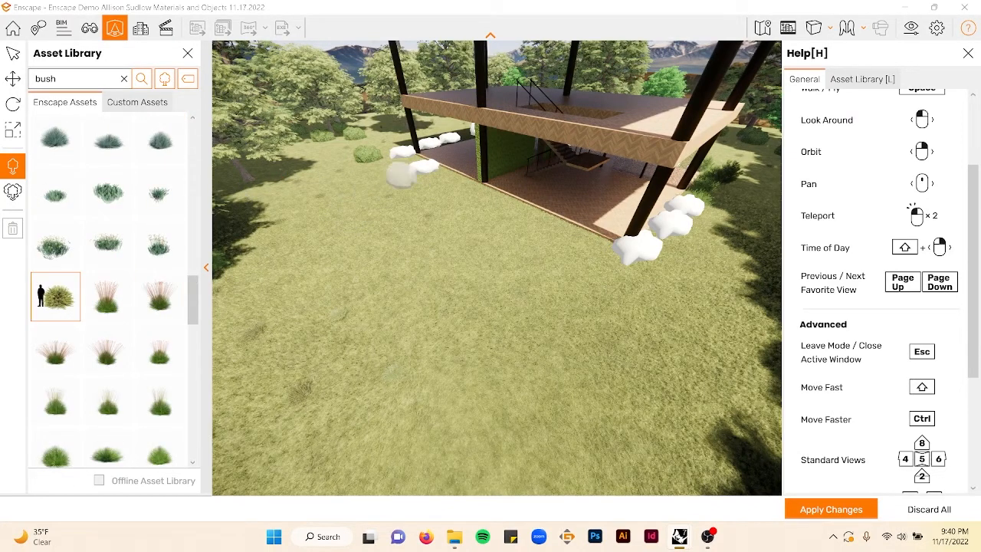
{"action": "left_click", "coordinate": [416, 160]}
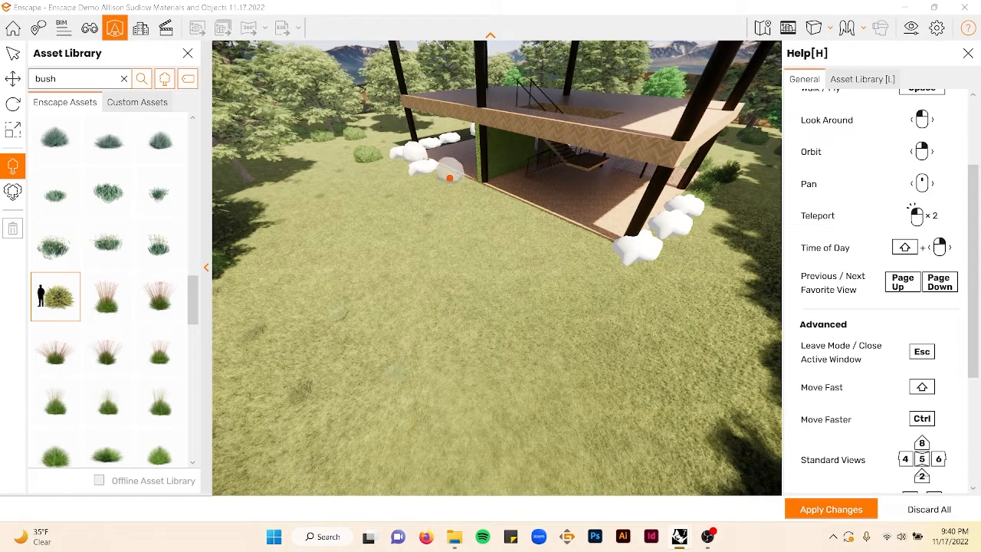
{"action": "left_click", "coordinate": [450, 178]}
{"action": "left_click", "coordinate": [442, 195]}
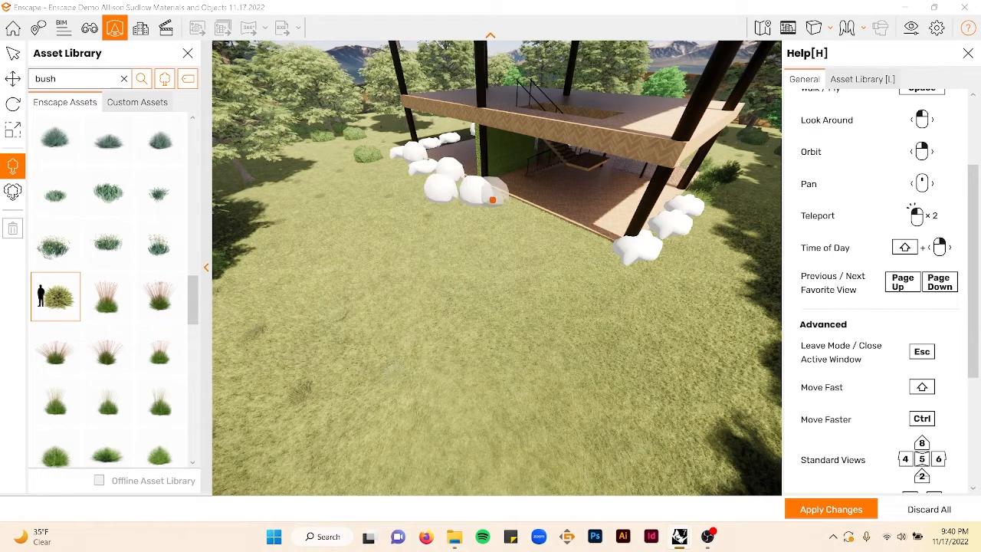
{"action": "left_click", "coordinate": [496, 202]}
{"action": "left_click", "coordinate": [524, 220]}
{"action": "left_click", "coordinate": [509, 241]}
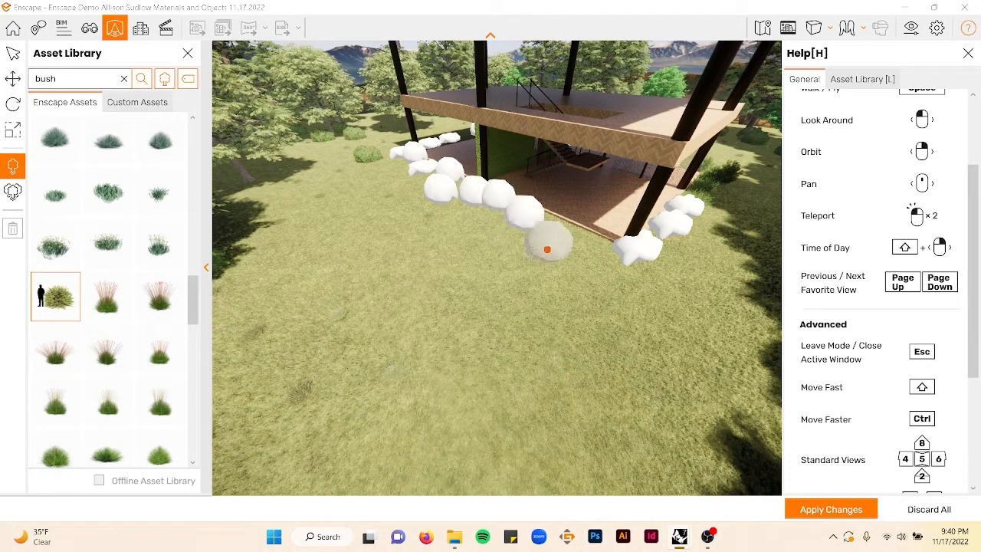
{"action": "left_click", "coordinate": [566, 240]}
{"action": "left_click", "coordinate": [589, 265]}
- Add more of the grassy bushes to extend and thicken the row in front of the house
{"action": "right_click_drag", "start_coordinate": [543, 251], "coordinate": [642, 294]}
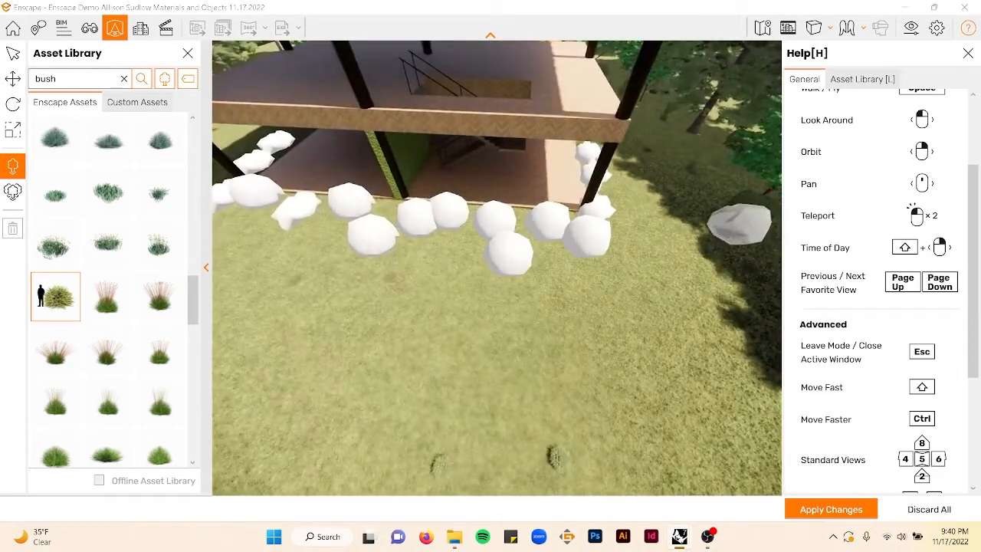
{"action": "left_click", "coordinate": [715, 242]}
{"action": "left_click", "coordinate": [616, 258]}
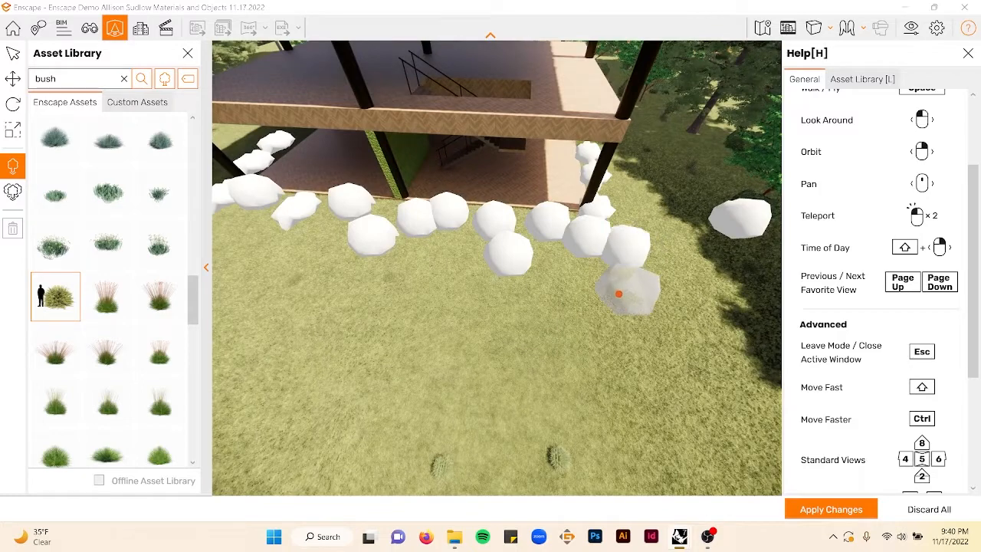
{"action": "left_click", "coordinate": [618, 296]}
{"action": "left_click", "coordinate": [600, 432]}
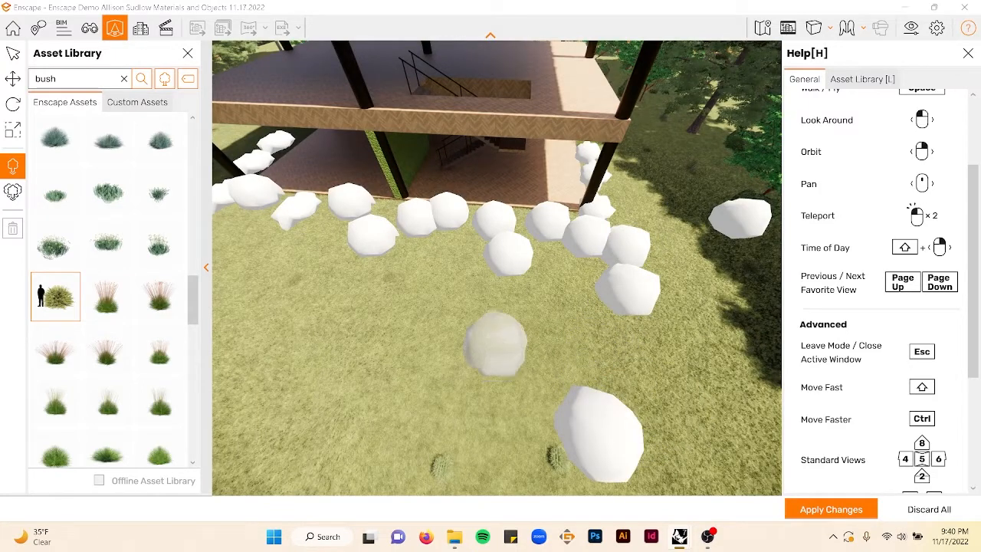
{"action": "right_click_drag", "start_coordinate": [496, 346], "coordinate": [387, 272]}
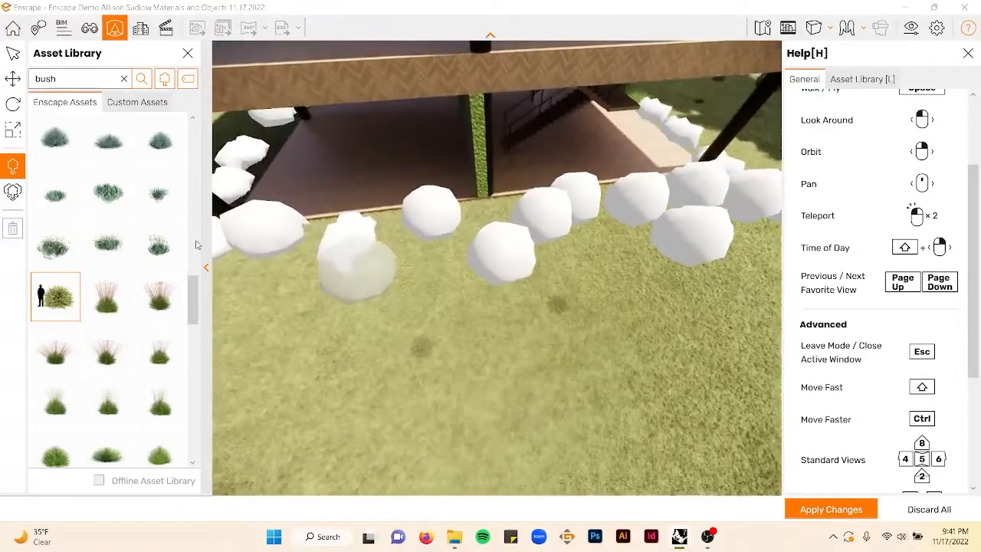
- Select a purple flowering bush asset and scatter several of them among the grassy bush row
{"action": "scroll", "coordinate": [76, 282], "scroll_direction": "down", "scroll_amount": 5}
{"action": "scroll", "coordinate": [77, 282], "scroll_direction": "down", "scroll_amount": 4}
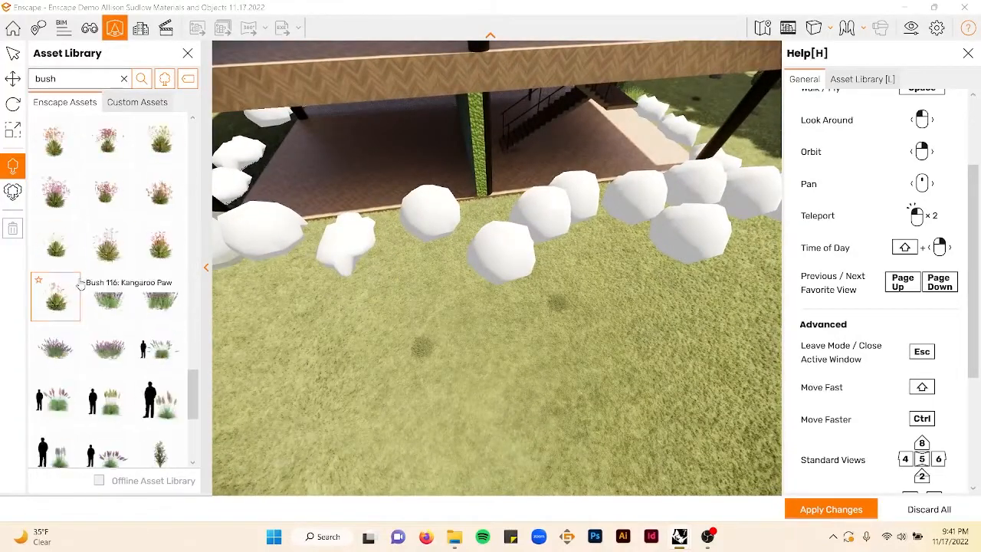
{"action": "left_click", "coordinate": [113, 347]}
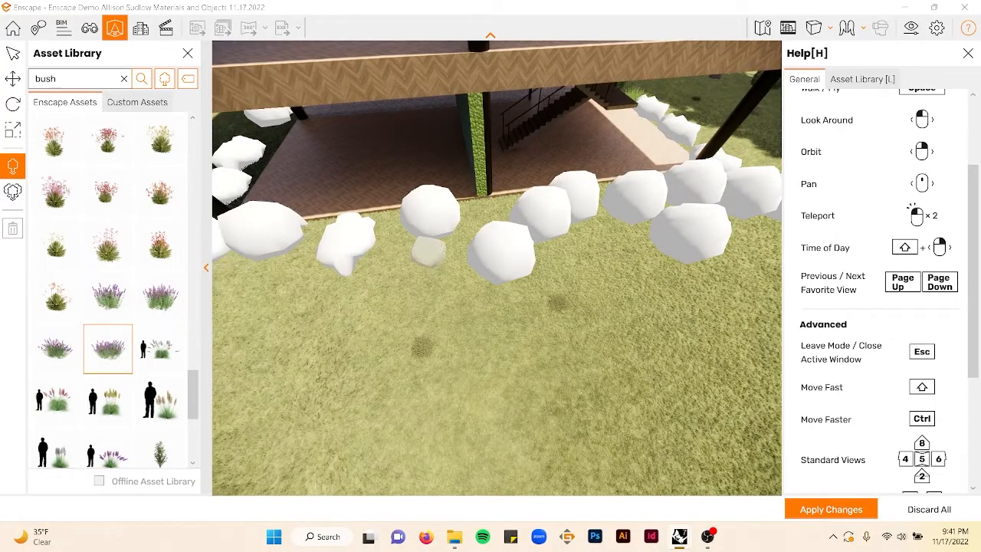
{"action": "left_click", "coordinate": [476, 214]}
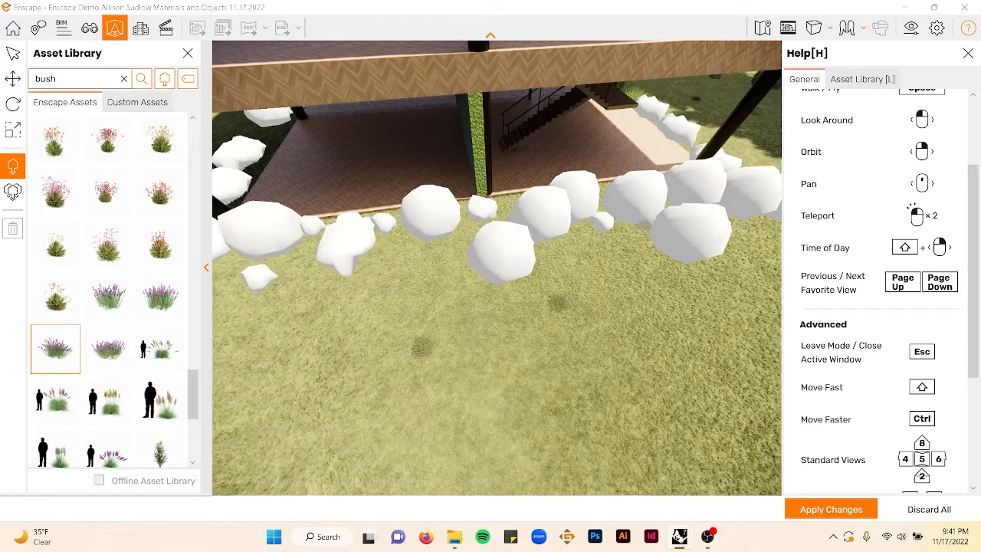
{"action": "right_click_drag", "start_coordinate": [552, 269], "coordinate": [383, 222]}
{"action": "left_click", "coordinate": [583, 301]}
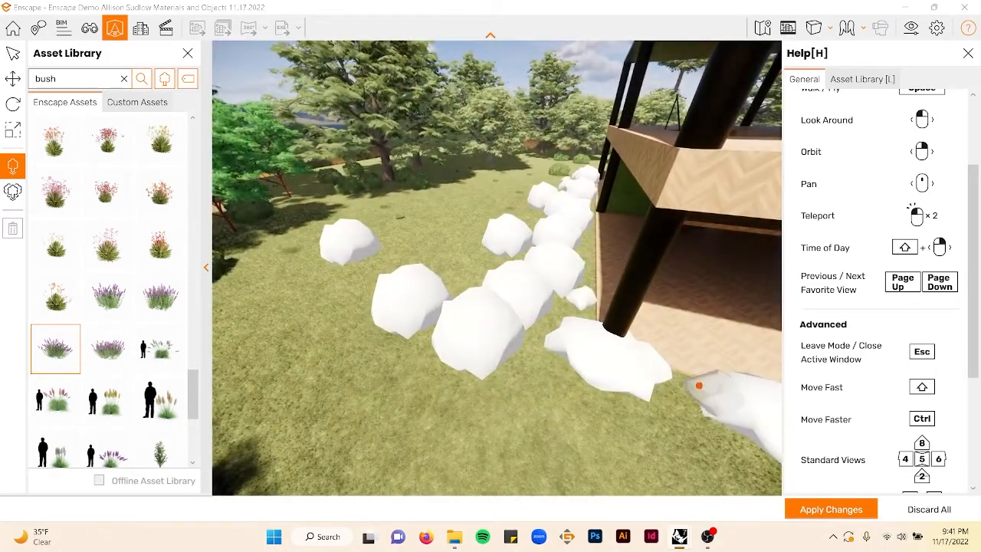
{"action": "left_click", "coordinate": [682, 387]}
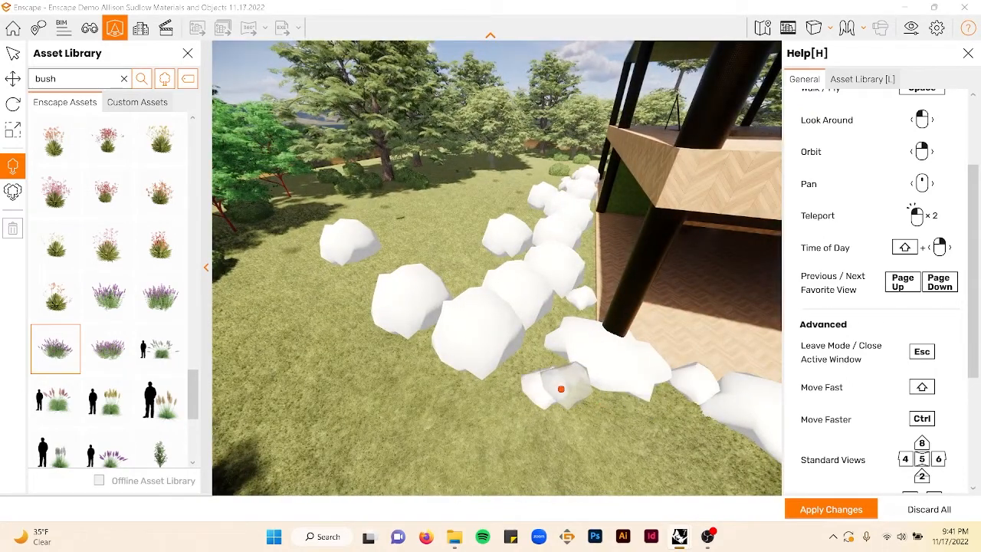
- Place more purple flowering bushes along the terrace edge and exit placement mode
{"action": "key", "text": "d"}
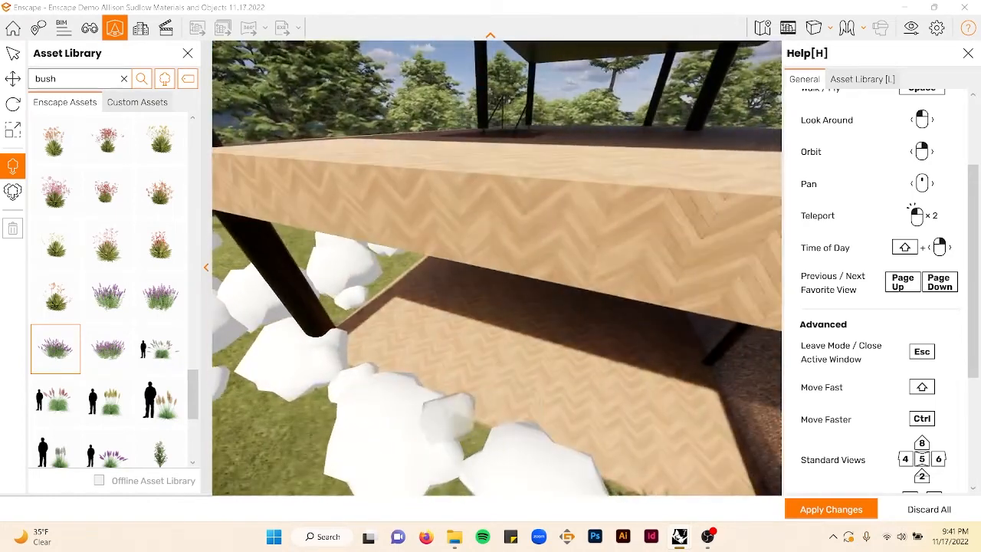
{"action": "left_click", "coordinate": [468, 428]}
{"action": "right_click_drag", "start_coordinate": [499, 356], "coordinate": [661, 372]}
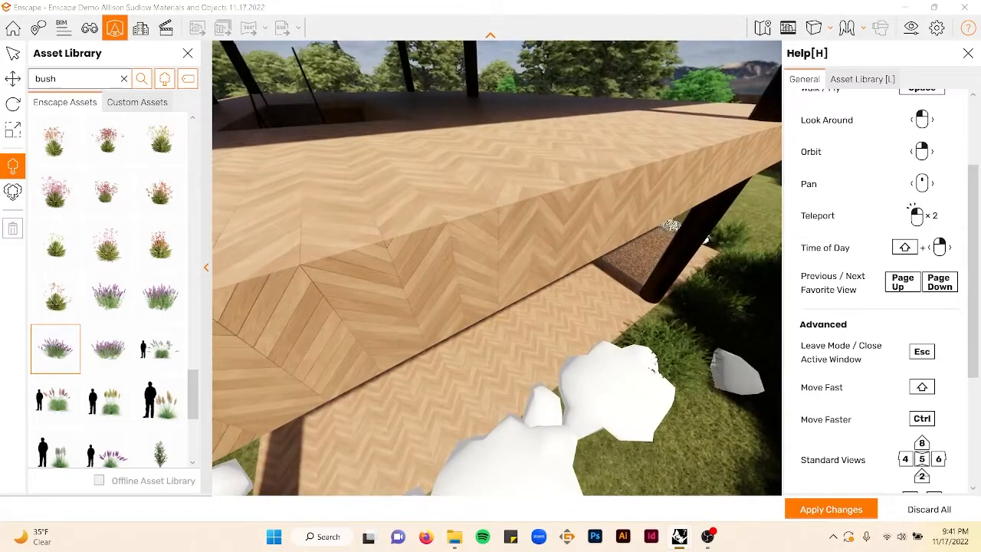
{"action": "key", "text": "d"}
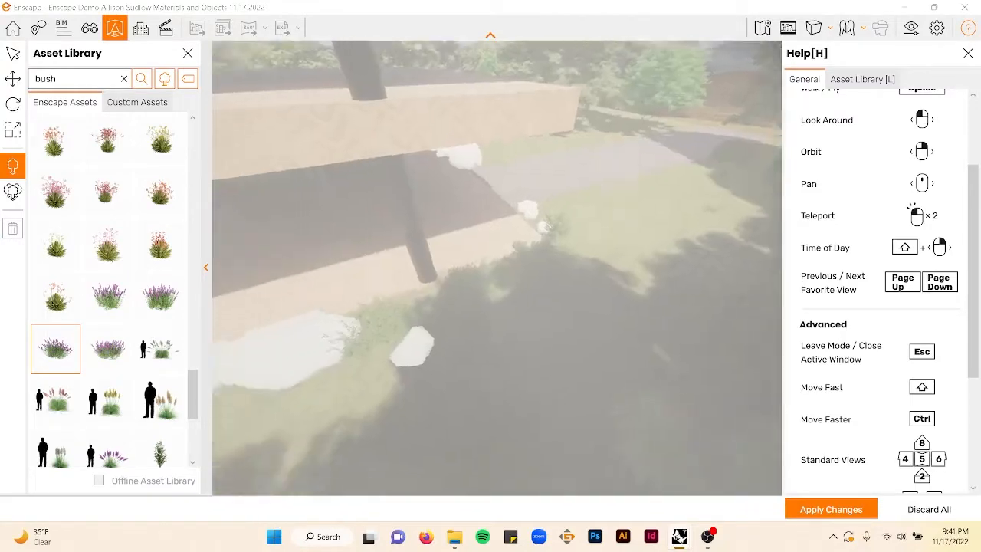
{"action": "right_click_drag", "start_coordinate": [659, 345], "coordinate": [496, 405]}
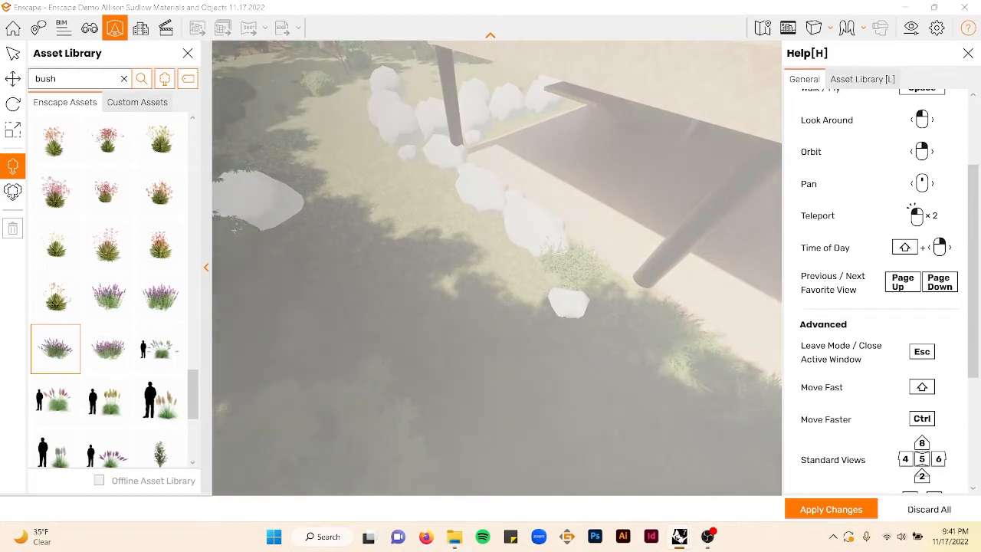
{"action": "key", "text": "Escape"}
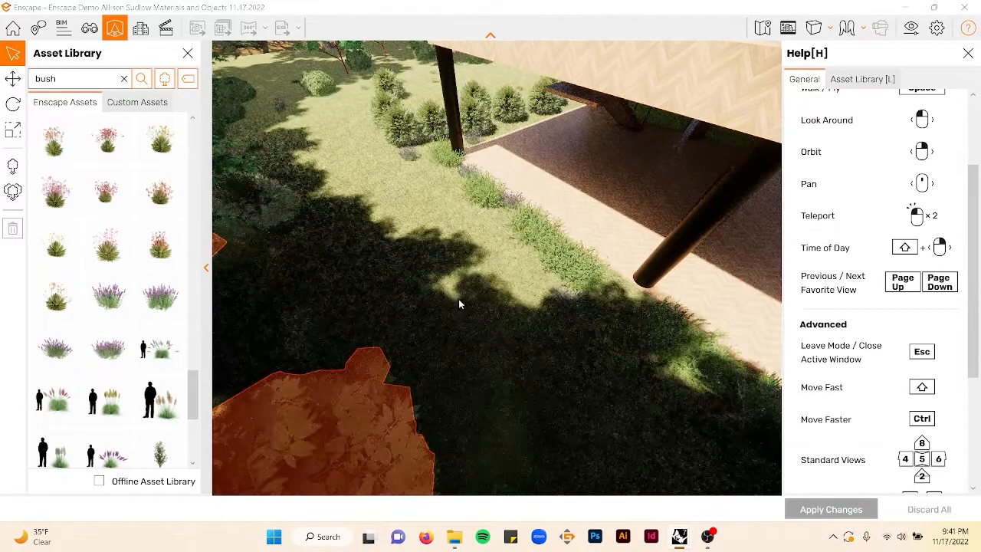
- Select a lavender bush asset and place a few beside the paved path near the terrace corner
{"action": "scroll", "coordinate": [427, 190], "scroll_direction": "down", "scroll_amount": 5}
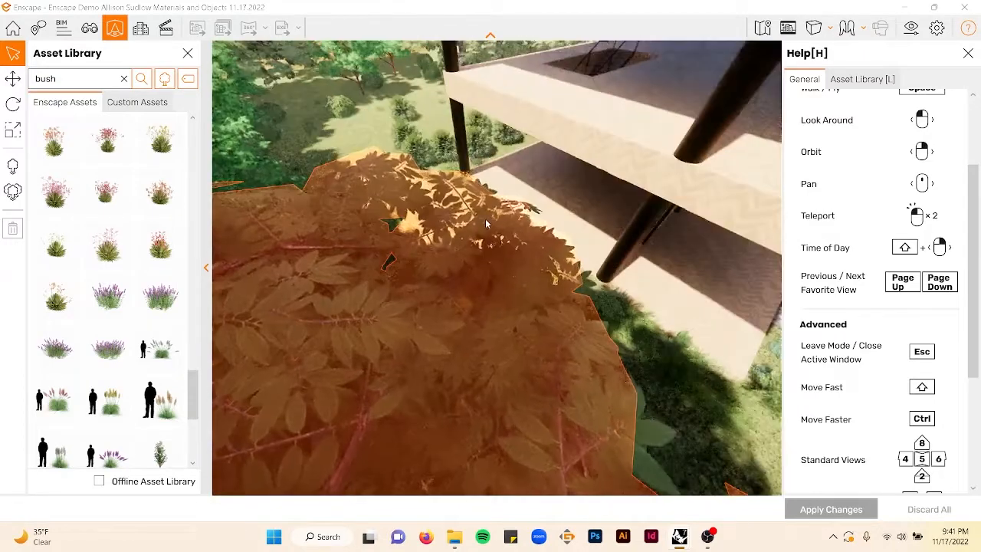
{"action": "scroll", "coordinate": [555, 238], "scroll_direction": "up", "scroll_amount": 2}
{"action": "key", "text": "d"}
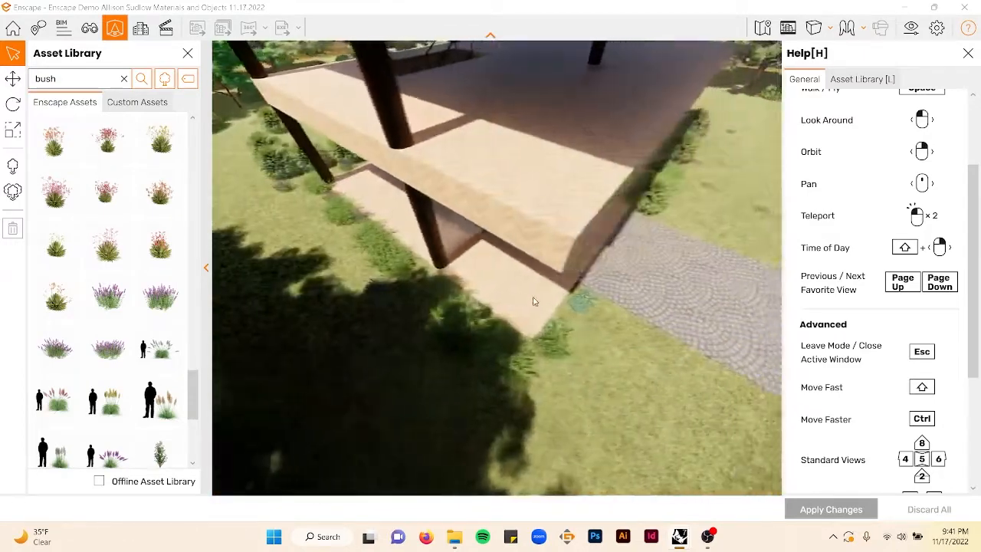
{"action": "right_click_drag", "start_coordinate": [535, 302], "coordinate": [521, 301], "text": "shift"}
{"action": "left_click", "coordinate": [160, 296]}
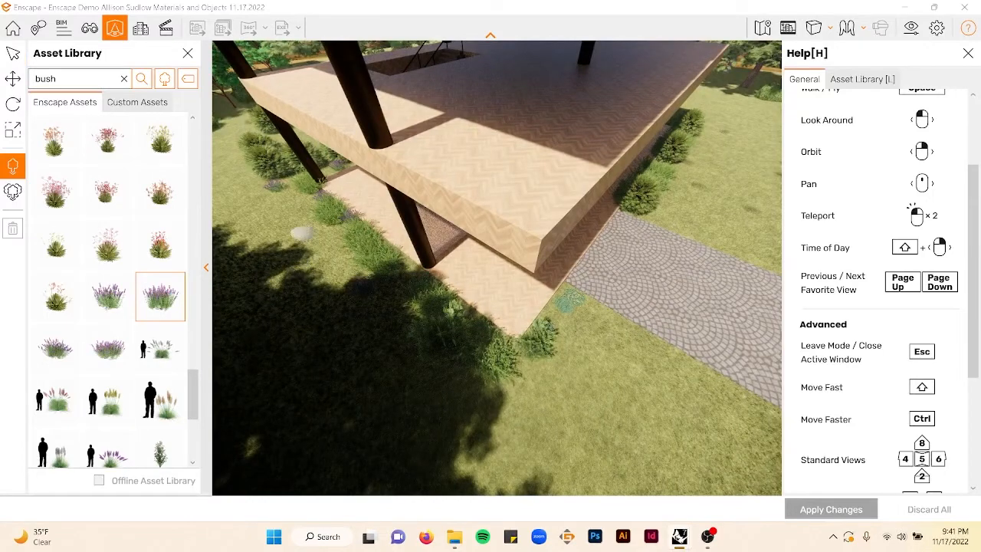
{"action": "left_click", "coordinate": [354, 251]}
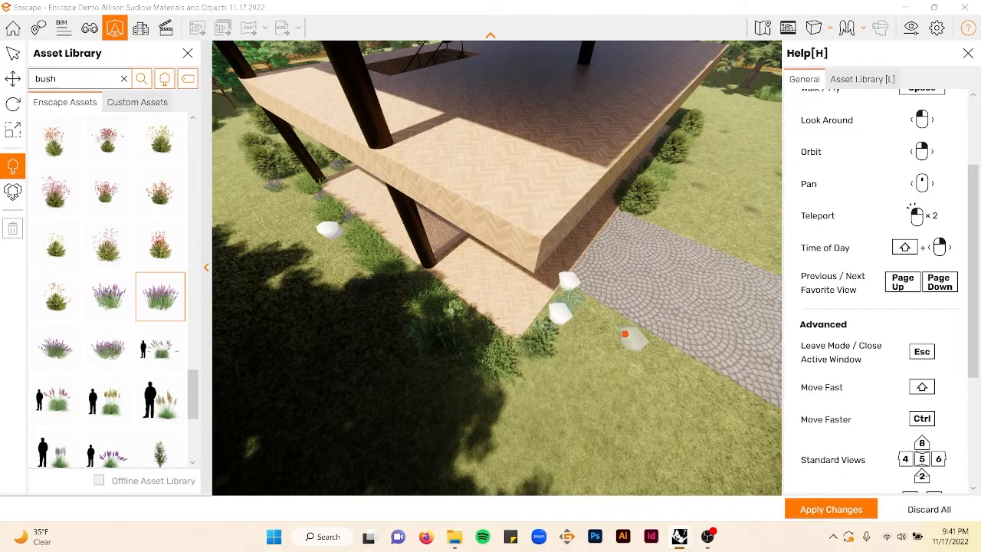
{"action": "right_click_drag", "start_coordinate": [625, 334], "coordinate": [505, 376]}
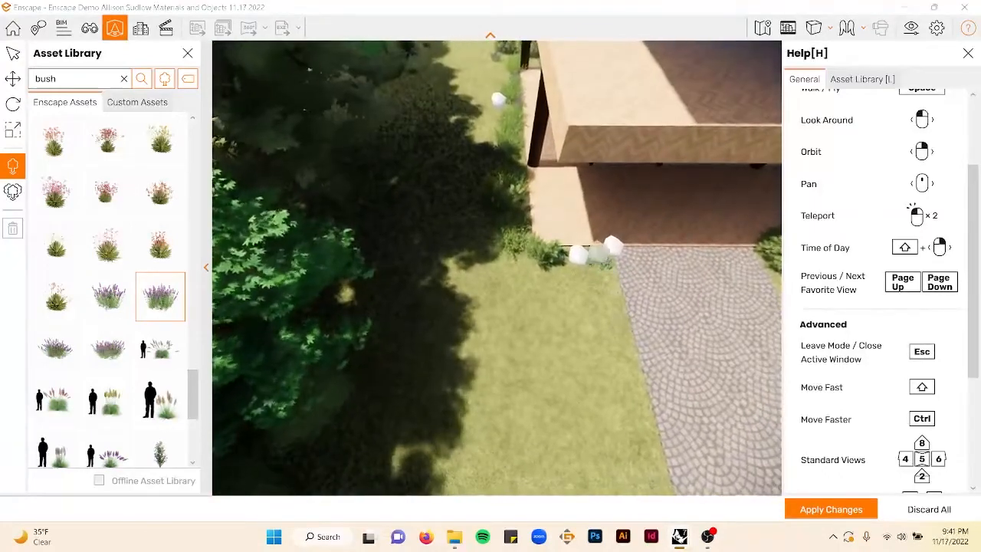
- Select a low spreading shrub asset and place two of them along the planting row beside the house
{"action": "scroll", "coordinate": [139, 297], "scroll_direction": "down", "scroll_amount": 5}
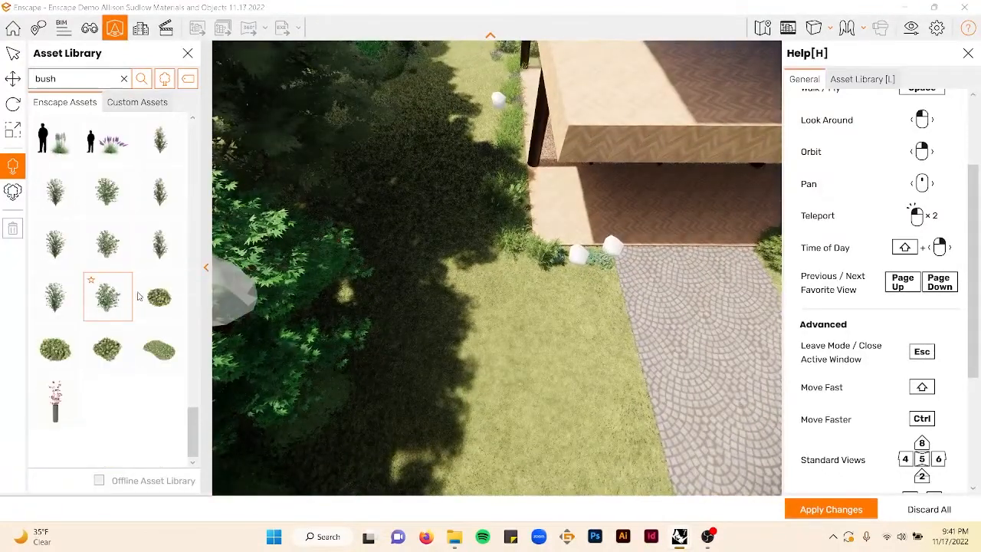
{"action": "left_click", "coordinate": [159, 297]}
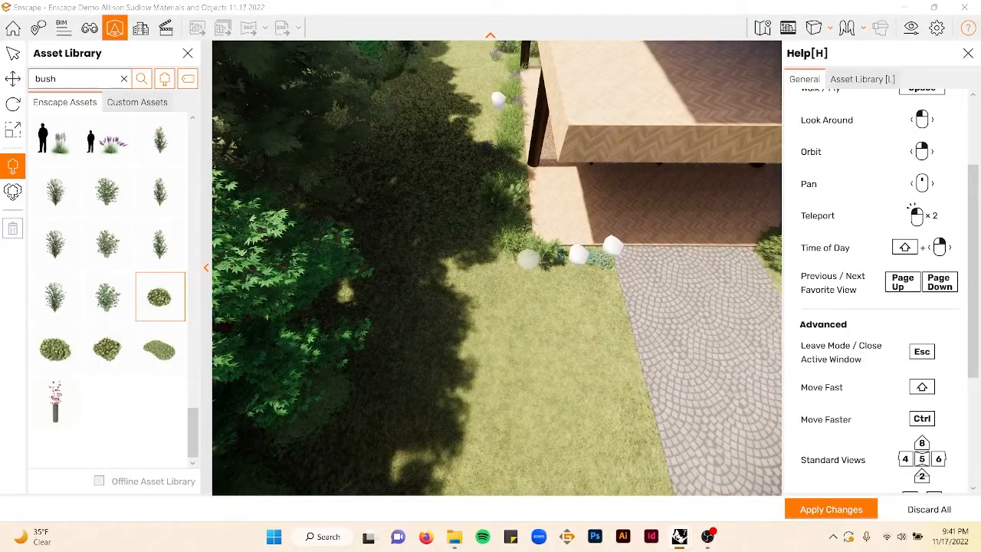
{"action": "left_click", "coordinate": [171, 349]}
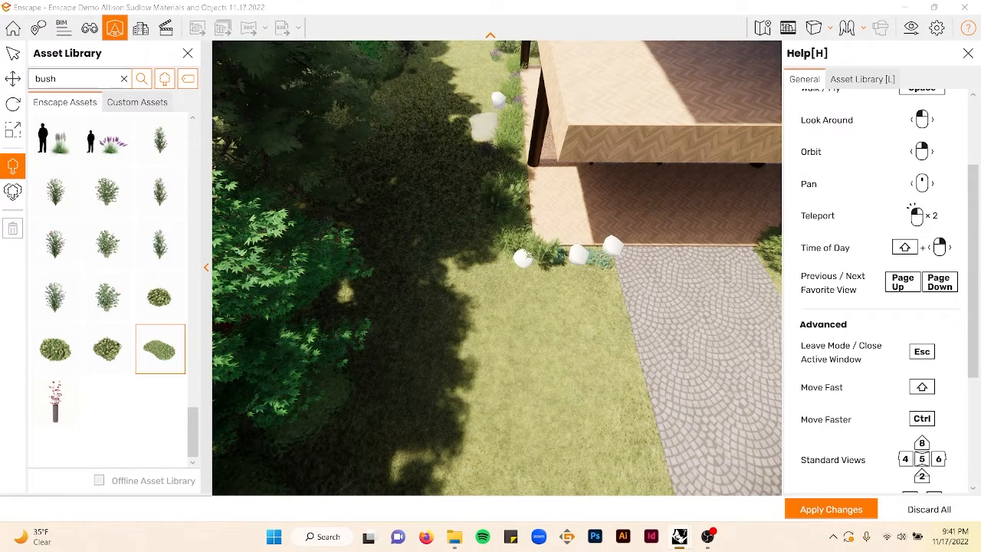
{"action": "left_click", "coordinate": [483, 127]}
{"action": "left_click", "coordinate": [497, 69]}
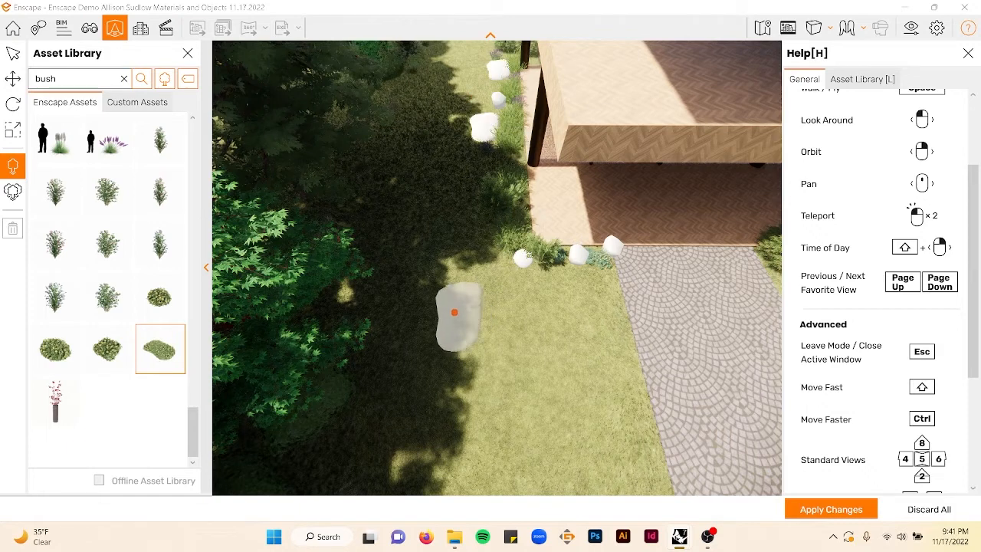
{"action": "key", "text": "Escape"}
{"action": "left_click", "coordinate": [597, 299]}
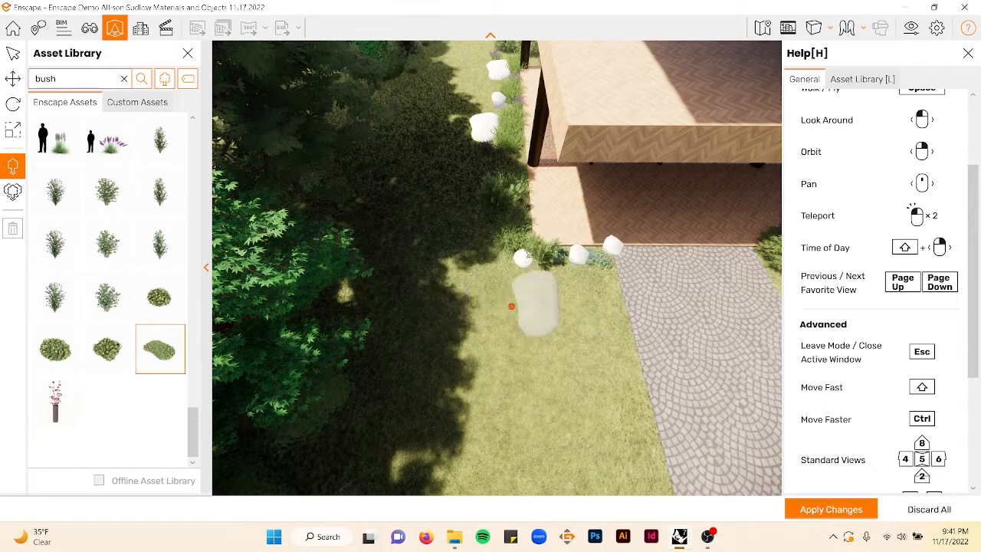
{"action": "key", "text": "Escape"}
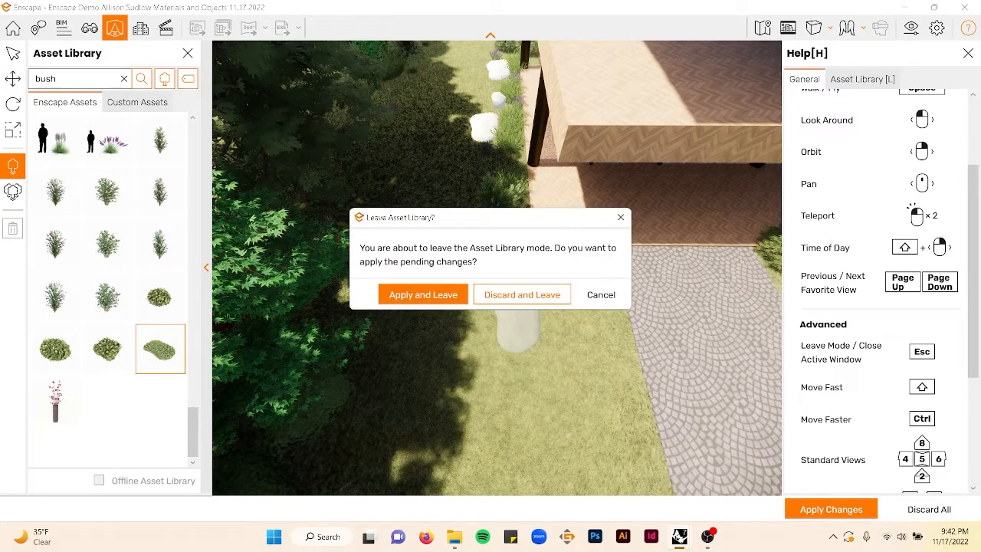
{"action": "left_click", "coordinate": [600, 297]}
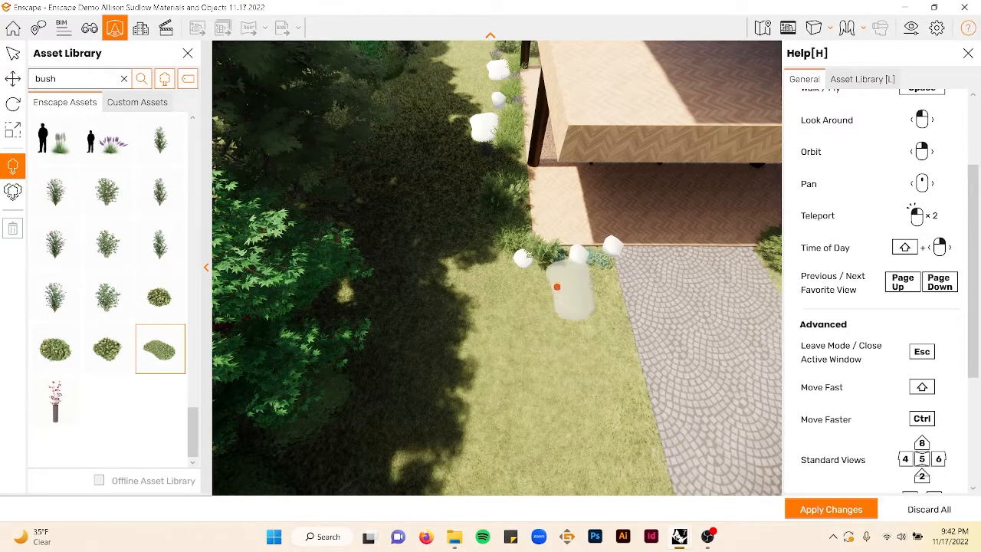
- Place more low spreading shrubs between the bushes in the row in front of the terrace
{"action": "left_click", "coordinate": [492, 242]}
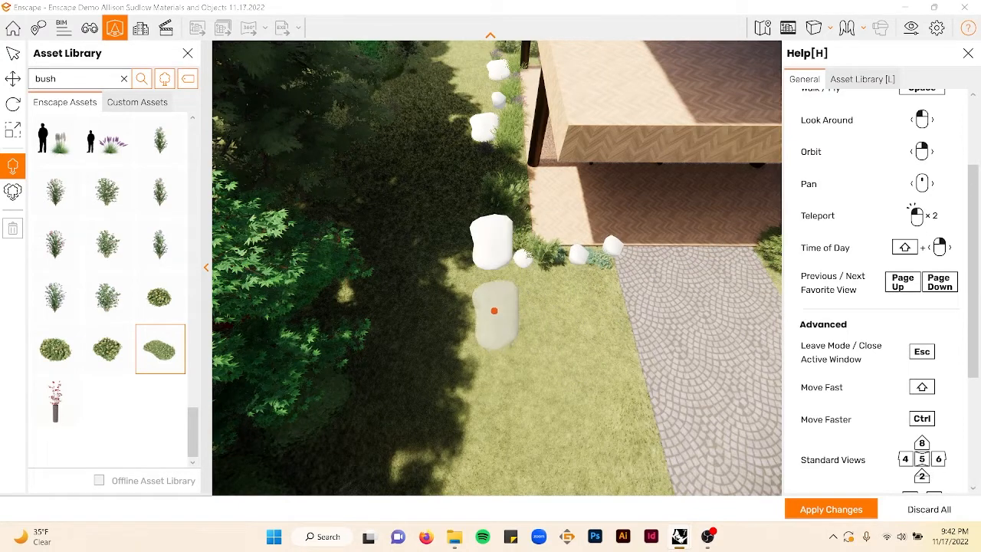
{"action": "key", "text": "d"}
{"action": "key", "text": "d"}
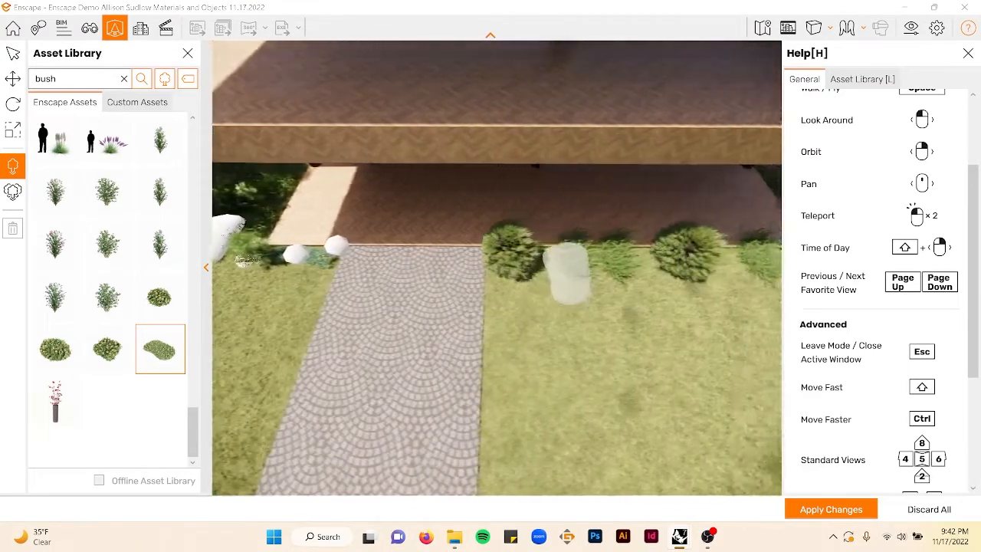
{"action": "left_click", "coordinate": [521, 260]}
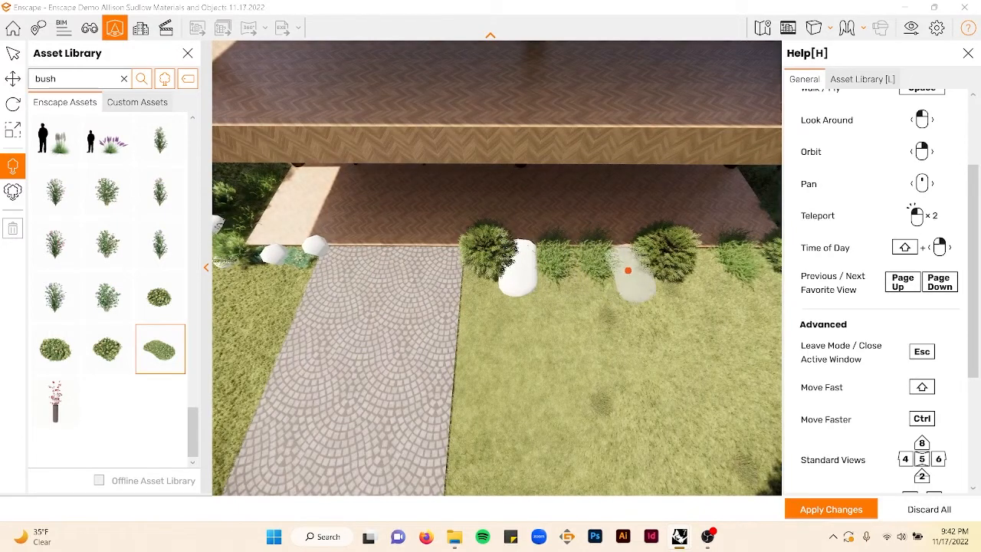
{"action": "left_click", "coordinate": [630, 266]}
{"action": "left_click", "coordinate": [709, 273]}
{"action": "key", "text": "d"}
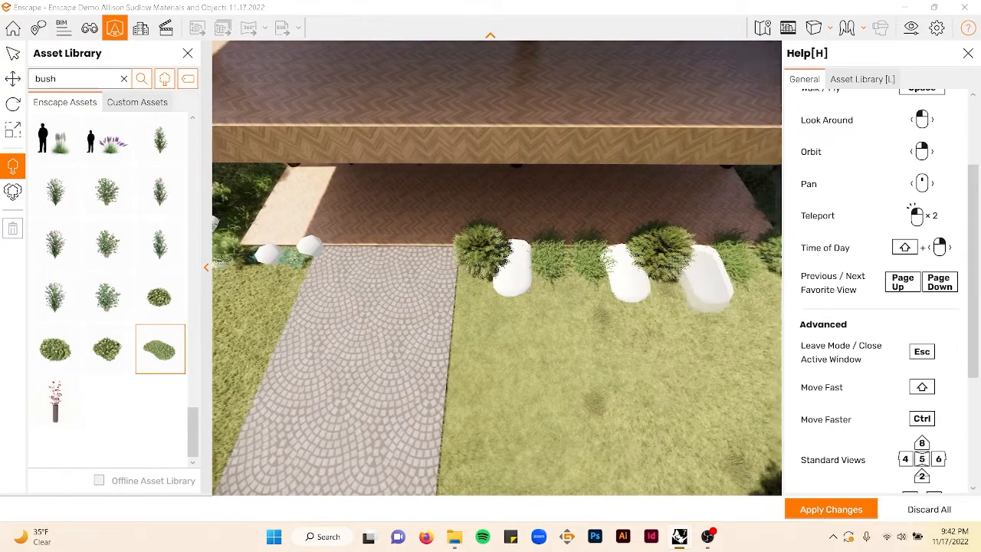
{"action": "key", "text": "d"}
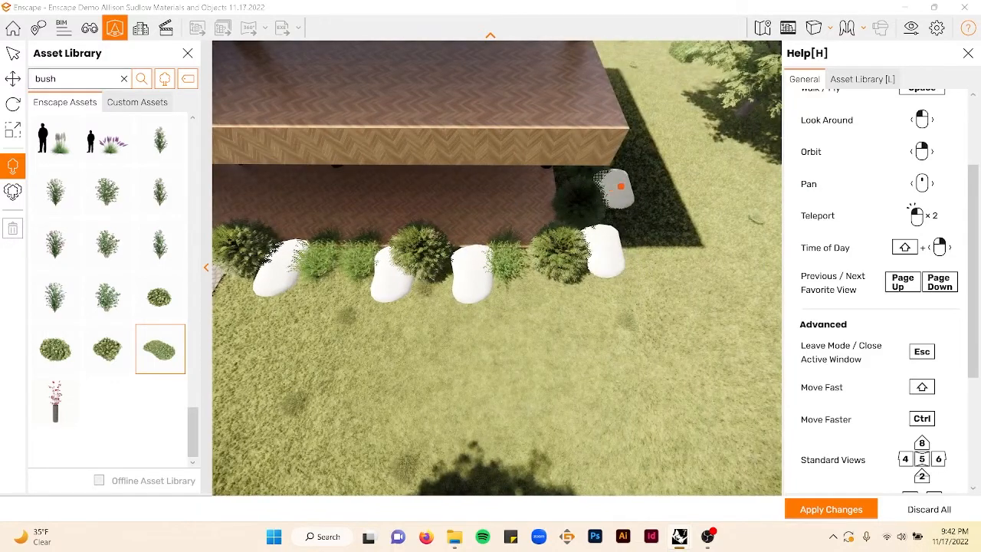
- Select a slender upright shrub asset and line both edges of the paved path with it, then exit placement
{"action": "key", "text": "s"}
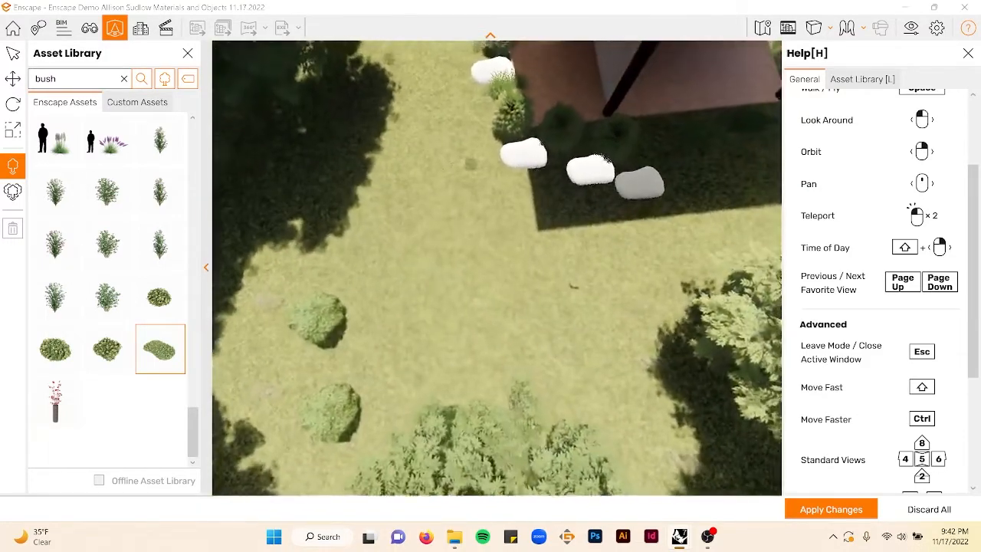
{"action": "key", "text": "s"}
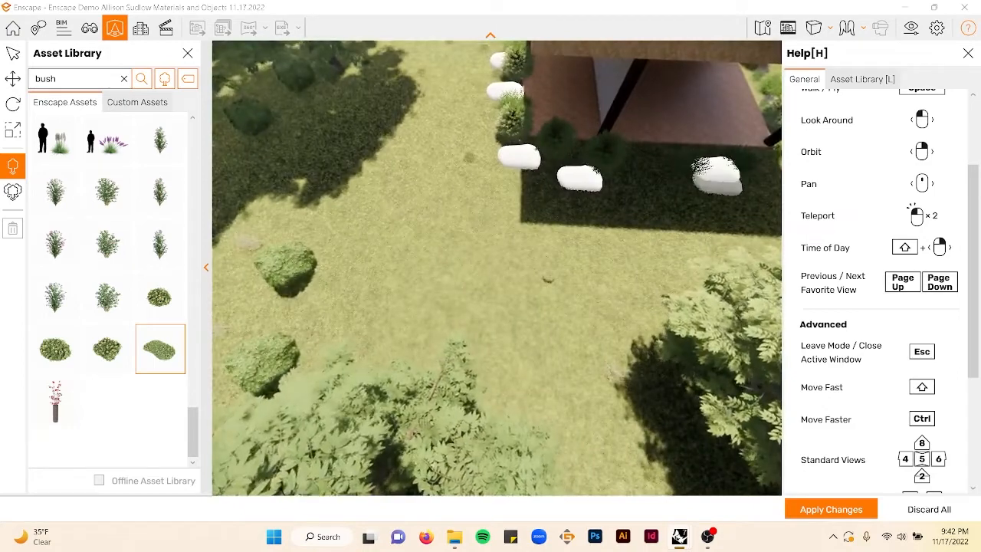
{"action": "key", "text": "w"}
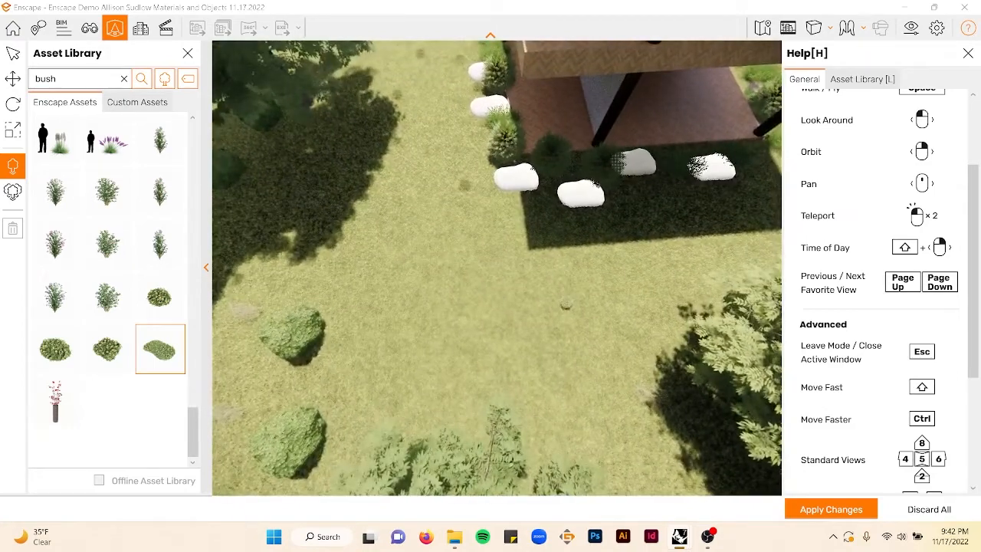
{"action": "right_click_drag", "start_coordinate": [434, 175], "coordinate": [329, 181]}
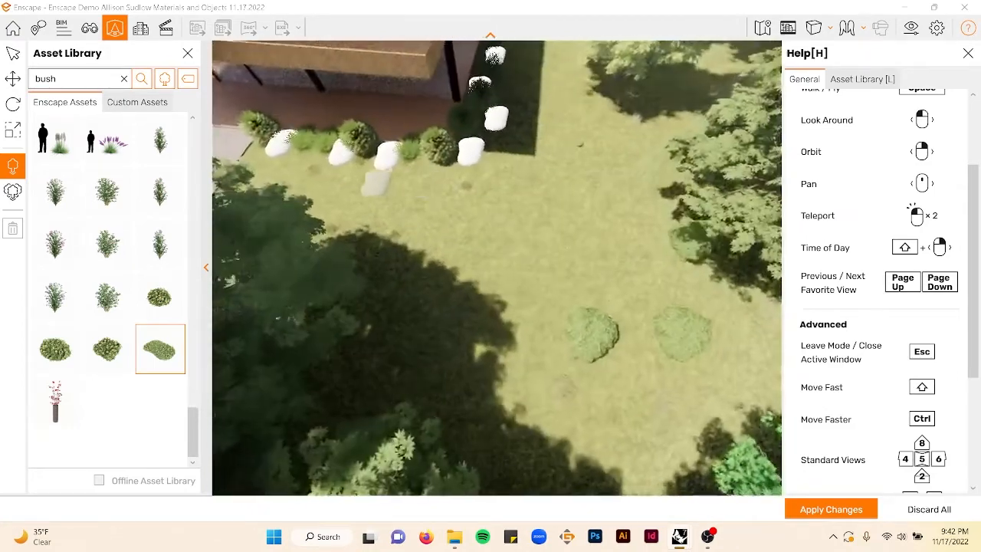
{"action": "scroll", "coordinate": [439, 146], "scroll_direction": "up", "scroll_amount": 5}
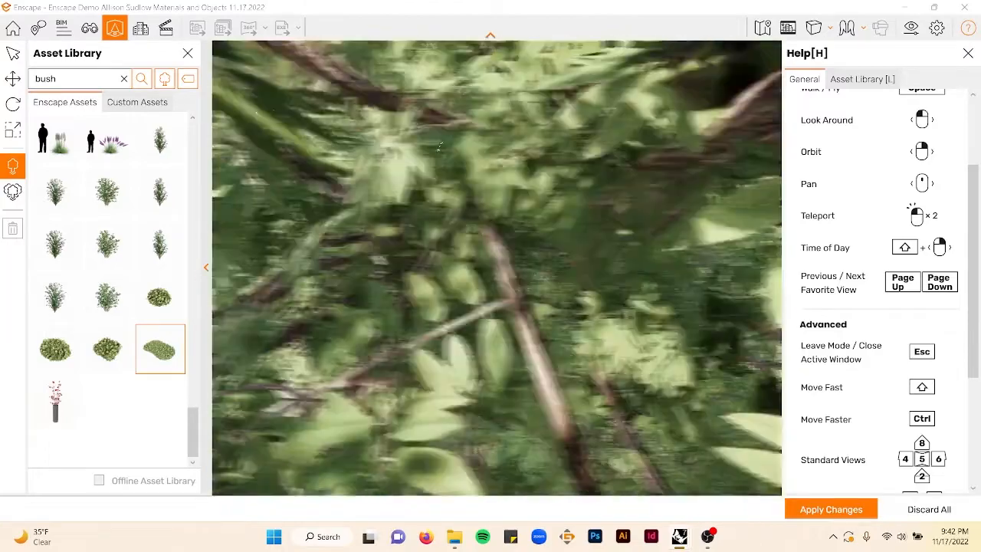
{"action": "scroll", "coordinate": [439, 146], "scroll_direction": "down", "scroll_amount": 5}
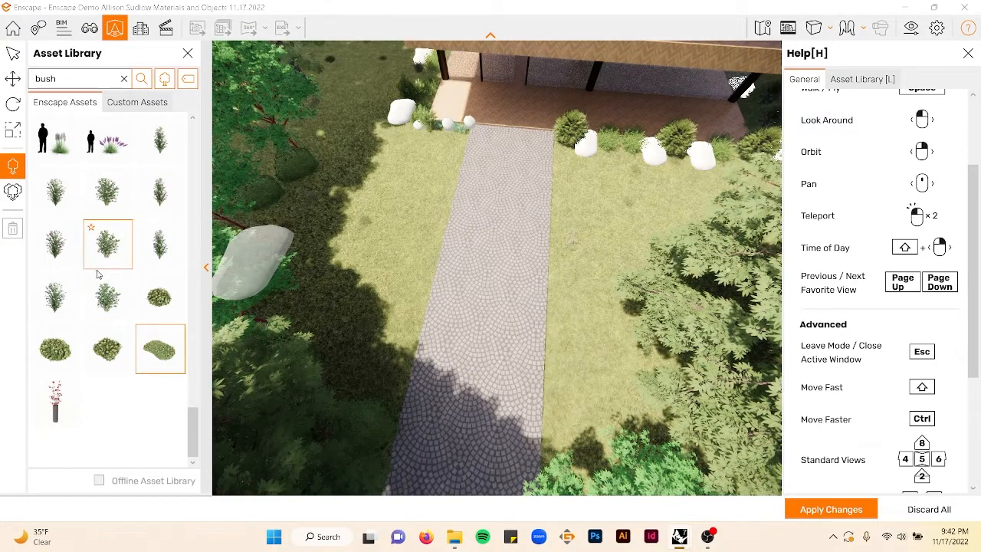
{"action": "left_click", "coordinate": [107, 296]}
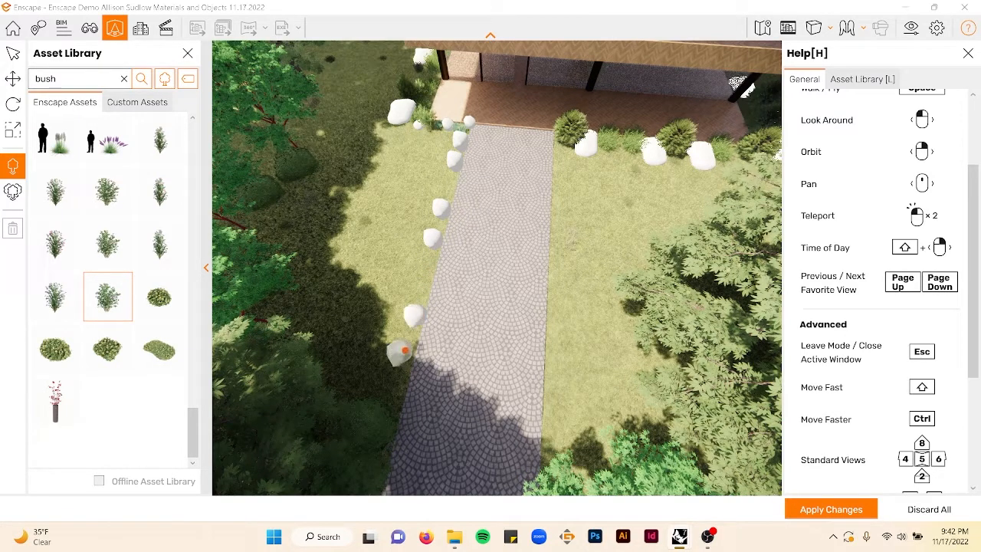
{"action": "right_click_drag", "start_coordinate": [409, 368], "coordinate": [372, 364]}
{"action": "scroll", "coordinate": [373, 363], "scroll_direction": "up", "scroll_amount": 3}
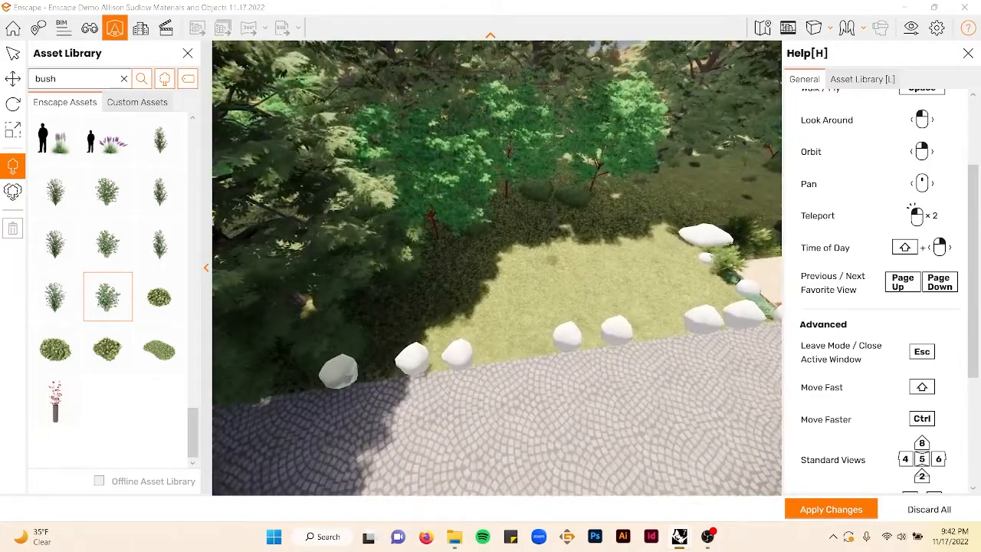
{"action": "right_click_drag", "start_coordinate": [444, 390], "coordinate": [406, 464]}
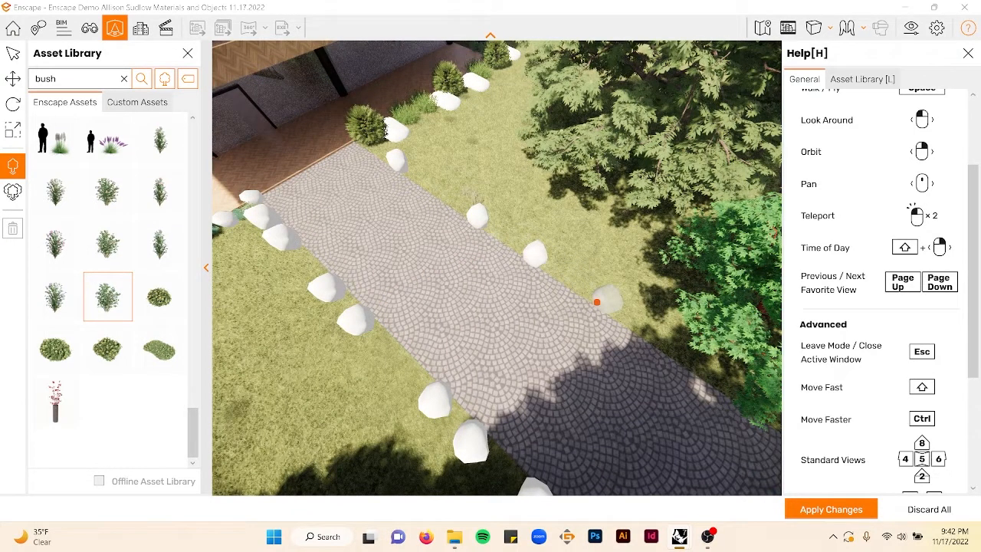
{"action": "left_click", "coordinate": [598, 306]}
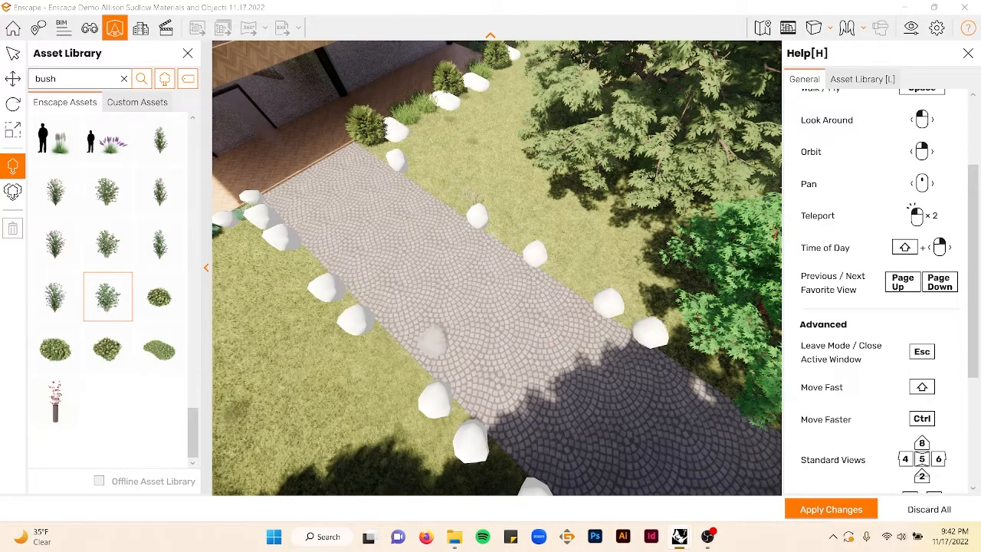
{"action": "right_click_drag", "start_coordinate": [425, 340], "coordinate": [598, 253]}
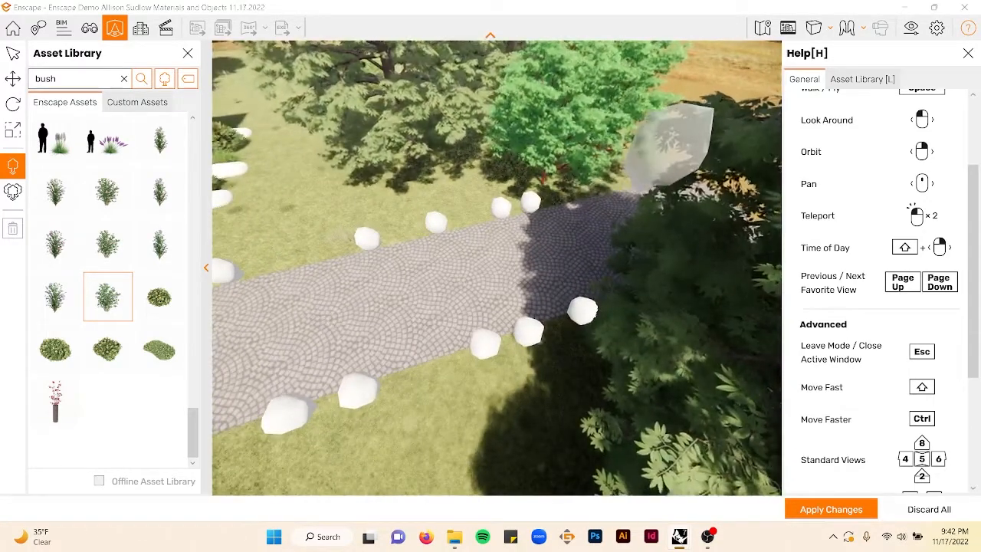
{"action": "right_click_drag", "start_coordinate": [397, 253], "coordinate": [510, 253]}
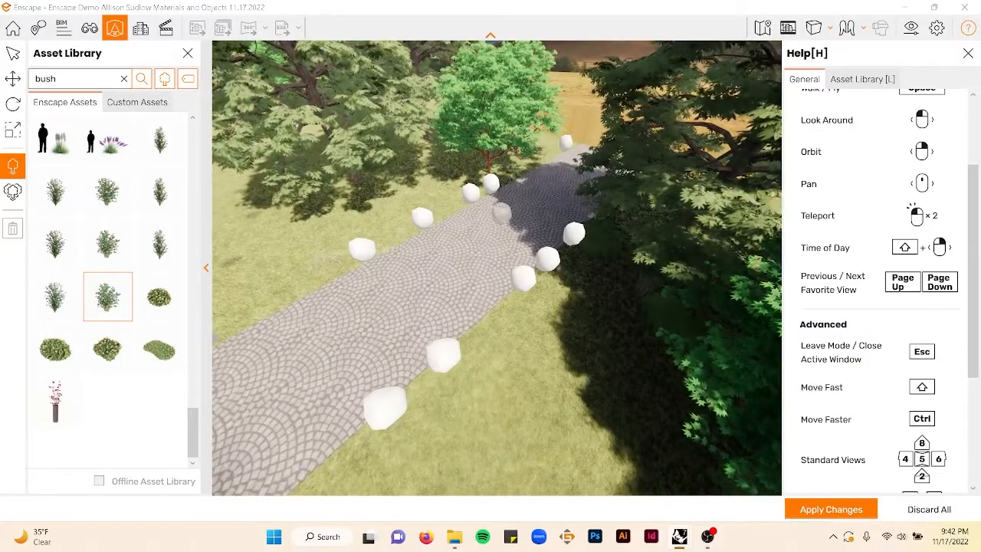
{"action": "right_click_drag", "start_coordinate": [502, 214], "coordinate": [429, 216]}
{"action": "key", "text": "Escape"}
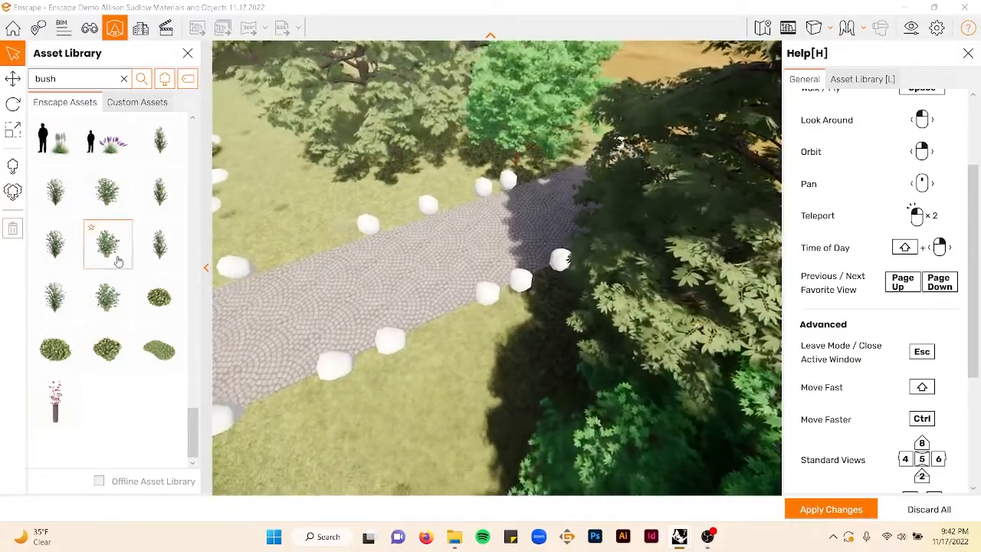
- Select a grassy shrub asset and add several more along both edges of the paved path
{"action": "left_click", "coordinate": [55, 243]}
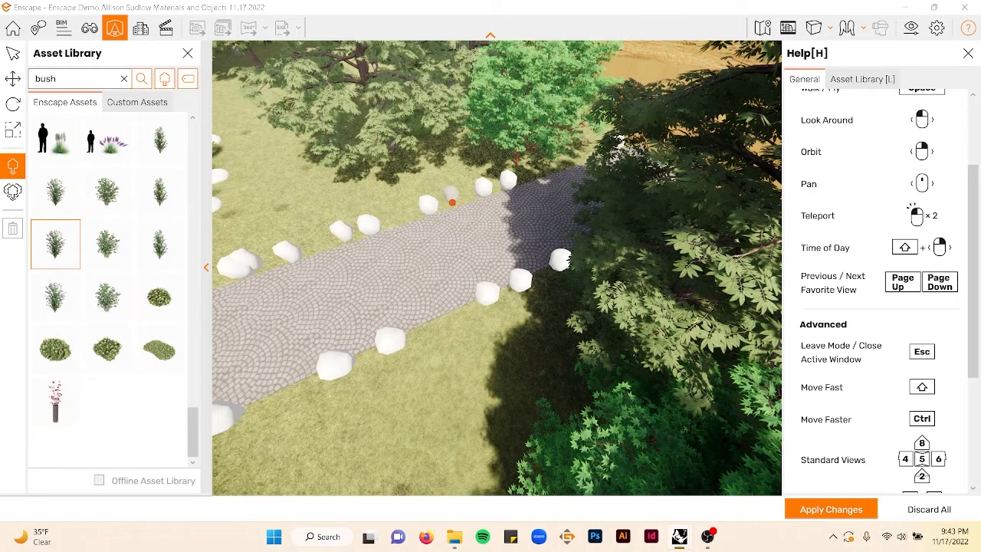
{"action": "left_click", "coordinate": [450, 317]}
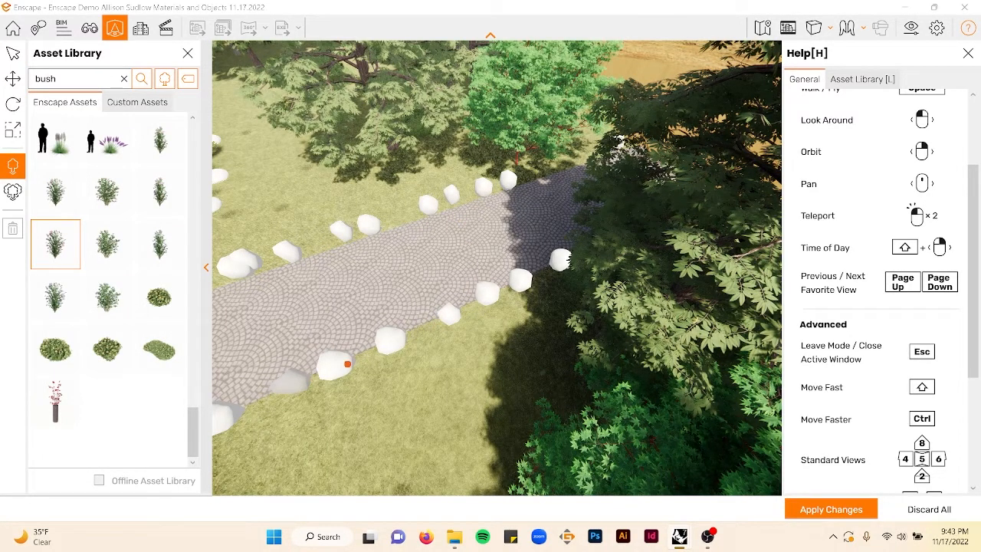
{"action": "left_click", "coordinate": [289, 382]}
{"action": "right_click_drag", "start_coordinate": [464, 277], "coordinate": [466, 282]}
{"action": "key", "text": "a"}
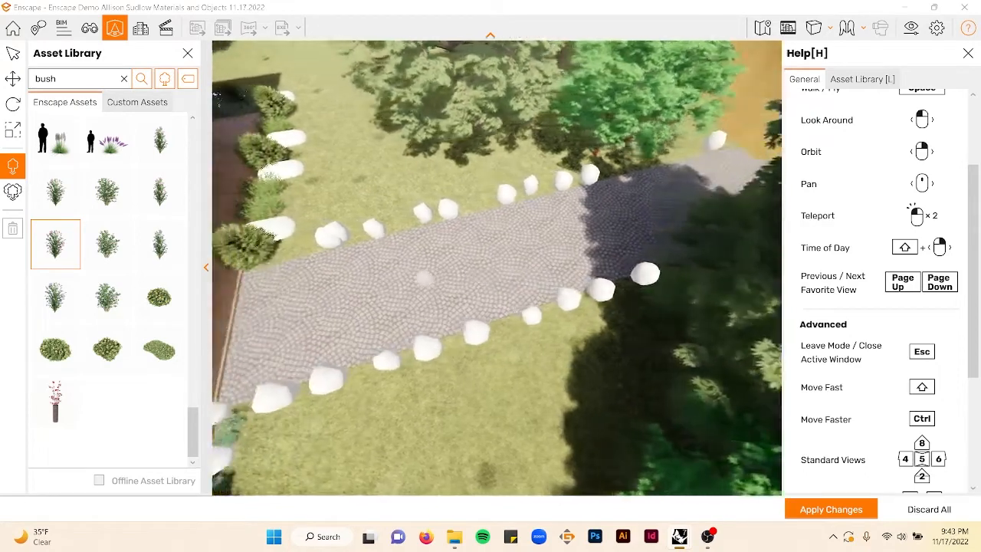
{"action": "key", "text": "a"}
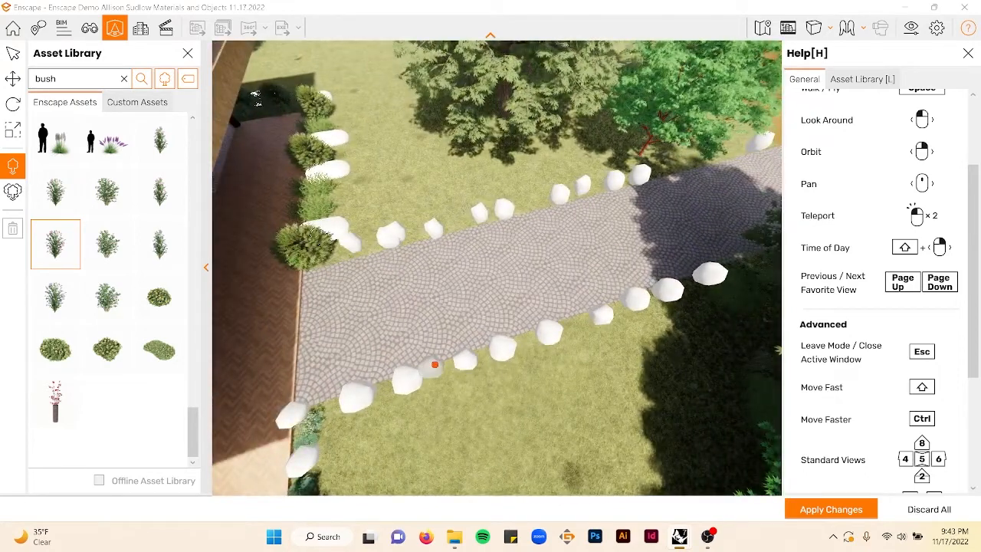
{"action": "left_click", "coordinate": [435, 365]}
{"action": "left_click", "coordinate": [331, 402]}
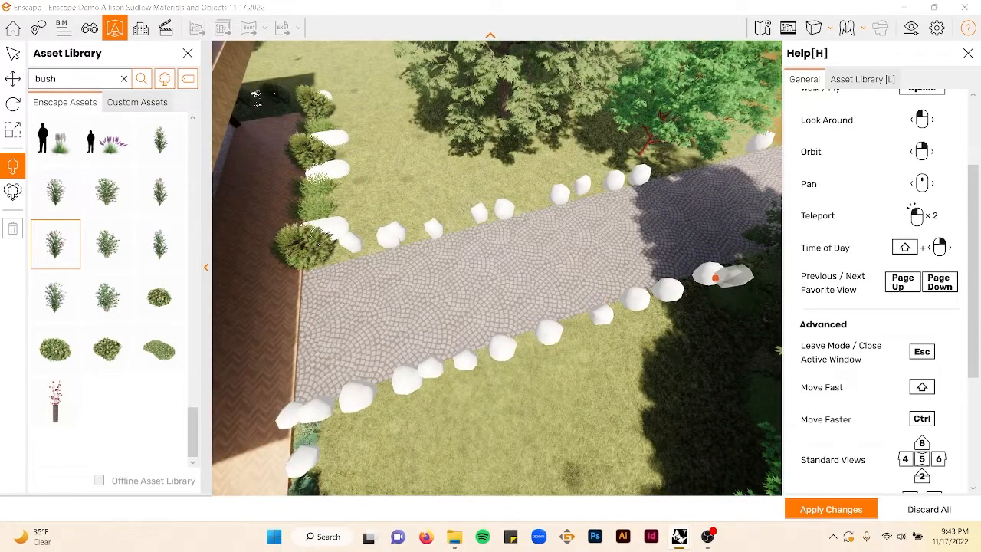
{"action": "right_click_drag", "start_coordinate": [758, 264], "coordinate": [594, 213]}
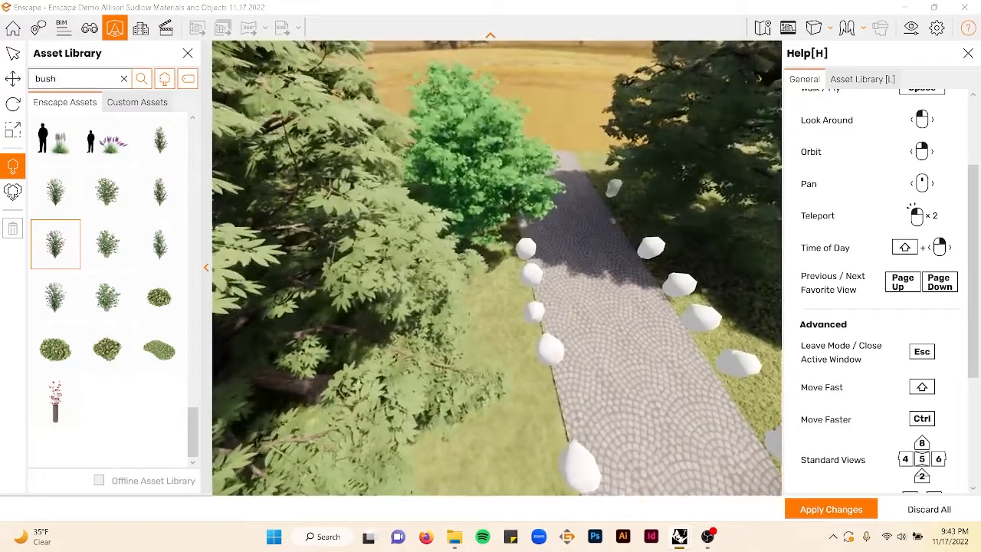
{"action": "left_click", "coordinate": [617, 218]}
{"action": "right_click_drag", "start_coordinate": [623, 256], "coordinate": [766, 286]}
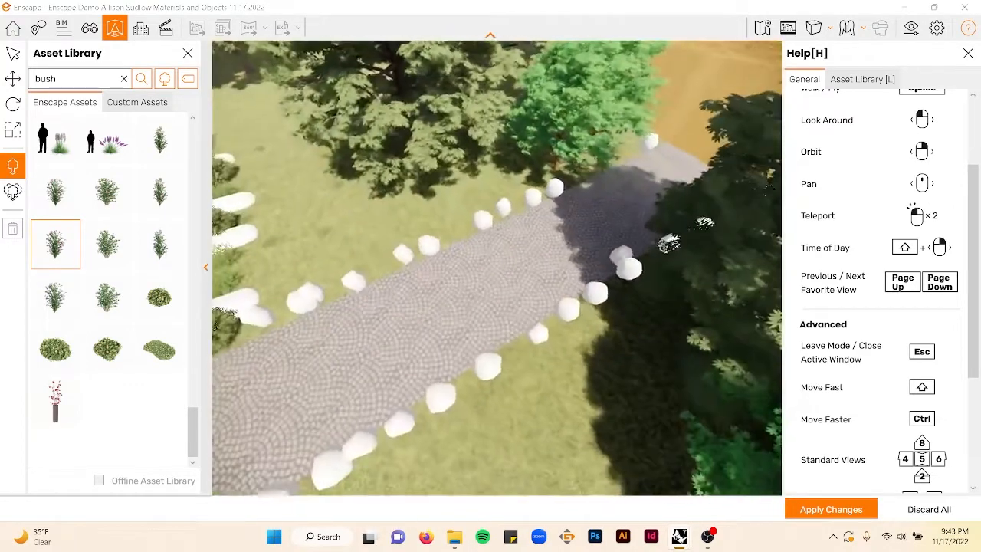
- Select the Festuca Sunrise grass and place small clumps along the far edge of the paved path
{"action": "scroll", "coordinate": [129, 180], "scroll_direction": "up", "scroll_amount": 10}
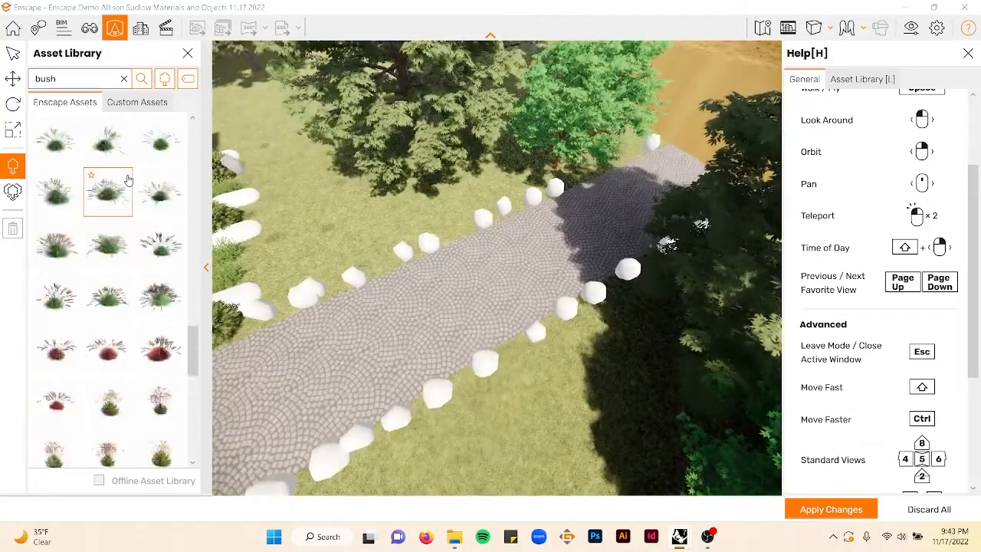
{"action": "left_click", "coordinate": [66, 350]}
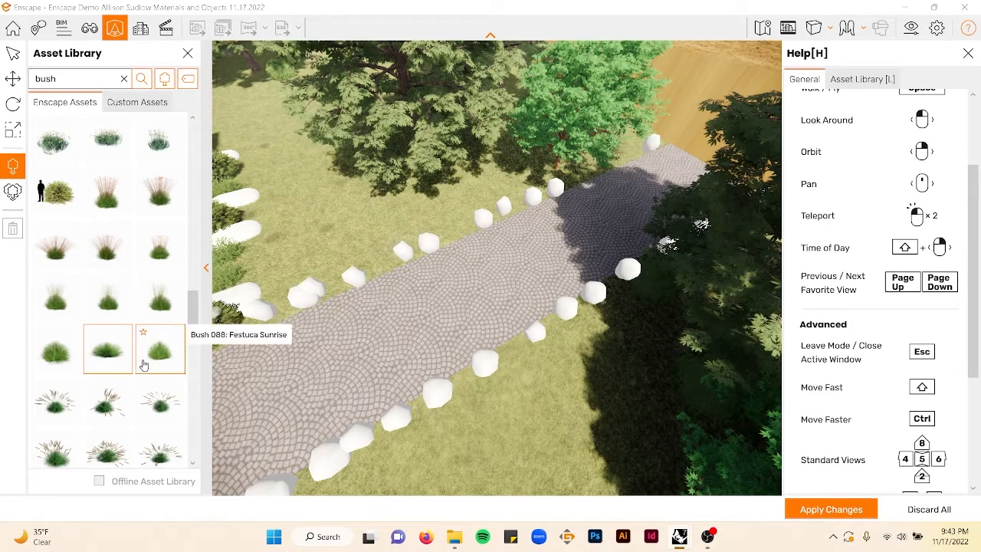
{"action": "left_click", "coordinate": [154, 358]}
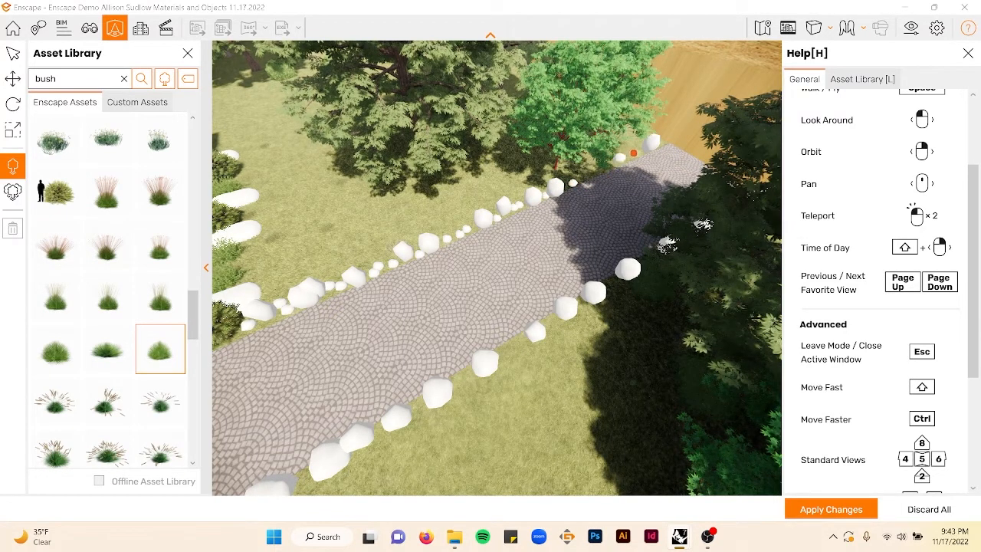
{"action": "right_click_drag", "start_coordinate": [598, 173], "coordinate": [594, 157]}
{"action": "key", "text": "Escape"}
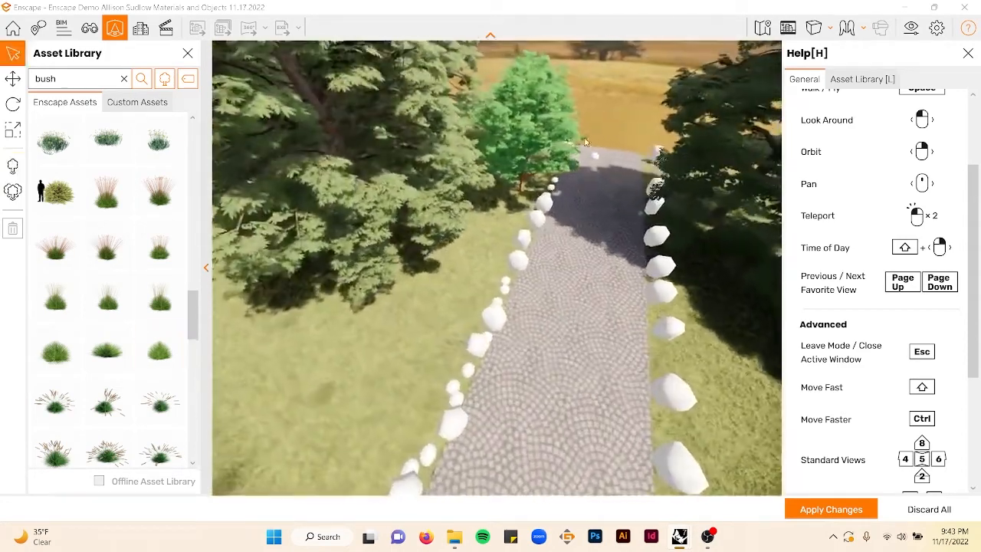
{"action": "left_click", "coordinate": [595, 160]}
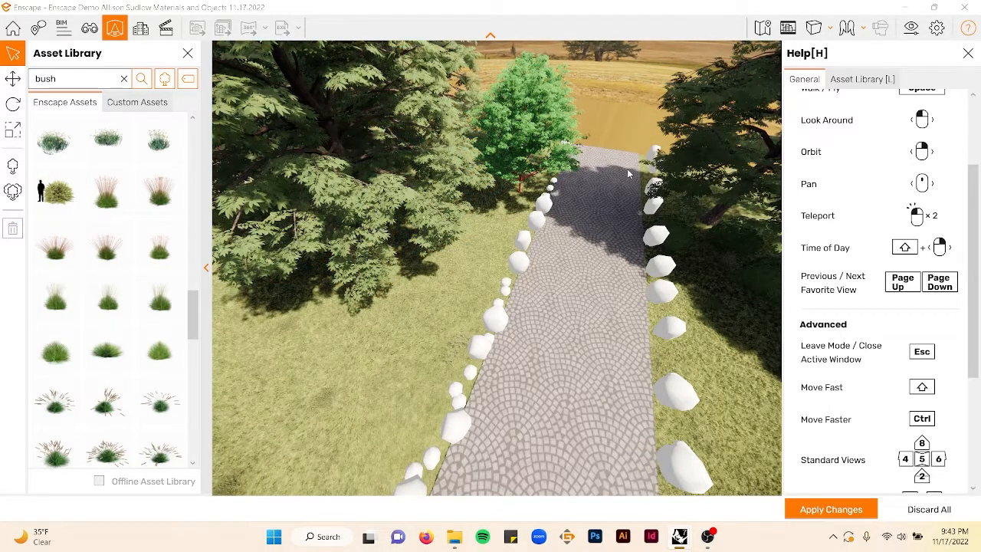
{"action": "left_click", "coordinate": [107, 191]}
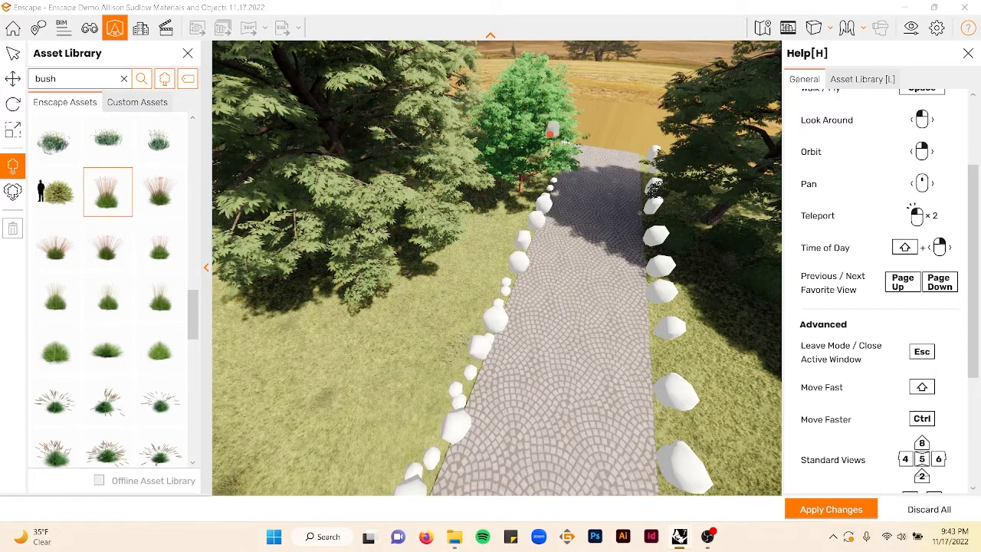
{"action": "key", "text": "Escape"}
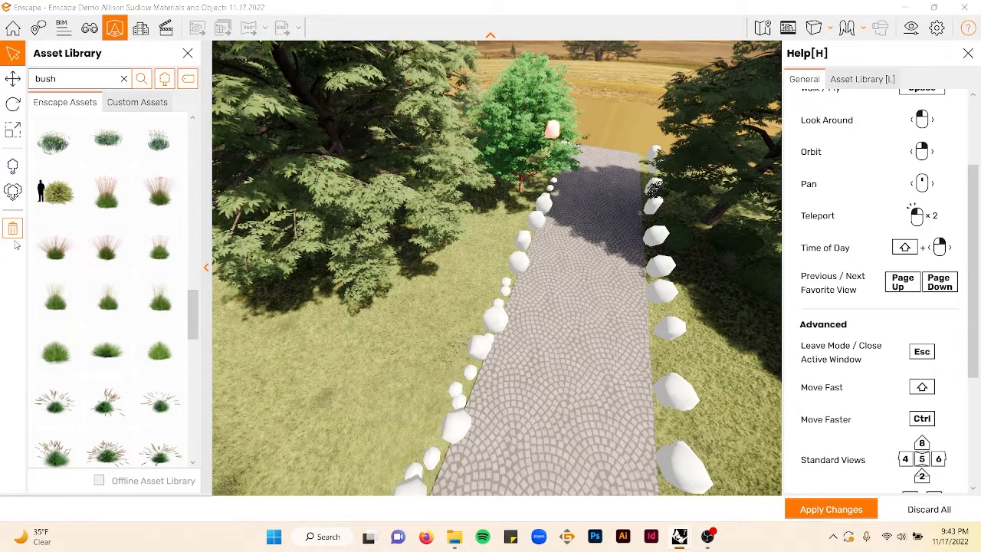
{"action": "left_click", "coordinate": [13, 232]}
- Add more Festuca Sunrise grass clumps along both edges of the paved path and apply the changes
{"action": "right_click_drag", "start_coordinate": [467, 243], "coordinate": [546, 271]}
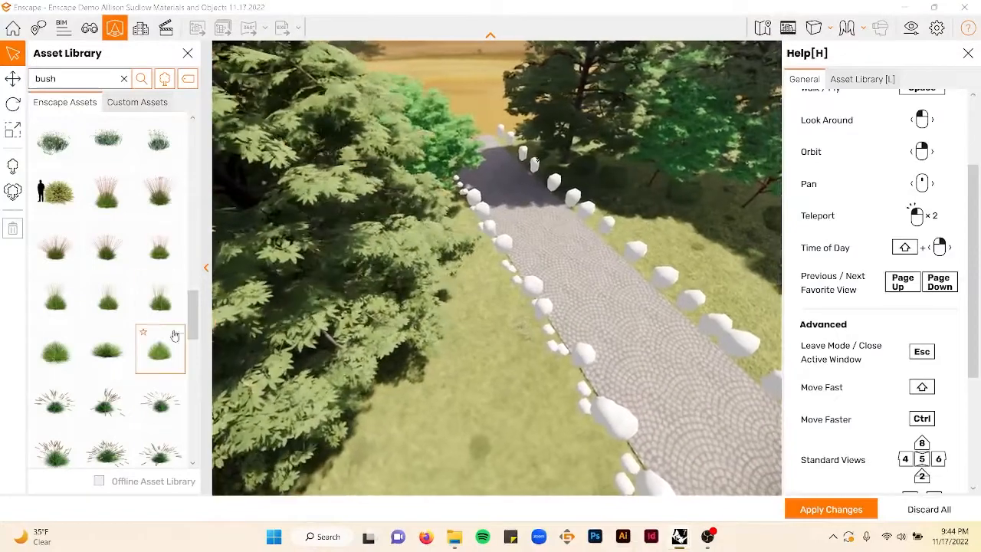
{"action": "left_click", "coordinate": [175, 335]}
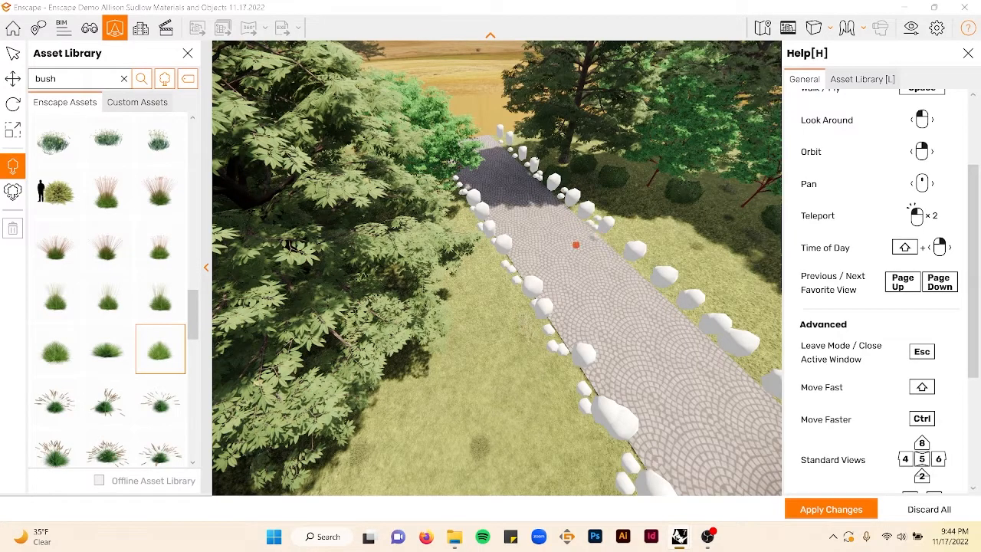
{"action": "right_click_drag", "start_coordinate": [545, 282], "coordinate": [410, 280]}
{"action": "key", "text": "d"}
{"action": "right_click_drag", "start_coordinate": [580, 350], "coordinate": [430, 381]}
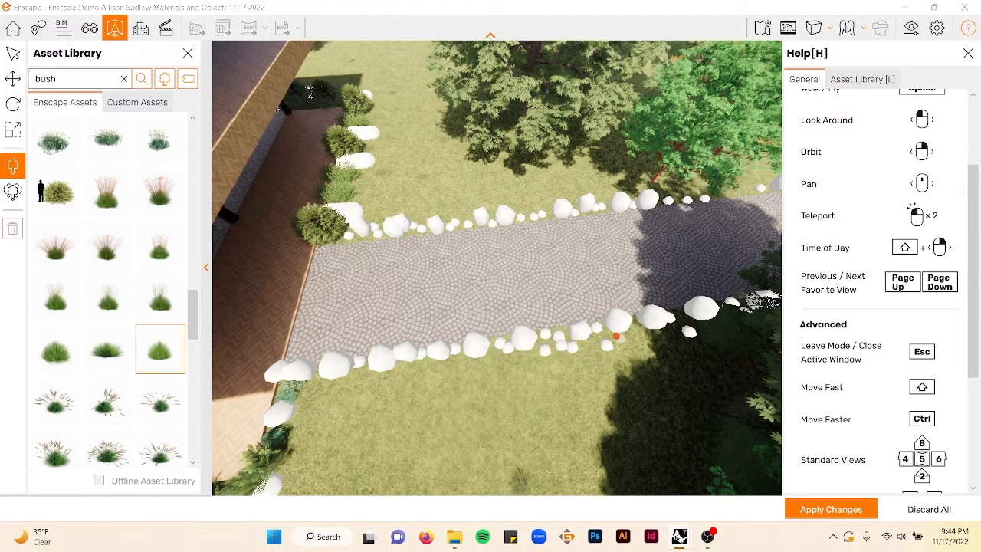
{"action": "left_click", "coordinate": [812, 508]}
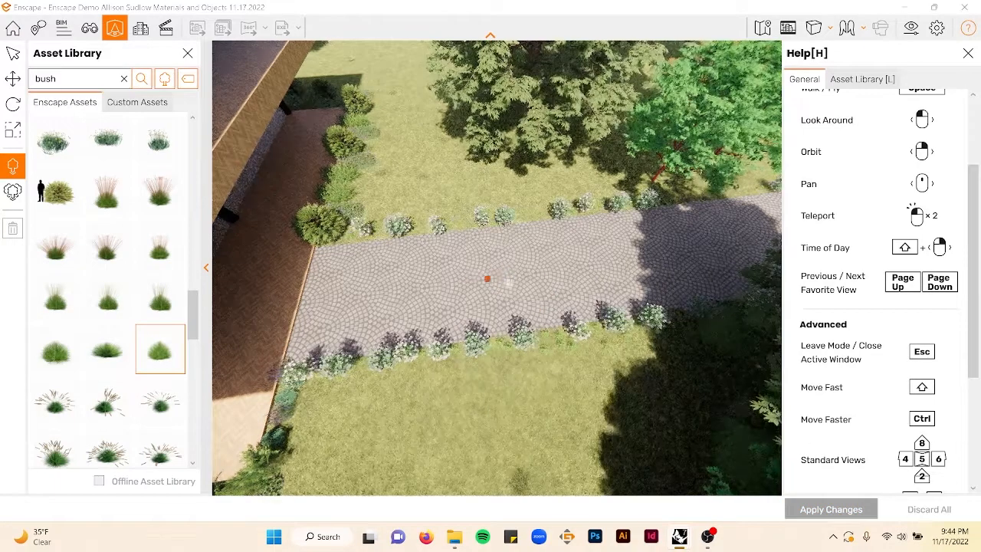
- Search the asset library for sunflower and place sunflower plants along both edges of the path
{"action": "key", "text": "Escape"}
{"action": "right_click_drag", "start_coordinate": [427, 286], "coordinate": [437, 251]}
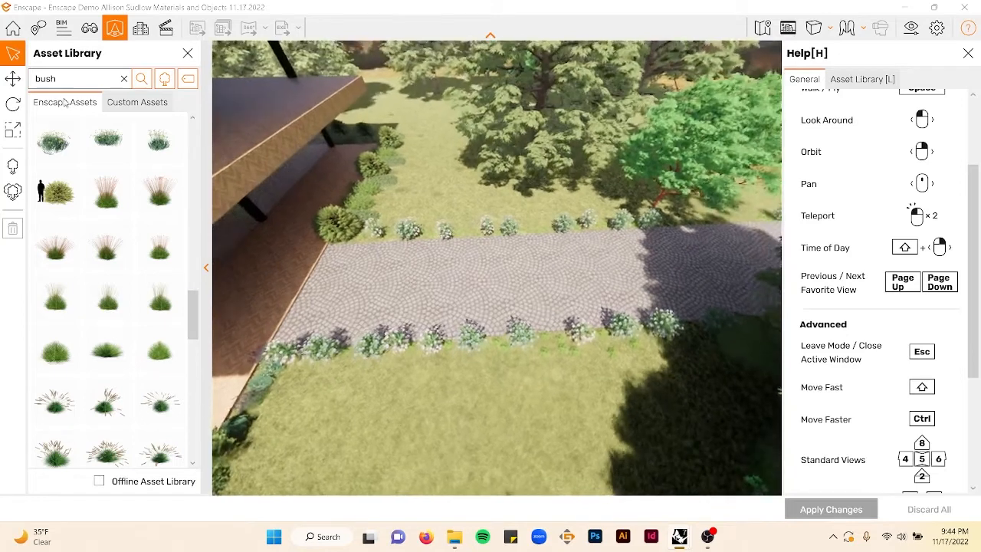
{"action": "double_click", "coordinate": [72, 80]}
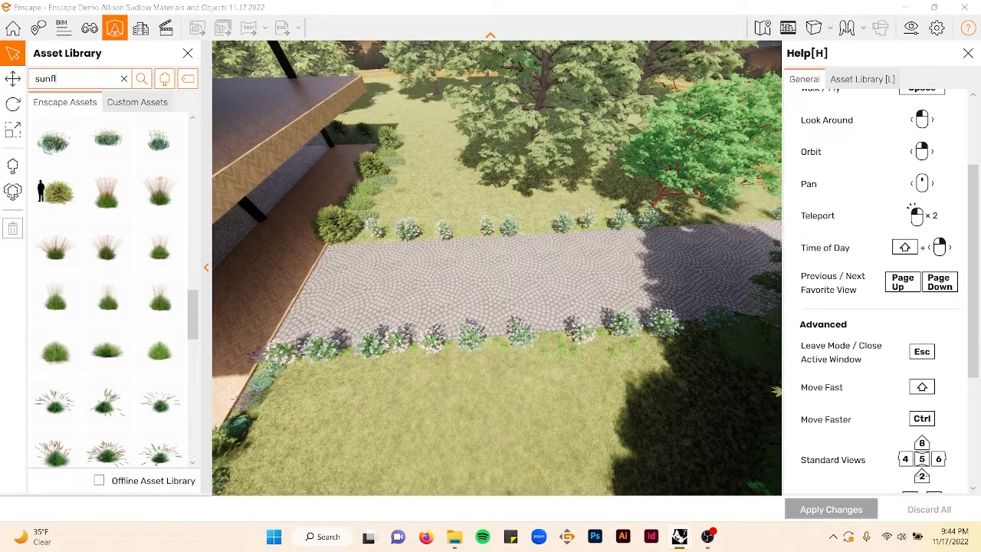
{"action": "key", "text": "Return"}
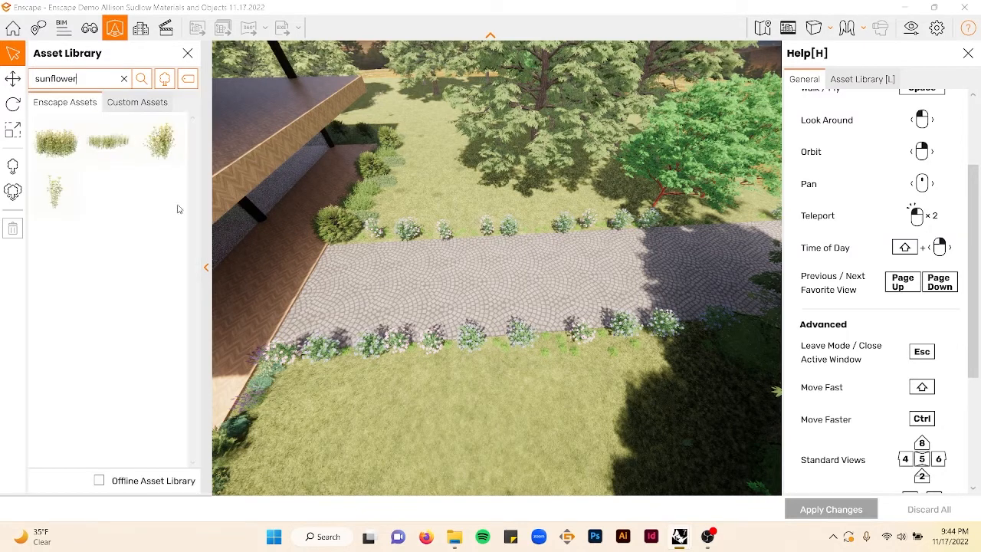
{"action": "left_click", "coordinate": [65, 159]}
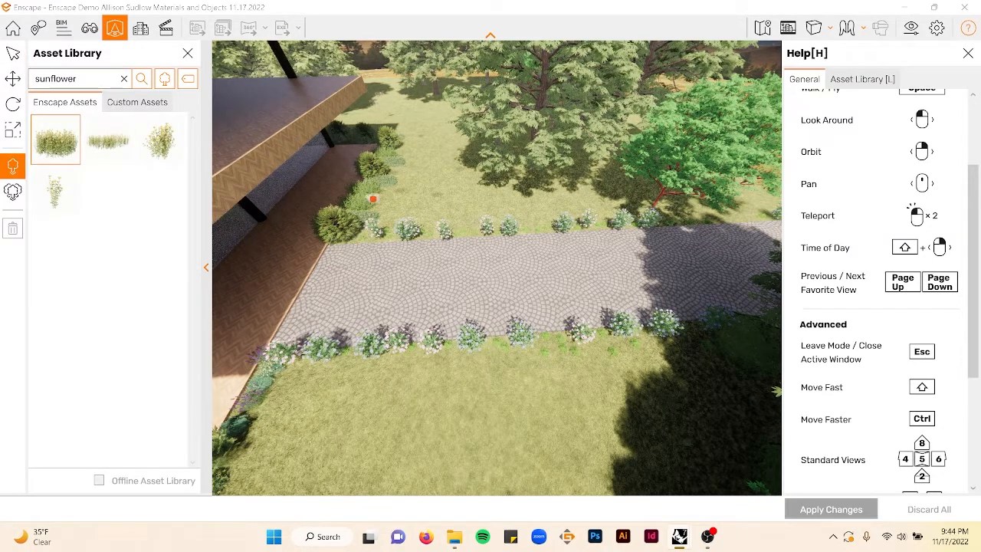
{"action": "left_click", "coordinate": [358, 231]}
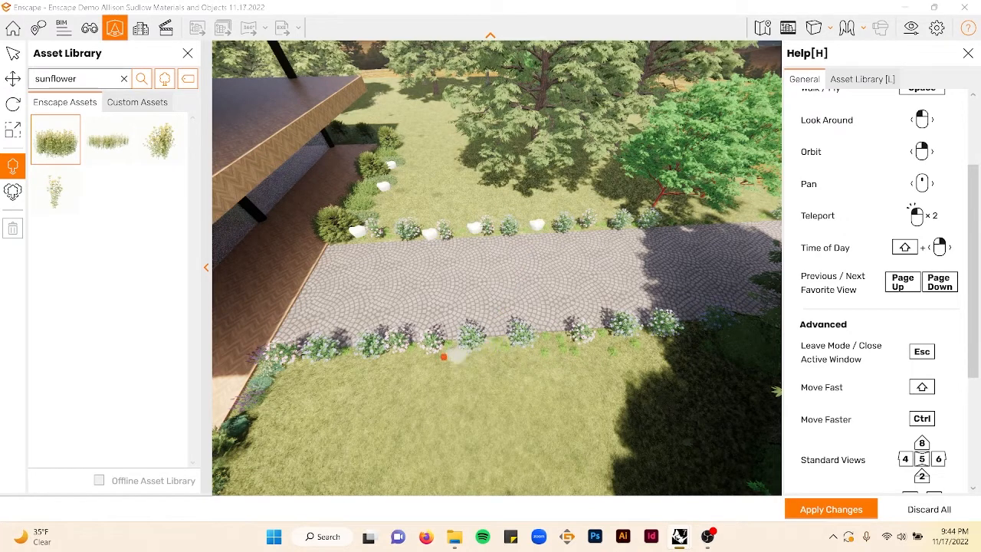
{"action": "left_click", "coordinate": [300, 366]}
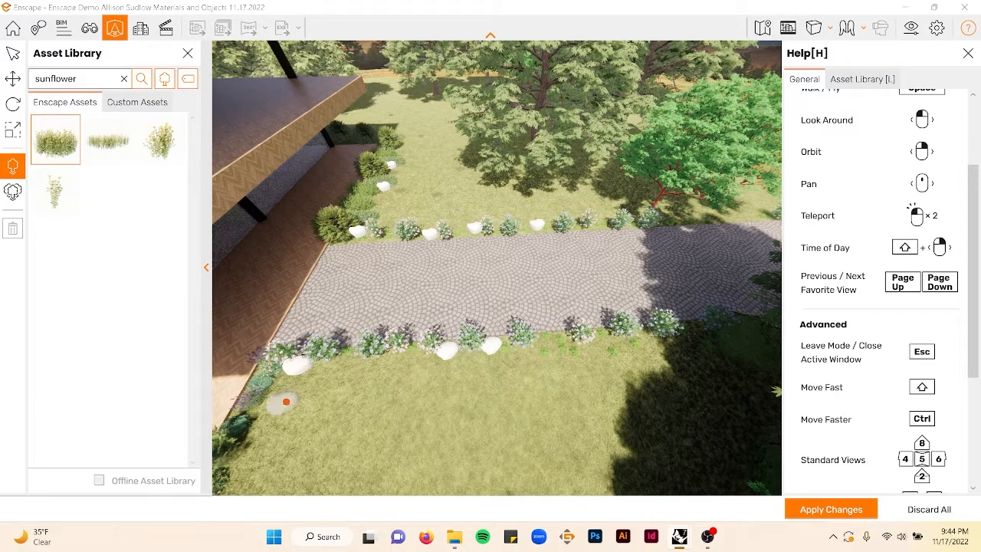
{"action": "left_click", "coordinate": [280, 386]}
{"action": "left_click", "coordinate": [600, 349]}
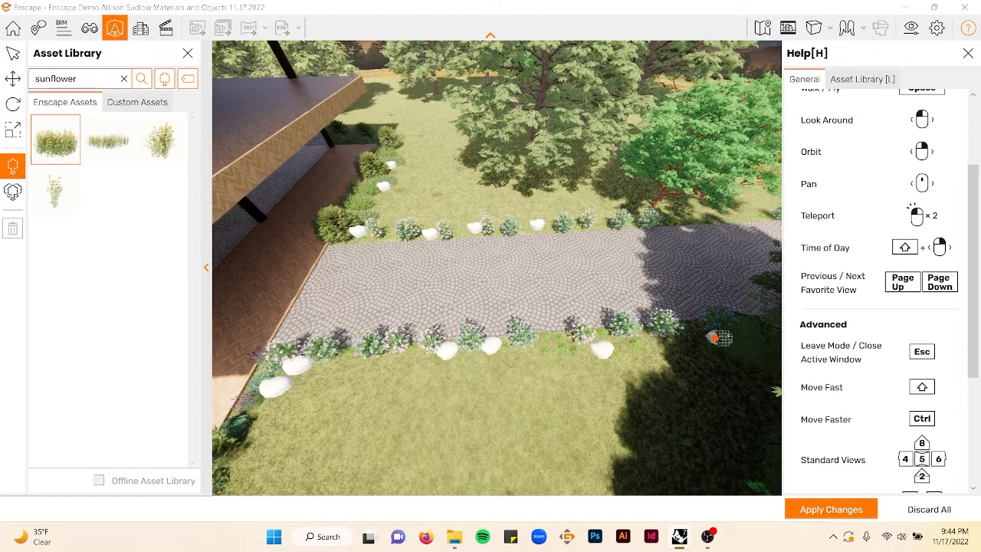
- Place sunflower plants among the bushes in the planting row beside the house
{"action": "mouse_move", "coordinate": [618, 199]}
{"action": "right_mouse_down"}
{"action": "mouse_move", "coordinate": [571, 172]}
{"action": "mouse_move", "coordinate": [611, 199]}
{"action": "mouse_move", "coordinate": [547, 173]}
{"action": "mouse_move", "coordinate": [618, 190]}
{"action": "right_mouse_up"}
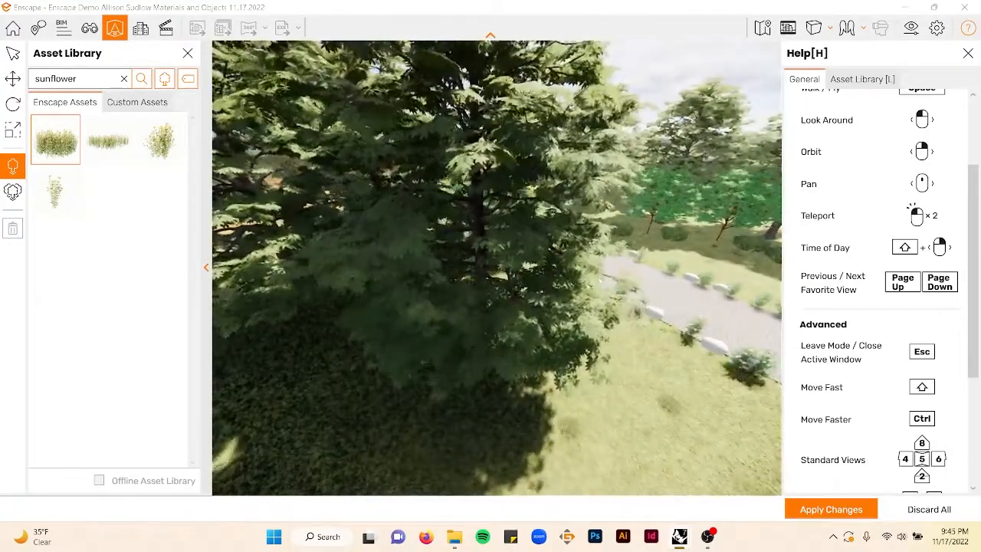
{"action": "scroll", "coordinate": [618, 191], "scroll_direction": "down", "scroll_amount": 5}
{"action": "scroll", "coordinate": [490, 268], "scroll_direction": "down", "scroll_amount": 4}
{"action": "right_click_drag", "start_coordinate": [491, 307], "coordinate": [452, 254]}
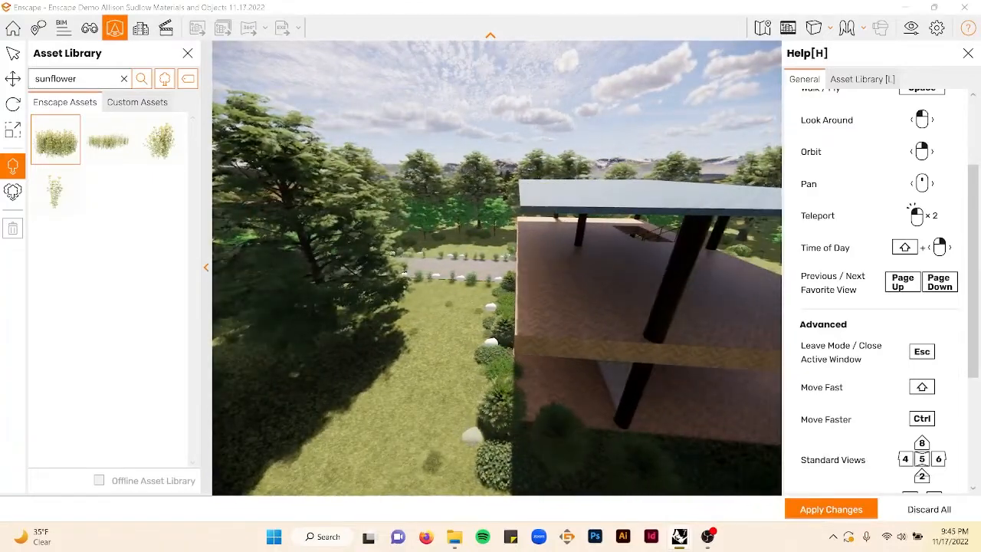
{"action": "right_click_drag", "start_coordinate": [561, 436], "coordinate": [651, 463]}
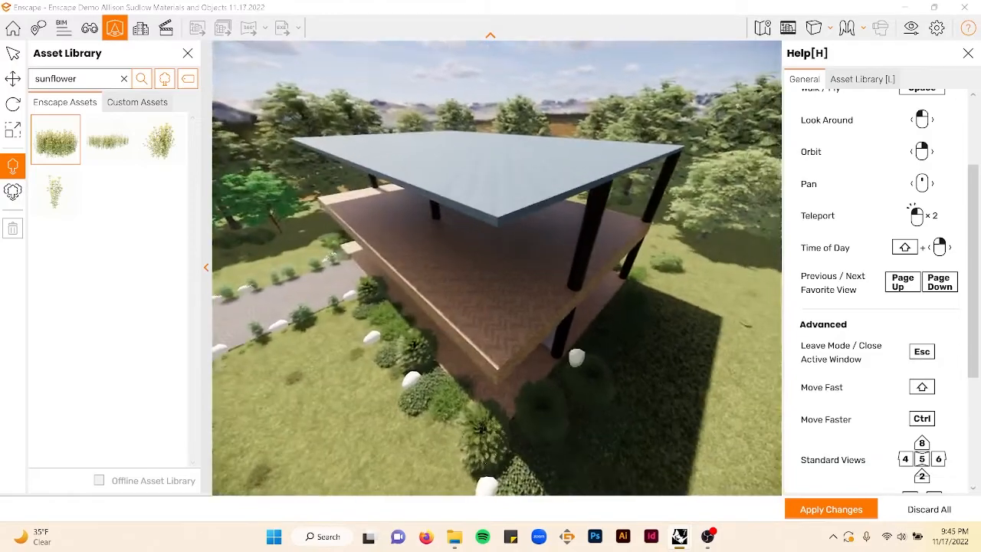
{"action": "right_click_drag", "start_coordinate": [674, 297], "coordinate": [345, 302]}
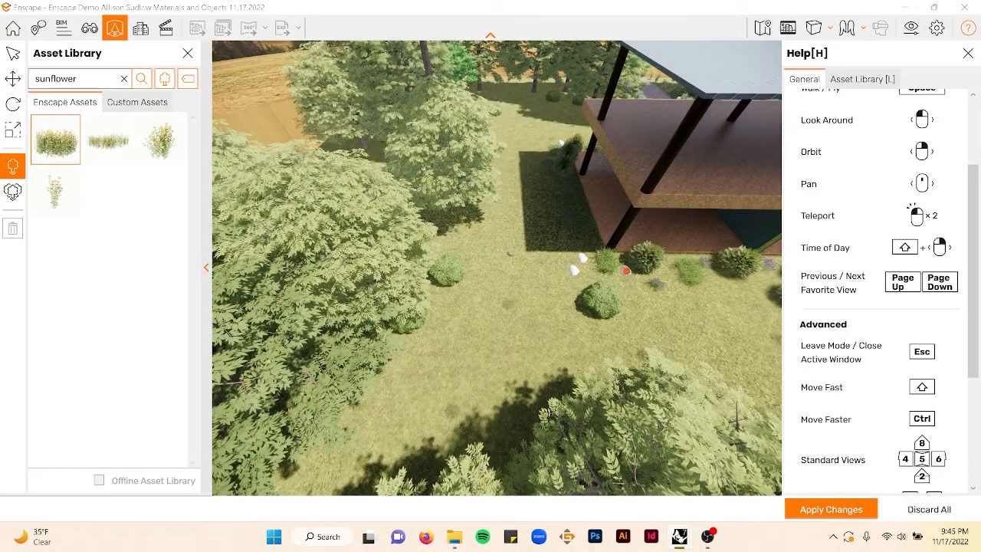
{"action": "key", "text": "d"}
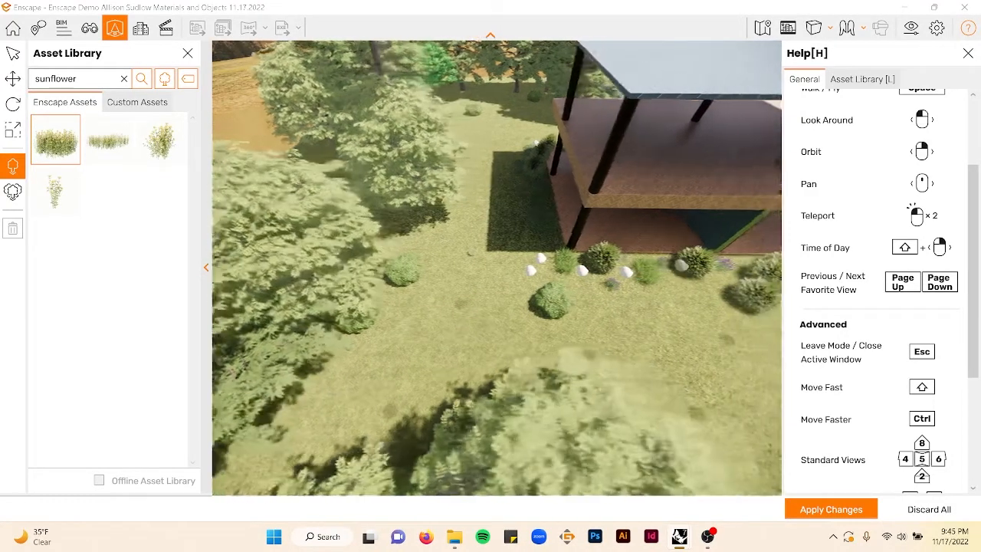
{"action": "key", "text": "d"}
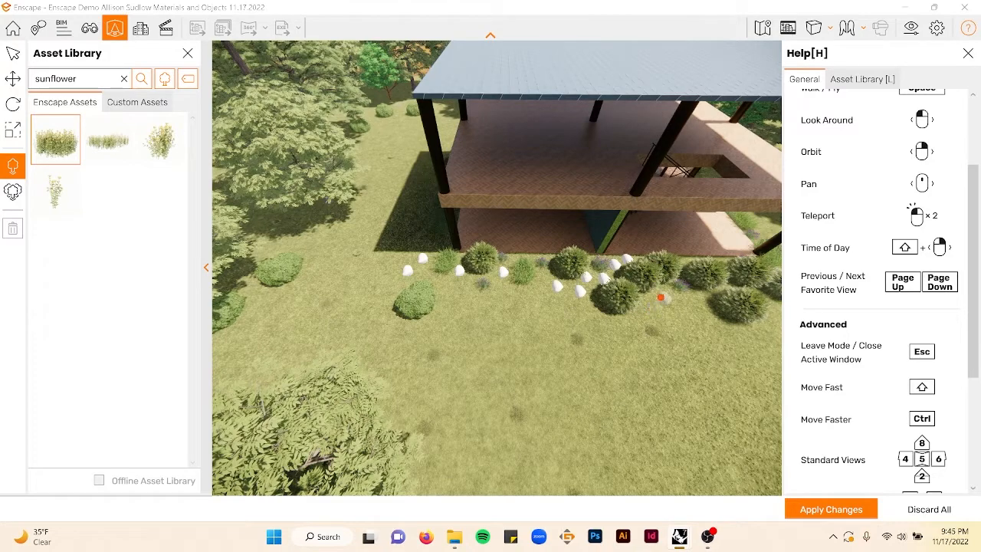
{"action": "key", "text": "d"}
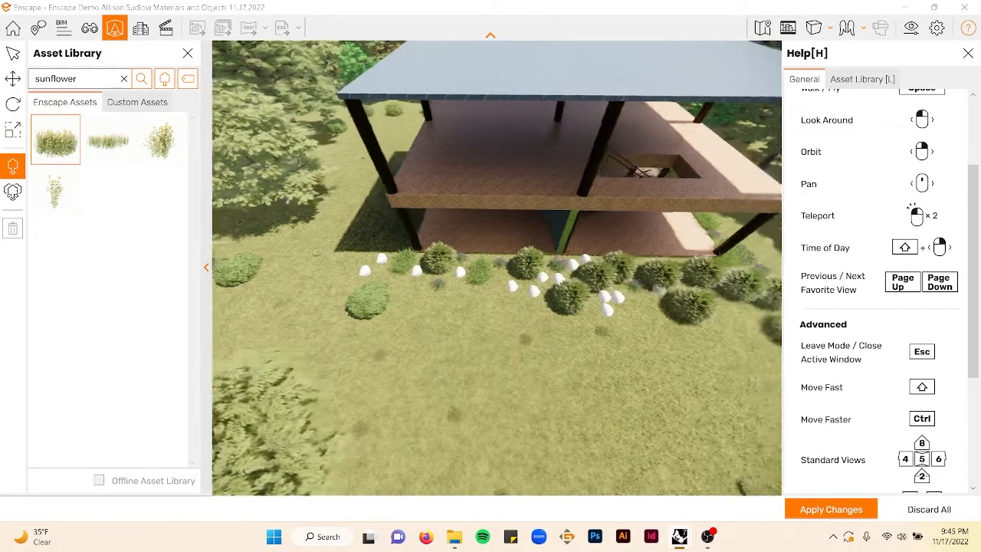
{"action": "key", "text": "w"}
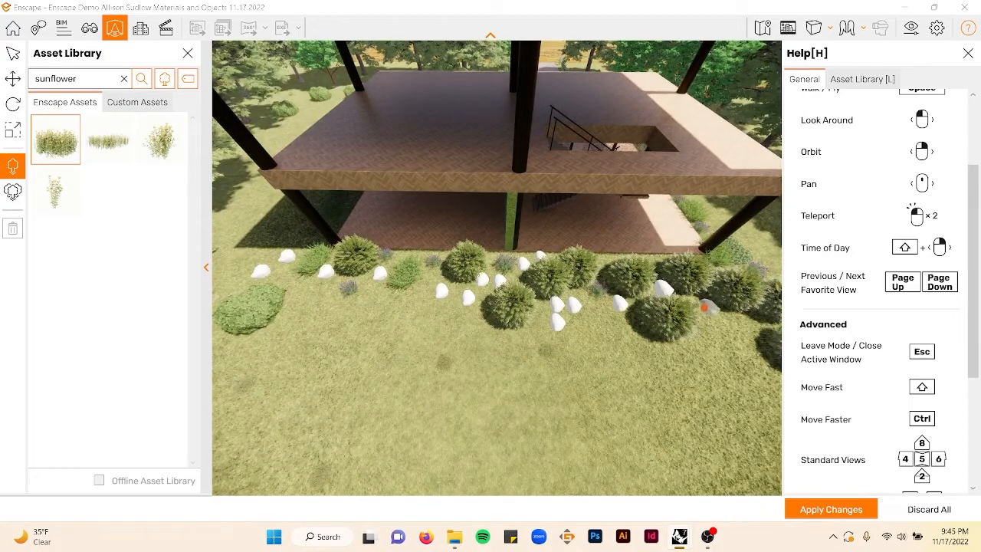
- Add another sunflower plant on the lawn beside the house and apply the changes
{"action": "right_click_drag", "start_coordinate": [716, 289], "coordinate": [456, 292]}
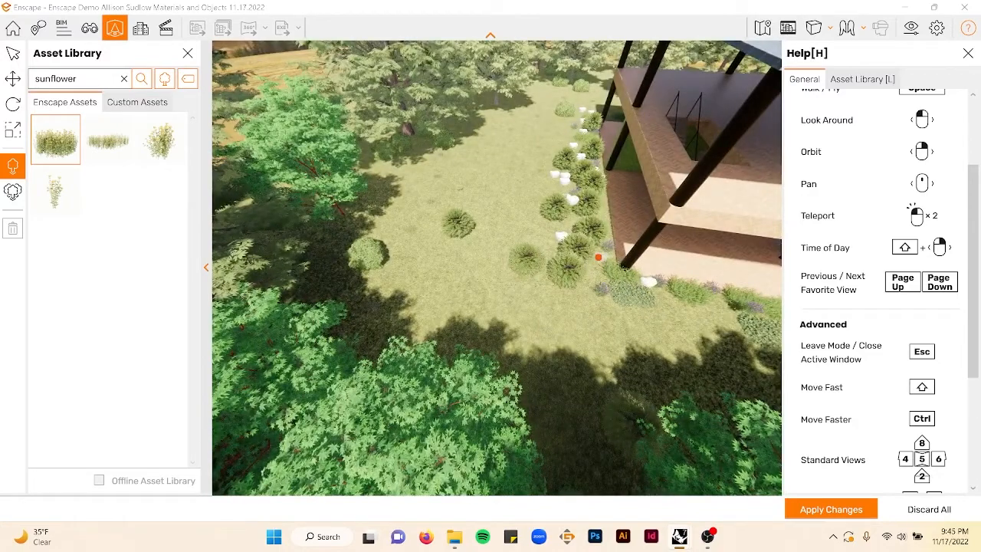
{"action": "right_click_drag", "start_coordinate": [460, 188], "coordinate": [601, 217]}
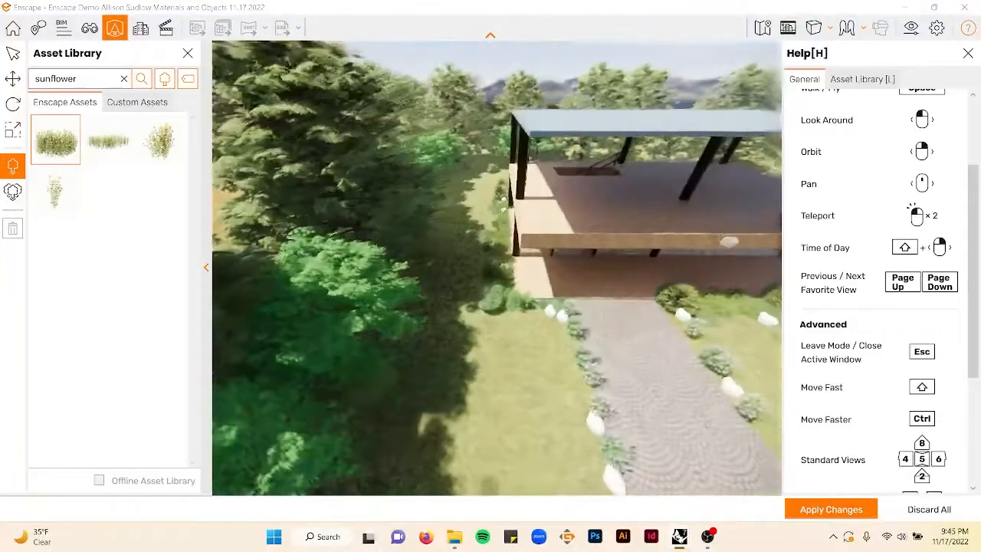
{"action": "scroll", "coordinate": [470, 298], "scroll_direction": "up", "scroll_amount": 5}
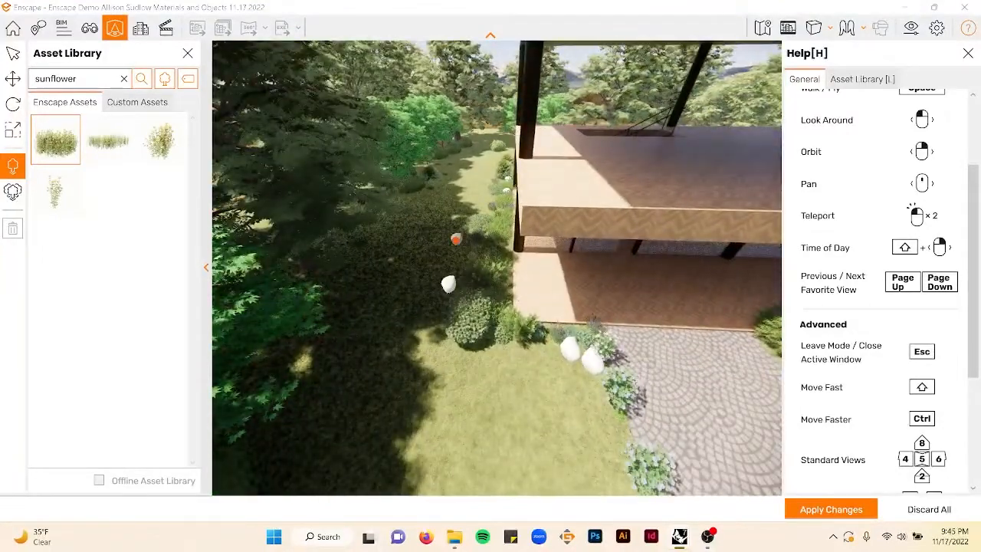
{"action": "left_click", "coordinate": [457, 246]}
{"action": "scroll", "coordinate": [460, 246], "scroll_direction": "down", "scroll_amount": 3}
{"action": "right_click_drag", "start_coordinate": [575, 235], "coordinate": [581, 240]}
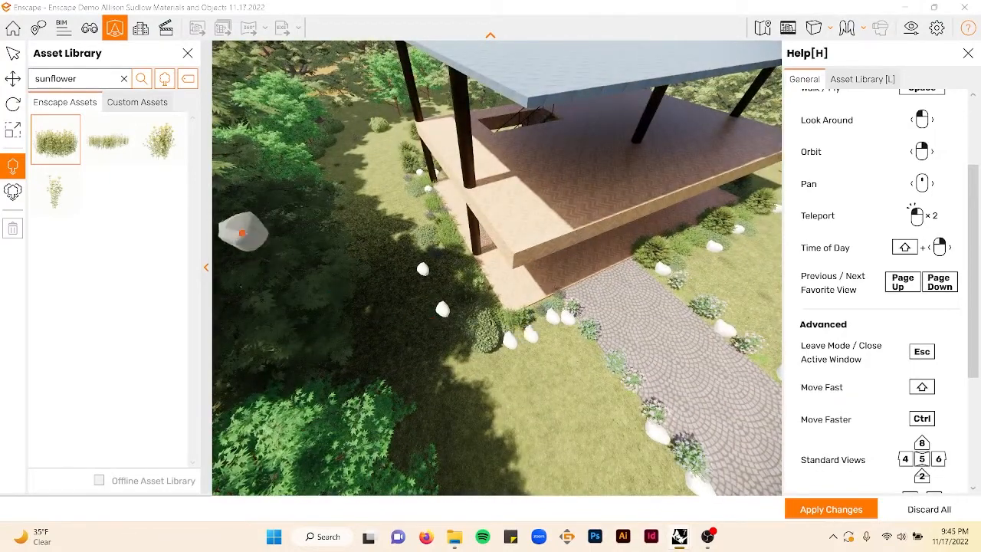
{"action": "key", "text": "Escape"}
{"action": "left_click", "coordinate": [828, 507]}
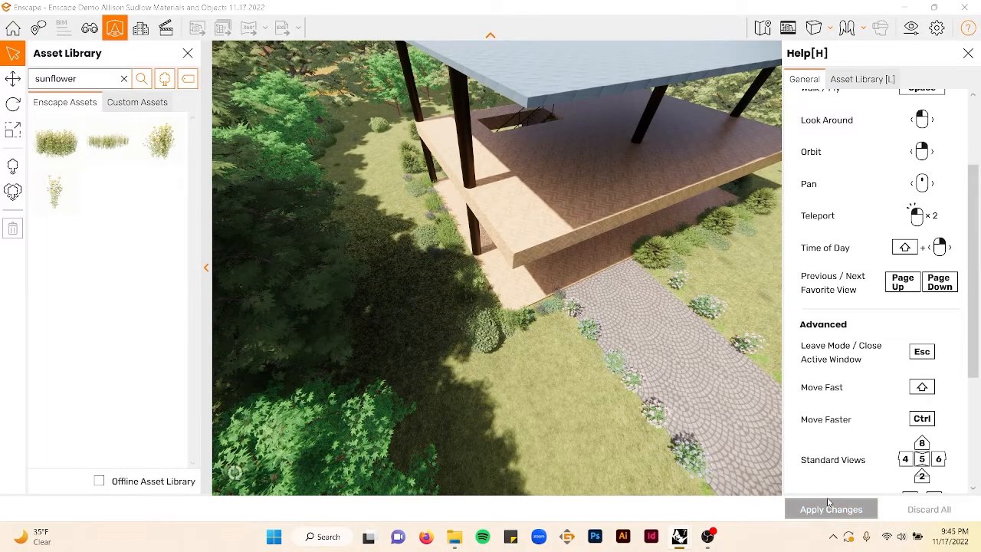
- Clear the asset search and browse through the vegetation assets in the library
{"action": "right_click_drag", "start_coordinate": [567, 291], "coordinate": [460, 218]}
{"action": "scroll", "coordinate": [569, 268], "scroll_direction": "up", "scroll_amount": 4}
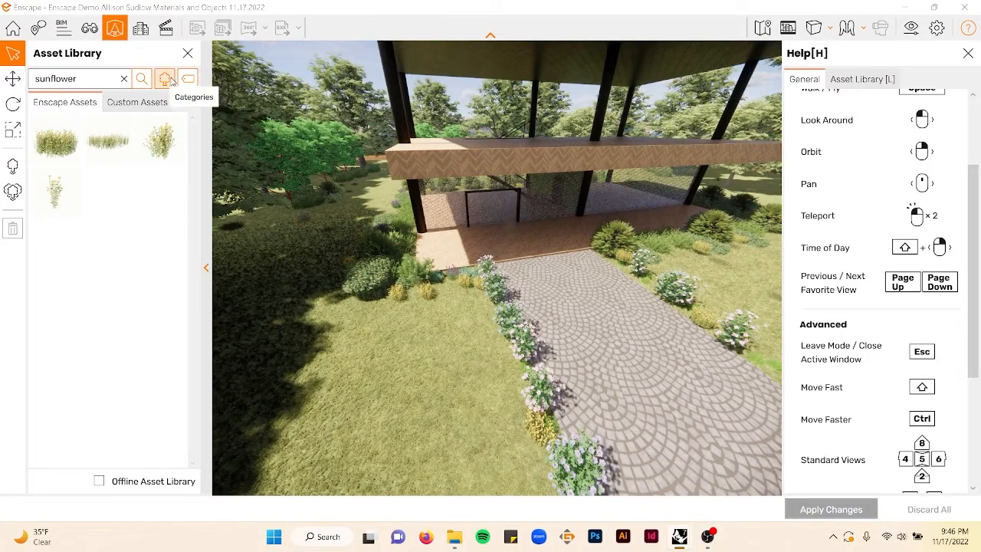
{"action": "left_click", "coordinate": [124, 79]}
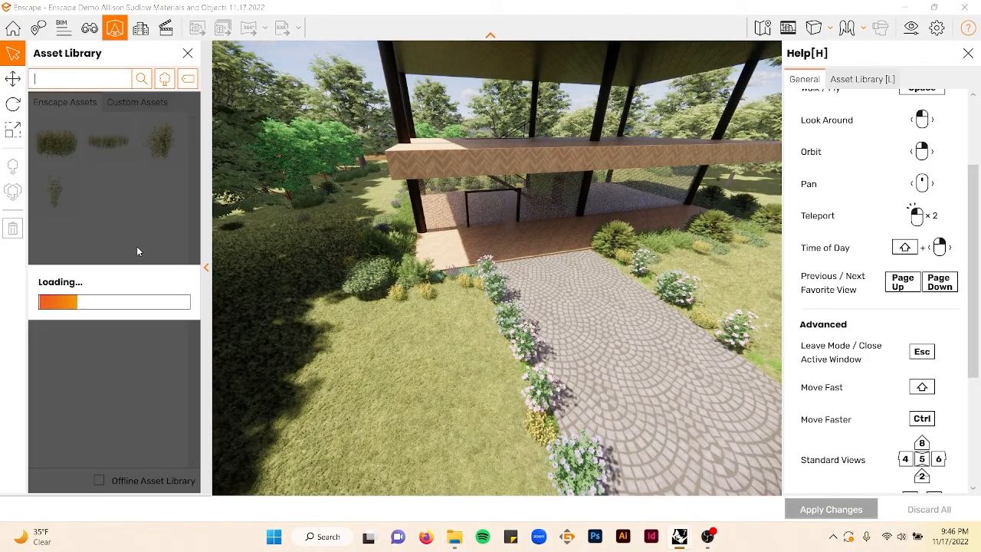
{"action": "scroll", "coordinate": [133, 207], "scroll_direction": "down", "scroll_amount": 10}
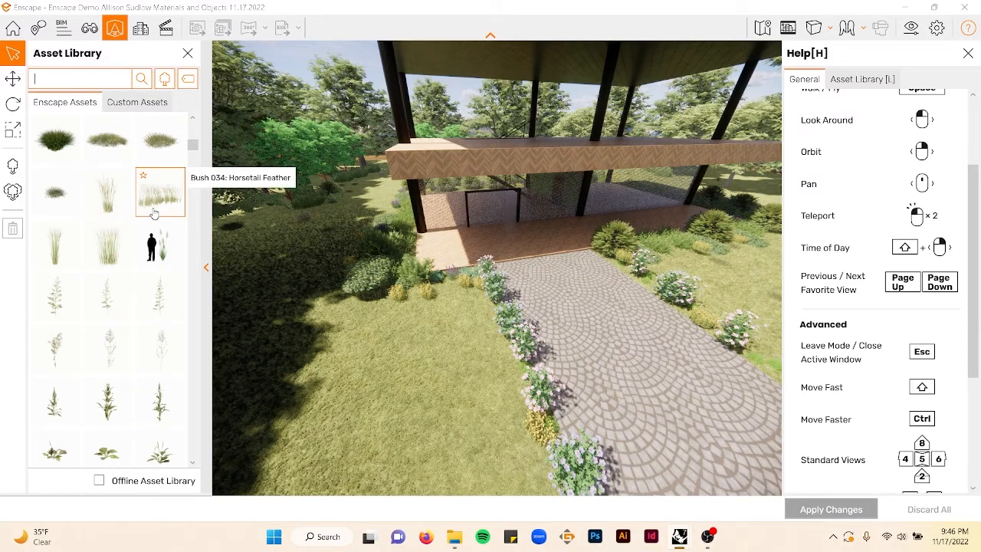
{"action": "left_click", "coordinate": [129, 201]}
{"action": "left_click", "coordinate": [345, 287]}
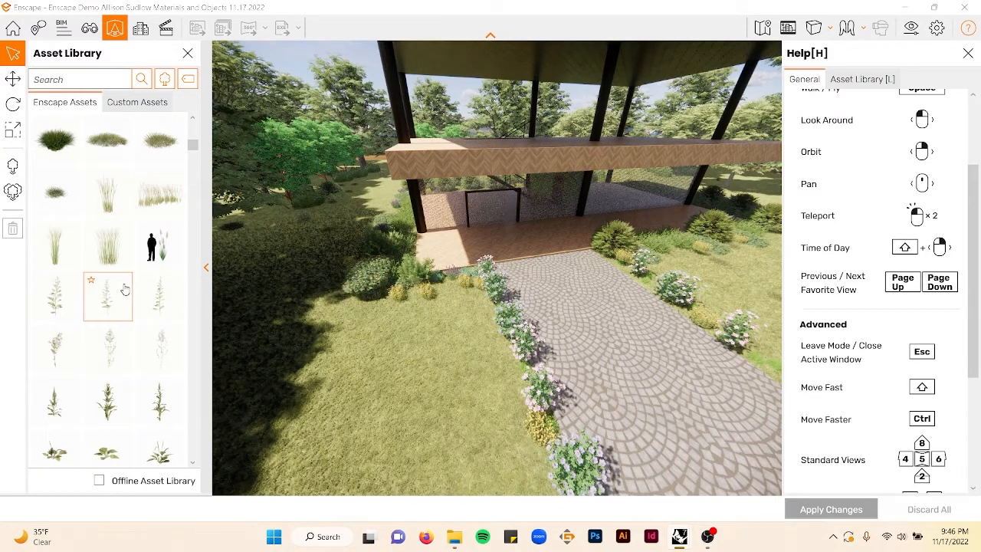
{"action": "scroll", "coordinate": [125, 288], "scroll_direction": "down", "scroll_amount": 5}
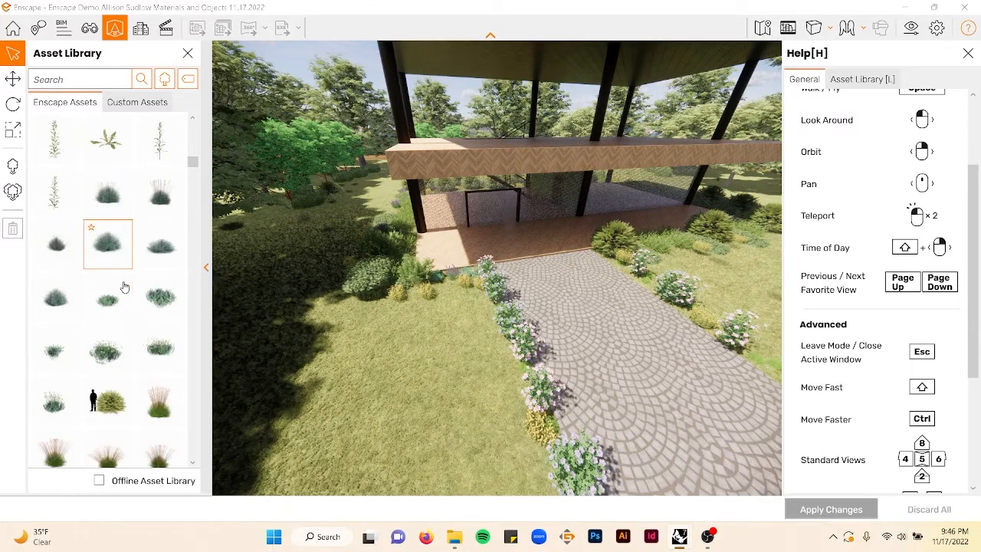
{"action": "scroll", "coordinate": [125, 287], "scroll_direction": "down", "scroll_amount": 6}
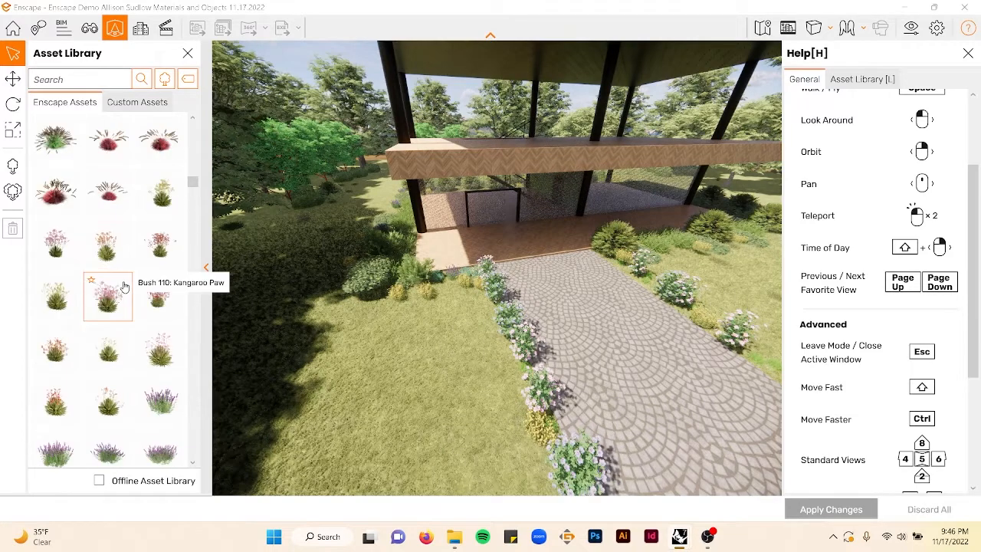
{"action": "scroll", "coordinate": [125, 287], "scroll_direction": "down", "scroll_amount": 8}
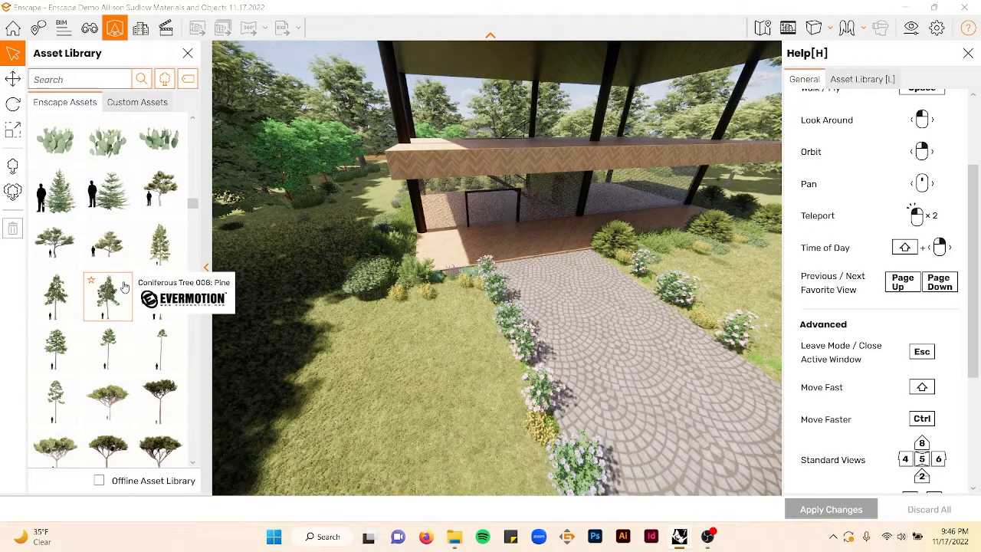
{"action": "scroll", "coordinate": [125, 287], "scroll_direction": "up", "scroll_amount": 1}
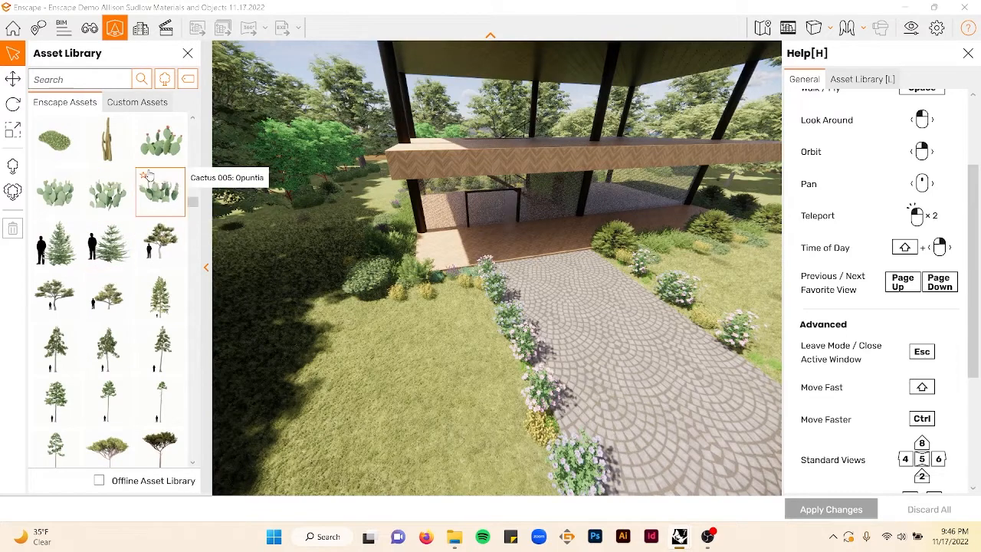
{"action": "scroll", "coordinate": [138, 230], "scroll_direction": "down", "scroll_amount": 1}
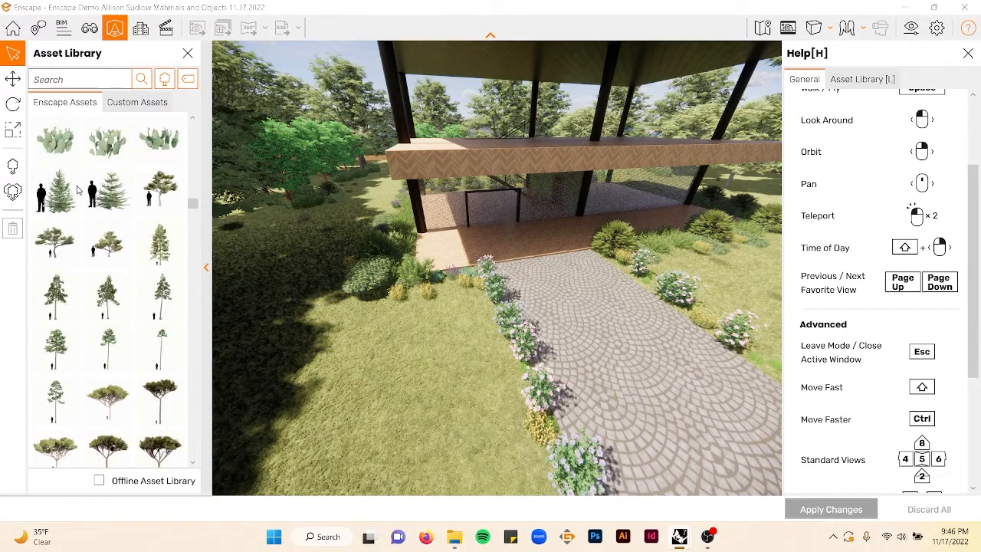
- Place Coniferous Tree assets at several spots on the lawn around the house, then leave placement mode
{"action": "left_click", "coordinate": [54, 192]}
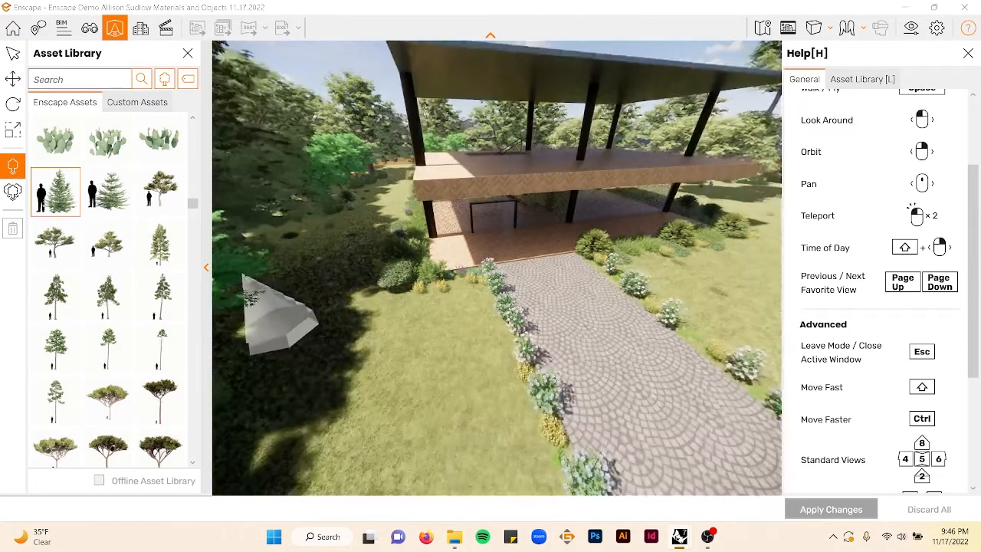
{"action": "left_click", "coordinate": [554, 297]}
{"action": "right_click_drag", "start_coordinate": [554, 297], "coordinate": [736, 303]}
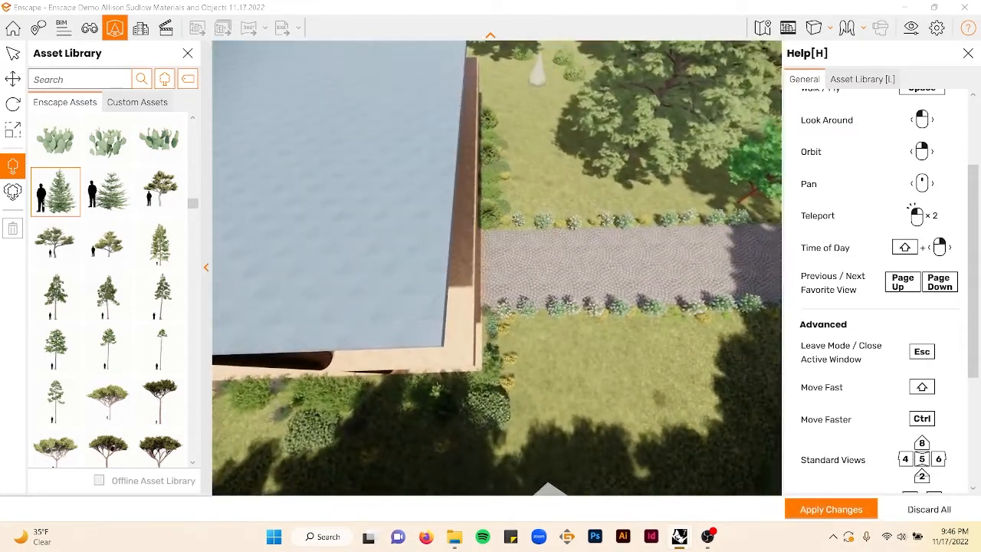
{"action": "left_click", "coordinate": [667, 195]}
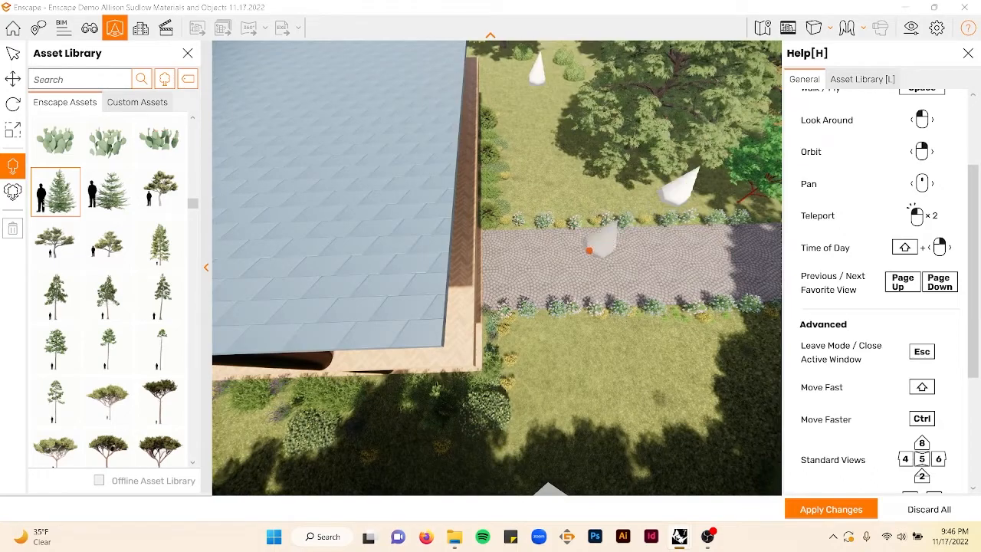
{"action": "right_click_drag", "start_coordinate": [589, 253], "coordinate": [635, 250]}
{"action": "scroll", "coordinate": [569, 245], "scroll_direction": "down", "scroll_amount": 2}
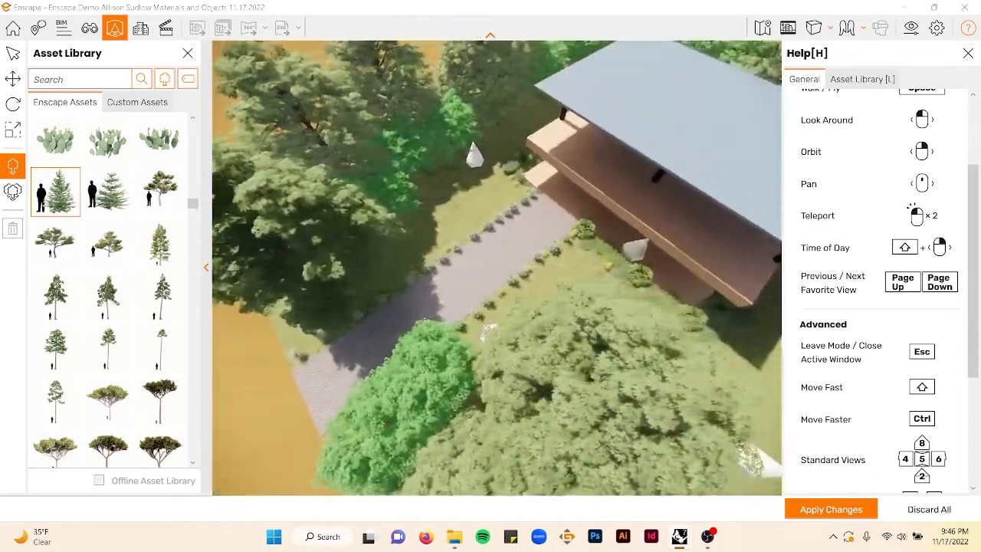
{"action": "key", "text": "d"}
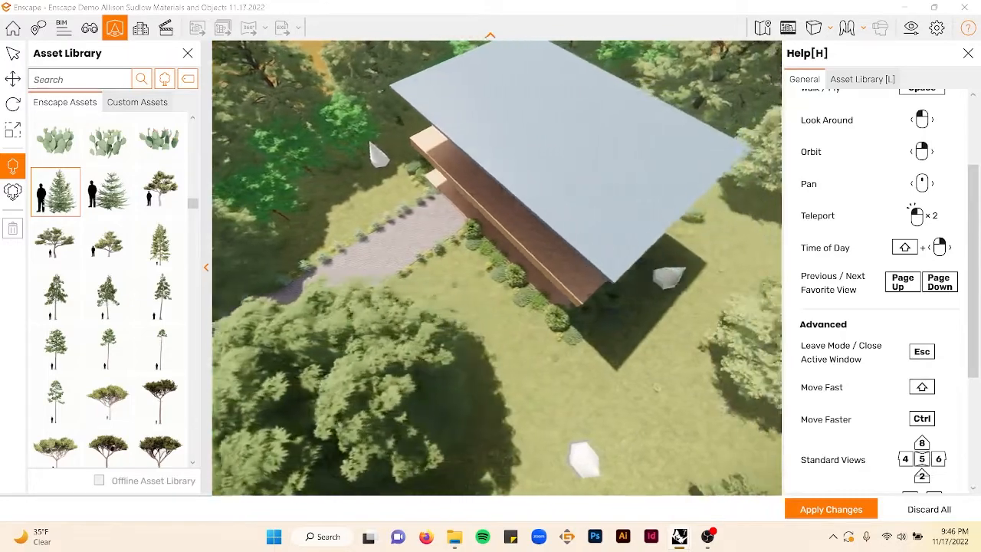
{"action": "key", "text": "d"}
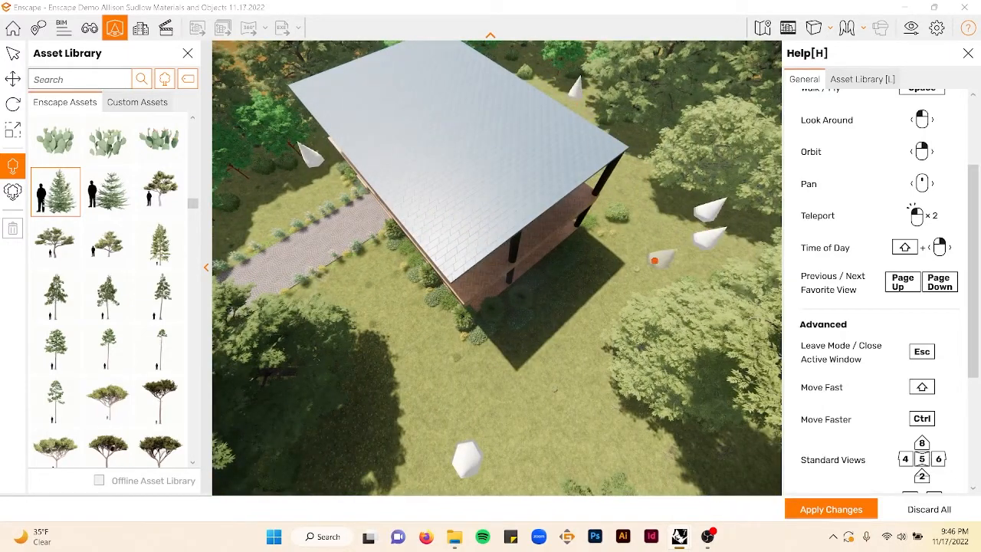
{"action": "key", "text": "Escape"}
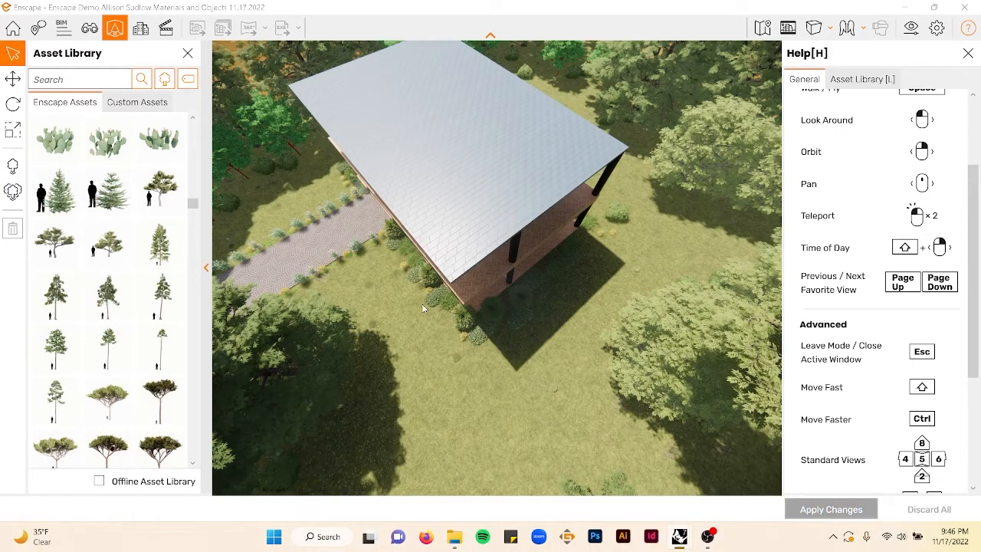
- Fly around the house to review the planting from several viewpoints
{"action": "right_click_drag", "start_coordinate": [368, 261], "coordinate": [393, 234]}
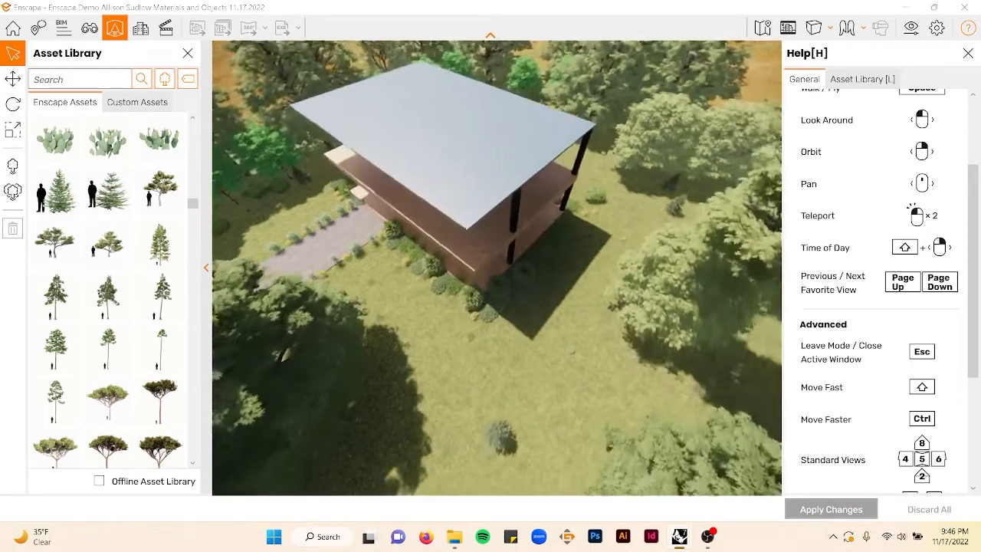
{"action": "right_click_drag", "start_coordinate": [330, 259], "coordinate": [349, 277]}
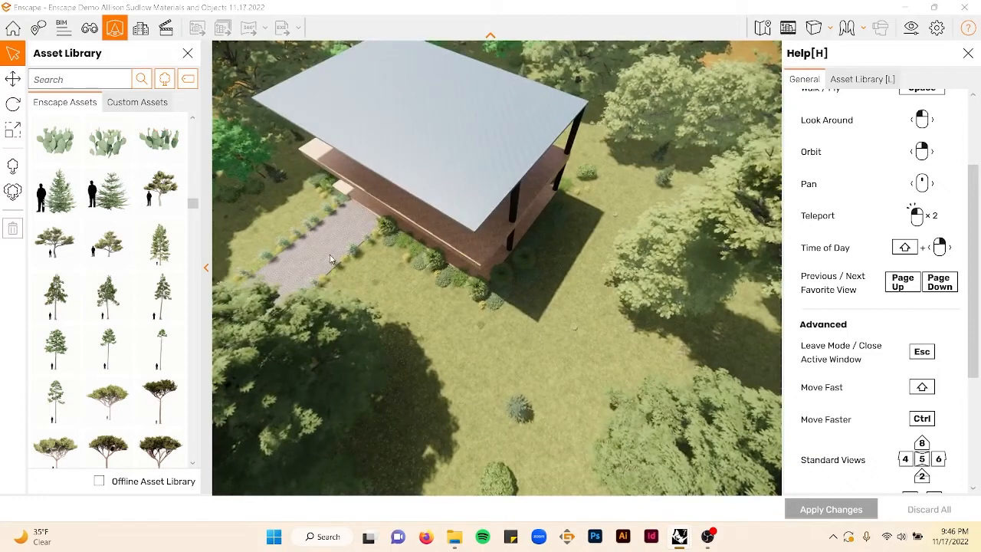
{"action": "right_click_drag", "start_coordinate": [480, 316], "coordinate": [390, 257]}
{"action": "scroll", "coordinate": [453, 304], "scroll_direction": "up", "scroll_amount": 3}
{"action": "scroll", "coordinate": [454, 305], "scroll_direction": "up", "scroll_amount": 3}
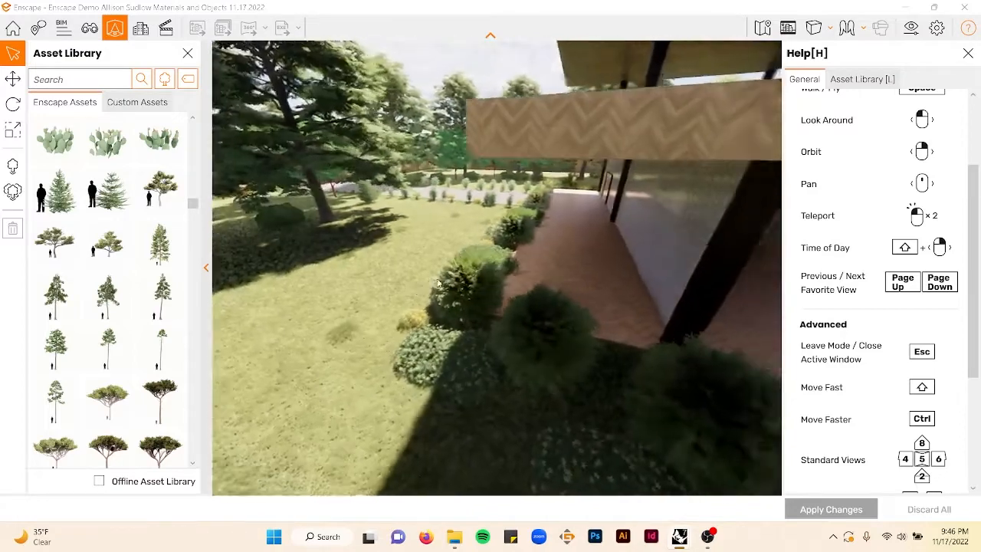
{"action": "right_click_drag", "start_coordinate": [553, 317], "coordinate": [561, 275]}
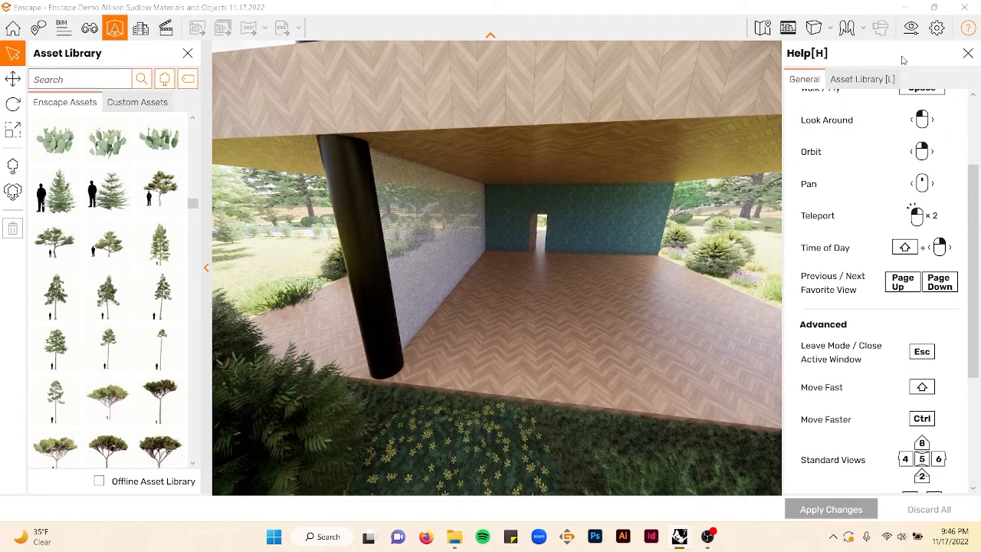
- Close the Enscape window and save the Rhino file
{"action": "left_click", "coordinate": [965, 7]}
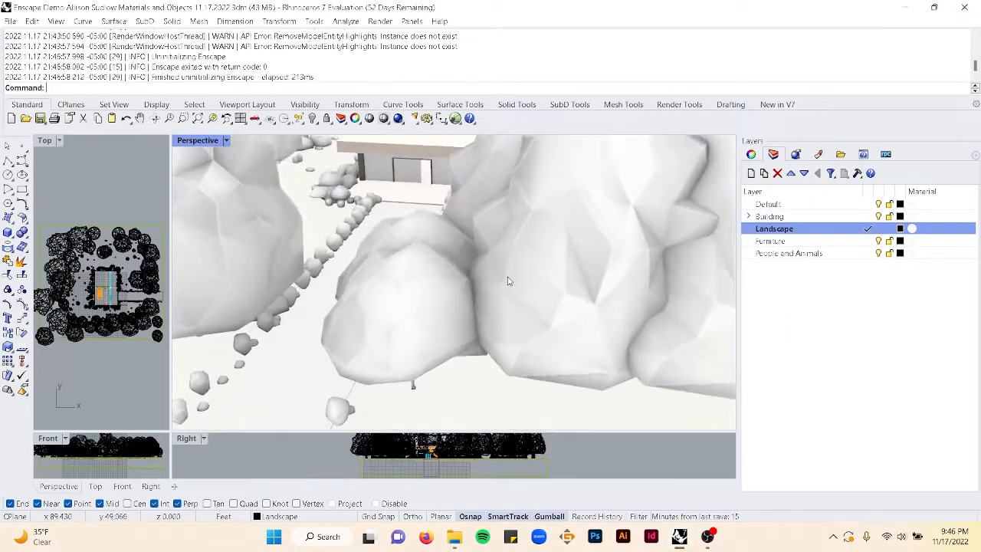
{"action": "scroll", "coordinate": [507, 282], "scroll_direction": "down", "scroll_amount": 10}
{"action": "key", "text": "ctrl+s"}
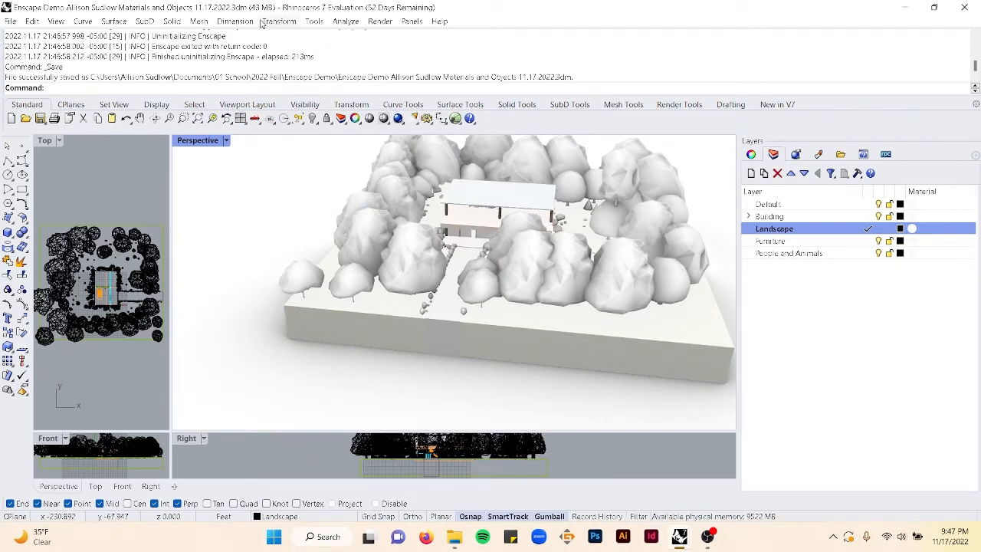
- Make Furniture the current layer and start Enscape again with EnscapeStartCommand
{"action": "left_click", "coordinate": [865, 244]}
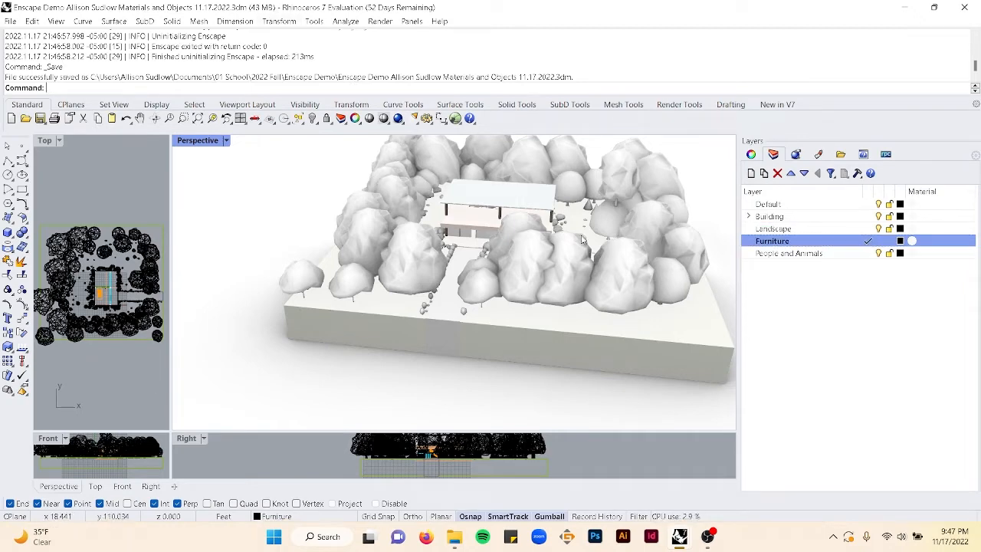
{"action": "scroll", "coordinate": [439, 228], "scroll_direction": "up", "scroll_amount": 10}
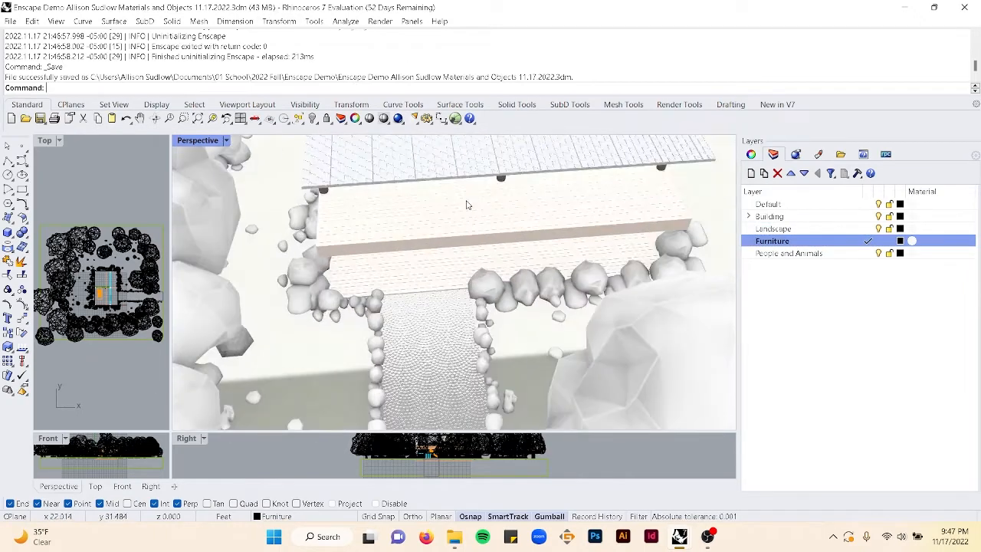
{"action": "type", "text": "EnscapeStartCommand"}
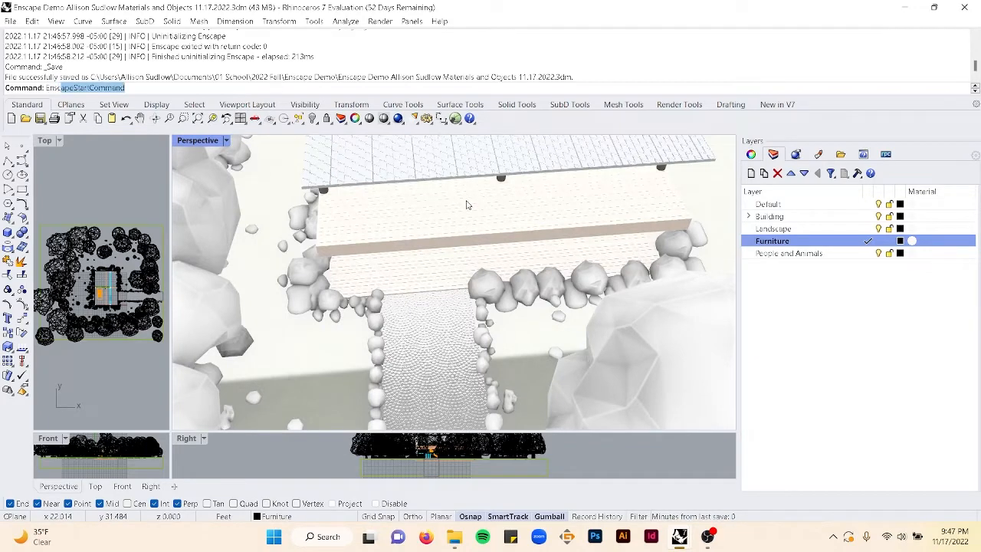
{"action": "key", "text": "Return"}
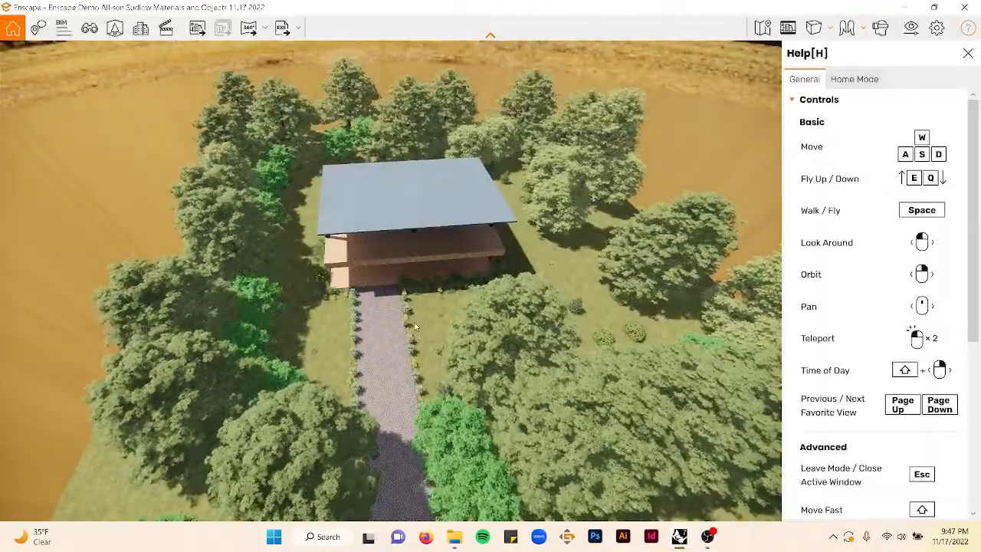
- Switch to Walk Mode and walk along the path to explore the terrace under the house
{"action": "double_click", "coordinate": [418, 304]}
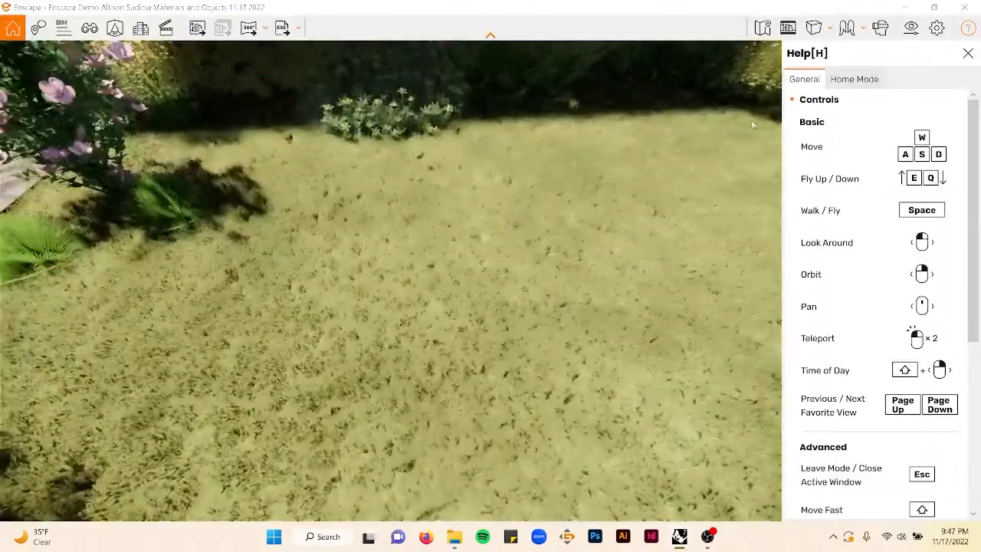
{"action": "left_click", "coordinate": [863, 28]}
{"action": "left_click", "coordinate": [897, 76]}
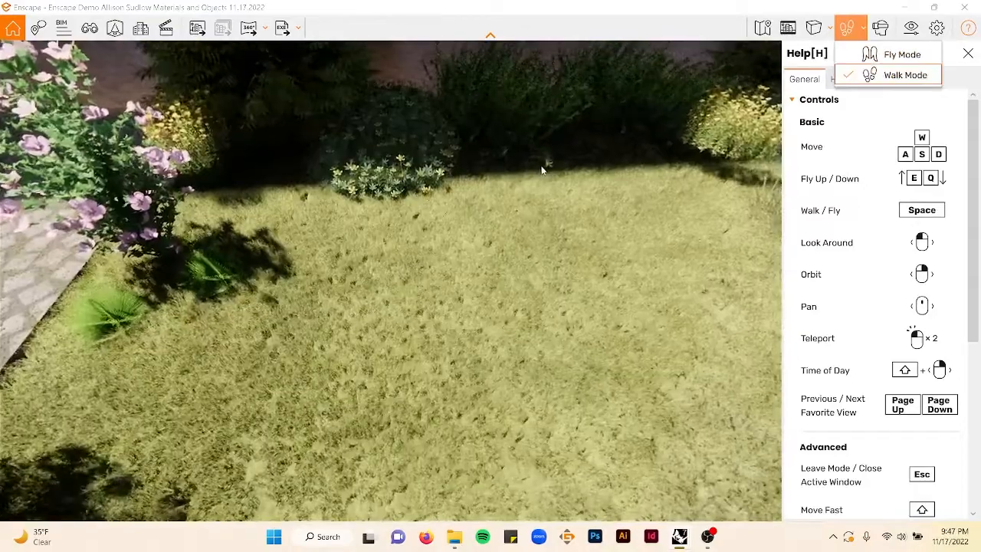
{"action": "left_click_drag", "start_coordinate": [541, 171], "coordinate": [729, 170]}
{"action": "key", "text": "w"}
{"action": "key", "text": "w"}
{"action": "key", "text": "w"}
{"action": "left_click_drag", "start_coordinate": [385, 213], "coordinate": [491, 200]}
{"action": "right_click_drag", "start_coordinate": [387, 212], "coordinate": [130, 220]}
{"action": "right_click_drag", "start_coordinate": [368, 245], "coordinate": [470, 252]}
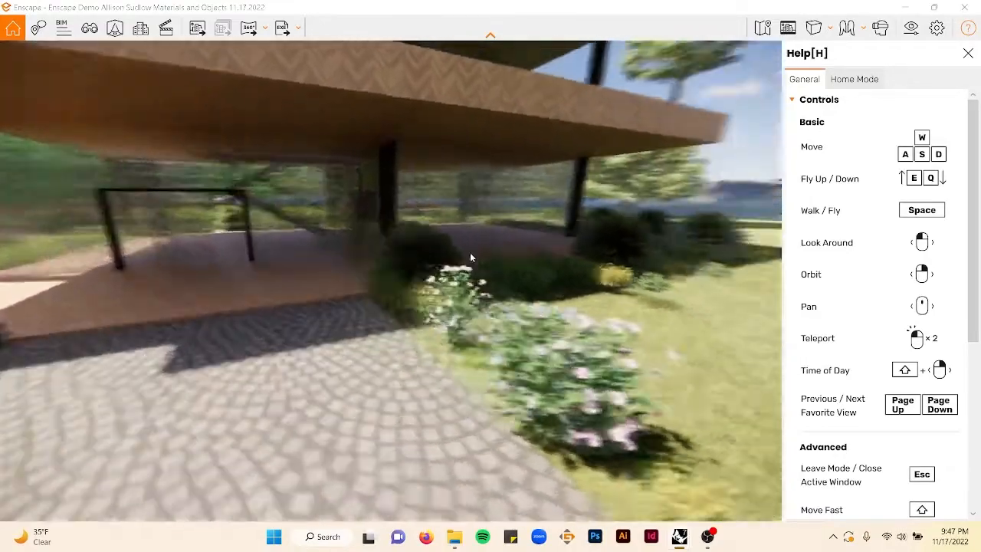
{"action": "mouse_move", "coordinate": [850, 35]}
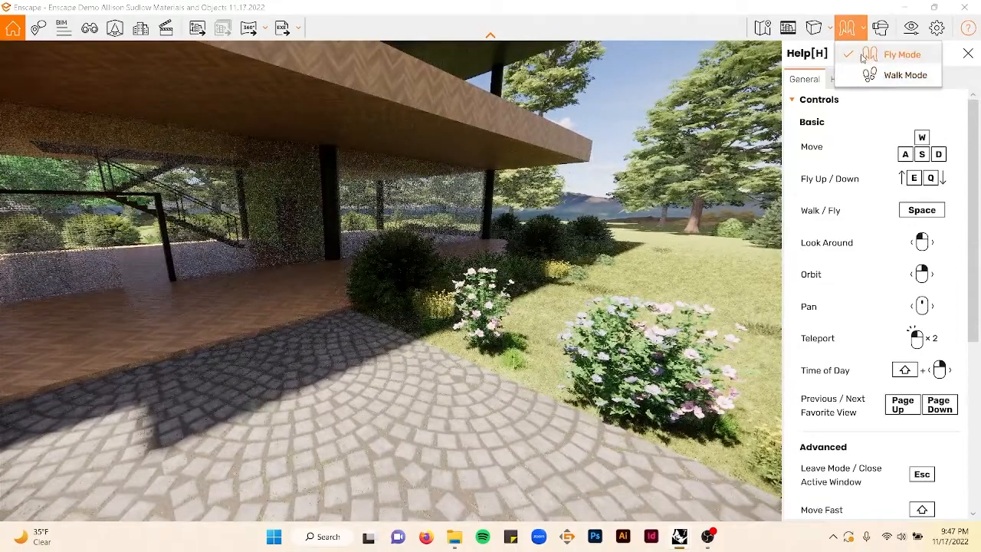
{"action": "left_click", "coordinate": [901, 75]}
{"action": "left_click_drag", "start_coordinate": [491, 268], "coordinate": [318, 247]}
{"action": "key", "text": "w"}
{"action": "key", "text": "w"}
{"action": "key", "text": "w"}
{"action": "scroll", "coordinate": [317, 248], "scroll_direction": "down", "scroll_amount": 5}
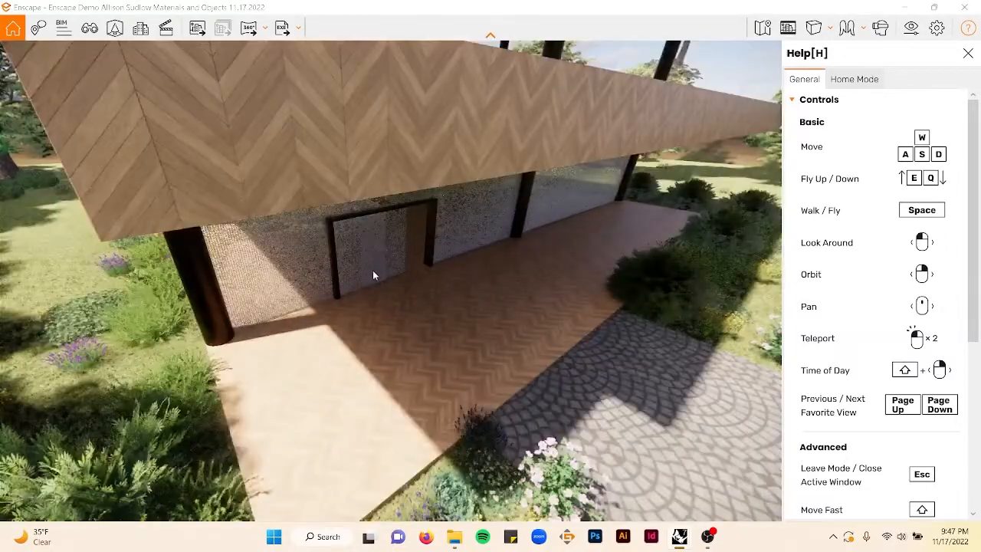
{"action": "right_click_drag", "start_coordinate": [373, 271], "coordinate": [190, 158]}
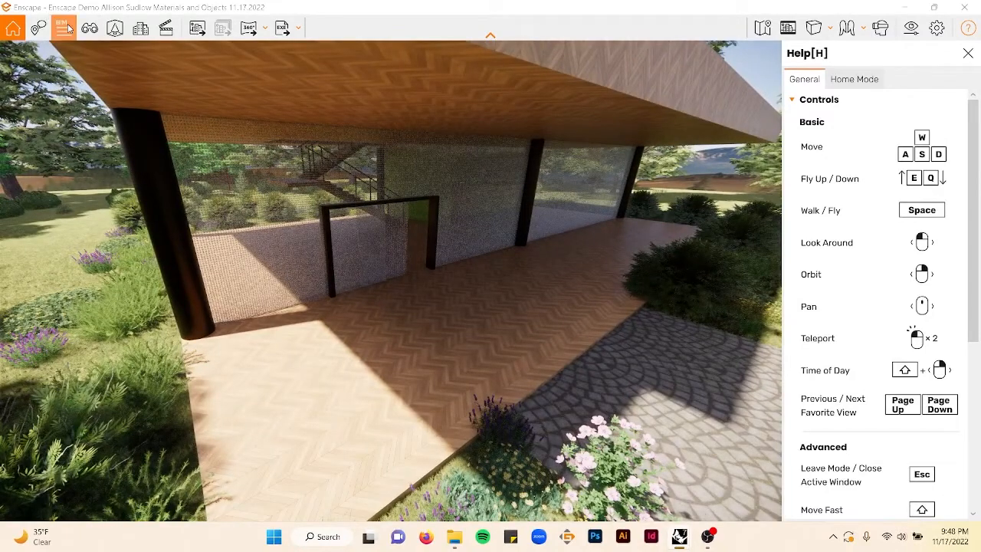
- Open the Asset Library and filter it to the Furniture category
{"action": "left_click", "coordinate": [117, 30]}
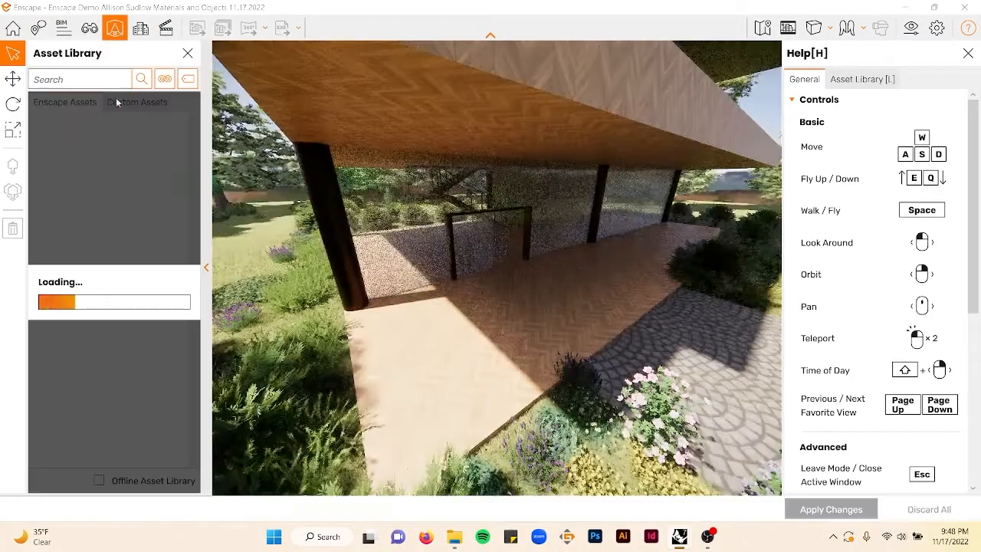
{"action": "left_click", "coordinate": [163, 81]}
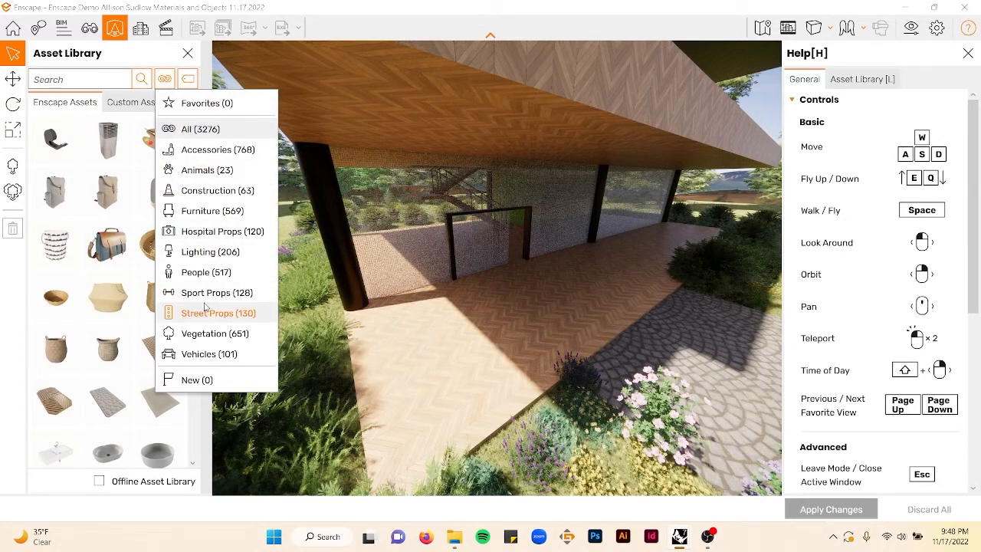
{"action": "left_click", "coordinate": [201, 211]}
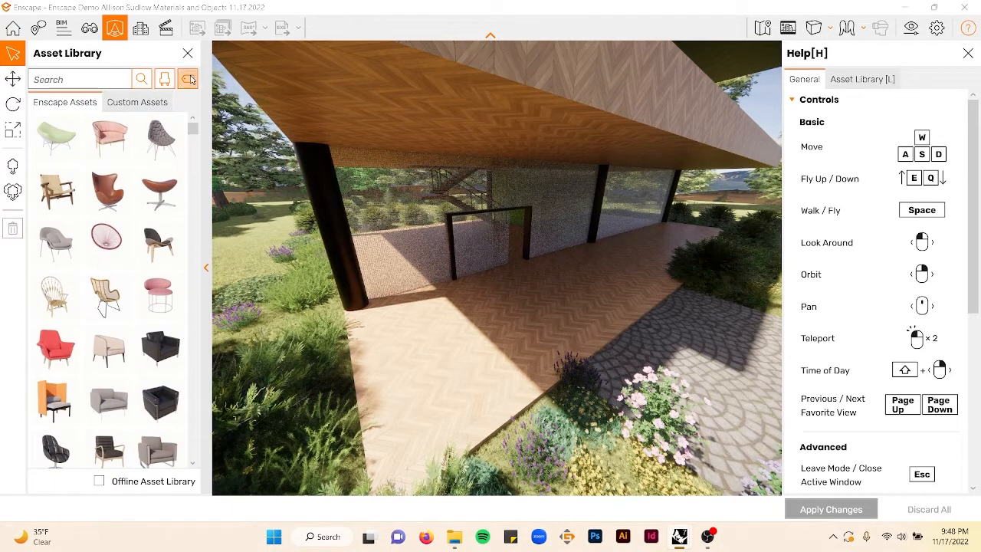
- Filter the Asset Library to the Outdoorfurniture category
{"action": "left_click", "coordinate": [189, 80]}
{"action": "left_click", "coordinate": [224, 229]}
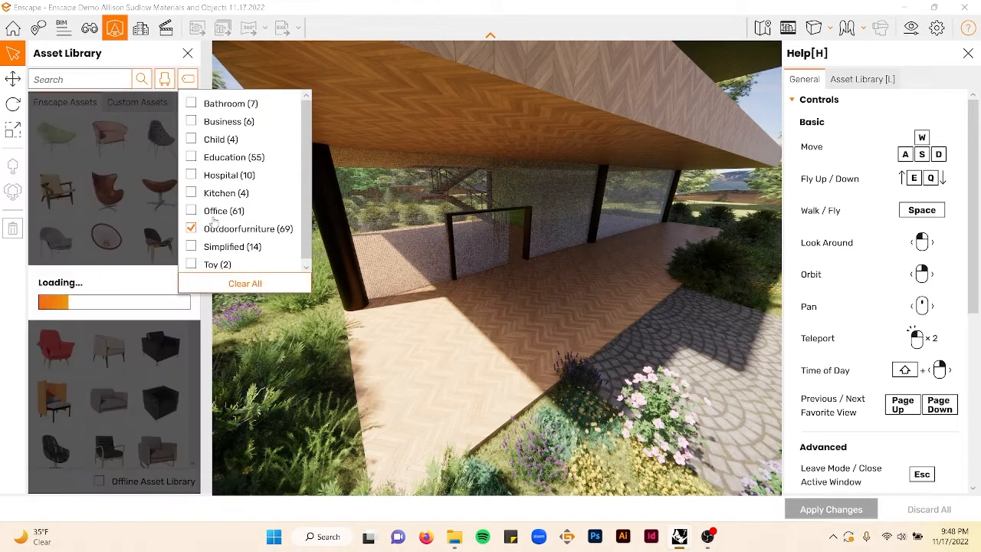
{"action": "left_click", "coordinate": [137, 65]}
- Place the wooden playhouse asset on the lawn beyond the paved path
{"action": "scroll", "coordinate": [161, 209], "scroll_direction": "down", "scroll_amount": 10}
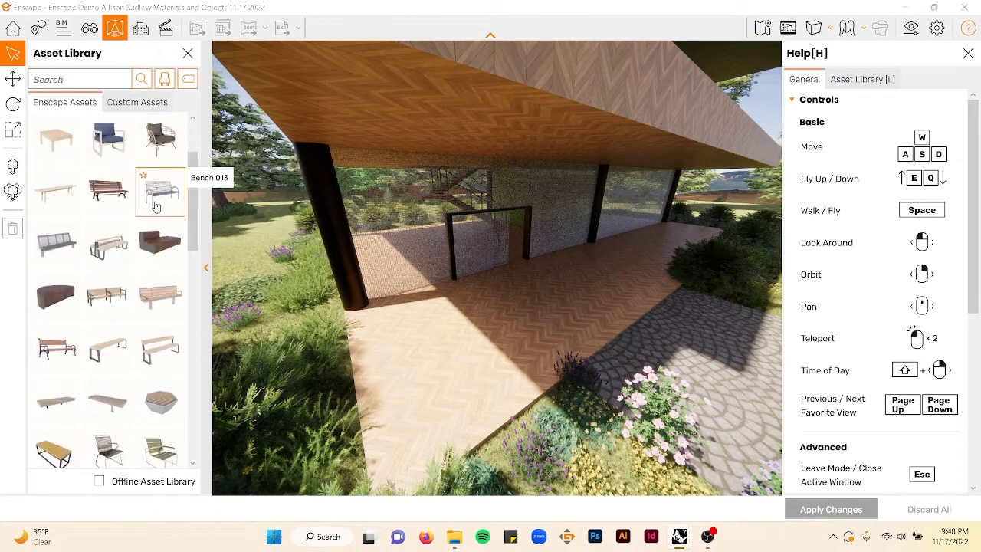
{"action": "scroll", "coordinate": [128, 286], "scroll_direction": "down", "scroll_amount": 4}
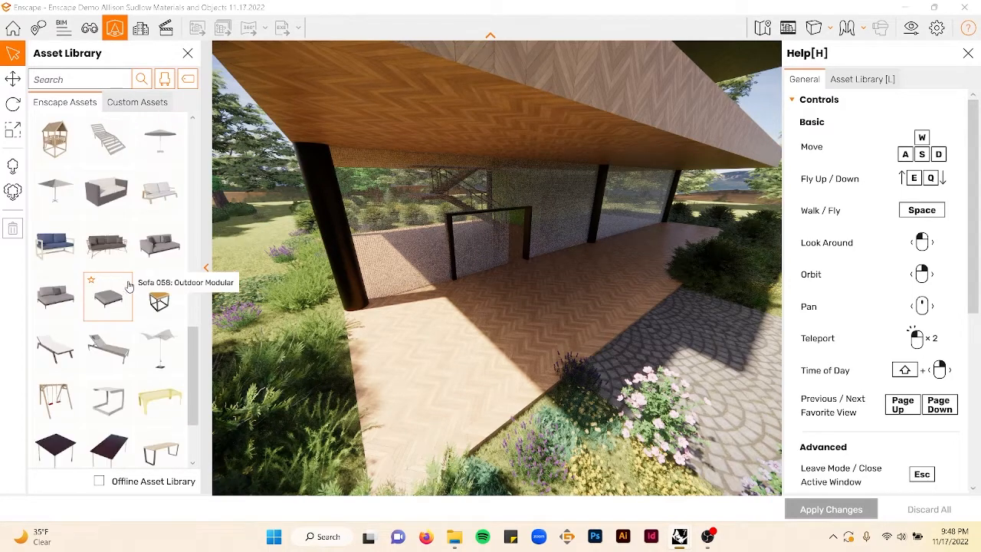
{"action": "left_click", "coordinate": [56, 146]}
{"action": "scroll", "coordinate": [352, 313], "scroll_direction": "down", "scroll_amount": 5}
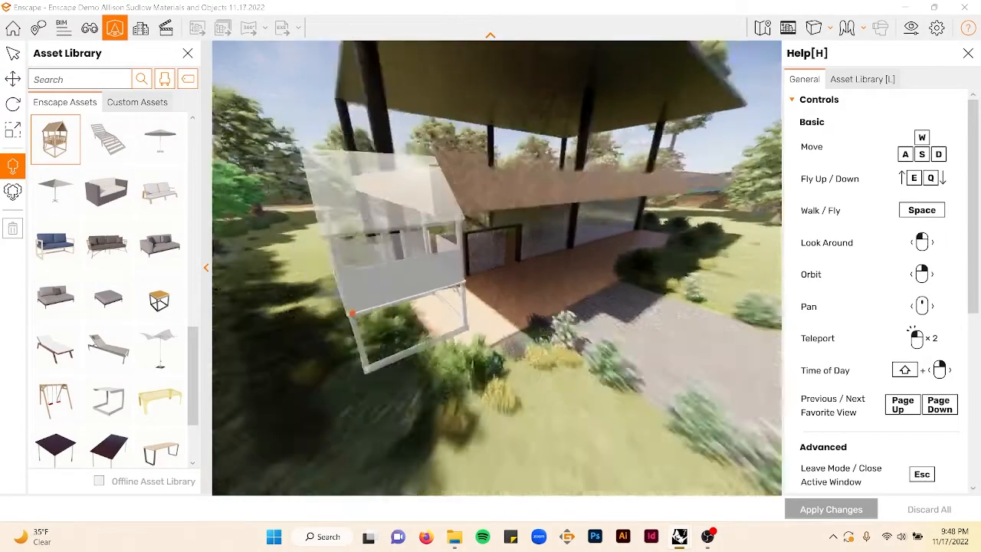
{"action": "right_click_drag", "start_coordinate": [502, 286], "coordinate": [604, 222]}
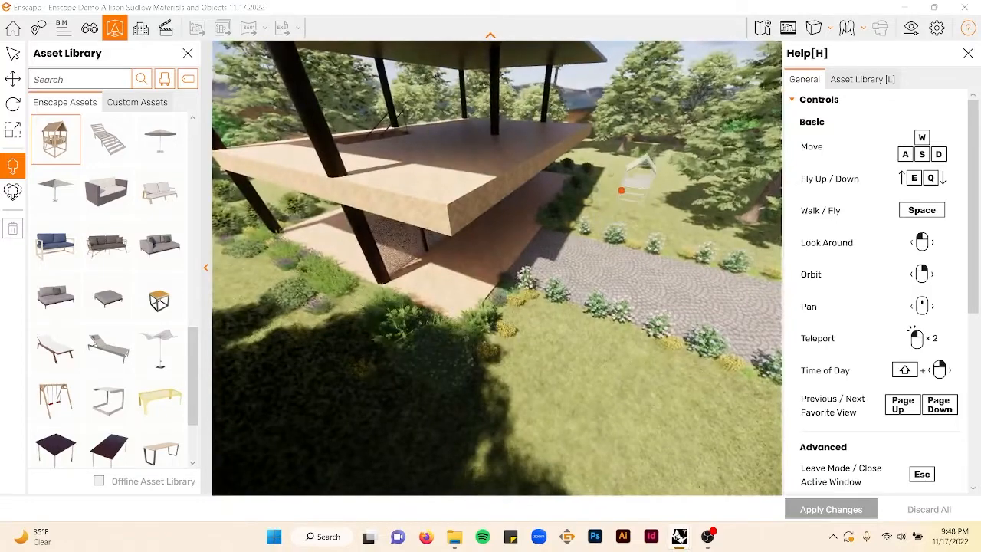
{"action": "left_click", "coordinate": [679, 220]}
{"action": "key", "text": "Escape"}
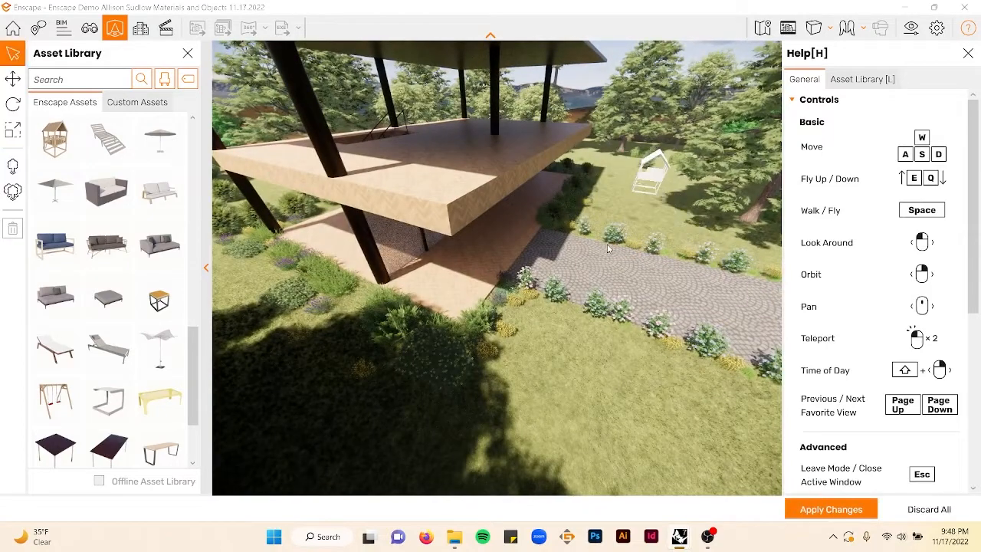
- Place a gray outdoor sofa on the terrace under the house
{"action": "scroll", "coordinate": [552, 241], "scroll_direction": "up", "scroll_amount": 5}
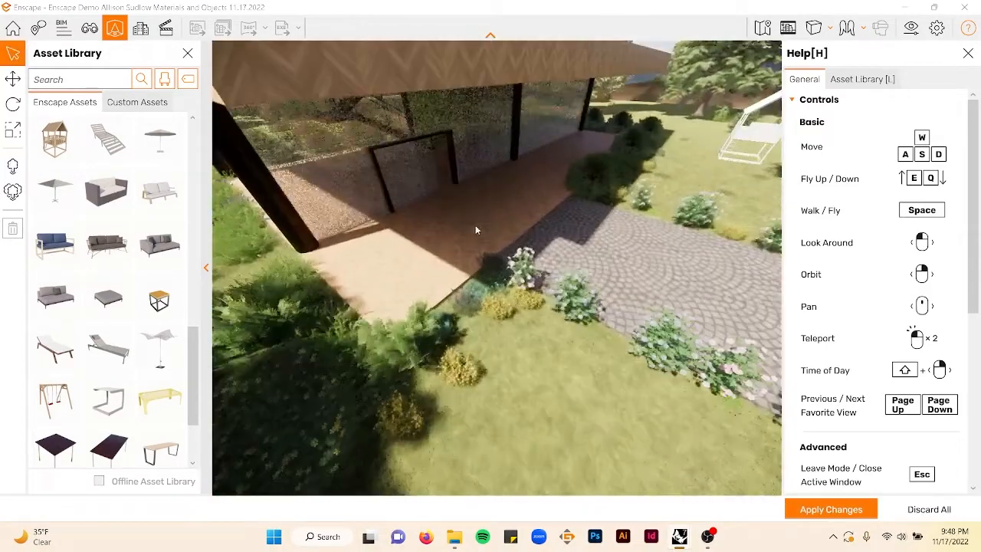
{"action": "right_click_drag", "start_coordinate": [475, 226], "coordinate": [598, 232]}
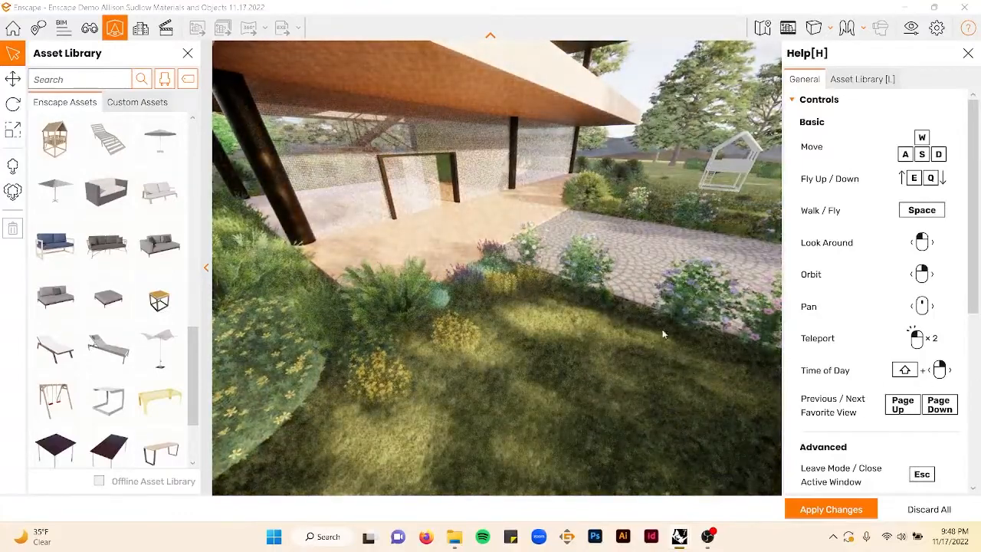
{"action": "right_click_drag", "start_coordinate": [533, 276], "coordinate": [587, 276], "text": "shift"}
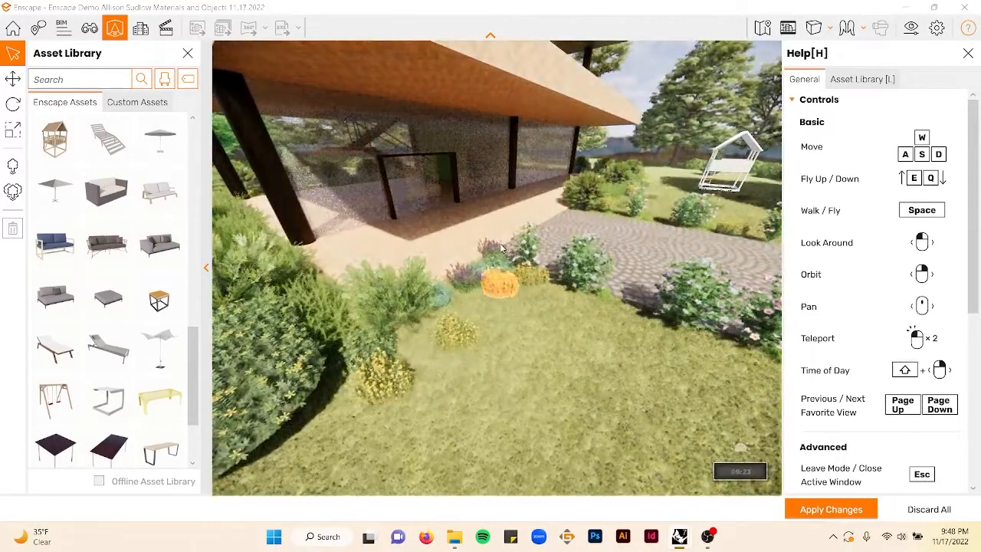
{"action": "right_click_drag", "start_coordinate": [540, 342], "coordinate": [548, 342], "text": "shift"}
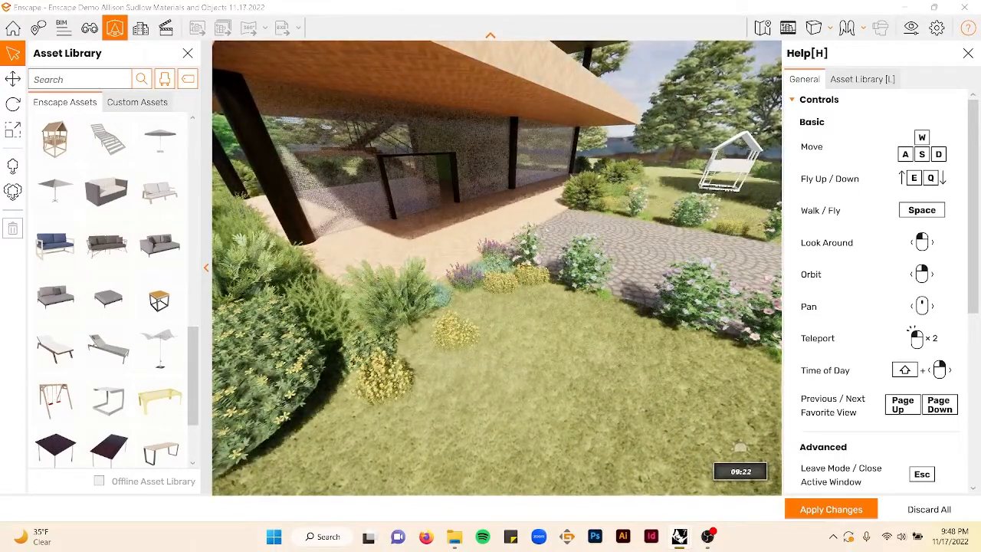
{"action": "scroll", "coordinate": [391, 215], "scroll_direction": "down", "scroll_amount": 5}
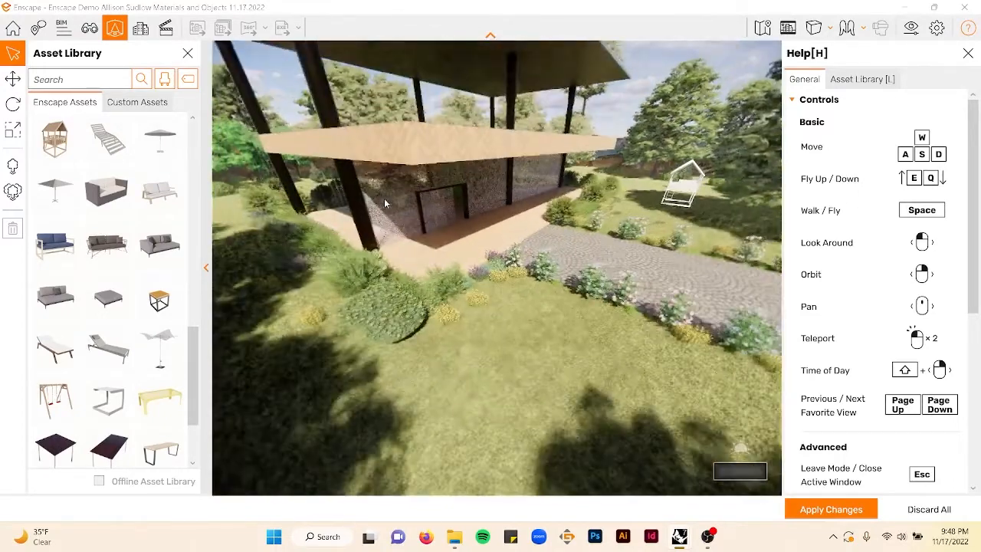
{"action": "scroll", "coordinate": [385, 199], "scroll_direction": "up", "scroll_amount": 6}
{"action": "right_click_drag", "start_coordinate": [451, 218], "coordinate": [455, 218], "text": "shift"}
{"action": "middle_click_drag", "start_coordinate": [443, 215], "coordinate": [471, 188]}
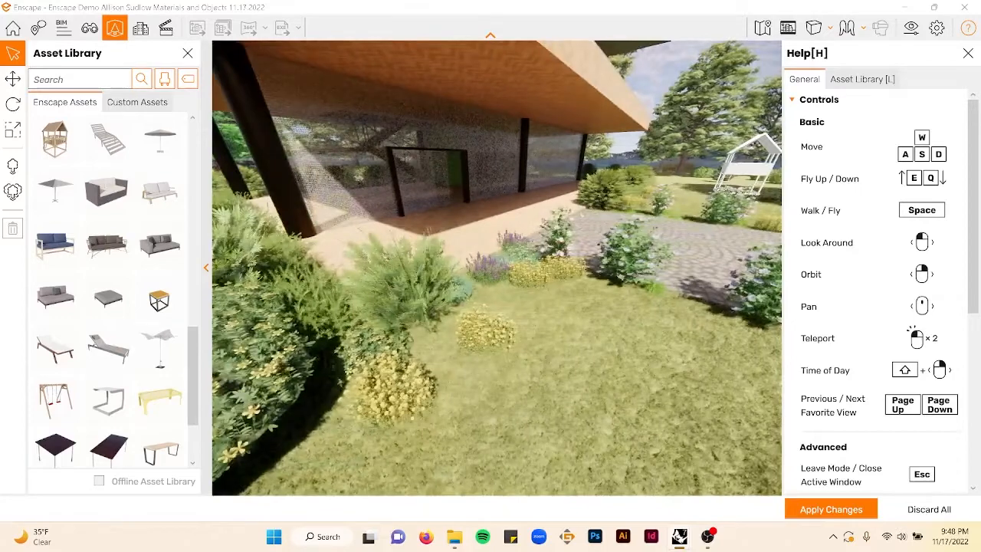
{"action": "right_click_drag", "start_coordinate": [299, 153], "coordinate": [296, 197]}
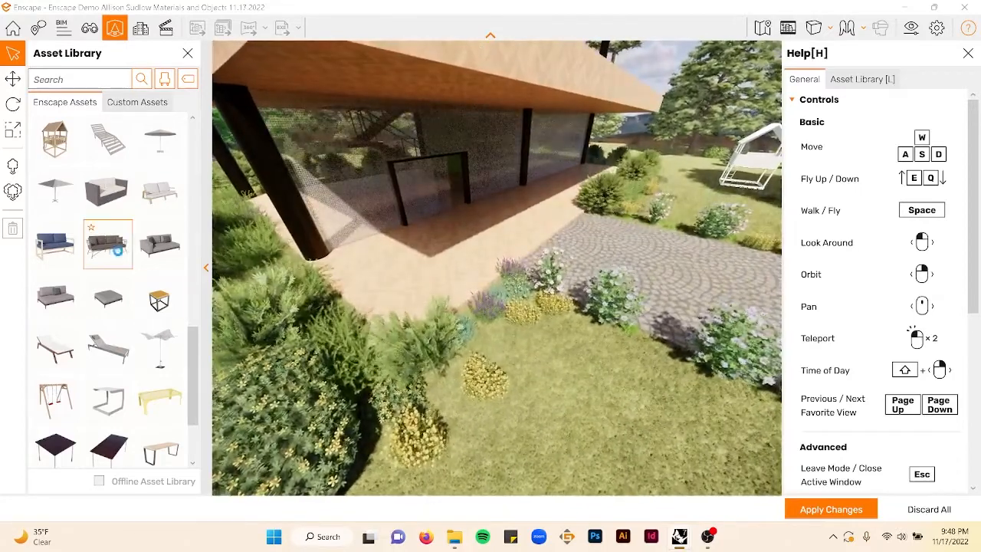
{"action": "left_click", "coordinate": [116, 249]}
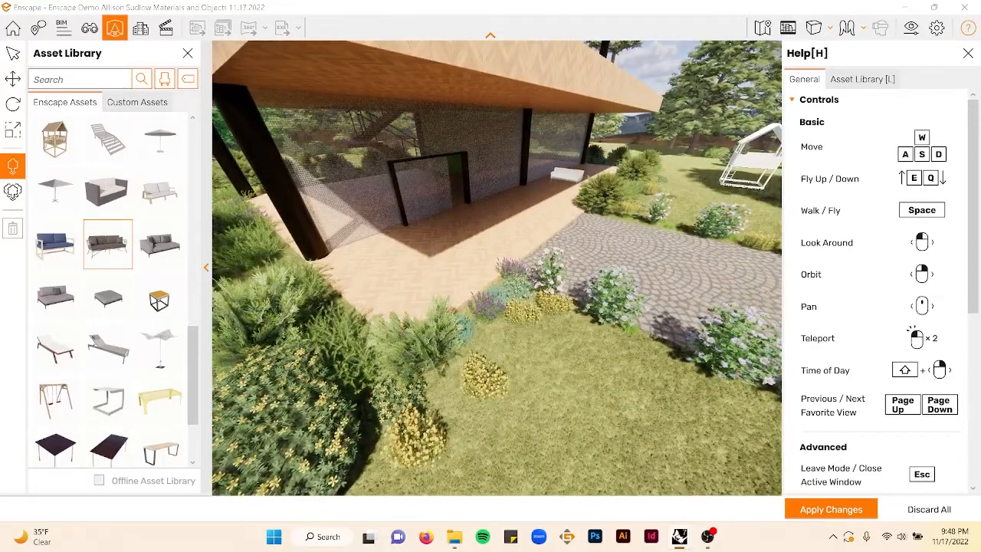
{"action": "scroll", "coordinate": [611, 158], "scroll_direction": "up", "scroll_amount": 4}
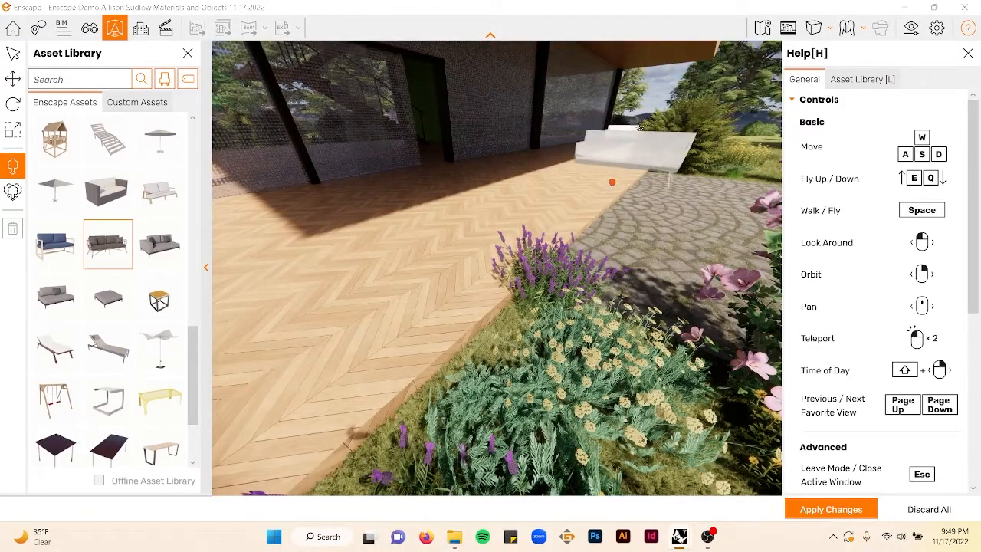
{"action": "scroll", "coordinate": [613, 181], "scroll_direction": "up", "scroll_amount": 5}
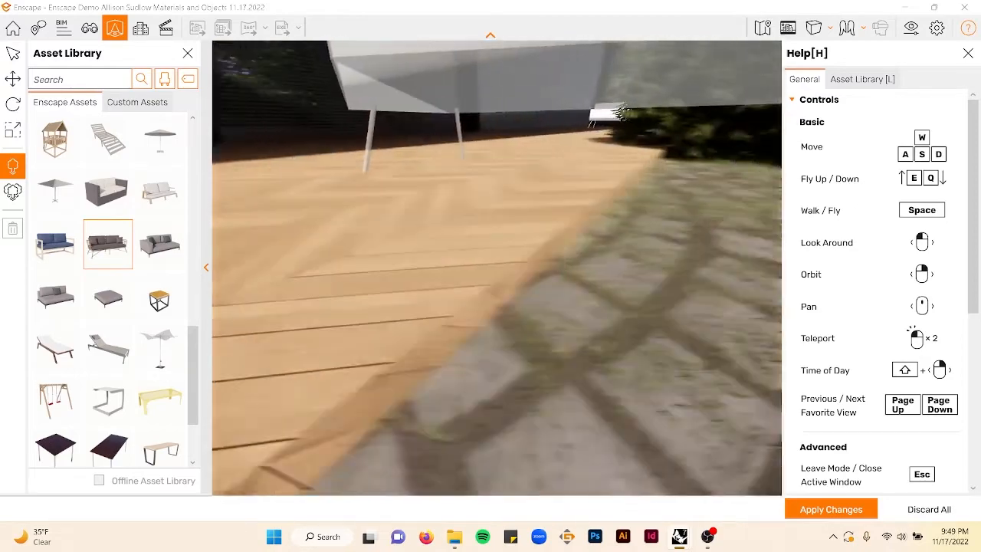
{"action": "scroll", "coordinate": [613, 183], "scroll_direction": "up", "scroll_amount": 4}
{"action": "scroll", "coordinate": [612, 182], "scroll_direction": "down", "scroll_amount": 3}
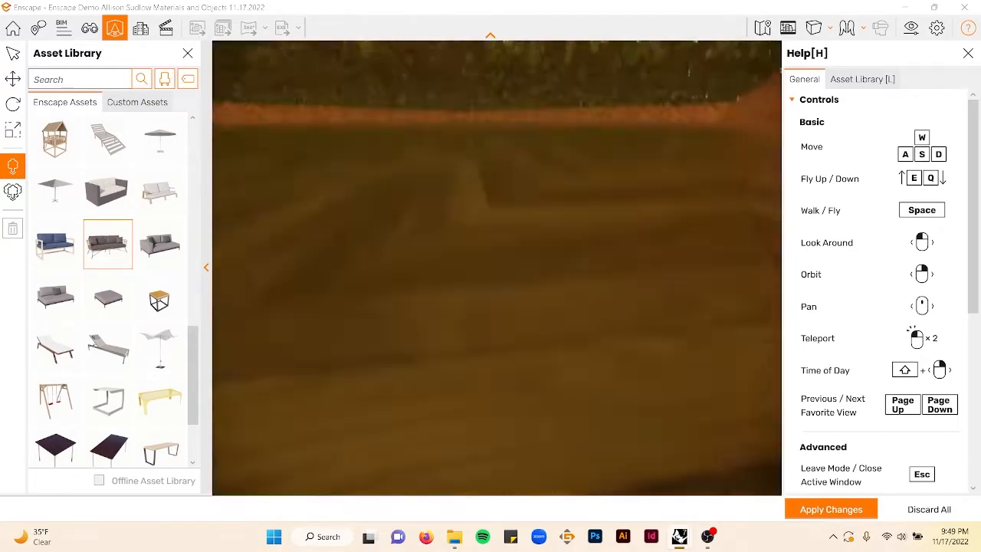
{"action": "scroll", "coordinate": [612, 183], "scroll_direction": "down", "scroll_amount": 5}
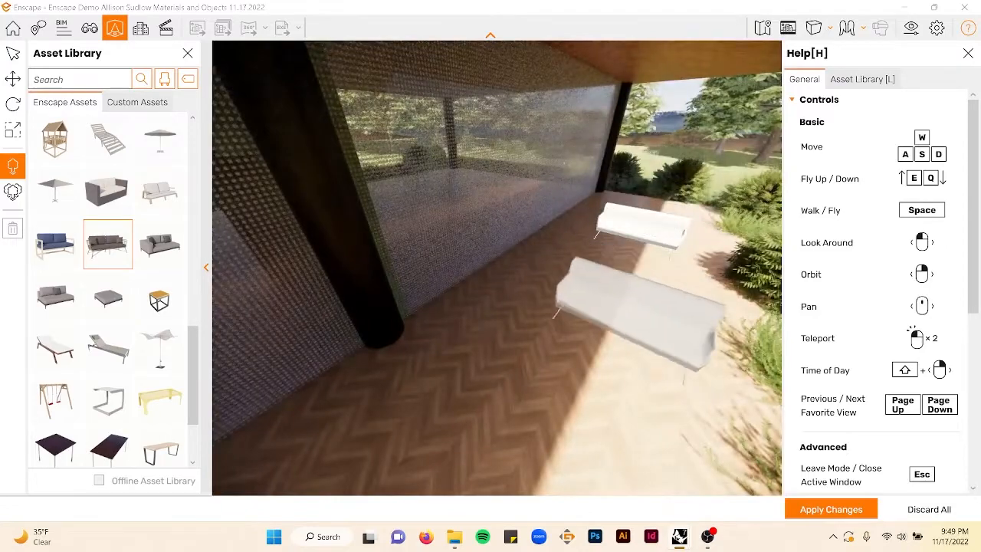
{"action": "key", "text": "Escape"}
- Move the sofa toward the right side of the terrace, seen from above
{"action": "right_click_drag", "start_coordinate": [598, 299], "coordinate": [624, 305]}
{"action": "key", "text": "d"}
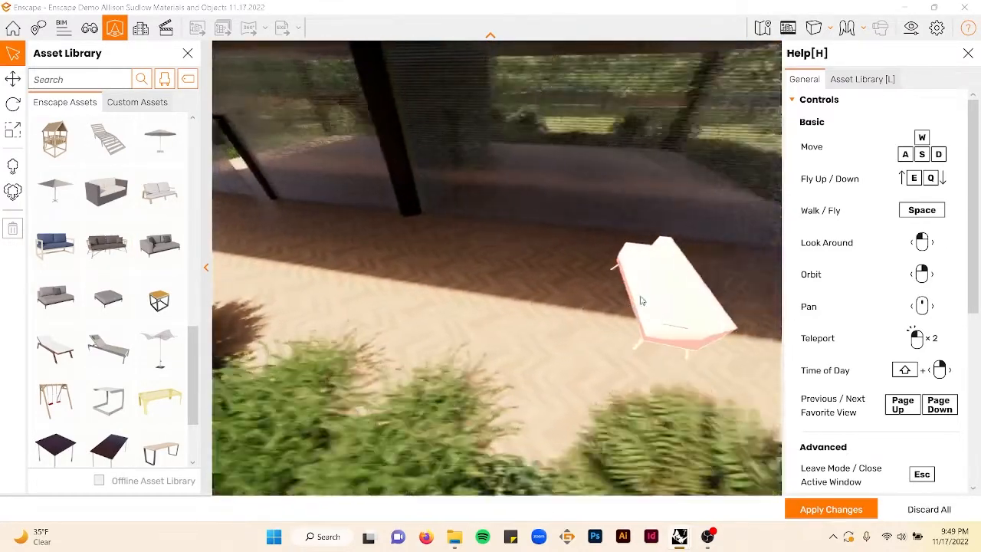
{"action": "key", "text": "d"}
{"action": "scroll", "coordinate": [650, 314], "scroll_direction": "down", "scroll_amount": 4}
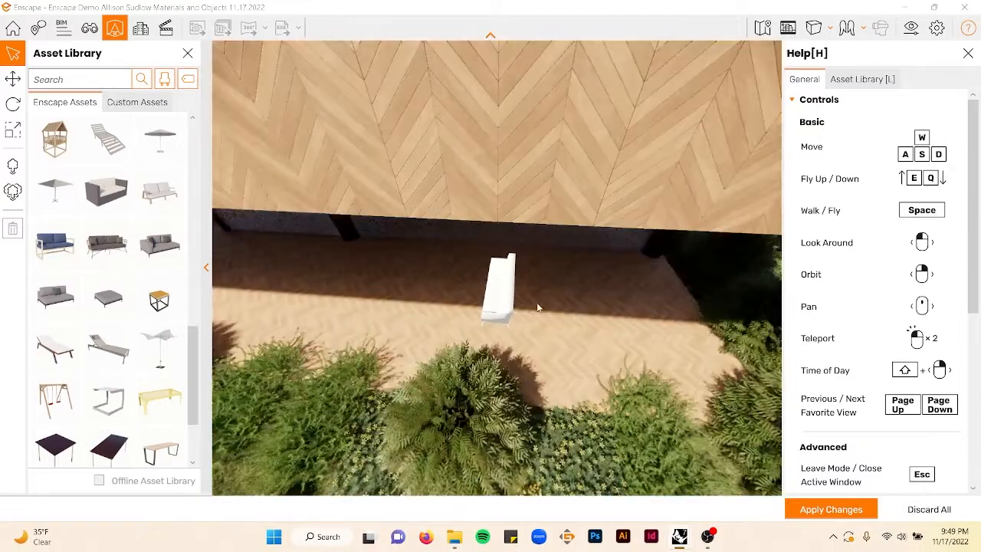
{"action": "right_click_drag", "start_coordinate": [539, 307], "coordinate": [495, 301]}
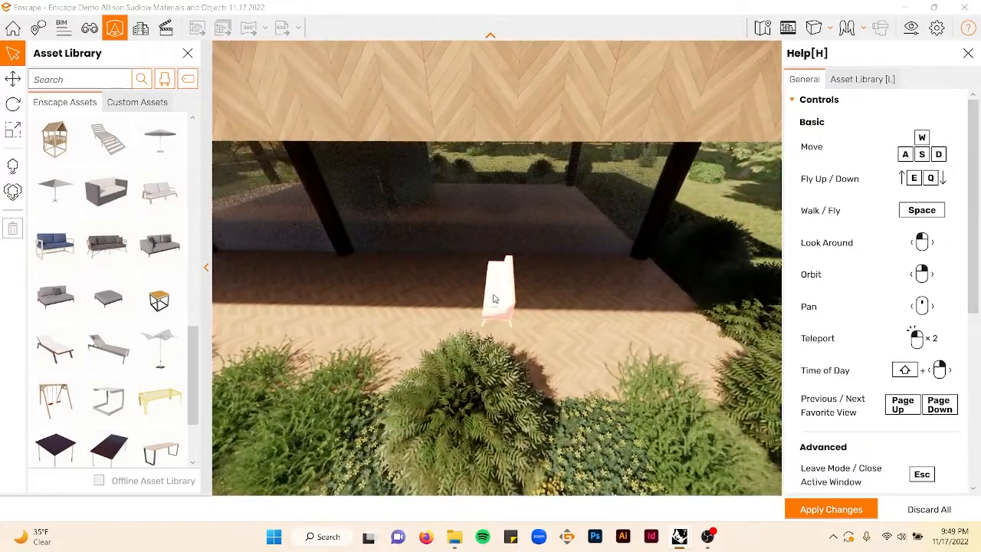
{"action": "left_click", "coordinate": [12, 79]}
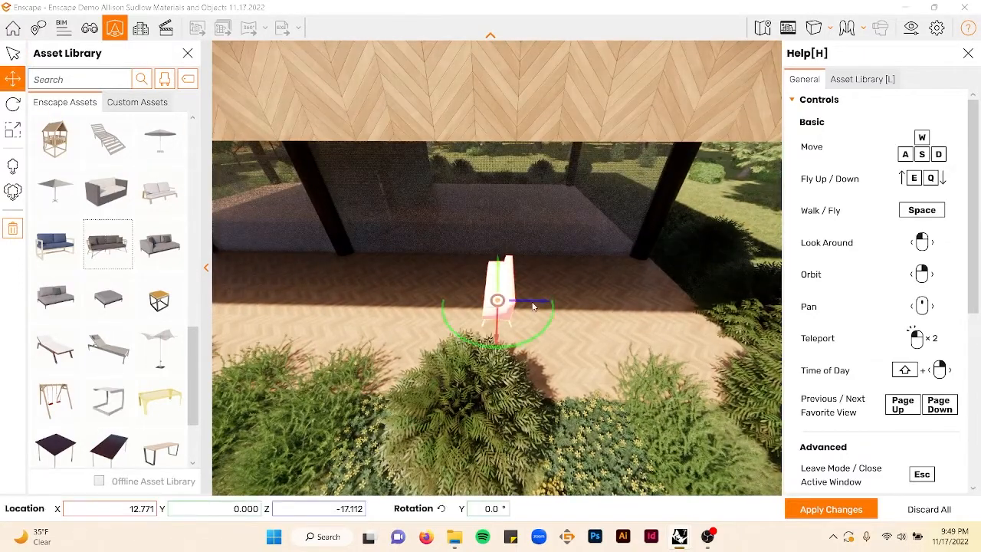
{"action": "left_click_drag", "start_coordinate": [539, 304], "coordinate": [644, 302]}
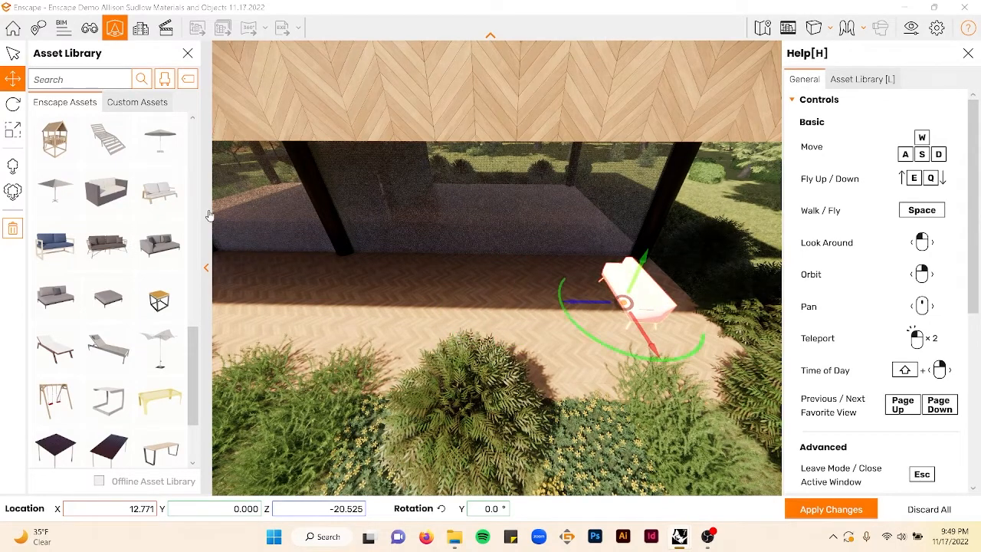
- Place a second outdoor sofa on the terrace, move it left and rotate it about 179° to face the first
{"action": "left_click", "coordinate": [107, 244]}
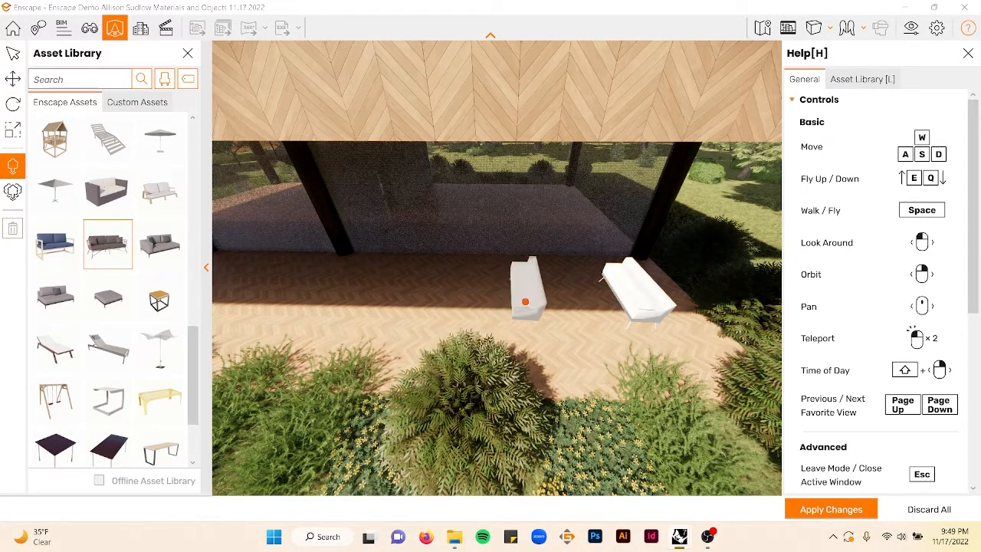
{"action": "left_click", "coordinate": [571, 311]}
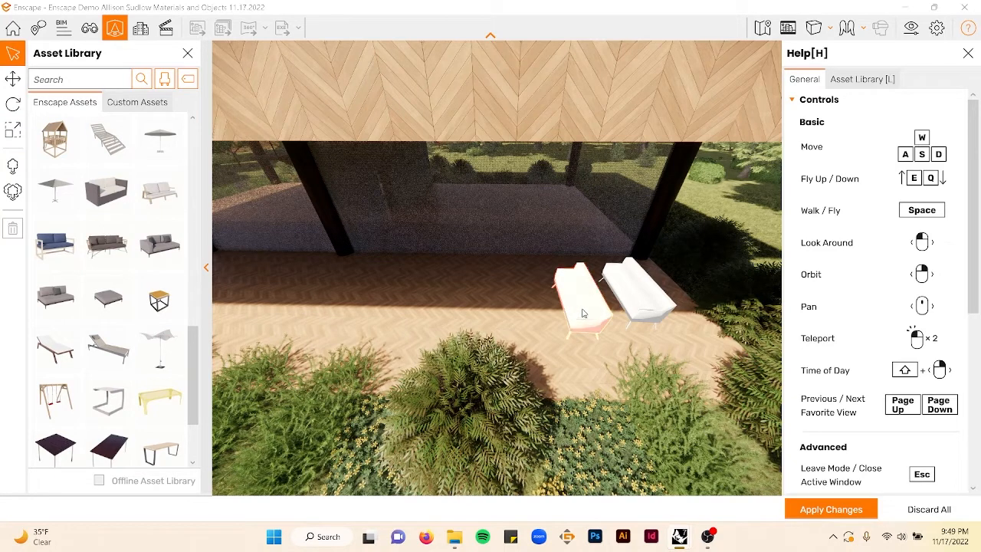
{"action": "left_click", "coordinate": [13, 78]}
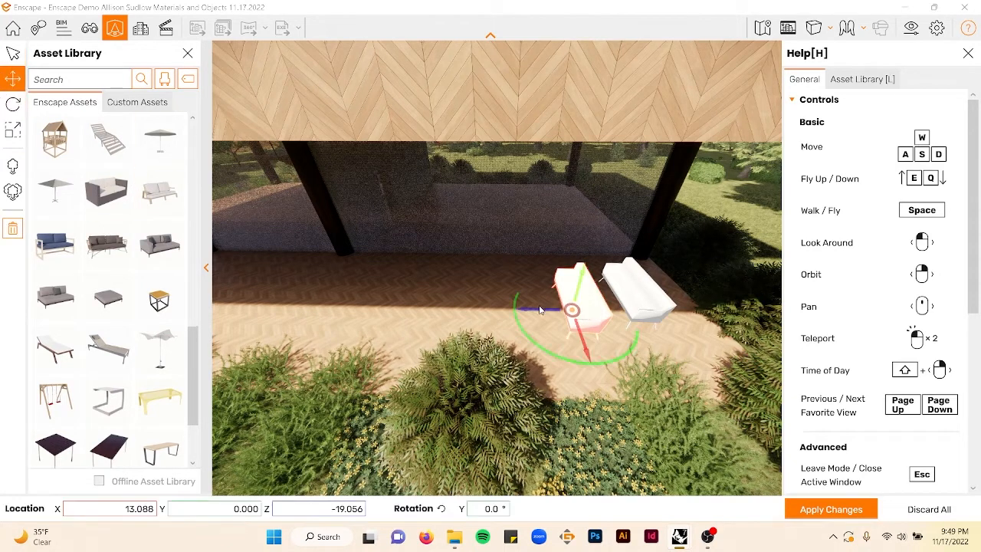
{"action": "left_click_drag", "start_coordinate": [537, 310], "coordinate": [471, 308]}
{"action": "left_click_drag", "start_coordinate": [519, 366], "coordinate": [452, 351]}
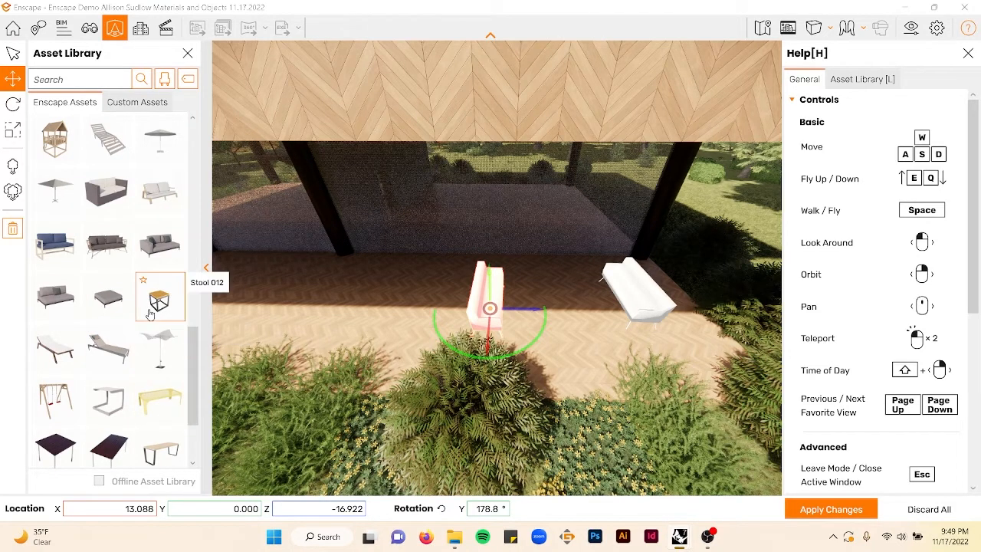
- Place two outdoor lounge chairs between the two sofas, one at each end
{"action": "scroll", "coordinate": [144, 281], "scroll_direction": "up", "scroll_amount": 1}
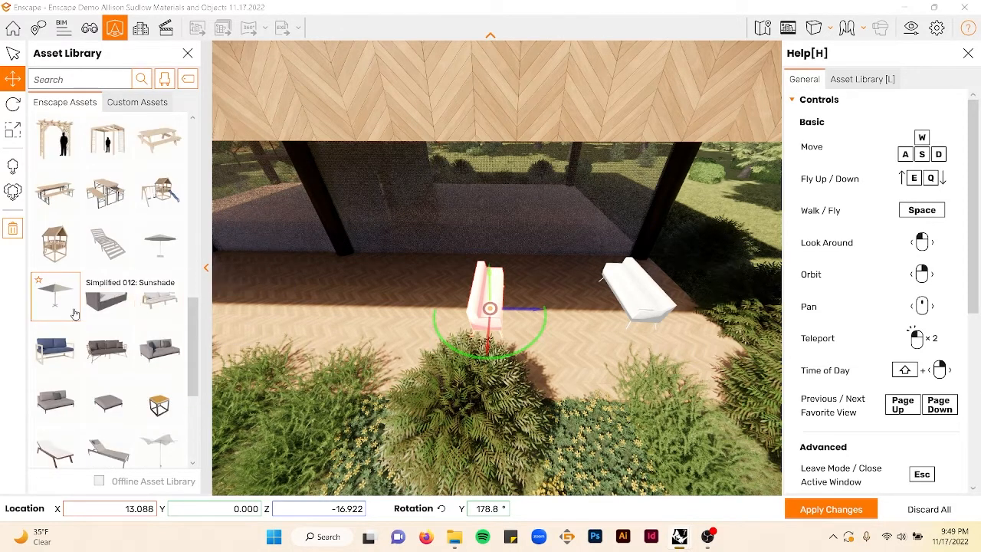
{"action": "scroll", "coordinate": [90, 298], "scroll_direction": "up", "scroll_amount": 3}
{"action": "scroll", "coordinate": [92, 291], "scroll_direction": "up", "scroll_amount": 4}
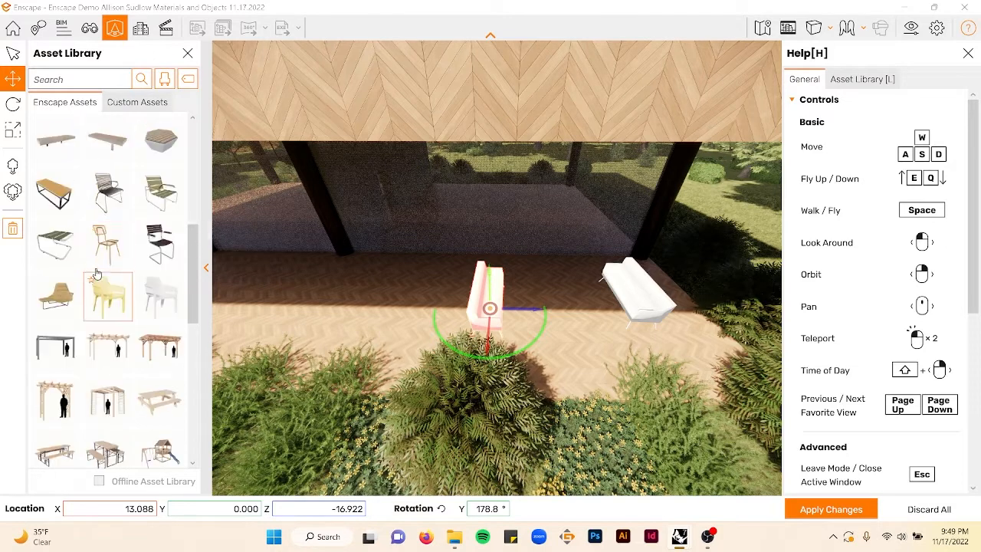
{"action": "scroll", "coordinate": [96, 284], "scroll_direction": "up", "scroll_amount": 4}
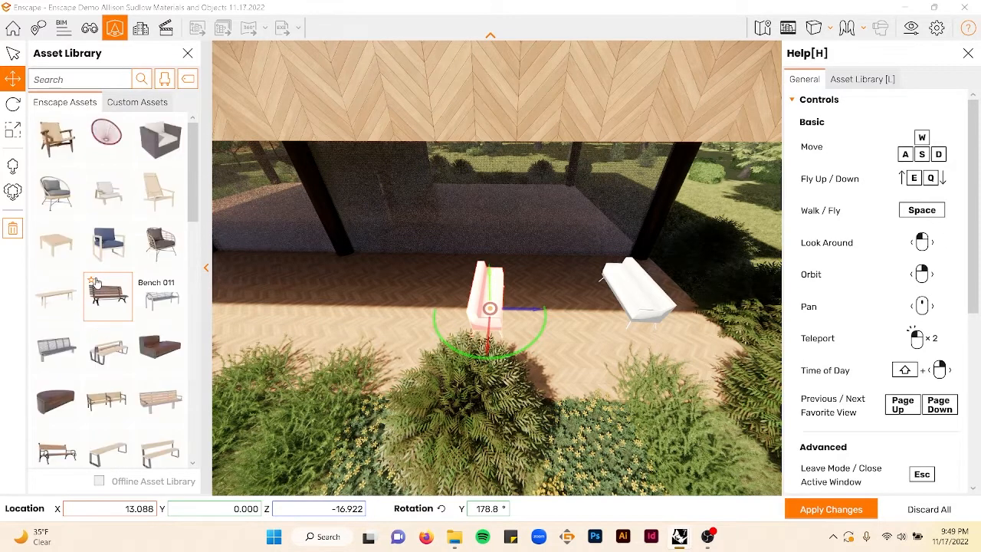
{"action": "left_click", "coordinate": [148, 264]}
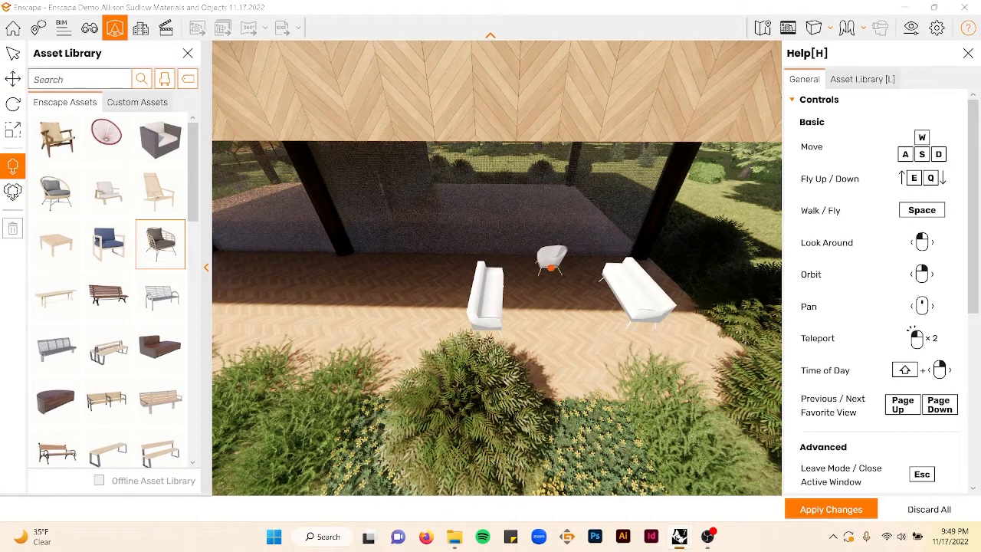
{"action": "left_click", "coordinate": [575, 267]}
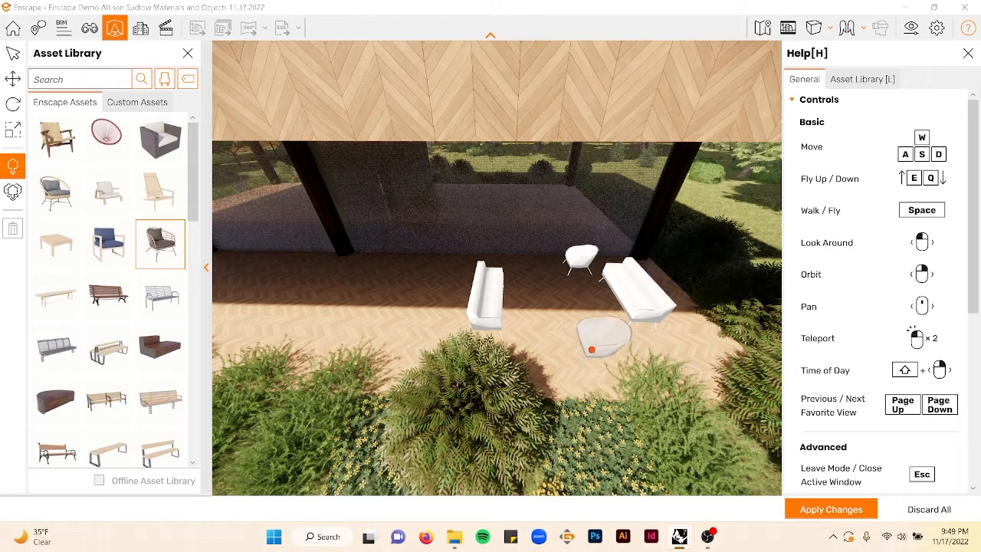
{"action": "left_click", "coordinate": [592, 350]}
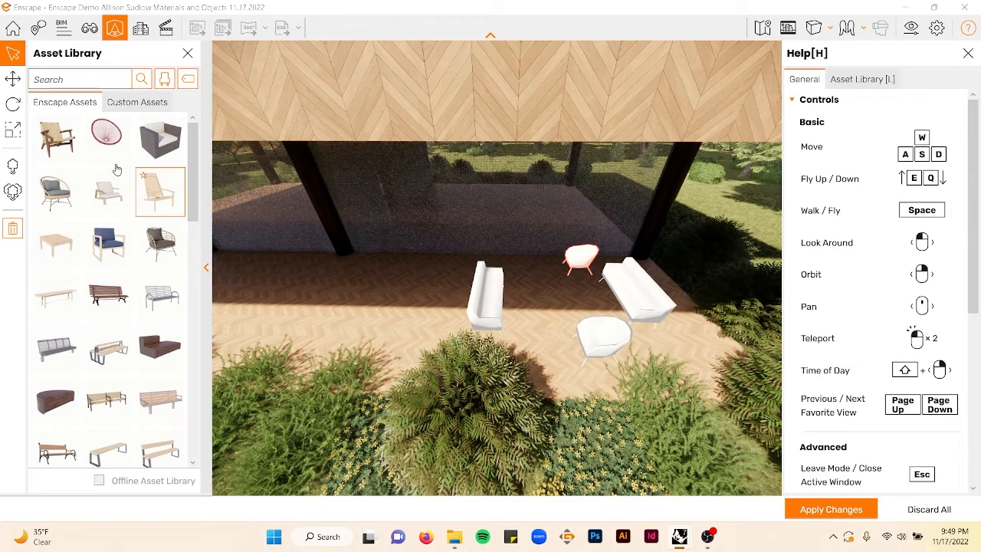
- Rotate the rear lounge chair to about 61°
{"action": "left_click", "coordinate": [14, 103]}
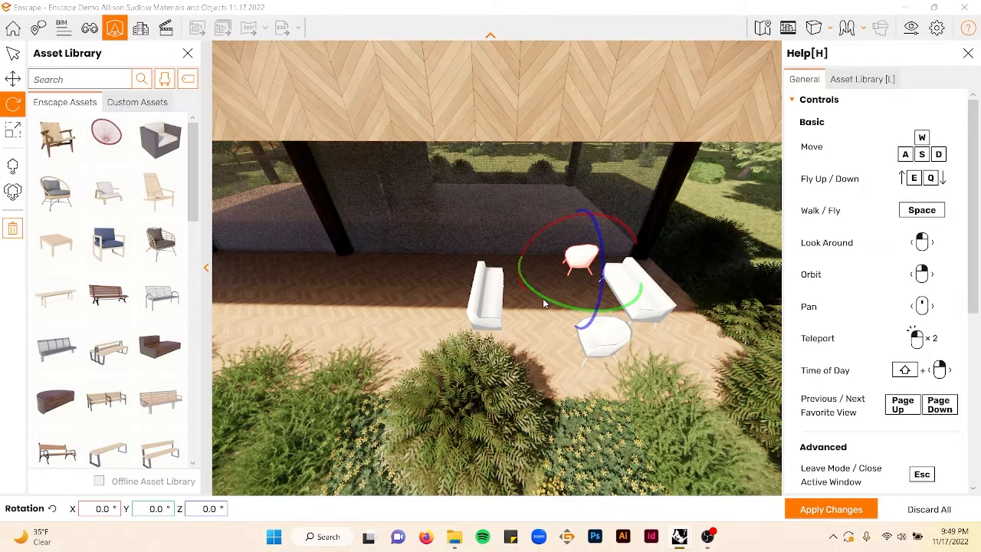
{"action": "left_click", "coordinate": [17, 87]}
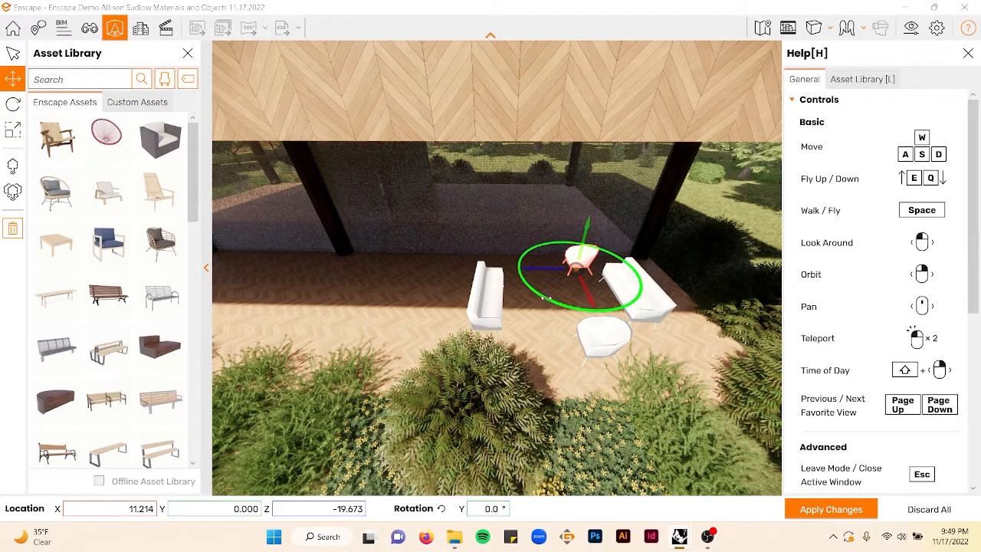
{"action": "left_click_drag", "start_coordinate": [544, 297], "coordinate": [552, 324]}
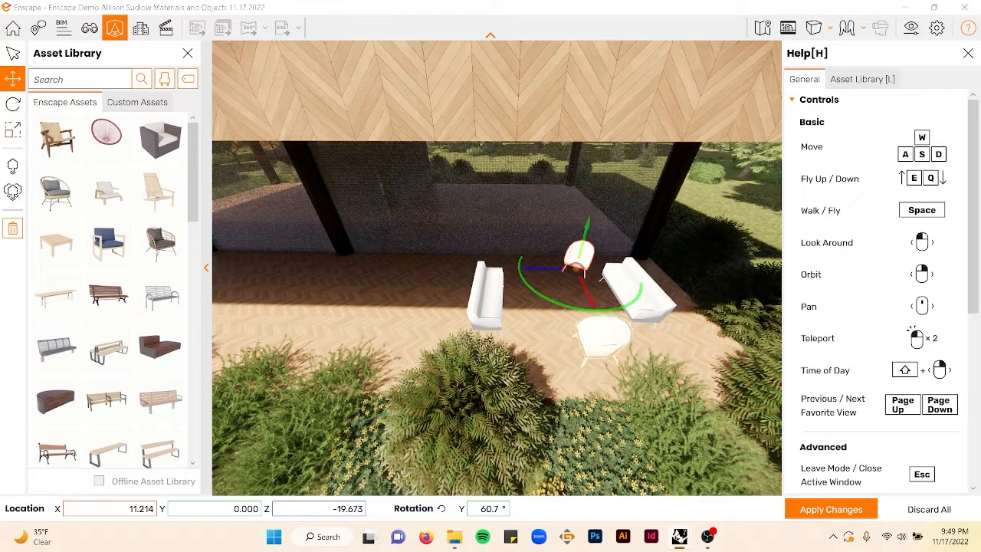
- Rotate the front lounge chair to about 304°
{"action": "left_click", "coordinate": [582, 358]}
{"action": "left_click", "coordinate": [560, 347]}
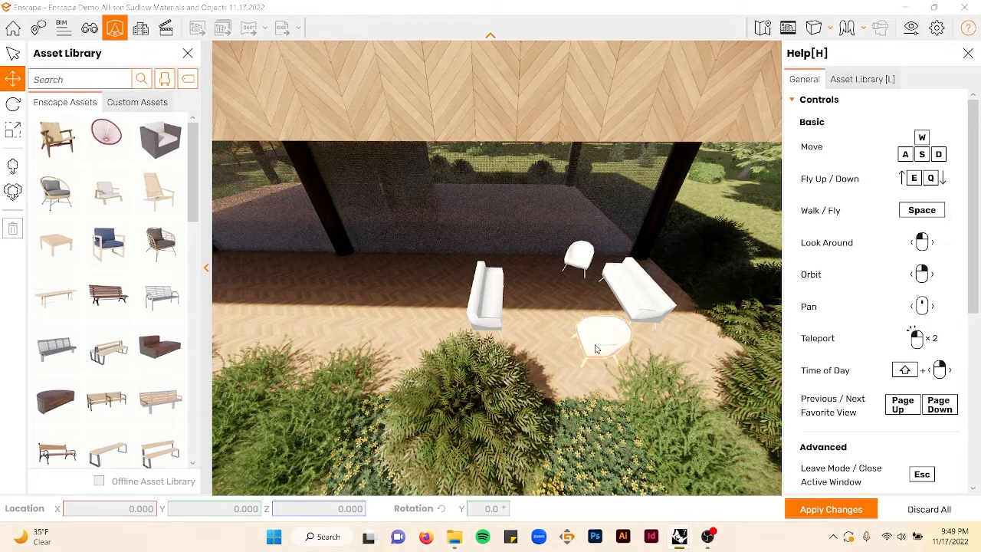
{"action": "left_click", "coordinate": [591, 340]}
{"action": "left_click_drag", "start_coordinate": [615, 420], "coordinate": [552, 386]}
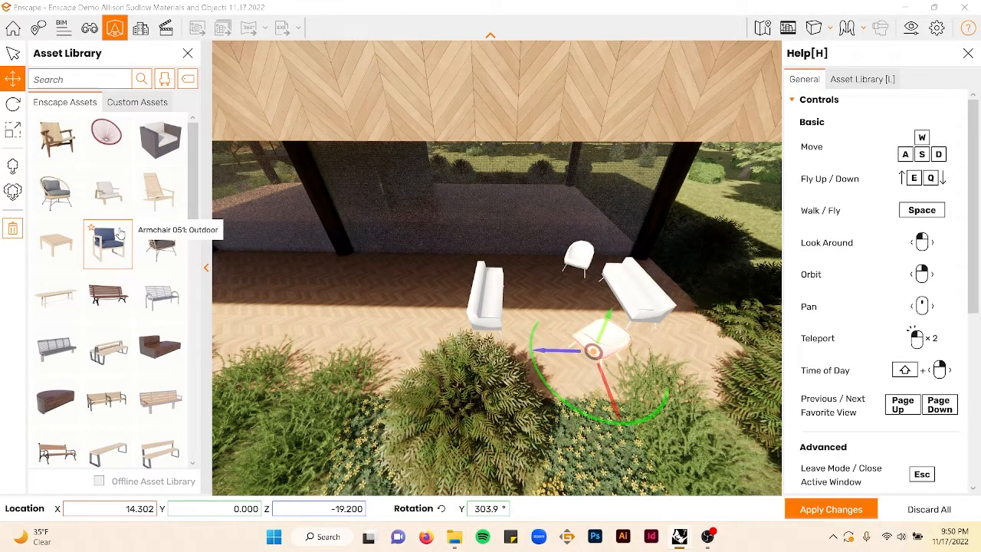
- Place a coffee table between the two sofas on the terrace and apply the changes
{"action": "scroll", "coordinate": [120, 234], "scroll_direction": "down", "scroll_amount": 4}
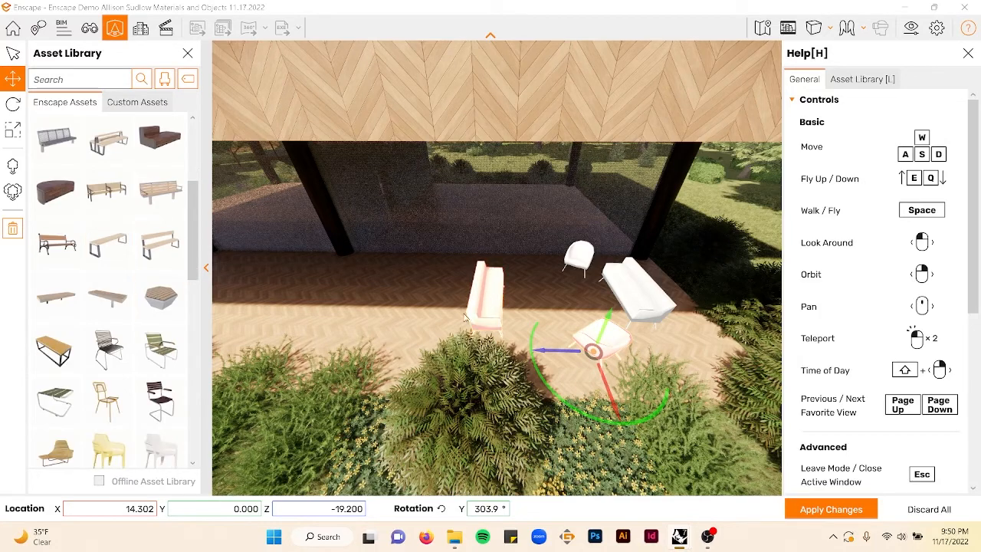
{"action": "middle_click_drag", "start_coordinate": [406, 317], "coordinate": [568, 319]}
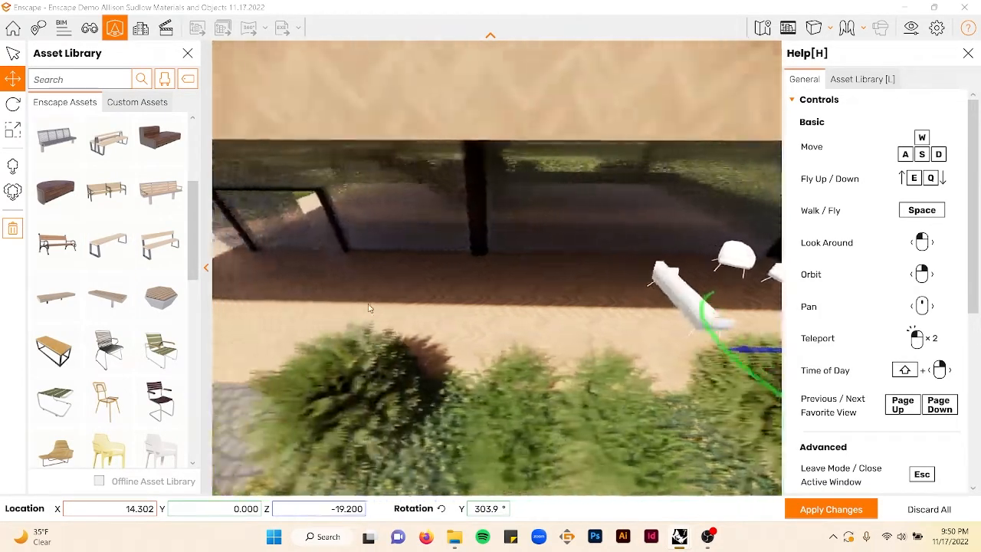
{"action": "middle_click_drag", "start_coordinate": [368, 310], "coordinate": [526, 318]}
{"action": "middle_click_drag", "start_coordinate": [406, 314], "coordinate": [218, 274]}
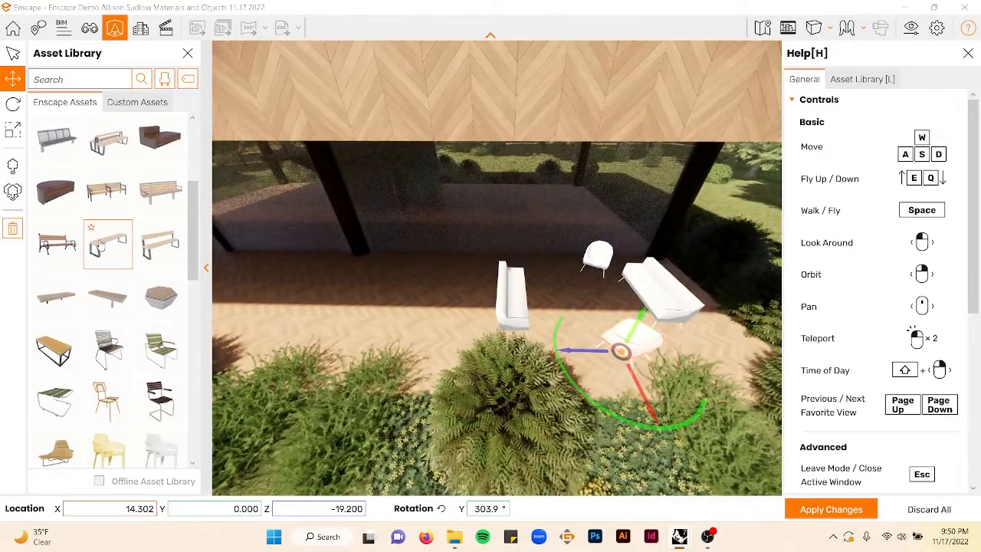
{"action": "scroll", "coordinate": [100, 244], "scroll_direction": "up", "scroll_amount": 3}
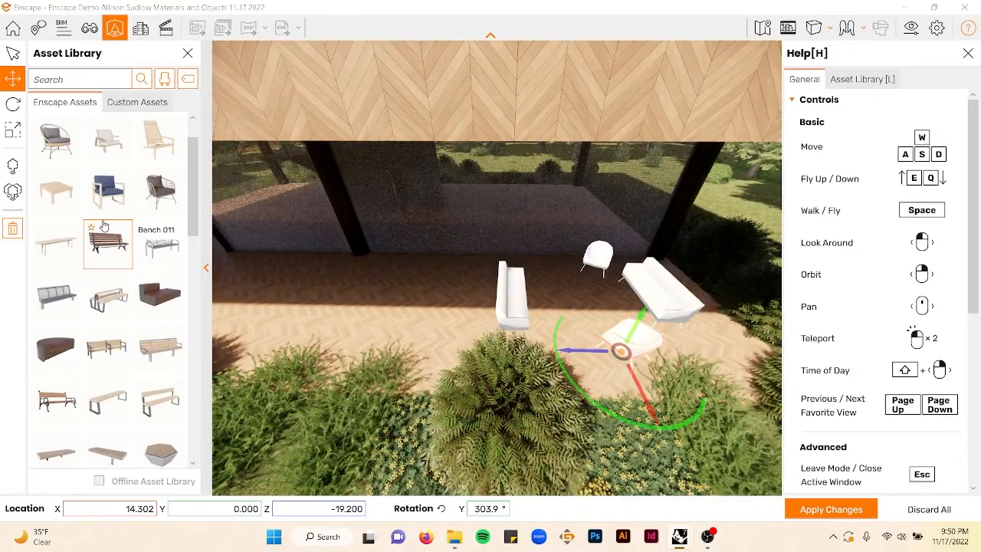
{"action": "left_click", "coordinate": [56, 192]}
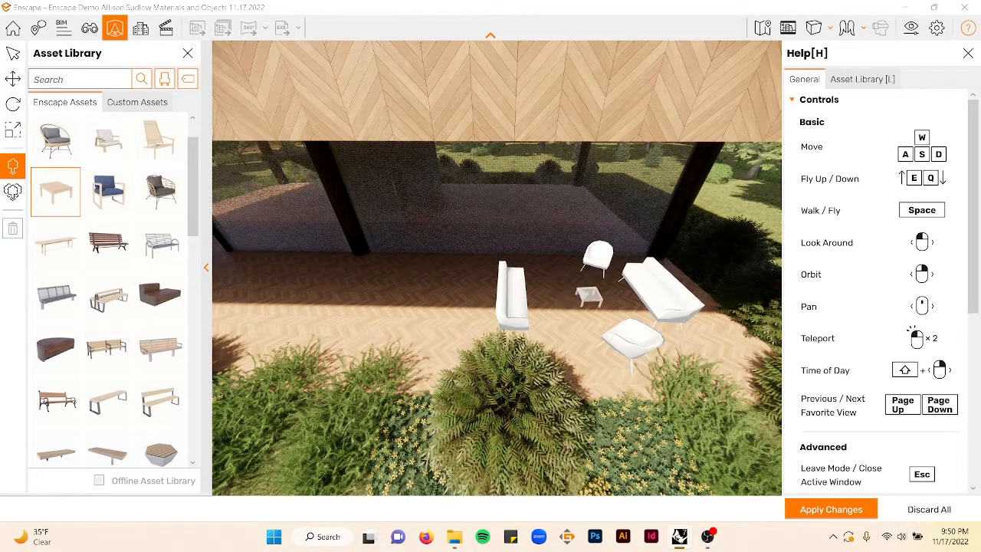
{"action": "left_click", "coordinate": [584, 299]}
{"action": "left_click", "coordinate": [832, 502]}
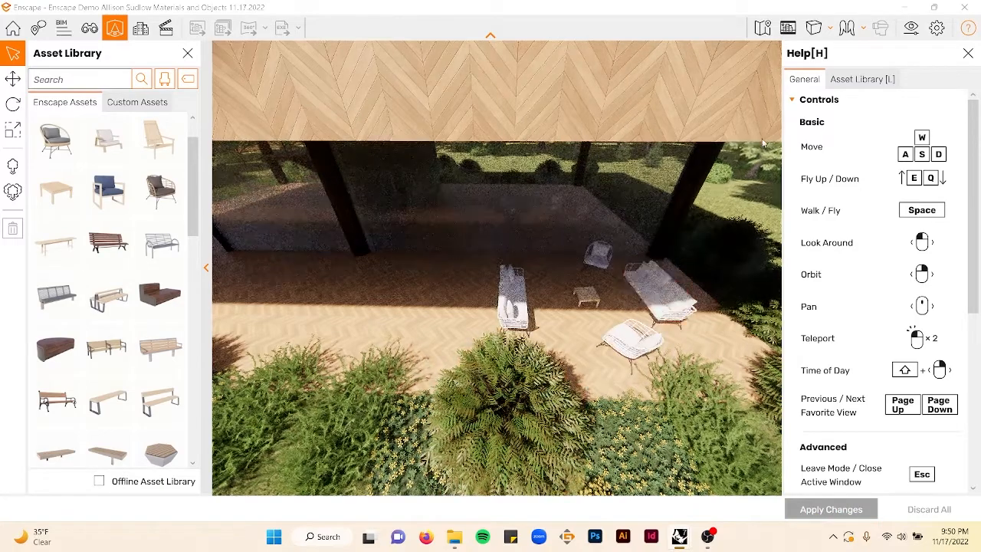
- Switch to Rhino, scale up the coffee table on the terrace, and save the file
{"action": "scroll", "coordinate": [586, 302], "scroll_direction": "up", "scroll_amount": 3}
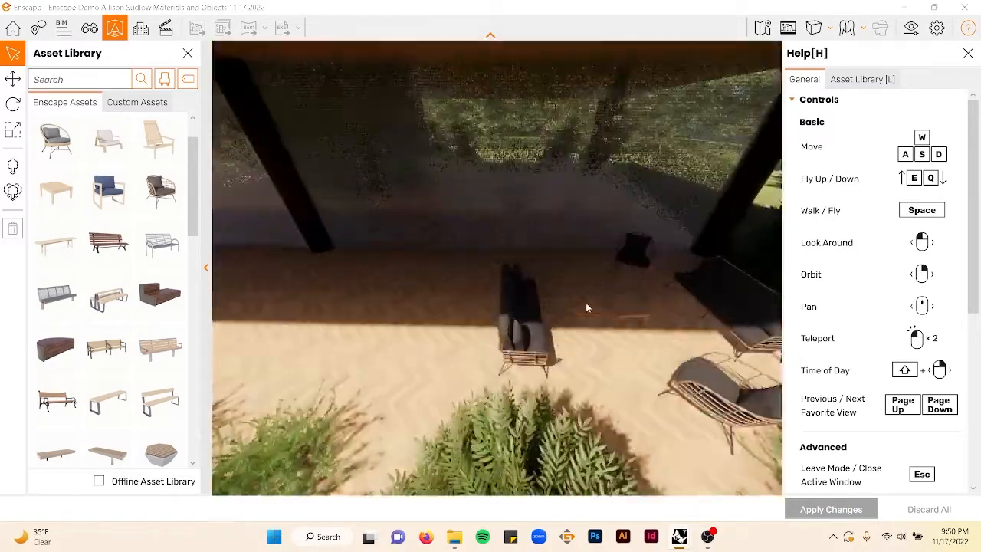
{"action": "scroll", "coordinate": [646, 332], "scroll_direction": "down", "scroll_amount": 2}
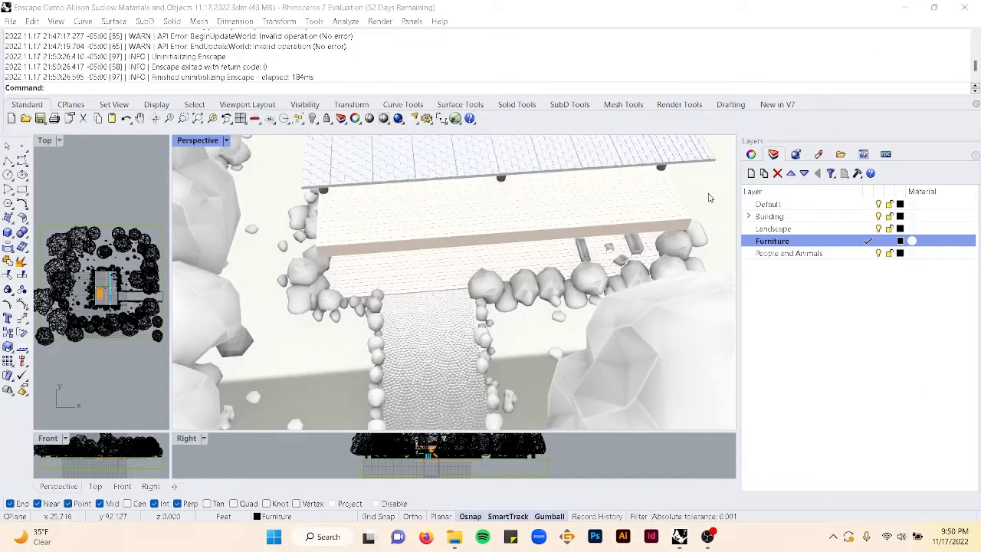
{"action": "scroll", "coordinate": [578, 270], "scroll_direction": "down", "scroll_amount": 5}
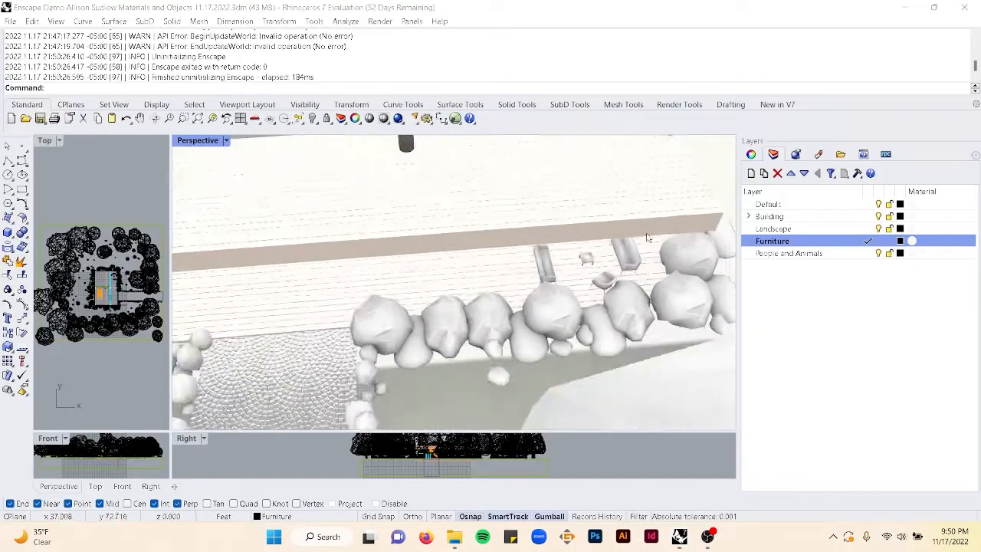
{"action": "scroll", "coordinate": [579, 270], "scroll_direction": "up", "scroll_amount": 1}
{"action": "left_click", "coordinate": [566, 254]}
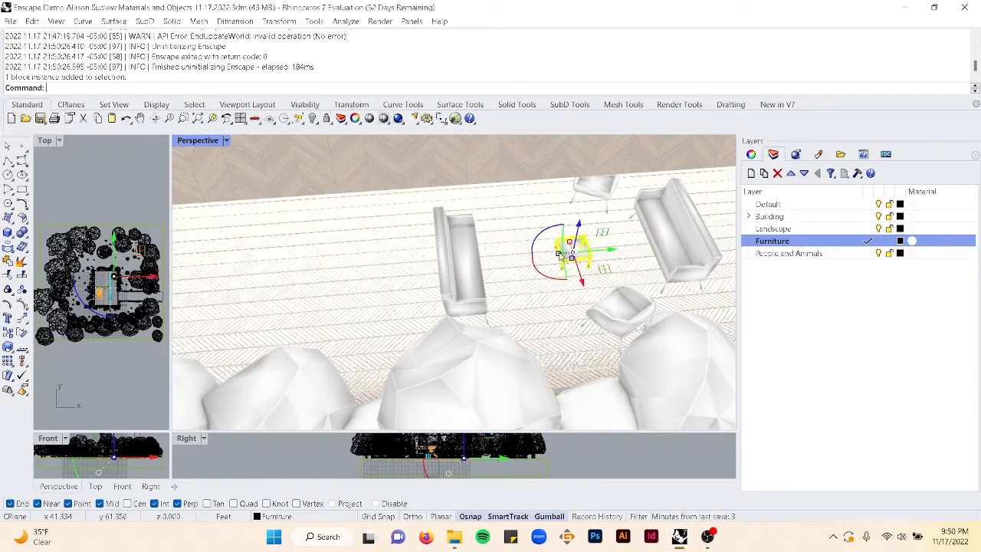
{"action": "left_click_drag", "start_coordinate": [555, 257], "coordinate": [568, 228]}
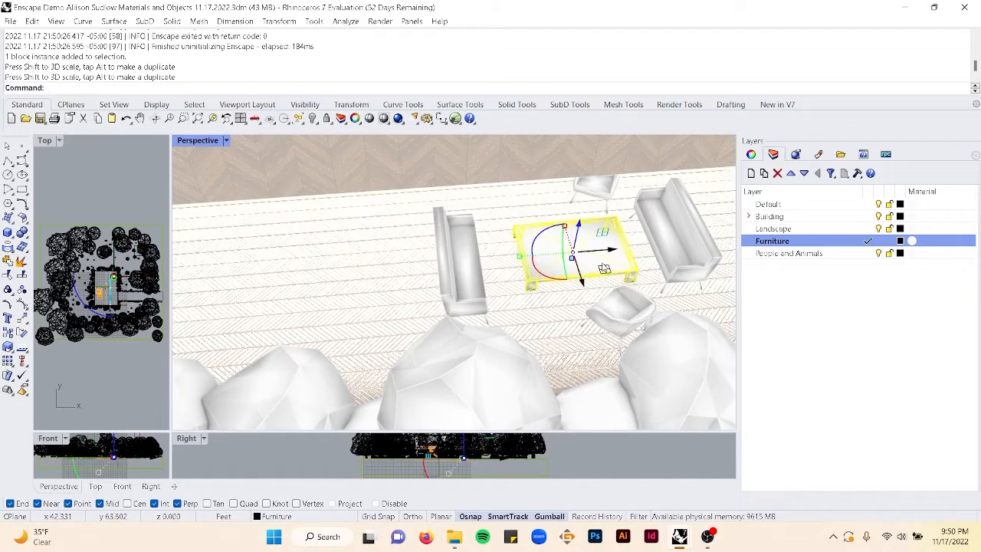
{"action": "key", "text": "Escape"}
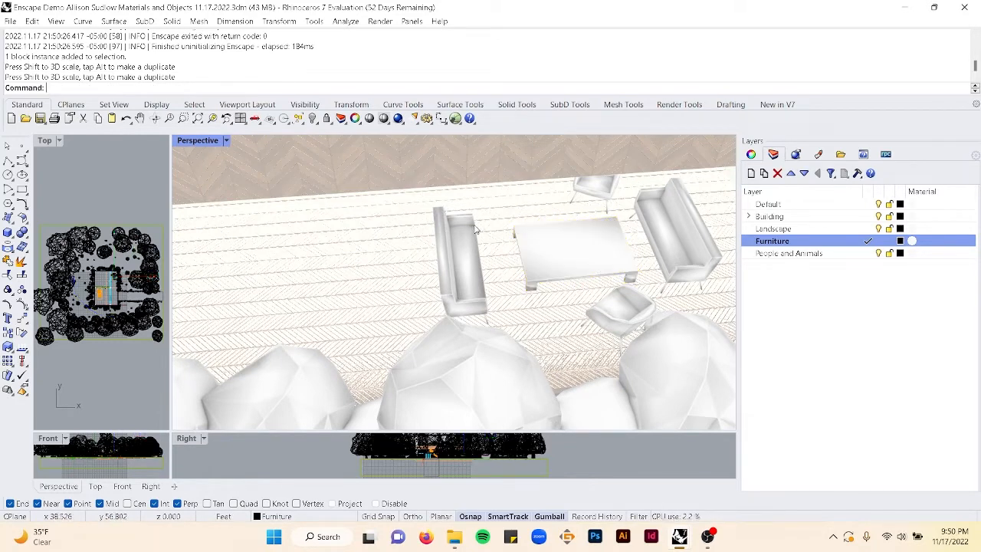
{"action": "key", "text": "ctrl+s"}
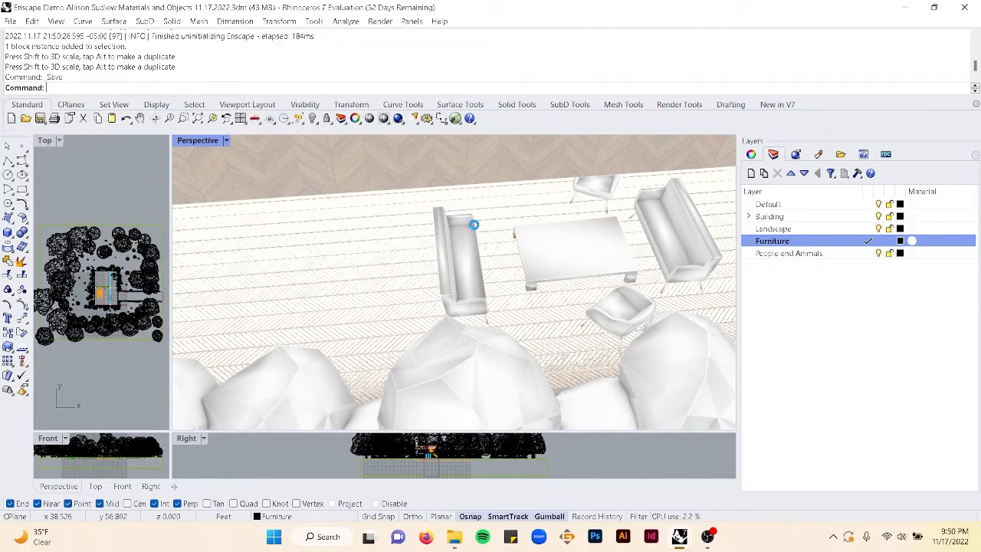
{"action": "key", "text": "Return"}
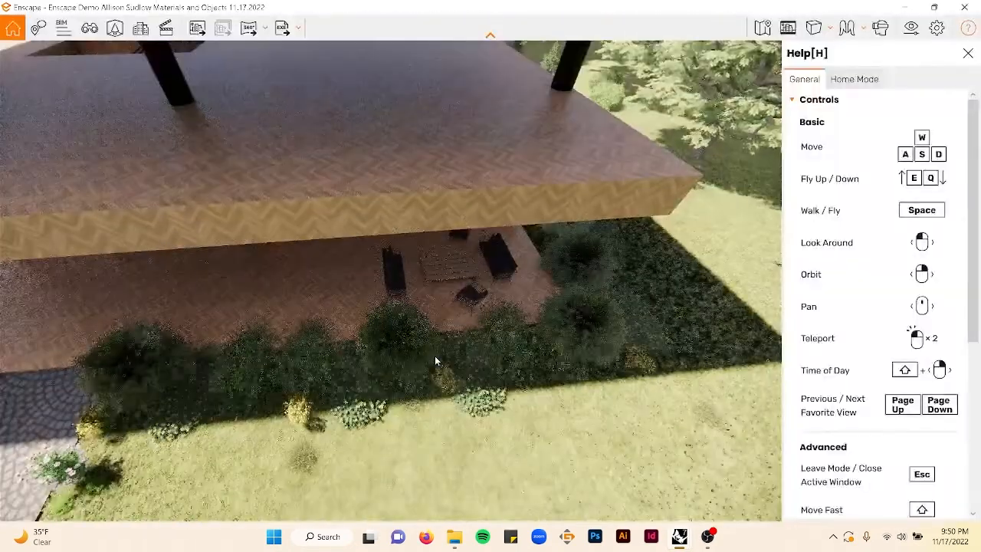
- Fly around the terrace in the Enscape view to review the furniture arrangement
{"action": "double_click", "coordinate": [397, 281]}
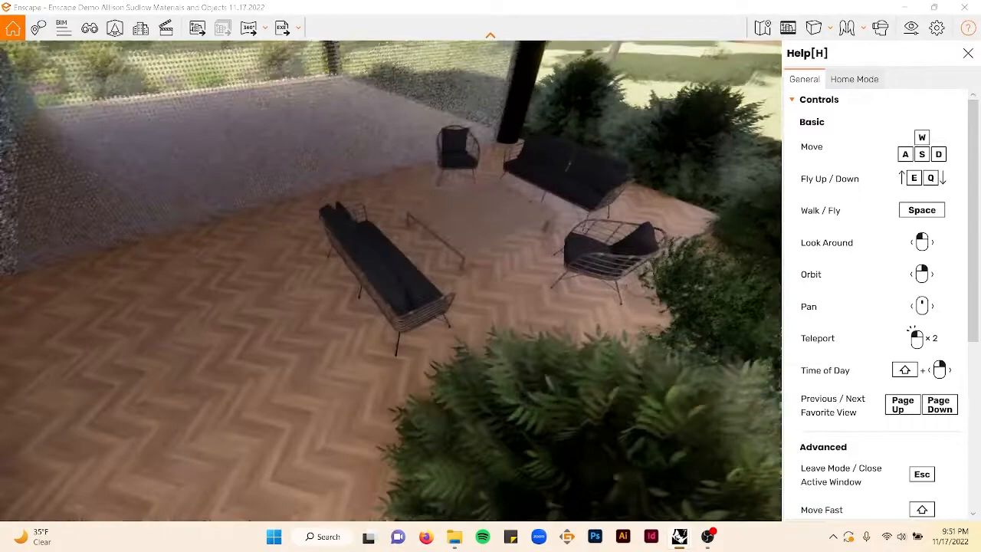
{"action": "right_click_drag", "start_coordinate": [430, 283], "coordinate": [326, 278]}
{"action": "right_click_drag", "start_coordinate": [349, 170], "coordinate": [363, 169]}
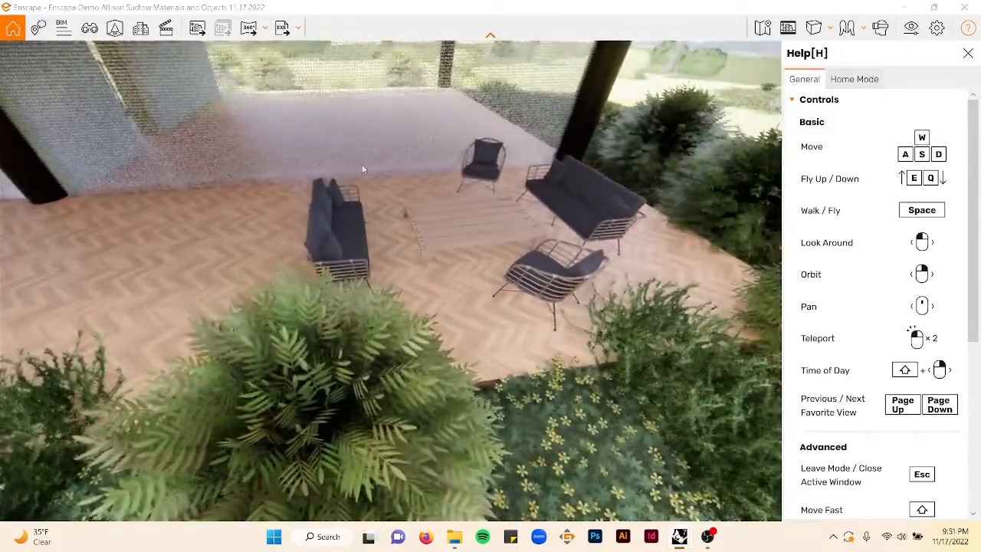
{"action": "scroll", "coordinate": [418, 243], "scroll_direction": "up", "scroll_amount": 5}
{"action": "scroll", "coordinate": [418, 243], "scroll_direction": "down", "scroll_amount": 2}
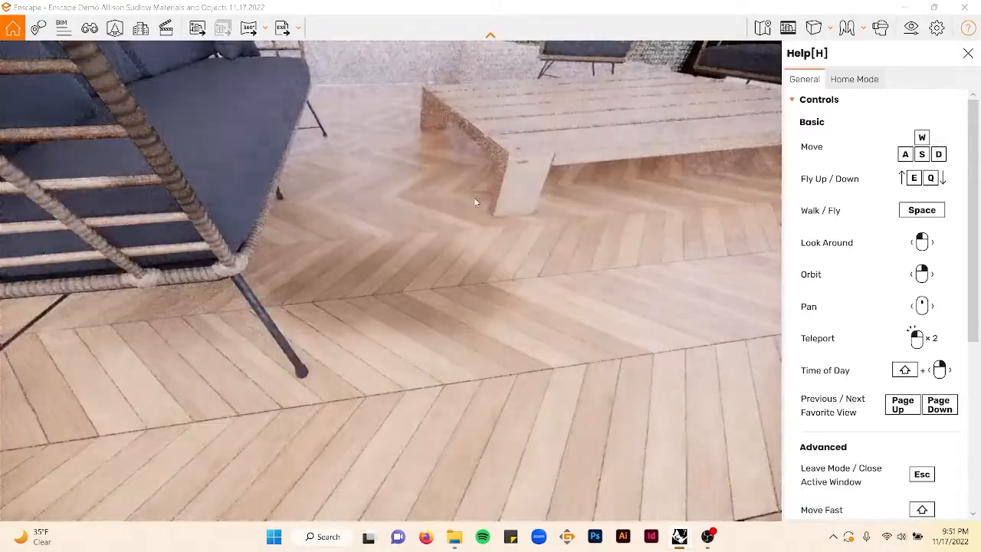
{"action": "right_click_drag", "start_coordinate": [584, 77], "coordinate": [590, 125]}
{"action": "scroll", "coordinate": [503, 162], "scroll_direction": "up", "scroll_amount": 3}
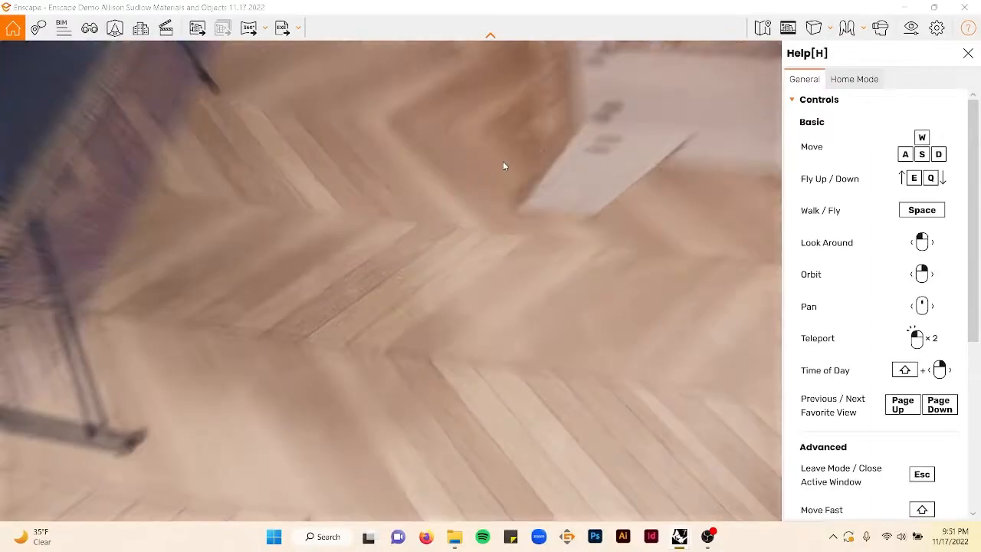
{"action": "scroll", "coordinate": [503, 164], "scroll_direction": "down", "scroll_amount": 5}
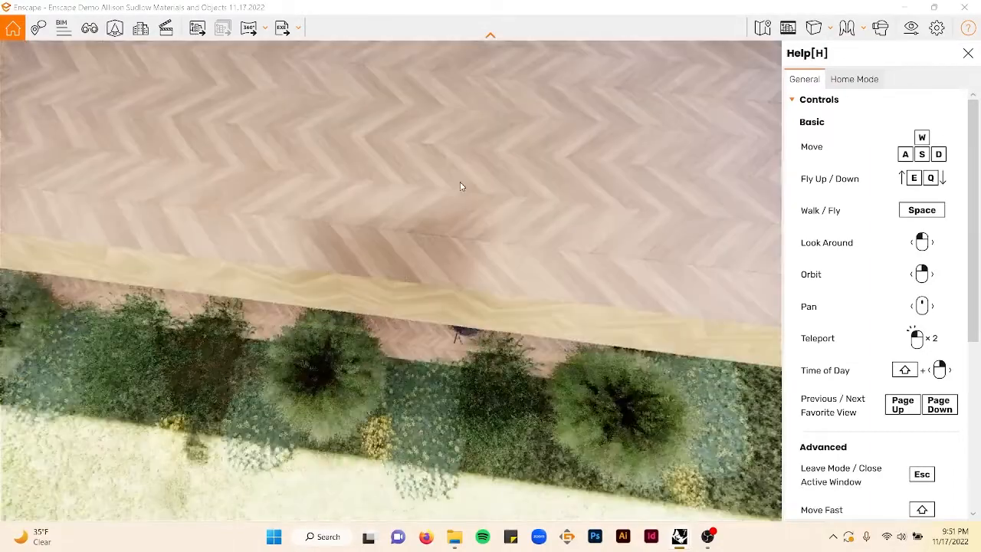
{"action": "mouse_move", "coordinate": [463, 184]}
{"action": "right_mouse_down"}
{"action": "mouse_move", "coordinate": [491, 150]}
{"action": "mouse_move", "coordinate": [463, 165]}
{"action": "right_mouse_up"}
{"action": "key", "text": "q"}
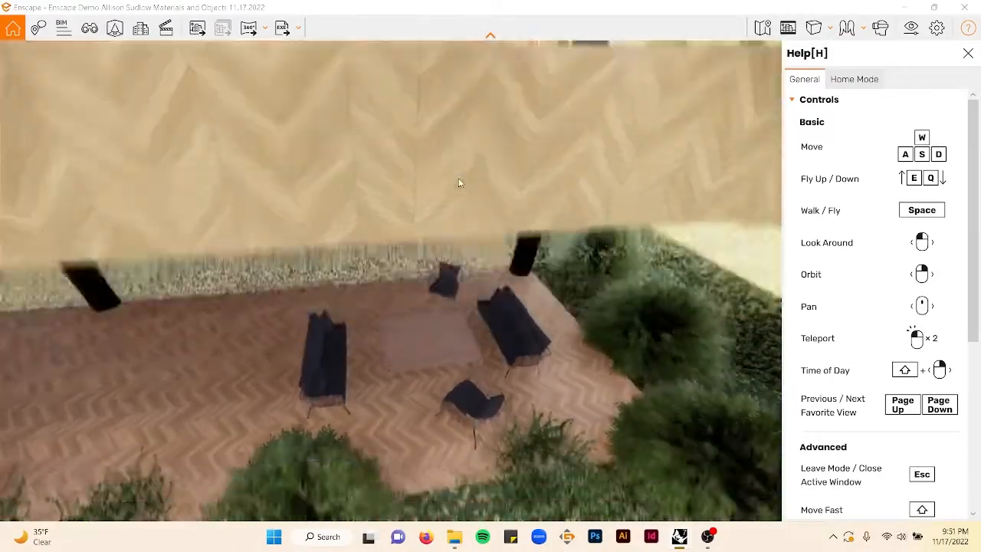
{"action": "key", "text": "a"}
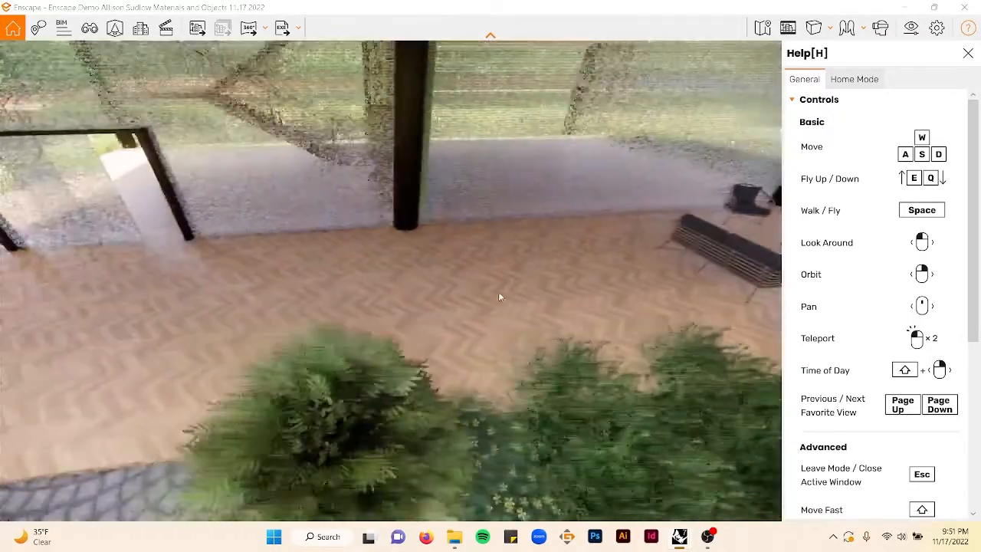
{"action": "mouse_move", "coordinate": [499, 291]}
{"action": "right_mouse_down"}
{"action": "mouse_move", "coordinate": [529, 291]}
{"action": "mouse_move", "coordinate": [499, 288]}
{"action": "mouse_move", "coordinate": [506, 292]}
{"action": "right_mouse_up"}
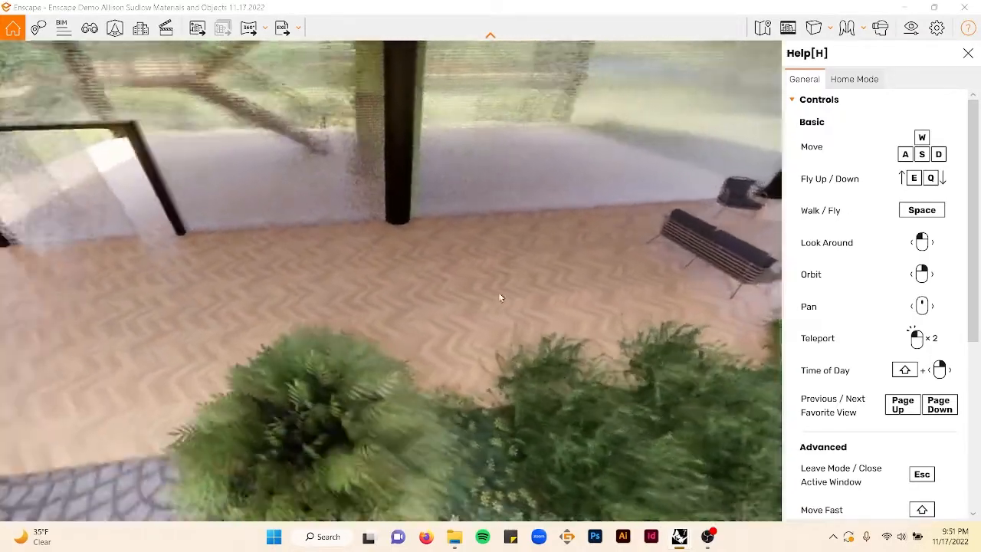
{"action": "key", "text": "shift+a"}
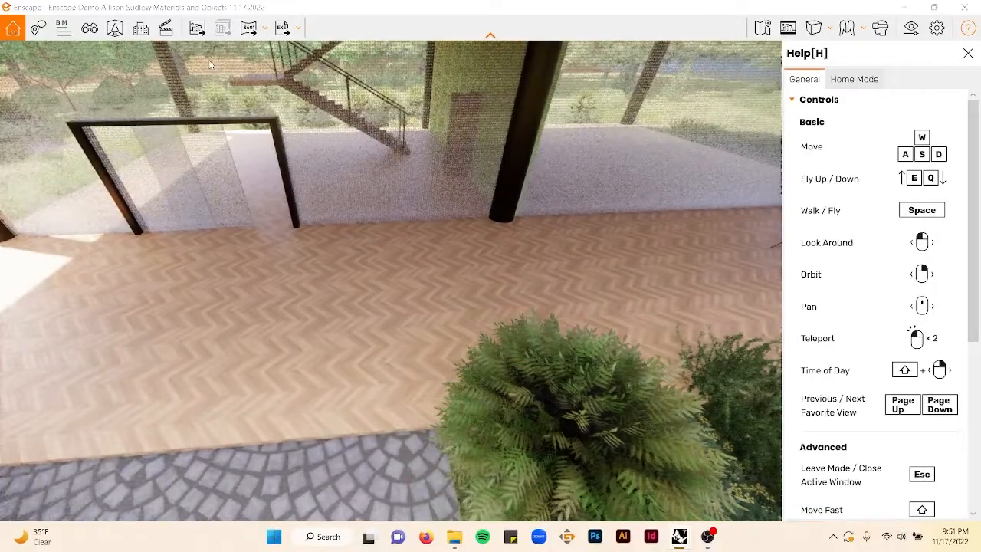
- Search the asset library for fire and place a patio heater beside the terrace column
{"action": "left_click", "coordinate": [115, 28]}
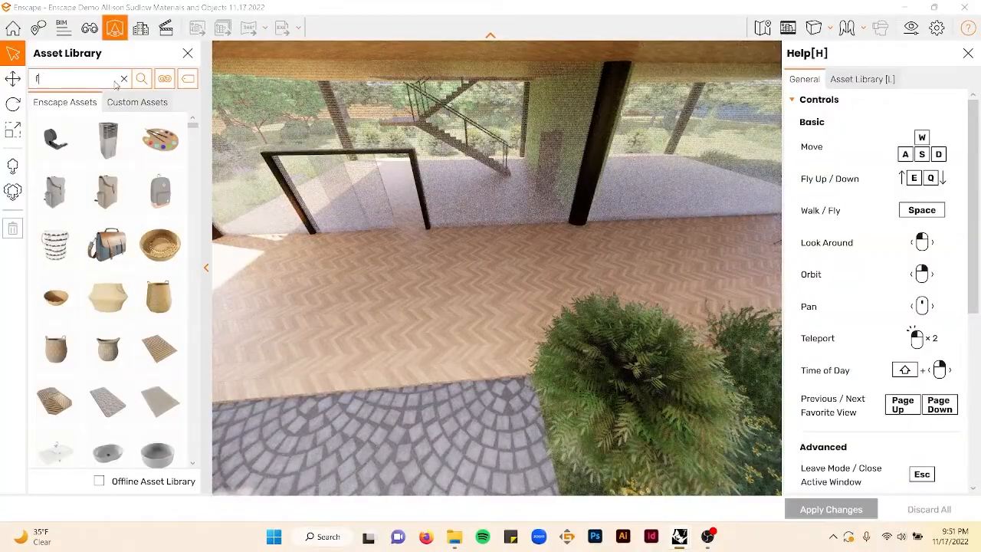
{"action": "type", "text": "firepit"}
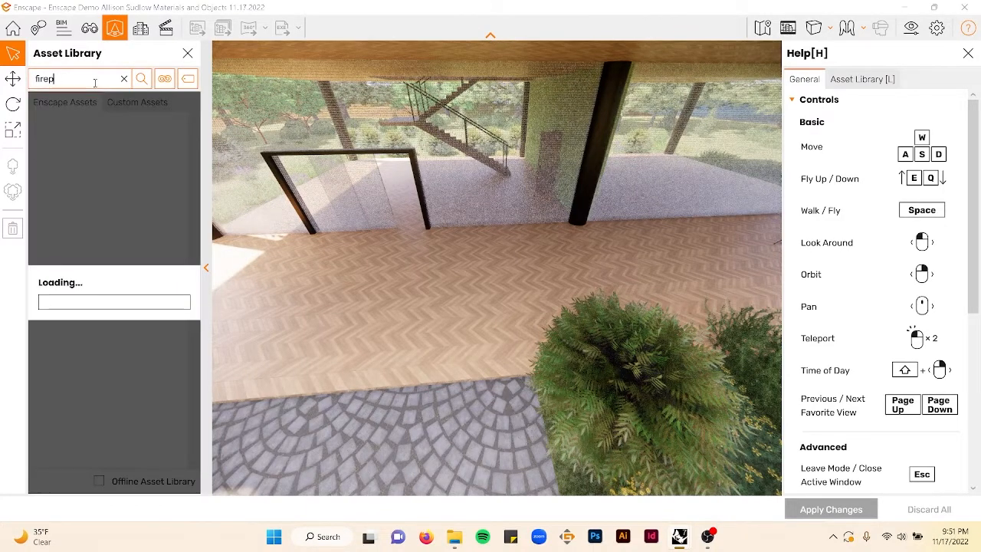
{"action": "key", "text": "BackSpace"}
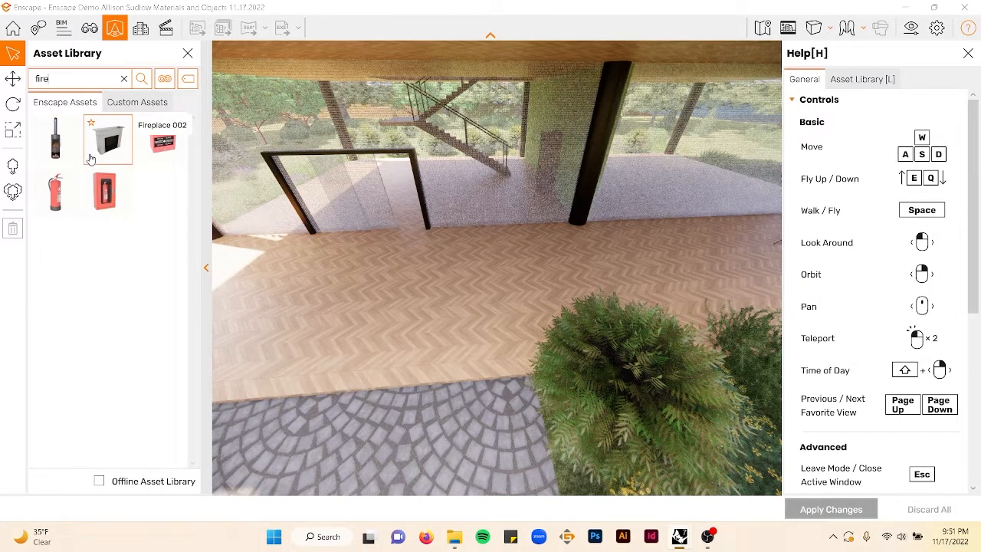
{"action": "left_click", "coordinate": [90, 159]}
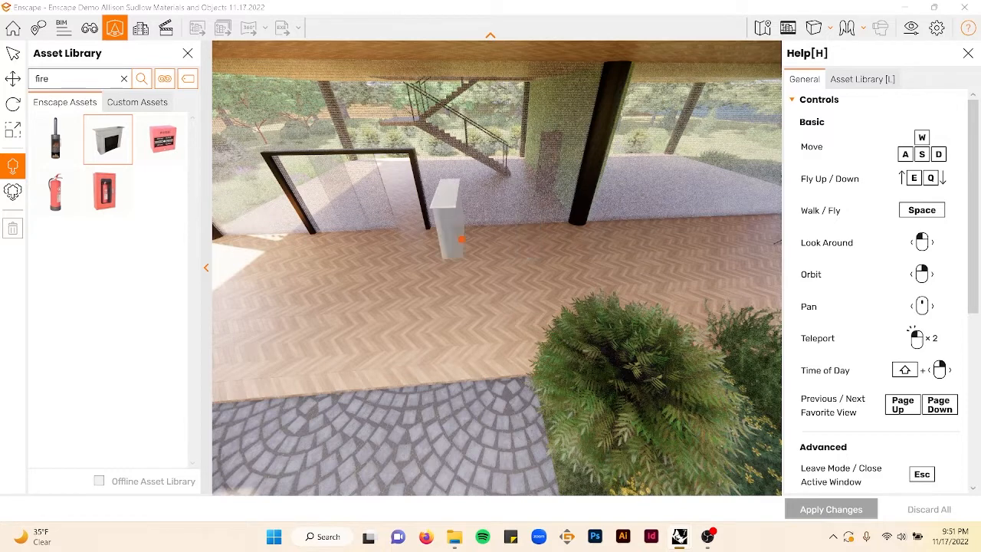
{"action": "key", "text": "Escape"}
{"action": "left_click", "coordinate": [64, 142]}
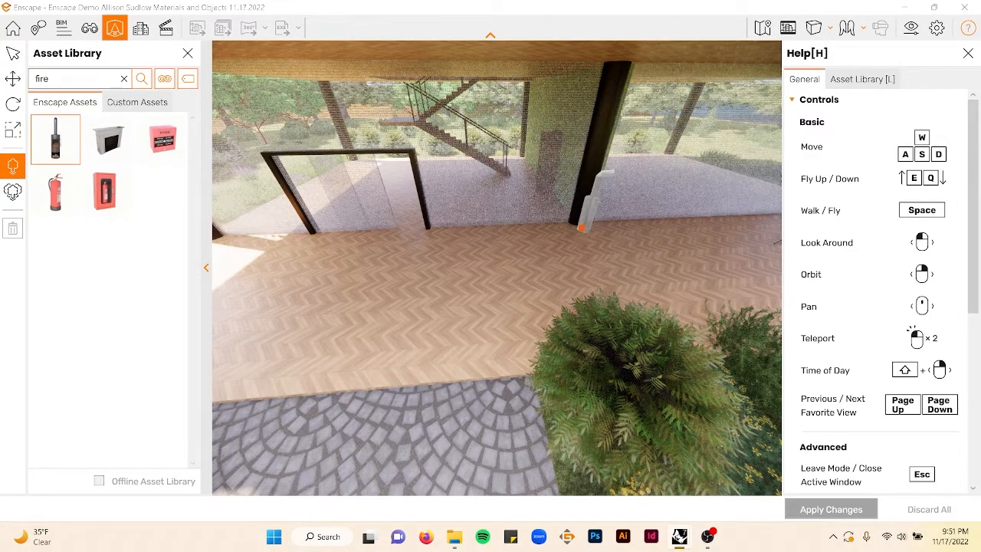
{"action": "left_click", "coordinate": [583, 227]}
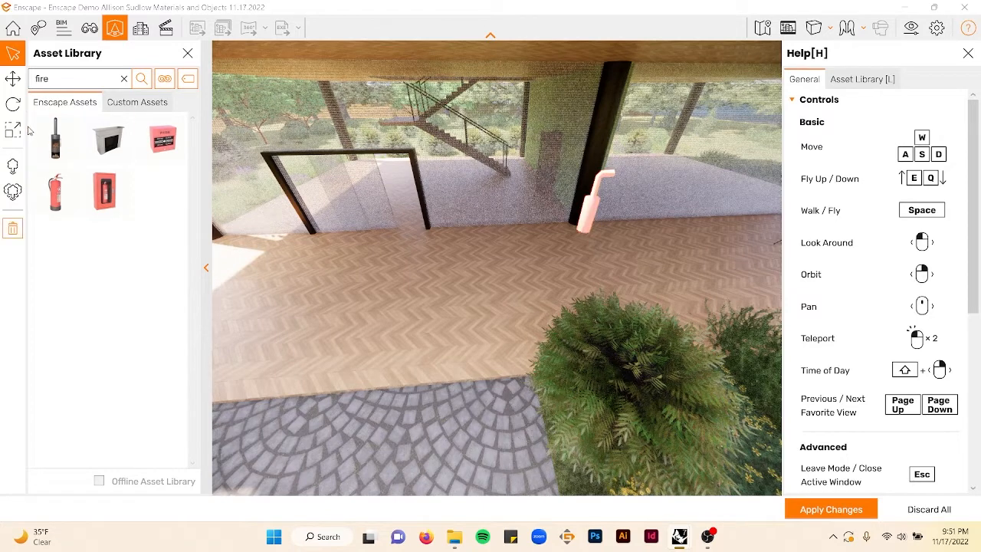
- Rotate the patio heater to about 94.5° and apply the changes
{"action": "left_click", "coordinate": [13, 84]}
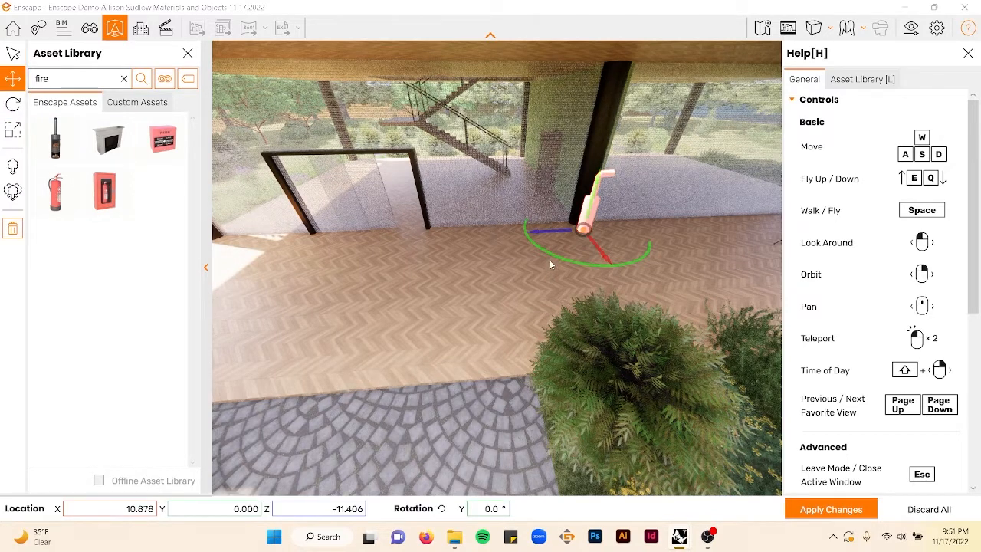
{"action": "left_click_drag", "start_coordinate": [552, 253], "coordinate": [593, 254]}
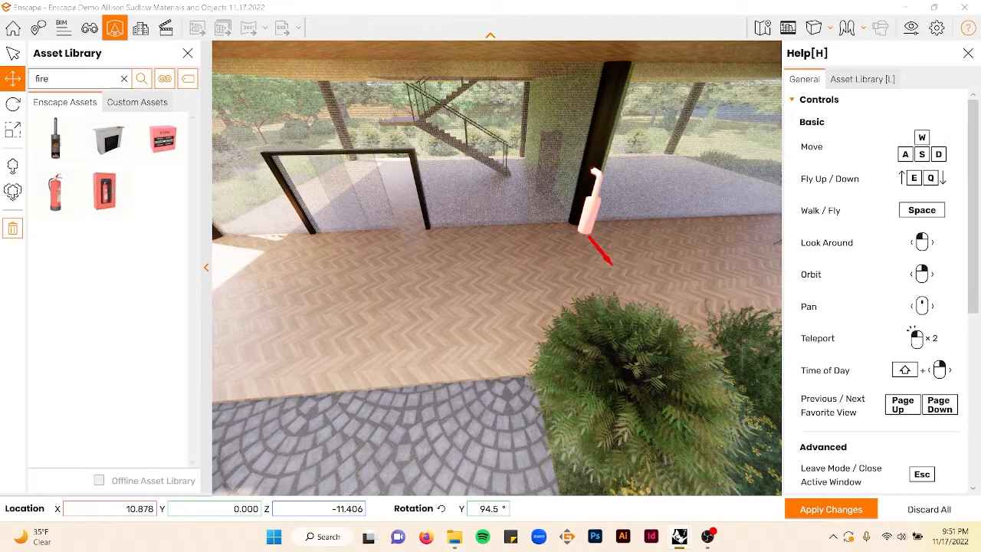
{"action": "left_click", "coordinate": [830, 509]}
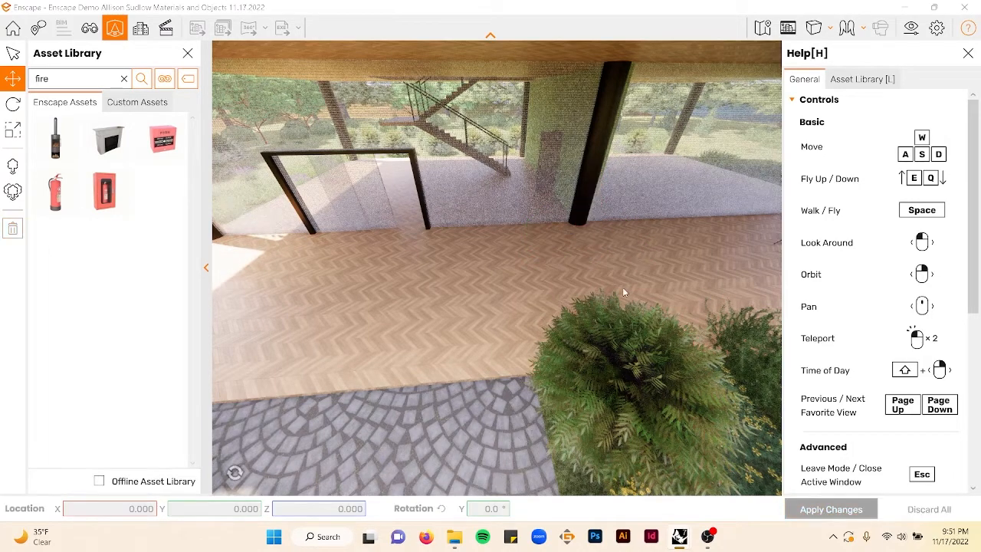
{"action": "right_click_drag", "start_coordinate": [652, 258], "coordinate": [630, 229]}
{"action": "scroll", "coordinate": [620, 220], "scroll_direction": "up", "scroll_amount": 5}
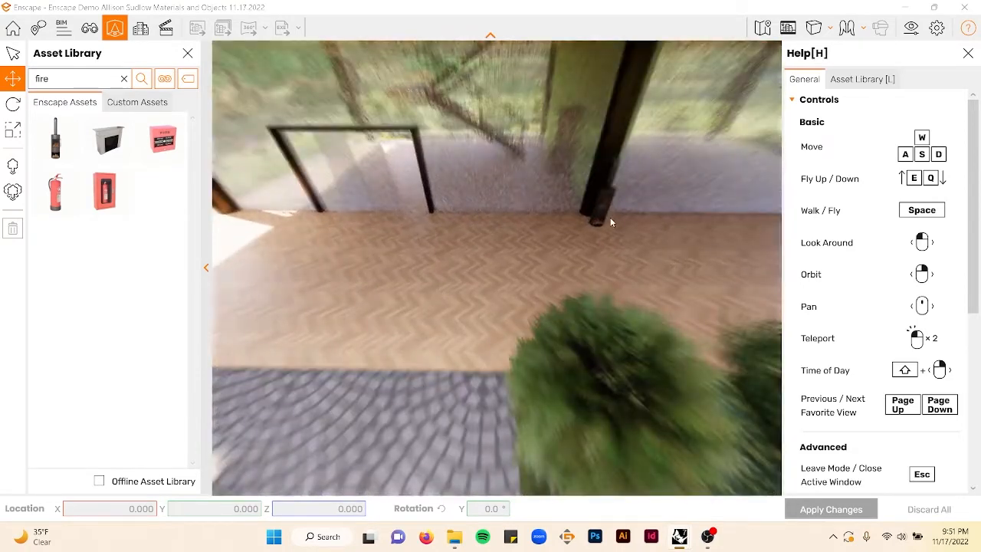
- Scale the patio heater beside the terrace column up to about 187% and apply the changes
{"action": "scroll", "coordinate": [629, 215], "scroll_direction": "down", "scroll_amount": 5}
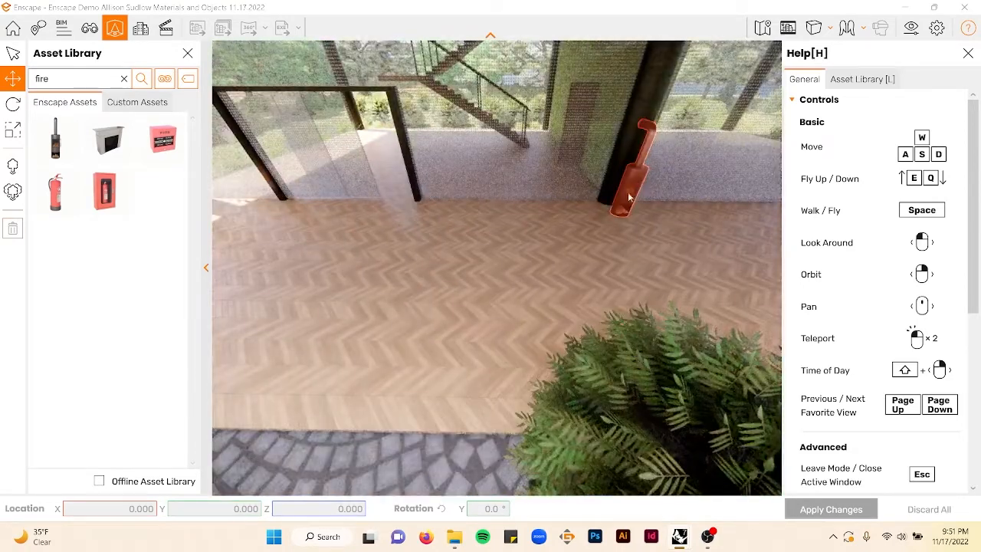
{"action": "left_click", "coordinate": [629, 197]}
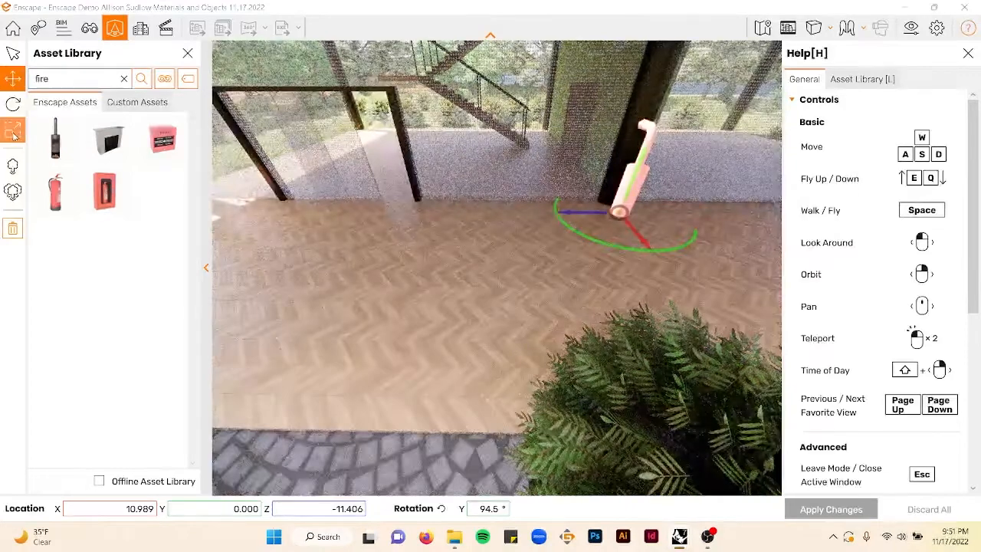
{"action": "left_click", "coordinate": [12, 132]}
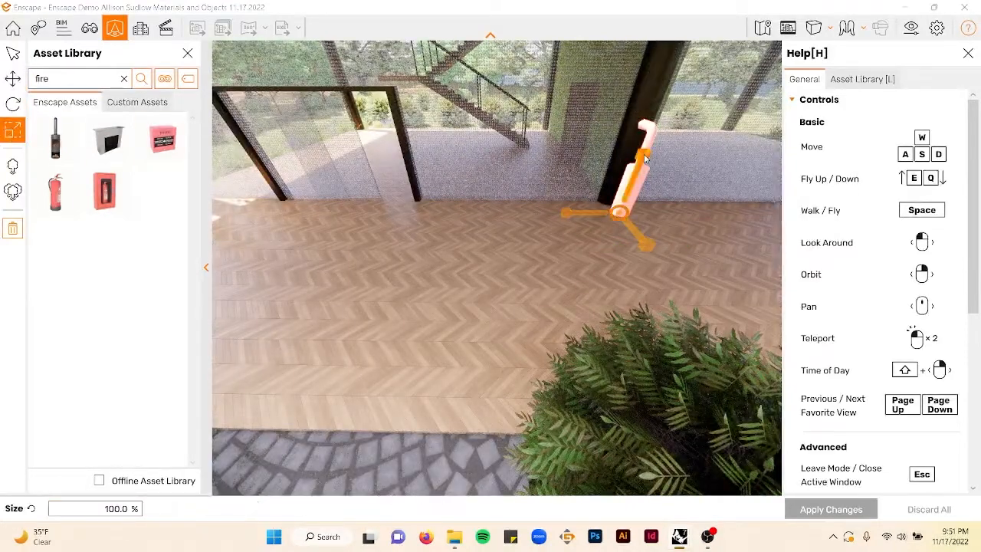
{"action": "left_click_drag", "start_coordinate": [646, 159], "coordinate": [667, 106]}
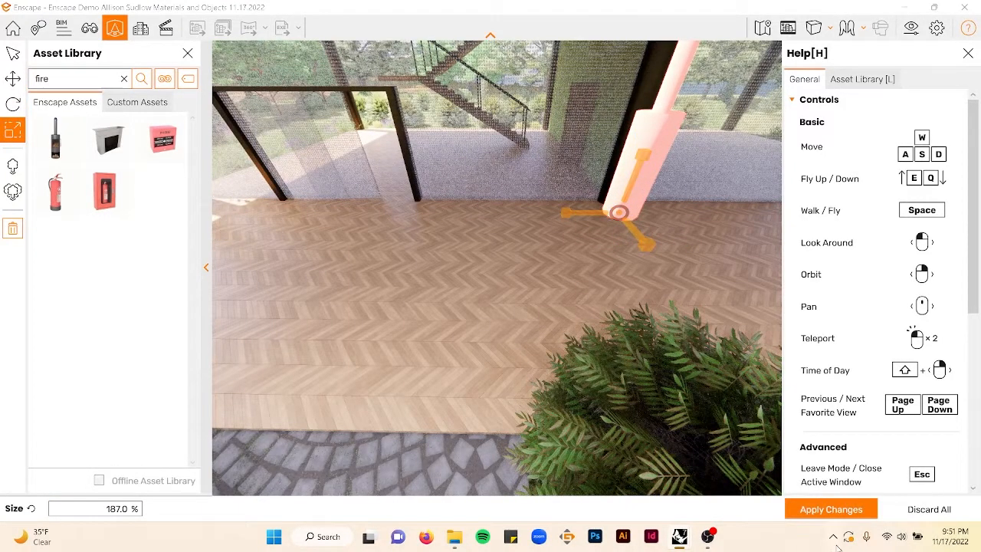
{"action": "left_click", "coordinate": [829, 510]}
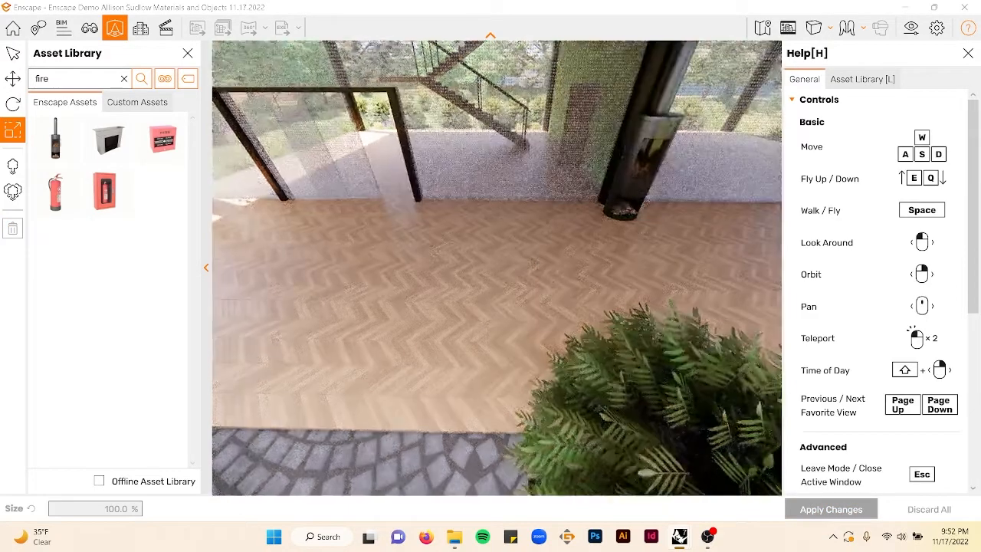
- Clear the fire search and filter the asset library to the Furniture category
{"action": "mouse_move", "coordinate": [553, 297]}
{"action": "right_mouse_down"}
{"action": "mouse_move", "coordinate": [554, 287]}
{"action": "mouse_move", "coordinate": [569, 287]}
{"action": "right_mouse_up"}
{"action": "key", "text": "d"}
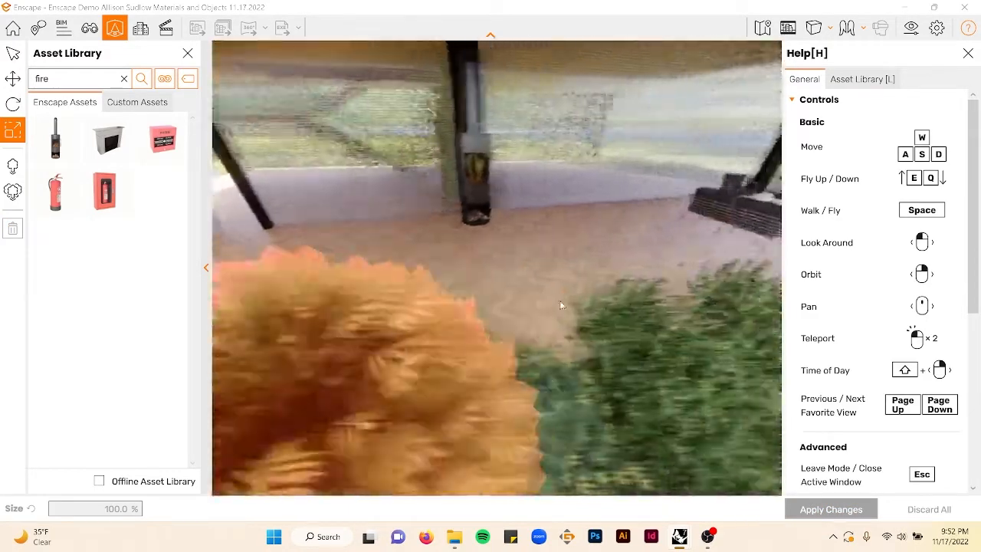
{"action": "key", "text": "a"}
{"action": "key", "text": "s"}
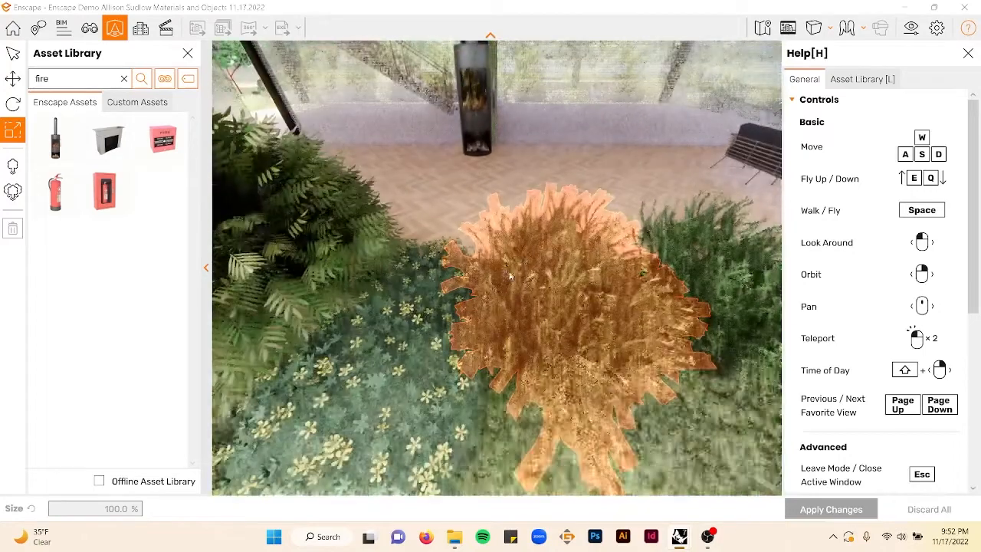
{"action": "key", "text": "w"}
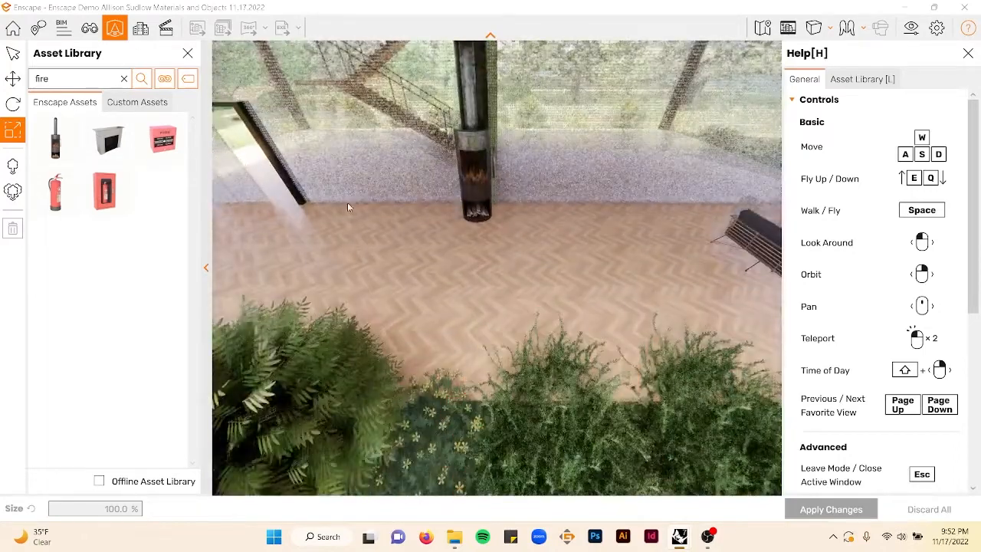
{"action": "left_click", "coordinate": [163, 78]}
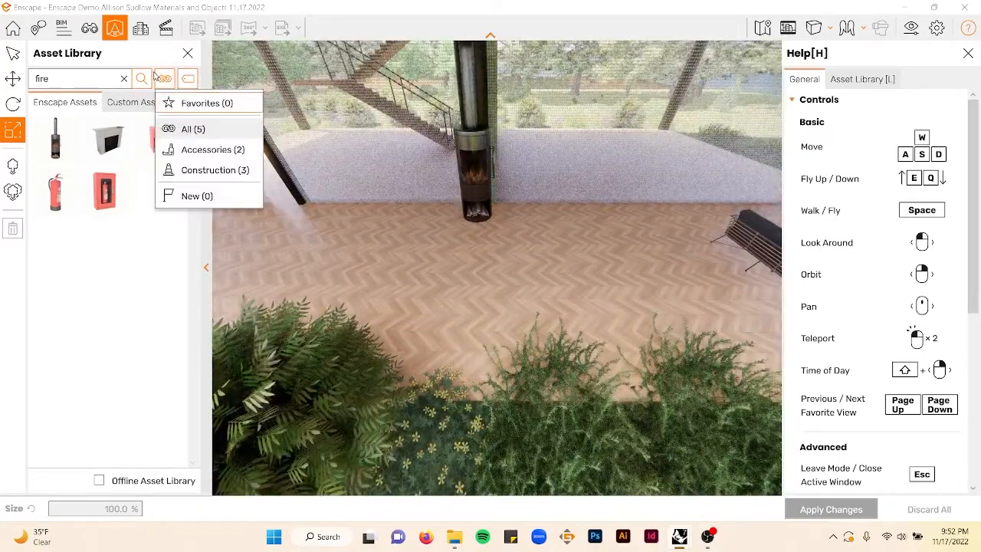
{"action": "left_click", "coordinate": [123, 79]}
{"action": "left_click", "coordinate": [163, 80]}
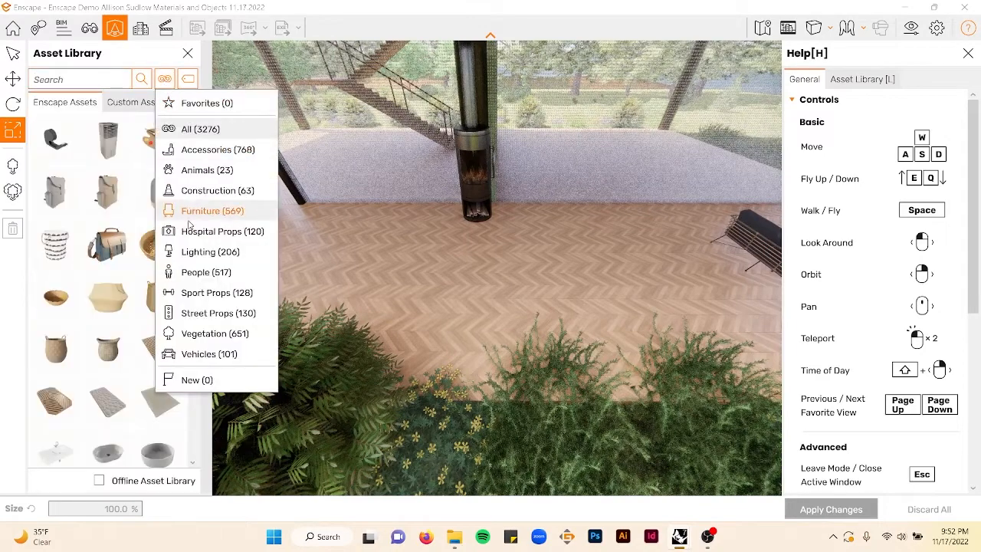
{"action": "left_click", "coordinate": [190, 208]}
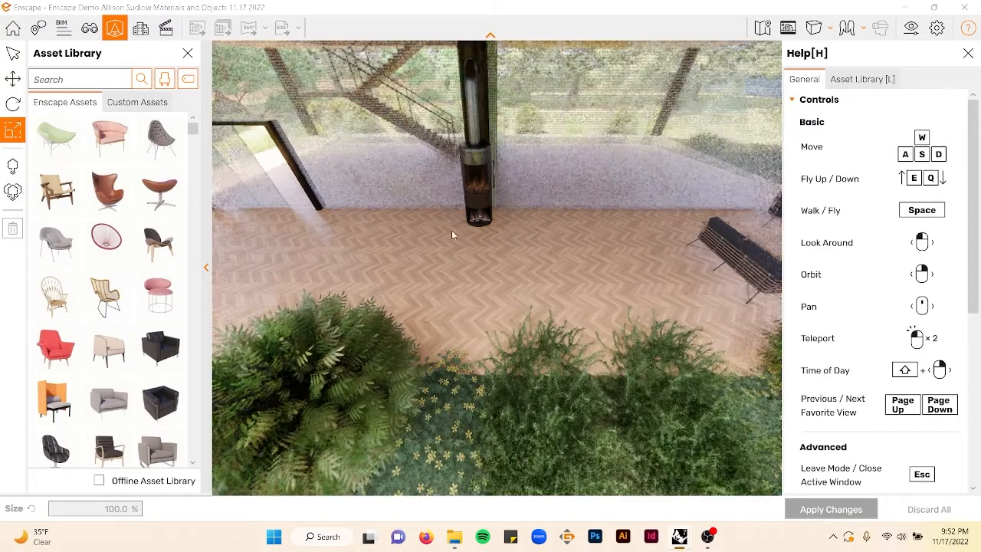
- Place the Bench 009: Round curved bench on the terrace floor in front of the patio heater and apply the changes
{"action": "scroll", "coordinate": [146, 276], "scroll_direction": "down", "scroll_amount": 10}
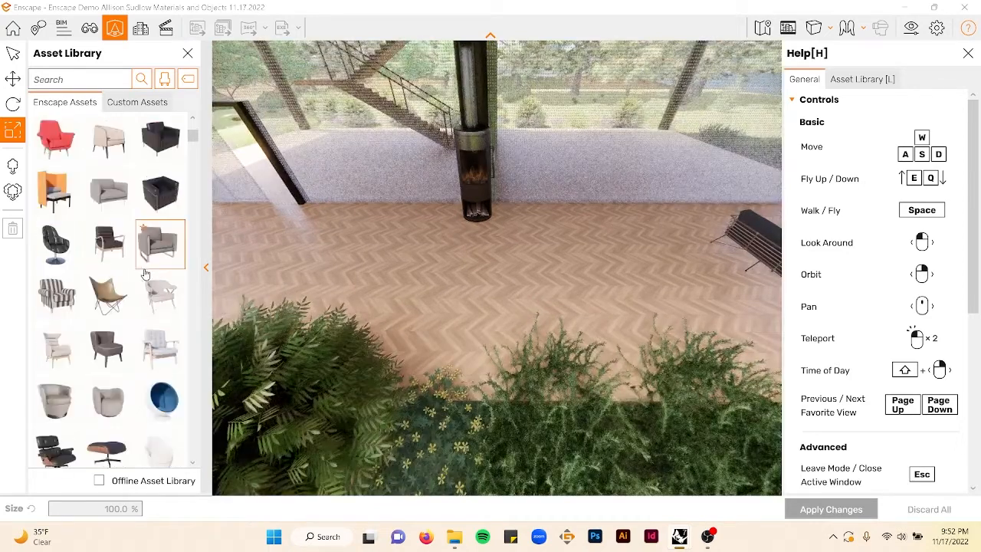
{"action": "scroll", "coordinate": [91, 322], "scroll_direction": "down", "scroll_amount": 6}
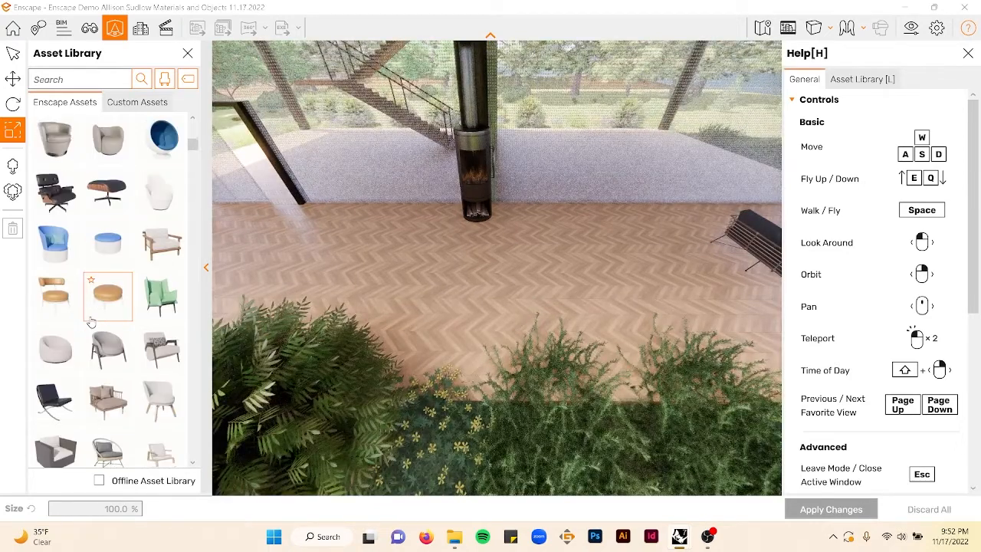
{"action": "left_click", "coordinate": [108, 244]}
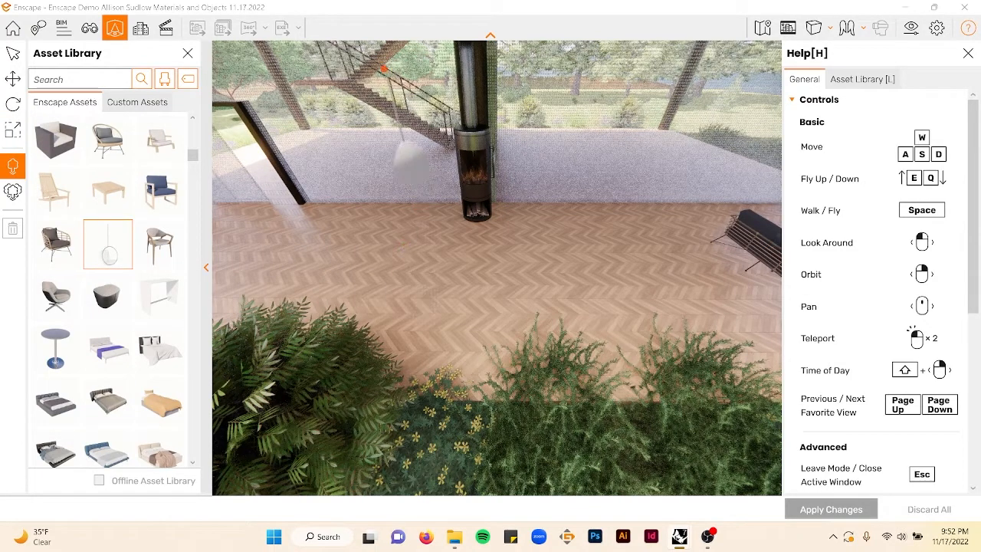
{"action": "key", "text": "Escape"}
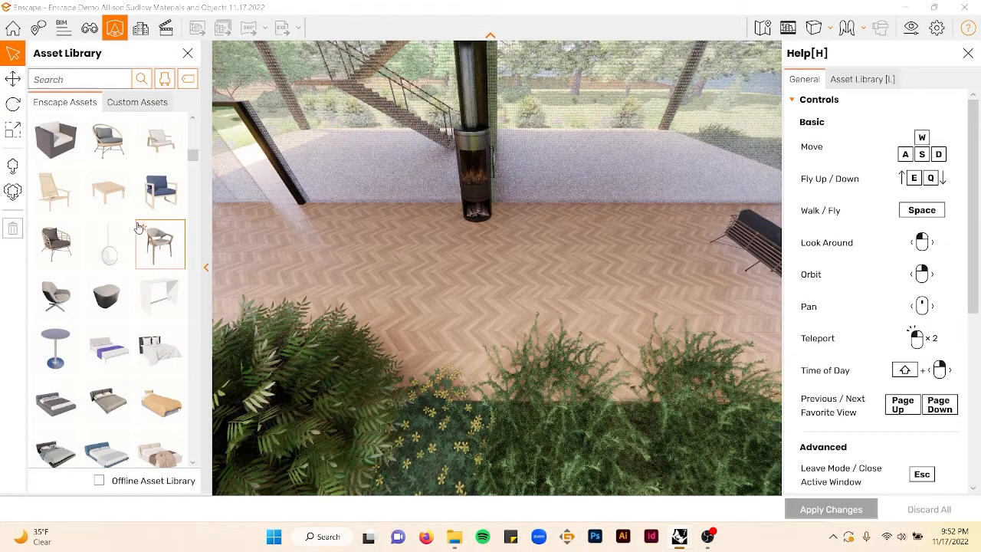
{"action": "scroll", "coordinate": [139, 228], "scroll_direction": "down", "scroll_amount": 3}
{"action": "scroll", "coordinate": [140, 232], "scroll_direction": "down", "scroll_amount": 5}
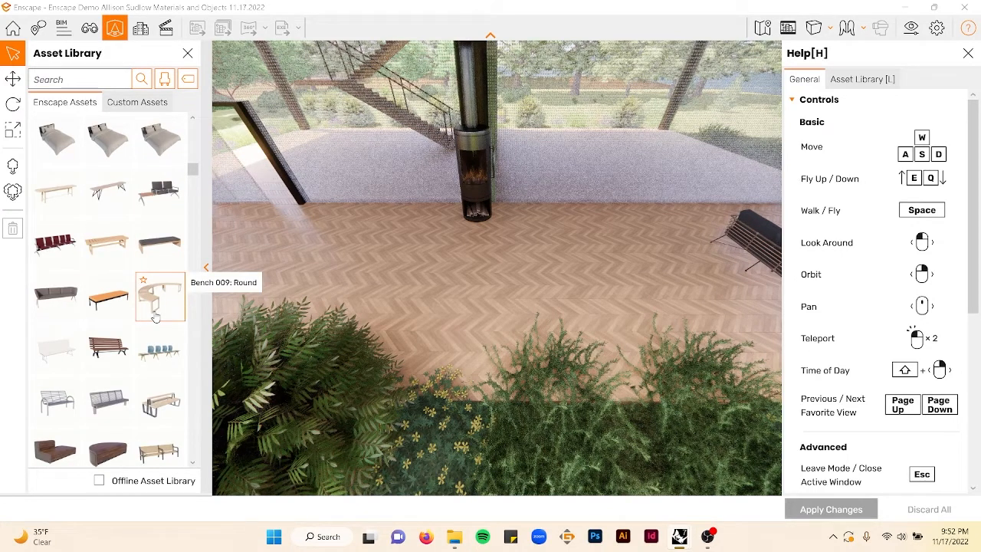
{"action": "left_click", "coordinate": [156, 317]}
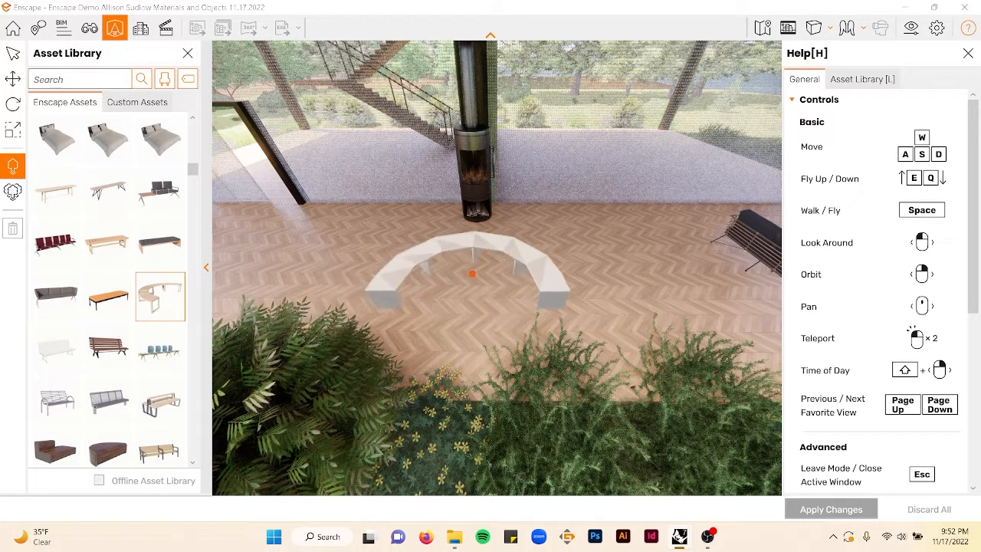
{"action": "left_click", "coordinate": [471, 275]}
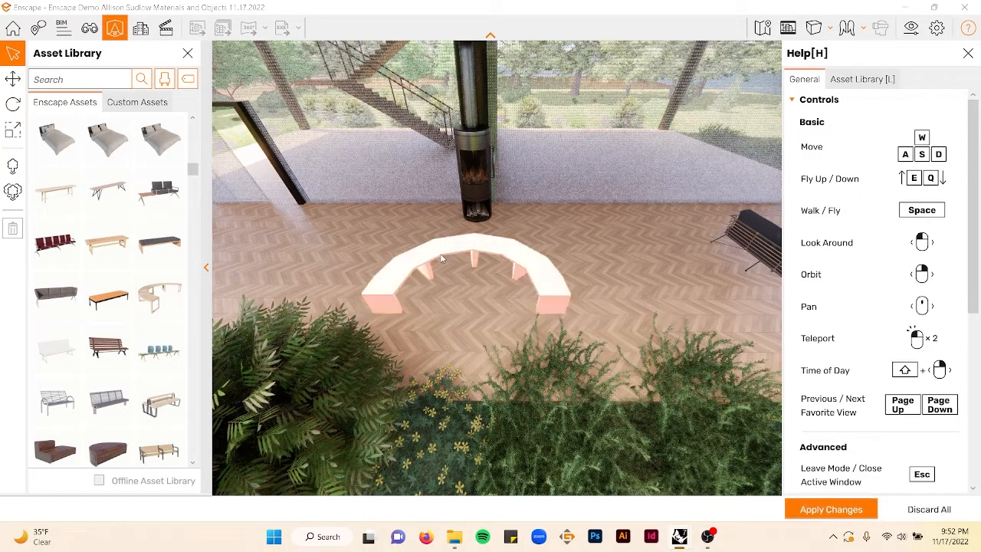
{"action": "left_click", "coordinate": [11, 83]}
{"action": "mouse_move", "coordinate": [428, 314]}
{"action": "left_mouse_down"}
{"action": "mouse_move", "coordinate": [525, 294]}
{"action": "mouse_move", "coordinate": [495, 248]}
{"action": "mouse_move", "coordinate": [517, 261]}
{"action": "mouse_move", "coordinate": [428, 315]}
{"action": "left_mouse_up"}
{"action": "left_click", "coordinate": [820, 510]}
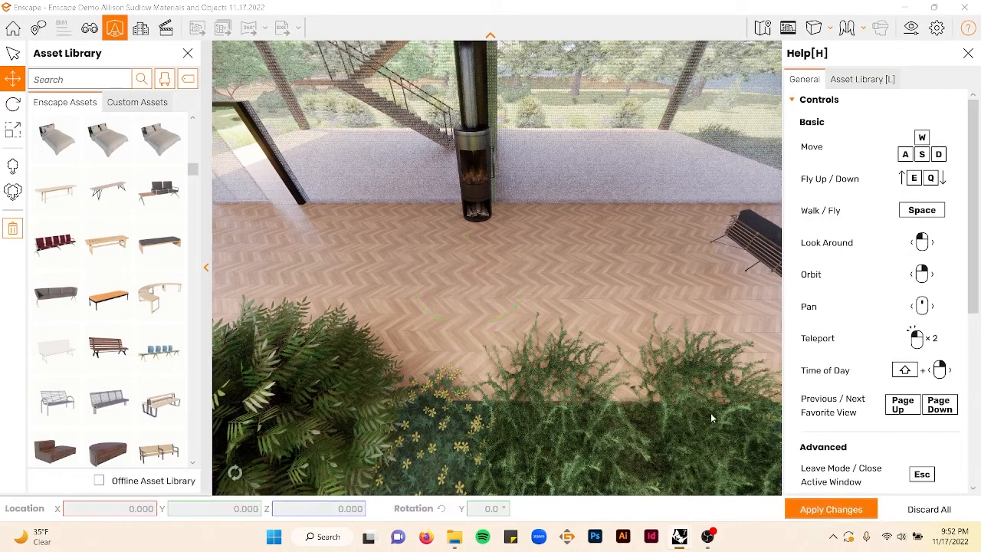
- Reset the asset category filter to All and search the library for potted plant
{"action": "scroll", "coordinate": [439, 312], "scroll_direction": "down", "scroll_amount": 5}
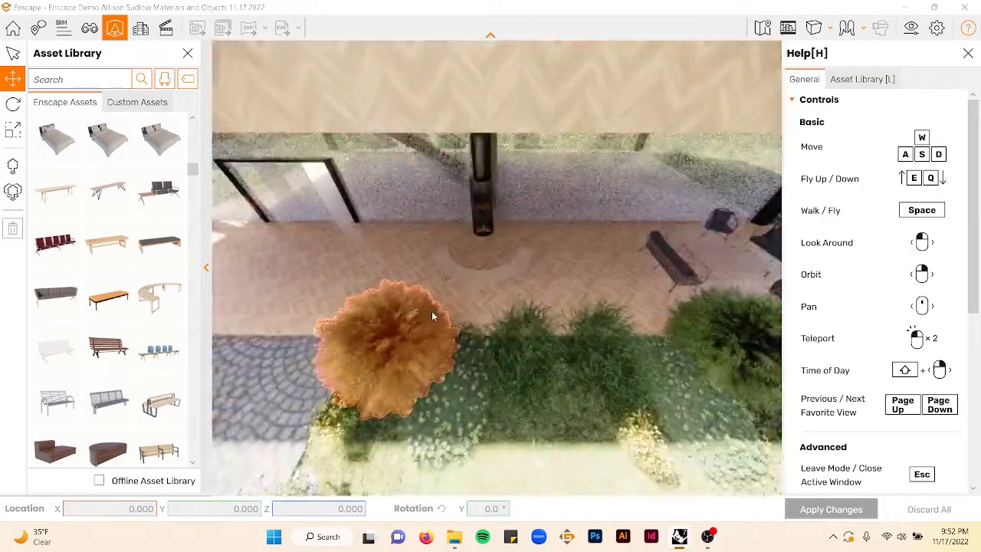
{"action": "right_click_drag", "start_coordinate": [434, 314], "coordinate": [453, 299]}
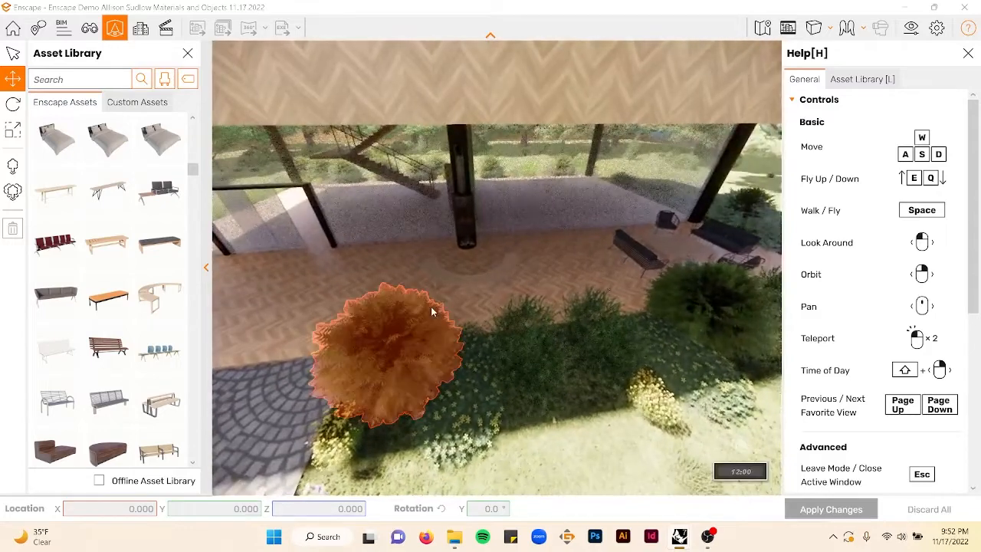
{"action": "key", "text": "a"}
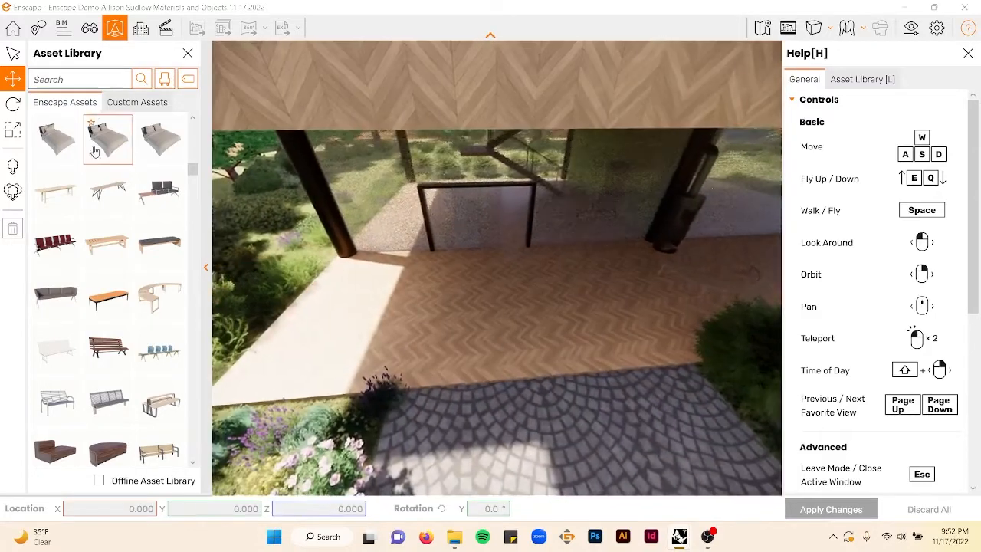
{"action": "left_click", "coordinate": [164, 80]}
{"action": "left_click", "coordinate": [184, 129]}
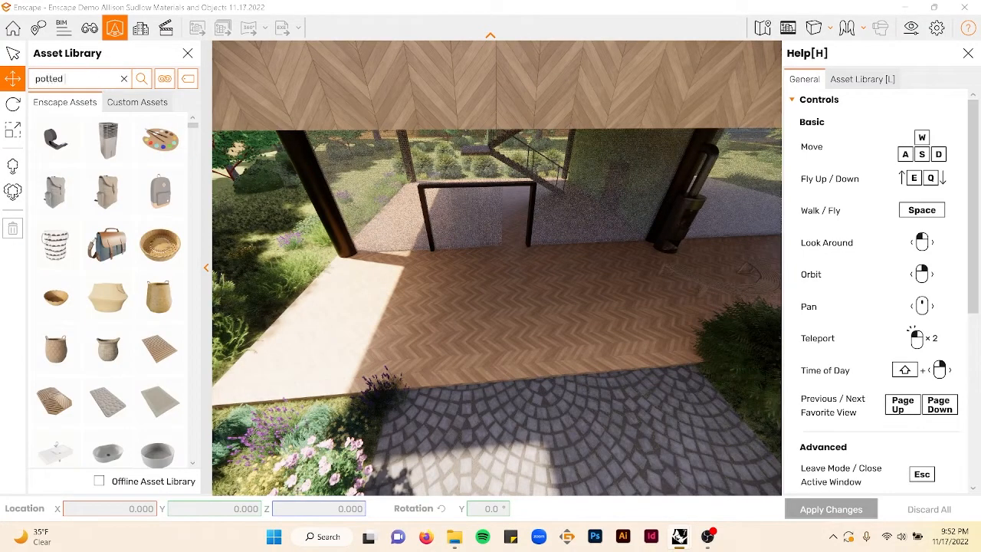
{"action": "key", "text": "Return"}
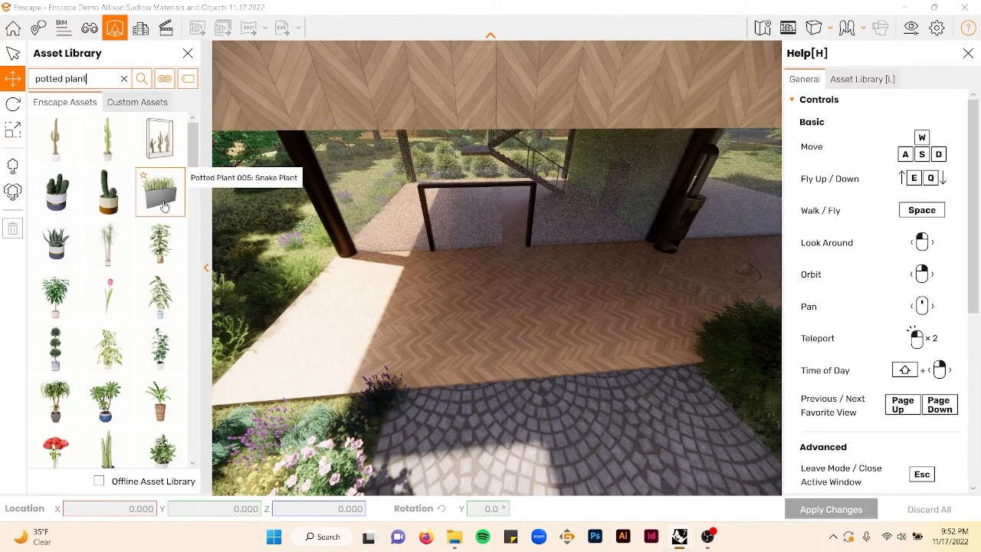
- Place three Potted Plant 005: Snake Plant planters in a row along the terrace's edge
{"action": "left_click", "coordinate": [160, 203]}
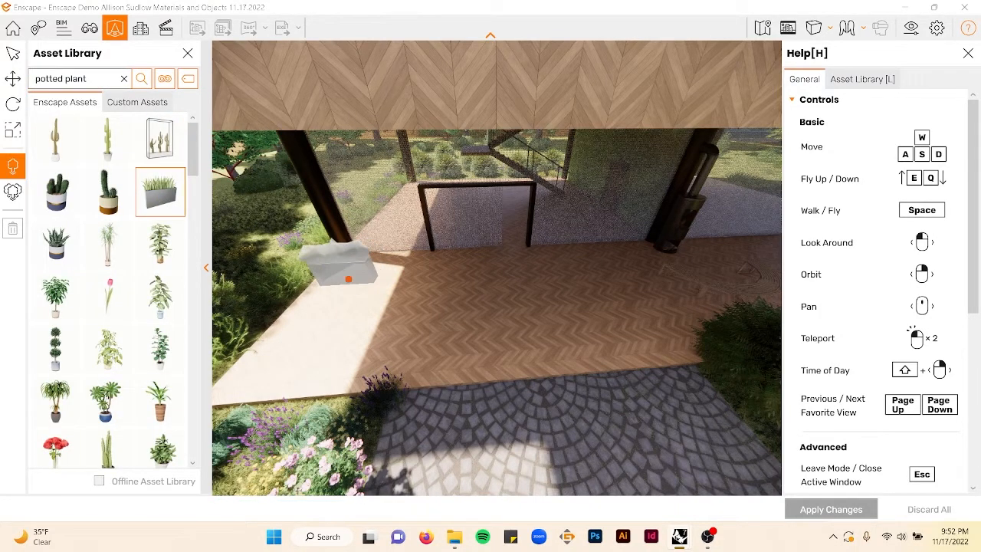
{"action": "left_click", "coordinate": [355, 266]}
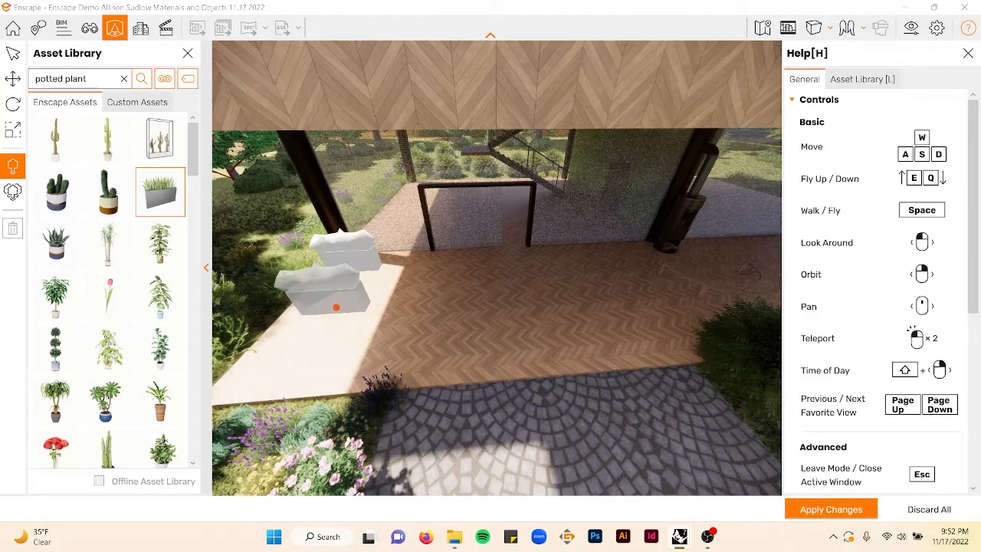
{"action": "left_click", "coordinate": [336, 307]}
{"action": "left_click", "coordinate": [288, 351]}
{"action": "key", "text": "Escape"}
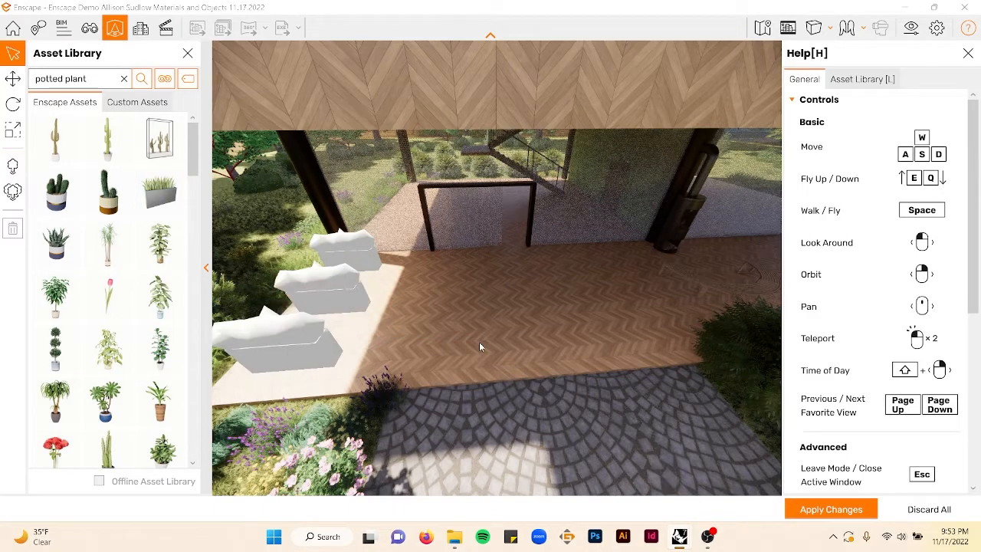
- Browse the potted plant results, previewing several plant assets without placing any of them
{"action": "key", "text": "w"}
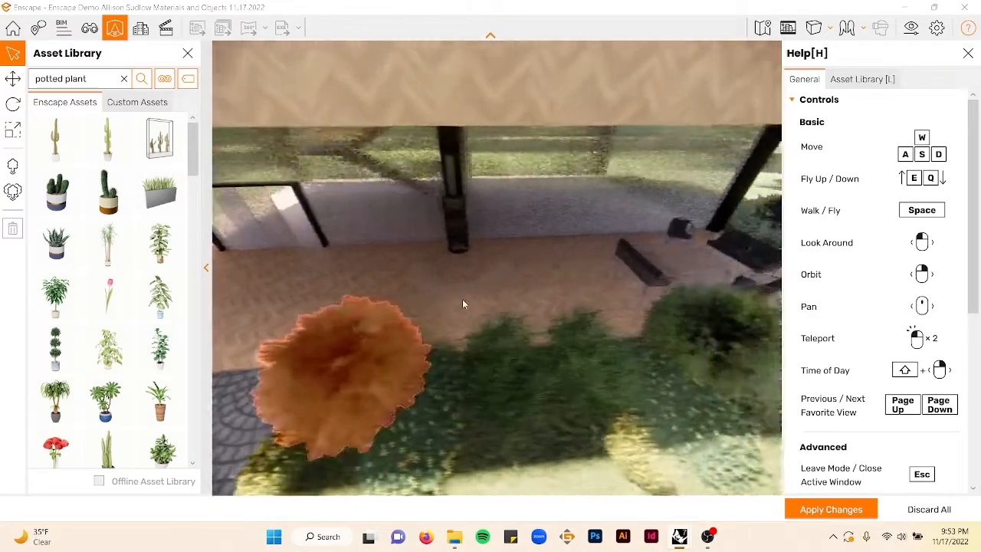
{"action": "left_click_drag", "start_coordinate": [462, 305], "coordinate": [581, 252]}
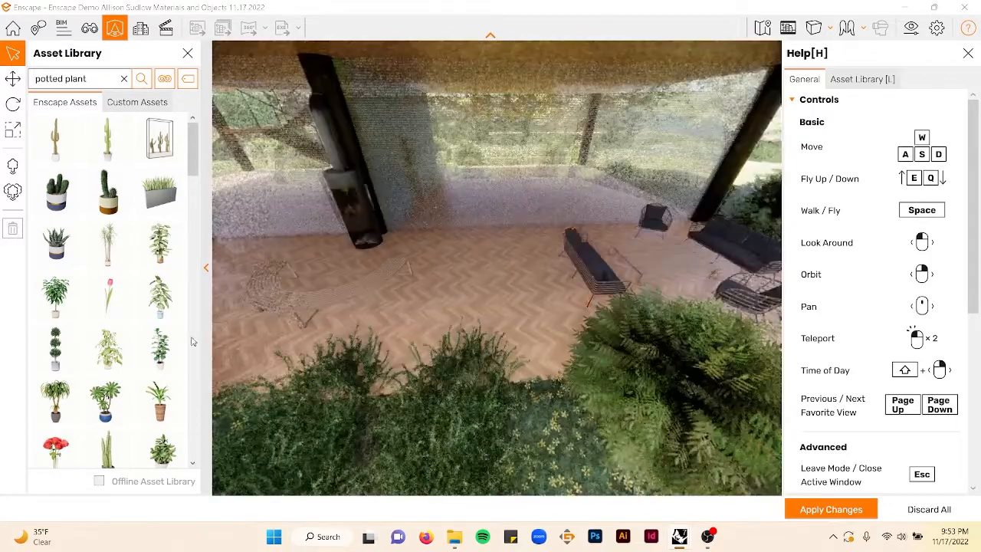
{"action": "scroll", "coordinate": [130, 337], "scroll_direction": "down", "scroll_amount": 5}
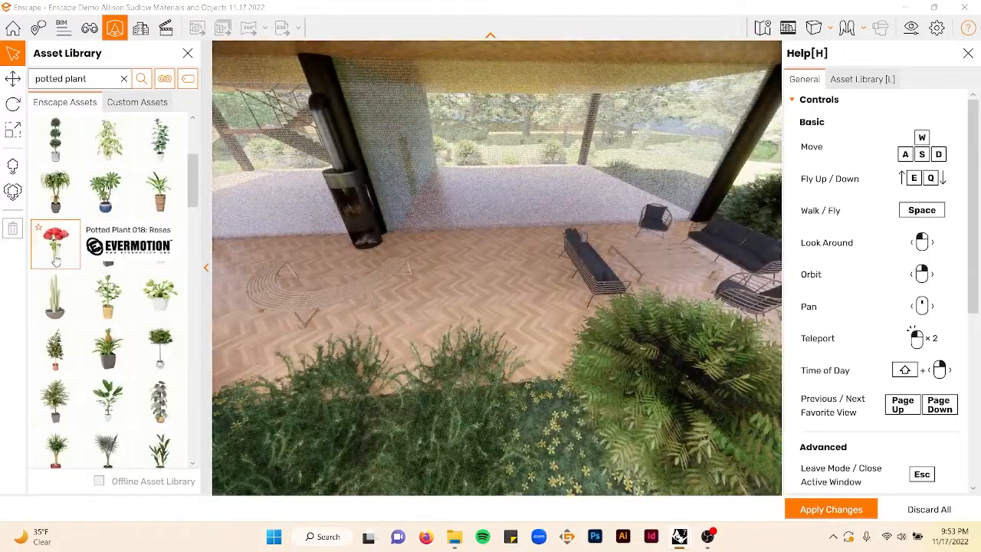
{"action": "scroll", "coordinate": [98, 310], "scroll_direction": "down", "scroll_amount": 5}
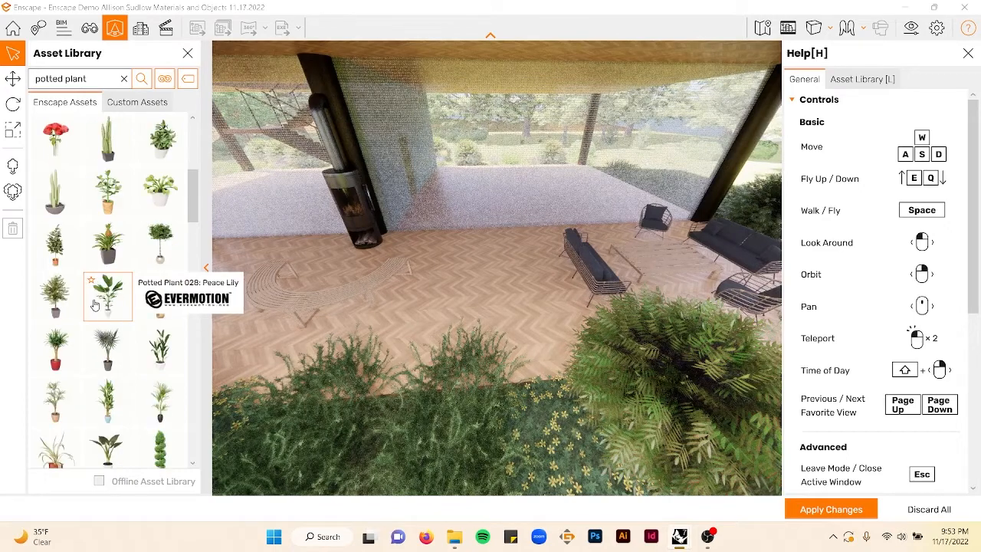
{"action": "scroll", "coordinate": [102, 314], "scroll_direction": "down", "scroll_amount": 4}
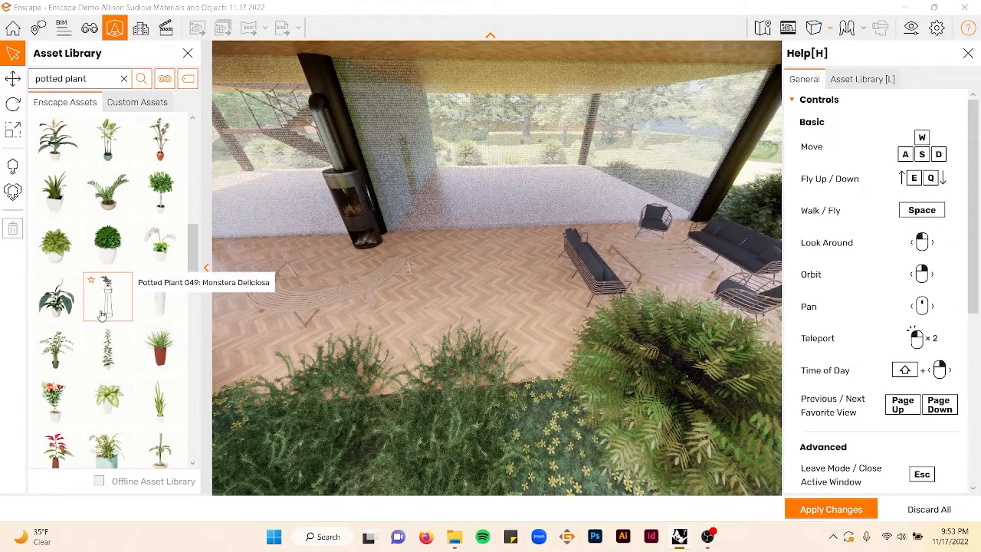
{"action": "left_click", "coordinate": [55, 398]}
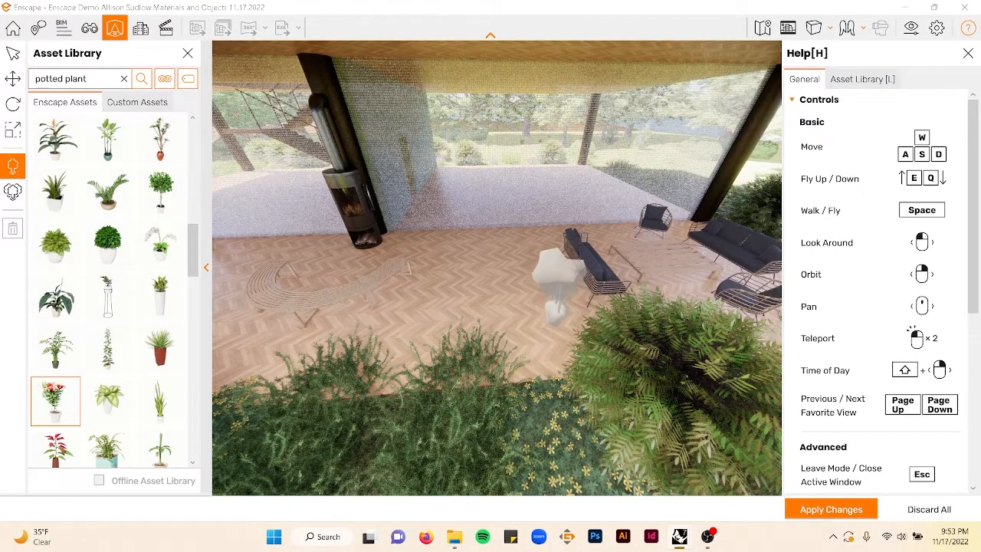
{"action": "key", "text": "Escape"}
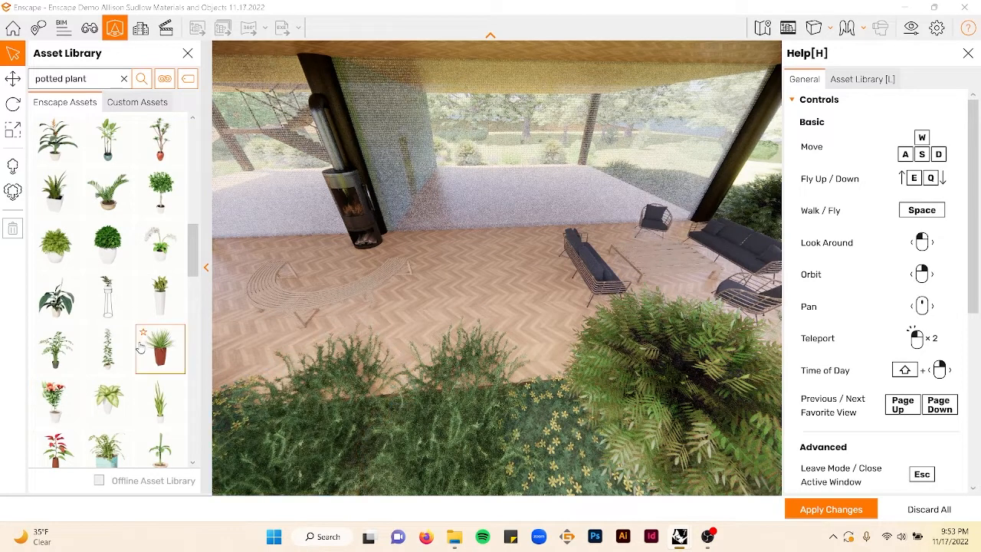
{"action": "scroll", "coordinate": [152, 351], "scroll_direction": "down", "scroll_amount": 2}
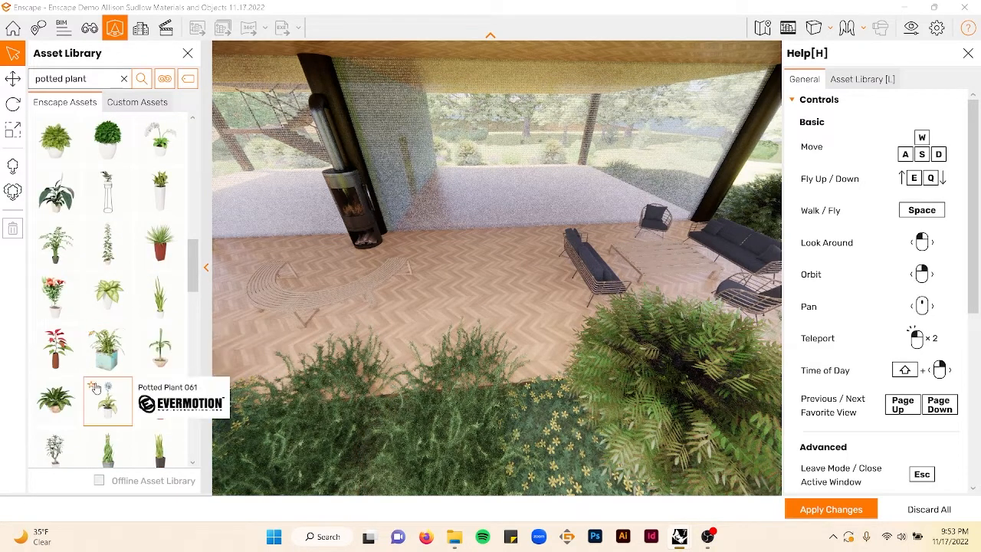
{"action": "scroll", "coordinate": [138, 347], "scroll_direction": "down", "scroll_amount": 5}
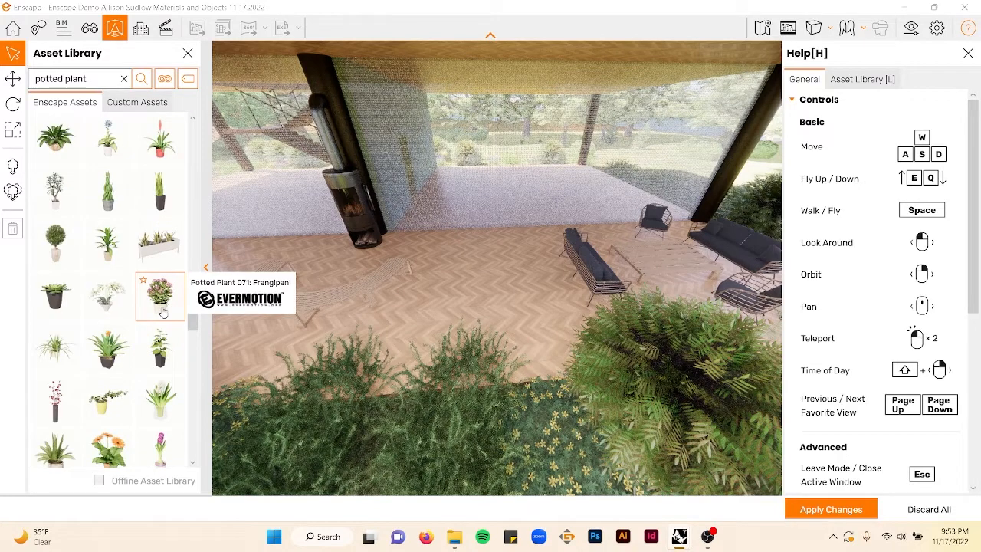
{"action": "left_click", "coordinate": [115, 316]}
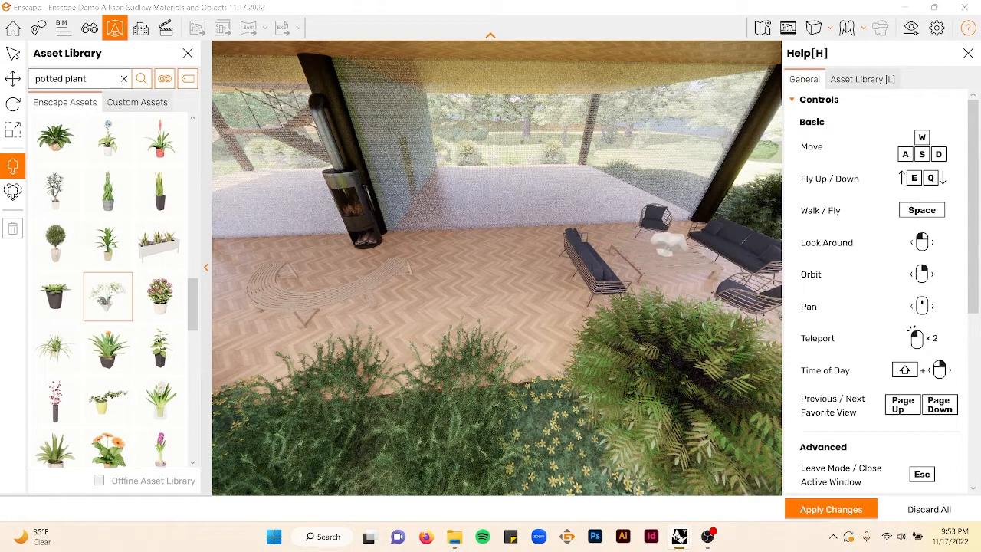
{"action": "key", "text": "Escape"}
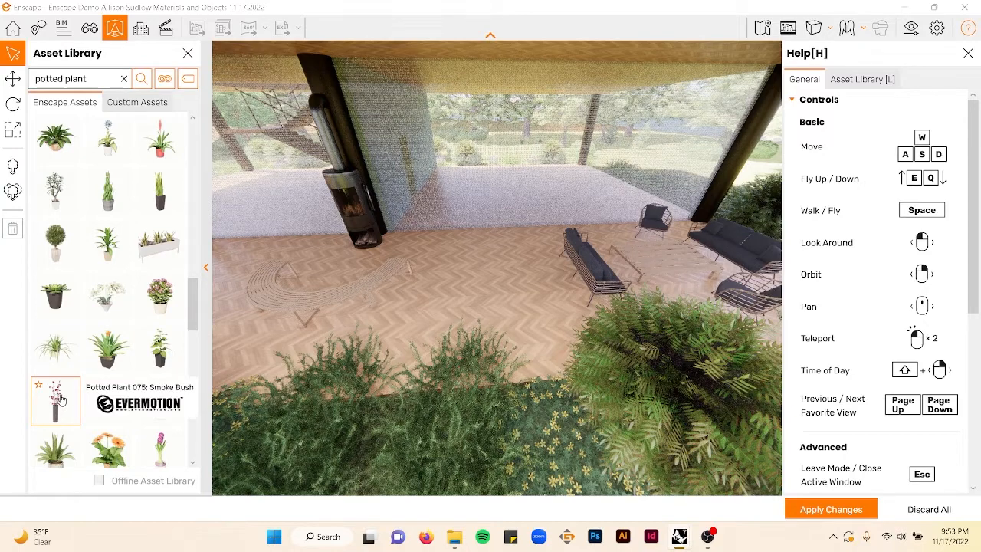
{"action": "left_click", "coordinate": [97, 407]}
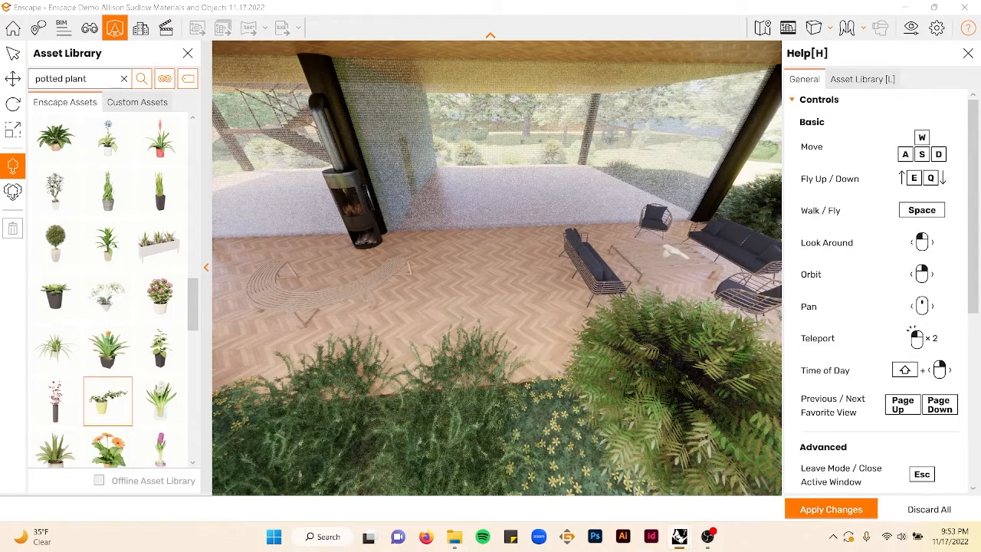
{"action": "key", "text": "Escape"}
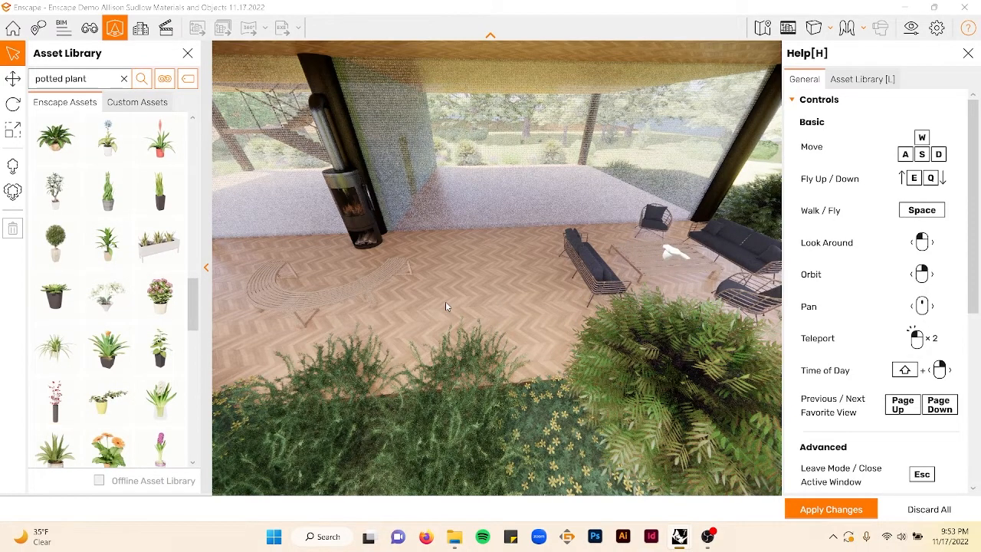
- Rotate the snake plant planters about 94° so they run parallel to the terrace's edge
{"action": "key", "text": "a"}
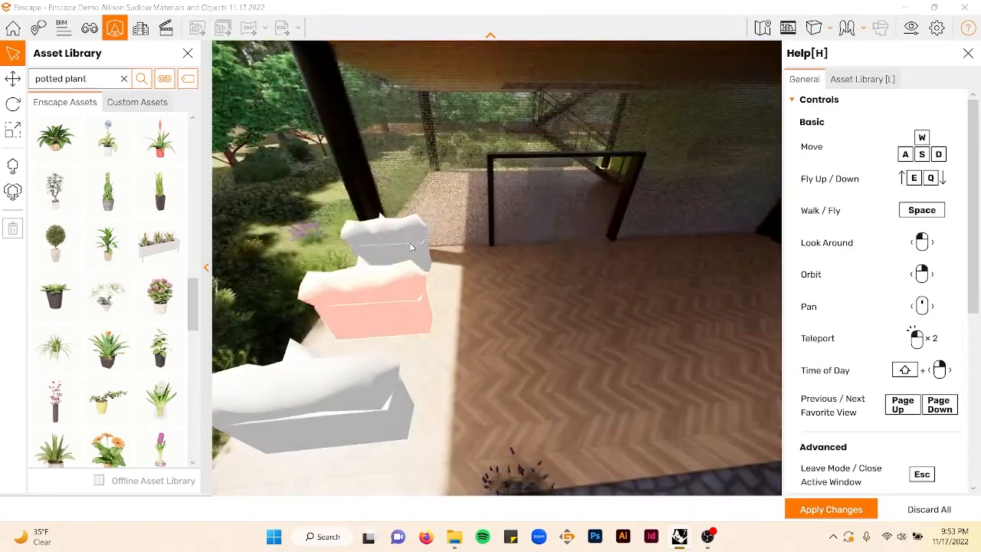
{"action": "left_click", "coordinate": [411, 246]}
{"action": "left_click", "coordinate": [12, 104]}
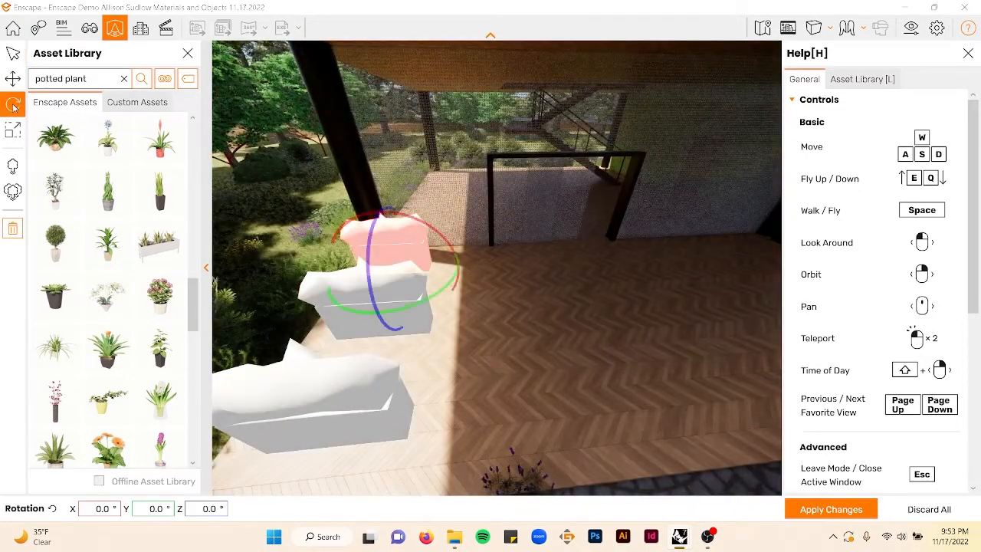
{"action": "left_click", "coordinate": [13, 78]}
{"action": "left_click_drag", "start_coordinate": [410, 310], "coordinate": [458, 270]}
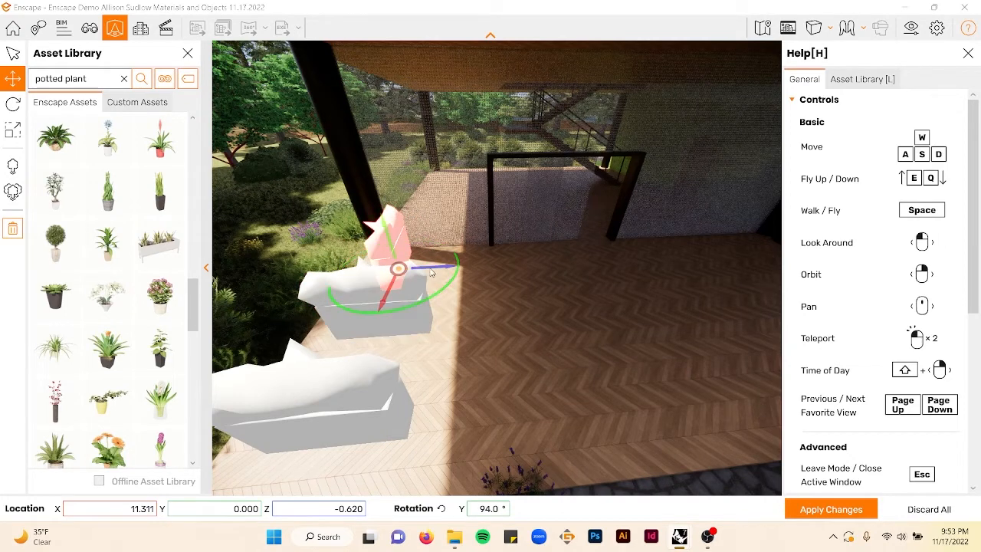
{"action": "left_click", "coordinate": [404, 322]}
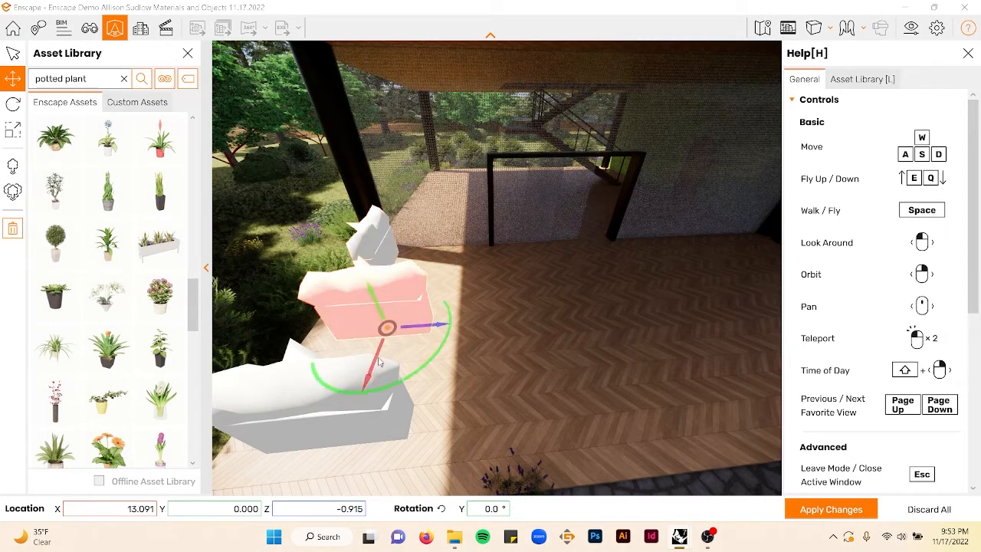
{"action": "left_click_drag", "start_coordinate": [399, 389], "coordinate": [397, 383]}
{"action": "left_click_drag", "start_coordinate": [441, 328], "coordinate": [404, 330]}
{"action": "left_click", "coordinate": [371, 428]}
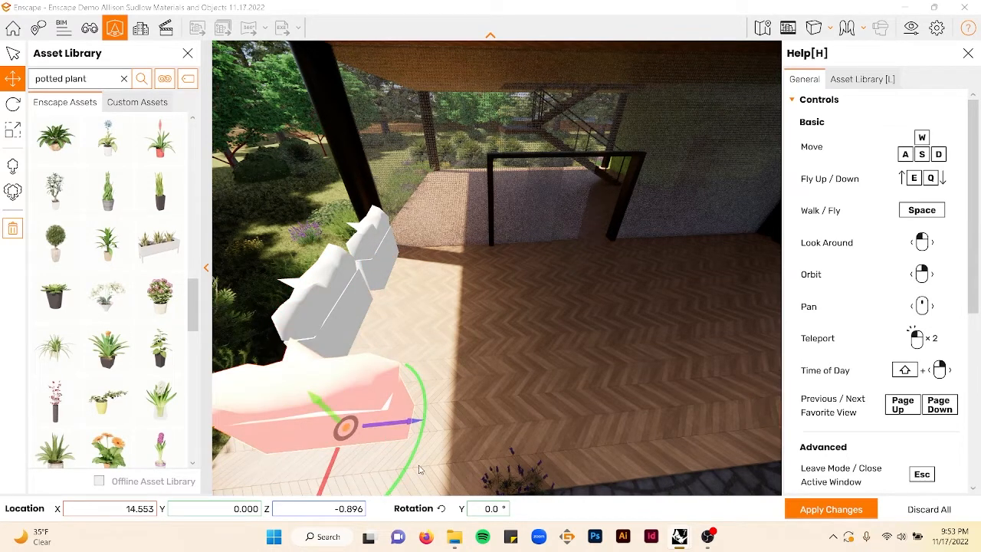
{"action": "mouse_move", "coordinate": [410, 468]}
{"action": "left_mouse_down"}
{"action": "mouse_move", "coordinate": [364, 489]}
{"action": "mouse_move", "coordinate": [316, 483]}
{"action": "mouse_move", "coordinate": [409, 464]}
{"action": "left_mouse_up"}
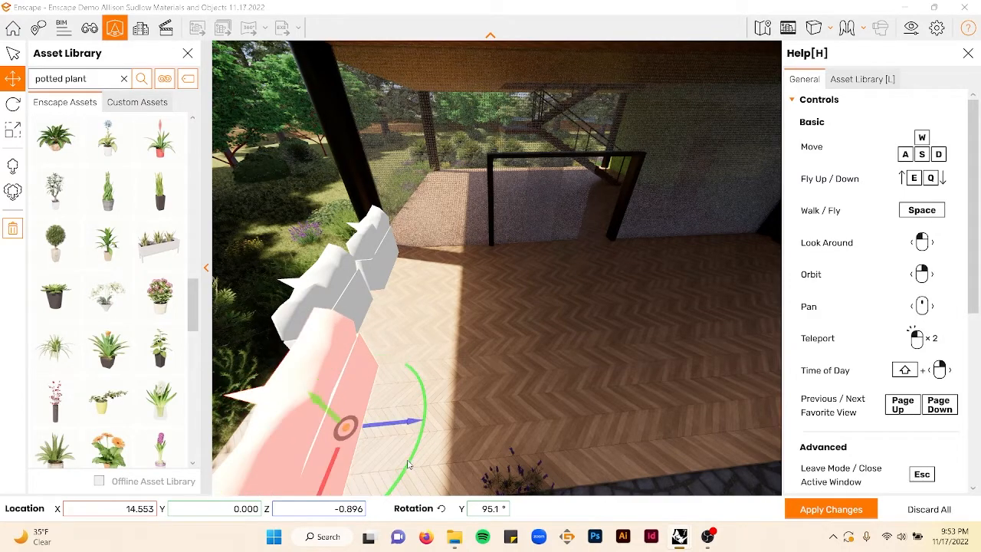
- Reposition the planters along the terrace edge so the row lines up neatly
{"action": "scroll", "coordinate": [407, 459], "scroll_direction": "down", "scroll_amount": 5}
{"action": "scroll", "coordinate": [415, 441], "scroll_direction": "up", "scroll_amount": 2}
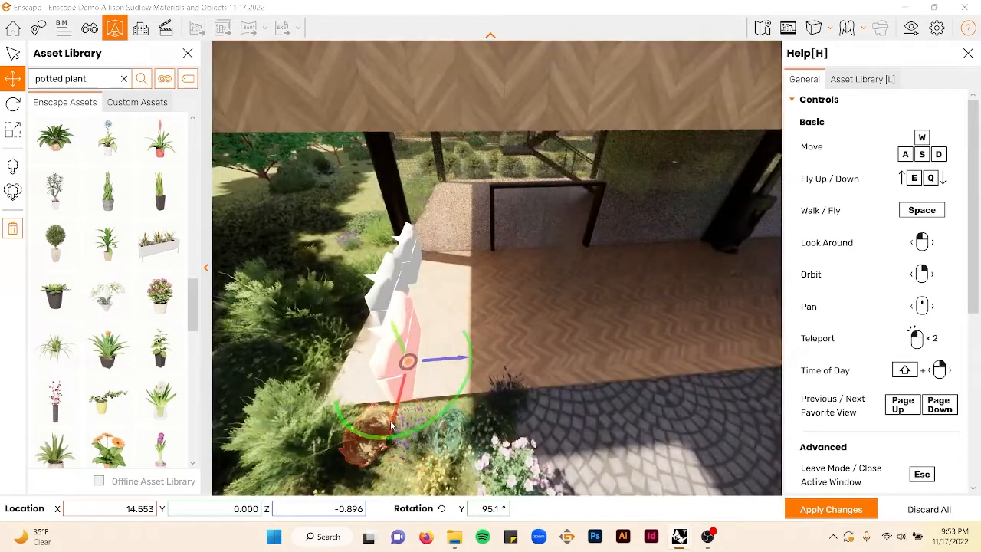
{"action": "left_click_drag", "start_coordinate": [397, 416], "coordinate": [399, 404]}
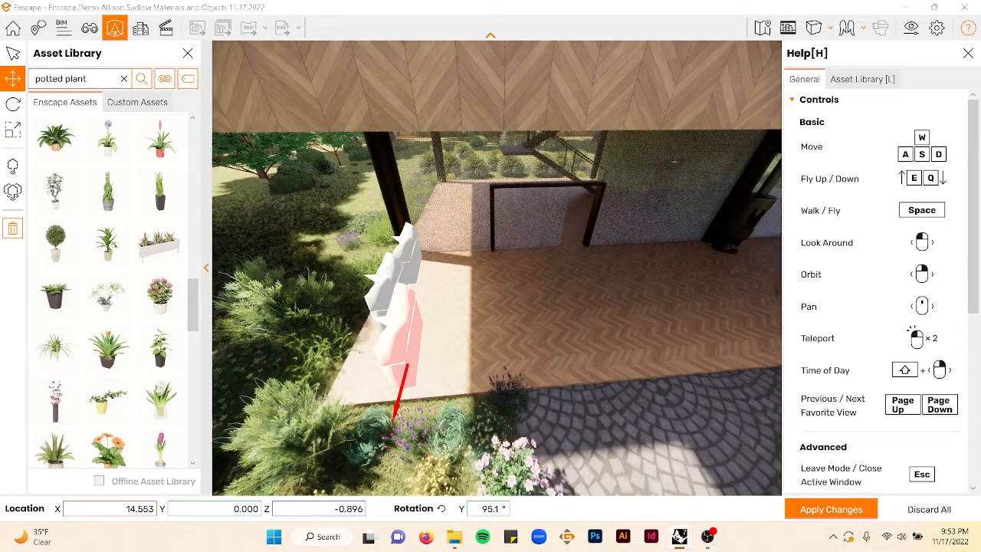
{"action": "left_click_drag", "start_coordinate": [460, 351], "coordinate": [426, 352]}
{"action": "left_click_drag", "start_coordinate": [401, 294], "coordinate": [370, 390]}
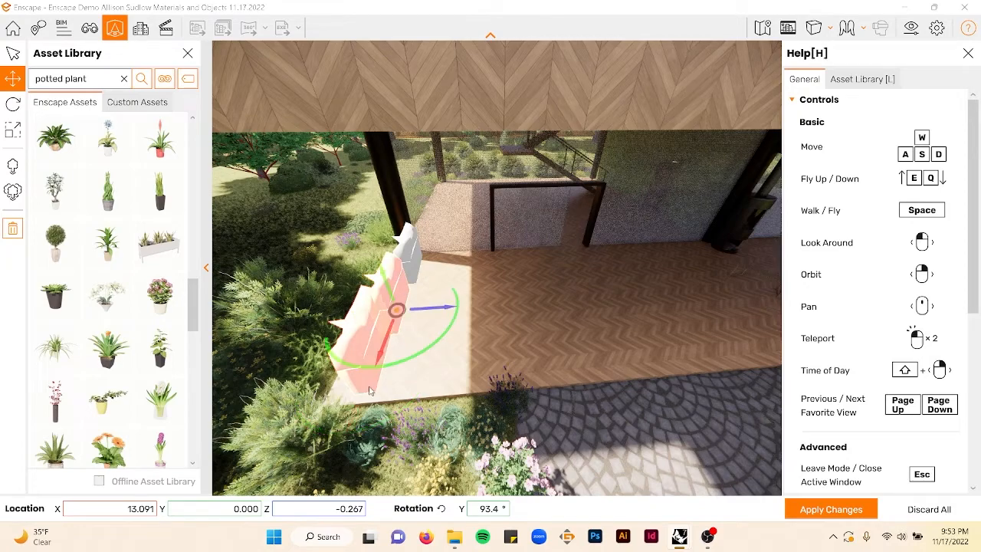
{"action": "left_click_drag", "start_coordinate": [379, 357], "coordinate": [379, 357]}
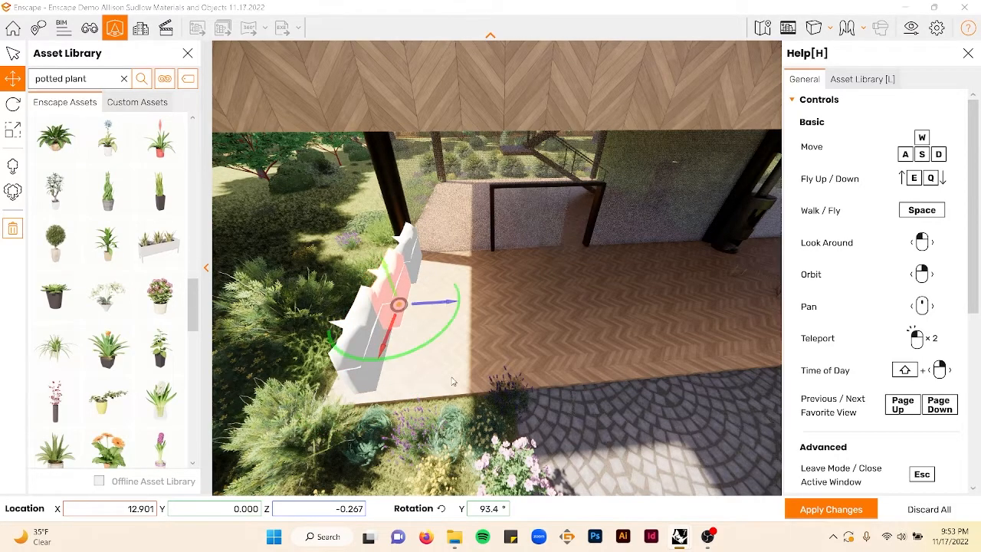
- Raise the end planter to about 0.004 height so it sits on the terrace floor, then apply the changes
{"action": "right_click_drag", "start_coordinate": [452, 381], "coordinate": [494, 354]}
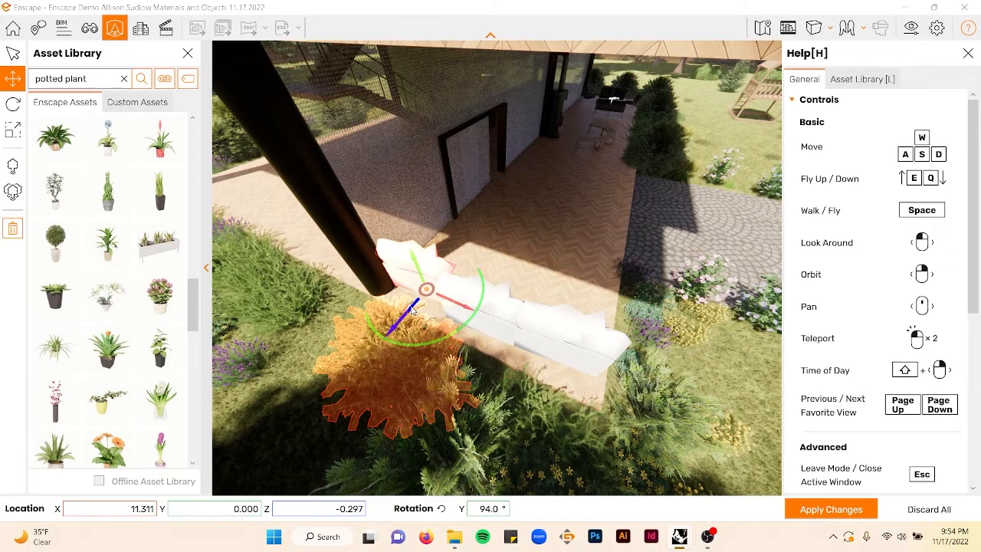
{"action": "right_click_drag", "start_coordinate": [395, 314], "coordinate": [399, 320]}
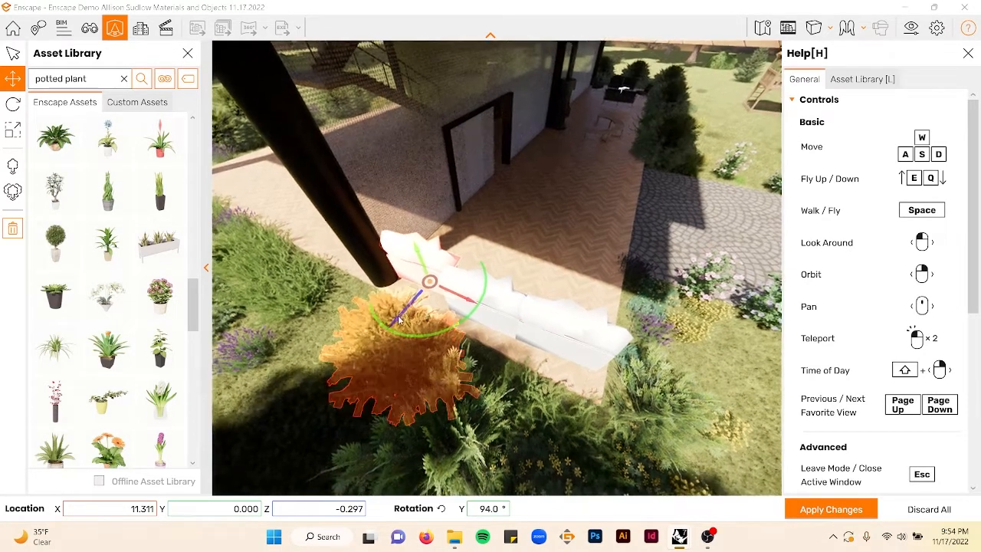
{"action": "left_click_drag", "start_coordinate": [395, 328], "coordinate": [392, 329]}
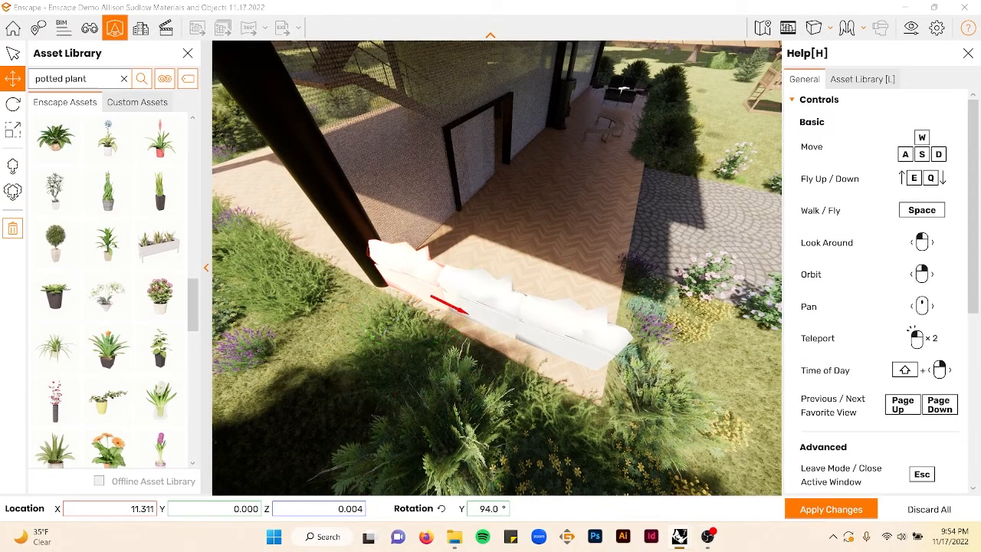
{"action": "right_click_drag", "start_coordinate": [628, 309], "coordinate": [576, 213]}
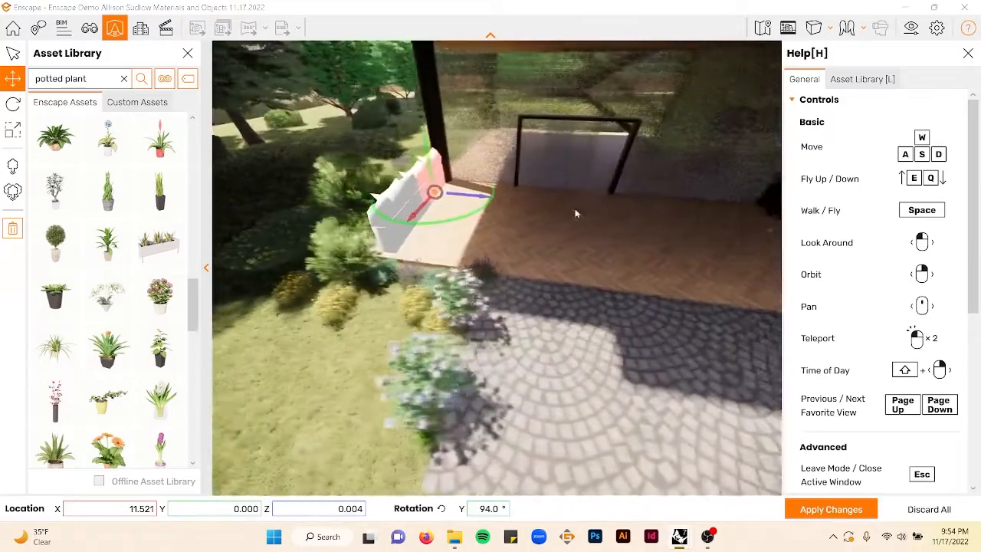
{"action": "scroll", "coordinate": [578, 167], "scroll_direction": "up", "scroll_amount": 4}
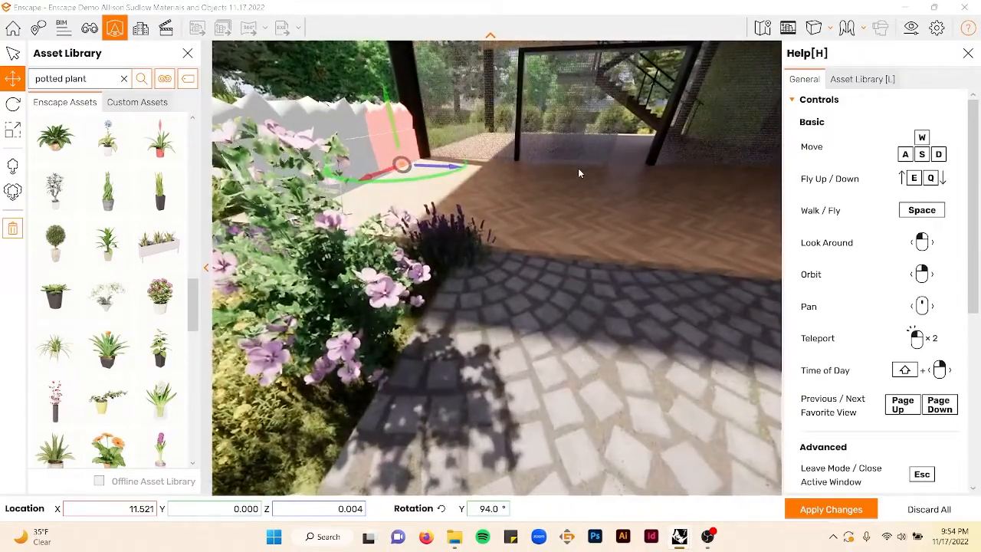
{"action": "key", "text": "e"}
{"action": "left_click", "coordinate": [822, 512]}
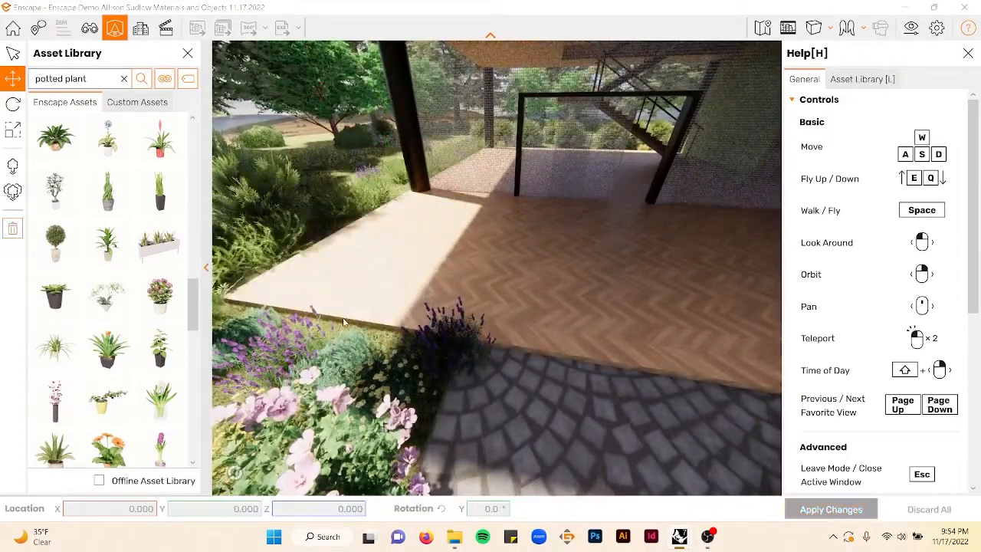
- Search the asset library for va
{"action": "scroll", "coordinate": [108, 301], "scroll_direction": "up", "scroll_amount": 3}
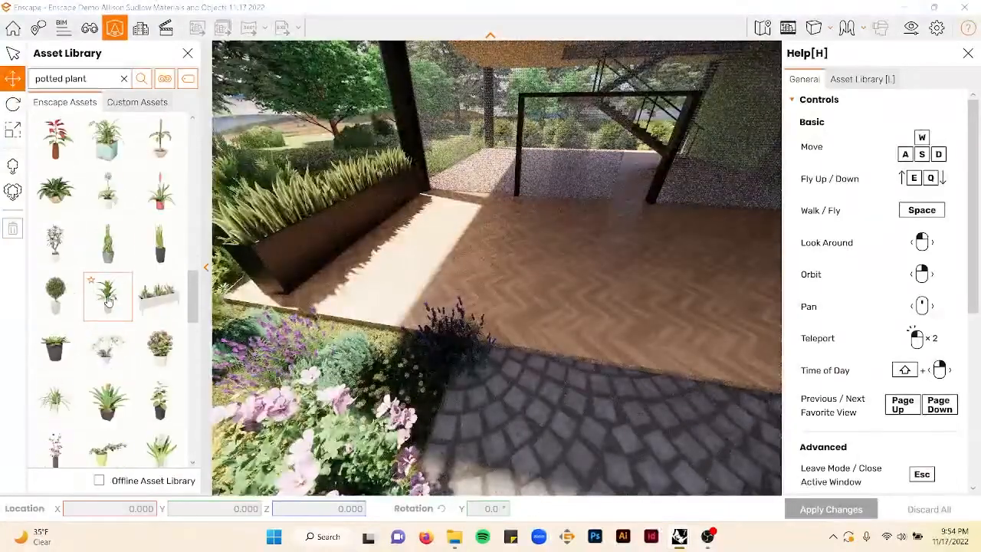
{"action": "scroll", "coordinate": [92, 291], "scroll_direction": "up", "scroll_amount": 5}
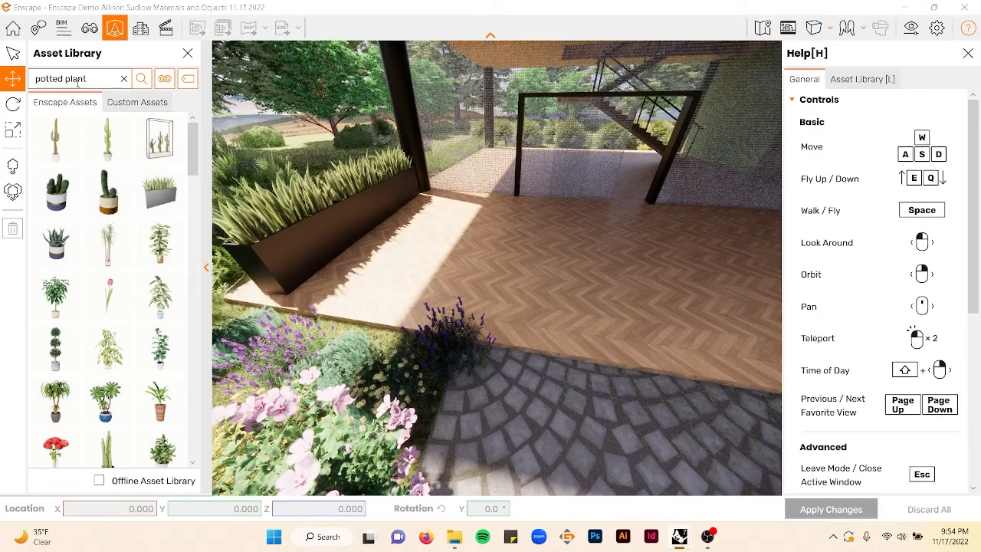
{"action": "left_click", "coordinate": [124, 79]}
{"action": "type", "text": "vase"}
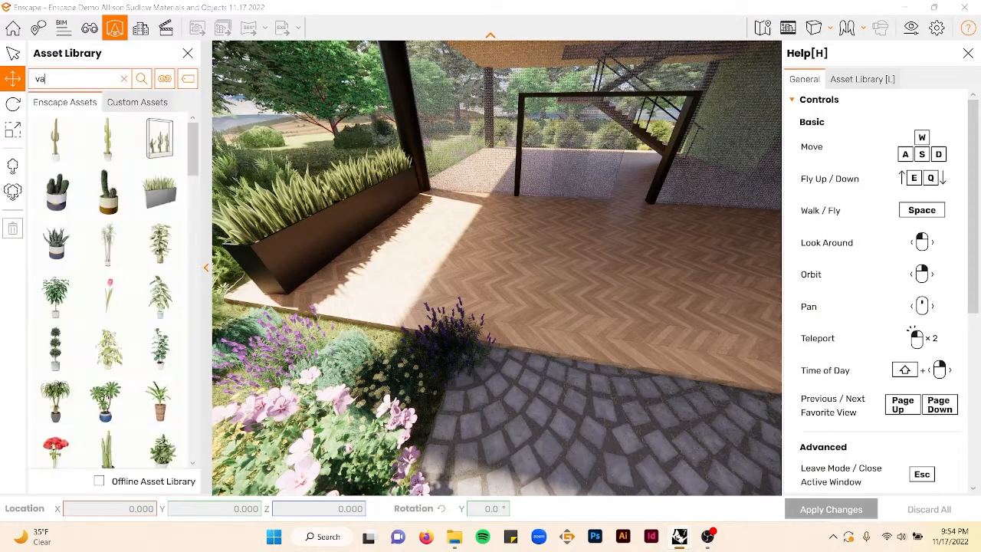
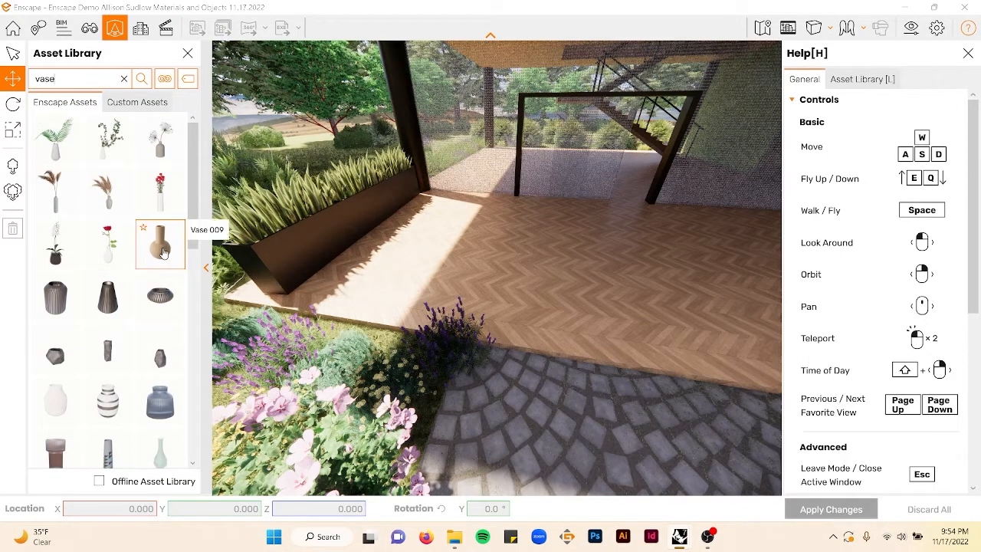
- Browse the vase search results in the asset library, picking a vase and cancelling its placement
{"action": "scroll", "coordinate": [111, 377], "scroll_direction": "down", "scroll_amount": 1}
{"action": "scroll", "coordinate": [111, 377], "scroll_direction": "down", "scroll_amount": 1}
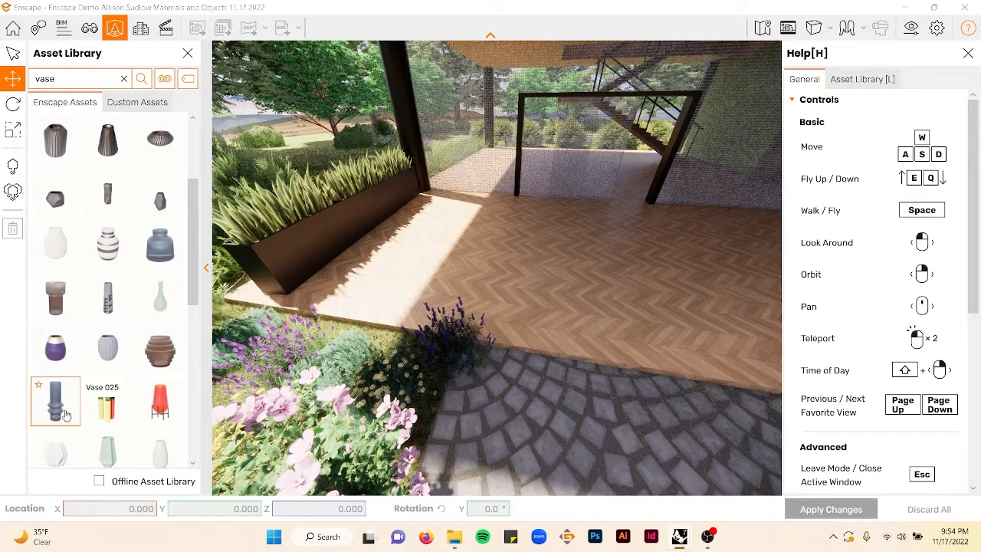
{"action": "scroll", "coordinate": [82, 402], "scroll_direction": "down", "scroll_amount": 4}
{"action": "scroll", "coordinate": [100, 394], "scroll_direction": "down", "scroll_amount": 6}
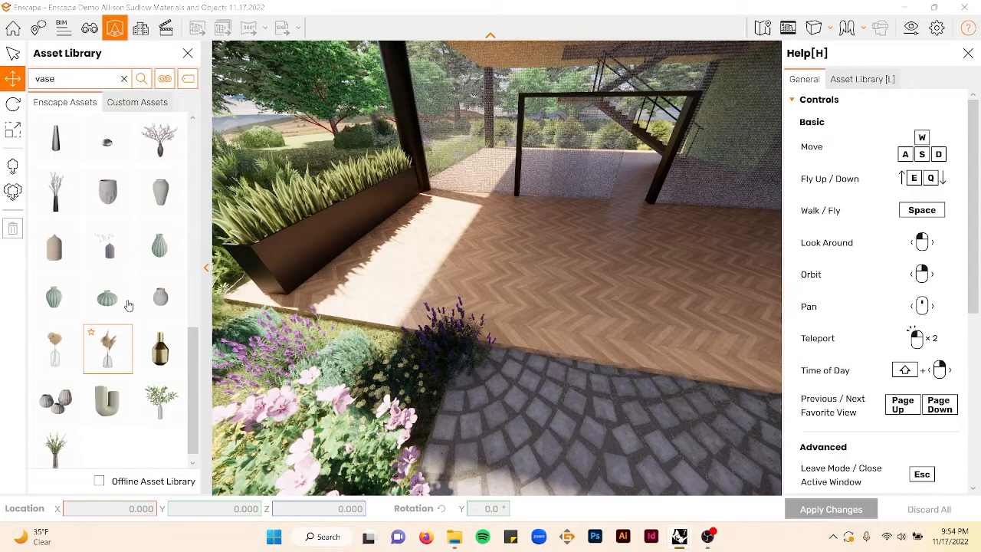
{"action": "scroll", "coordinate": [110, 306], "scroll_direction": "up", "scroll_amount": 10}
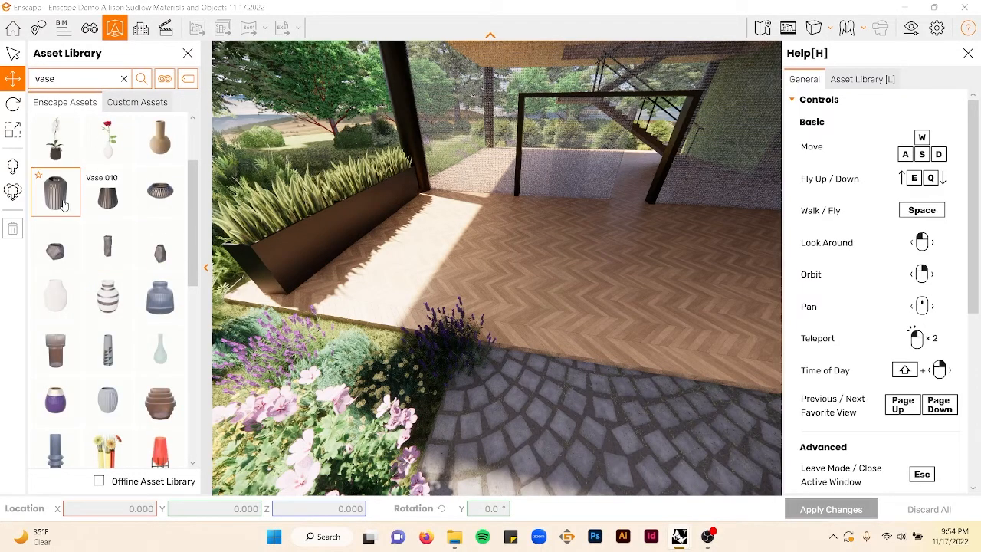
{"action": "left_click", "coordinate": [65, 205]}
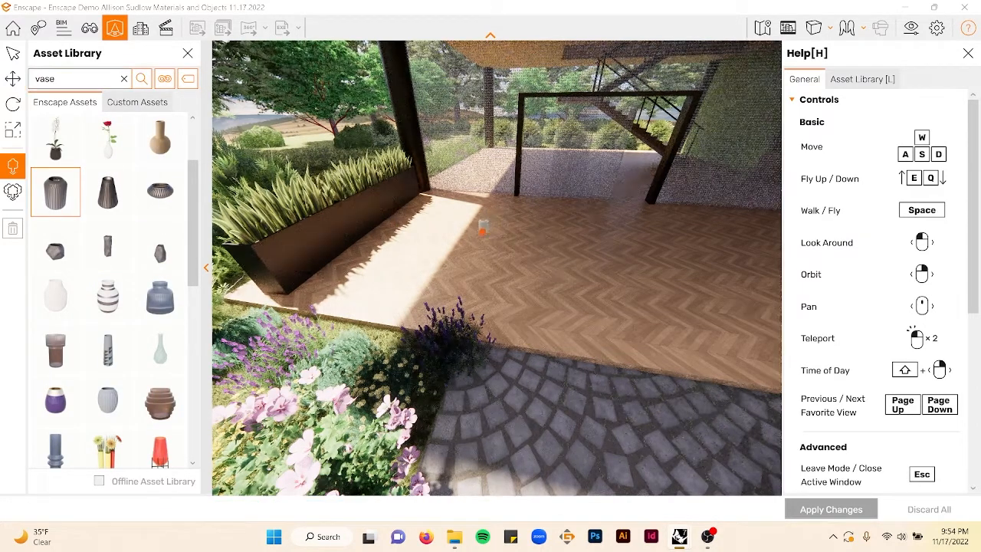
{"action": "key", "text": "Escape"}
{"action": "scroll", "coordinate": [115, 224], "scroll_direction": "up", "scroll_amount": 2}
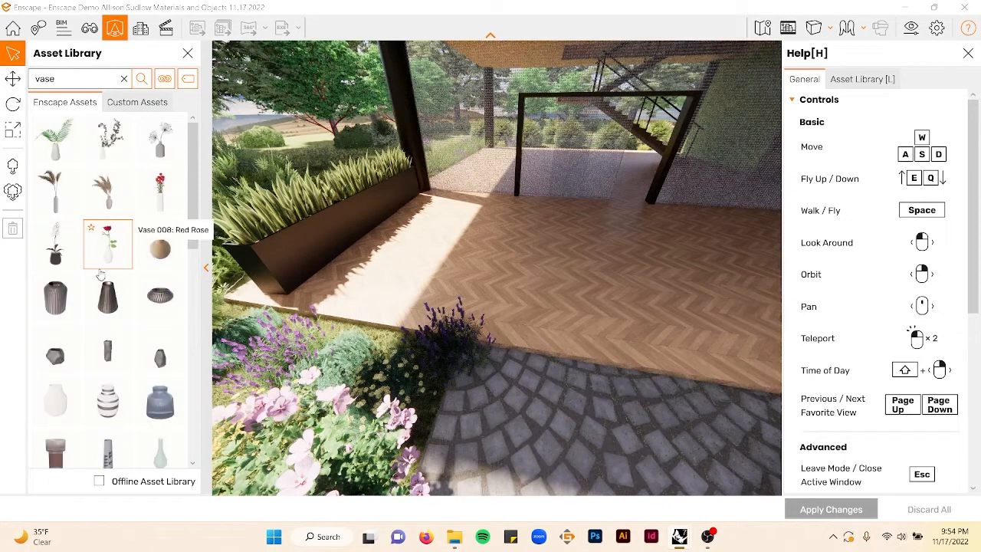
- Search the asset library for potted plant and place two Potted Plant 008: Epipremnum beside the terrace columns
{"action": "left_click", "coordinate": [123, 79]}
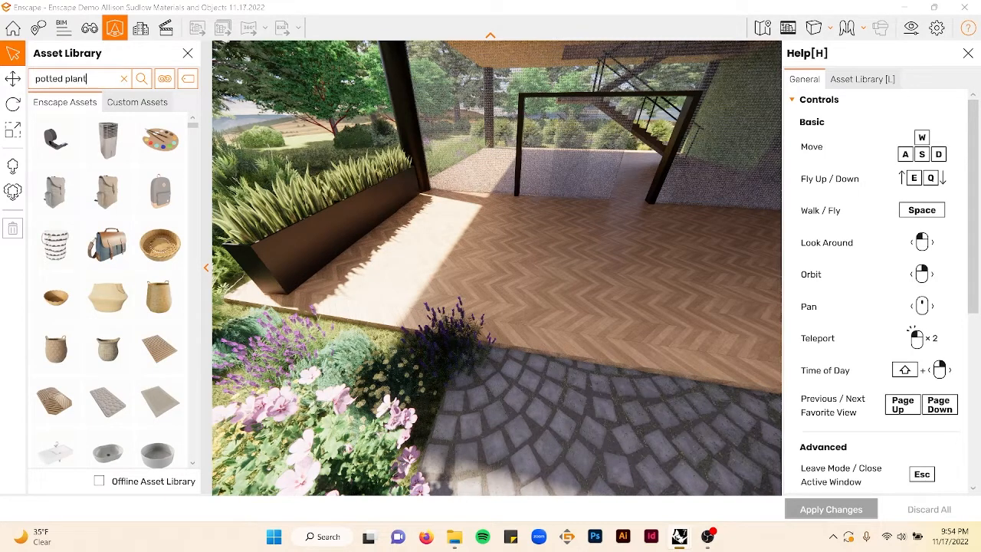
{"action": "key", "text": "Return"}
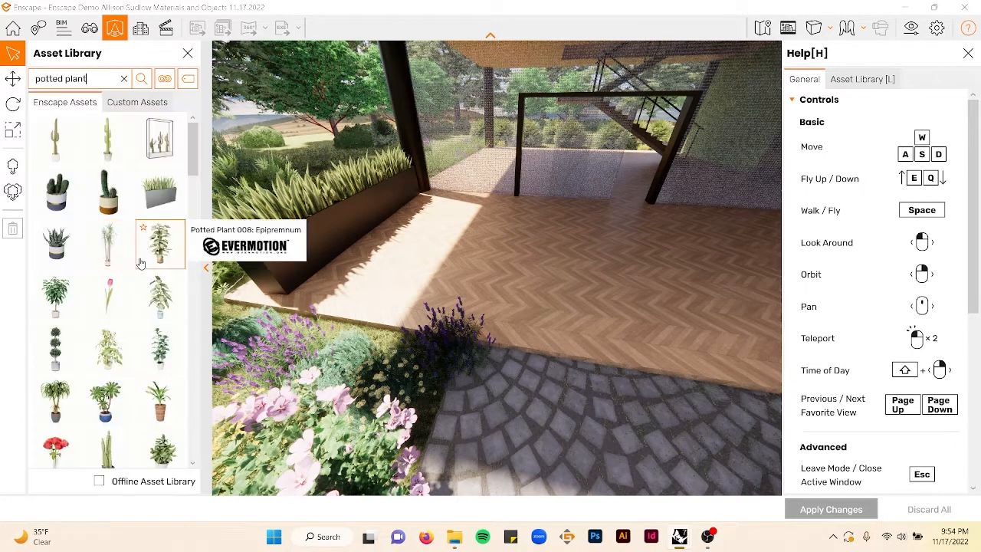
{"action": "left_click", "coordinate": [156, 265]}
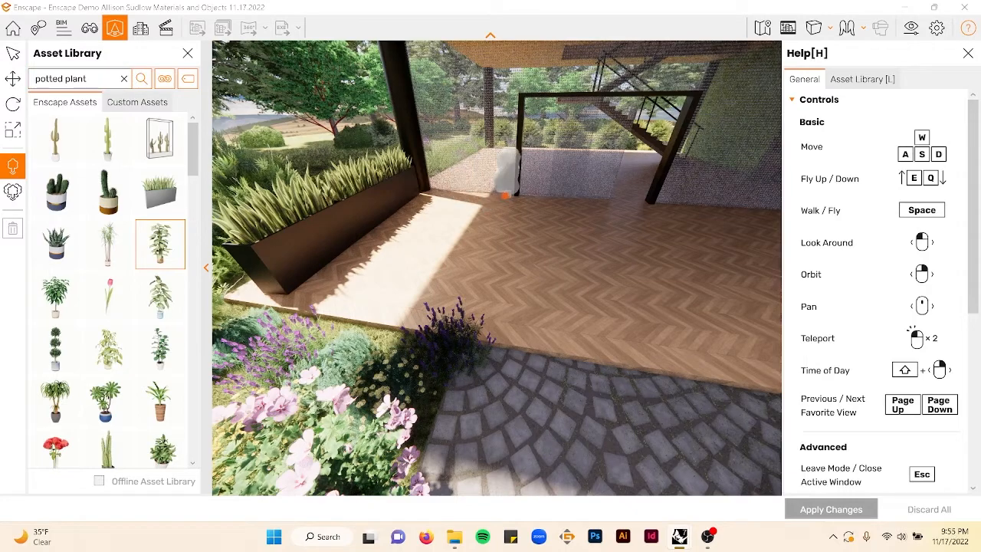
{"action": "left_click", "coordinate": [499, 198]}
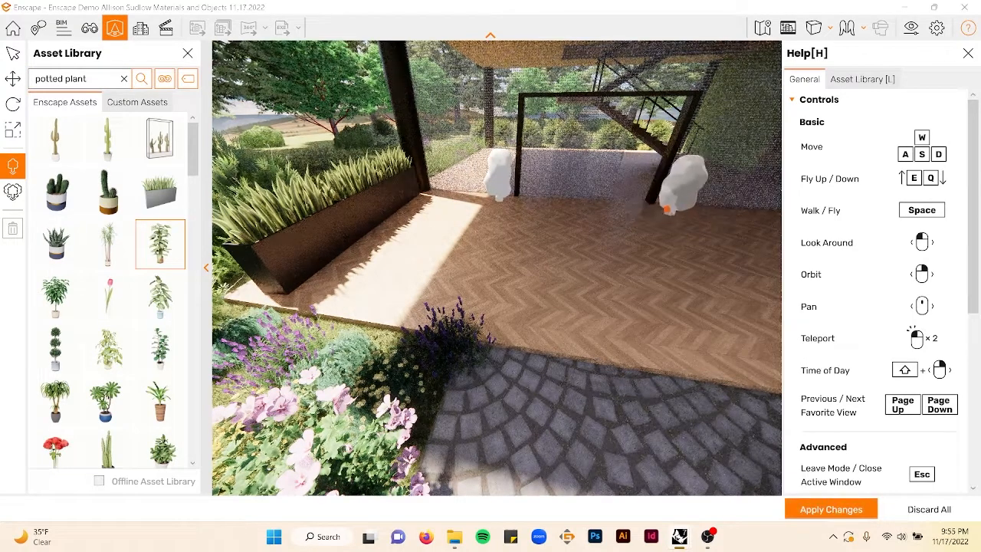
{"action": "left_click", "coordinate": [667, 207]}
{"action": "right_click_drag", "start_coordinate": [465, 208], "coordinate": [816, 217]}
{"action": "right_click_drag", "start_coordinate": [561, 244], "coordinate": [524, 237]}
{"action": "key", "text": "Escape"}
- Search the asset library for bed inside the covered room
{"action": "scroll", "coordinate": [556, 141], "scroll_direction": "up", "scroll_amount": 5}
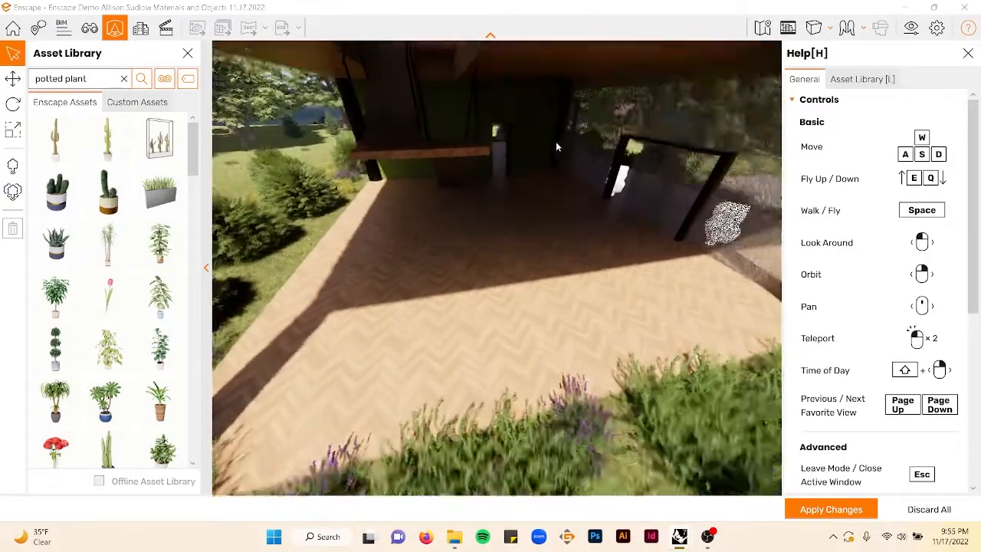
{"action": "scroll", "coordinate": [532, 154], "scroll_direction": "up", "scroll_amount": 8}
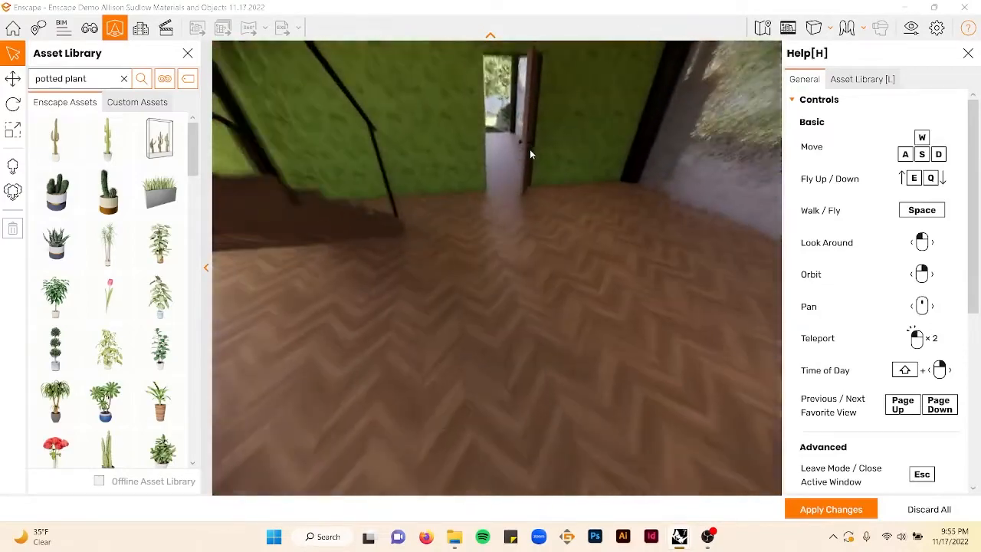
{"action": "scroll", "coordinate": [530, 153], "scroll_direction": "up", "scroll_amount": 10}
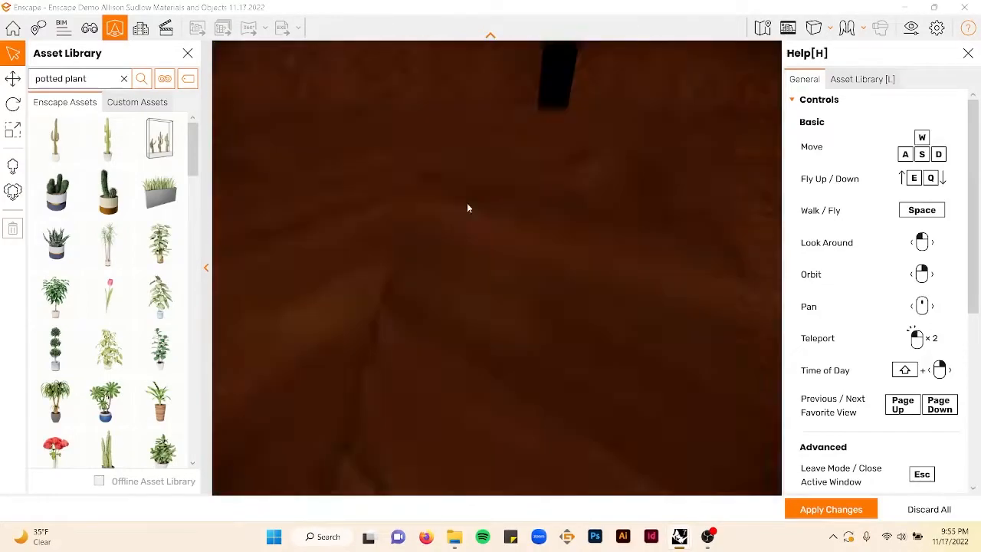
{"action": "right_click_drag", "start_coordinate": [469, 207], "coordinate": [461, 175]}
{"action": "scroll", "coordinate": [455, 208], "scroll_direction": "down", "scroll_amount": 5}
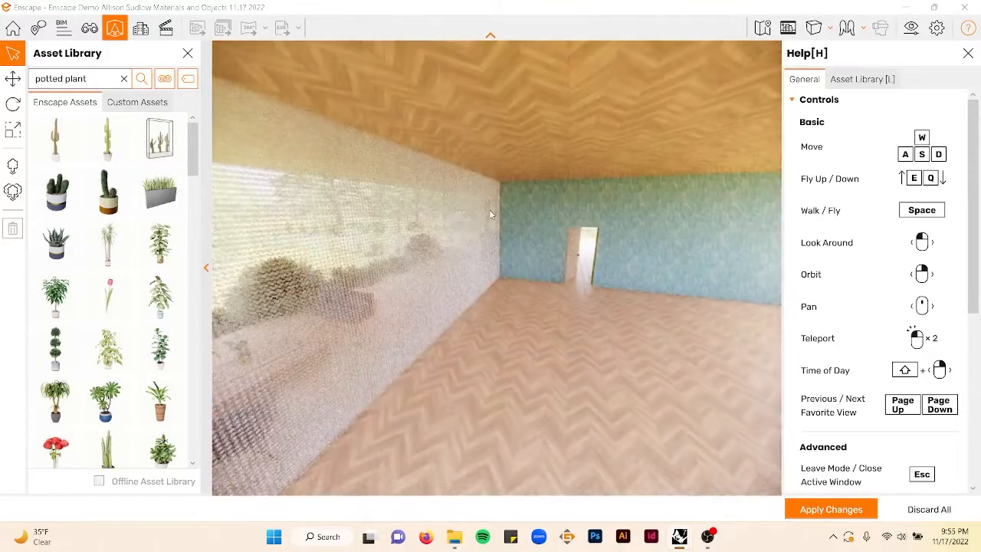
{"action": "right_click_drag", "start_coordinate": [533, 240], "coordinate": [631, 336]}
{"action": "scroll", "coordinate": [608, 295], "scroll_direction": "up", "scroll_amount": 5}
{"action": "scroll", "coordinate": [606, 297], "scroll_direction": "down", "scroll_amount": 6}
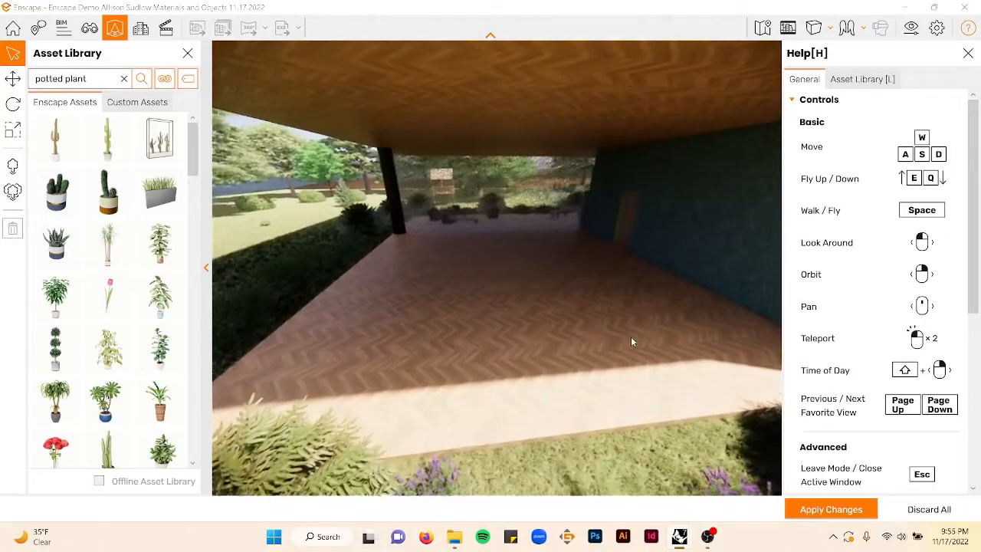
{"action": "left_click", "coordinate": [122, 80]}
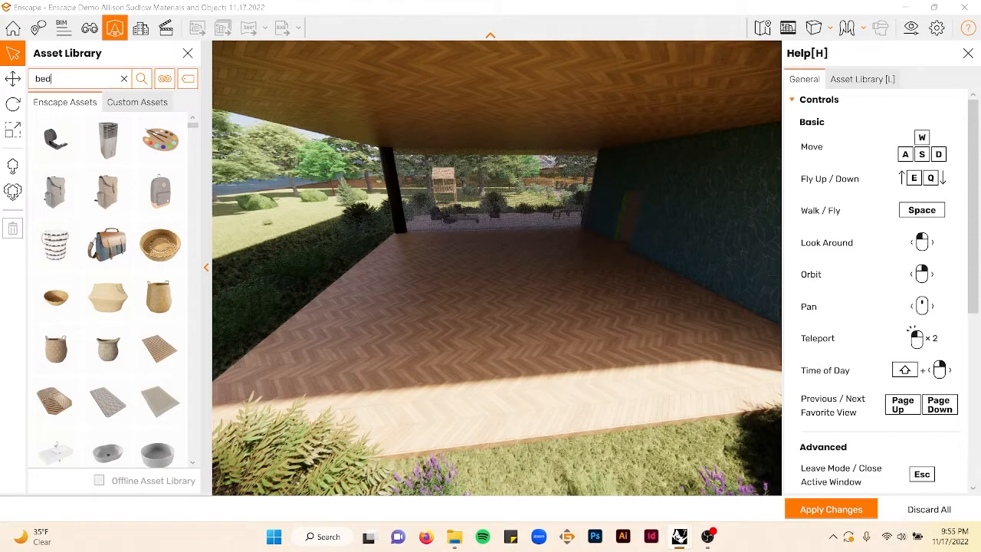
{"action": "key", "text": "Return"}
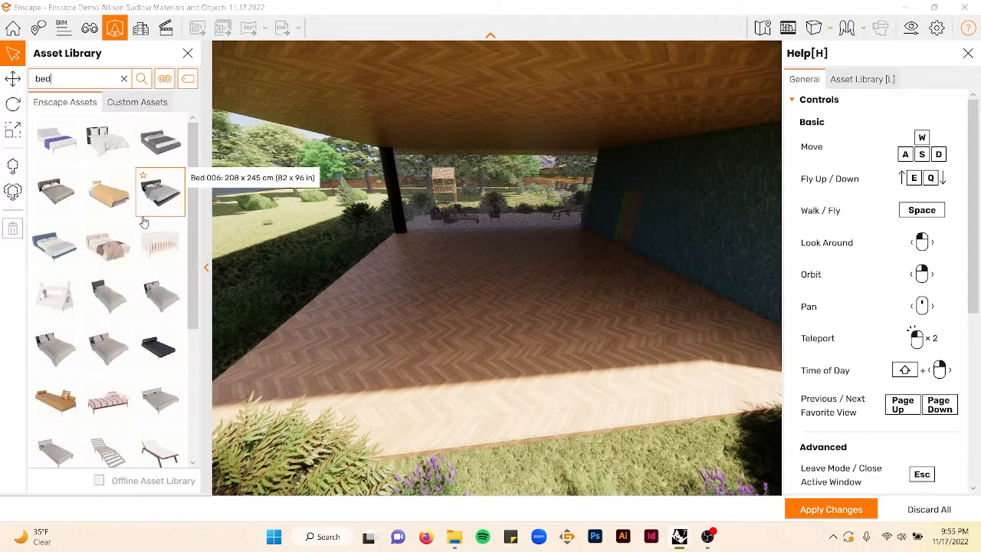
{"action": "scroll", "coordinate": [144, 222], "scroll_direction": "down", "scroll_amount": 5}
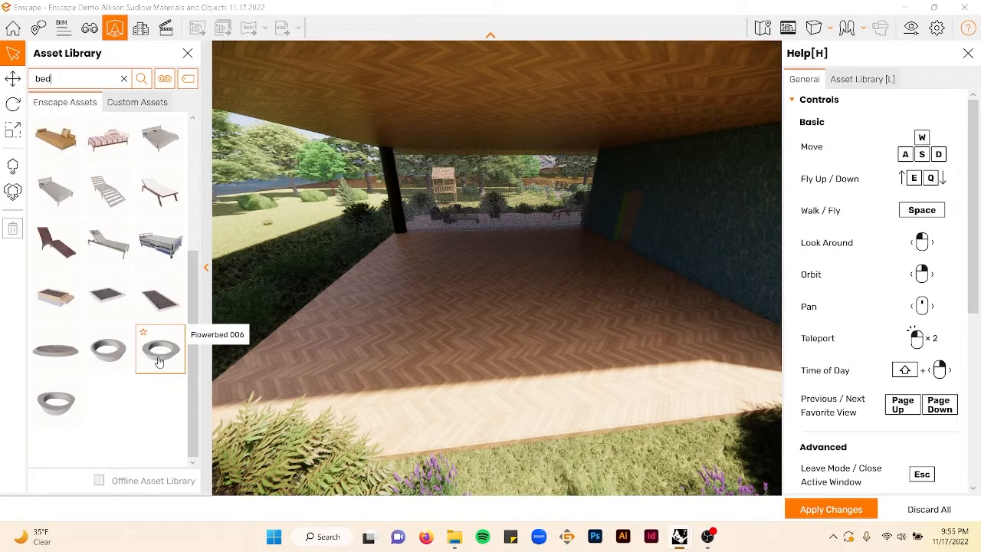
{"action": "scroll", "coordinate": [123, 275], "scroll_direction": "up", "scroll_amount": 3}
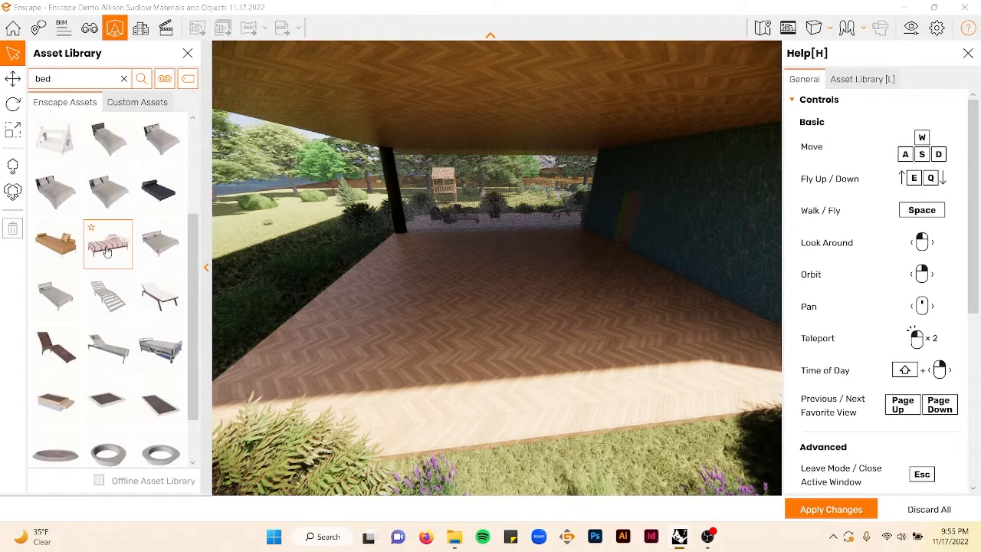
{"action": "scroll", "coordinate": [123, 274], "scroll_direction": "up", "scroll_amount": 2}
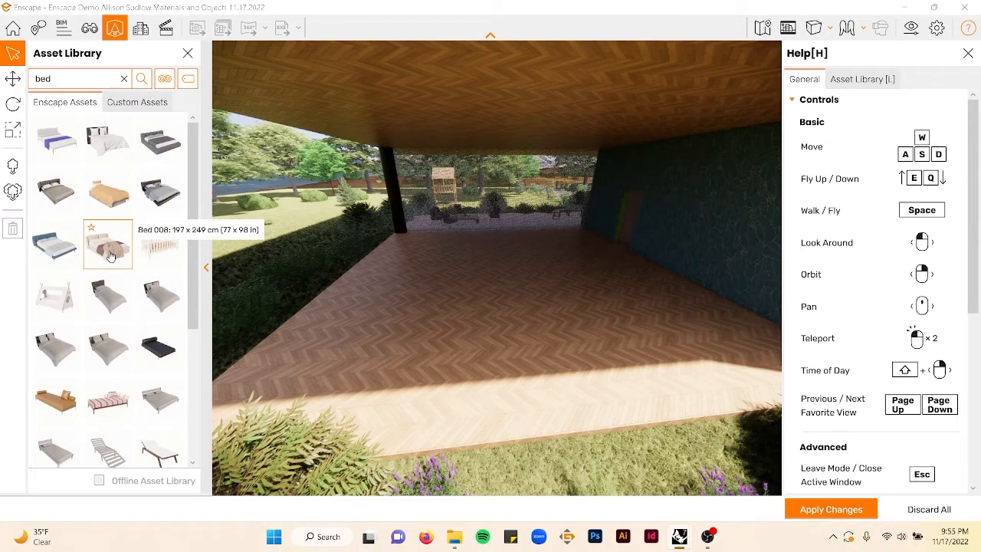
- Place Bed 006 on the floor near the right wall
{"action": "left_click", "coordinate": [109, 255]}
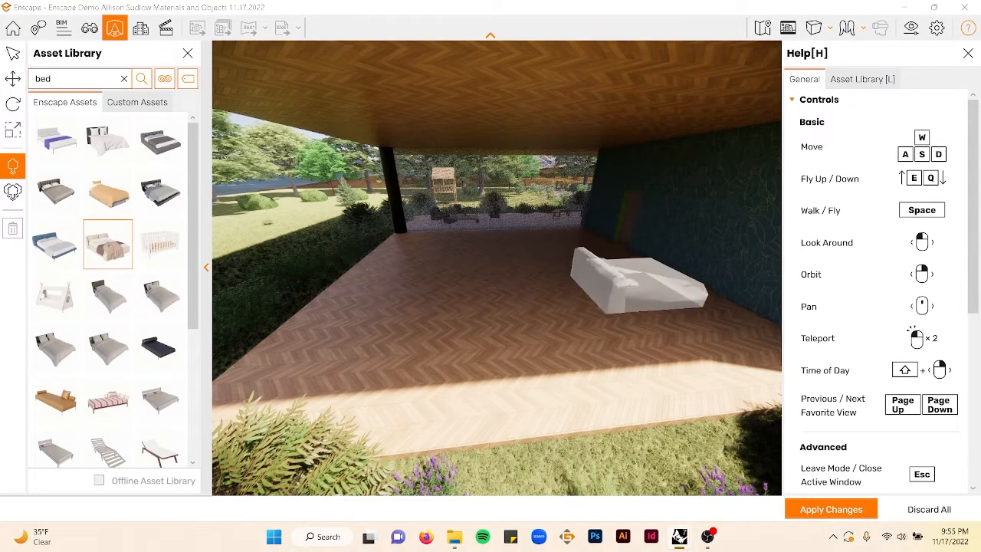
{"action": "key", "text": "Escape"}
{"action": "left_click", "coordinate": [162, 194]}
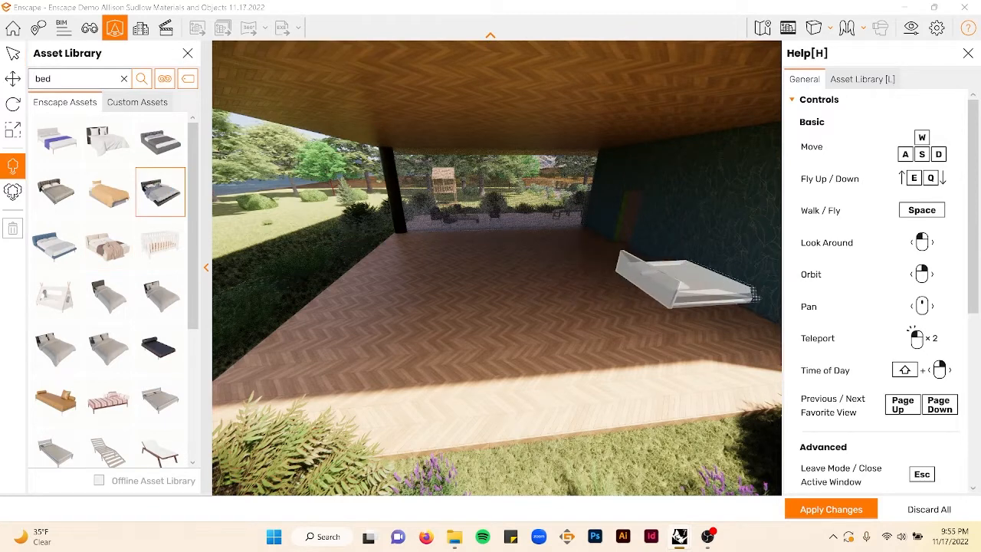
{"action": "left_click", "coordinate": [650, 279]}
{"action": "key", "text": "Escape"}
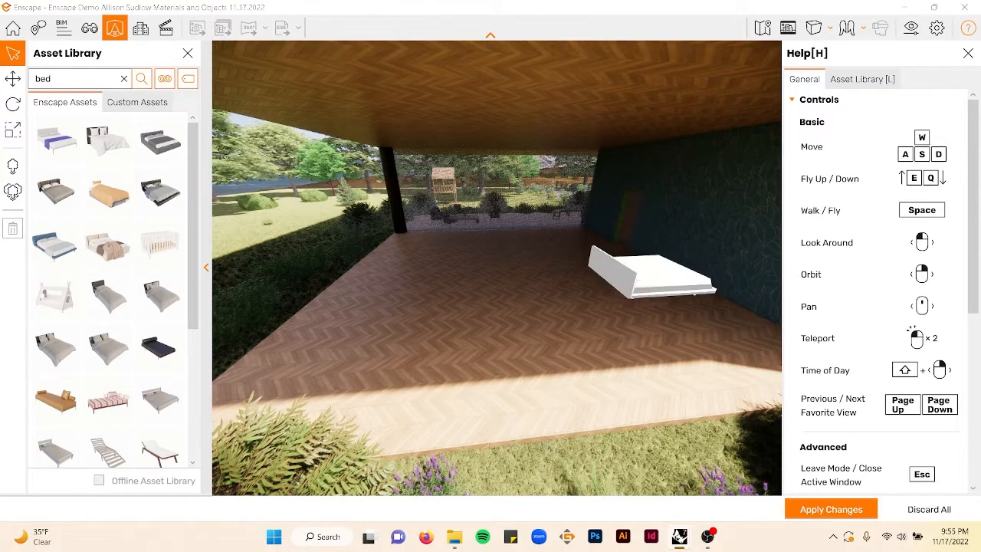
- Select the bed and move it further back along the floor
{"action": "right_click_drag", "start_coordinate": [650, 279], "coordinate": [693, 274]}
{"action": "left_click", "coordinate": [605, 256]}
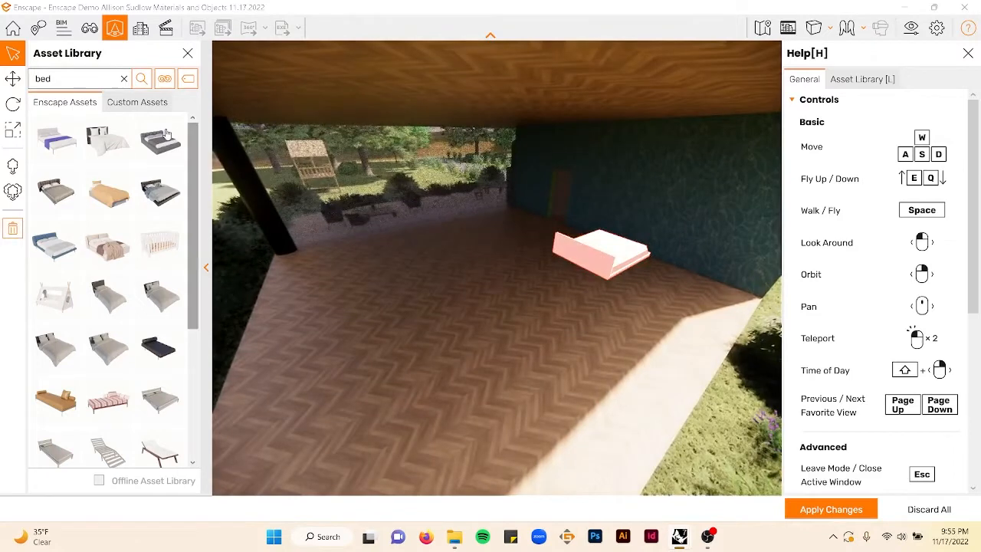
{"action": "left_click", "coordinate": [8, 82]}
{"action": "left_click_drag", "start_coordinate": [597, 294], "coordinate": [599, 236]}
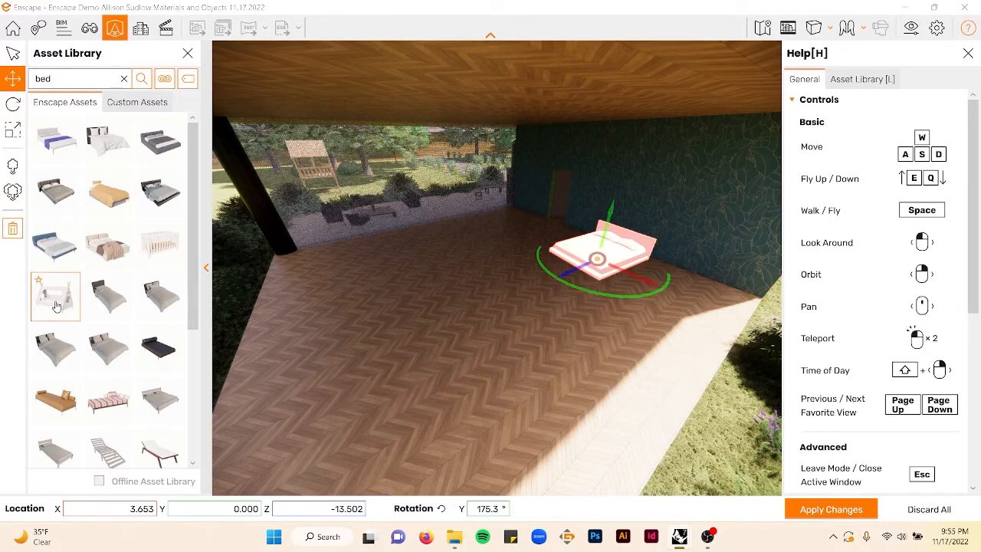
- Place a Bed 009: Baby crib near the left column
{"action": "left_click", "coordinate": [160, 242]}
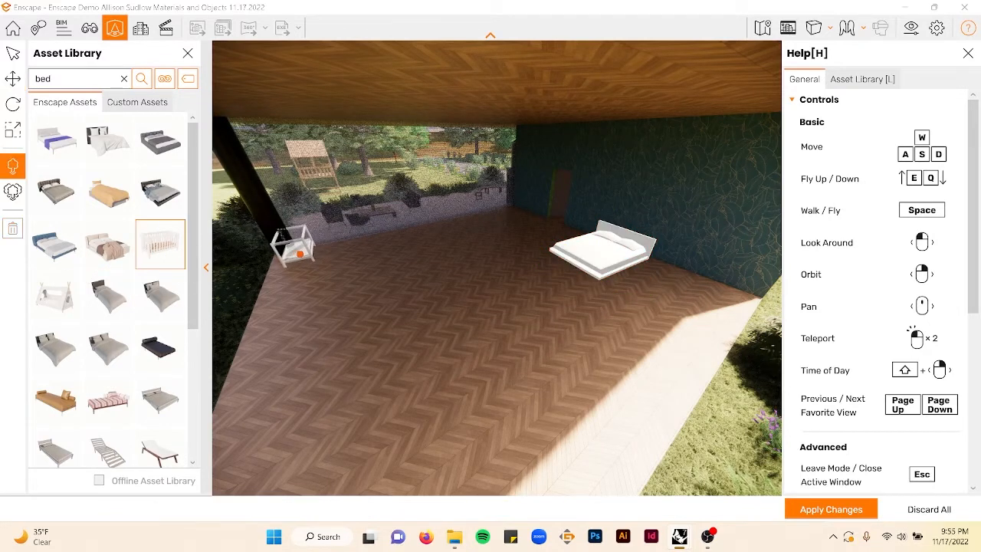
{"action": "left_click", "coordinate": [288, 266]}
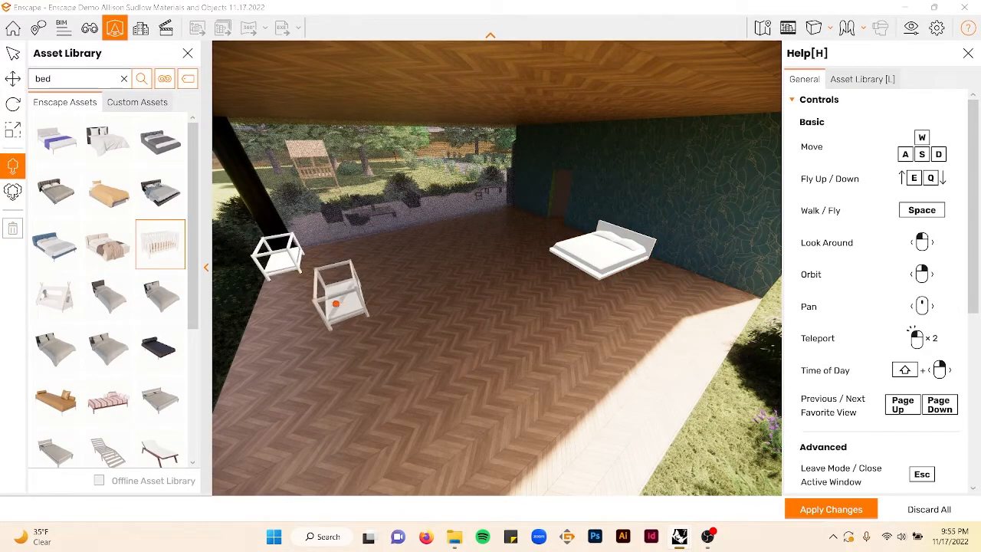
{"action": "key", "text": "Escape"}
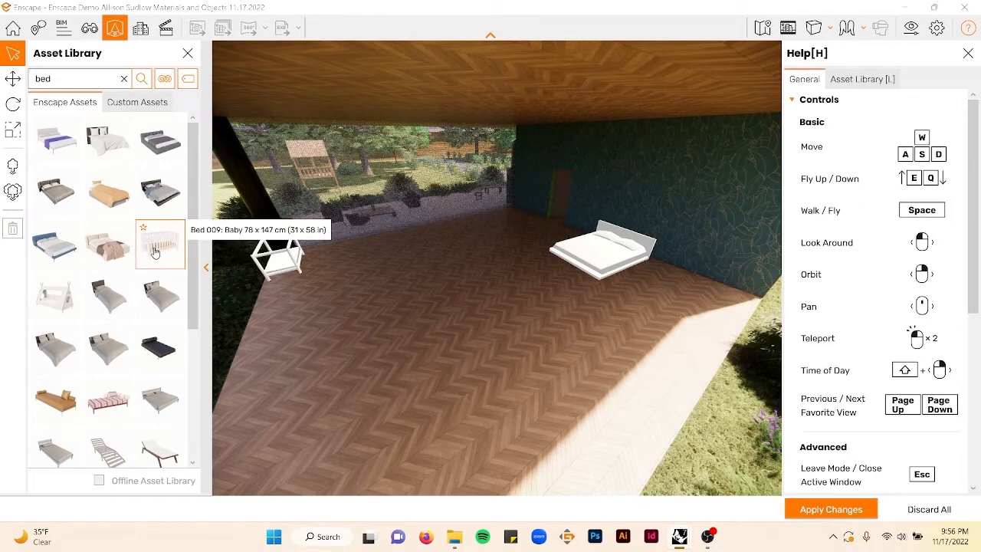
- Browse the remaining bed search results
{"action": "scroll", "coordinate": [46, 245], "scroll_direction": "down", "scroll_amount": 2}
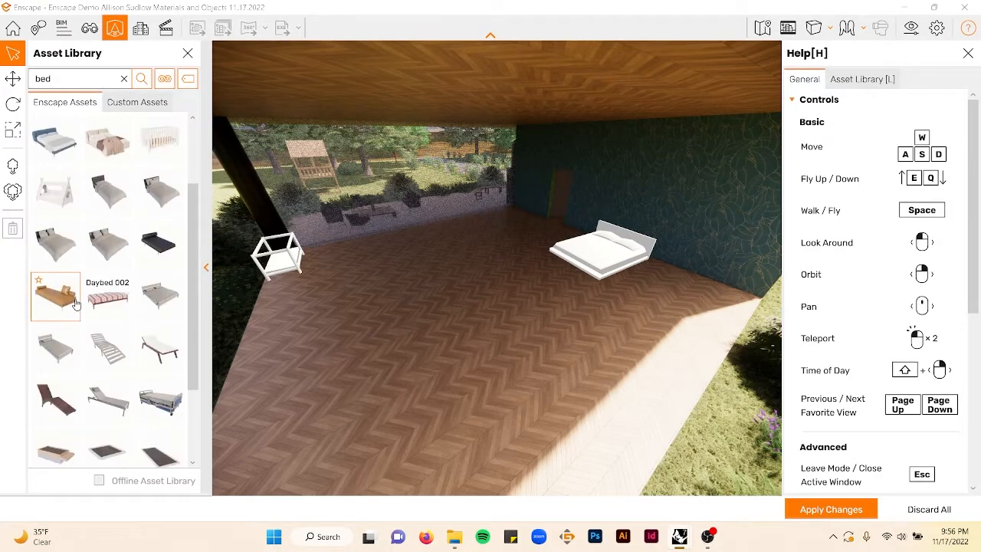
{"action": "scroll", "coordinate": [126, 299], "scroll_direction": "down", "scroll_amount": 3}
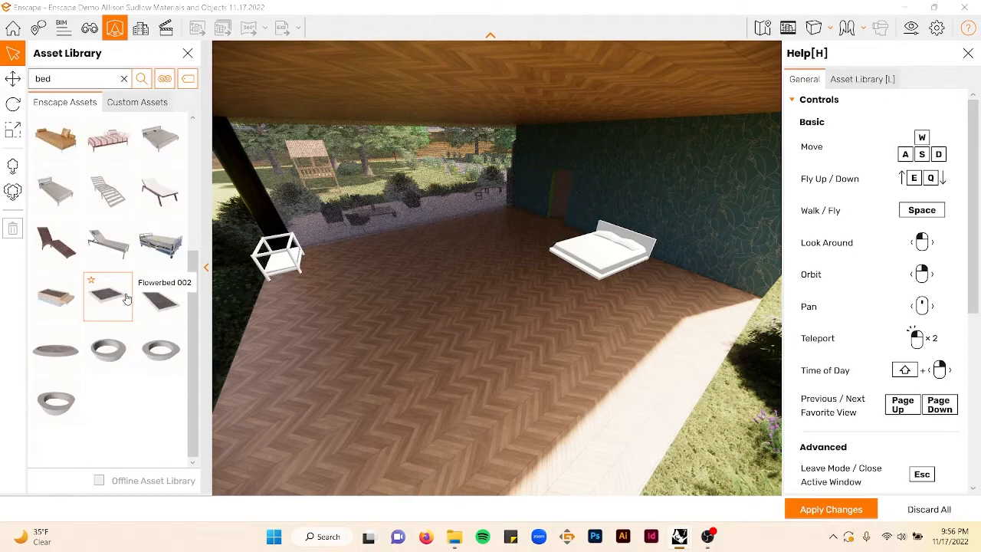
{"action": "right_click_drag", "start_coordinate": [429, 287], "coordinate": [517, 281]}
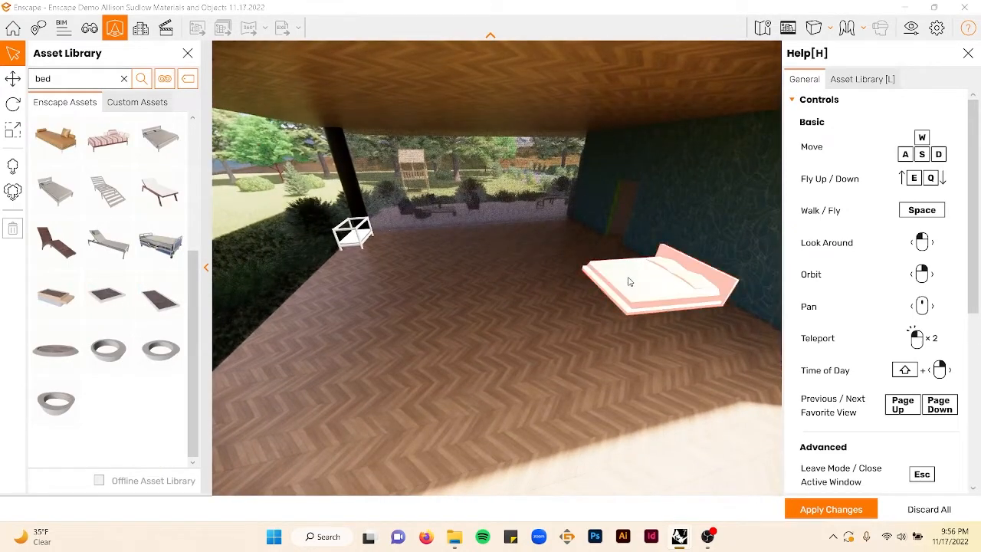
{"action": "left_click", "coordinate": [13, 81]}
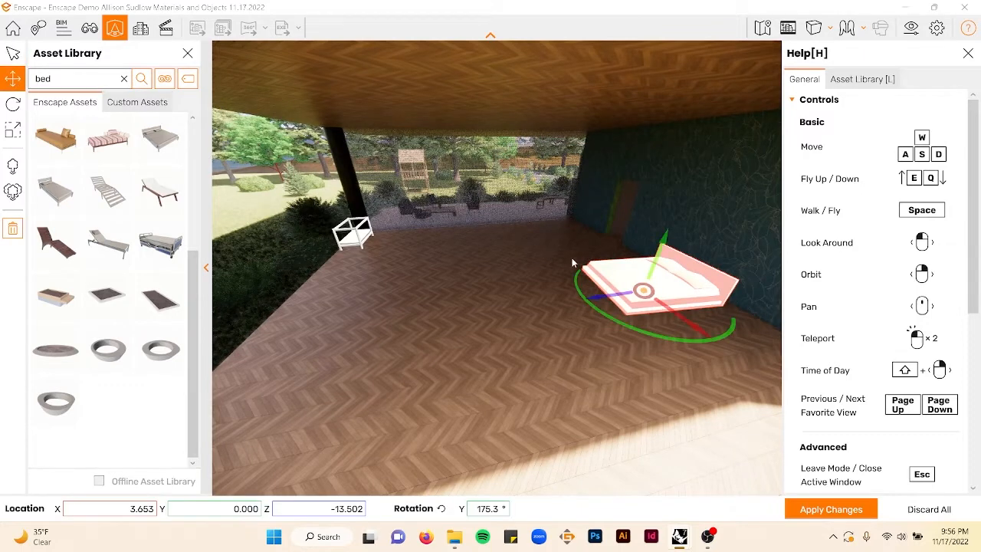
- Search the asset library for desk
{"action": "left_click", "coordinate": [124, 81]}
{"action": "type", "text": "desk"}
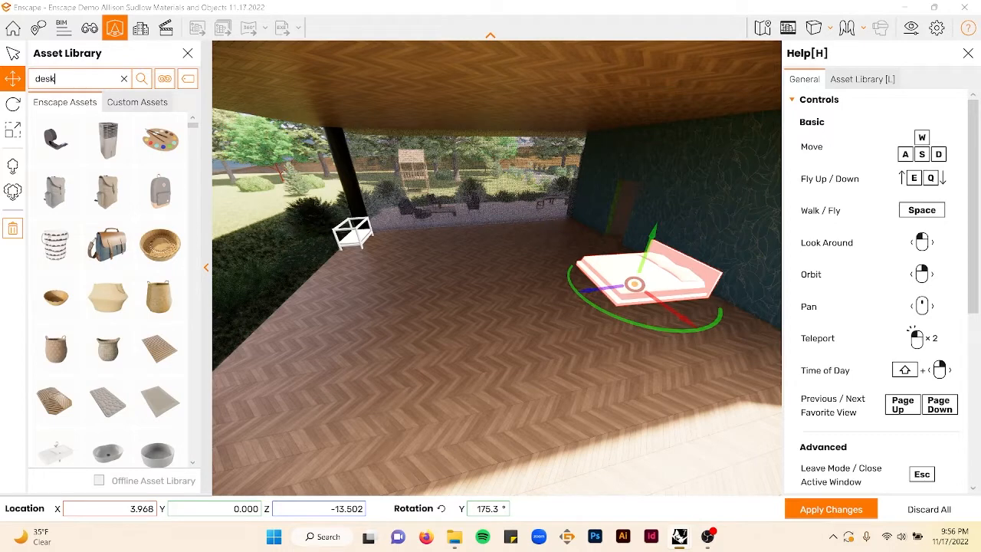
{"action": "key", "text": "Return"}
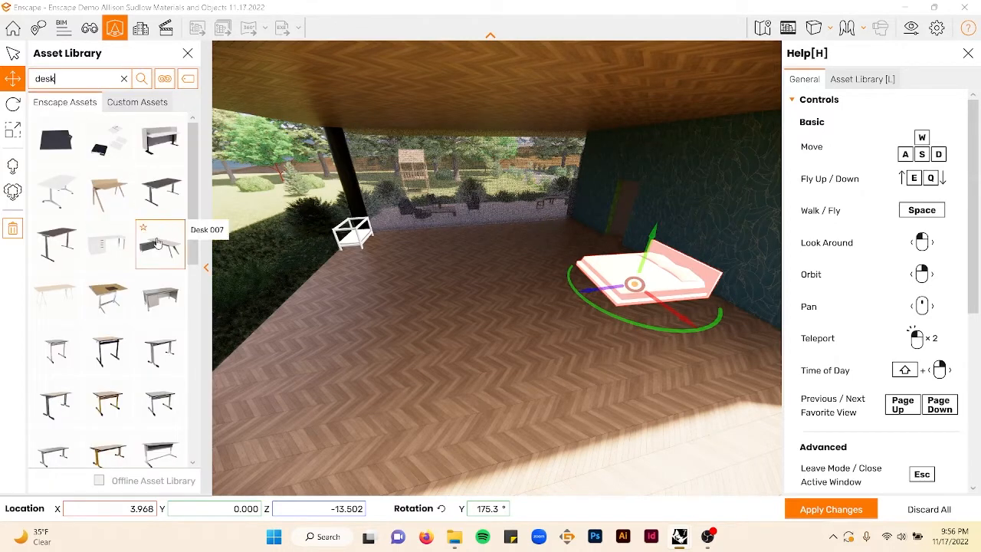
{"action": "scroll", "coordinate": [140, 292], "scroll_direction": "down", "scroll_amount": 6}
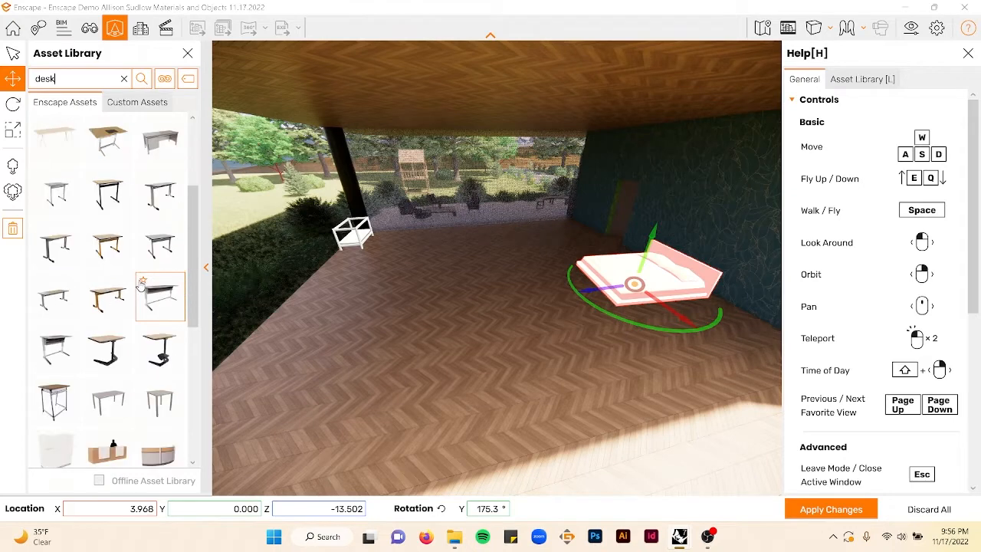
{"action": "left_click", "coordinate": [130, 325]}
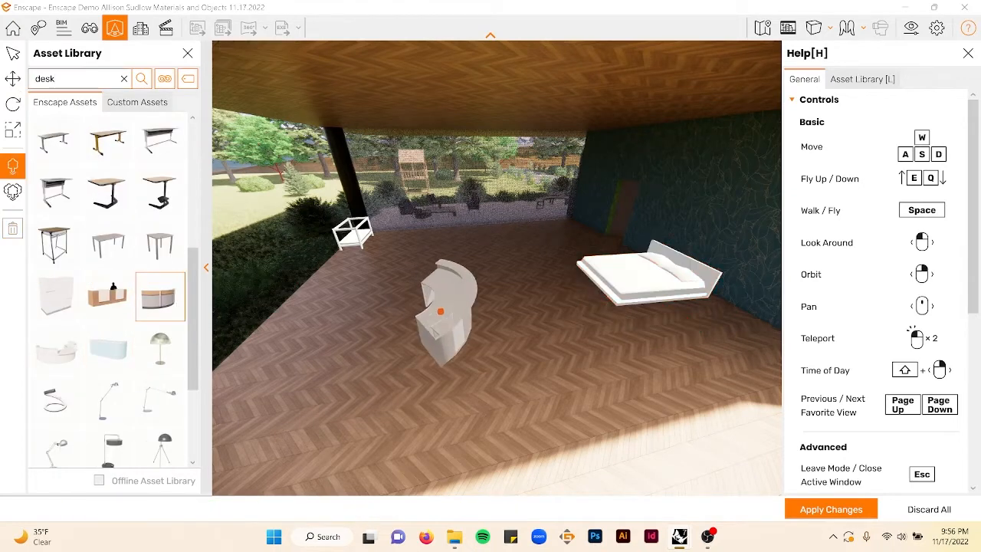
{"action": "key", "text": "Escape"}
- Place Desk 003 on the floor near the left wall beside the crib
{"action": "scroll", "coordinate": [123, 285], "scroll_direction": "down", "scroll_amount": 2}
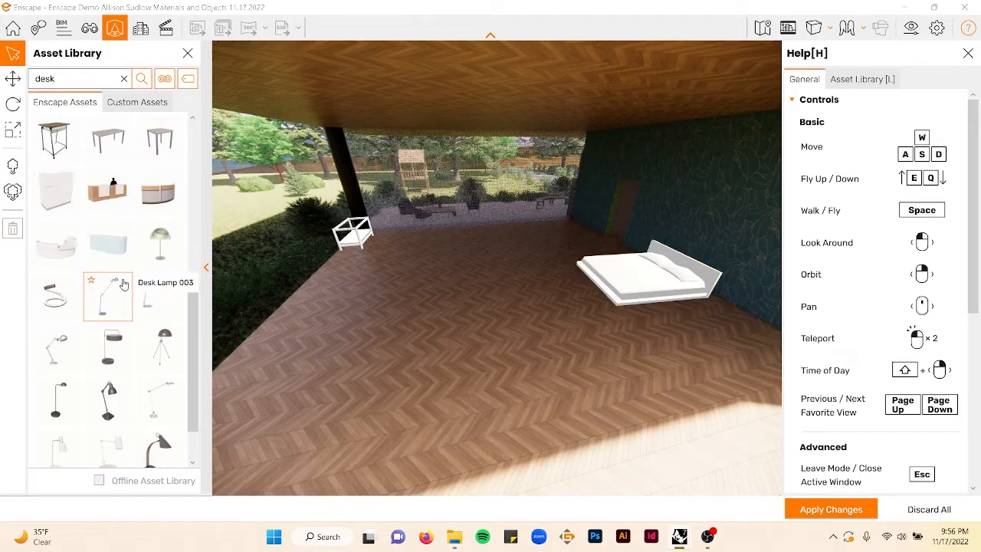
{"action": "scroll", "coordinate": [124, 284], "scroll_direction": "up", "scroll_amount": 5}
{"action": "scroll", "coordinate": [123, 284], "scroll_direction": "up", "scroll_amount": 3}
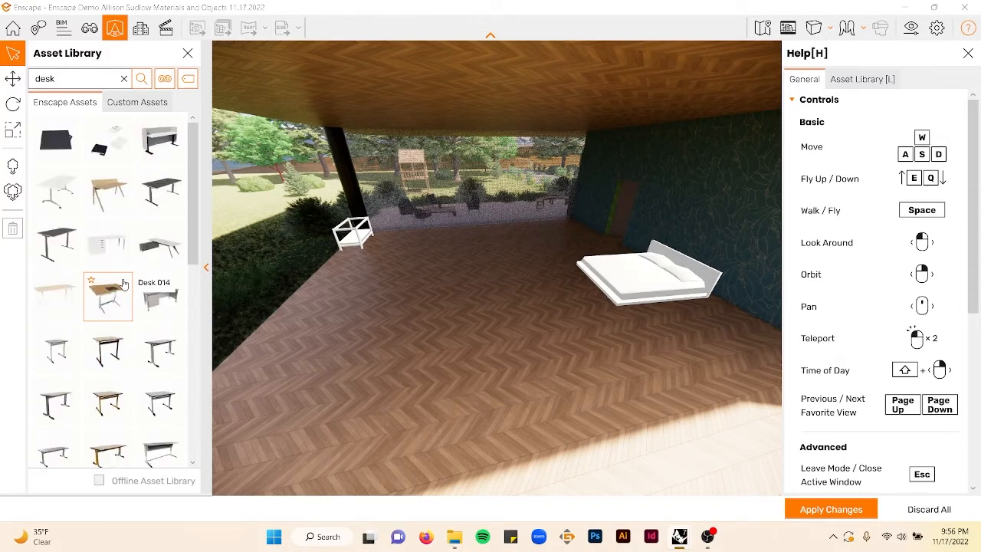
{"action": "left_click", "coordinate": [115, 197]}
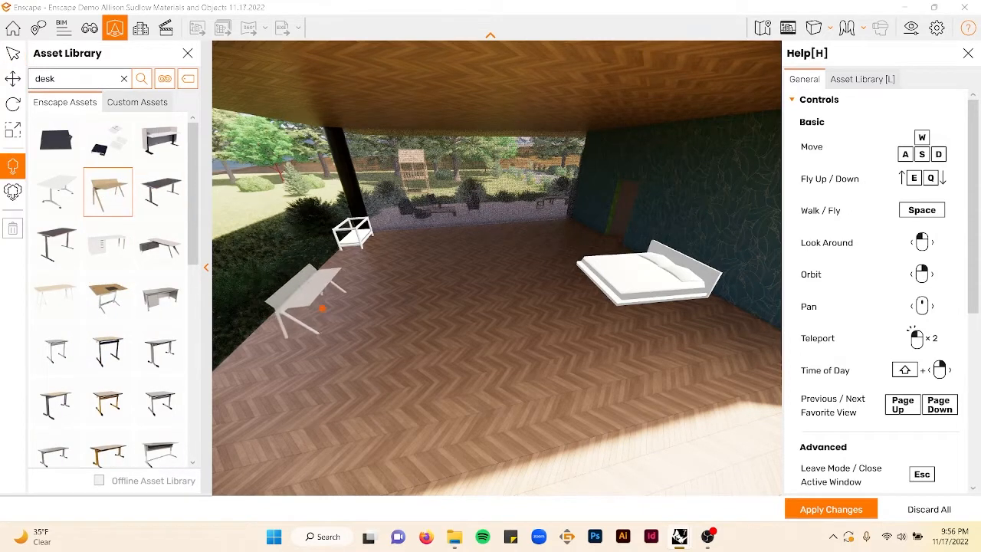
{"action": "left_click", "coordinate": [323, 286]}
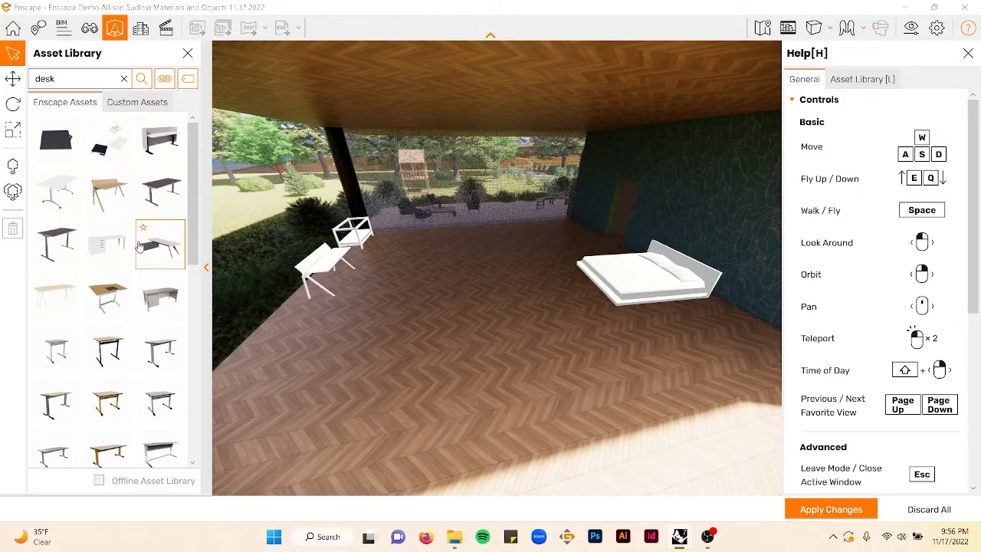
- Place a white desk with drawers in the left foreground
{"action": "left_click", "coordinate": [107, 244]}
{"action": "left_click", "coordinate": [247, 369]}
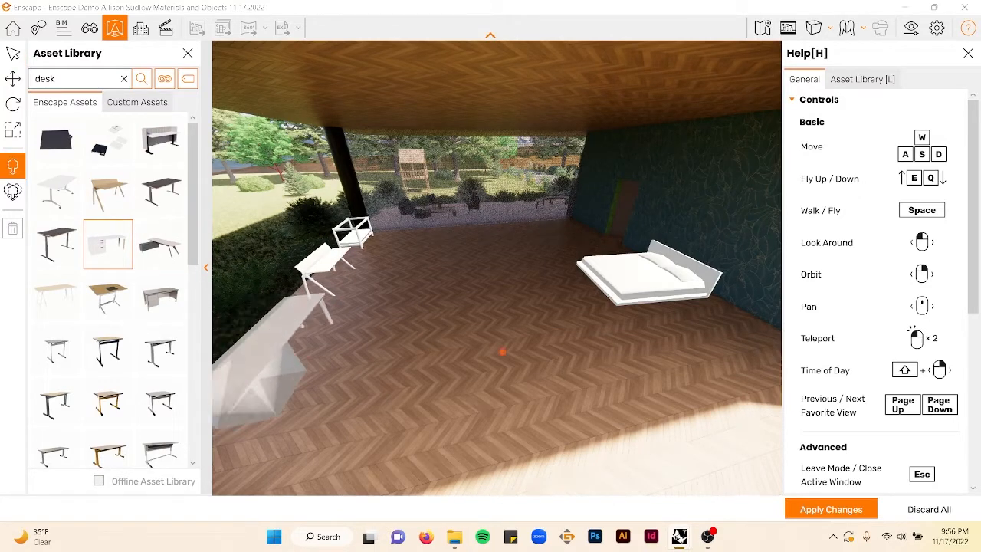
{"action": "key", "text": "Escape"}
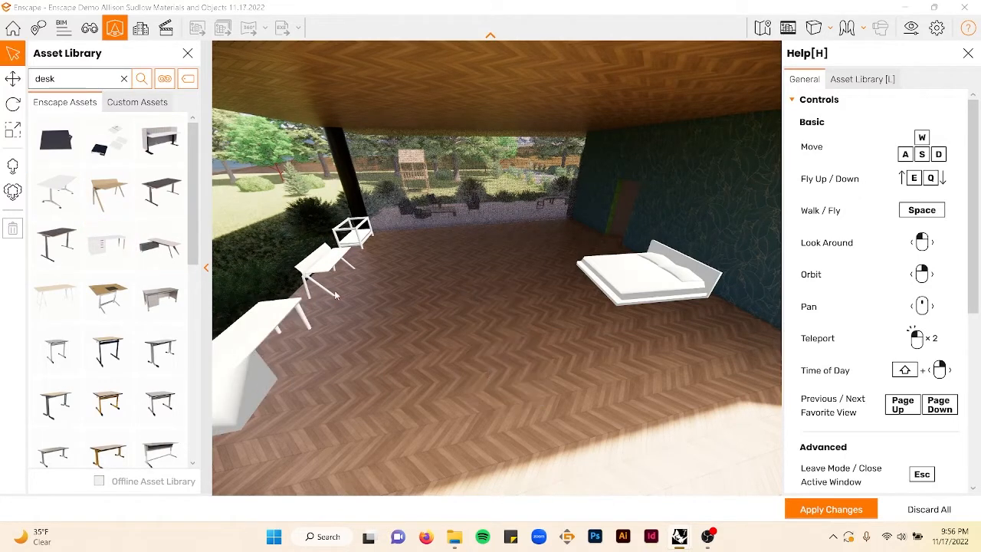
- Search the asset library for chair and place a grey lounge chair beside the white desk
{"action": "left_click", "coordinate": [122, 81]}
{"action": "type", "text": "chair"}
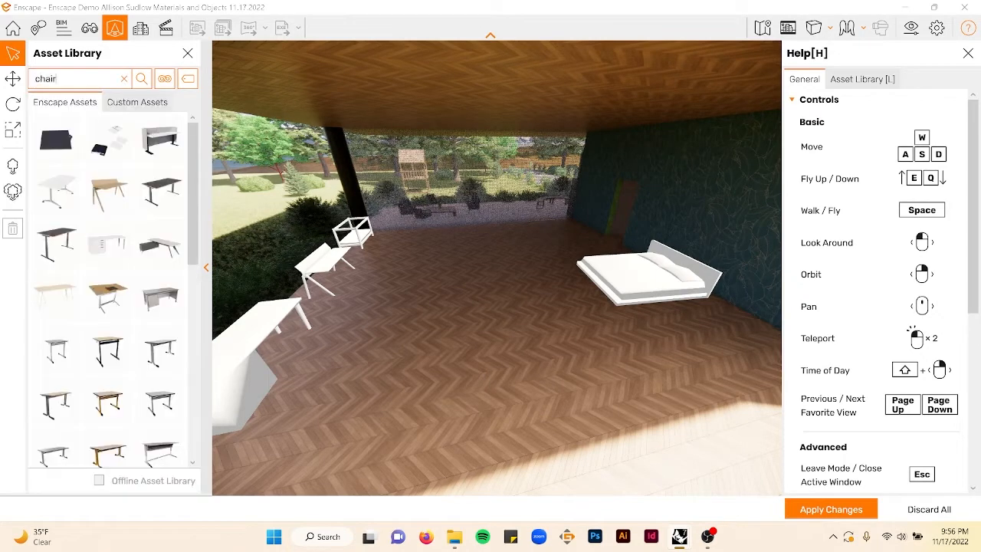
{"action": "key", "text": "Return"}
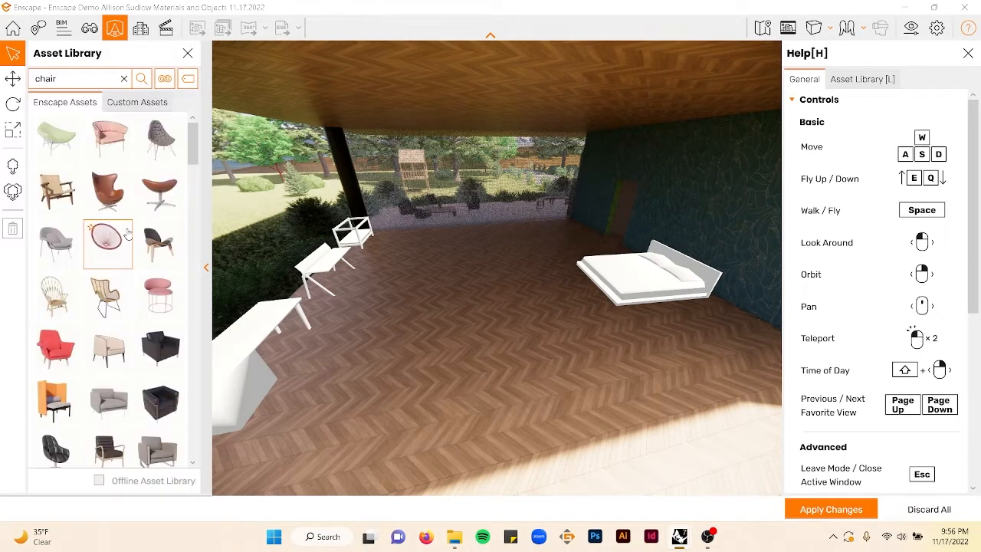
{"action": "scroll", "coordinate": [119, 341], "scroll_direction": "down", "scroll_amount": 10}
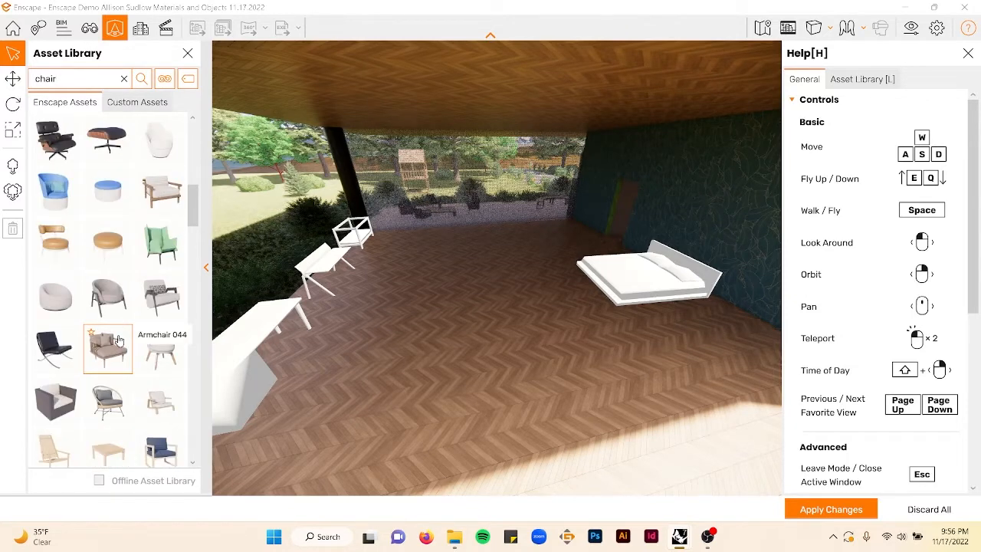
{"action": "scroll", "coordinate": [125, 338], "scroll_direction": "down", "scroll_amount": 5}
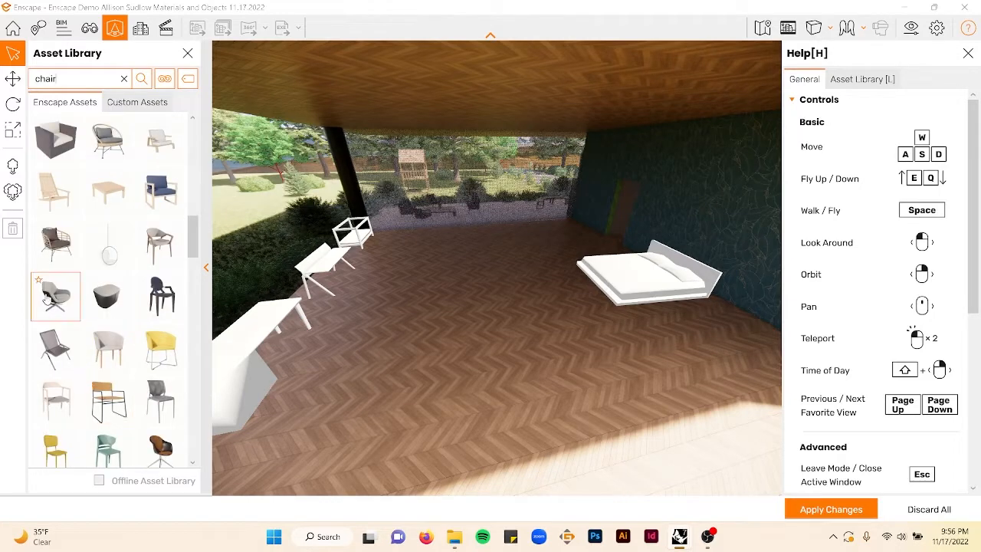
{"action": "left_click", "coordinate": [51, 297]}
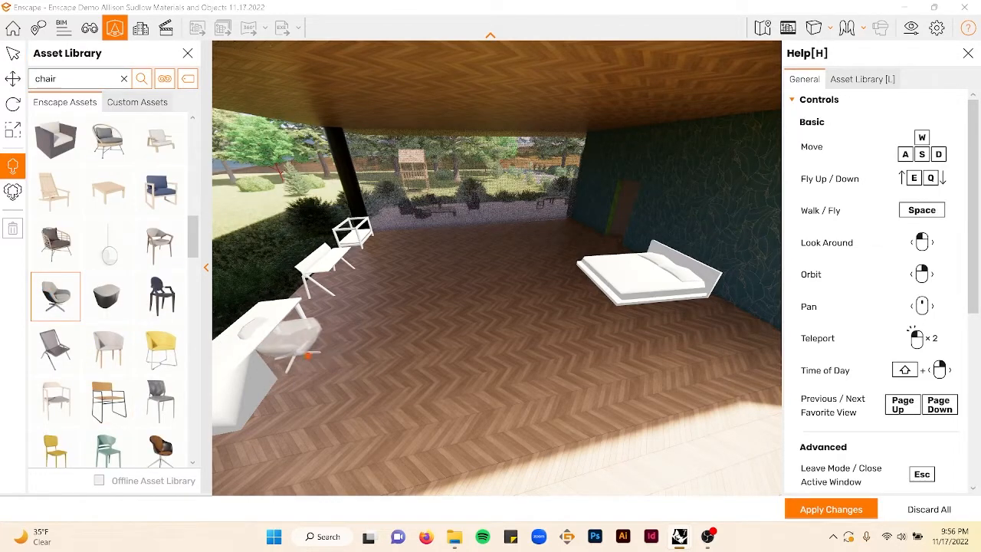
{"action": "left_click", "coordinate": [299, 352]}
- Select the lounge chair and rotate it to about 184° to face the desk
{"action": "left_click", "coordinate": [13, 79]}
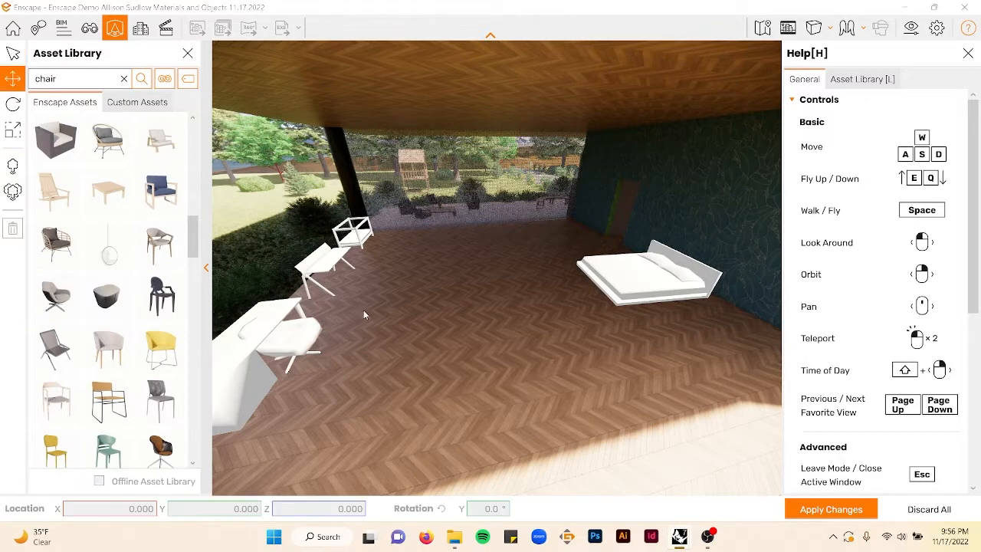
{"action": "left_click", "coordinate": [310, 373]}
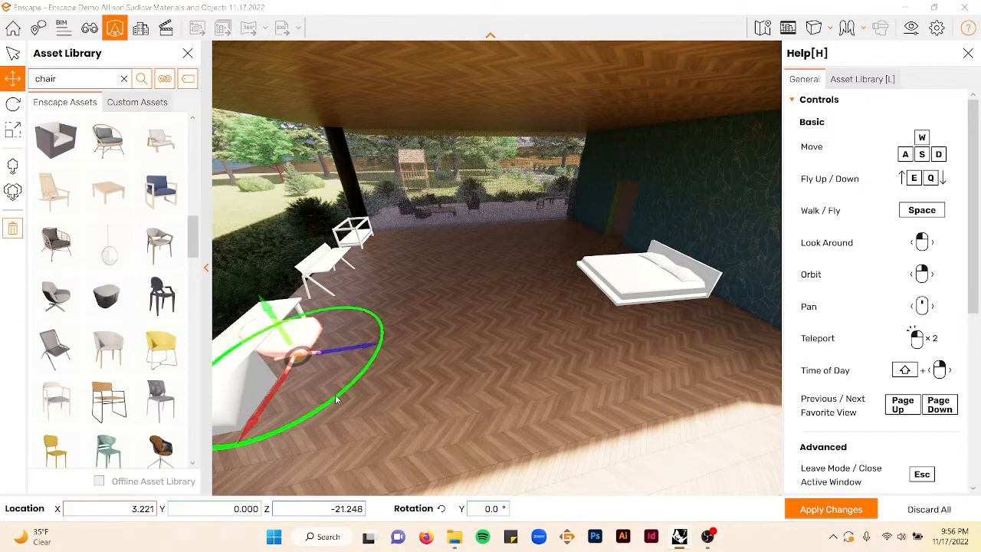
{"action": "mouse_move", "coordinate": [335, 396]}
{"action": "left_mouse_down"}
{"action": "mouse_move", "coordinate": [368, 330]}
{"action": "mouse_move", "coordinate": [337, 397]}
{"action": "left_mouse_up"}
{"action": "left_click_drag", "start_coordinate": [275, 391], "coordinate": [279, 382]}
{"action": "left_click_drag", "start_coordinate": [375, 342], "coordinate": [366, 344]}
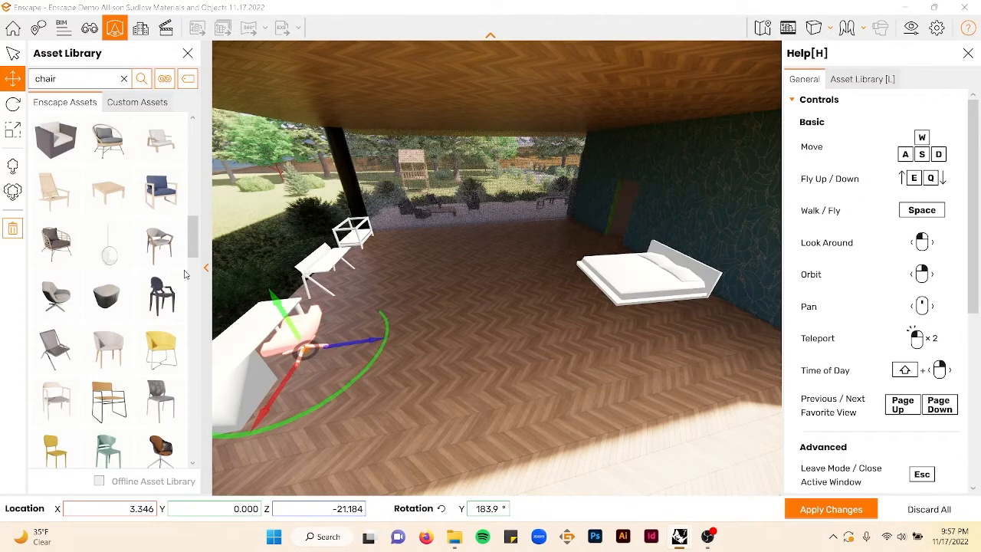
- Place Chair 004 next to Desk 003 by the left wall
{"action": "left_click", "coordinate": [161, 353]}
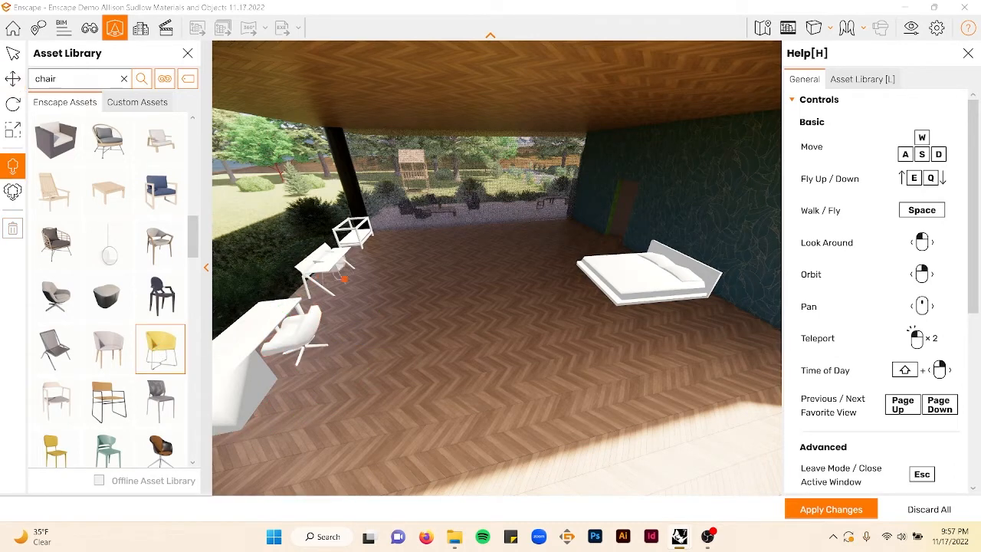
{"action": "key", "text": "Escape"}
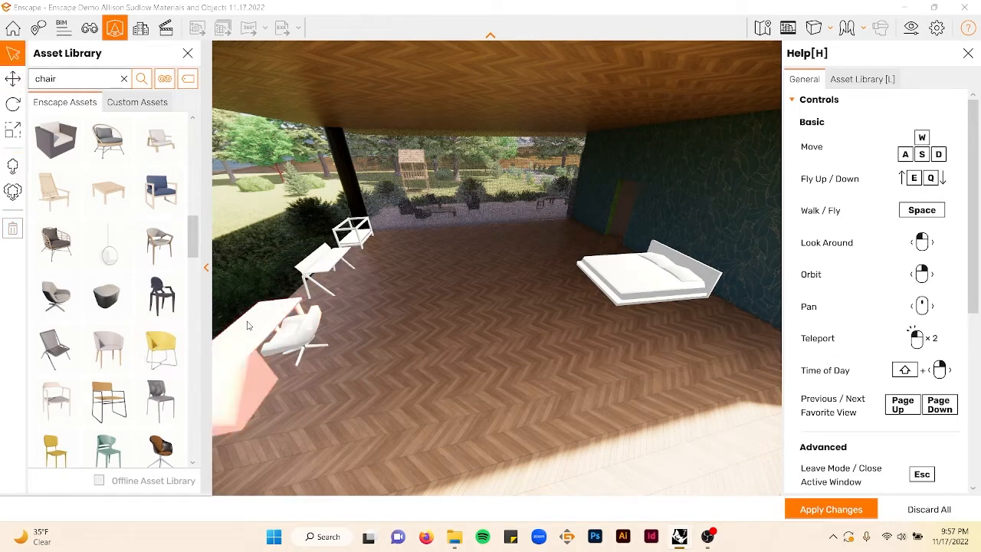
{"action": "left_click", "coordinate": [161, 351]}
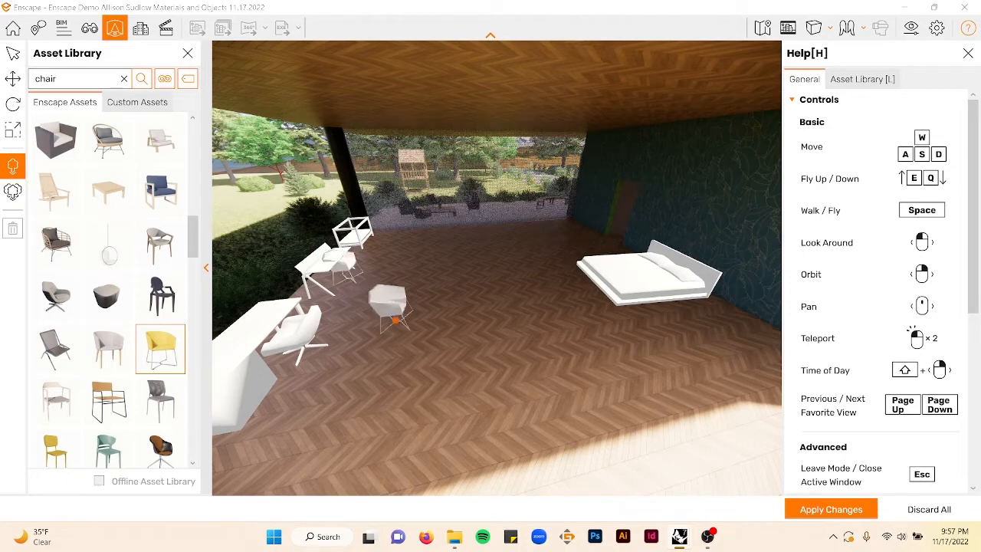
{"action": "key", "text": "Escape"}
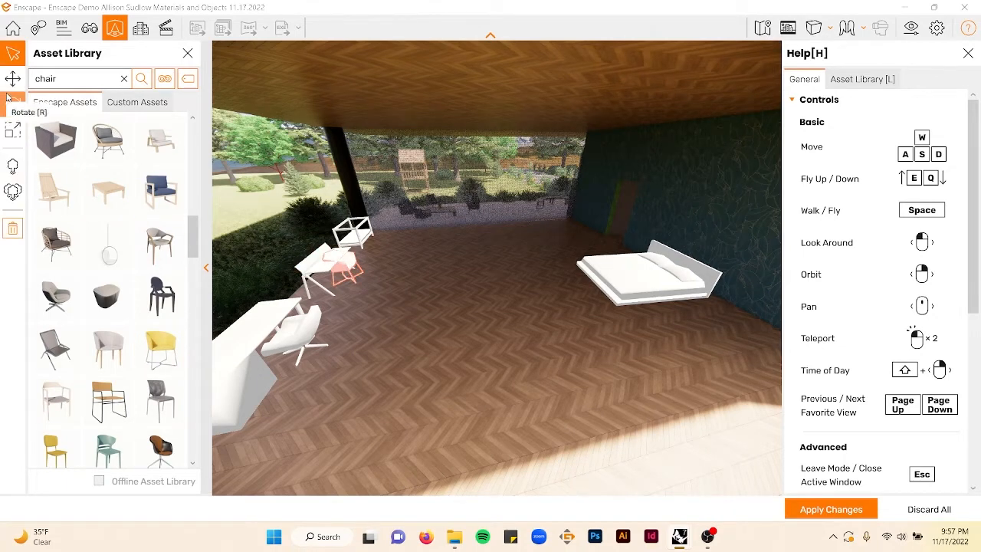
- Rotate Chair 004 to about 186° and apply the changes
{"action": "left_click", "coordinate": [12, 103]}
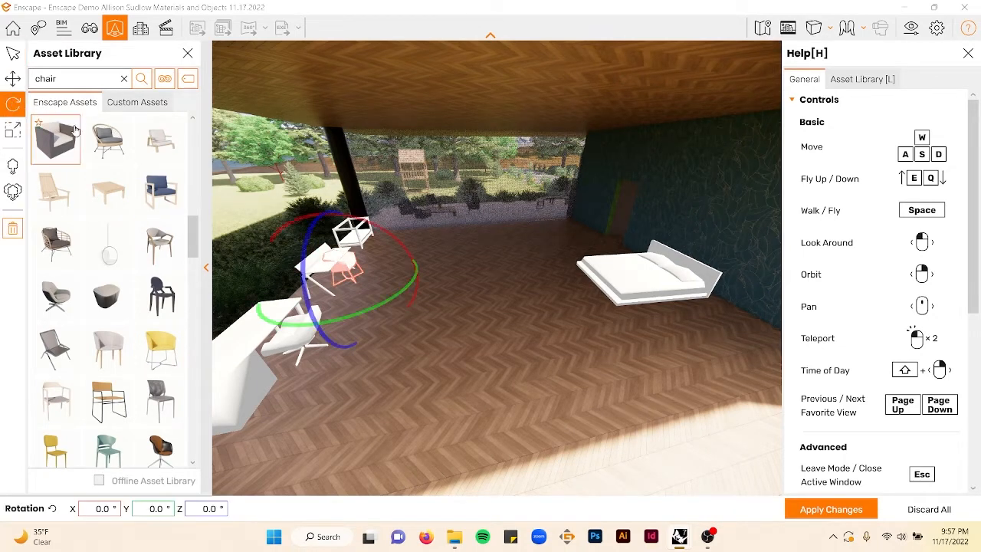
{"action": "left_click", "coordinate": [12, 80]}
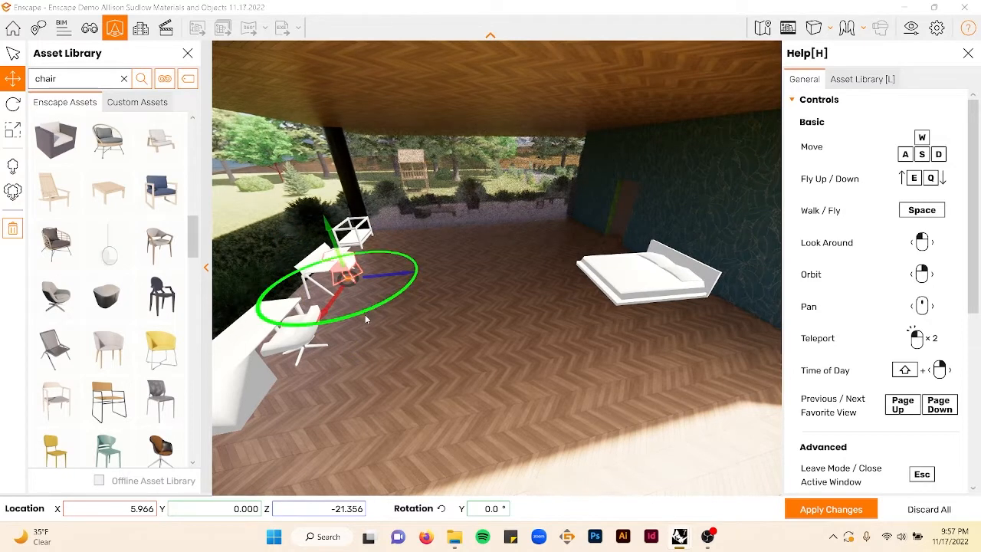
{"action": "left_click_drag", "start_coordinate": [364, 314], "coordinate": [407, 277]}
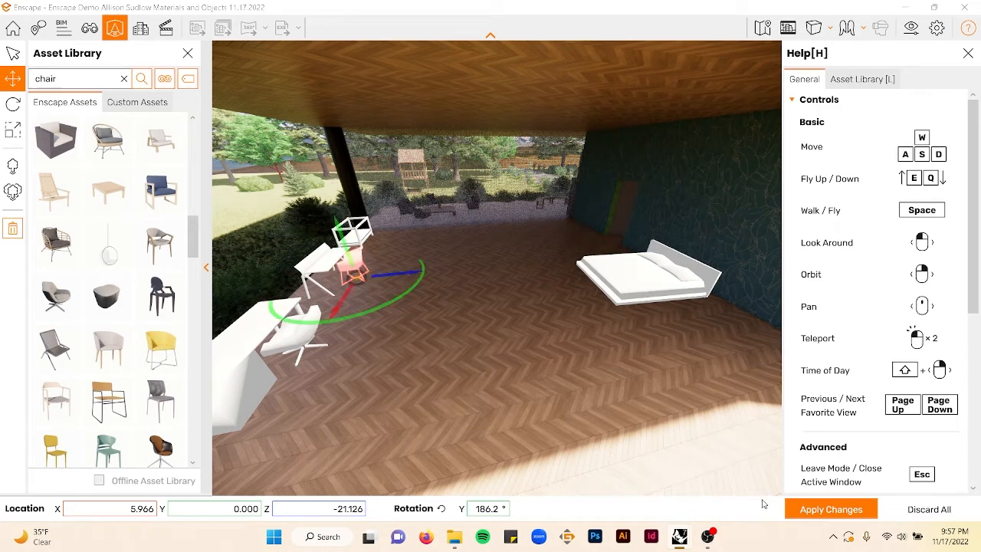
{"action": "left_click", "coordinate": [826, 508]}
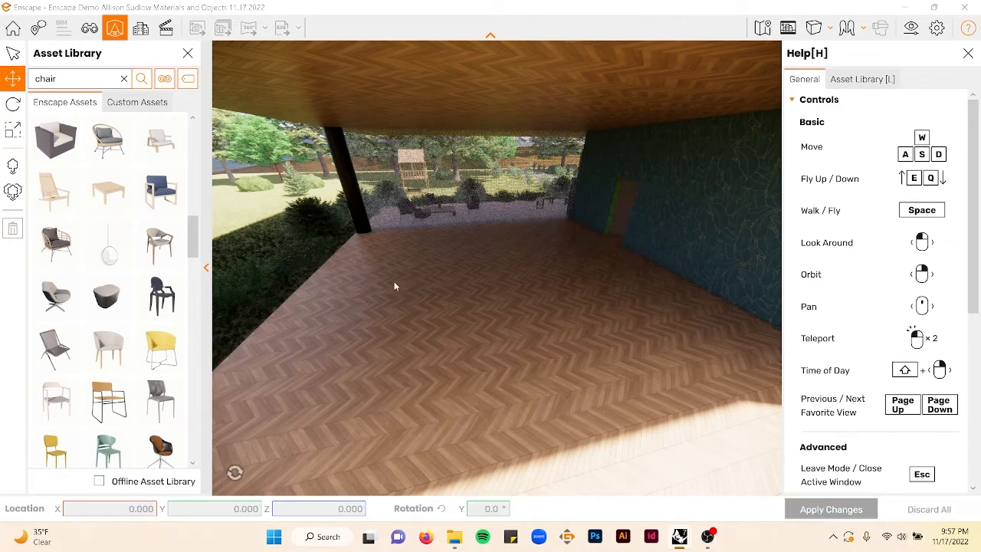
- Search the asset library for rug and place a grey rug on the floor in front of the bed
{"action": "left_click", "coordinate": [123, 79]}
{"action": "type", "text": "rug"}
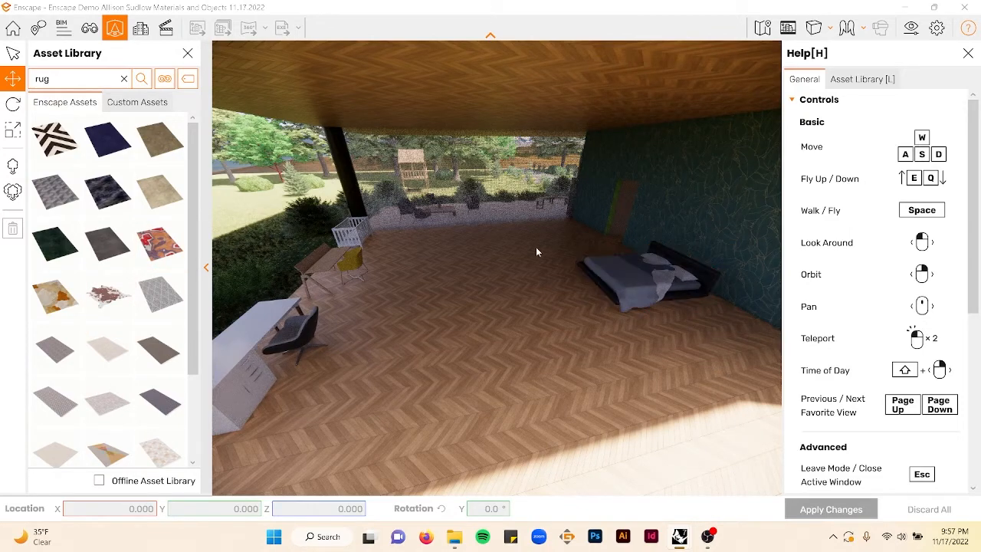
{"action": "scroll", "coordinate": [123, 352], "scroll_direction": "down", "scroll_amount": 2}
{"action": "left_click", "coordinate": [157, 295]}
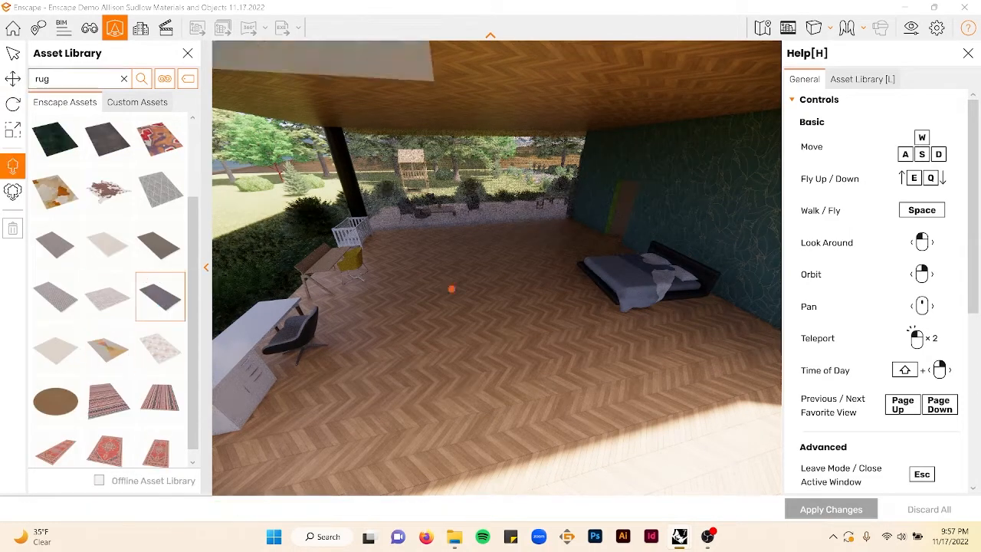
{"action": "key", "text": "Escape"}
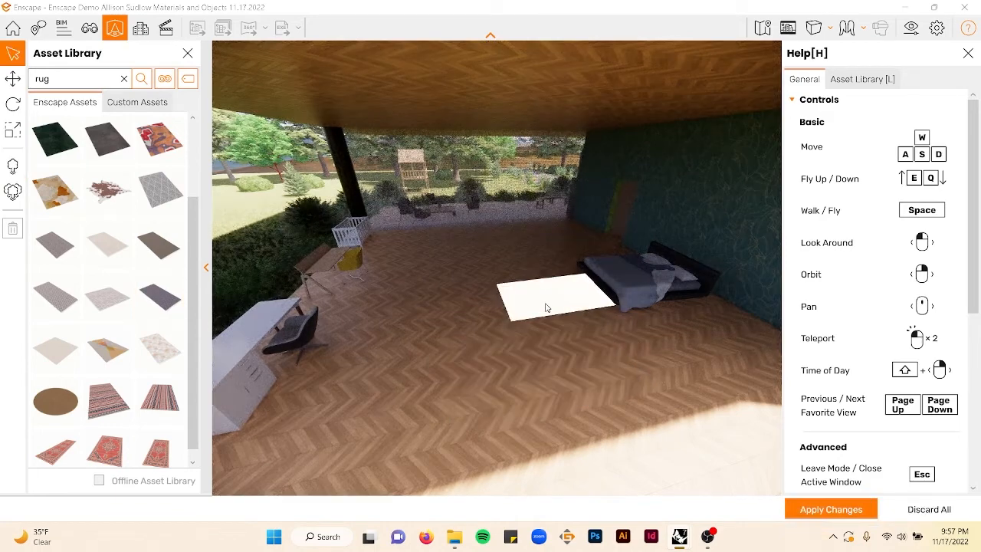
- Scale the rug up so it extends under the bed
{"action": "left_click", "coordinate": [12, 130]}
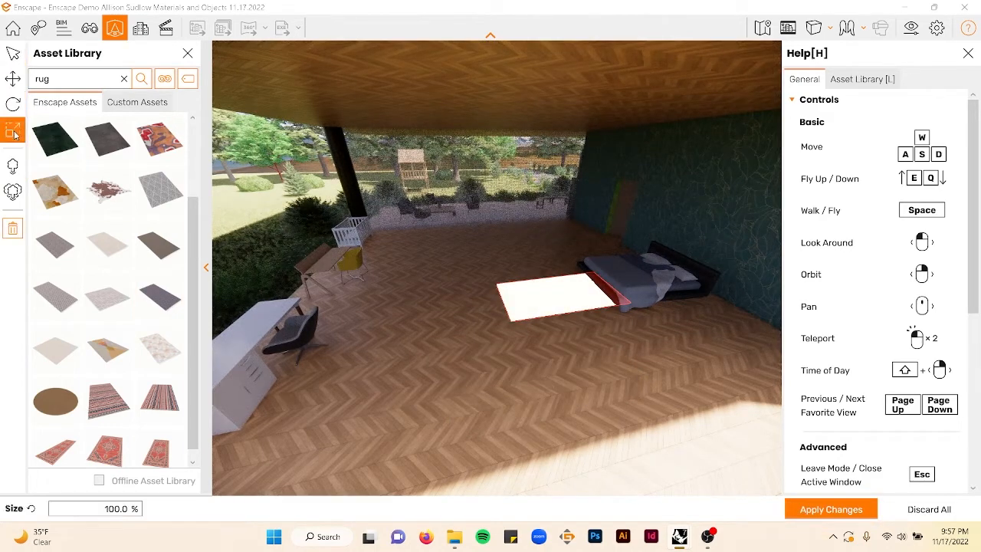
{"action": "left_click_drag", "start_coordinate": [564, 254], "coordinate": [565, 252]}
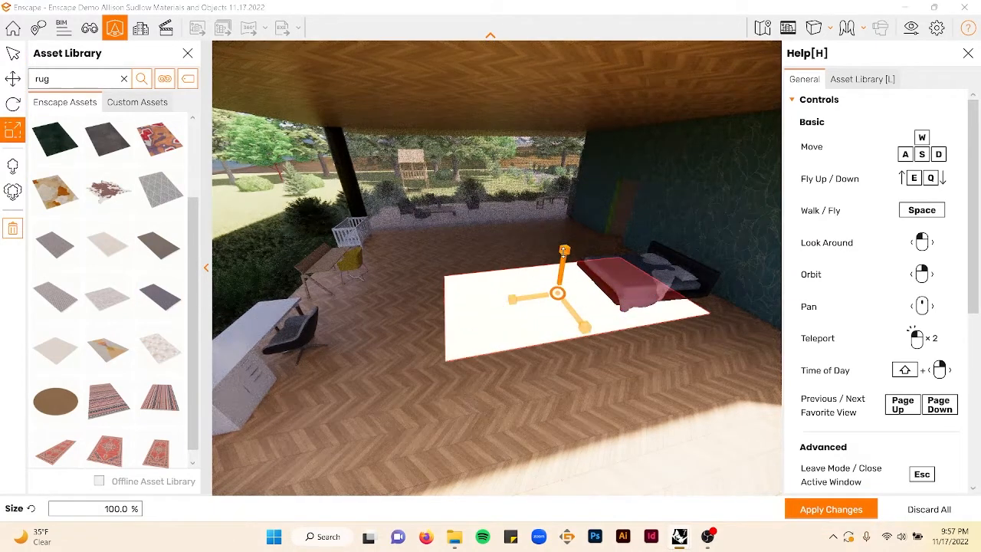
- Rotate the rug to about 269° and move it under the bed
{"action": "left_click", "coordinate": [13, 104]}
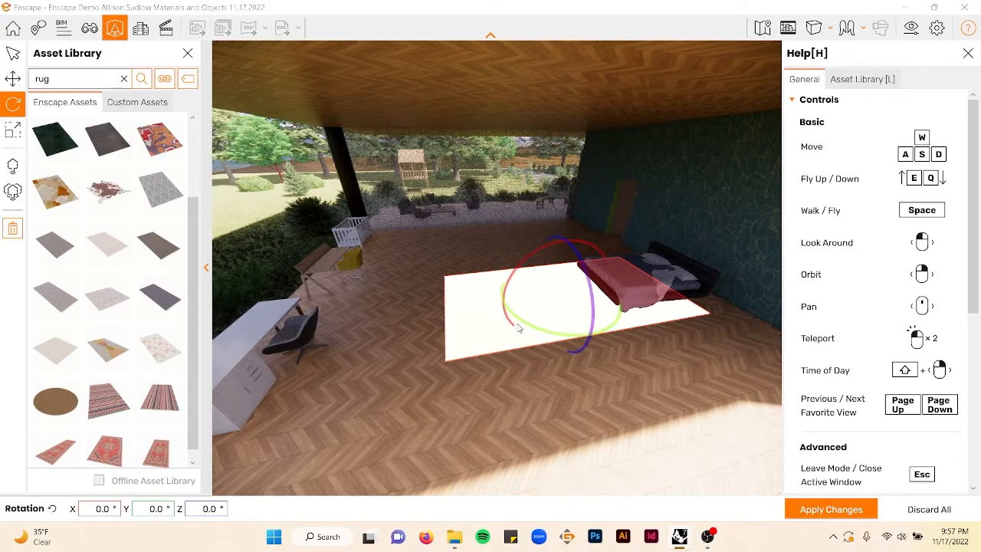
{"action": "left_click", "coordinate": [12, 78]}
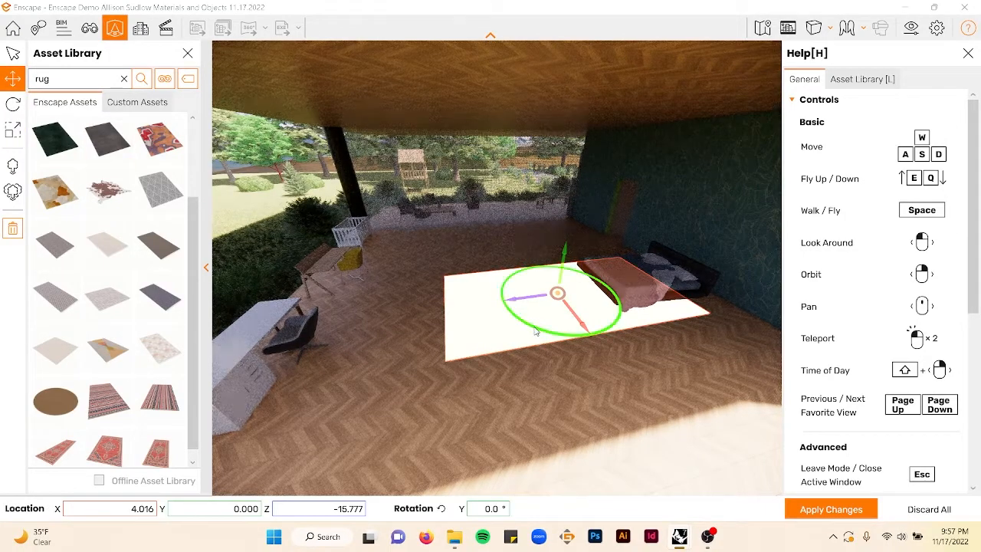
{"action": "left_click_drag", "start_coordinate": [535, 330], "coordinate": [529, 287]}
{"action": "right_click_drag", "start_coordinate": [530, 285], "coordinate": [613, 288]}
{"action": "scroll", "coordinate": [588, 190], "scroll_direction": "up", "scroll_amount": 4}
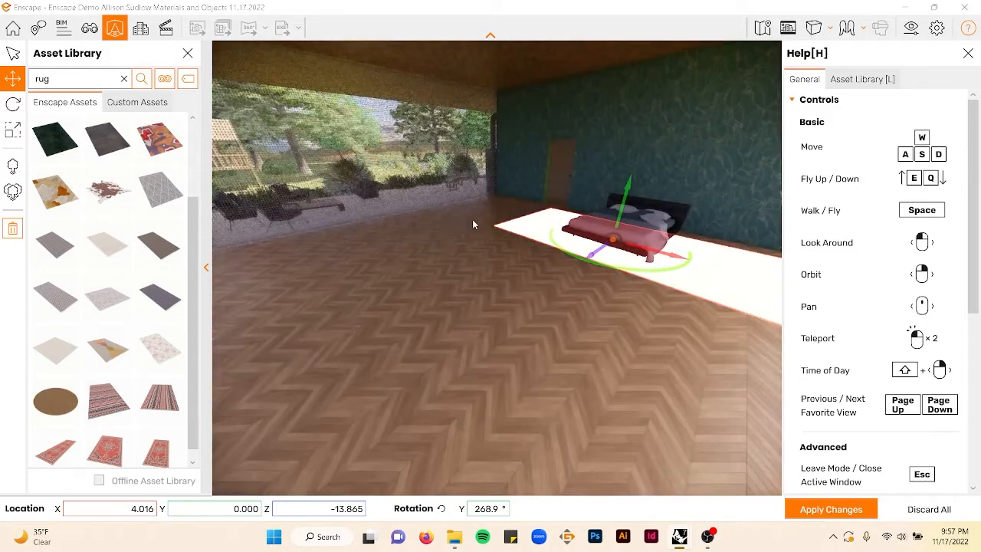
{"action": "key", "text": "e"}
{"action": "middle_click_drag", "start_coordinate": [484, 259], "coordinate": [488, 285]}
{"action": "right_click_drag", "start_coordinate": [452, 290], "coordinate": [495, 295]}
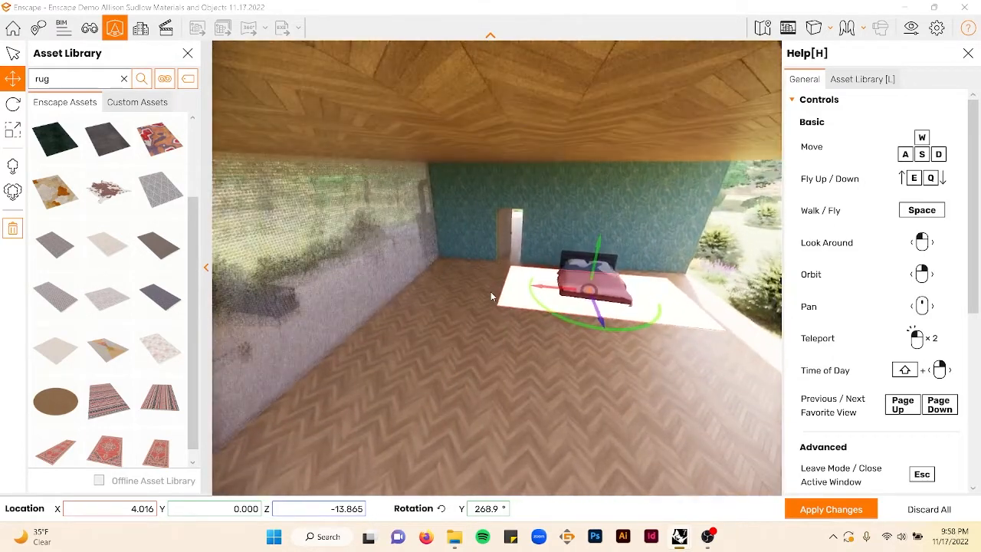
- Search the asset library for a nightstand and then a table, and place wicker side tables on both sides of the bed
{"action": "key", "text": "d"}
{"action": "key", "text": "w"}
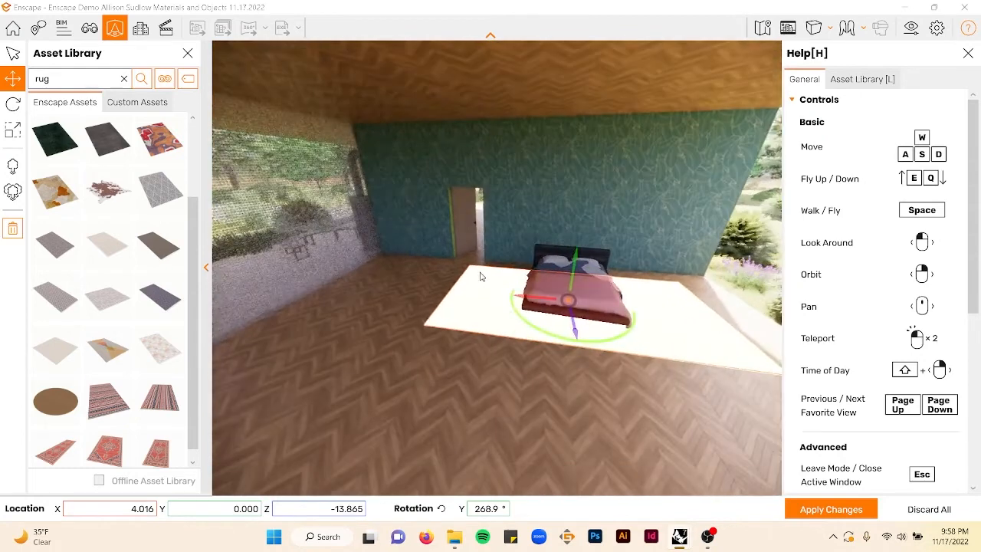
{"action": "left_click", "coordinate": [454, 263]}
{"action": "scroll", "coordinate": [108, 231], "scroll_direction": "down", "scroll_amount": 1}
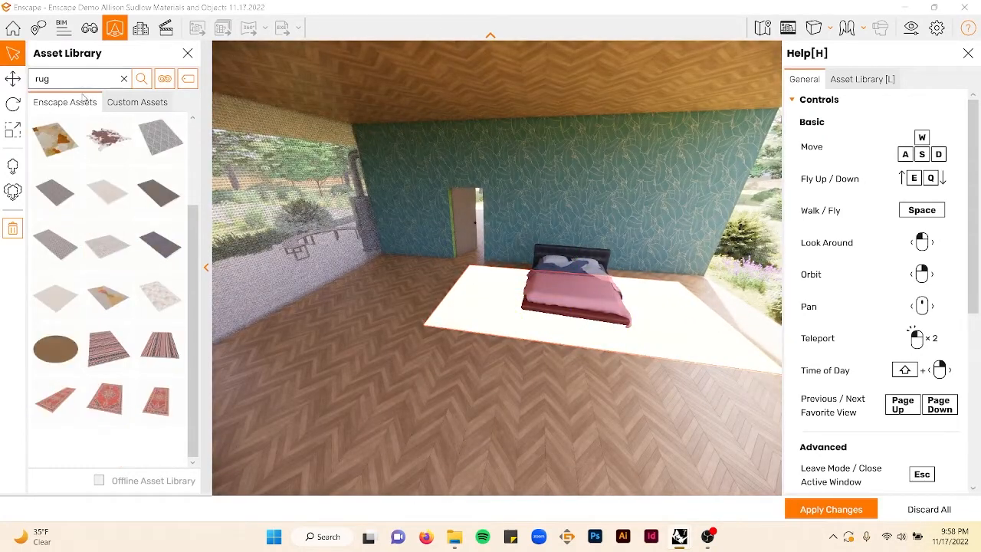
{"action": "left_click", "coordinate": [127, 82]}
{"action": "type", "text": "nightstand"}
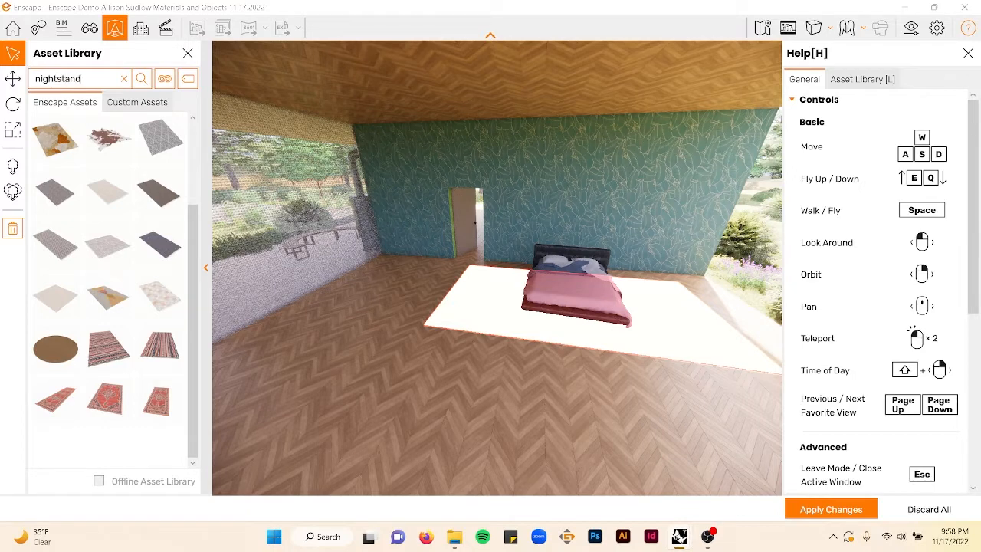
{"action": "key", "text": "Return"}
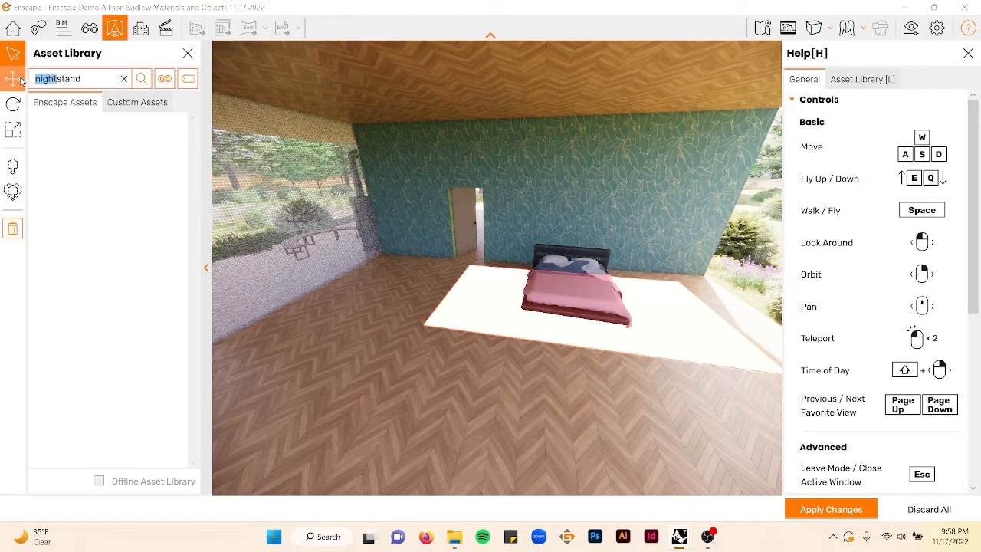
{"action": "key", "text": "Return"}
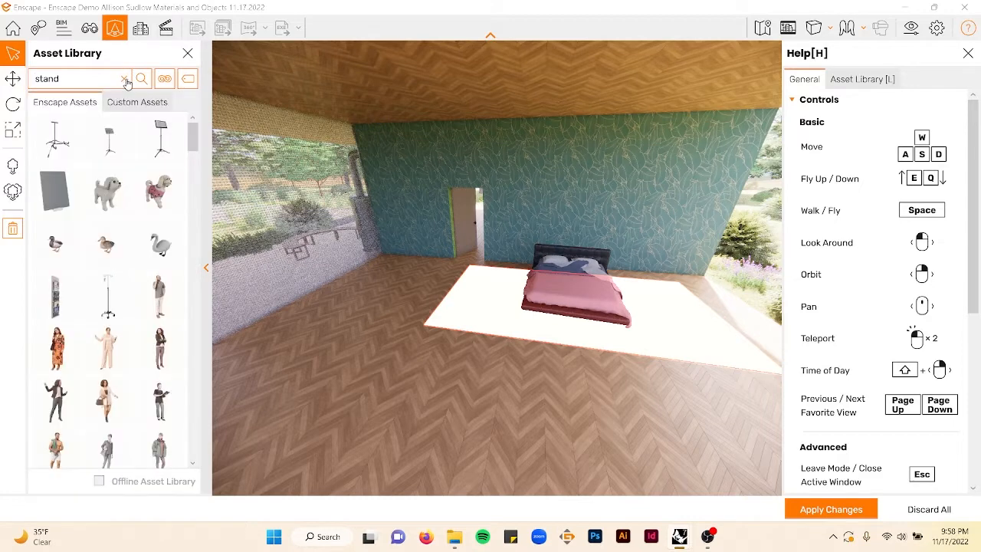
{"action": "scroll", "coordinate": [100, 230], "scroll_direction": "down", "scroll_amount": 5}
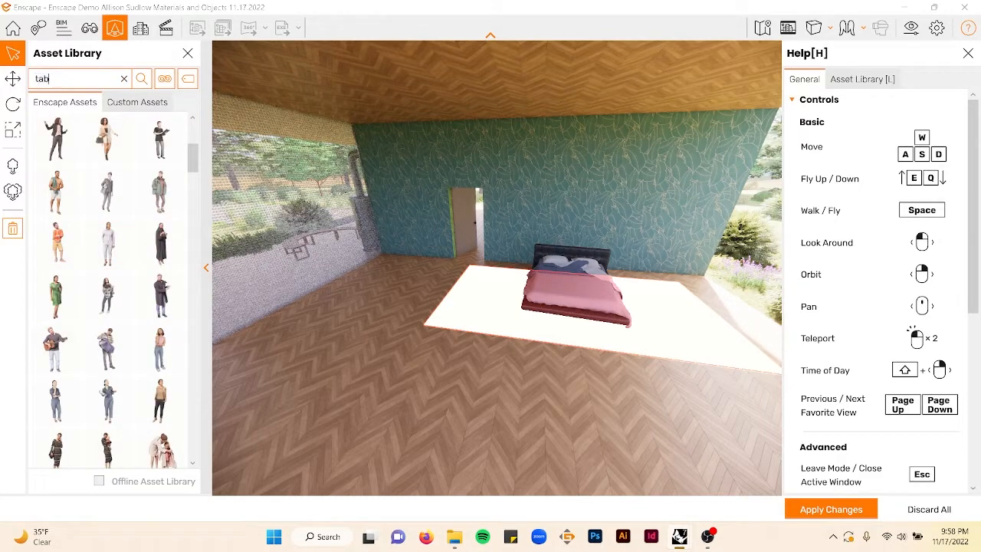
{"action": "key", "text": "Return"}
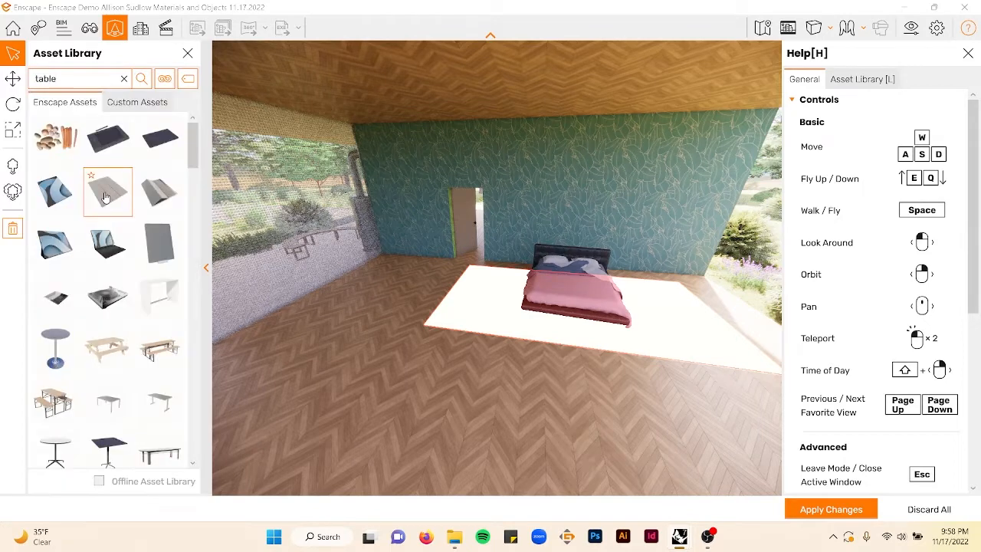
{"action": "scroll", "coordinate": [106, 197], "scroll_direction": "down", "scroll_amount": 8}
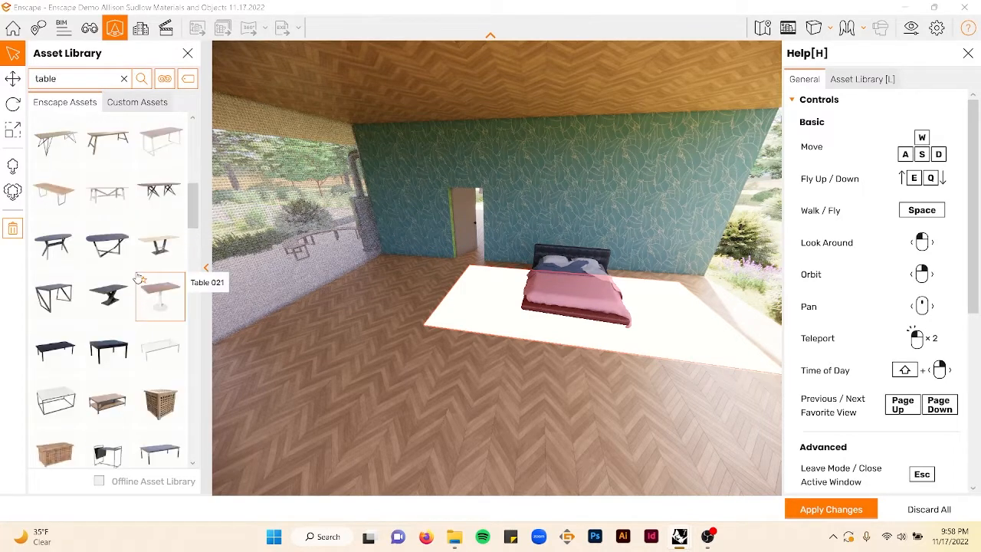
{"action": "scroll", "coordinate": [142, 292], "scroll_direction": "down", "scroll_amount": 2}
{"action": "scroll", "coordinate": [143, 305], "scroll_direction": "down", "scroll_amount": 10}
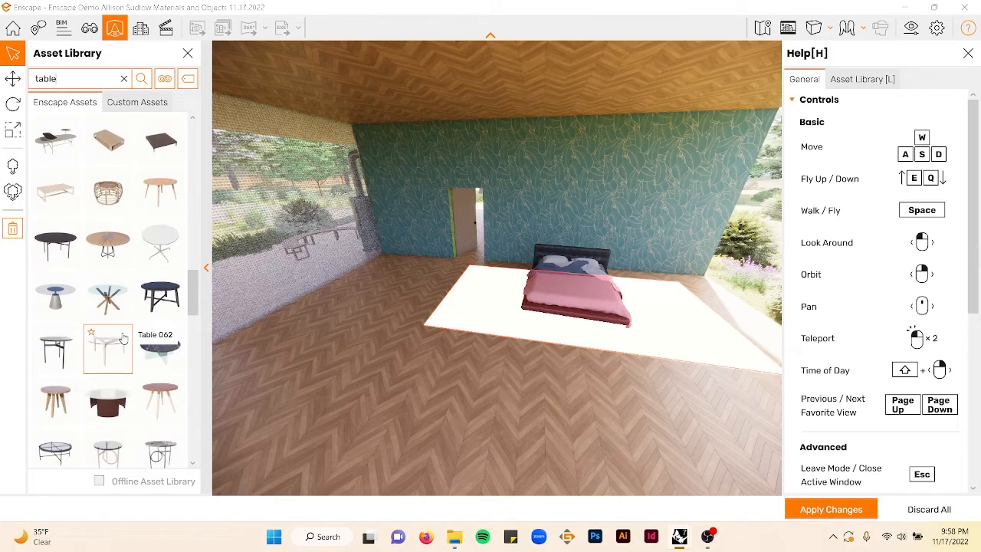
{"action": "scroll", "coordinate": [122, 338], "scroll_direction": "down", "scroll_amount": 7}
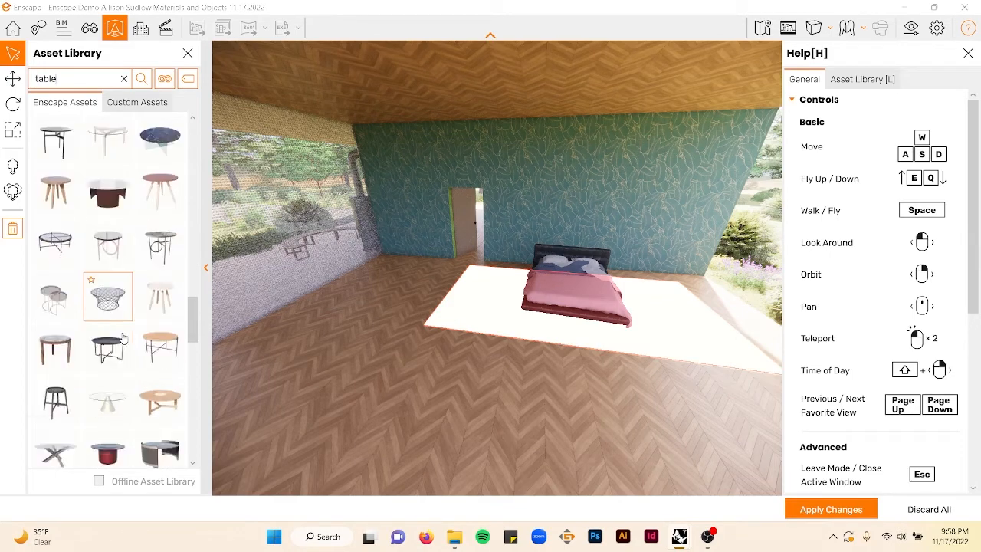
{"action": "scroll", "coordinate": [122, 338], "scroll_direction": "down", "scroll_amount": 5}
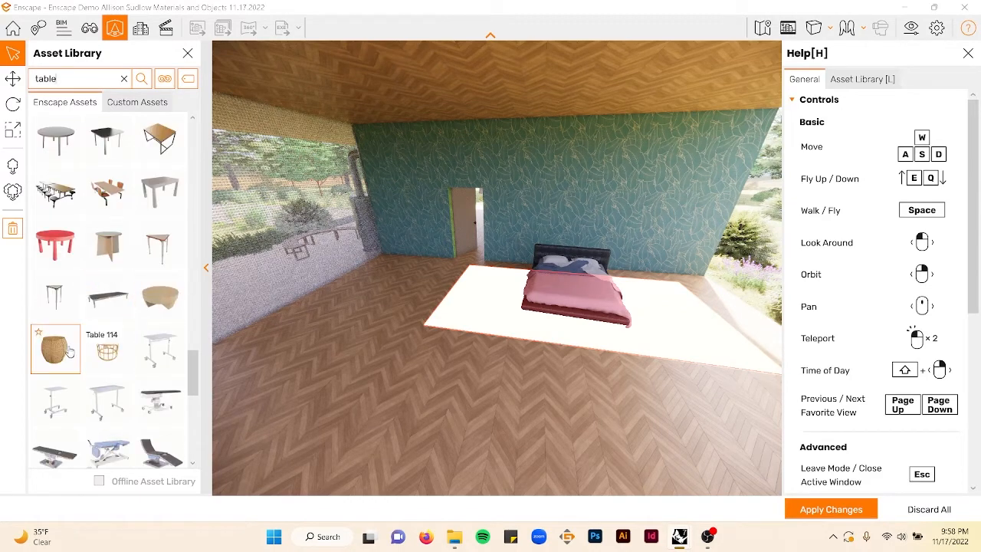
{"action": "left_click", "coordinate": [68, 353]}
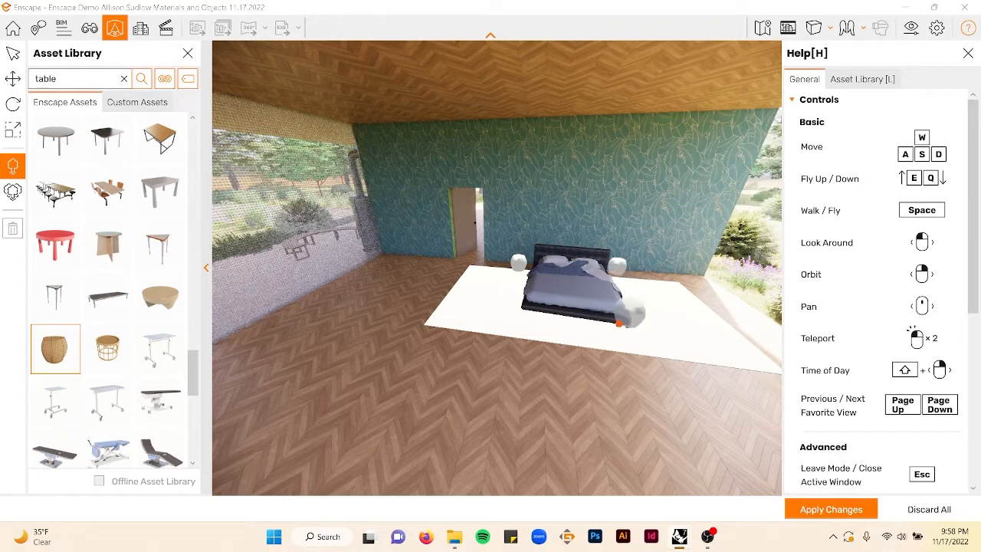
{"action": "key", "text": "Escape"}
- Search the asset library for painting, place the painting on the wall above the bed, and apply the changes
{"action": "double_click", "coordinate": [77, 74]}
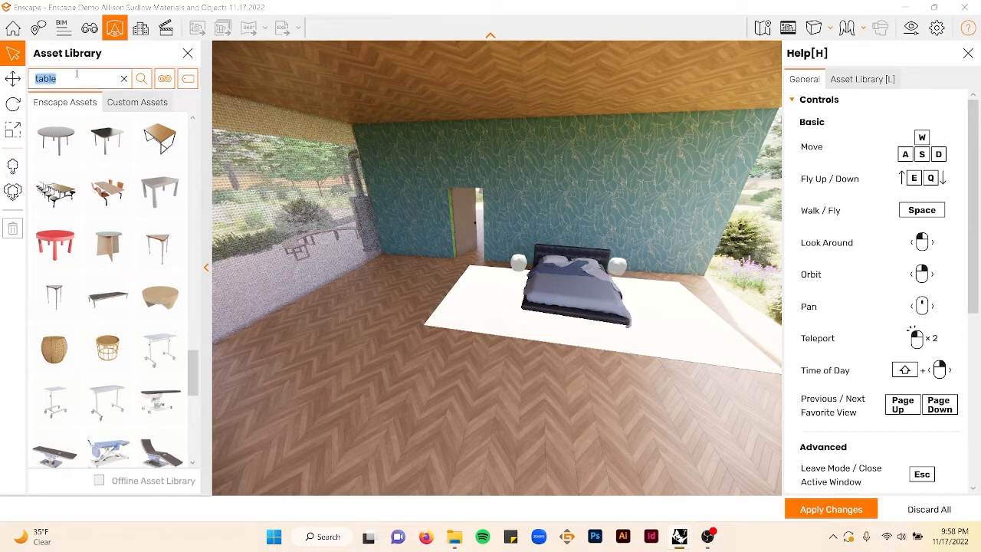
{"action": "key", "text": "Return"}
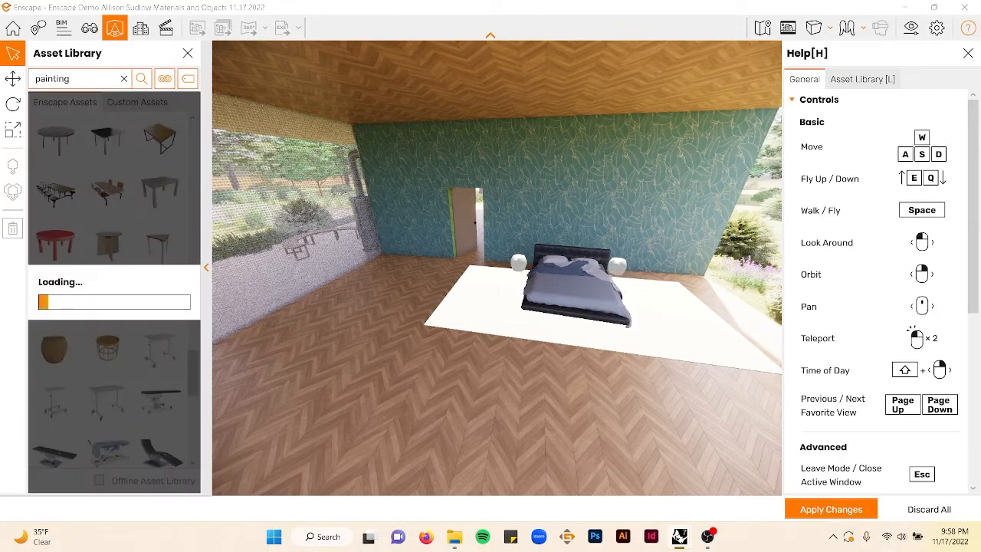
{"action": "left_click", "coordinate": [73, 146]}
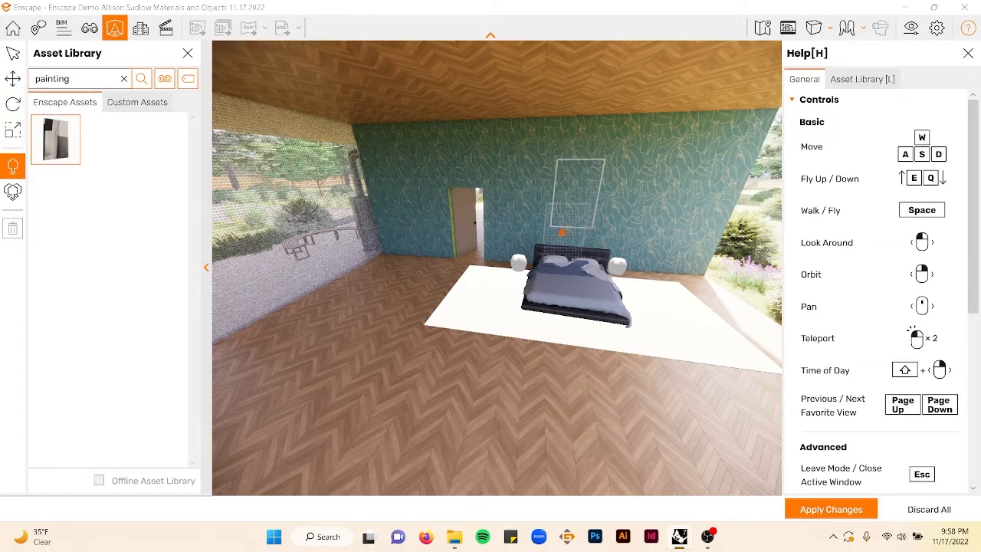
{"action": "left_click", "coordinate": [593, 214]}
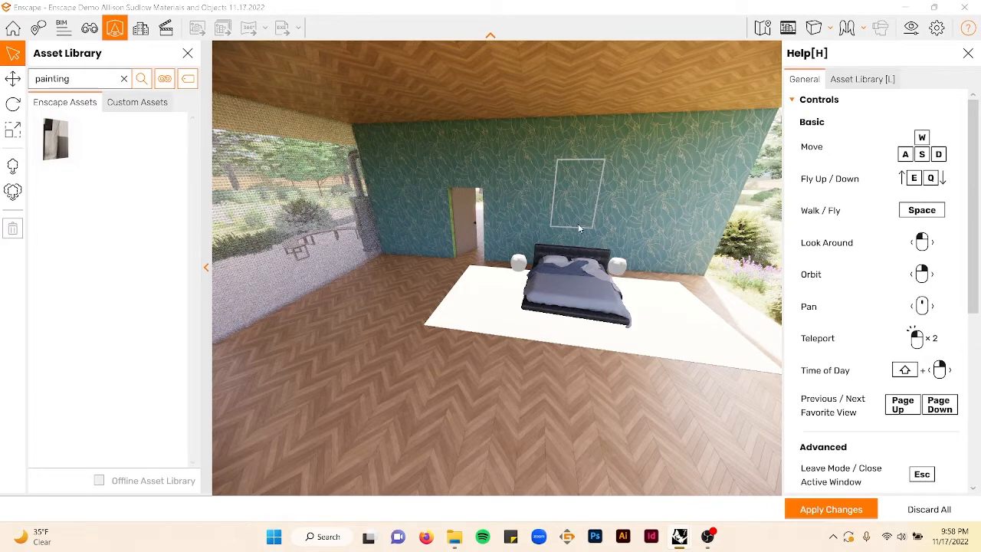
{"action": "right_click_drag", "start_coordinate": [625, 234], "coordinate": [528, 166]}
{"action": "scroll", "coordinate": [552, 181], "scroll_direction": "up", "scroll_amount": 3}
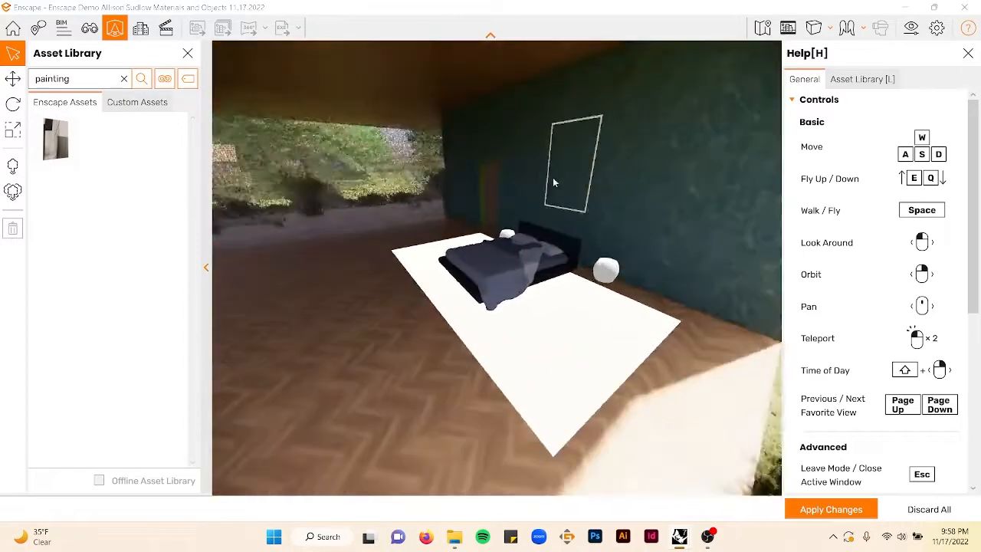
{"action": "scroll", "coordinate": [553, 180], "scroll_direction": "up", "scroll_amount": 3}
{"action": "key", "text": "Escape"}
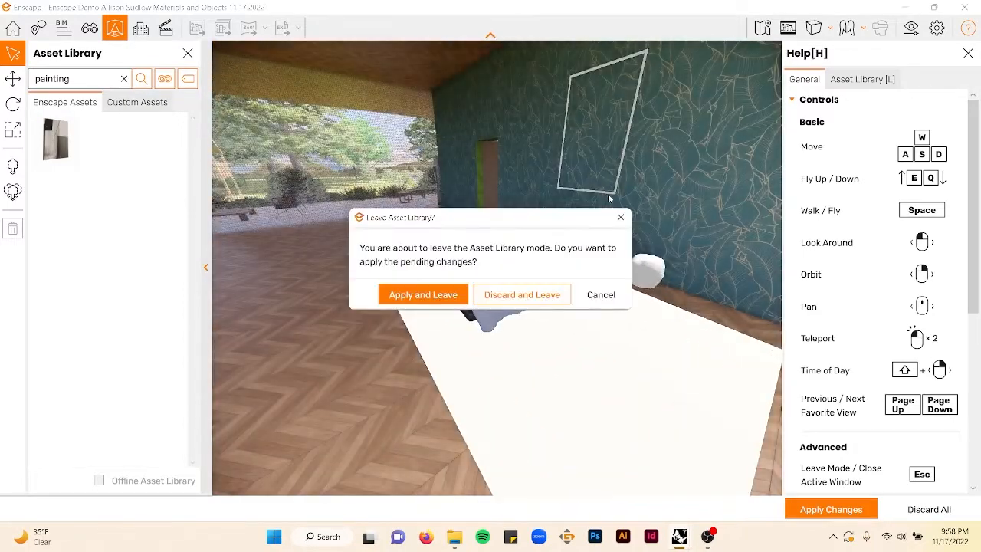
{"action": "left_click", "coordinate": [522, 294]}
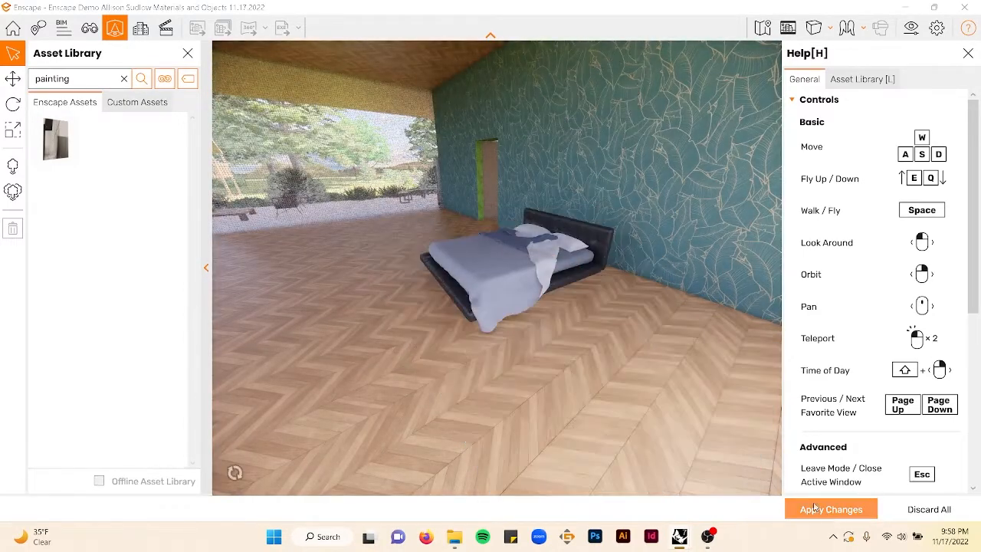
{"action": "left_click", "coordinate": [814, 507]}
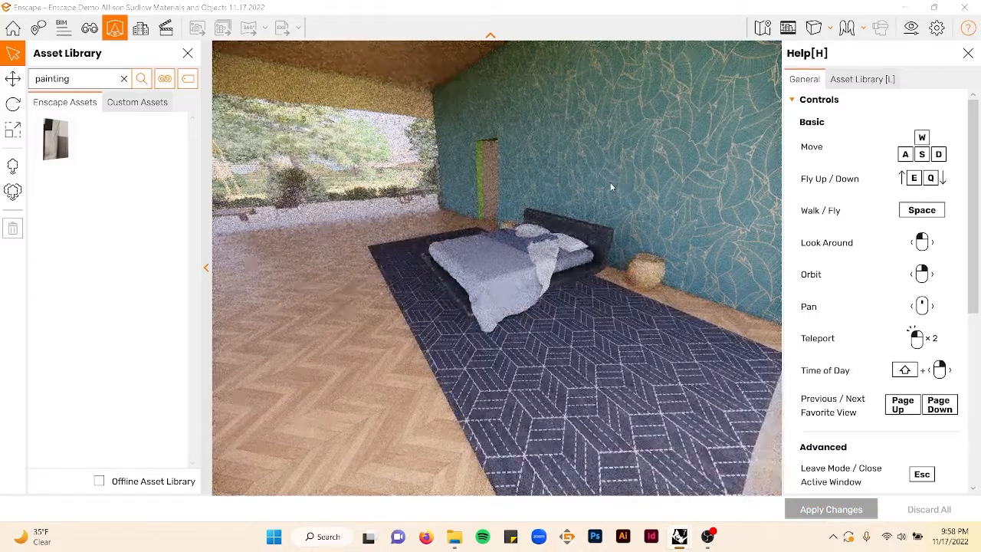
- Close the Enscape window to return to the Rhino model
{"action": "mouse_move", "coordinate": [612, 187]}
{"action": "right_mouse_down"}
{"action": "mouse_move", "coordinate": [460, 191]}
{"action": "mouse_move", "coordinate": [611, 186]}
{"action": "right_mouse_up"}
{"action": "scroll", "coordinate": [499, 173], "scroll_direction": "up", "scroll_amount": 5}
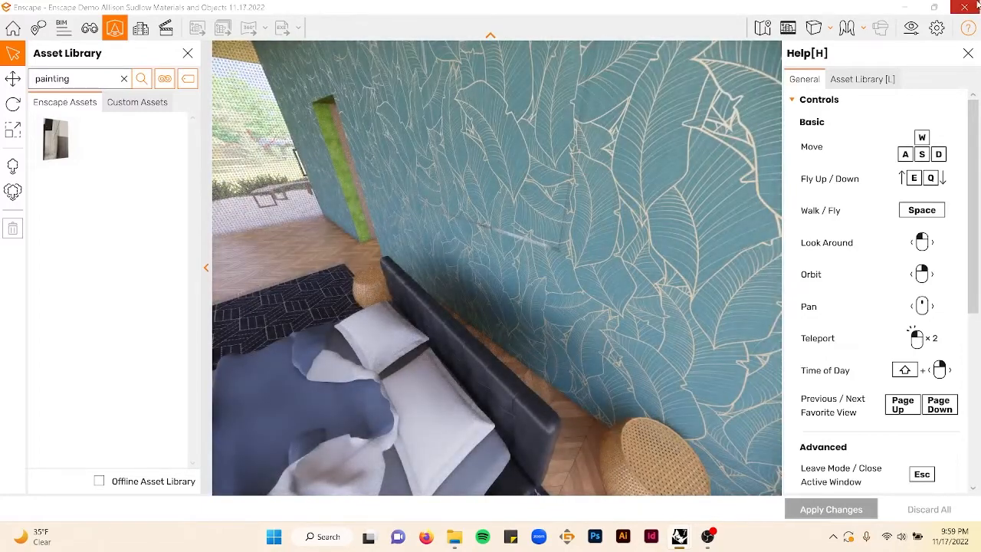
{"action": "left_click", "coordinate": [965, 7]}
{"action": "scroll", "coordinate": [364, 233], "scroll_direction": "up", "scroll_amount": 5}
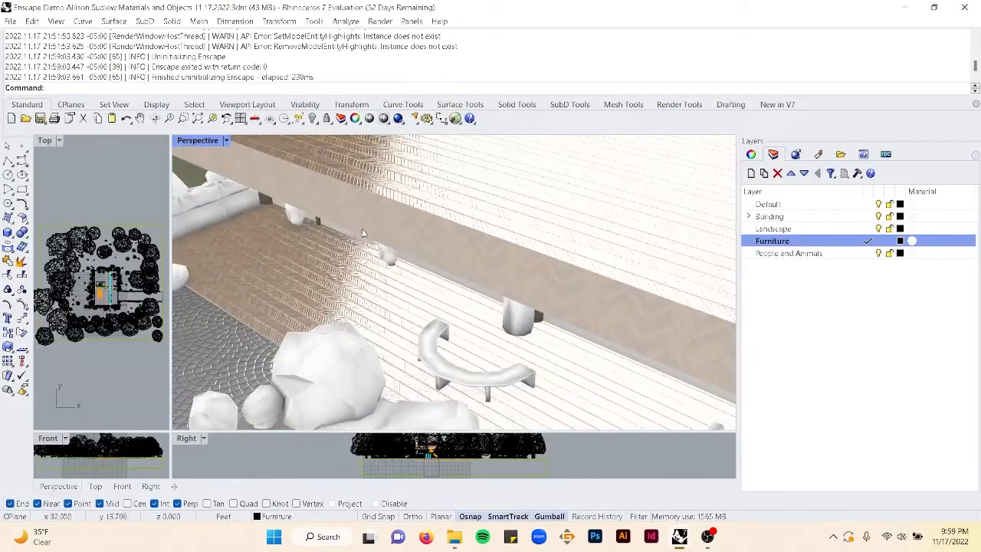
- Maximize the Top viewport, select the painting against the bedroom wall and nudge its position with the gizmo
{"action": "double_click", "coordinate": [43, 141]}
{"action": "scroll", "coordinate": [309, 242], "scroll_direction": "up", "scroll_amount": 6}
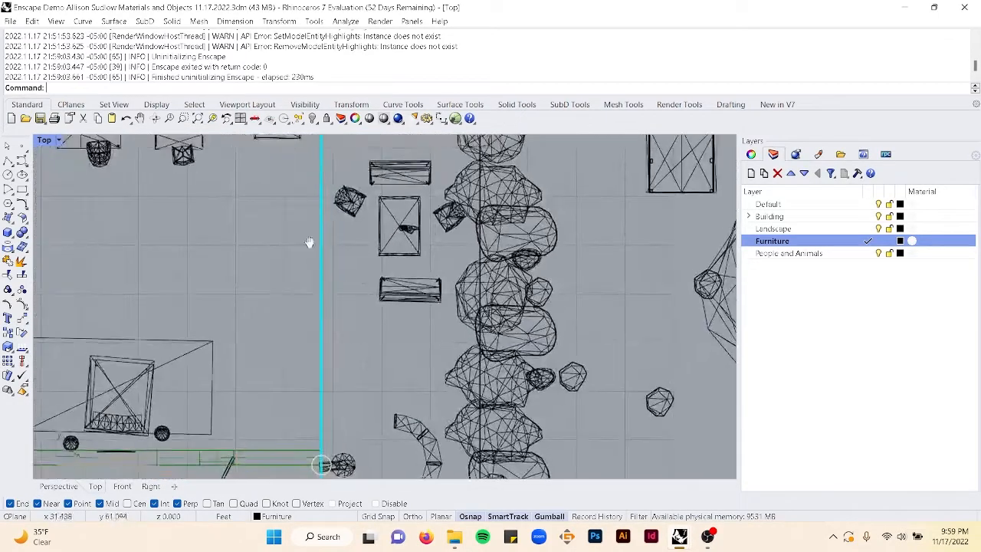
{"action": "right_click_drag", "start_coordinate": [309, 242], "coordinate": [514, 168]}
{"action": "scroll", "coordinate": [348, 352], "scroll_direction": "up", "scroll_amount": 2}
{"action": "left_click", "coordinate": [346, 374]}
{"action": "scroll", "coordinate": [345, 376], "scroll_direction": "up", "scroll_amount": 10}
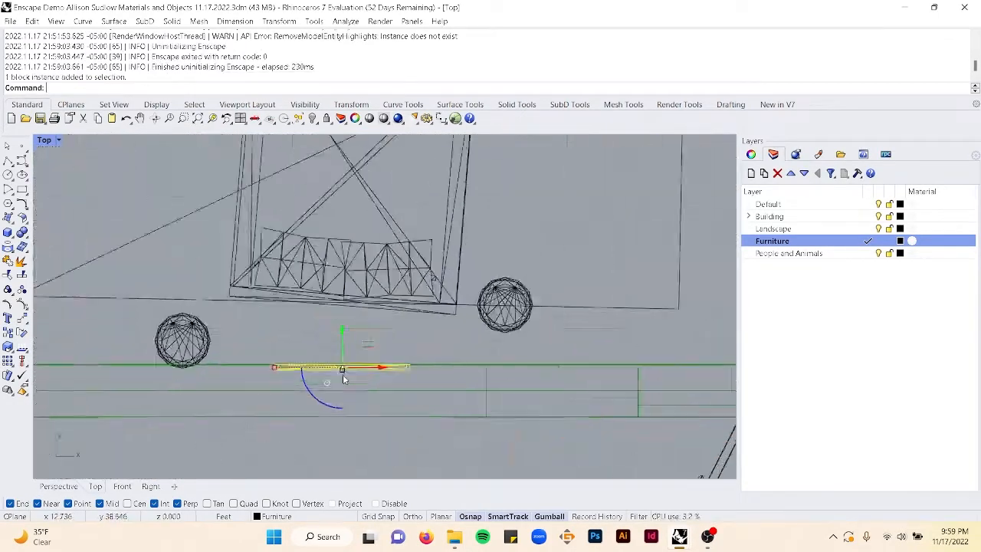
{"action": "left_click_drag", "start_coordinate": [342, 328], "coordinate": [346, 326]}
{"action": "scroll", "coordinate": [347, 333], "scroll_direction": "down", "scroll_amount": 6}
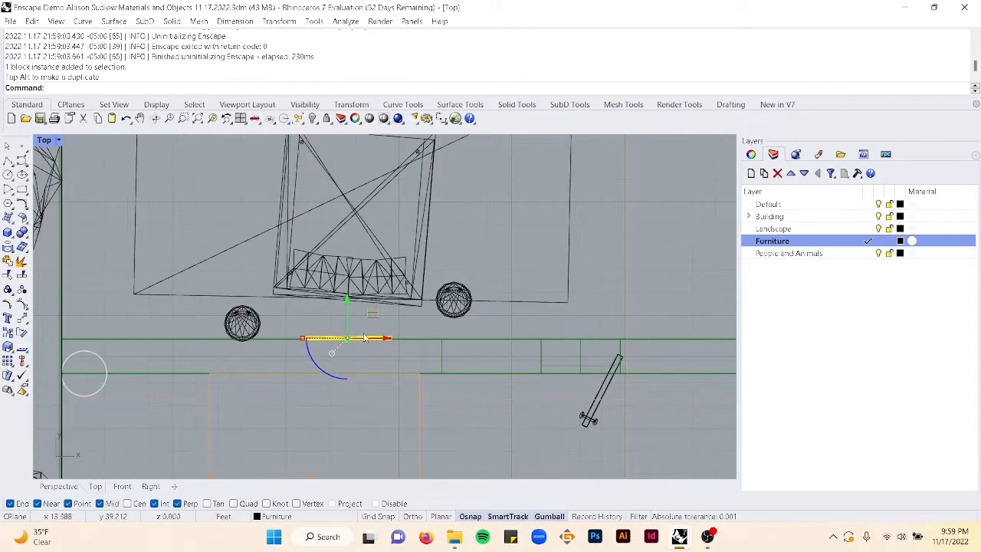
{"action": "right_click_drag", "start_coordinate": [346, 341], "coordinate": [376, 350]}
- Select the bed and move it down toward the wall with the painting
{"action": "left_click", "coordinate": [251, 292]}
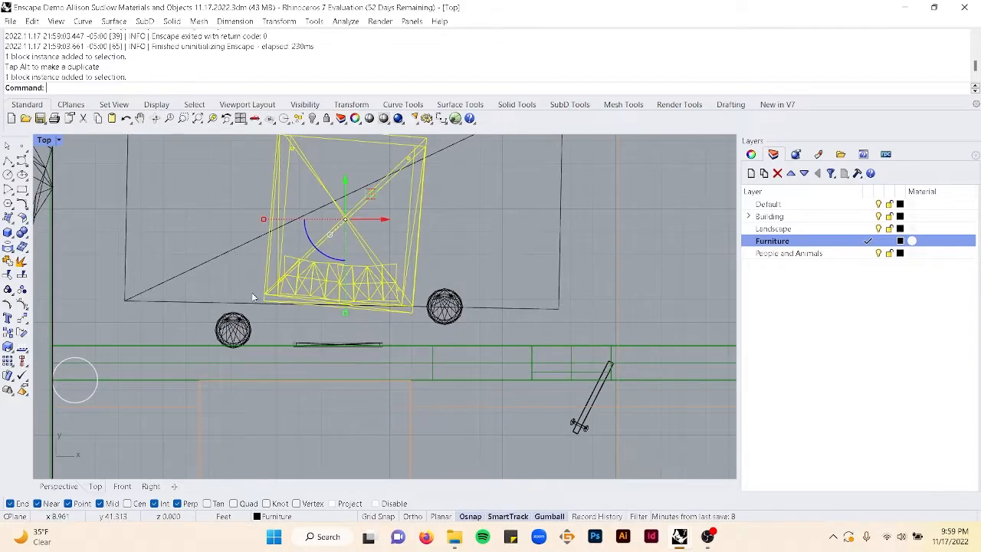
{"action": "left_click", "coordinate": [262, 296], "text": "shift"}
{"action": "left_click_drag", "start_coordinate": [344, 165], "coordinate": [343, 191]}
{"action": "left_click", "coordinate": [591, 218]}
- Zoom out over the plan and save the Rhino file
{"action": "scroll", "coordinate": [490, 261], "scroll_direction": "down", "scroll_amount": 10}
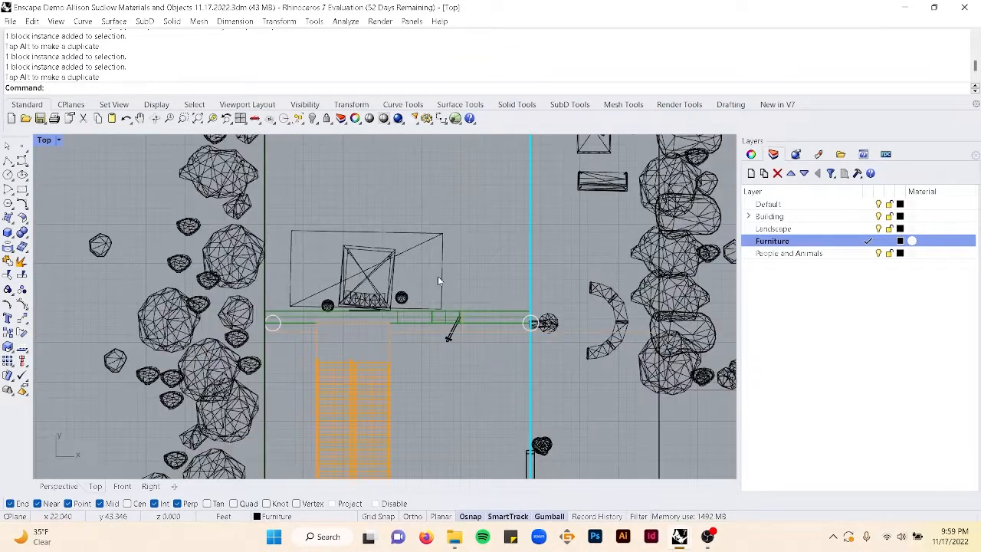
{"action": "scroll", "coordinate": [413, 269], "scroll_direction": "down", "scroll_amount": 6}
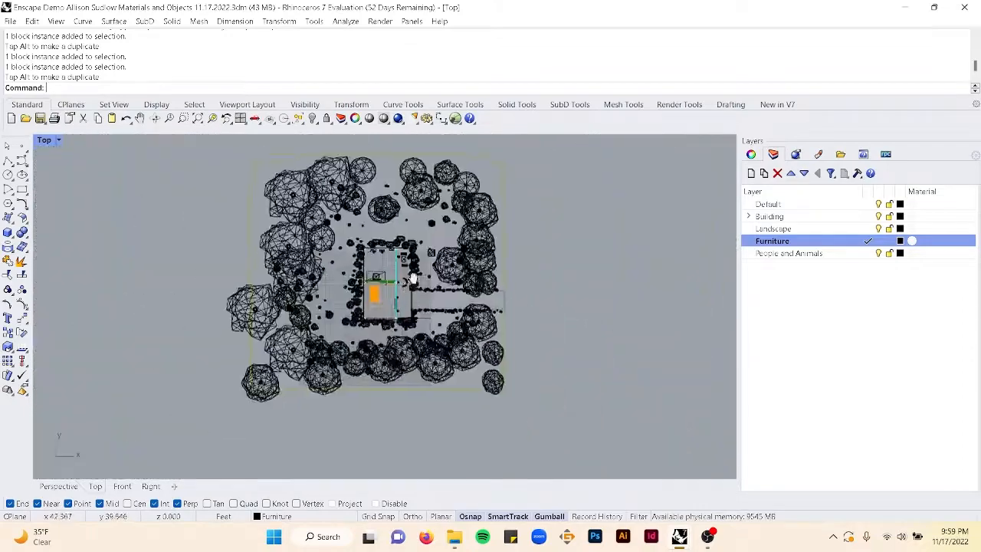
{"action": "scroll", "coordinate": [395, 257], "scroll_direction": "up", "scroll_amount": 10}
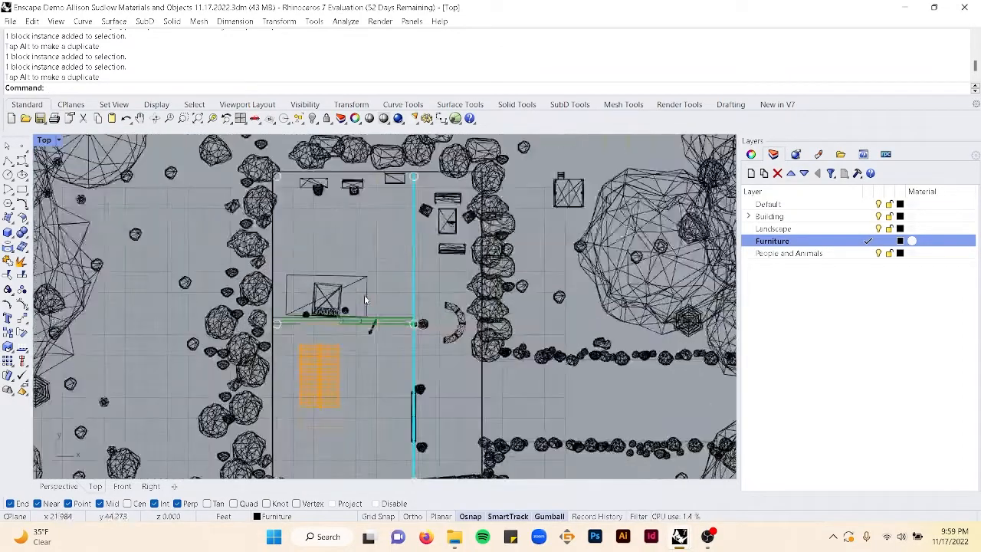
{"action": "key", "text": "ctrl+s"}
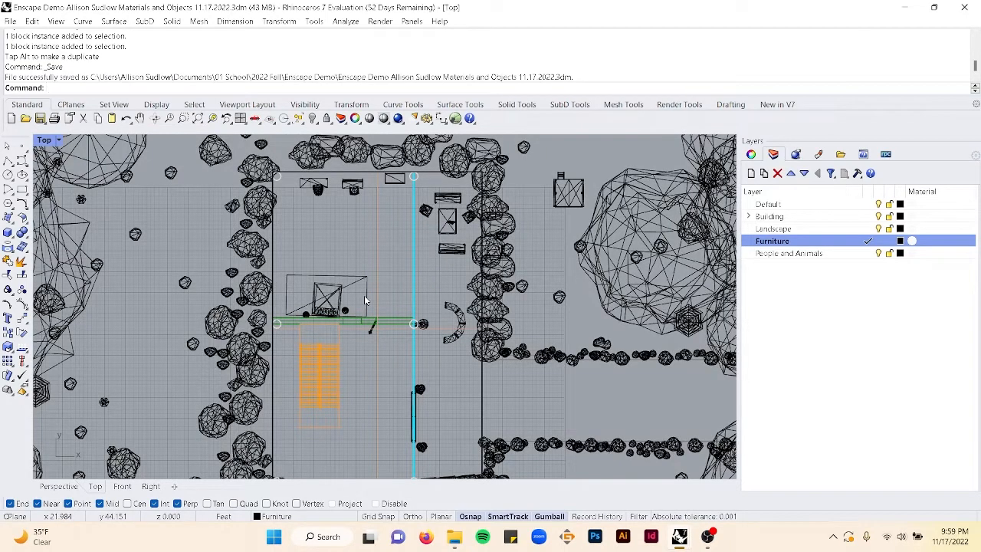
- Relaunch Enscape with EnscapeStartCommand and fly to a view of the furnished bedroom
{"action": "type", "text": "EnscapeStartCommand"}
{"action": "key", "text": "Return"}
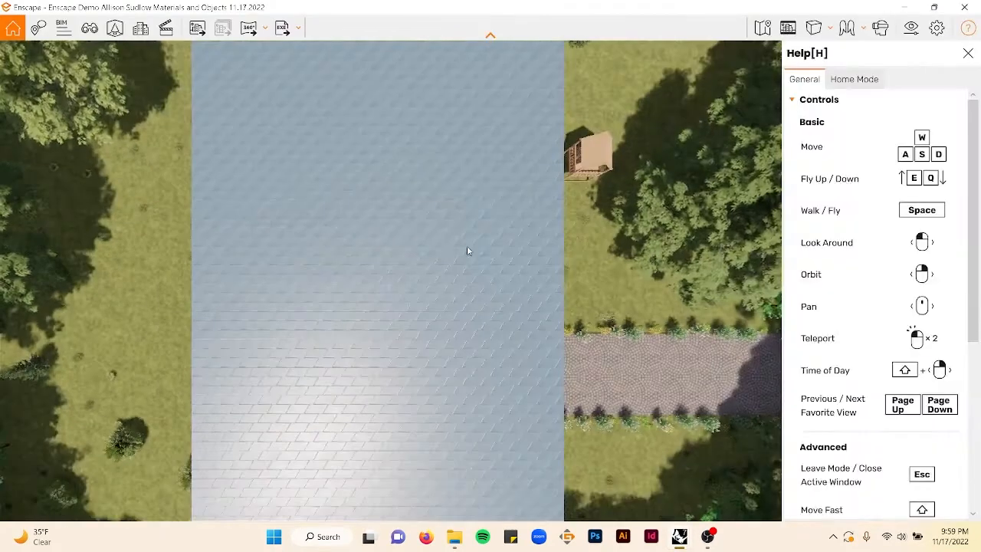
{"action": "right_click_drag", "start_coordinate": [468, 251], "coordinate": [690, 368]}
{"action": "right_click_drag", "start_coordinate": [429, 260], "coordinate": [407, 258]}
{"action": "double_click", "coordinate": [412, 249]}
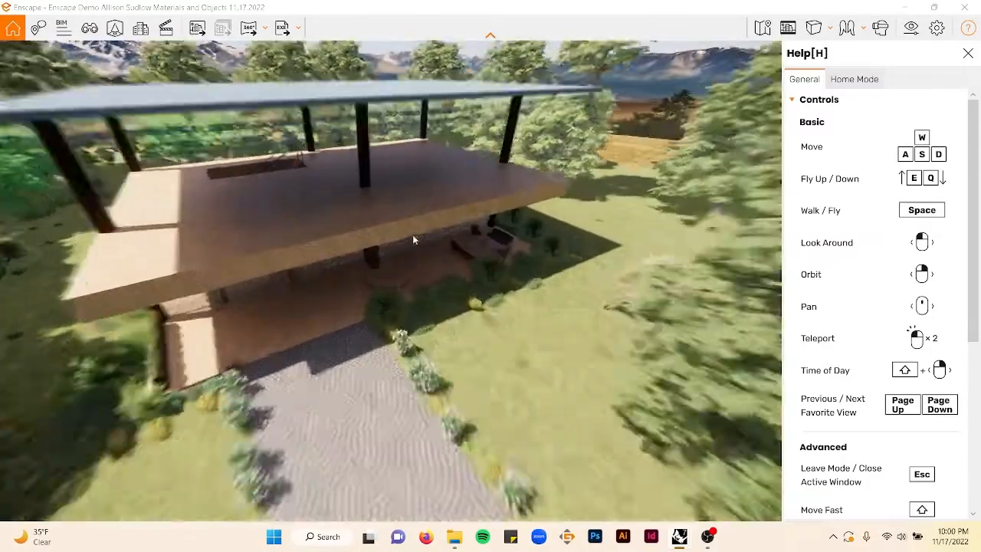
{"action": "scroll", "coordinate": [367, 149], "scroll_direction": "up", "scroll_amount": 6}
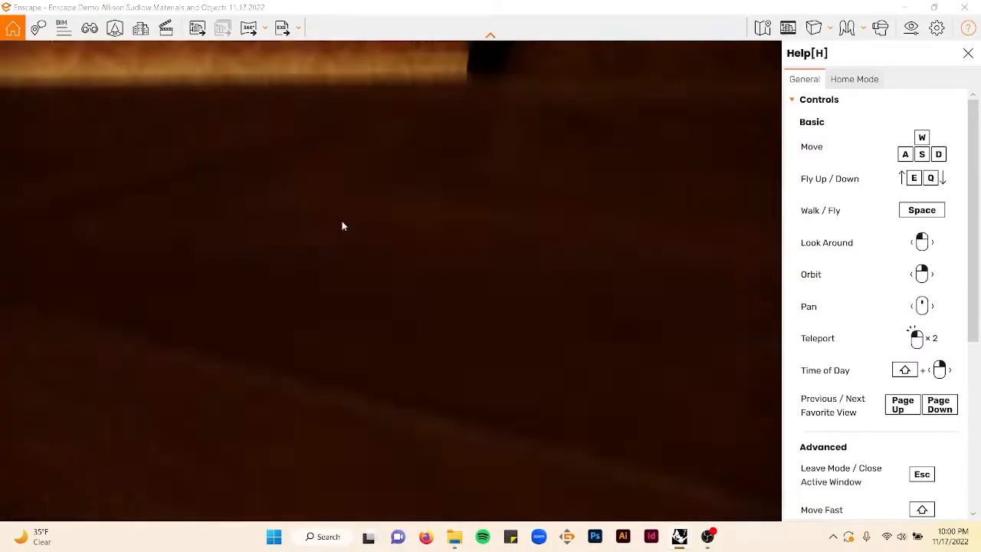
{"action": "mouse_move", "coordinate": [342, 227]}
{"action": "right_mouse_down"}
{"action": "mouse_move", "coordinate": [335, 211]}
{"action": "mouse_move", "coordinate": [406, 184]}
{"action": "mouse_move", "coordinate": [336, 231]}
{"action": "right_mouse_up"}
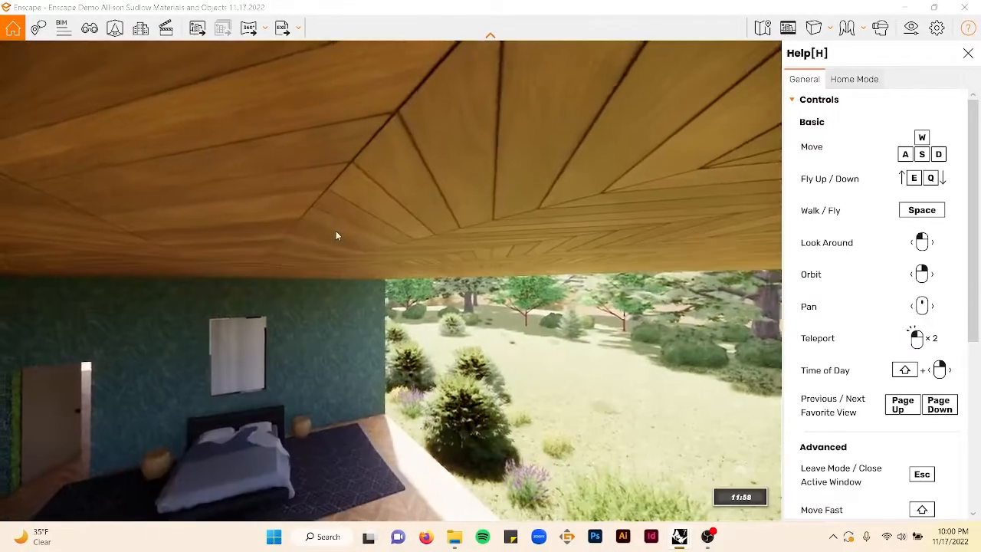
{"action": "key", "text": "space"}
{"action": "right_click_drag", "start_coordinate": [355, 266], "coordinate": [374, 272]}
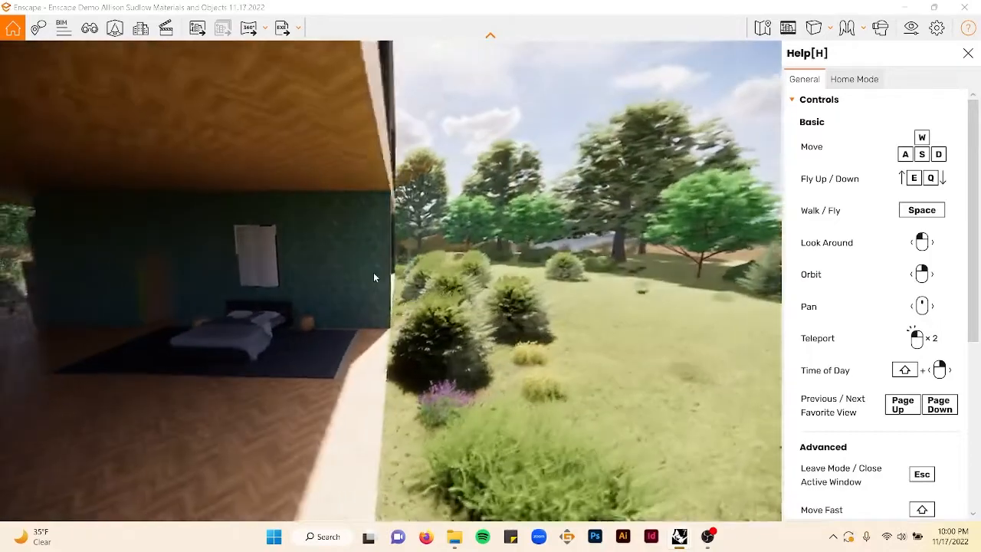
- Open the Asset Library, select the painting above the bed, shift it with the Translate tool and apply the changes
{"action": "key", "text": "a"}
{"action": "key", "text": "w"}
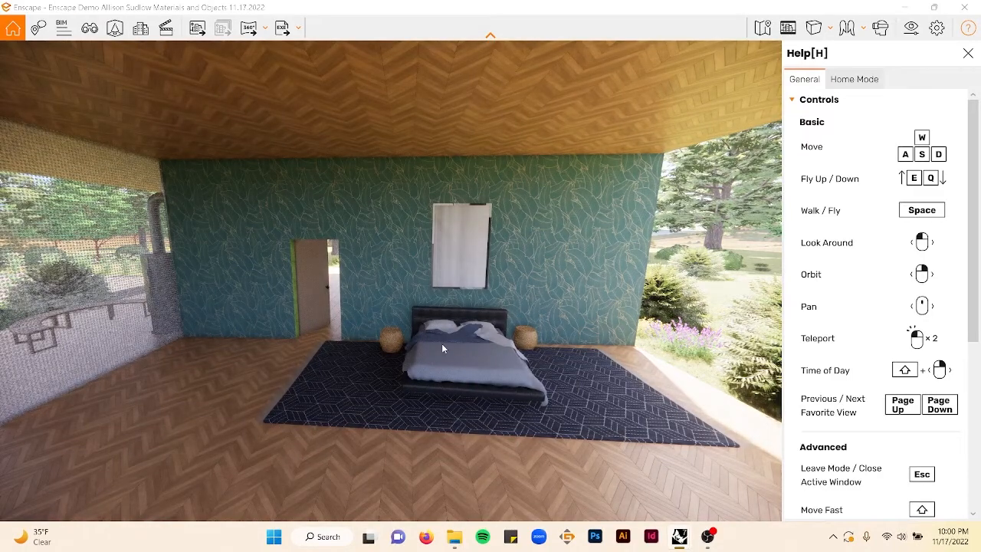
{"action": "left_click", "coordinate": [115, 28]}
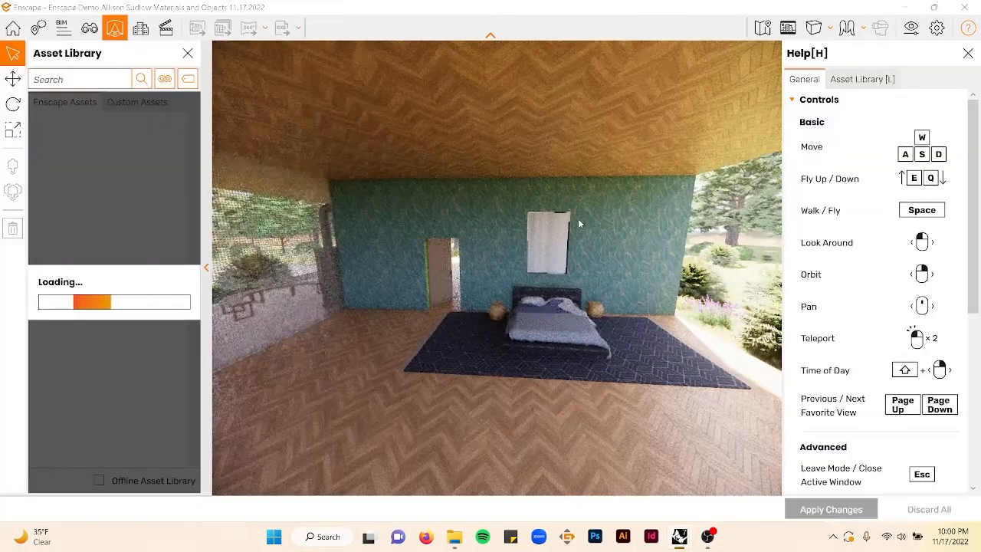
{"action": "left_click", "coordinate": [558, 245]}
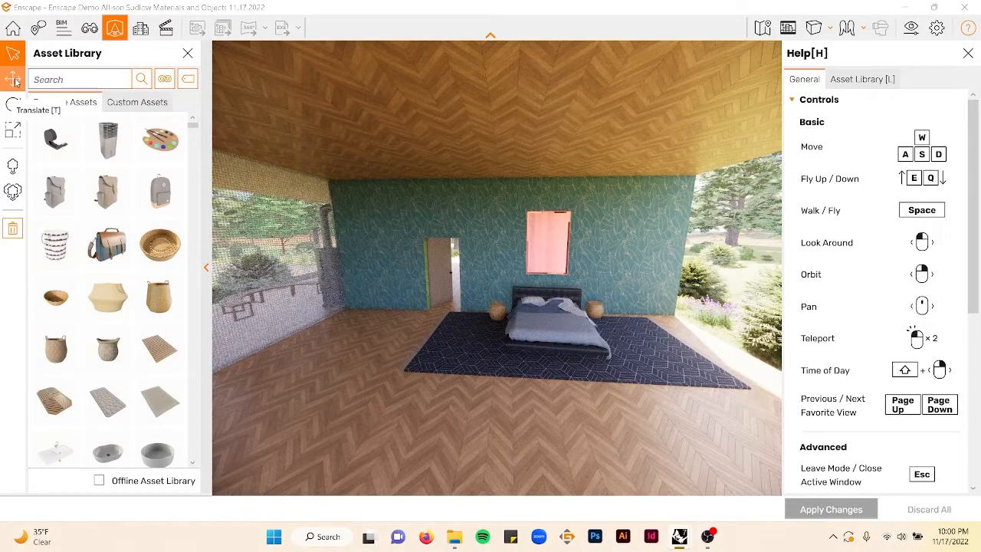
{"action": "left_click", "coordinate": [548, 244]}
{"action": "left_click_drag", "start_coordinate": [521, 248], "coordinate": [669, 264]}
{"action": "left_click", "coordinate": [807, 508]}
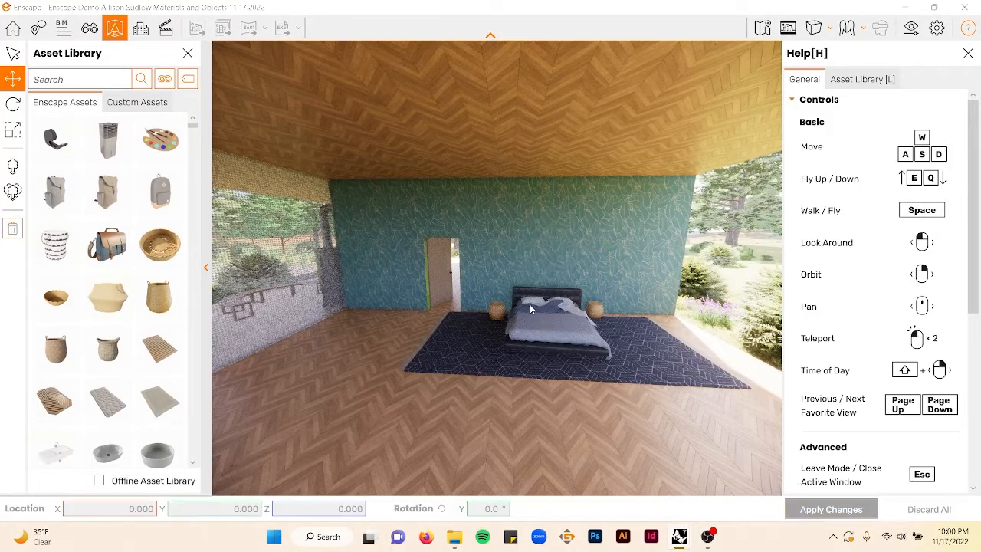
- Search the asset library for potted plant and place a small potted plant on the desk beside the crib
{"action": "mouse_move", "coordinate": [585, 325]}
{"action": "right_mouse_down"}
{"action": "mouse_move", "coordinate": [441, 328]}
{"action": "mouse_move", "coordinate": [585, 324]}
{"action": "right_mouse_up"}
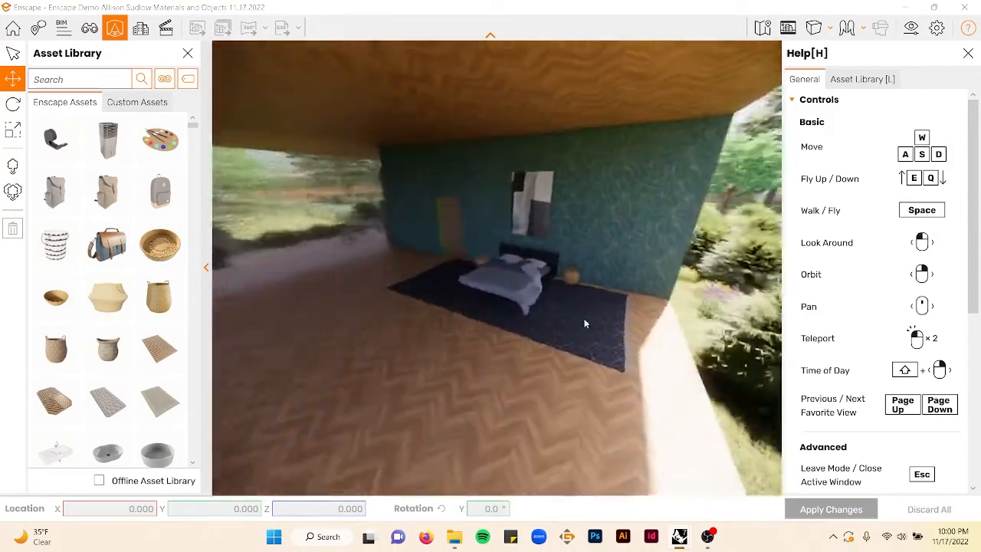
{"action": "left_click", "coordinate": [122, 82]}
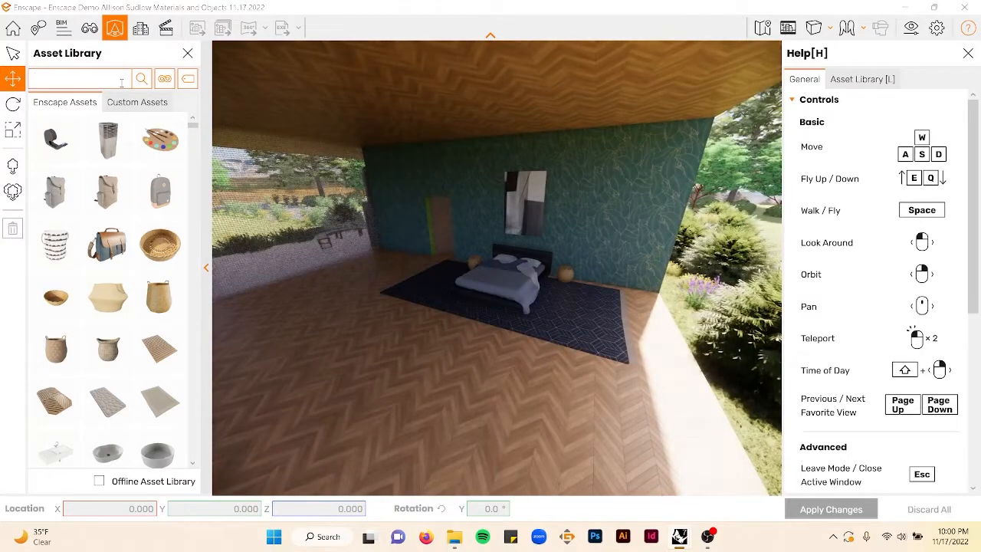
{"action": "type", "text": "potted plant"}
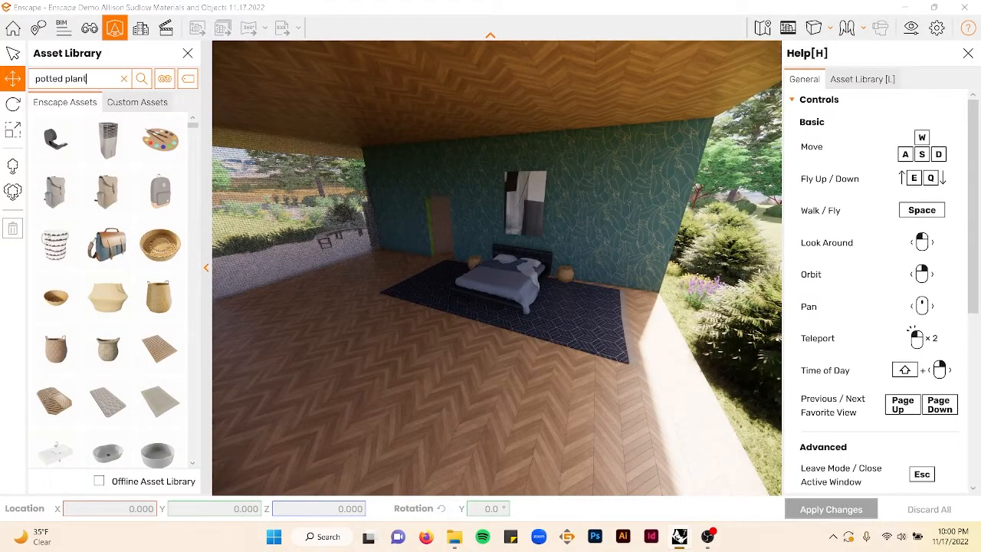
{"action": "key", "text": "Return"}
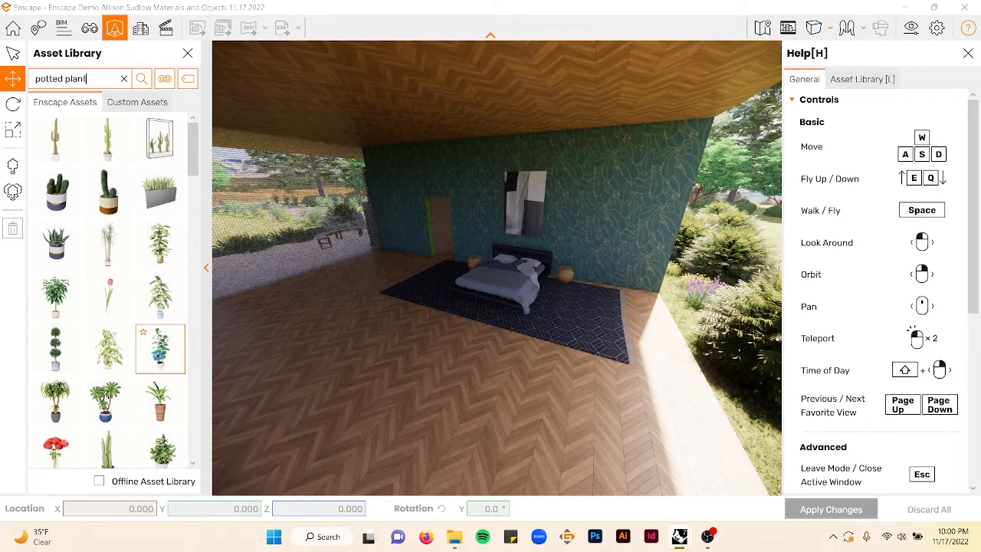
{"action": "left_click", "coordinate": [158, 354]}
{"action": "left_click", "coordinate": [372, 256]}
{"action": "right_click_drag", "start_coordinate": [473, 284], "coordinate": [528, 298]}
{"action": "left_click", "coordinate": [112, 257]}
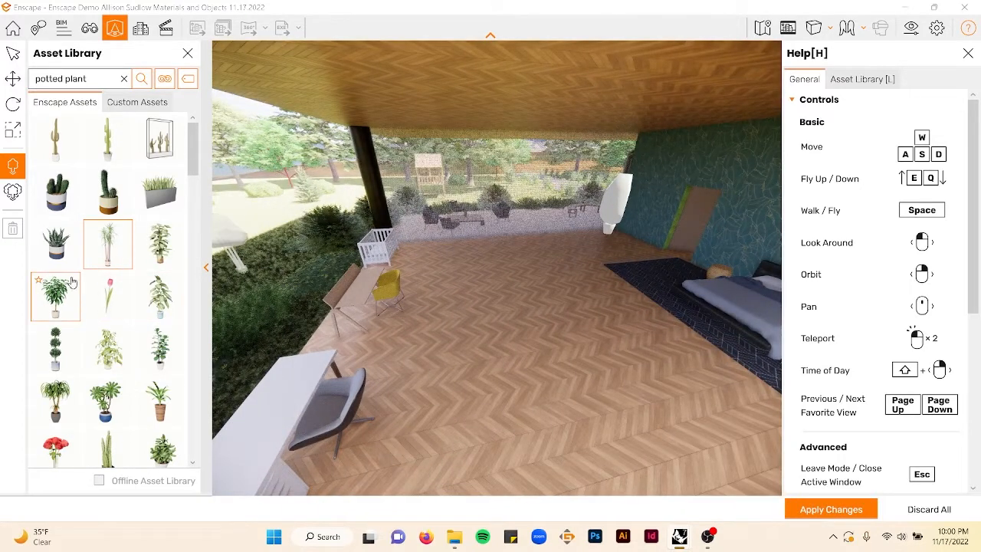
{"action": "left_click", "coordinate": [65, 253]}
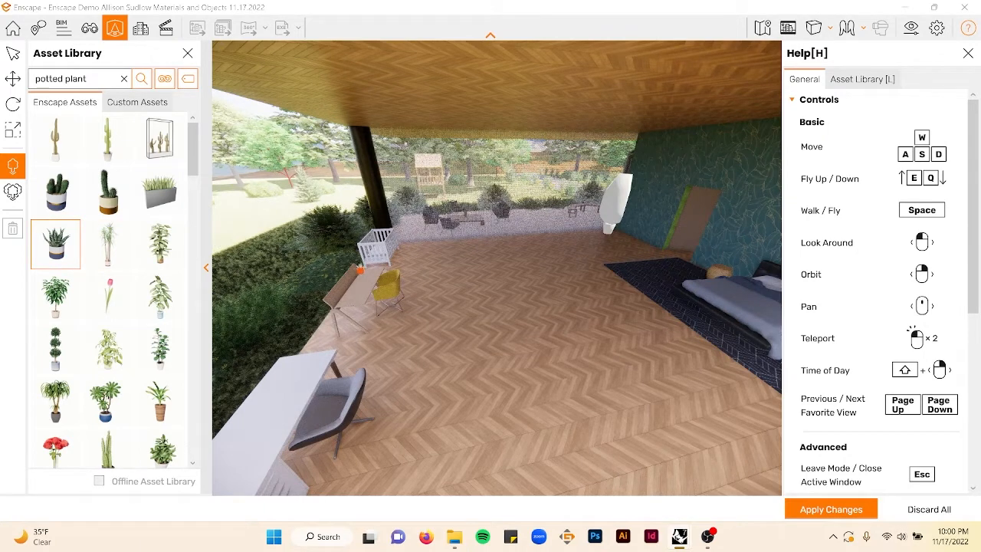
- Search the asset library for laptop and place a laptop on the white desk by the chair
{"action": "left_click_drag", "start_coordinate": [36, 79], "coordinate": [88, 80]}
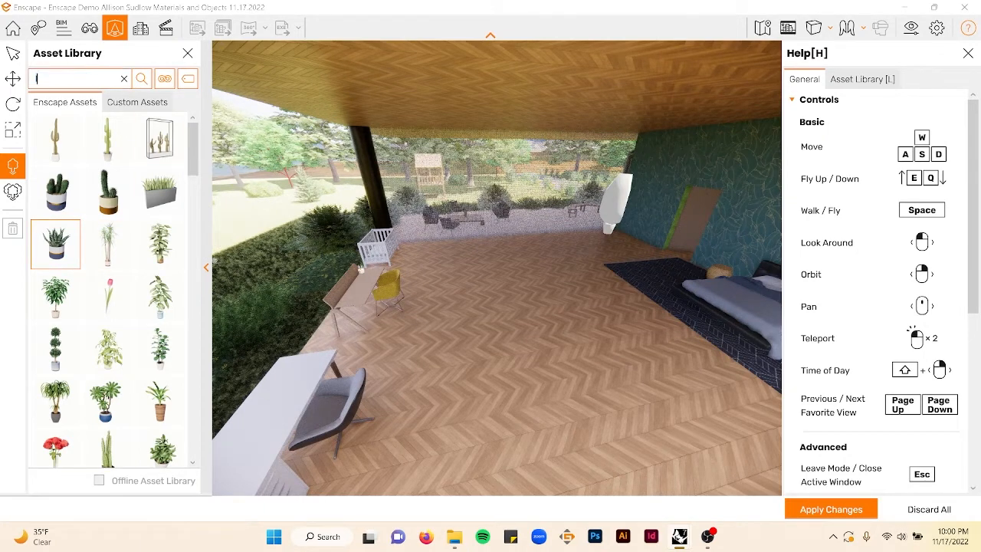
{"action": "type", "text": "laptop"}
{"action": "key", "text": "Return"}
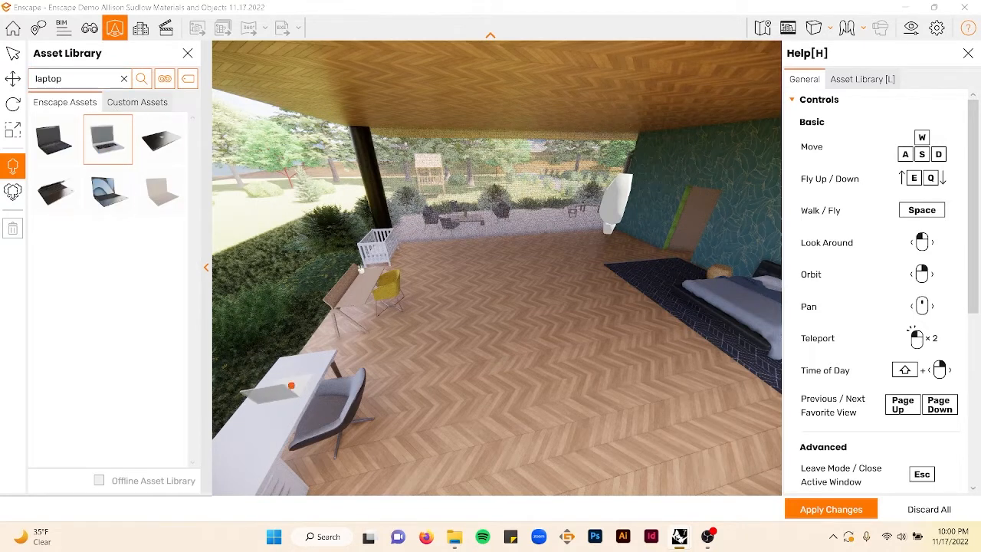
{"action": "left_click", "coordinate": [291, 385]}
{"action": "left_click", "coordinate": [290, 393]}
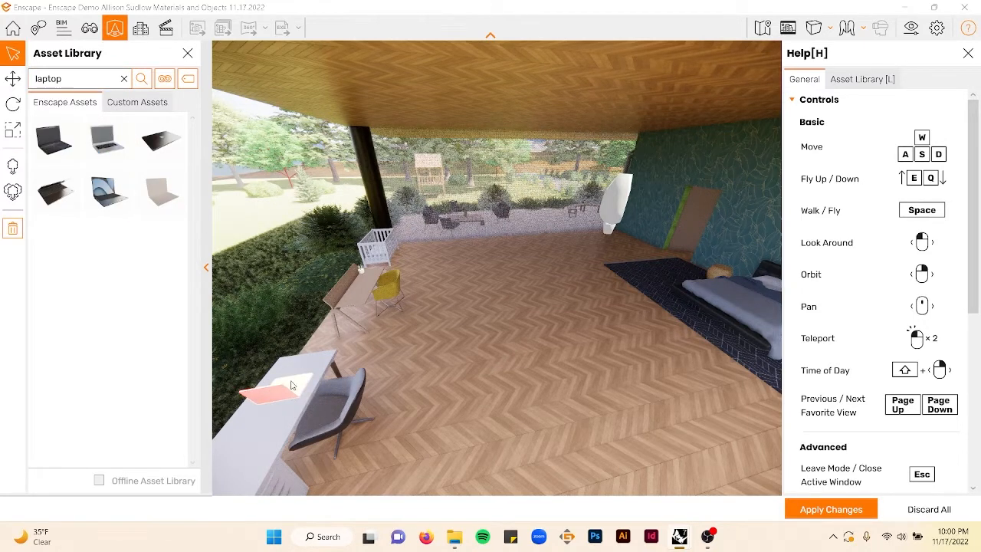
- Select the laptop on the desk and adjust its position with the Translate tool
{"action": "left_click", "coordinate": [292, 386]}
{"action": "left_click", "coordinate": [291, 385]}
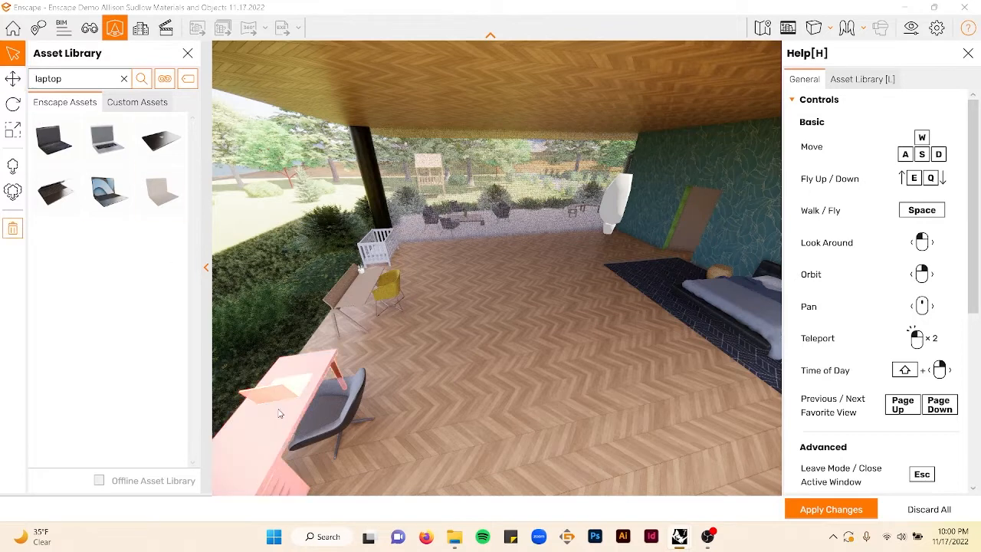
{"action": "left_click", "coordinate": [102, 193]}
{"action": "left_click", "coordinate": [12, 83]}
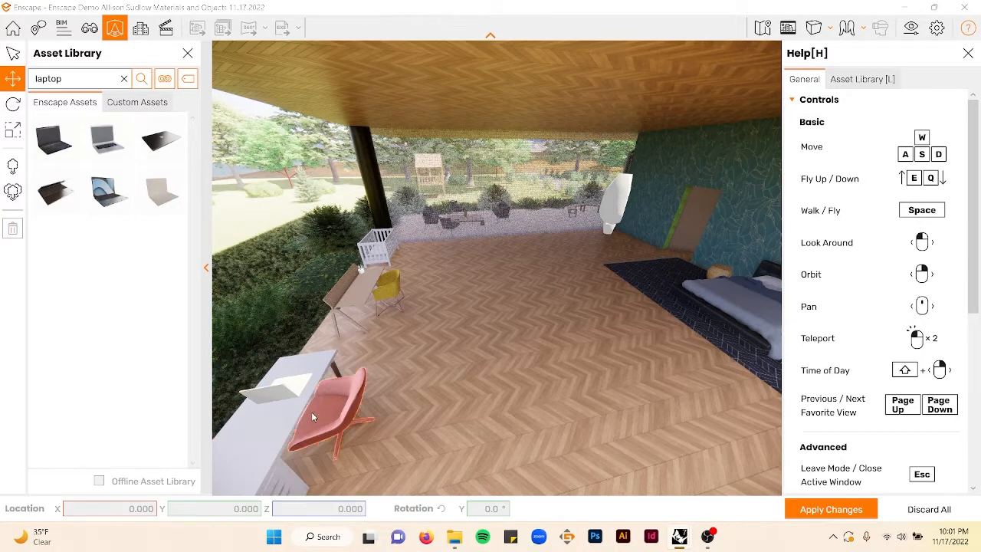
{"action": "left_click", "coordinate": [362, 409]}
{"action": "left_click_drag", "start_coordinate": [368, 415], "coordinate": [307, 267]}
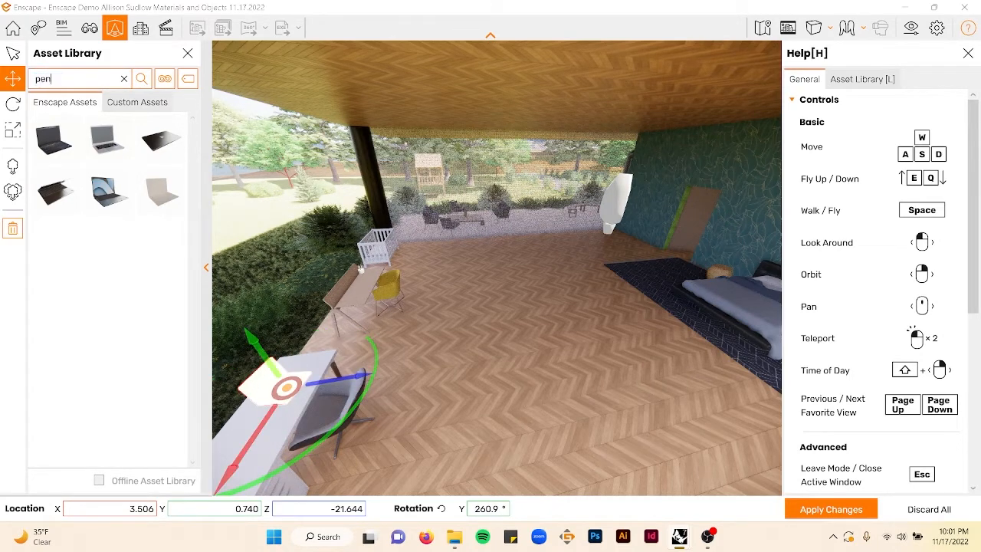
- Search the asset library for pen and place Pencil Container 002 on the white desk
{"action": "key", "text": "Return"}
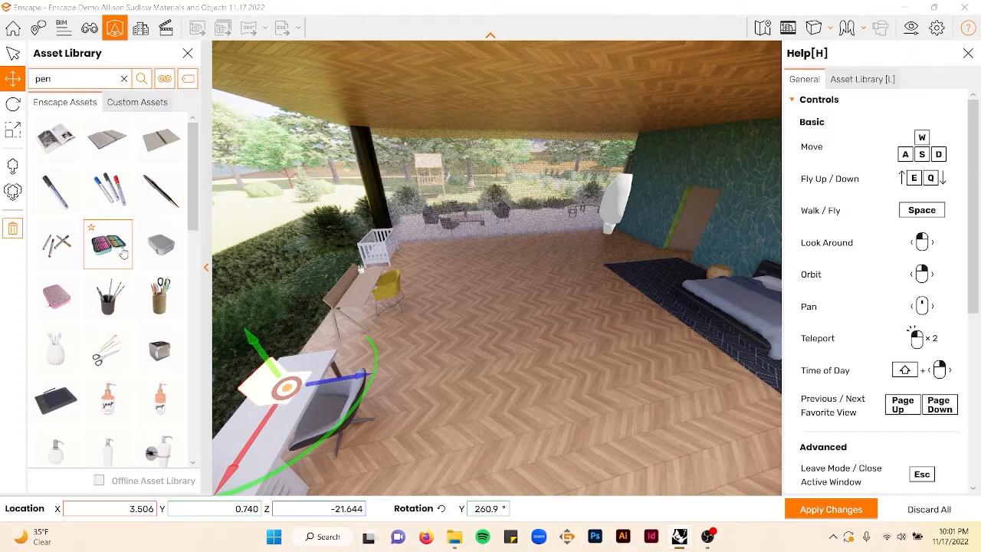
{"action": "left_click", "coordinate": [111, 195]}
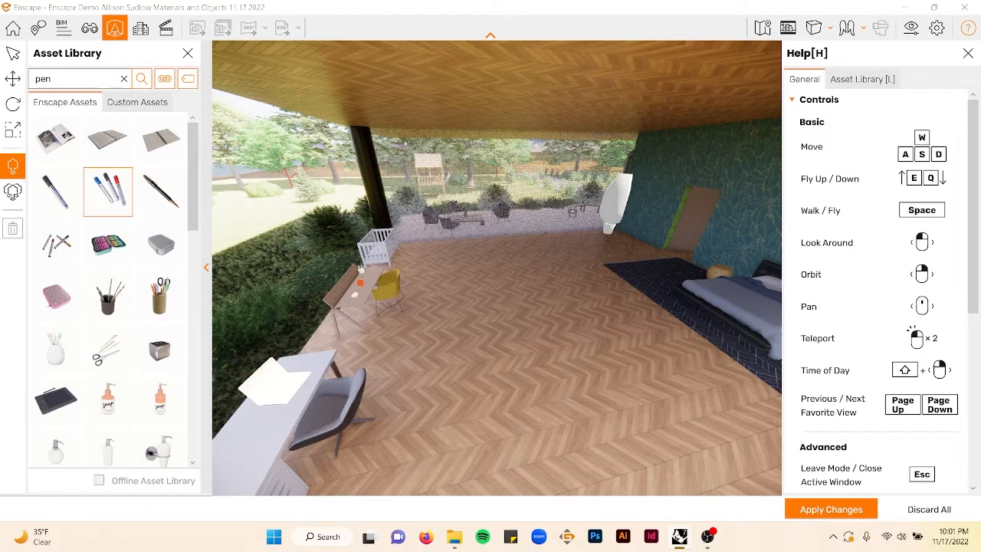
{"action": "left_click", "coordinate": [159, 296]}
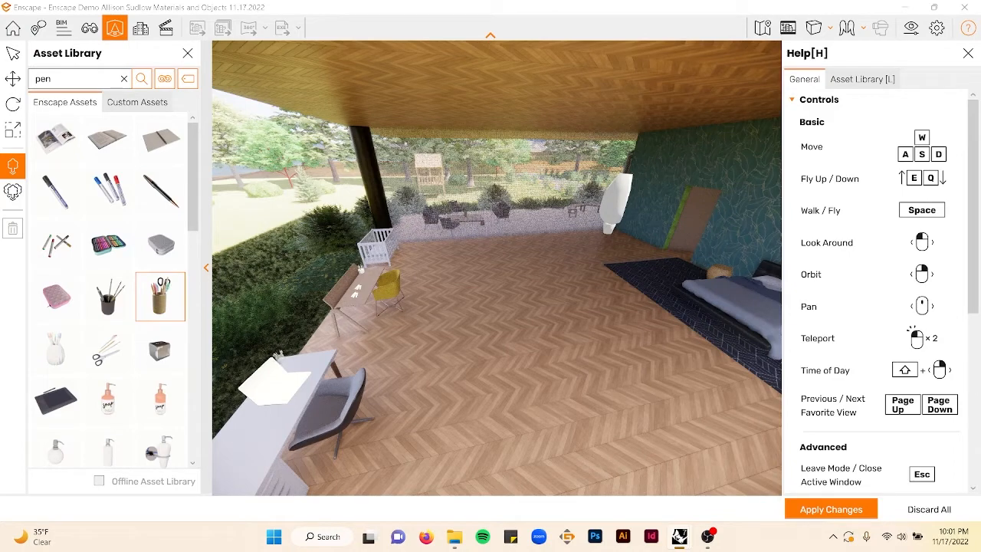
{"action": "key", "text": "Escape"}
{"action": "right_click_drag", "start_coordinate": [459, 308], "coordinate": [203, 345]}
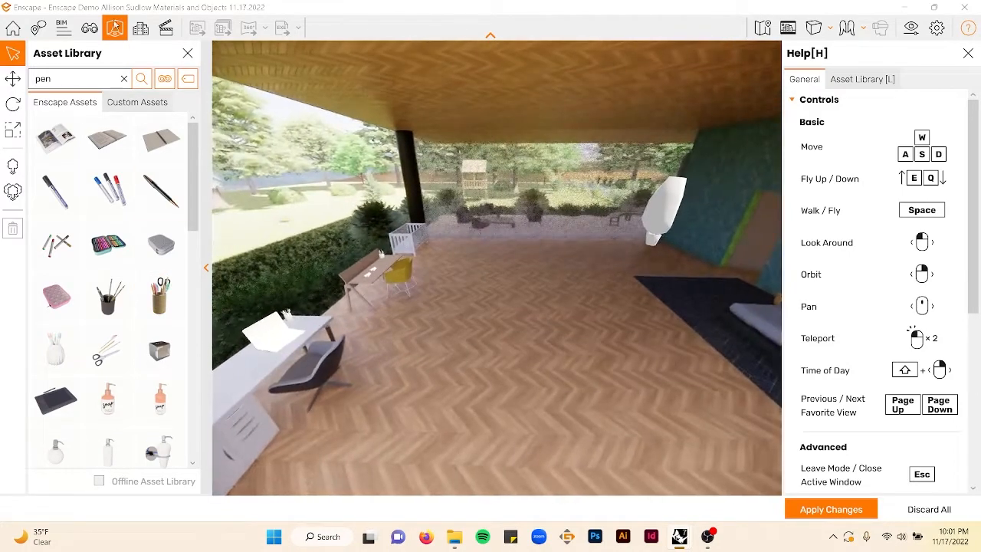
- Search the asset library for dog and place a small dog on the floor in the middle of the room
{"action": "left_click", "coordinate": [123, 78]}
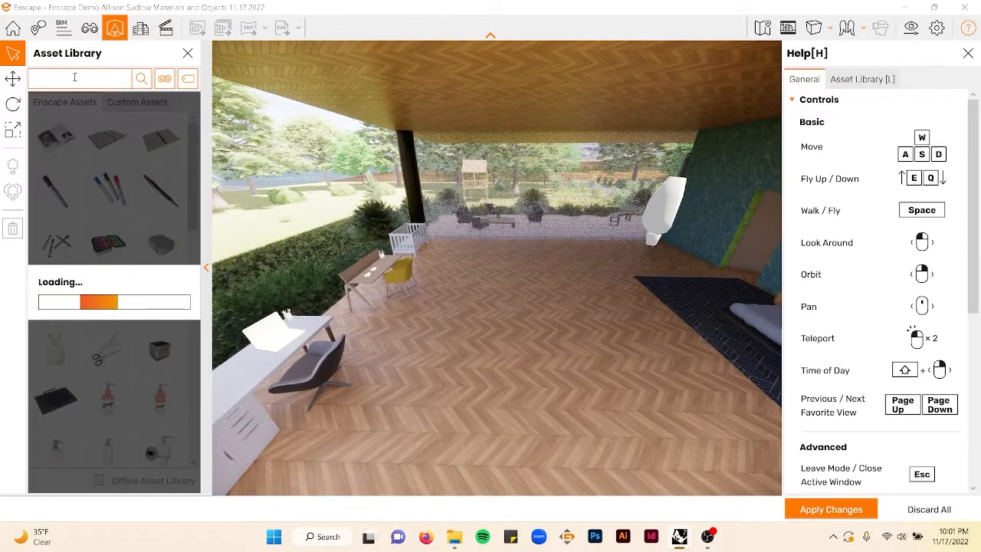
{"action": "type", "text": "dog"}
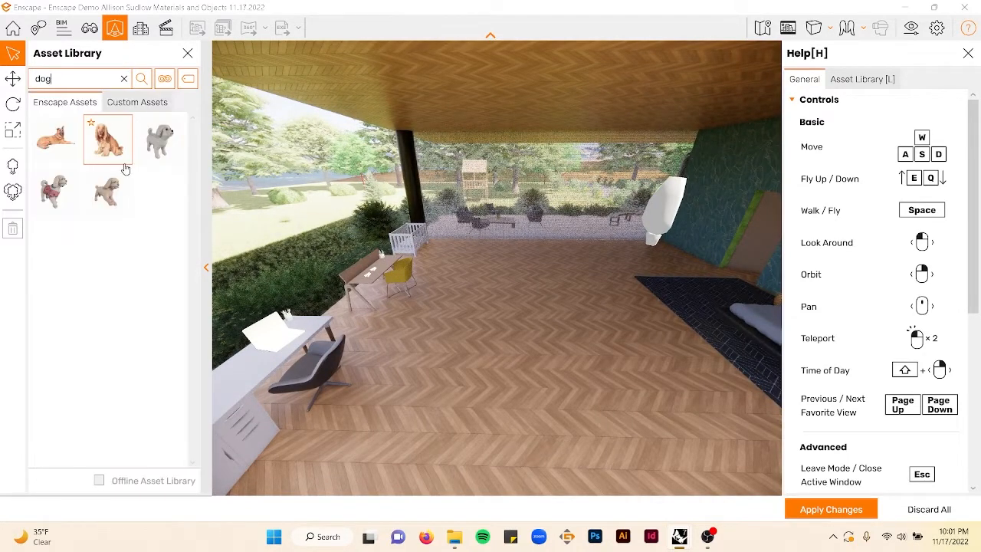
{"action": "left_click", "coordinate": [110, 157]}
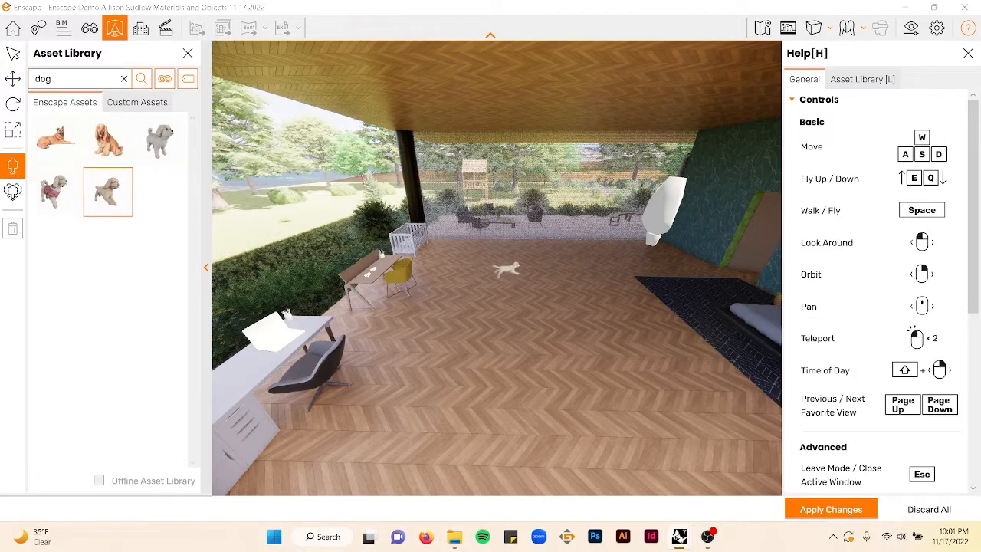
{"action": "left_click", "coordinate": [567, 296]}
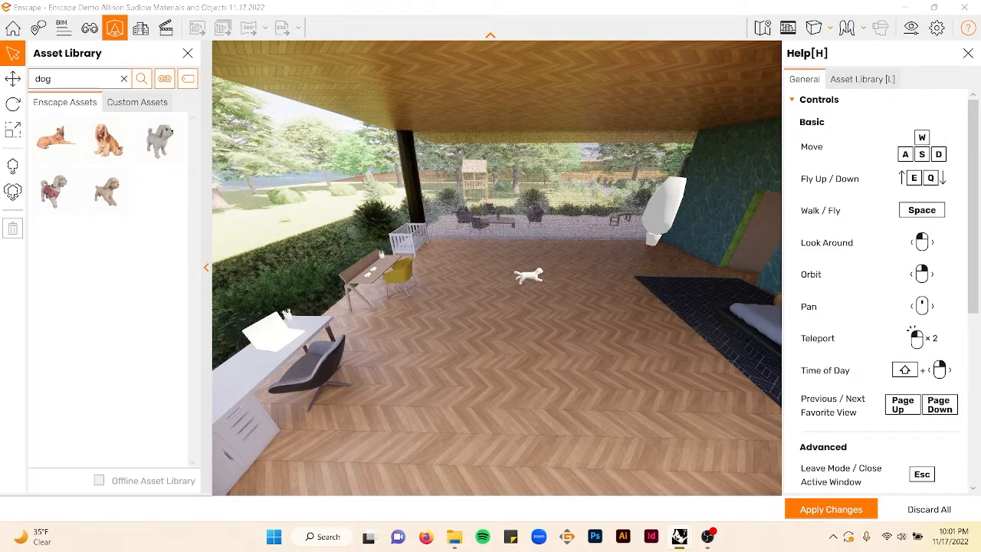
- Fly up to the upper floor, search the asset library for piano and place a grand piano on the upper deck
{"action": "right_click_drag", "start_coordinate": [330, 268], "coordinate": [474, 266]}
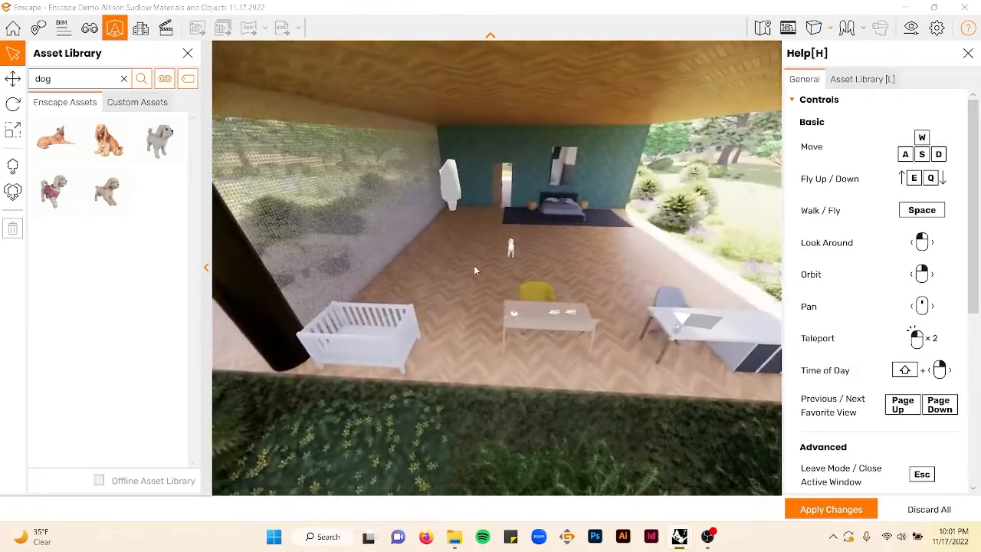
{"action": "key", "text": "e"}
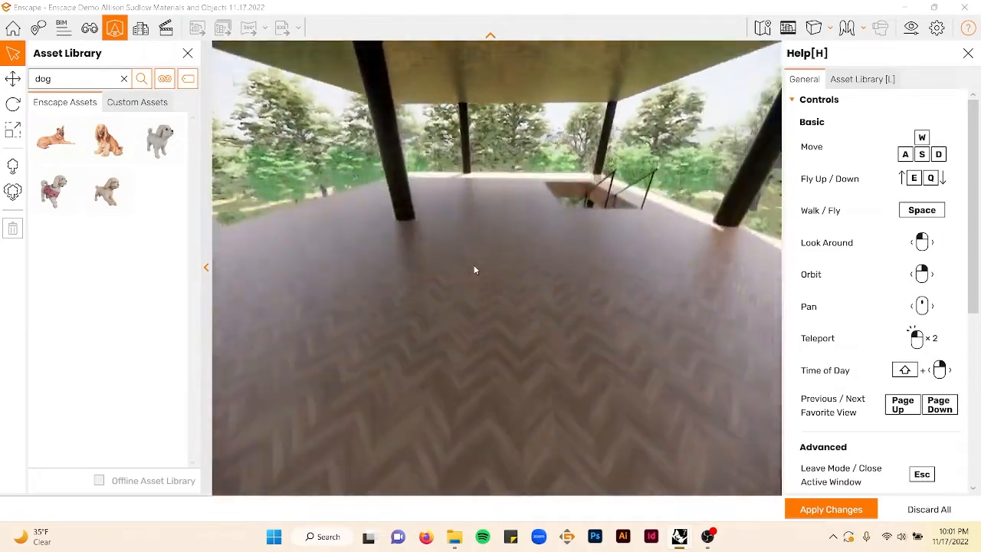
{"action": "key", "text": "e"}
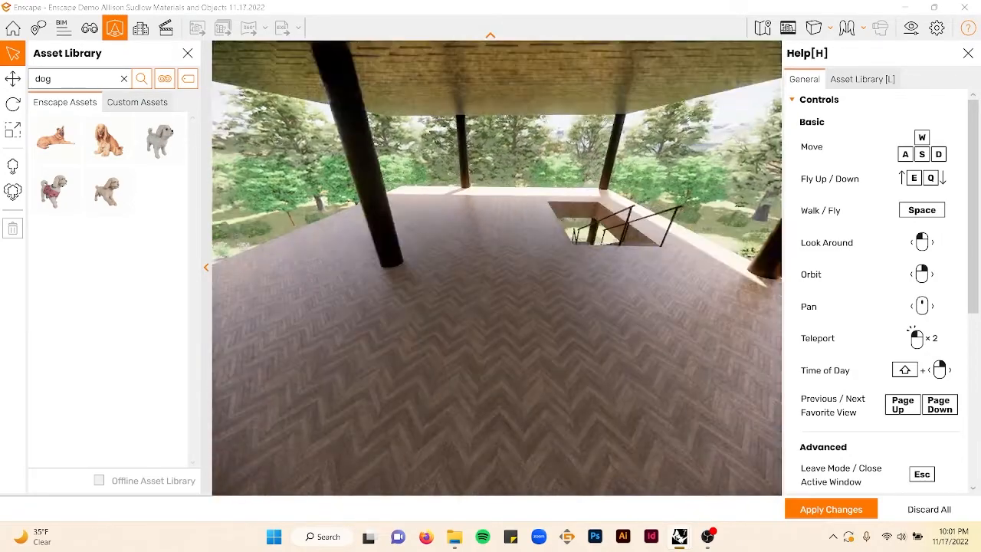
{"action": "right_click_drag", "start_coordinate": [472, 264], "coordinate": [460, 360]}
{"action": "scroll", "coordinate": [487, 299], "scroll_direction": "down", "scroll_amount": 3}
{"action": "scroll", "coordinate": [483, 319], "scroll_direction": "down", "scroll_amount": 2}
{"action": "scroll", "coordinate": [480, 325], "scroll_direction": "down", "scroll_amount": 3}
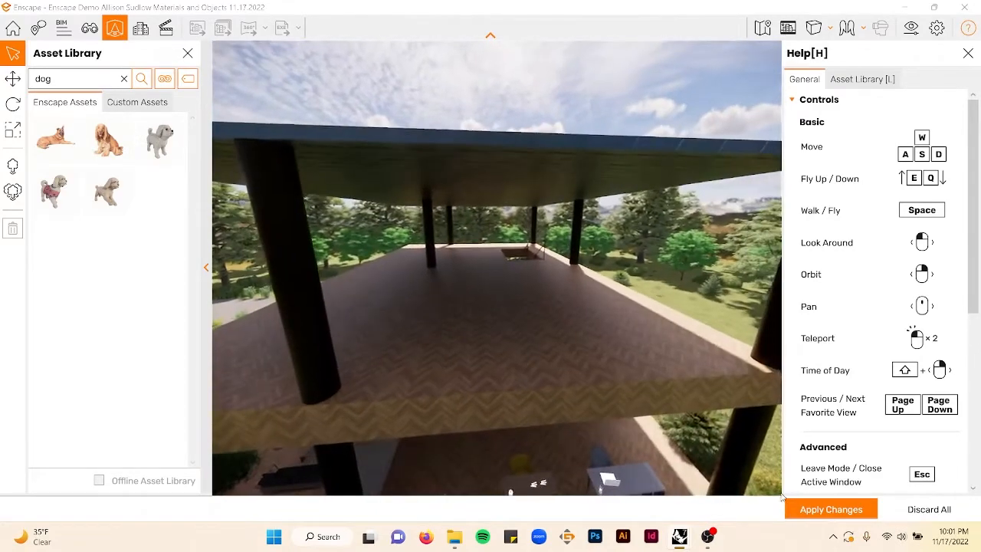
{"action": "right_click_drag", "start_coordinate": [563, 351], "coordinate": [353, 225]}
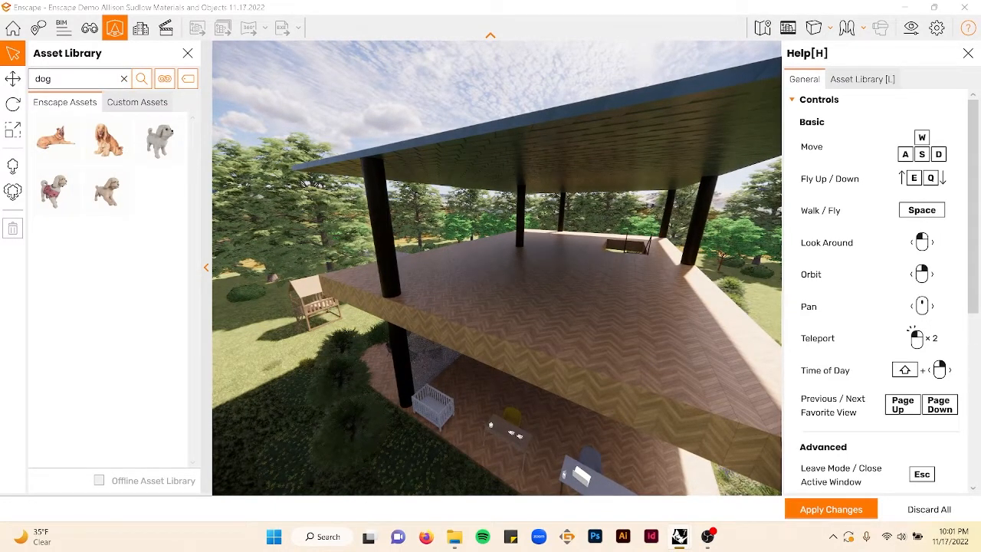
{"action": "right_click_drag", "start_coordinate": [460, 326], "coordinate": [530, 351]}
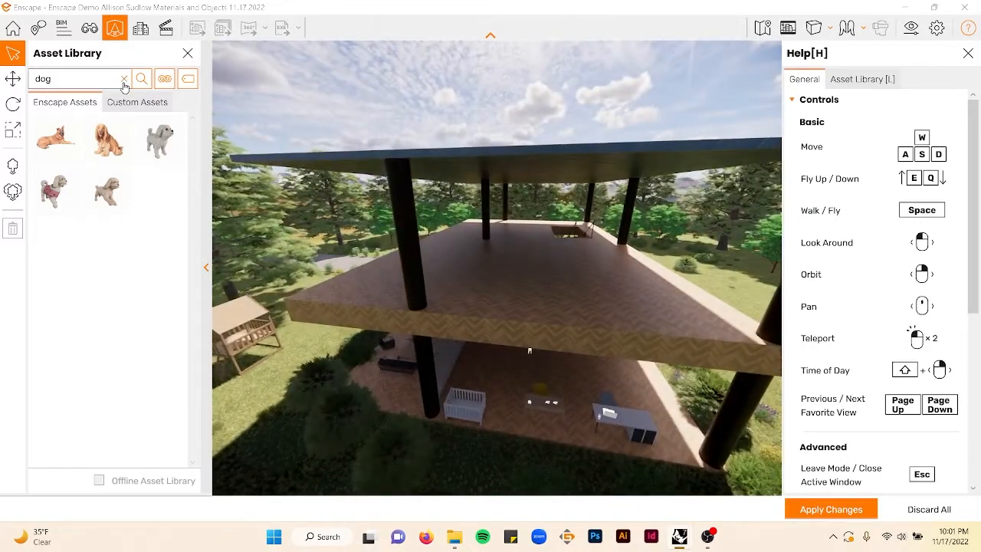
{"action": "left_click", "coordinate": [123, 80]}
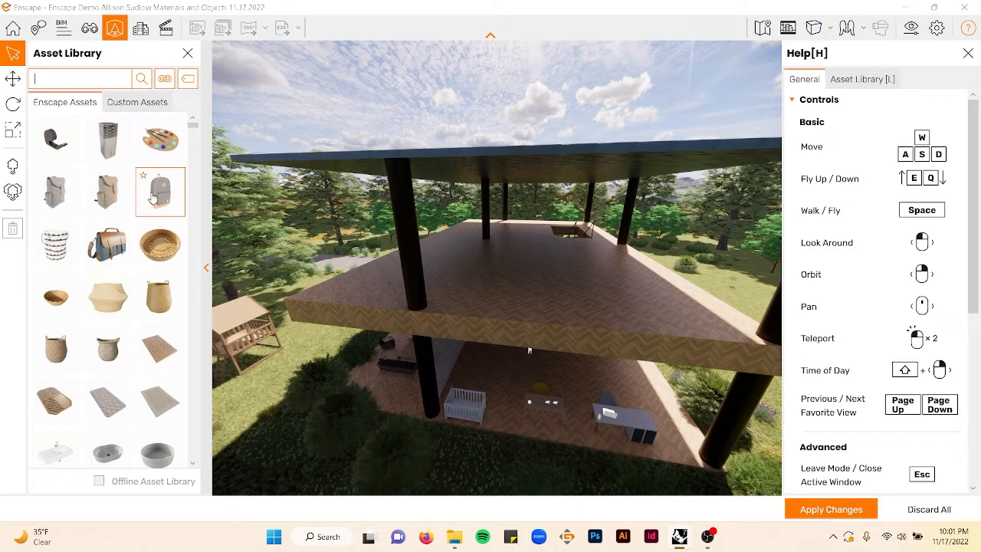
{"action": "scroll", "coordinate": [150, 188], "scroll_direction": "down", "scroll_amount": 3}
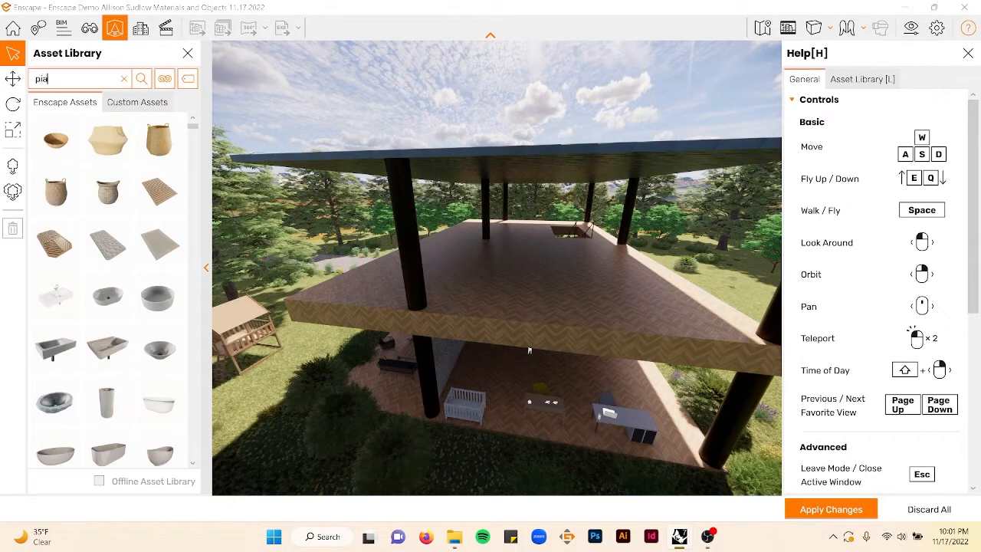
{"action": "key", "text": "Return"}
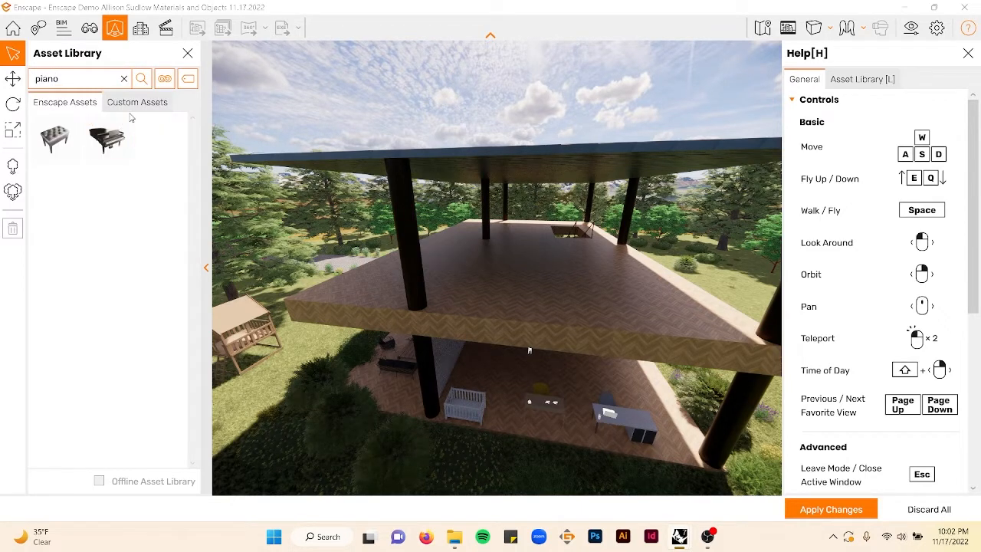
{"action": "left_click", "coordinate": [111, 153]}
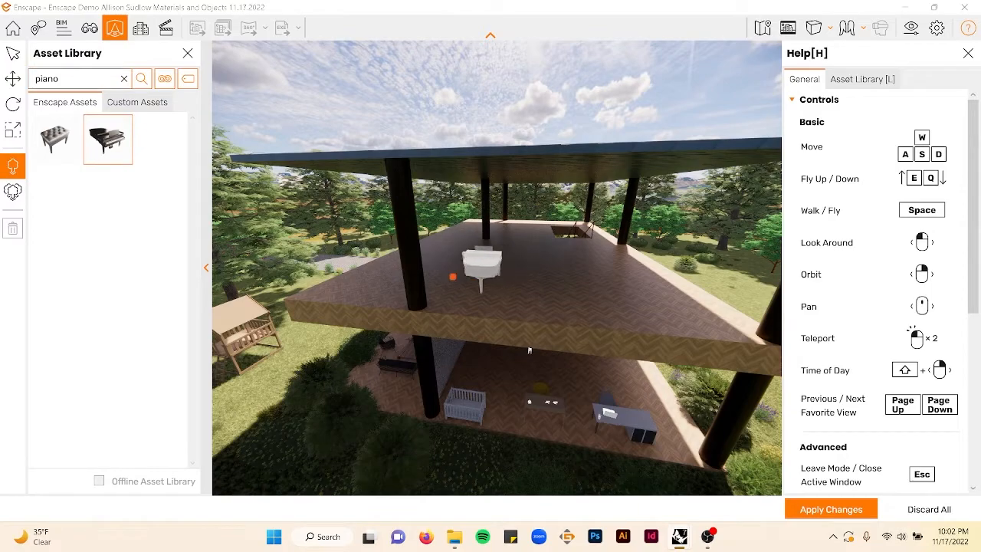
{"action": "right_click_drag", "start_coordinate": [510, 262], "coordinate": [634, 225]}
{"action": "scroll", "coordinate": [523, 227], "scroll_direction": "up", "scroll_amount": 3}
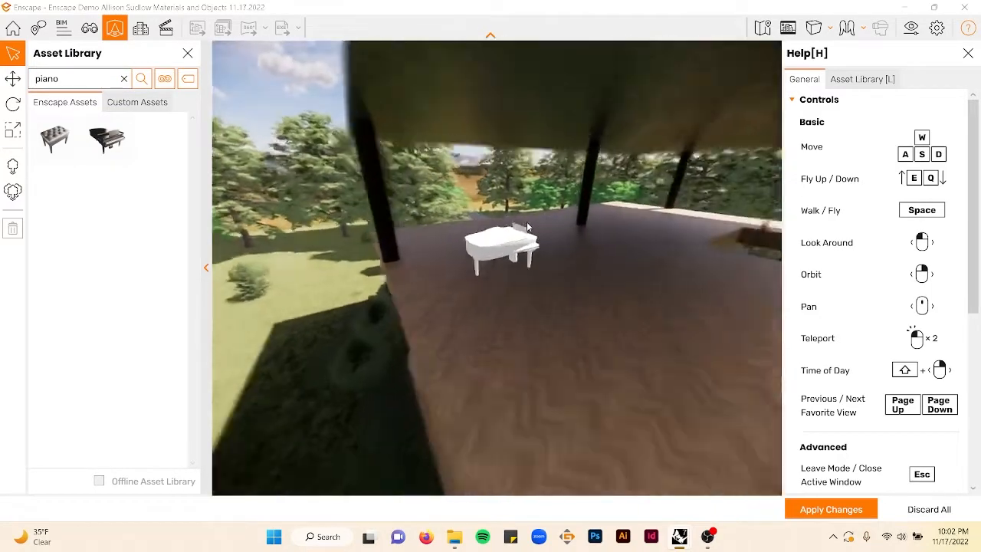
- Place a piano bench in front of the grand piano on the upper deck
{"action": "right_click_drag", "start_coordinate": [523, 227], "coordinate": [699, 226]}
{"action": "scroll", "coordinate": [693, 227], "scroll_direction": "down", "scroll_amount": 6}
{"action": "right_click_drag", "start_coordinate": [629, 207], "coordinate": [466, 173]}
{"action": "scroll", "coordinate": [533, 177], "scroll_direction": "up", "scroll_amount": 5}
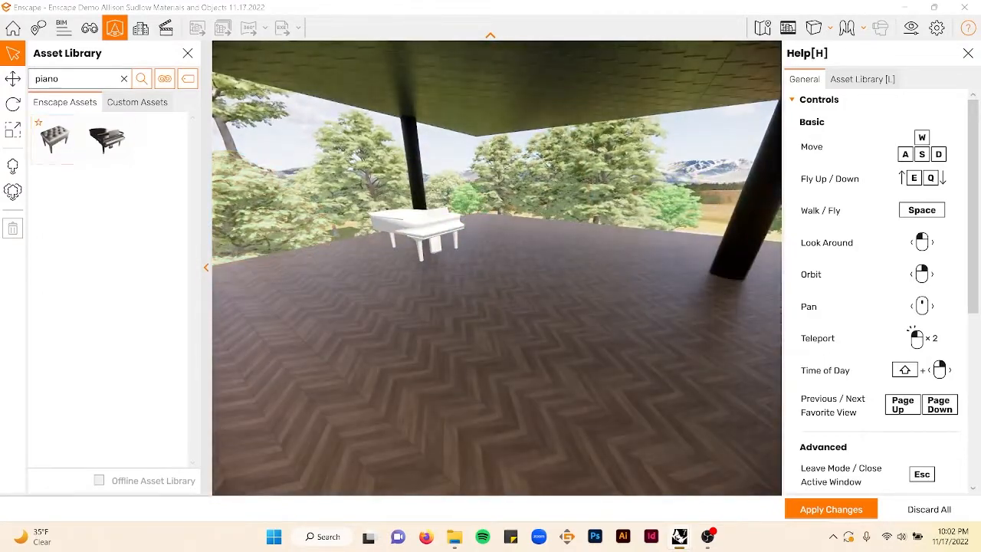
{"action": "left_click", "coordinate": [55, 139]}
{"action": "left_click", "coordinate": [447, 255]}
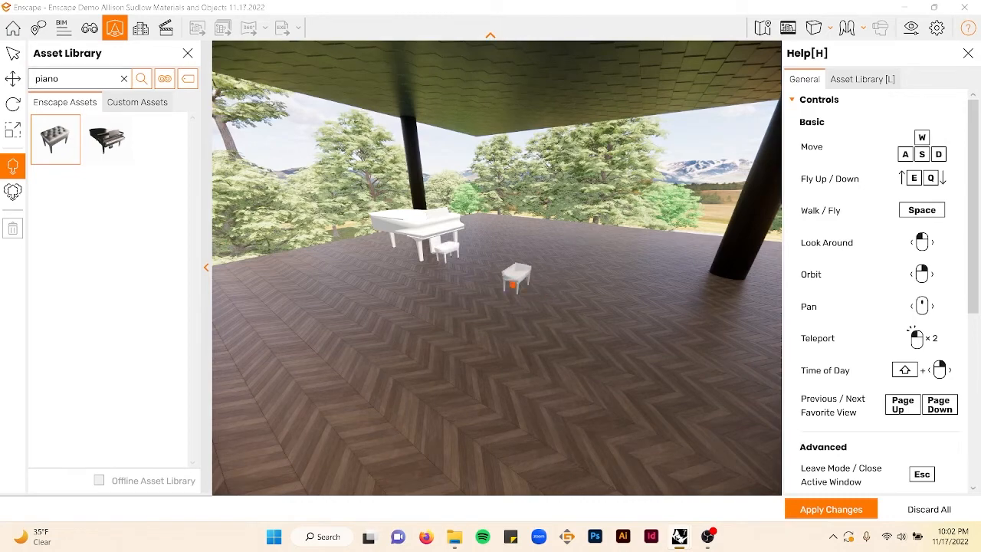
{"action": "key", "text": "Escape"}
- Search the asset library for instrument and place a music stand beside the grand piano
{"action": "right_click_drag", "start_coordinate": [510, 282], "coordinate": [579, 274]}
{"action": "scroll", "coordinate": [509, 283], "scroll_direction": "down", "scroll_amount": 3}
{"action": "double_click", "coordinate": [85, 79]}
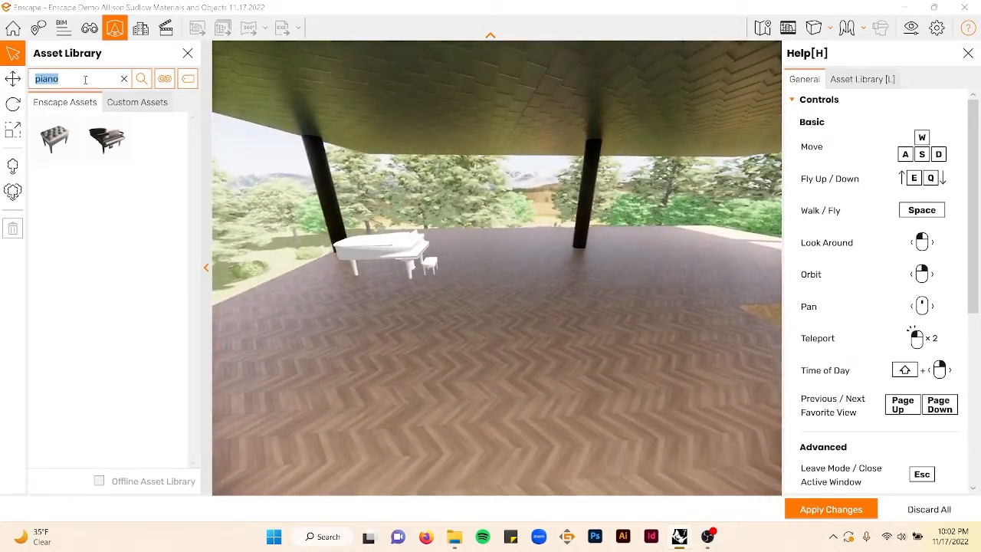
{"action": "type", "text": "instrumen"}
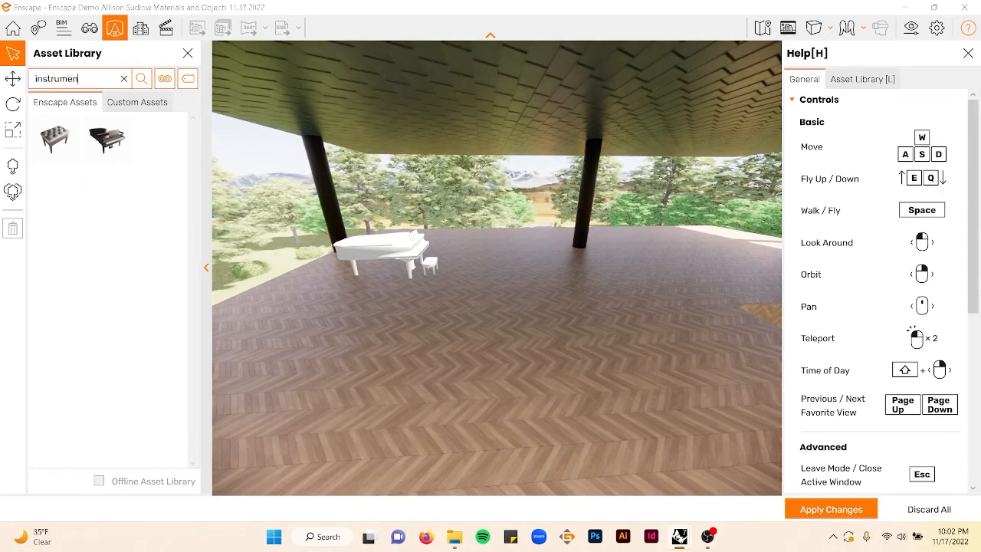
{"action": "type", "text": "t"}
{"action": "key", "text": "Return"}
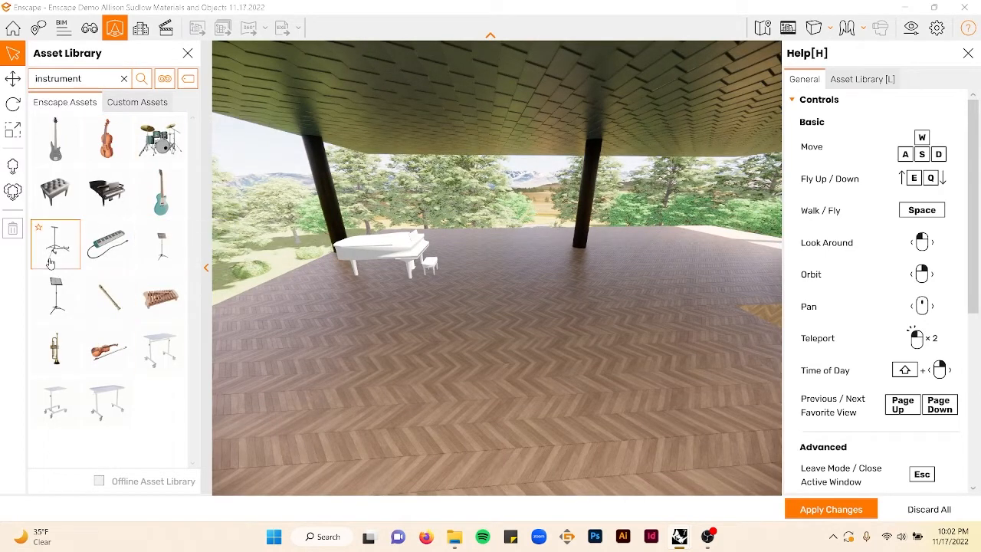
{"action": "left_click", "coordinate": [69, 296]}
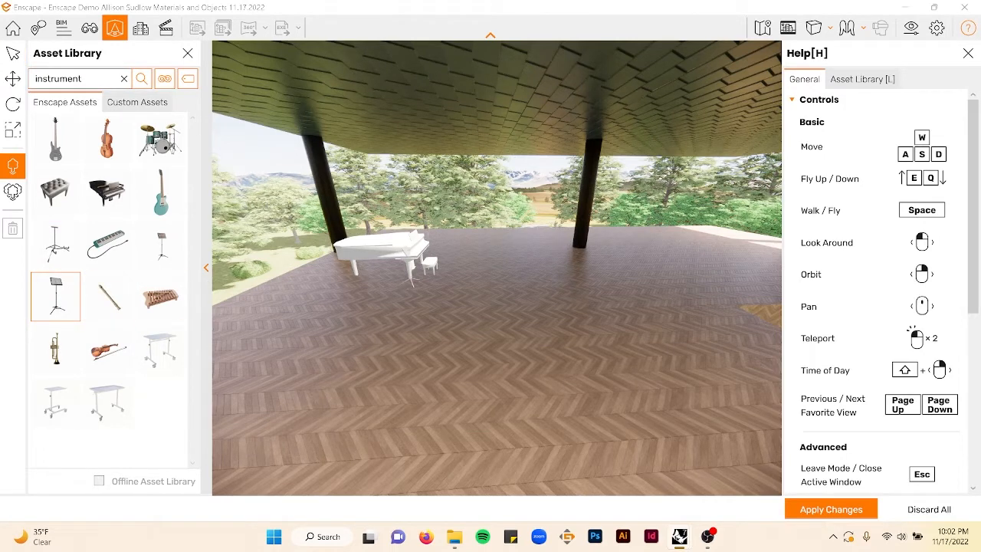
{"action": "left_click", "coordinate": [106, 349]}
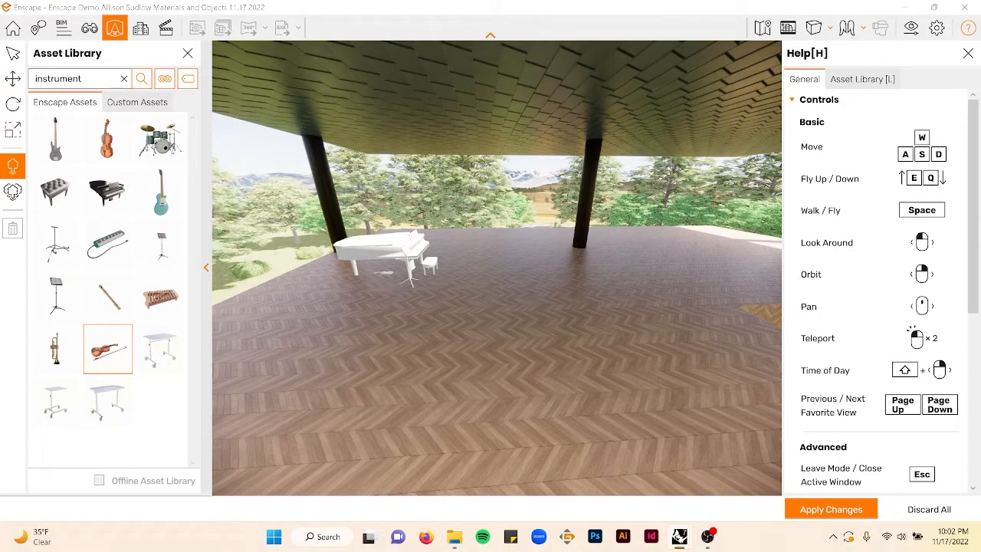
{"action": "key", "text": "Escape"}
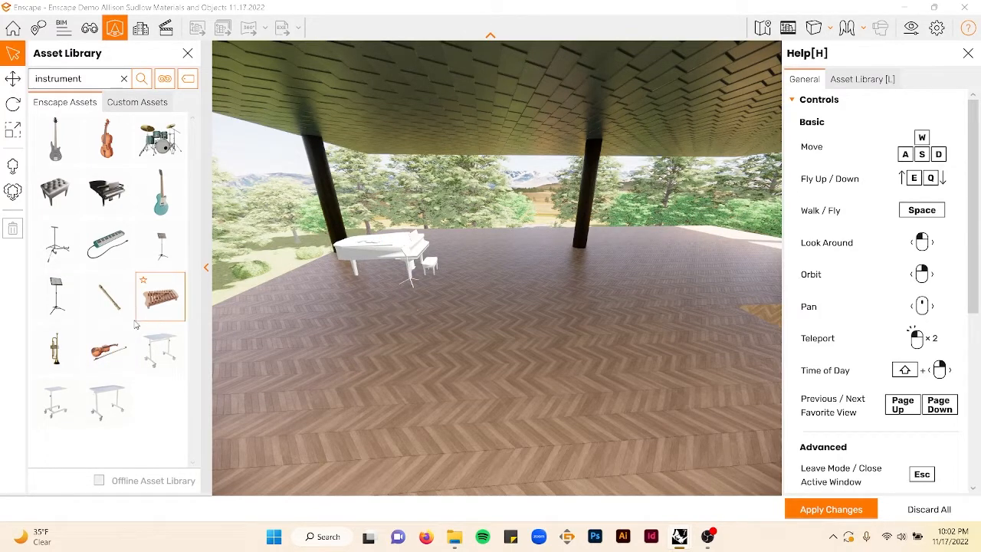
{"action": "left_click", "coordinate": [63, 309]}
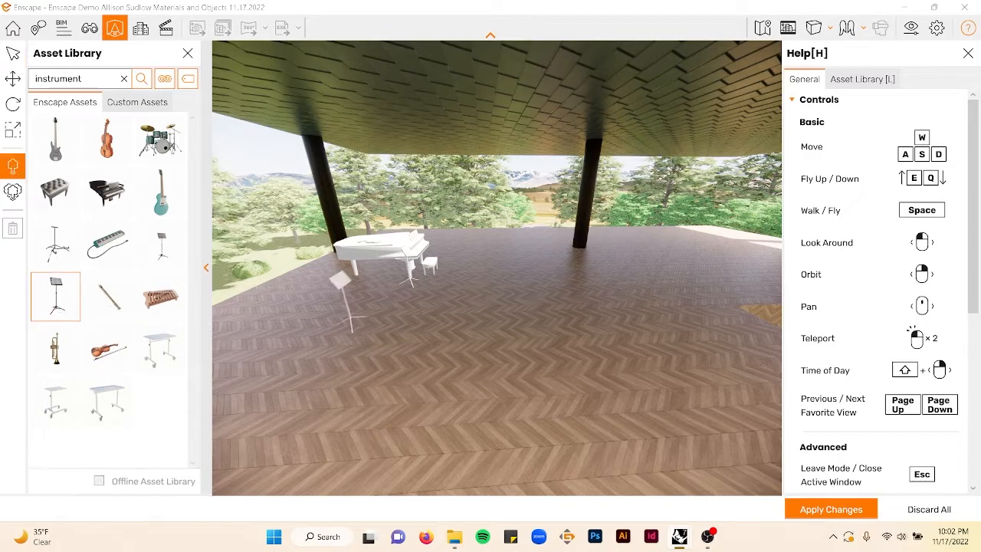
{"action": "left_click", "coordinate": [371, 299]}
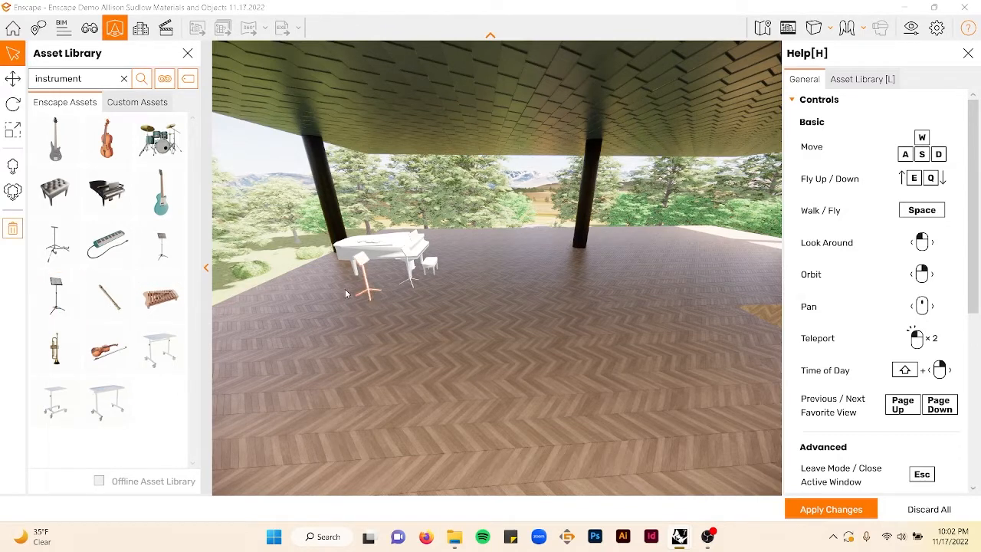
- Nudge the music stand's position with the Translate tool
{"action": "left_click", "coordinate": [13, 79]}
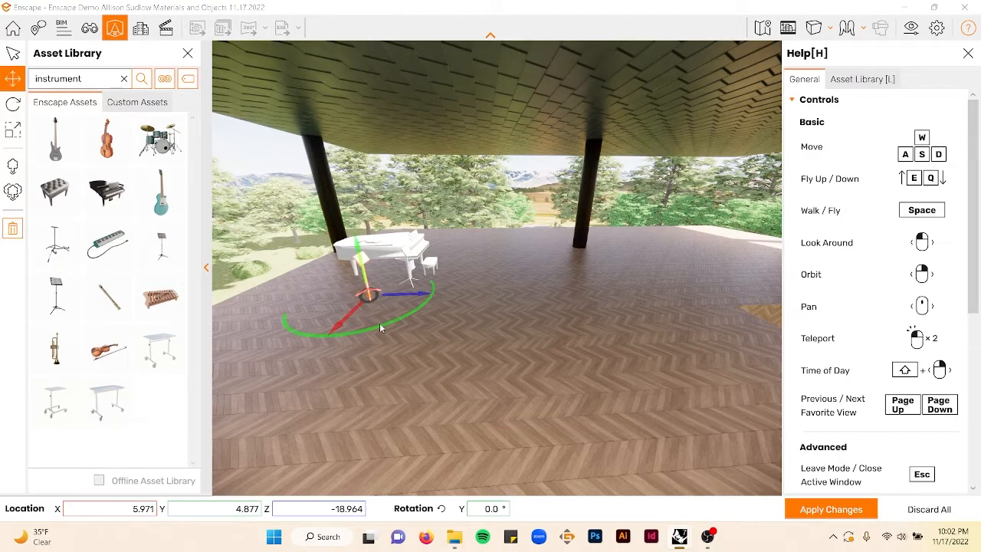
{"action": "left_click_drag", "start_coordinate": [398, 310], "coordinate": [418, 299]}
{"action": "key", "text": "Escape"}
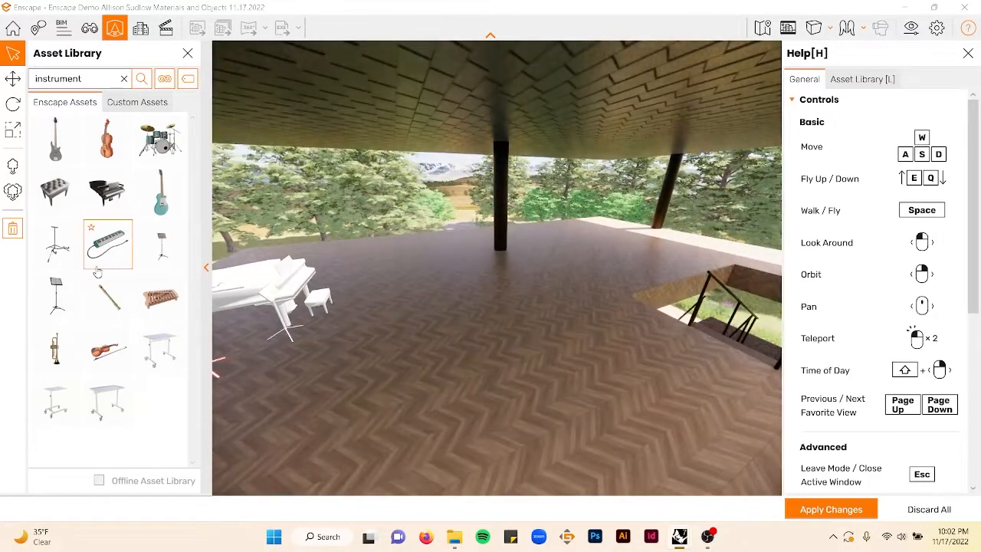
- Place a drum set on the deck near the stair opening
{"action": "left_click", "coordinate": [160, 138]}
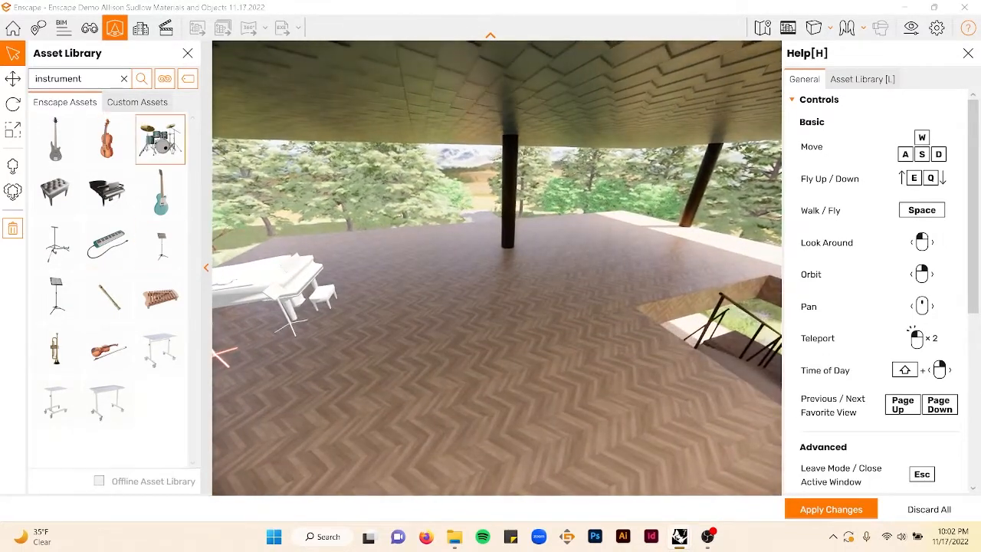
{"action": "left_click", "coordinate": [646, 250]}
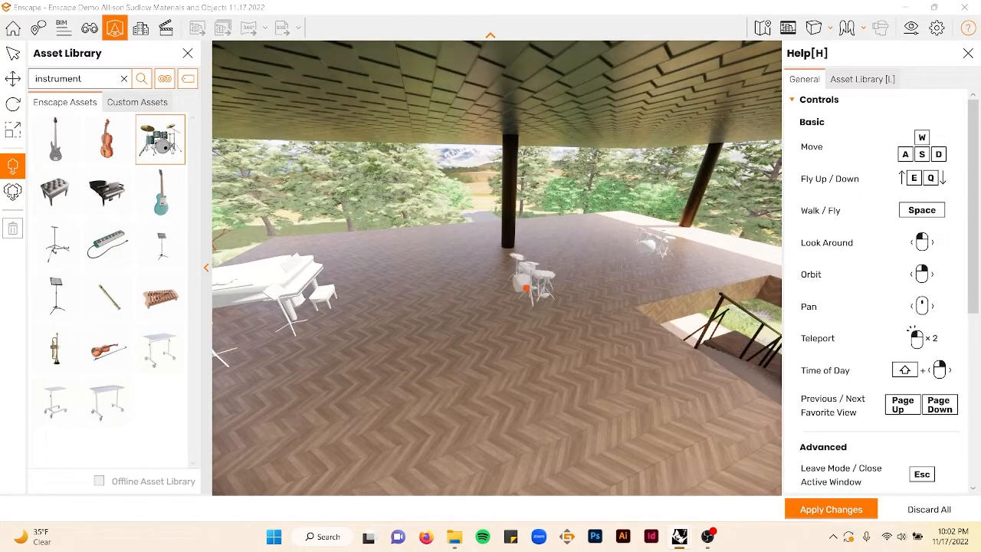
{"action": "key", "text": "Escape"}
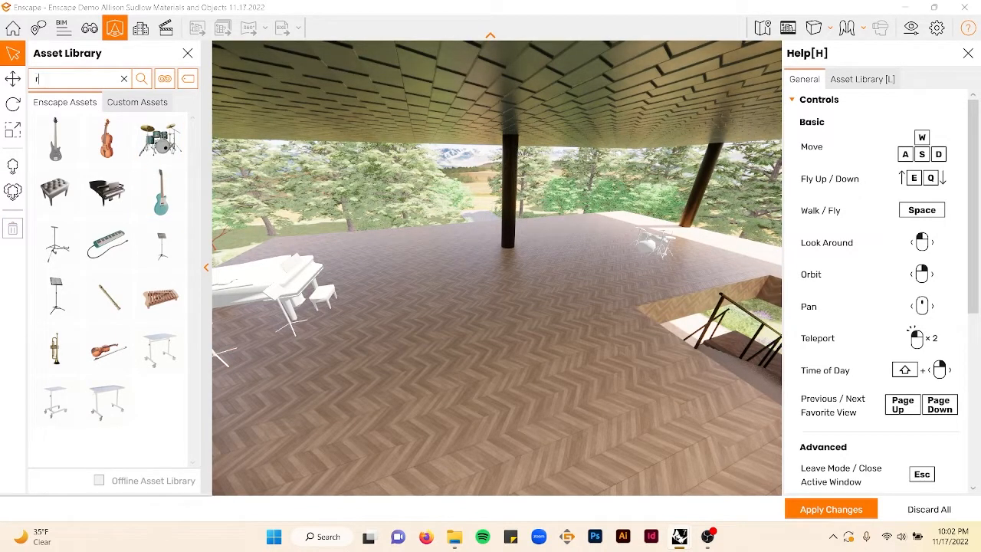
- Search the asset library for rug and place a red patterned rug under the drum set
{"action": "key", "text": "Return"}
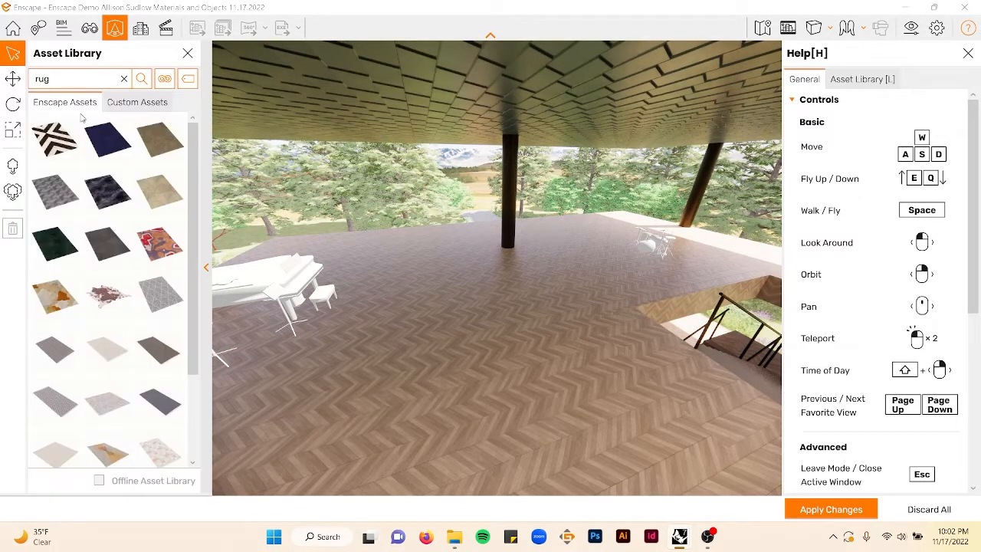
{"action": "left_click", "coordinate": [168, 259]}
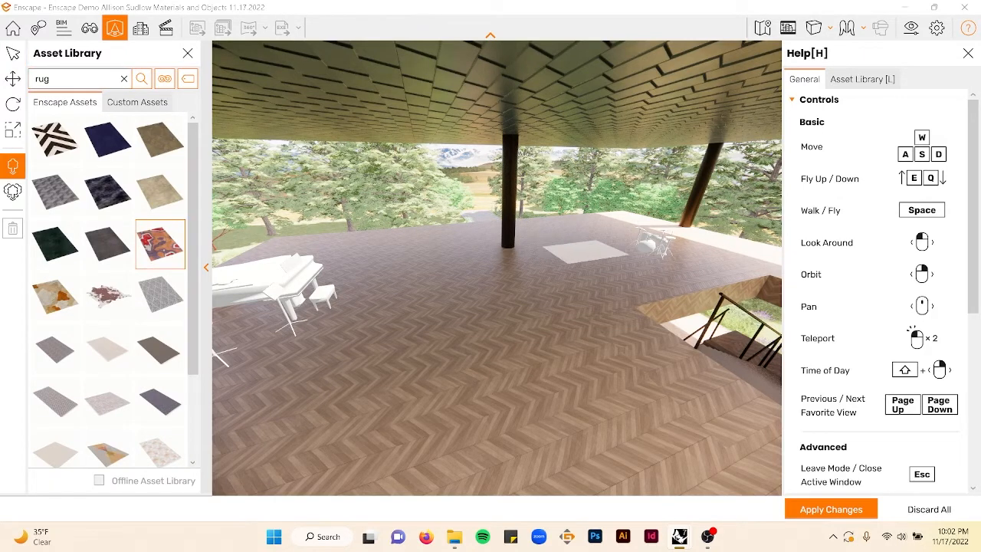
{"action": "left_click", "coordinate": [635, 259]}
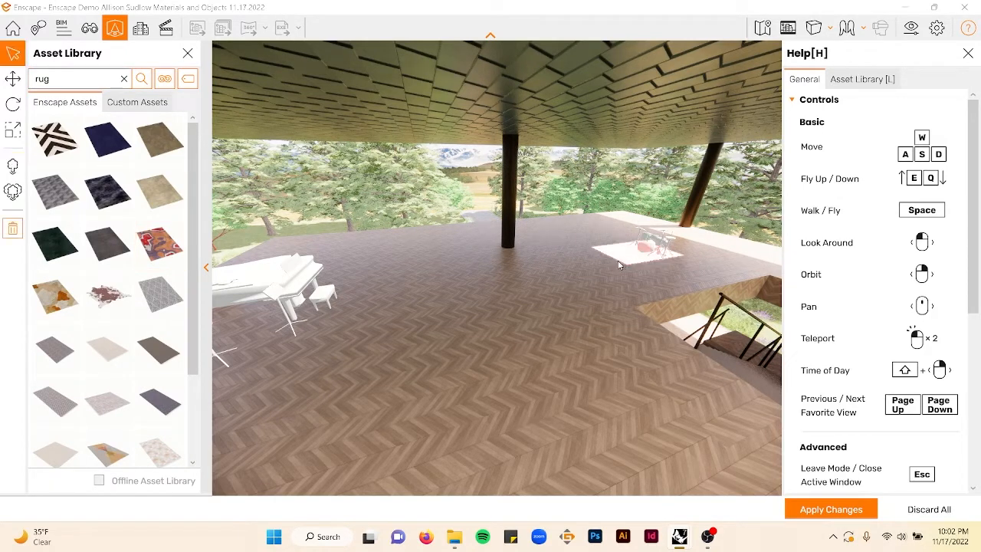
- Scale the rug to 170% and apply the changes
{"action": "left_click", "coordinate": [13, 130]}
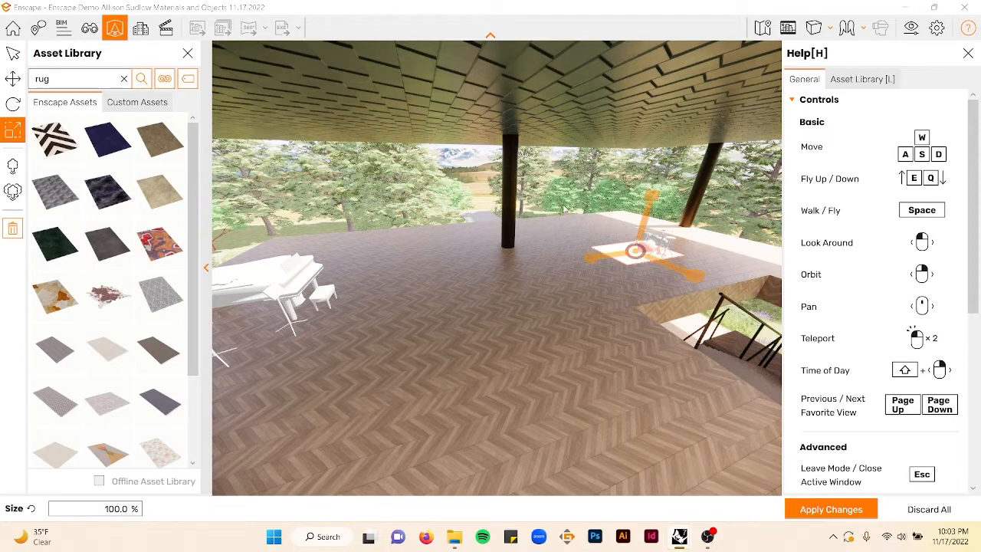
{"action": "scroll", "coordinate": [650, 197], "scroll_direction": "up", "scroll_amount": 7}
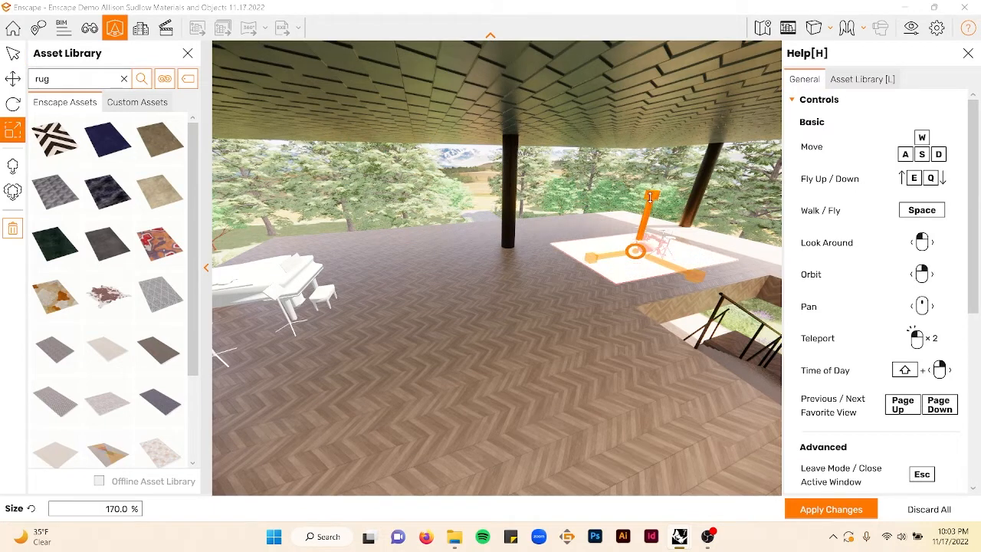
{"action": "left_click", "coordinate": [831, 509]}
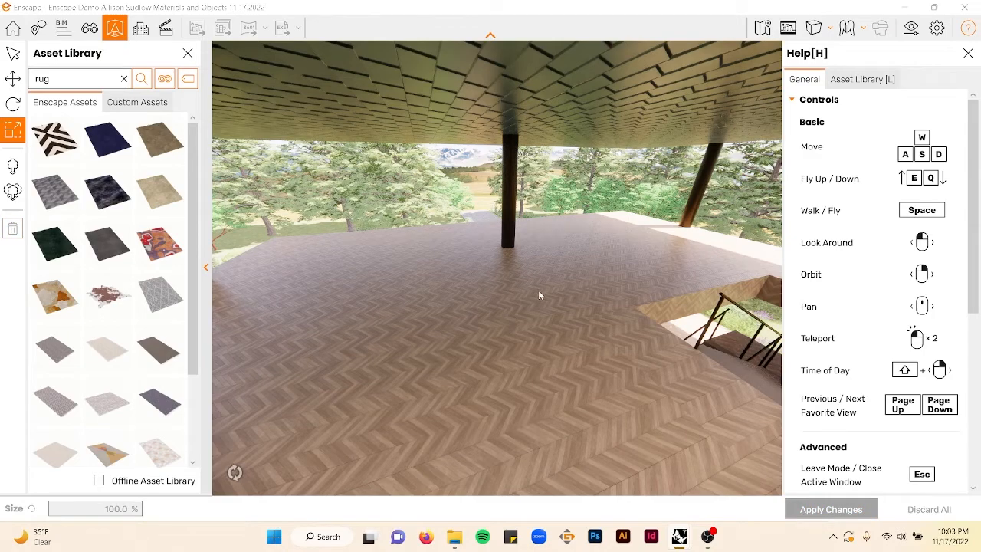
- Search the asset library for potted plant and place several potted plants along the deck's edge
{"action": "left_click_drag", "start_coordinate": [538, 295], "coordinate": [499, 282]}
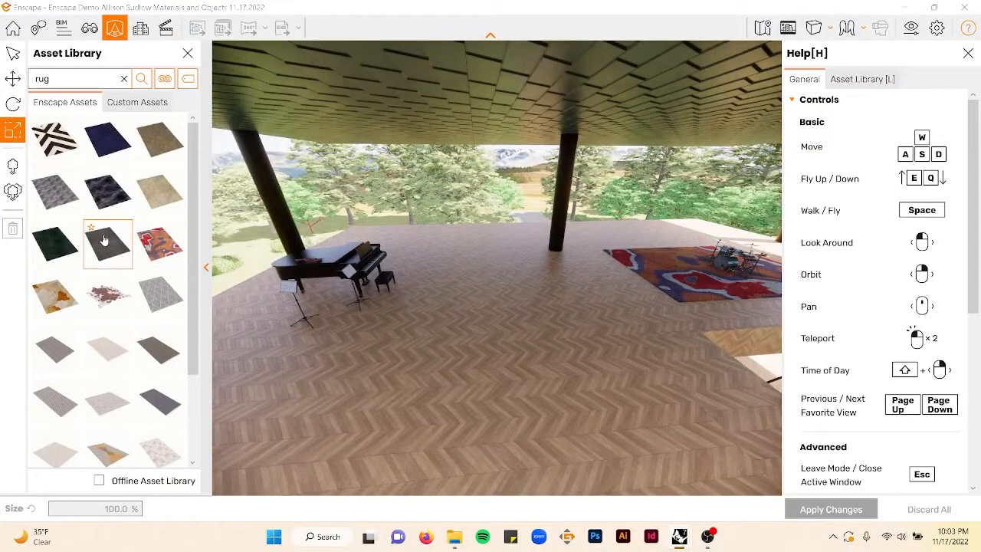
{"action": "left_click", "coordinate": [125, 80]}
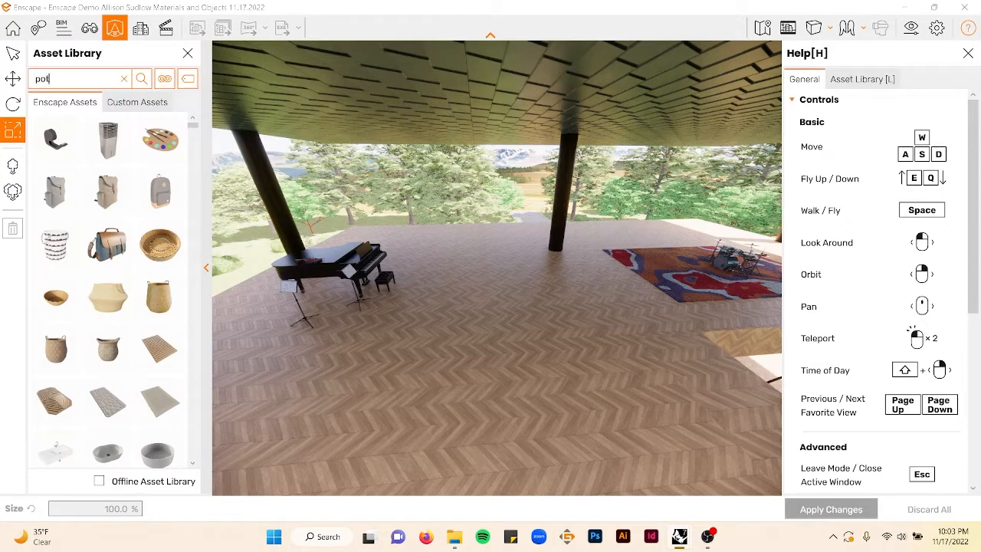
{"action": "key", "text": "Return"}
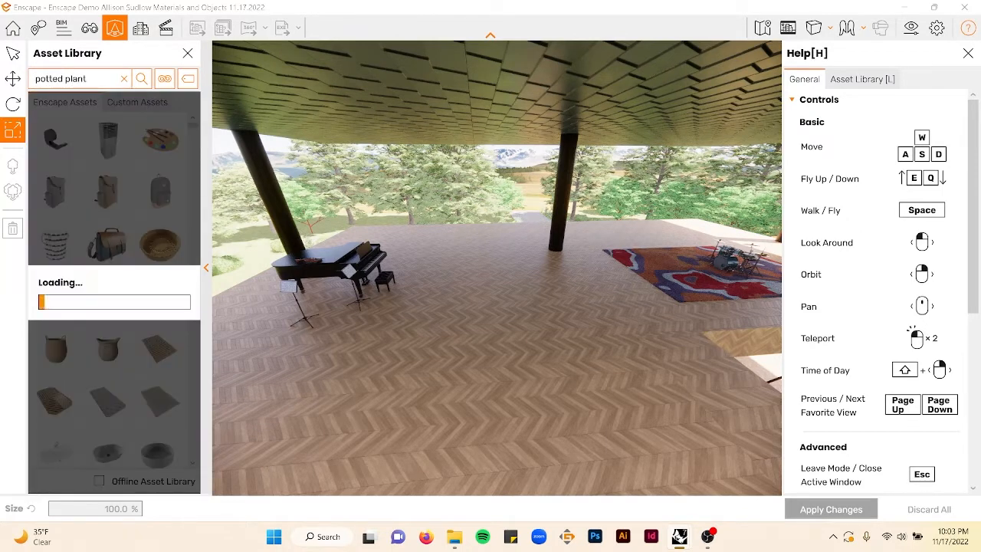
{"action": "left_click", "coordinate": [167, 305]}
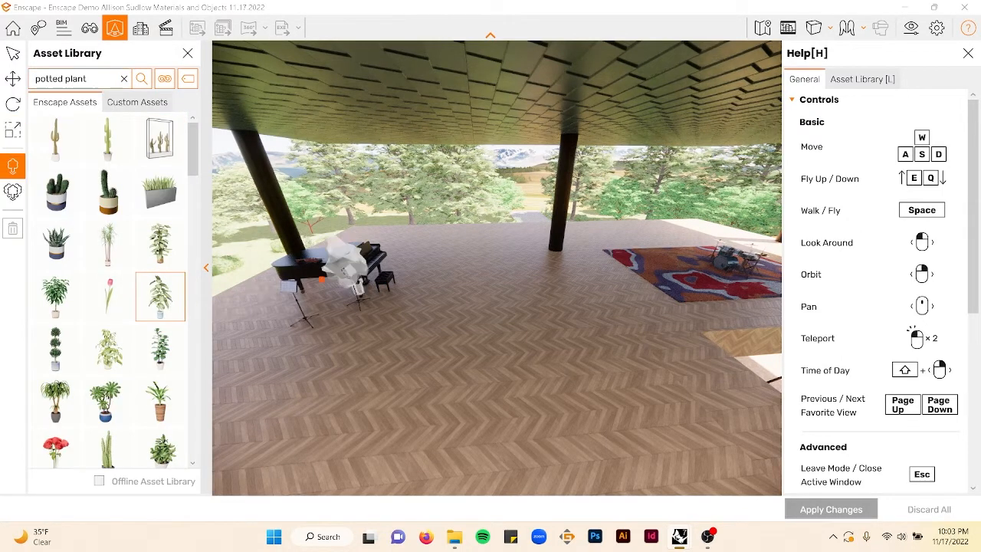
{"action": "left_click", "coordinate": [241, 327]}
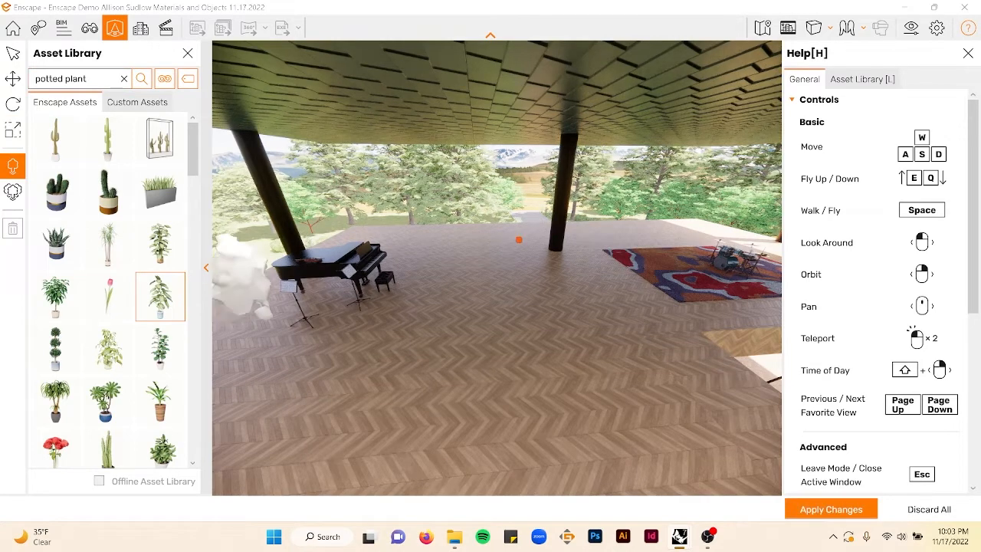
{"action": "left_click", "coordinate": [531, 247]}
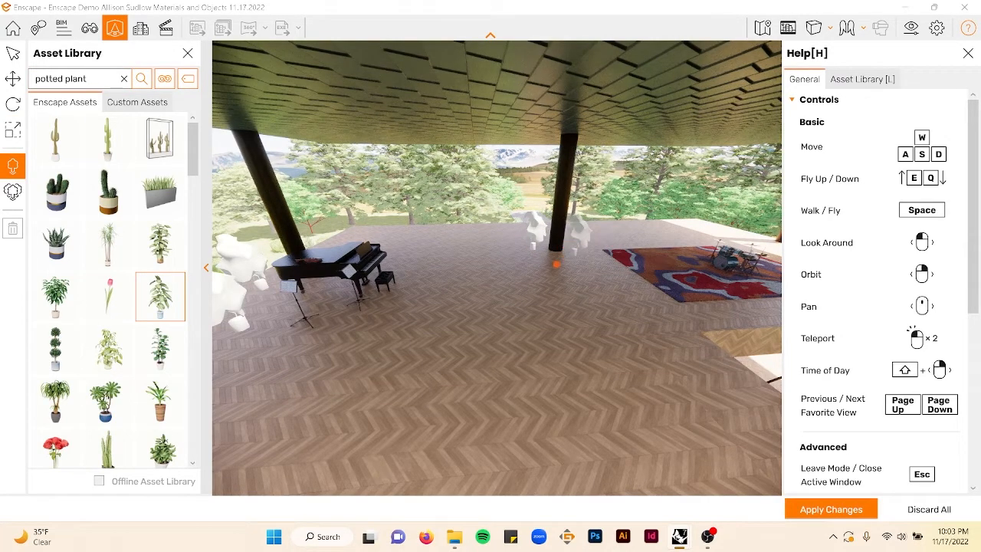
{"action": "right_click_drag", "start_coordinate": [556, 264], "coordinate": [498, 267]}
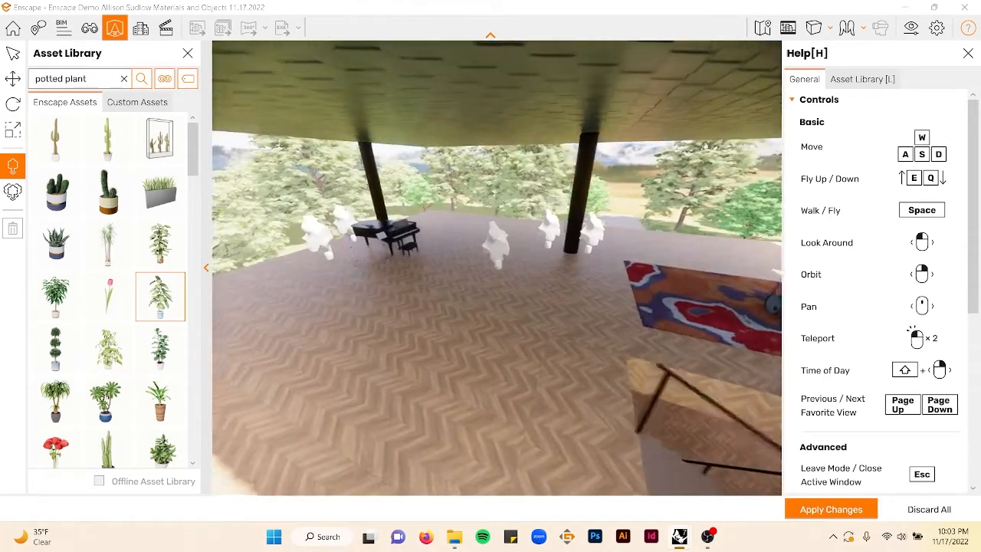
{"action": "key", "text": "a"}
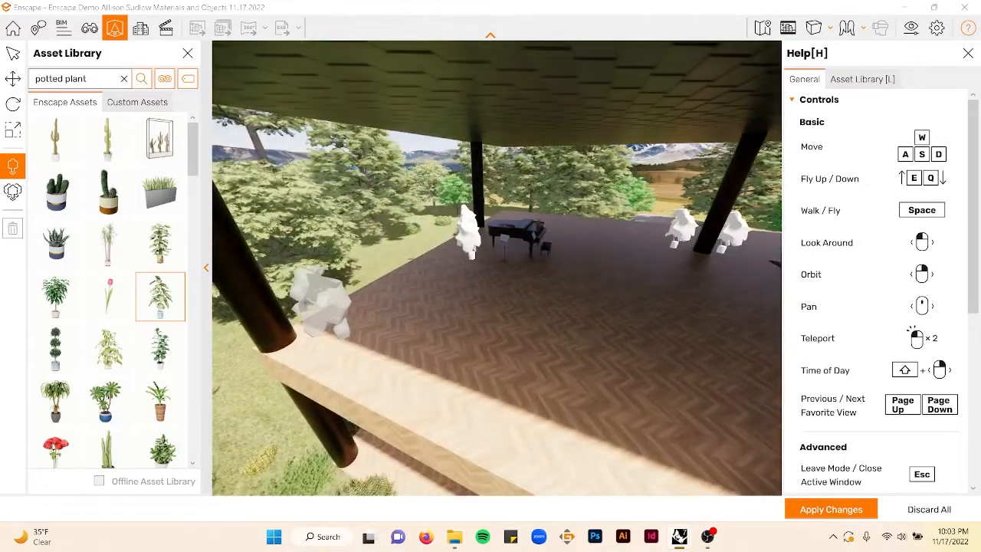
{"action": "left_click", "coordinate": [318, 330]}
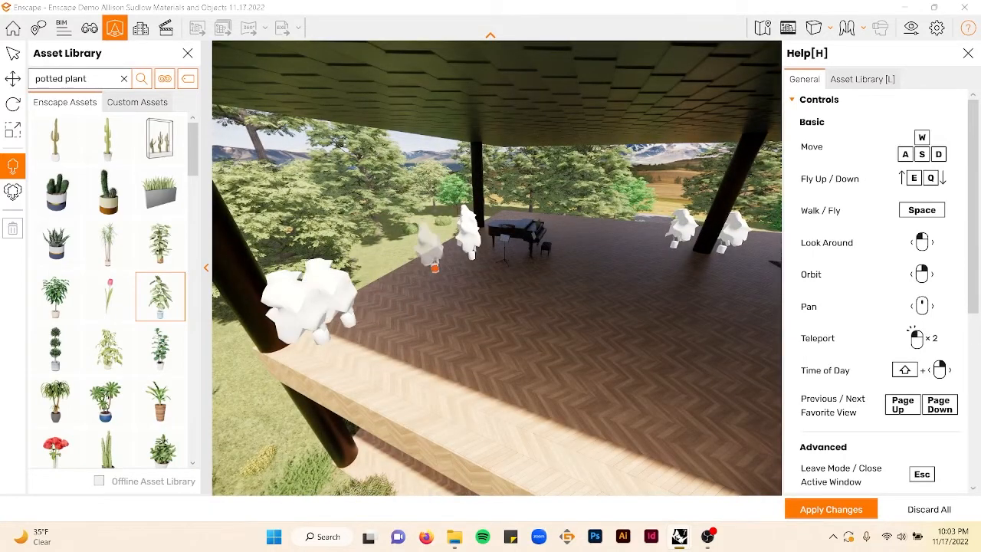
- Place a row of a different leafy potted plant along the deck's edge and near the far column
{"action": "left_click", "coordinate": [108, 349]}
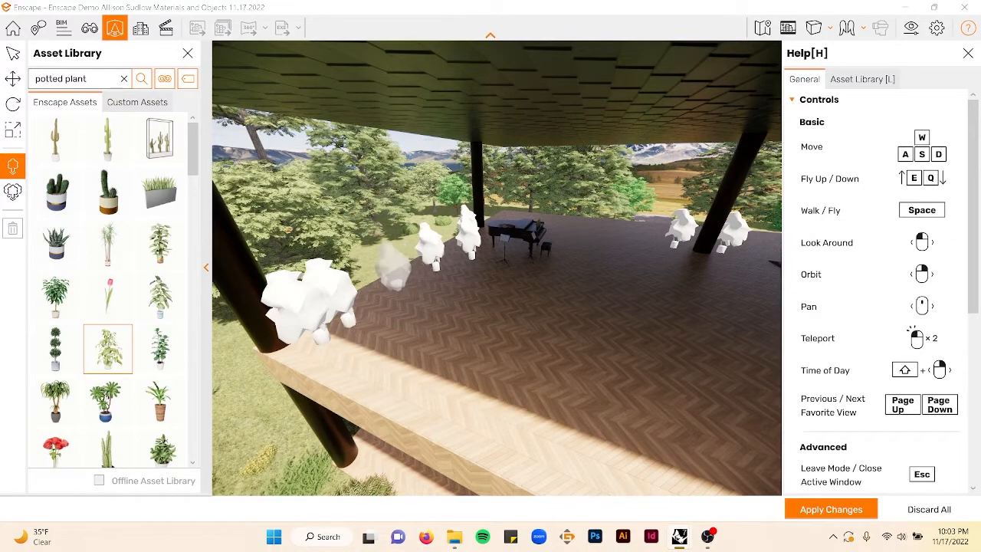
{"action": "left_click", "coordinate": [403, 285]}
{"action": "left_click", "coordinate": [457, 262]}
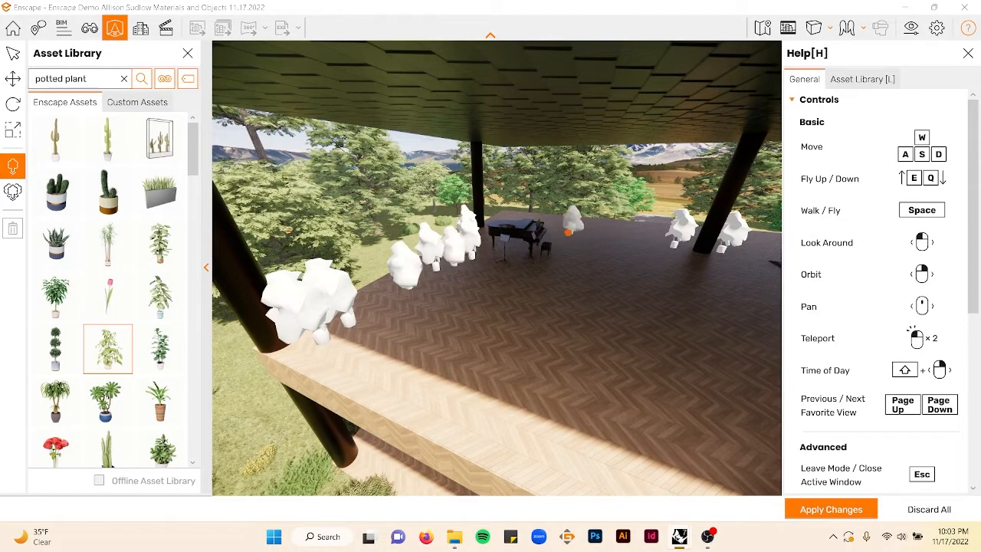
{"action": "left_click", "coordinate": [568, 233]}
{"action": "left_click", "coordinate": [651, 239]}
{"action": "right_click_drag", "start_coordinate": [649, 283], "coordinate": [882, 277]}
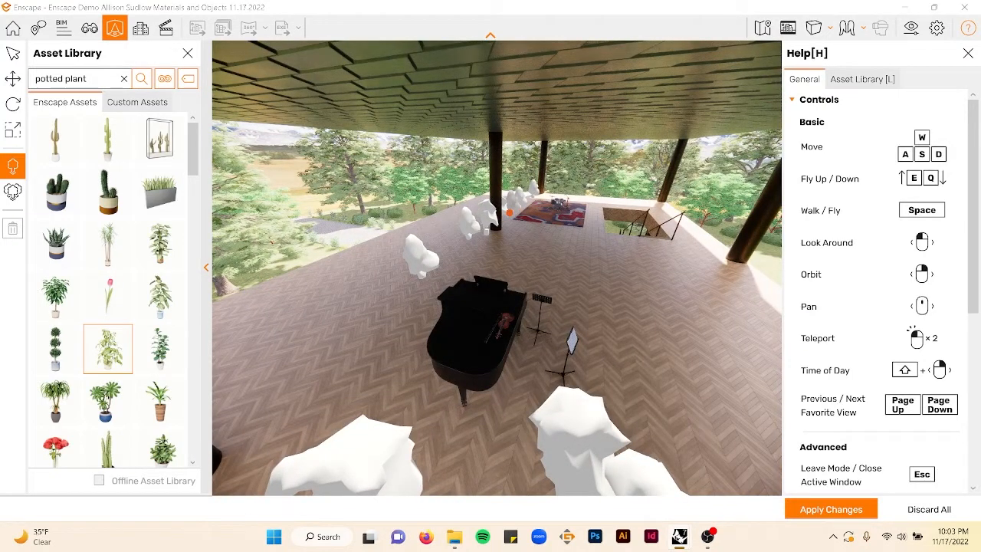
{"action": "scroll", "coordinate": [107, 291], "scroll_direction": "down", "scroll_amount": 1}
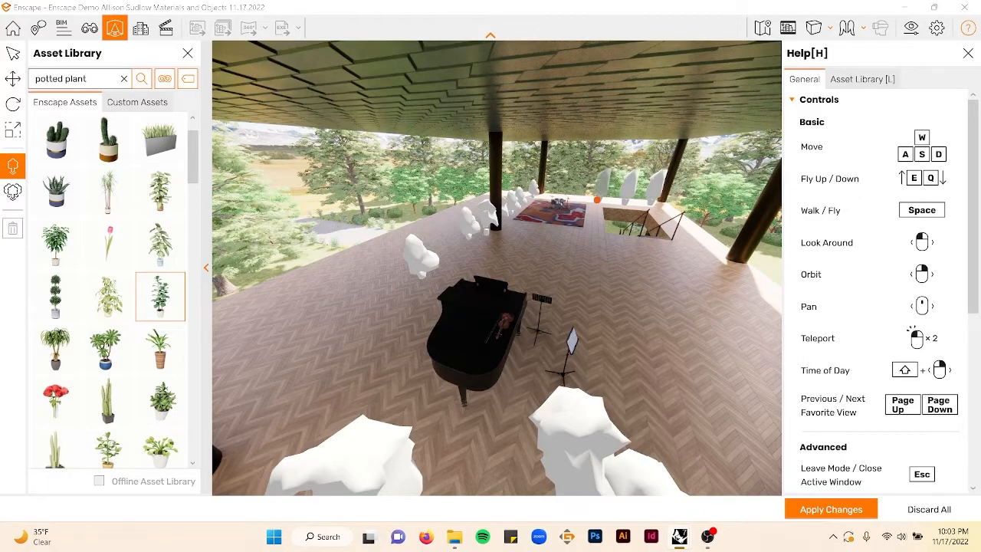
{"action": "right_click_drag", "start_coordinate": [682, 213], "coordinate": [452, 211]}
{"action": "key", "text": "w"}
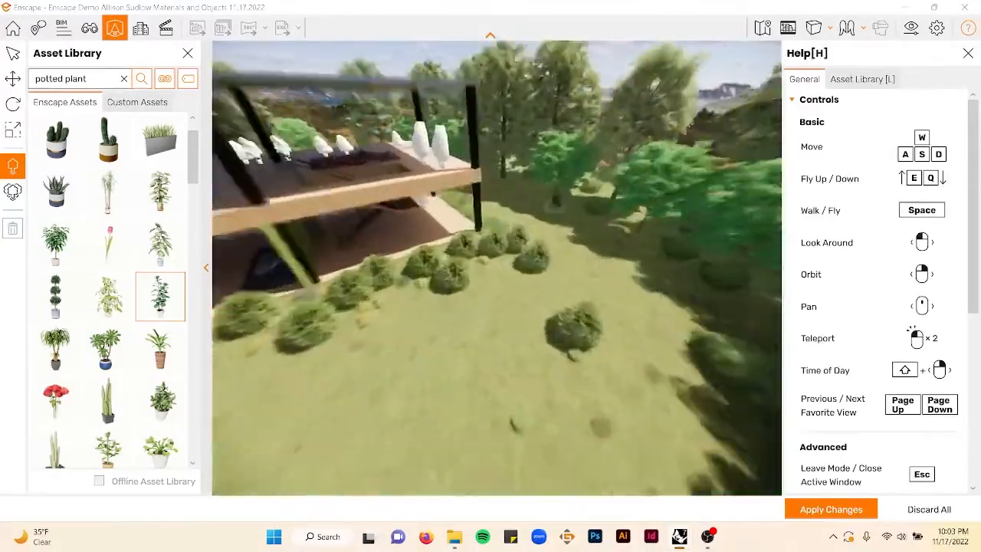
- Place more tall leafy potted plants along the deck's edge and on the floor near the piano
{"action": "key", "text": "w"}
{"action": "key", "text": "e"}
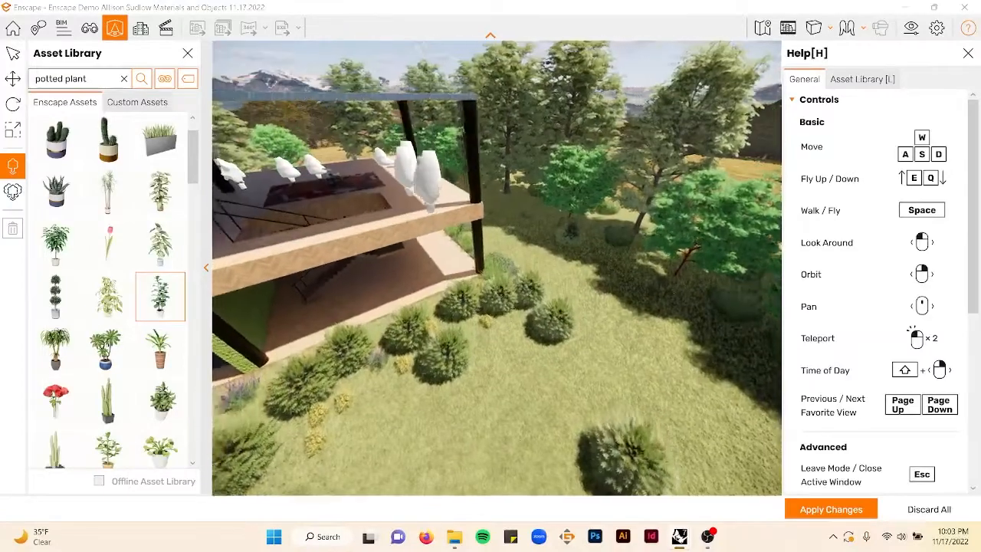
{"action": "key", "text": "a"}
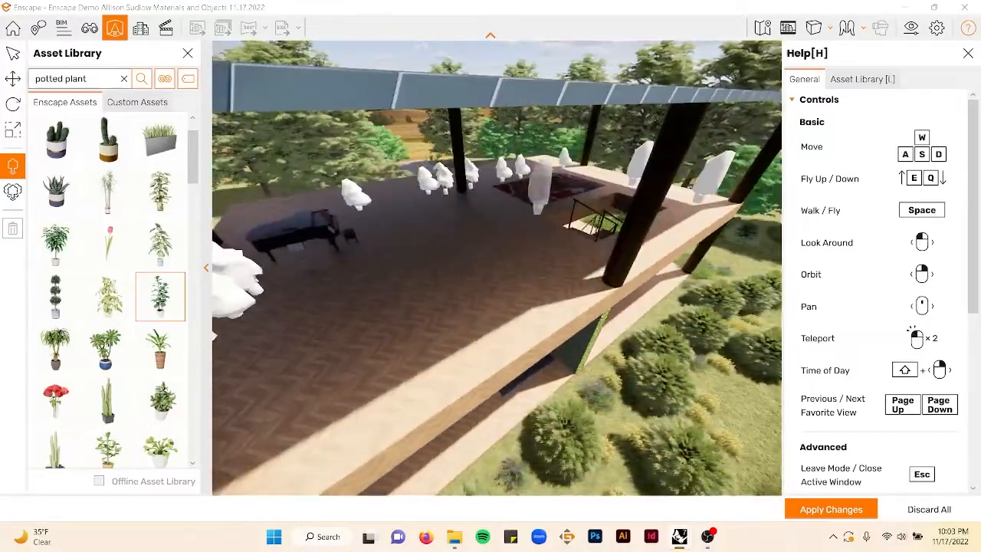
{"action": "right_click_drag", "start_coordinate": [497, 366], "coordinate": [530, 384]}
{"action": "left_click", "coordinate": [496, 464]}
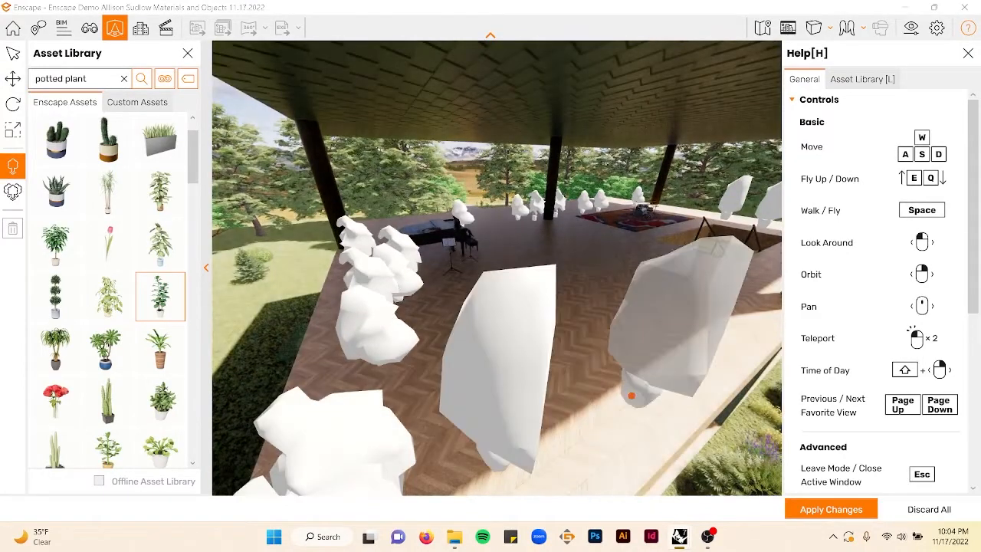
{"action": "left_click", "coordinate": [641, 401]}
{"action": "right_click_drag", "start_coordinate": [641, 401], "coordinate": [529, 383]}
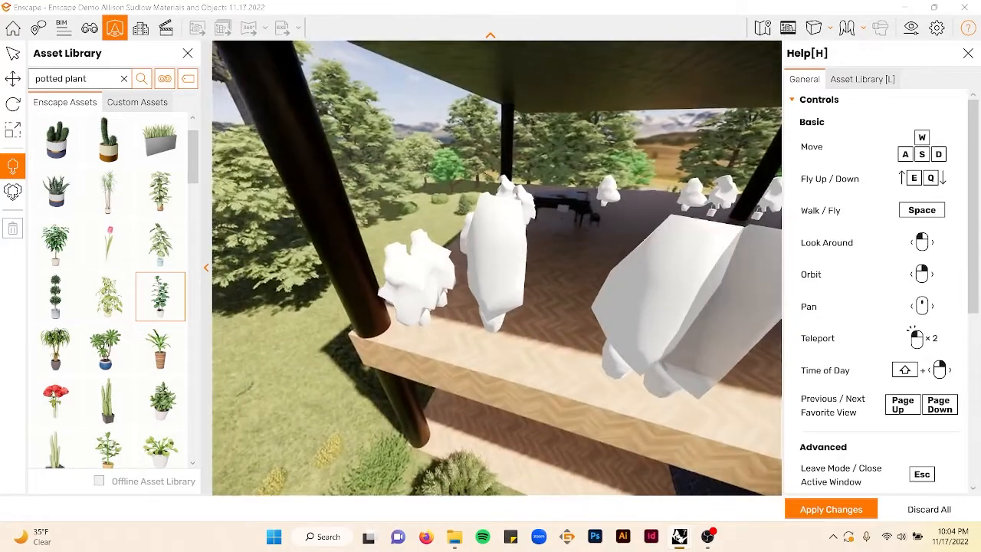
{"action": "key", "text": "d"}
{"action": "scroll", "coordinate": [143, 360], "scroll_direction": "down", "scroll_amount": 5}
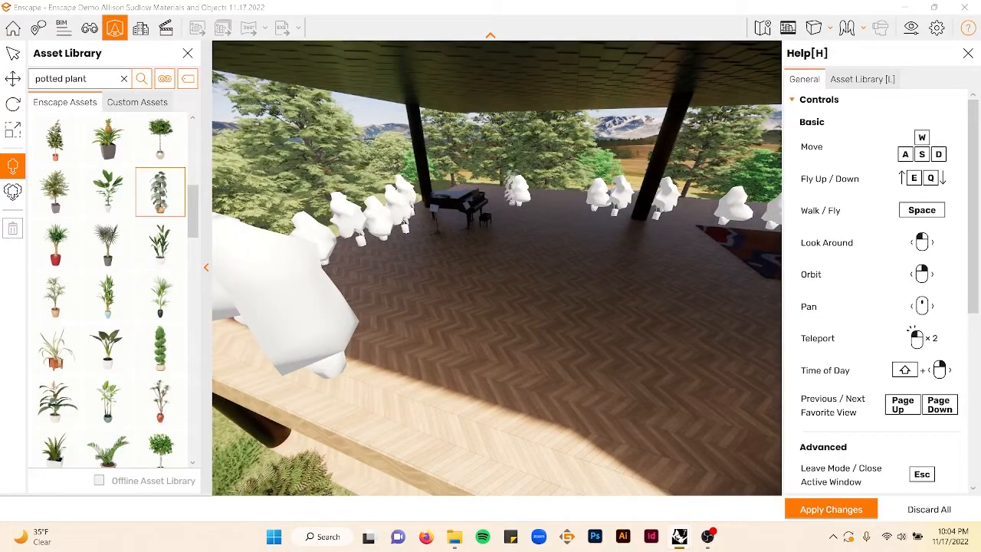
{"action": "left_click", "coordinate": [567, 210]}
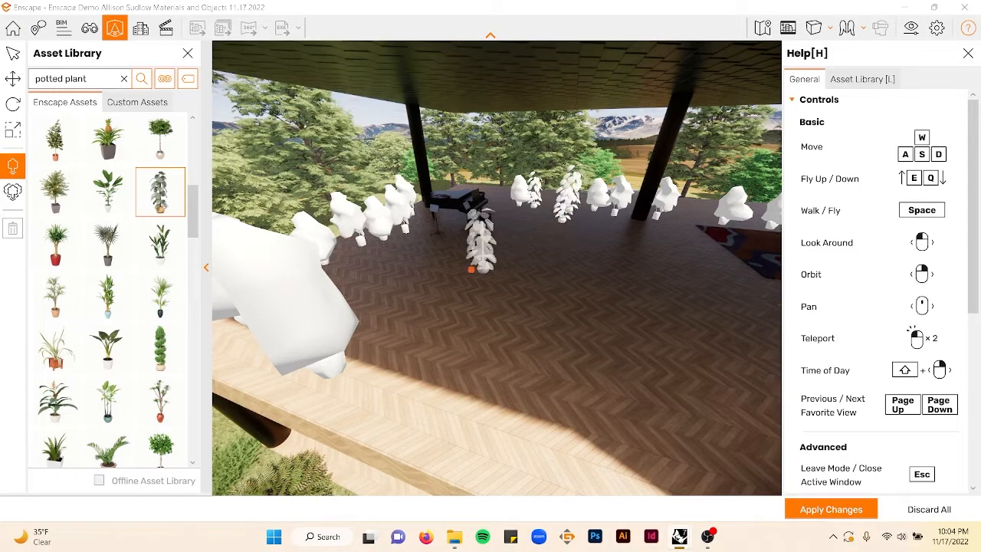
{"action": "left_click", "coordinate": [529, 267]}
{"action": "right_click_drag", "start_coordinate": [529, 267], "coordinate": [436, 270]}
{"action": "key", "text": "Escape"}
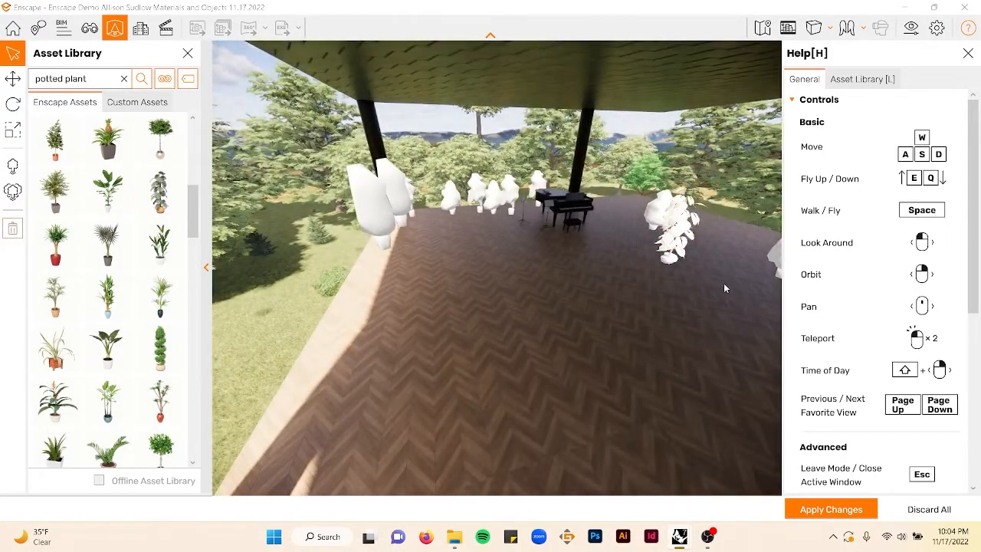
{"action": "left_click", "coordinate": [171, 215]}
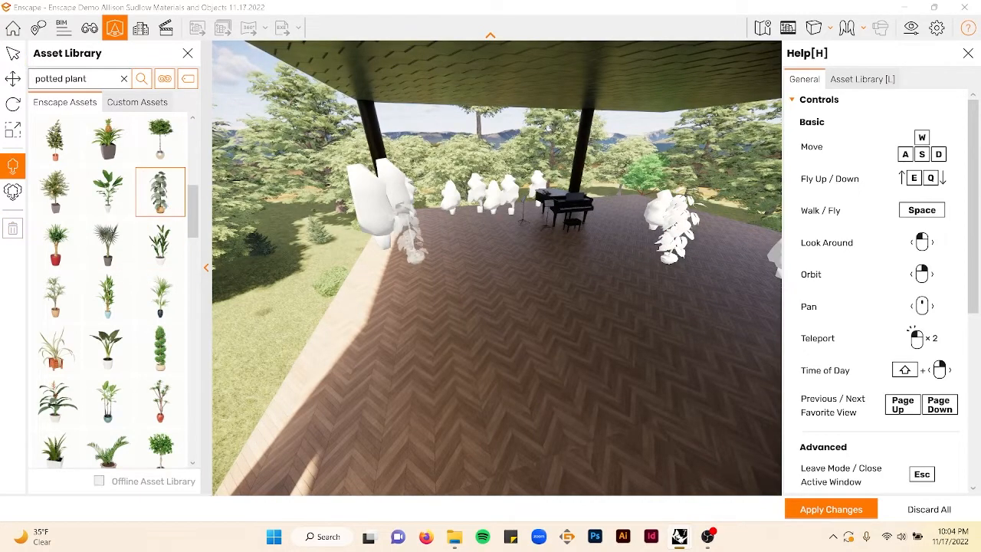
{"action": "left_click", "coordinate": [364, 278]}
{"action": "right_click_drag", "start_coordinate": [569, 281], "coordinate": [391, 281]}
{"action": "right_click_drag", "start_coordinate": [654, 389], "coordinate": [679, 370]}
{"action": "key", "text": "a"}
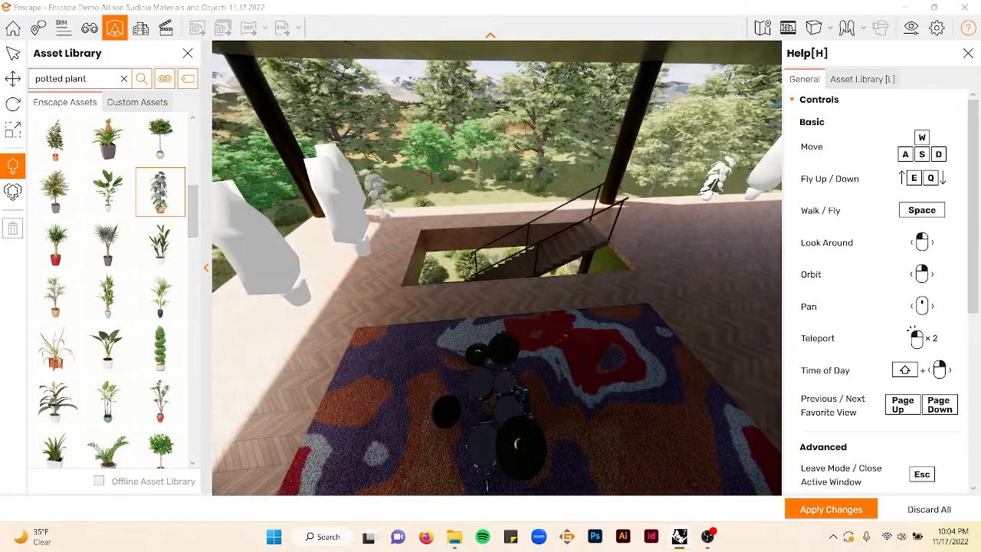
- Choose a broad-leaf plant in a white pot and place a row of them across the deck floor
{"action": "left_click", "coordinate": [70, 373]}
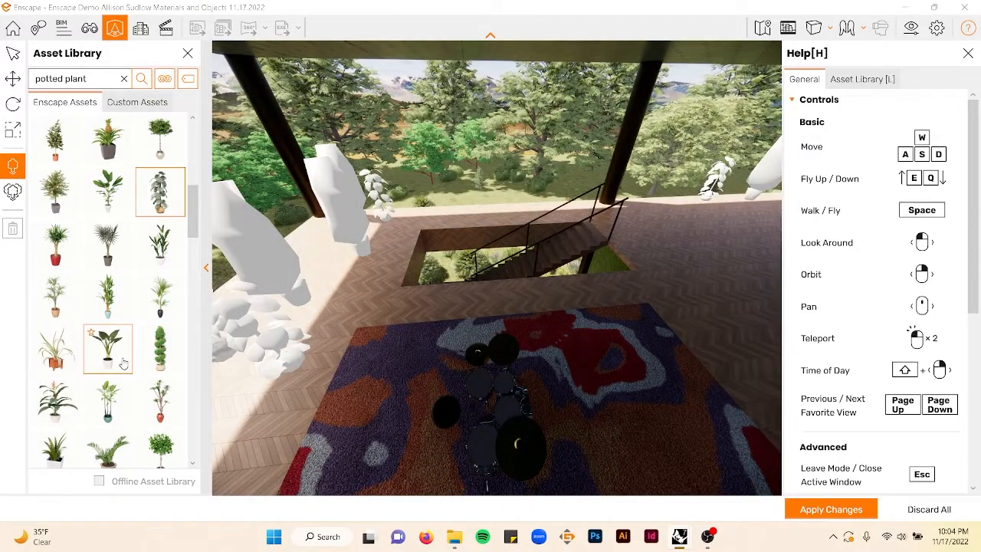
{"action": "left_click", "coordinate": [417, 215]}
{"action": "left_click", "coordinate": [701, 215]}
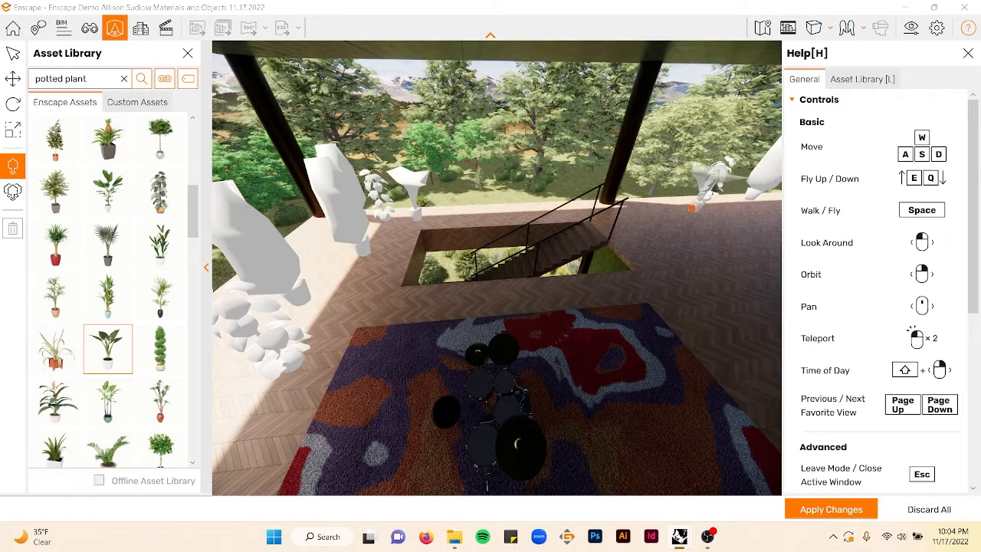
{"action": "right_click_drag", "start_coordinate": [713, 241], "coordinate": [506, 214]}
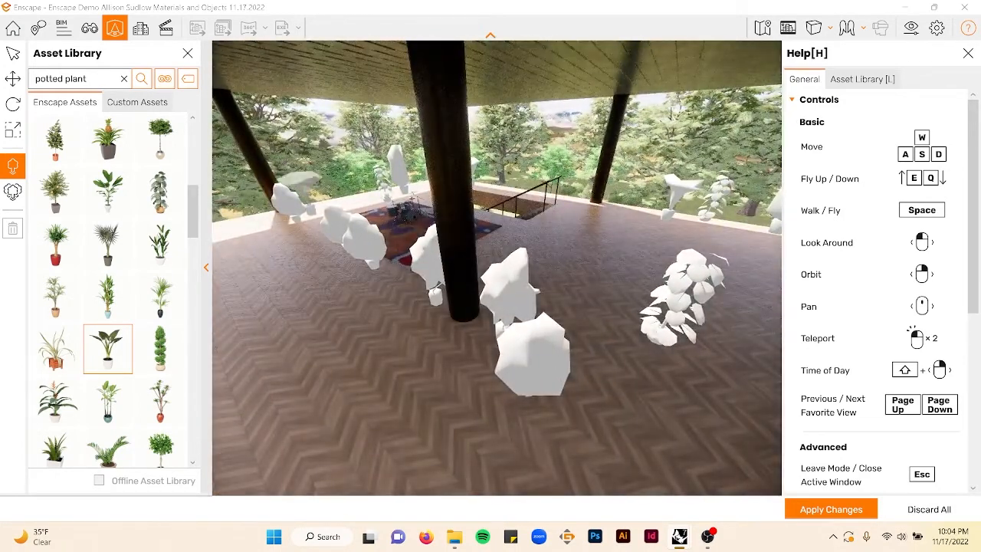
{"action": "left_click", "coordinate": [307, 223]}
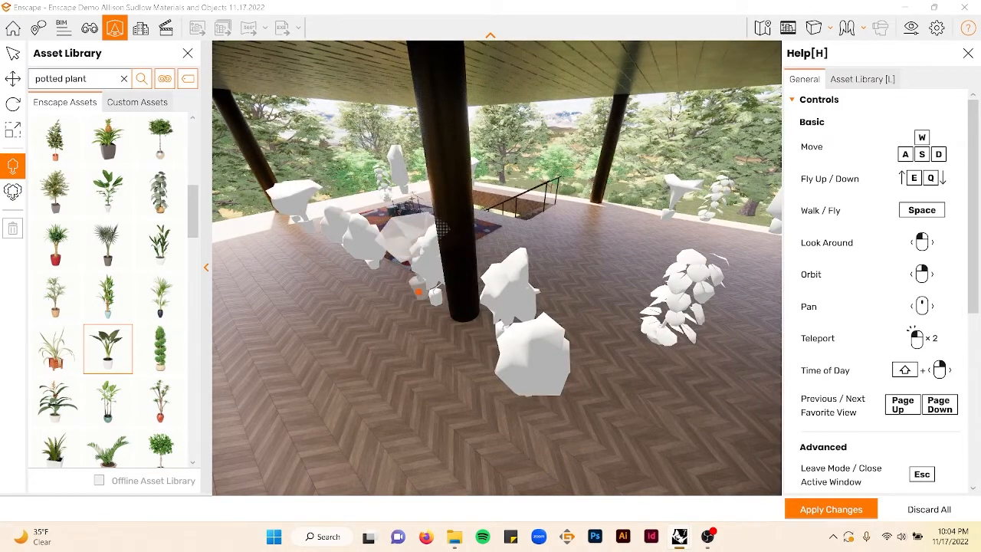
{"action": "left_click", "coordinate": [398, 287]}
{"action": "scroll", "coordinate": [483, 305], "scroll_direction": "down", "scroll_amount": 3}
{"action": "right_click_drag", "start_coordinate": [482, 301], "coordinate": [368, 268]}
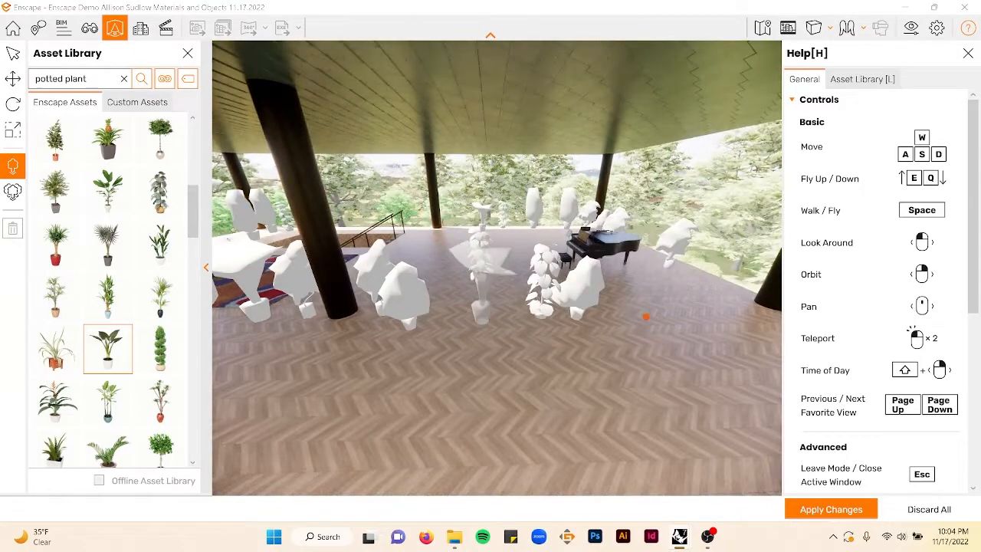
{"action": "left_click", "coordinate": [469, 311]}
{"action": "left_click", "coordinate": [703, 297]}
{"action": "left_click", "coordinate": [637, 305]}
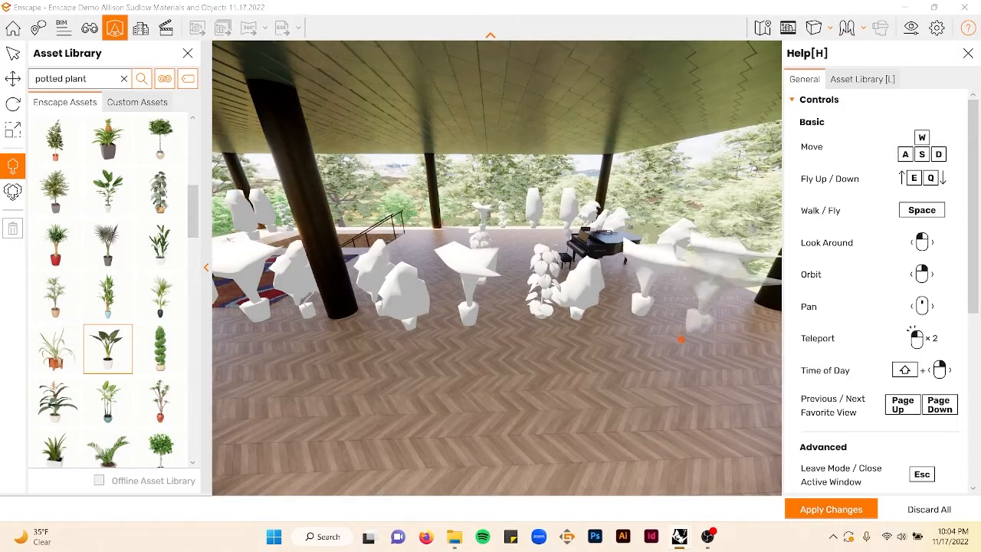
{"action": "key", "text": "Escape"}
{"action": "scroll", "coordinate": [345, 351], "scroll_direction": "down", "scroll_amount": 3}
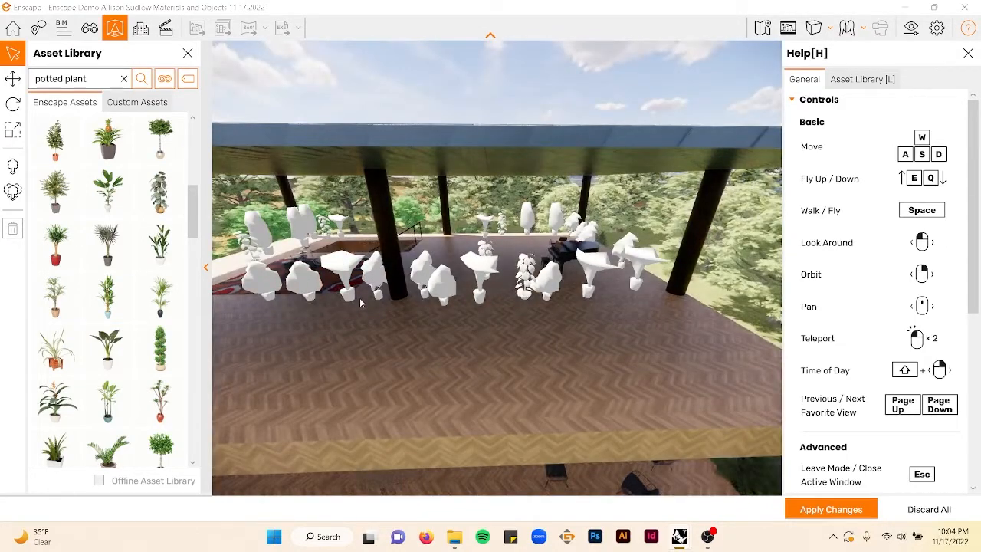
{"action": "right_click_drag", "start_coordinate": [360, 298], "coordinate": [548, 349]}
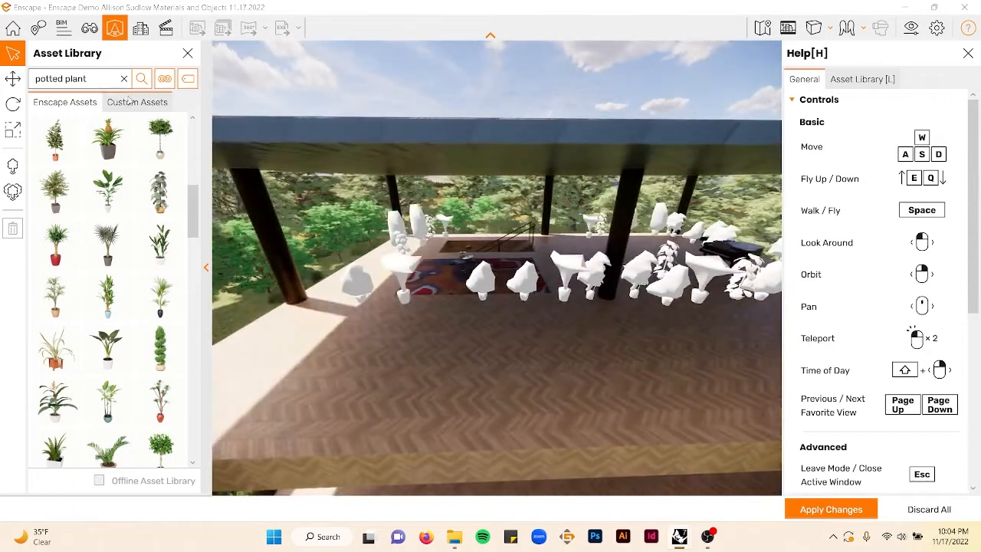
- Search the asset library for sofa and place a white sofa and a pink curved sofa on the deck
{"action": "left_click", "coordinate": [124, 78]}
{"action": "type", "text": "sod"}
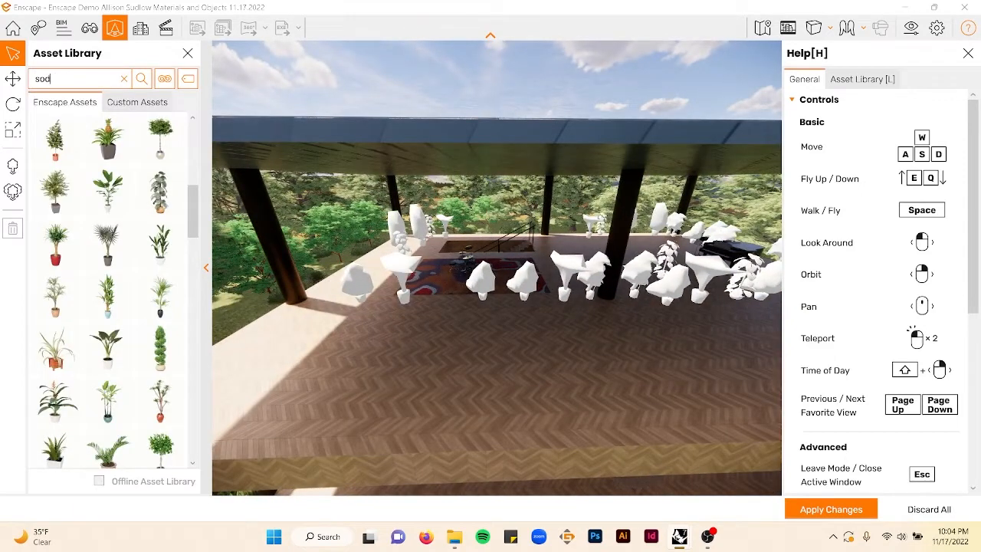
{"action": "type", "text": "a"}
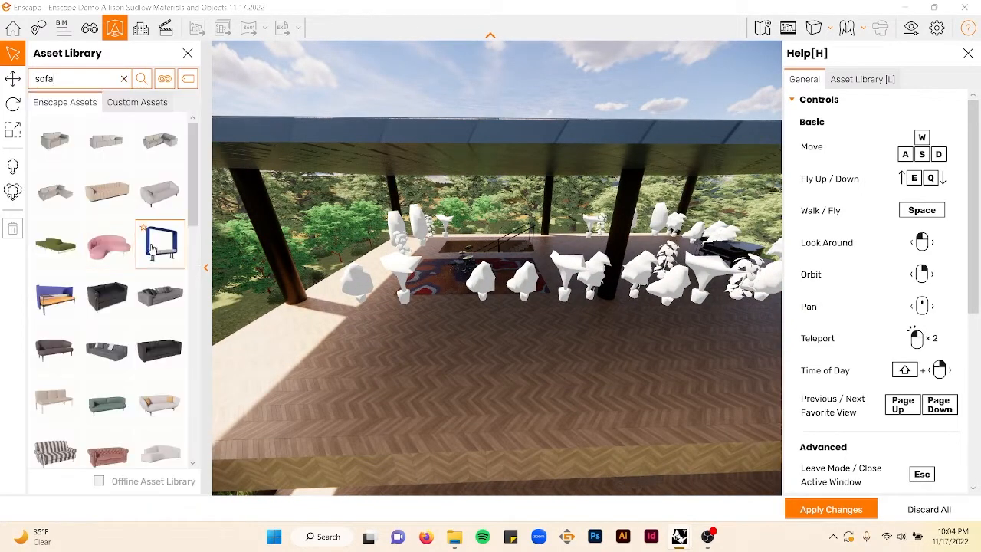
{"action": "left_click", "coordinate": [163, 424]}
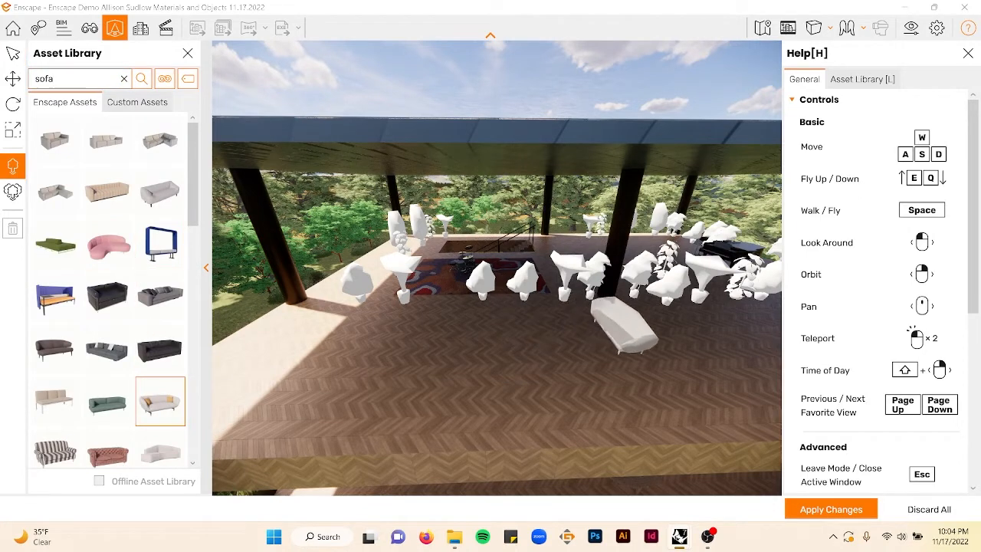
{"action": "left_click", "coordinate": [625, 328]}
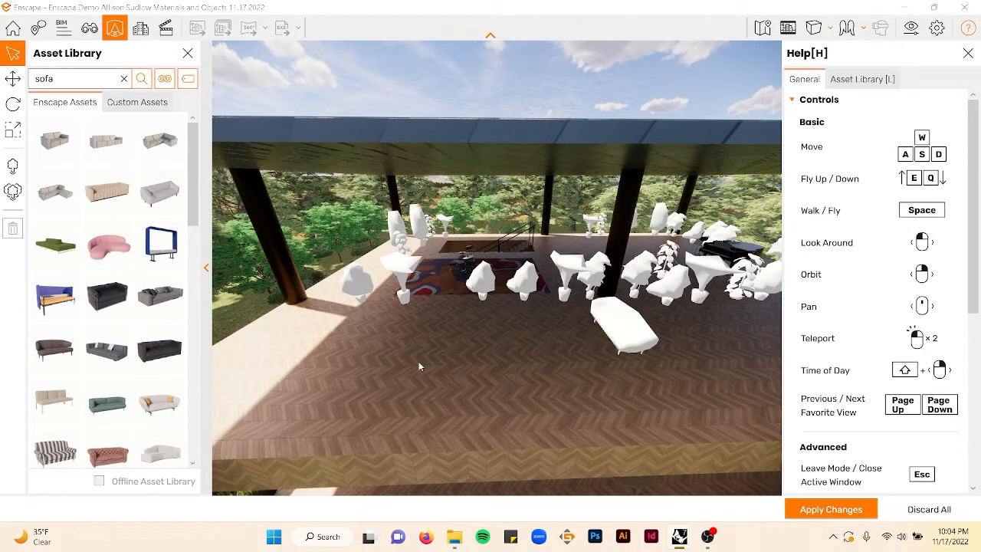
{"action": "left_click", "coordinate": [108, 250]}
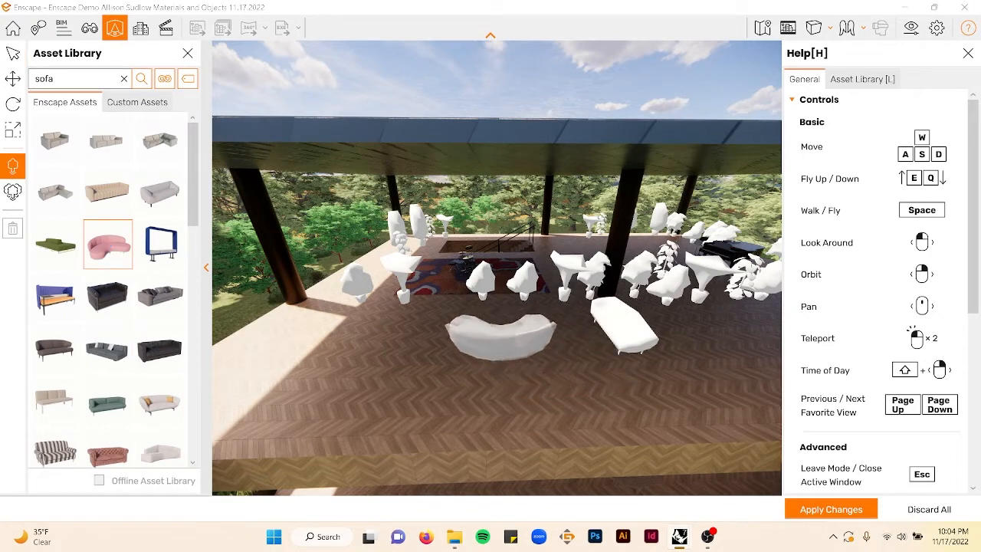
{"action": "left_click", "coordinate": [535, 350]}
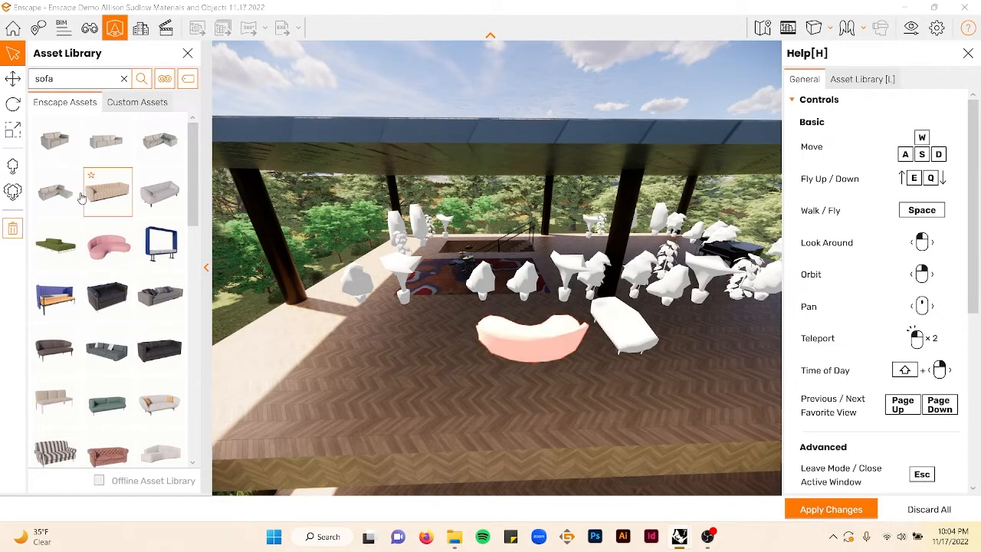
- Rotate the pink curved sofa to angle it toward the room
{"action": "left_click", "coordinate": [12, 78]}
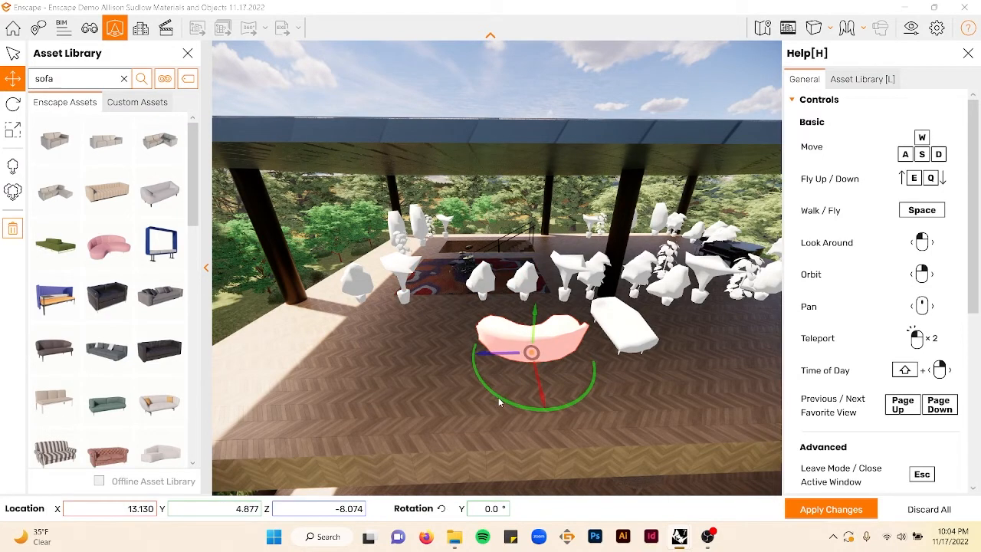
{"action": "left_click_drag", "start_coordinate": [498, 397], "coordinate": [491, 334]}
{"action": "key", "text": "Escape"}
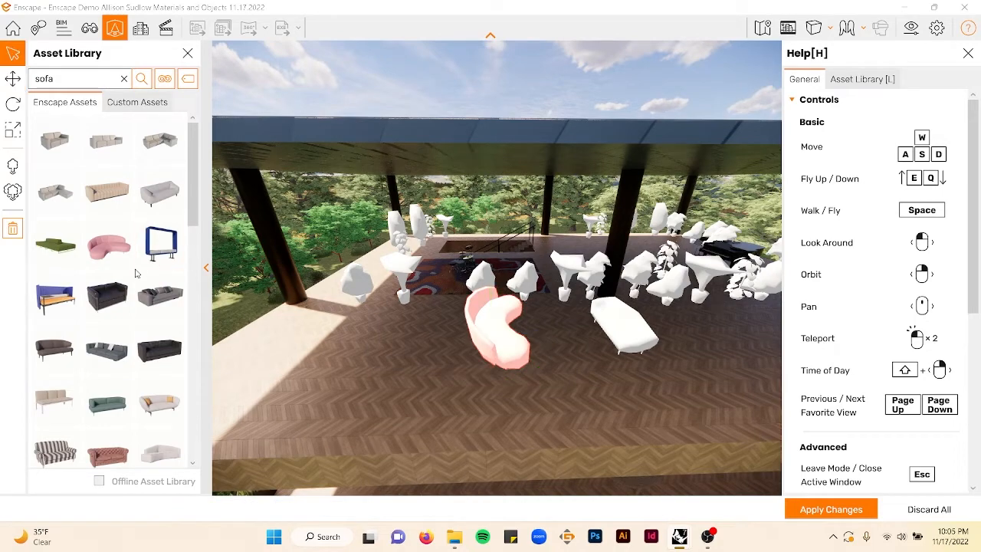
- Place a low green sofa bed on the deck floor to the right of the sofas
{"action": "scroll", "coordinate": [133, 275], "scroll_direction": "down", "scroll_amount": 3}
{"action": "key", "text": "d"}
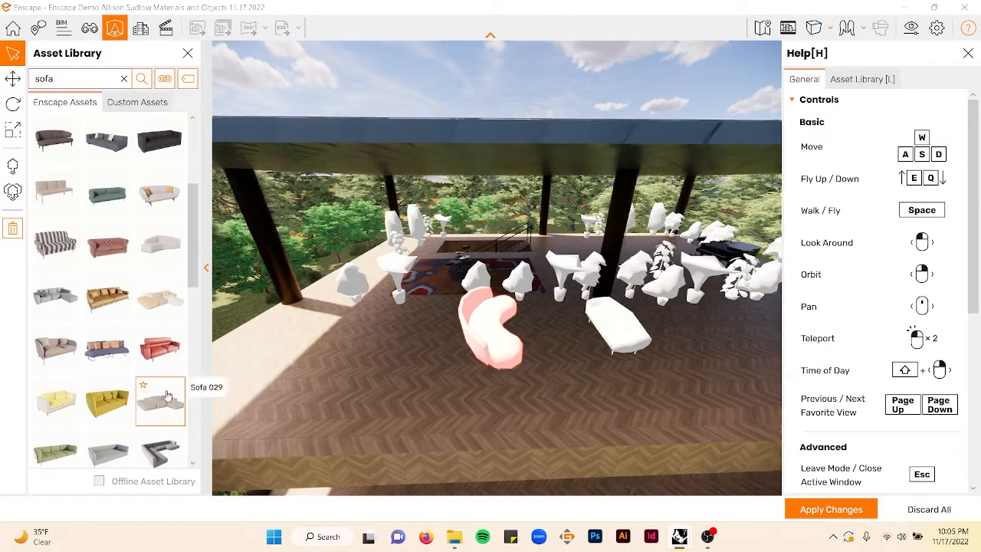
{"action": "scroll", "coordinate": [104, 221], "scroll_direction": "up", "scroll_amount": 3}
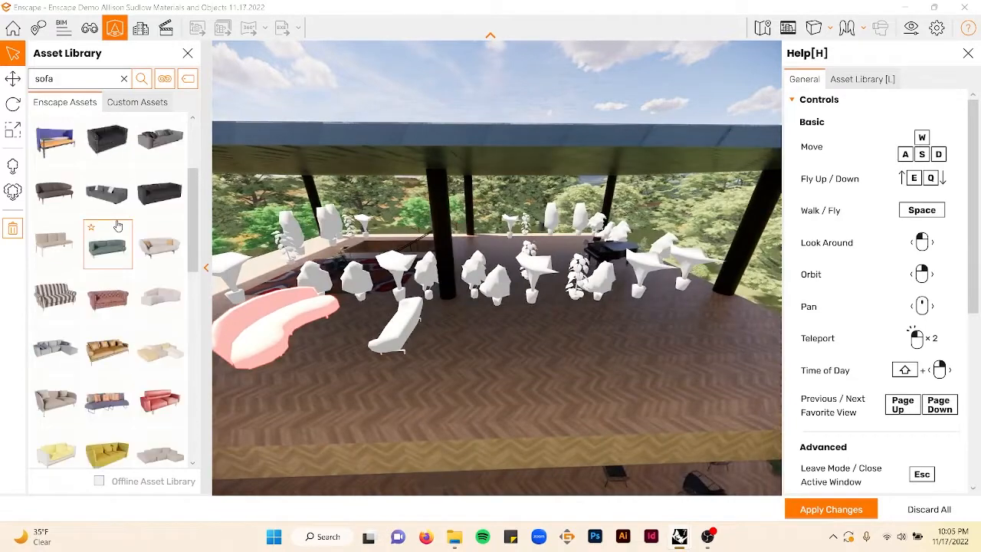
{"action": "left_click", "coordinate": [56, 244]}
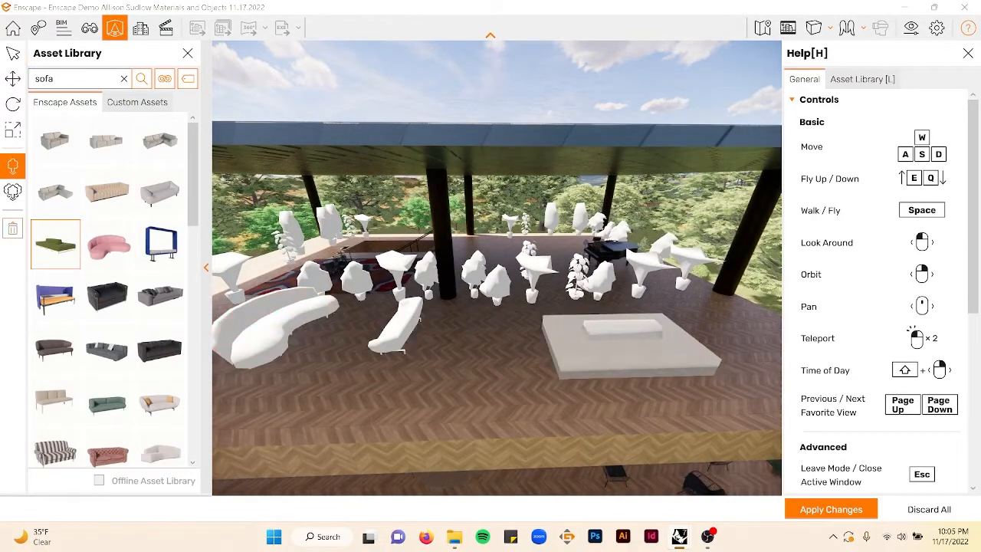
{"action": "left_click", "coordinate": [671, 346]}
{"action": "key", "text": "s"}
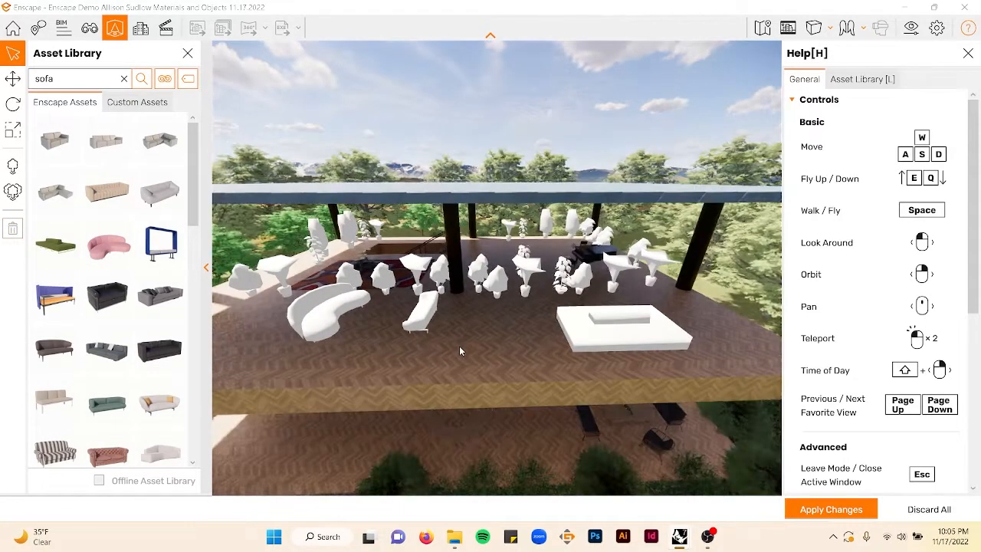
- Search the asset library for table and place a dark rectangular table between the sofas
{"action": "double_click", "coordinate": [65, 78]}
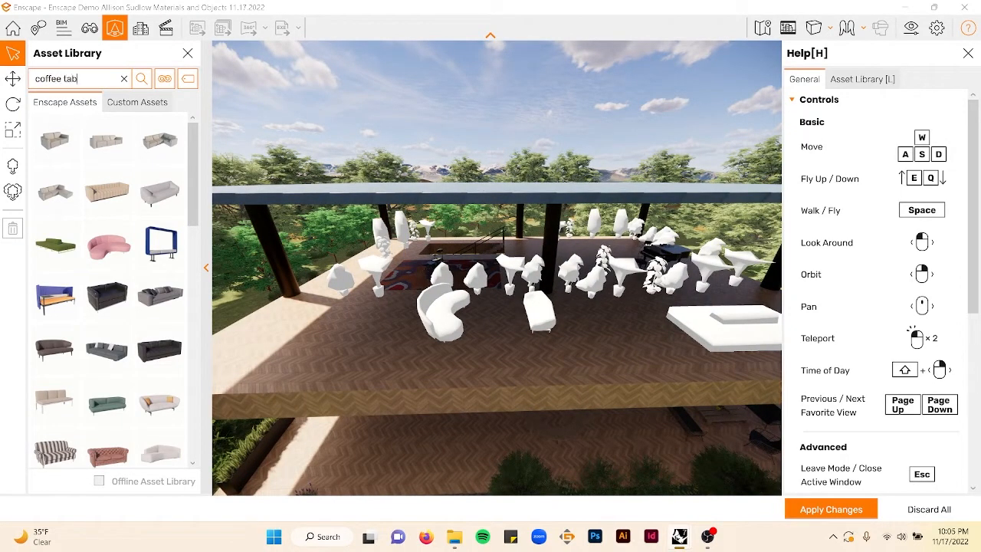
{"action": "key", "text": "Return"}
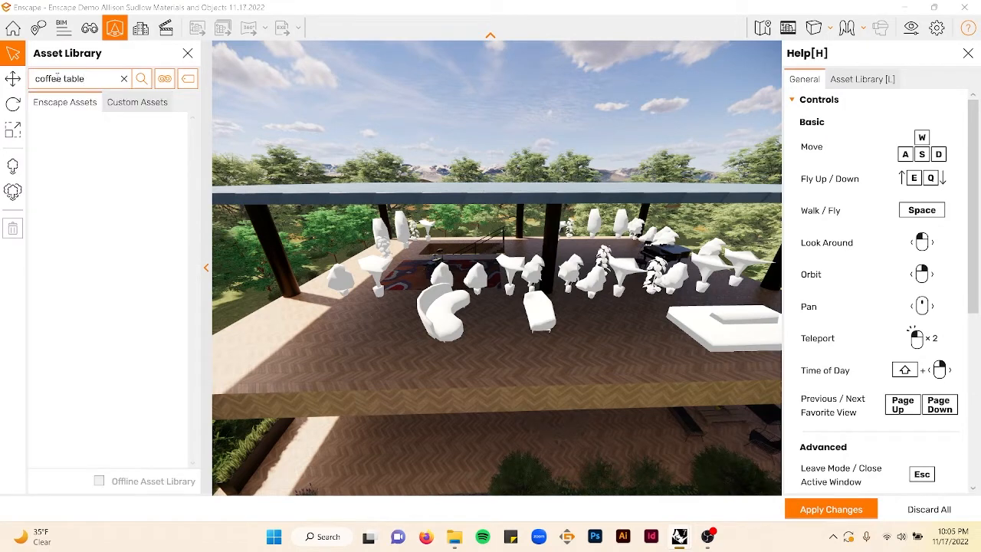
{"action": "key", "text": "Return"}
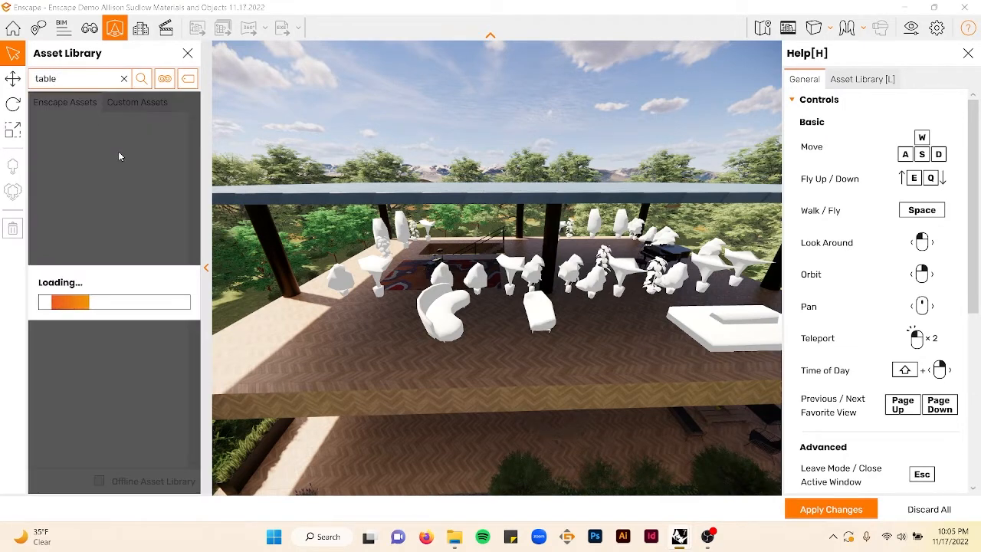
{"action": "scroll", "coordinate": [131, 289], "scroll_direction": "down", "scroll_amount": 5}
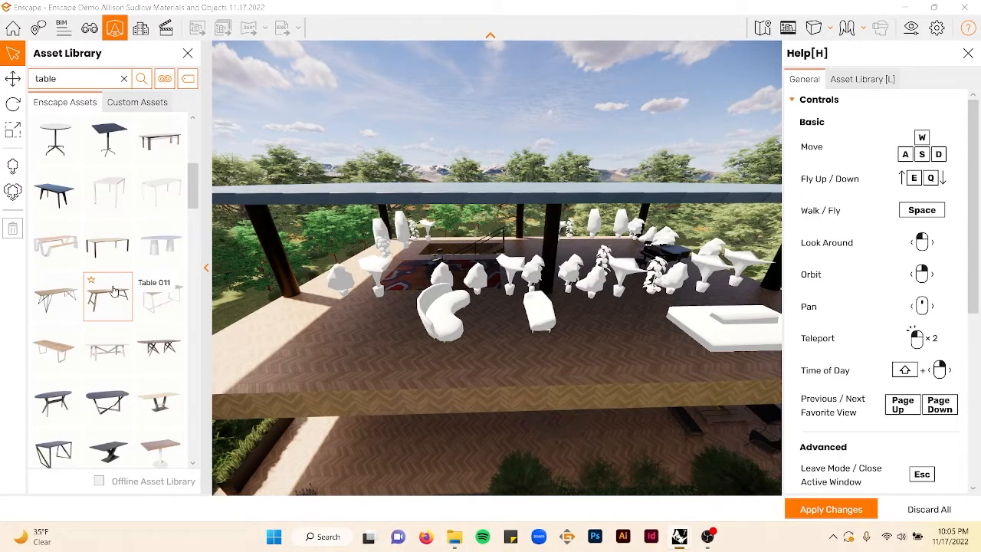
{"action": "scroll", "coordinate": [113, 289], "scroll_direction": "down", "scroll_amount": 2}
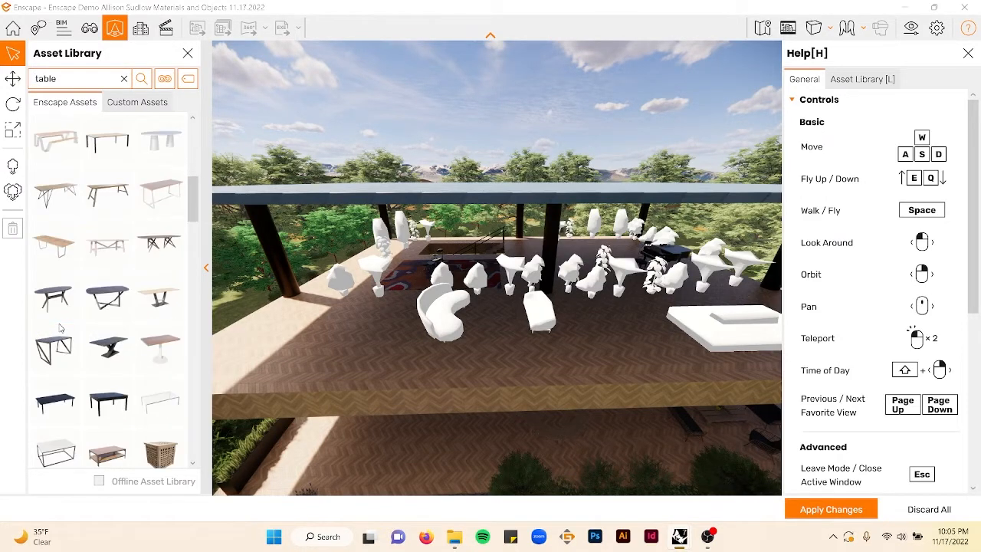
{"action": "scroll", "coordinate": [129, 317], "scroll_direction": "down", "scroll_amount": 2}
{"action": "left_click", "coordinate": [76, 312]}
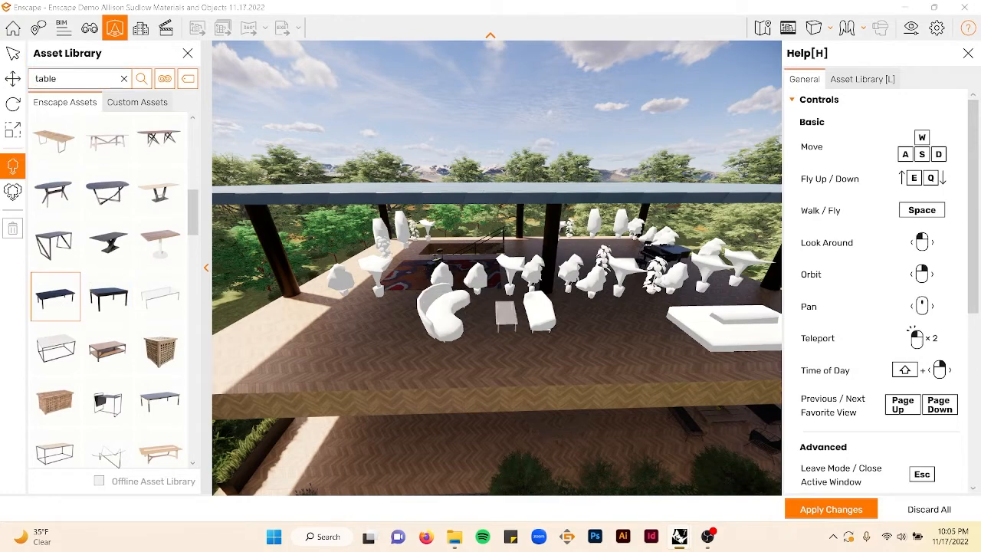
- Search the asset library for book, place books on the dark table between the sofas, and apply the changes
{"action": "left_click", "coordinate": [493, 314]}
{"action": "key", "text": "Escape"}
{"action": "scroll", "coordinate": [543, 315], "scroll_direction": "up", "scroll_amount": 5}
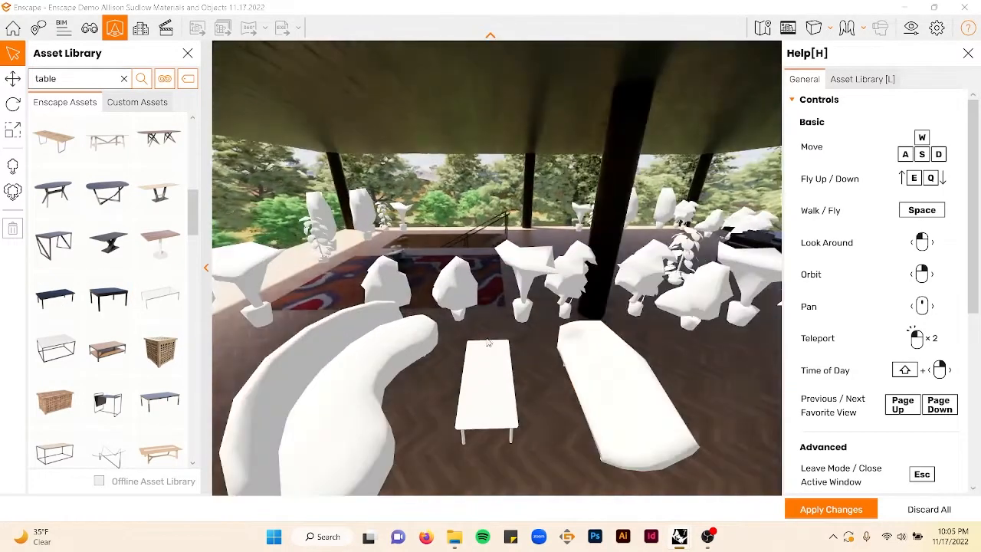
{"action": "scroll", "coordinate": [460, 379], "scroll_direction": "down", "scroll_amount": 3}
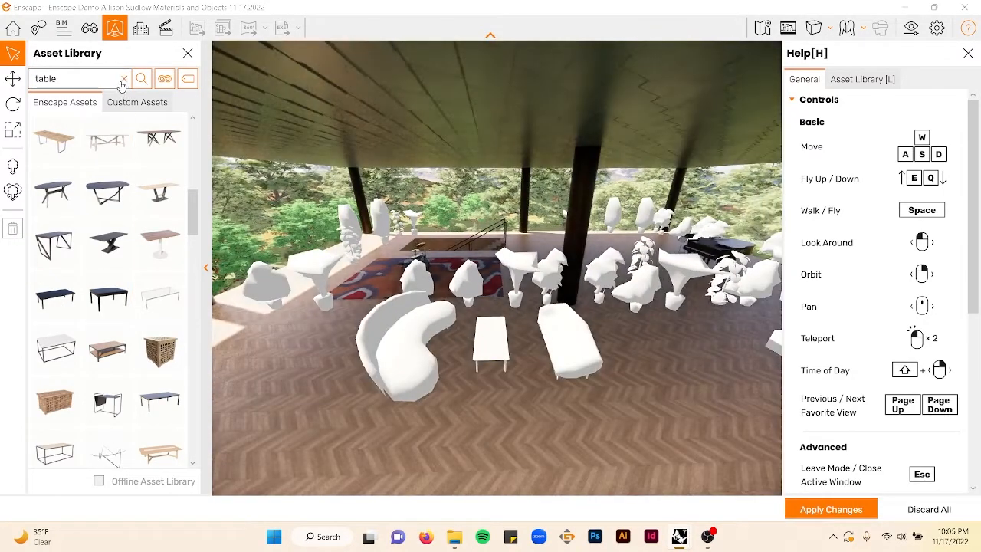
{"action": "left_click", "coordinate": [123, 79]}
{"action": "type", "text": "maga"}
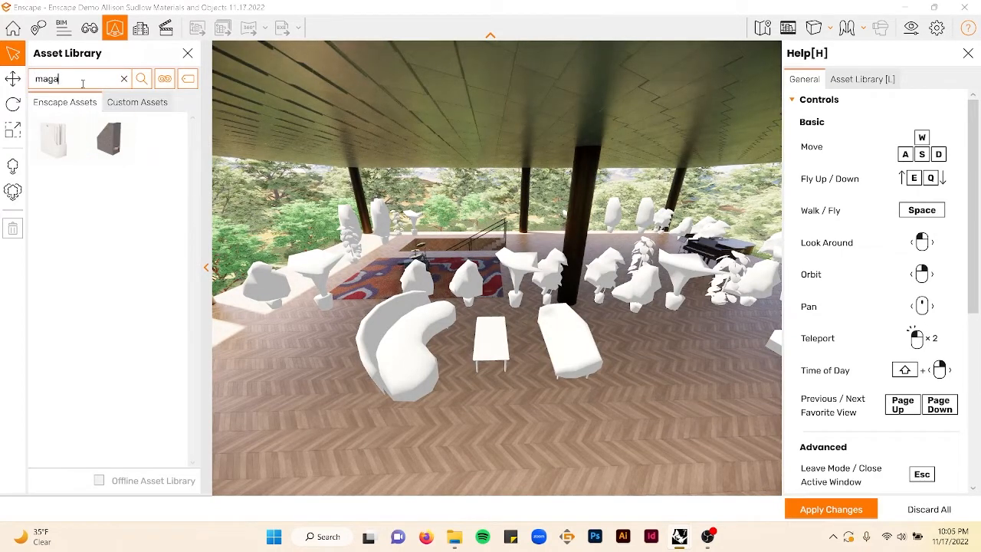
{"action": "type", "text": "k"}
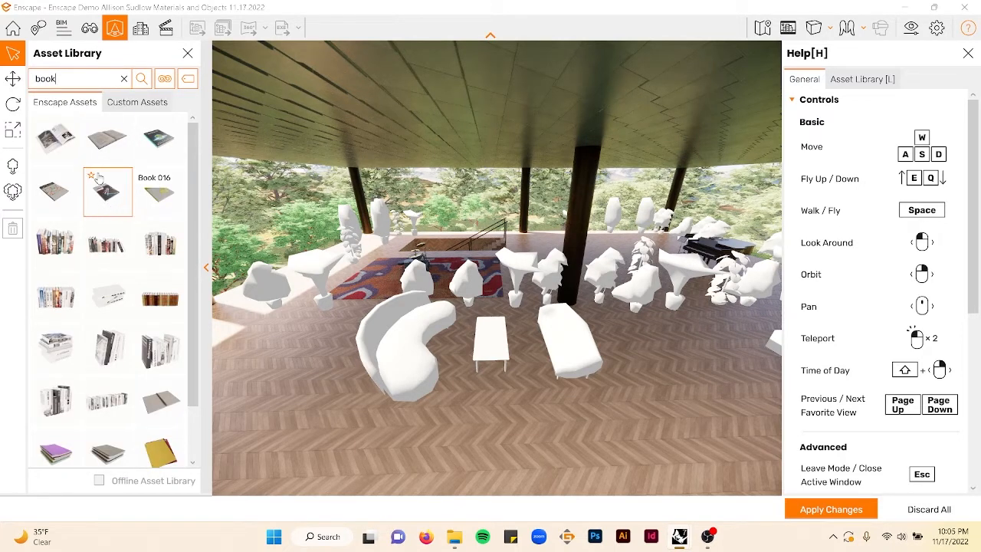
{"action": "left_click", "coordinate": [99, 158]}
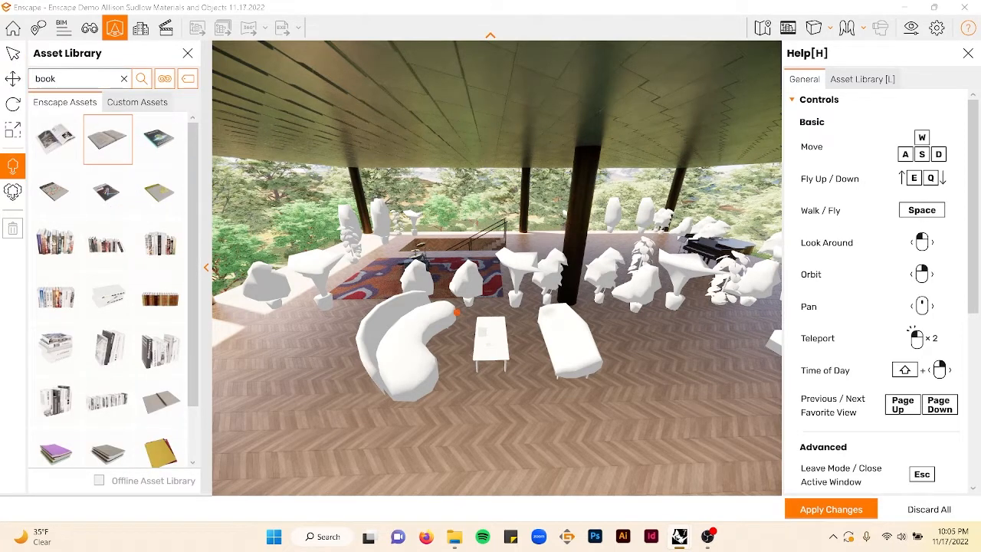
{"action": "left_click", "coordinate": [173, 146]}
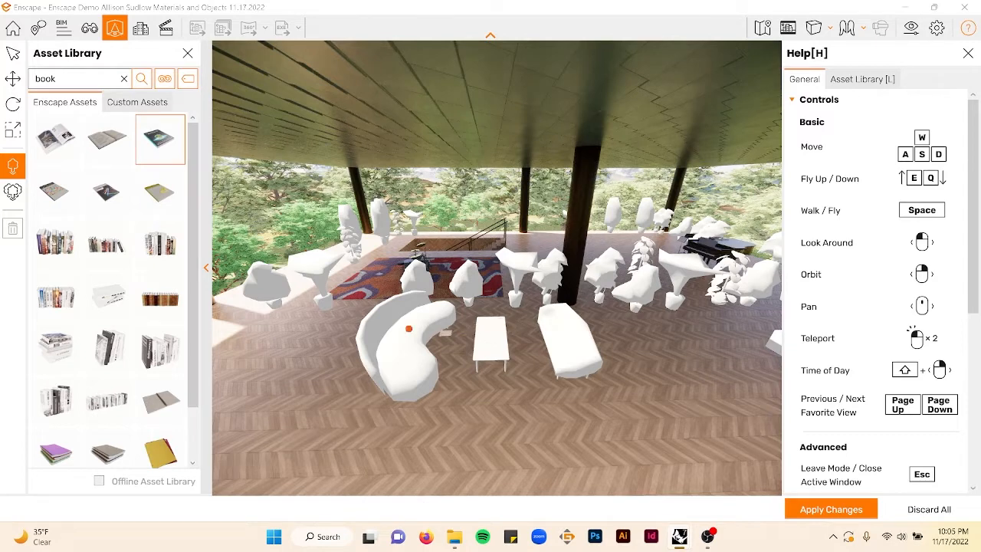
{"action": "scroll", "coordinate": [142, 306], "scroll_direction": "down", "scroll_amount": 2}
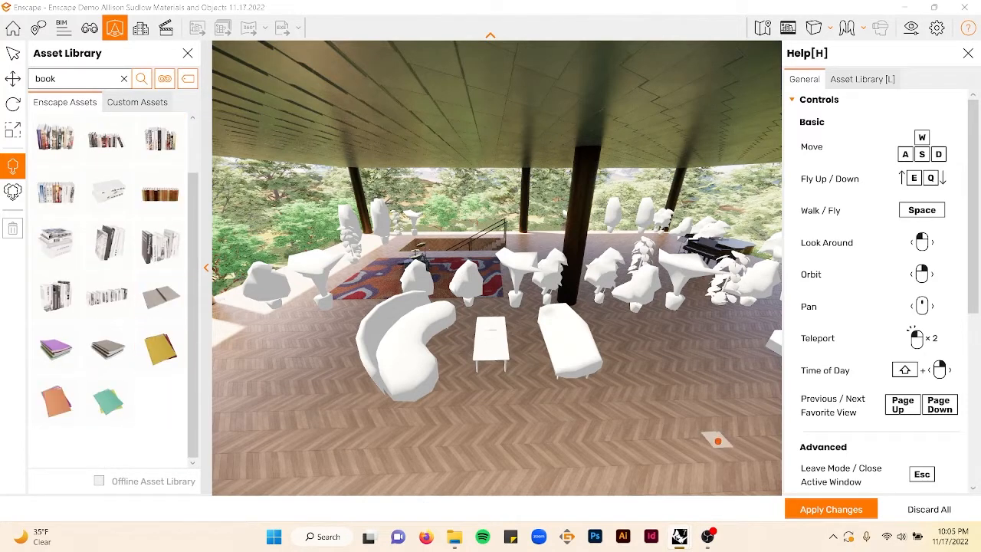
{"action": "left_click", "coordinate": [797, 506]}
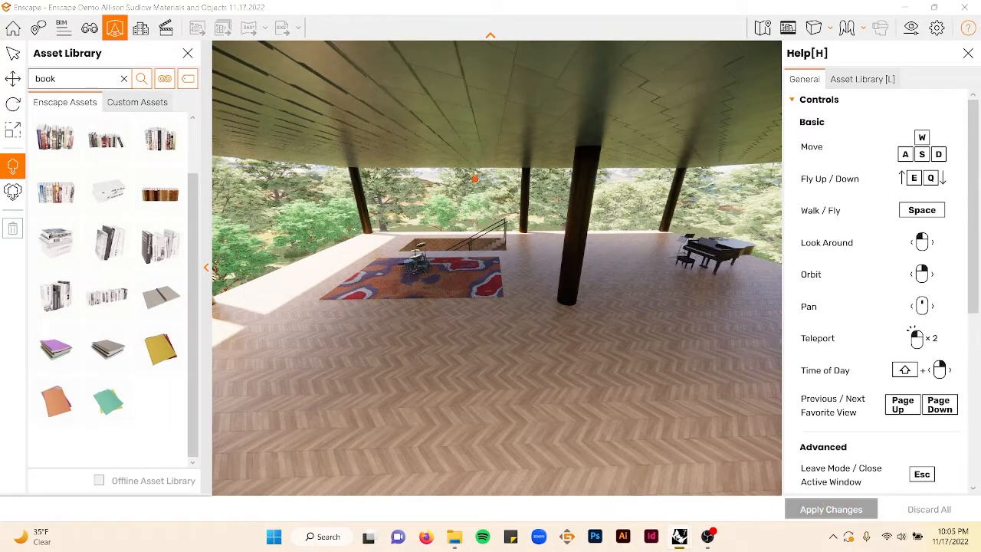
{"action": "key", "text": "Escape"}
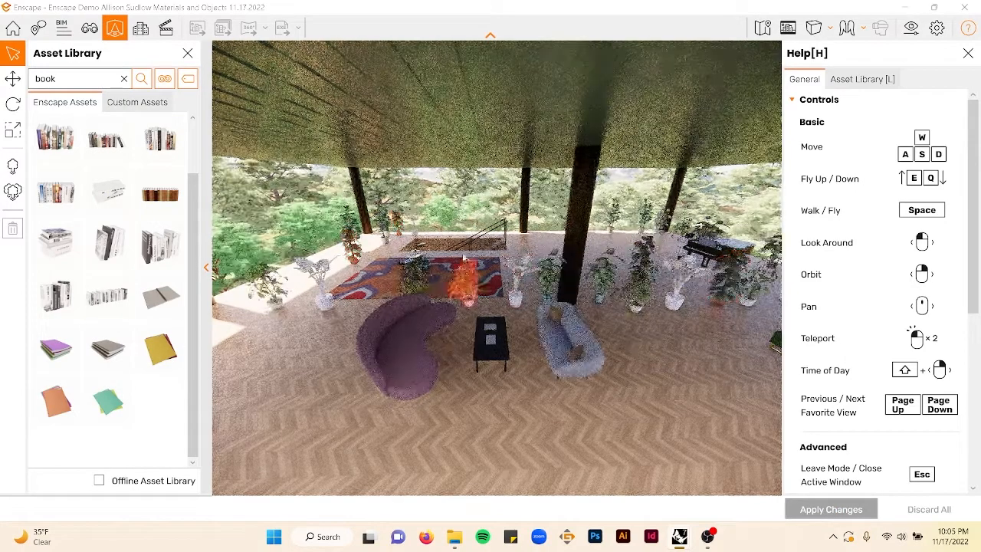
- Close the Enscape window and save the Rhino file
{"action": "mouse_move", "coordinate": [486, 234]}
{"action": "right_mouse_down"}
{"action": "mouse_move", "coordinate": [399, 230]}
{"action": "mouse_move", "coordinate": [486, 234]}
{"action": "right_mouse_up"}
{"action": "key", "text": "Escape"}
{"action": "key", "text": "alt+F4"}
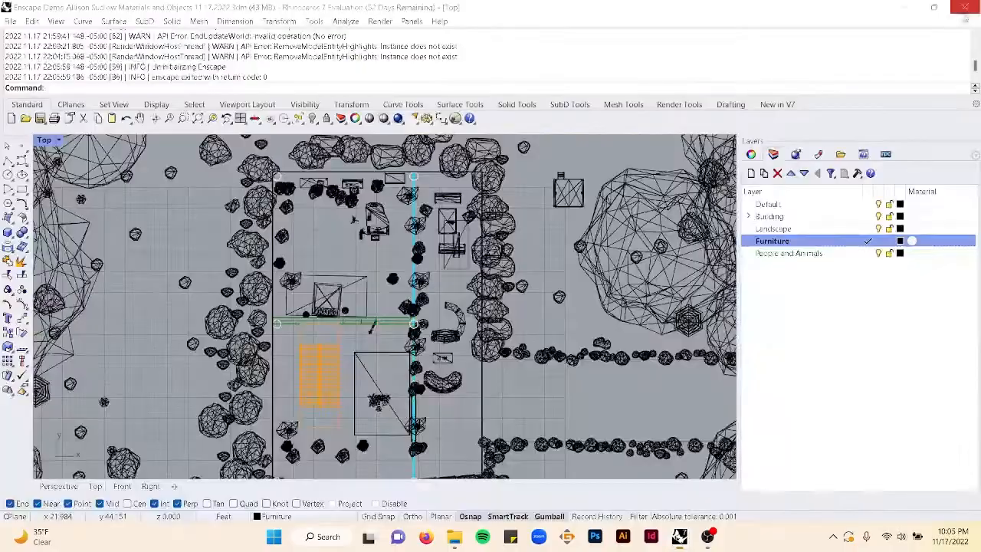
{"action": "key", "text": "ctrl+s"}
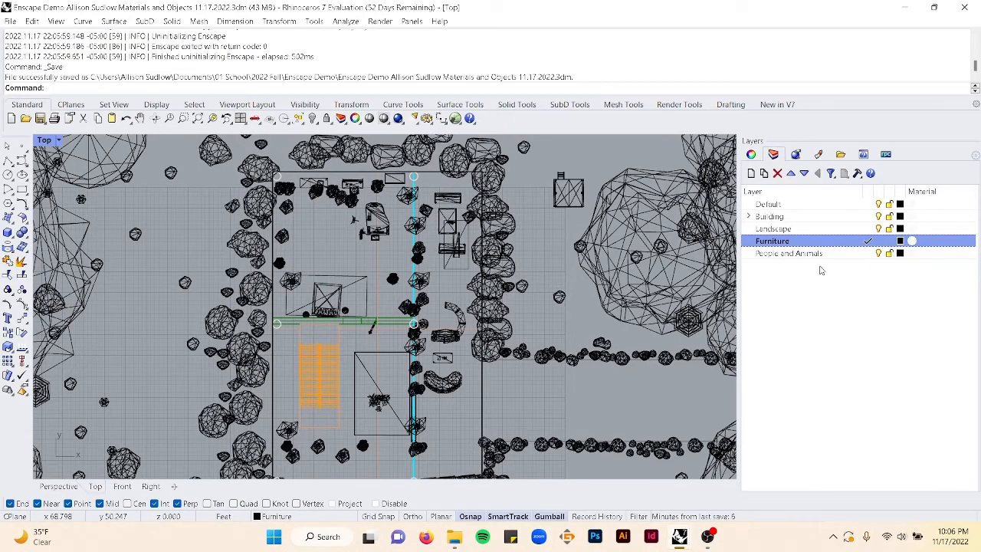
- Move the walking dog onto the People and Animals layer and make that layer current
{"action": "scroll", "coordinate": [385, 222], "scroll_direction": "up", "scroll_amount": 5}
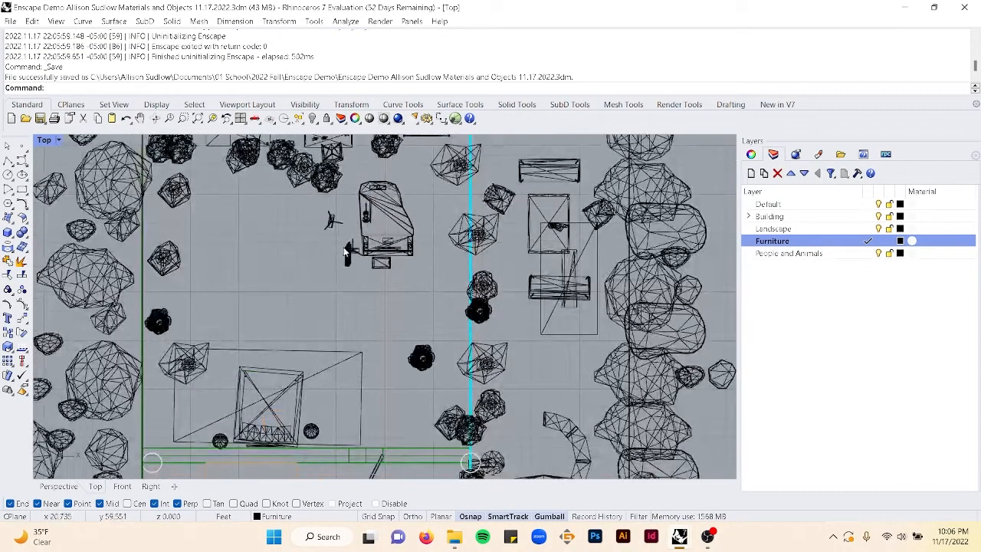
{"action": "scroll", "coordinate": [344, 250], "scroll_direction": "up", "scroll_amount": 3}
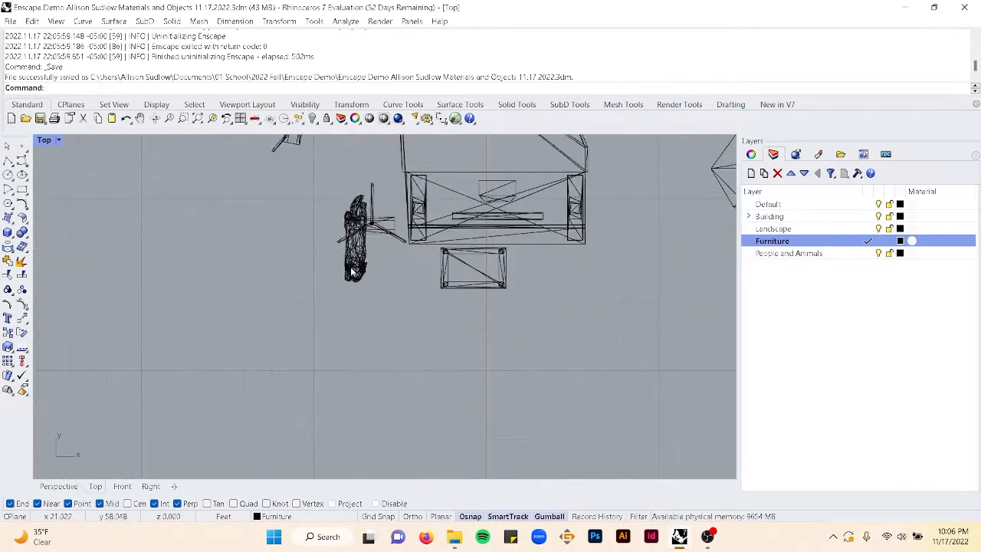
{"action": "left_click", "coordinate": [349, 245]}
{"action": "left_click", "coordinate": [751, 154]}
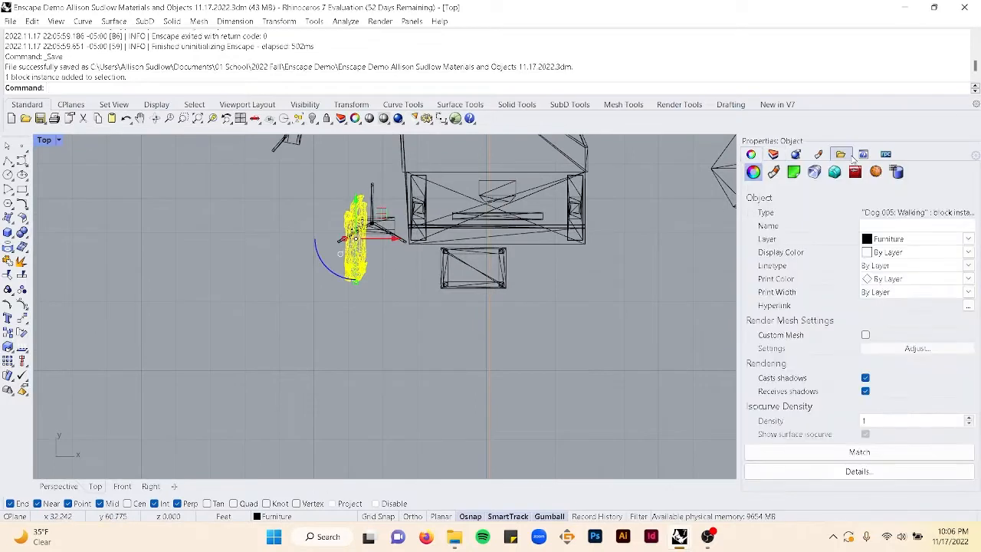
{"action": "left_click", "coordinate": [968, 240]}
{"action": "left_click", "coordinate": [889, 292]}
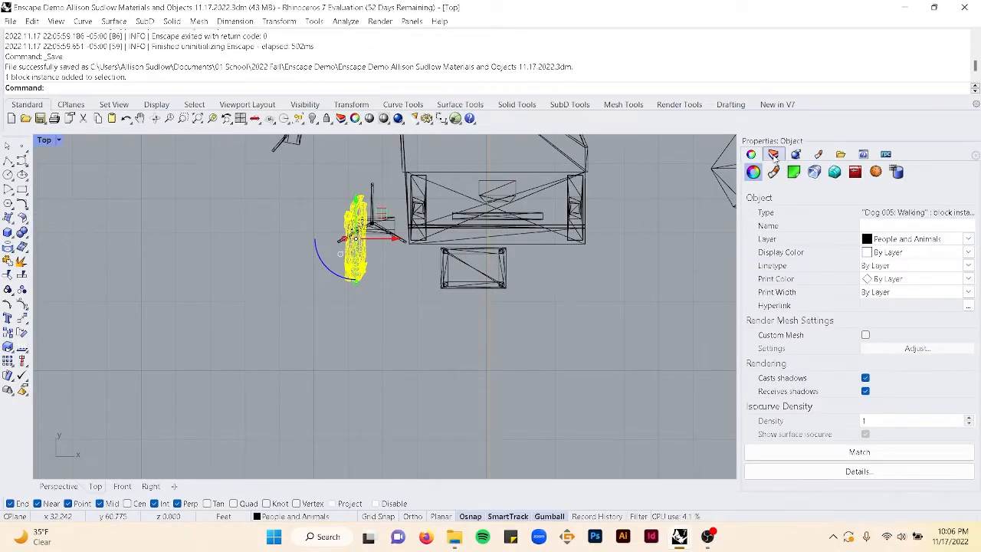
{"action": "left_click", "coordinate": [774, 154]}
{"action": "left_click", "coordinate": [868, 253]}
{"action": "scroll", "coordinate": [469, 290], "scroll_direction": "down", "scroll_amount": 5}
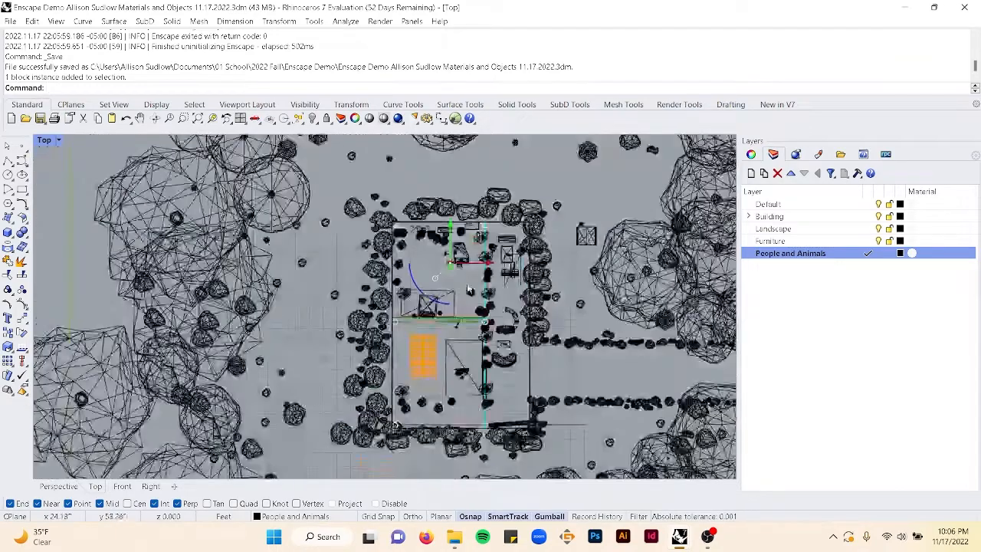
- Relaunch Enscape and teleport into the bedroom floor near the dog
{"action": "right_click_drag", "start_coordinate": [469, 290], "coordinate": [481, 262]}
{"action": "type", "text": "ens"}
{"action": "key", "text": "Return"}
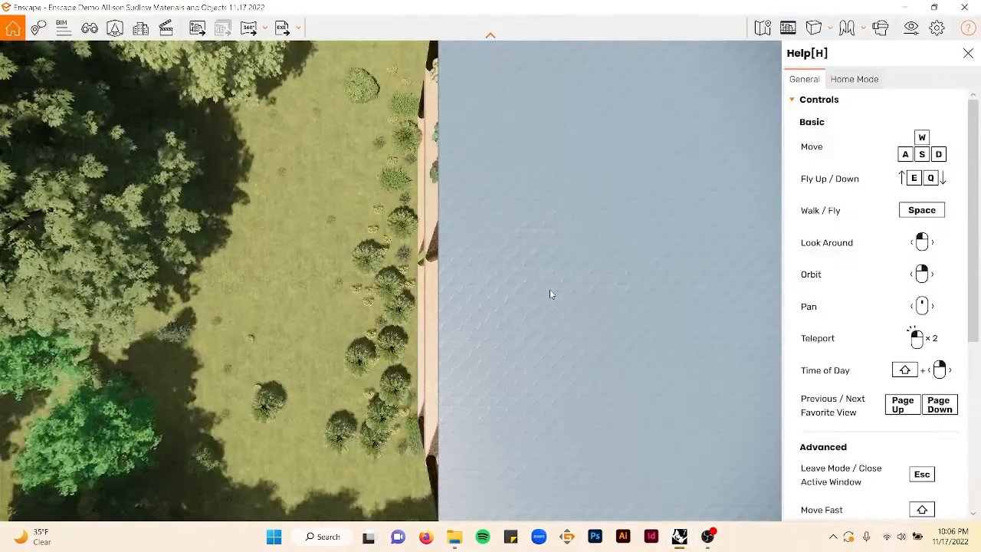
{"action": "right_click_drag", "start_coordinate": [550, 291], "coordinate": [331, 215]}
{"action": "double_click", "coordinate": [322, 219]}
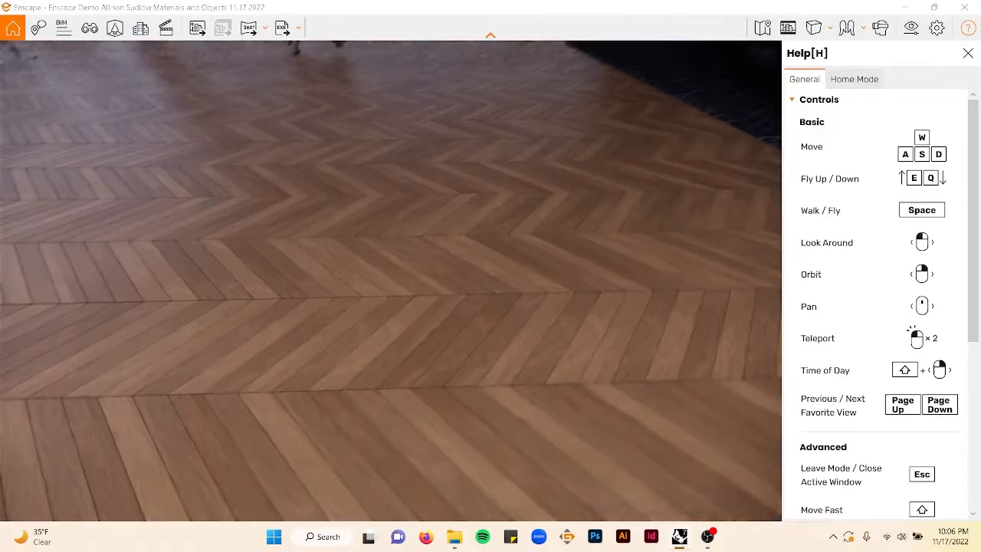
{"action": "right_click_drag", "start_coordinate": [355, 222], "coordinate": [343, 248], "text": "shift"}
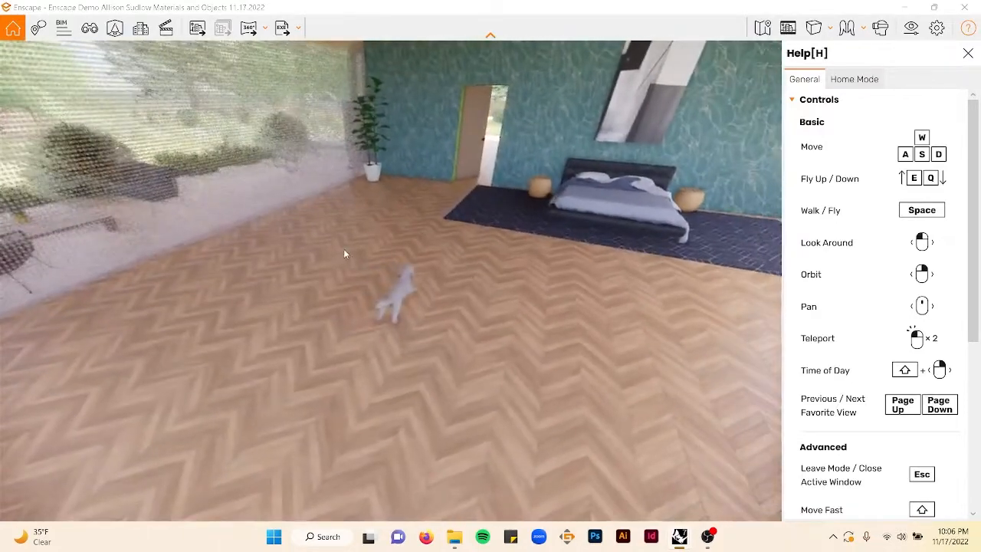
{"action": "key", "text": "d"}
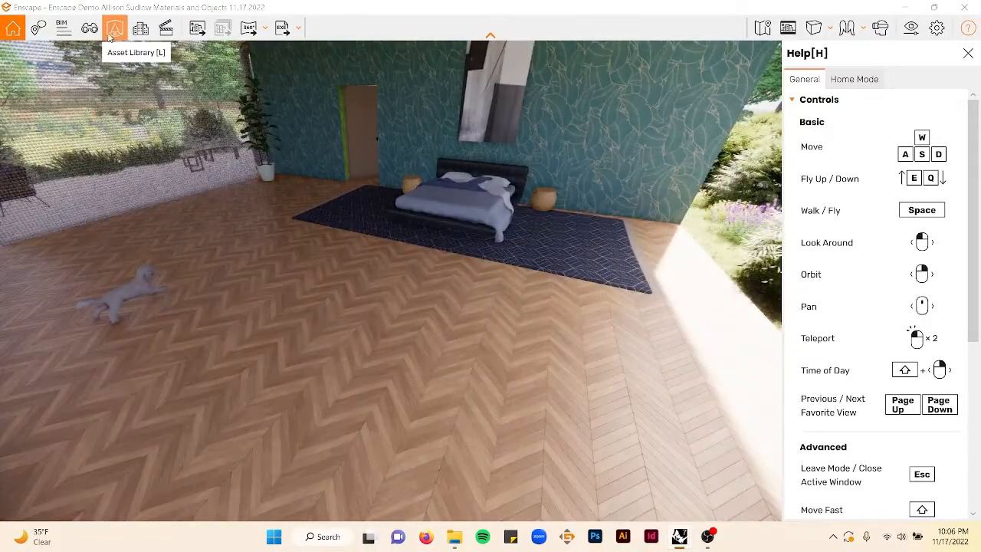
- Open the asset library, switch to the people category and filter it by Child
{"action": "left_click", "coordinate": [114, 28]}
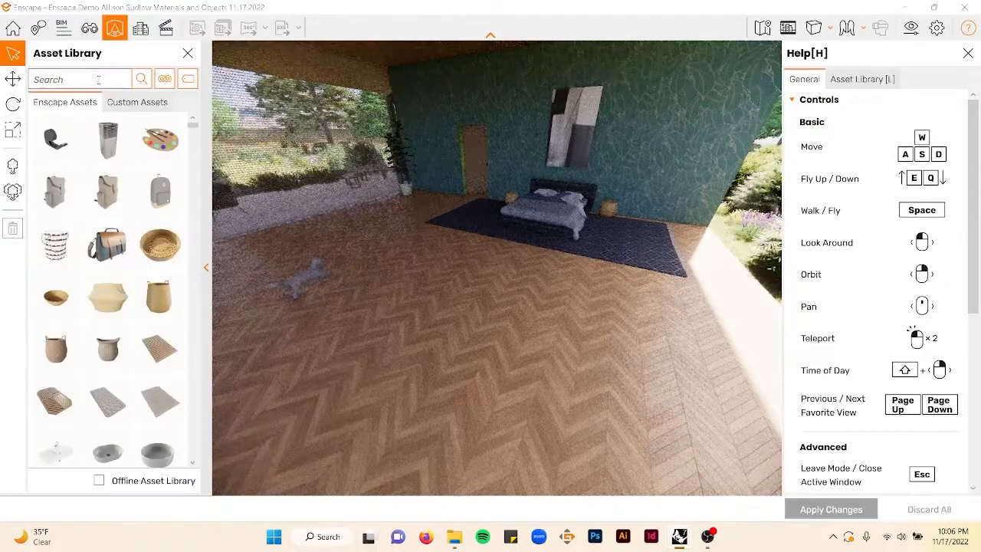
{"action": "left_click", "coordinate": [99, 80]}
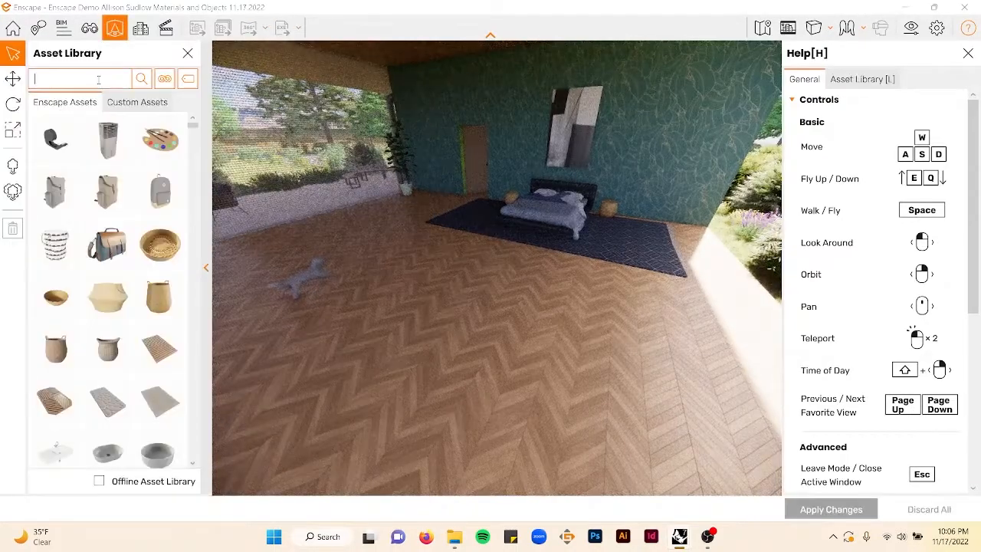
{"action": "left_click", "coordinate": [167, 77]}
{"action": "left_click", "coordinate": [201, 273]}
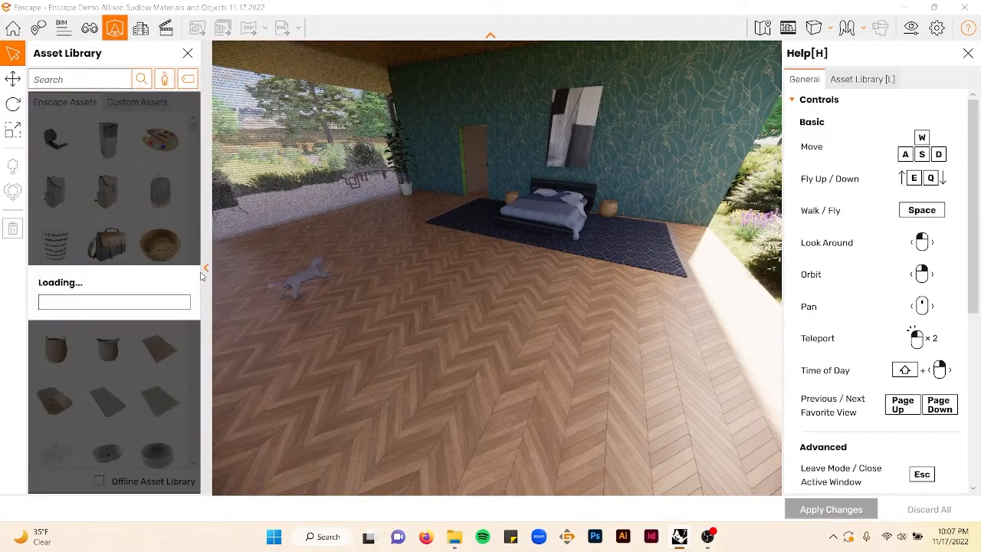
{"action": "left_click", "coordinate": [188, 79]}
{"action": "scroll", "coordinate": [238, 162], "scroll_direction": "down", "scroll_amount": 2}
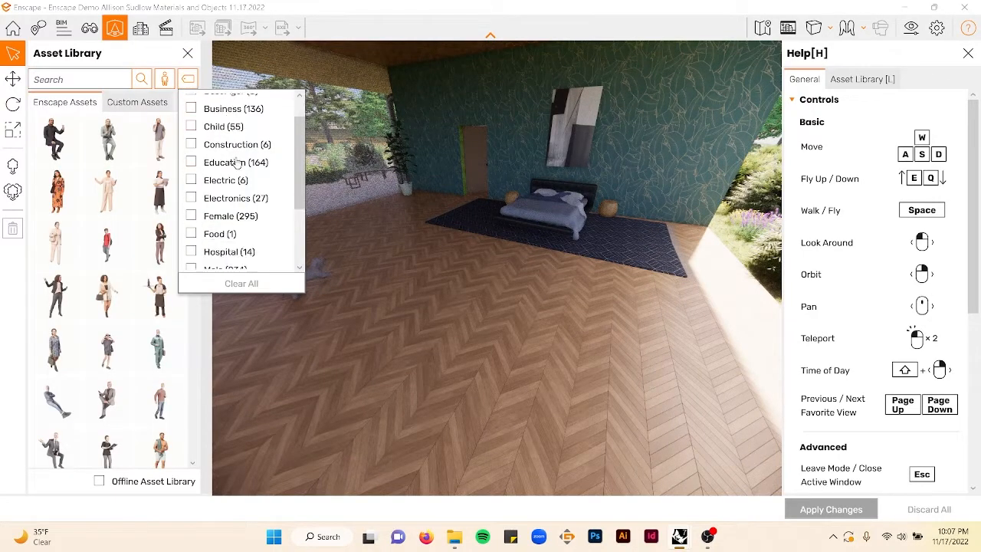
{"action": "scroll", "coordinate": [238, 162], "scroll_direction": "down", "scroll_amount": 3}
{"action": "scroll", "coordinate": [230, 188], "scroll_direction": "up", "scroll_amount": 3}
{"action": "left_click", "coordinate": [214, 129]}
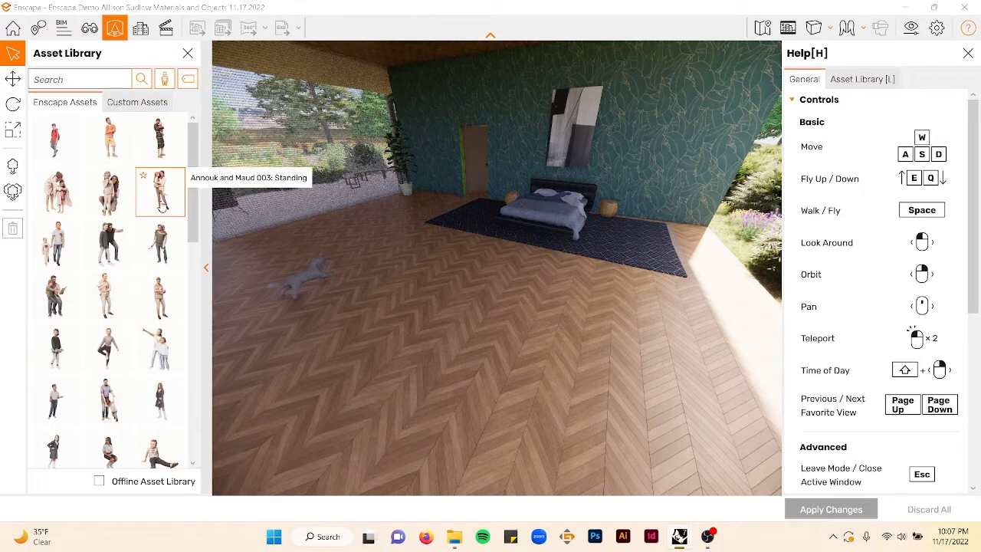
- Place a standing figure near the crib and the desk
{"action": "left_click", "coordinate": [108, 297]}
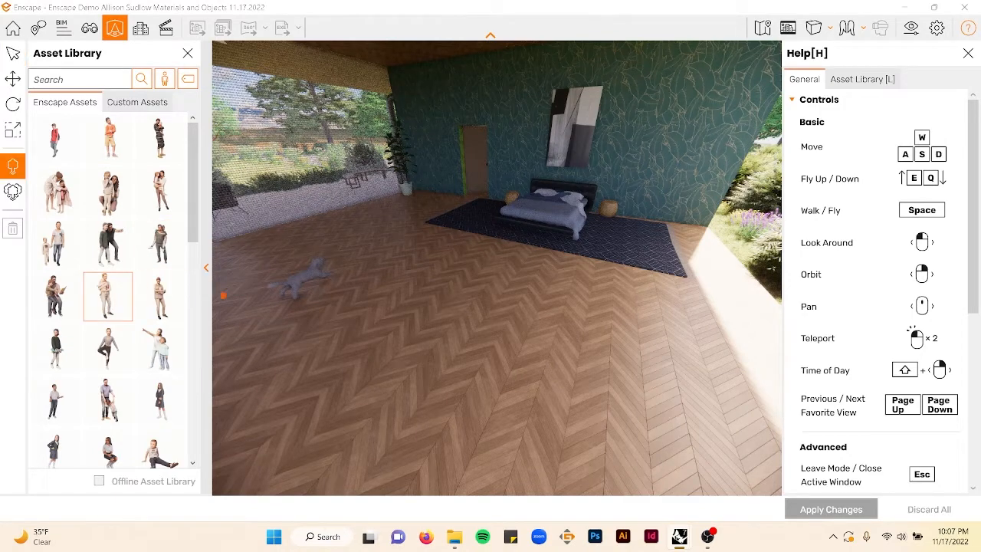
{"action": "key", "text": "a"}
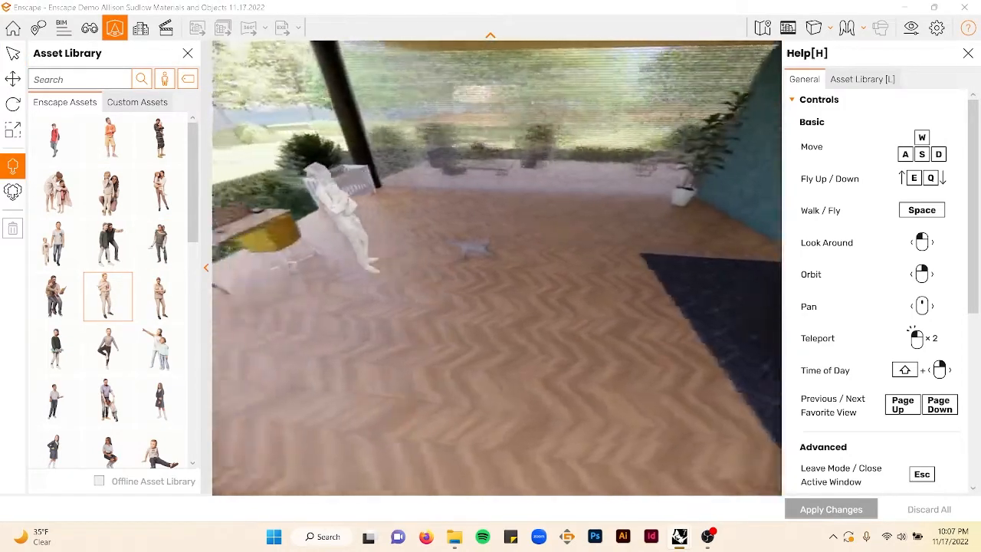
{"action": "left_click", "coordinate": [424, 211]}
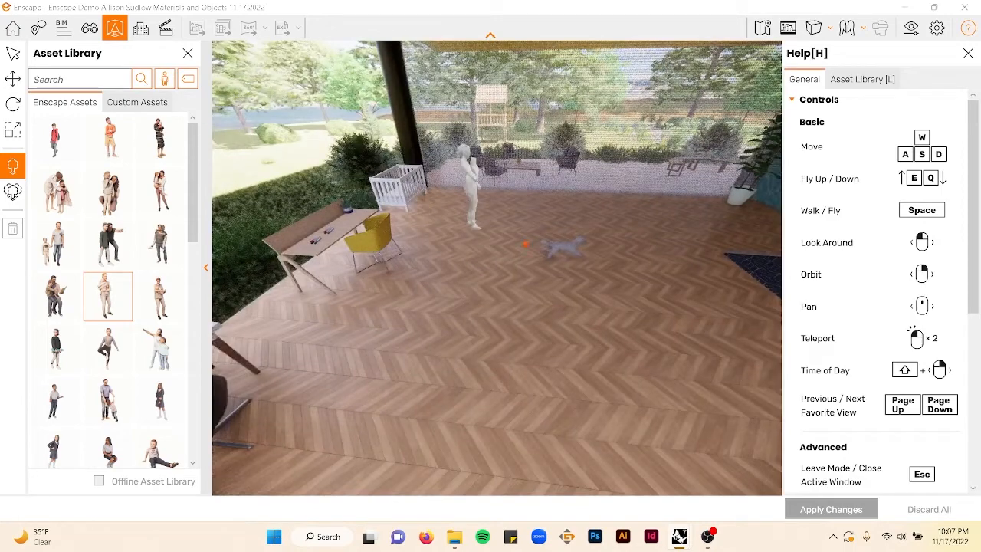
{"action": "key", "text": "Escape"}
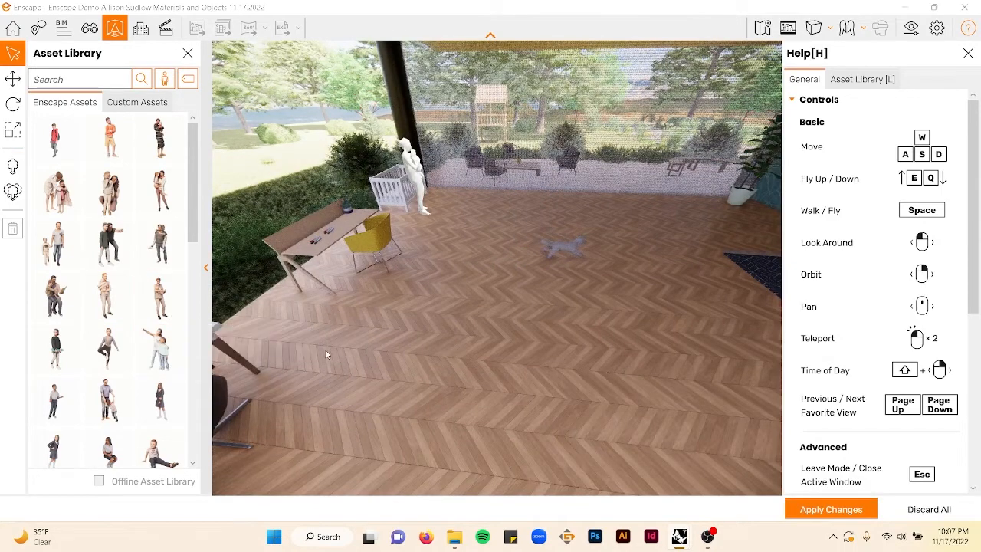
- Place a parent-and-child figure beside the dark bench near the windows
{"action": "scroll", "coordinate": [434, 321], "scroll_direction": "down", "scroll_amount": 3}
{"action": "left_click", "coordinate": [108, 400]}
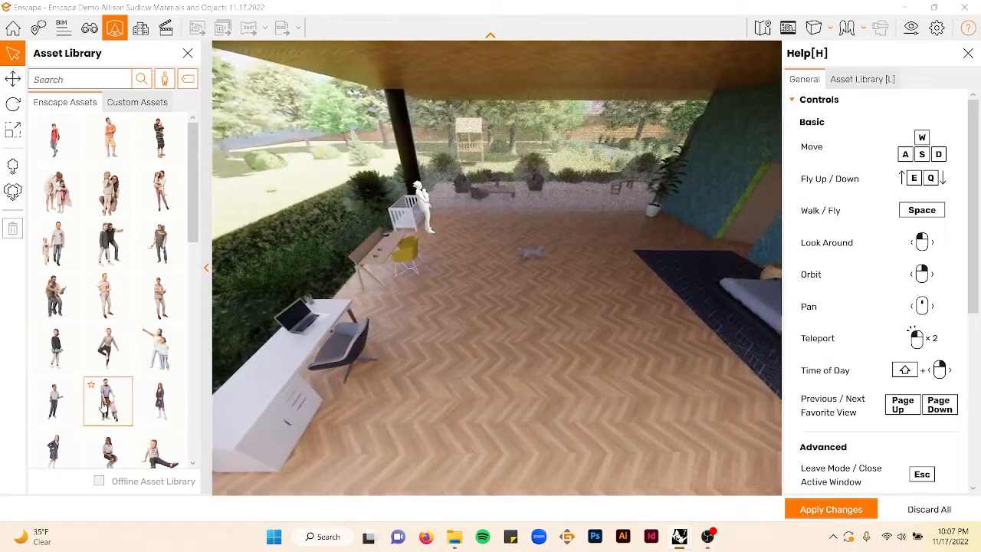
{"action": "key", "text": "s"}
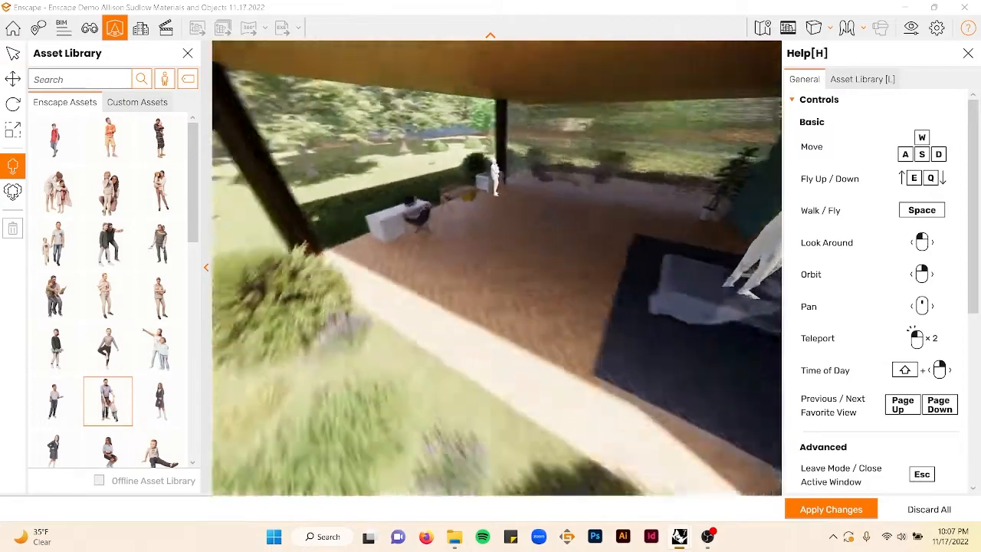
{"action": "key", "text": "s"}
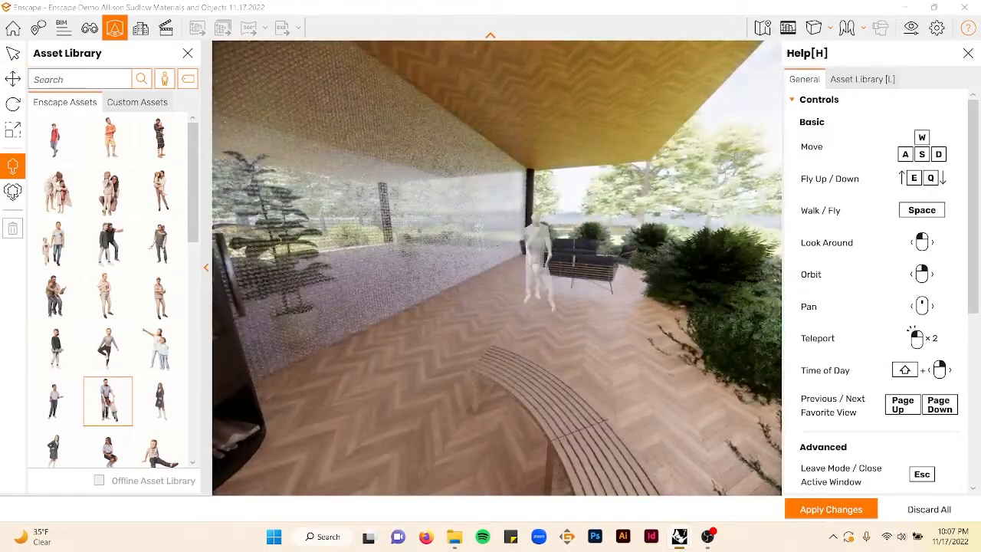
{"action": "left_click", "coordinate": [486, 307]}
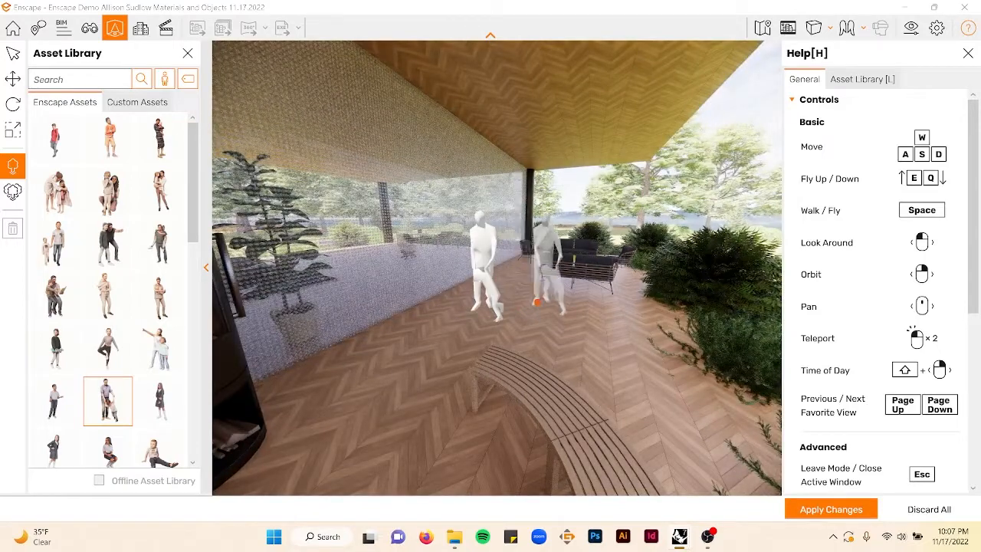
{"action": "key", "text": "Escape"}
- Place another family figure near the dark sofa on the deck
{"action": "key", "text": "s"}
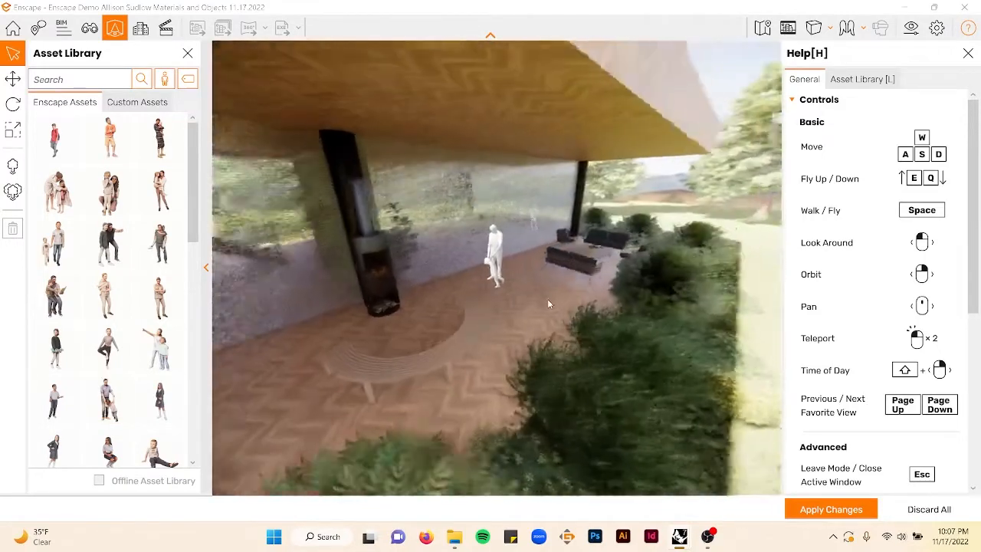
{"action": "left_click_drag", "start_coordinate": [548, 298], "coordinate": [595, 296]}
{"action": "key", "text": "s"}
{"action": "mouse_move", "coordinate": [595, 292]}
{"action": "right_mouse_down"}
{"action": "mouse_move", "coordinate": [584, 291]}
{"action": "mouse_move", "coordinate": [592, 289]}
{"action": "right_mouse_up"}
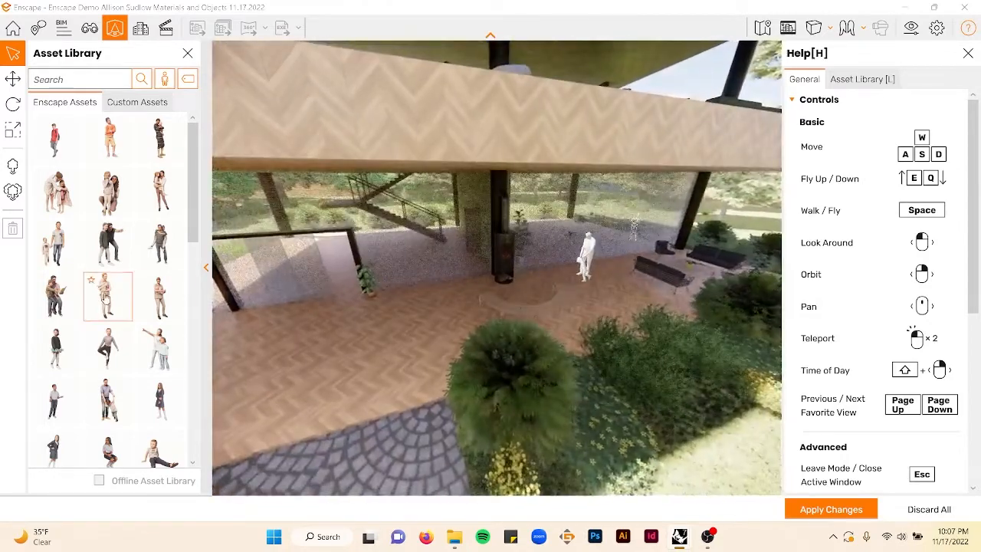
{"action": "left_click", "coordinate": [56, 295]}
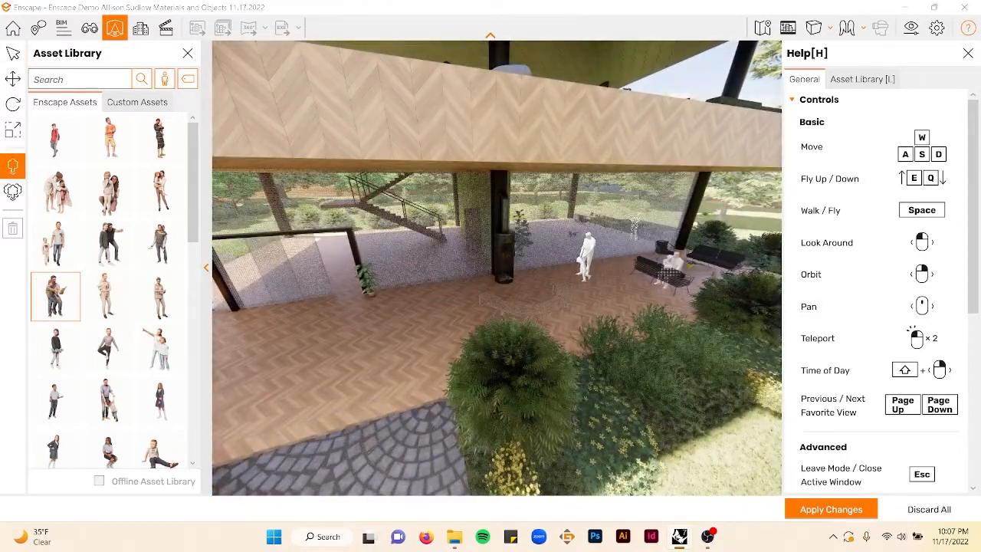
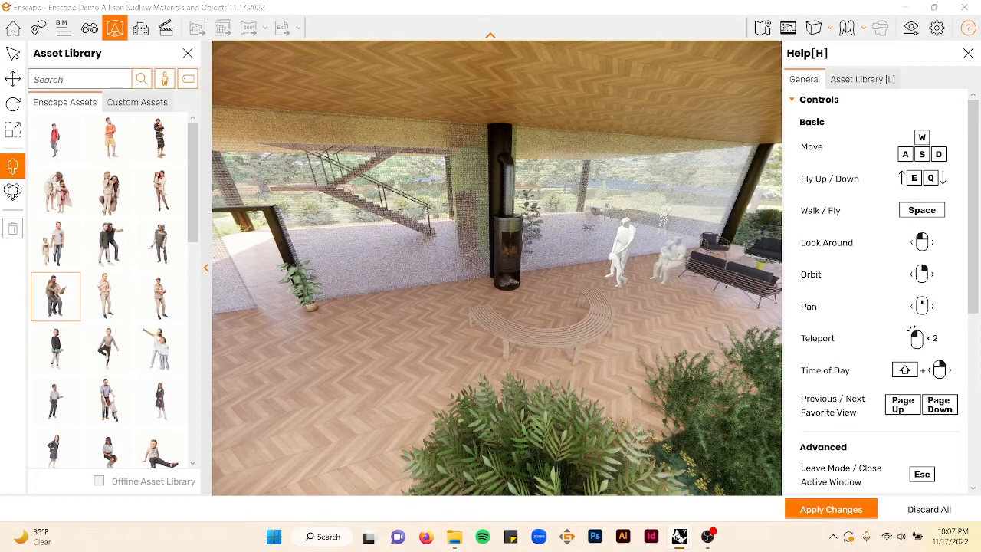
- Select the seated parent-and-child figure and move it onto the dark sofa on the deck
{"action": "left_click", "coordinate": [675, 275]}
{"action": "left_click", "coordinate": [677, 276]}
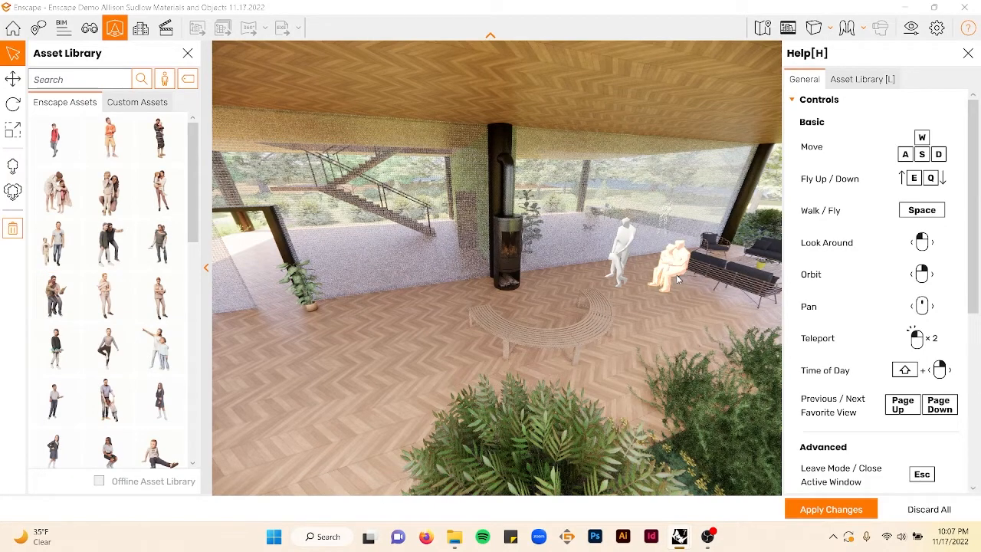
{"action": "key", "text": "d"}
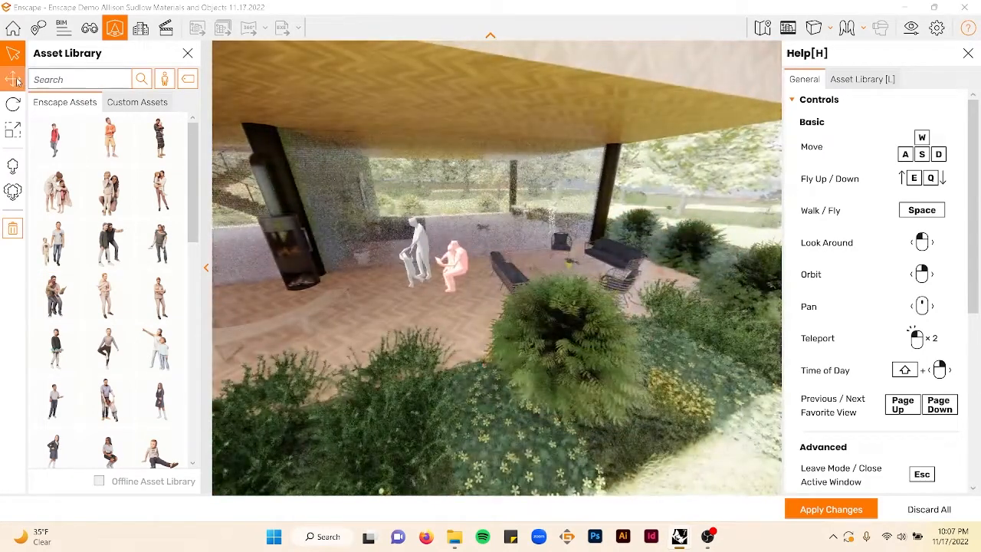
{"action": "left_click", "coordinate": [13, 79]}
{"action": "left_click_drag", "start_coordinate": [418, 294], "coordinate": [566, 273]}
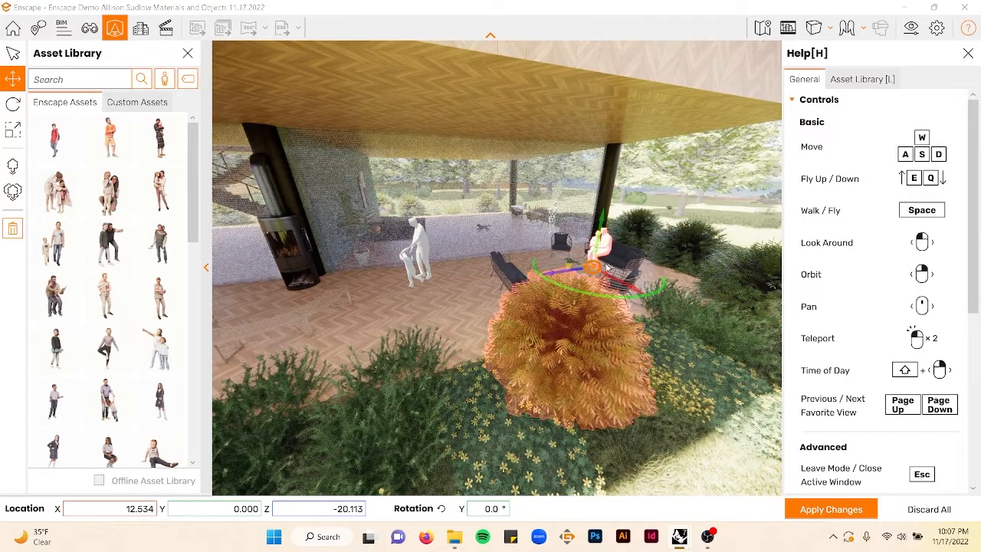
- Lower the seated figure slightly and shift it along the sofa so it sits properly on the cushions
{"action": "key", "text": "w"}
{"action": "key", "text": "d"}
{"action": "key", "text": "d"}
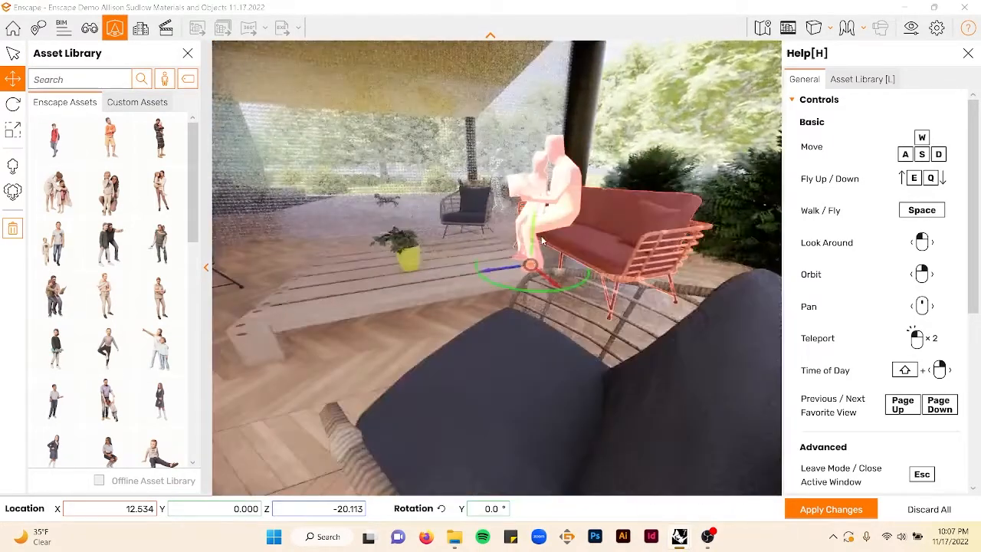
{"action": "key", "text": "w"}
{"action": "key", "text": "e"}
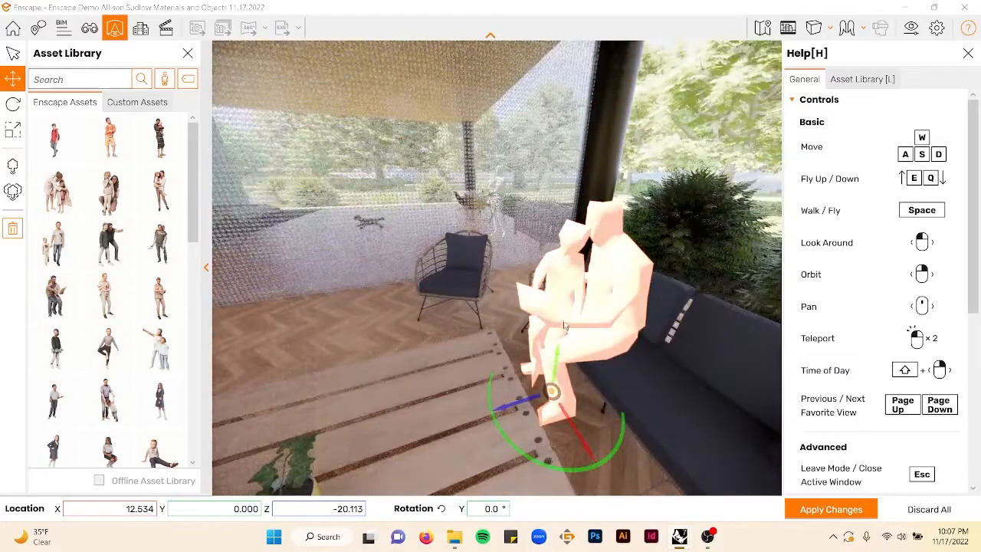
{"action": "left_click_drag", "start_coordinate": [556, 361], "coordinate": [555, 366]}
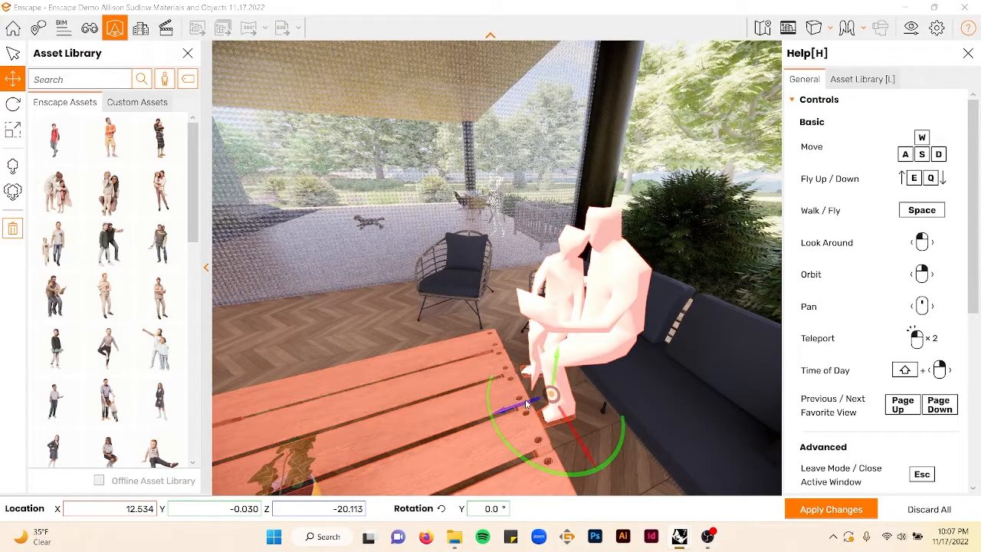
{"action": "left_click_drag", "start_coordinate": [525, 401], "coordinate": [508, 400]}
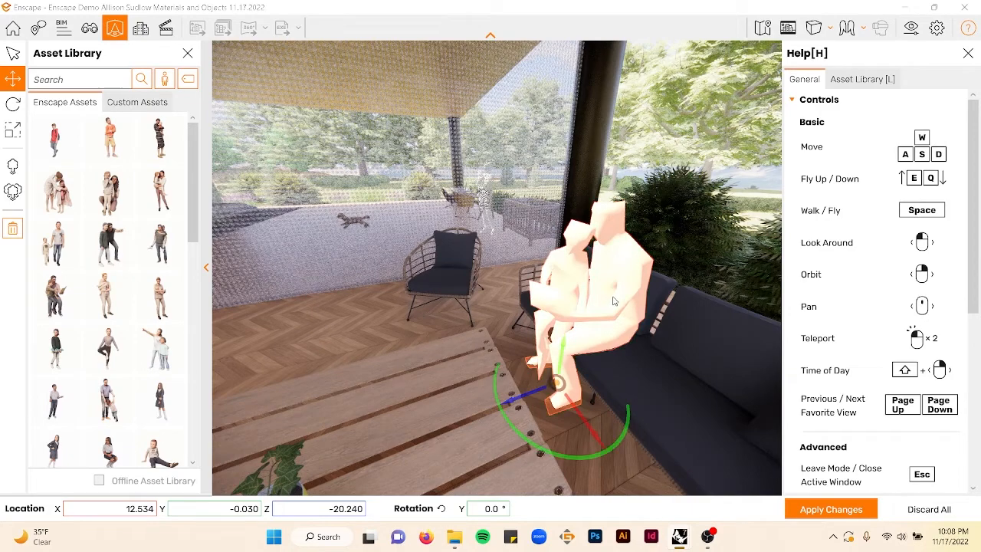
{"action": "scroll", "coordinate": [522, 400], "scroll_direction": "down", "scroll_amount": 5}
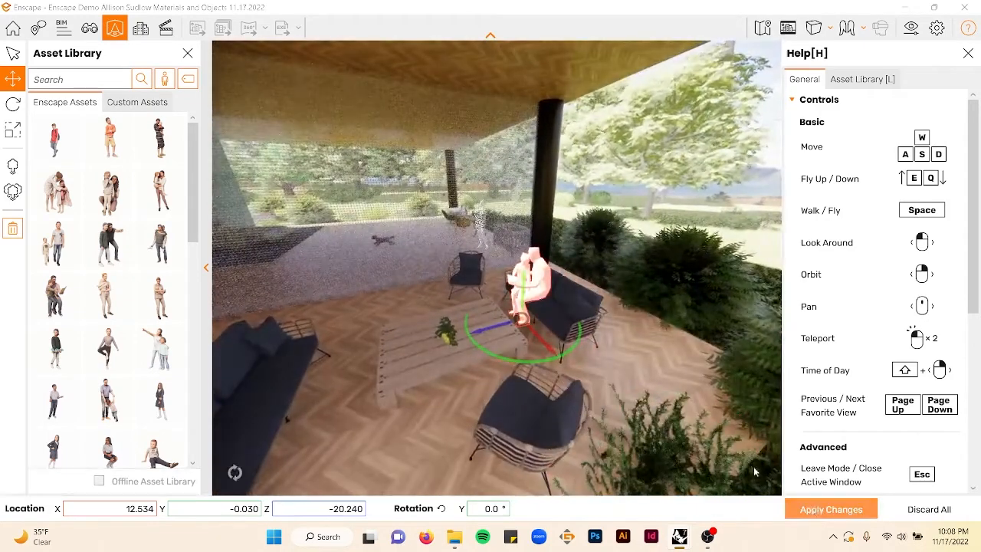
{"action": "key", "text": "Delete"}
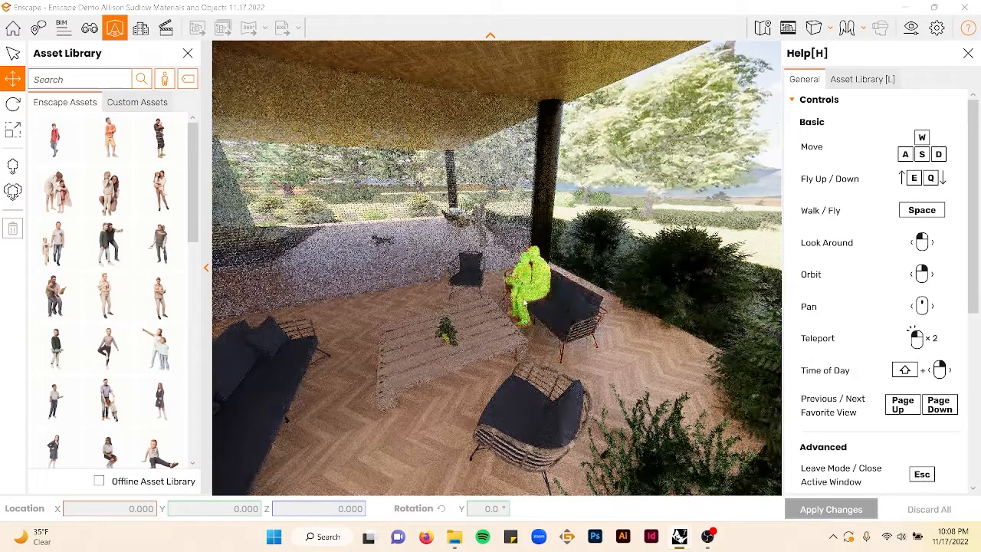
- Place a child figure with outstretched arms beside the planter along the left window
{"action": "scroll", "coordinate": [524, 295], "scroll_direction": "up", "scroll_amount": 3}
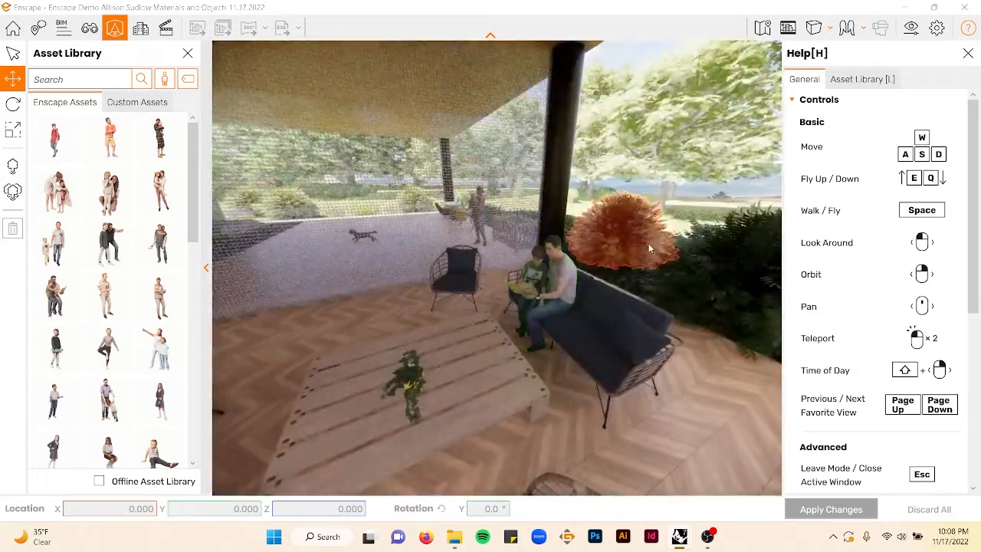
{"action": "scroll", "coordinate": [648, 243], "scroll_direction": "down", "scroll_amount": 4}
{"action": "right_click_drag", "start_coordinate": [400, 307], "coordinate": [433, 319]}
{"action": "scroll", "coordinate": [433, 314], "scroll_direction": "up", "scroll_amount": 5}
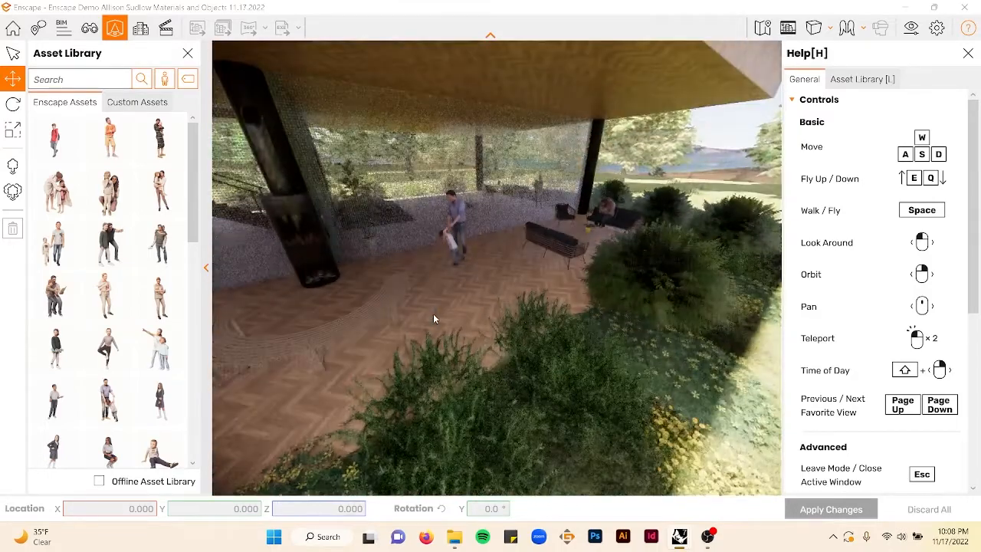
{"action": "scroll", "coordinate": [433, 313], "scroll_direction": "down", "scroll_amount": 3}
{"action": "mouse_move", "coordinate": [433, 315]}
{"action": "right_mouse_down"}
{"action": "mouse_move", "coordinate": [442, 272]}
{"action": "mouse_move", "coordinate": [413, 279]}
{"action": "mouse_move", "coordinate": [423, 301]}
{"action": "right_mouse_up"}
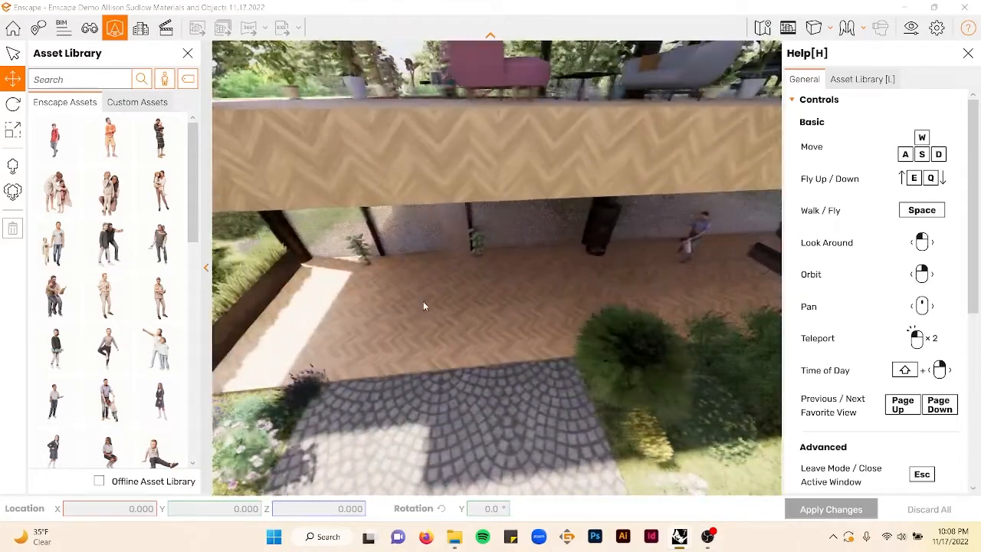
{"action": "left_click", "coordinate": [159, 349]}
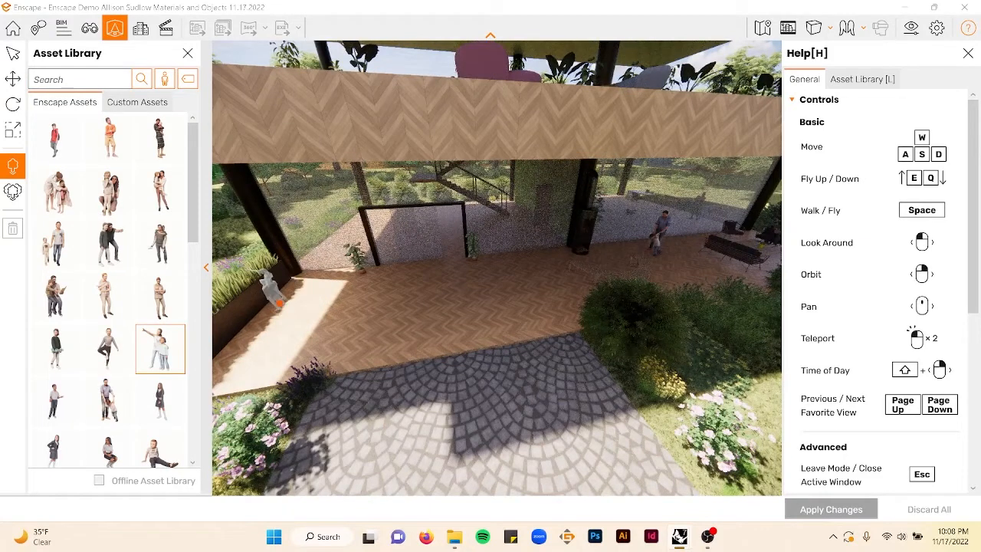
{"action": "left_click", "coordinate": [285, 305]}
- Place a sitting child figure on the floor near the far window
{"action": "scroll", "coordinate": [146, 380], "scroll_direction": "down", "scroll_amount": 3}
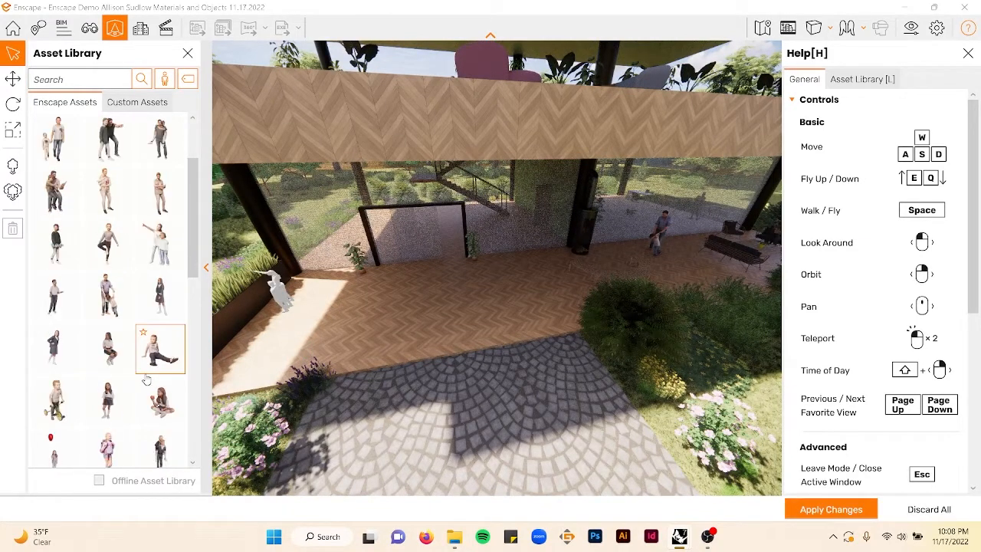
{"action": "left_click", "coordinate": [156, 359]}
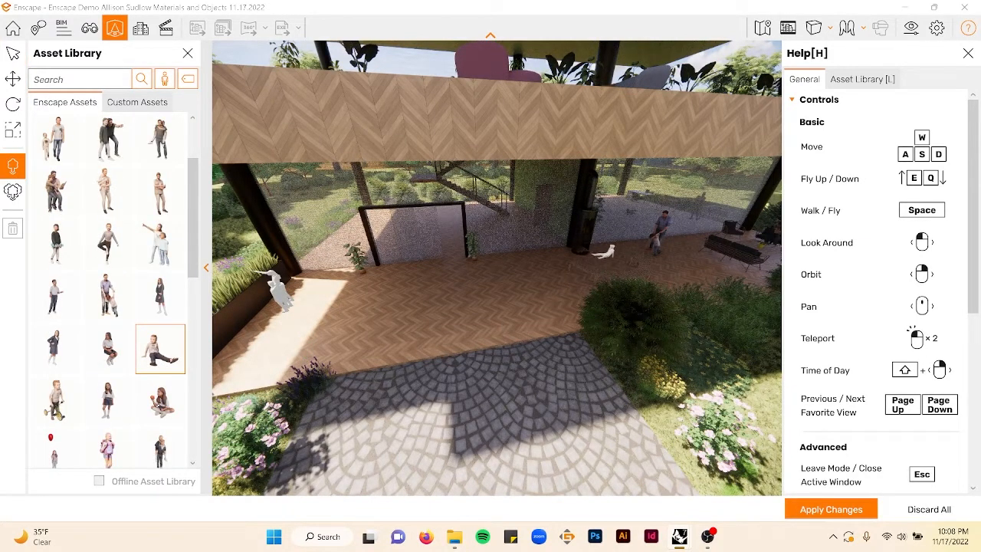
{"action": "left_click", "coordinate": [377, 328]}
{"action": "left_click", "coordinate": [160, 401]}
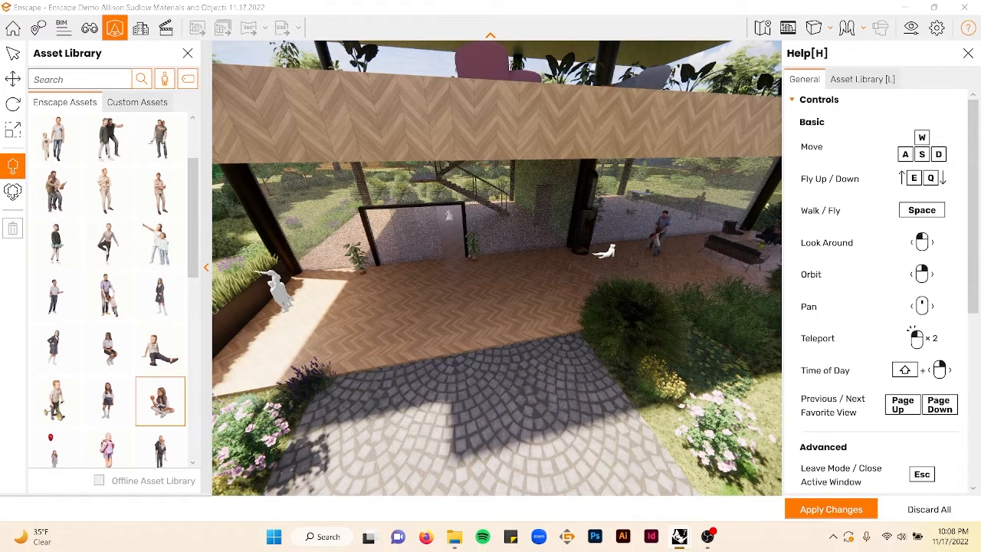
{"action": "key", "text": "Escape"}
{"action": "scroll", "coordinate": [157, 345], "scroll_direction": "down", "scroll_amount": 2}
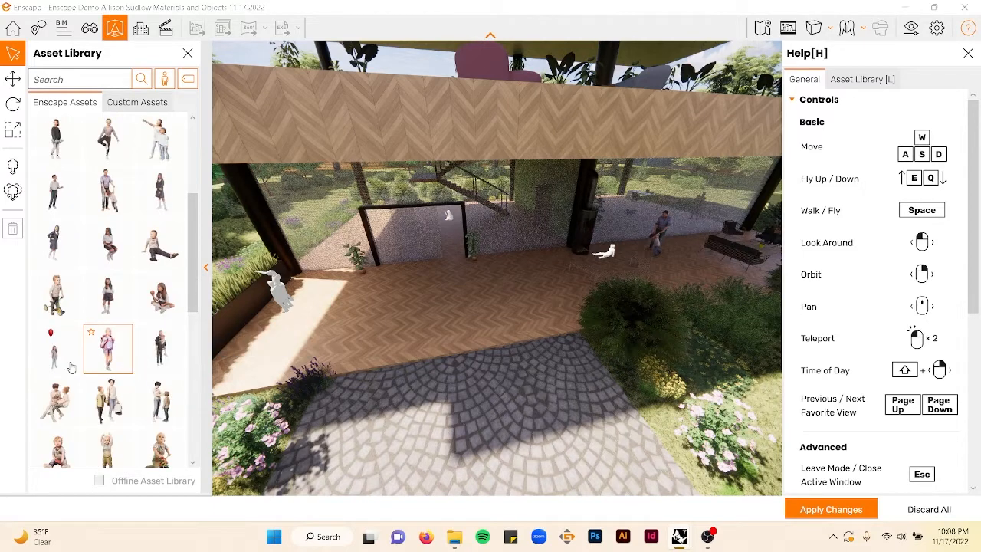
{"action": "left_click", "coordinate": [59, 308]}
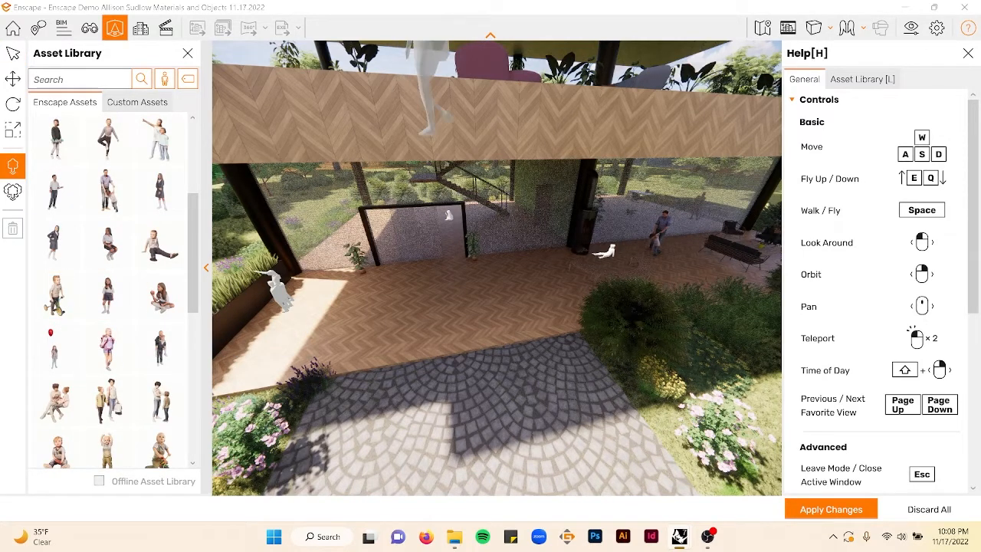
{"action": "key", "text": "Escape"}
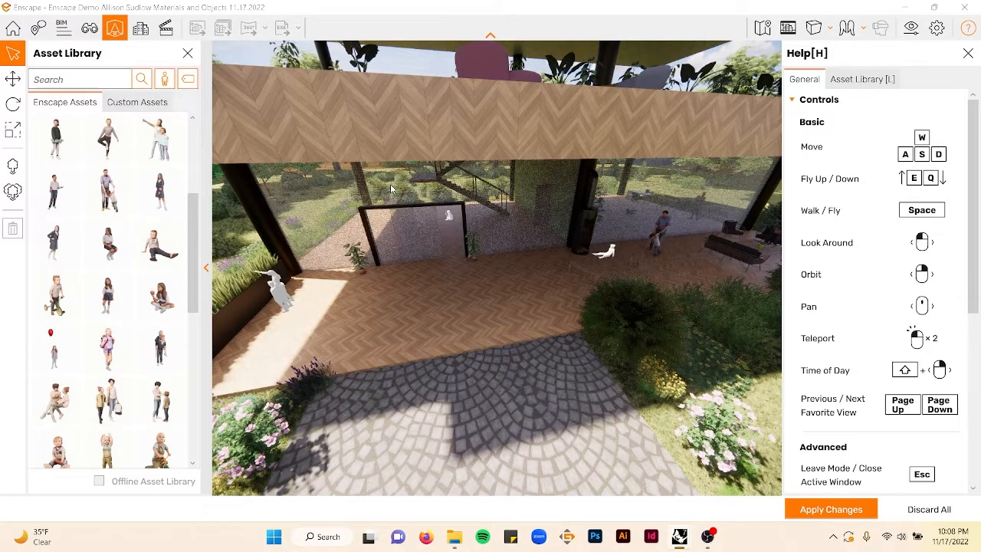
- Place a child on a tricycle on the floor left of the pink sofa
{"action": "key", "text": "e"}
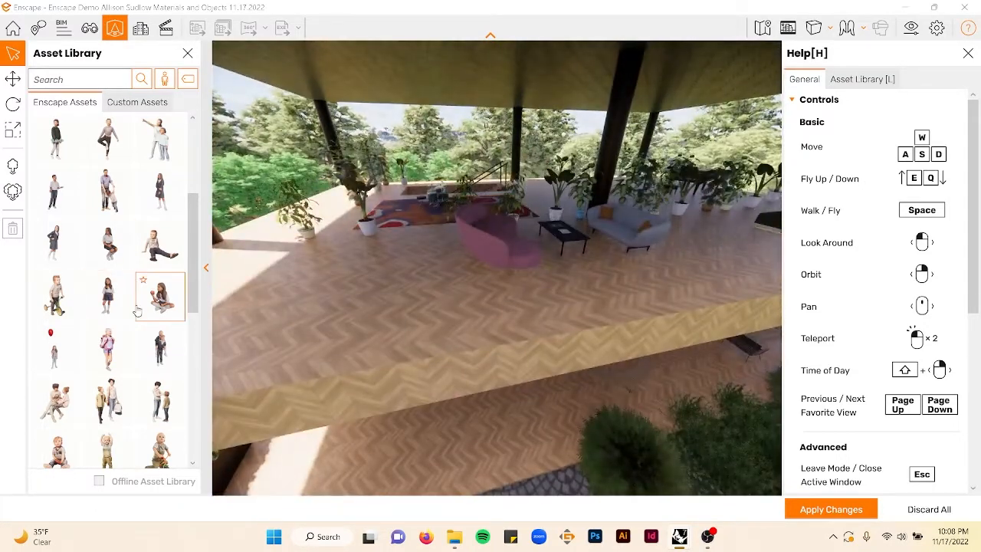
{"action": "left_click", "coordinate": [56, 296]}
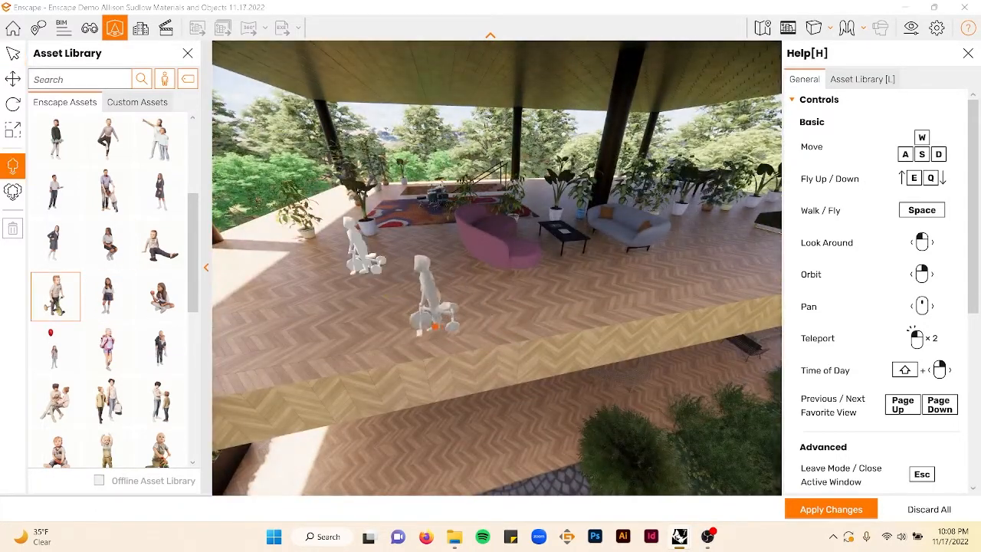
{"action": "key", "text": "Escape"}
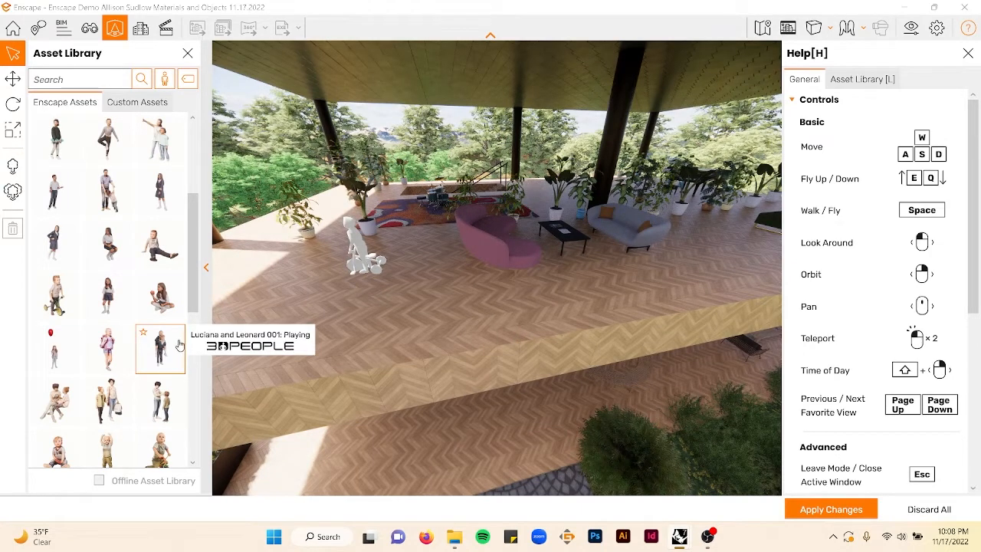
- Place a standing adult-and-child figure among the far plants behind the pink sofa
{"action": "left_click", "coordinate": [171, 410]}
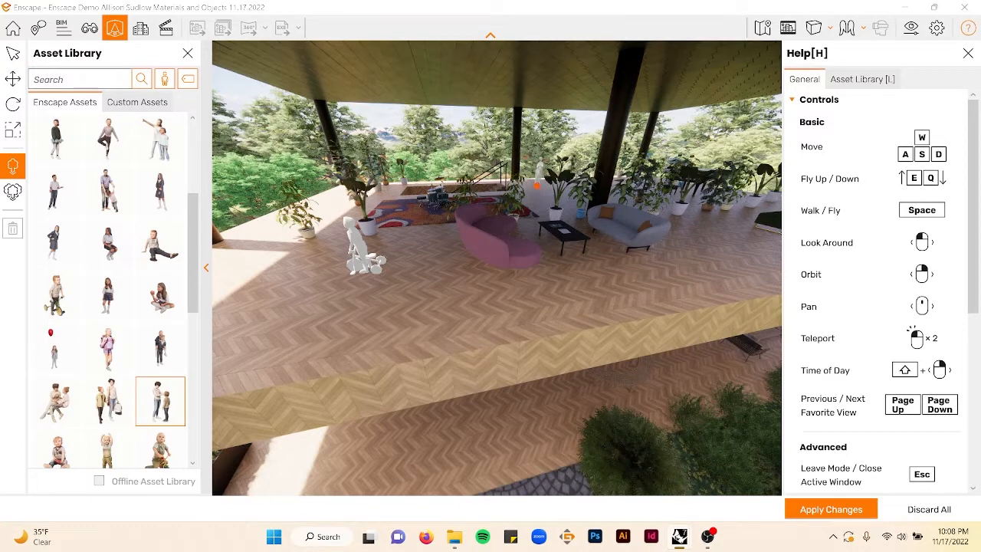
{"action": "left_click", "coordinate": [536, 184]}
{"action": "key", "text": "Escape"}
- Place a child on a ride-on toy beside the grey sofa
{"action": "scroll", "coordinate": [100, 377], "scroll_direction": "down", "scroll_amount": 2}
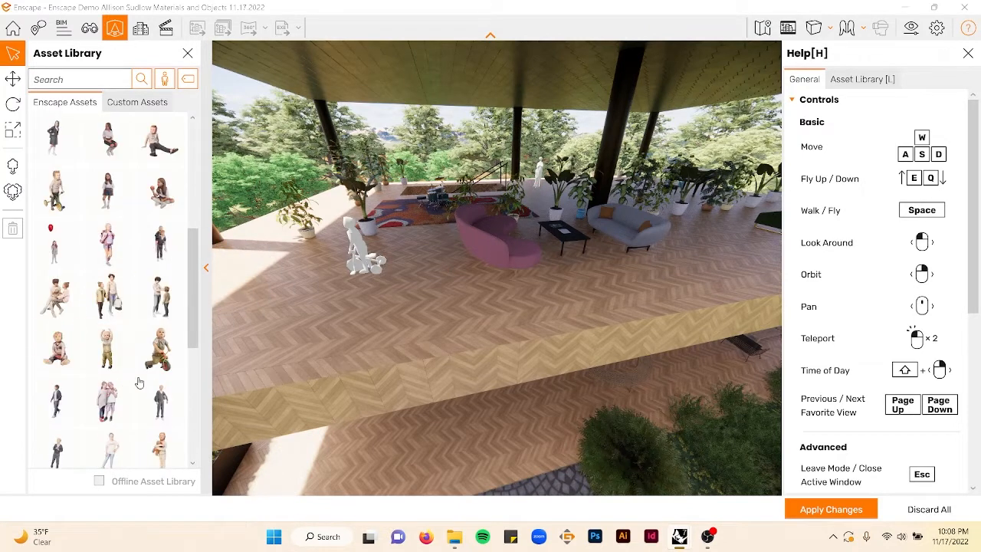
{"action": "left_click", "coordinate": [160, 348]}
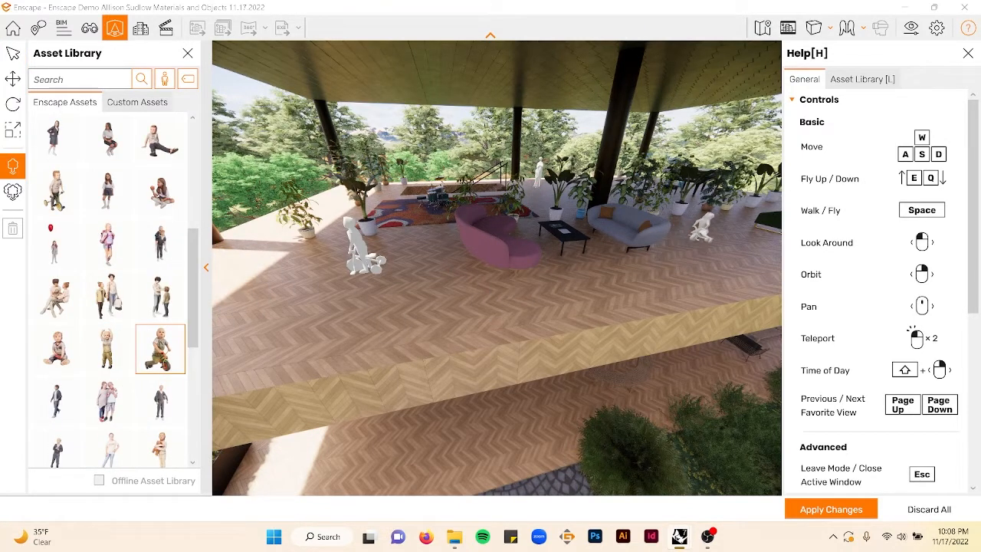
{"action": "left_click", "coordinate": [702, 238]}
{"action": "key", "text": "Escape"}
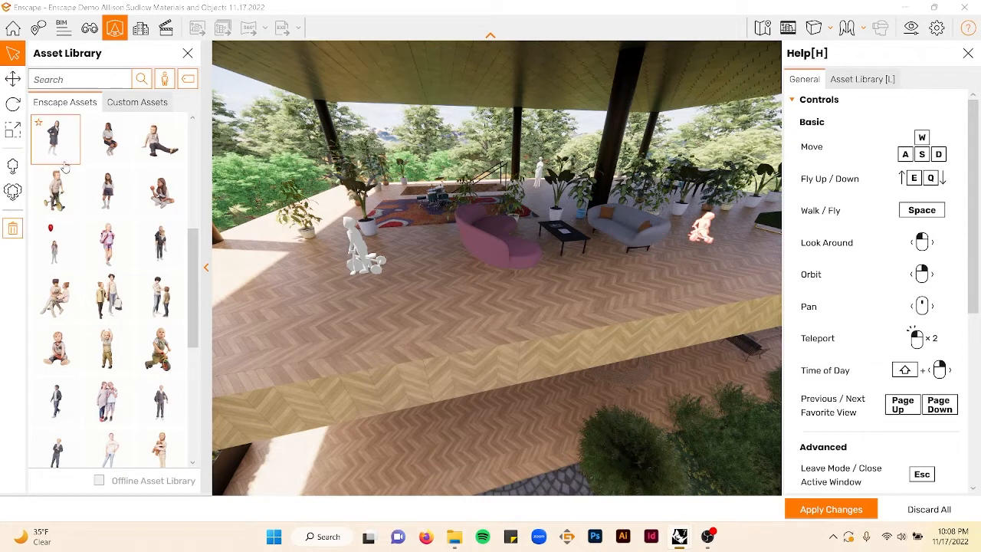
- Rotate the ride-on-toy child to about 177 degrees
{"action": "left_click", "coordinate": [13, 79]}
{"action": "left_click_drag", "start_coordinate": [669, 268], "coordinate": [326, 257]}
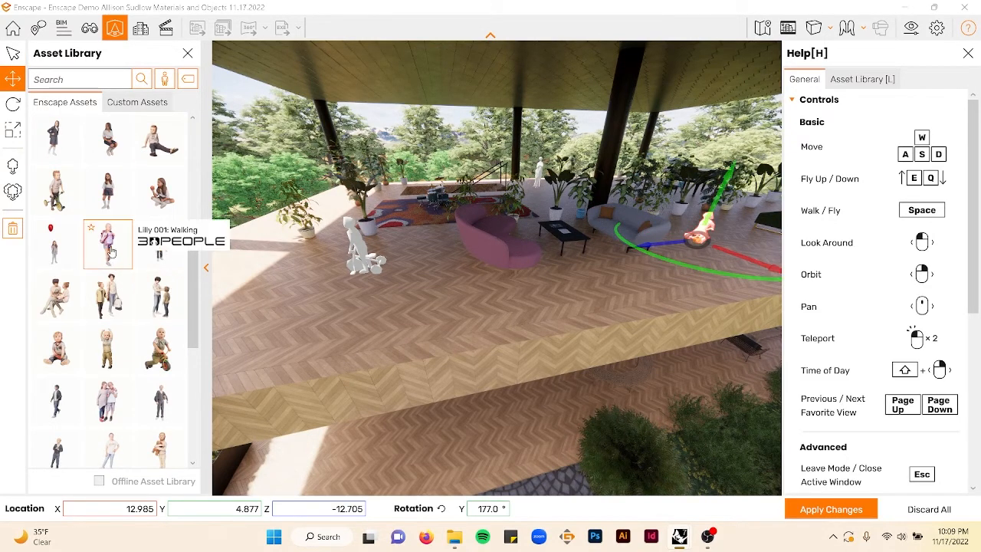
{"action": "scroll", "coordinate": [107, 288], "scroll_direction": "down", "scroll_amount": 2}
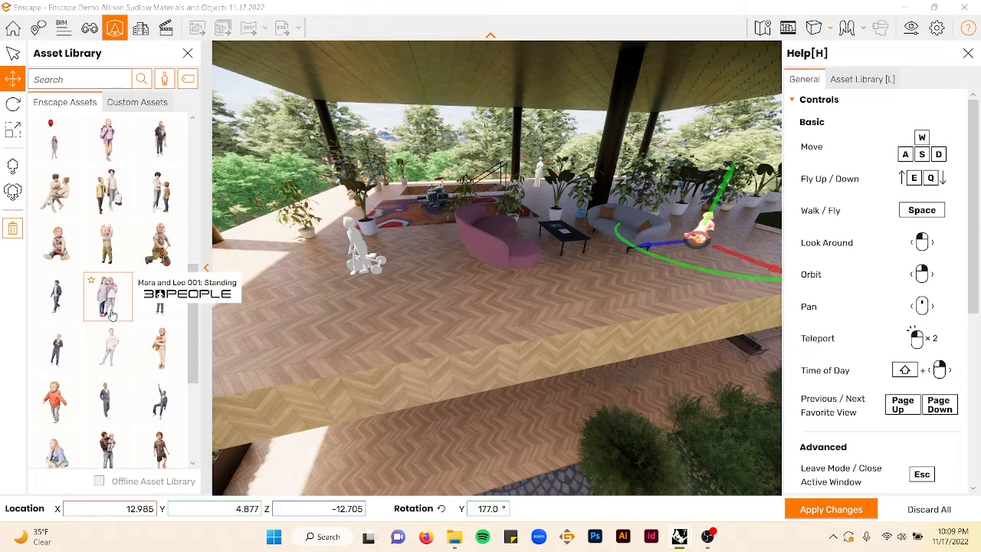
{"action": "left_click", "coordinate": [157, 363]}
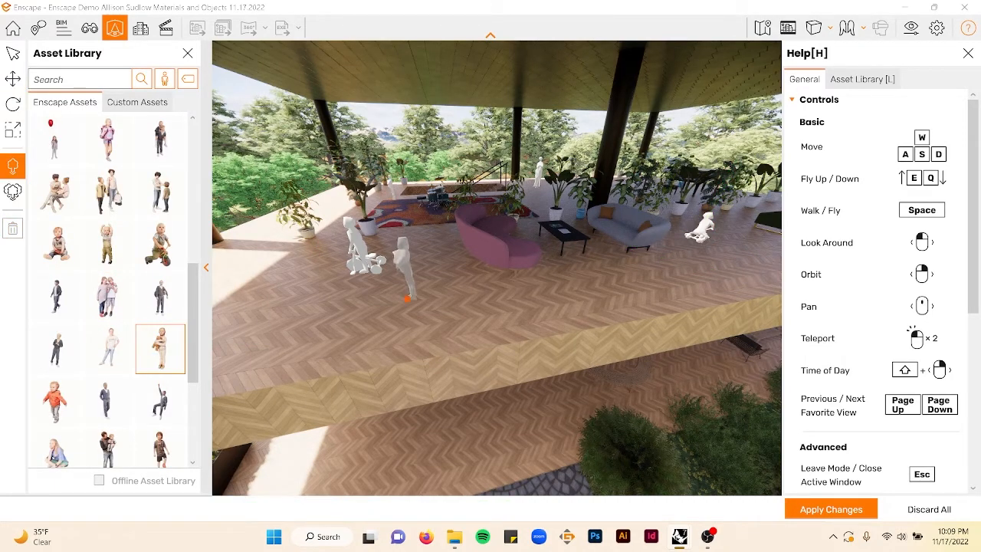
{"action": "key", "text": "Escape"}
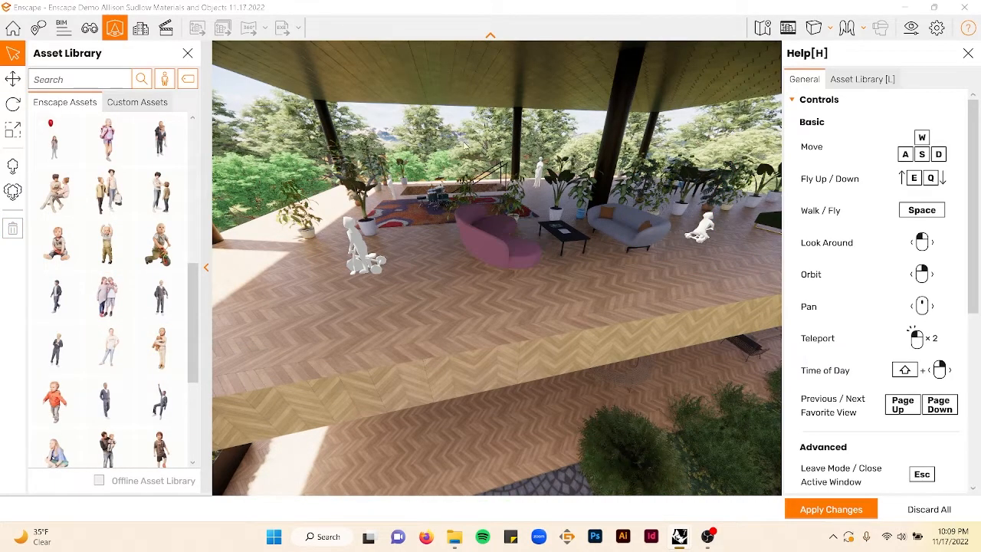
- Filter the people assets by the Teenager category
{"action": "left_click", "coordinate": [188, 80]}
{"action": "left_click", "coordinate": [191, 100]}
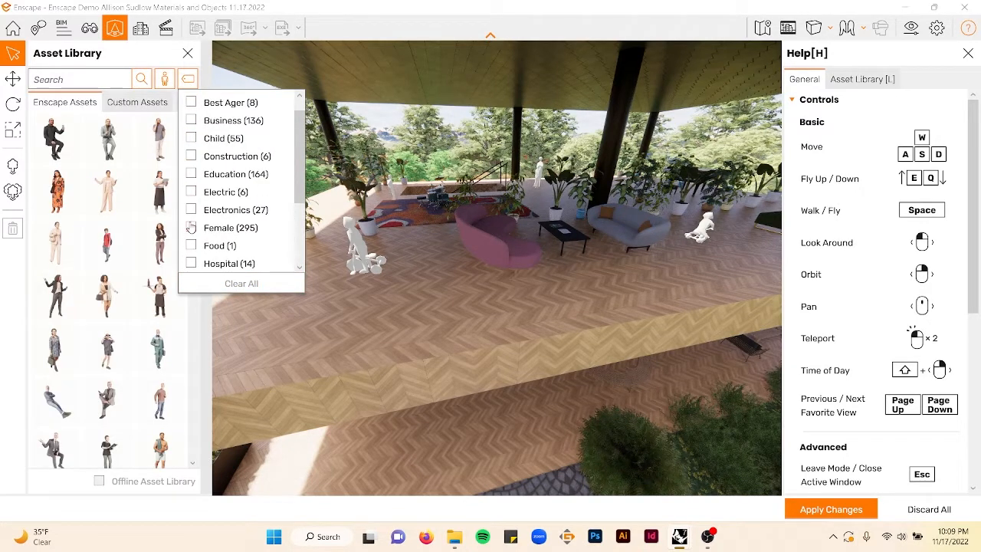
{"action": "scroll", "coordinate": [198, 221], "scroll_direction": "down", "scroll_amount": 3}
{"action": "scroll", "coordinate": [193, 227], "scroll_direction": "up", "scroll_amount": 3}
{"action": "scroll", "coordinate": [214, 244], "scroll_direction": "down", "scroll_amount": 4}
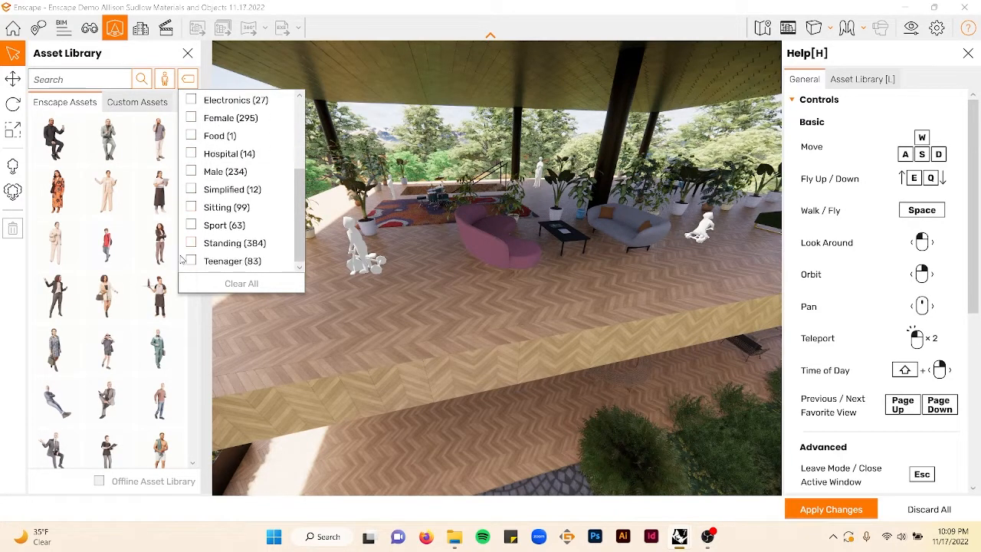
{"action": "left_click", "coordinate": [190, 261]}
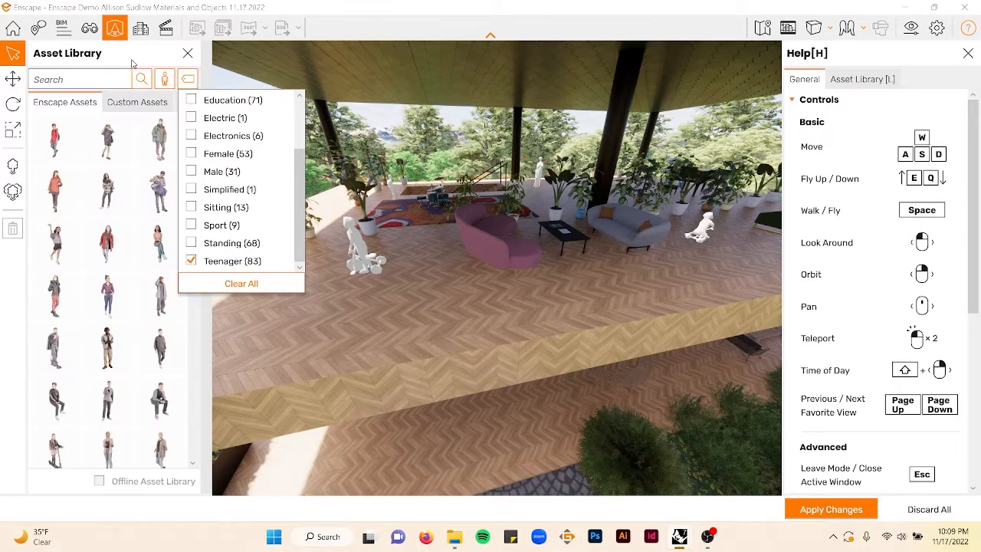
{"action": "left_click", "coordinate": [133, 61]}
{"action": "scroll", "coordinate": [101, 310], "scroll_direction": "down", "scroll_amount": 1}
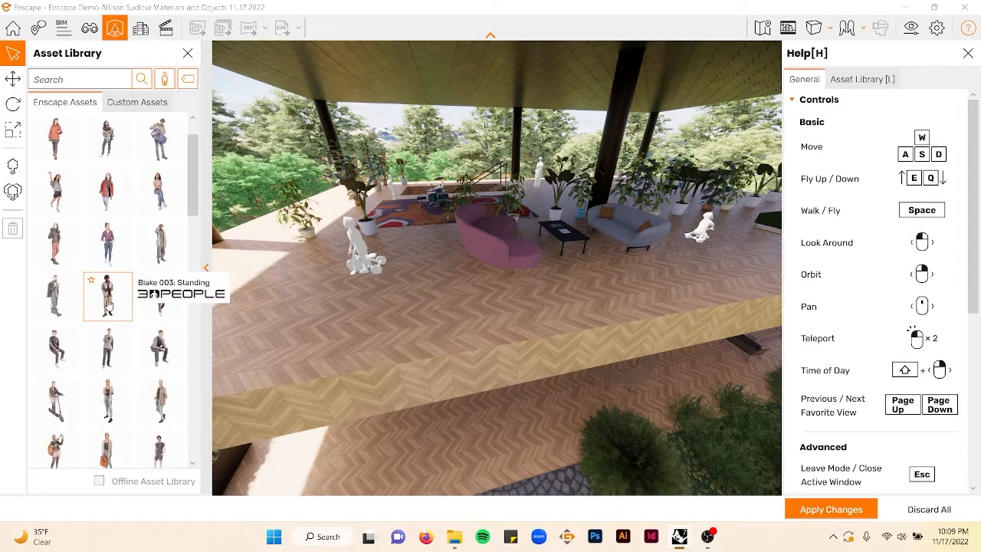
{"action": "left_click", "coordinate": [108, 304]}
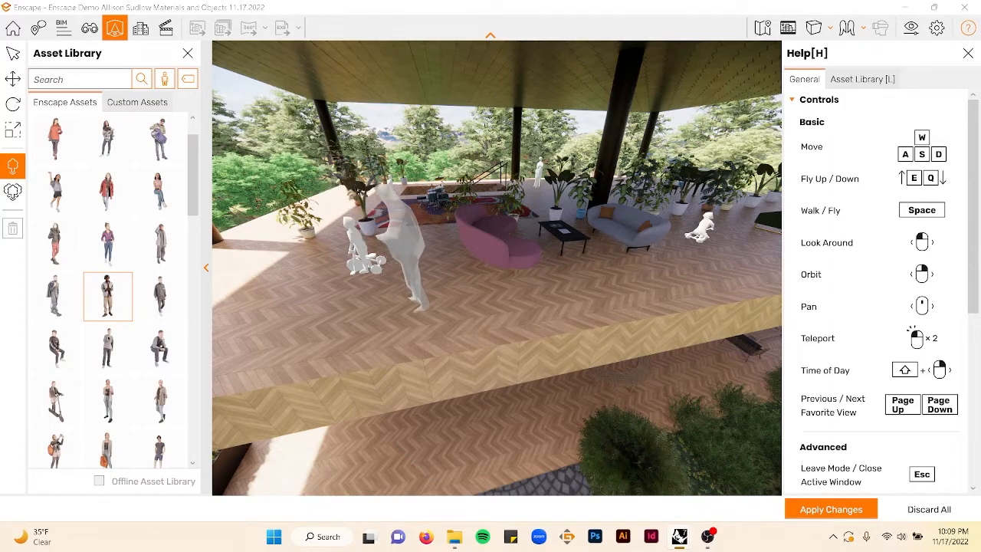
{"action": "key", "text": "s"}
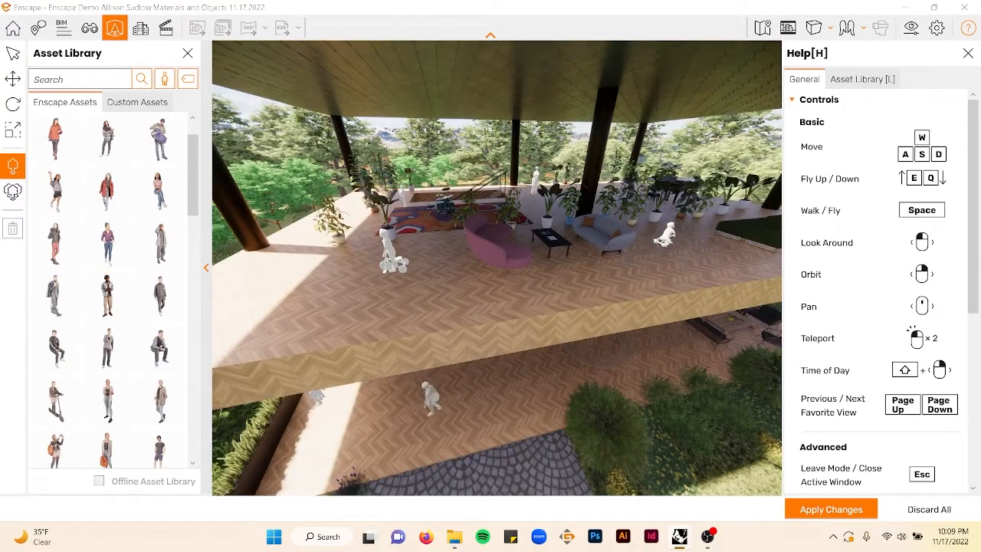
{"action": "key", "text": "Escape"}
{"action": "key", "text": "s"}
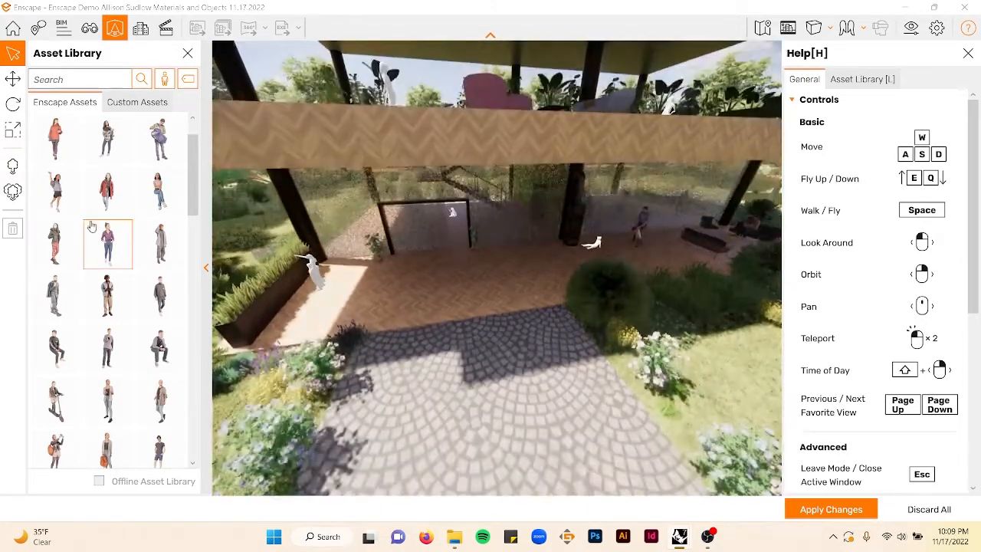
{"action": "left_click", "coordinate": [98, 308]}
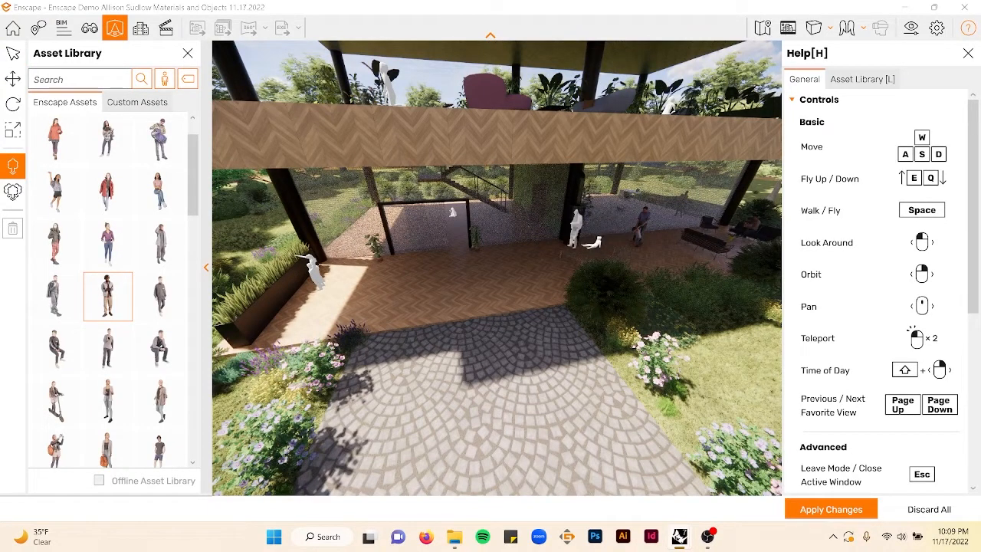
{"action": "key", "text": "Escape"}
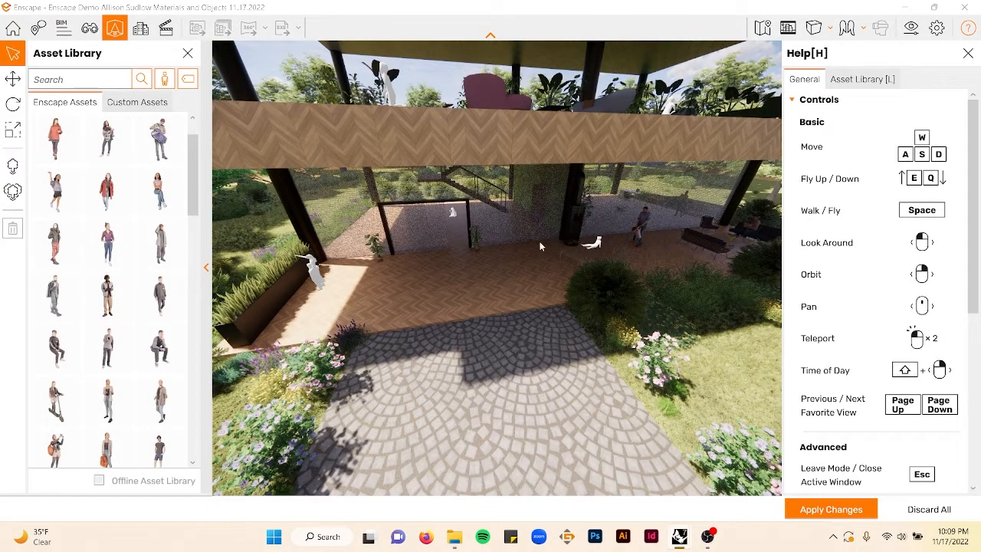
- Place a standing teenager on the lower deck beside the dog and rotate it to about 148 degrees
{"action": "left_click", "coordinate": [157, 293]}
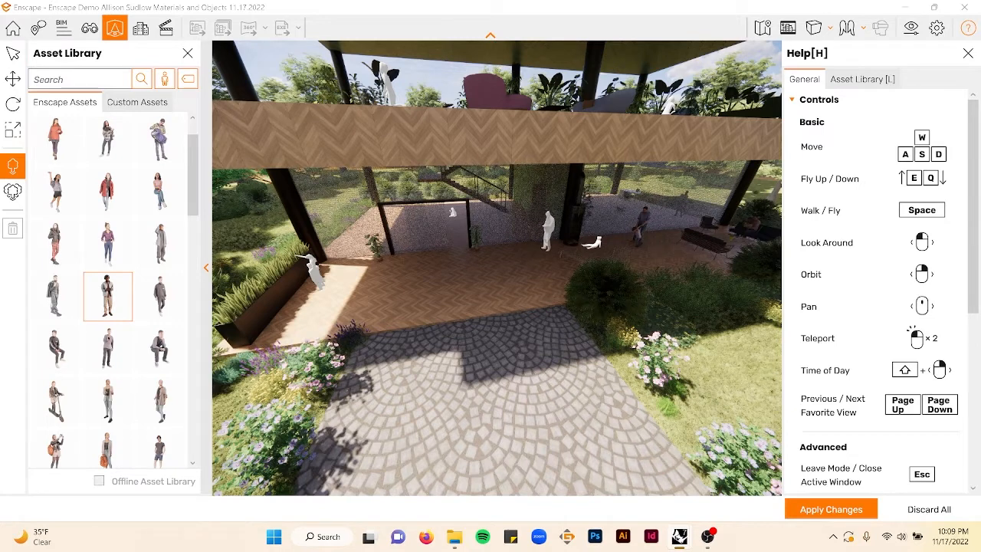
{"action": "left_click", "coordinate": [548, 244]}
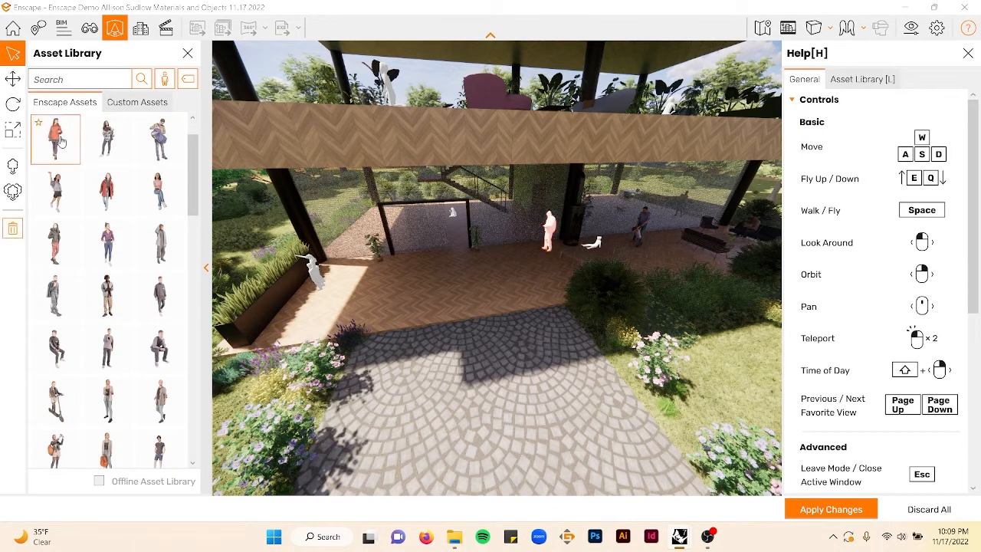
{"action": "left_click", "coordinate": [12, 79]}
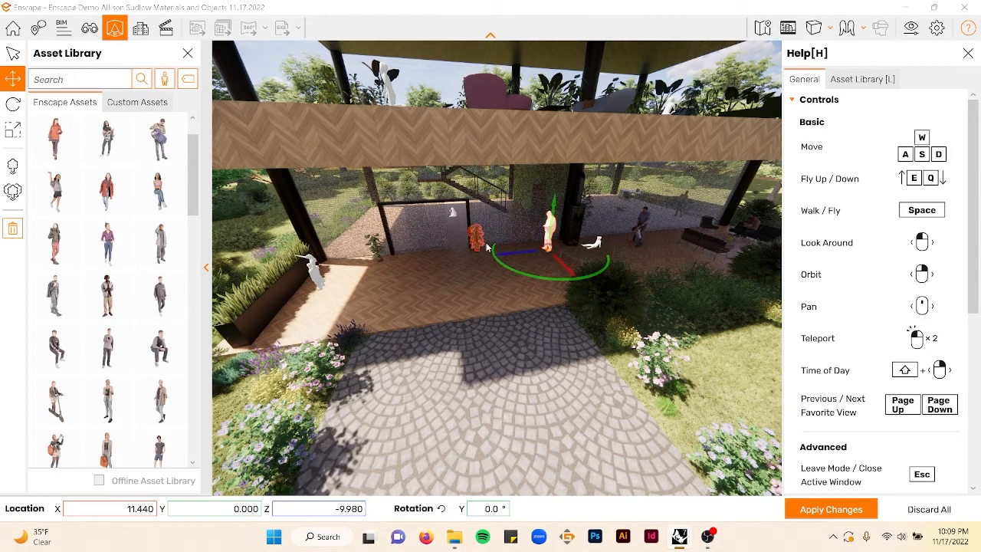
{"action": "scroll", "coordinate": [514, 275], "scroll_direction": "up", "scroll_amount": 3}
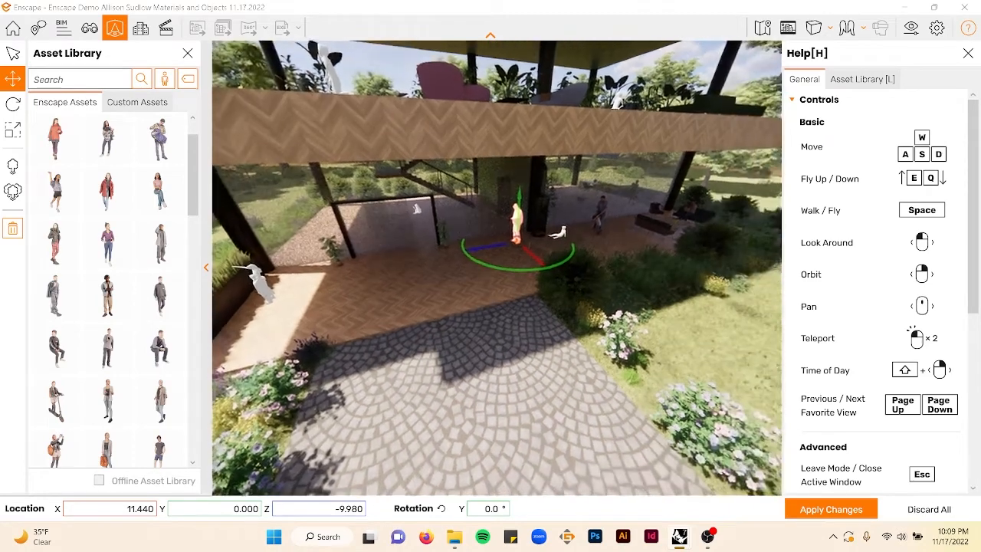
{"action": "left_click_drag", "start_coordinate": [548, 267], "coordinate": [529, 222]}
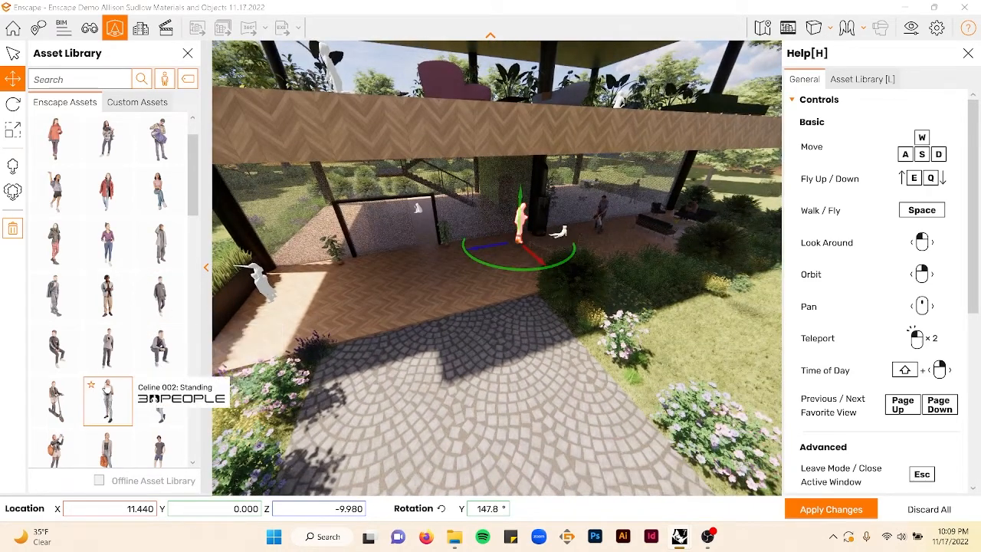
- Place a teenager riding a scooter on the paved path in the foreground
{"action": "left_click", "coordinate": [55, 401]}
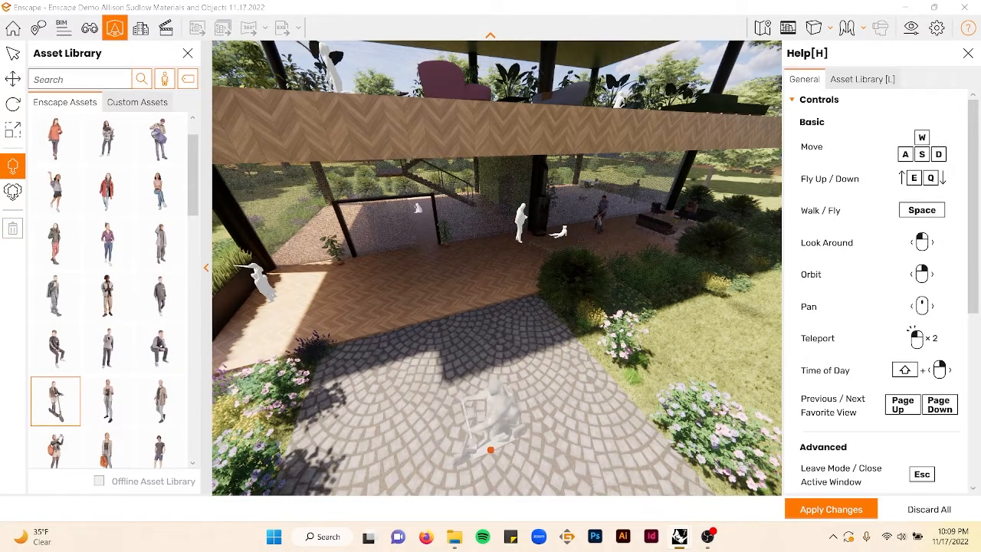
{"action": "left_click", "coordinate": [491, 450]}
{"action": "key", "text": "Escape"}
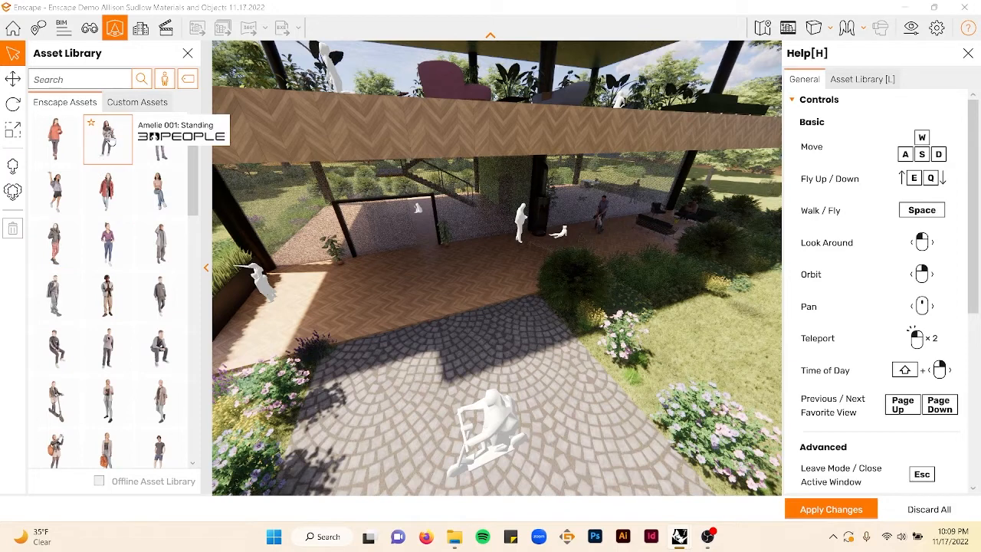
- Place a crouching teenager on the lower deck in front of the standing teen
{"action": "left_click", "coordinate": [111, 140]}
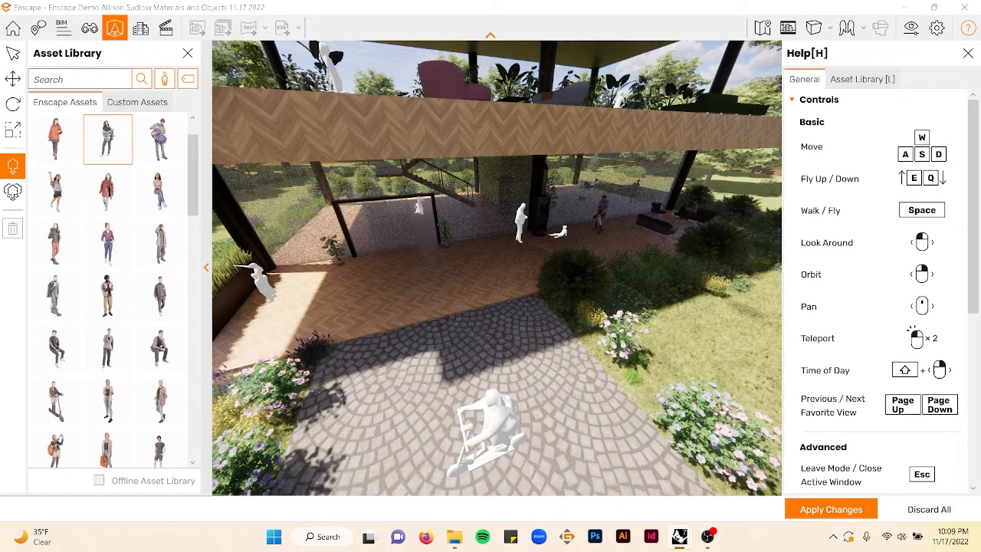
{"action": "key", "text": "Escape"}
{"action": "scroll", "coordinate": [134, 346], "scroll_direction": "down", "scroll_amount": 3}
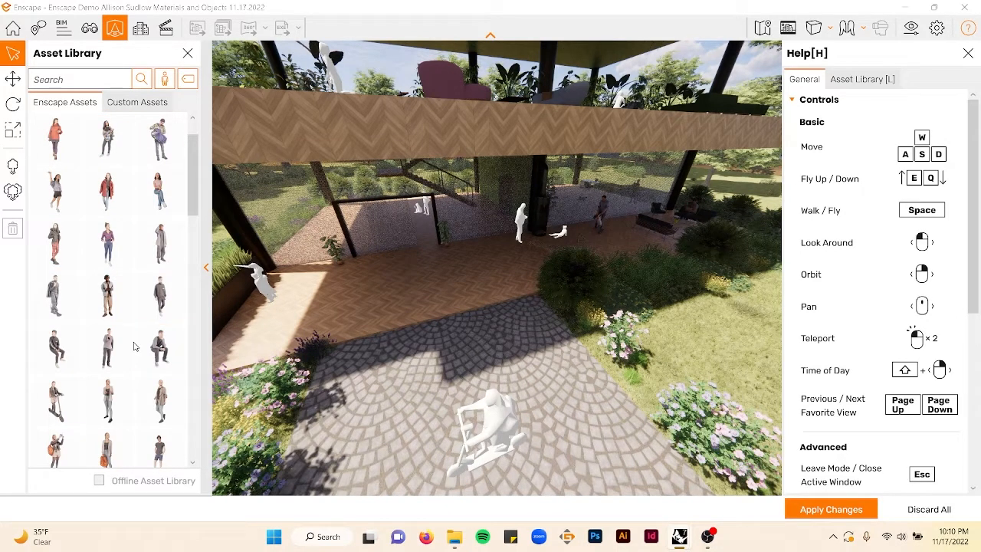
{"action": "scroll", "coordinate": [160, 349], "scroll_direction": "down", "scroll_amount": 2}
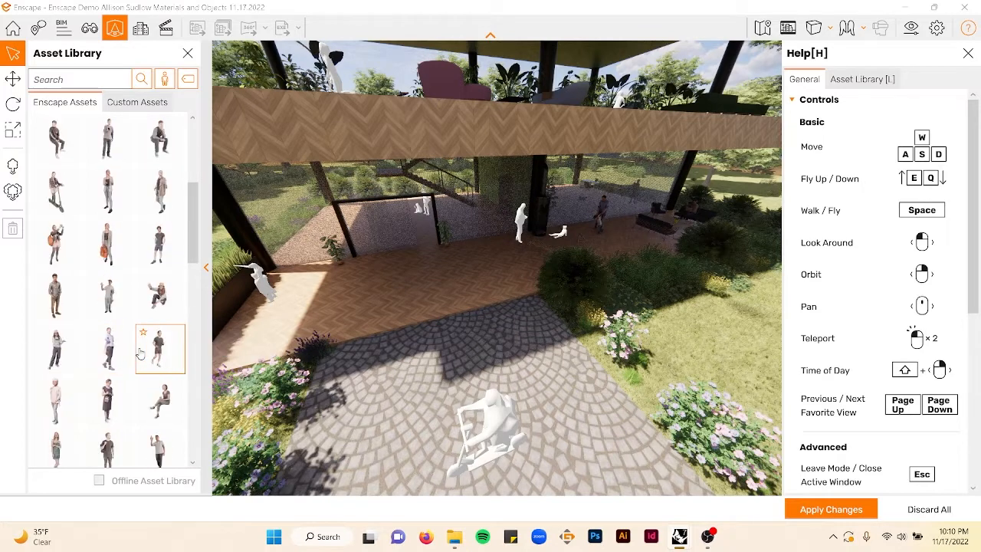
{"action": "left_click", "coordinate": [161, 296]}
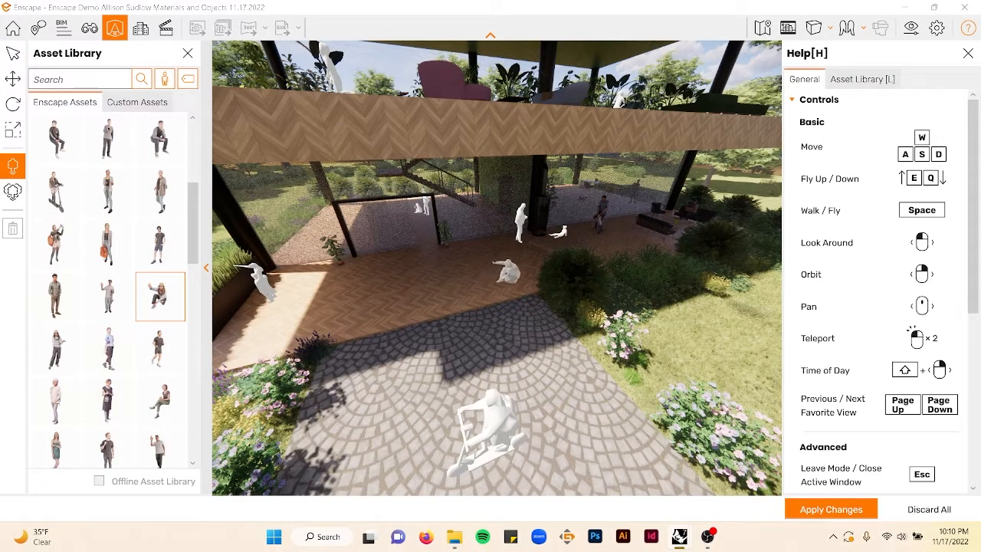
{"action": "left_click", "coordinate": [507, 284]}
{"action": "key", "text": "Escape"}
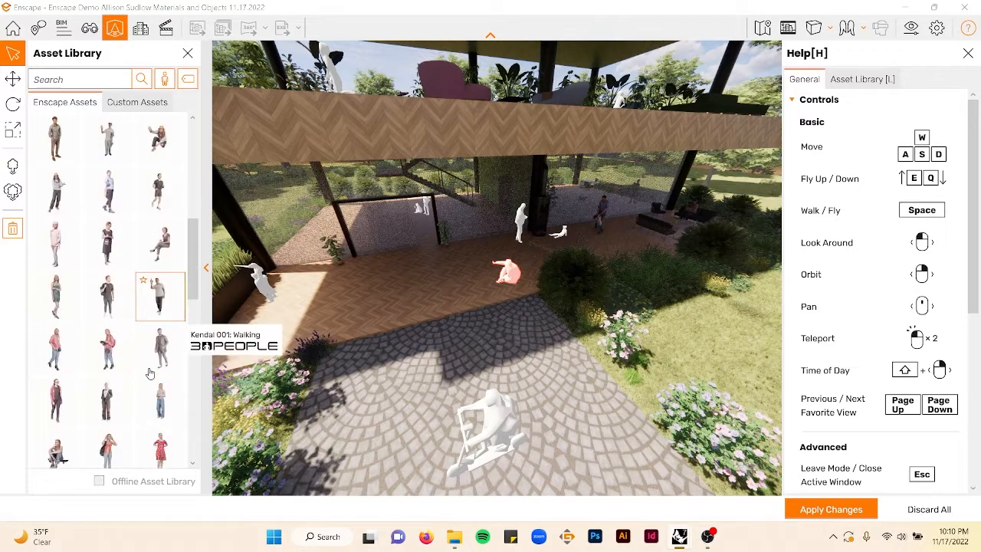
- Try to place a cross-legged sitting teenager on the lower deck
{"action": "scroll", "coordinate": [149, 374], "scroll_direction": "down", "scroll_amount": 4}
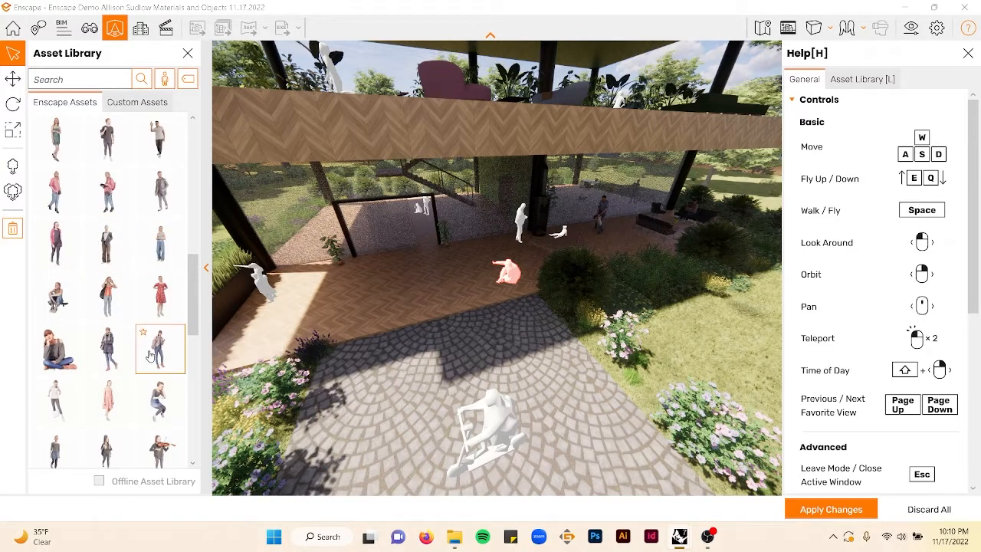
{"action": "left_click", "coordinate": [56, 348]}
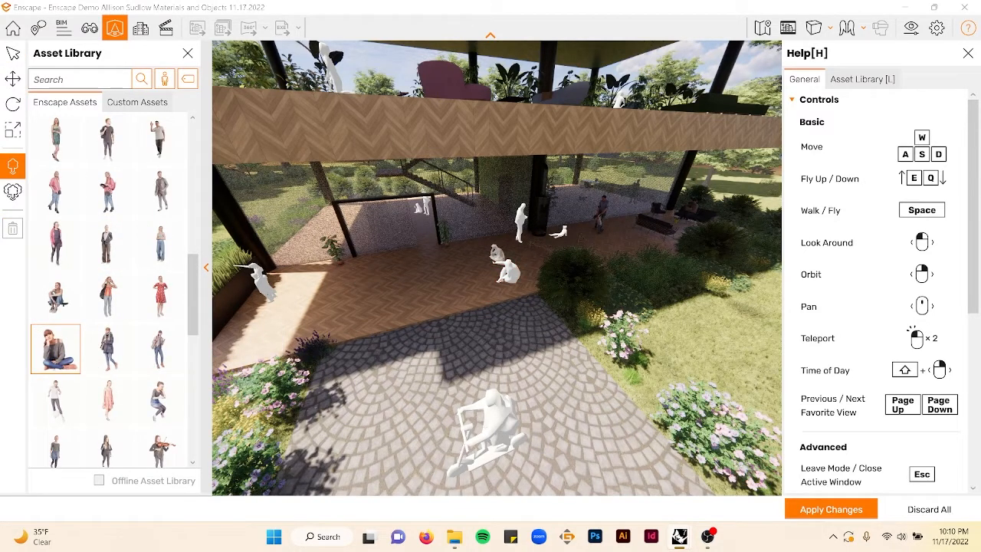
{"action": "left_click", "coordinate": [506, 277]}
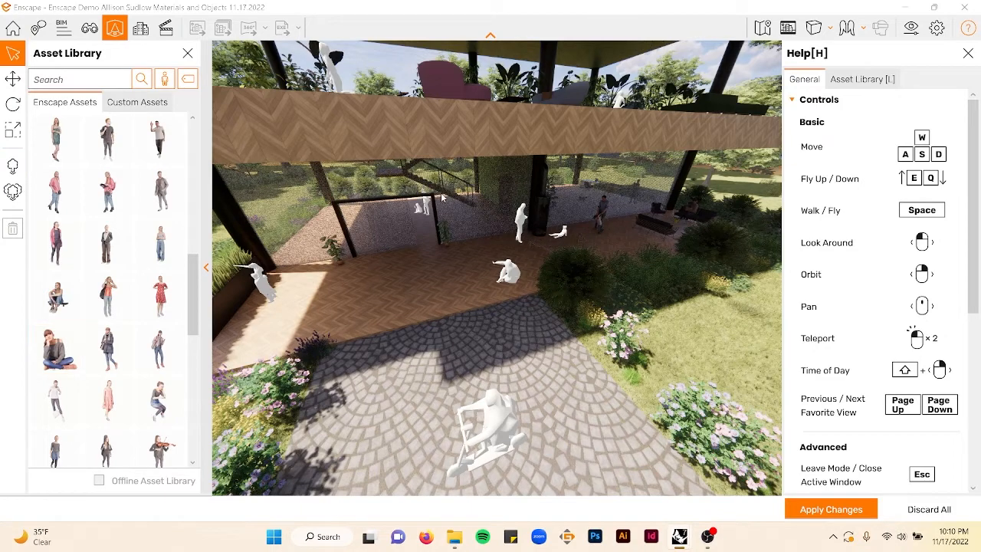
- Place the cross-legged sitting teenager on the upper floor in front of the piano
{"action": "key", "text": "e"}
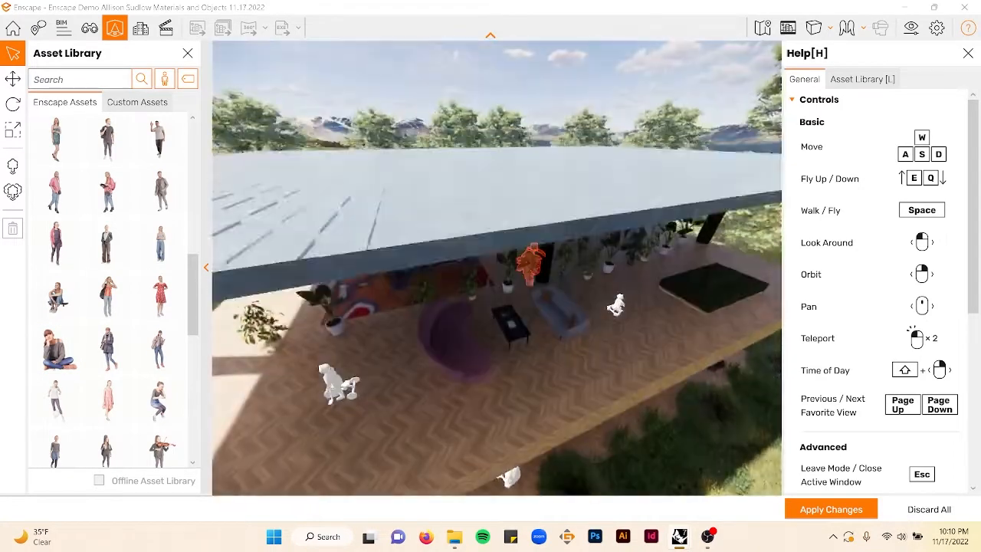
{"action": "mouse_move", "coordinate": [530, 278]}
{"action": "right_mouse_down"}
{"action": "mouse_move", "coordinate": [451, 238]}
{"action": "mouse_move", "coordinate": [530, 280]}
{"action": "right_mouse_up"}
{"action": "key", "text": "w"}
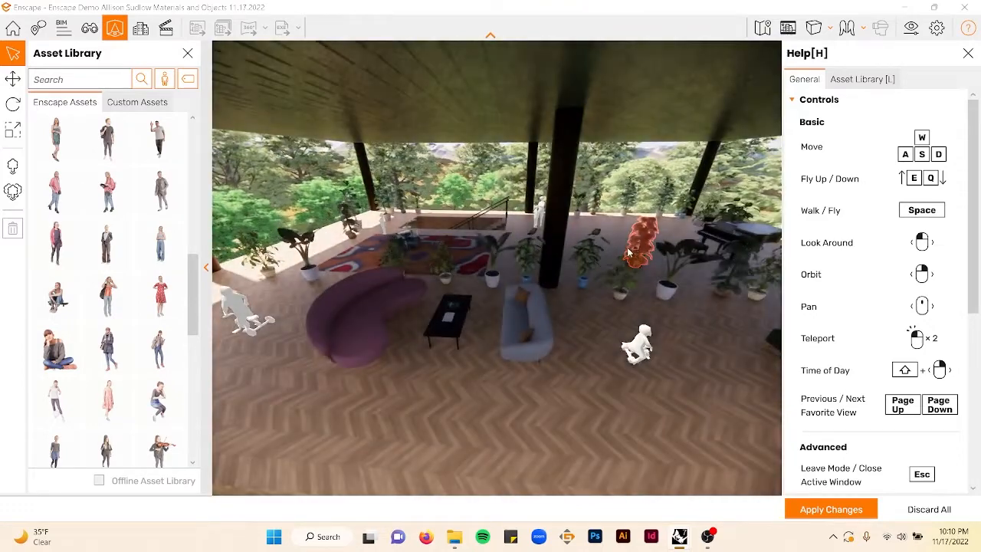
{"action": "key", "text": "d"}
{"action": "key", "text": "e"}
{"action": "key", "text": "q"}
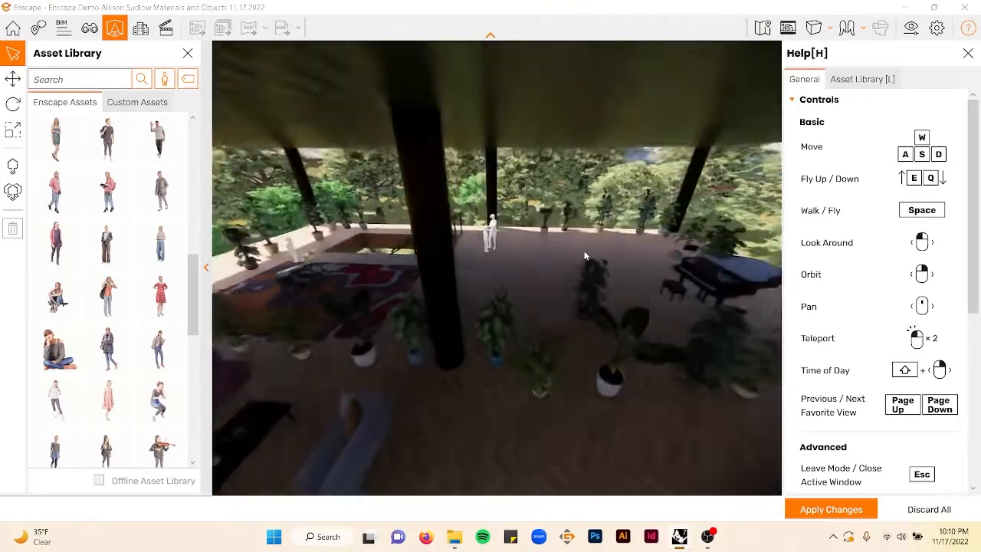
{"action": "key", "text": "e"}
{"action": "key", "text": "q"}
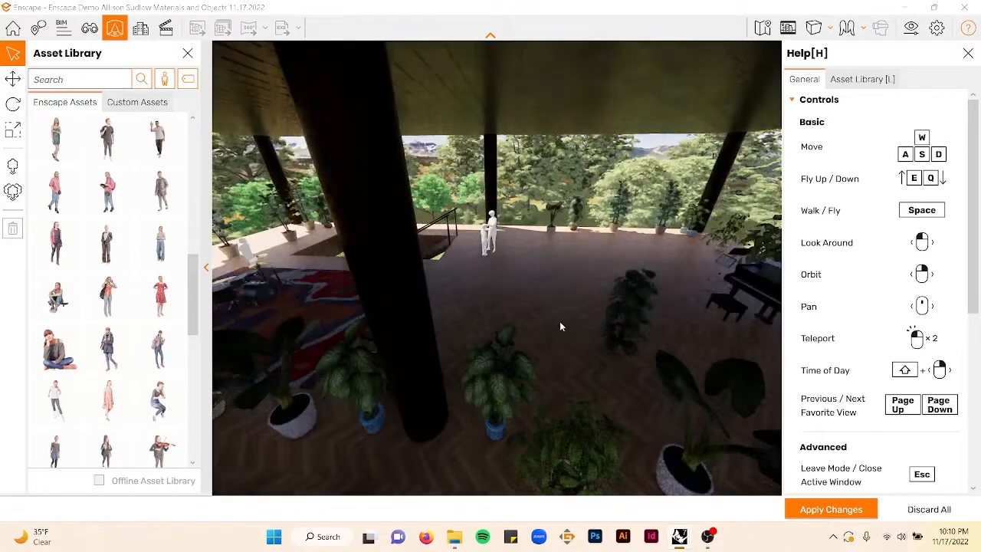
{"action": "right_click_drag", "start_coordinate": [560, 327], "coordinate": [776, 330]}
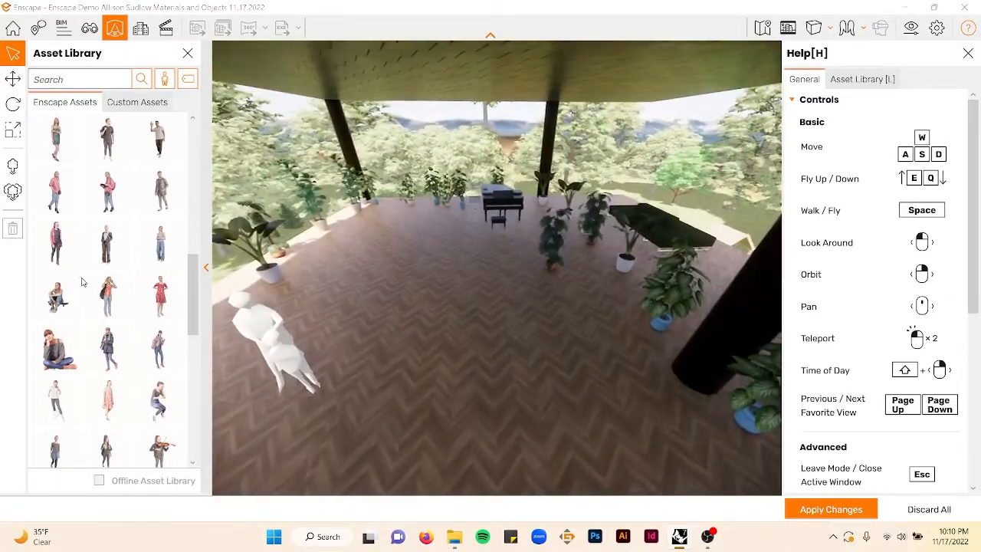
{"action": "left_click", "coordinate": [56, 349]}
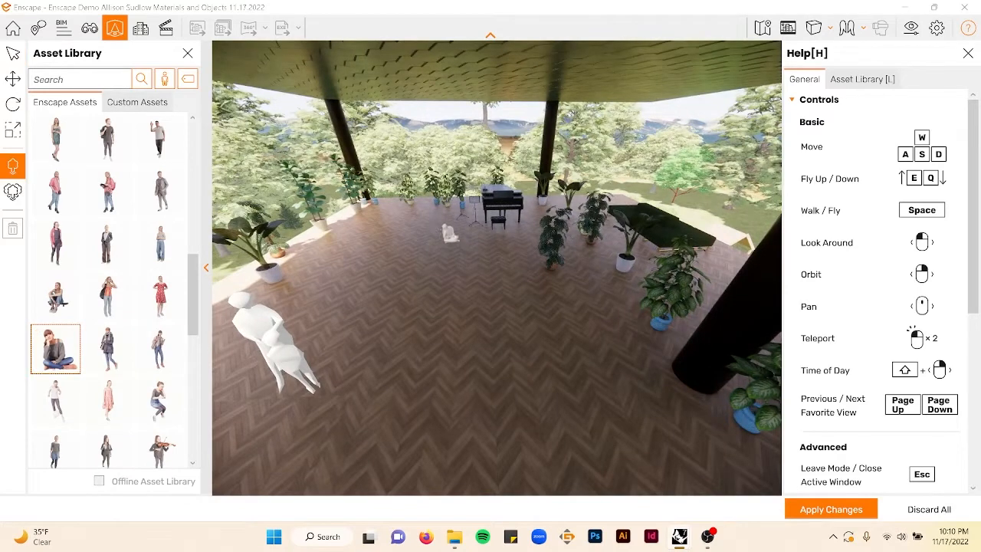
{"action": "key", "text": "Escape"}
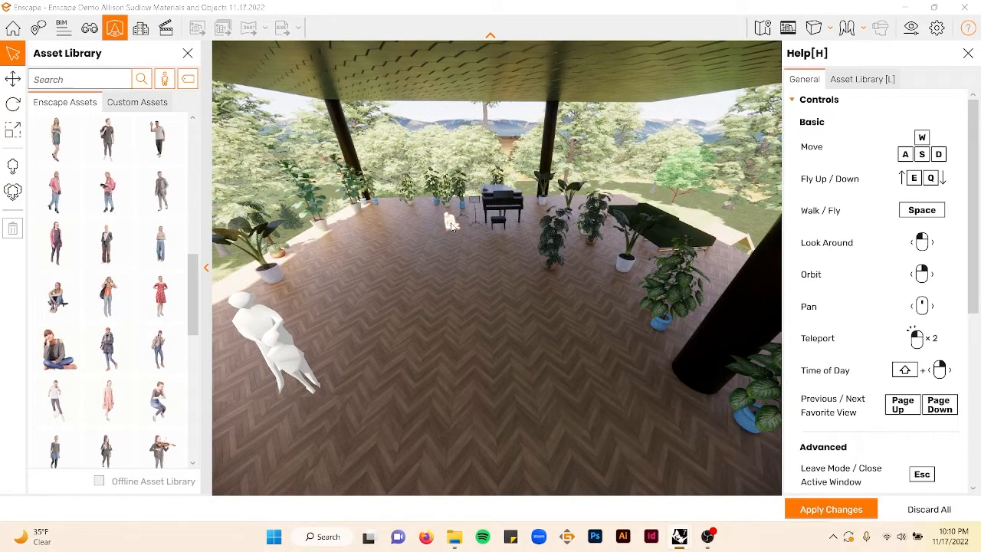
- Rotate the cross-legged sitting teenager to 55 degrees
{"action": "left_click", "coordinate": [12, 79]}
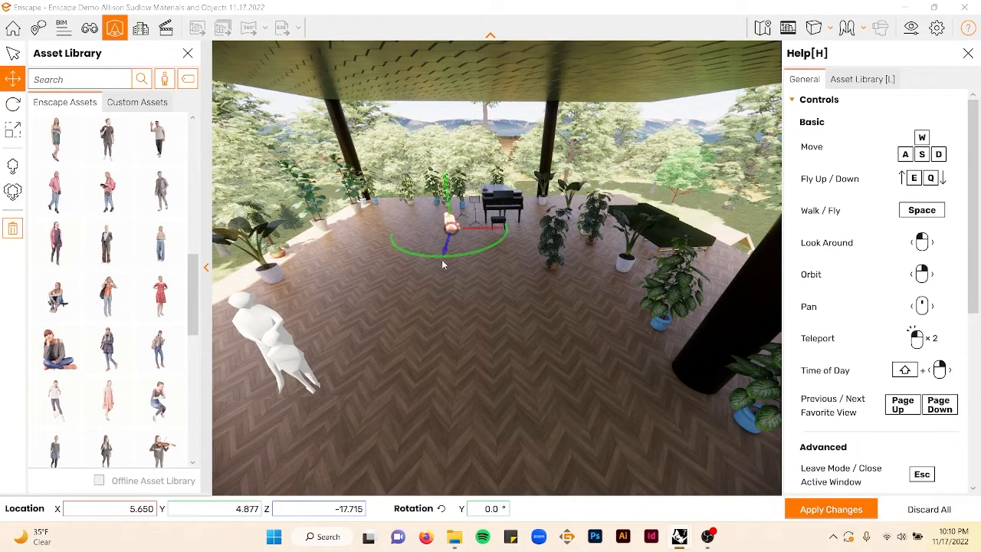
{"action": "right_click_drag", "start_coordinate": [463, 258], "coordinate": [522, 190]}
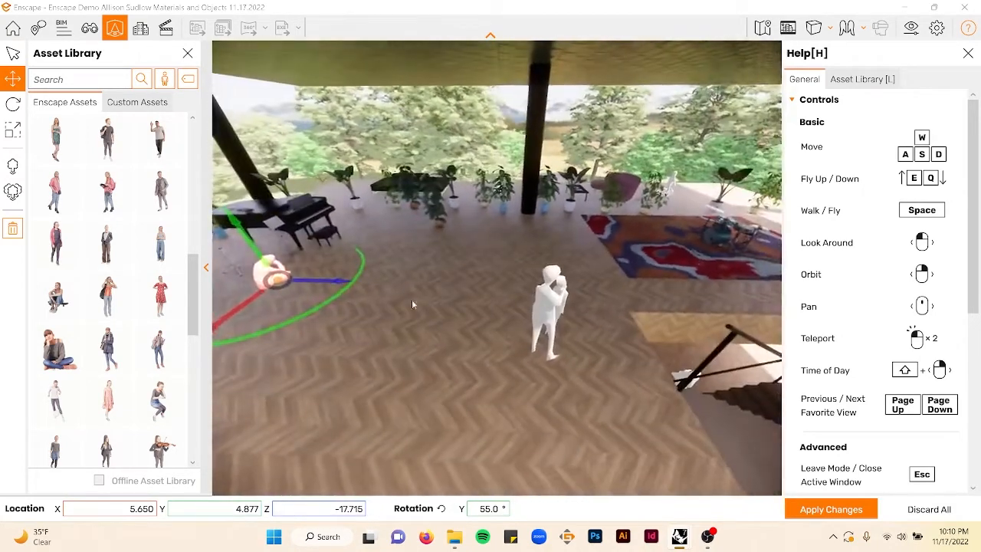
- Place a standing teenager among the plants behind the piano
{"action": "left_click", "coordinate": [108, 297]}
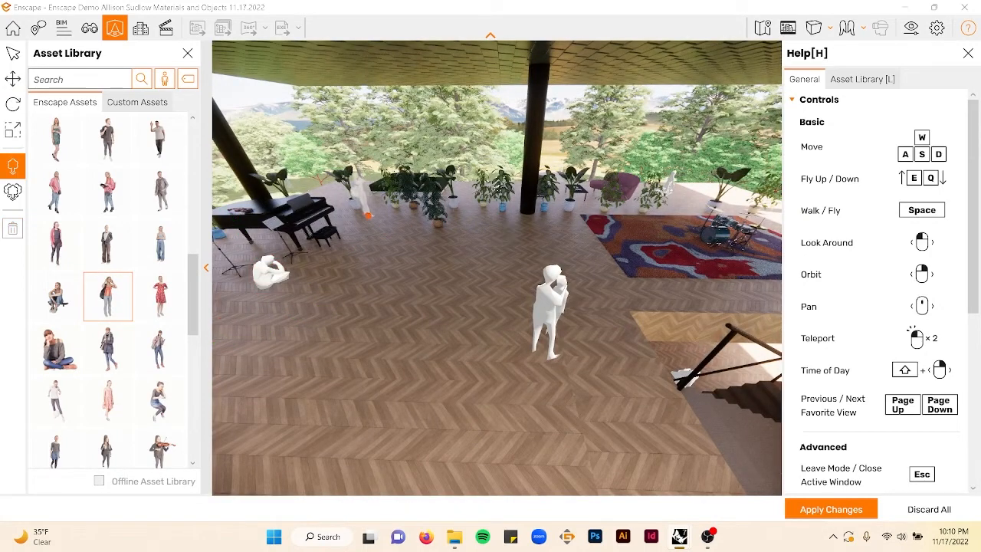
{"action": "left_click", "coordinate": [369, 215]}
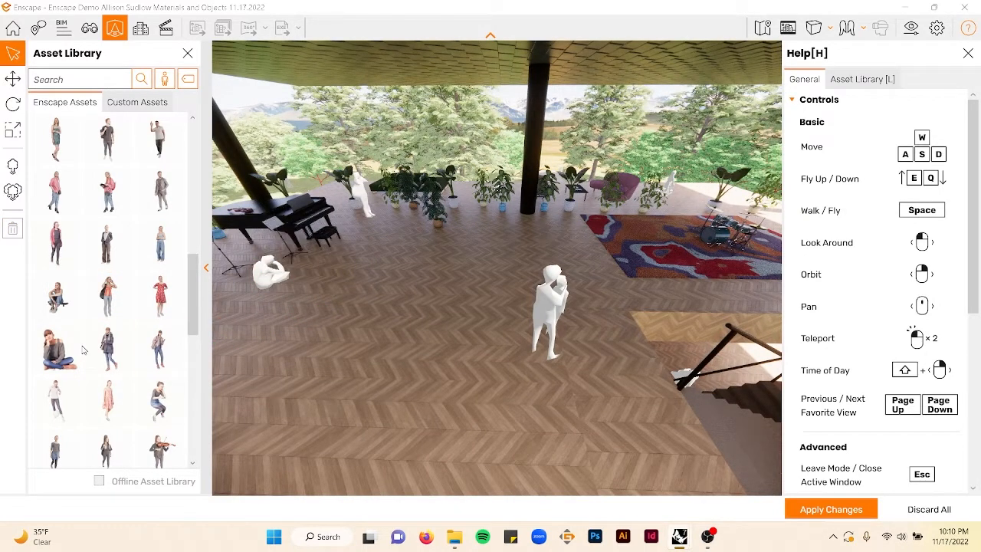
- Place a seated teenager next to the cross-legged teen near the piano
{"action": "scroll", "coordinate": [85, 350], "scroll_direction": "down", "scroll_amount": 3}
{"action": "scroll", "coordinate": [123, 354], "scroll_direction": "down", "scroll_amount": 4}
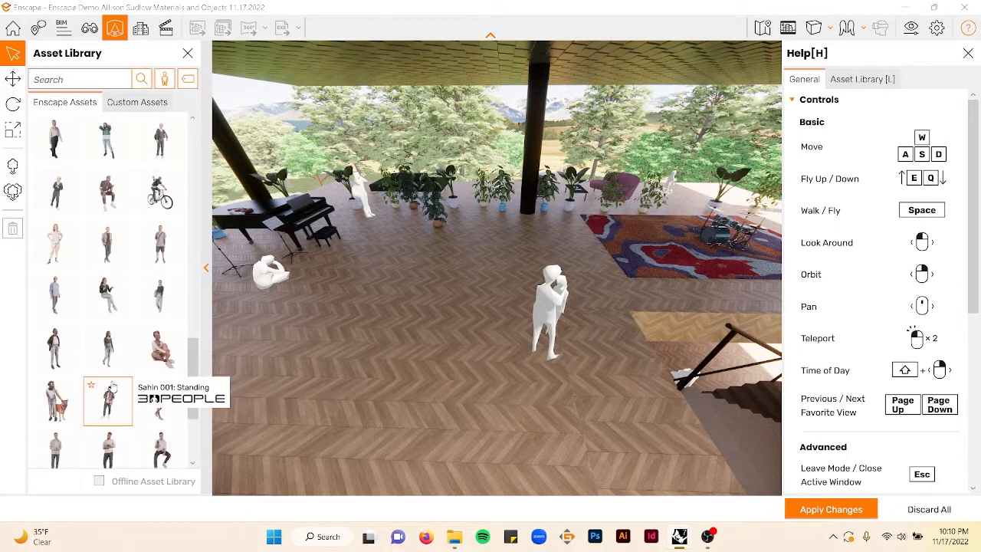
{"action": "left_click", "coordinate": [159, 348]}
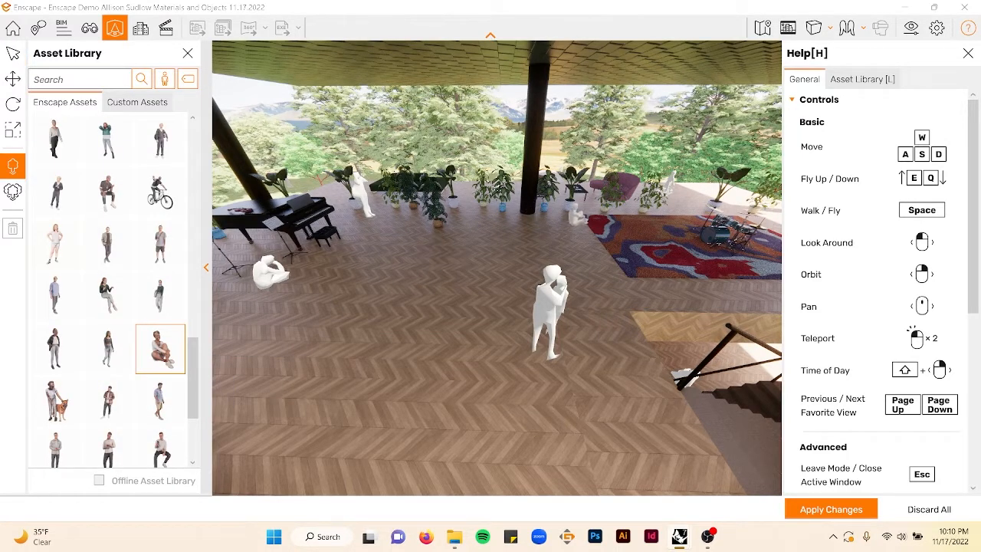
{"action": "left_click", "coordinate": [295, 332]}
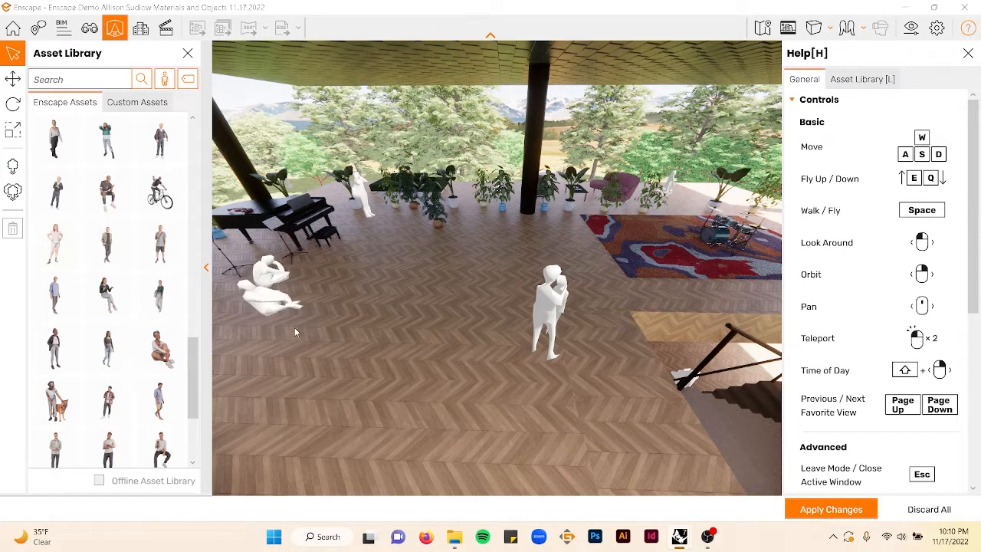
- Rotate the seated teenager near the piano to about 23 degrees
{"action": "left_click", "coordinate": [248, 303]}
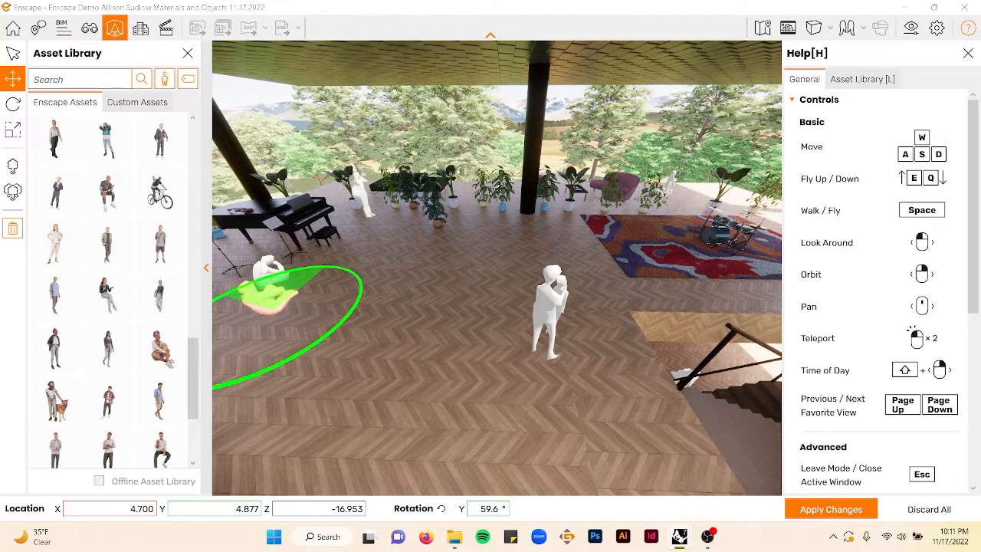
{"action": "left_click_drag", "start_coordinate": [303, 356], "coordinate": [276, 369]}
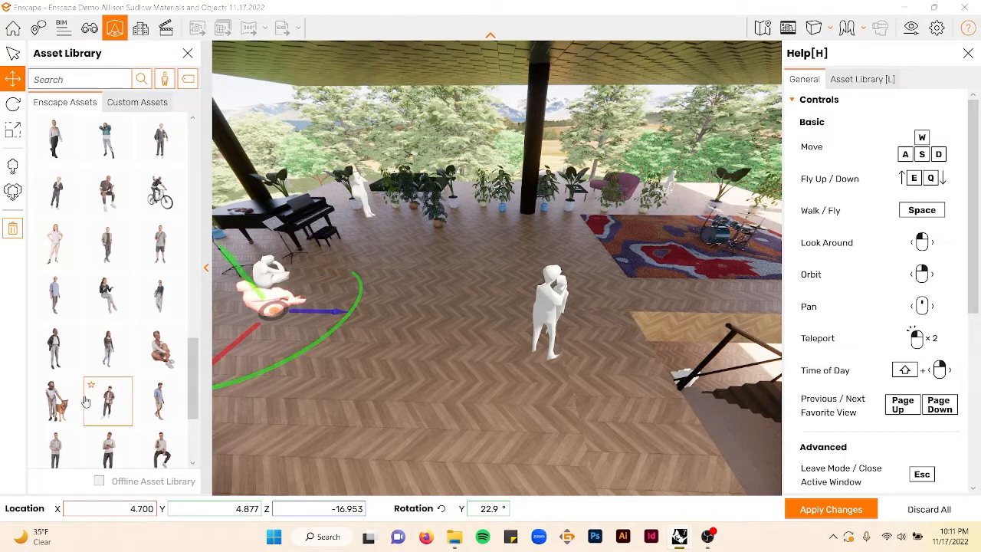
- Place a person walking a dog on the ground-floor terrace and rotate them to about 123 degrees
{"action": "left_click", "coordinate": [70, 404]}
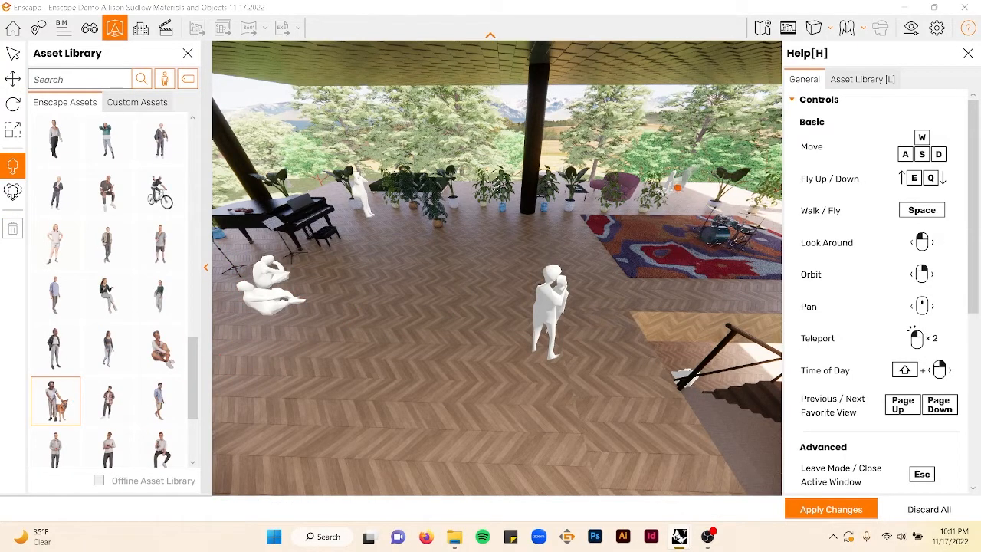
{"action": "key", "text": "Escape"}
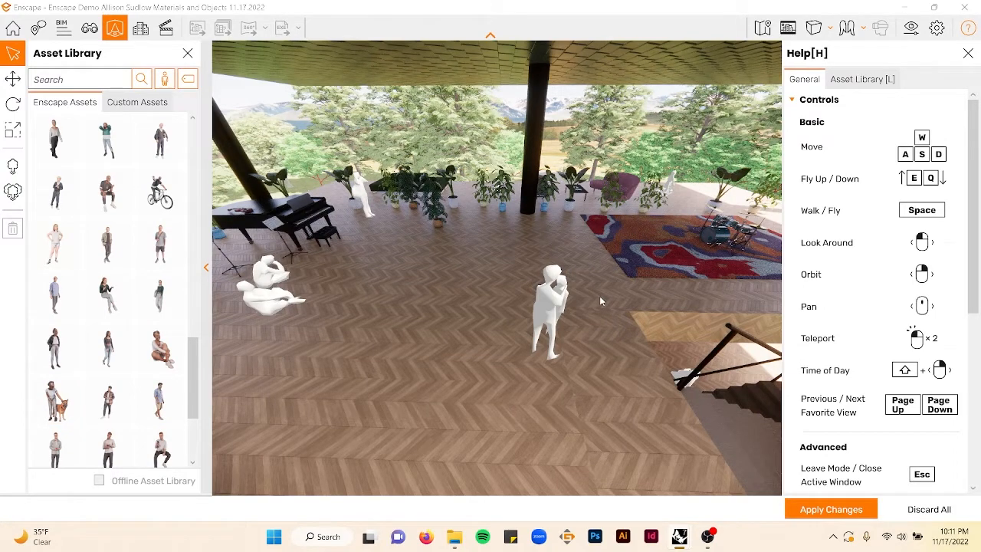
{"action": "key", "text": "e"}
{"action": "key", "text": "q"}
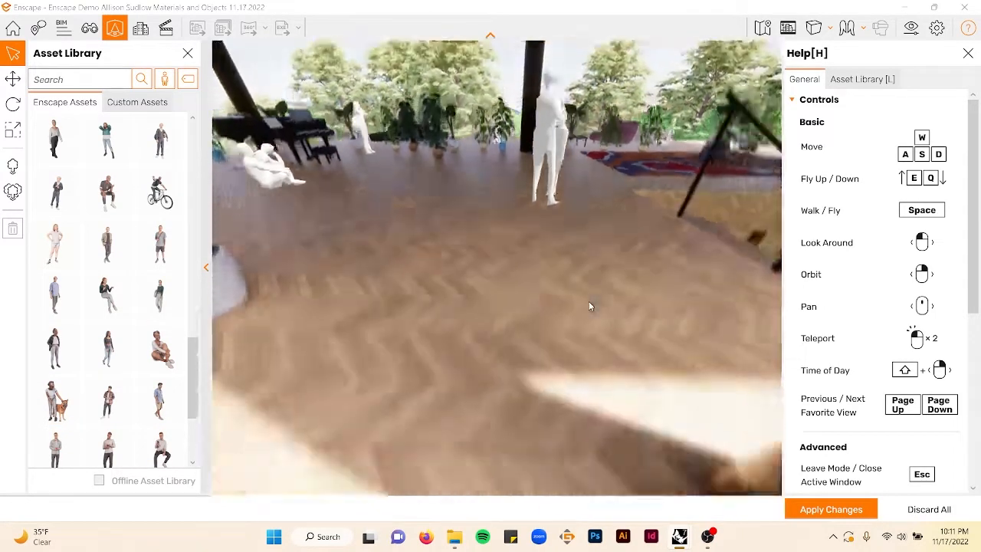
{"action": "key", "text": "s"}
{"action": "key", "text": "d"}
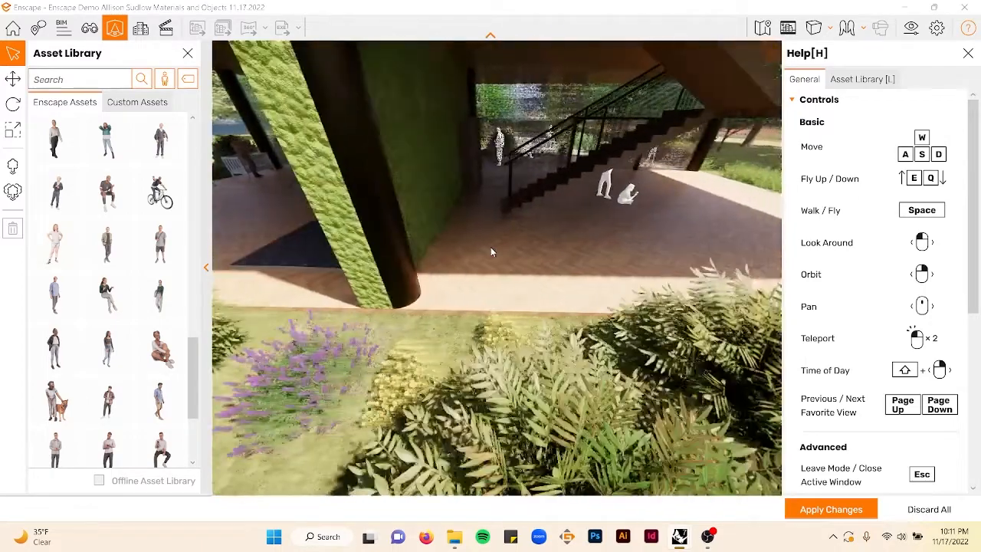
{"action": "key", "text": "d"}
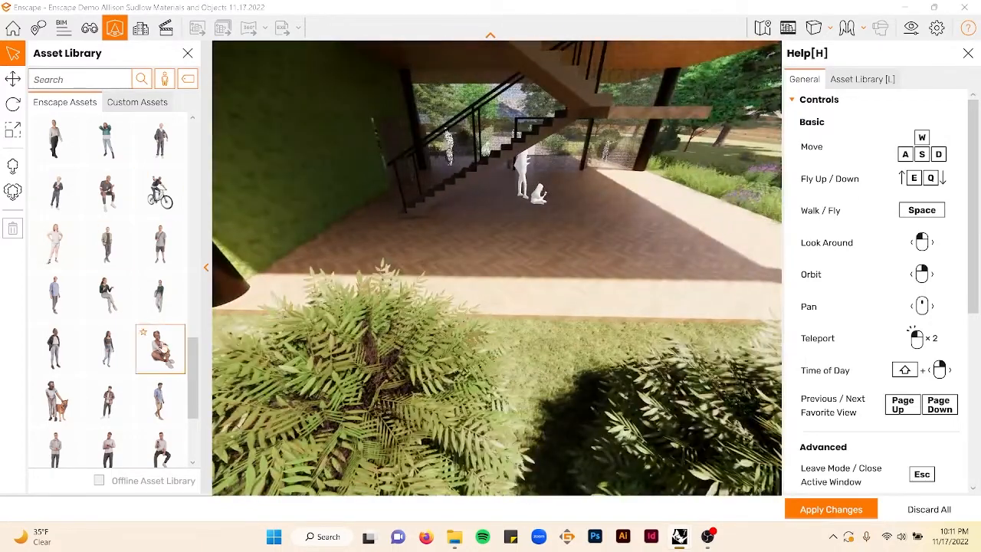
{"action": "left_click", "coordinate": [55, 400]}
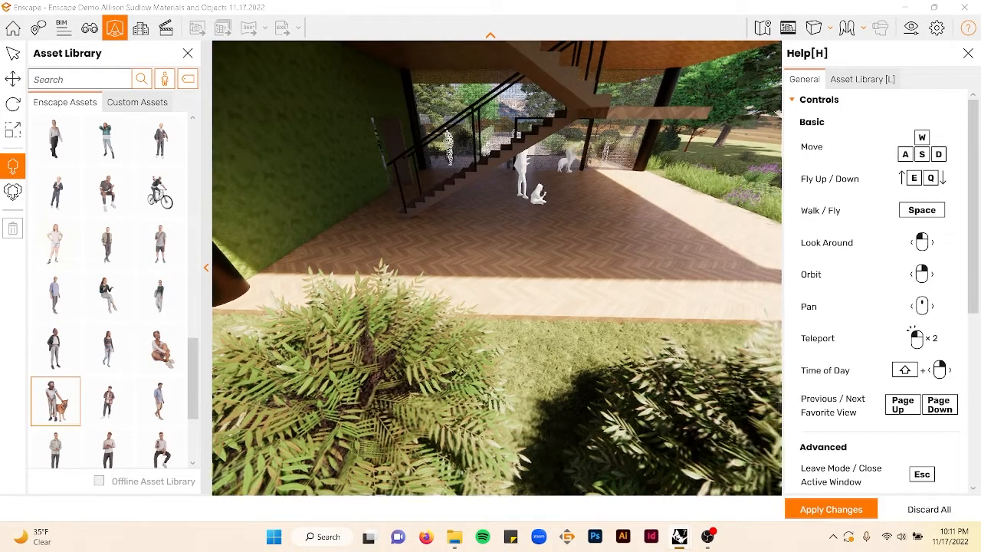
{"action": "right_click_drag", "start_coordinate": [529, 192], "coordinate": [464, 212]}
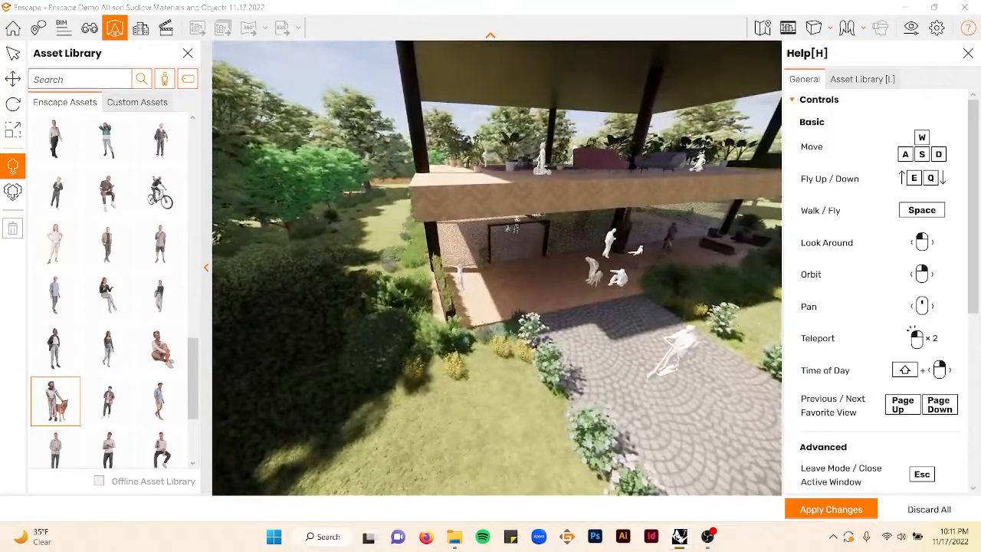
{"action": "left_click", "coordinate": [583, 282]}
{"action": "key", "text": "Escape"}
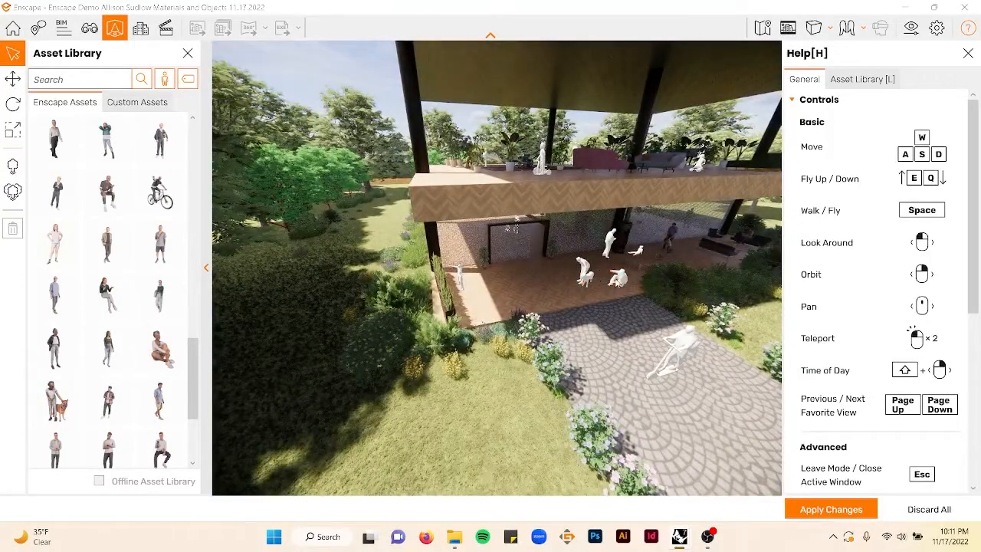
{"action": "left_click", "coordinate": [5, 81]}
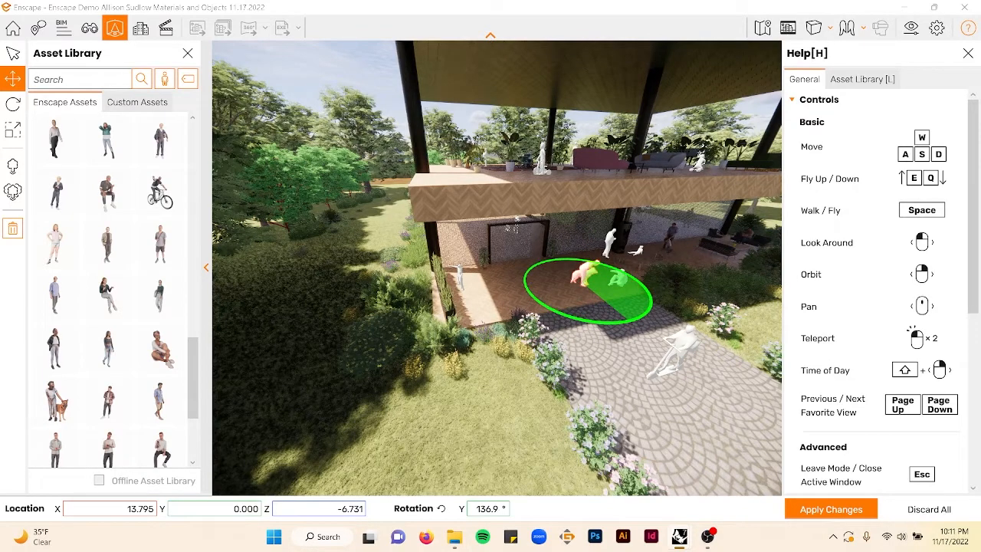
{"action": "left_click_drag", "start_coordinate": [591, 323], "coordinate": [573, 321]}
- Place a standing woman on the upper floor beside the rug near the plants
{"action": "right_click_drag", "start_coordinate": [440, 282], "coordinate": [441, 235]}
{"action": "key", "text": "w"}
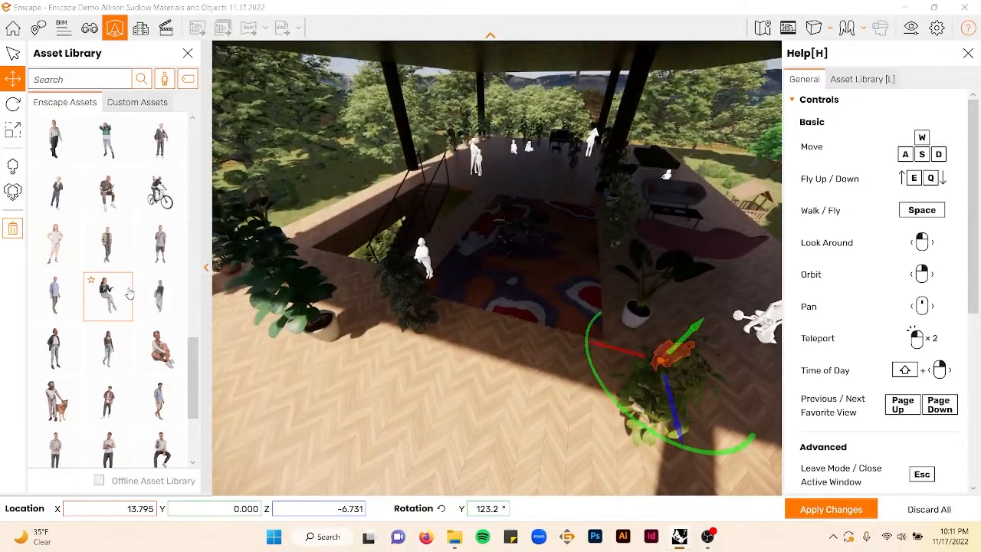
{"action": "scroll", "coordinate": [131, 293], "scroll_direction": "down", "scroll_amount": 3}
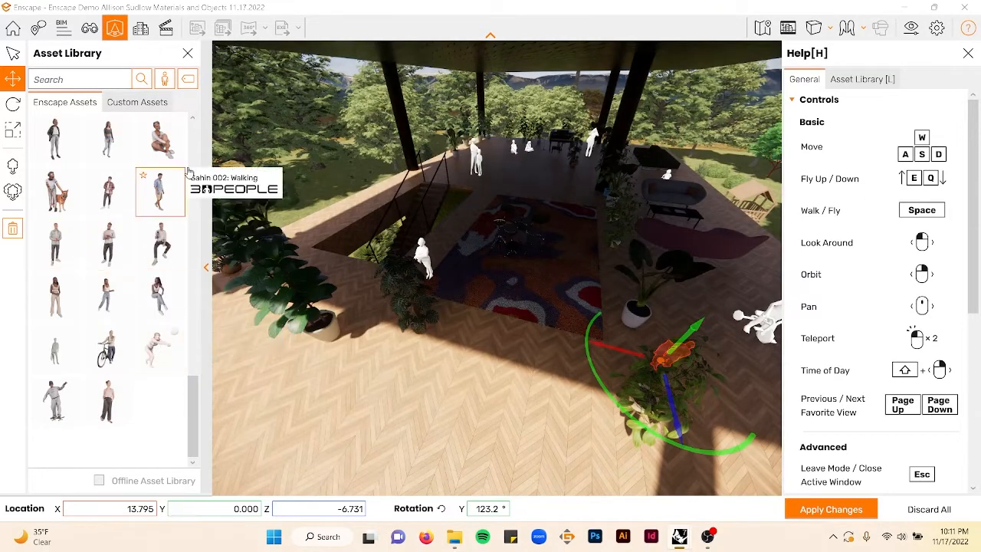
{"action": "left_click", "coordinate": [55, 295]}
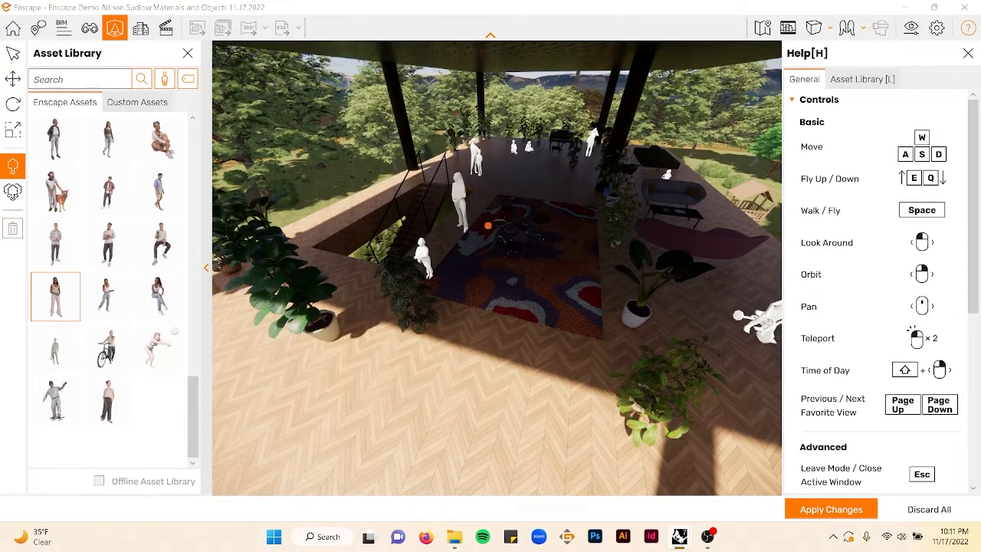
{"action": "left_click", "coordinate": [557, 195]}
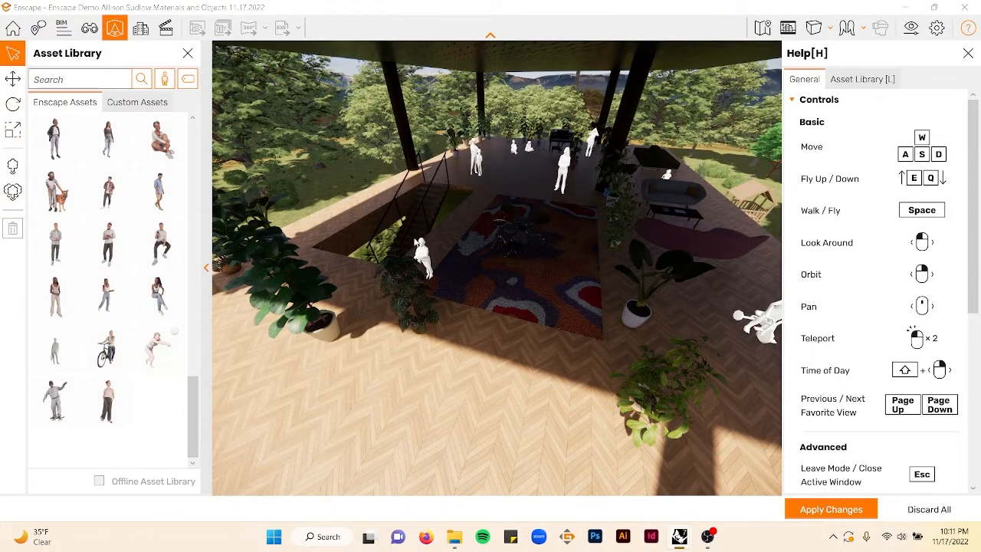
- Clear the Teenager filter and place a woman in a patterned dress by the stair opening upstairs
{"action": "left_click", "coordinate": [186, 80]}
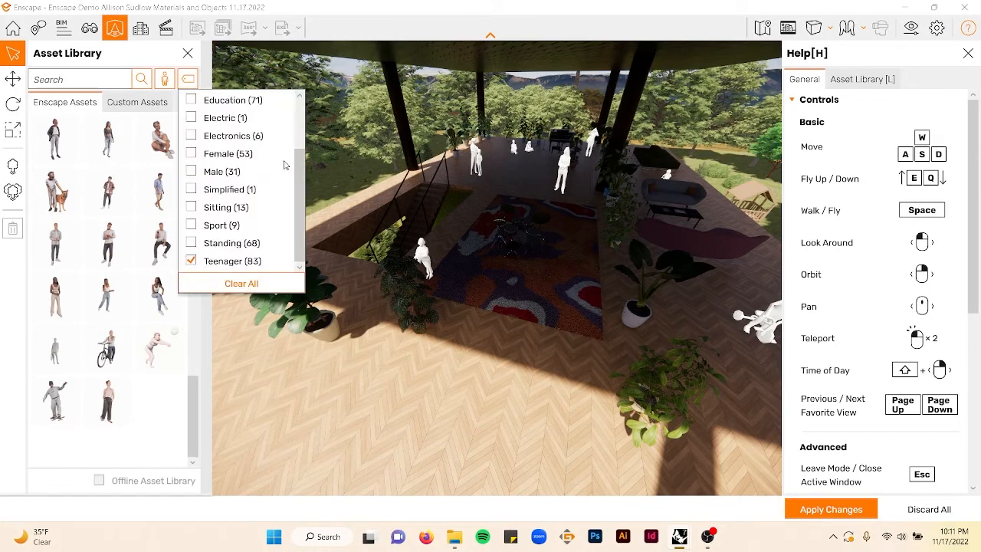
{"action": "left_click", "coordinate": [192, 261]}
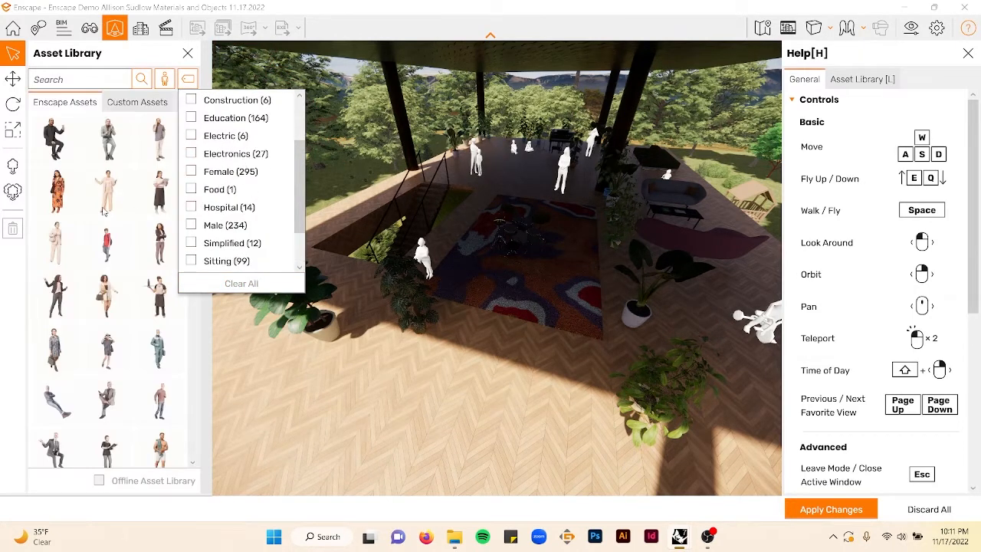
{"action": "left_click", "coordinate": [55, 192]}
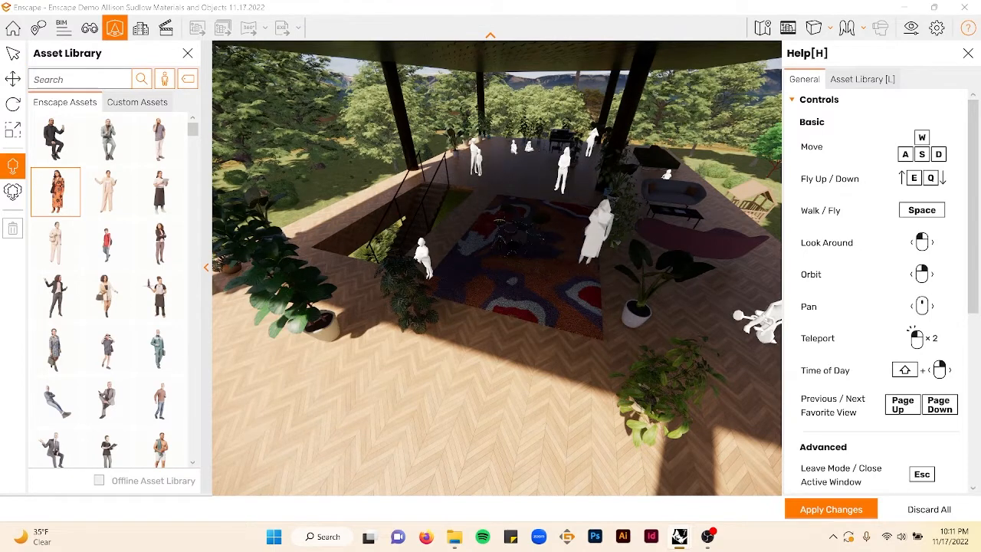
{"action": "left_click", "coordinate": [450, 272]}
{"action": "key", "text": "Escape"}
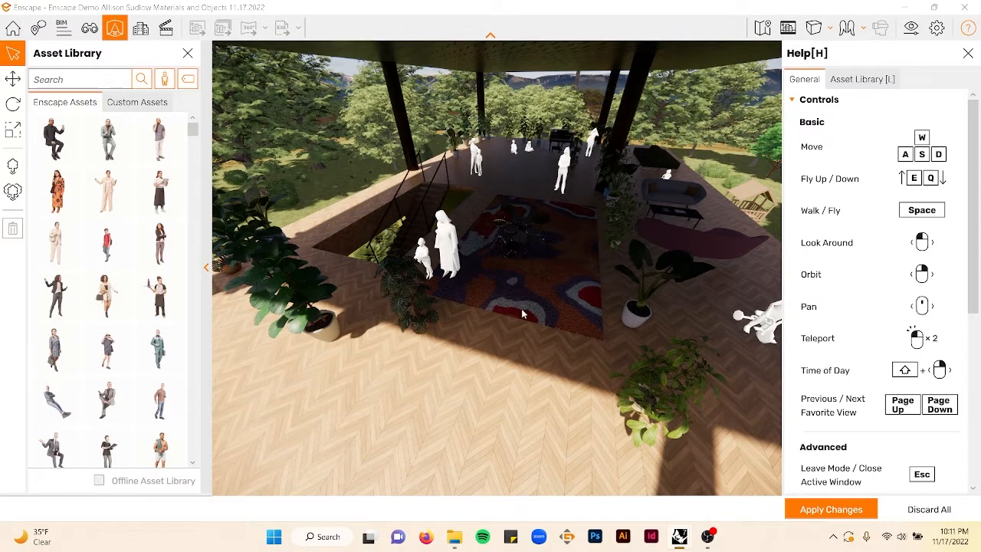
- Place a woman in a green dress on the ground-floor terrace near the dog walker and rotate her to about 331 degrees
{"action": "right_click_drag", "start_coordinate": [522, 308], "coordinate": [581, 296]}
{"action": "key", "text": "w"}
{"action": "key", "text": "e"}
{"action": "key", "text": "d"}
{"action": "key", "text": "s"}
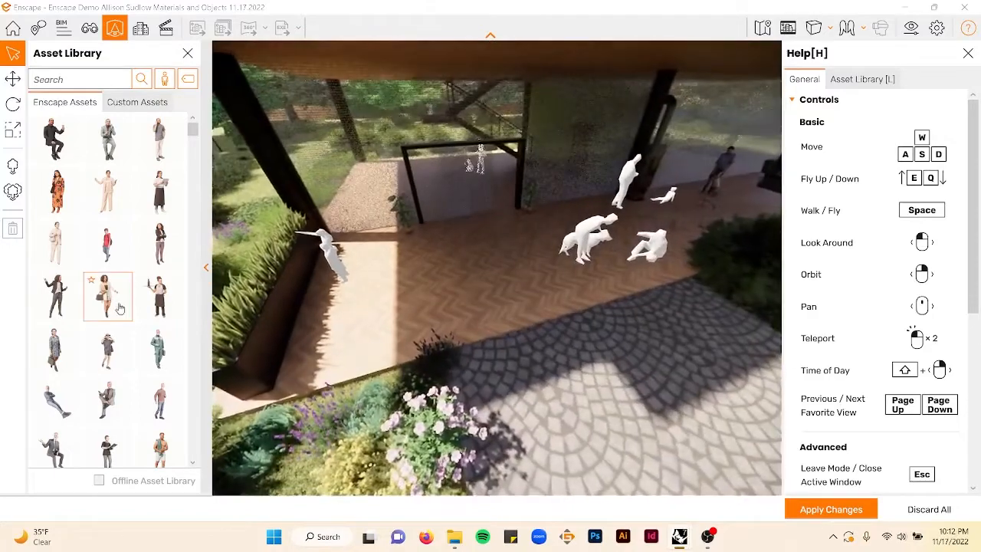
{"action": "left_click", "coordinate": [114, 301]}
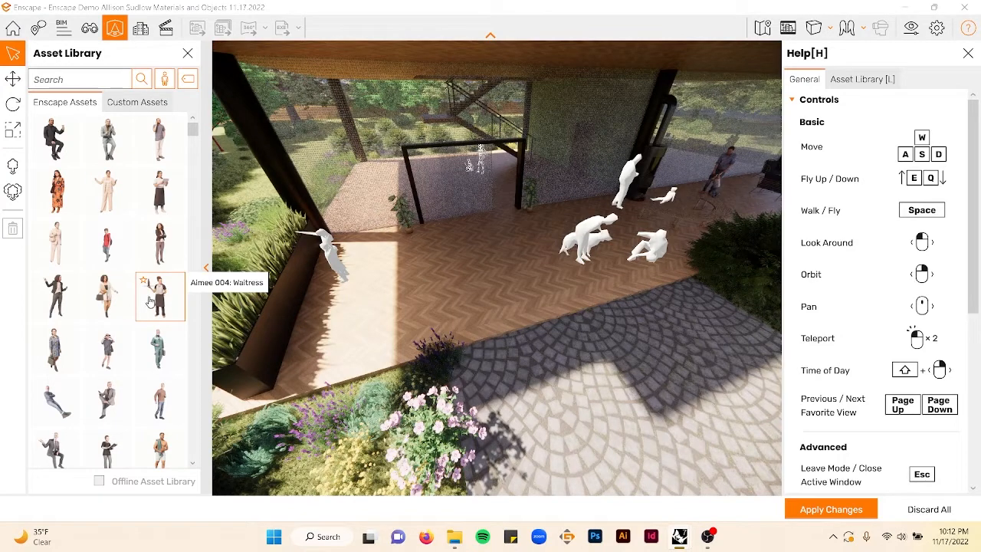
{"action": "scroll", "coordinate": [148, 303], "scroll_direction": "down", "scroll_amount": 5}
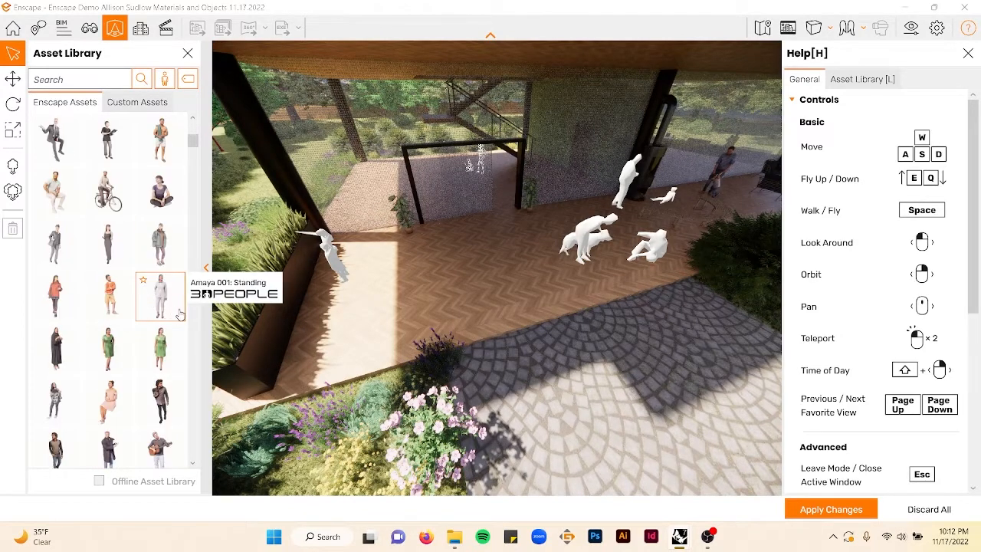
{"action": "left_click", "coordinate": [108, 347]}
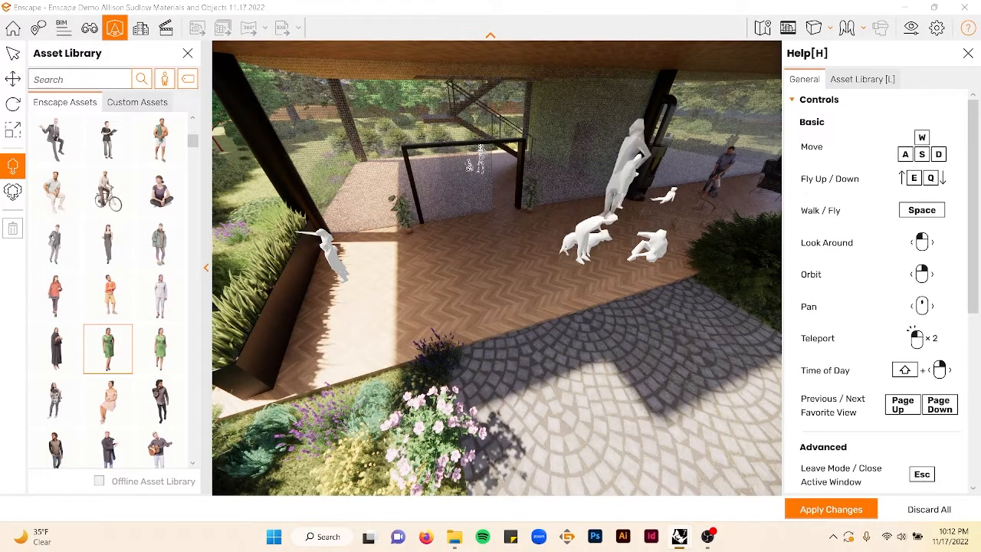
{"action": "left_click", "coordinate": [738, 201]}
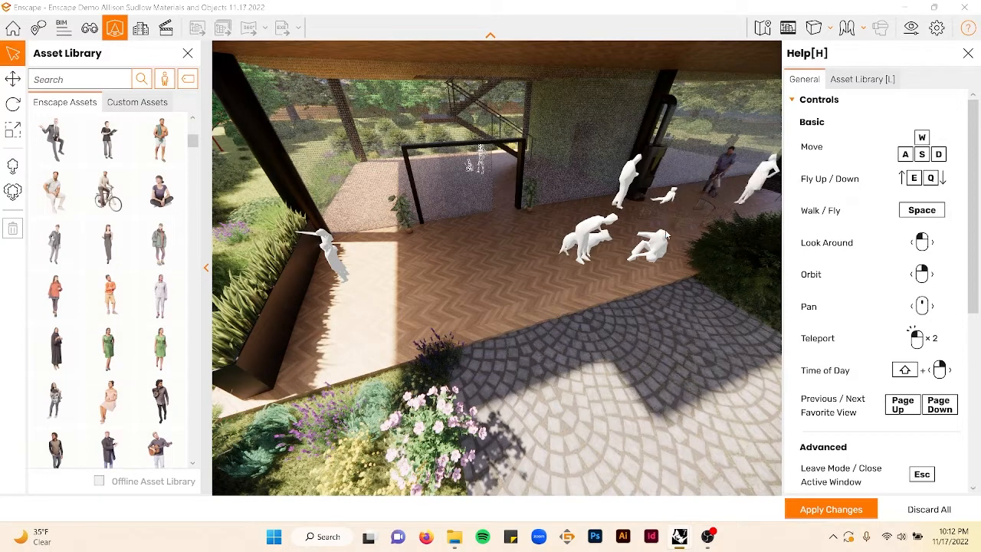
{"action": "left_click", "coordinate": [11, 79]}
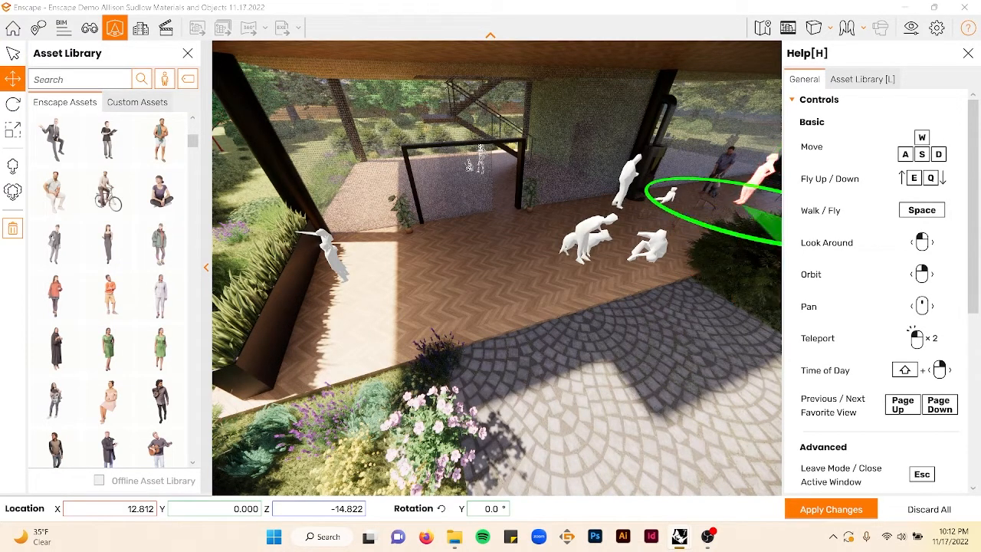
{"action": "left_click_drag", "start_coordinate": [775, 242], "coordinate": [738, 213]}
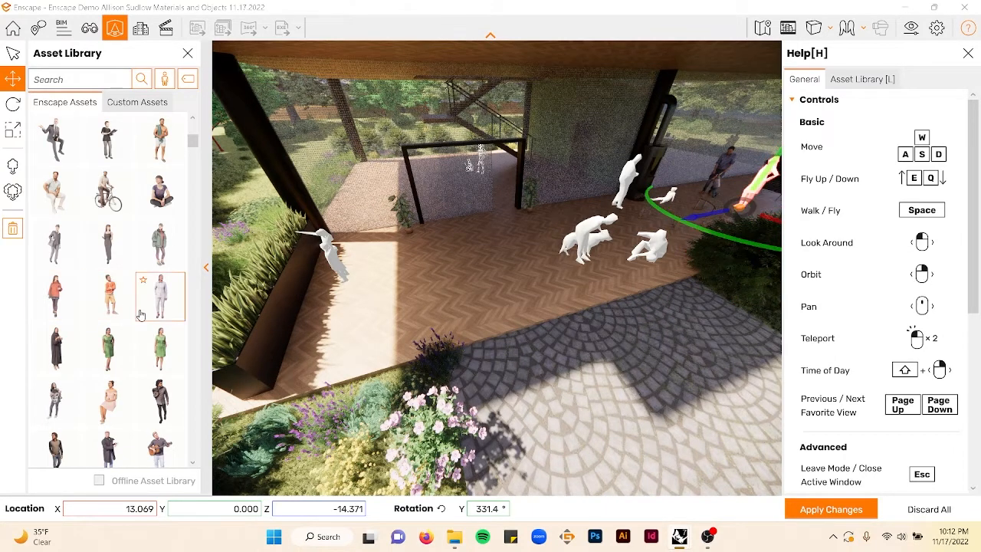
- Place a woman in a long dark dress among the figures on the ground-floor terrace and adjust her orientation slightly
{"action": "left_click", "coordinate": [55, 349]}
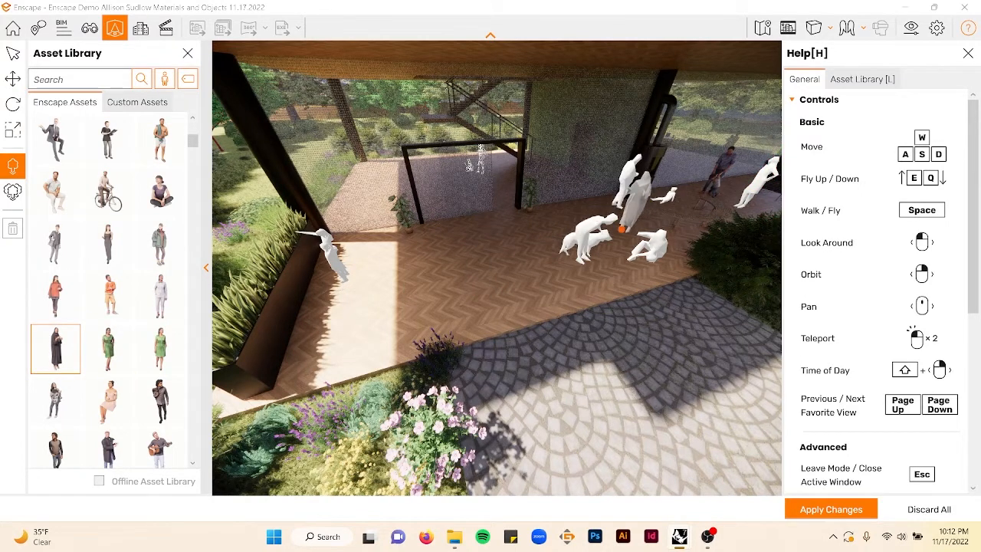
{"action": "left_click", "coordinate": [630, 225]}
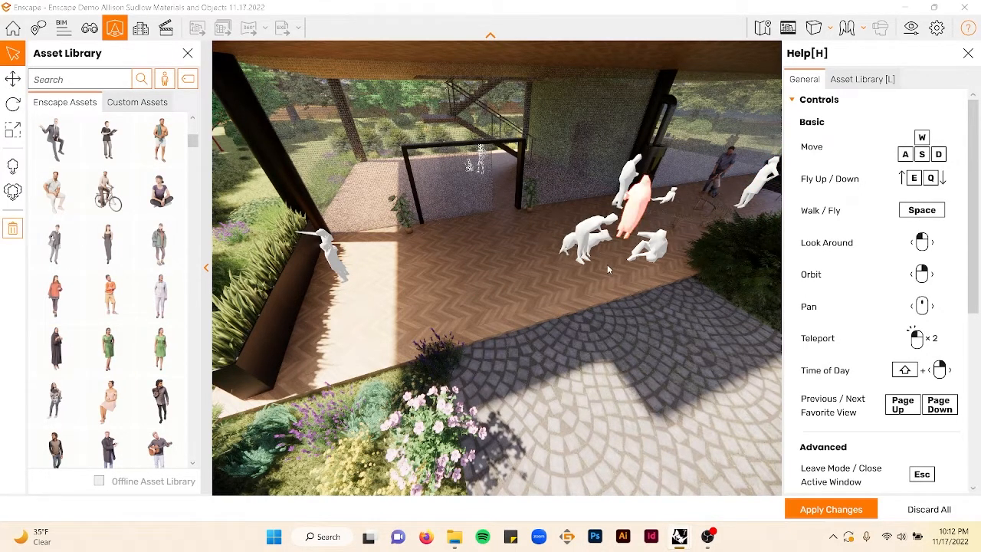
{"action": "left_click", "coordinate": [18, 84]}
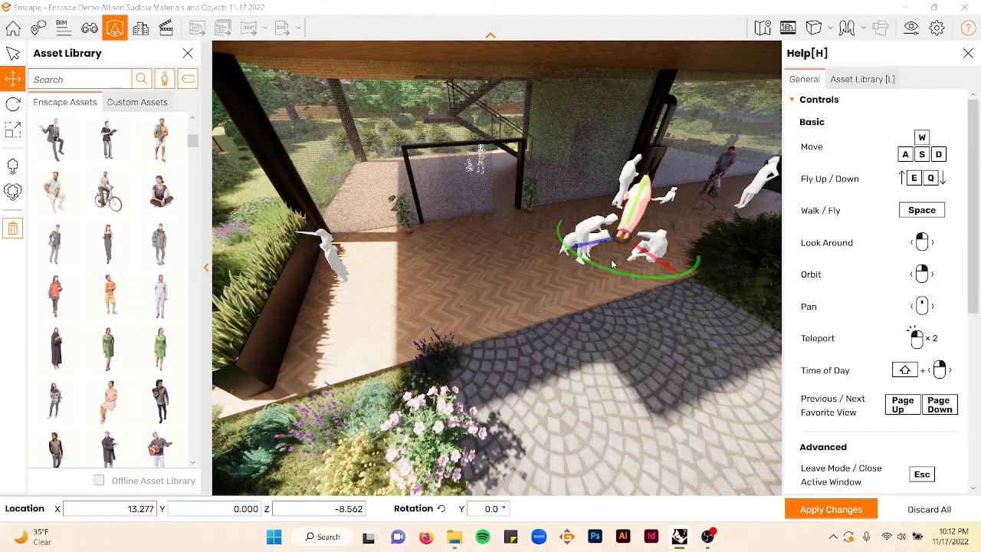
{"action": "left_click_drag", "start_coordinate": [680, 270], "coordinate": [669, 274]}
{"action": "scroll", "coordinate": [143, 279], "scroll_direction": "down", "scroll_amount": 2}
{"action": "key", "text": "Escape"}
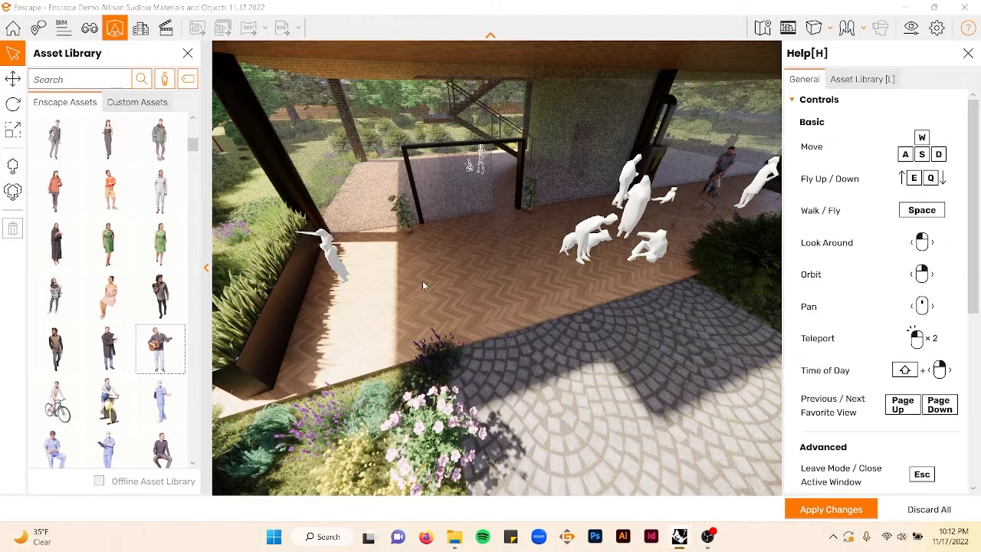
- Place a person playing guitar beside the piano on the upper floor
{"action": "key", "text": "e"}
{"action": "key", "text": "w"}
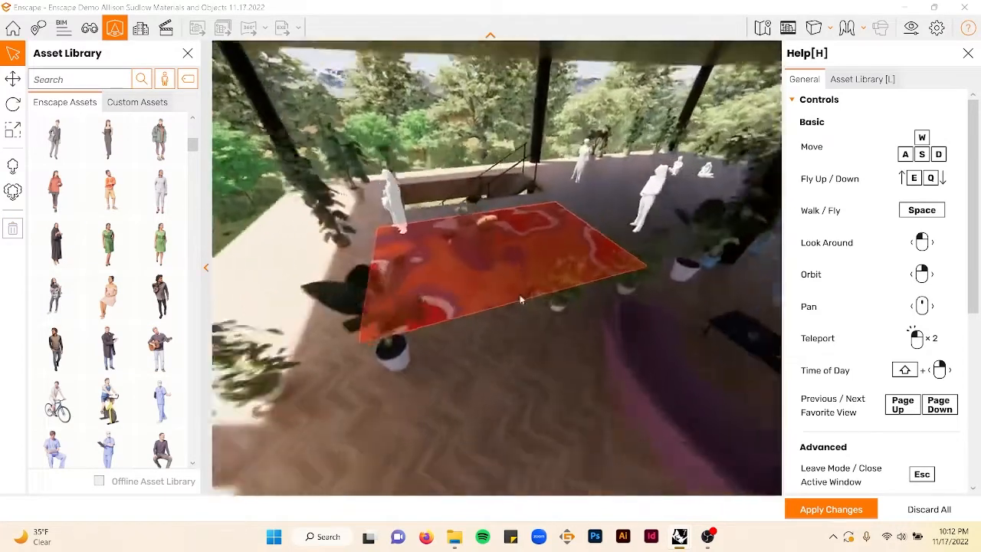
{"action": "key", "text": "w"}
{"action": "key", "text": "e"}
{"action": "right_click_drag", "start_coordinate": [644, 298], "coordinate": [649, 301], "text": "shift"}
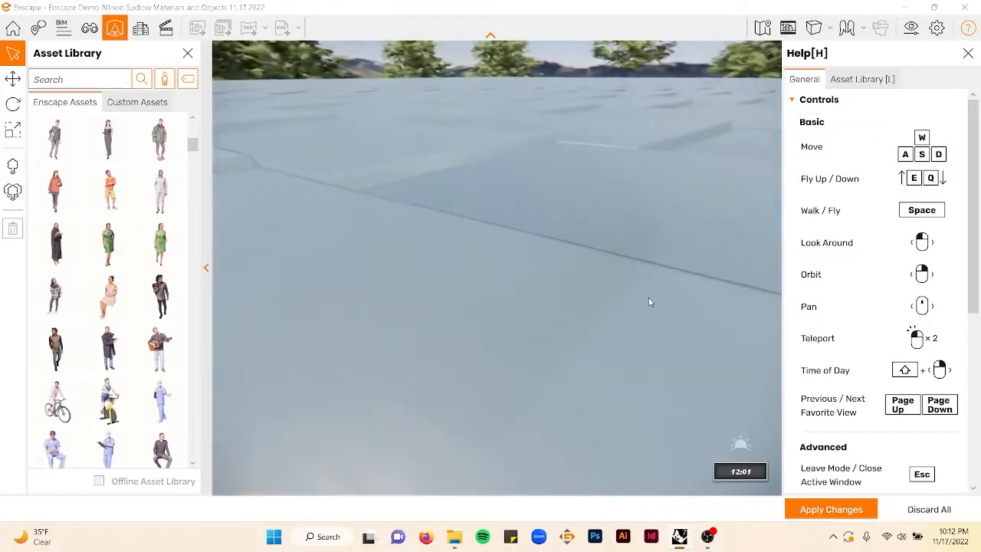
{"action": "key", "text": "q"}
{"action": "key", "text": "w"}
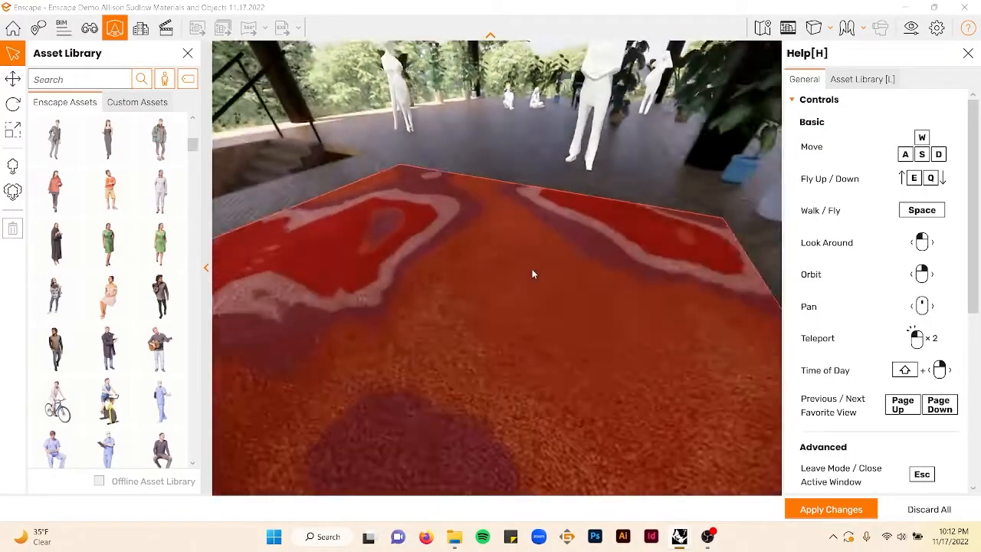
{"action": "key", "text": "e"}
{"action": "key", "text": "w"}
{"action": "key", "text": "e"}
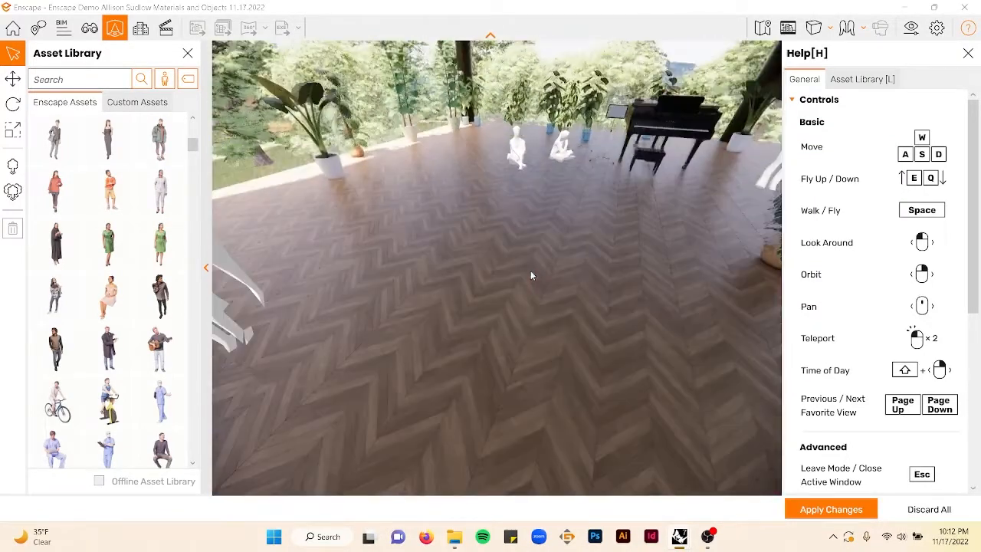
{"action": "left_click", "coordinate": [160, 349]}
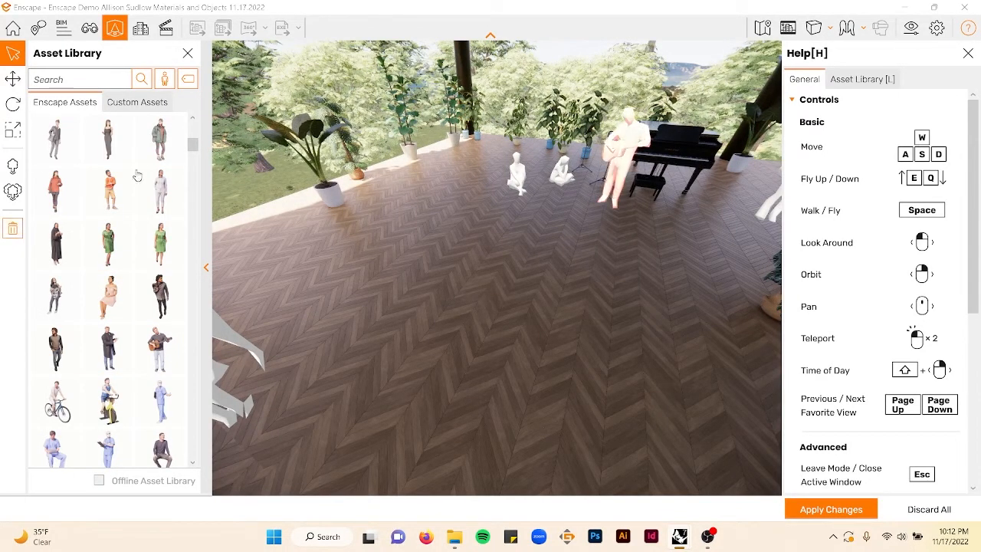
- Place a walking man on the upper floor among the potted plants near the seated figures
{"action": "left_click", "coordinate": [14, 81]}
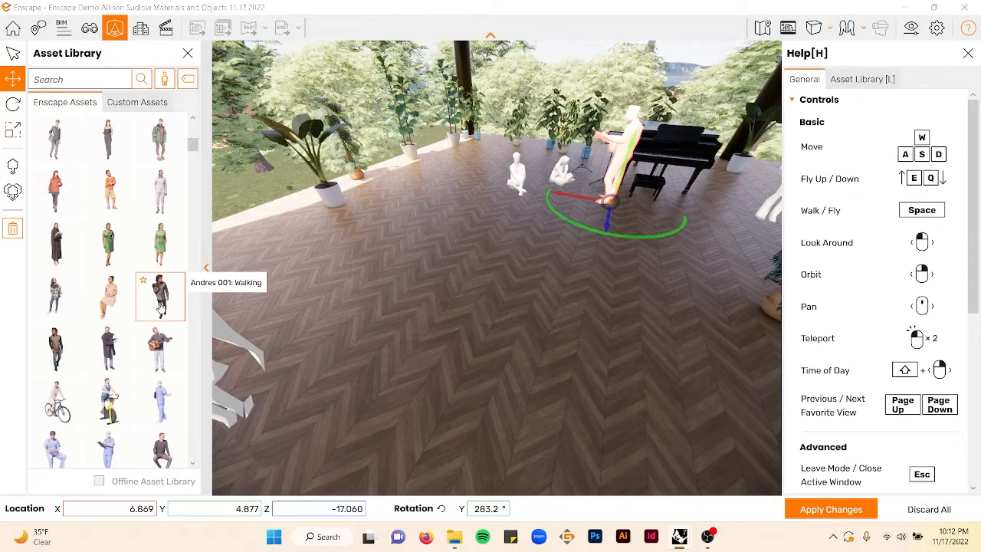
{"action": "left_click", "coordinate": [160, 299]}
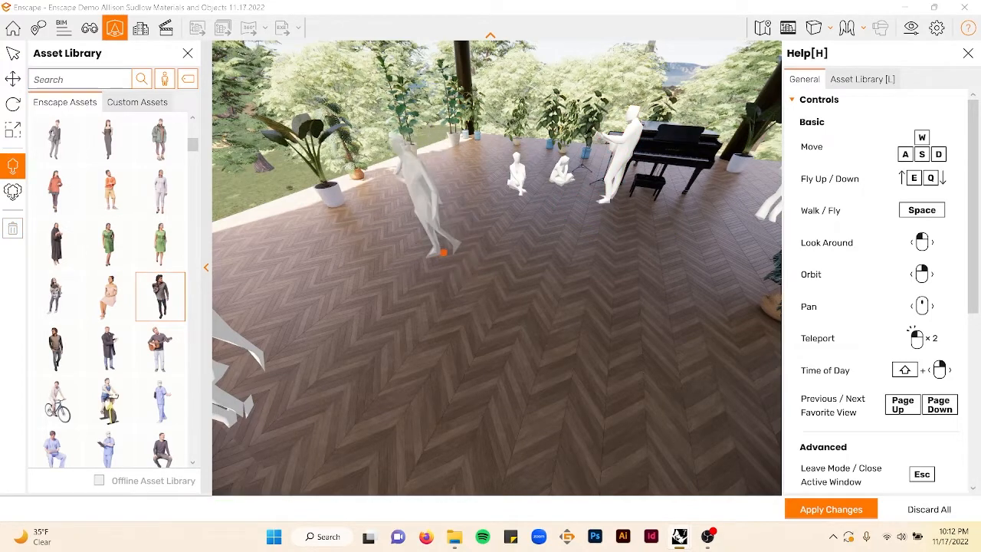
{"action": "left_click", "coordinate": [444, 251]}
- Place a seated woman on the grey sofa in the downstairs lounge area
{"action": "right_click_drag", "start_coordinate": [497, 284], "coordinate": [520, 319]}
{"action": "key", "text": "w"}
{"action": "key", "text": "w"}
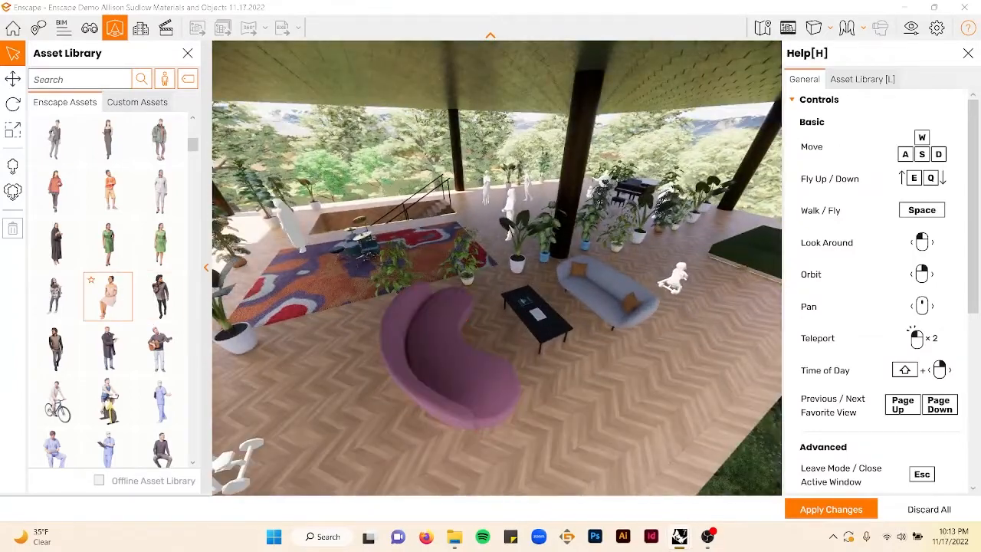
{"action": "left_click", "coordinate": [108, 295]}
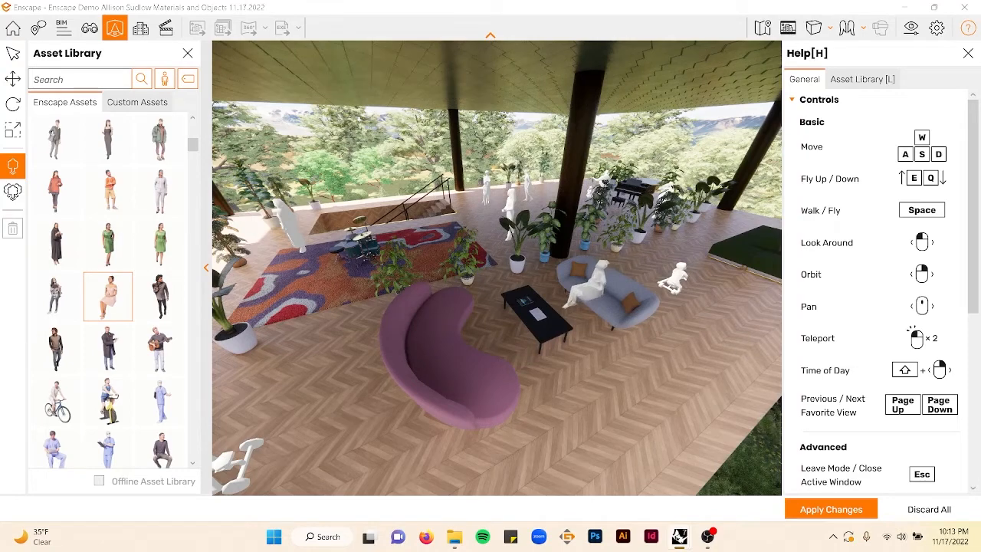
{"action": "left_click", "coordinate": [595, 289]}
- Filter the people assets to Male and place a seated man beside the coffee table
{"action": "right_click_drag", "start_coordinate": [543, 371], "coordinate": [389, 341]}
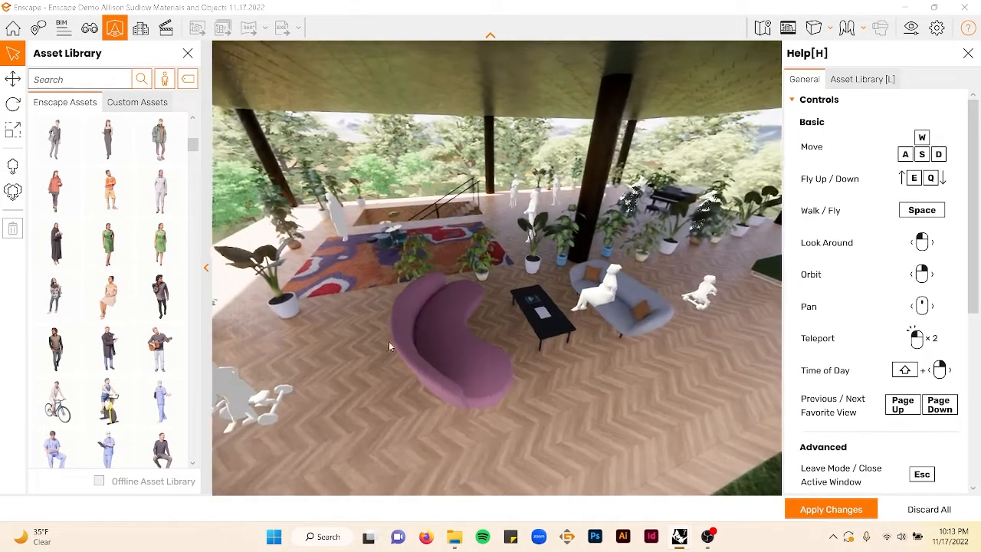
{"action": "scroll", "coordinate": [107, 299], "scroll_direction": "down", "scroll_amount": 4}
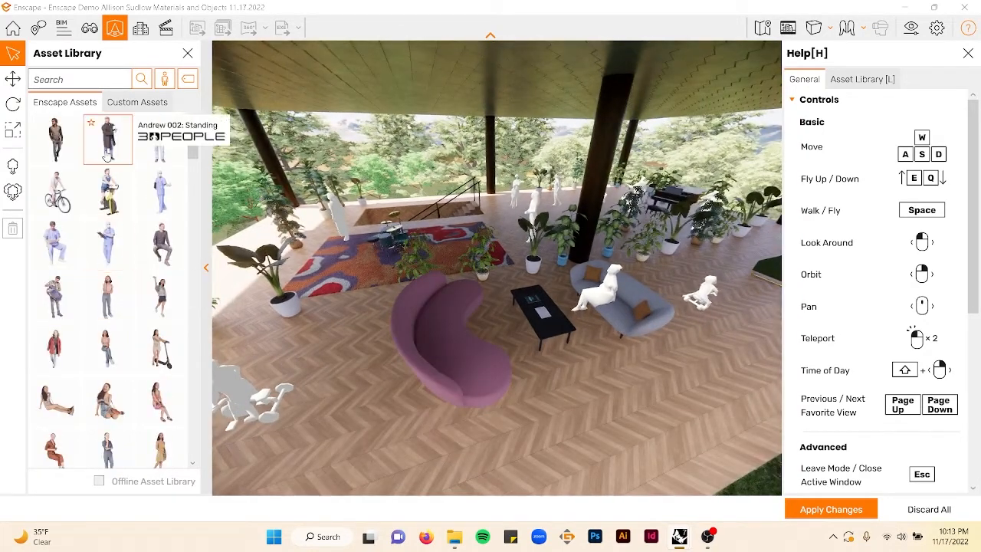
{"action": "scroll", "coordinate": [127, 318], "scroll_direction": "down", "scroll_amount": 4}
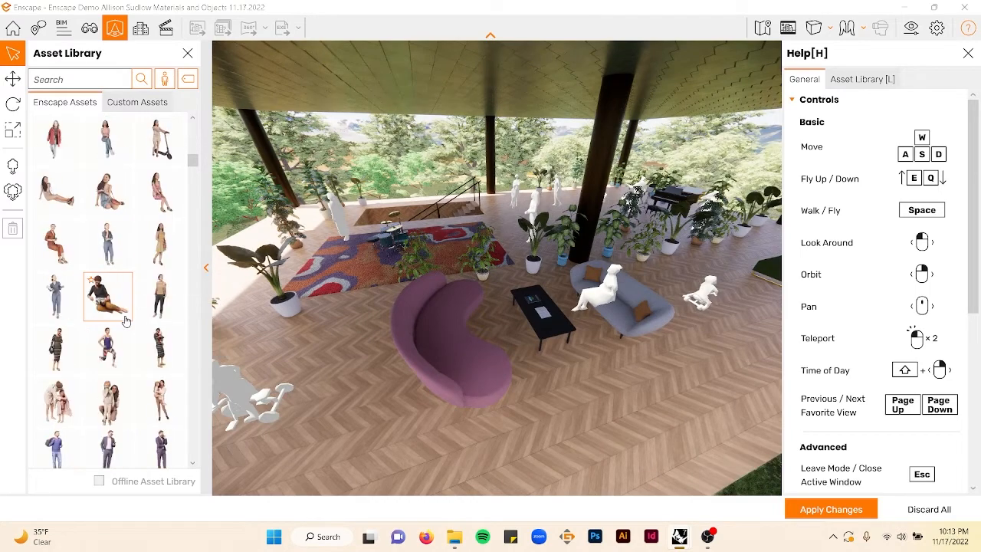
{"action": "scroll", "coordinate": [128, 322], "scroll_direction": "down", "scroll_amount": 4}
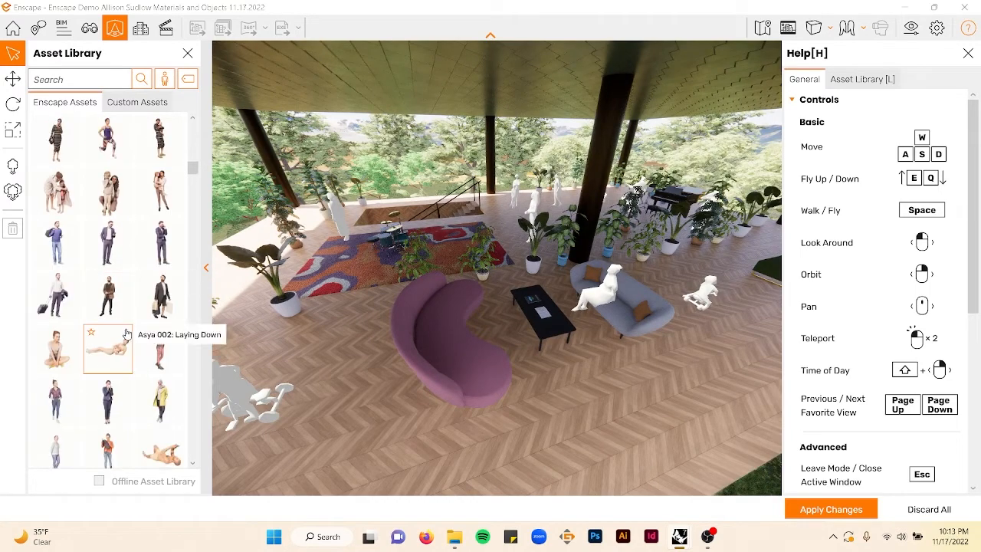
{"action": "left_click", "coordinate": [186, 79]}
{"action": "scroll", "coordinate": [222, 198], "scroll_direction": "up", "scroll_amount": 2}
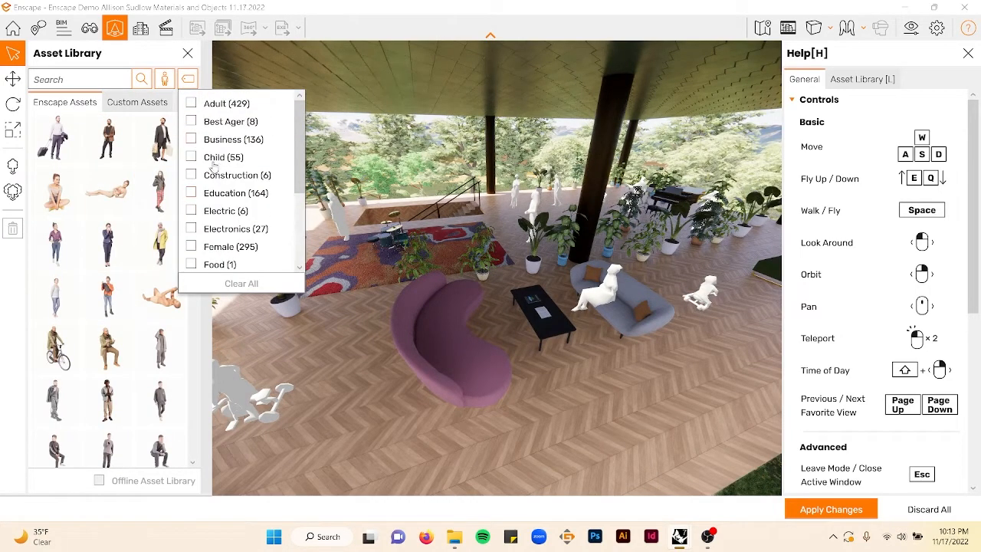
{"action": "scroll", "coordinate": [238, 180], "scroll_direction": "down", "scroll_amount": 3}
{"action": "left_click", "coordinate": [190, 178]}
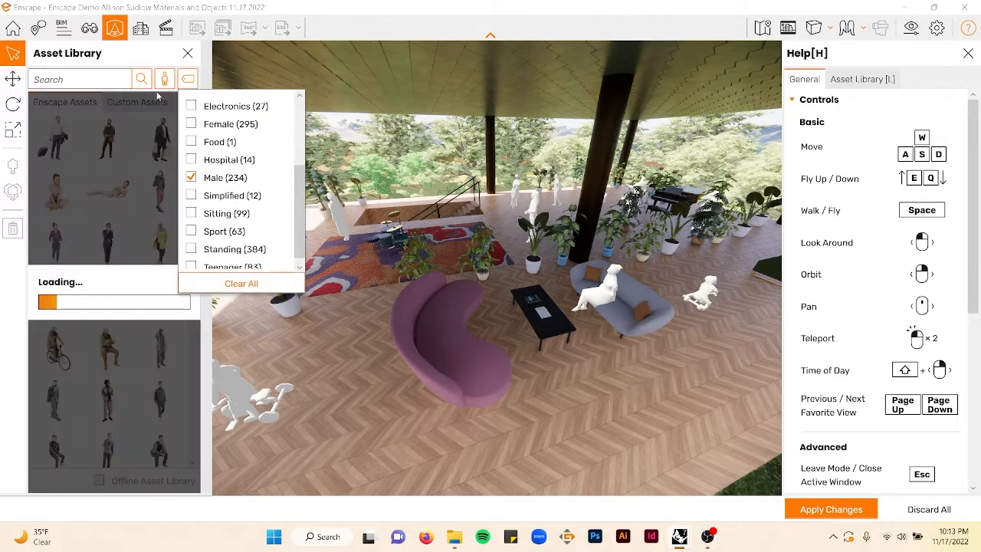
{"action": "left_click", "coordinate": [140, 62]}
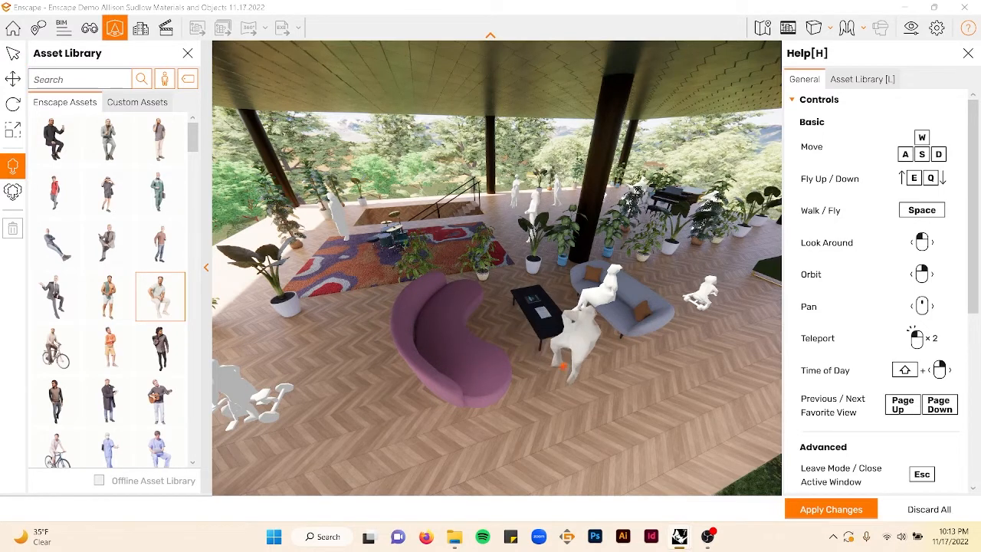
{"action": "left_click", "coordinate": [581, 360]}
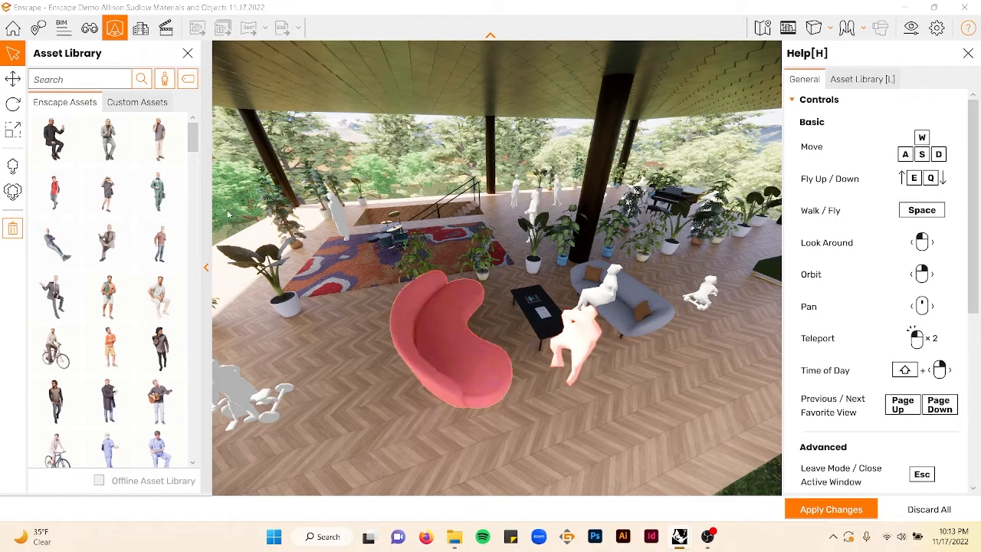
- Move the seated man onto the pink curved sofa and rotate him to about 150 degrees
{"action": "left_click", "coordinate": [12, 79]}
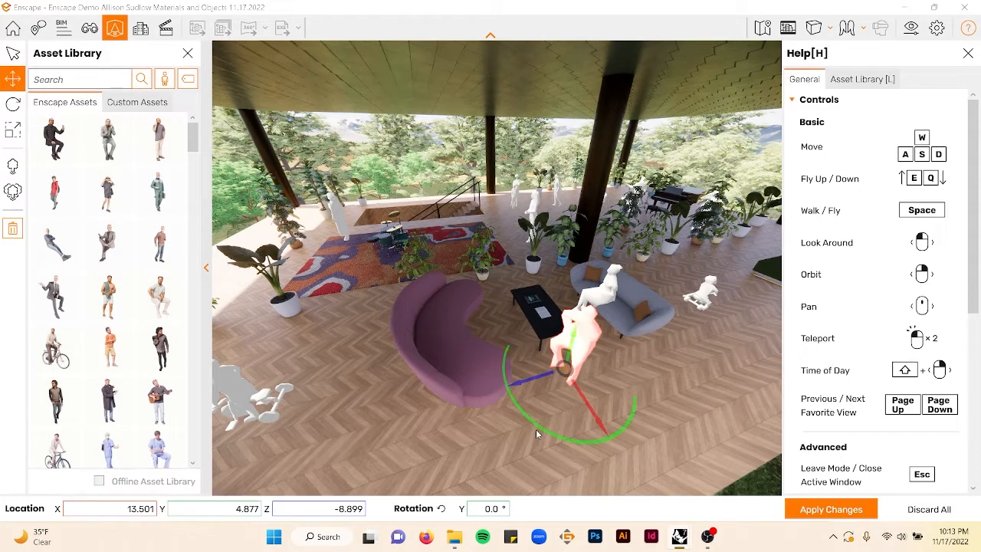
{"action": "left_click_drag", "start_coordinate": [542, 430], "coordinate": [475, 394]}
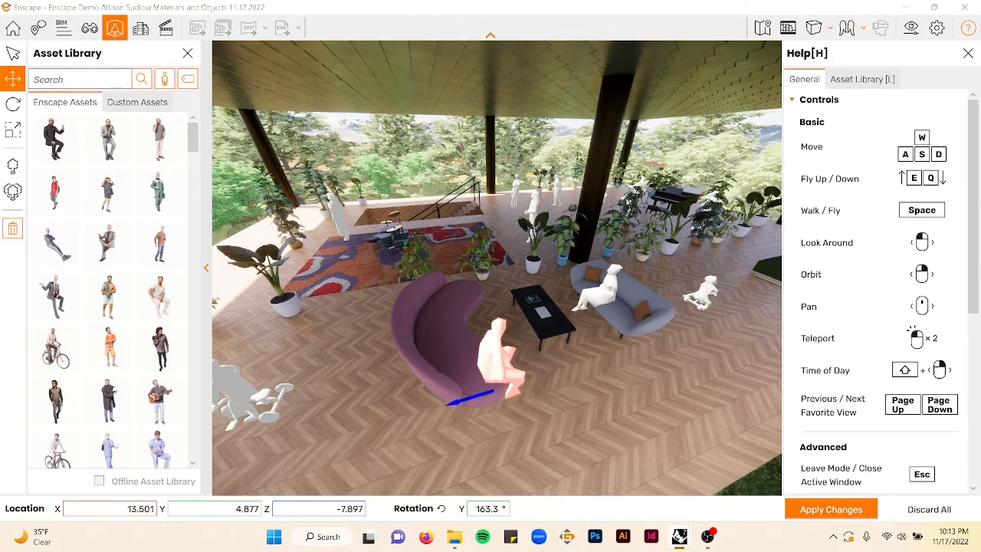
{"action": "left_click_drag", "start_coordinate": [523, 436], "coordinate": [497, 361]}
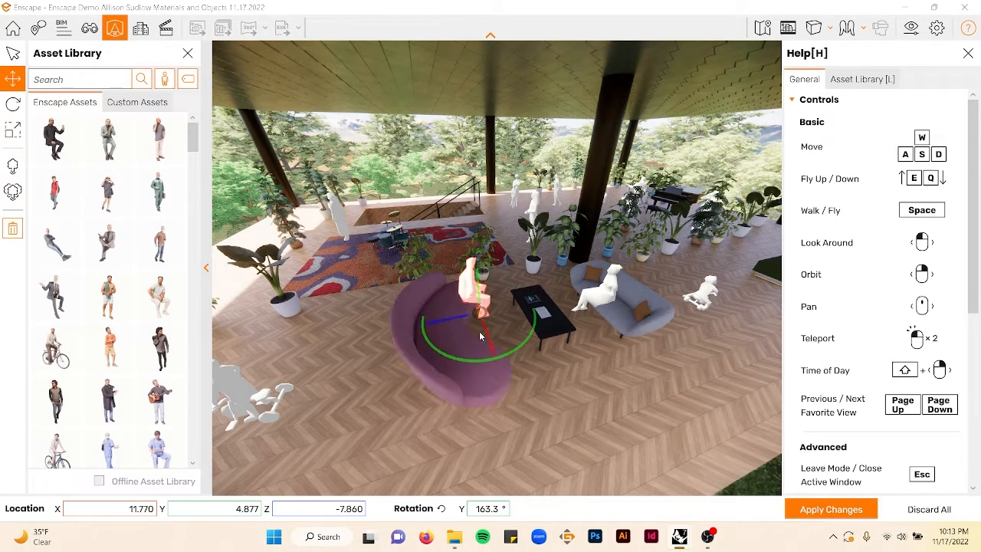
{"action": "left_click_drag", "start_coordinate": [460, 354], "coordinate": [338, 329]}
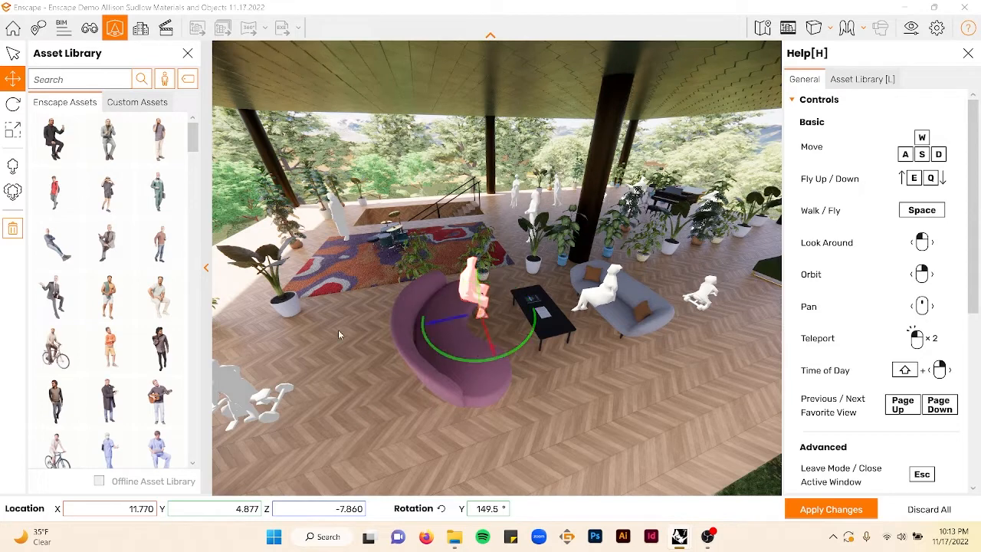
{"action": "scroll", "coordinate": [78, 352], "scroll_direction": "down", "scroll_amount": 3}
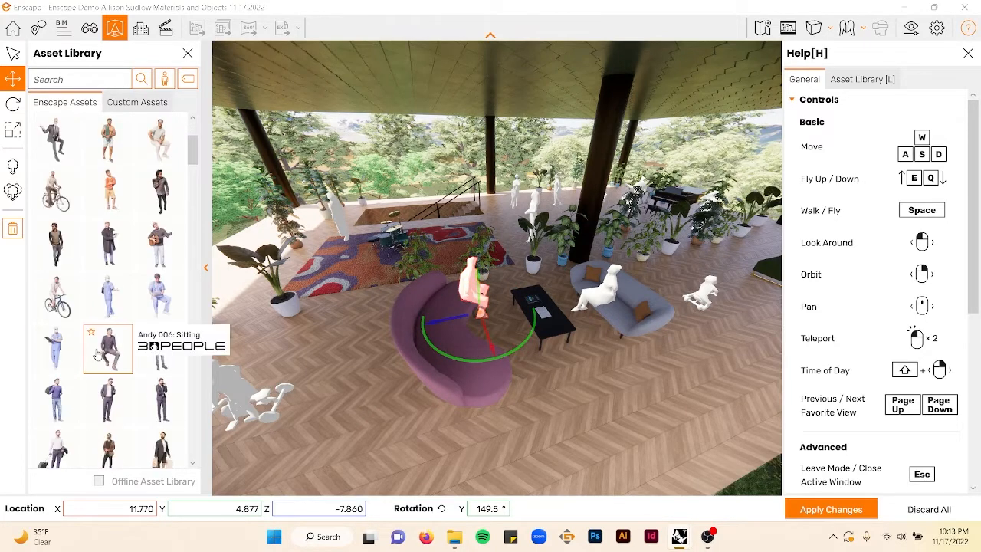
{"action": "left_click", "coordinate": [108, 345]}
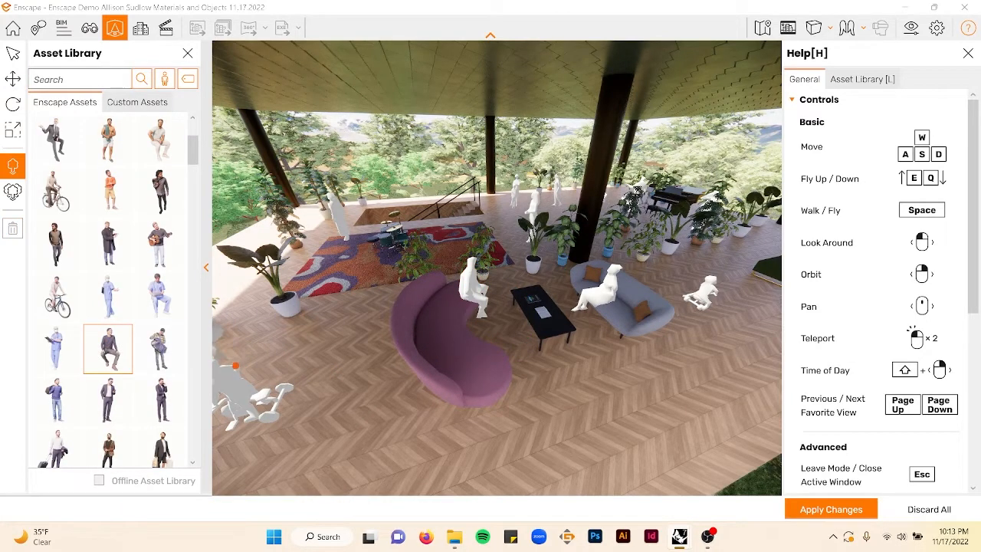
{"action": "key", "text": "Escape"}
- Place a seated man on the grey sofa beside the seated woman
{"action": "scroll", "coordinate": [128, 349], "scroll_direction": "down", "scroll_amount": 4}
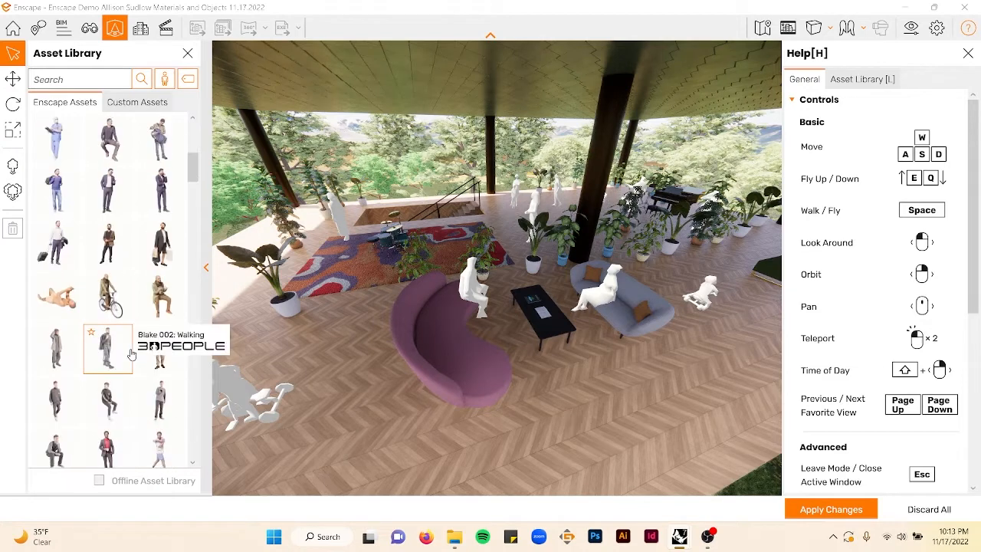
{"action": "scroll", "coordinate": [132, 354], "scroll_direction": "down", "scroll_amount": 2}
{"action": "left_click", "coordinate": [160, 192]}
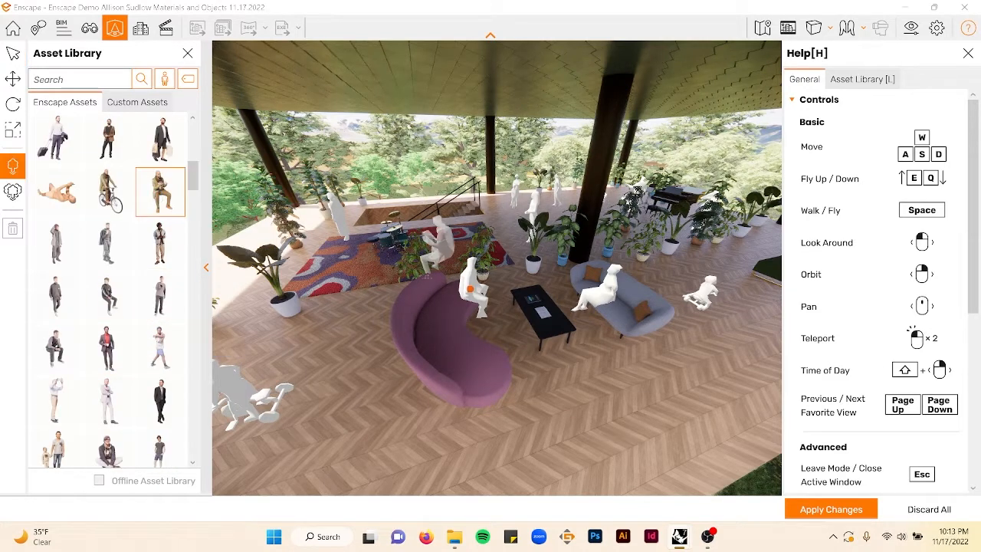
{"action": "left_click", "coordinate": [470, 288]}
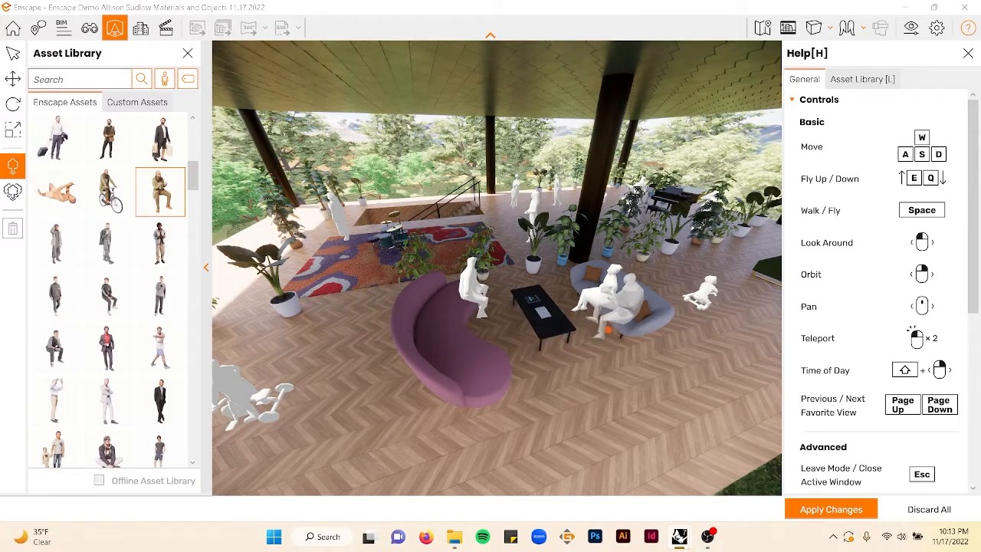
{"action": "left_click", "coordinate": [606, 328]}
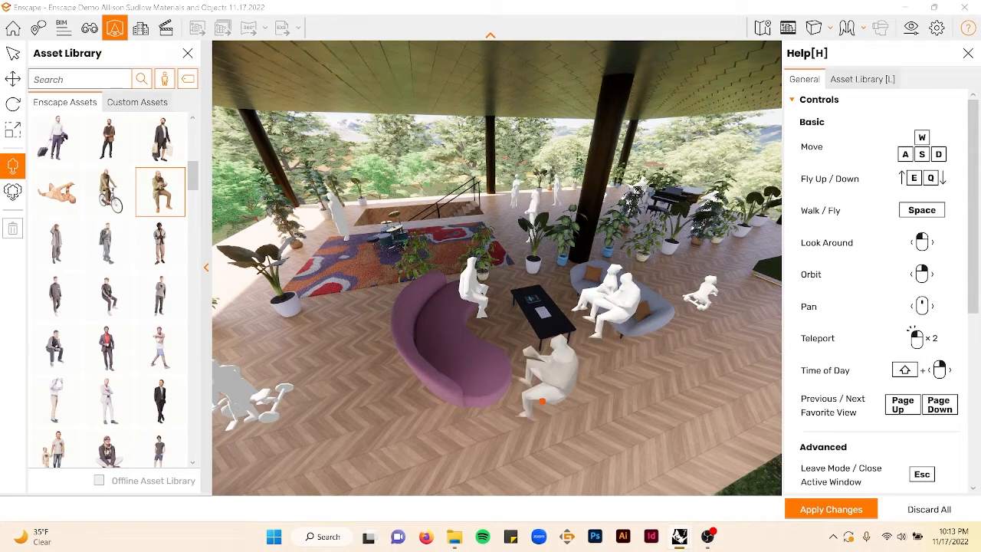
{"action": "key", "text": "Escape"}
- Place the Chris and Maud walking pair near the plant by the pink sofa
{"action": "scroll", "coordinate": [156, 349], "scroll_direction": "down", "scroll_amount": 3}
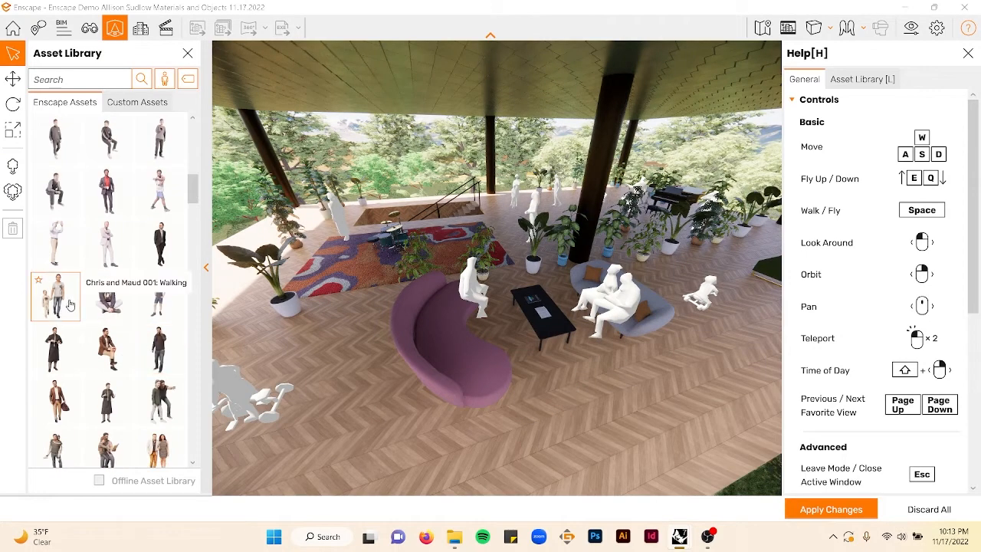
{"action": "scroll", "coordinate": [69, 304], "scroll_direction": "down", "scroll_amount": 1}
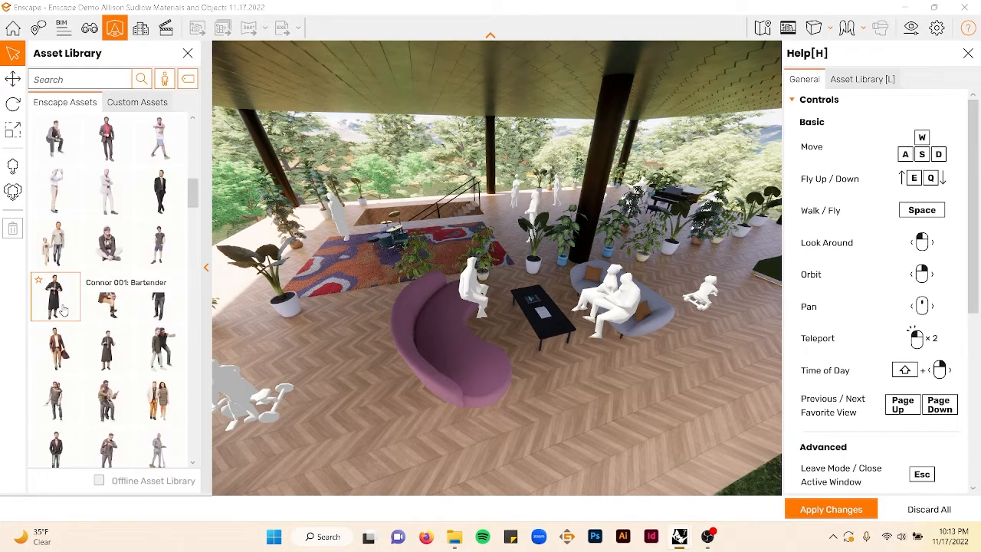
{"action": "left_click", "coordinate": [55, 249]}
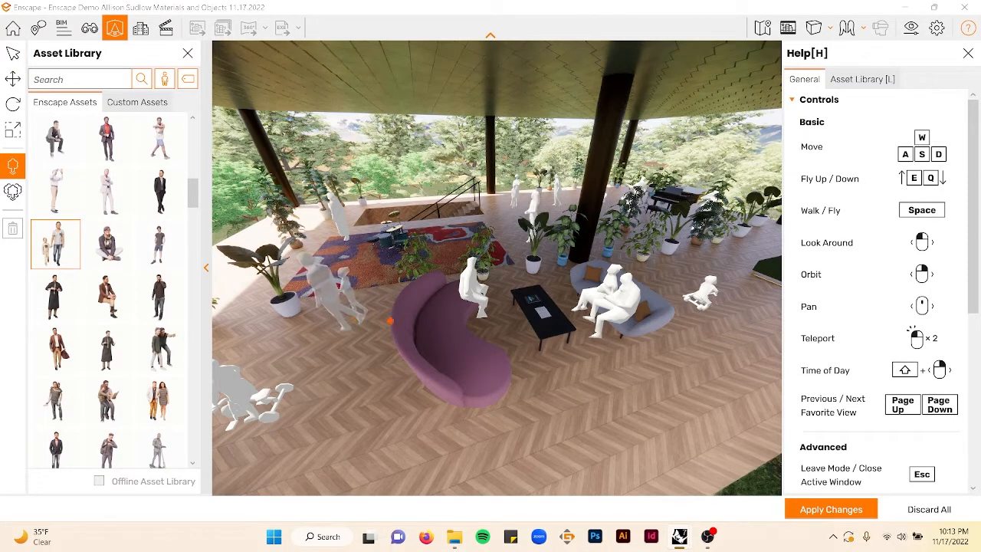
{"action": "key", "text": "Escape"}
- Rotate the walking pair to about 163 degrees
{"action": "left_click", "coordinate": [13, 104]}
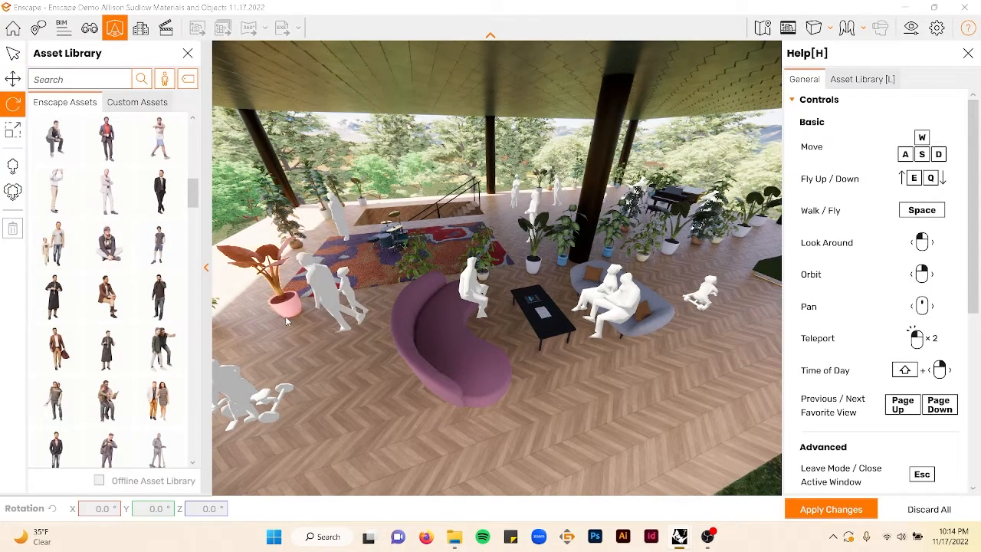
{"action": "left_click", "coordinate": [8, 82]}
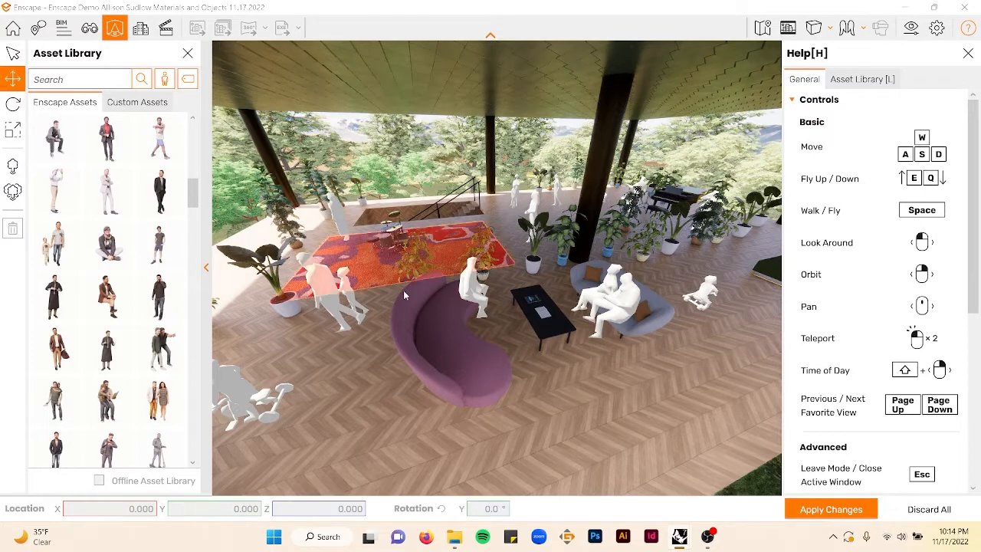
{"action": "left_click", "coordinate": [353, 306]}
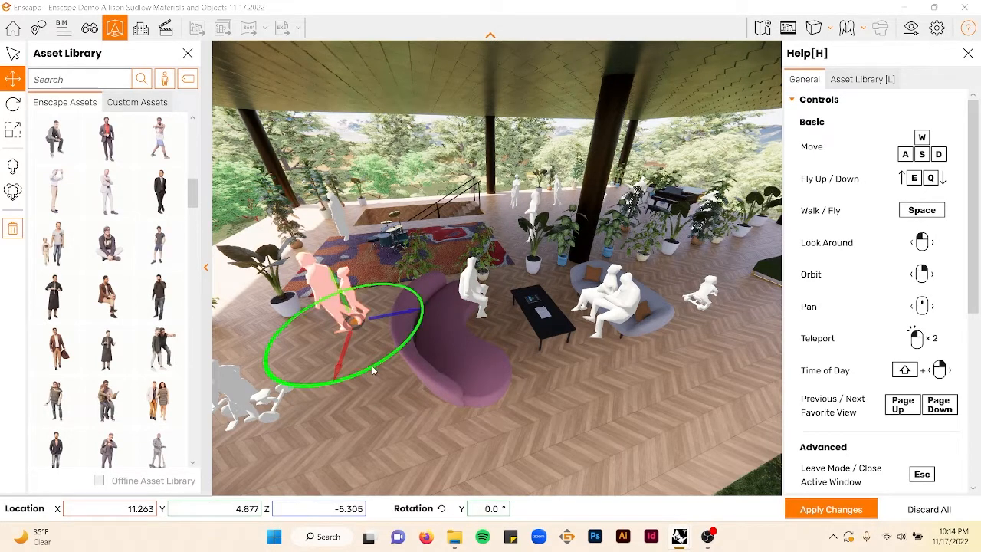
{"action": "left_click_drag", "start_coordinate": [374, 371], "coordinate": [109, 370]}
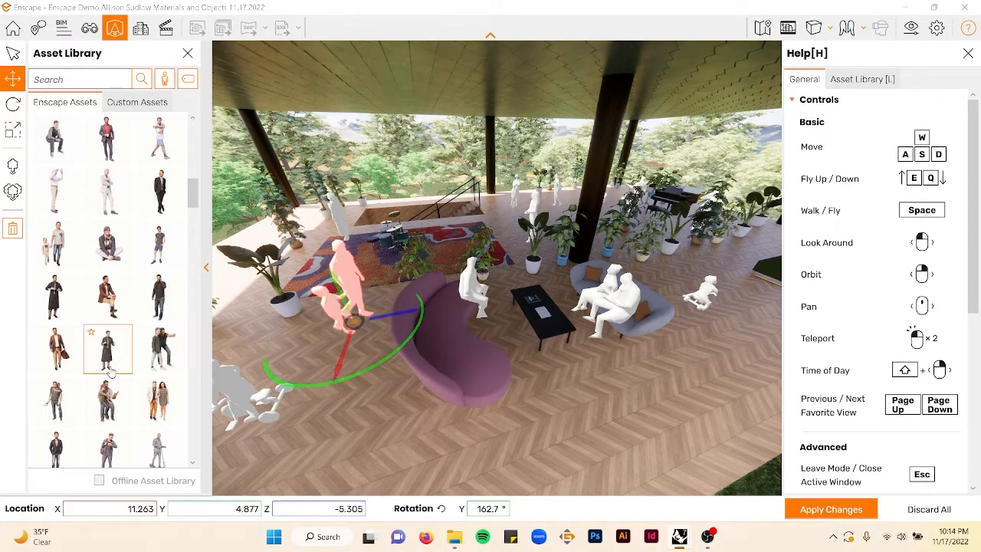
- Place a walking couple near the dog on the terrace edge
{"action": "scroll", "coordinate": [157, 391], "scroll_direction": "down", "scroll_amount": 3}
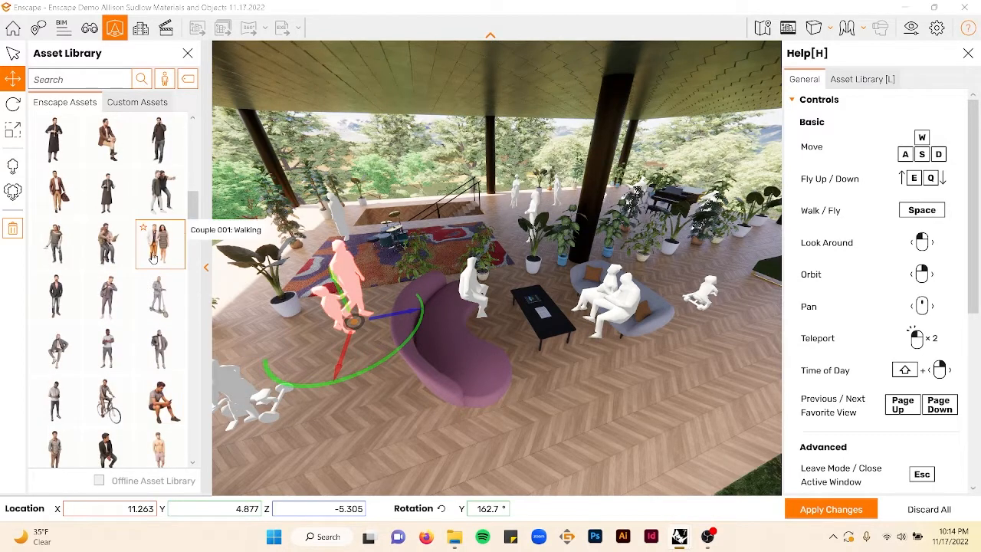
{"action": "left_click", "coordinate": [154, 259]}
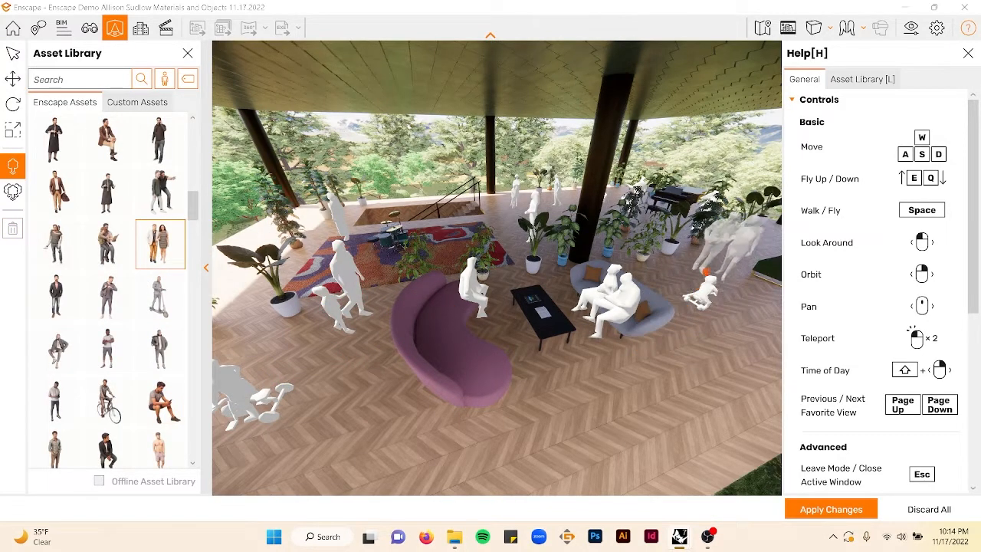
{"action": "left_click", "coordinate": [705, 266]}
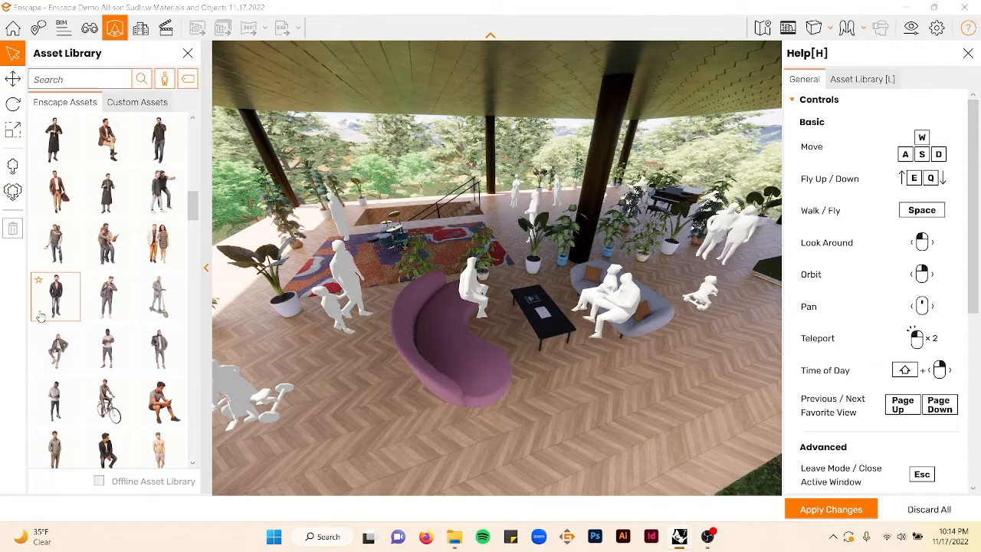
{"action": "scroll", "coordinate": [40, 316], "scroll_direction": "down", "scroll_amount": 2}
{"action": "left_click", "coordinate": [160, 296]}
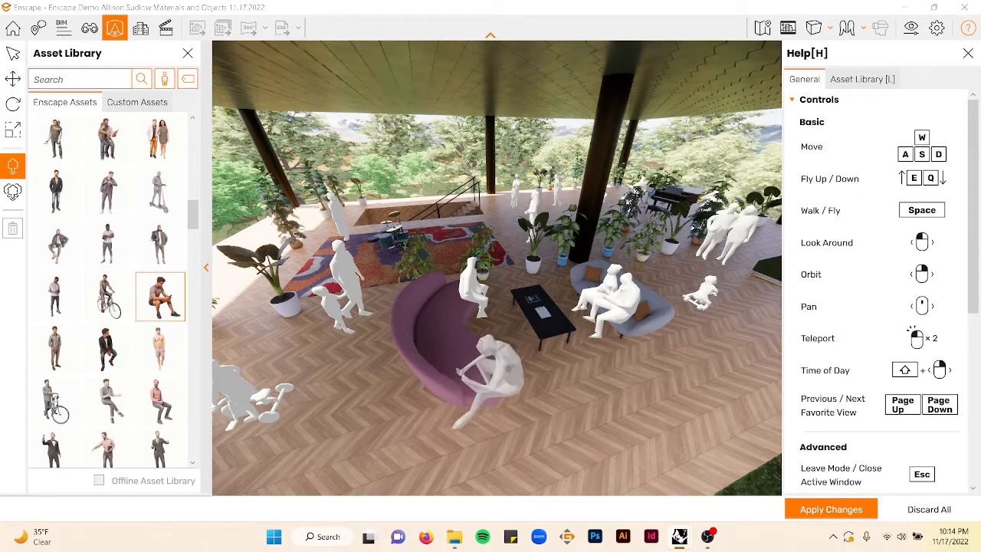
{"action": "key", "text": "Escape"}
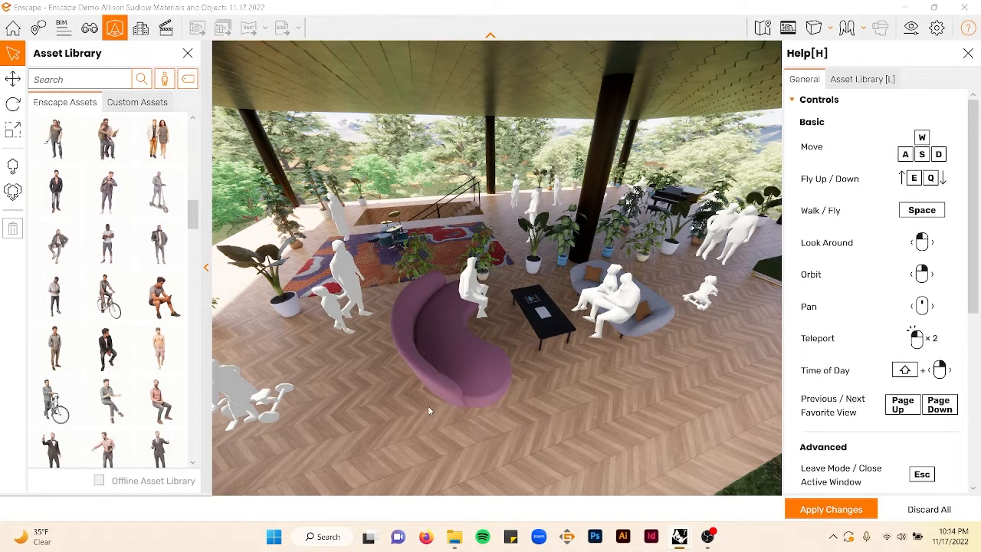
{"action": "key", "text": "q"}
{"action": "middle_click_drag", "start_coordinate": [547, 428], "coordinate": [316, 392]}
{"action": "key", "text": "space"}
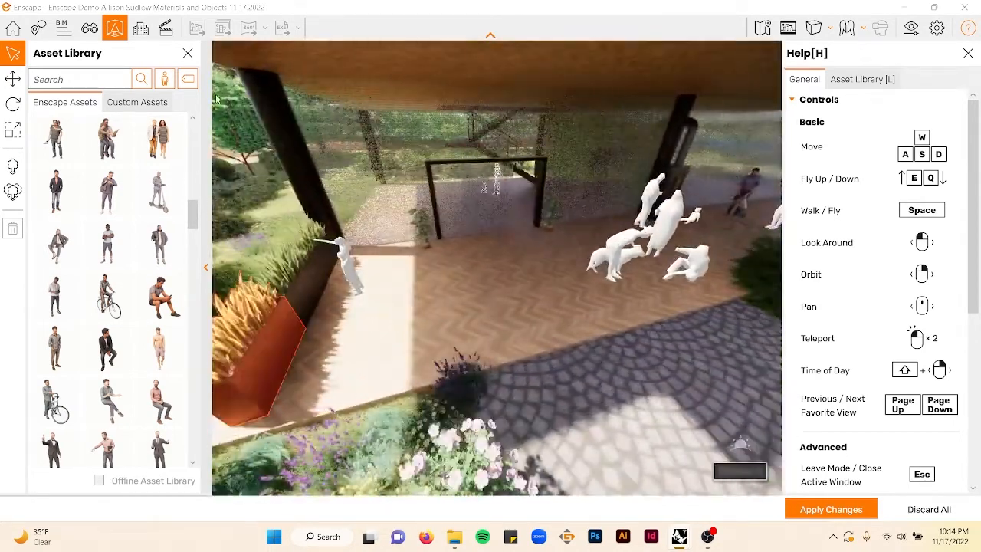
- Place the Floris 003 standing figure in the middle of the covered terrace
{"action": "scroll", "coordinate": [115, 354], "scroll_direction": "down", "scroll_amount": 3}
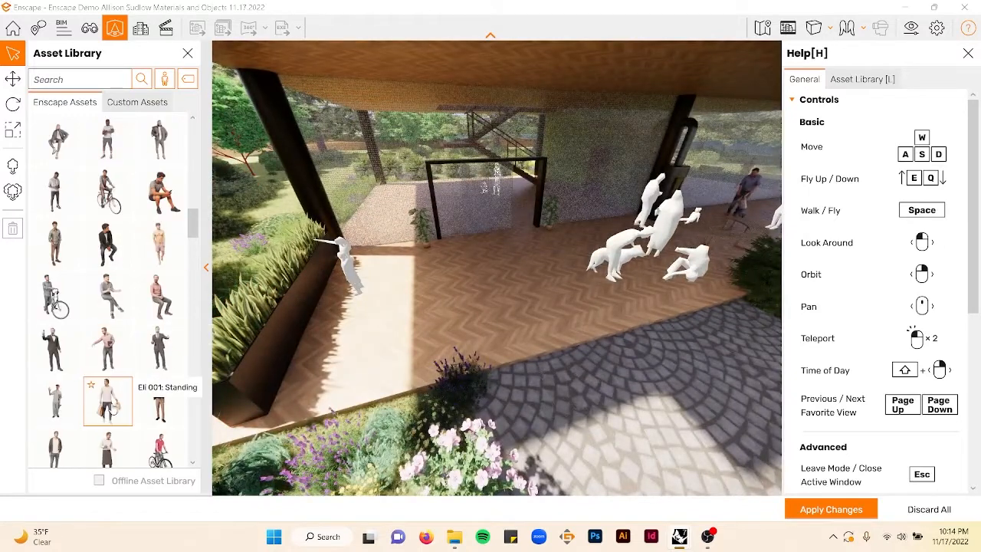
{"action": "scroll", "coordinate": [122, 395], "scroll_direction": "down", "scroll_amount": 1}
{"action": "scroll", "coordinate": [115, 398], "scroll_direction": "down", "scroll_amount": 3}
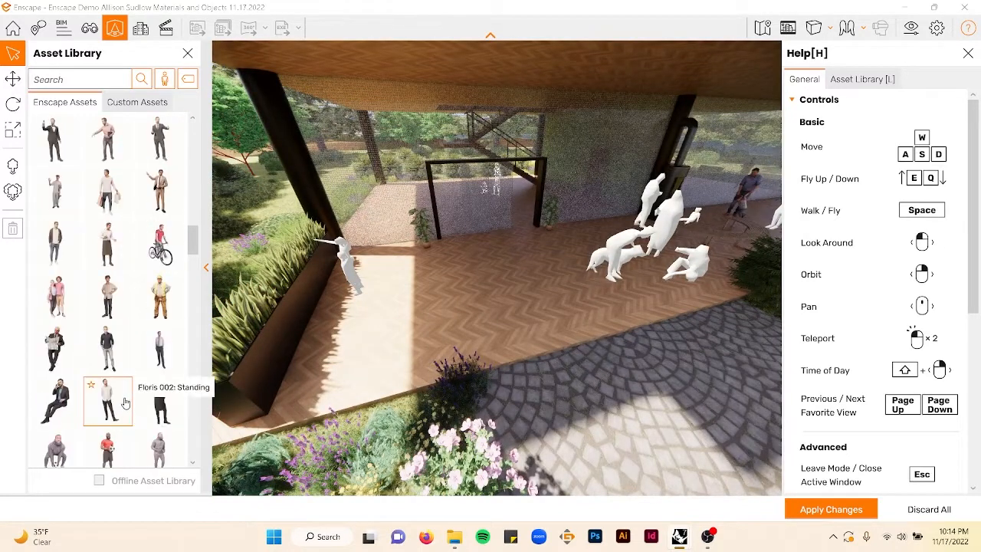
{"action": "scroll", "coordinate": [161, 309], "scroll_direction": "down", "scroll_amount": 2}
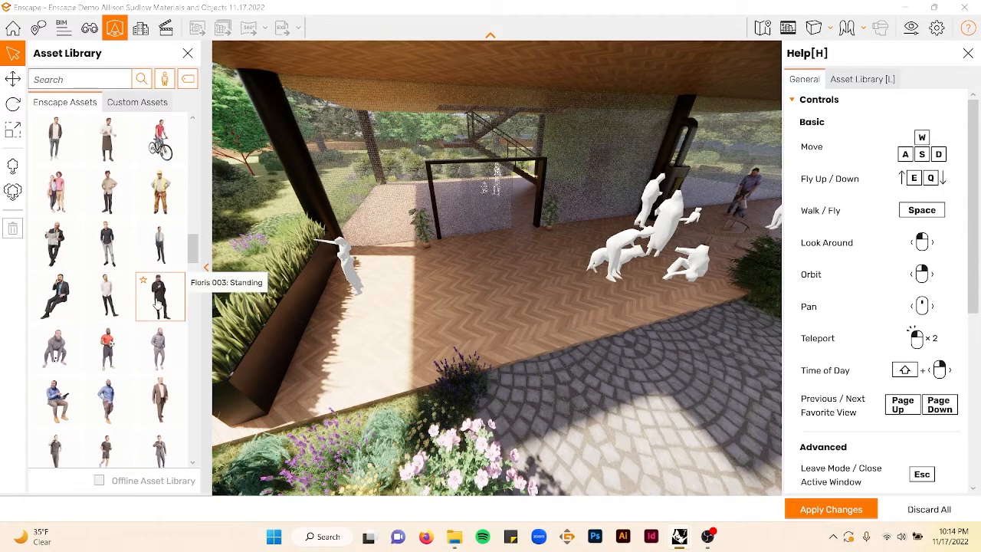
{"action": "left_click", "coordinate": [157, 305]}
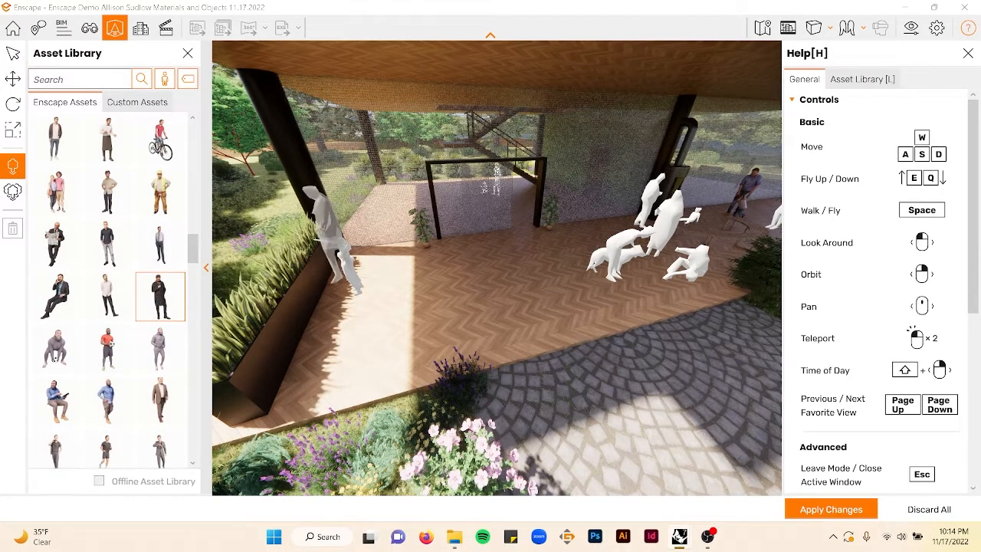
{"action": "left_click", "coordinate": [477, 271]}
{"action": "key", "text": "Escape"}
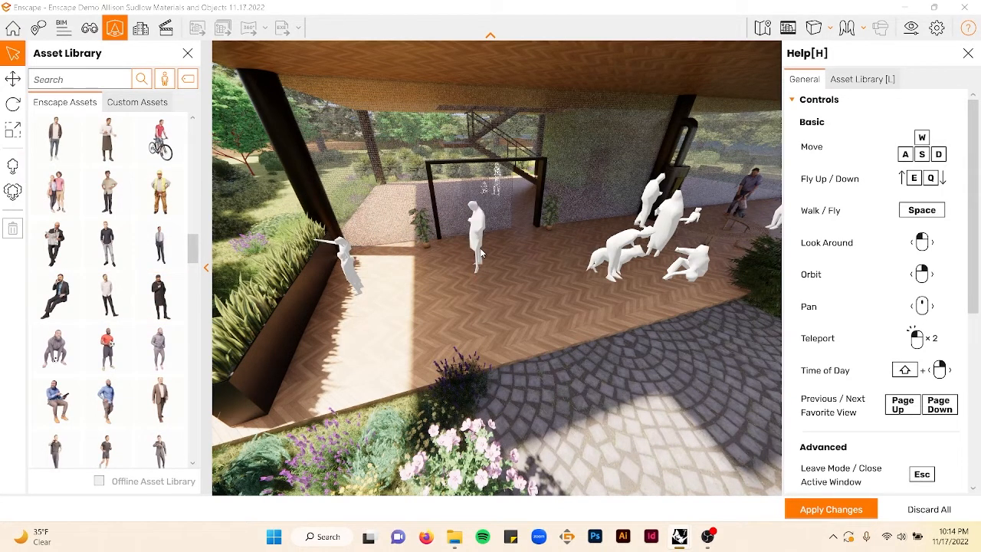
- Rotate the standing figure on the terrace to about 128 degrees
{"action": "left_click", "coordinate": [479, 245]}
{"action": "left_click", "coordinate": [13, 78]}
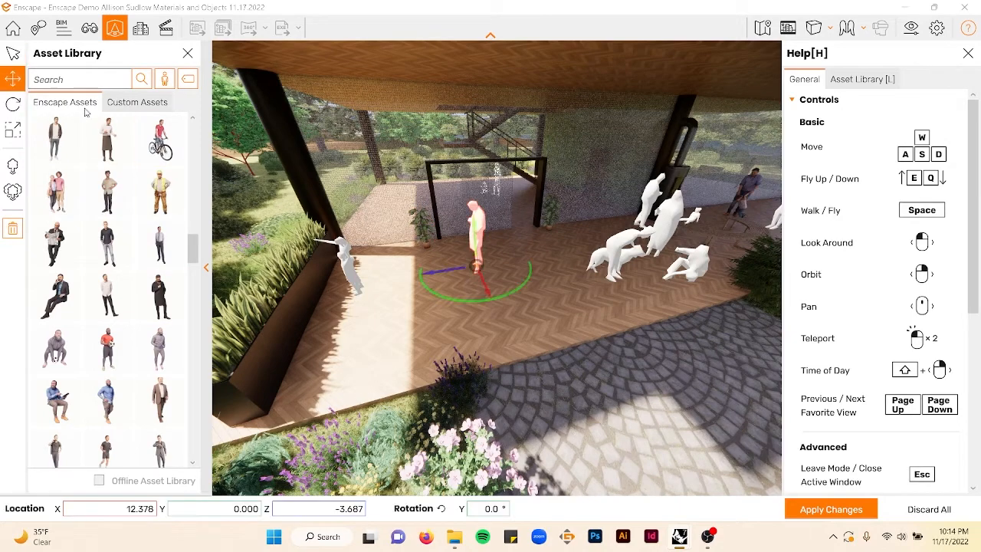
{"action": "left_click_drag", "start_coordinate": [447, 300], "coordinate": [529, 265]}
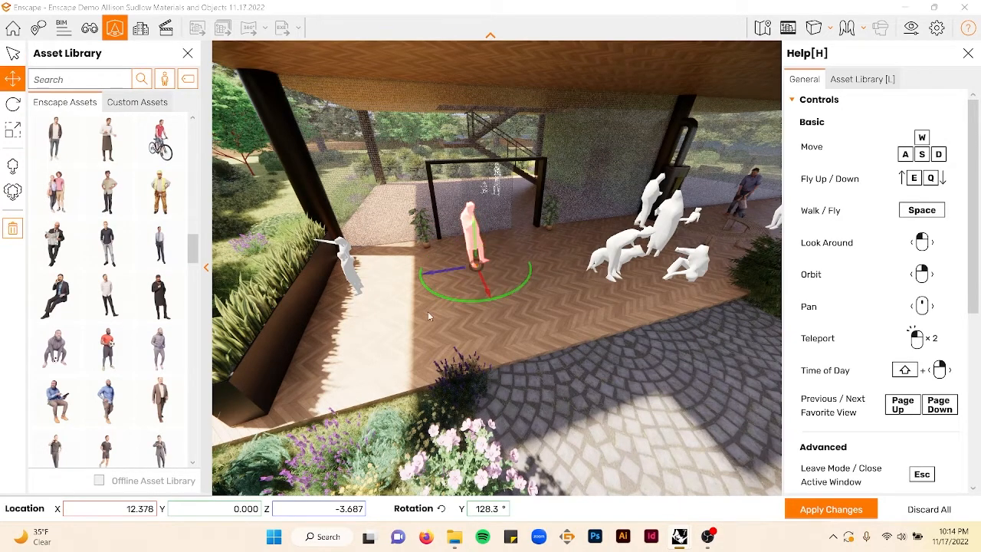
- Place the Gabriel 001 football figure on the paved courtyard in front of the terrace
{"action": "scroll", "coordinate": [414, 326], "scroll_direction": "down", "scroll_amount": 3}
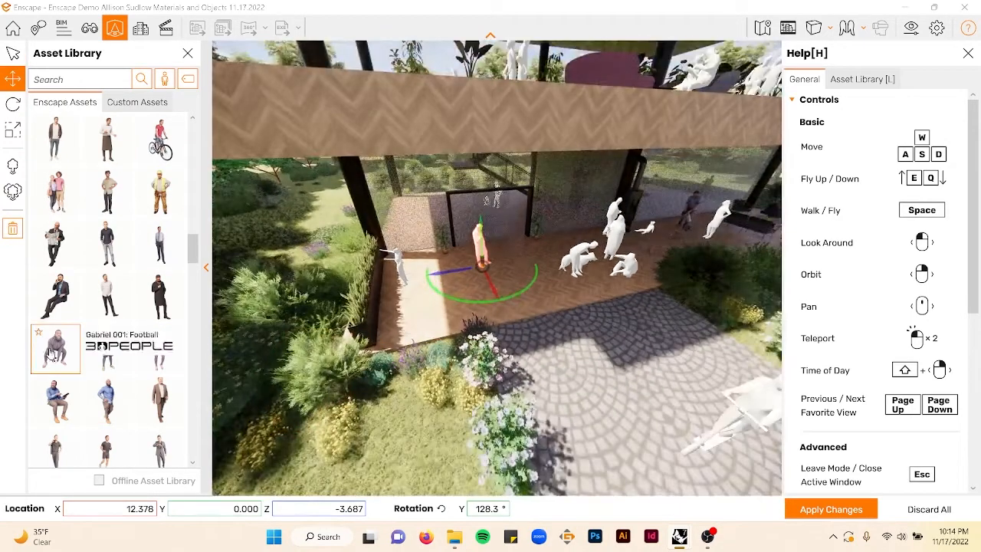
{"action": "left_click", "coordinate": [56, 348]}
{"action": "left_click", "coordinate": [669, 351]}
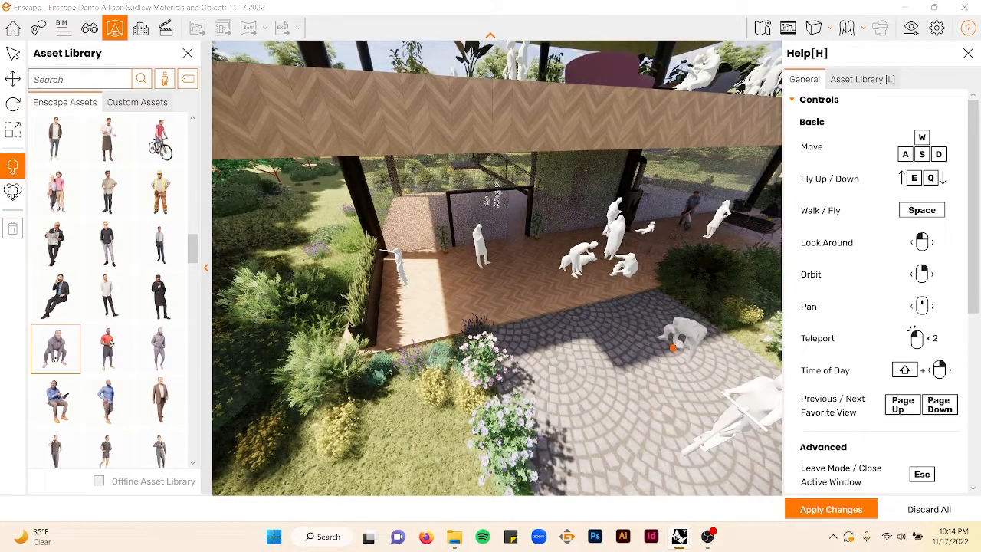
{"action": "key", "text": "Escape"}
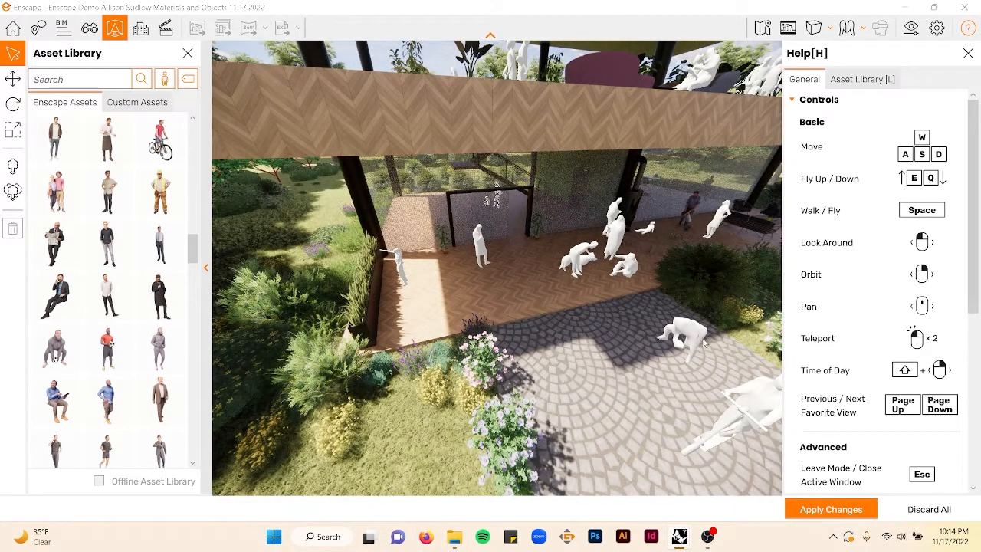
- Rotate the football figure to about 54 degrees
{"action": "left_click", "coordinate": [694, 339]}
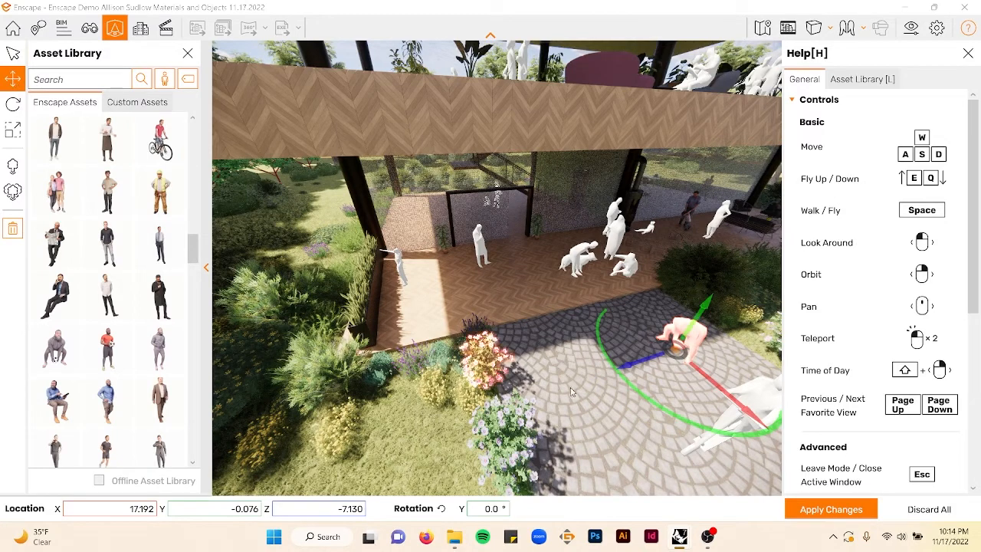
{"action": "left_click_drag", "start_coordinate": [603, 351], "coordinate": [648, 399]}
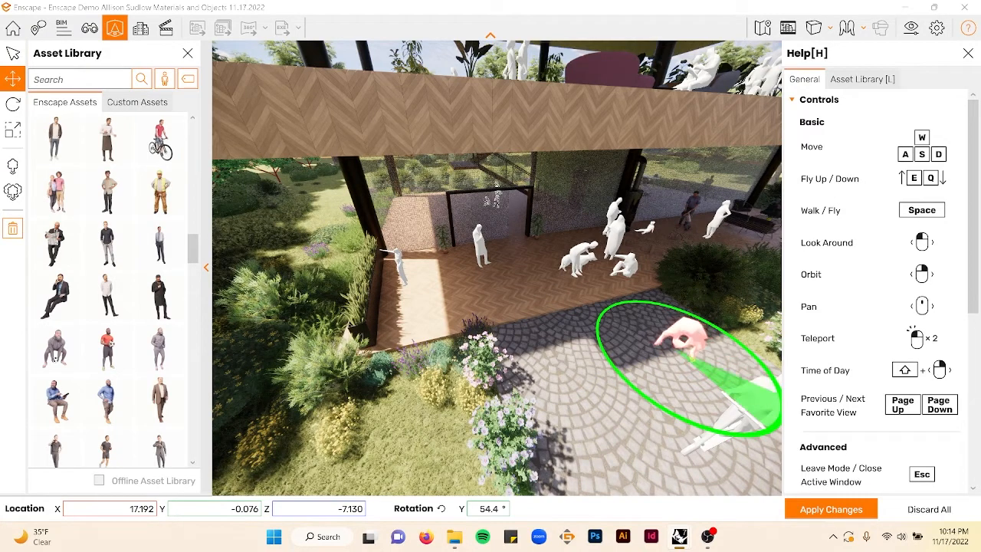
{"action": "key", "text": "Escape"}
- Browse the people assets and look through the category filter tags
{"action": "scroll", "coordinate": [131, 413], "scroll_direction": "down", "scroll_amount": 3}
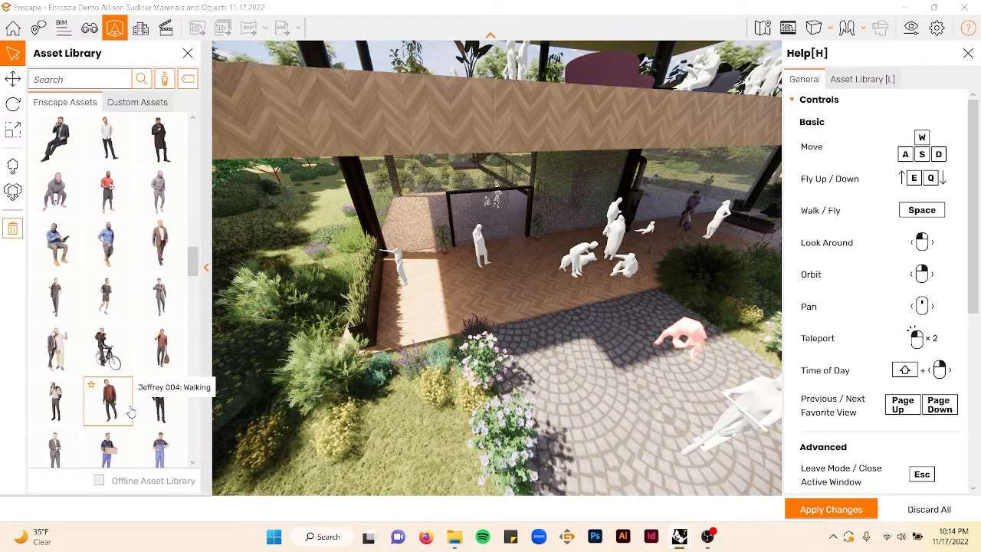
{"action": "scroll", "coordinate": [129, 391], "scroll_direction": "down", "scroll_amount": 1}
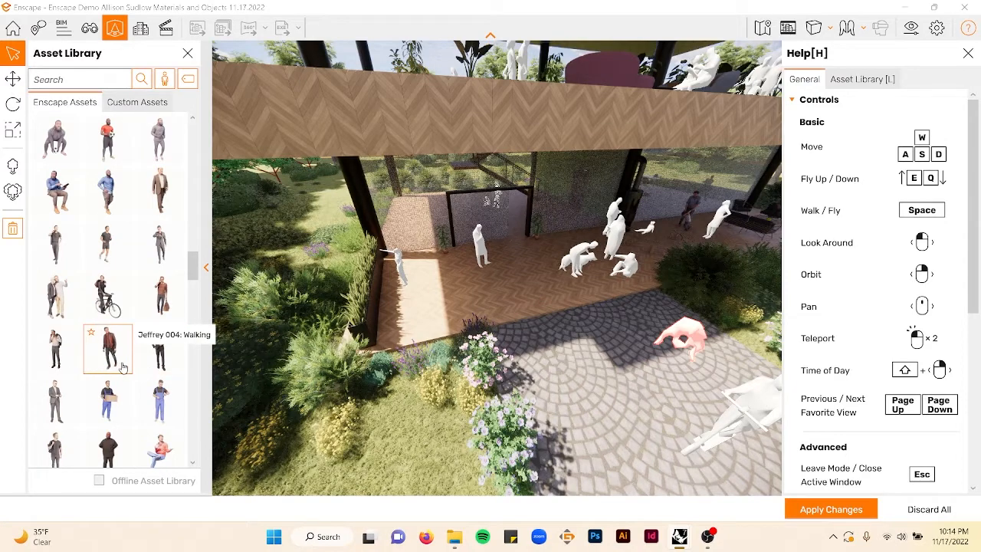
{"action": "scroll", "coordinate": [126, 399], "scroll_direction": "down", "scroll_amount": 4}
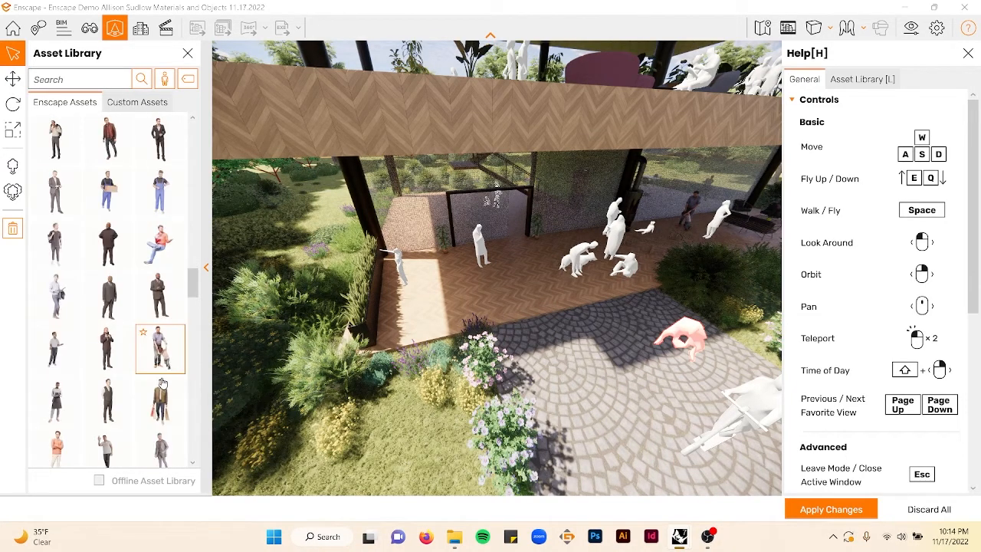
{"action": "right_click_drag", "start_coordinate": [607, 369], "coordinate": [664, 383]}
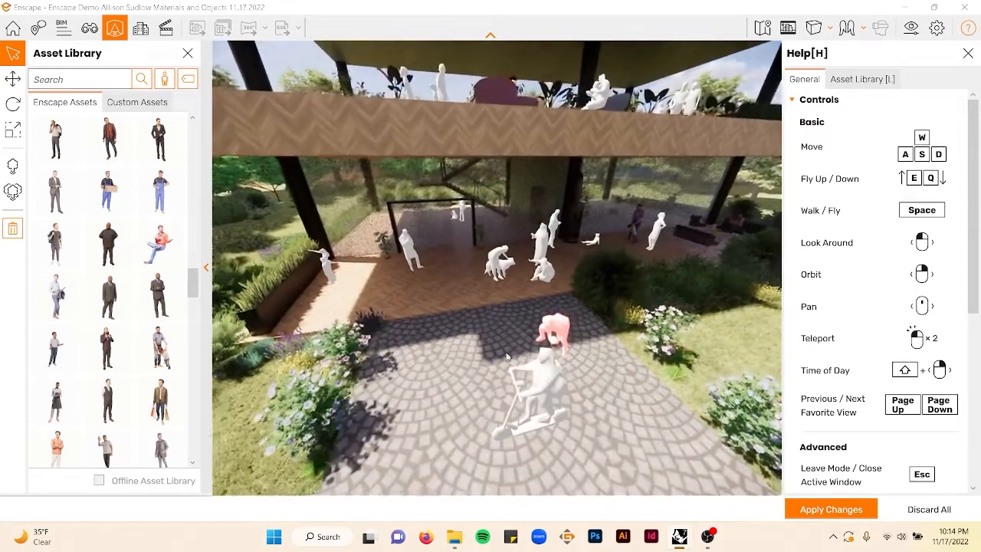
{"action": "scroll", "coordinate": [153, 261], "scroll_direction": "down", "scroll_amount": 2}
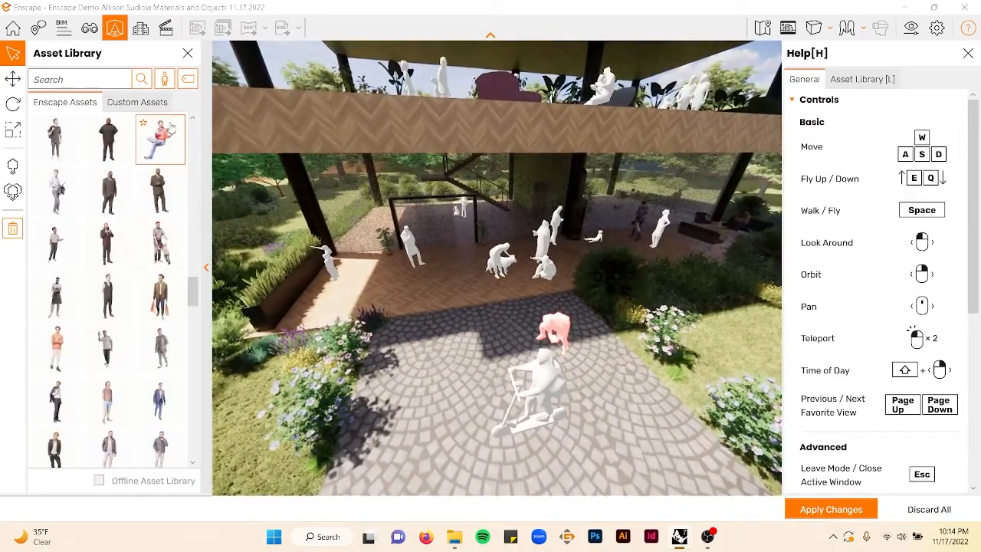
{"action": "left_click", "coordinate": [189, 81]}
{"action": "left_click", "coordinate": [191, 173]}
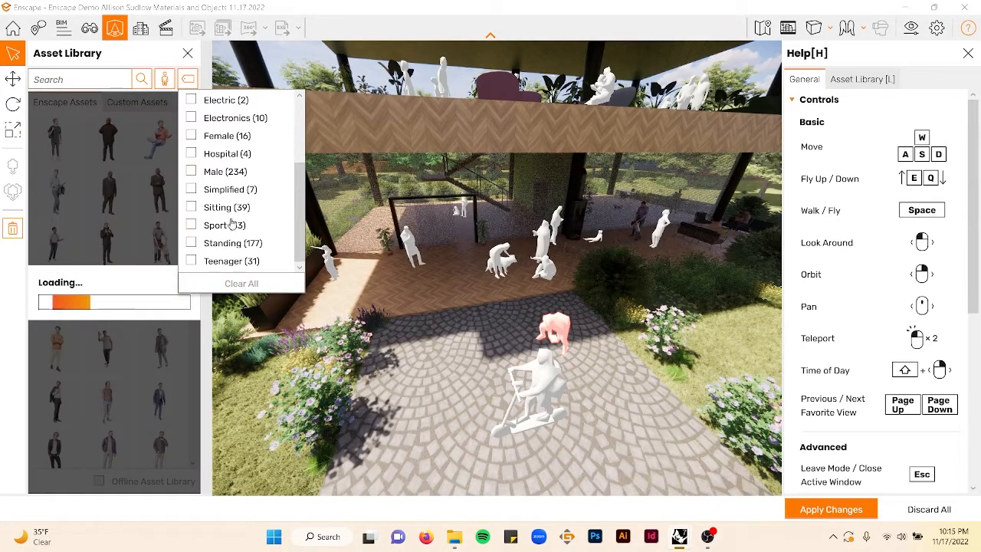
{"action": "scroll", "coordinate": [219, 234], "scroll_direction": "up", "scroll_amount": 3}
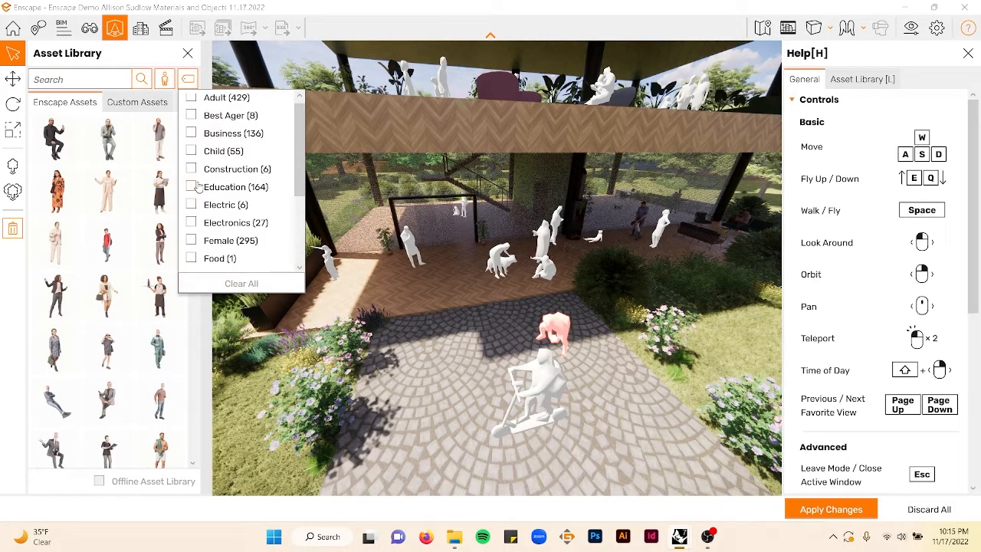
{"action": "scroll", "coordinate": [197, 187], "scroll_direction": "down", "scroll_amount": 2}
{"action": "scroll", "coordinate": [231, 199], "scroll_direction": "down", "scroll_amount": 2}
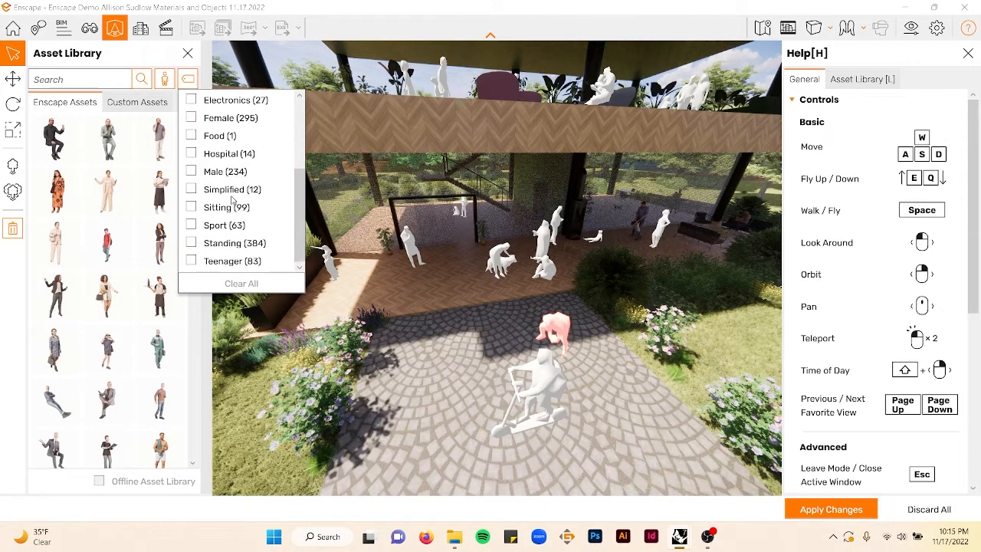
{"action": "scroll", "coordinate": [205, 259], "scroll_direction": "up", "scroll_amount": 4}
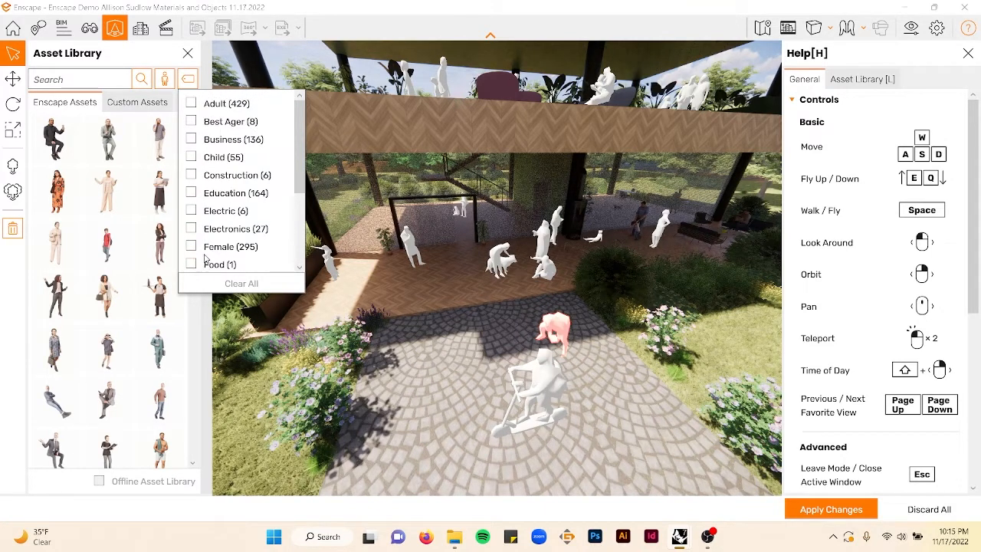
{"action": "scroll", "coordinate": [217, 186], "scroll_direction": "down", "scroll_amount": 4}
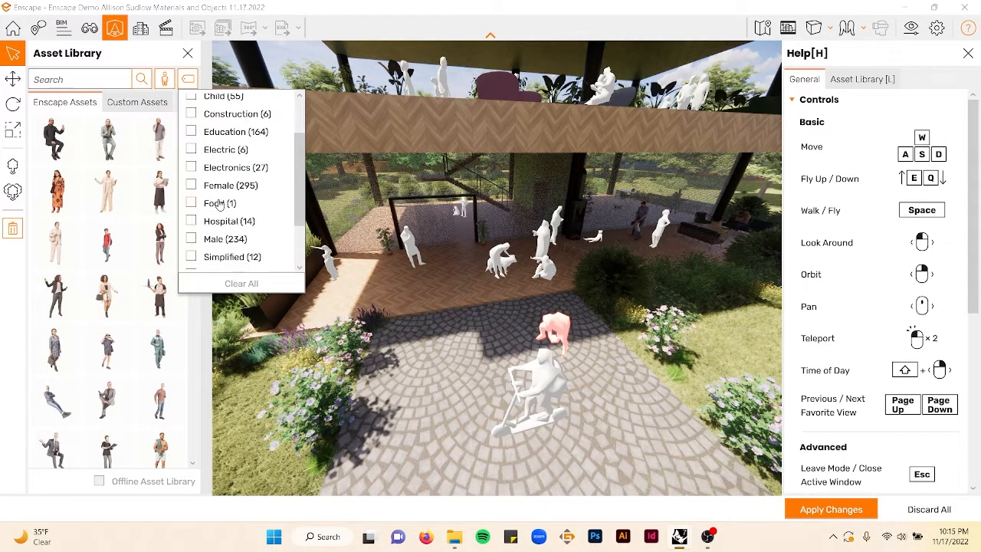
{"action": "scroll", "coordinate": [219, 207], "scroll_direction": "up", "scroll_amount": 4}
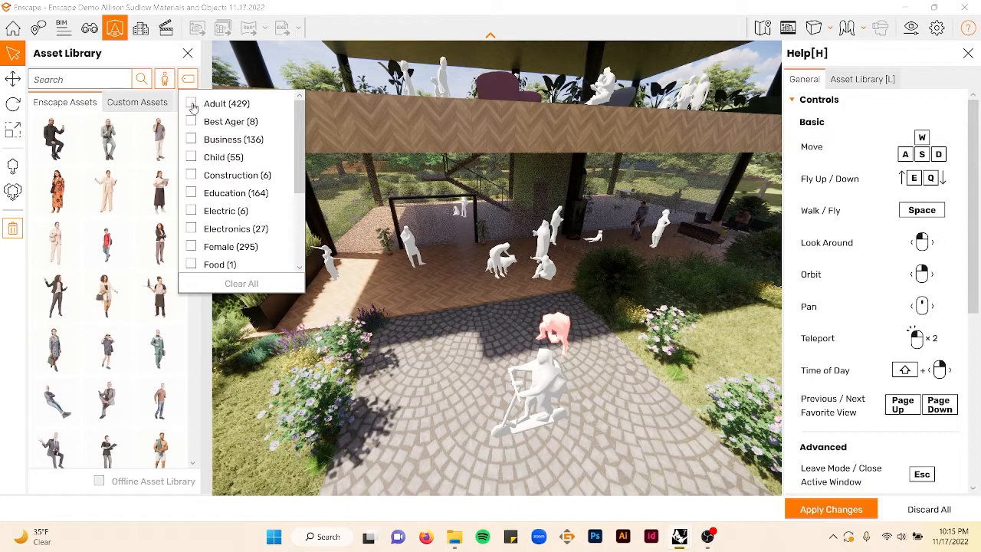
- Search the asset library for "eldery" and then "old" people, clearing the search
{"action": "left_click", "coordinate": [92, 80]}
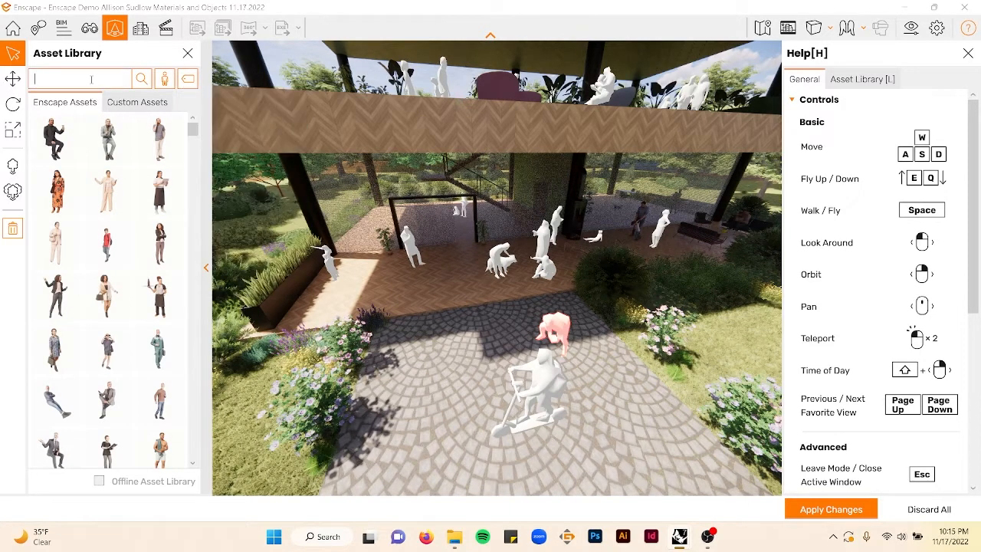
{"action": "type", "text": "eldery"}
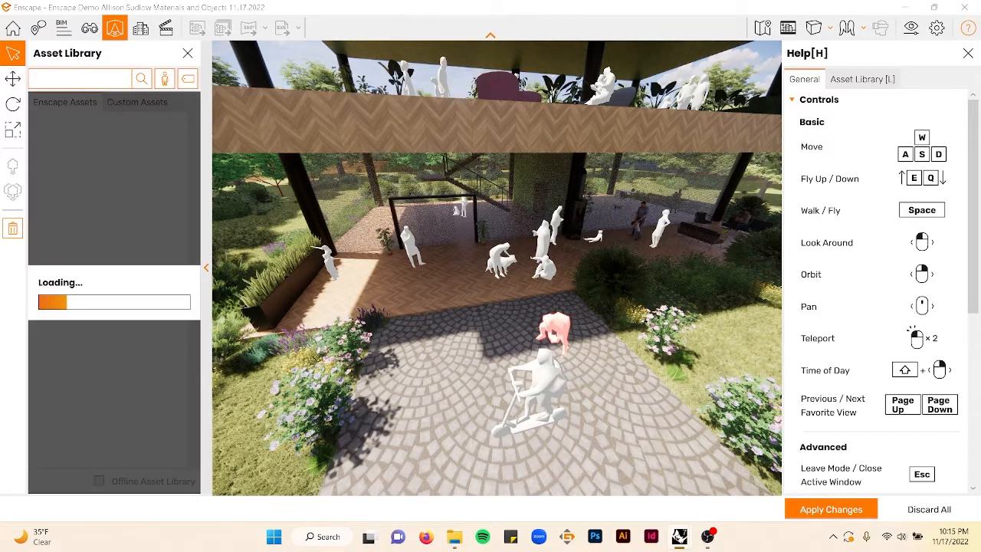
{"action": "type", "text": "old"}
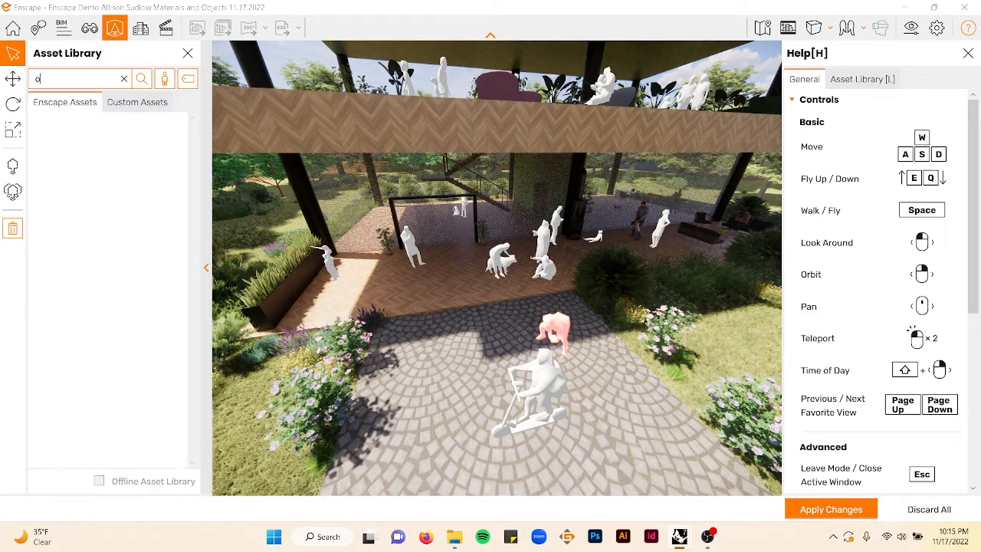
{"action": "key", "text": "BackSpace"}
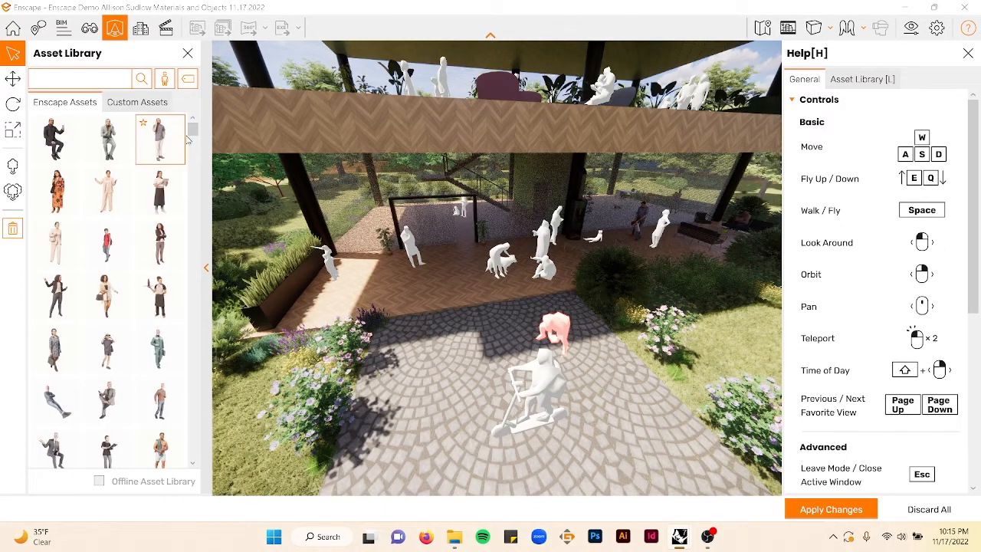
- Scroll through the people assets looking for a suitable figure
{"action": "scroll", "coordinate": [142, 170], "scroll_direction": "down", "scroll_amount": 5}
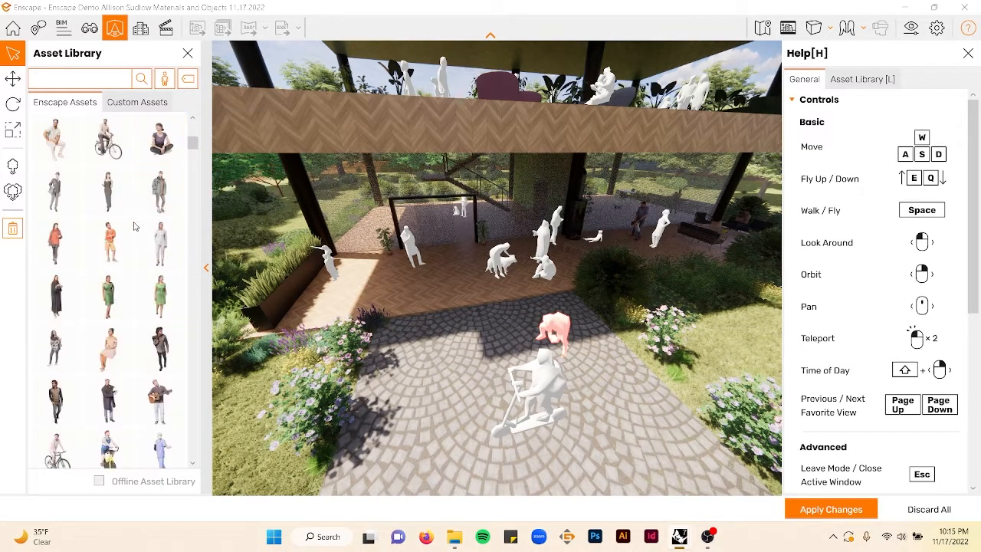
{"action": "scroll", "coordinate": [133, 226], "scroll_direction": "down", "scroll_amount": 4}
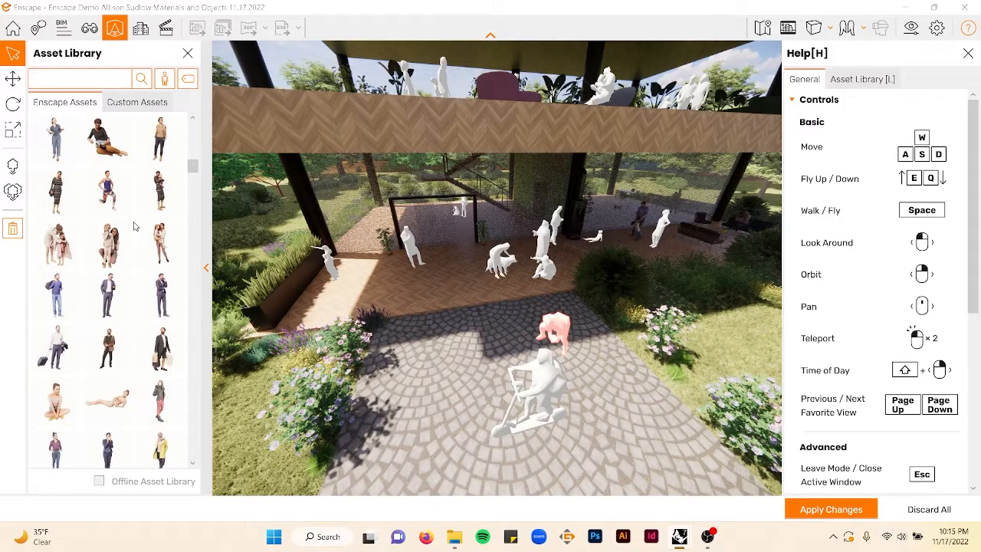
{"action": "scroll", "coordinate": [133, 226], "scroll_direction": "down", "scroll_amount": 3}
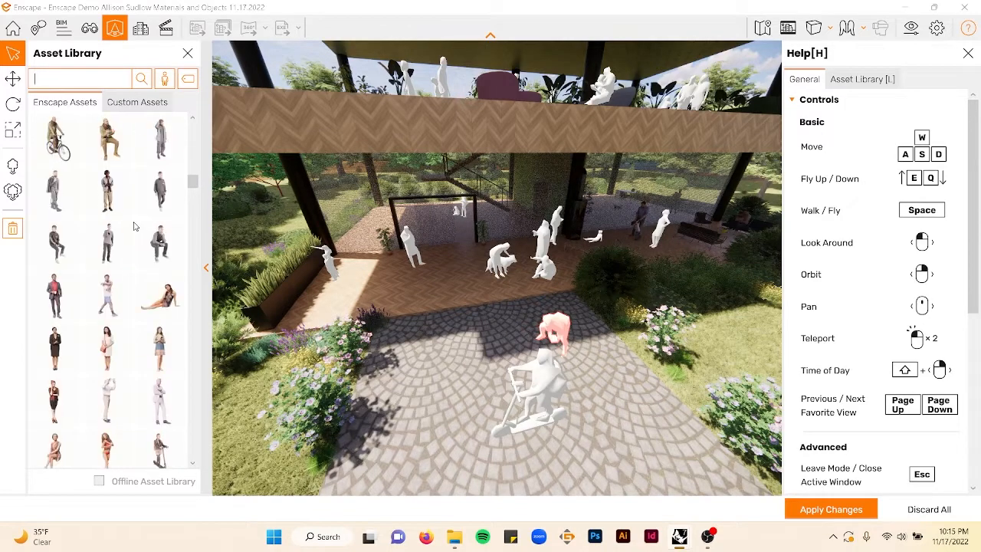
{"action": "scroll", "coordinate": [133, 226], "scroll_direction": "down", "scroll_amount": 3}
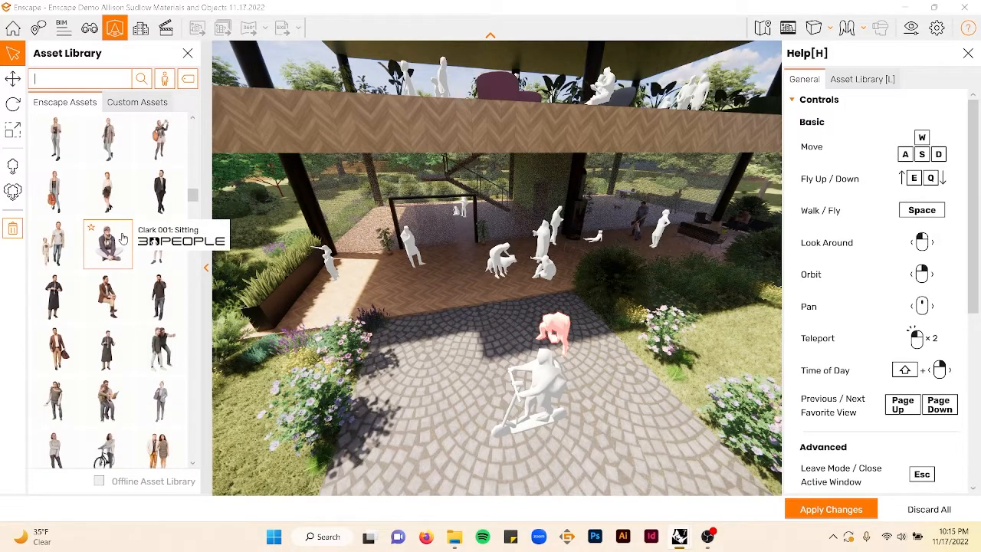
{"action": "scroll", "coordinate": [126, 246], "scroll_direction": "down", "scroll_amount": 6}
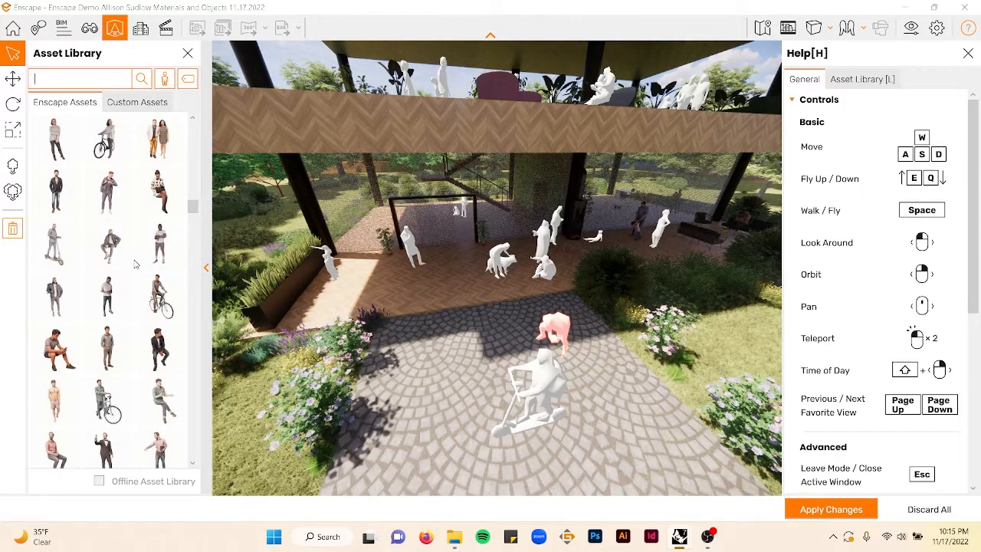
{"action": "scroll", "coordinate": [135, 263], "scroll_direction": "down", "scroll_amount": 6}
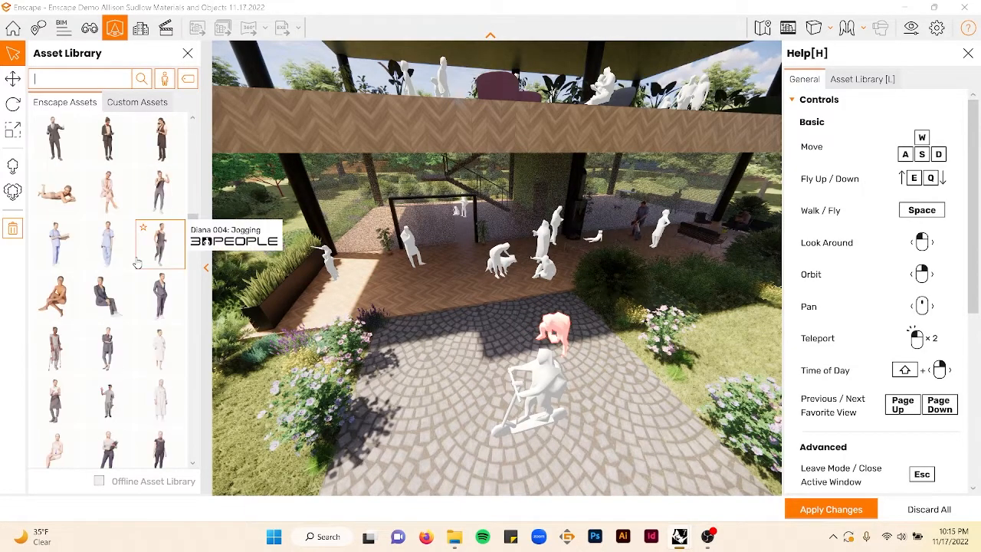
{"action": "scroll", "coordinate": [137, 263], "scroll_direction": "down", "scroll_amount": 3}
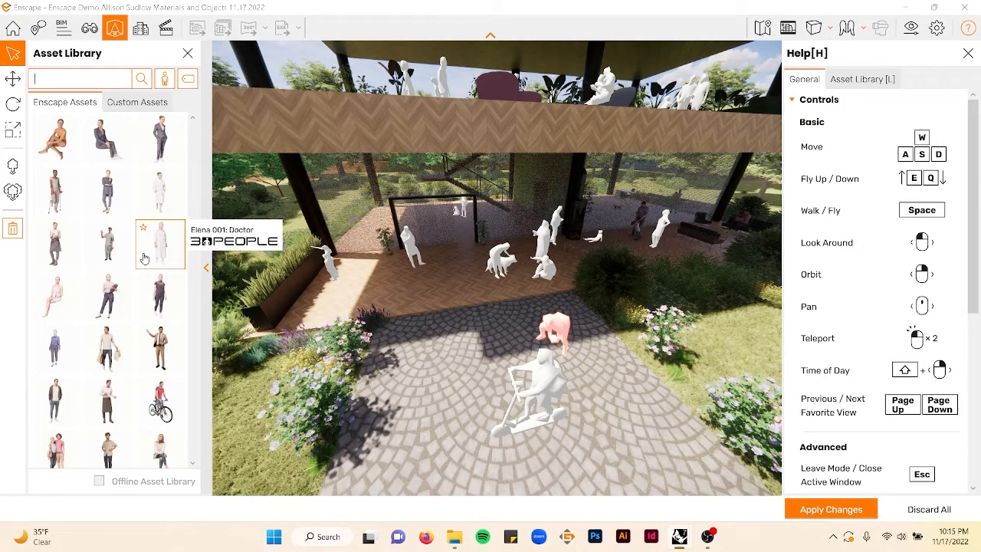
{"action": "scroll", "coordinate": [145, 258], "scroll_direction": "down", "scroll_amount": 8}
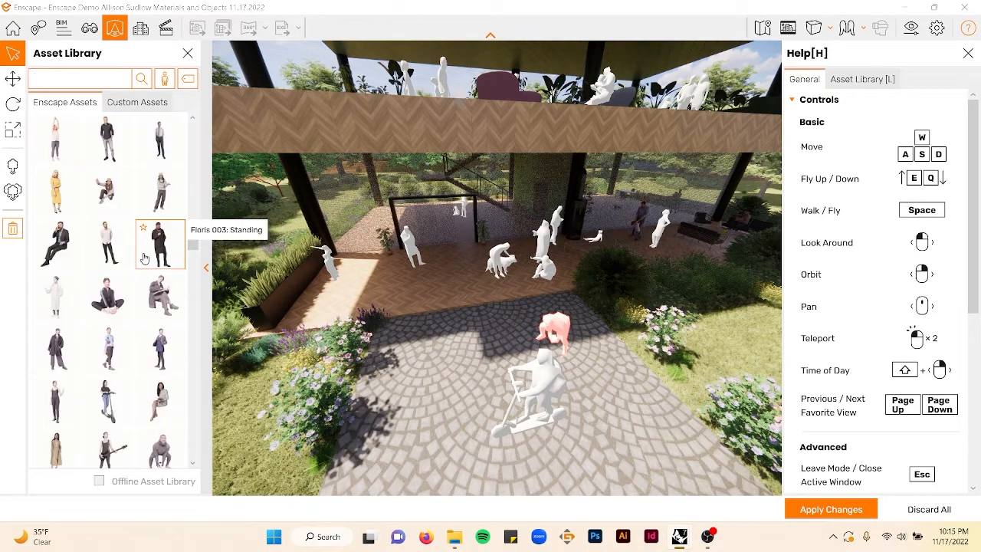
- Continue scrolling down to the end of the people asset list to review the remaining figures
{"action": "scroll", "coordinate": [144, 259], "scroll_direction": "down", "scroll_amount": 8}
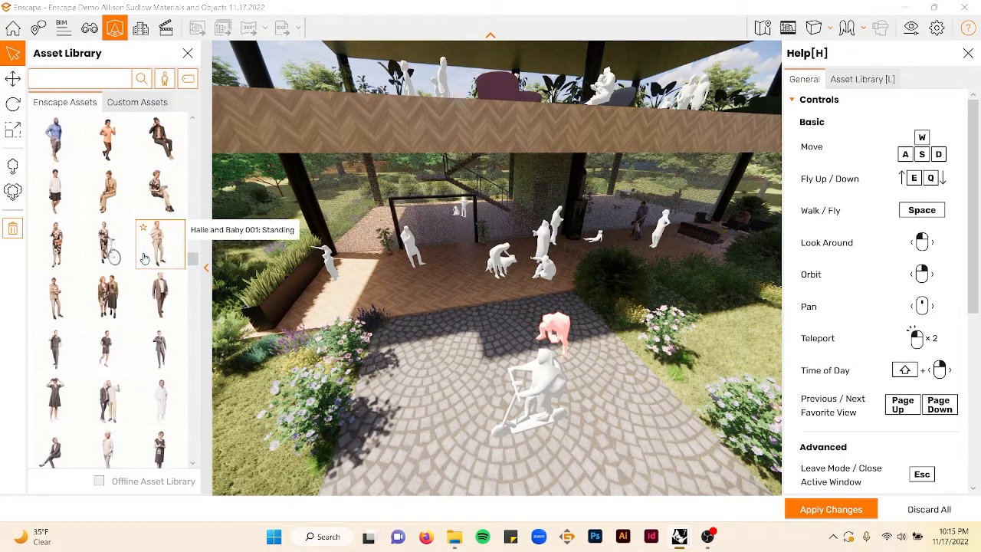
{"action": "scroll", "coordinate": [144, 258], "scroll_direction": "down", "scroll_amount": 3}
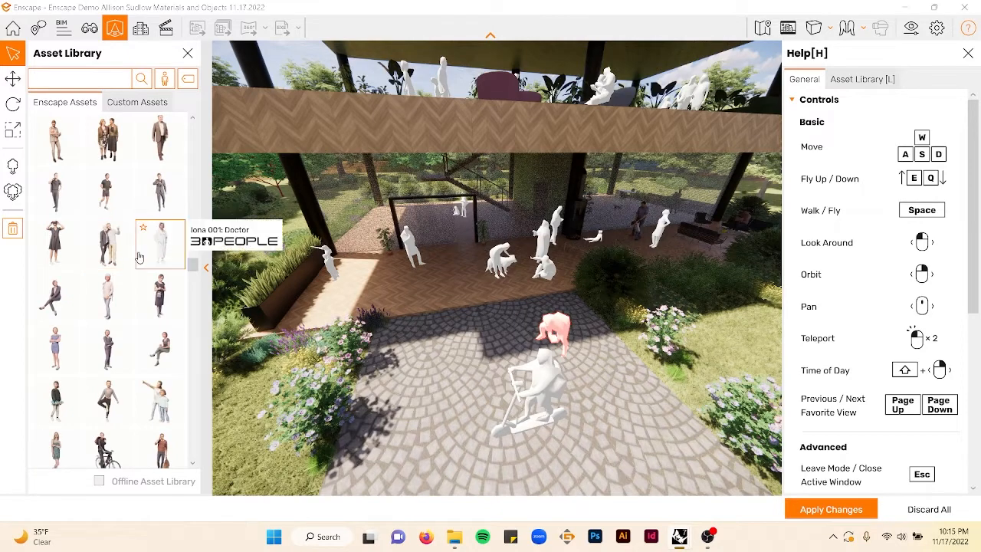
{"action": "scroll", "coordinate": [142, 257], "scroll_direction": "down", "scroll_amount": 5}
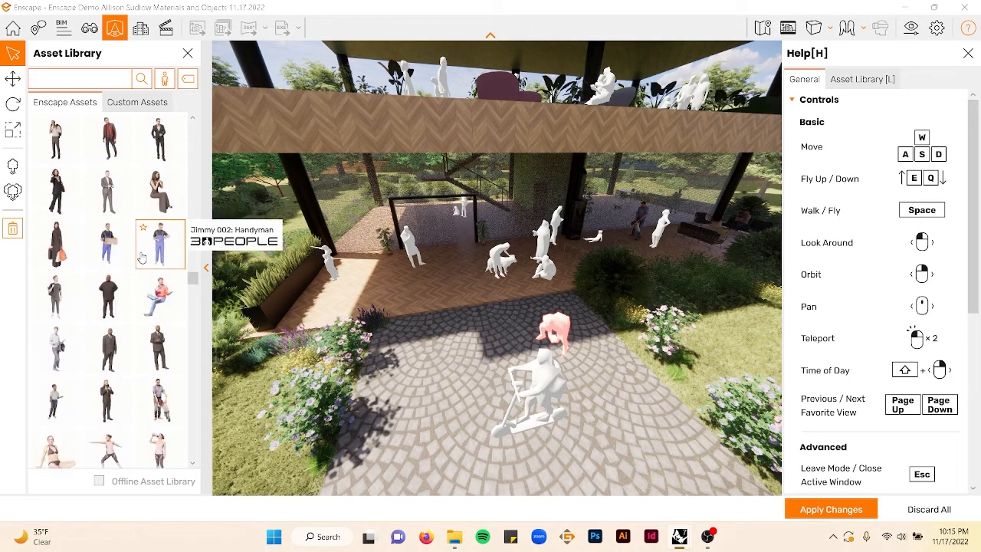
{"action": "scroll", "coordinate": [141, 258], "scroll_direction": "down", "scroll_amount": 2}
{"action": "scroll", "coordinate": [142, 258], "scroll_direction": "down", "scroll_amount": 6}
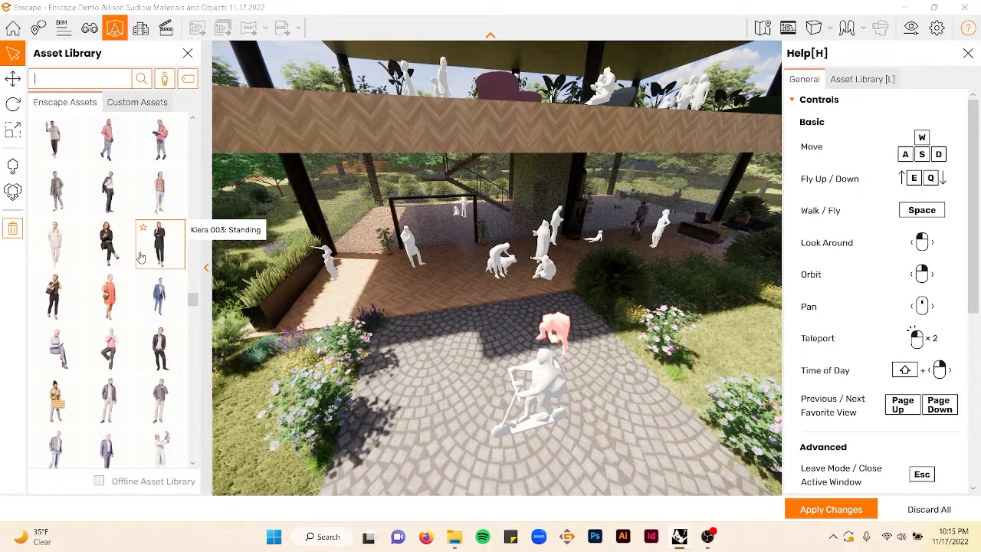
{"action": "scroll", "coordinate": [142, 258], "scroll_direction": "down", "scroll_amount": 6}
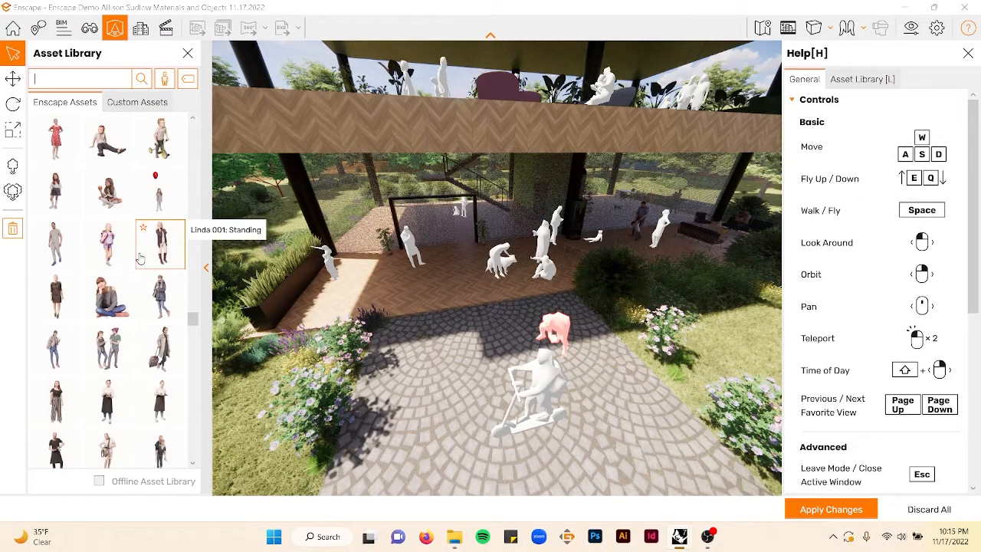
{"action": "scroll", "coordinate": [141, 259], "scroll_direction": "down", "scroll_amount": 6}
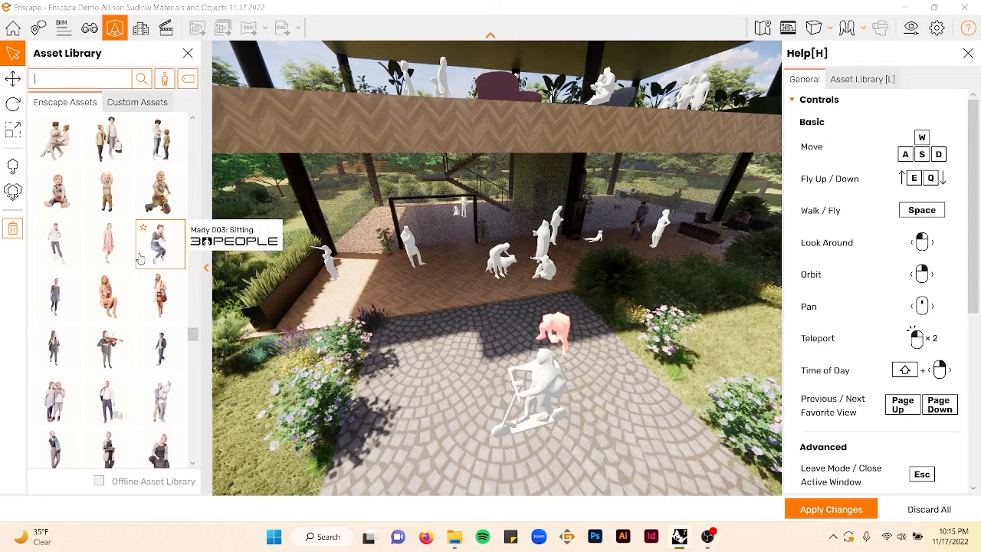
{"action": "scroll", "coordinate": [140, 259], "scroll_direction": "down", "scroll_amount": 6}
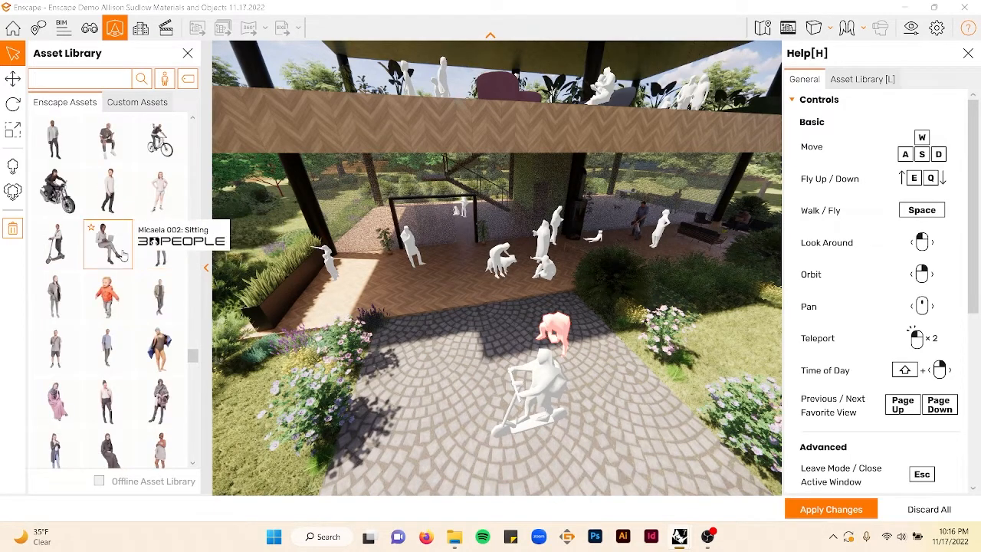
{"action": "scroll", "coordinate": [122, 256], "scroll_direction": "down", "scroll_amount": 6}
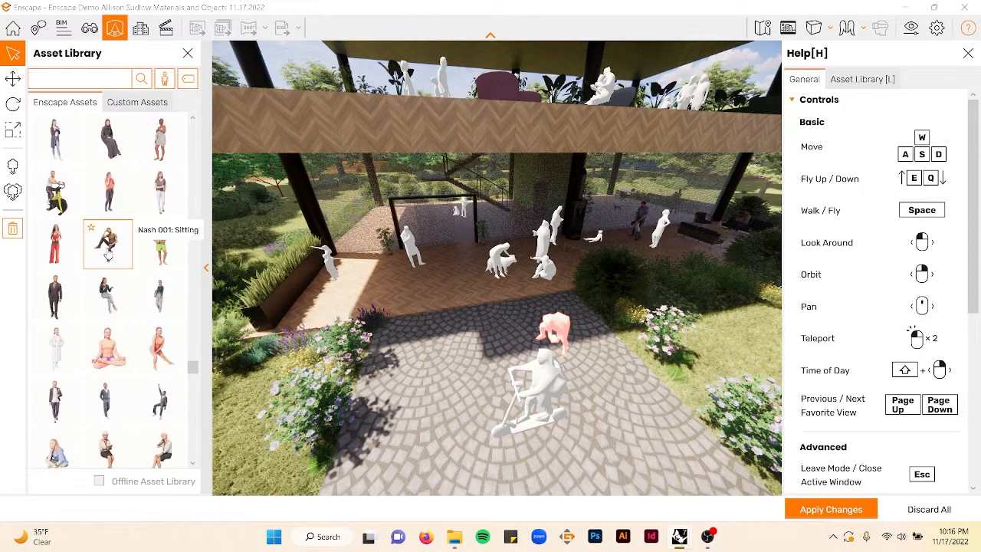
{"action": "scroll", "coordinate": [107, 256], "scroll_direction": "down", "scroll_amount": 5}
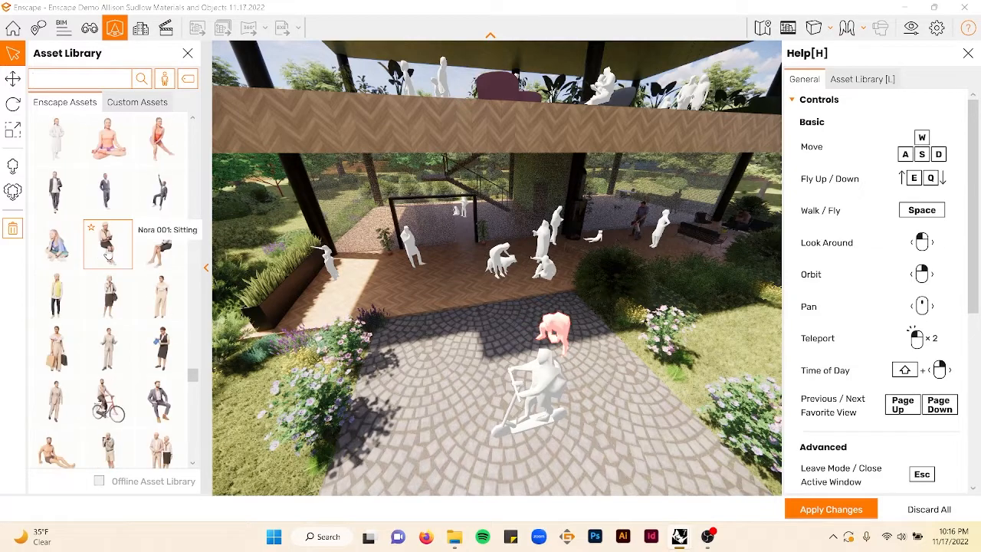
{"action": "scroll", "coordinate": [119, 307], "scroll_direction": "down", "scroll_amount": 4}
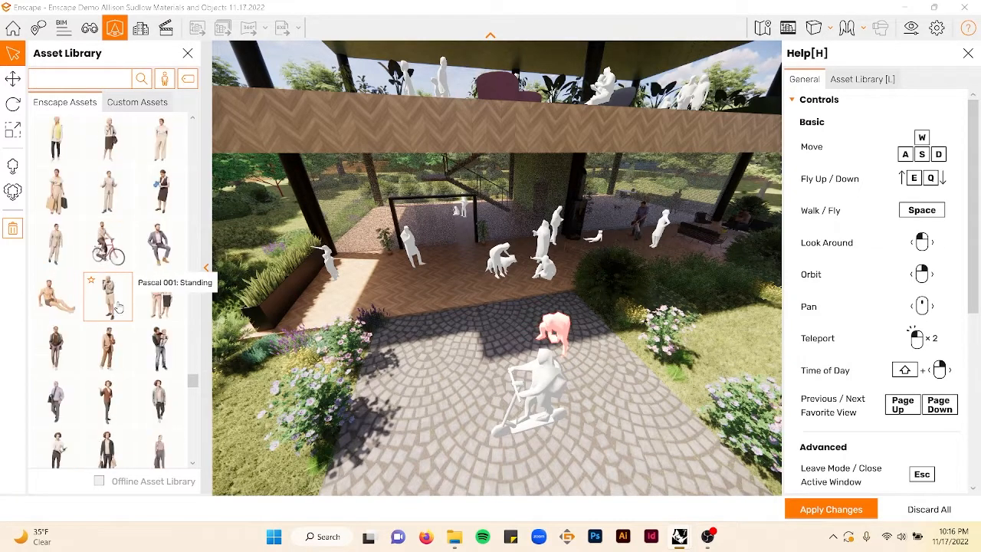
{"action": "scroll", "coordinate": [119, 305], "scroll_direction": "down", "scroll_amount": 6}
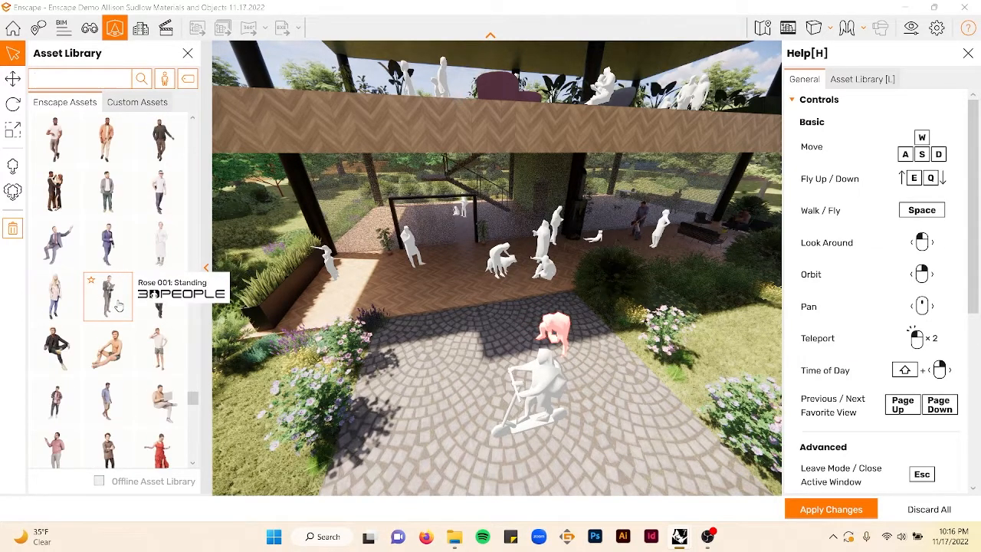
{"action": "scroll", "coordinate": [119, 305], "scroll_direction": "down", "scroll_amount": 6}
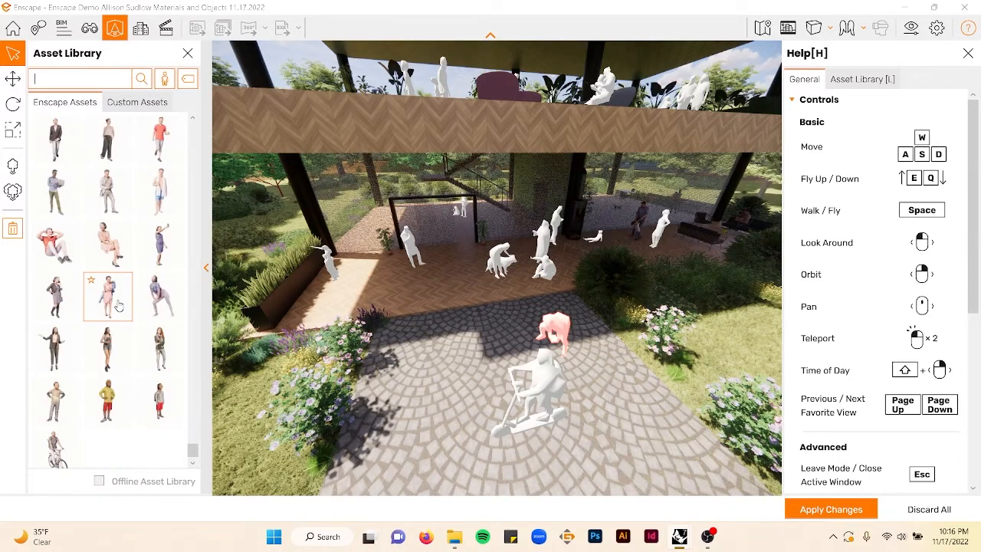
{"action": "scroll", "coordinate": [111, 299], "scroll_direction": "down", "scroll_amount": 1}
- Filter the people assets by the Best Ager tag and place an elderly couple on the ground-floor patio
{"action": "left_click", "coordinate": [187, 79]}
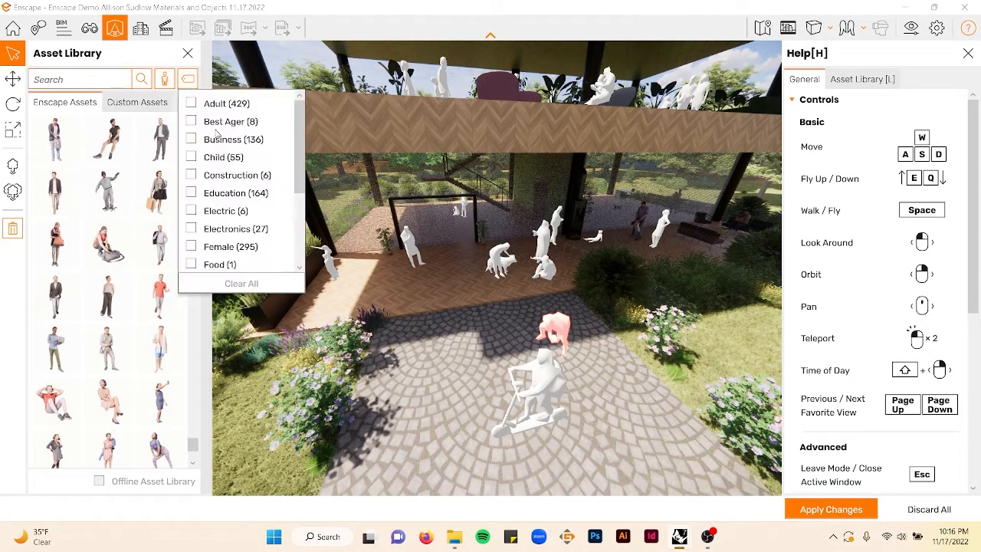
{"action": "left_click", "coordinate": [221, 125]}
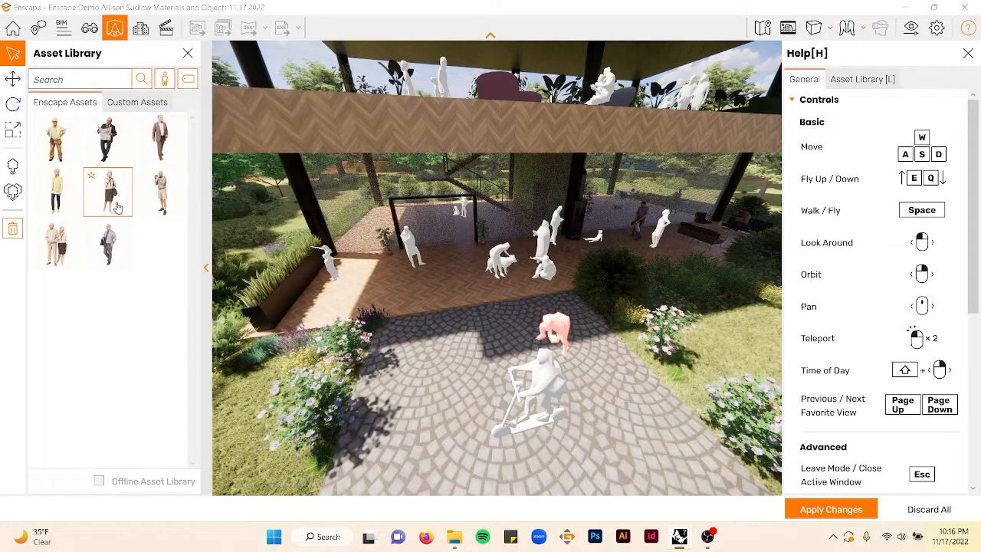
{"action": "left_click", "coordinate": [56, 243]}
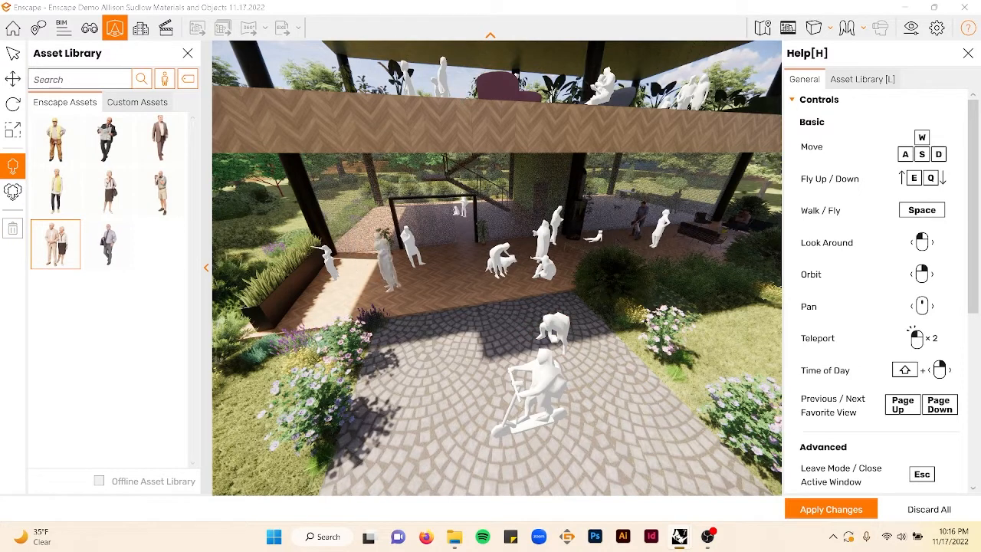
{"action": "left_click", "coordinate": [450, 283]}
- Place a standing elderly man on the upper deck near the curved sofa
{"action": "left_click", "coordinate": [159, 192]}
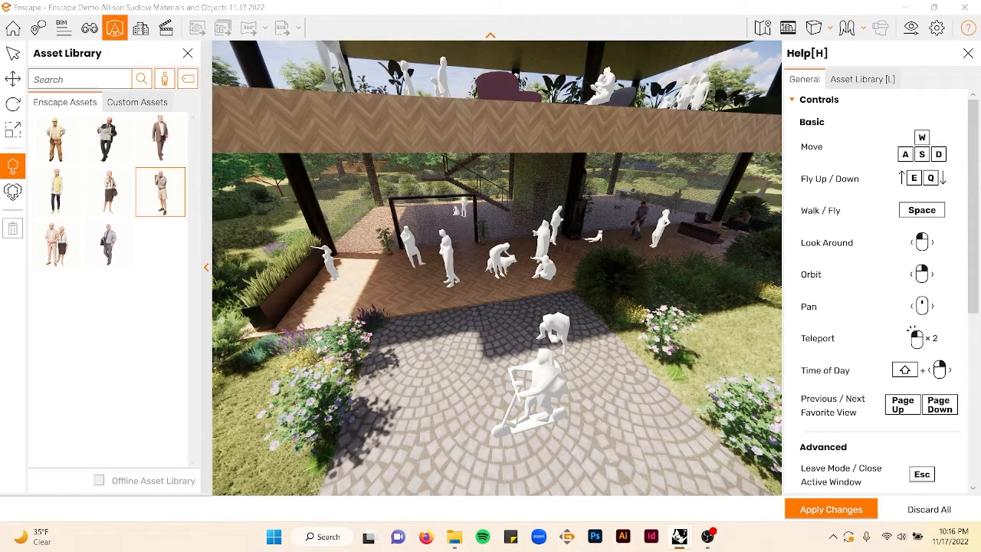
{"action": "key", "text": "Escape"}
{"action": "key", "text": "space"}
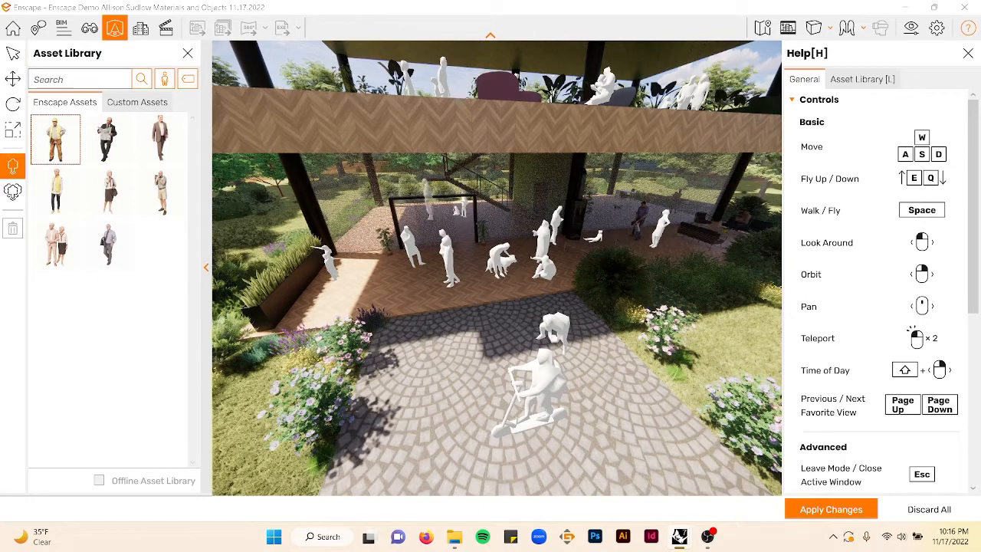
{"action": "key", "text": "Escape"}
{"action": "key", "text": "e"}
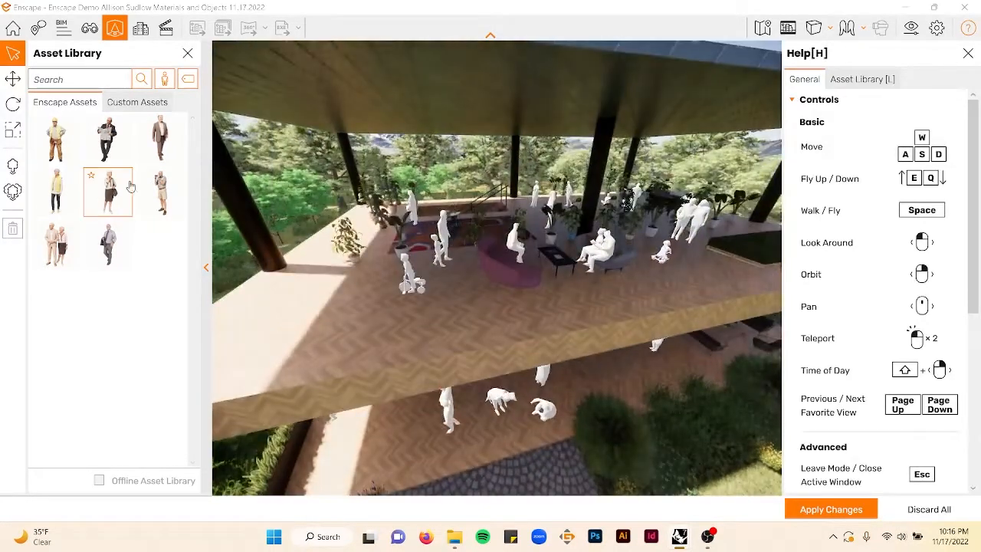
{"action": "left_click", "coordinate": [160, 191]}
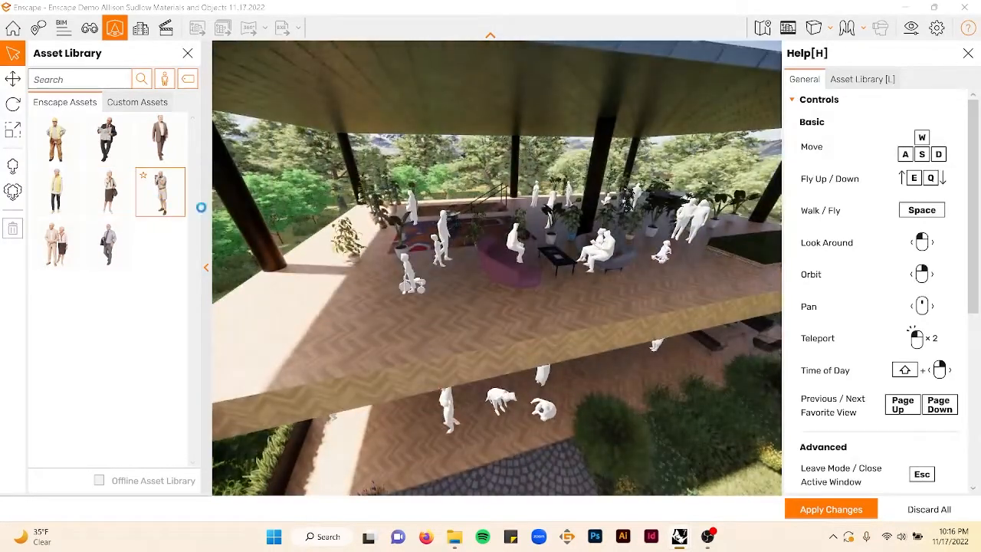
{"action": "left_click", "coordinate": [472, 322]}
{"action": "left_click", "coordinate": [472, 322]}
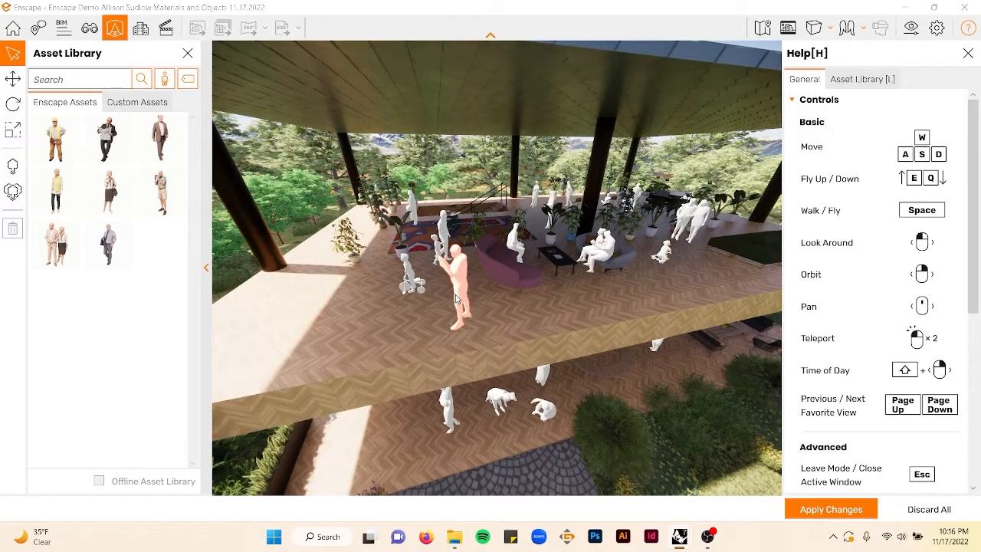
- Rotate the elderly man on the upper deck to about 303 degrees
{"action": "left_click", "coordinate": [12, 79]}
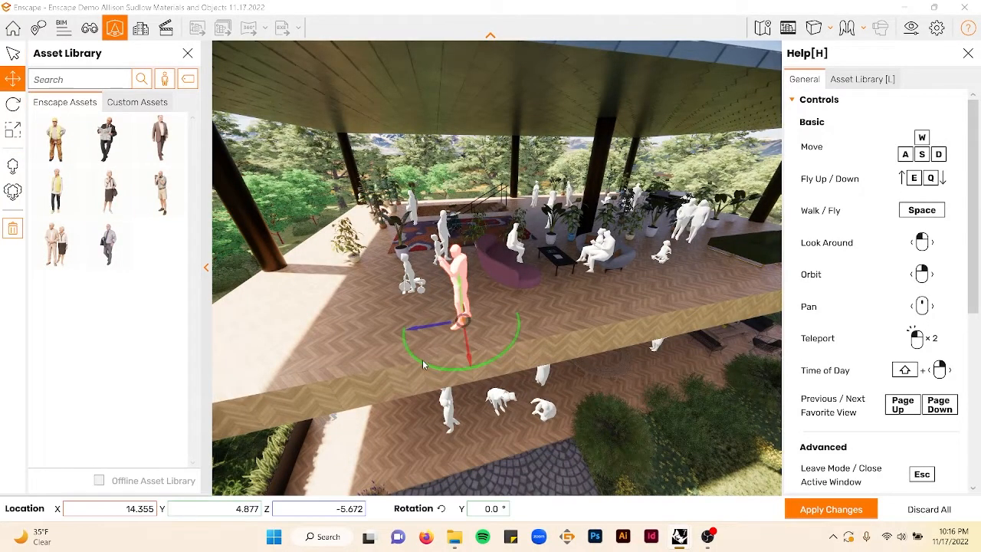
{"action": "left_click_drag", "start_coordinate": [422, 365], "coordinate": [476, 367]}
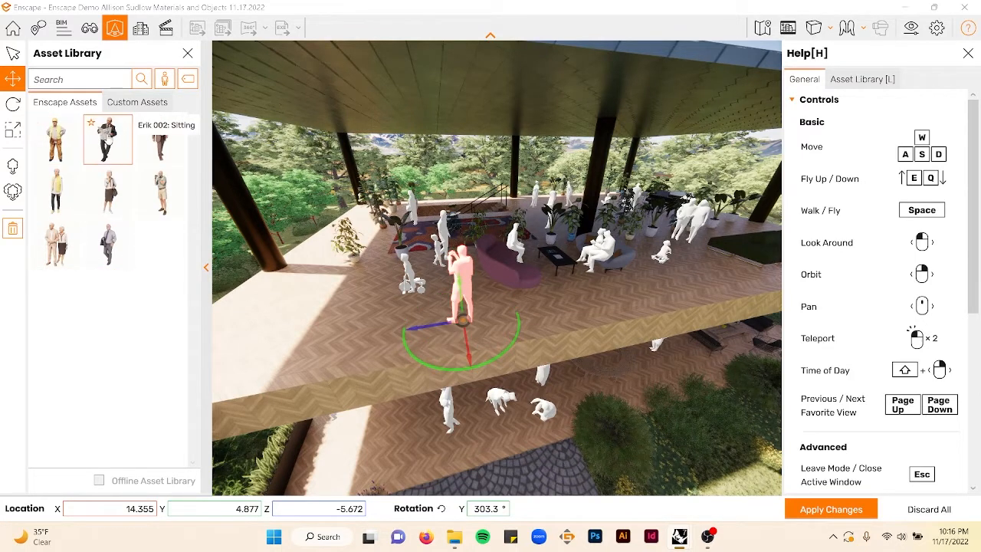
- Place the Erik 002 sitting figure on the bench at the far end of the upper deck
{"action": "left_click", "coordinate": [107, 138]}
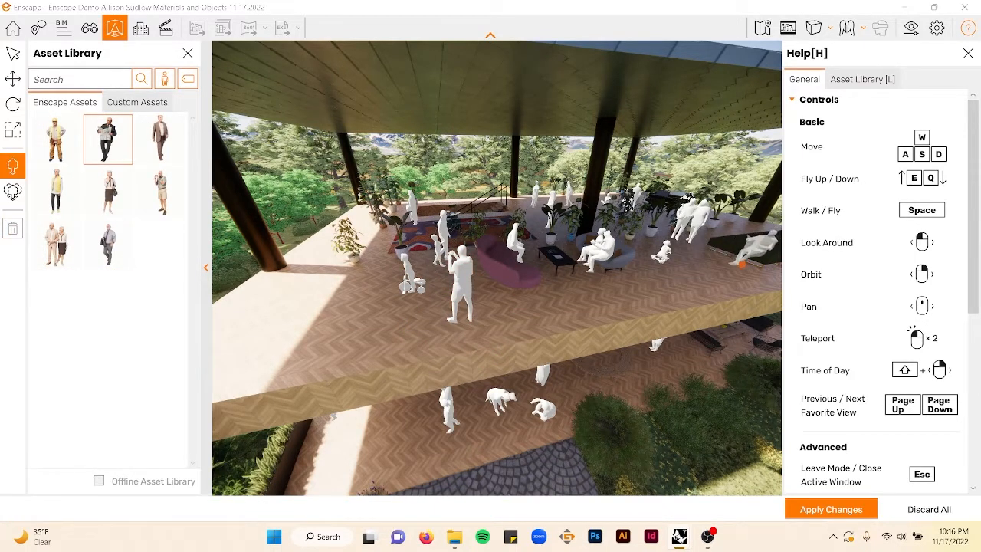
{"action": "left_click", "coordinate": [749, 266]}
{"action": "key", "text": "Escape"}
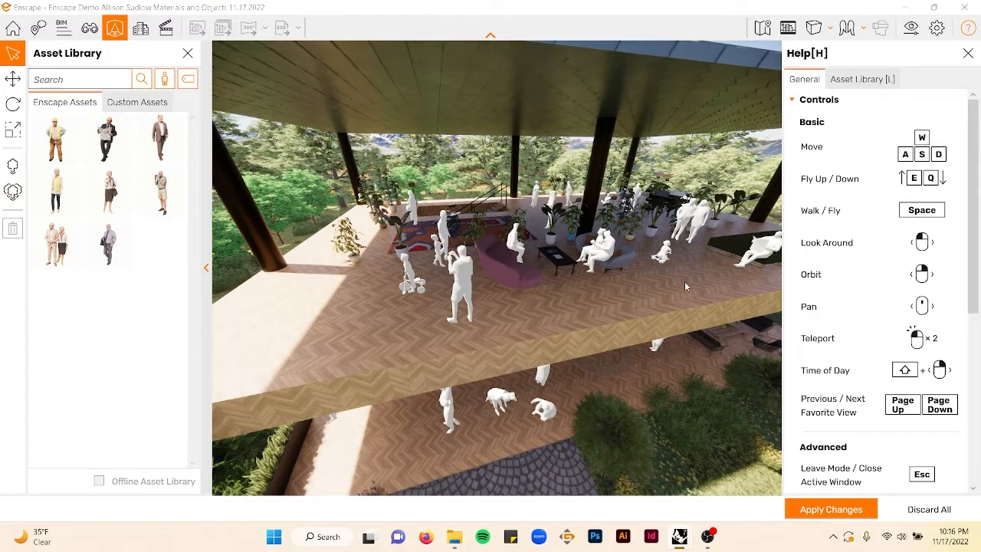
- Move the sitting figure slightly along the deck to align it with the bench
{"action": "right_click_drag", "start_coordinate": [685, 282], "coordinate": [747, 281]}
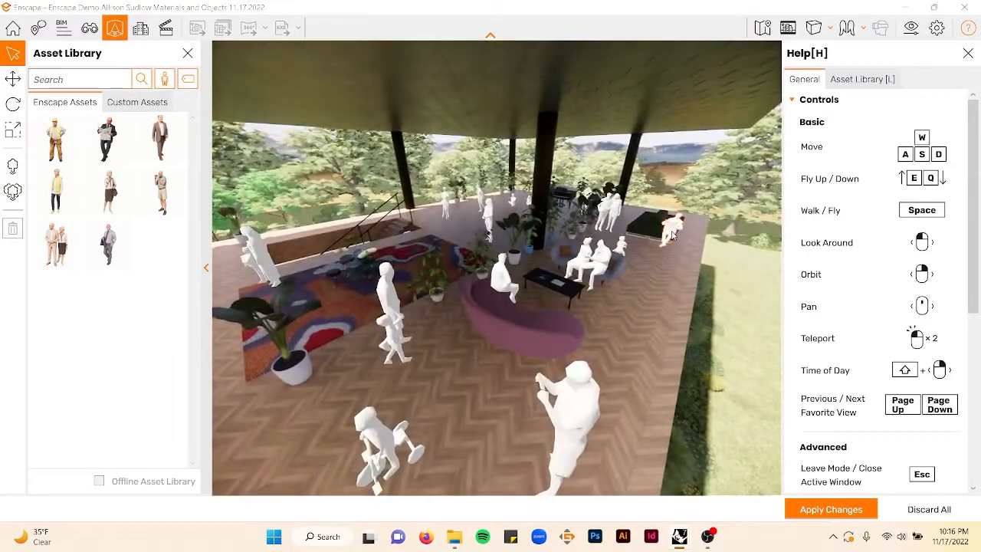
{"action": "left_click", "coordinate": [12, 79]}
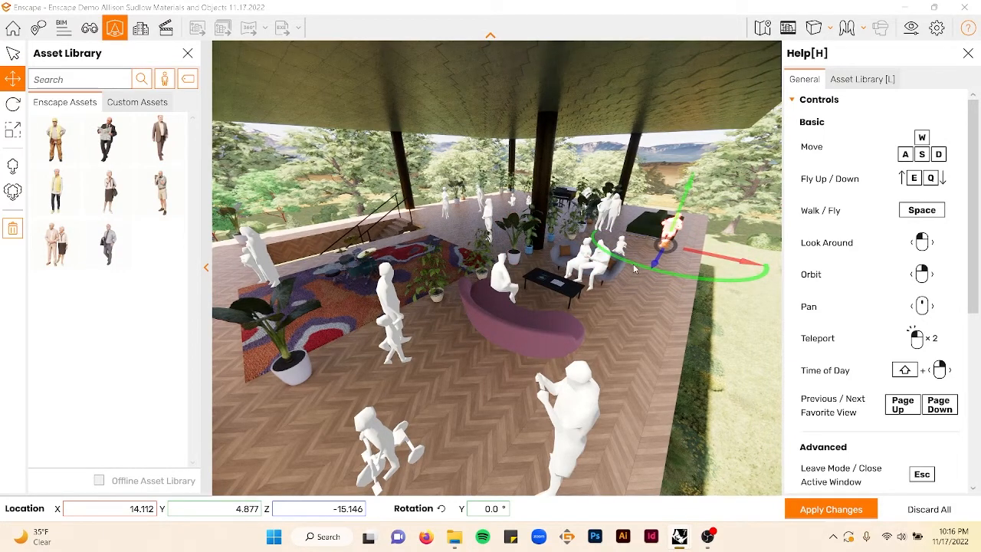
{"action": "left_click_drag", "start_coordinate": [635, 266], "coordinate": [663, 255]}
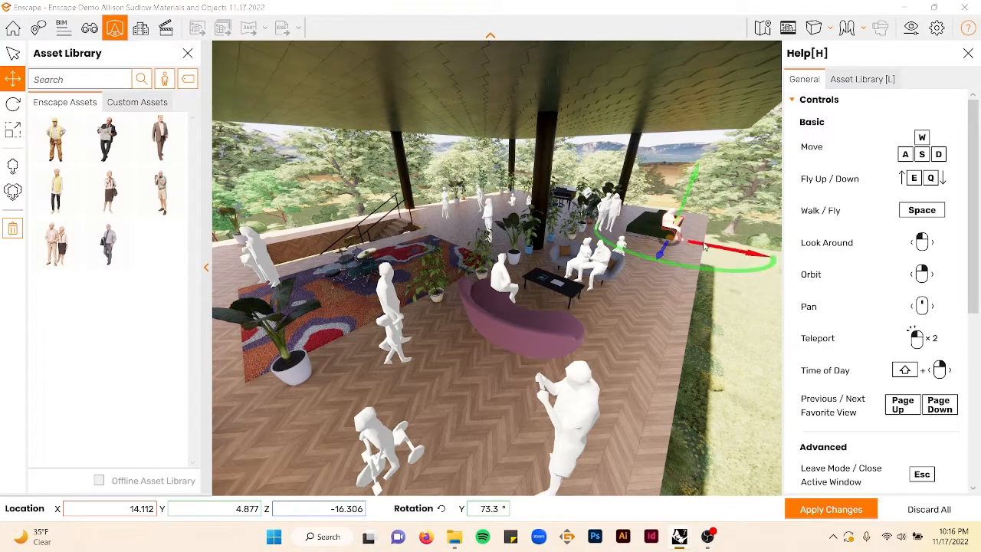
{"action": "left_click_drag", "start_coordinate": [740, 255], "coordinate": [746, 257]}
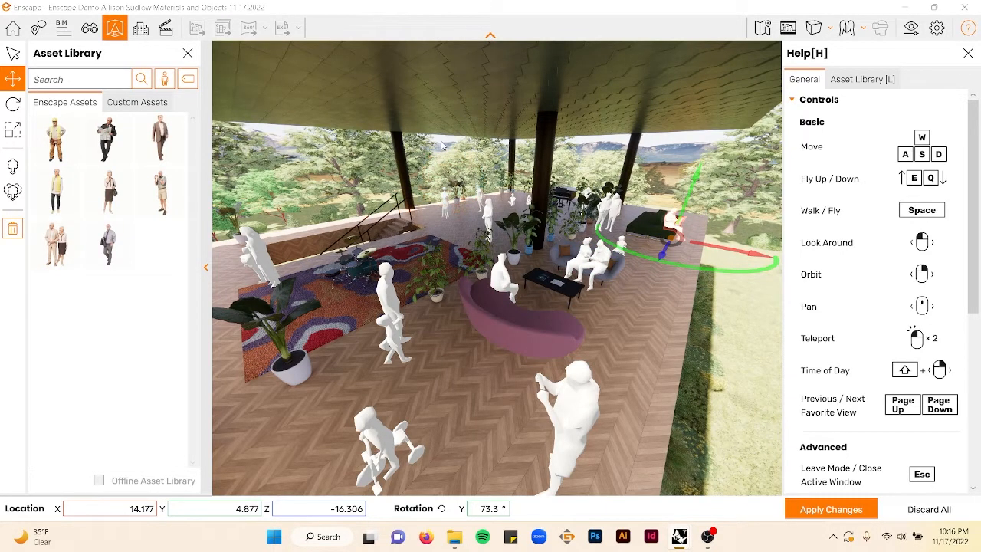
{"action": "key", "text": "Escape"}
- Apply the asset changes and hide the help panel to review the render
{"action": "left_click", "coordinate": [830, 508]}
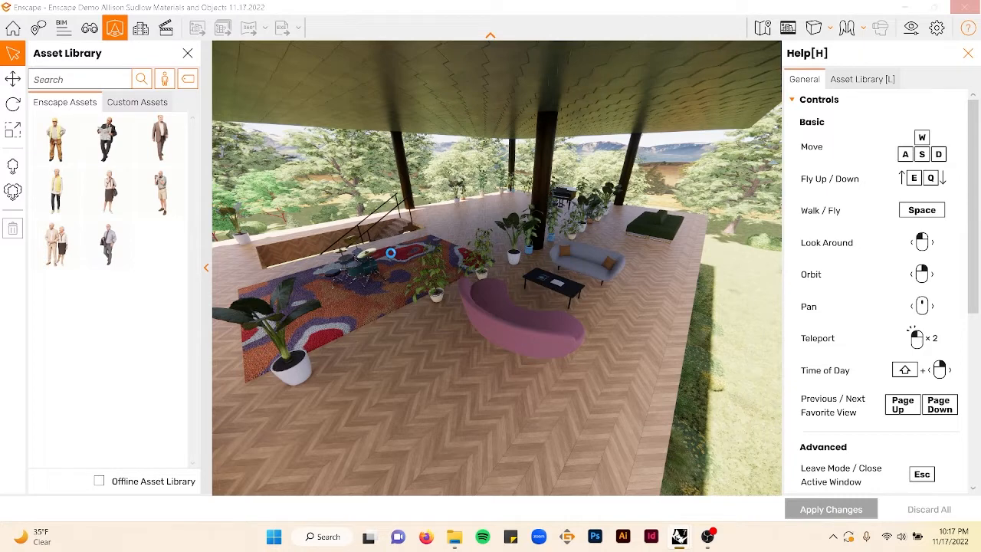
{"action": "key", "text": "h"}
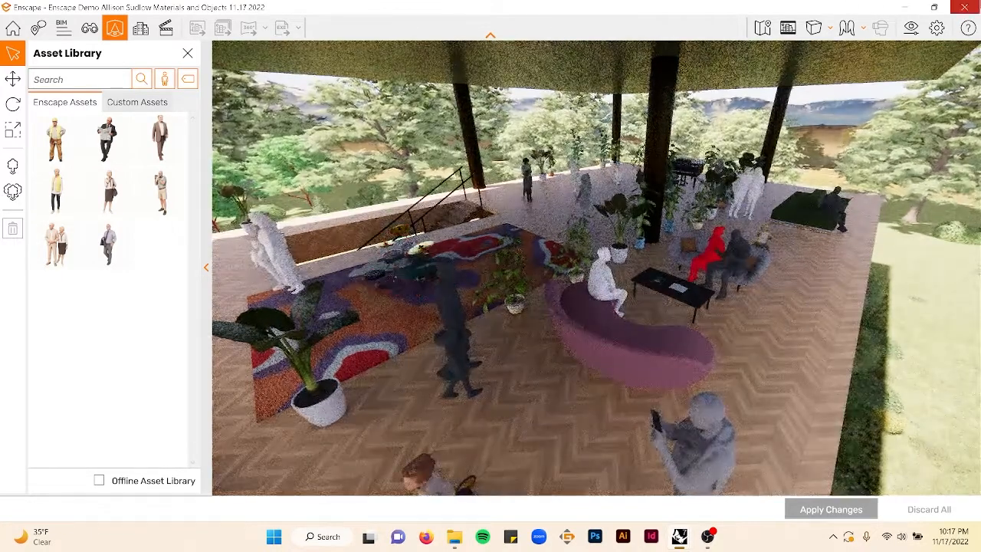
- Close the Enscape window and save the Rhino model
{"action": "left_click", "coordinate": [976, 3]}
{"action": "key", "text": "ctrl+s"}
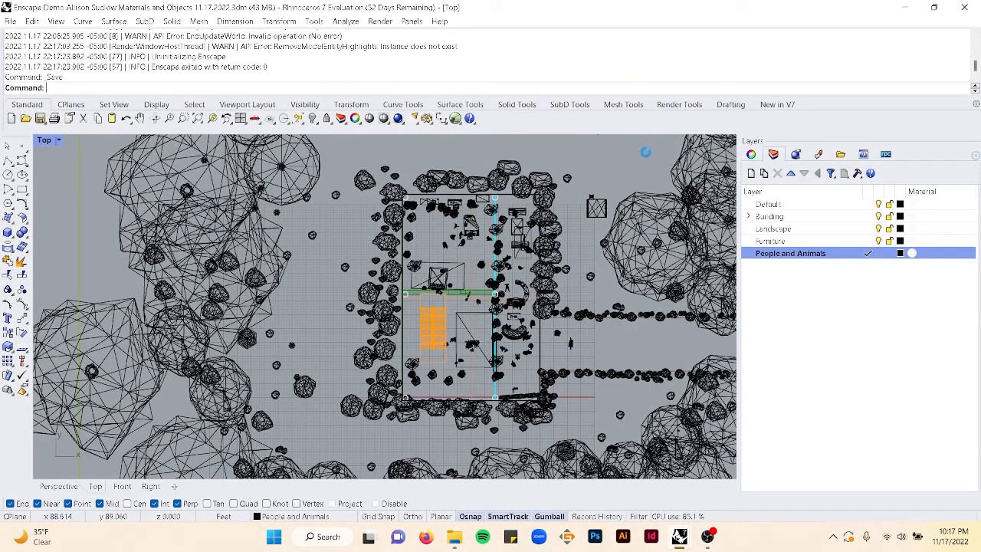
- Restart Enscape with the EnscapeStartCommand command
{"action": "type", "text": "EnscapeStartCommand"}
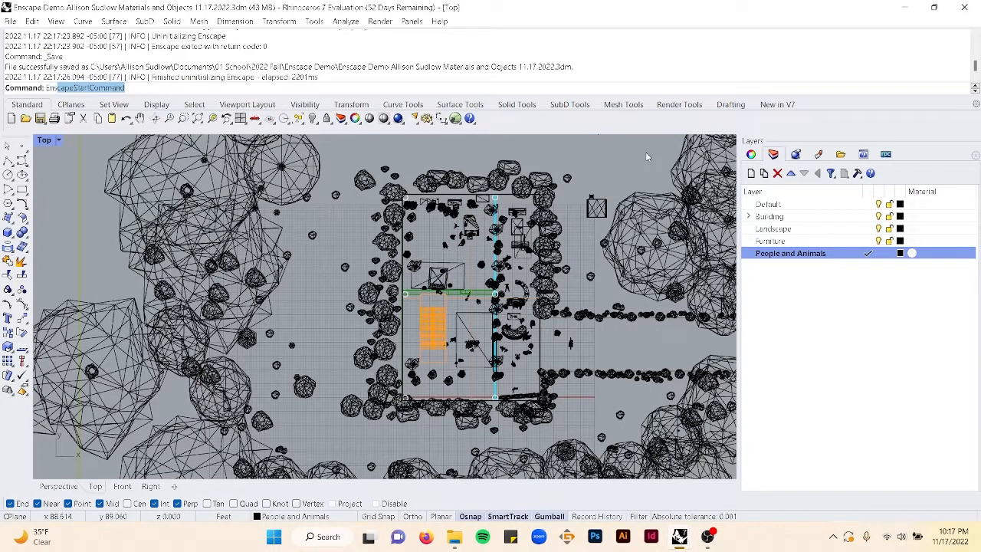
{"action": "key", "text": "Return"}
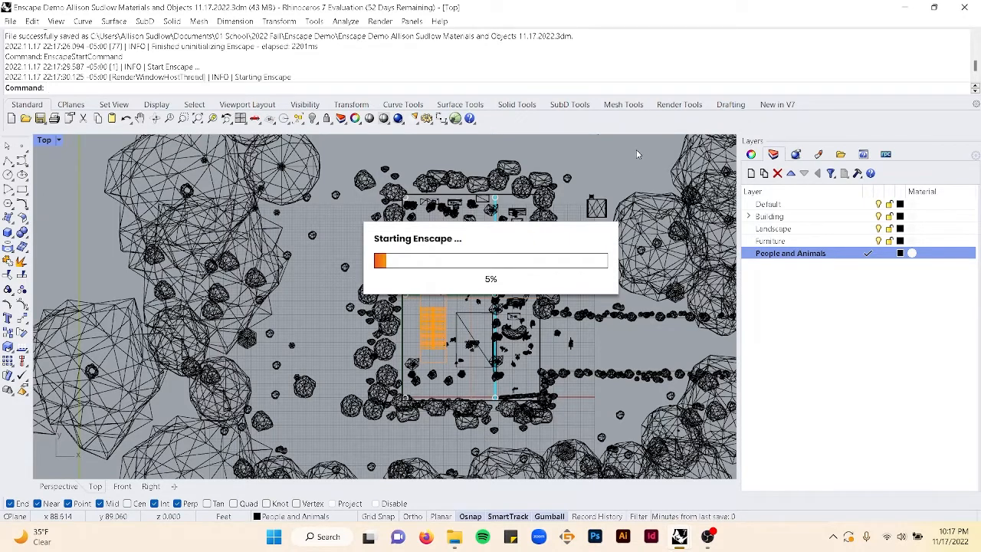
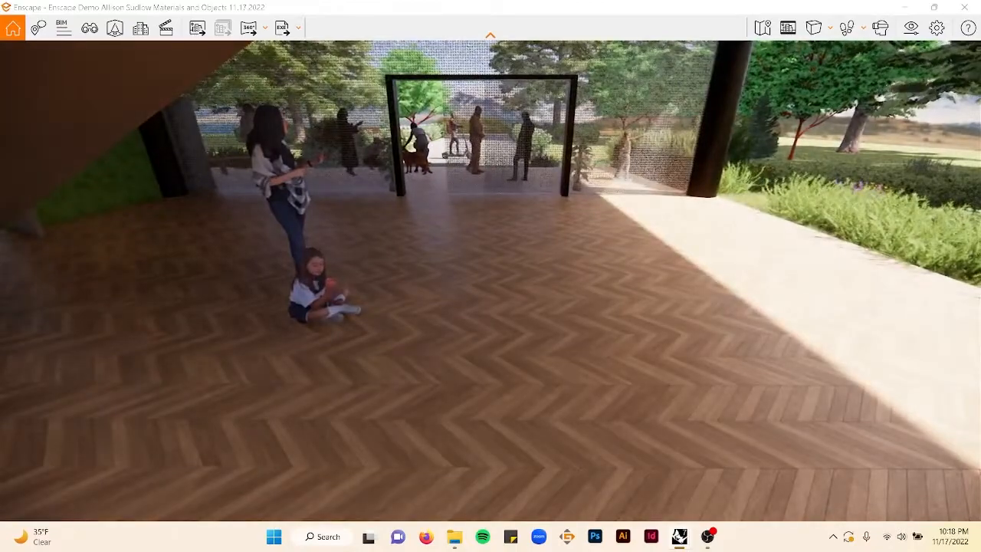
- Walk through the ground-floor interior and out to the garden to review the render
{"action": "key", "text": "w"}
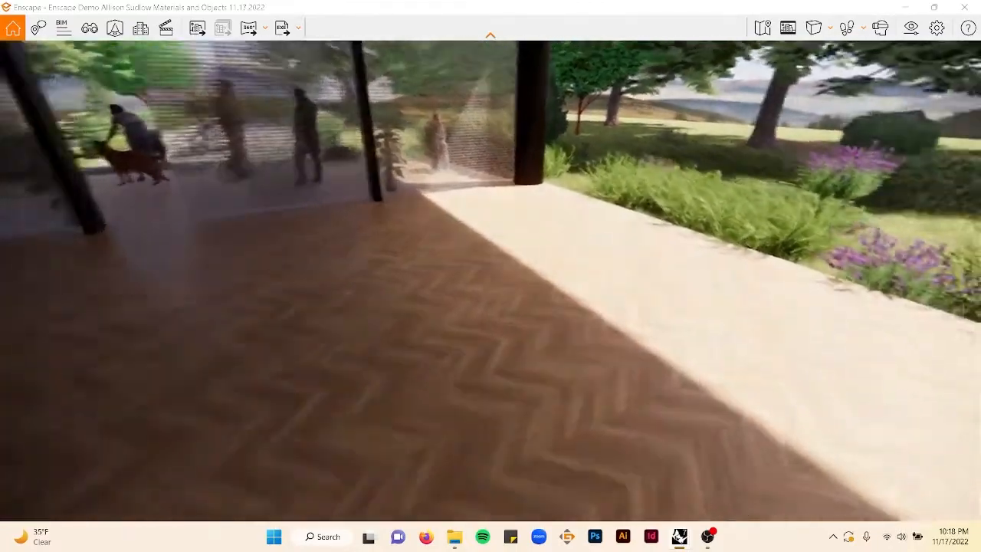
{"action": "key", "text": "w"}
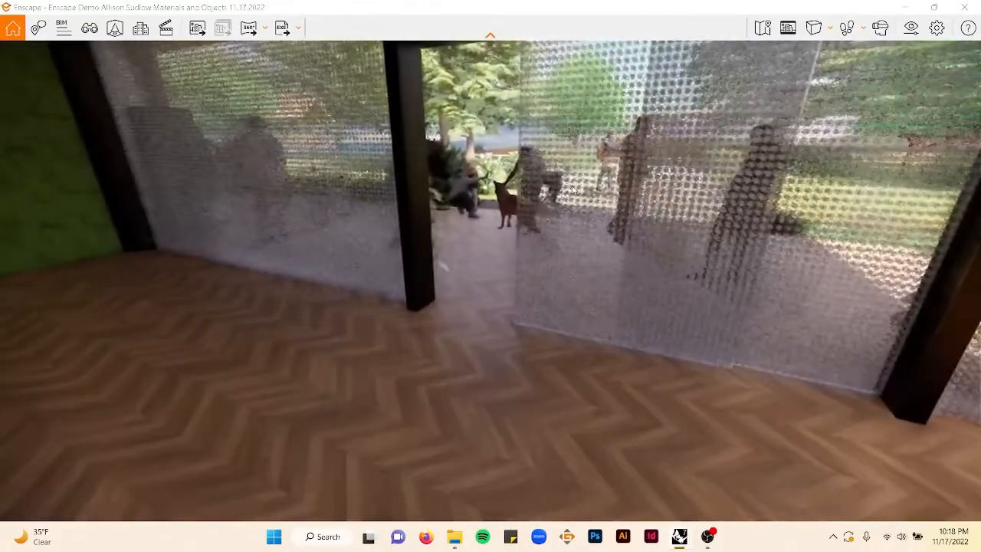
{"action": "key", "text": "w"}
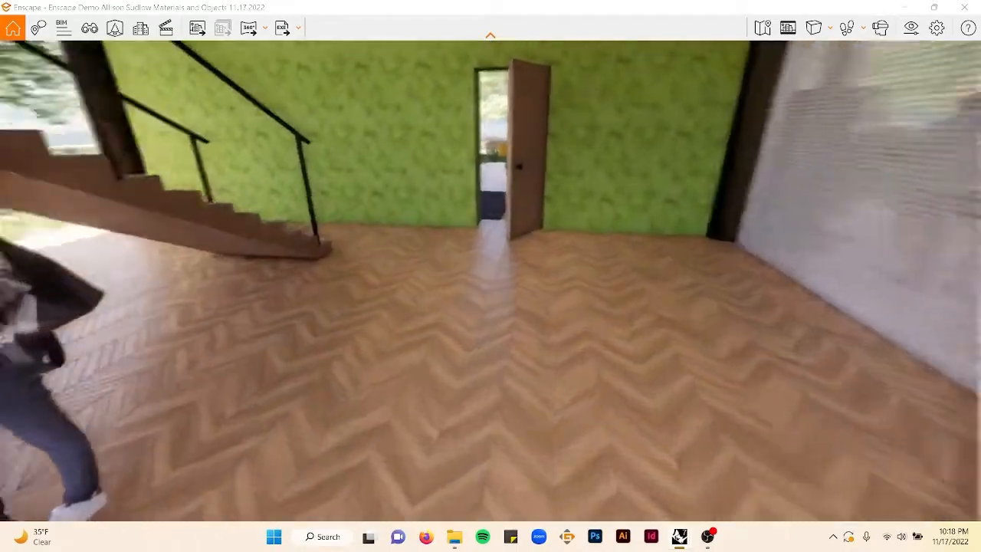
{"action": "key", "text": "w"}
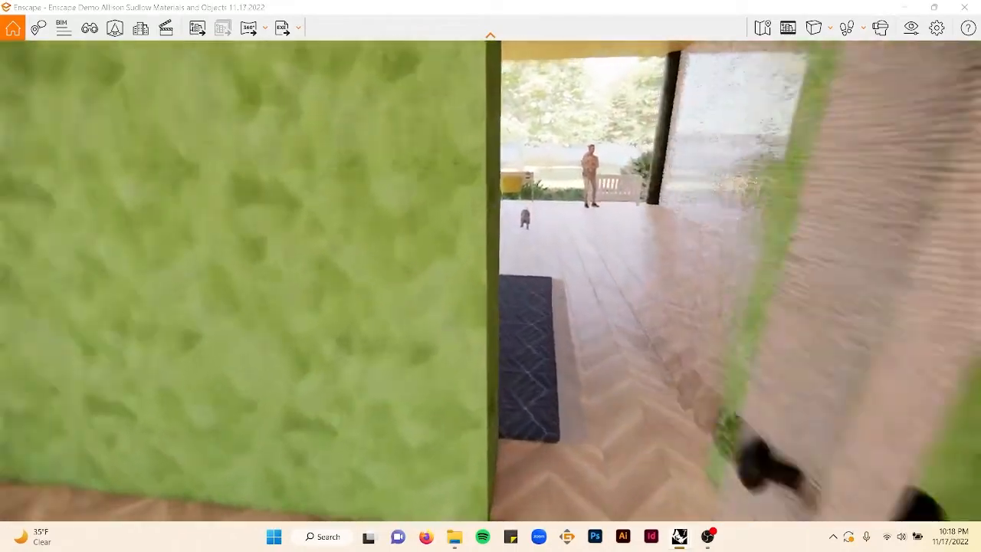
{"action": "key", "text": "w"}
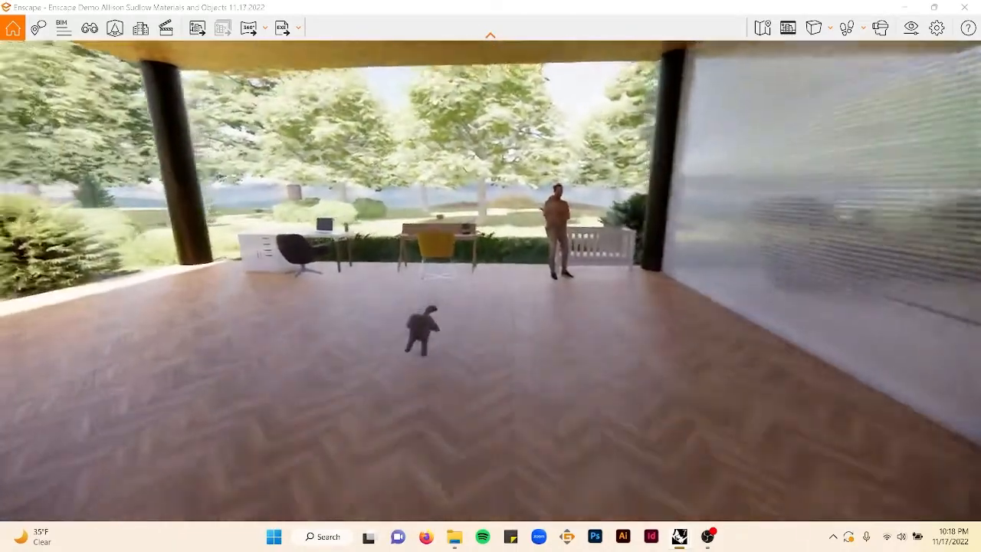
{"action": "key", "text": "w"}
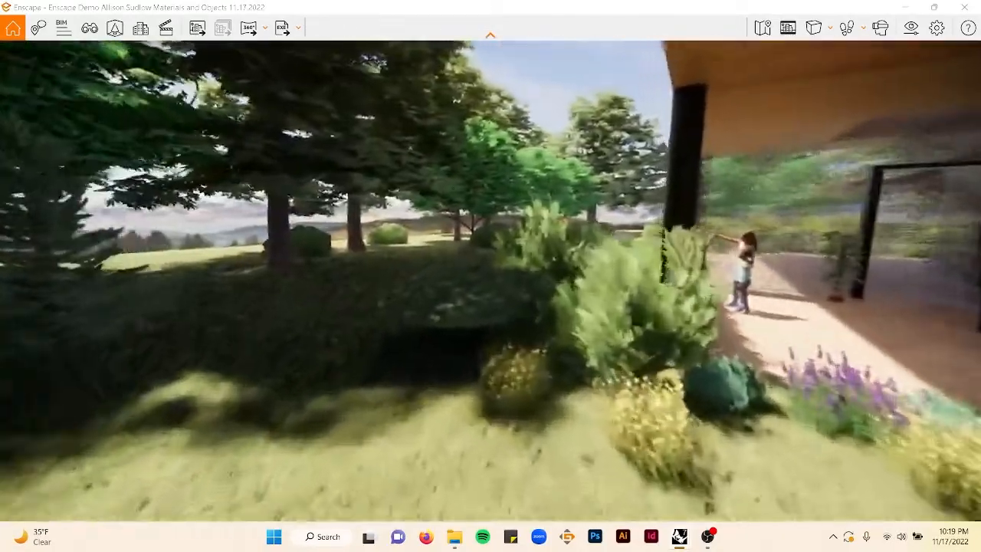
{"action": "key", "text": "w"}
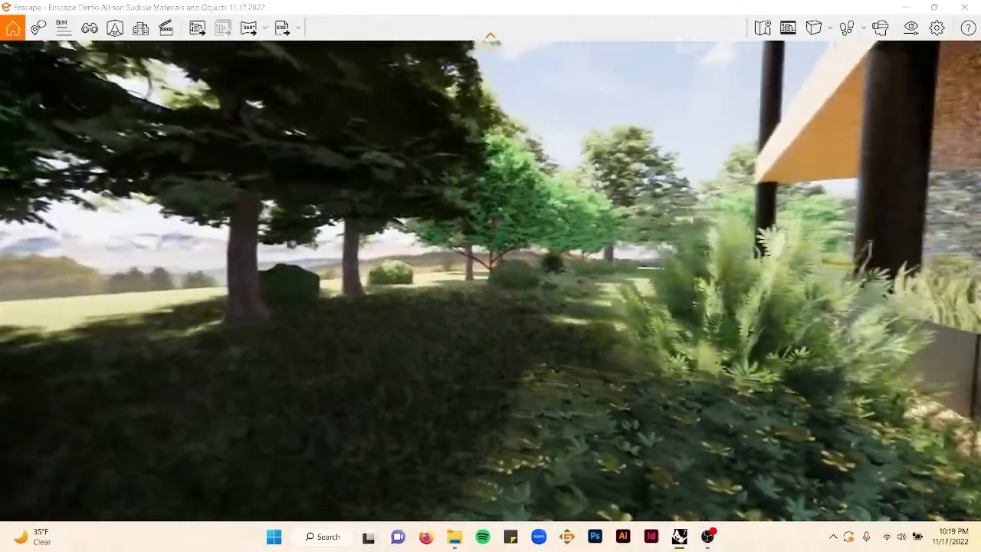
{"action": "key", "text": "w"}
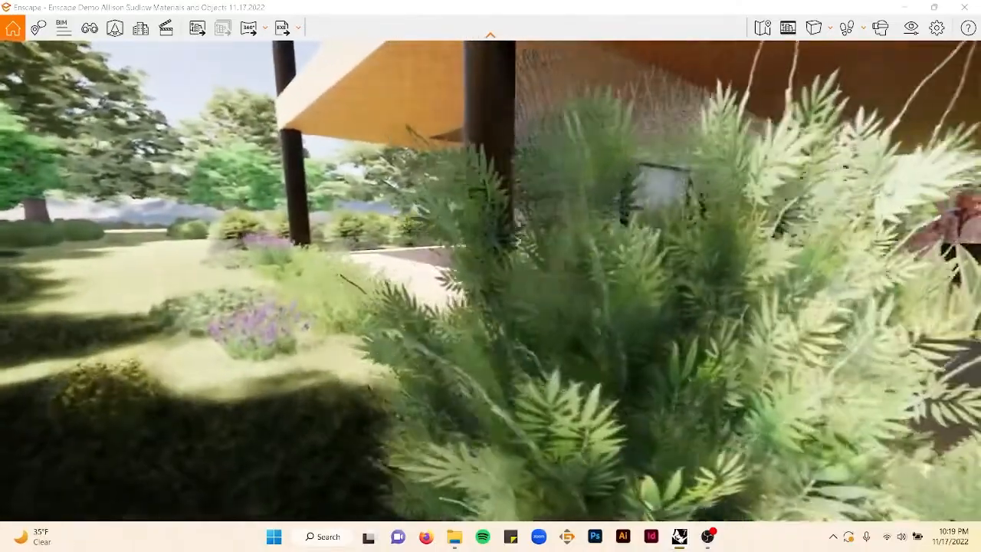
- Orbit around the terrace and garden path to review the people, plants and planters
{"action": "left_click_drag", "start_coordinate": [491, 281], "coordinate": [905, 360]}
{"action": "key", "text": "s"}
{"action": "key", "text": "w"}
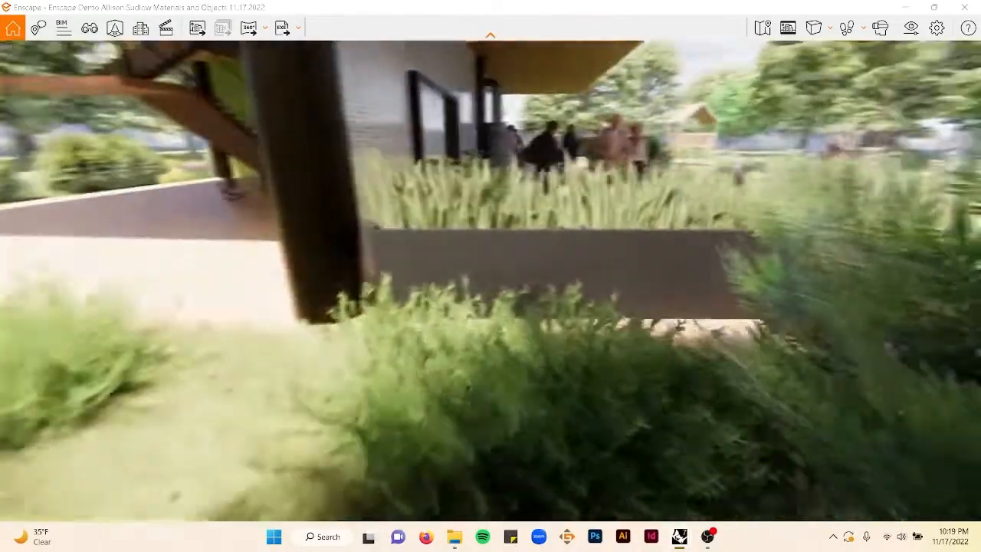
{"action": "left_click_drag", "start_coordinate": [459, 177], "coordinate": [553, 156]}
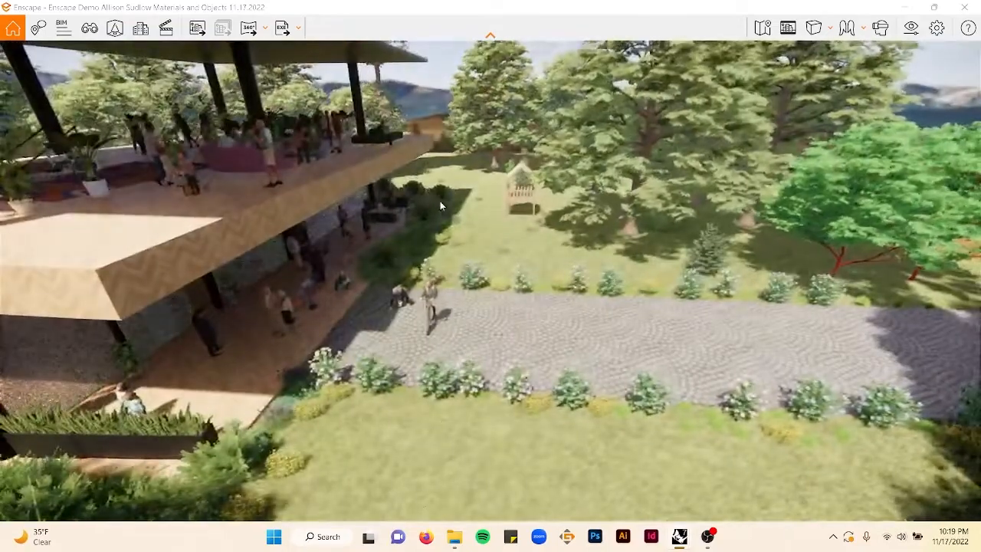
{"action": "left_click_drag", "start_coordinate": [440, 201], "coordinate": [463, 242]}
{"action": "right_click_drag", "start_coordinate": [463, 242], "coordinate": [387, 241]}
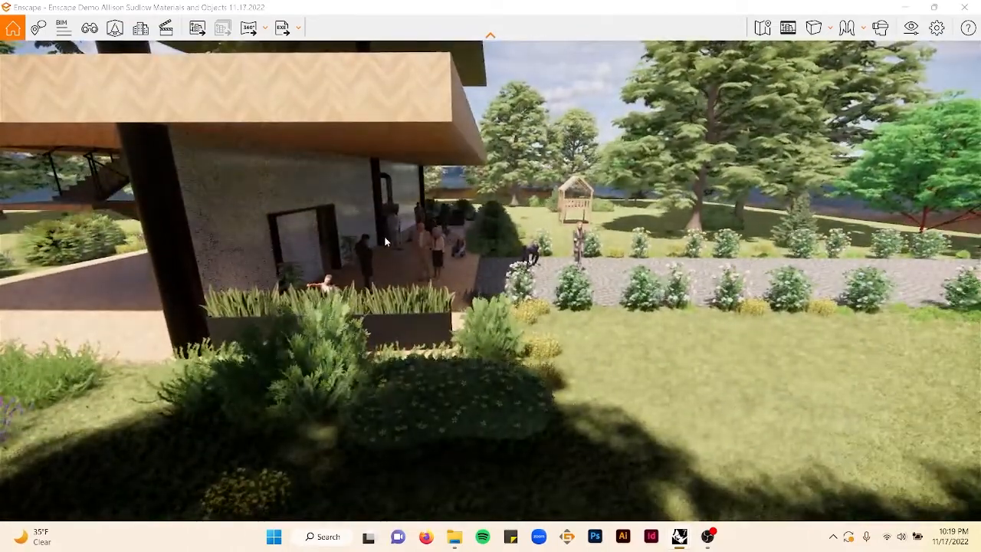
{"action": "scroll", "coordinate": [383, 241], "scroll_direction": "up", "scroll_amount": 4}
{"action": "middle_click_drag", "start_coordinate": [383, 246], "coordinate": [456, 247]}
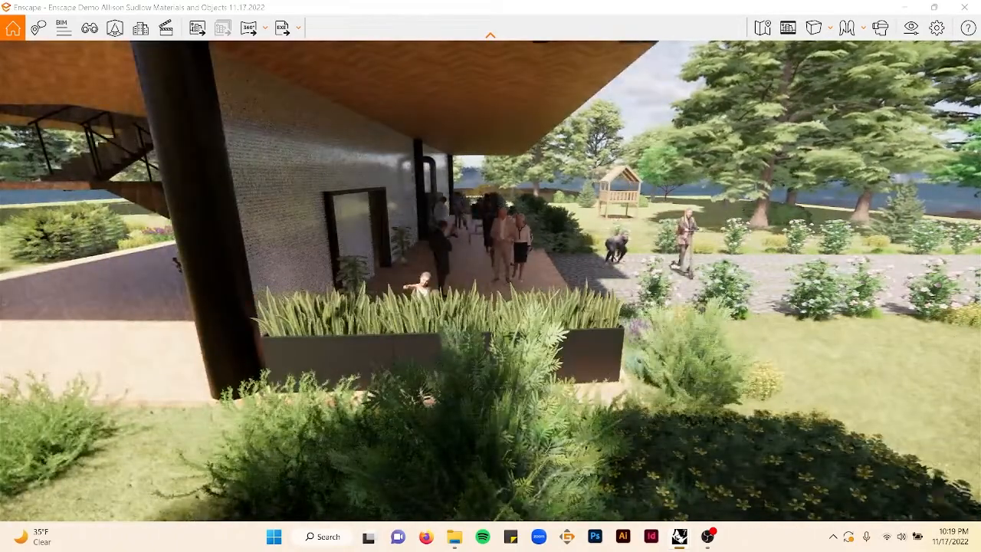
{"action": "mouse_move", "coordinate": [494, 230]}
{"action": "left_mouse_down"}
{"action": "mouse_move", "coordinate": [461, 249]}
{"action": "mouse_move", "coordinate": [494, 224]}
{"action": "left_mouse_up"}
{"action": "key", "text": "d"}
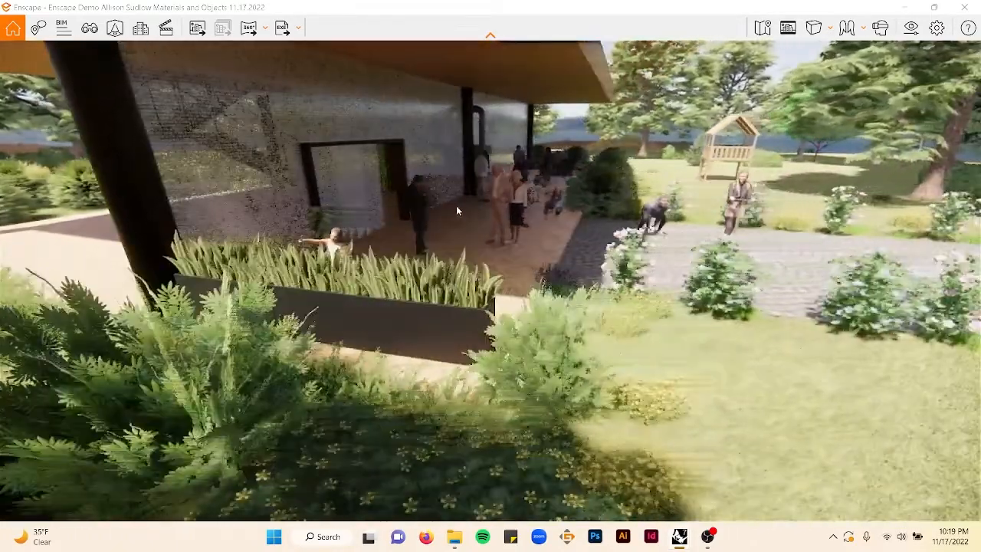
{"action": "scroll", "coordinate": [469, 205], "scroll_direction": "up", "scroll_amount": 2}
{"action": "key", "text": "d"}
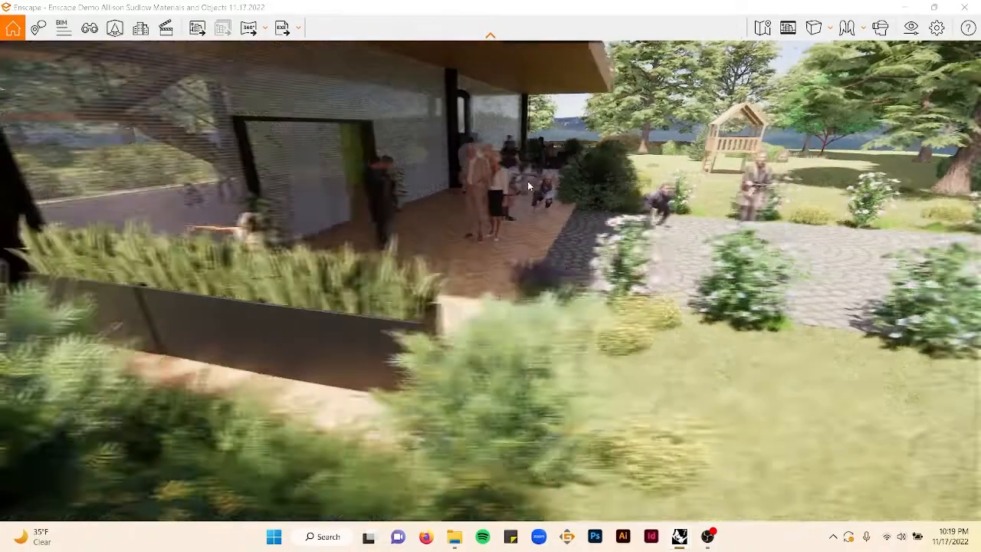
{"action": "left_click_drag", "start_coordinate": [466, 187], "coordinate": [460, 157]}
{"action": "key", "text": "d"}
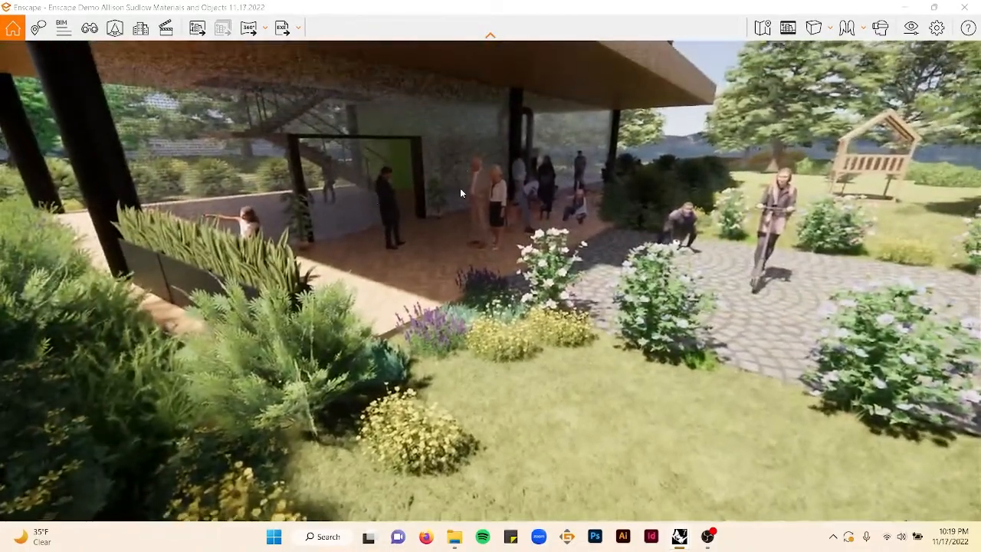
{"action": "scroll", "coordinate": [460, 189], "scroll_direction": "up", "scroll_amount": 2}
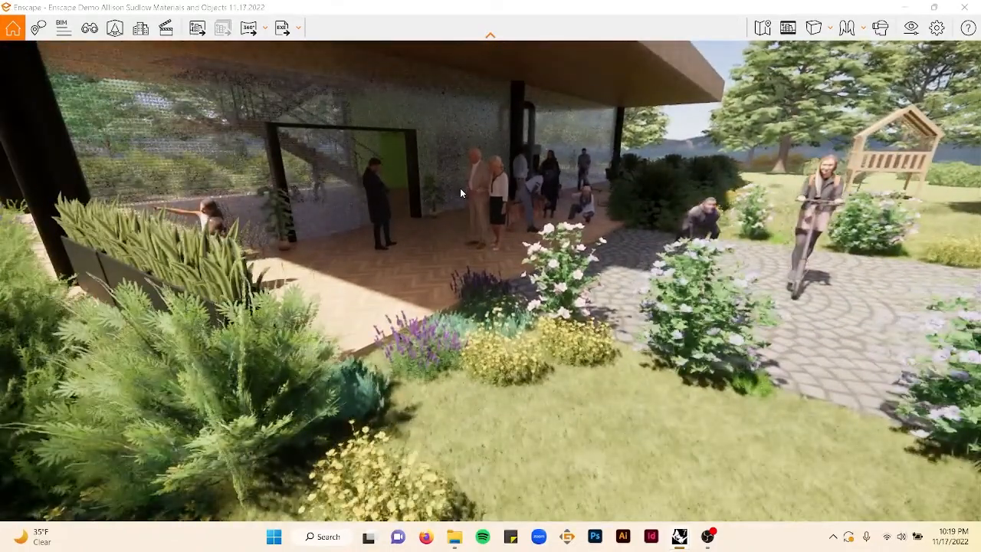
{"action": "scroll", "coordinate": [460, 188], "scroll_direction": "down", "scroll_amount": 2}
{"action": "scroll", "coordinate": [460, 193], "scroll_direction": "up", "scroll_amount": 2}
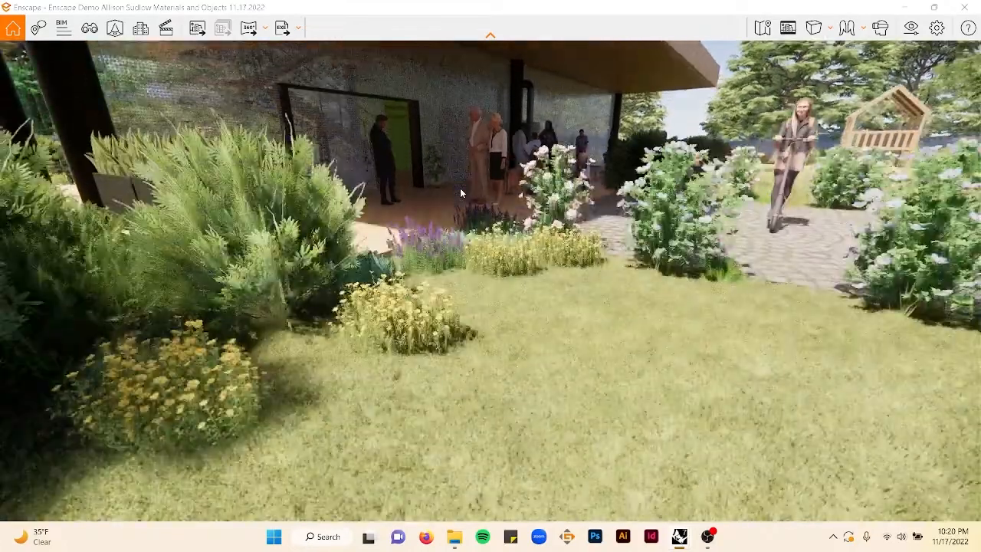
{"action": "scroll", "coordinate": [460, 188], "scroll_direction": "down", "scroll_amount": 2}
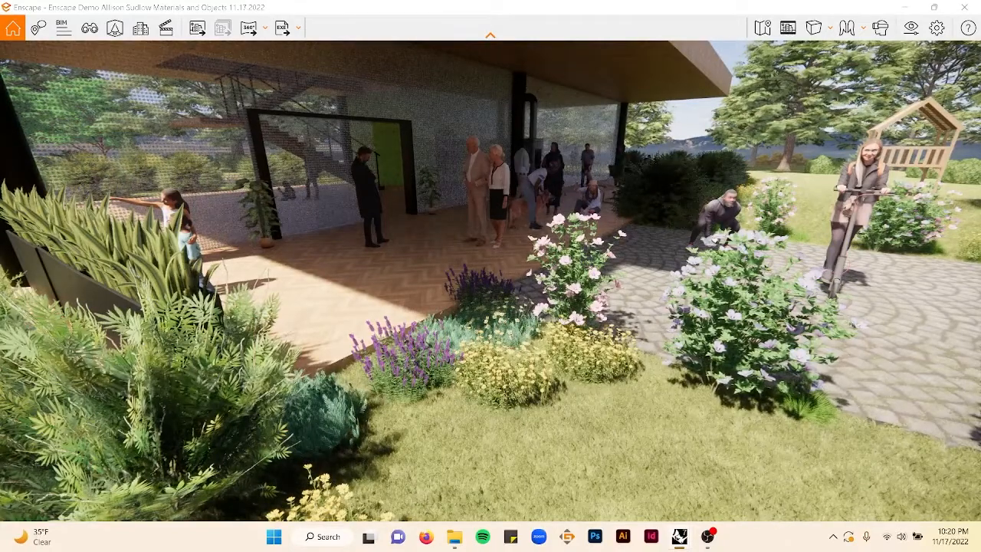
{"action": "left_click_drag", "start_coordinate": [728, 105], "coordinate": [680, 110]}
{"action": "key", "text": "d"}
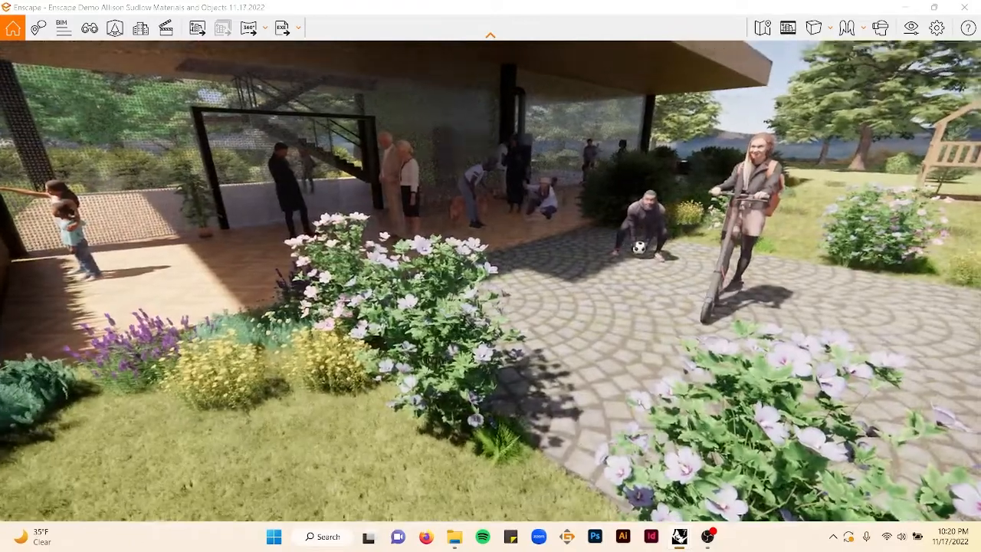
{"action": "left_click_drag", "start_coordinate": [738, 228], "coordinate": [742, 207]}
- Open asset editing and rotate the woman on the scooter to about 261.5°
{"action": "left_click", "coordinate": [115, 28]}
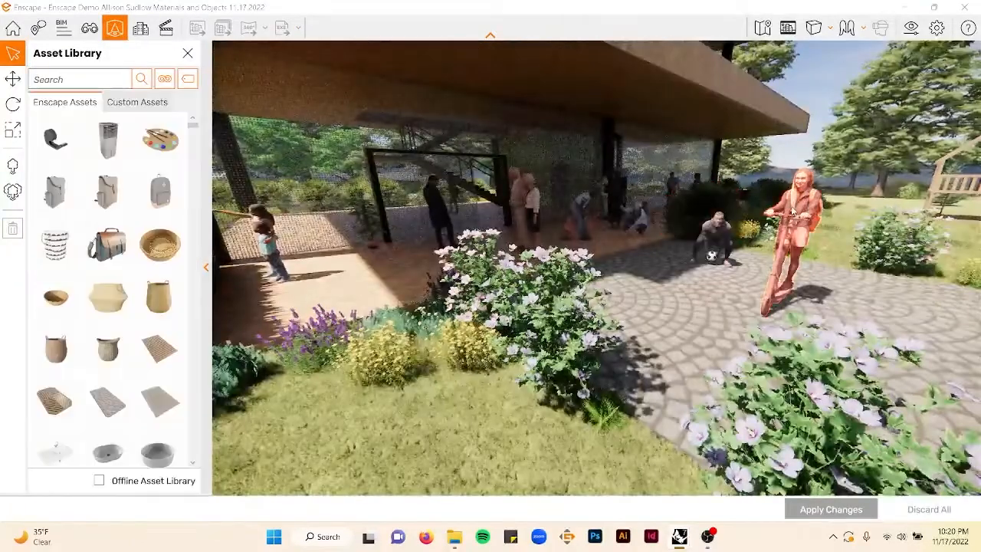
{"action": "left_click", "coordinate": [12, 79]}
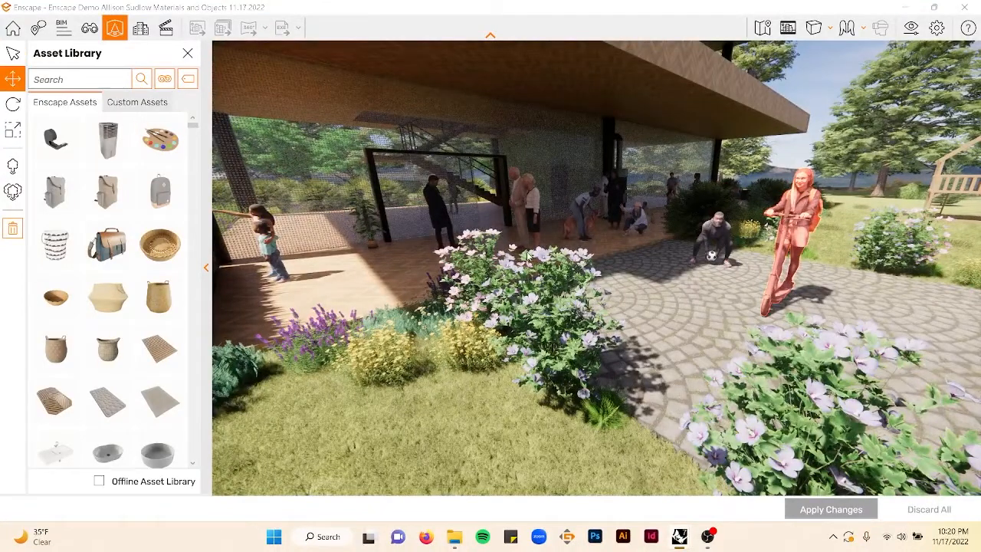
{"action": "left_click", "coordinate": [801, 305]}
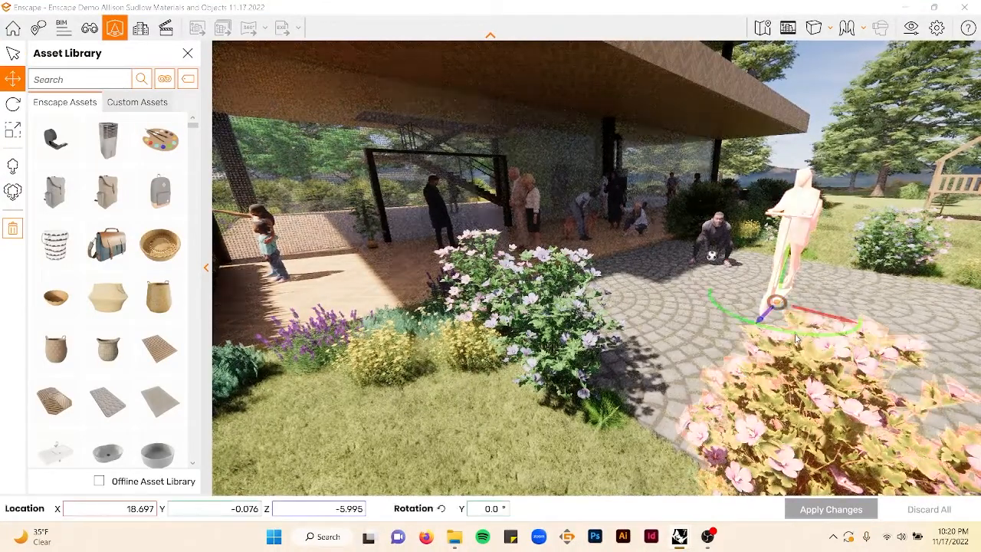
{"action": "left_click_drag", "start_coordinate": [802, 332], "coordinate": [740, 285]}
{"action": "left_click_drag", "start_coordinate": [742, 322], "coordinate": [780, 332]}
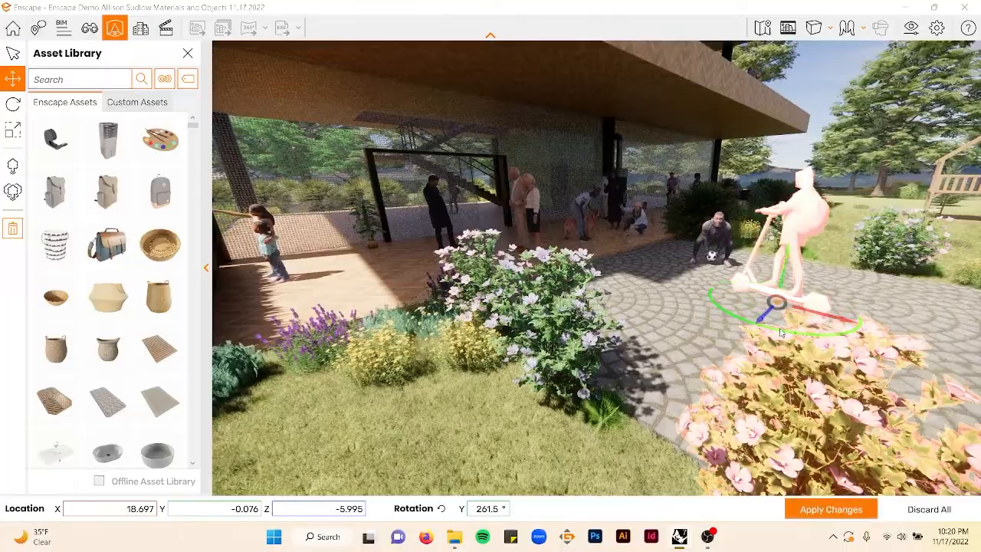
- Switch to the Digital Model Rhino window, decline keeping its clipboard data, and return to Enscape
{"action": "key", "text": "alt+Tab"}
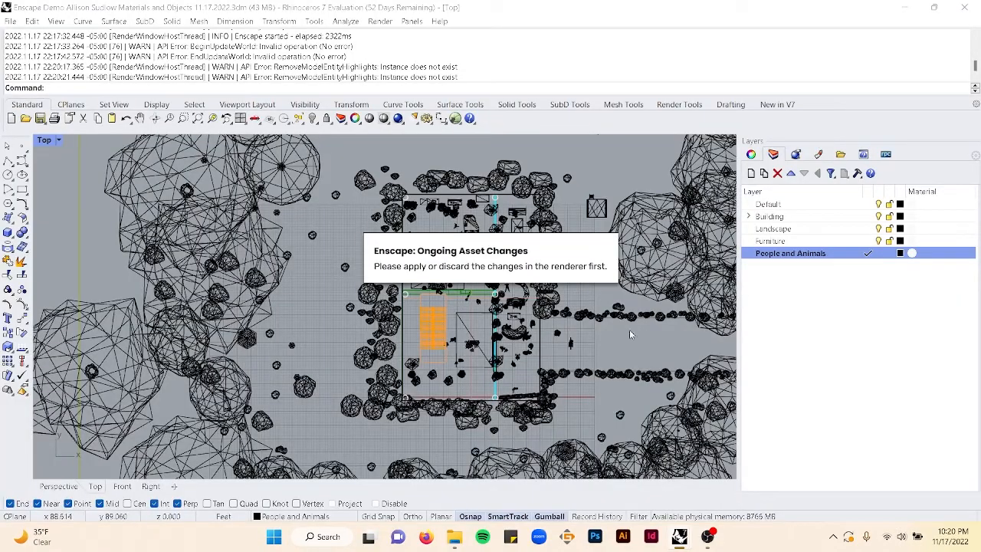
{"action": "mouse_move", "coordinate": [684, 540]}
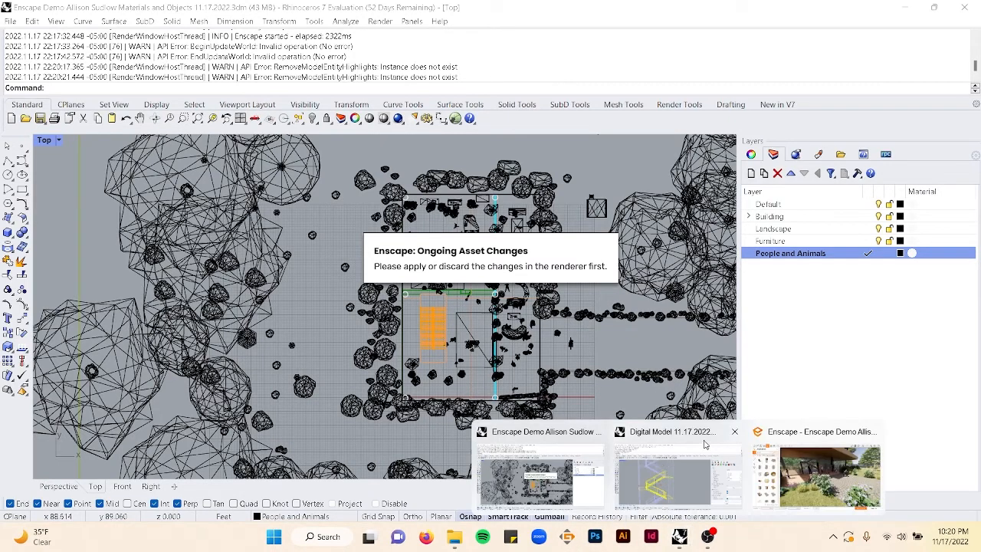
{"action": "left_click", "coordinate": [659, 483]}
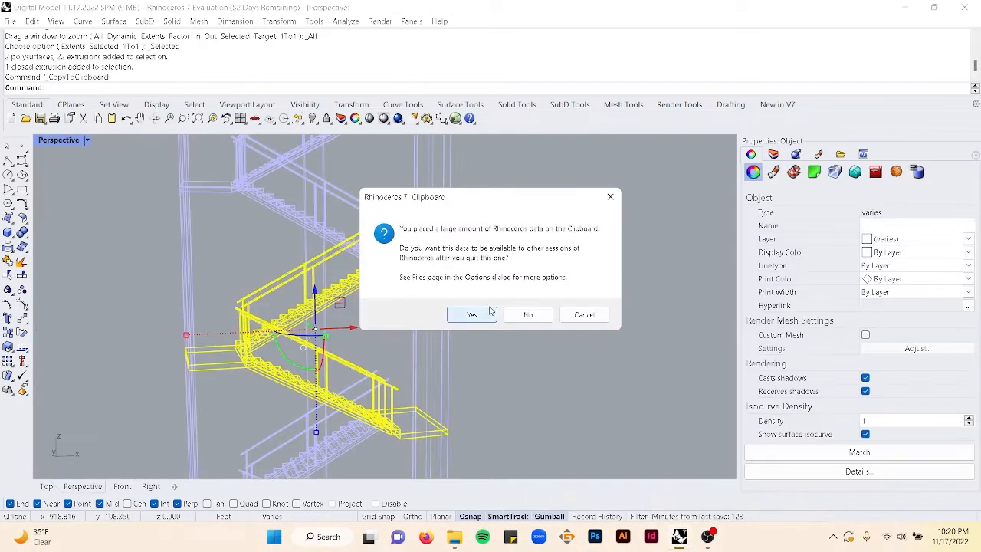
{"action": "left_click", "coordinate": [528, 314]}
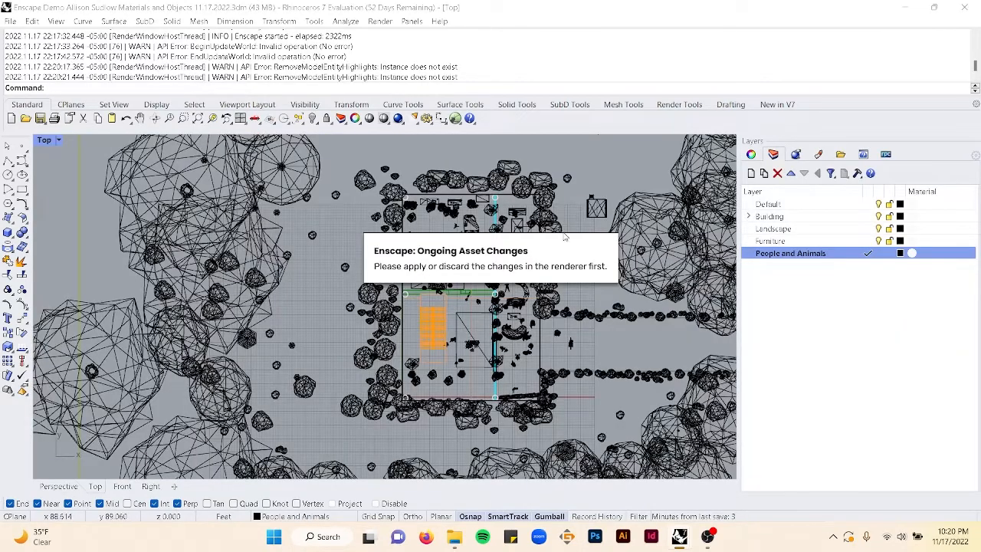
{"action": "mouse_move", "coordinate": [714, 532]}
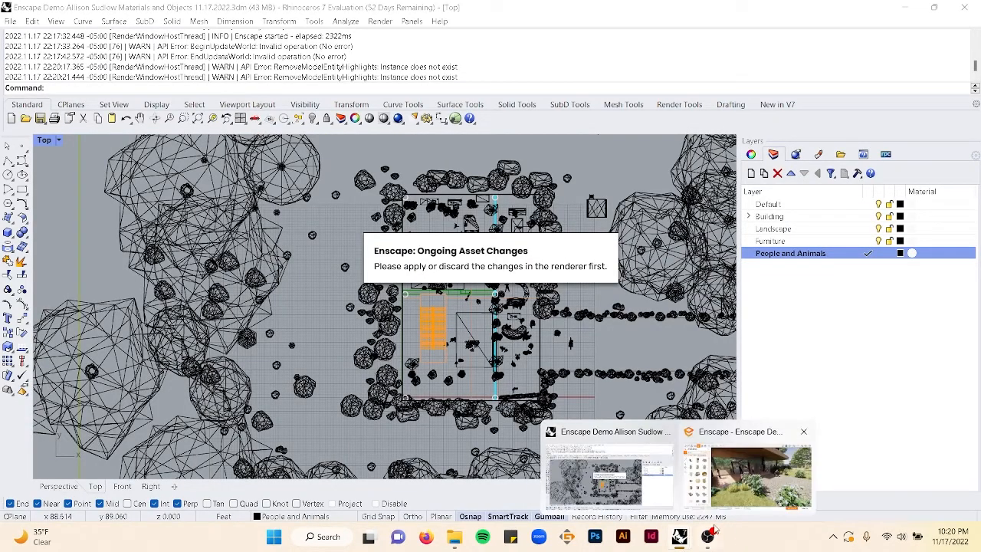
{"action": "left_click", "coordinate": [746, 479]}
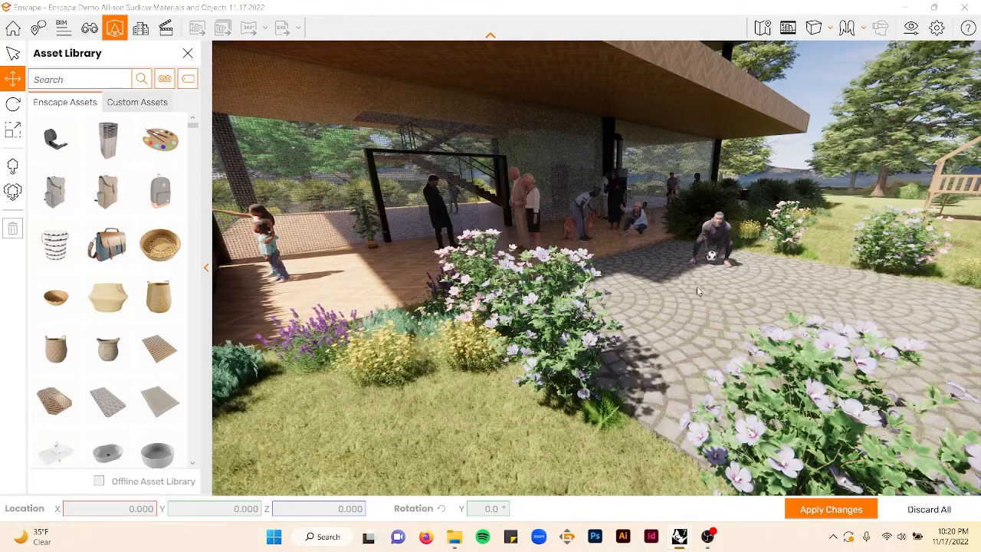
- Delete the man kneeling with the football on the path and apply the asset changes
{"action": "left_click", "coordinate": [712, 242]}
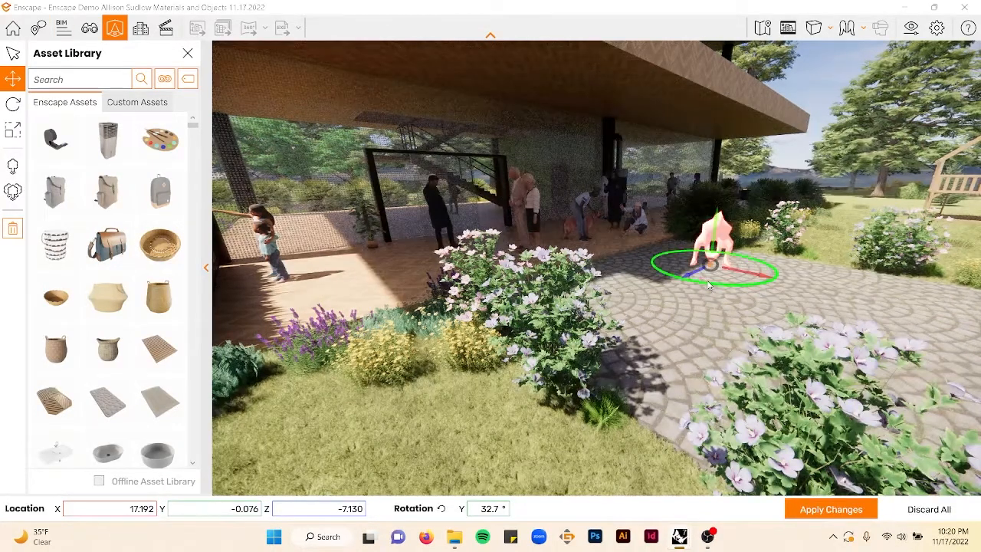
{"action": "left_click_drag", "start_coordinate": [710, 286], "coordinate": [769, 296]}
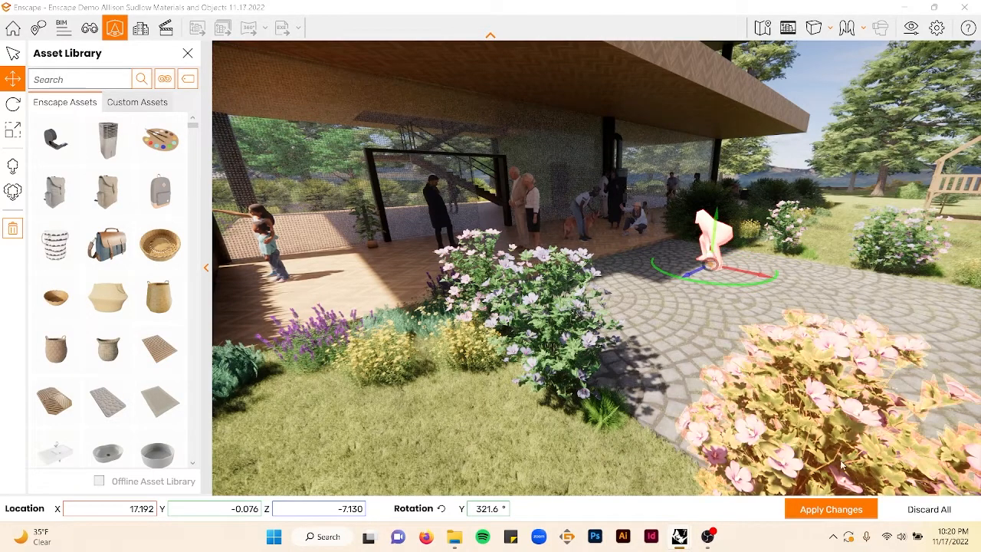
{"action": "key", "text": "Delete"}
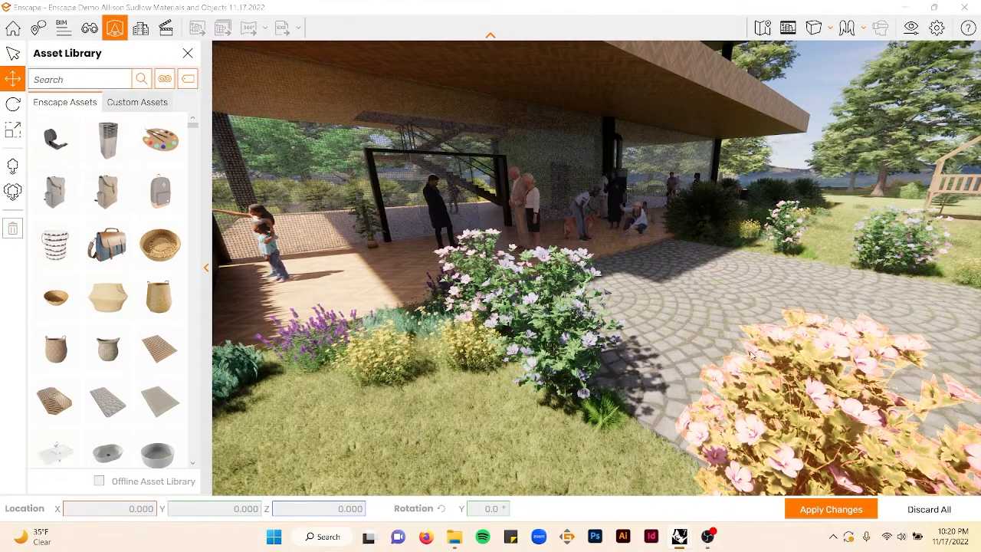
{"action": "left_click", "coordinate": [831, 509]}
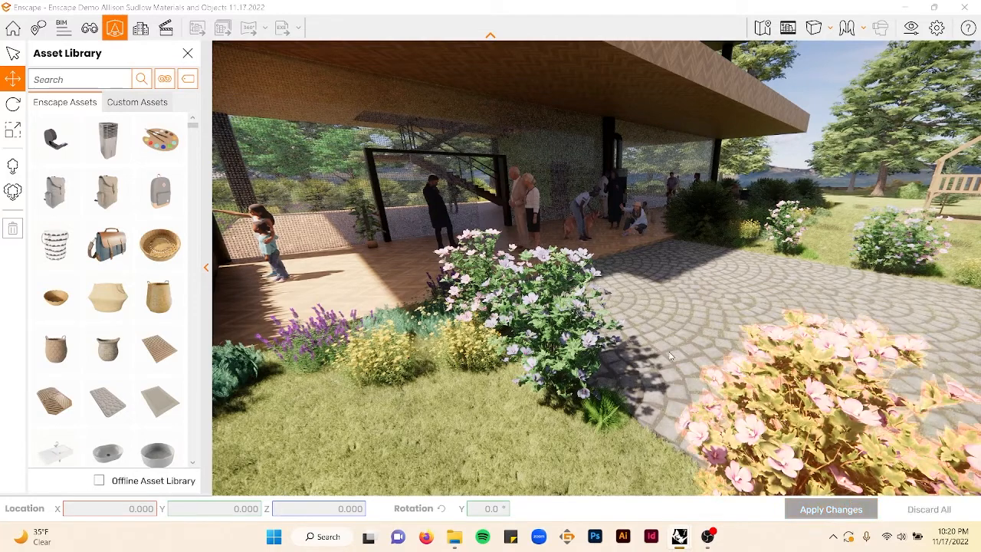
- Rotate the crouching person at the terrace edge by the path to about 318.7° and apply the asset changes
{"action": "left_click_drag", "start_coordinate": [690, 289], "coordinate": [625, 298]}
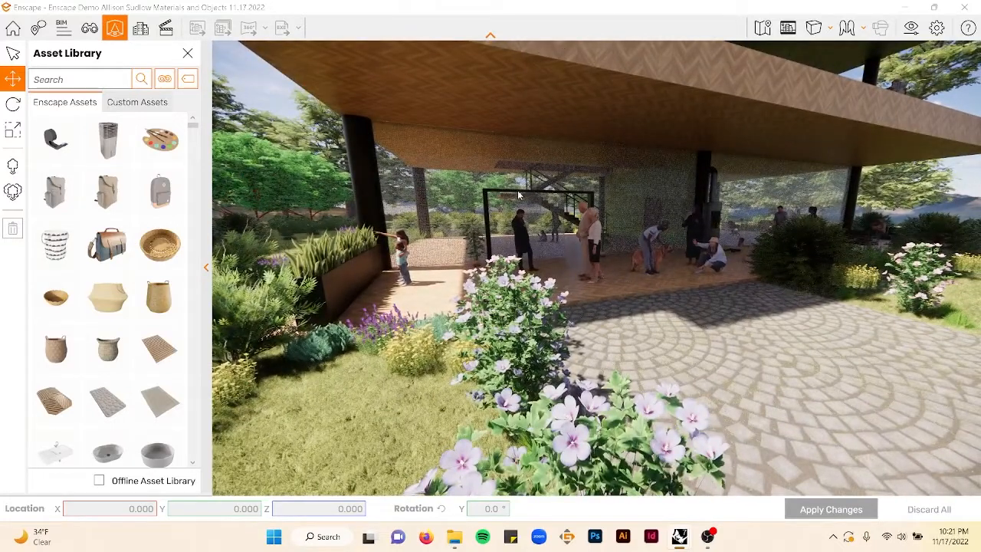
{"action": "left_click_drag", "start_coordinate": [623, 277], "coordinate": [634, 280]}
{"action": "key", "text": "a"}
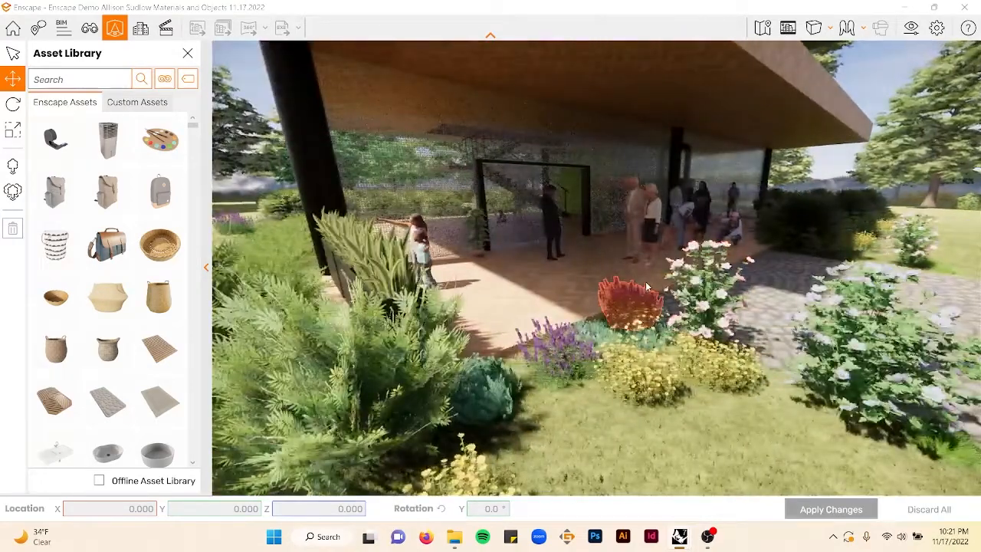
{"action": "key", "text": "w"}
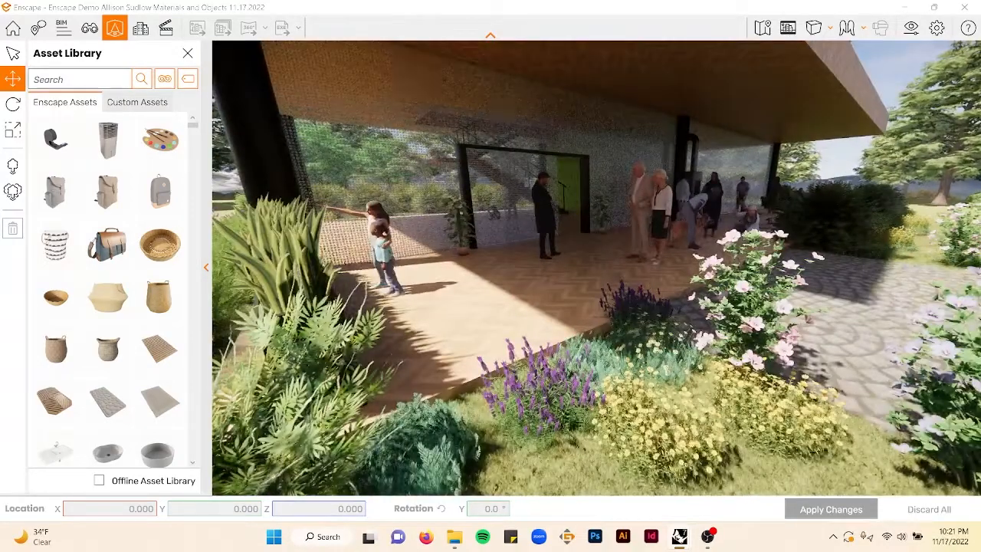
{"action": "left_click_drag", "start_coordinate": [822, 222], "coordinate": [789, 222]}
{"action": "key", "text": "d"}
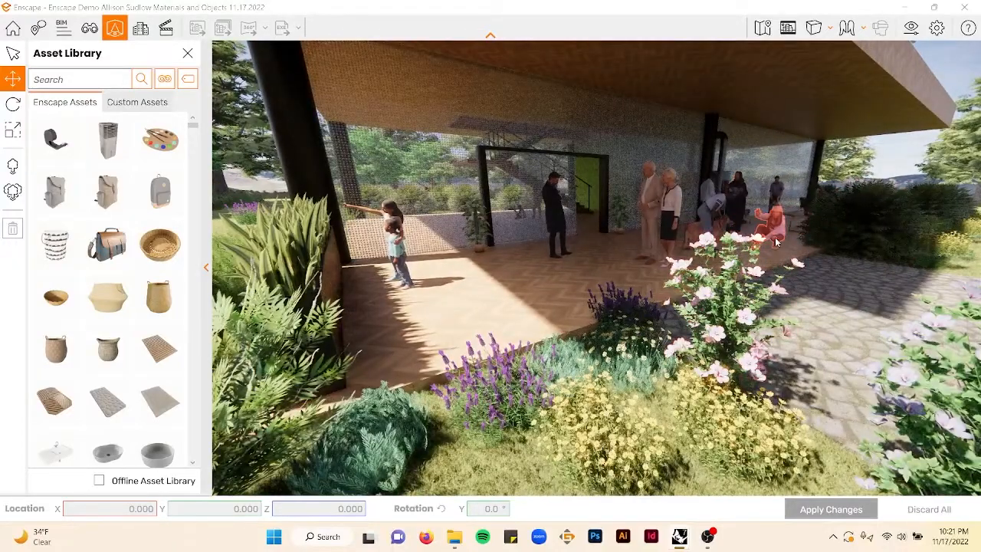
{"action": "left_click", "coordinate": [775, 242]}
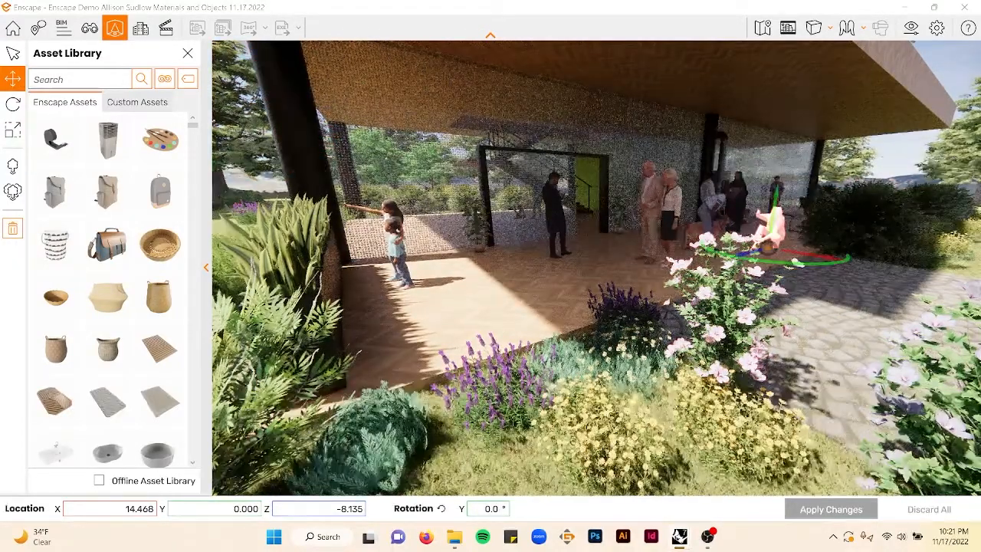
{"action": "left_click_drag", "start_coordinate": [847, 259], "coordinate": [822, 264]}
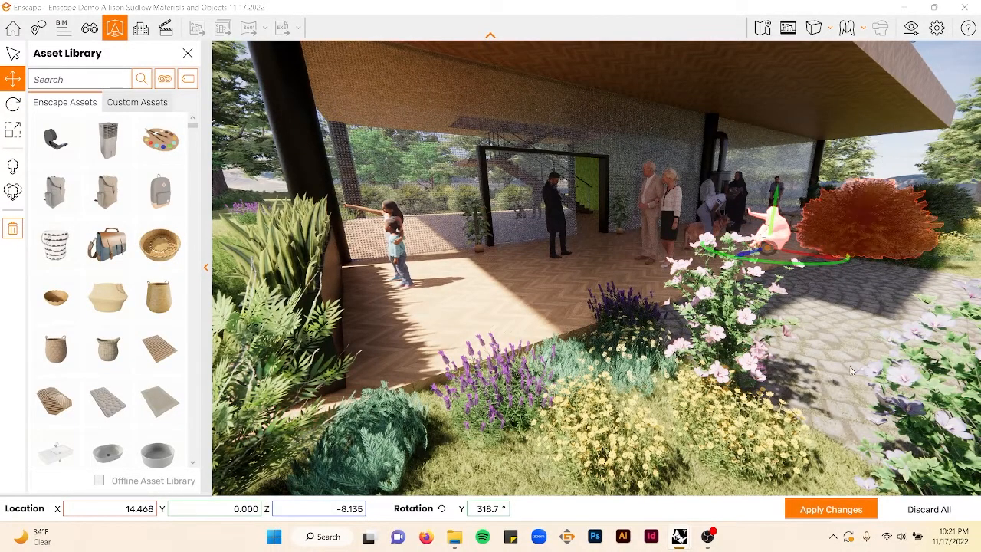
{"action": "left_click", "coordinate": [802, 510]}
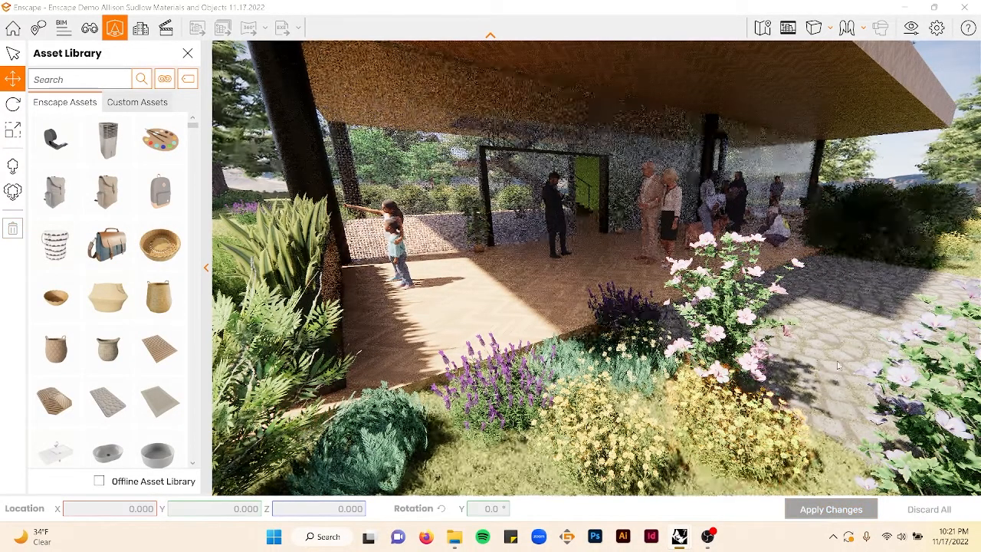
- Create a favourite camera view named View 01 from the garden looking onto the lower terrace
{"action": "left_click", "coordinate": [89, 28]}
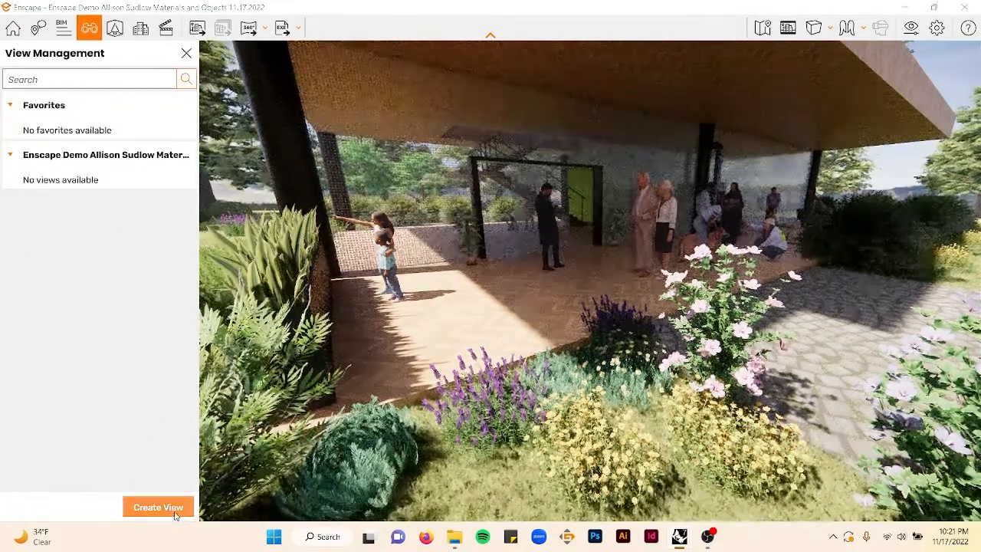
{"action": "left_click", "coordinate": [158, 508]}
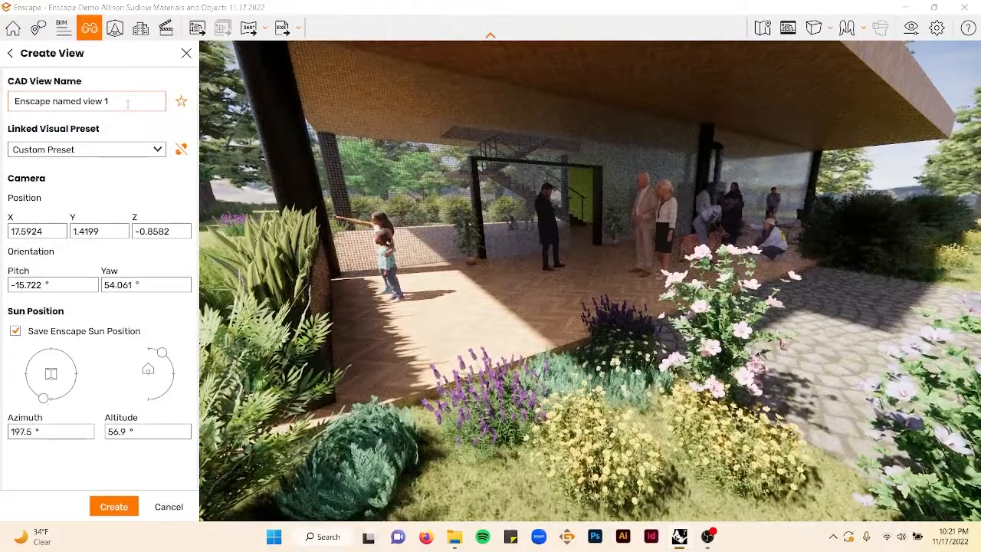
{"action": "triple_click", "coordinate": [127, 105]}
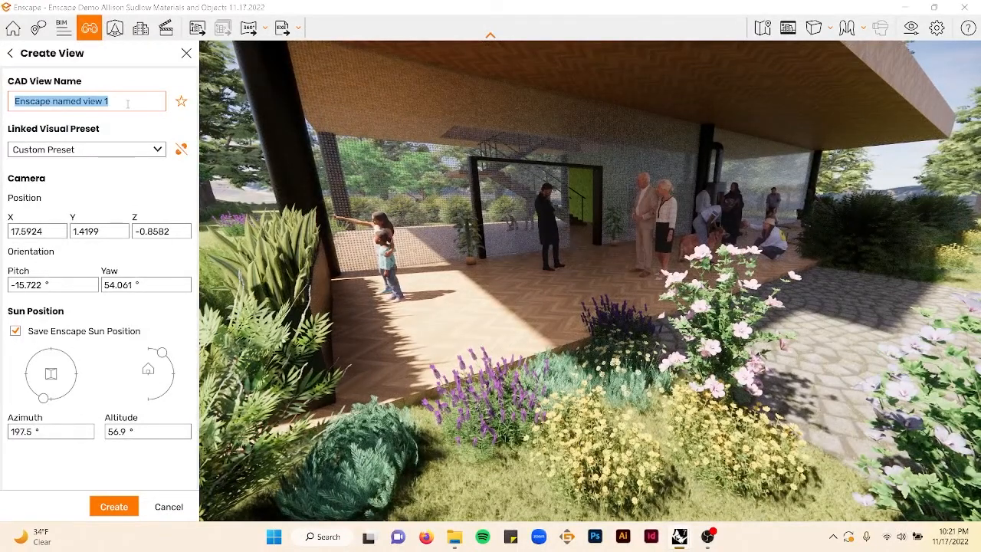
{"action": "type", "text": "View 01"}
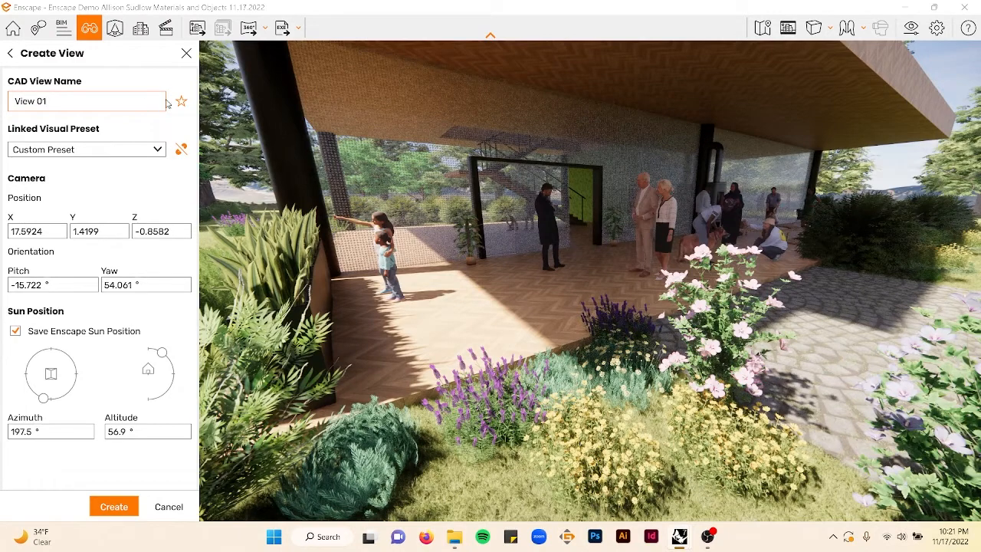
{"action": "left_click", "coordinate": [182, 101]}
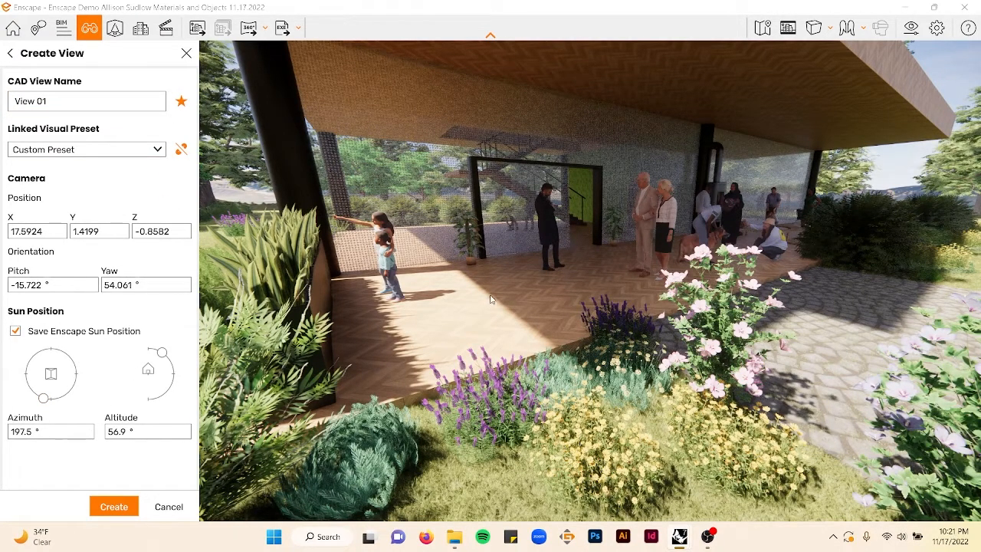
{"action": "right_click_drag", "start_coordinate": [492, 299], "coordinate": [473, 316]}
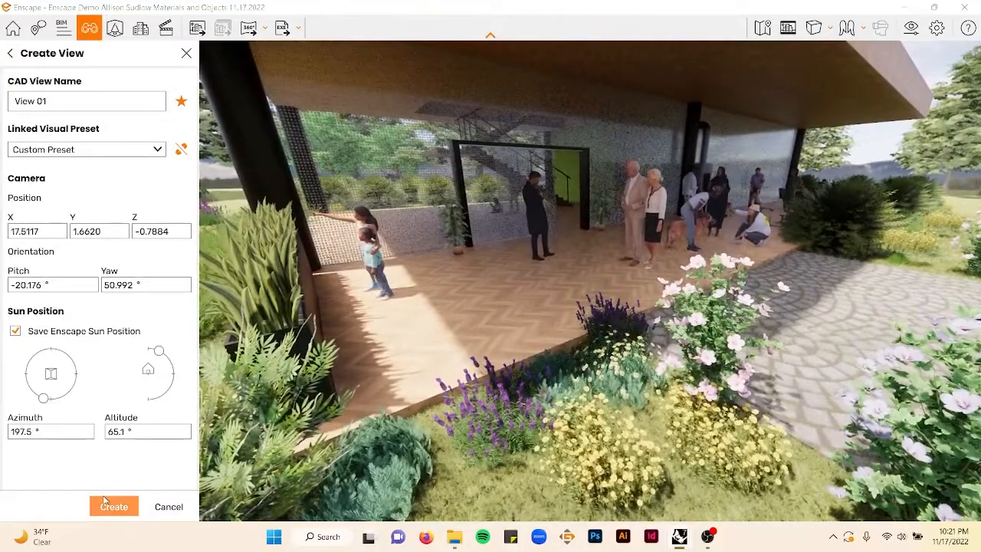
{"action": "left_click", "coordinate": [107, 503]}
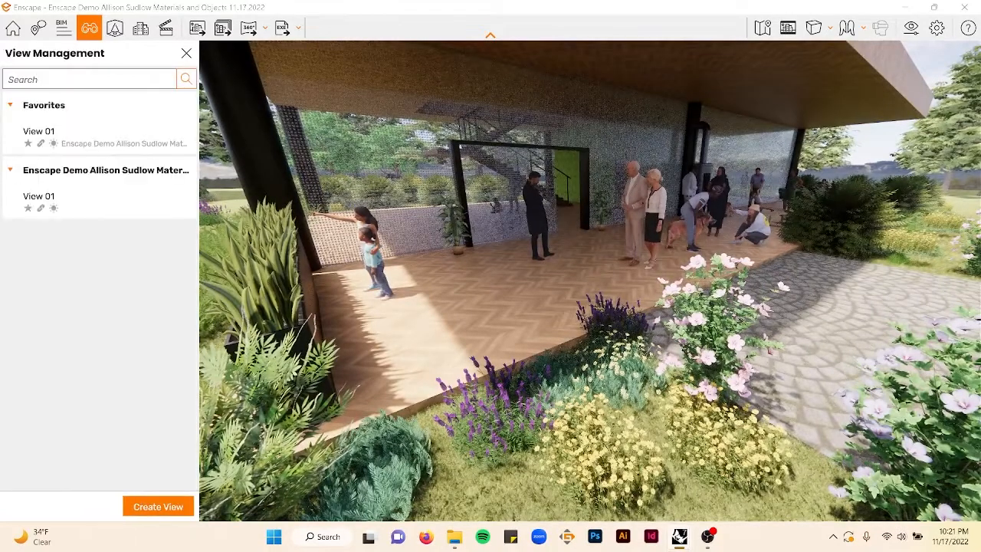
- Recall the saved View 01 camera from the views list
{"action": "right_click_drag", "start_coordinate": [851, 181], "coordinate": [849, 182]}
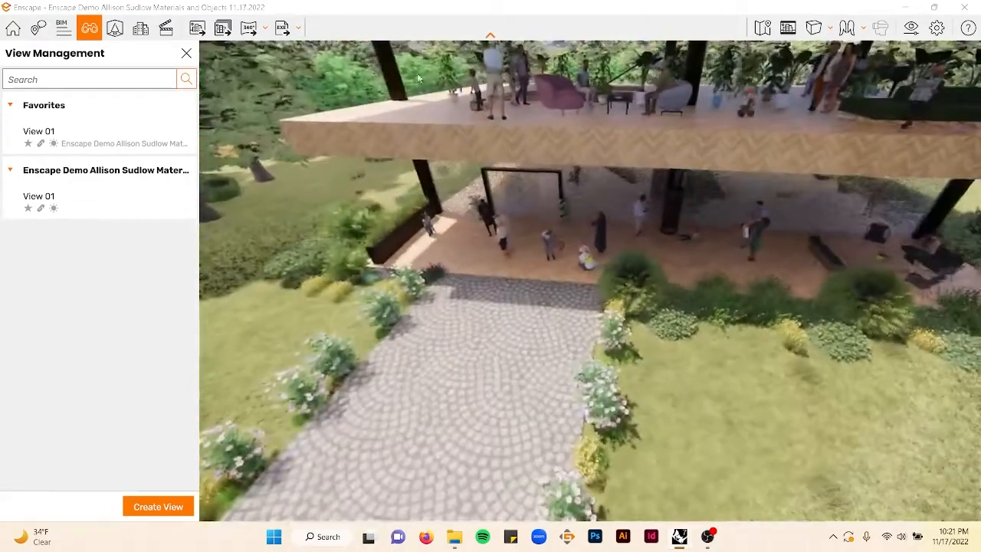
{"action": "left_click", "coordinate": [115, 111]}
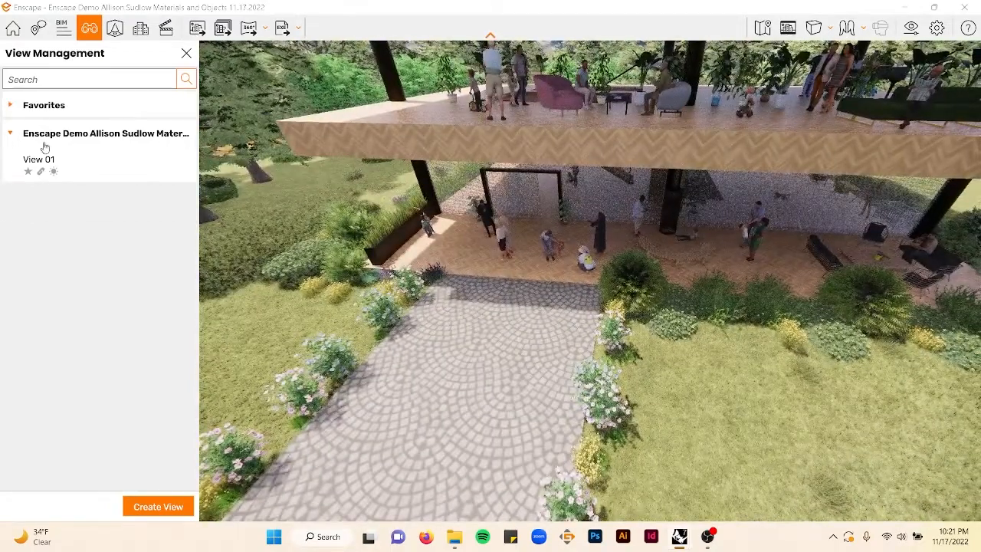
{"action": "left_click", "coordinate": [12, 112]}
{"action": "left_click", "coordinate": [75, 150]}
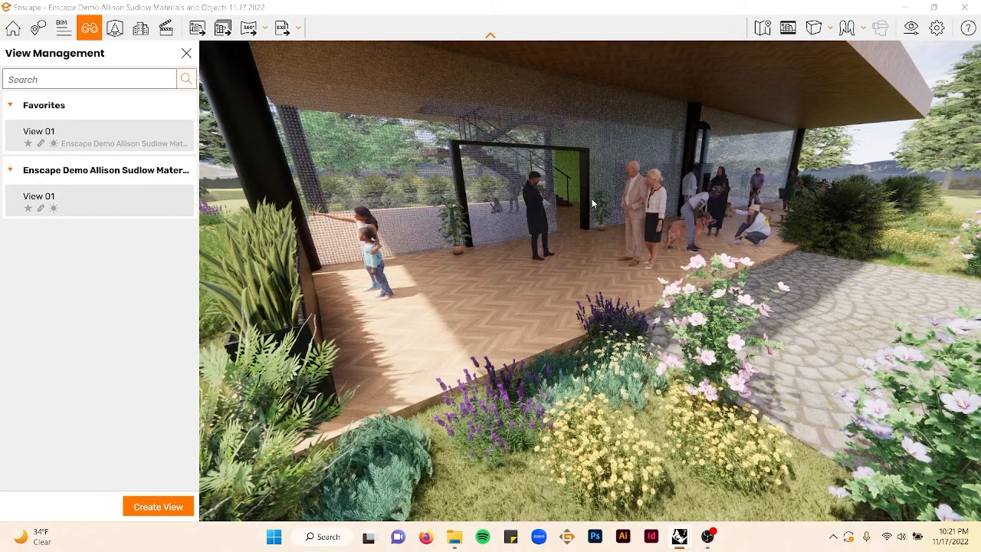
- Walk up to the upper floor and move around the piano and seated listeners
{"action": "right_click_drag", "start_coordinate": [587, 196], "coordinate": [375, 238]}
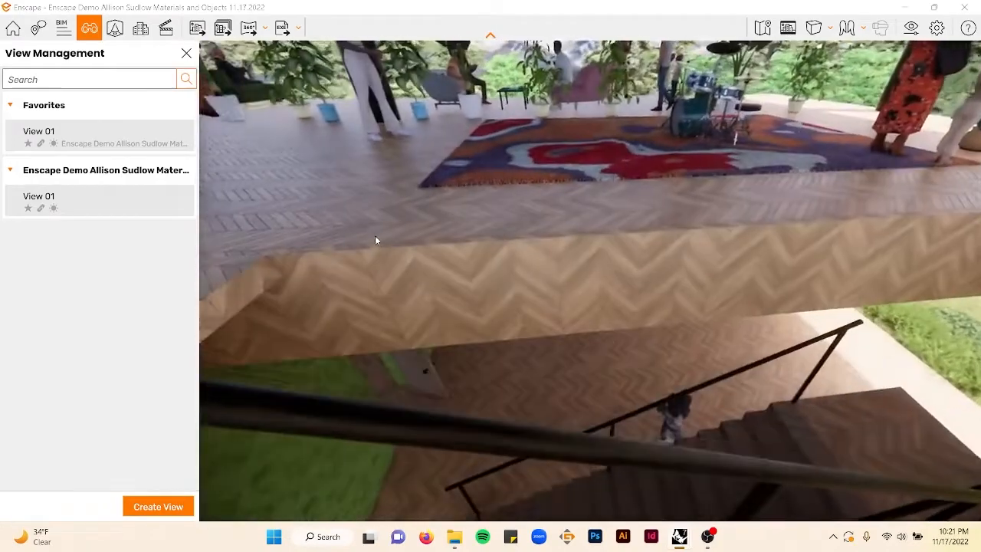
{"action": "right_click", "coordinate": [375, 238]}
{"action": "right_click", "coordinate": [375, 238]}
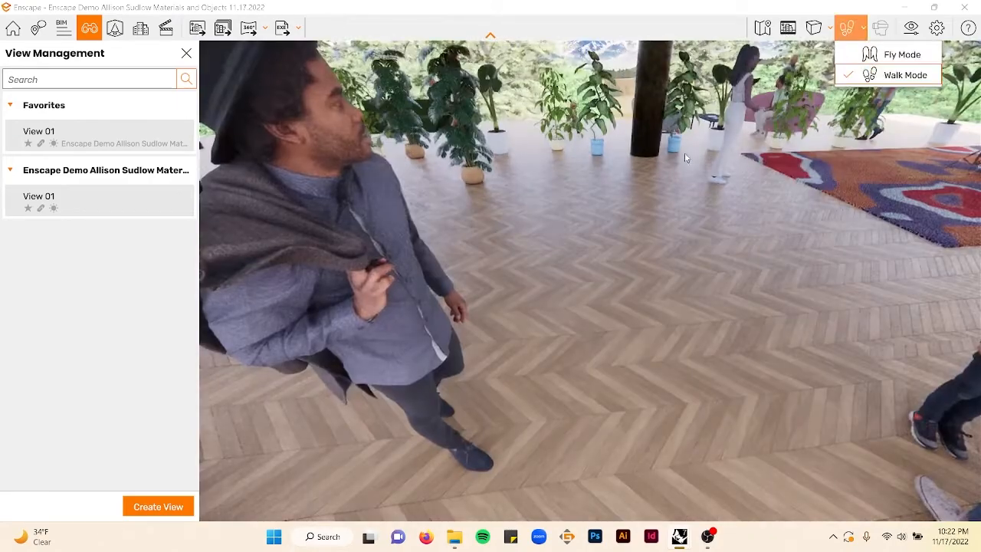
{"action": "left_click", "coordinate": [893, 75]}
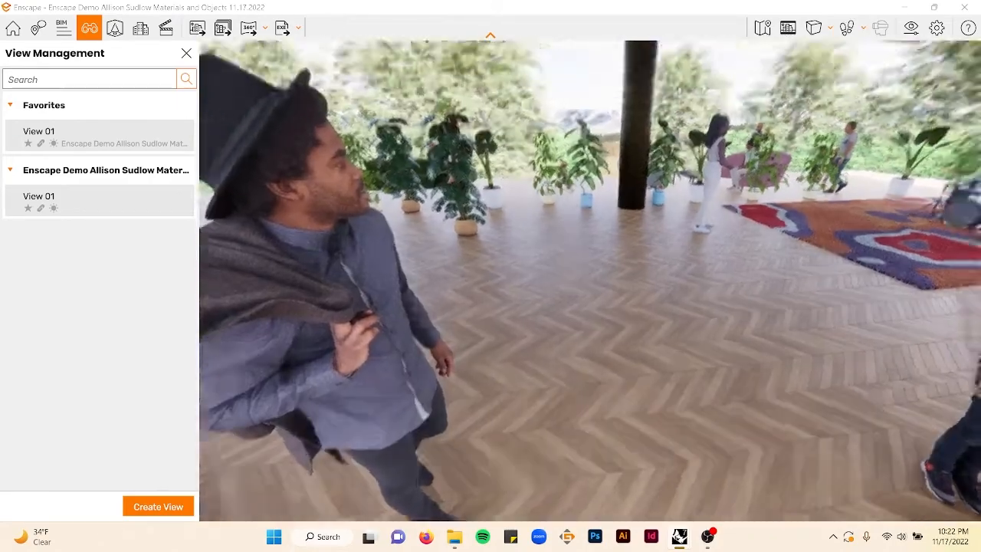
{"action": "left_click_drag", "start_coordinate": [590, 281], "coordinate": [640, 281]}
{"action": "key", "text": "w"}
{"action": "left_click_drag", "start_coordinate": [882, 153], "coordinate": [683, 158]}
{"action": "key", "text": "w"}
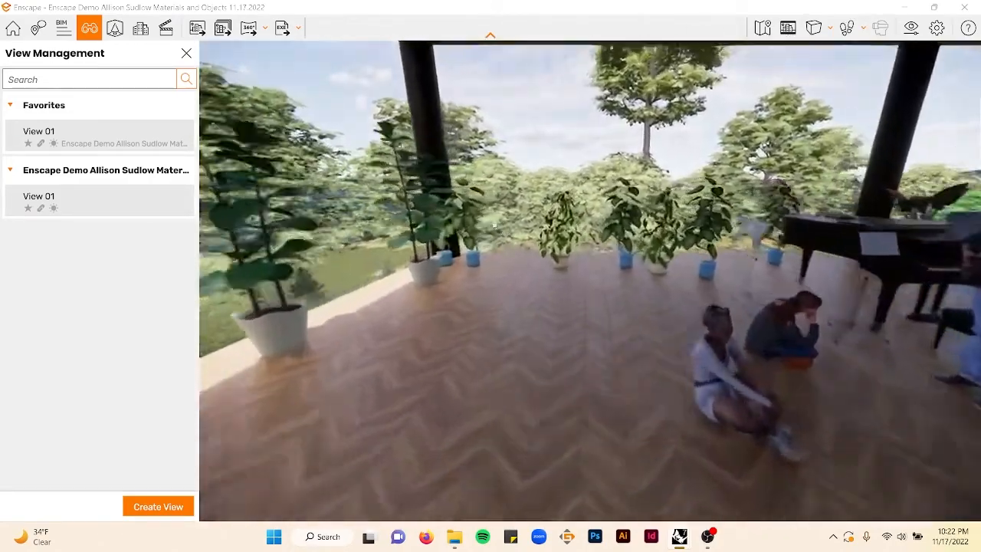
{"action": "left_click_drag", "start_coordinate": [482, 209], "coordinate": [387, 211]}
{"action": "key", "text": "w"}
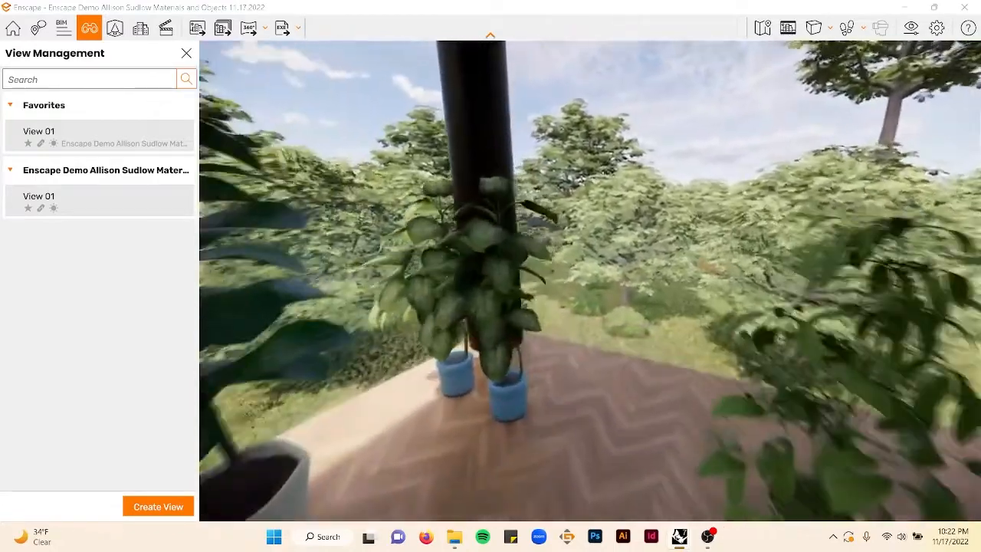
{"action": "left_click_drag", "start_coordinate": [491, 230], "coordinate": [217, 242]}
{"action": "key", "text": "d"}
{"action": "key", "text": "d"}
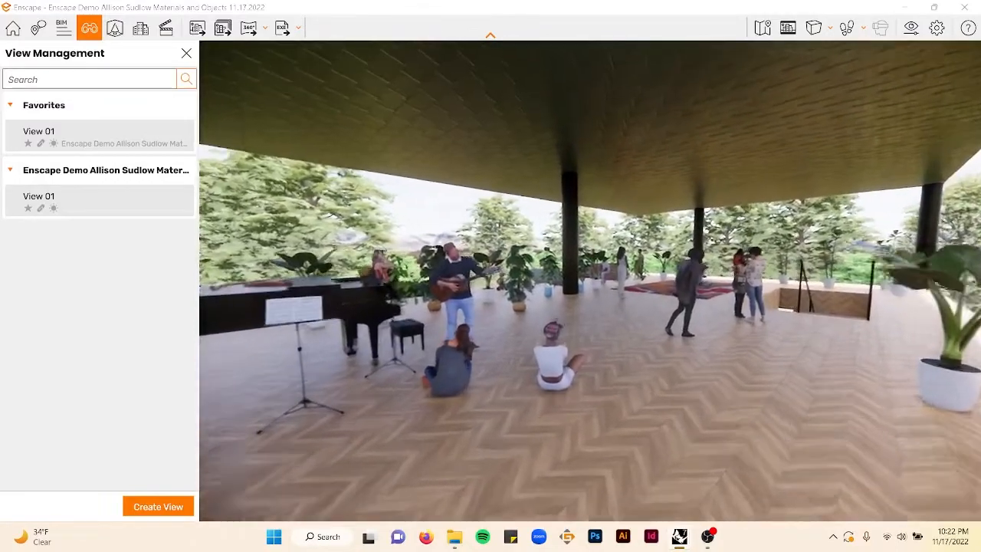
{"action": "key", "text": "w"}
{"action": "left_click_drag", "start_coordinate": [491, 276], "coordinate": [457, 336]}
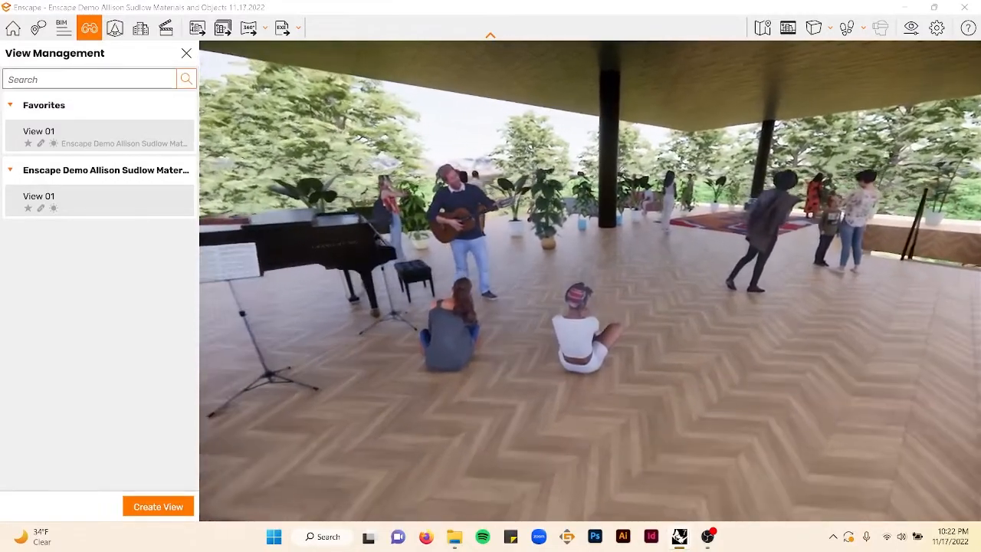
{"action": "left_click_drag", "start_coordinate": [722, 347], "coordinate": [698, 337]}
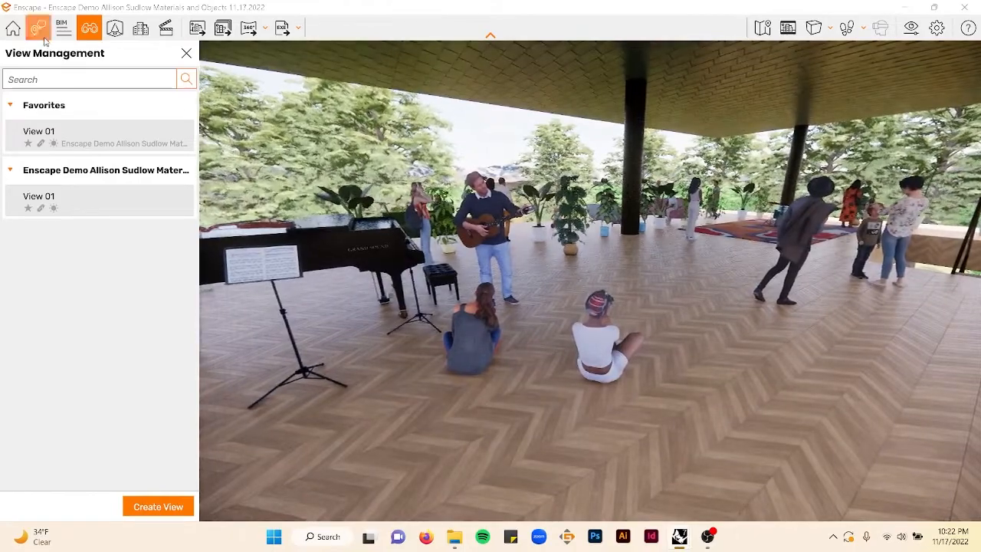
- Rotate the seated girl in white near the piano to about 112.9° and apply the asset changes
{"action": "left_click", "coordinate": [115, 27]}
{"action": "left_click", "coordinate": [603, 335]}
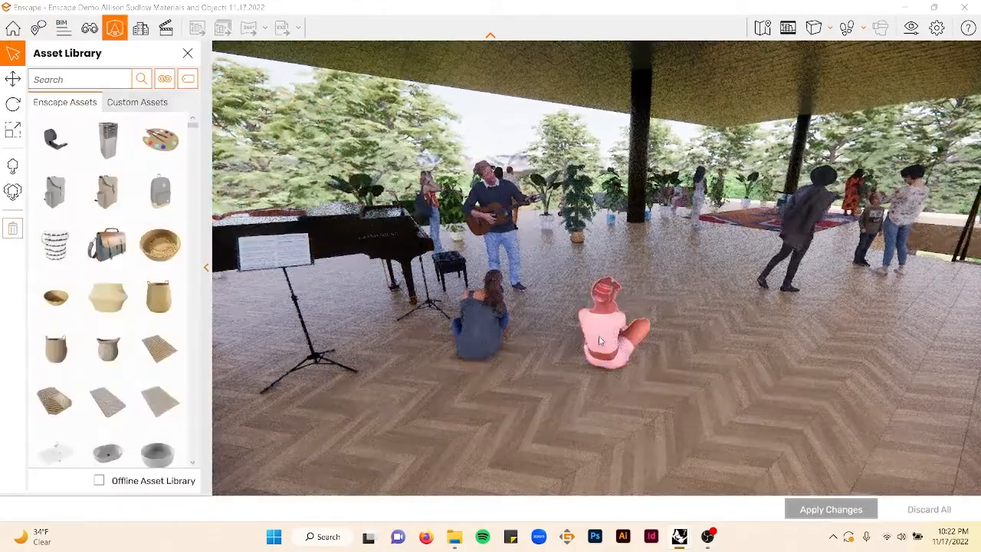
{"action": "left_click", "coordinate": [12, 85]}
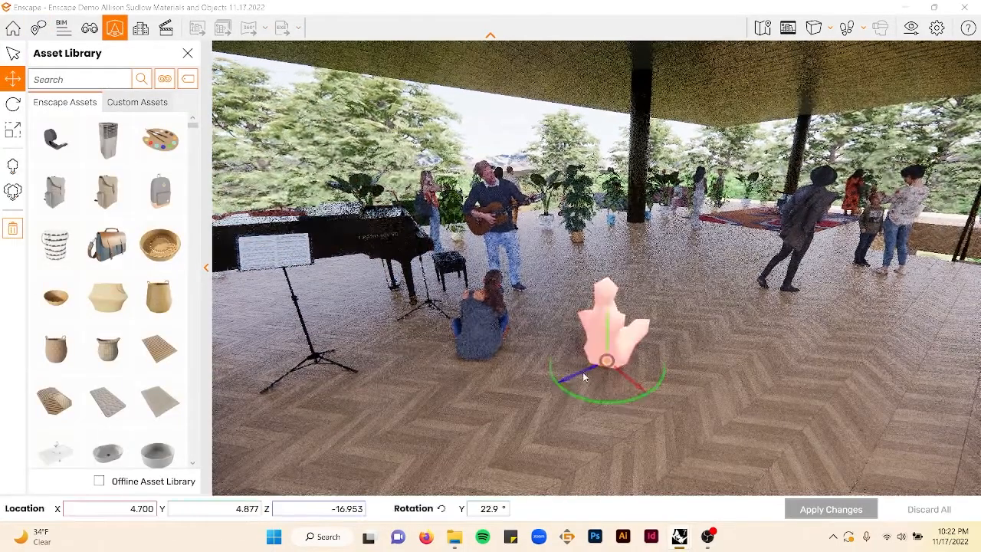
{"action": "left_click_drag", "start_coordinate": [588, 407], "coordinate": [549, 349]}
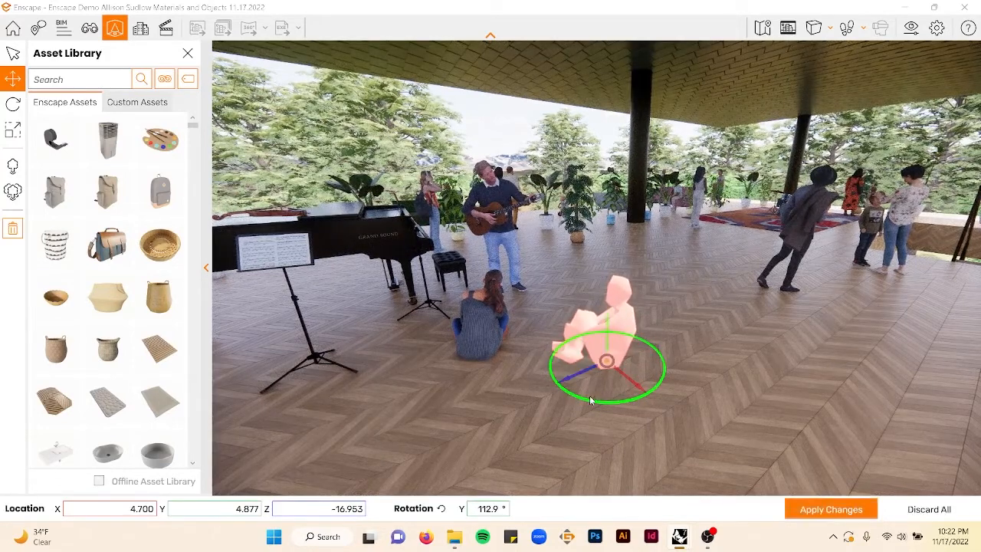
{"action": "left_click", "coordinate": [826, 506]}
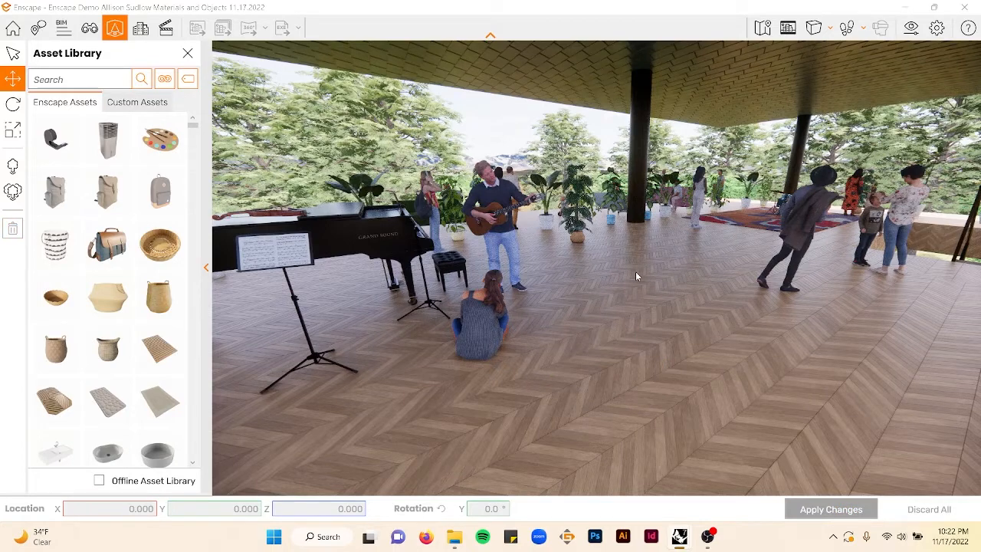
- Create a favourite camera view named View 02 of the upper-floor musicians and listeners
{"action": "left_click", "coordinate": [7, 58]}
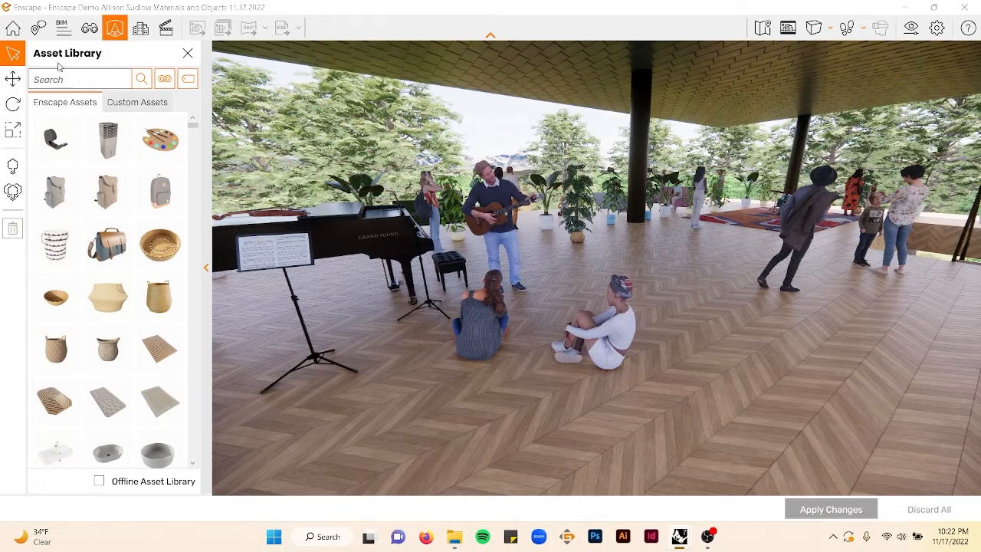
{"action": "left_click", "coordinate": [87, 31]}
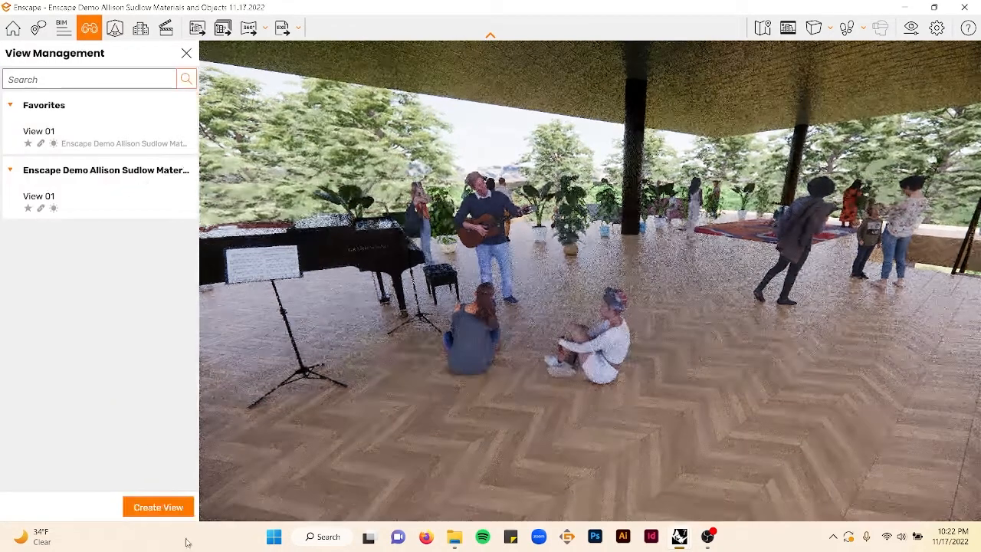
{"action": "left_click", "coordinate": [158, 506]}
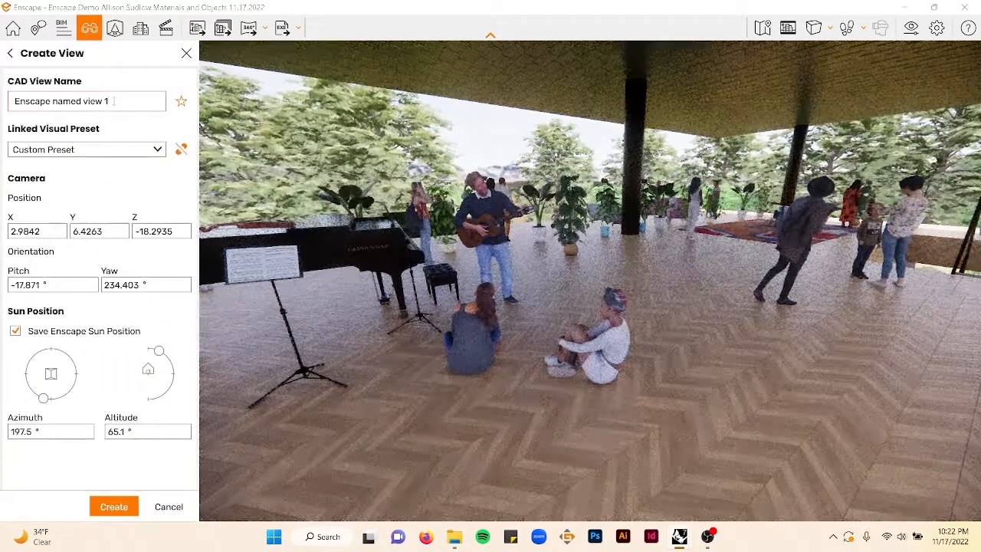
{"action": "triple_click", "coordinate": [84, 100]}
{"action": "type", "text": "View 02"}
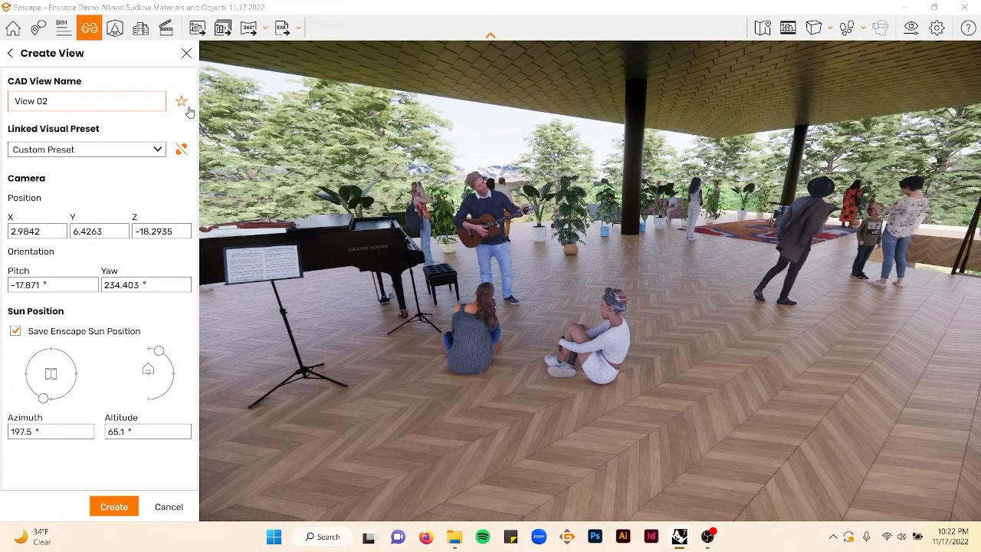
{"action": "left_click", "coordinate": [113, 507]}
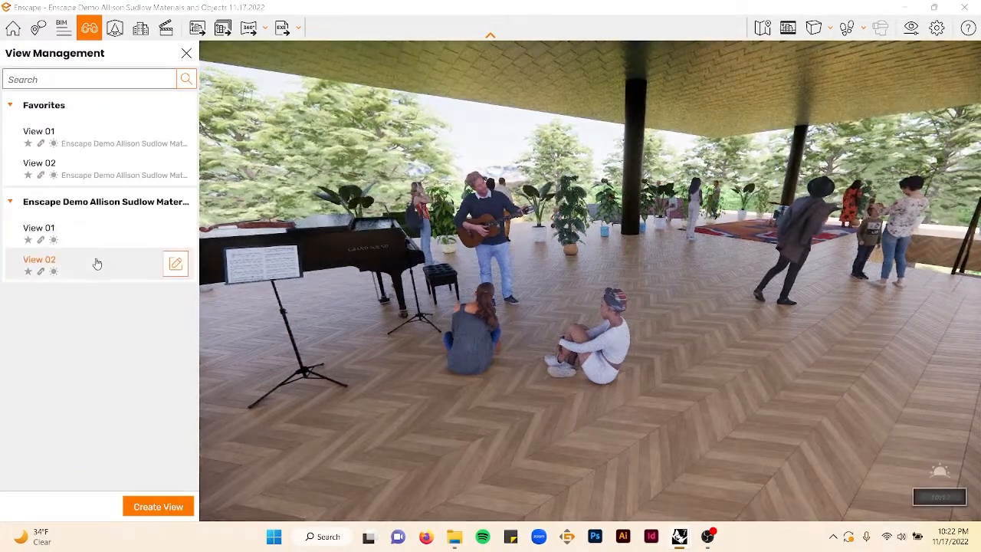
- Recall View 02 from the project views and from the favourites
{"action": "left_click", "coordinate": [95, 264]}
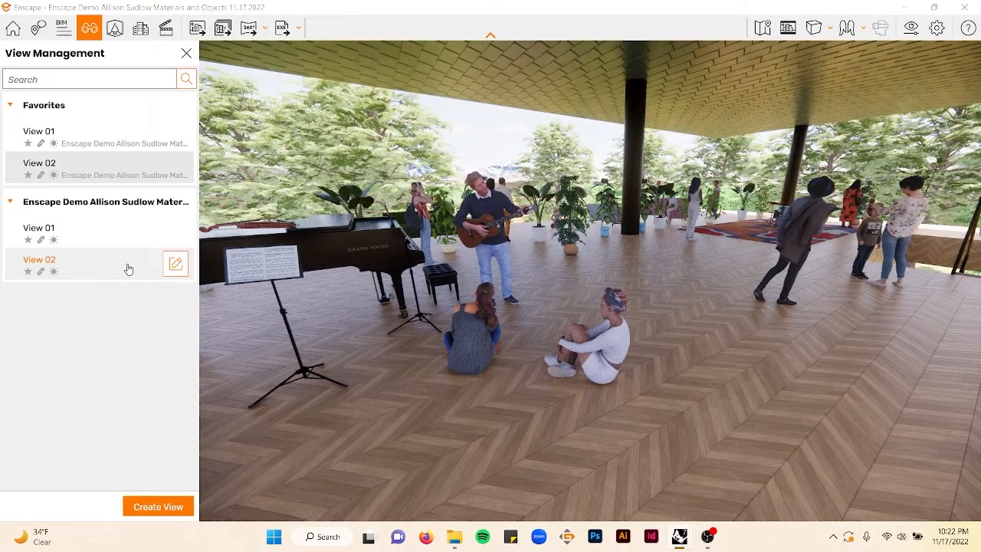
{"action": "left_click", "coordinate": [38, 163]}
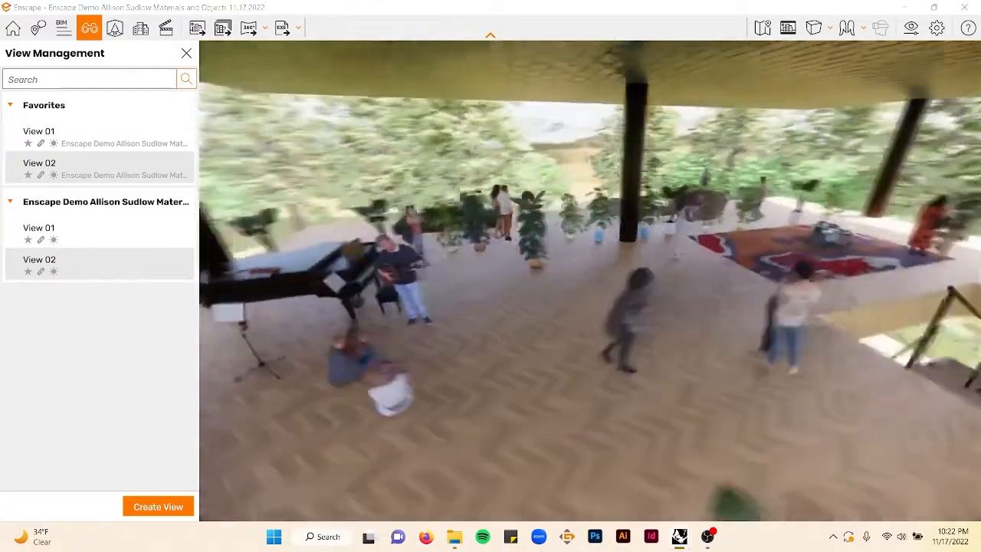
{"action": "left_click", "coordinate": [48, 170]}
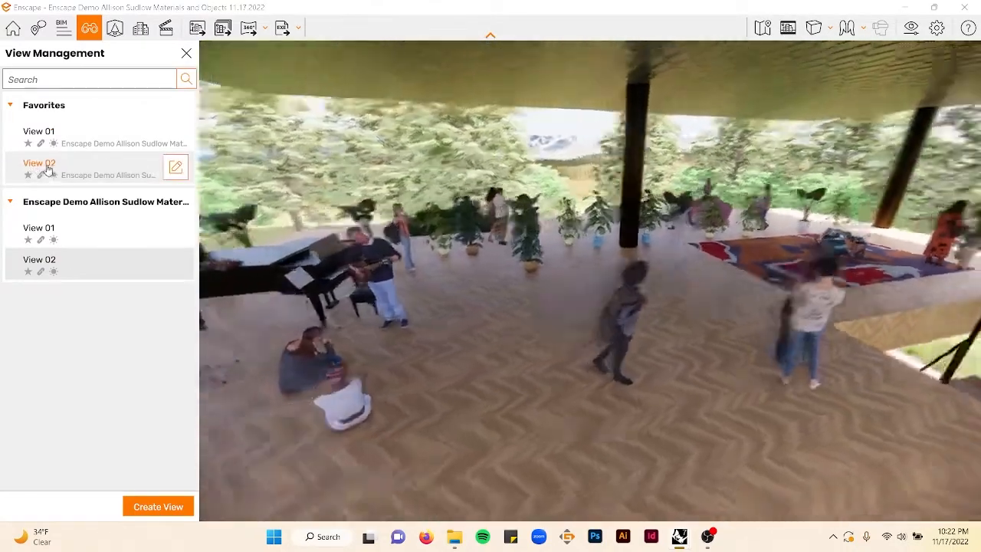
- Recall the favourite View 01 camera view of the ground-floor garden entrance
{"action": "left_click", "coordinate": [39, 132]}
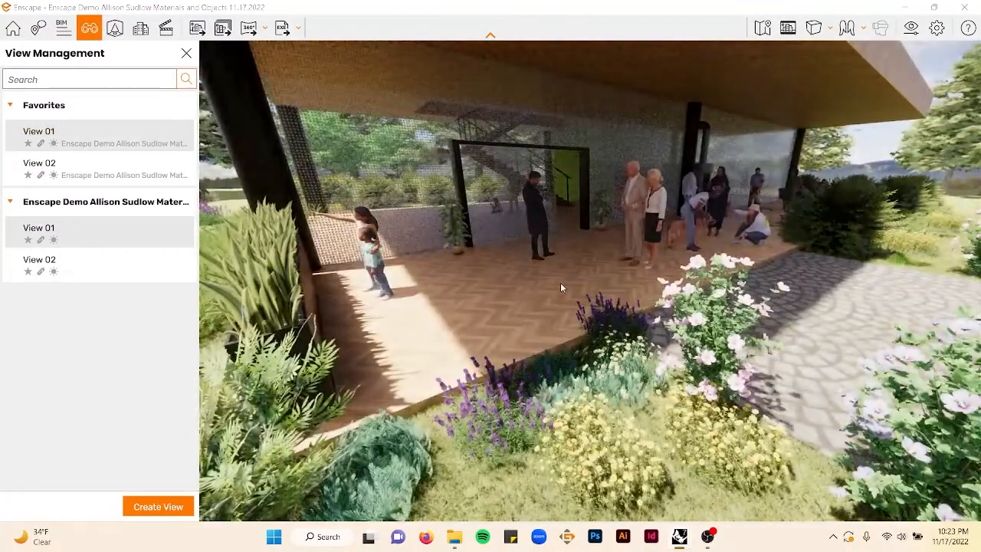
{"action": "right_click_drag", "start_coordinate": [592, 276], "coordinate": [474, 276], "text": "shift"}
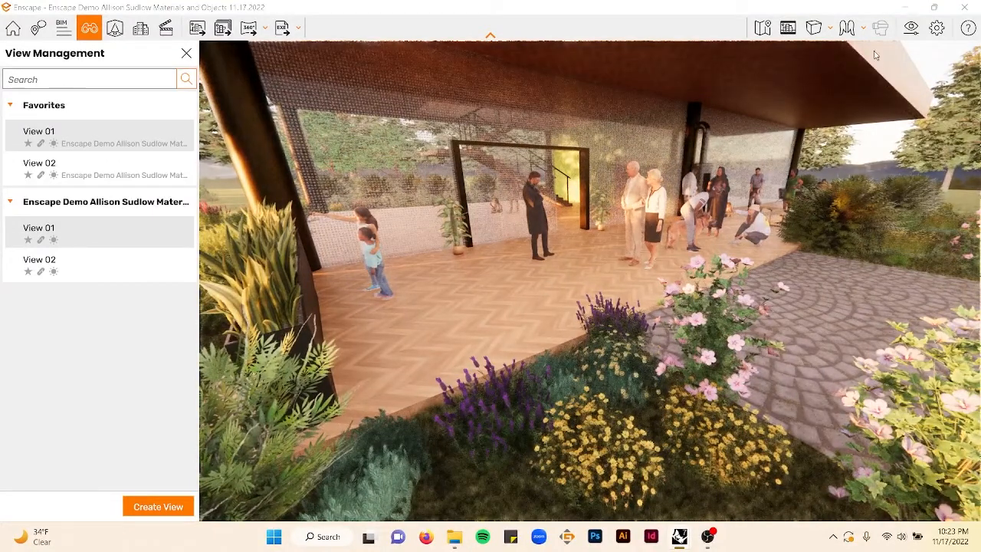
- Open the visual settings and widen the camera field of view to 109°
{"action": "left_click", "coordinate": [911, 28]}
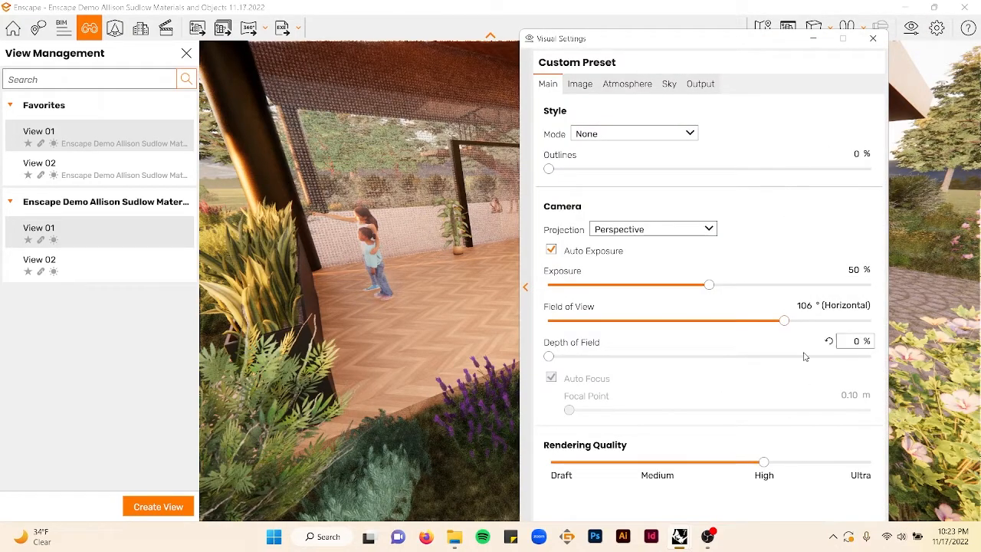
{"action": "left_click", "coordinate": [784, 322]}
{"action": "mouse_move", "coordinate": [784, 321]}
{"action": "left_mouse_down"}
{"action": "mouse_move", "coordinate": [764, 321]}
{"action": "mouse_move", "coordinate": [792, 322]}
{"action": "left_mouse_up"}
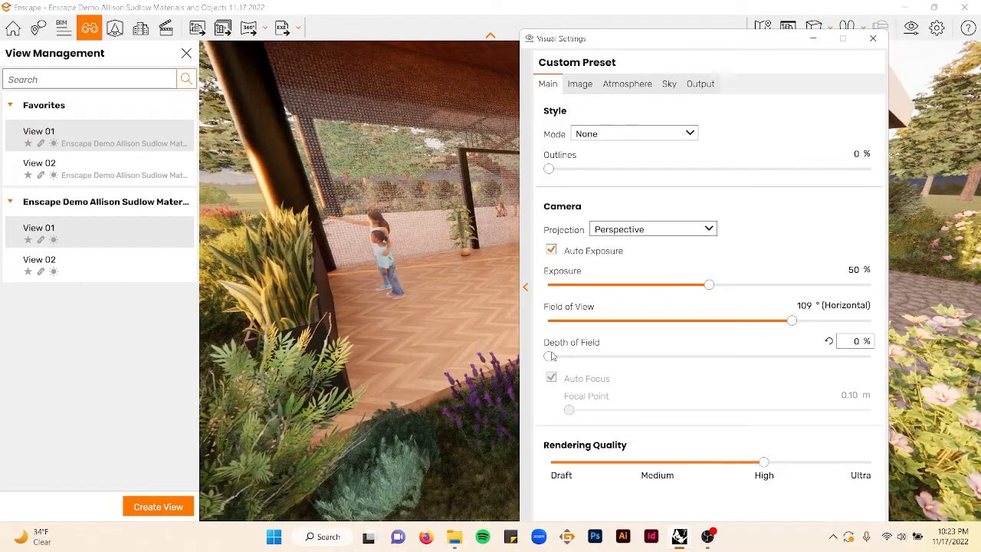
- Set the depth of field to 14% with auto focus and close the visual settings
{"action": "left_click_drag", "start_coordinate": [549, 356], "coordinate": [613, 358]}
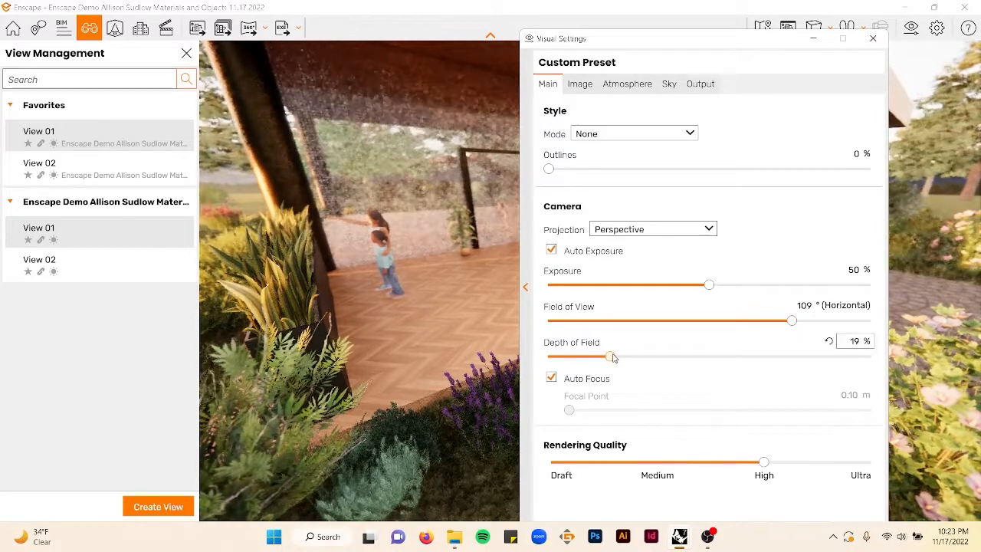
{"action": "left_click_drag", "start_coordinate": [681, 41], "coordinate": [826, 190]}
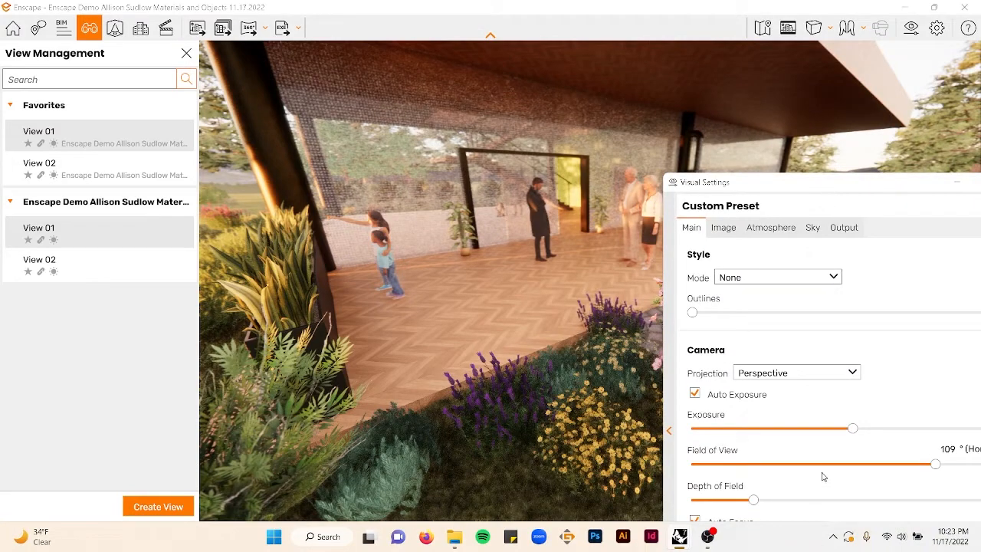
{"action": "left_click_drag", "start_coordinate": [756, 500], "coordinate": [721, 502]}
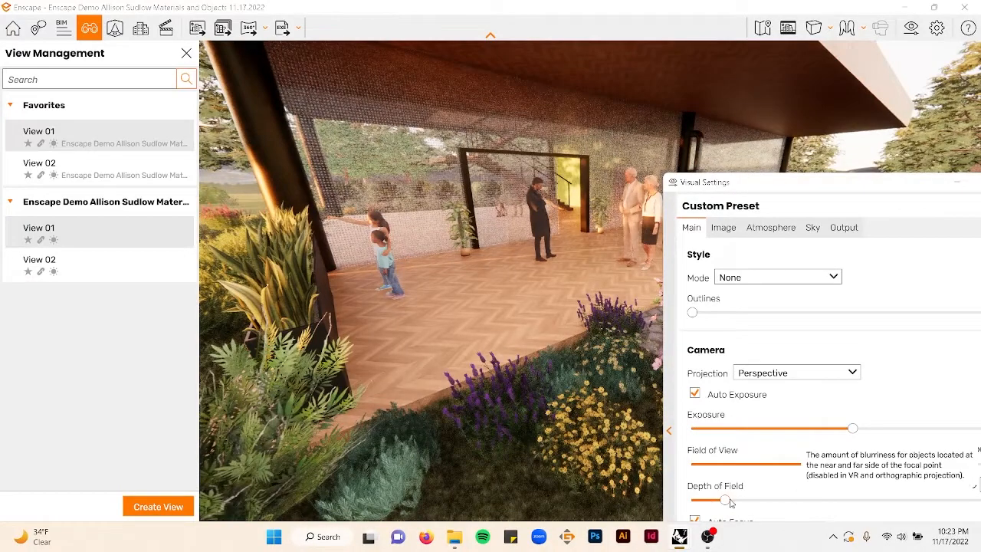
{"action": "left_click_drag", "start_coordinate": [730, 502], "coordinate": [732, 501]}
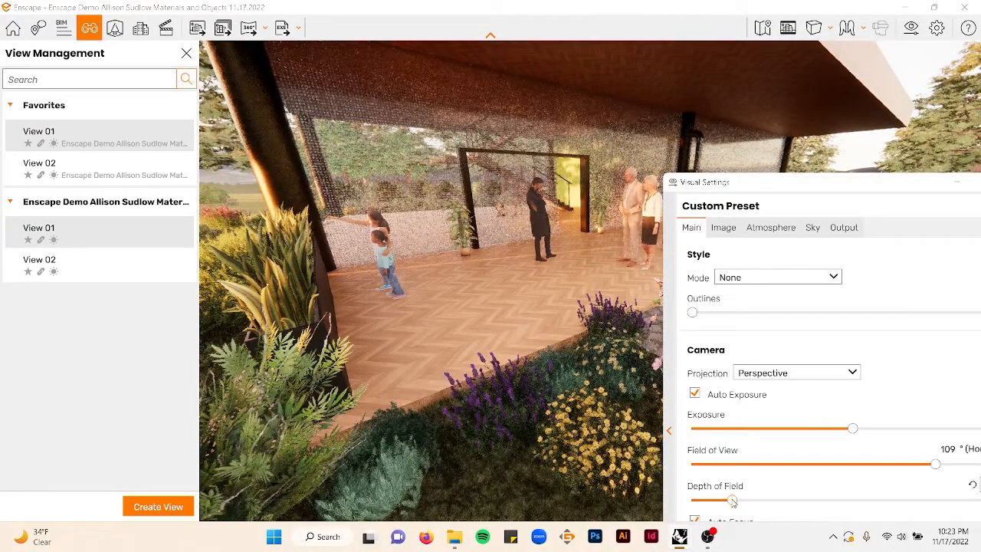
{"action": "left_click_drag", "start_coordinate": [890, 184], "coordinate": [823, 127]}
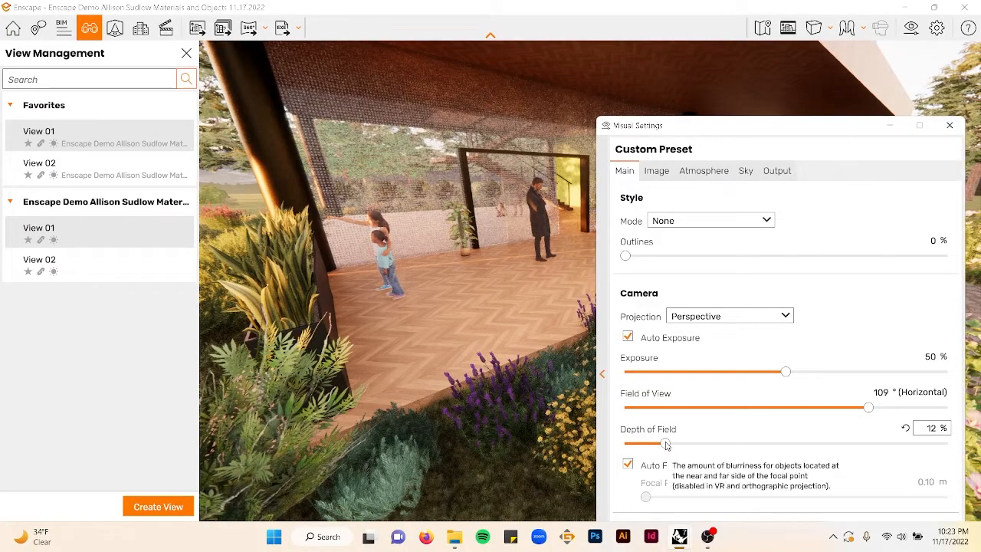
{"action": "left_click_drag", "start_coordinate": [665, 444], "coordinate": [672, 445]}
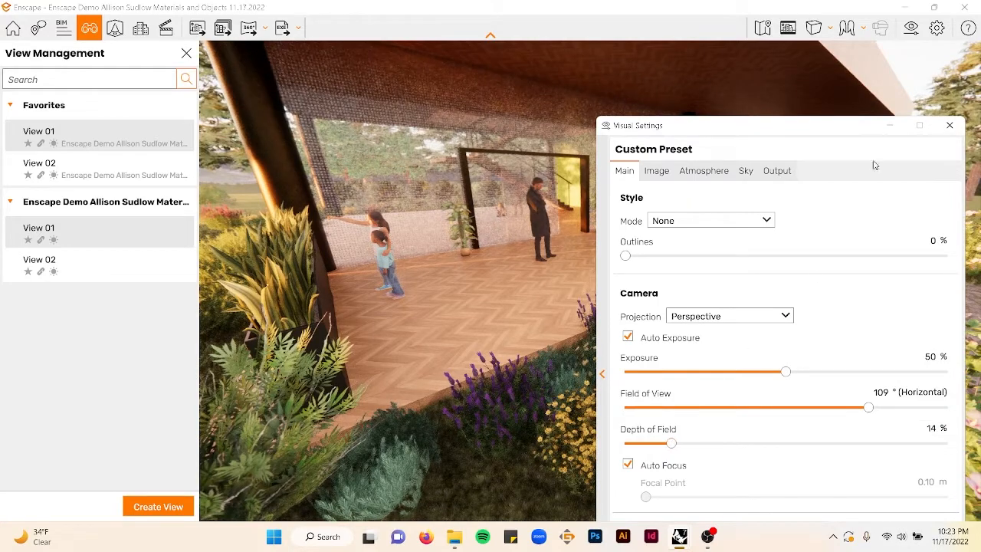
{"action": "left_click", "coordinate": [950, 125]}
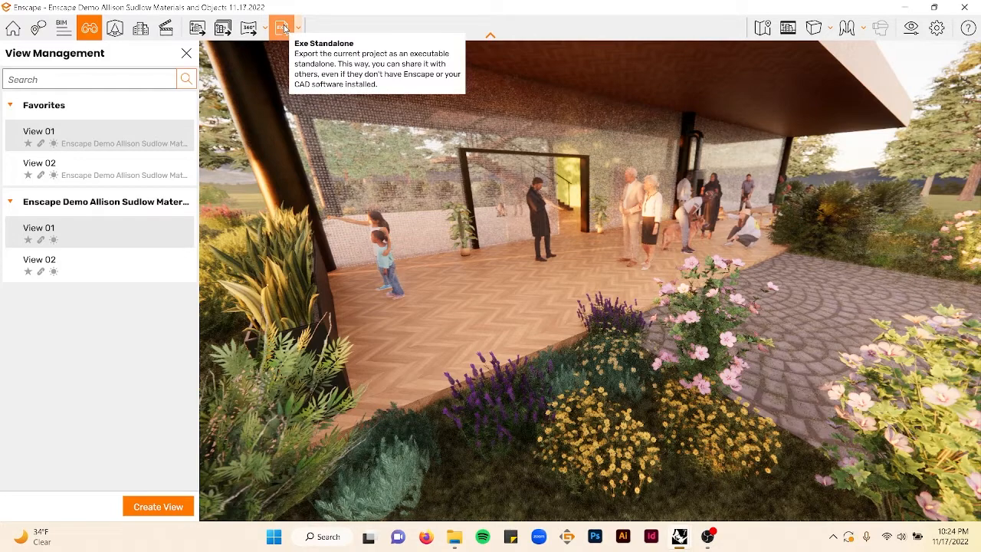
- Save a screenshot of the current view as View 01 Sunset in the Enscape Demo folder
{"action": "left_click", "coordinate": [198, 29]}
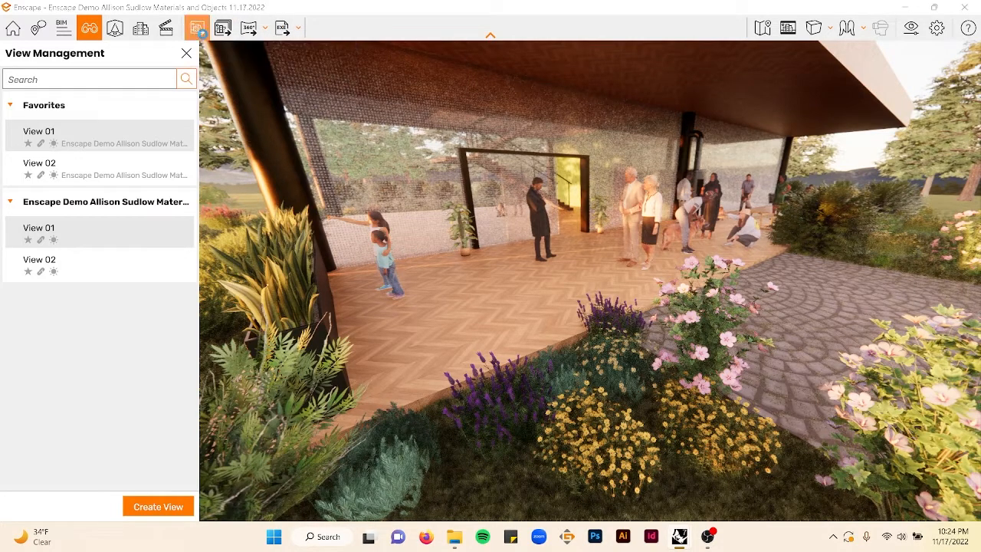
{"action": "scroll", "coordinate": [376, 219], "scroll_direction": "up", "scroll_amount": 2}
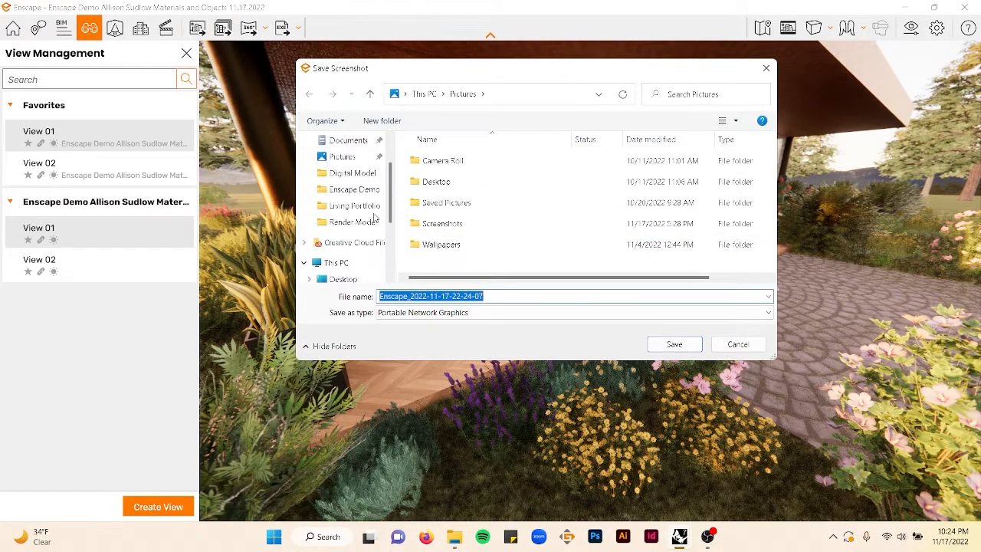
{"action": "scroll", "coordinate": [375, 218], "scroll_direction": "up", "scroll_amount": 2}
{"action": "left_click", "coordinate": [351, 225]}
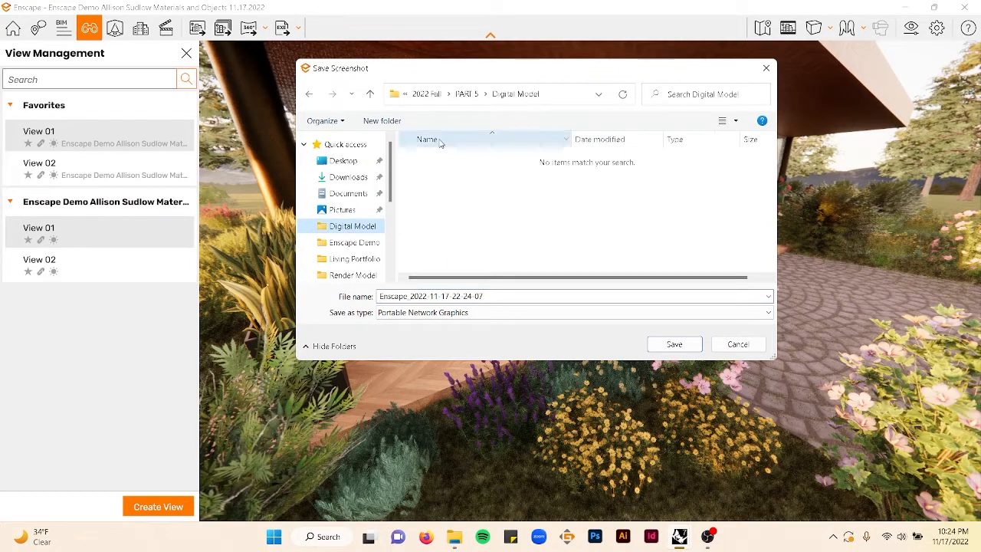
{"action": "left_click", "coordinate": [427, 103]}
{"action": "double_click", "coordinate": [455, 181]}
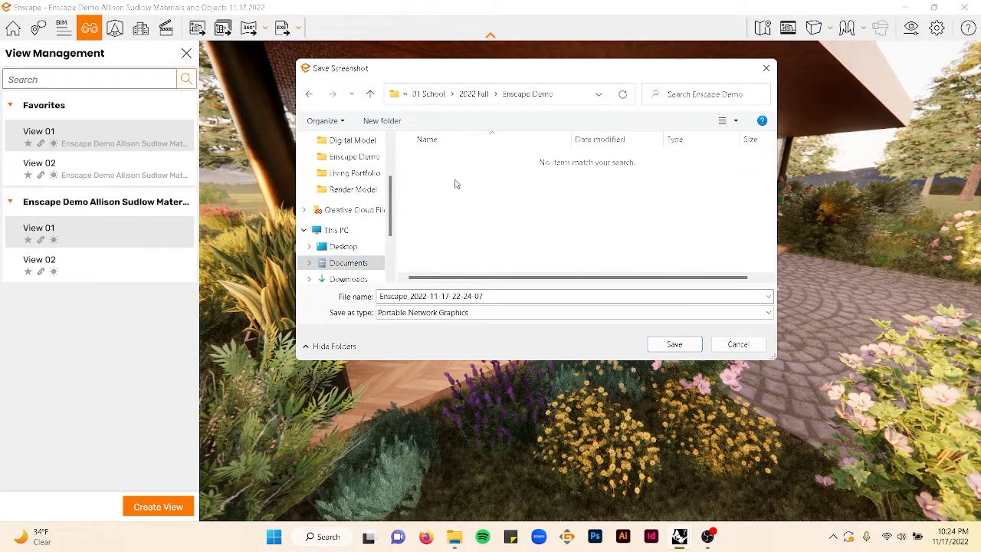
{"action": "triple_click", "coordinate": [500, 297]}
{"action": "type", "text": "View 01 Sunset"}
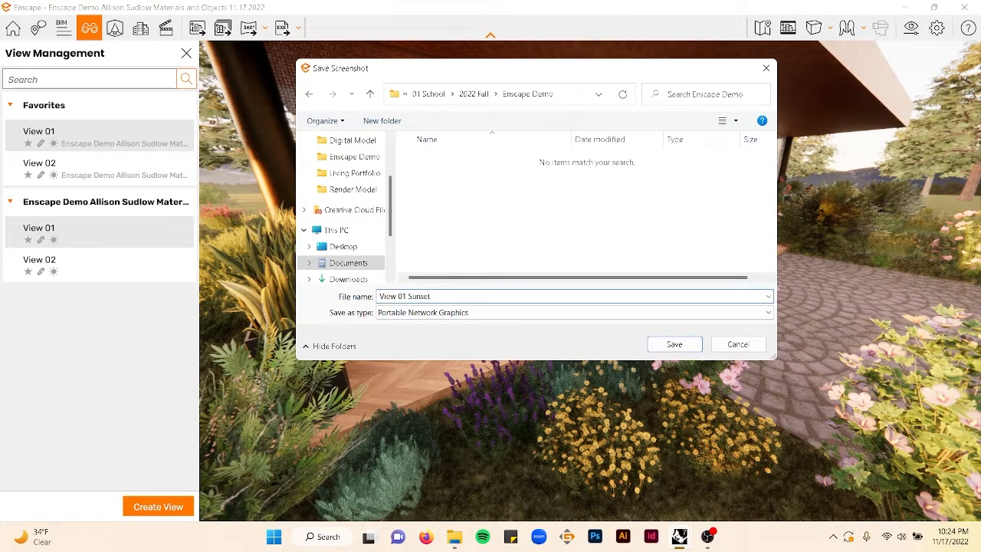
{"action": "left_click", "coordinate": [666, 348]}
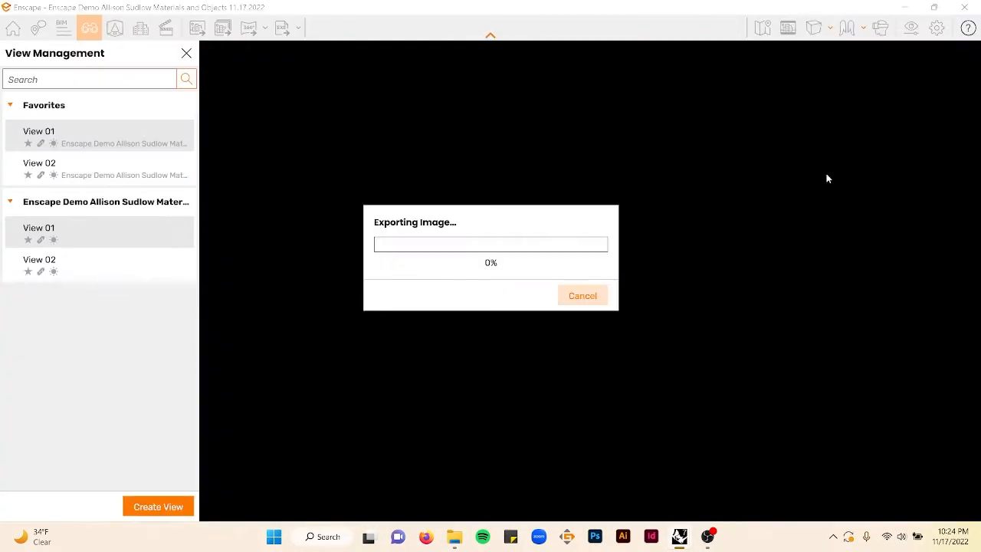
- Open the exported View 01 Sunset image from the Enscape Demo folder, inspect it, and close the viewer and folder
{"action": "mouse_move", "coordinate": [458, 546]}
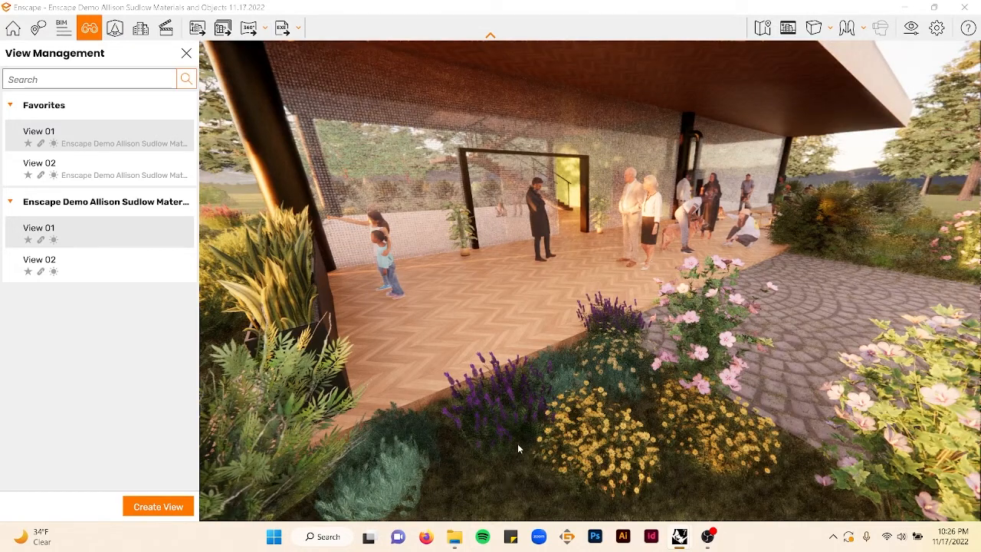
{"action": "left_click", "coordinate": [455, 541]}
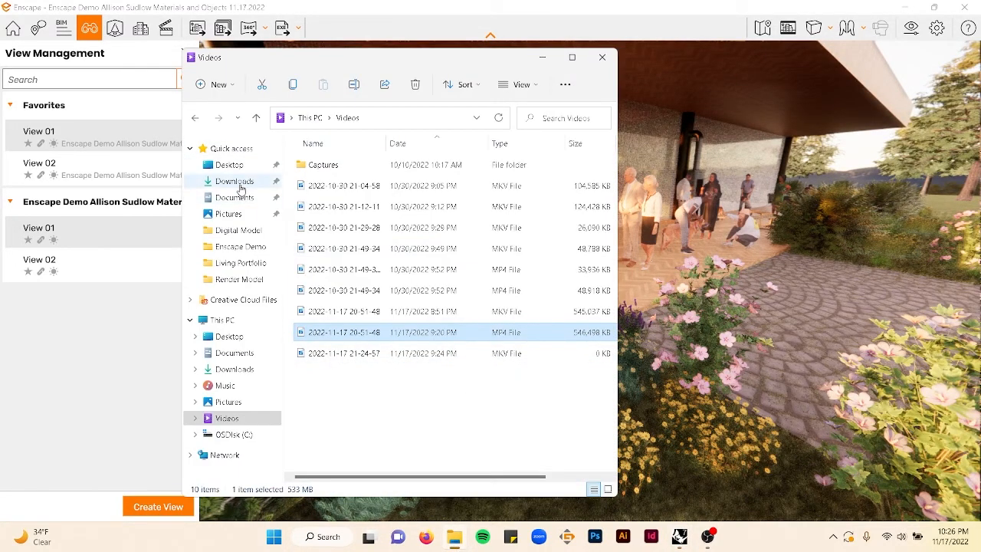
{"action": "left_click", "coordinate": [242, 230]}
{"action": "left_click", "coordinate": [264, 246]}
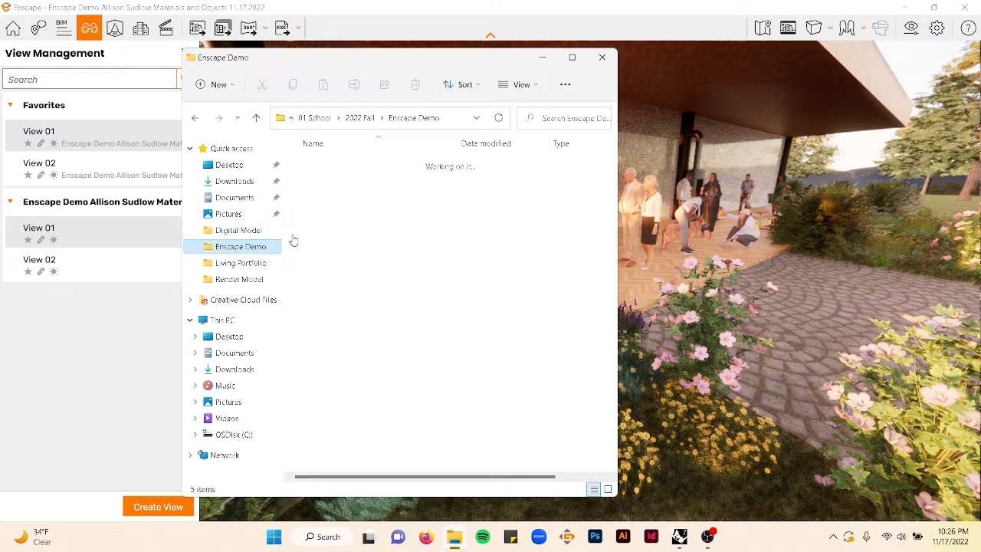
{"action": "left_click", "coordinate": [383, 249]}
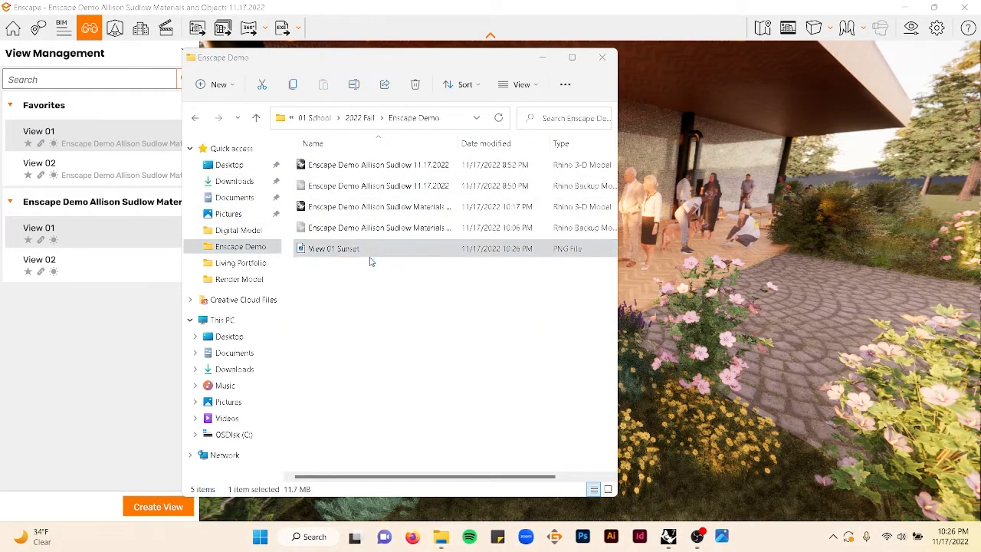
{"action": "double_click", "coordinate": [380, 251]}
{"action": "scroll", "coordinate": [544, 205], "scroll_direction": "up", "scroll_amount": 4}
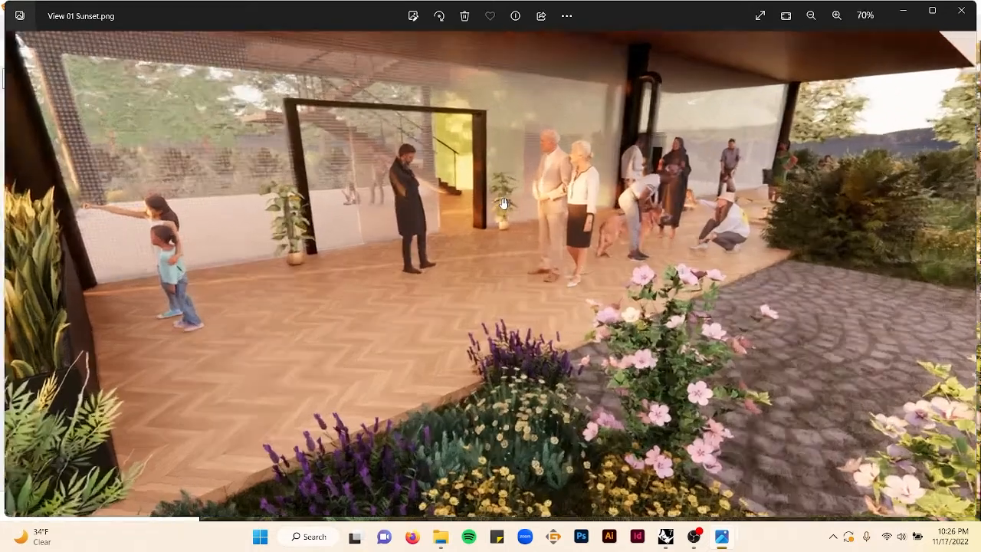
{"action": "scroll", "coordinate": [541, 211], "scroll_direction": "down", "scroll_amount": 1}
{"action": "scroll", "coordinate": [539, 215], "scroll_direction": "down", "scroll_amount": 2}
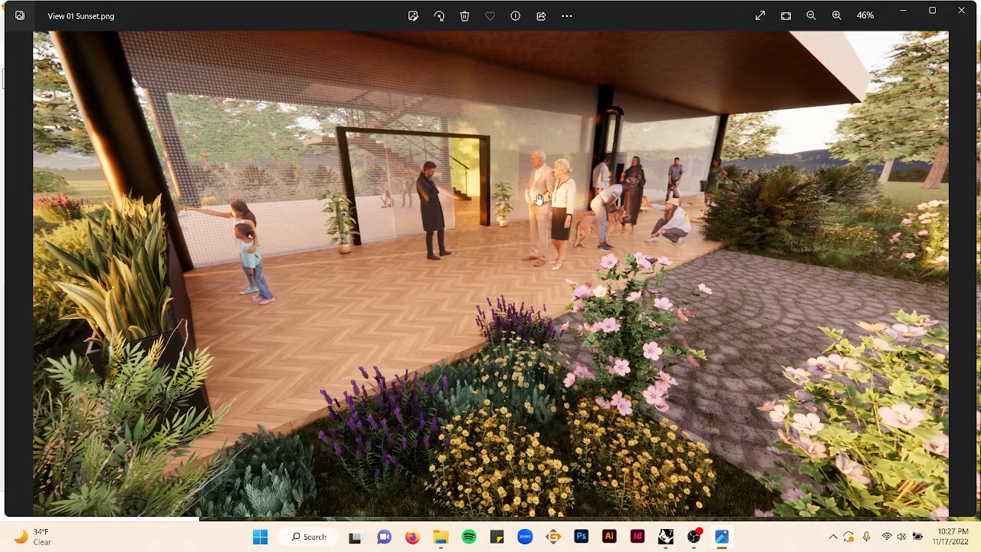
{"action": "left_click", "coordinate": [961, 9]}
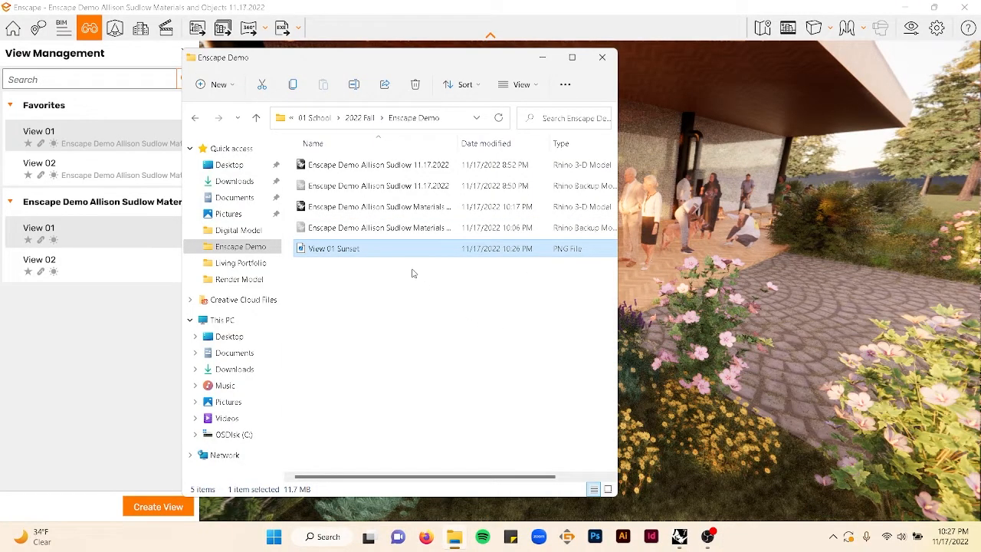
{"action": "left_click", "coordinate": [602, 57]}
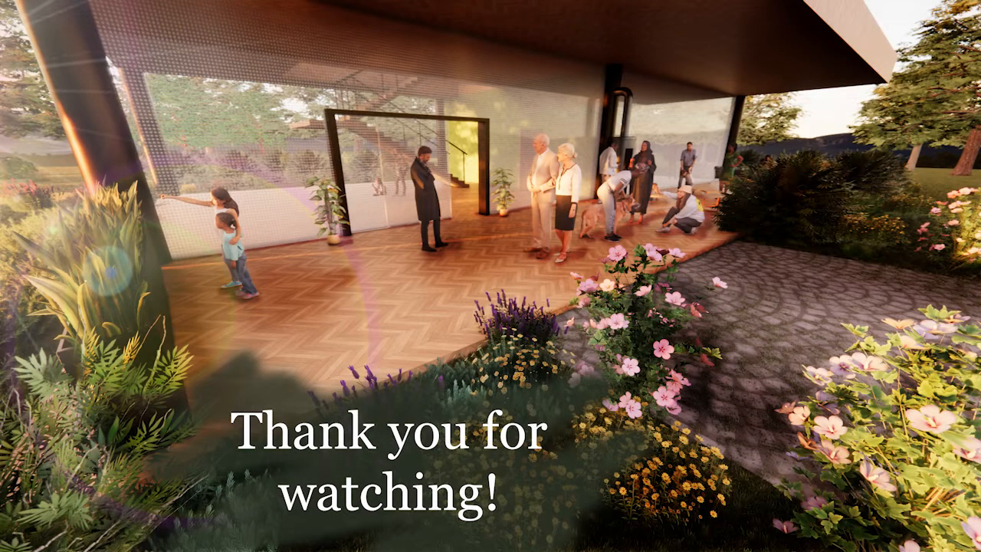